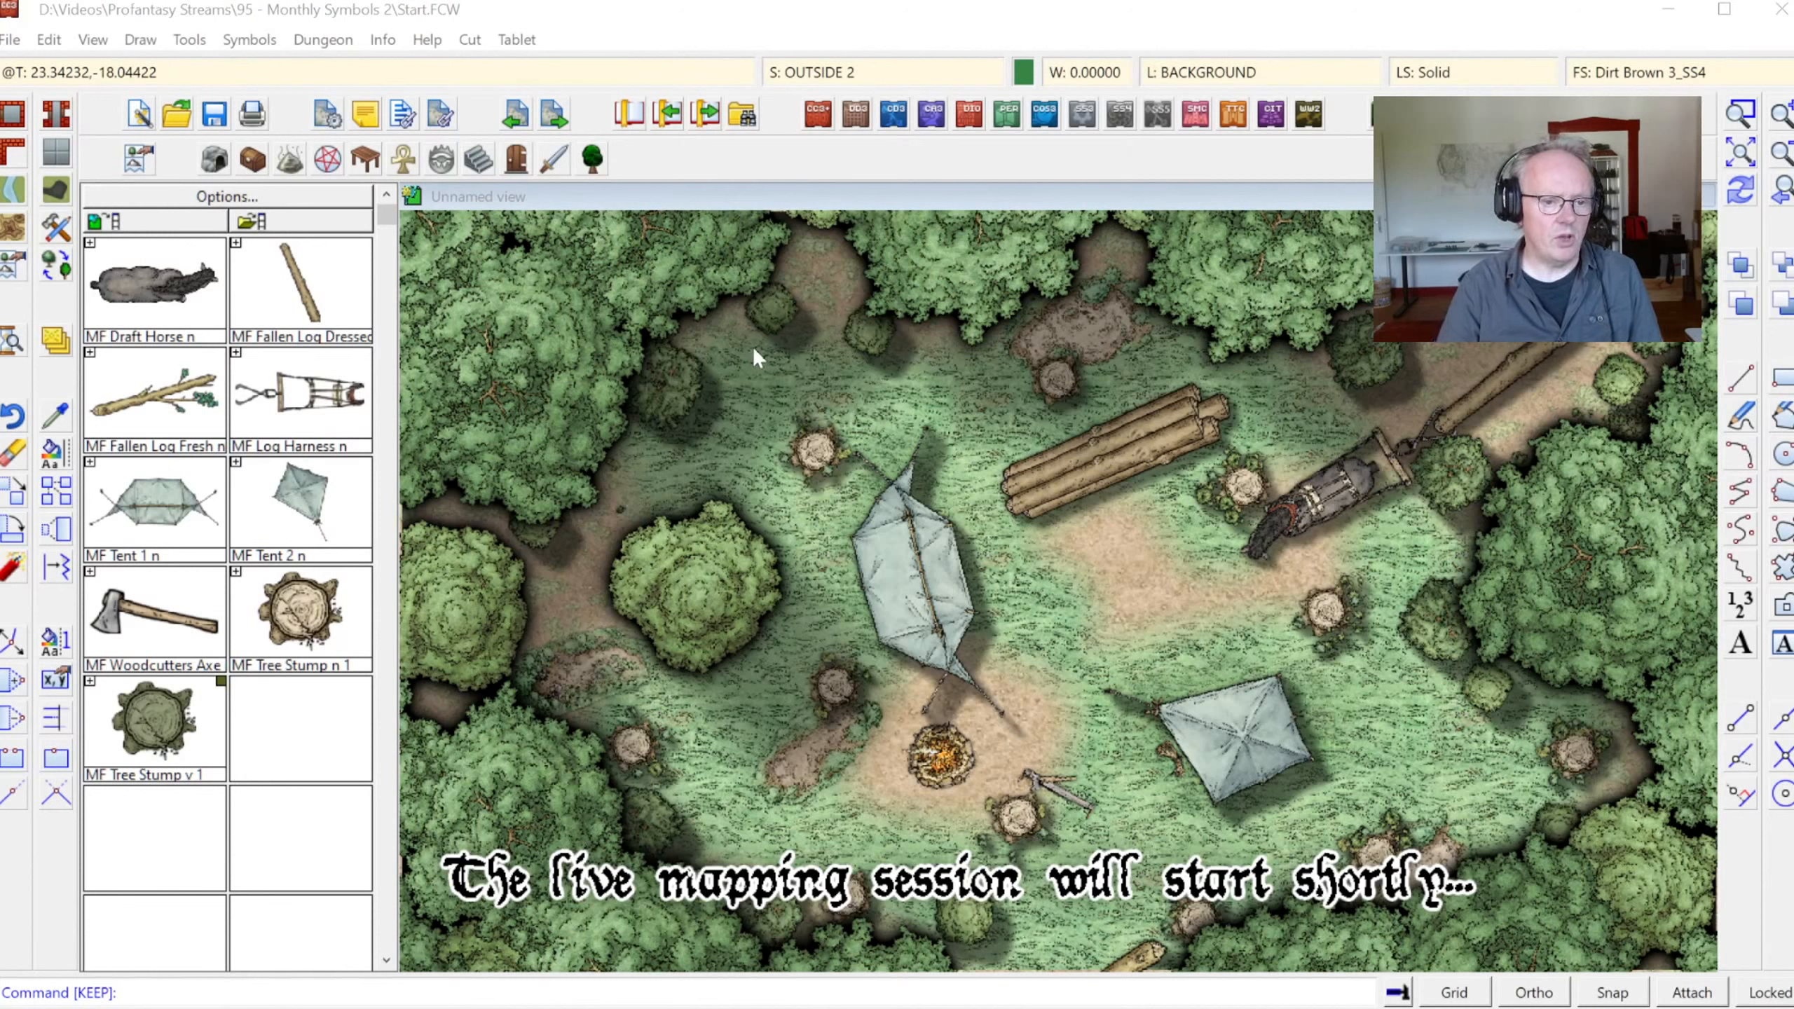
# Start a new Dungeons map with self-chosen settings in the SS4 Dungeon of Schley style
pyautogui.click(140, 115)
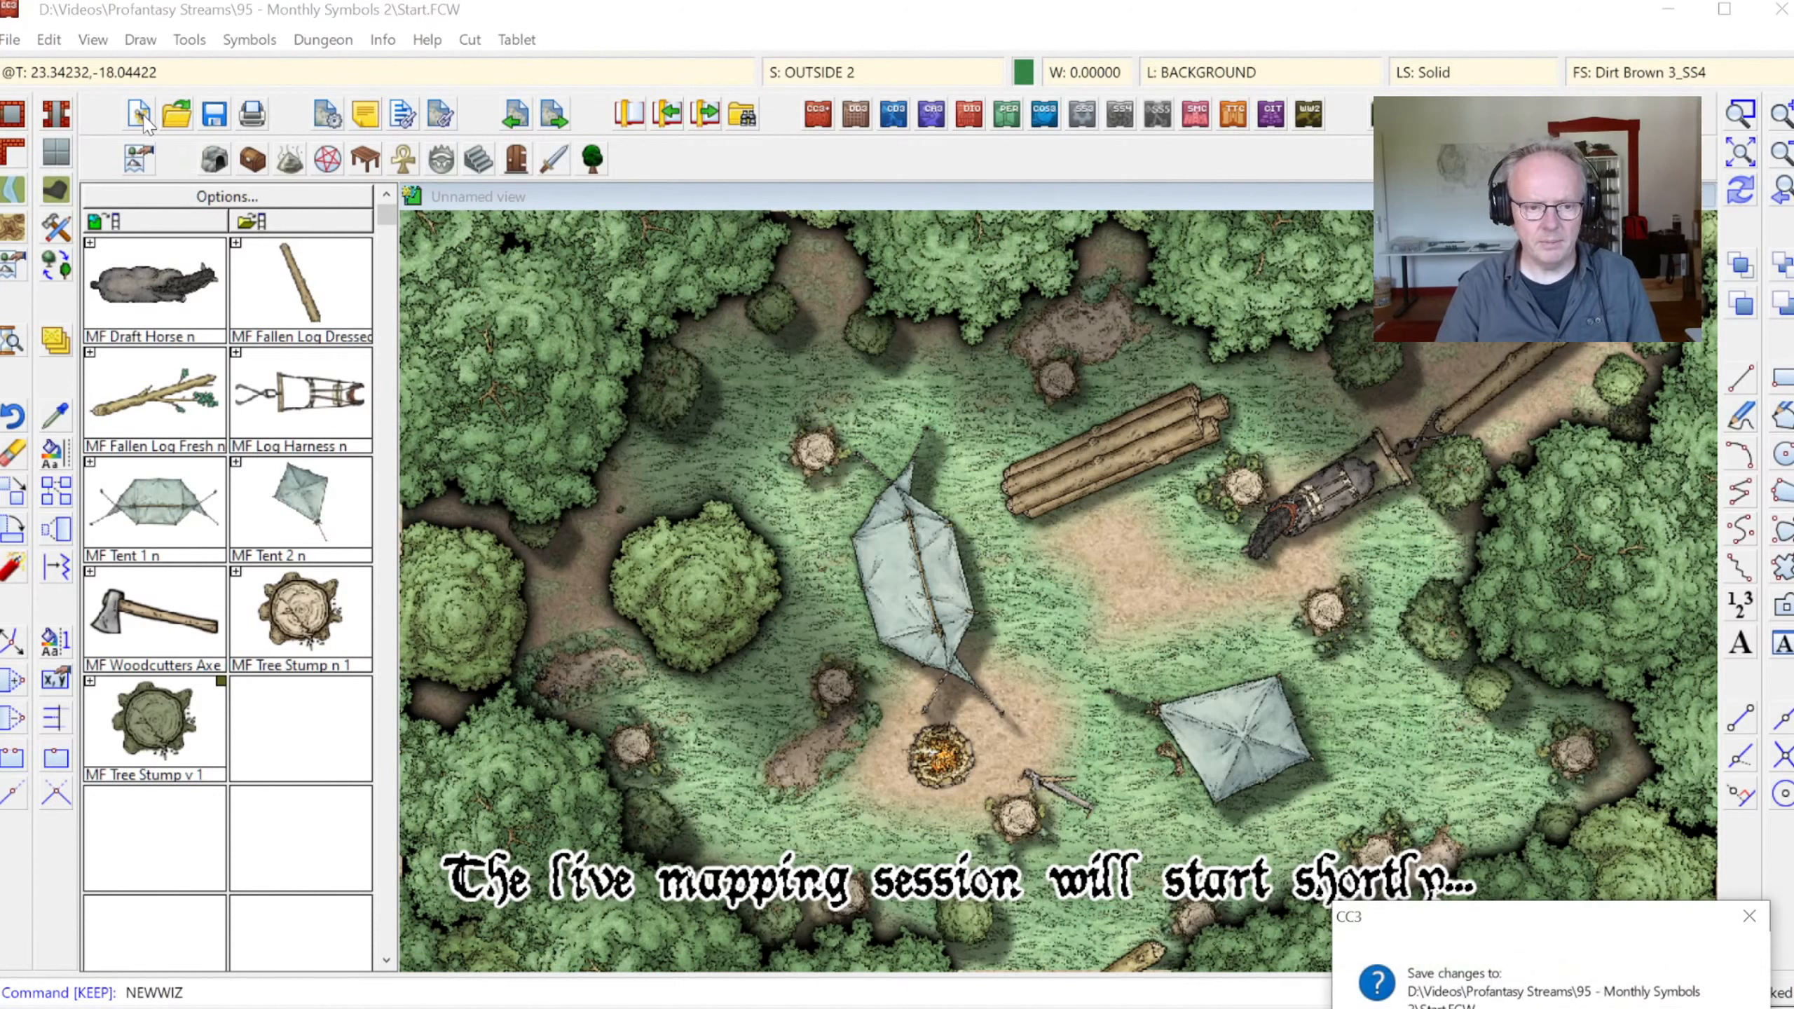
pyautogui.click(1613, 1007)
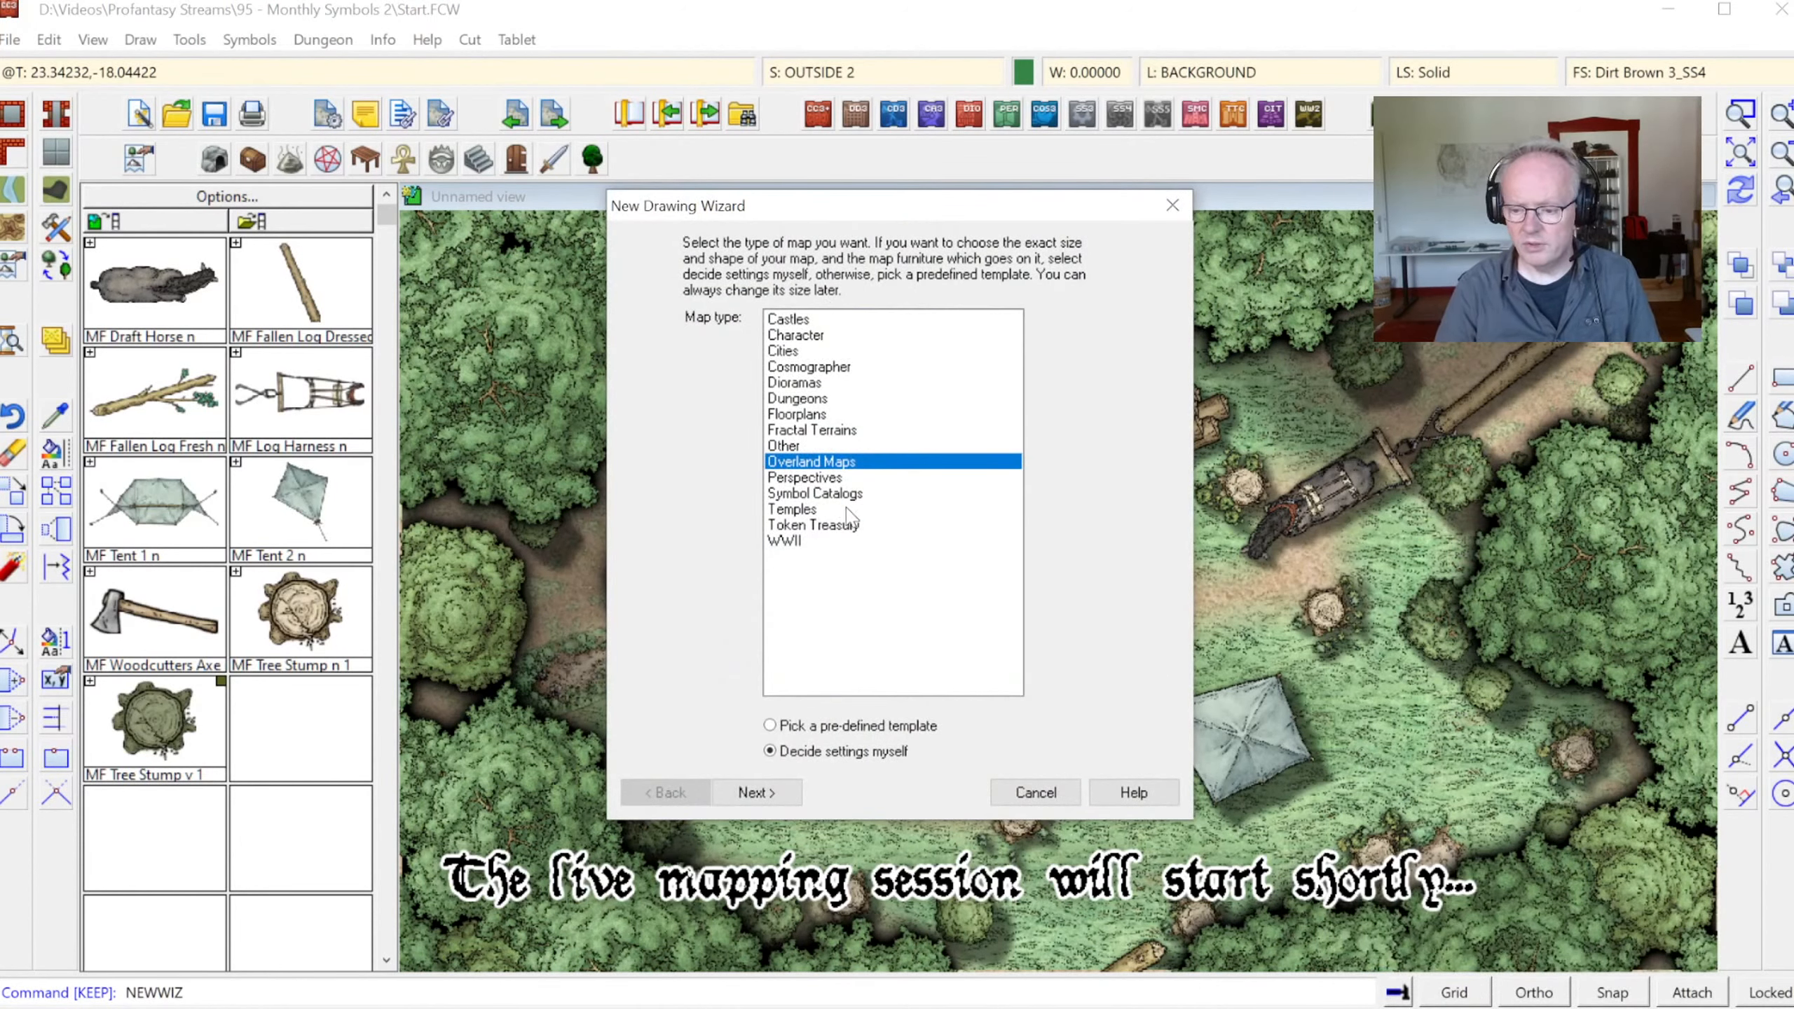
pyautogui.click(805, 400)
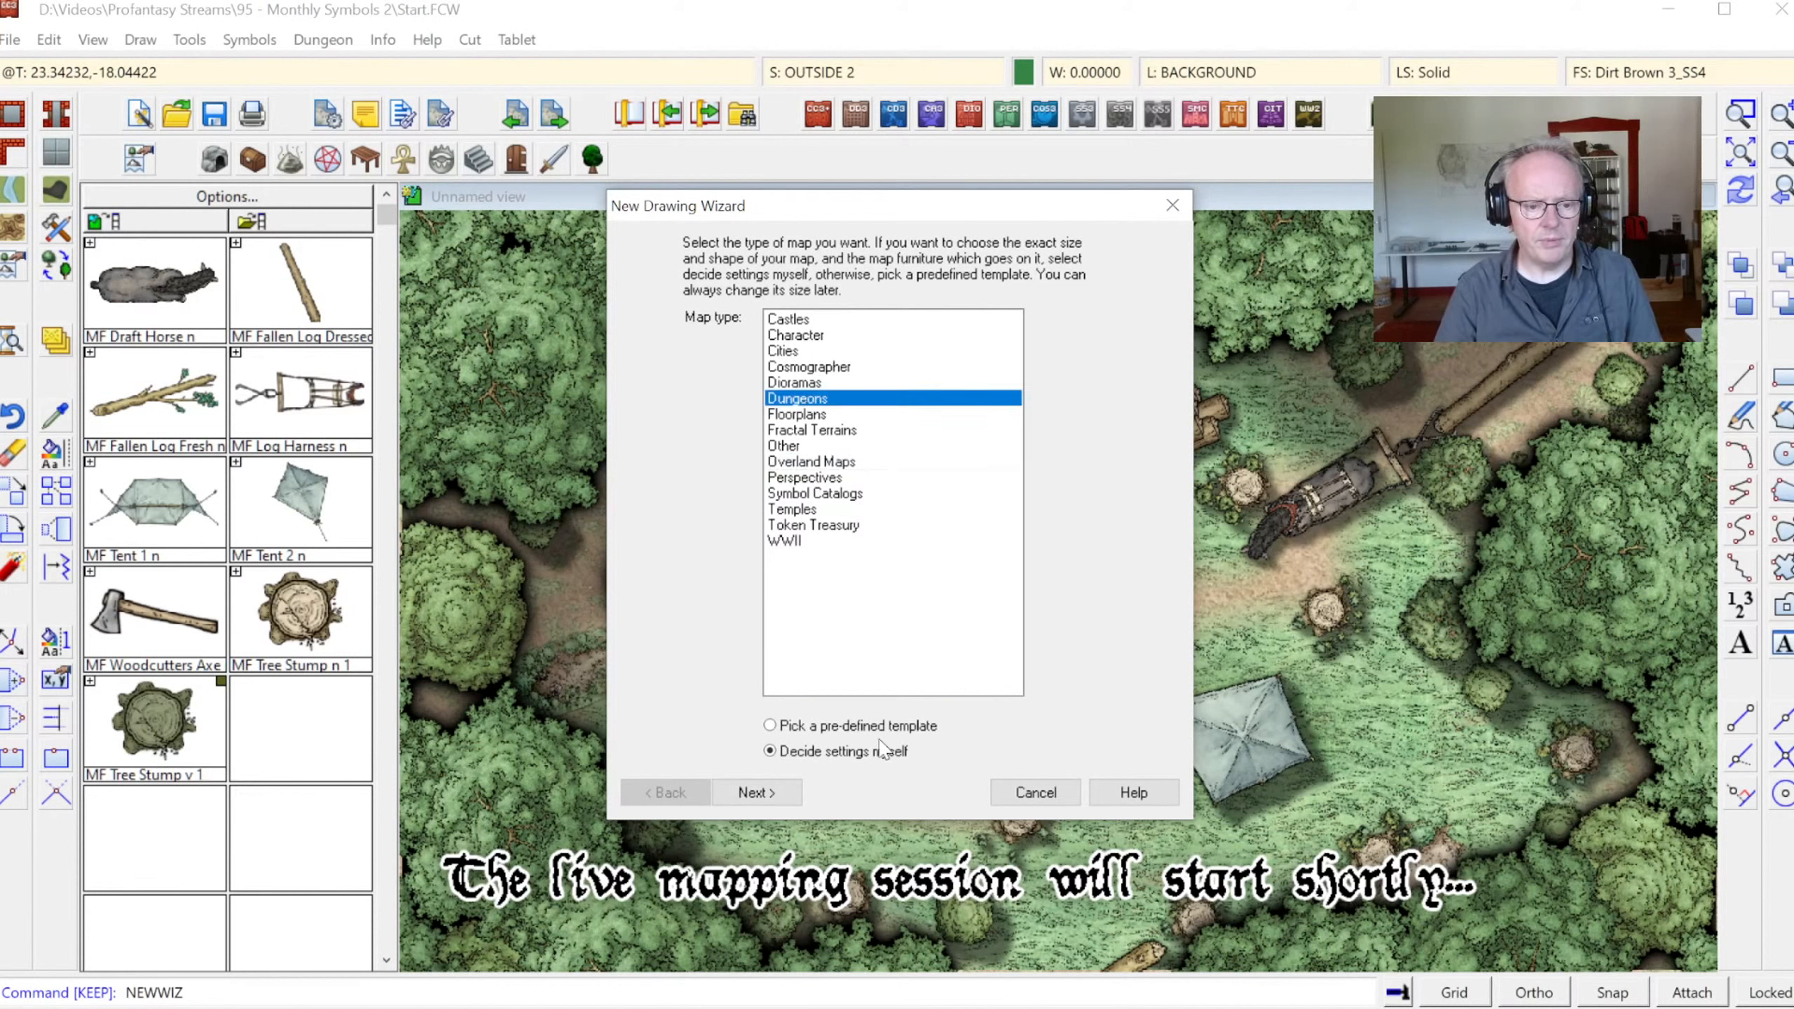
pyautogui.click(774, 797)
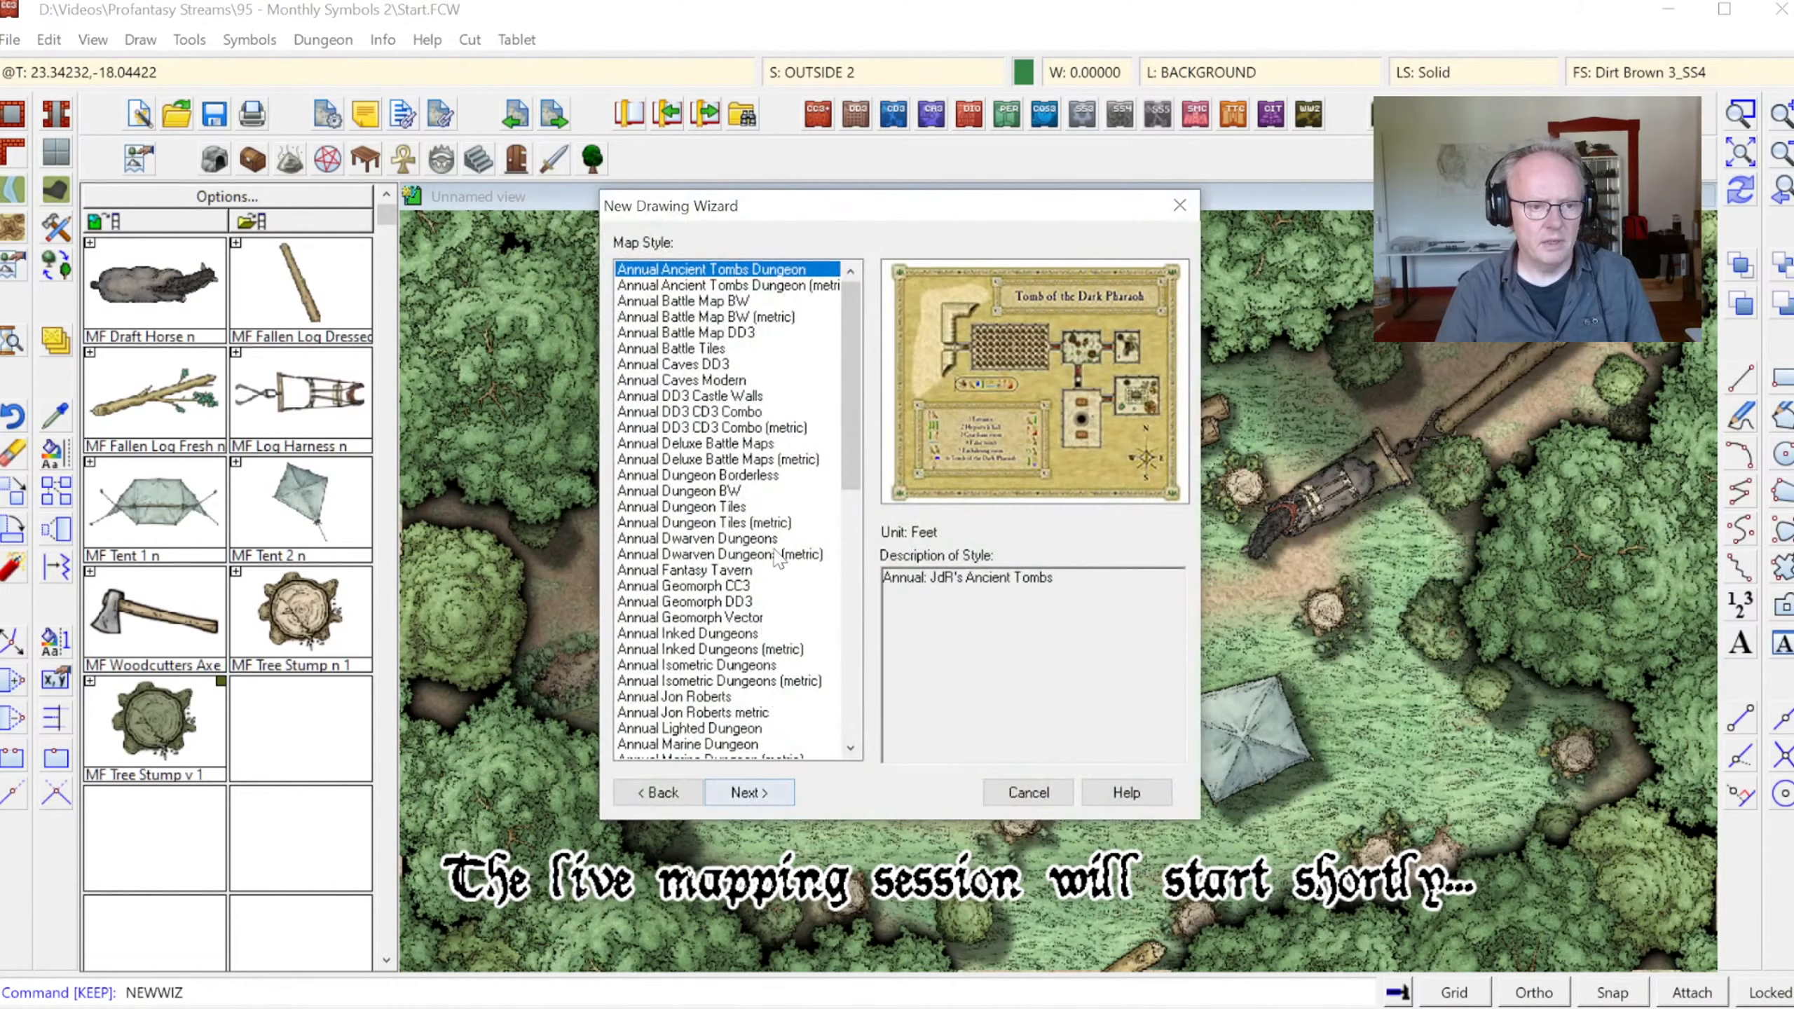
pyautogui.moveTo(847, 325); pyautogui.dragTo(926, 611)
pyautogui.click(679, 666)
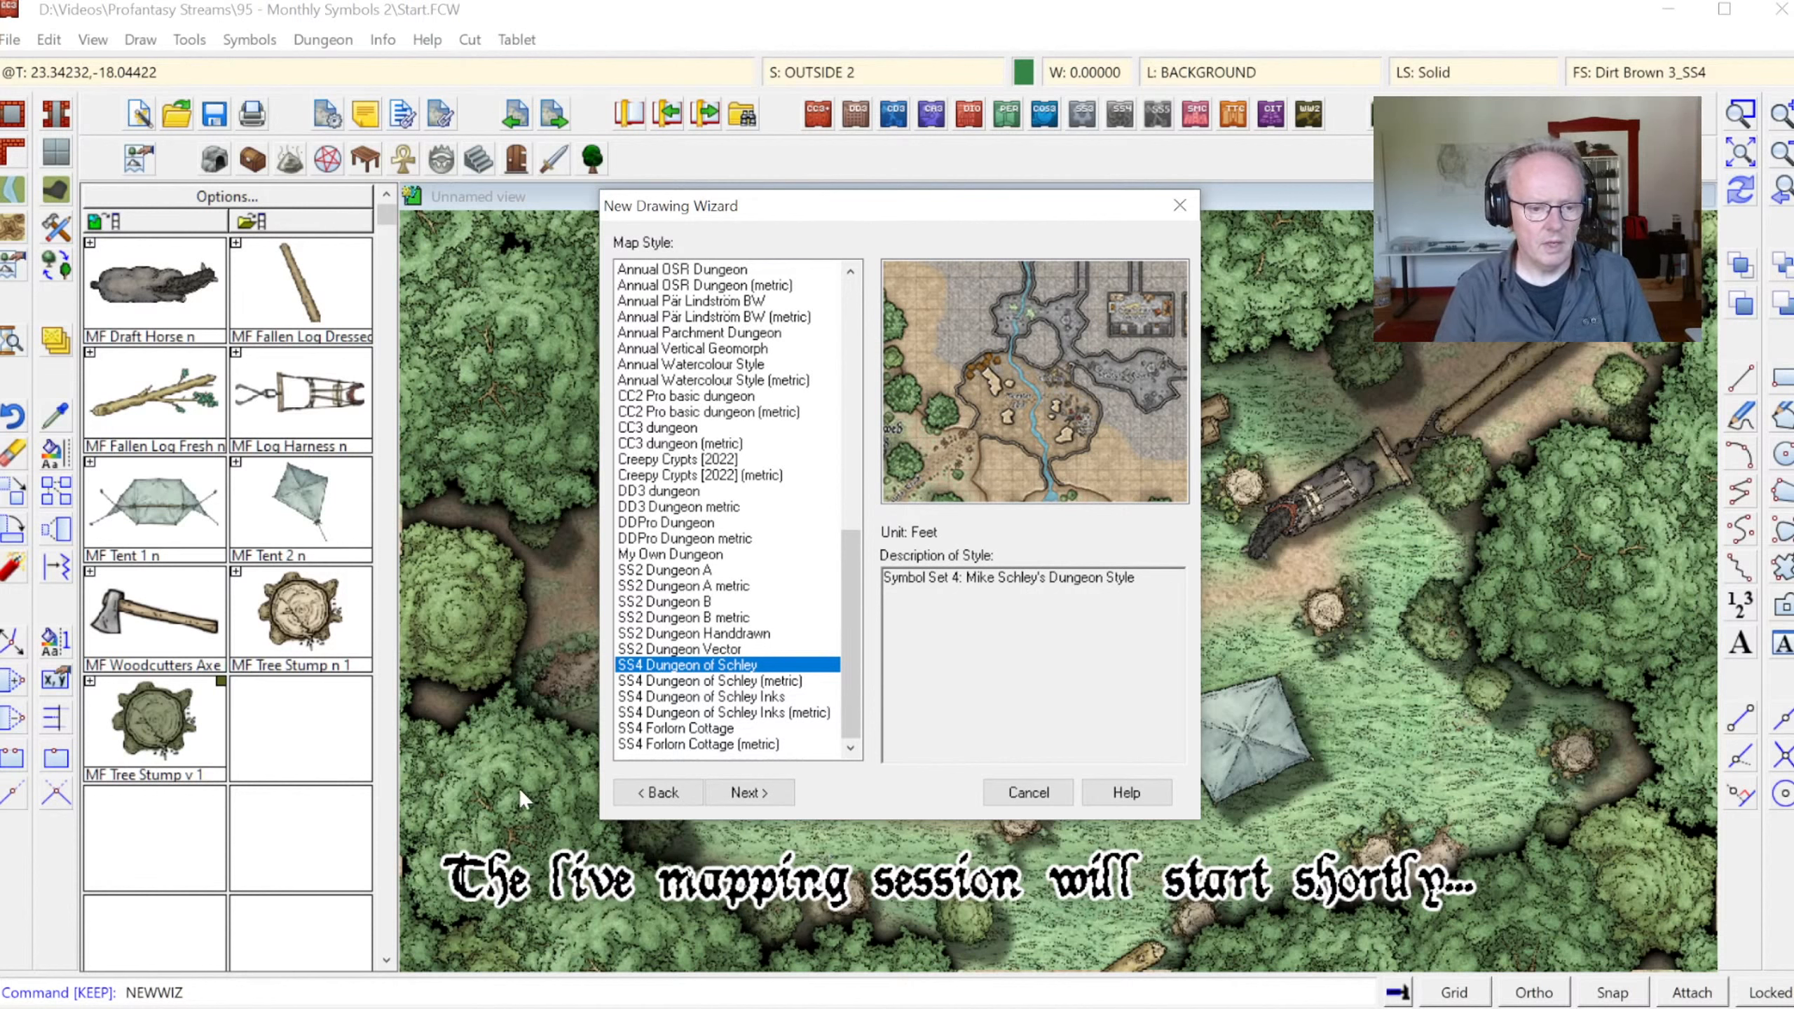
pyautogui.click(750, 793)
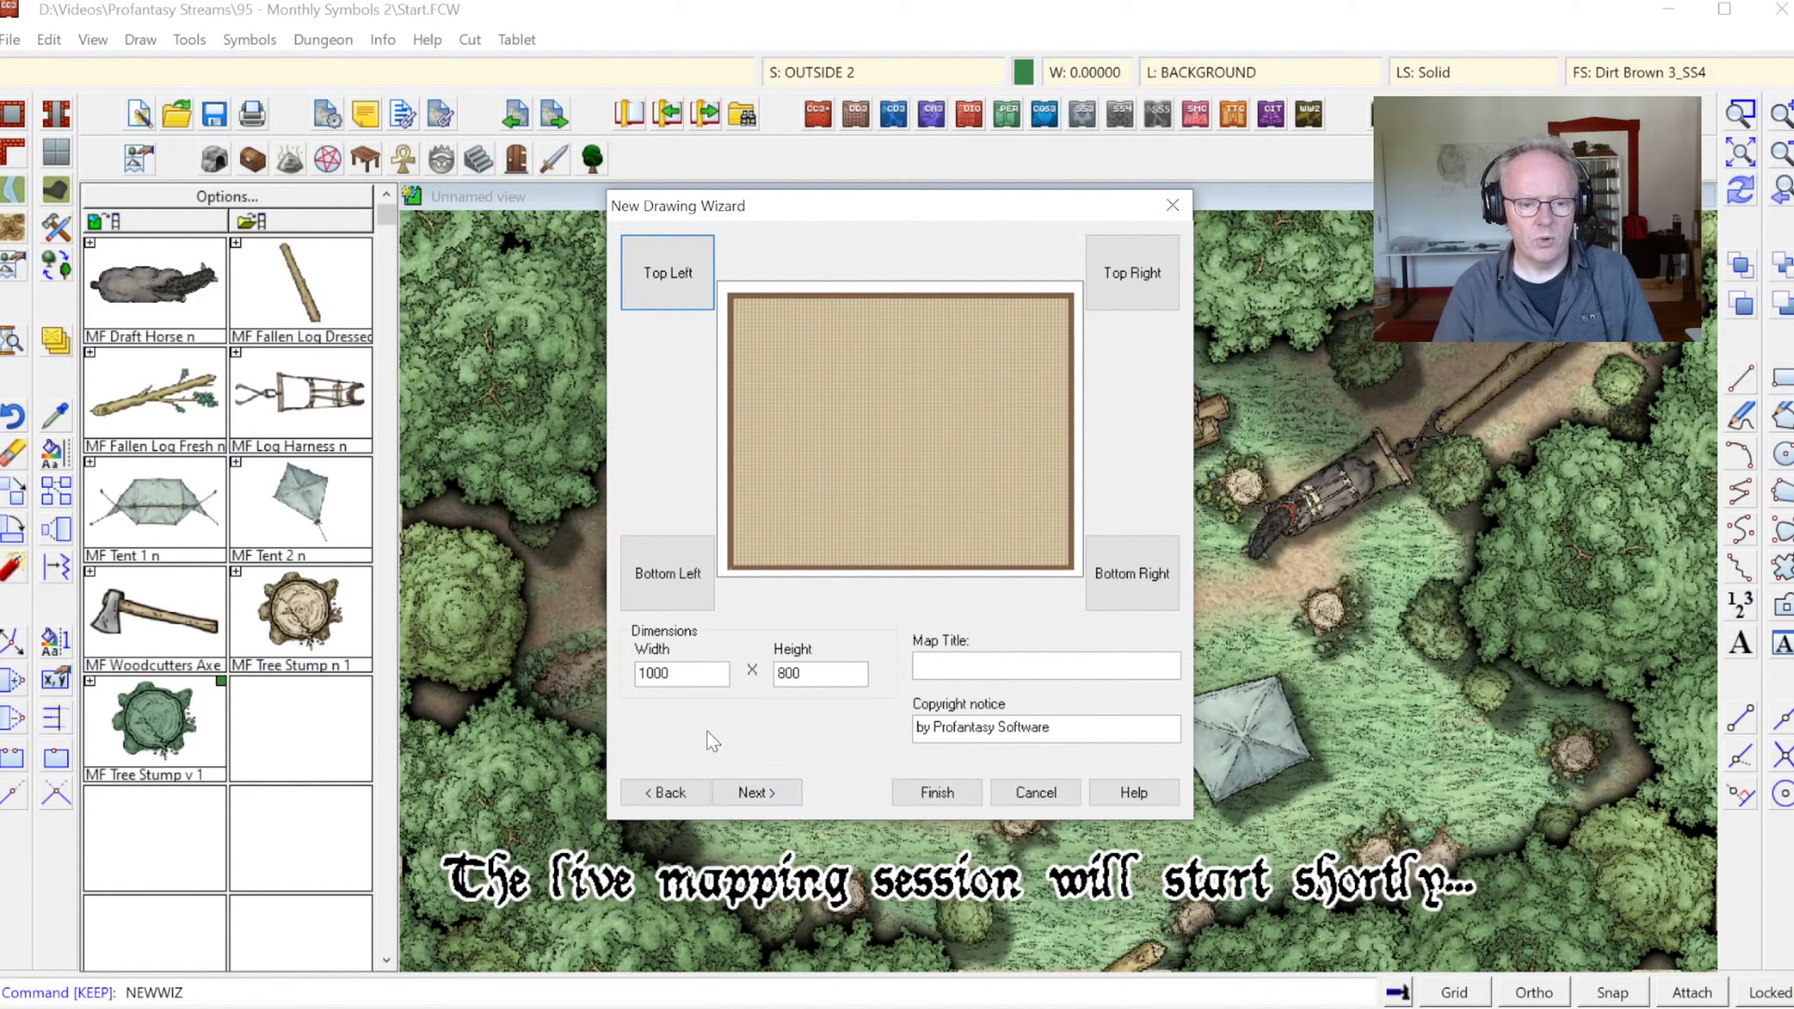
# Set the new map's dimensions to 120 wide by 90 high and leave the title empty
pyautogui.doubleClick(715, 674)
pyautogui.write('120')
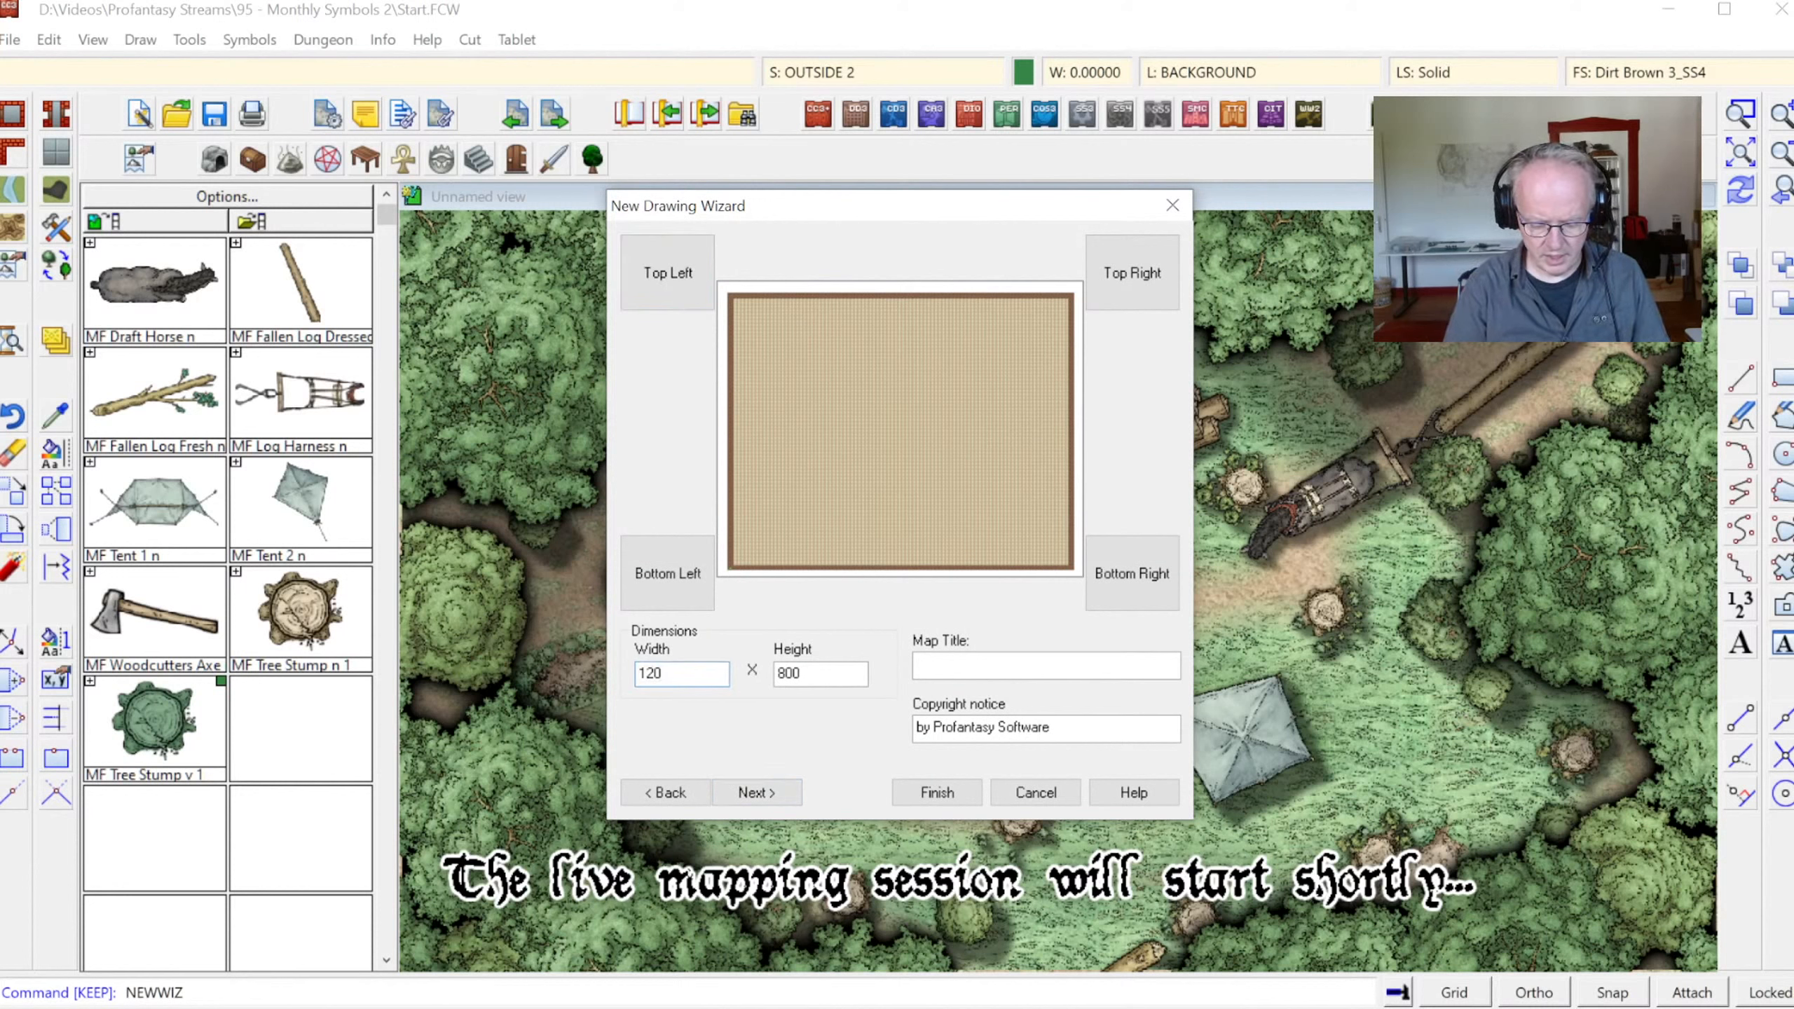
pyautogui.press('Tab')
pyautogui.write('90')
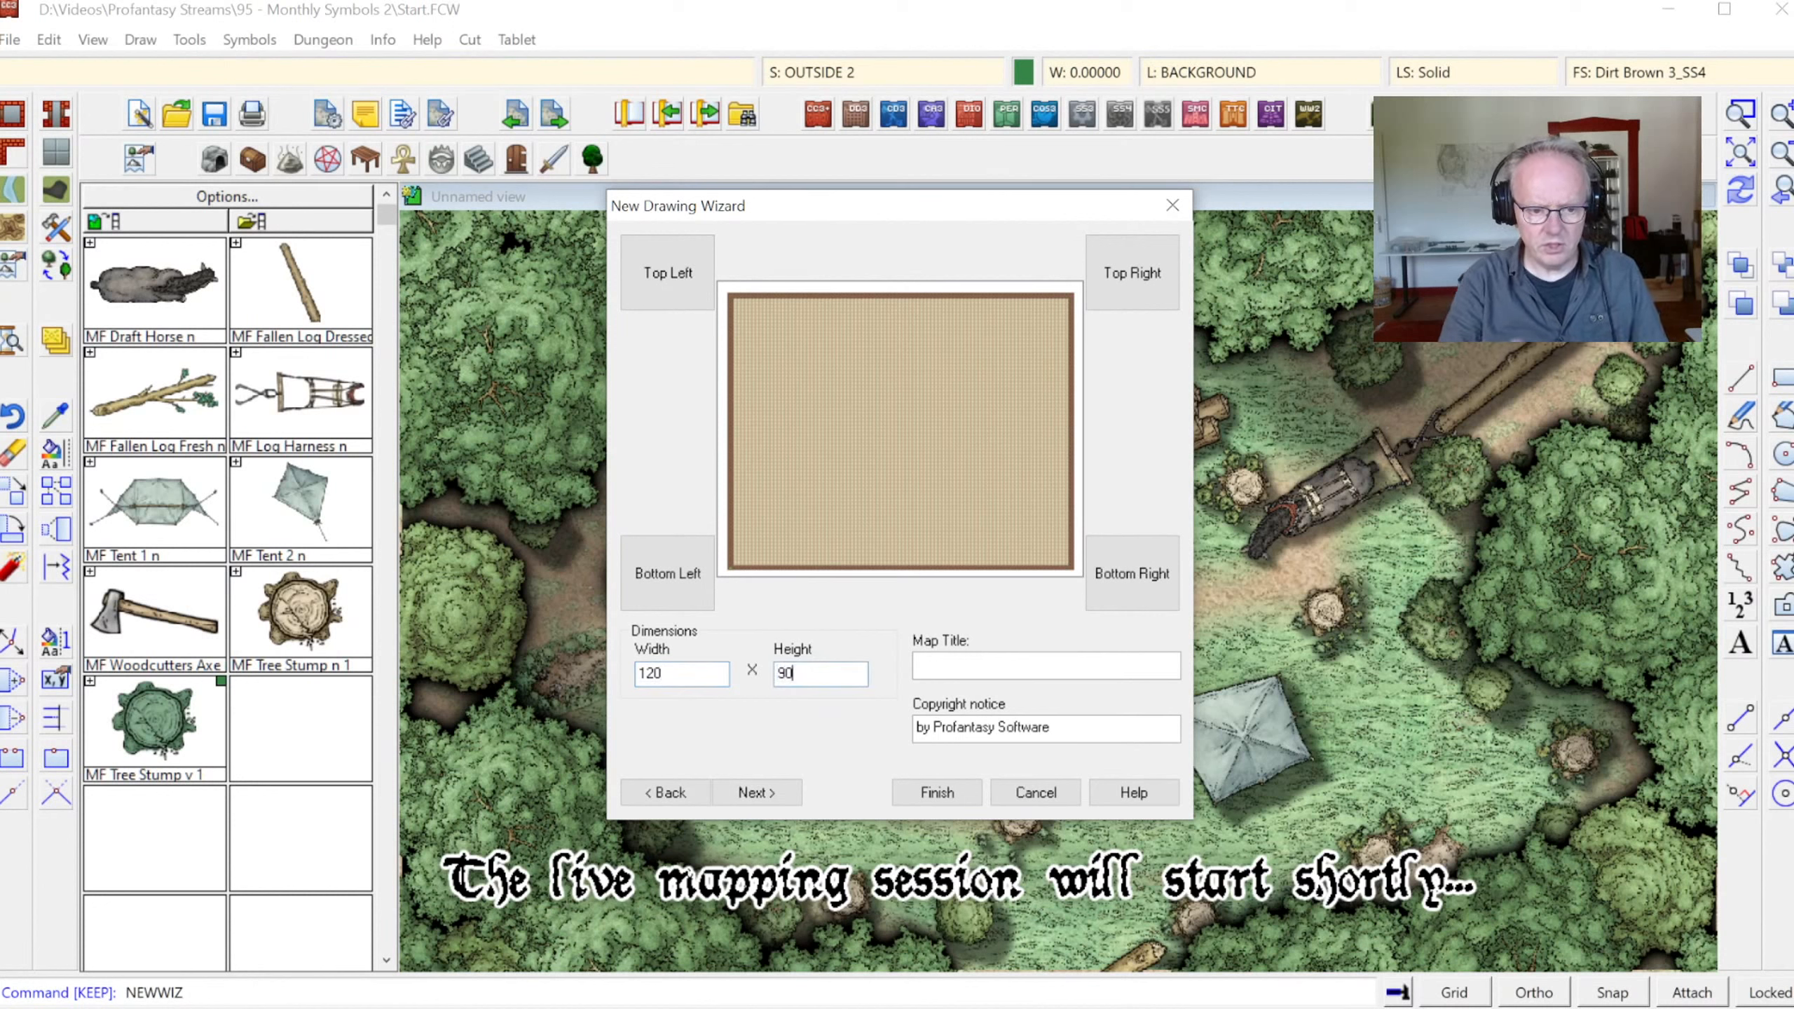
pyautogui.press('Tab')
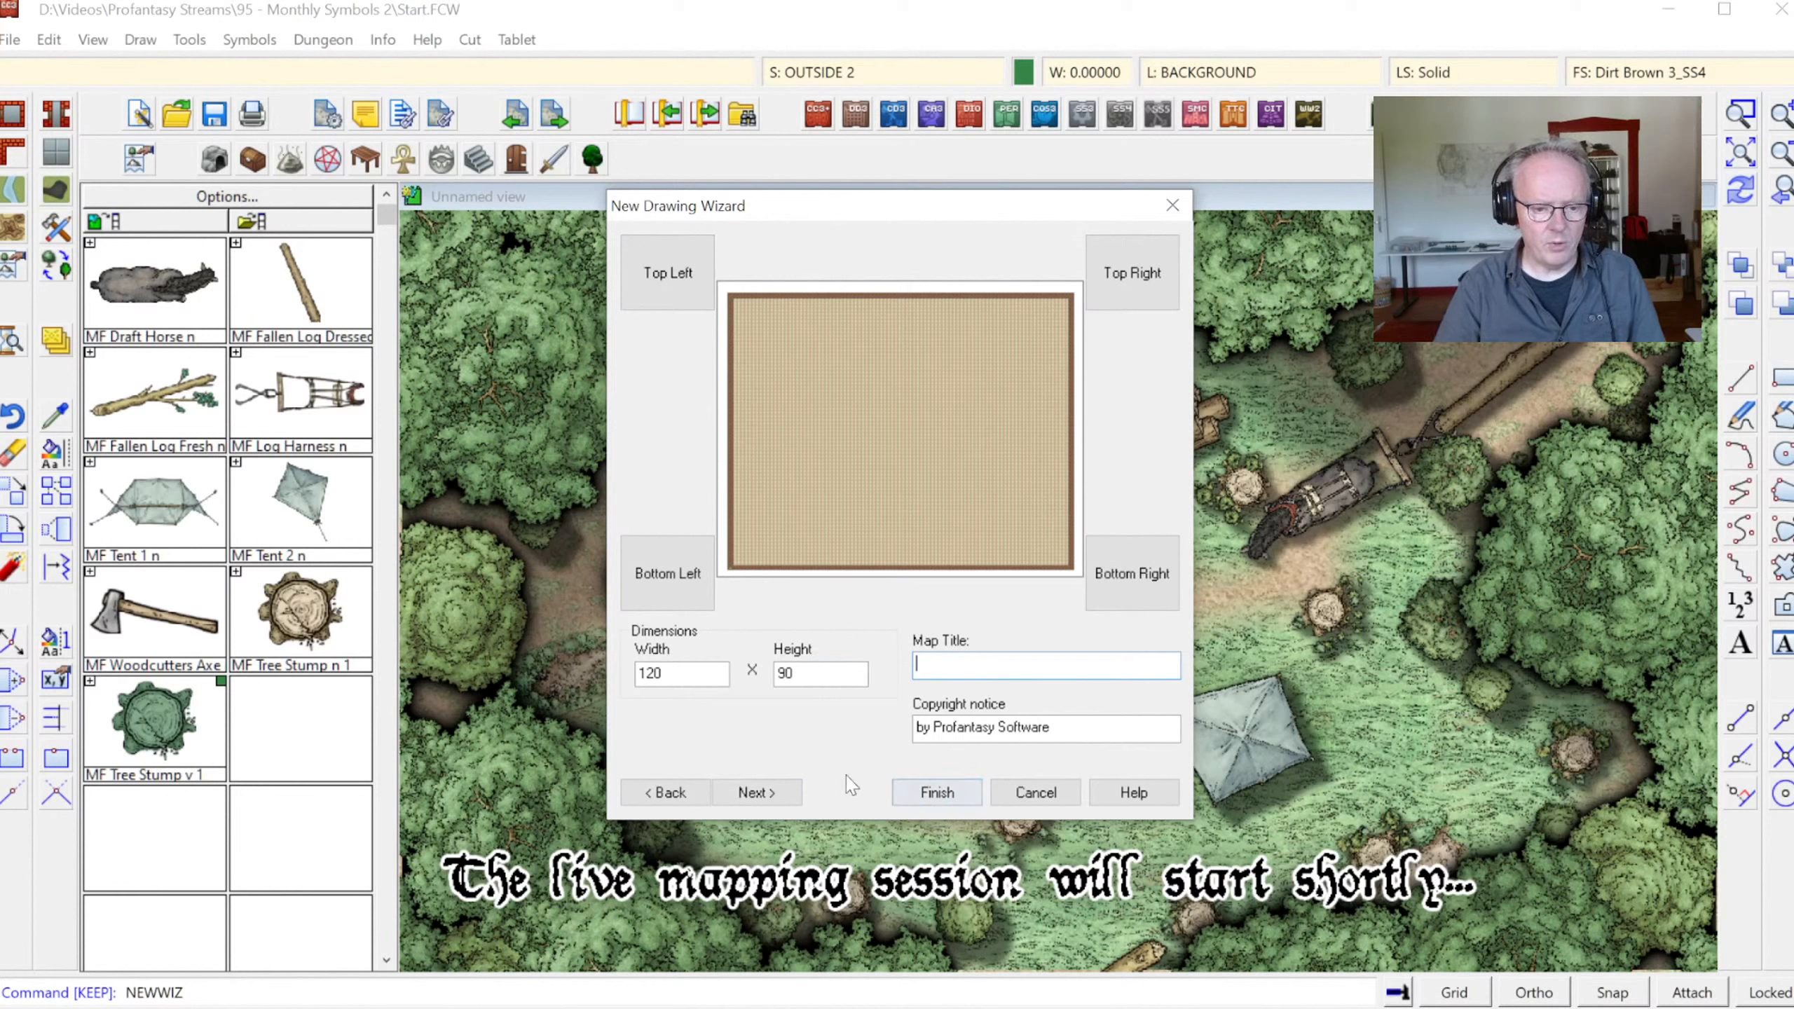
# Set the map background fill style to Earth Dark_SS4FC, without a grid overlay, and finish the map setup
pyautogui.click(781, 797)
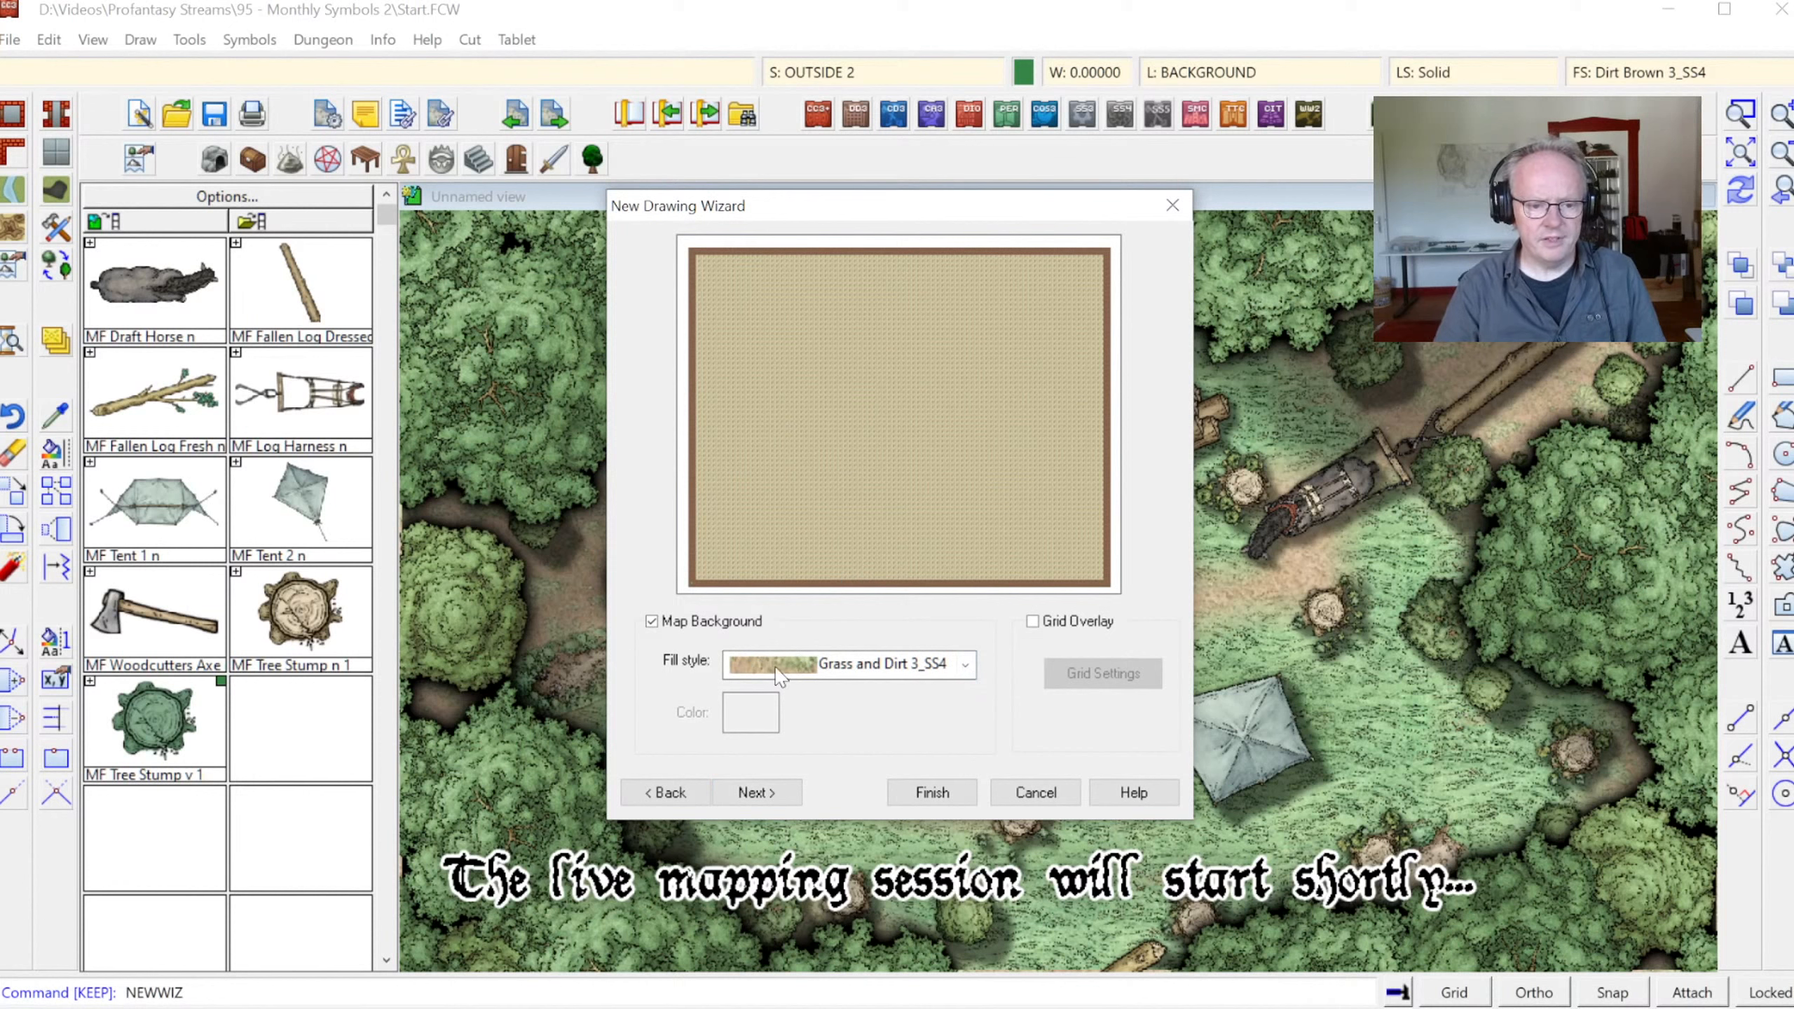
pyautogui.click(968, 667)
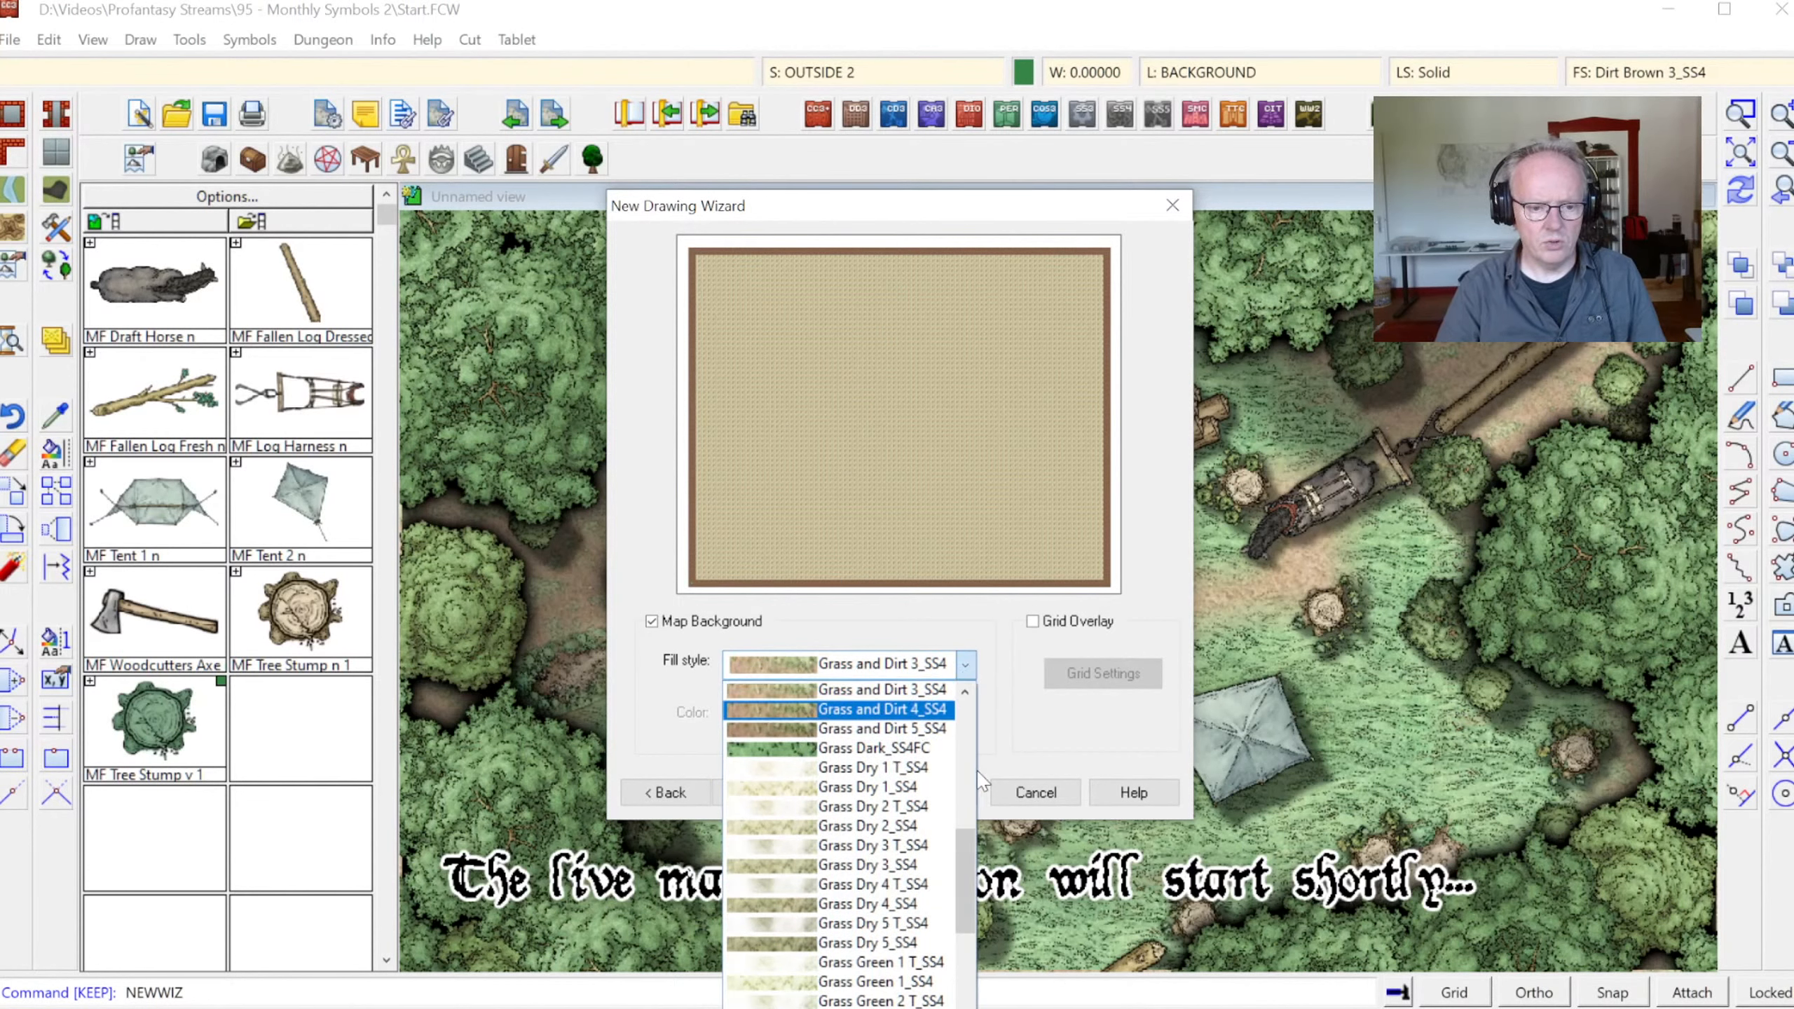
pyautogui.moveTo(961, 857); pyautogui.dragTo(970, 825)
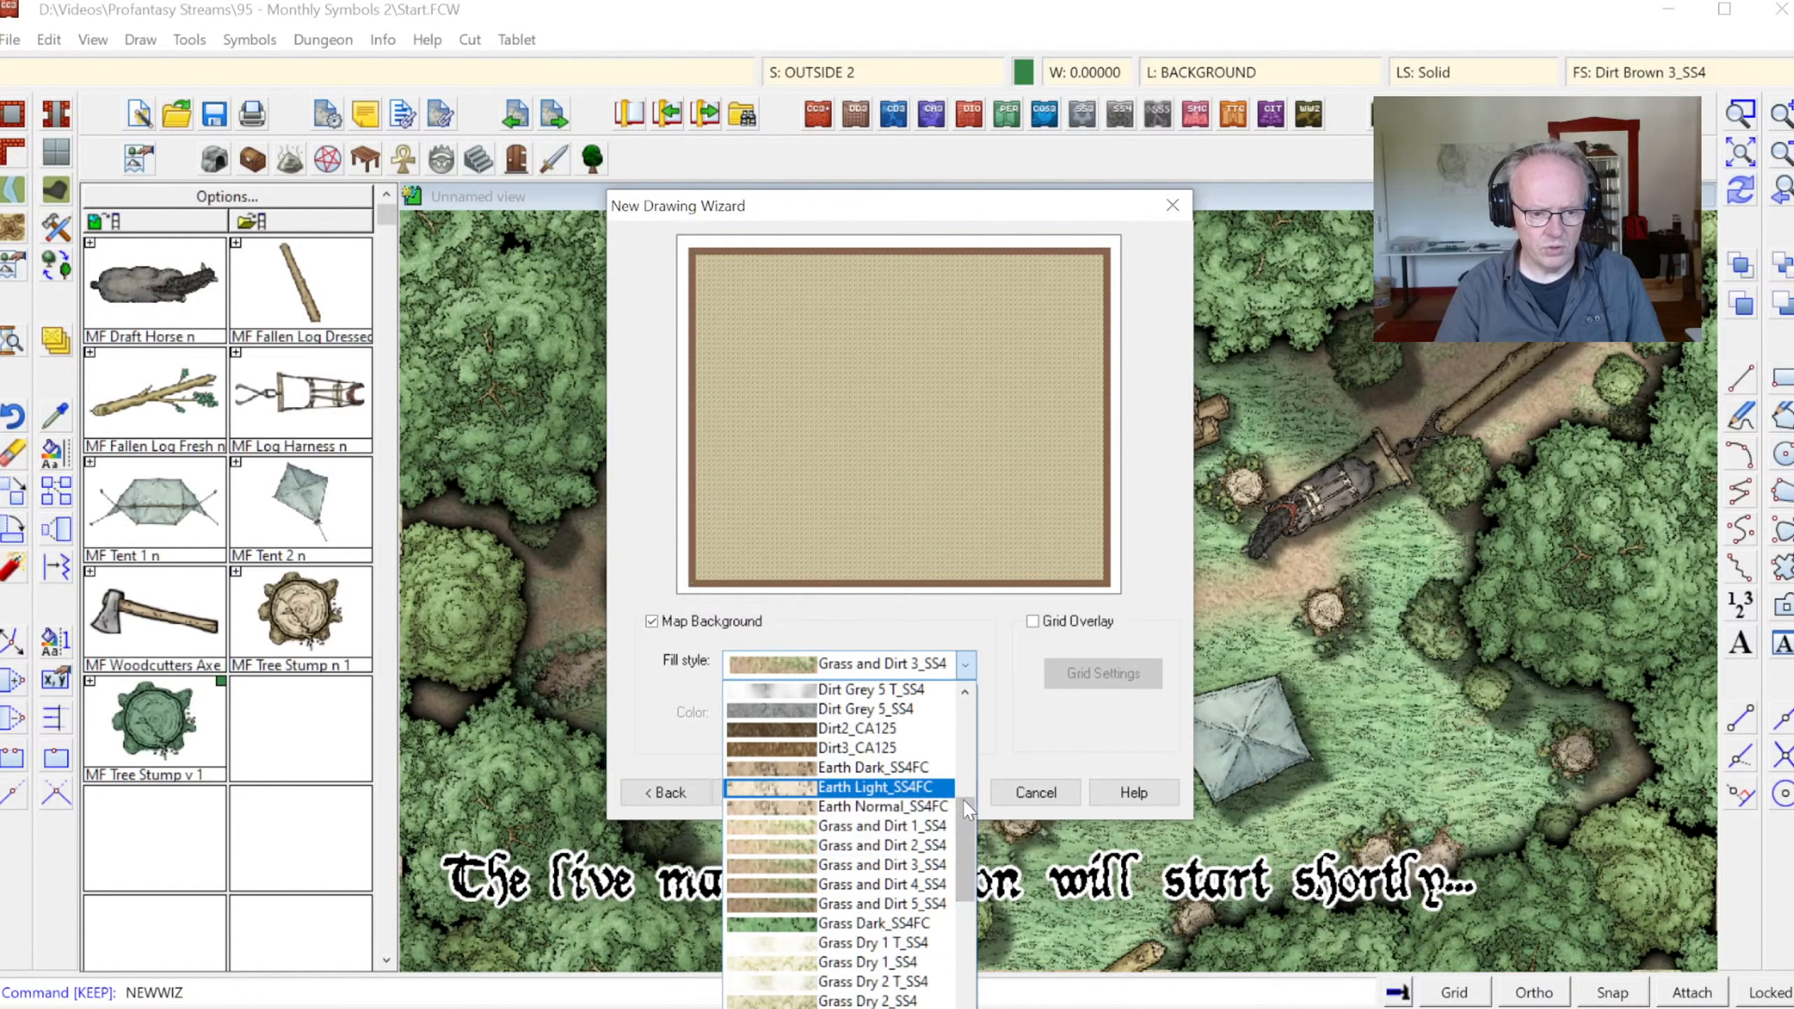
pyautogui.click(906, 770)
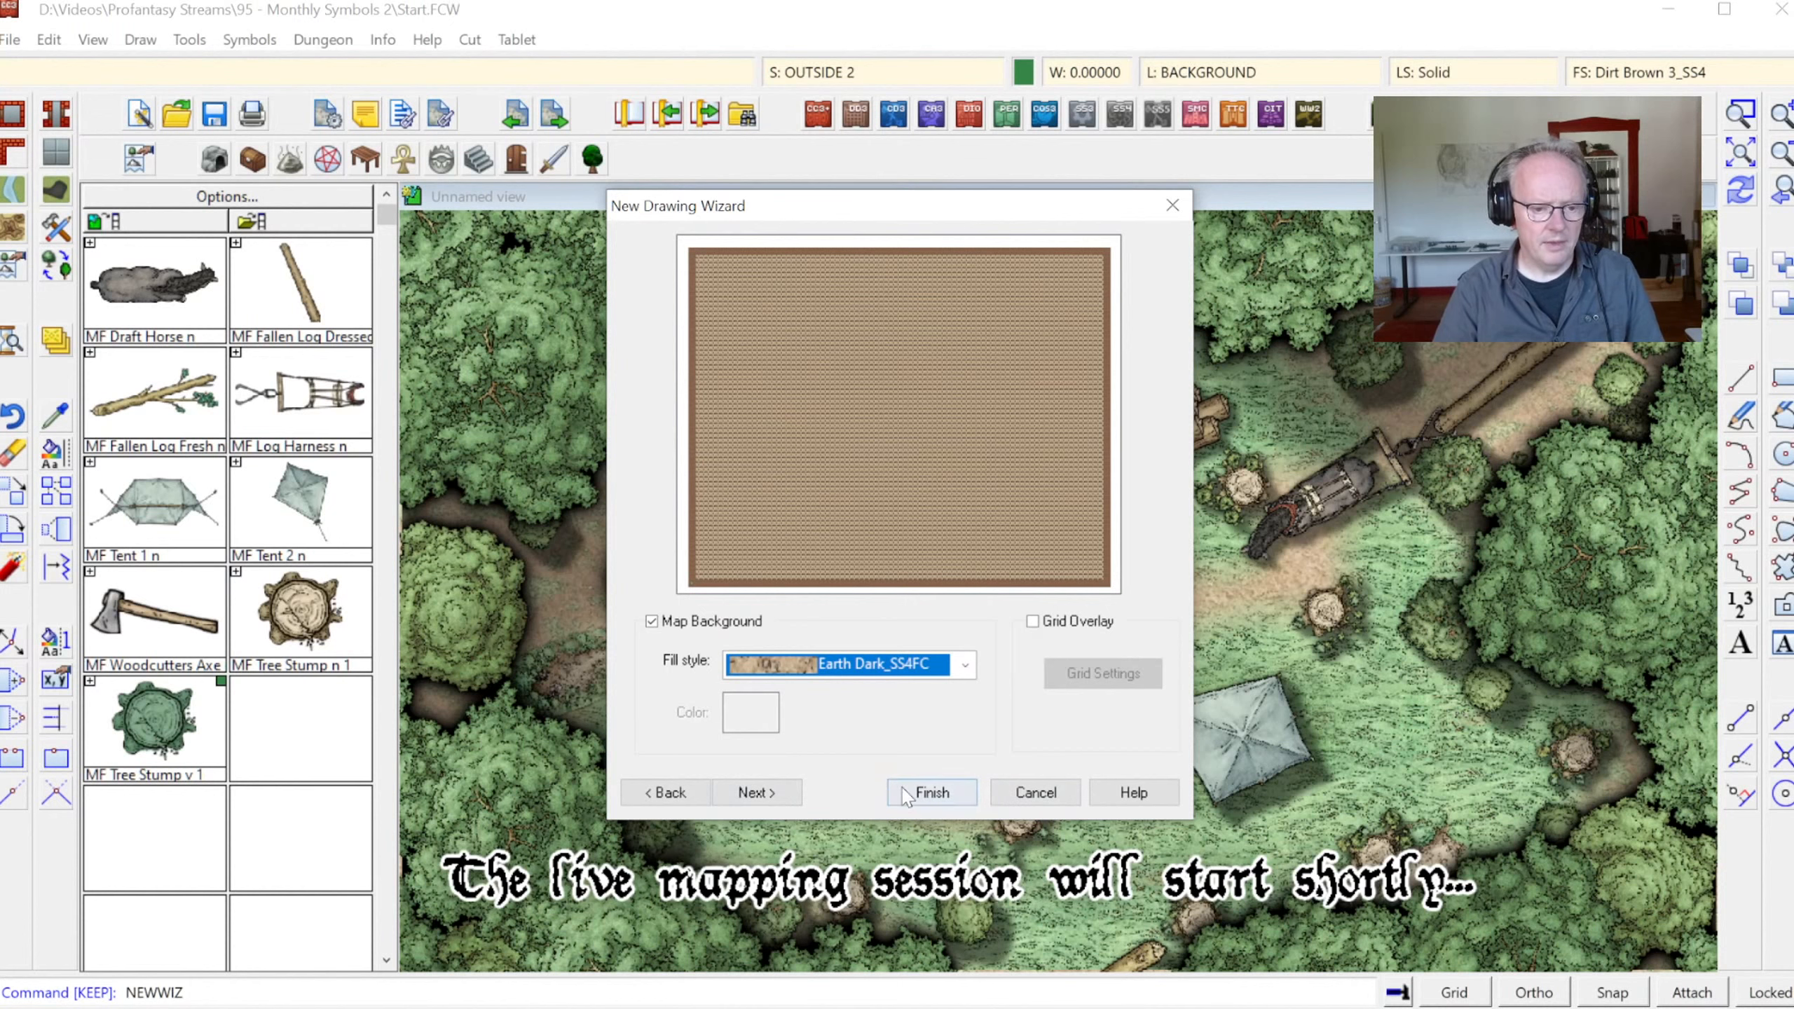
pyautogui.click(932, 793)
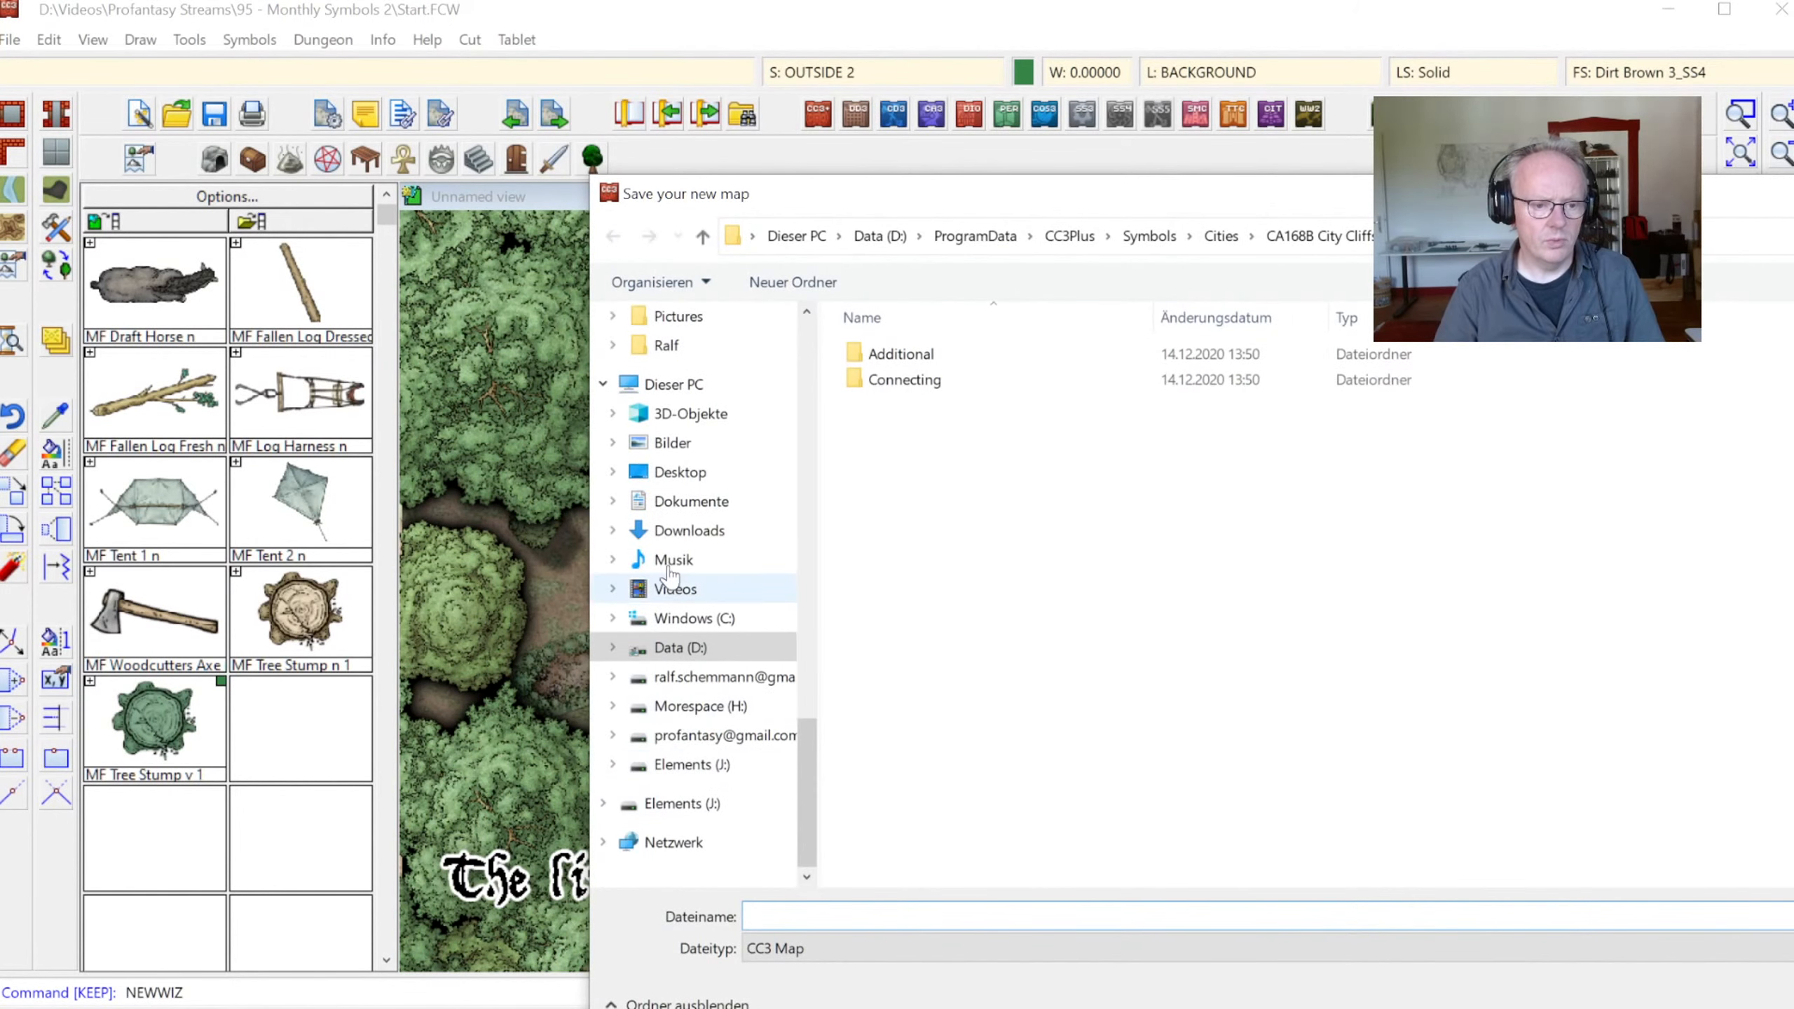
# Save the new map as OurWoods in the Videos folder Profantasy Streams, subfolder 95 - Monthly Symbols 2
pyautogui.click(679, 588)
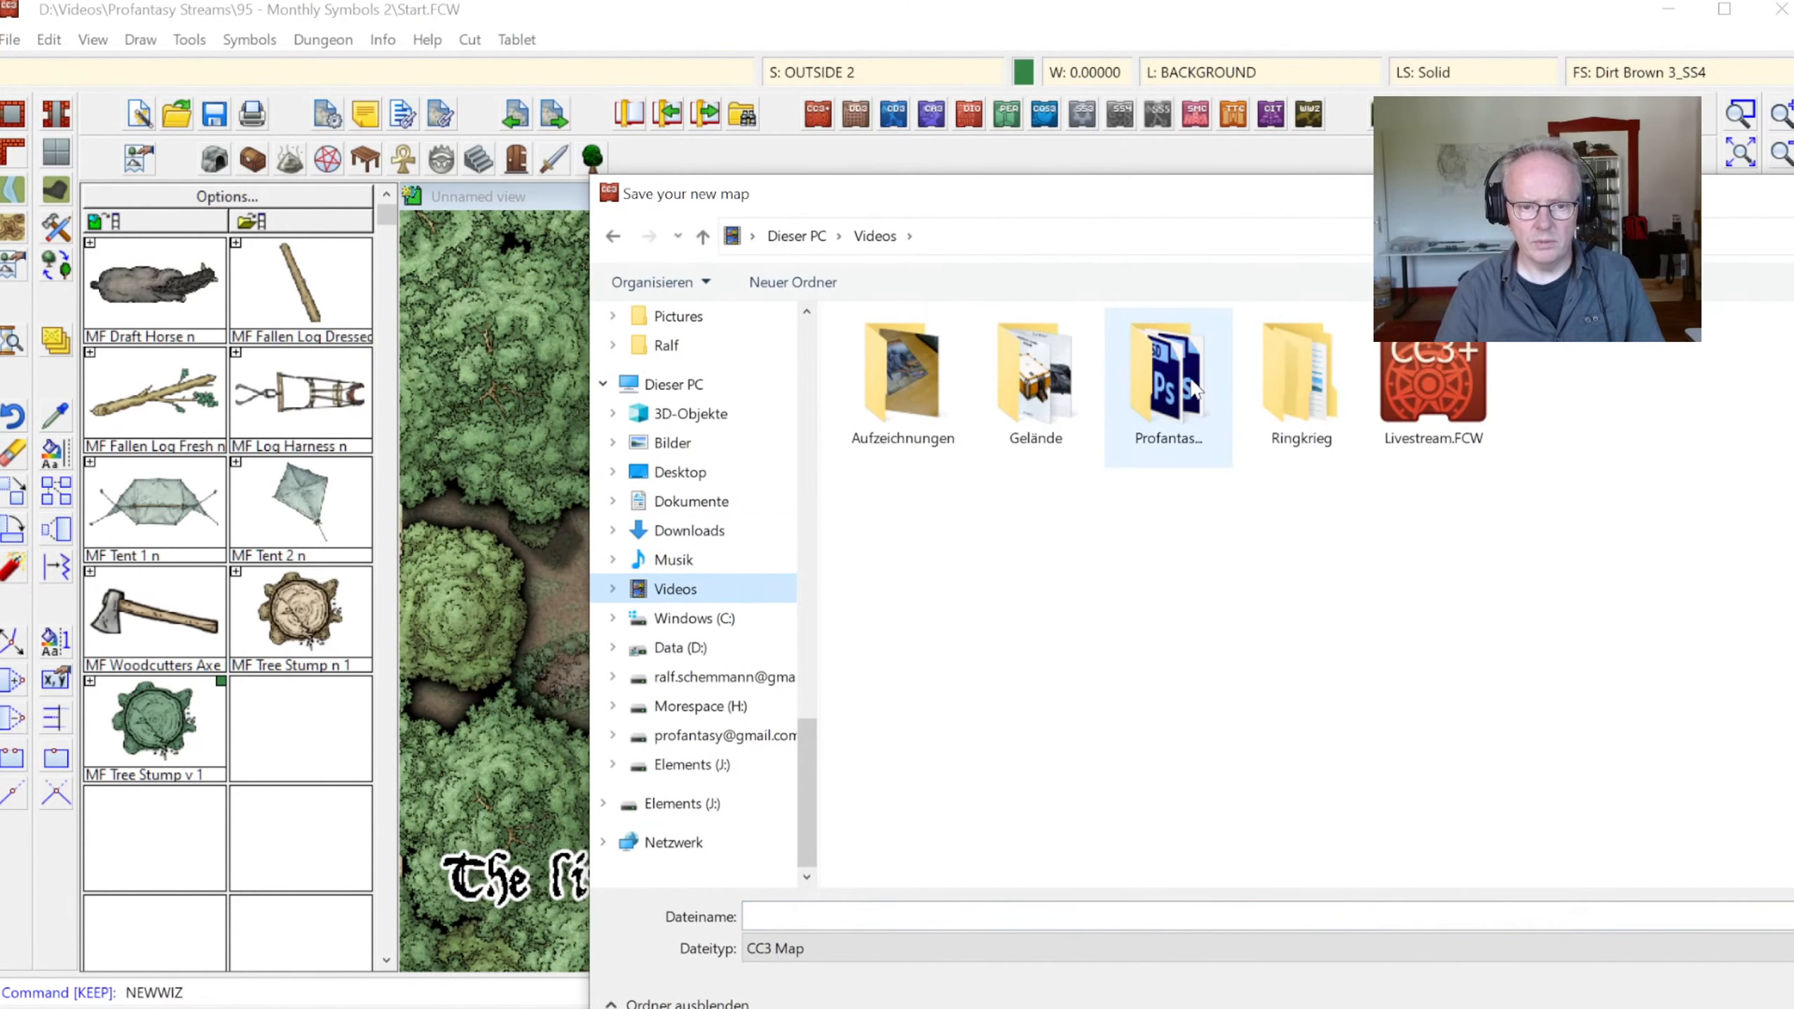
pyautogui.doubleClick(1165, 374)
pyautogui.scroll(-1, 1605, 791)
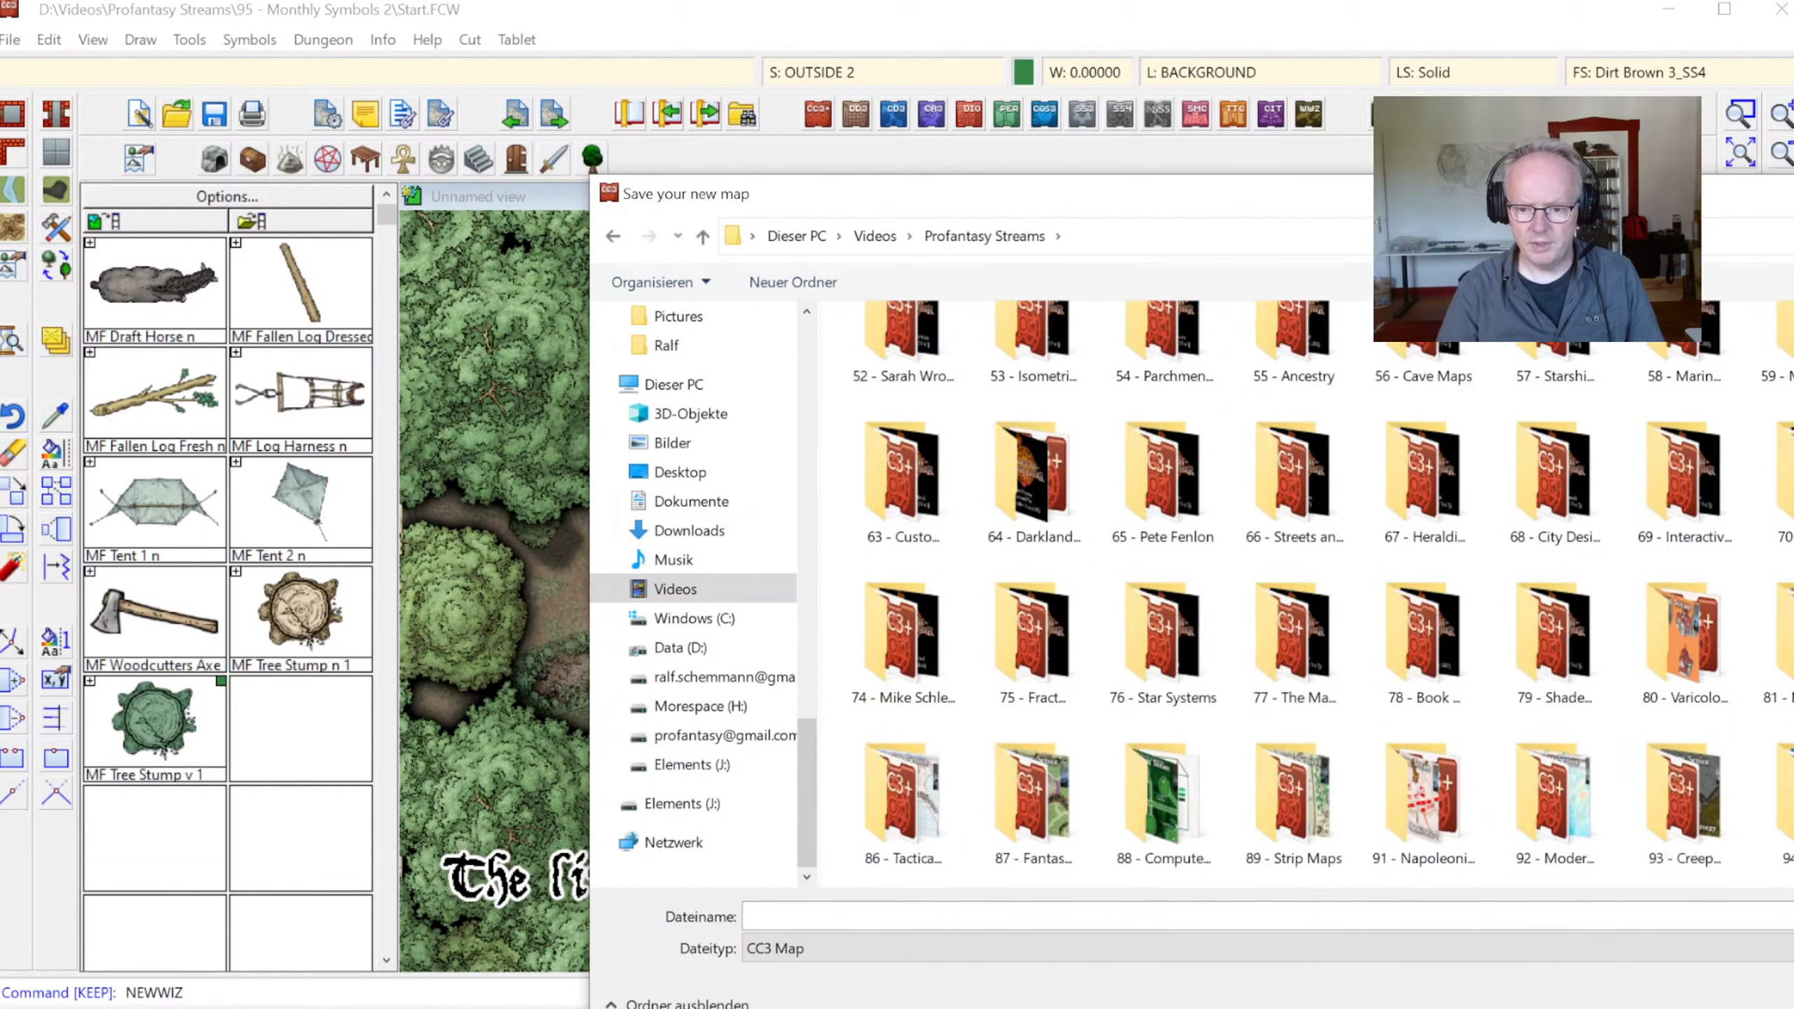
pyautogui.doubleClick(1784, 798)
pyautogui.click(897, 916)
pyautogui.write('OurWoods')
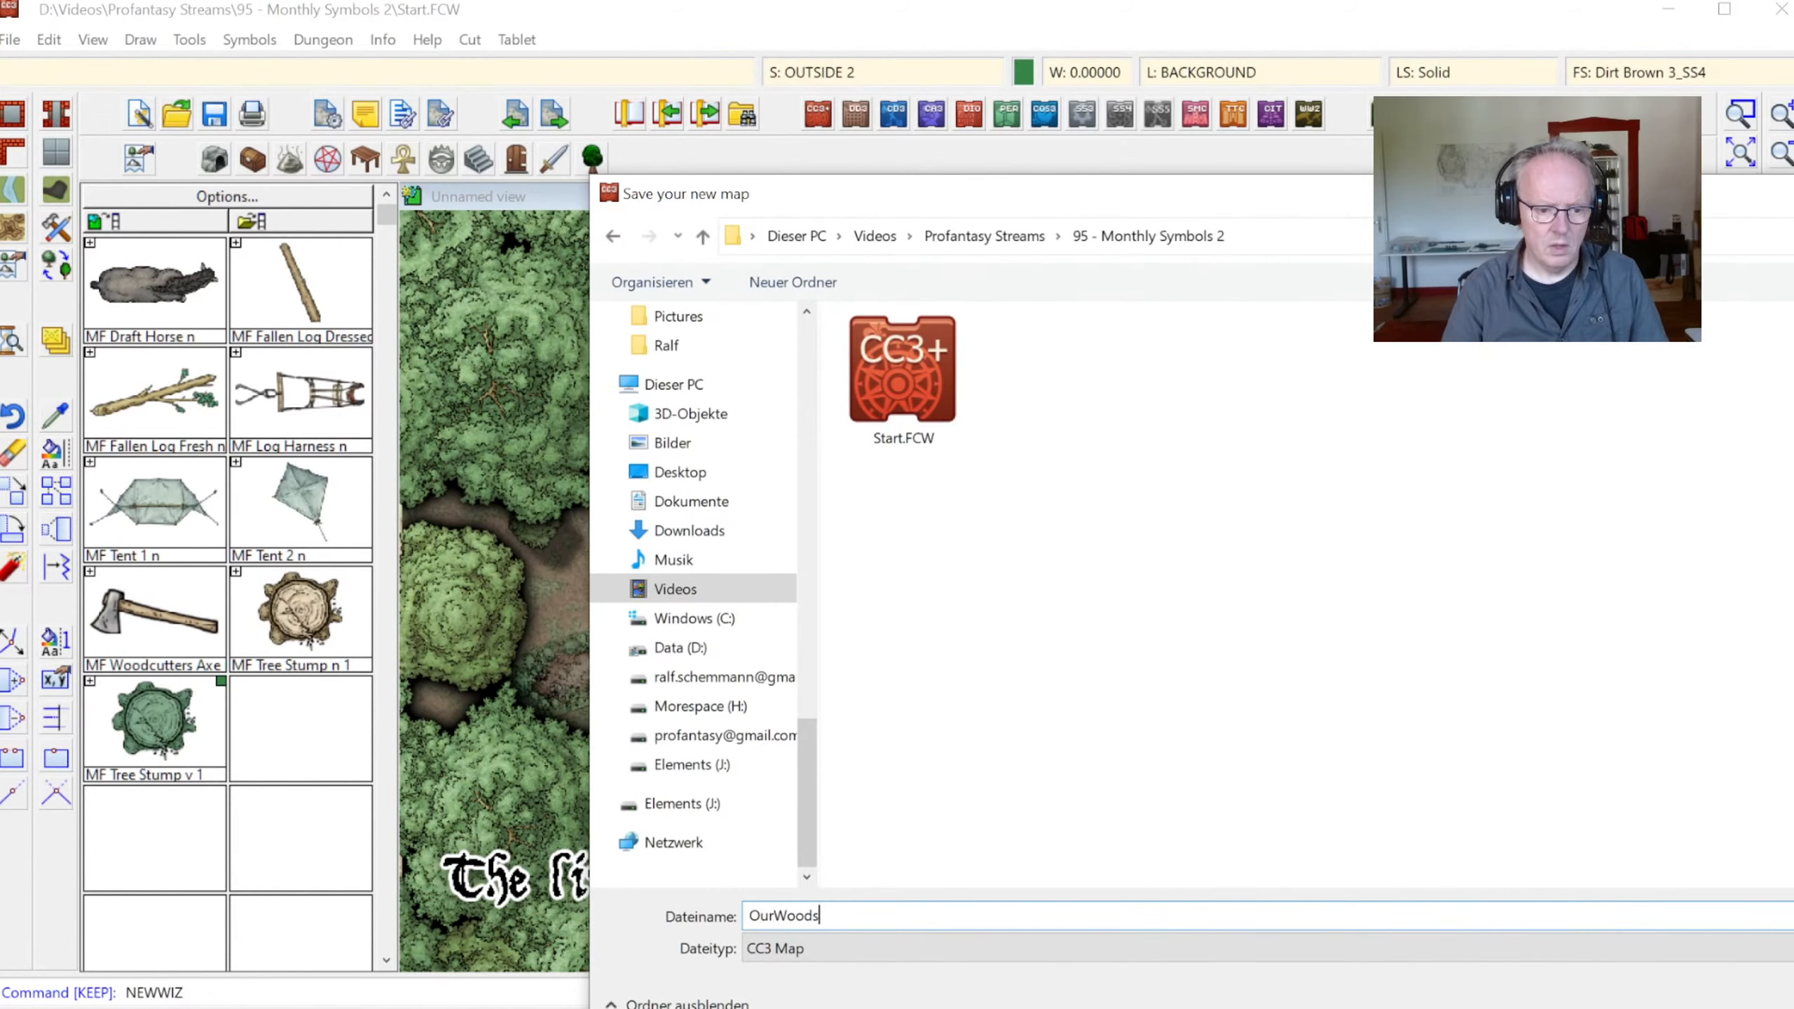
pyautogui.press('Return')
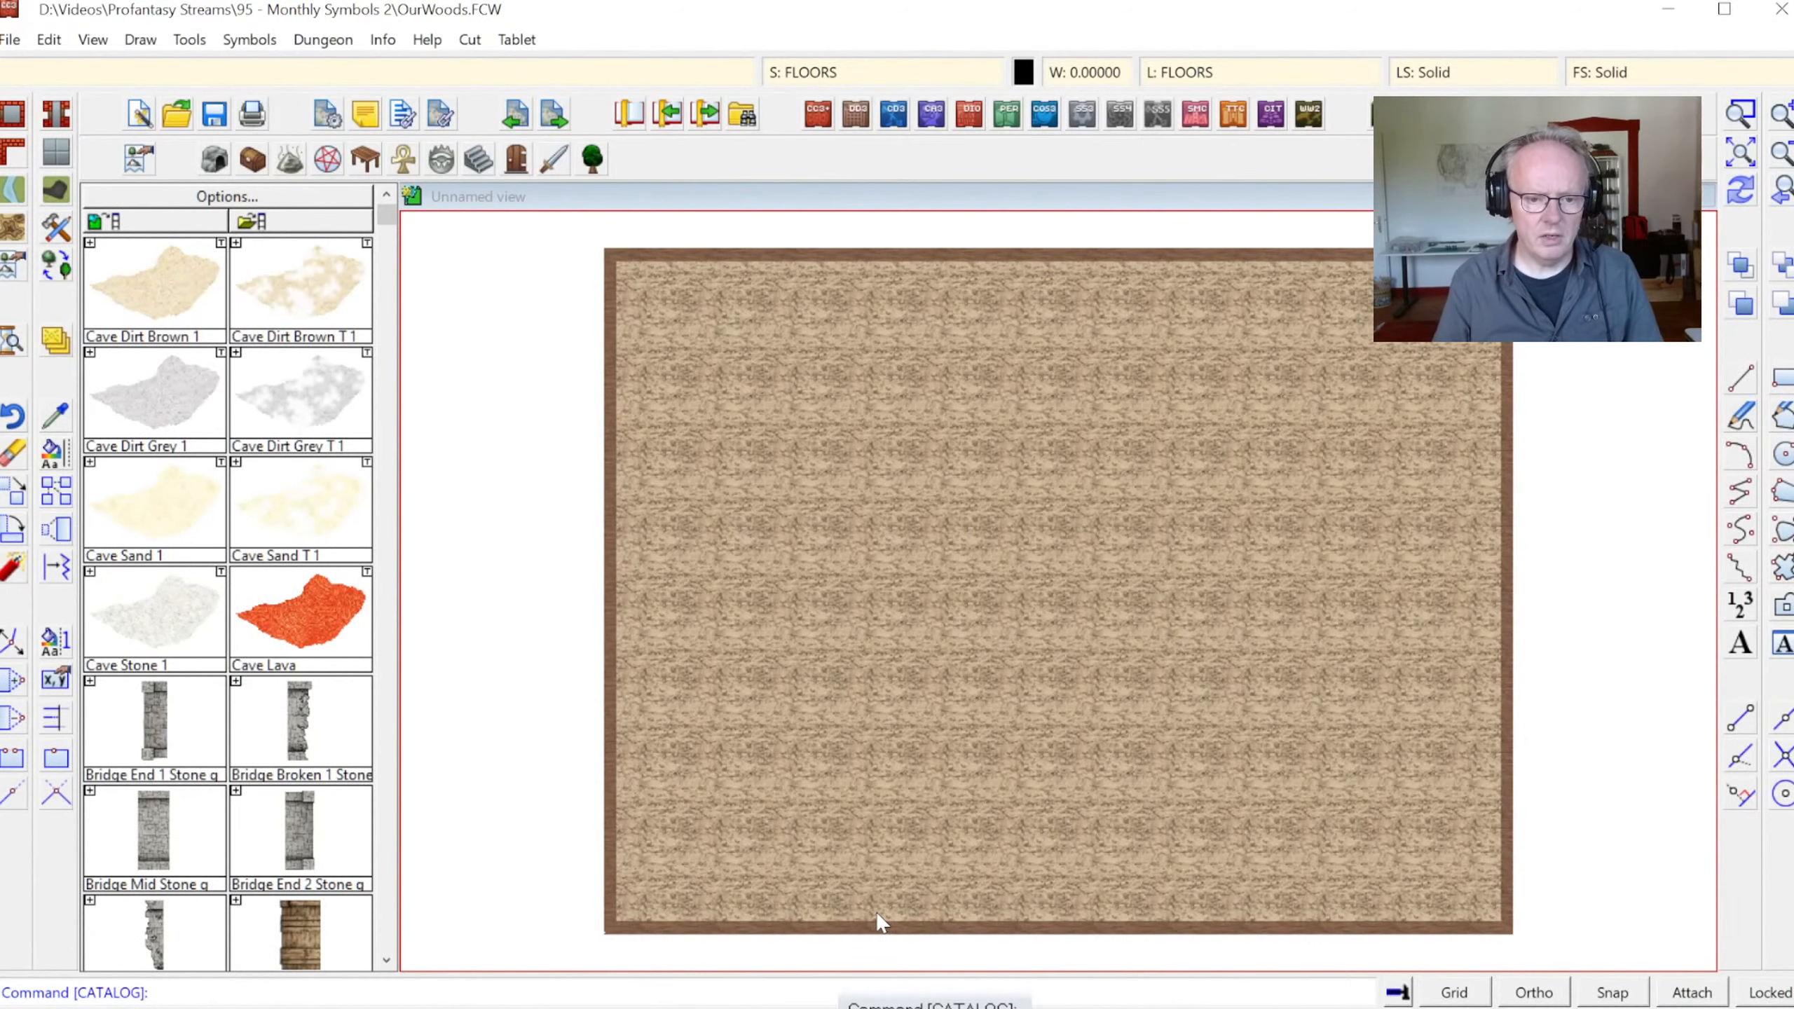
pyautogui.click(1741, 113)
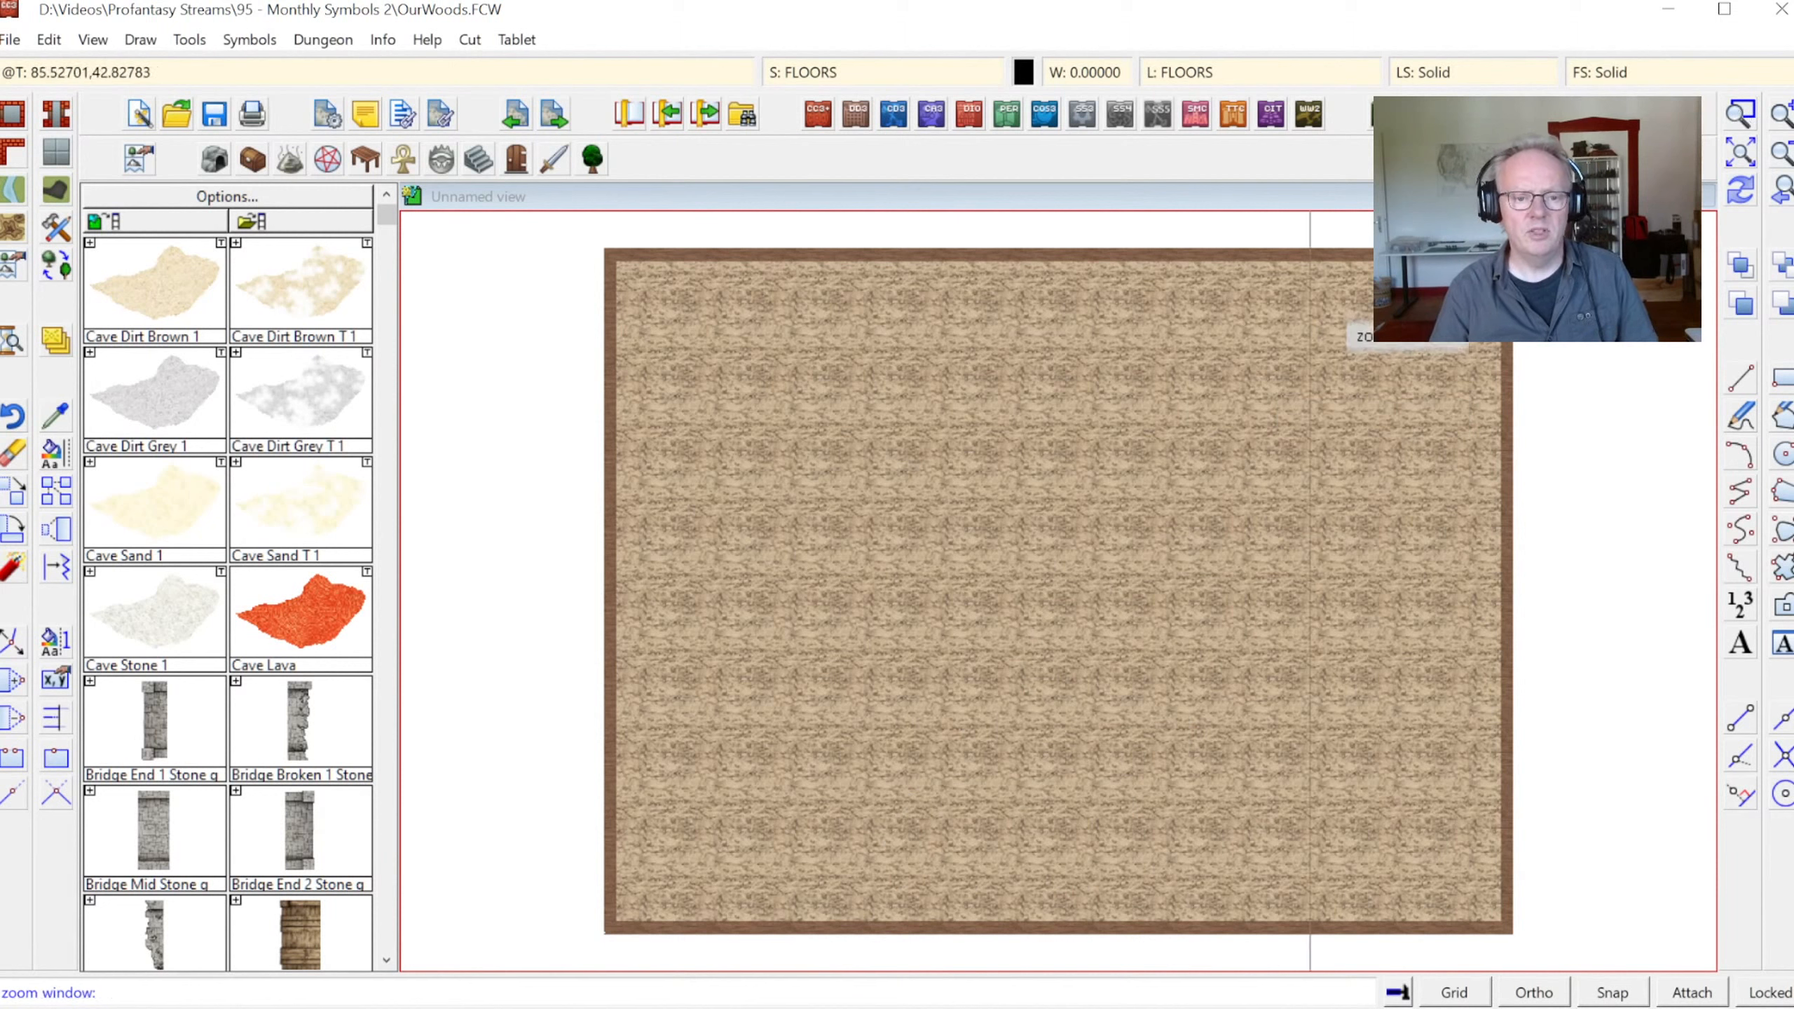
pyautogui.press('Escape')
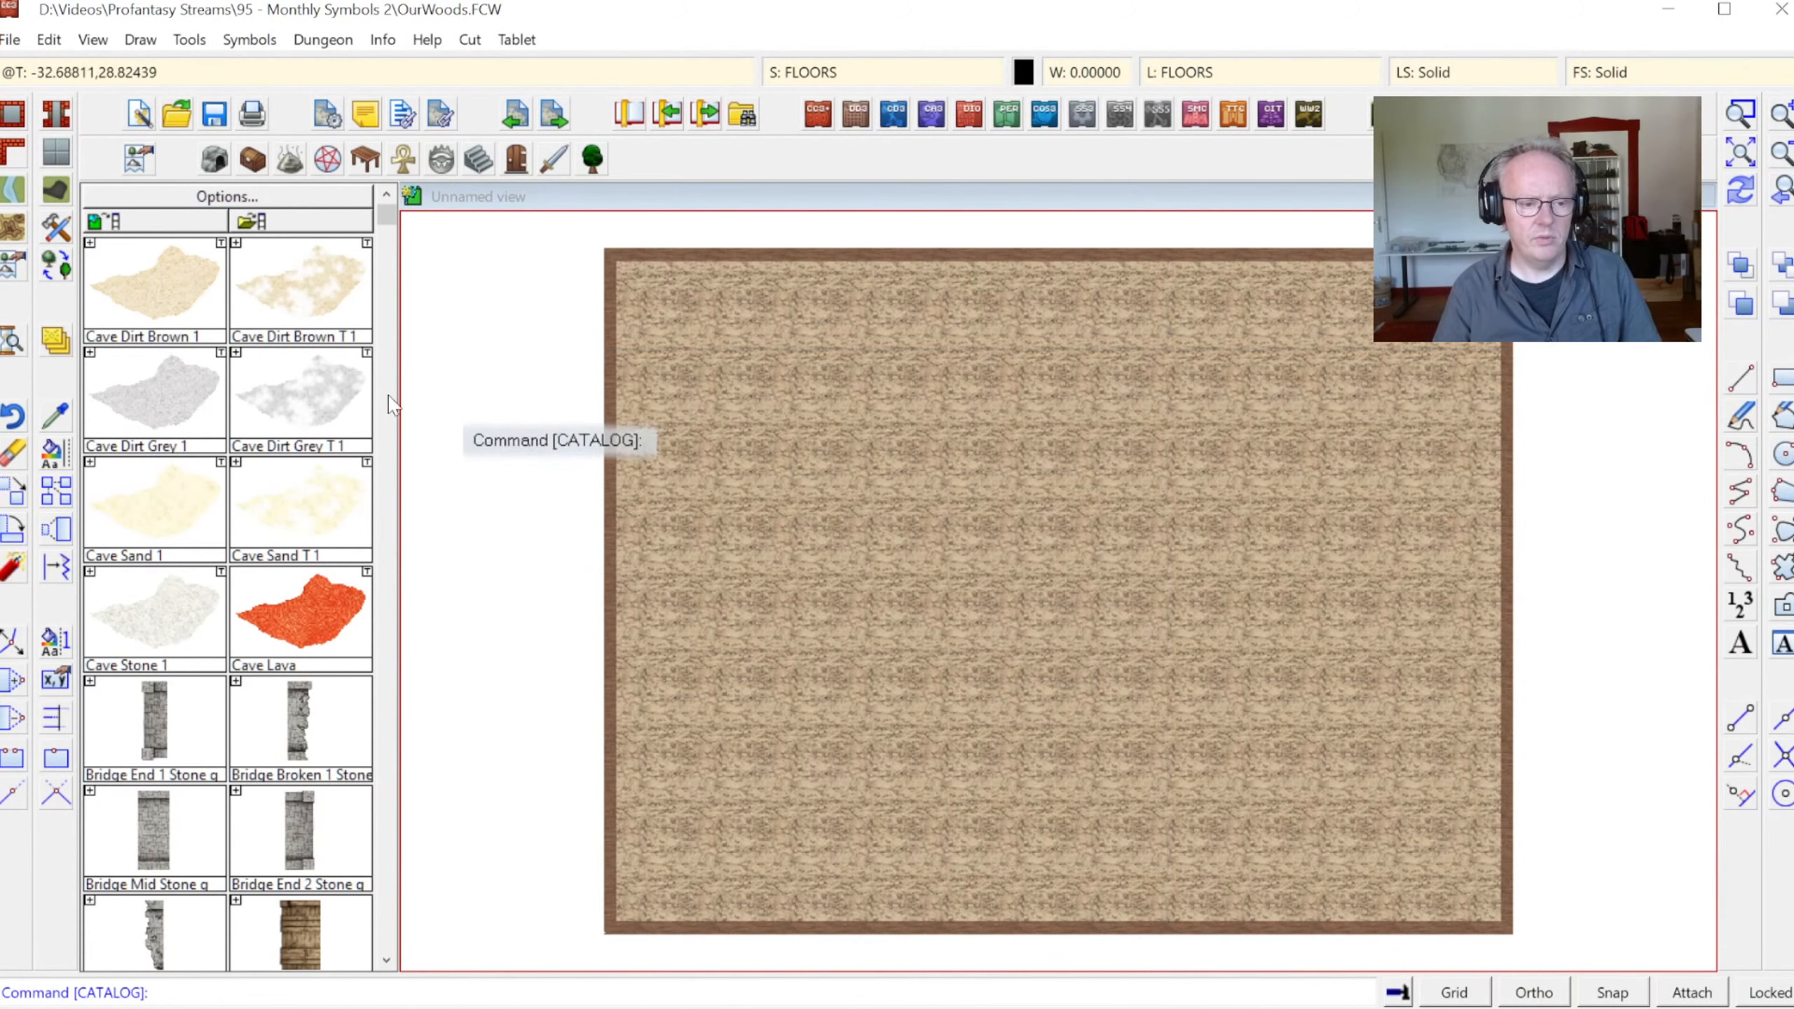
pyautogui.click(387, 959)
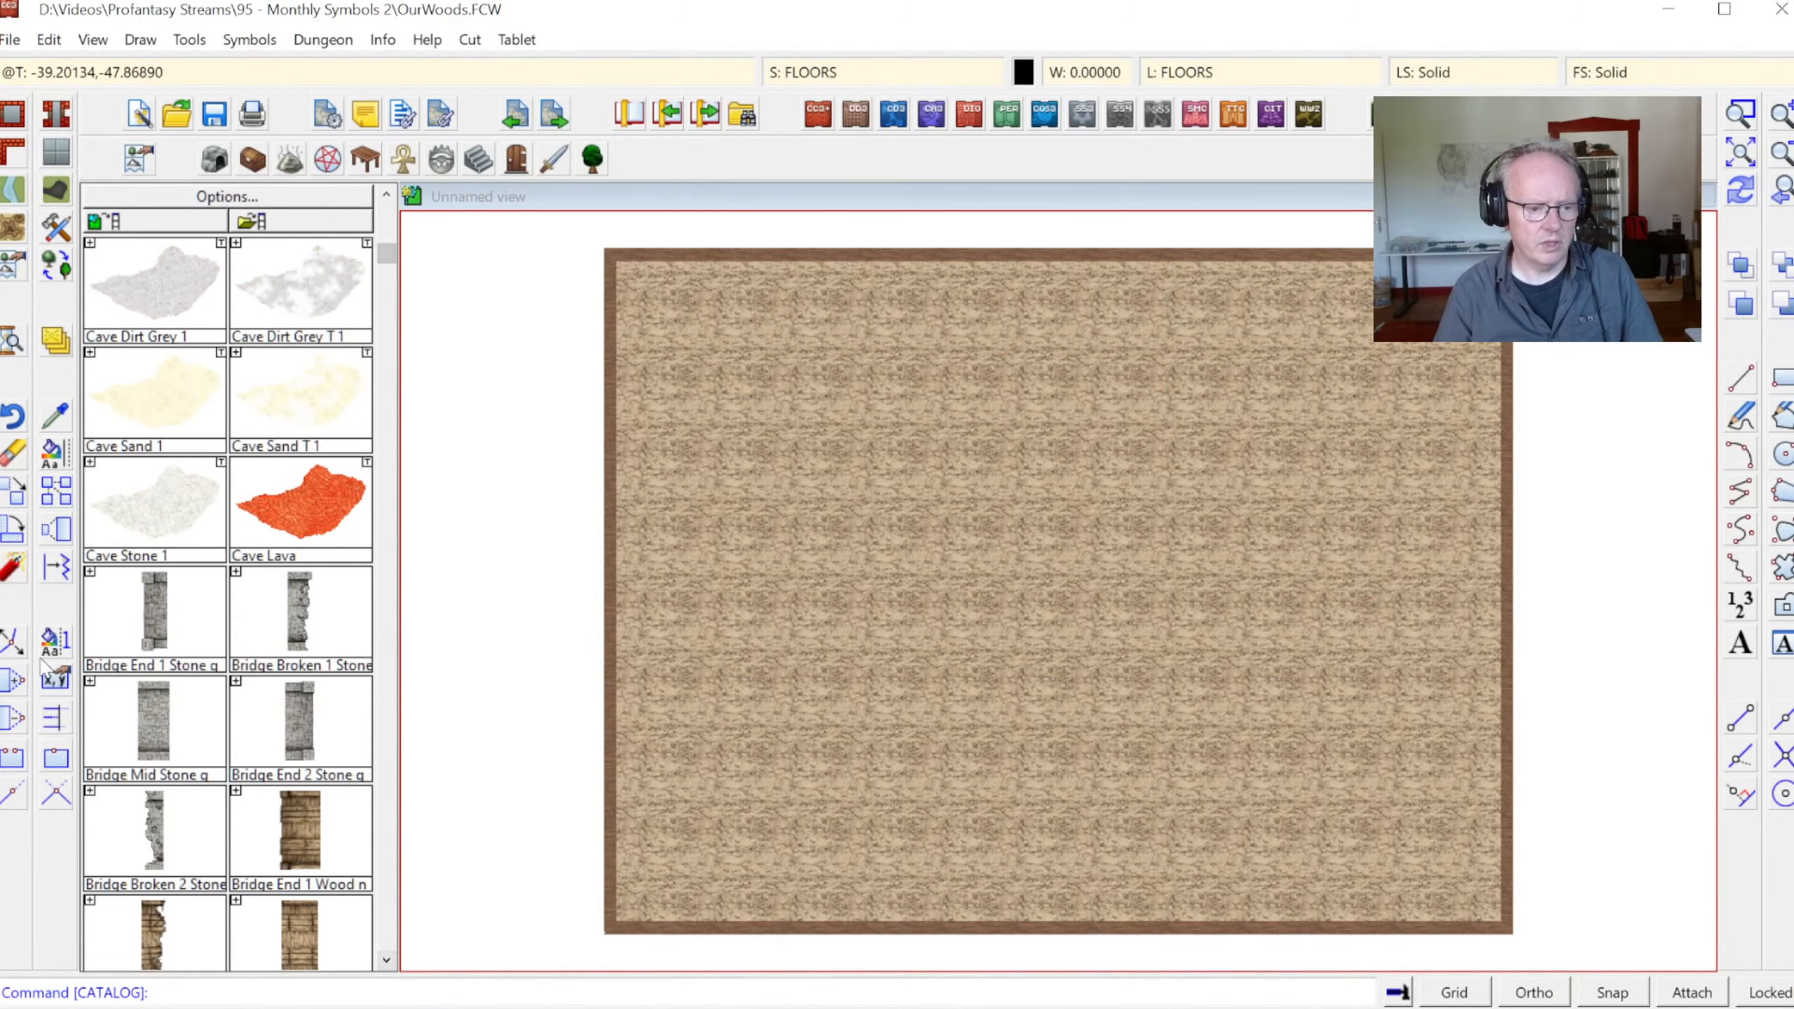
pyautogui.click(387, 960)
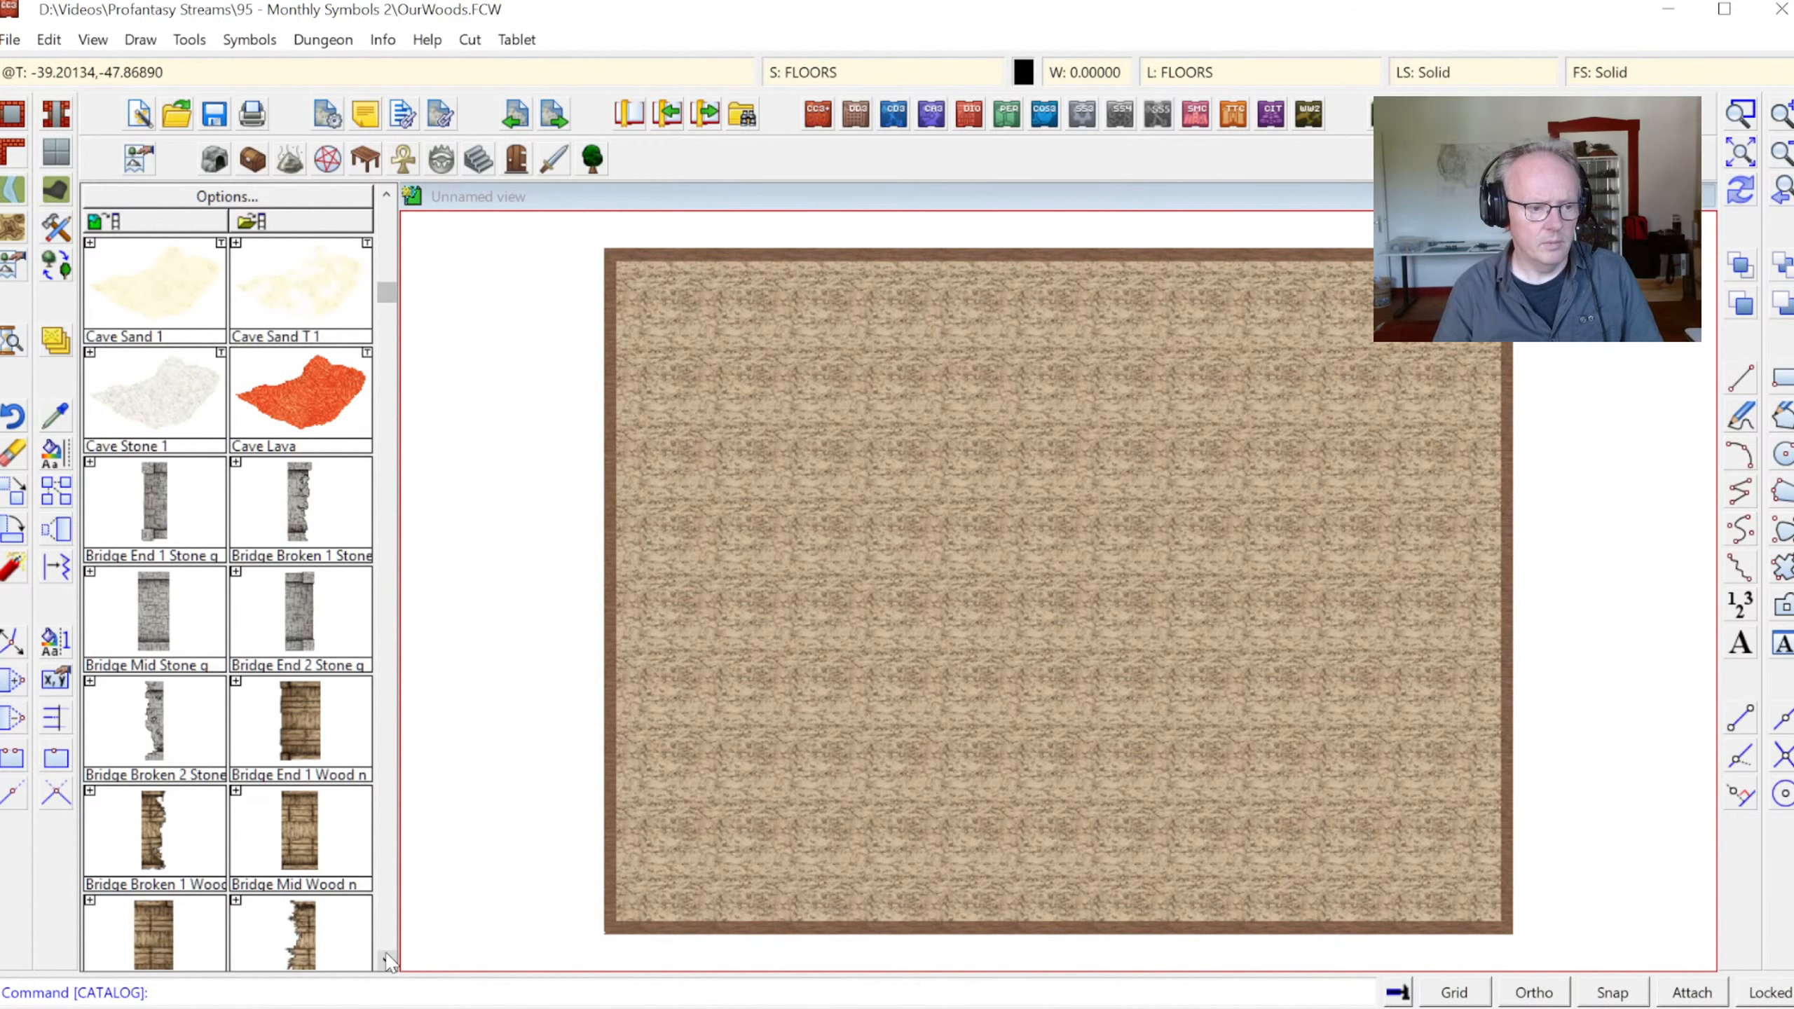
pyautogui.click(387, 960)
pyautogui.click(387, 959)
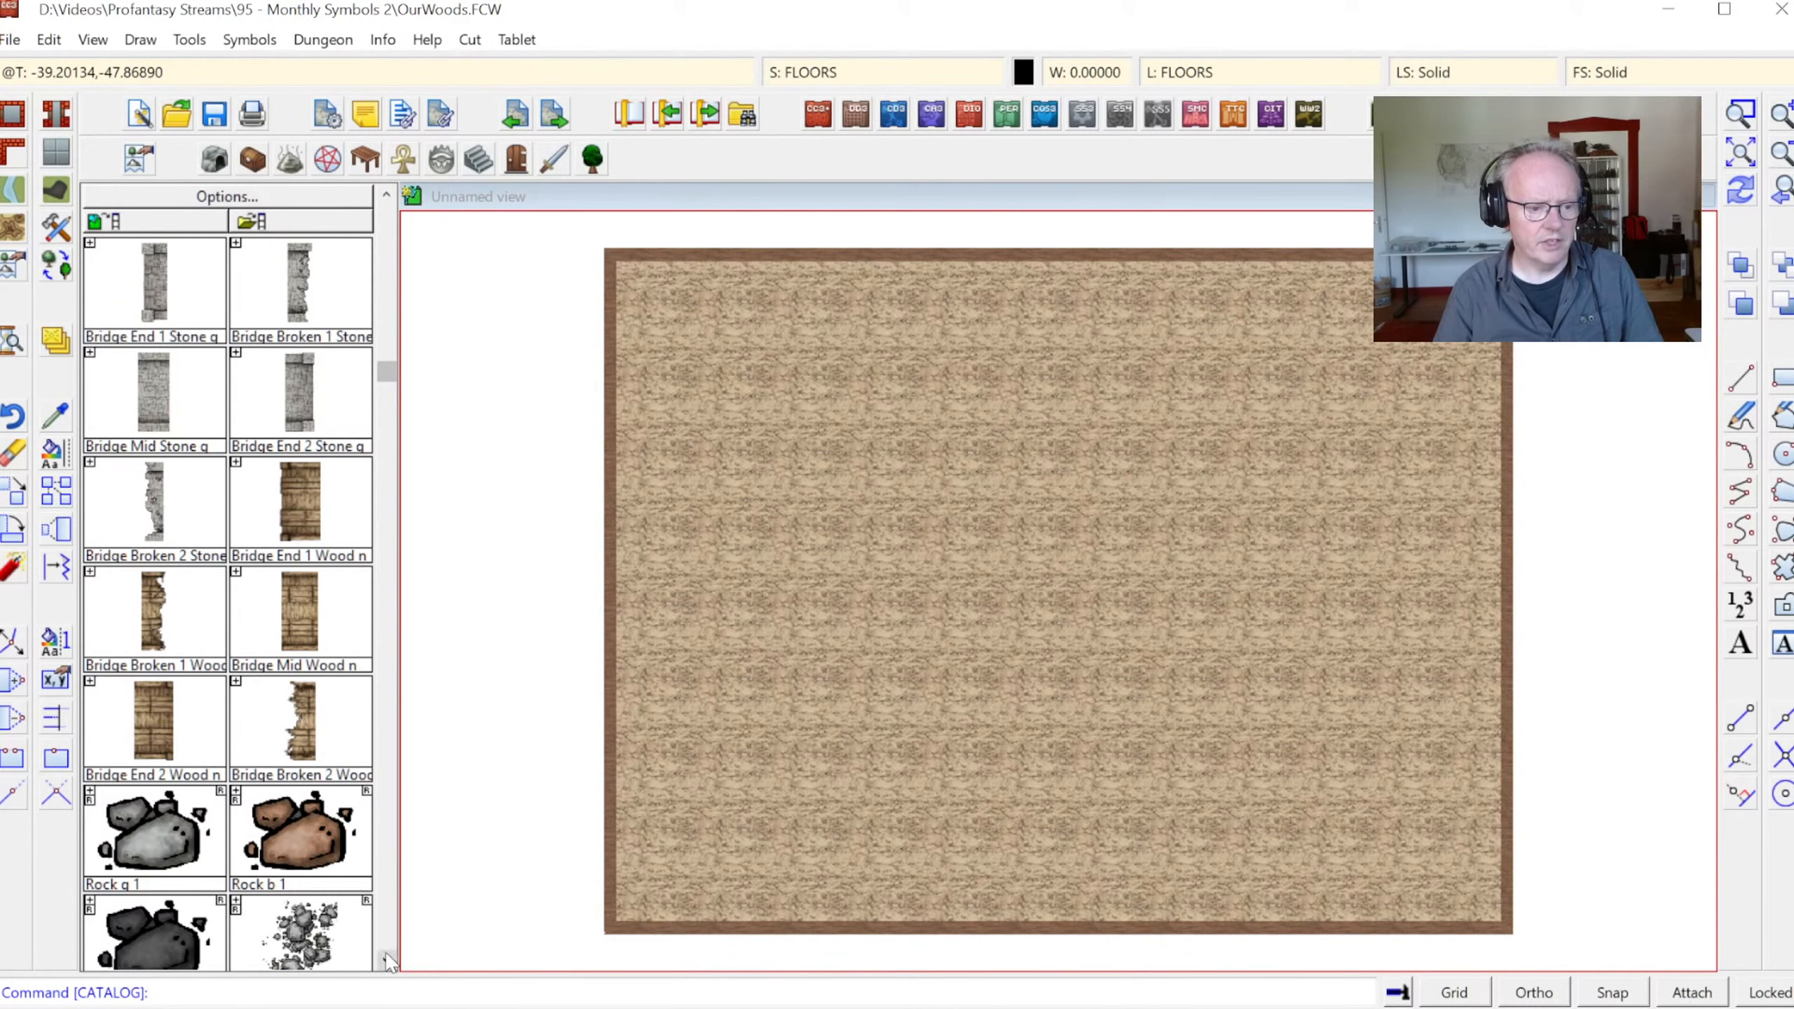
pyautogui.click(387, 225)
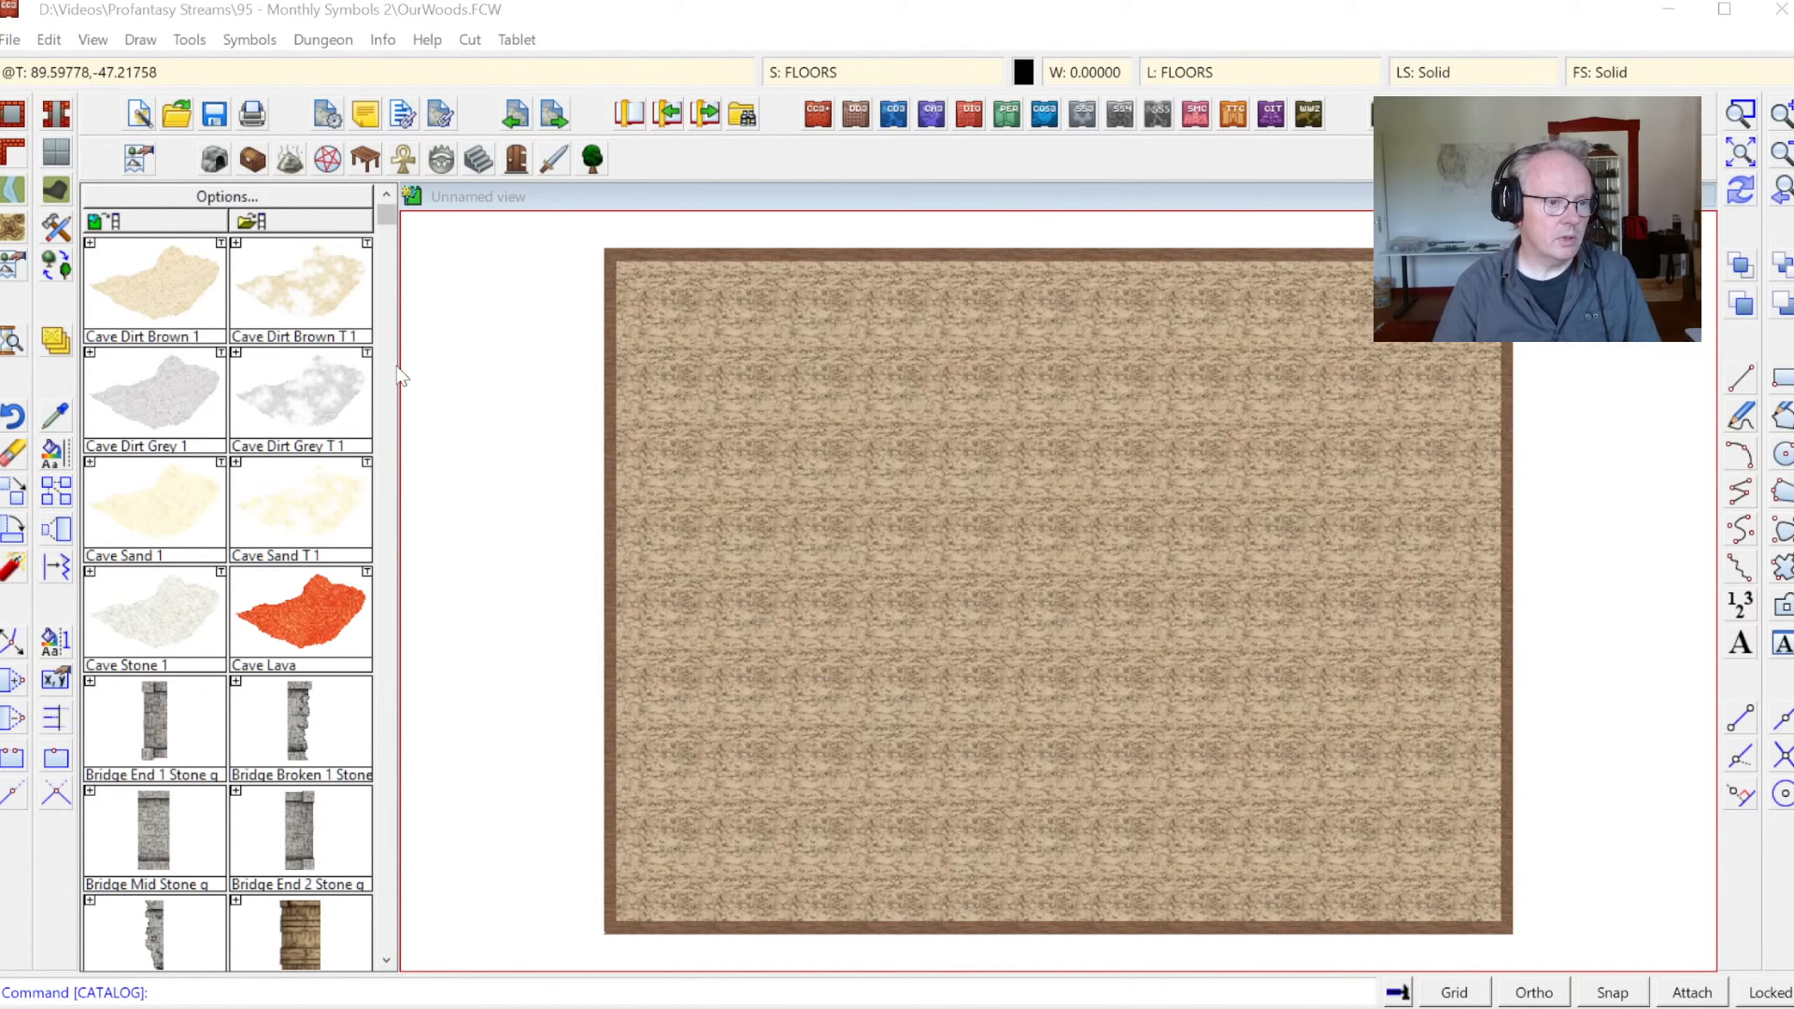
# Choose the Terrain, Grass drawing tool and check which effects are set on the OUTSIDE sheet
pyautogui.click(11, 231)
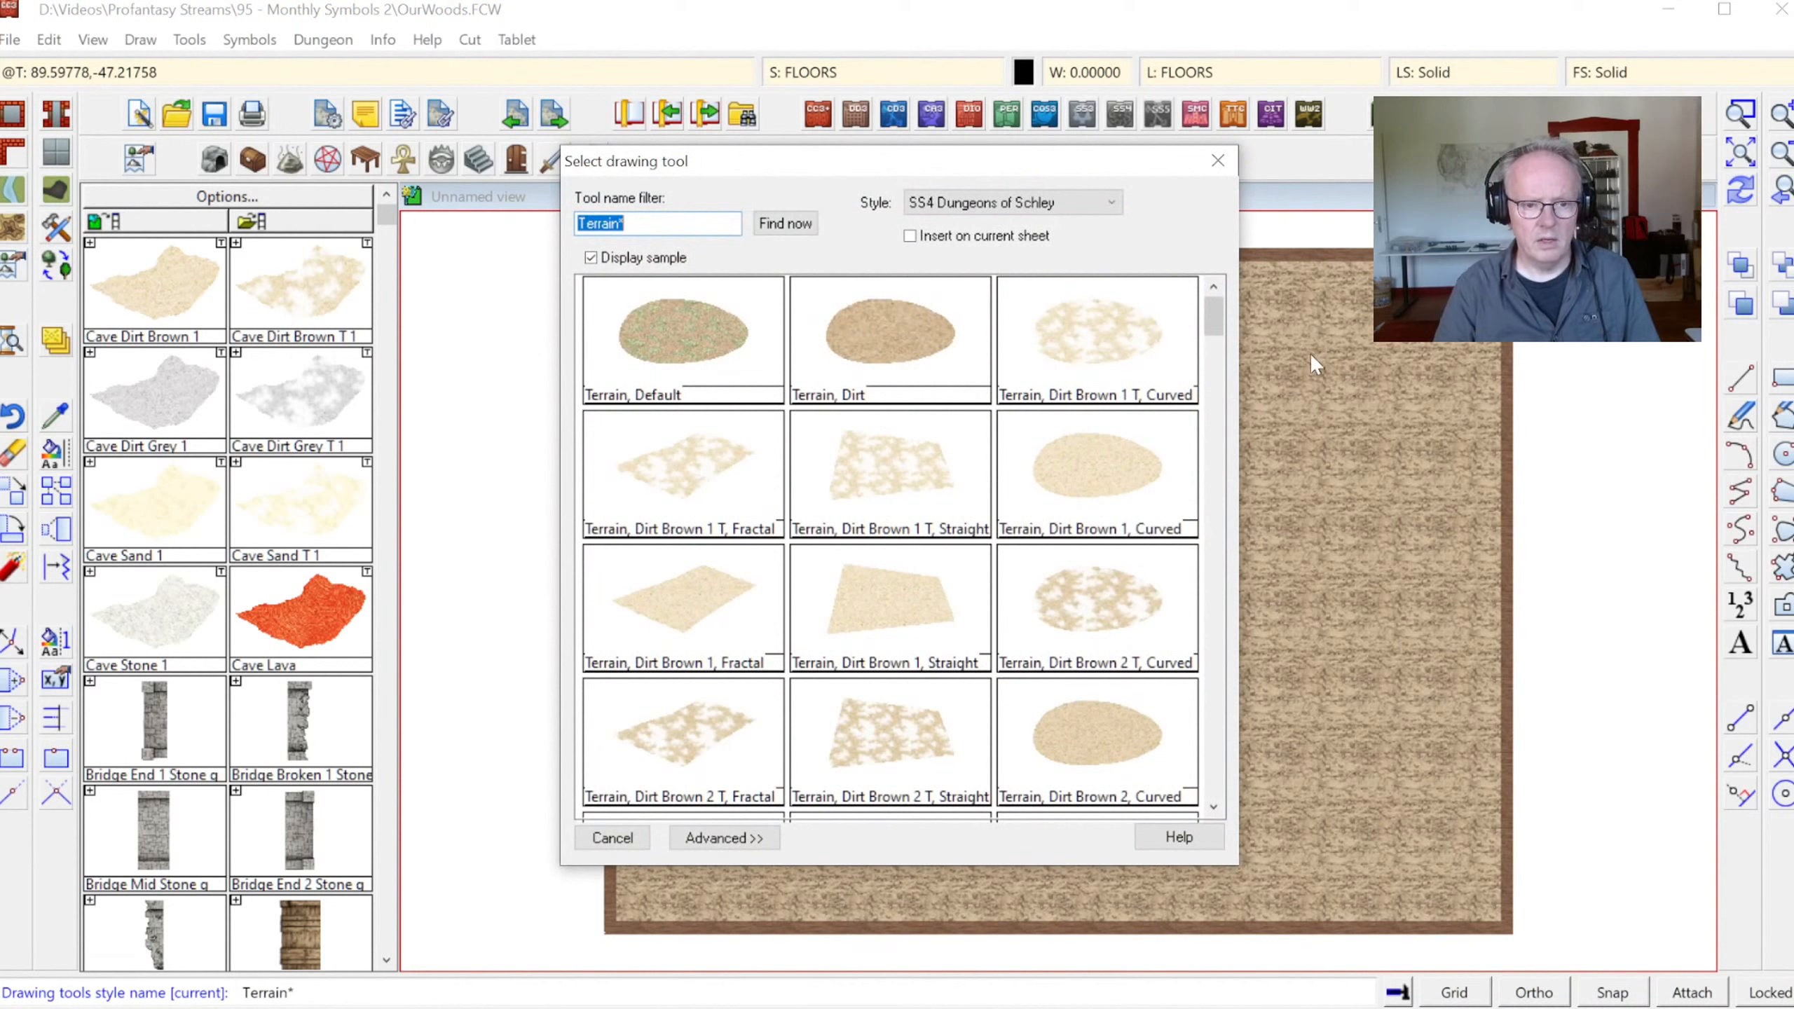
pyautogui.moveTo(1210, 307); pyautogui.dragTo(1229, 527)
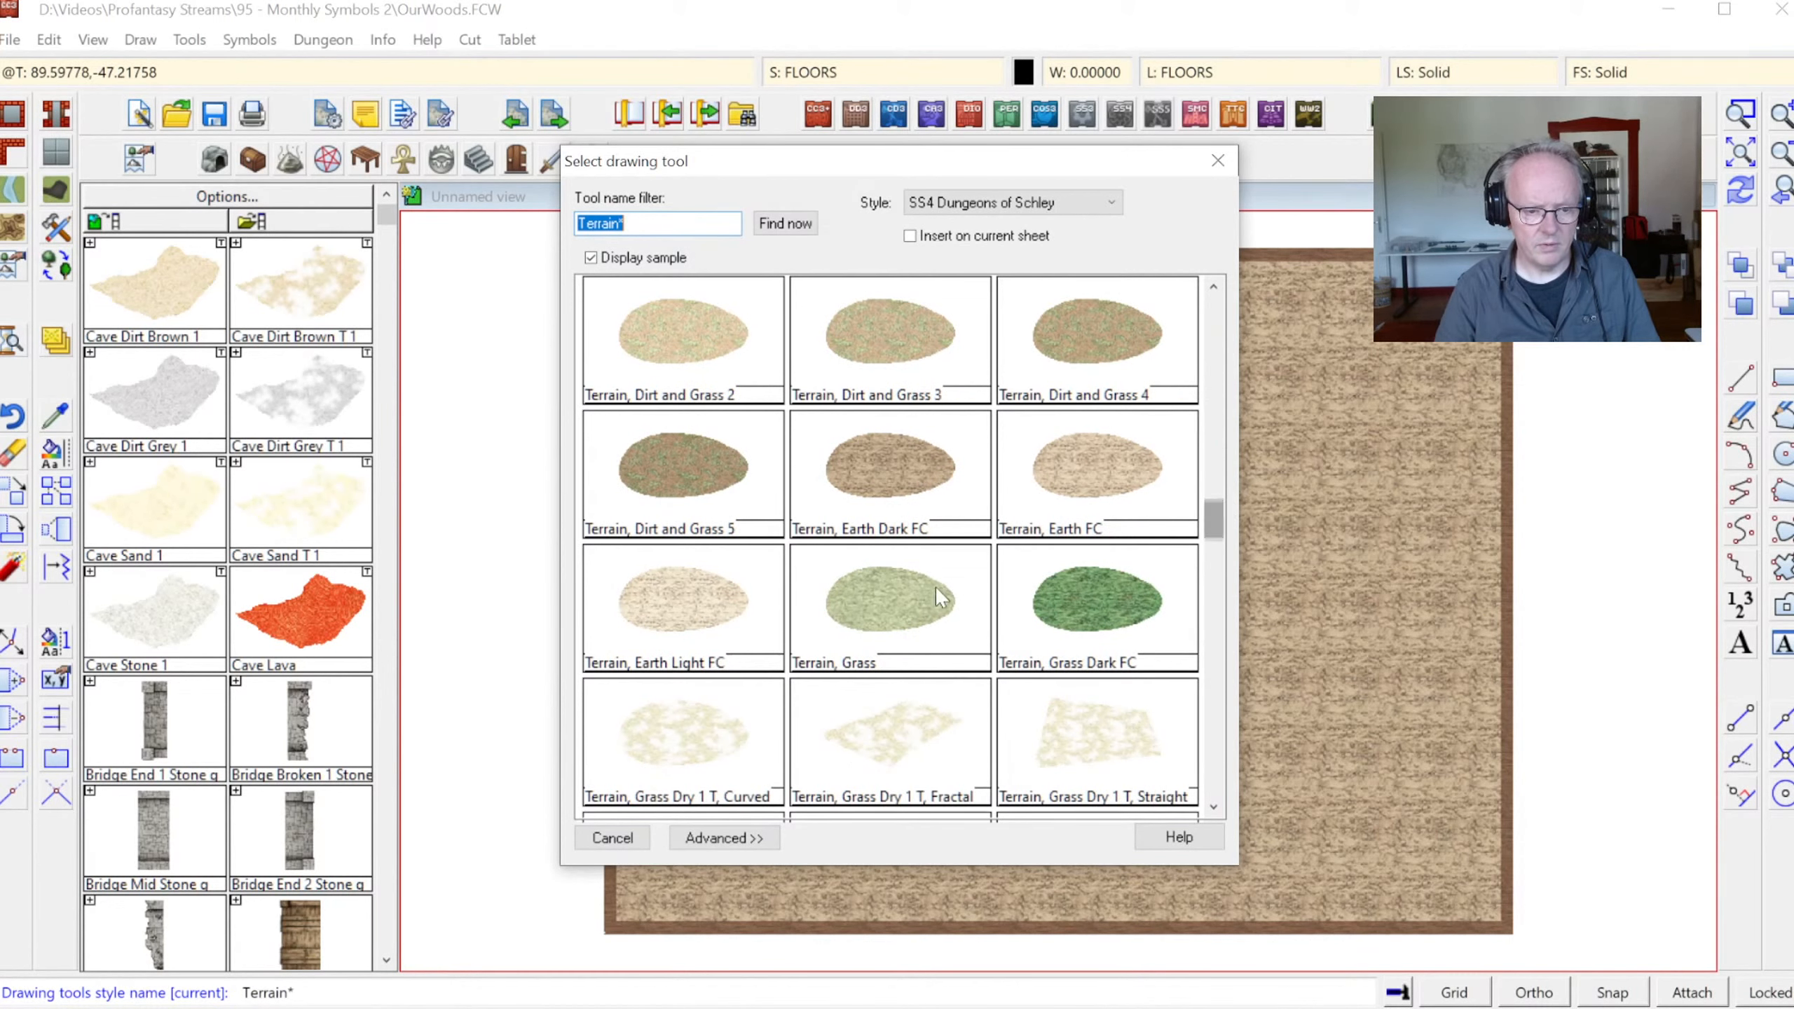
pyautogui.doubleClick(875, 602)
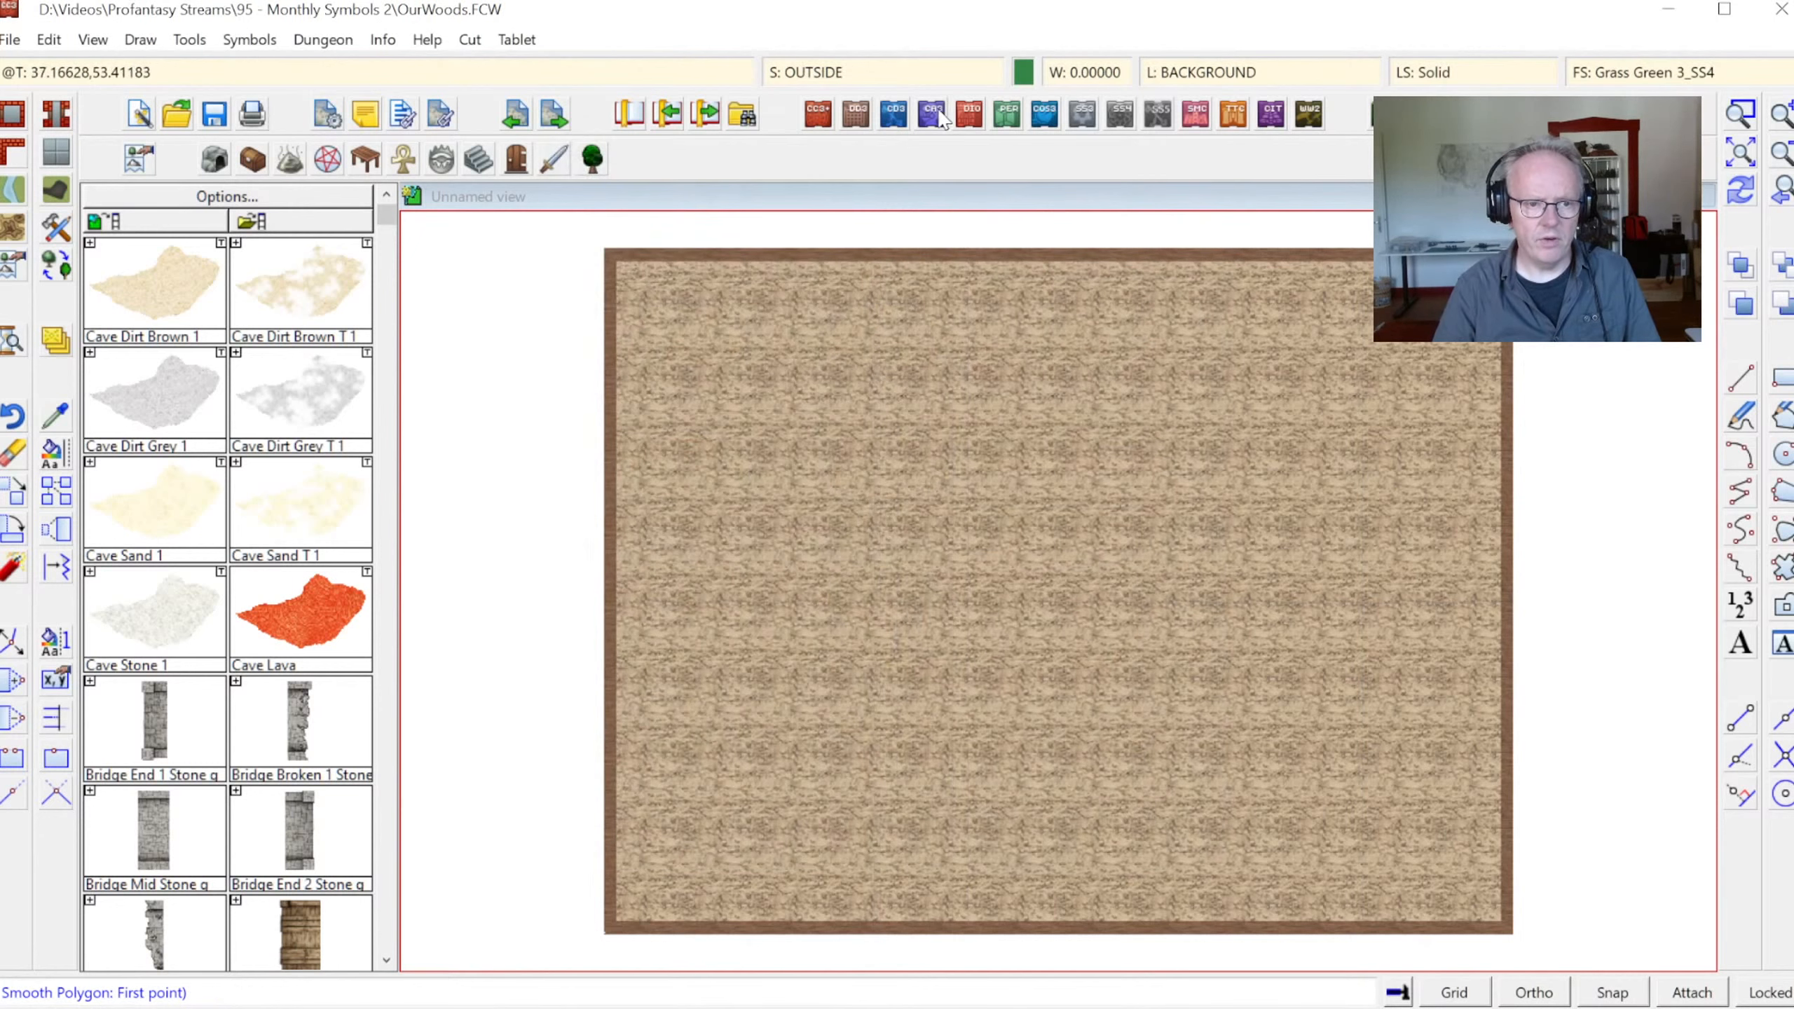
pyautogui.click(811, 71)
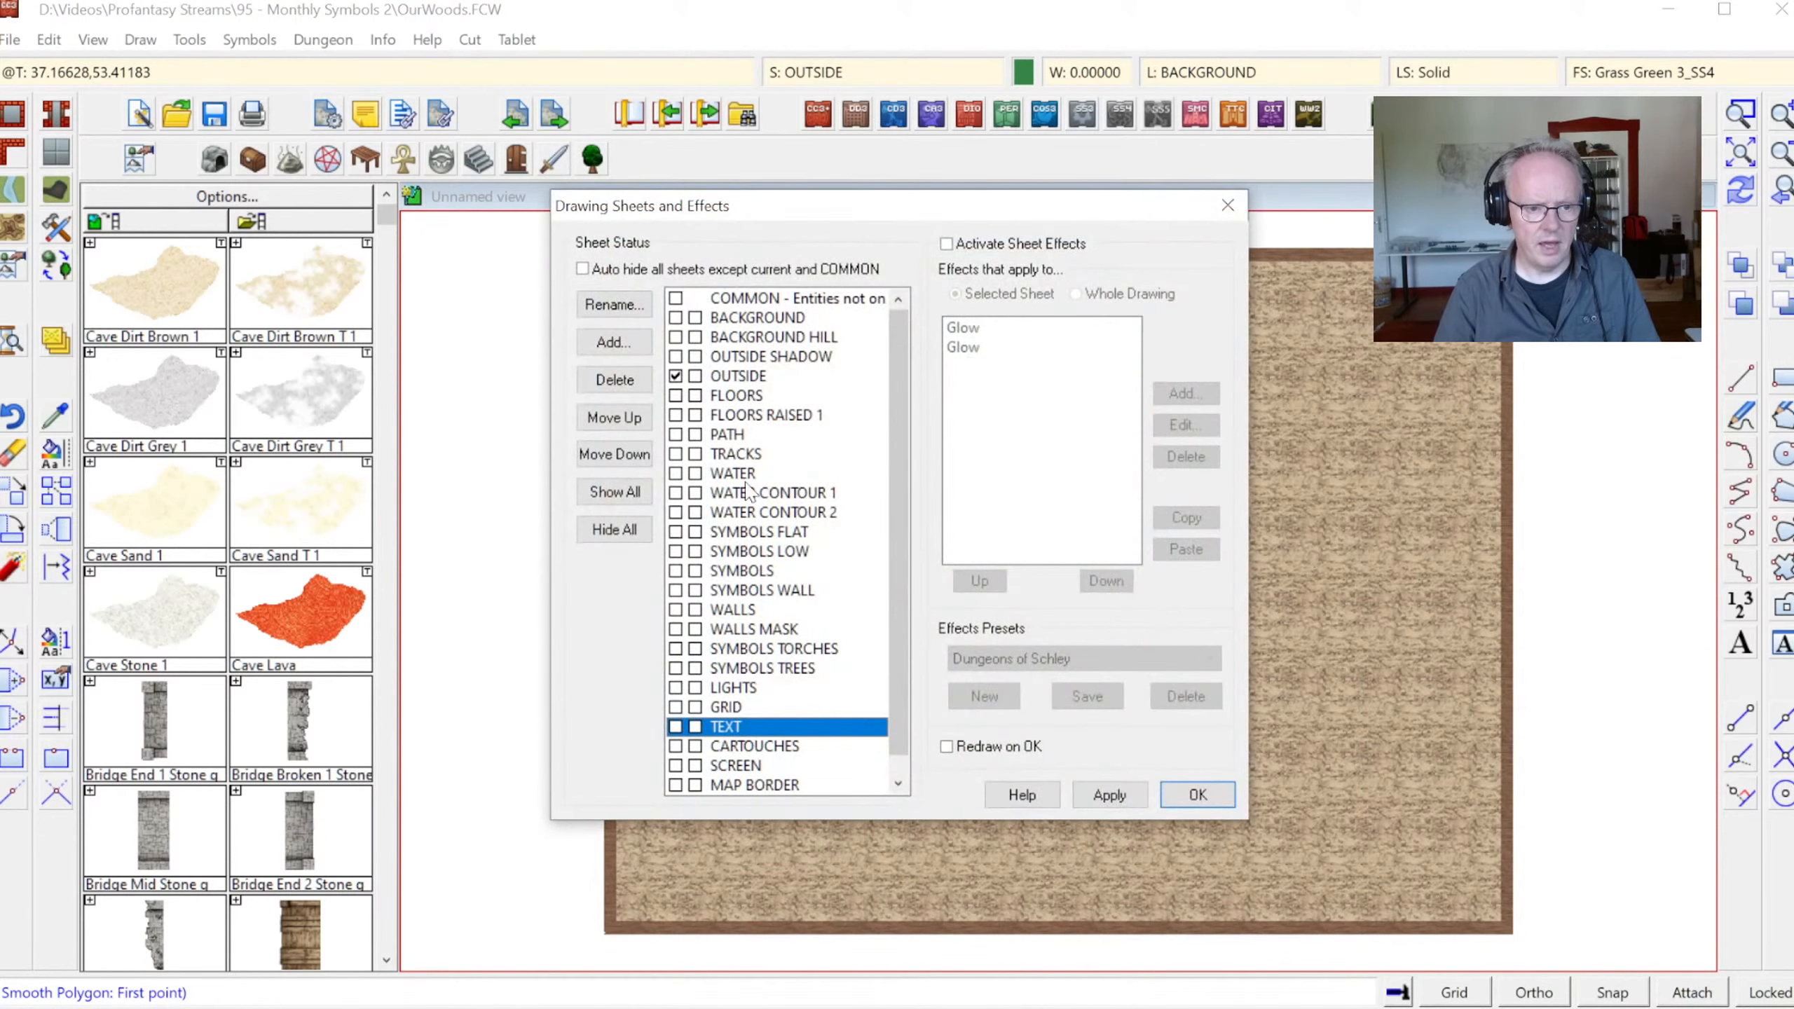
pyautogui.click(748, 377)
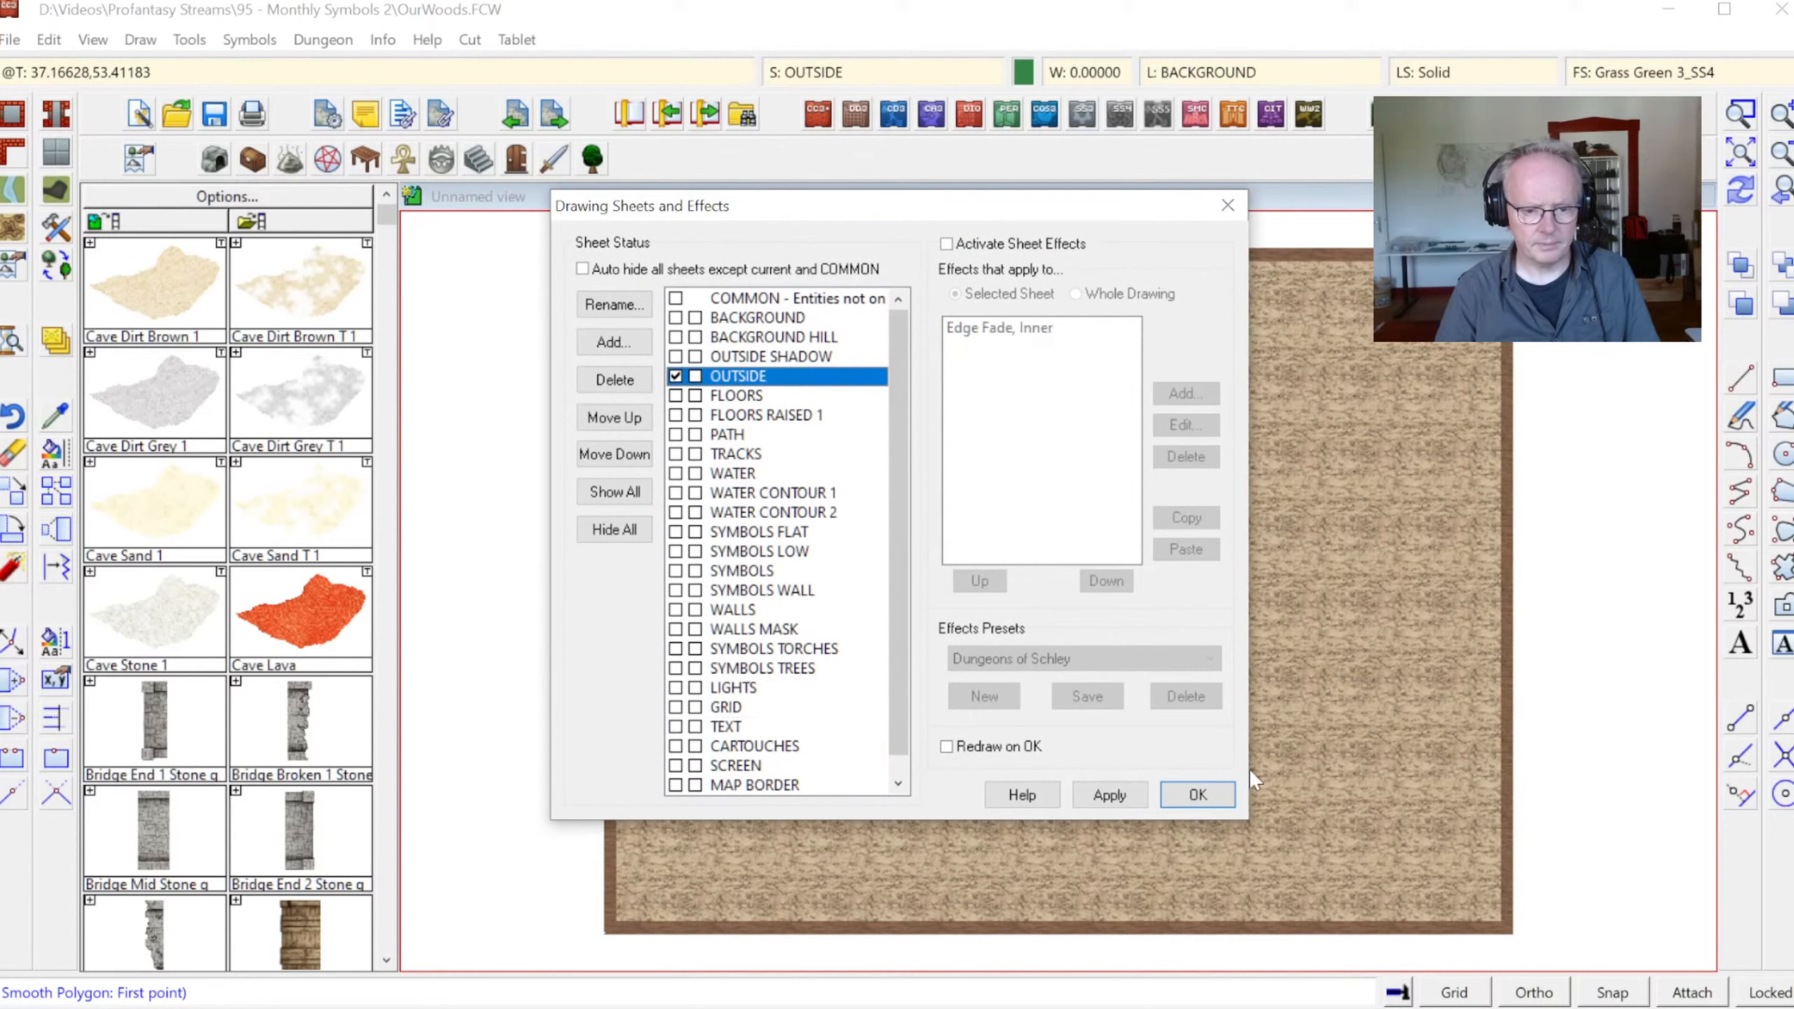
pyautogui.click(1201, 795)
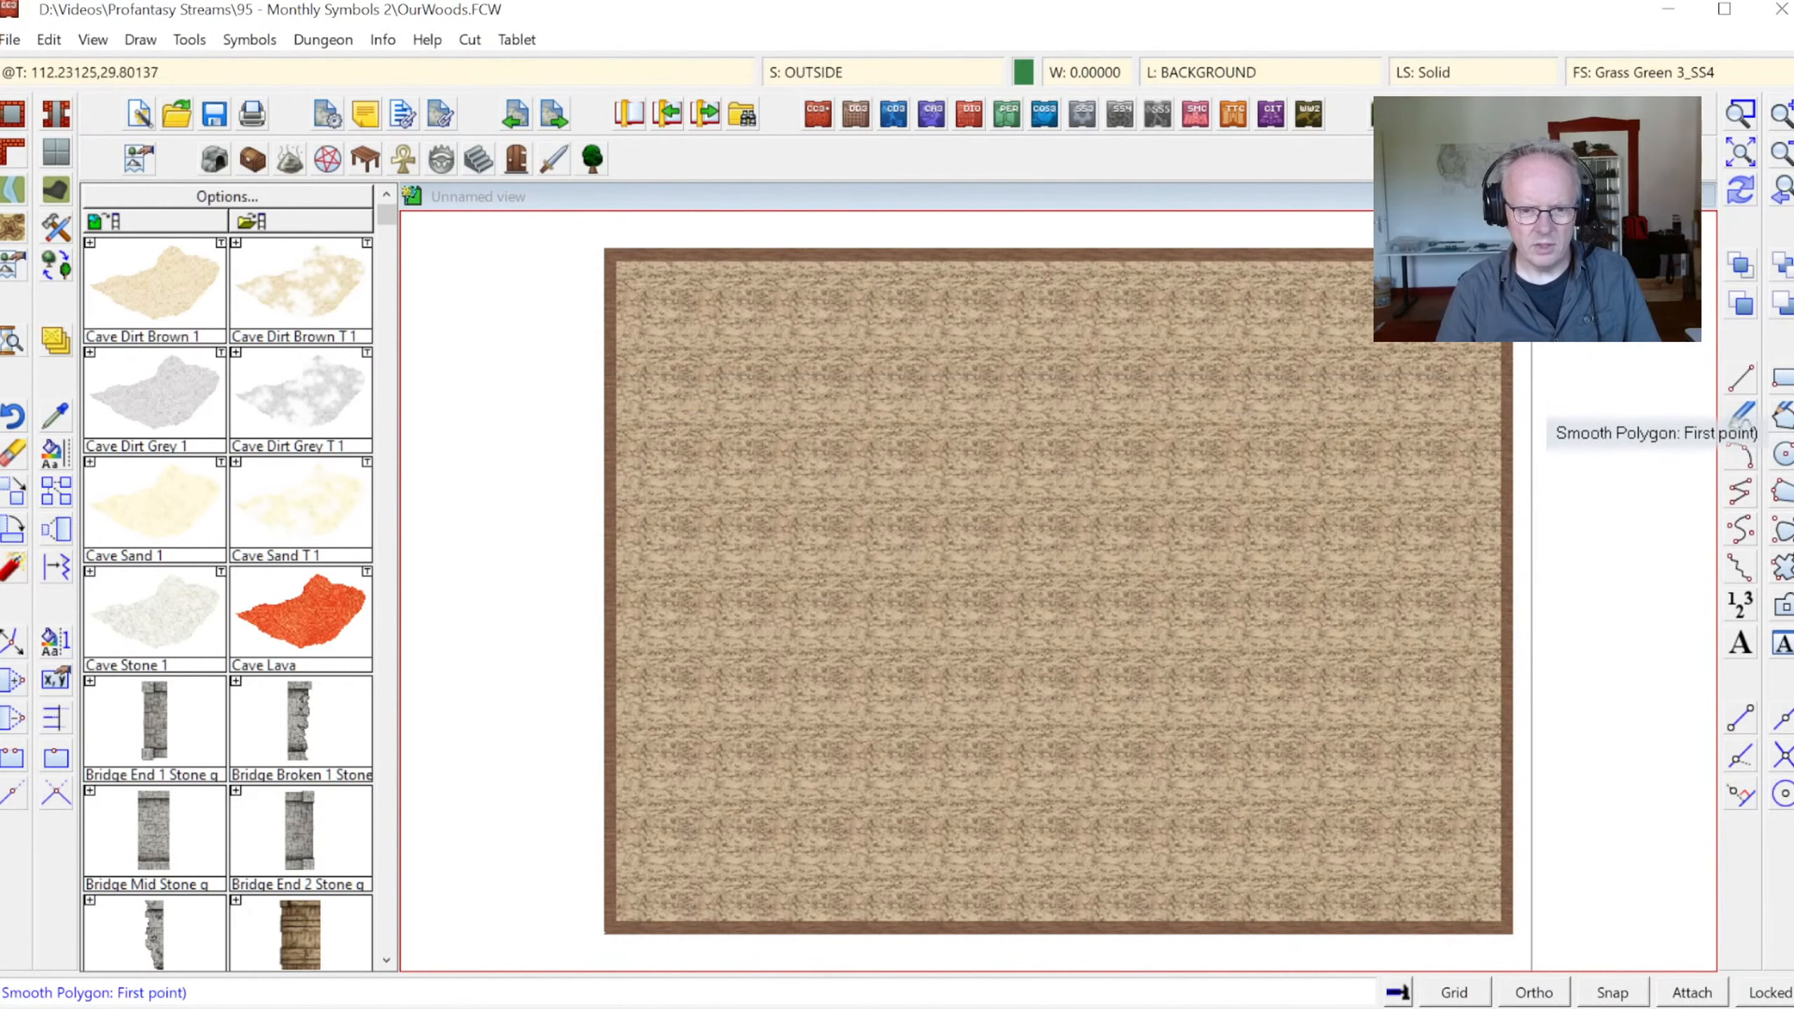
# Draw a smooth grass area with a winding western edge covering the southeast part of the map, and redraw the map
pyautogui.click(1538, 521)
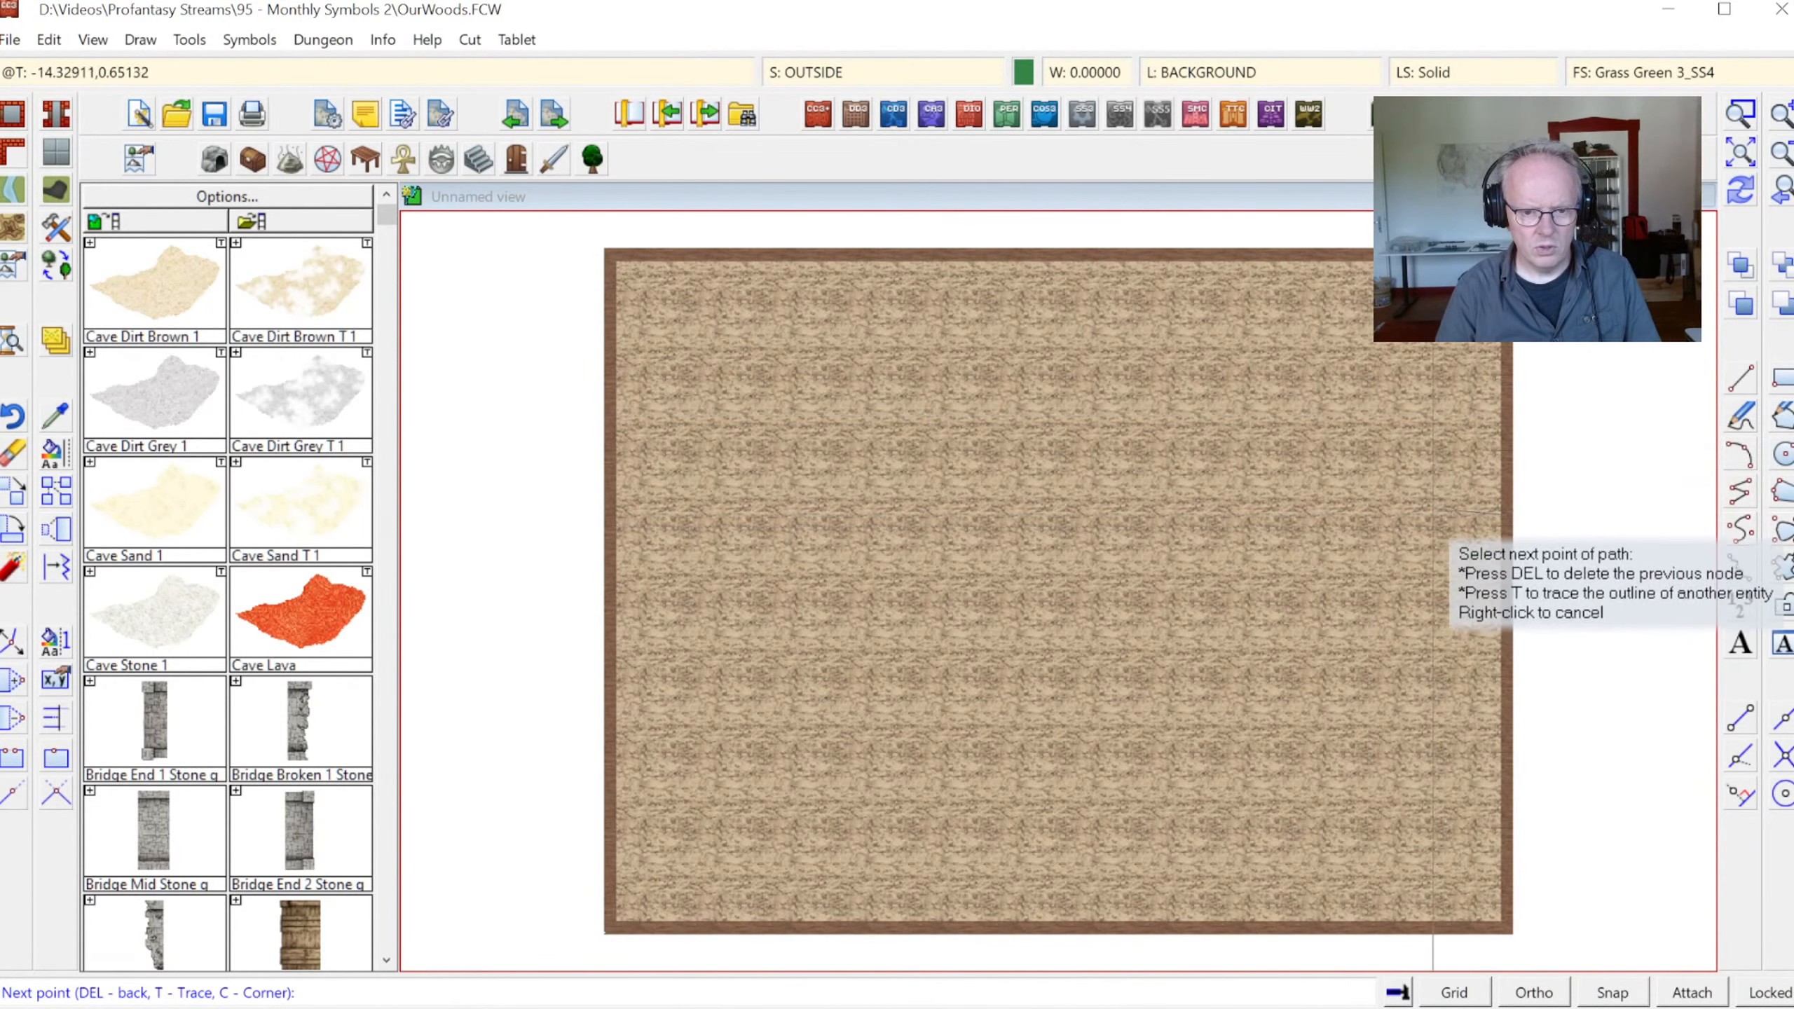
pyautogui.click(1256, 469)
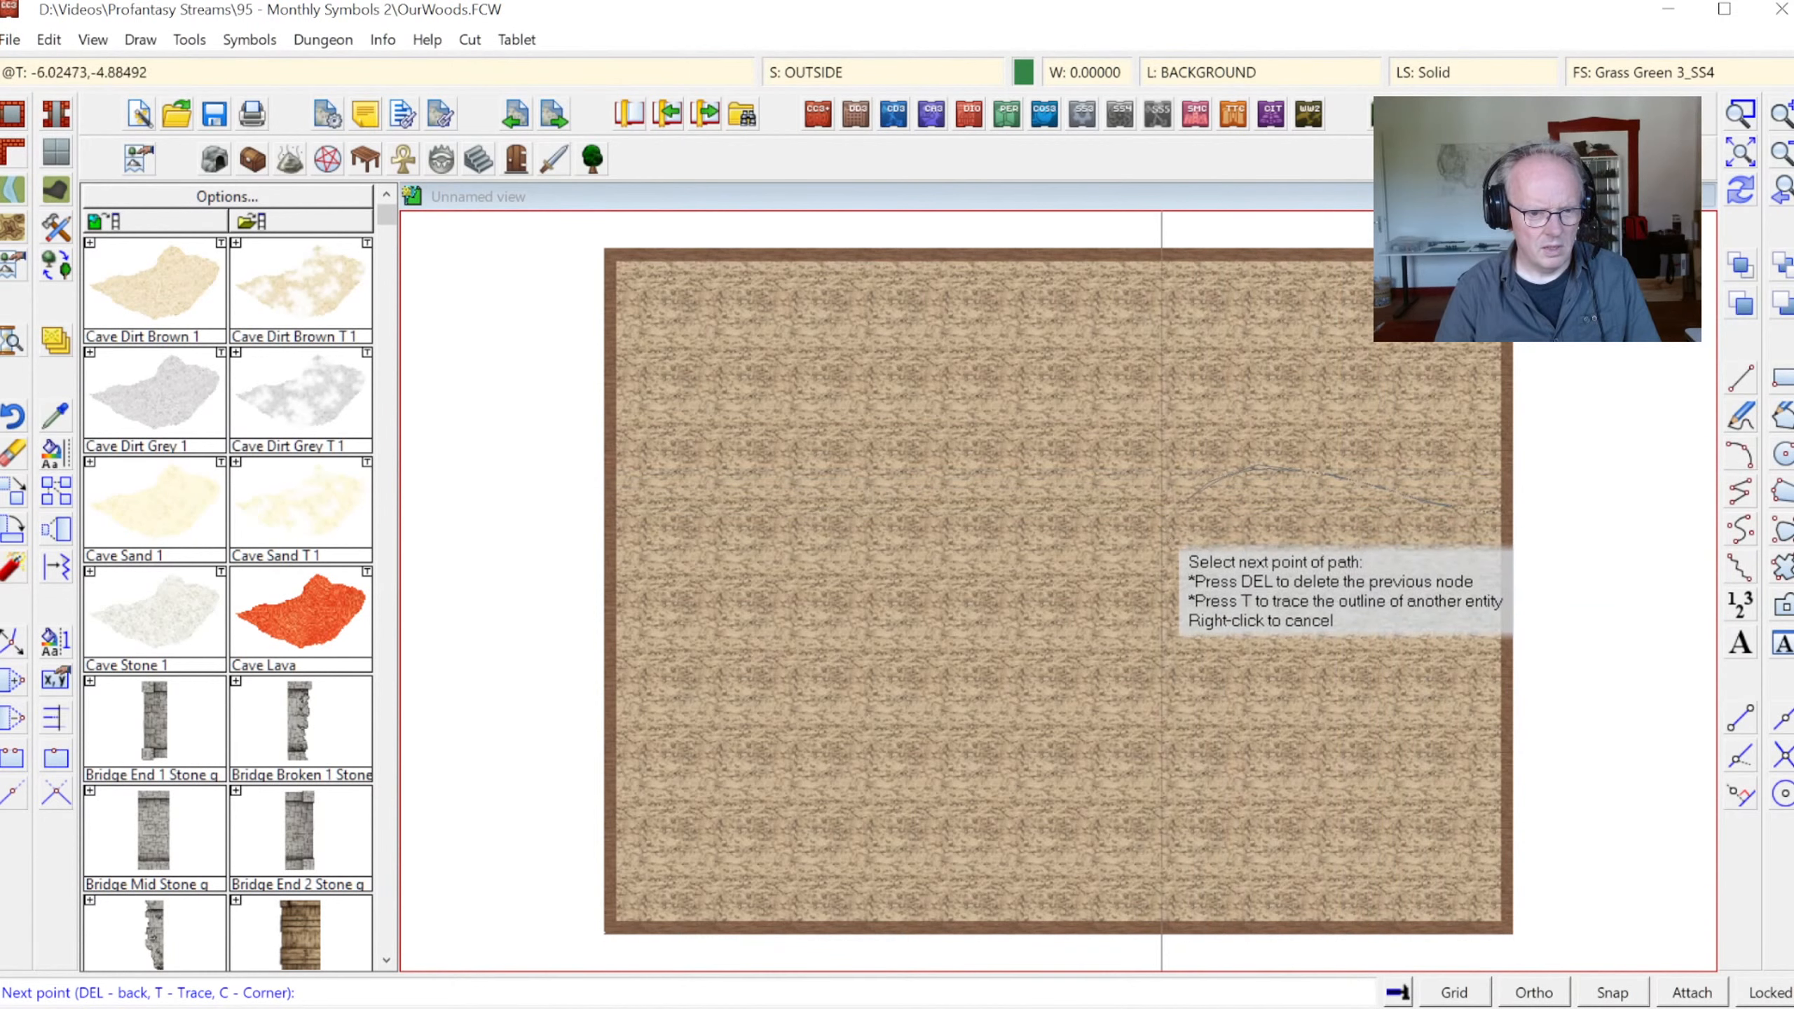
pyautogui.click(1053, 566)
pyautogui.click(917, 593)
pyautogui.click(889, 643)
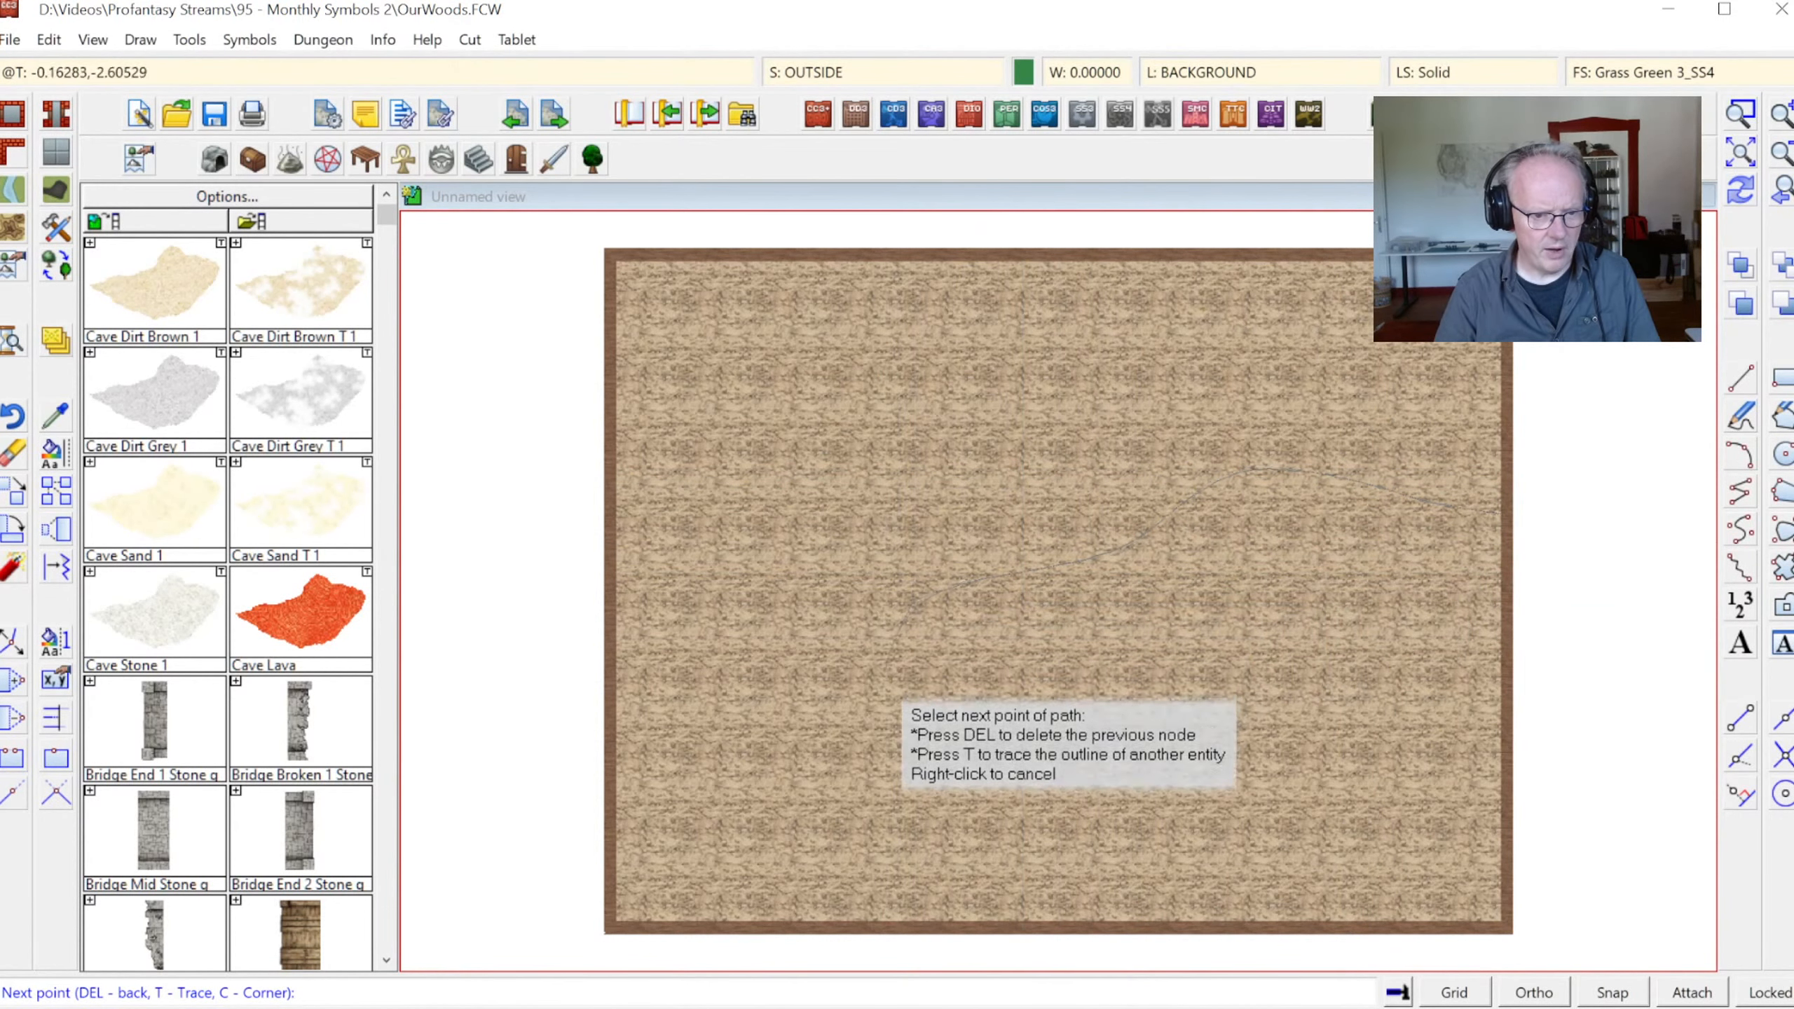
pyautogui.click(879, 683)
pyautogui.click(836, 735)
pyautogui.click(885, 841)
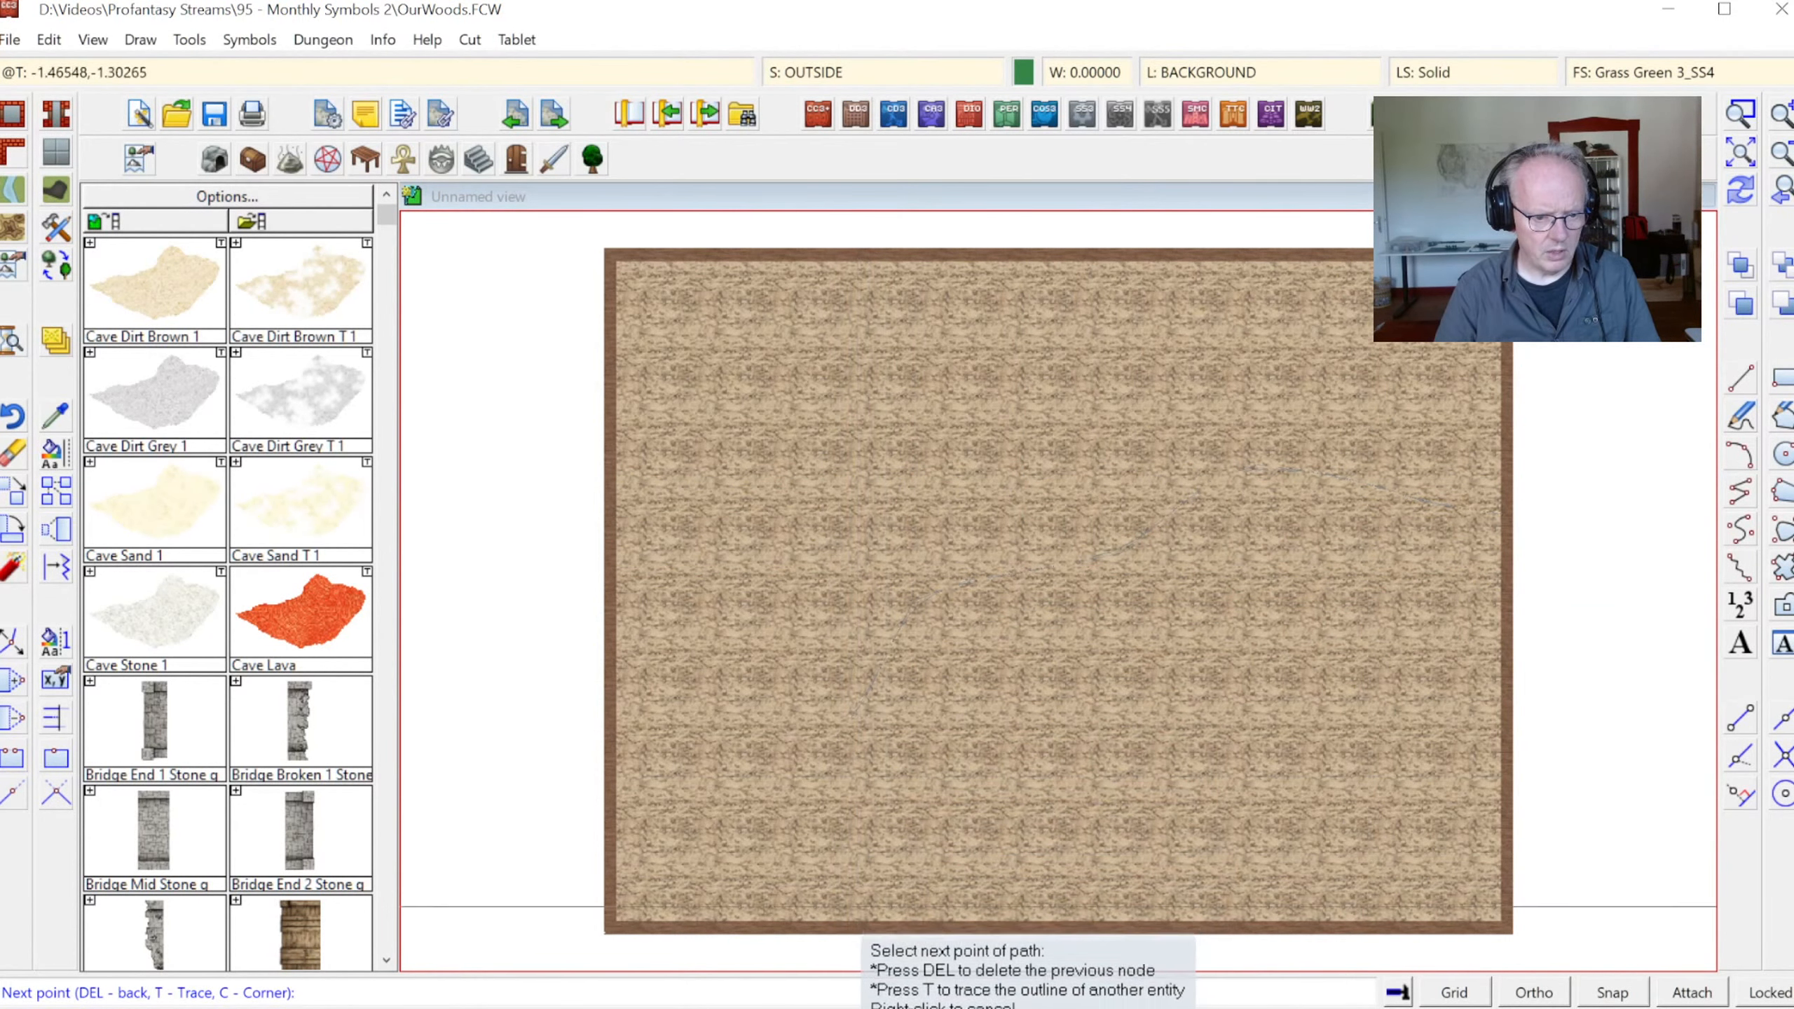
pyautogui.click(811, 958)
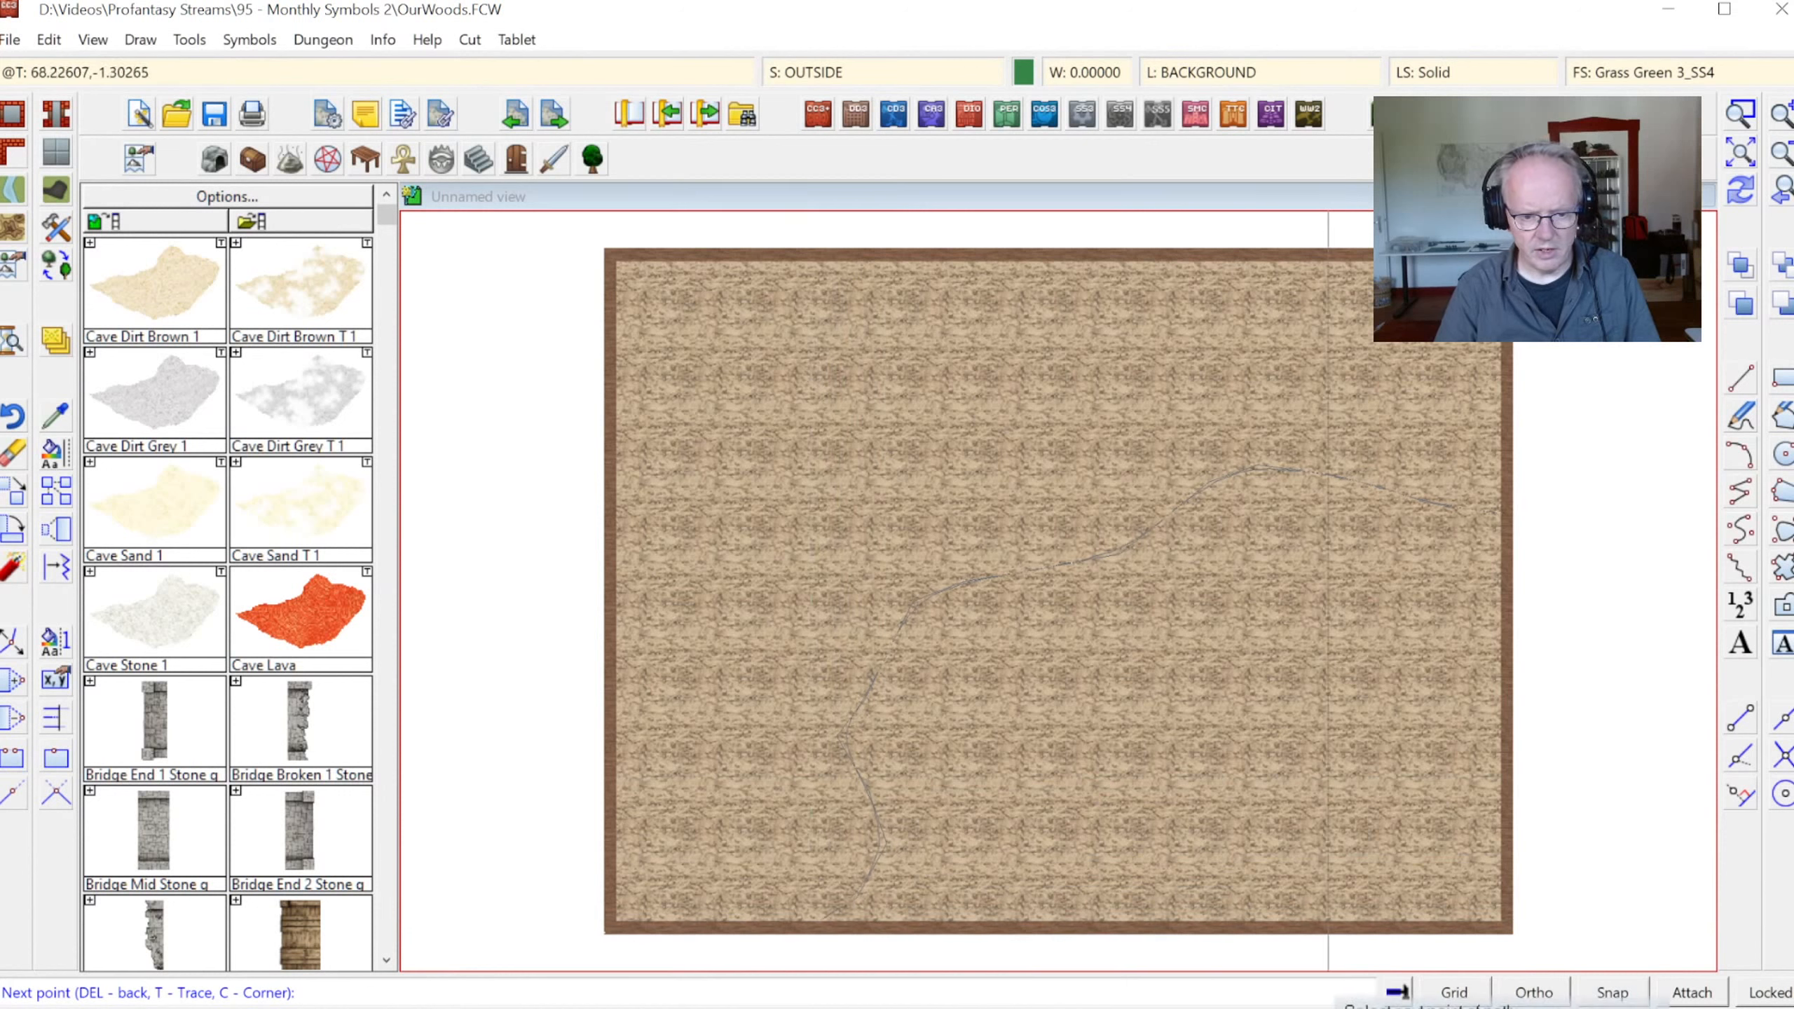
pyautogui.click(1563, 937)
pyautogui.rightClick(1563, 937)
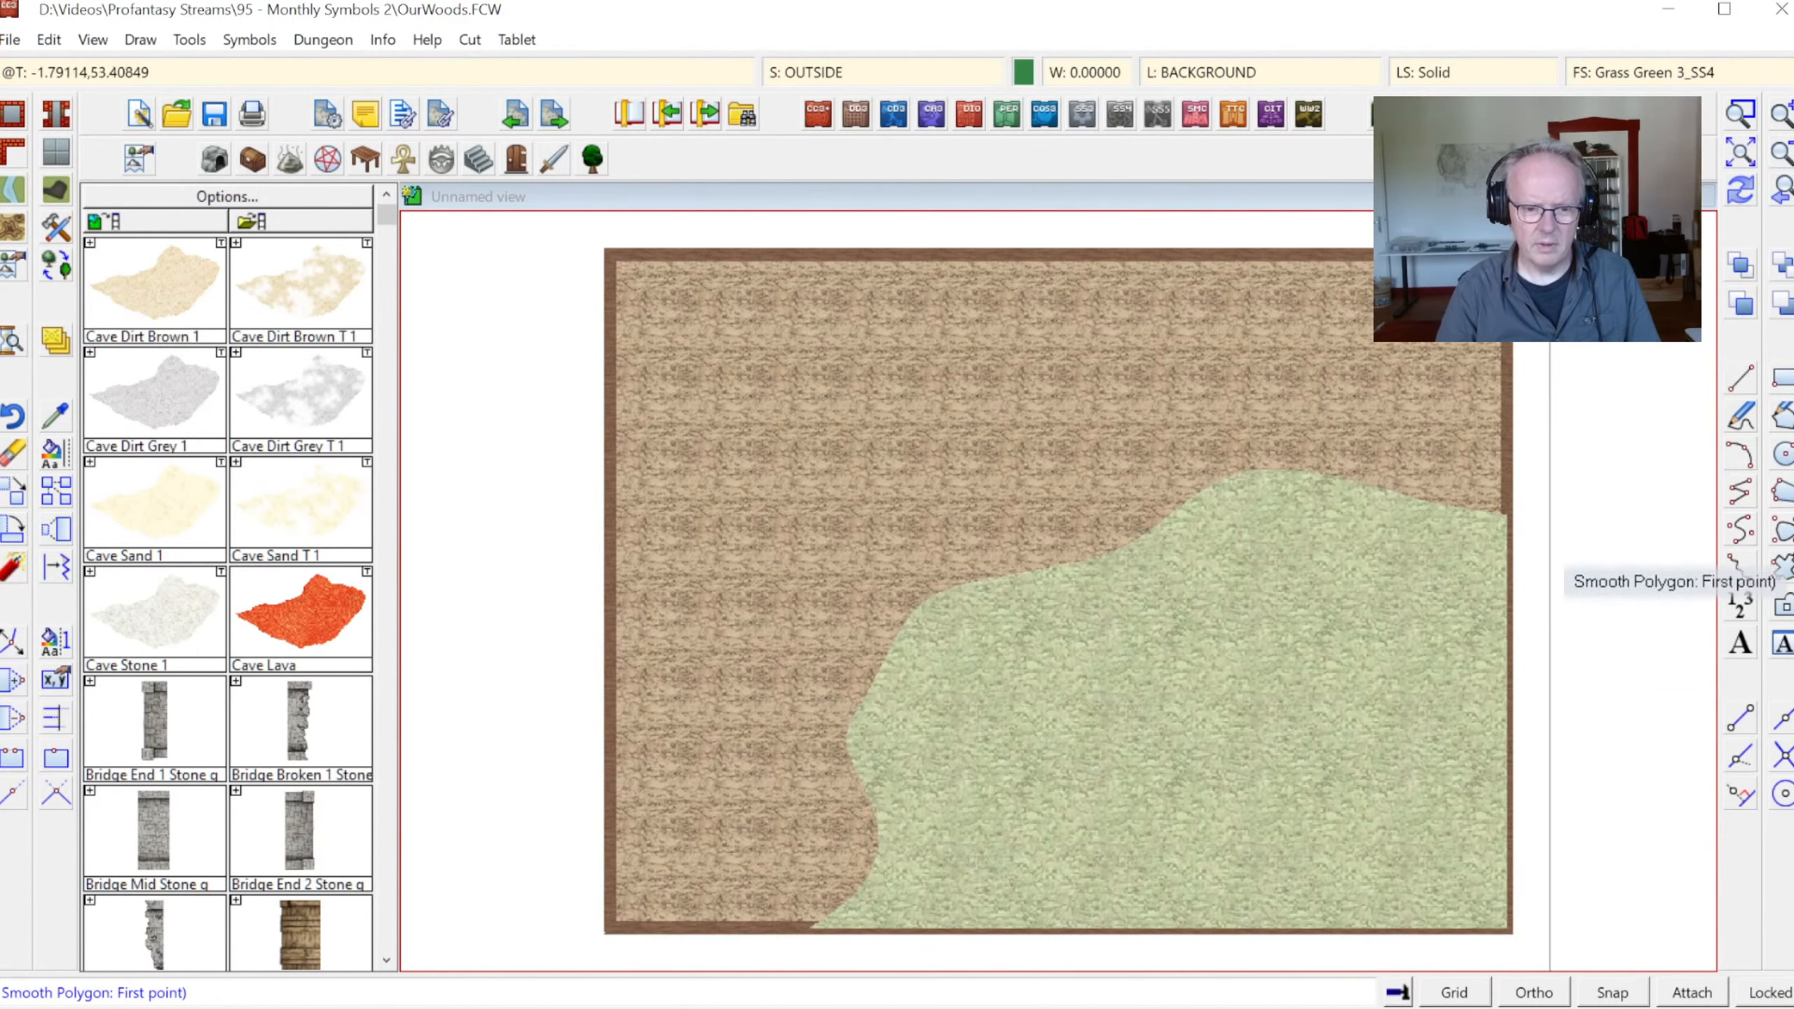
pyautogui.rightClick(1578, 675)
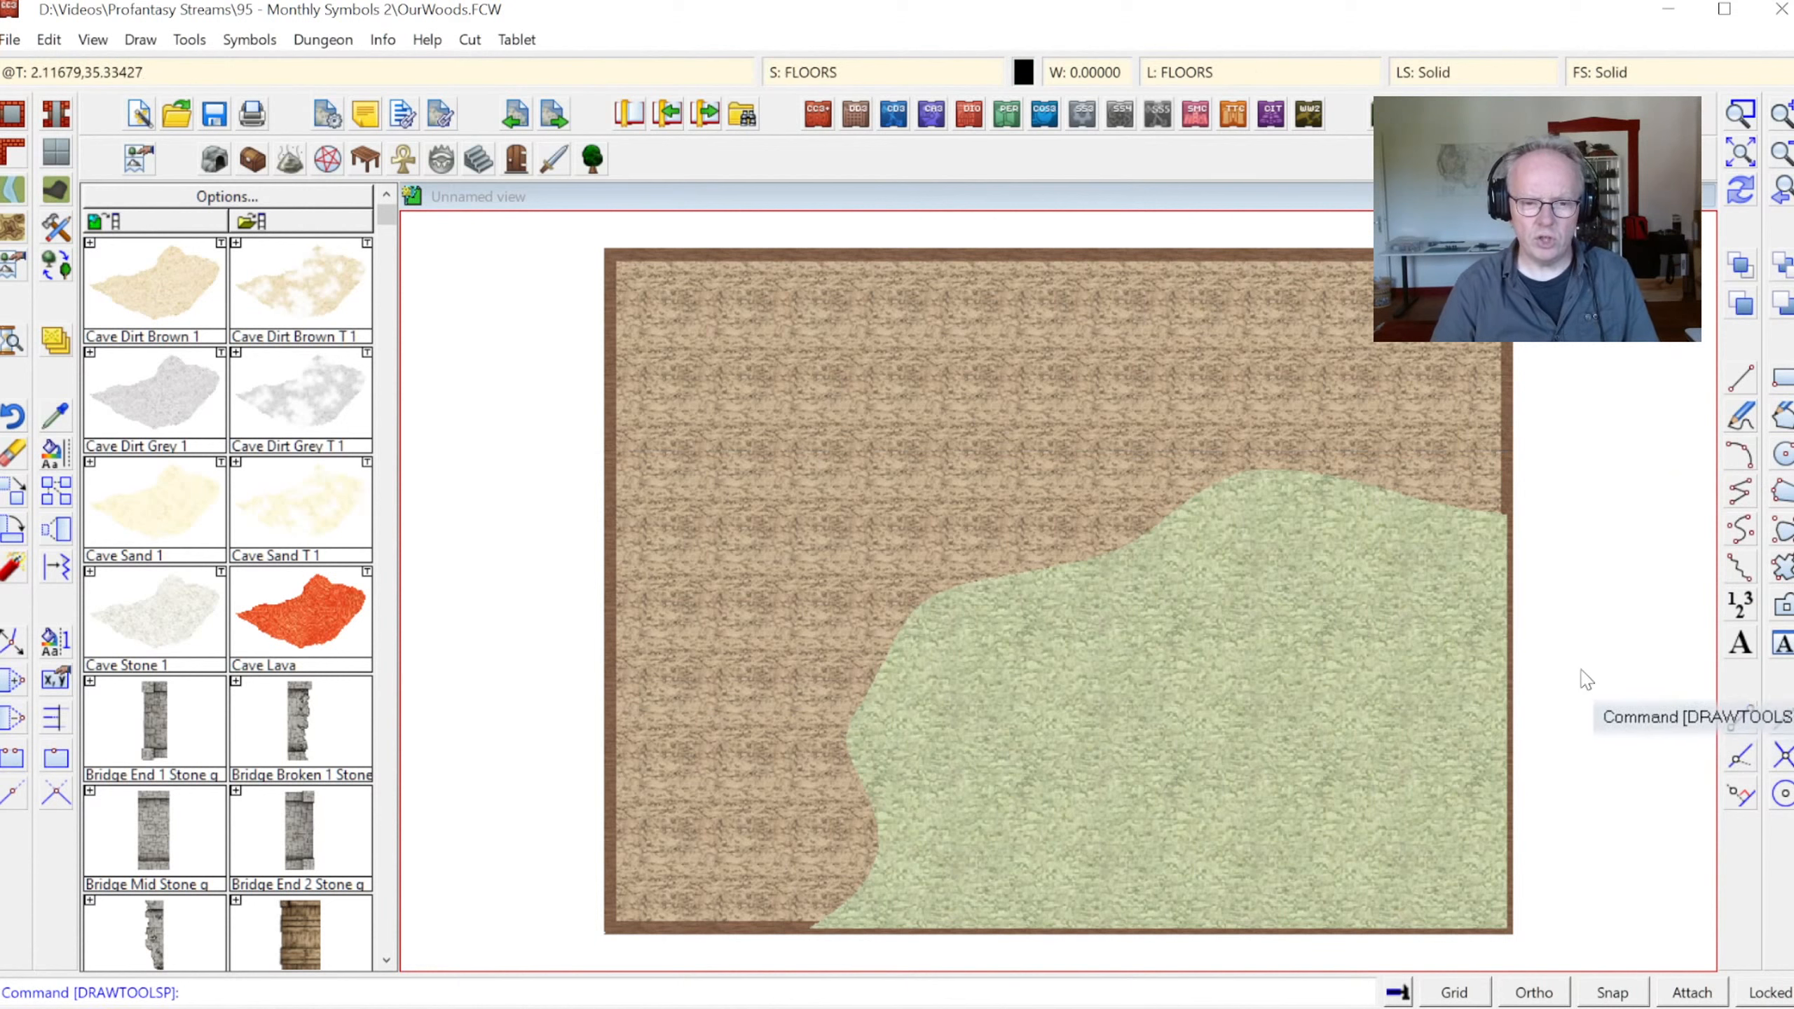
pyautogui.click(1753, 197)
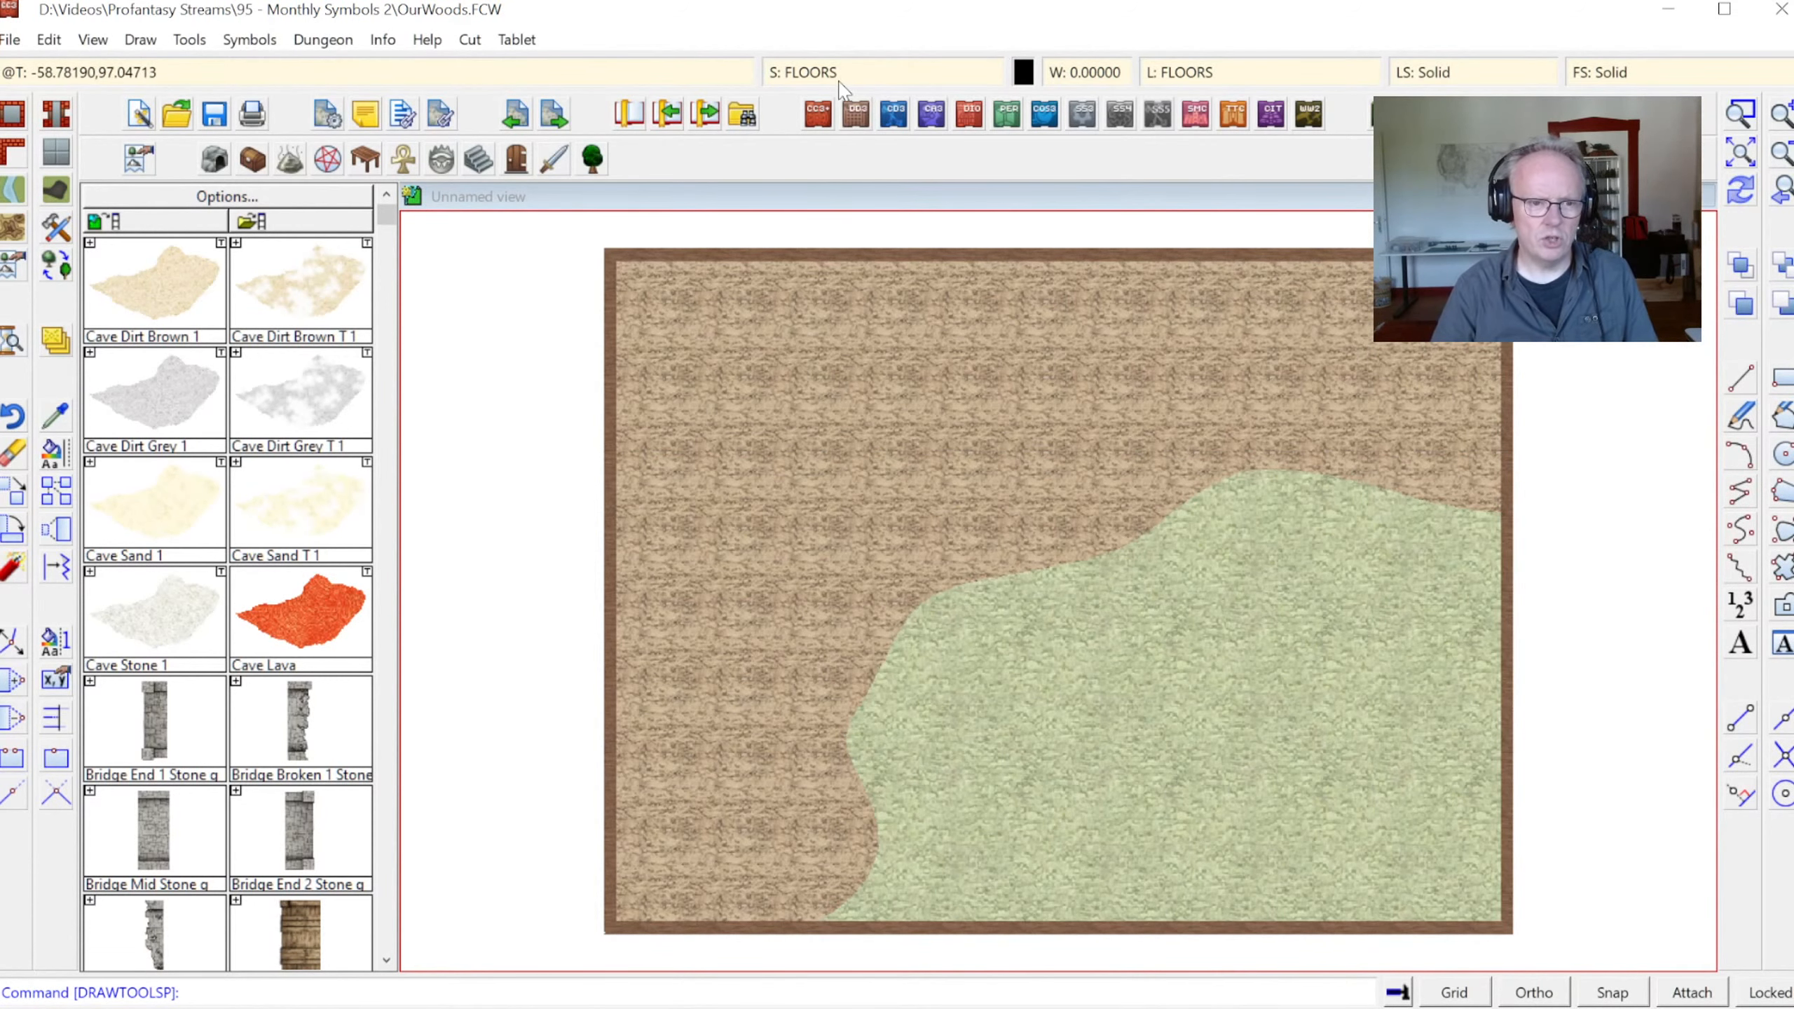
# Activate the sheet effects for the drawing
pyautogui.click(837, 79)
pyautogui.click(1006, 245)
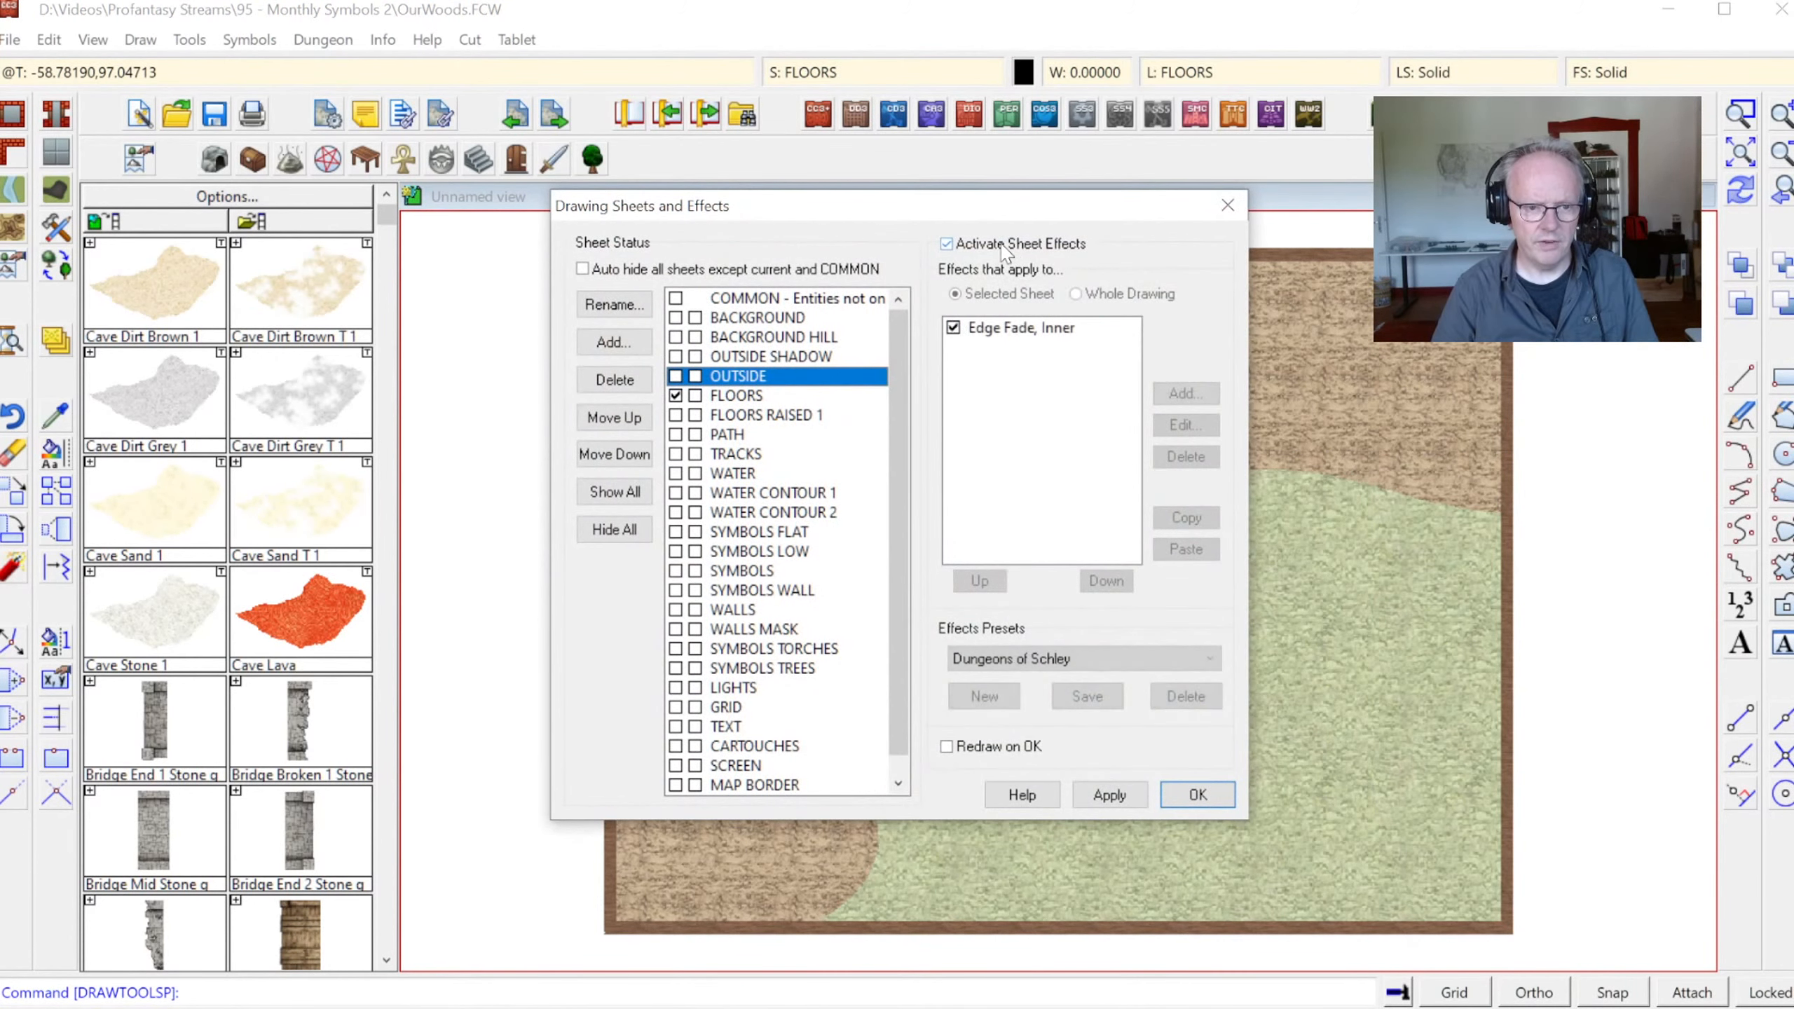
pyautogui.click(1196, 794)
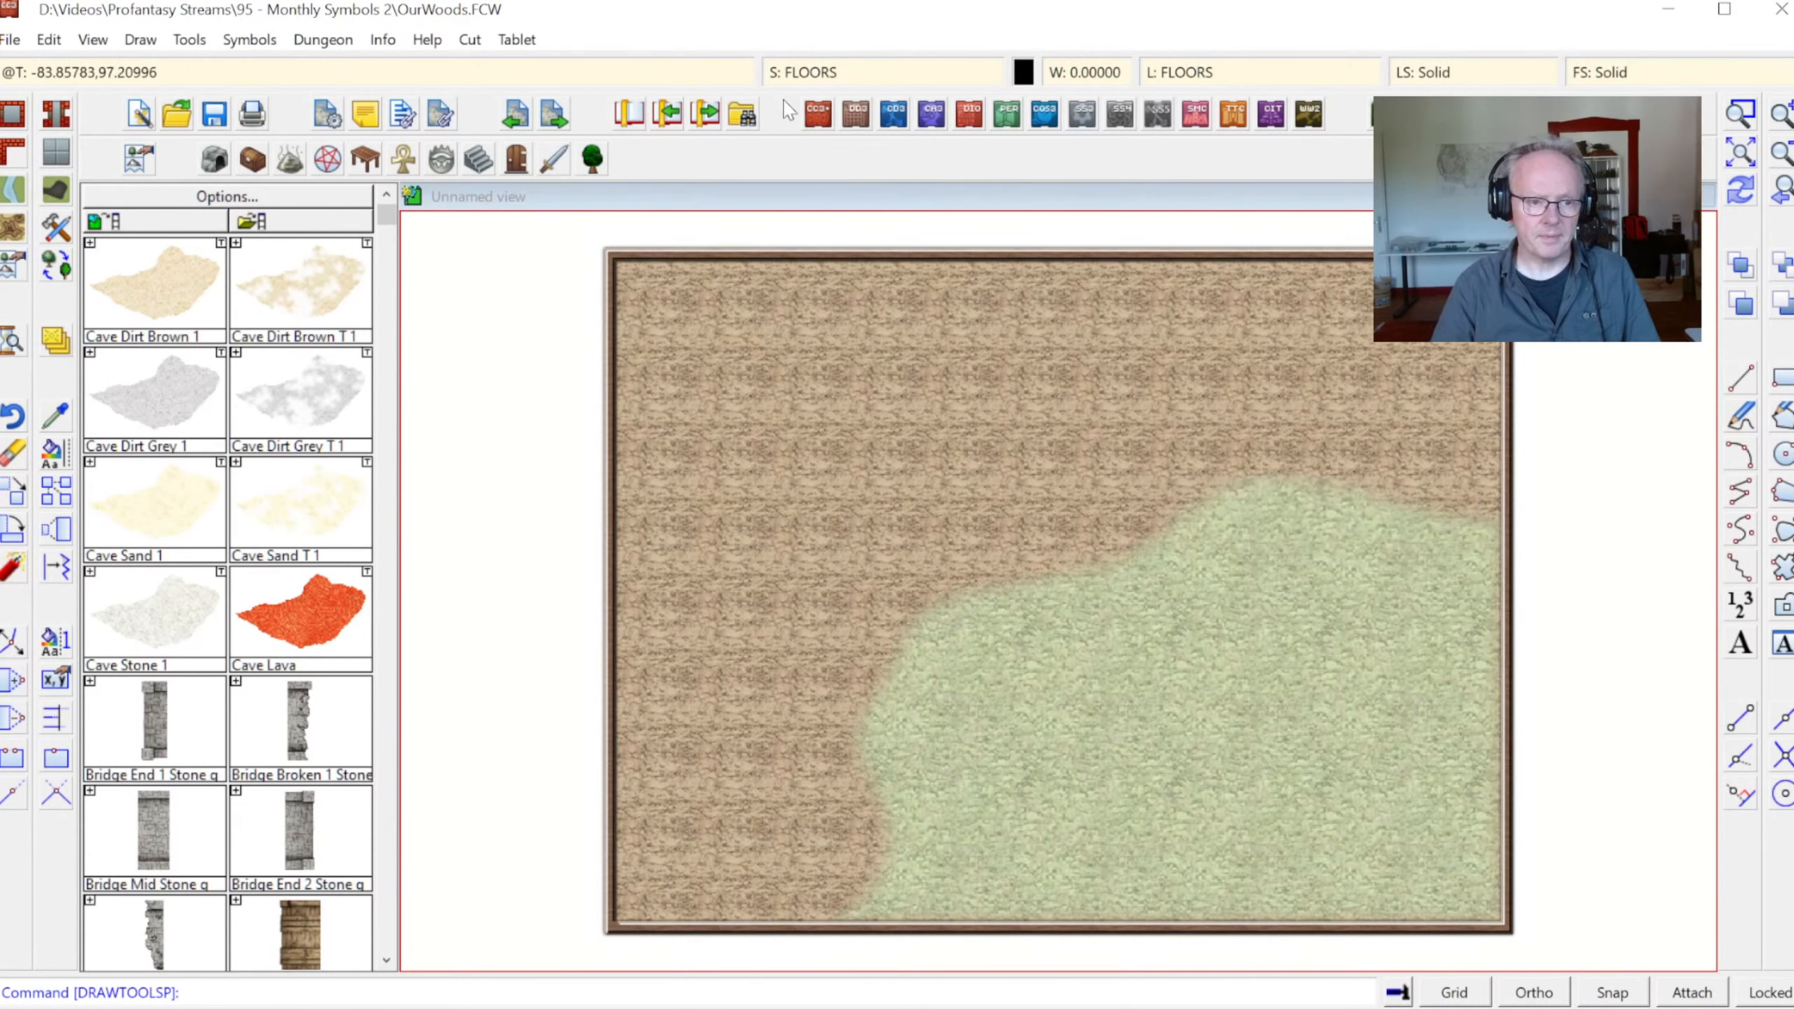
# Choose the Terrain, Dirt and Grass 3 drawing tool and add a sheet named OUTSIDE EDGE just before OUTSIDE as its current sheet
pyautogui.rightClick(12, 227)
pyautogui.moveTo(1218, 312); pyautogui.dragTo(1227, 512)
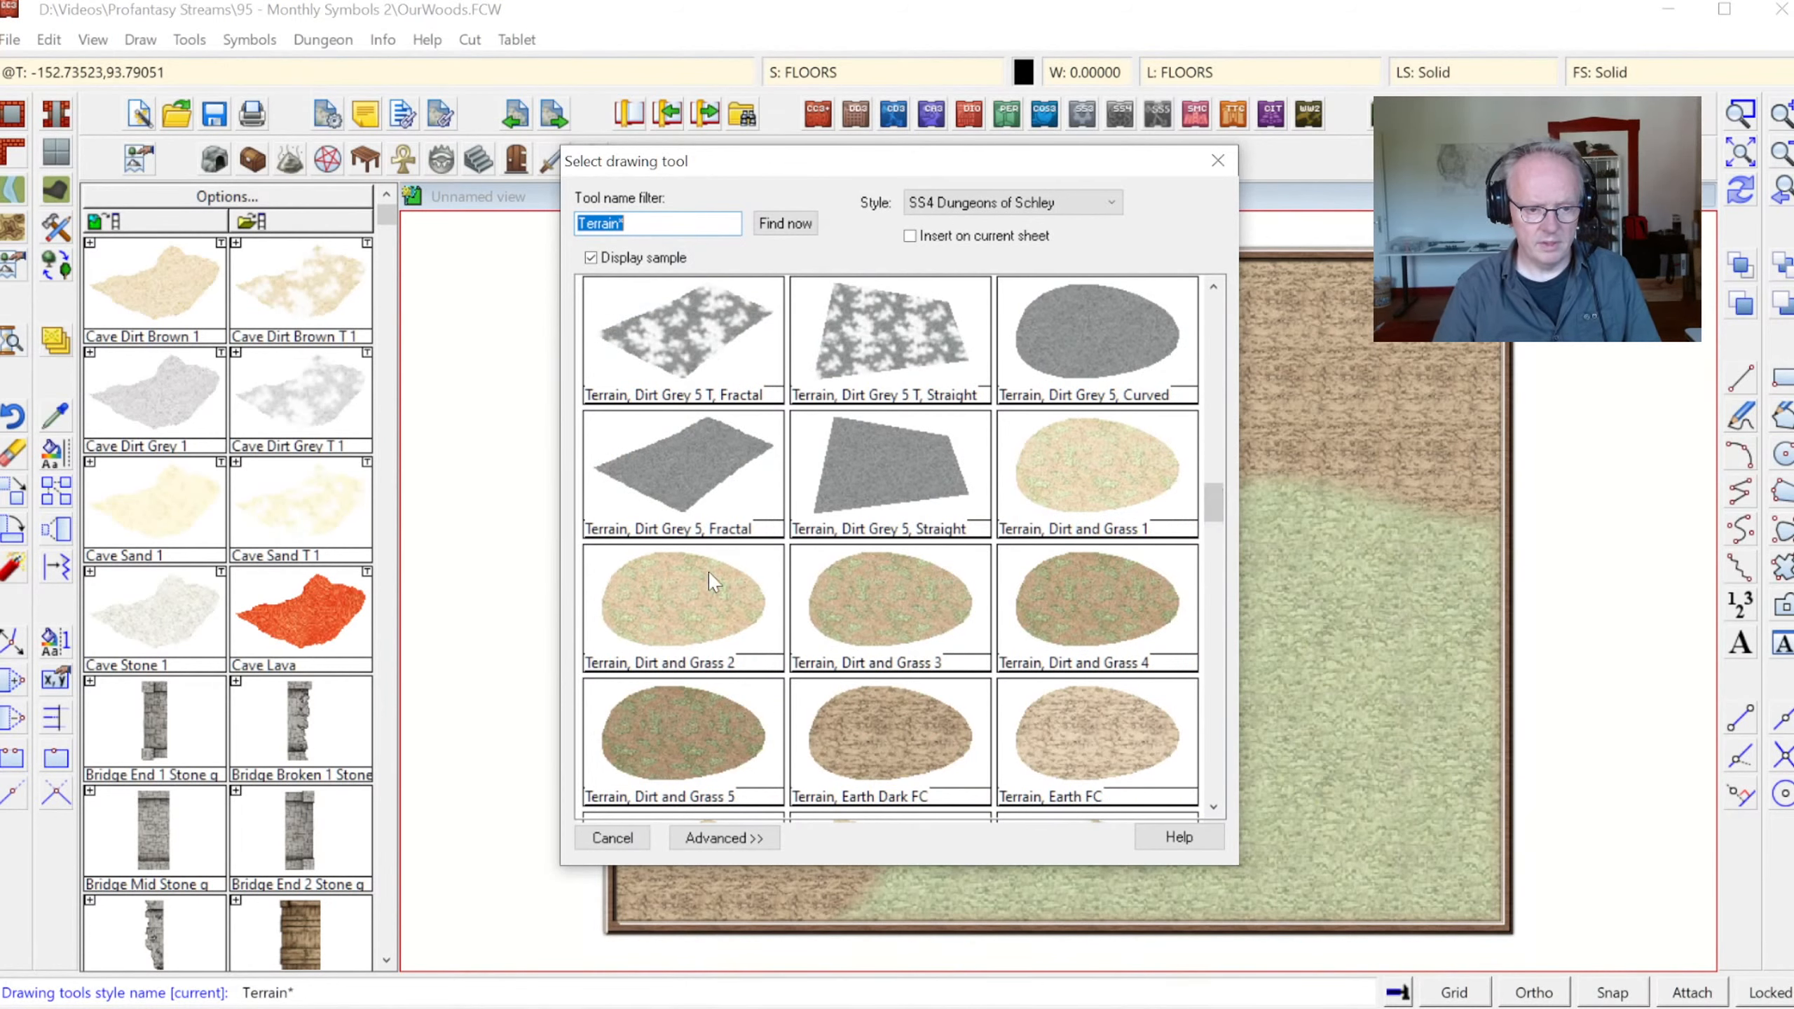
pyautogui.doubleClick(865, 613)
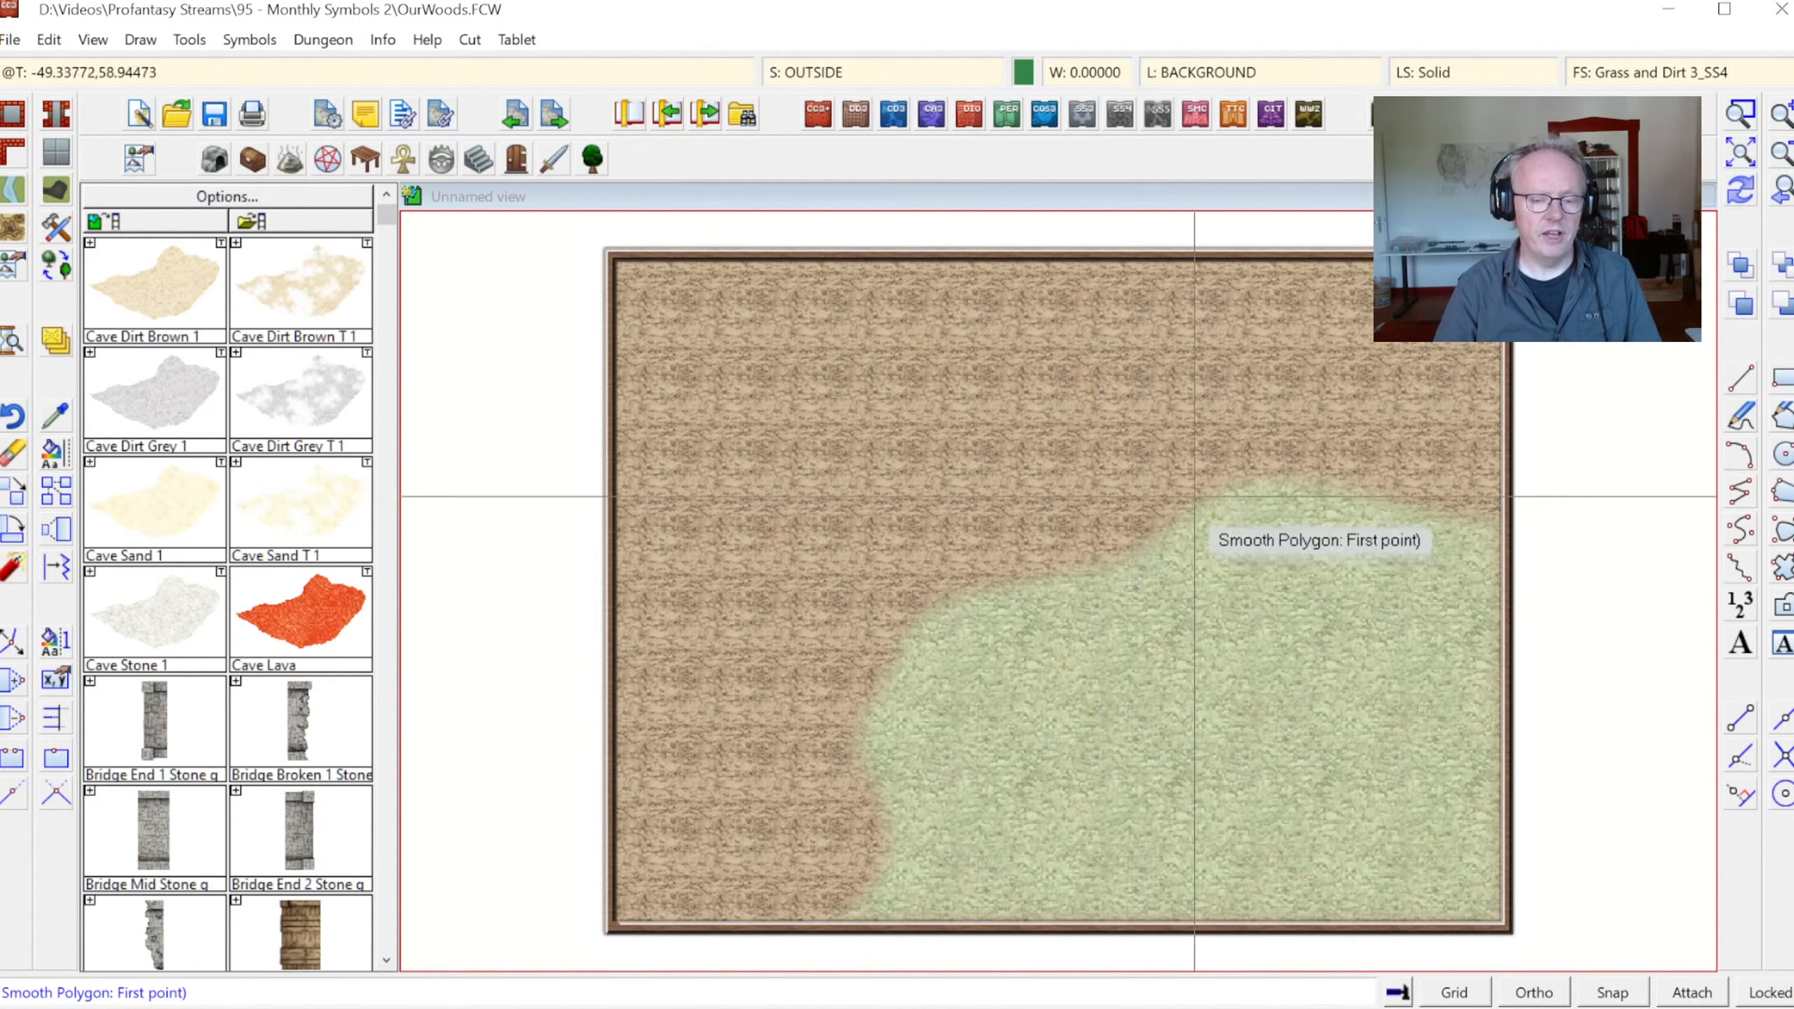
pyautogui.click(801, 73)
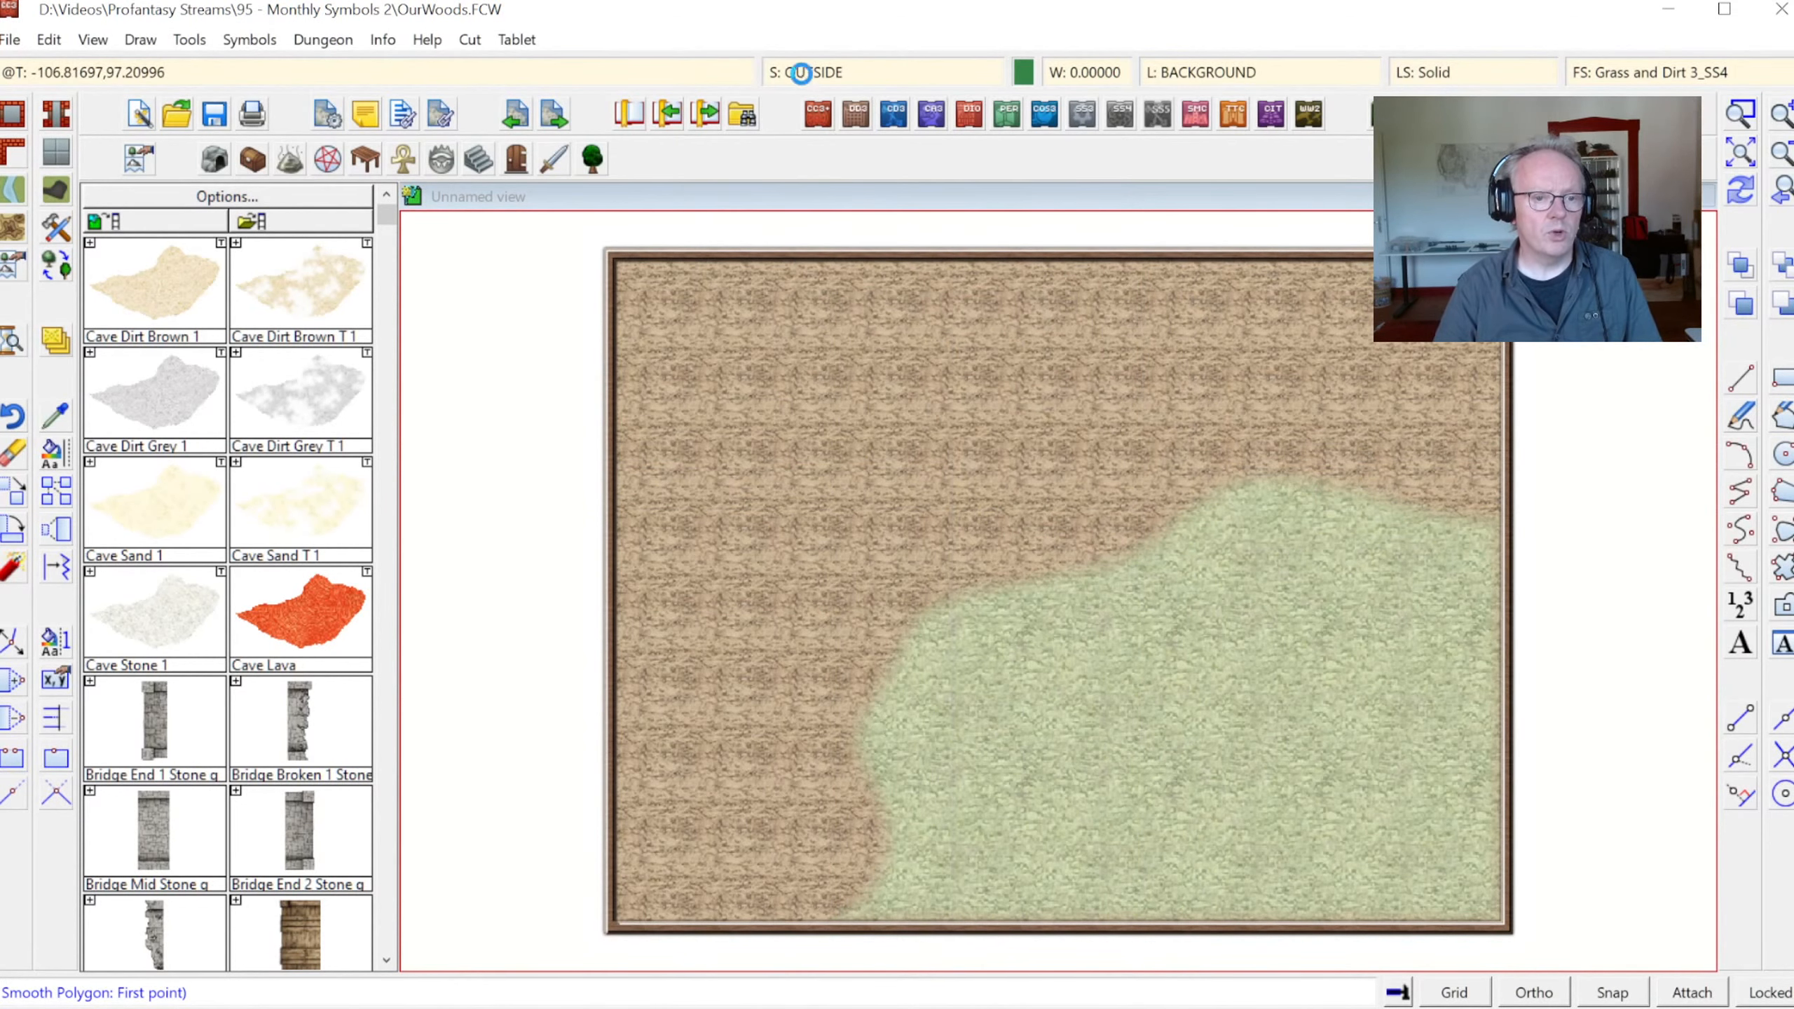
pyautogui.click(606, 347)
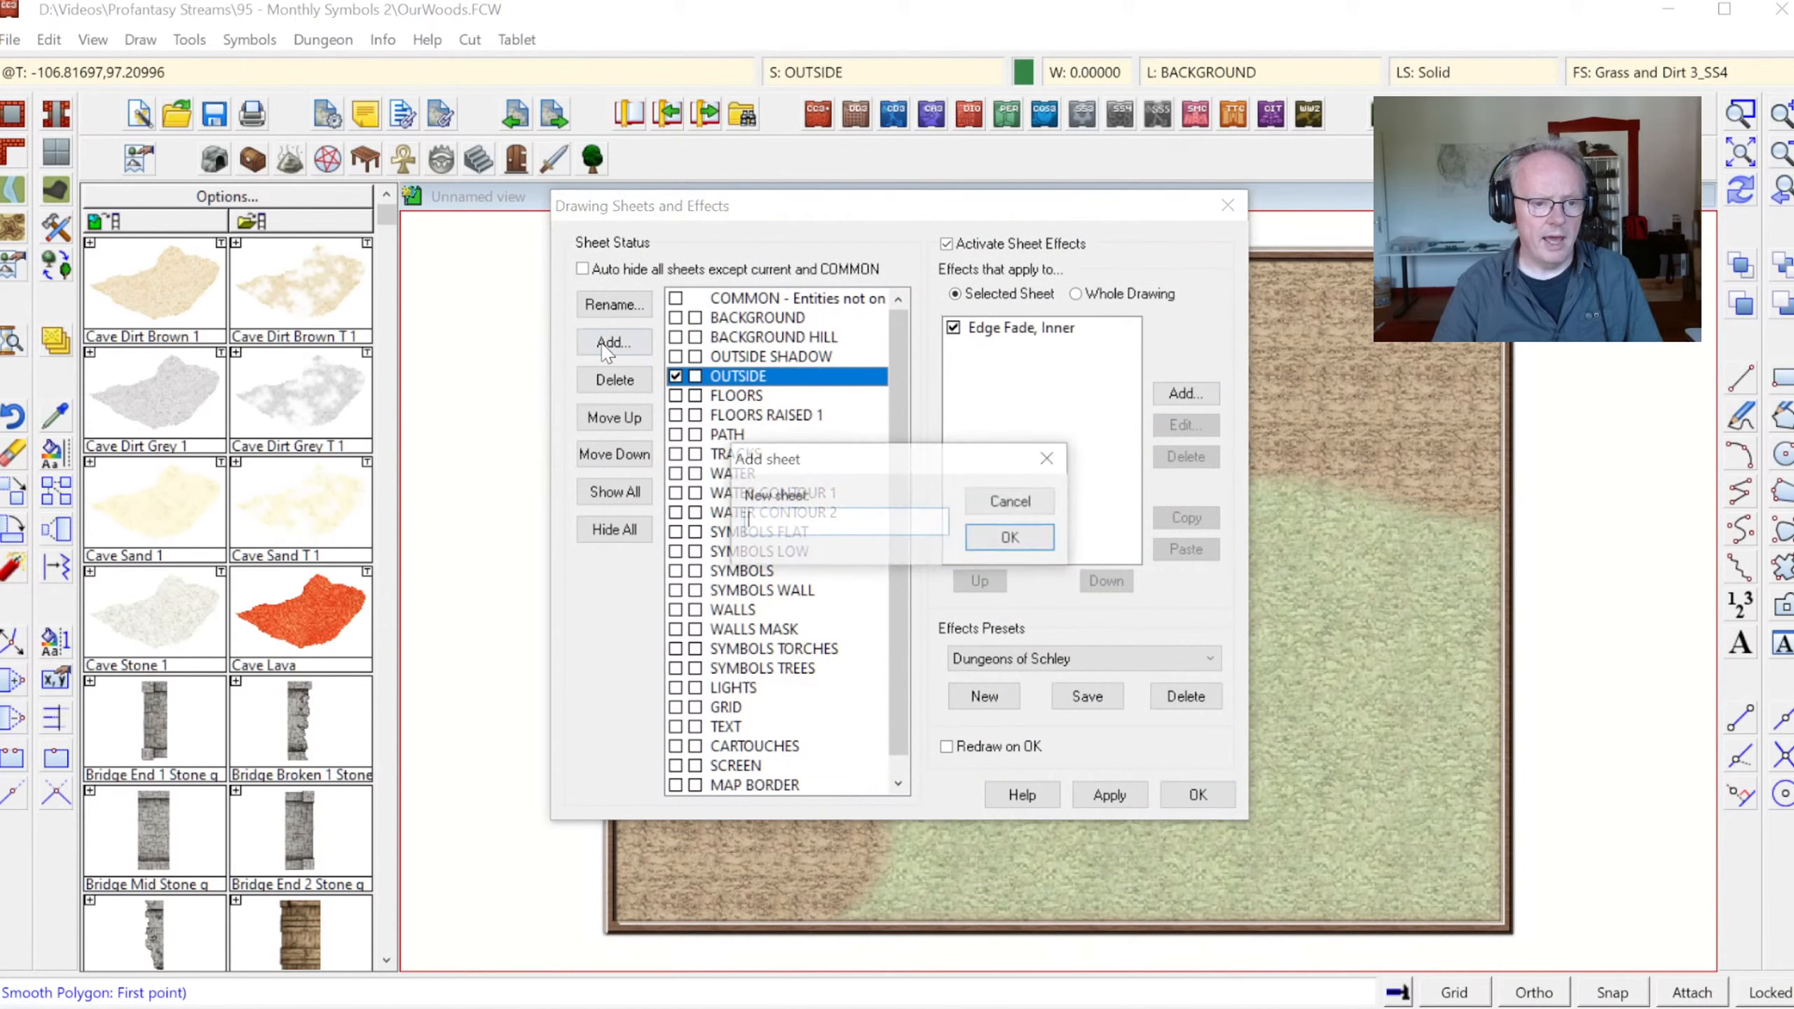
pyautogui.write('OUTIS')
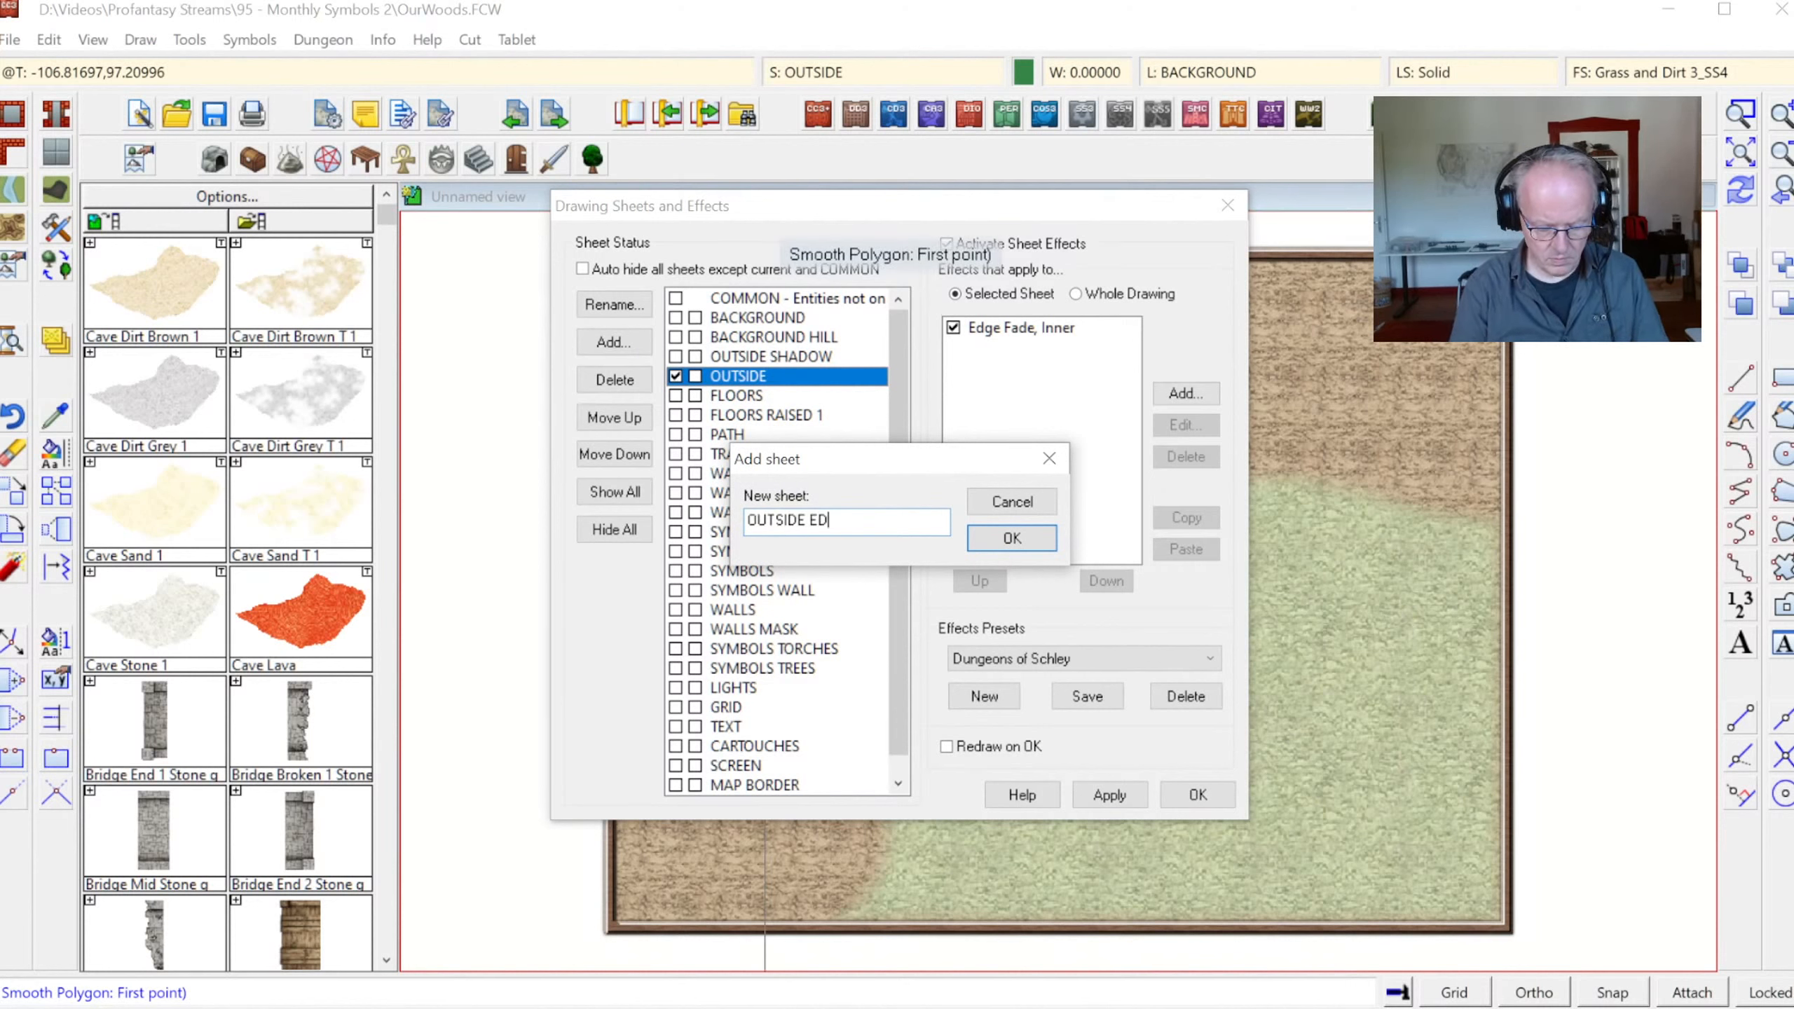
pyautogui.press('Return')
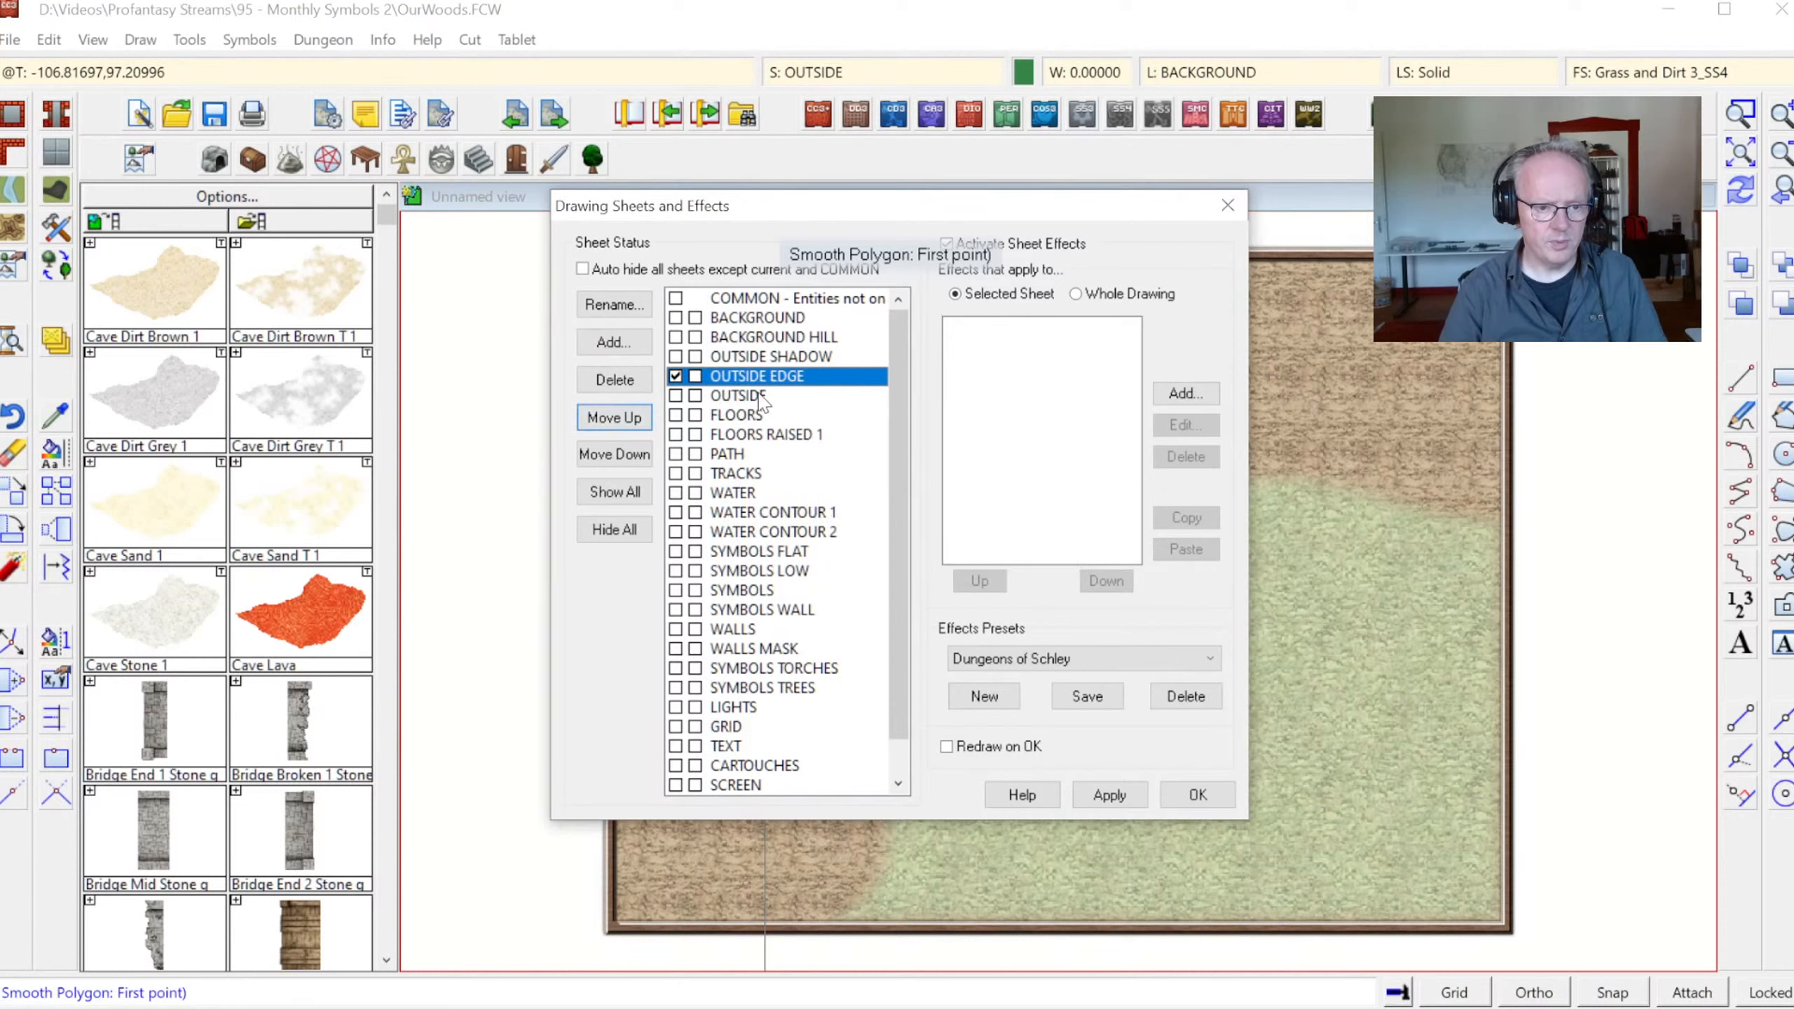
pyautogui.click(1198, 795)
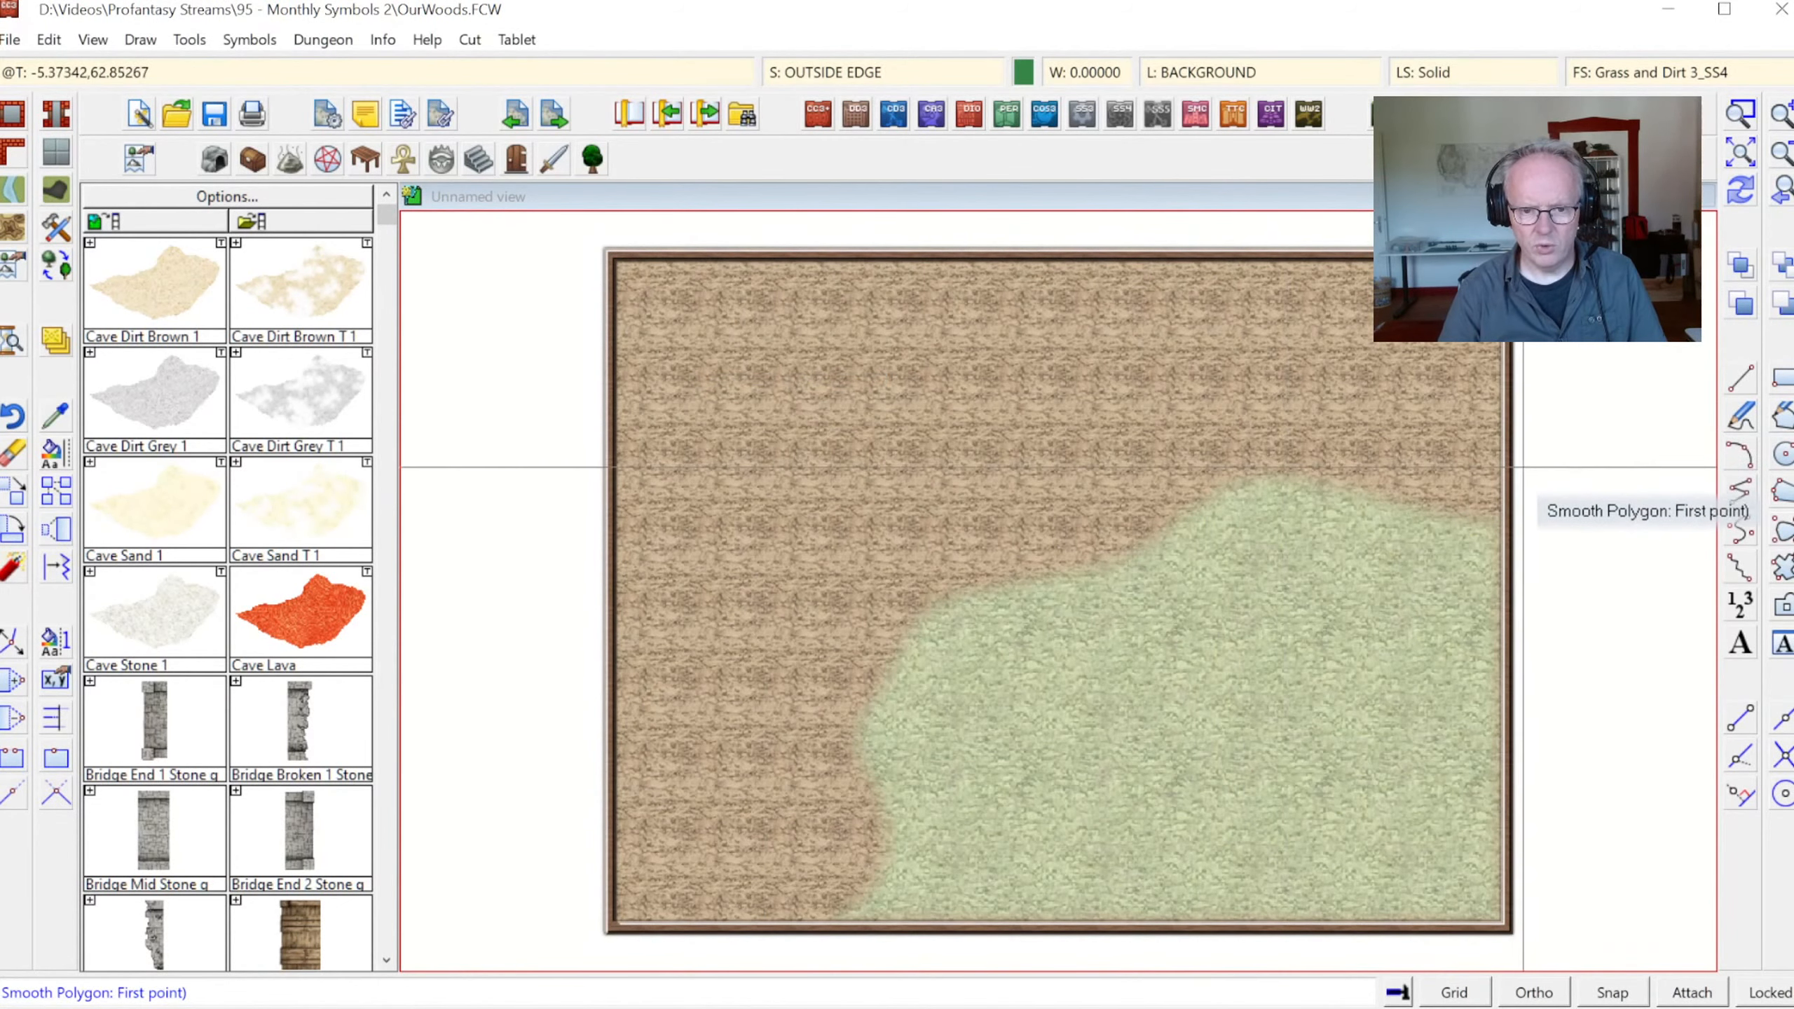
# Draw a dirt-and-grass area on the OUTSIDE EDGE sheet, reaching a little beyond the grass on its north and west sides, and redraw
pyautogui.click(1522, 467)
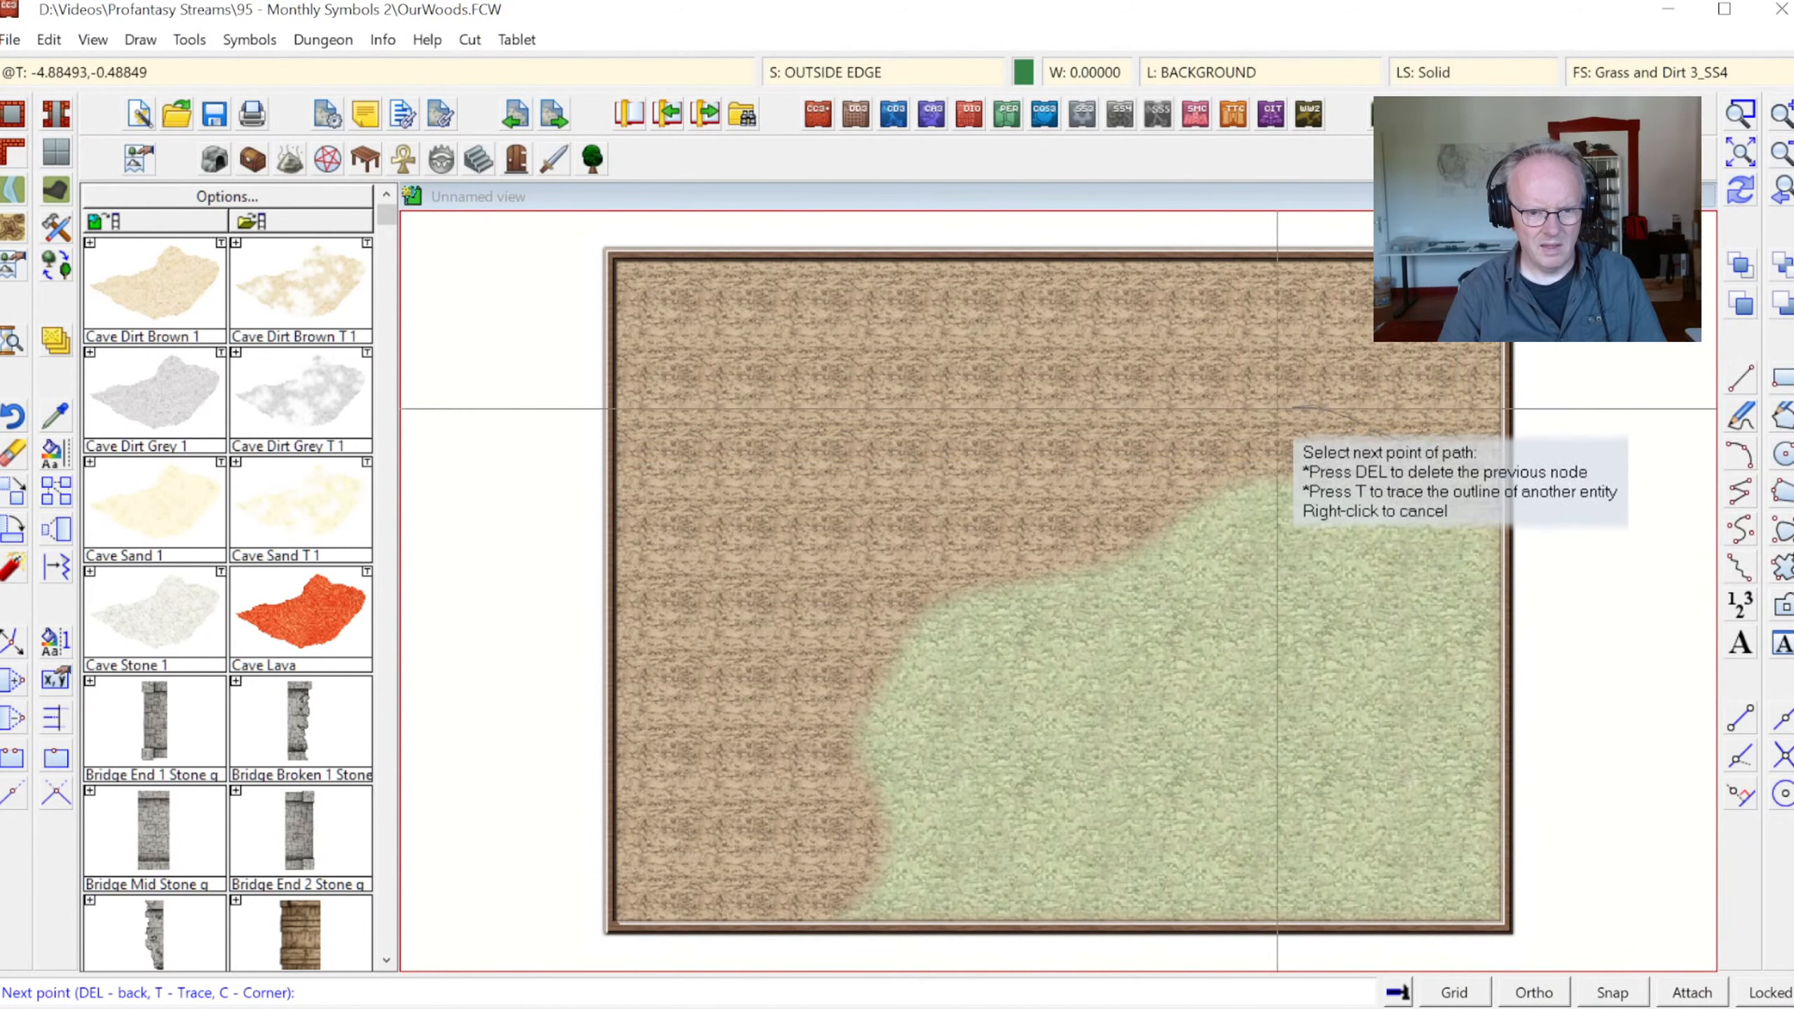
pyautogui.click(1281, 408)
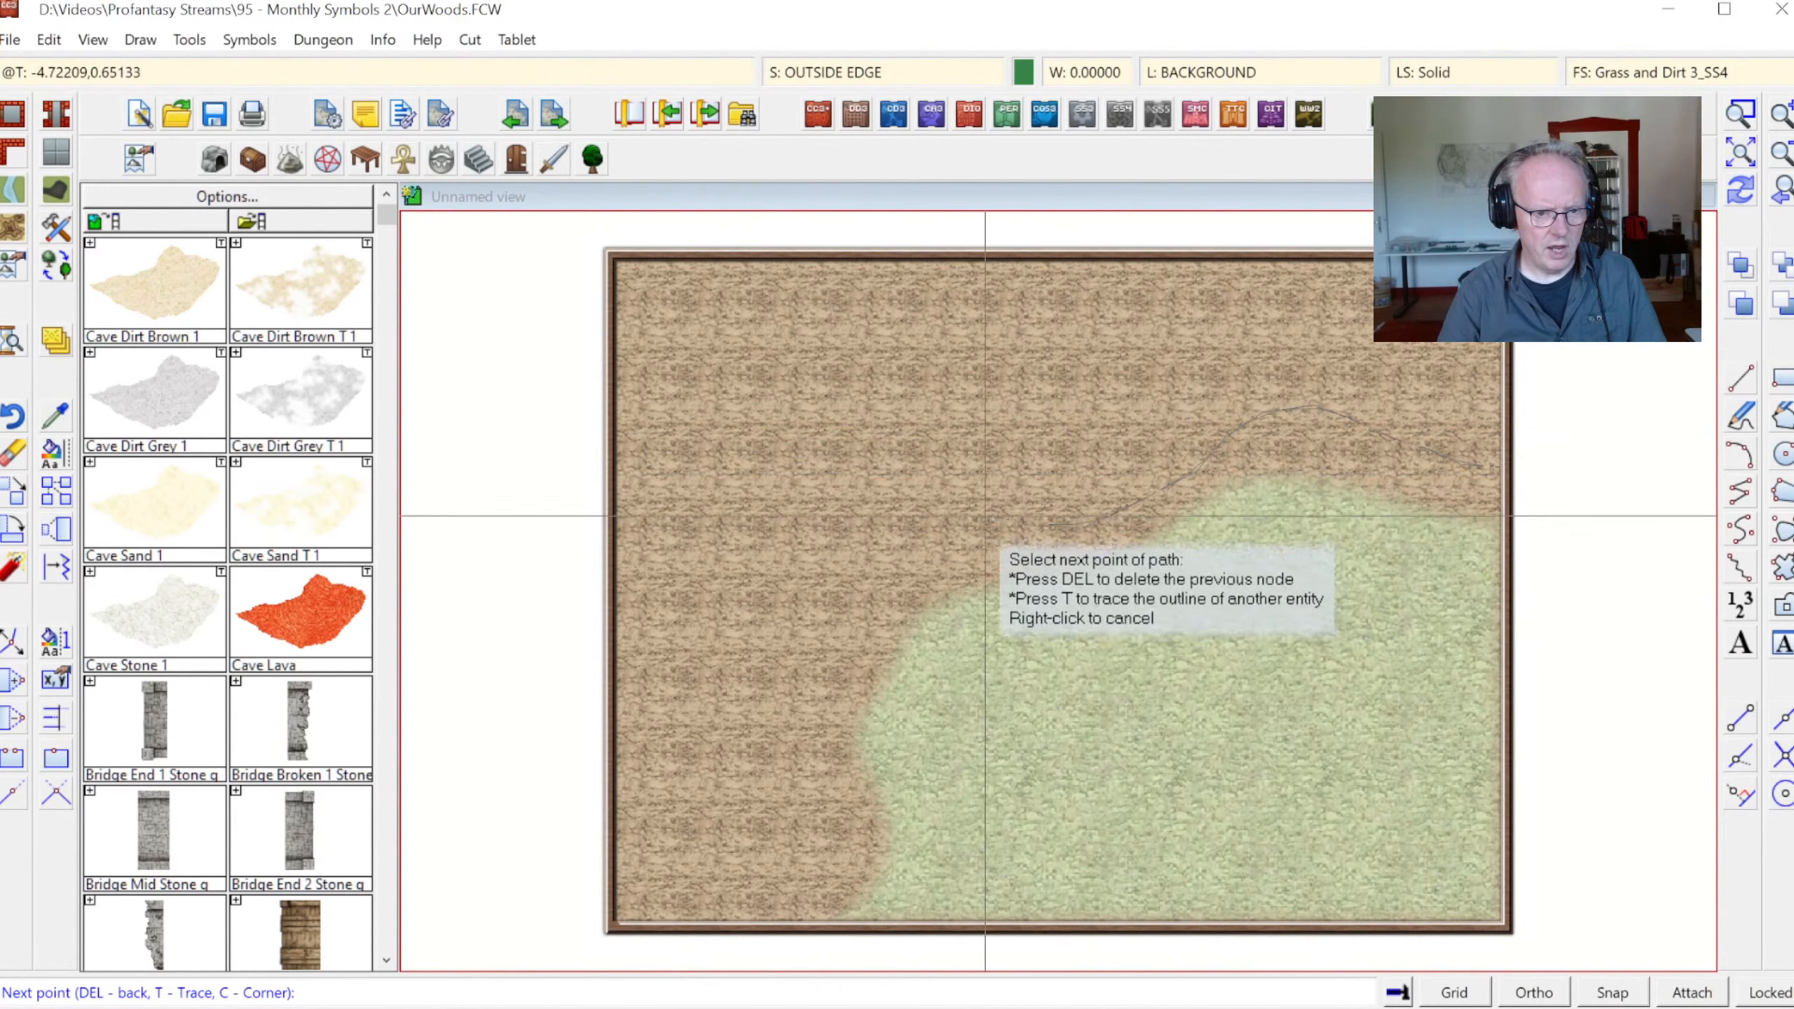
pyautogui.click(930, 561)
pyautogui.click(886, 600)
pyautogui.click(815, 648)
pyautogui.click(790, 700)
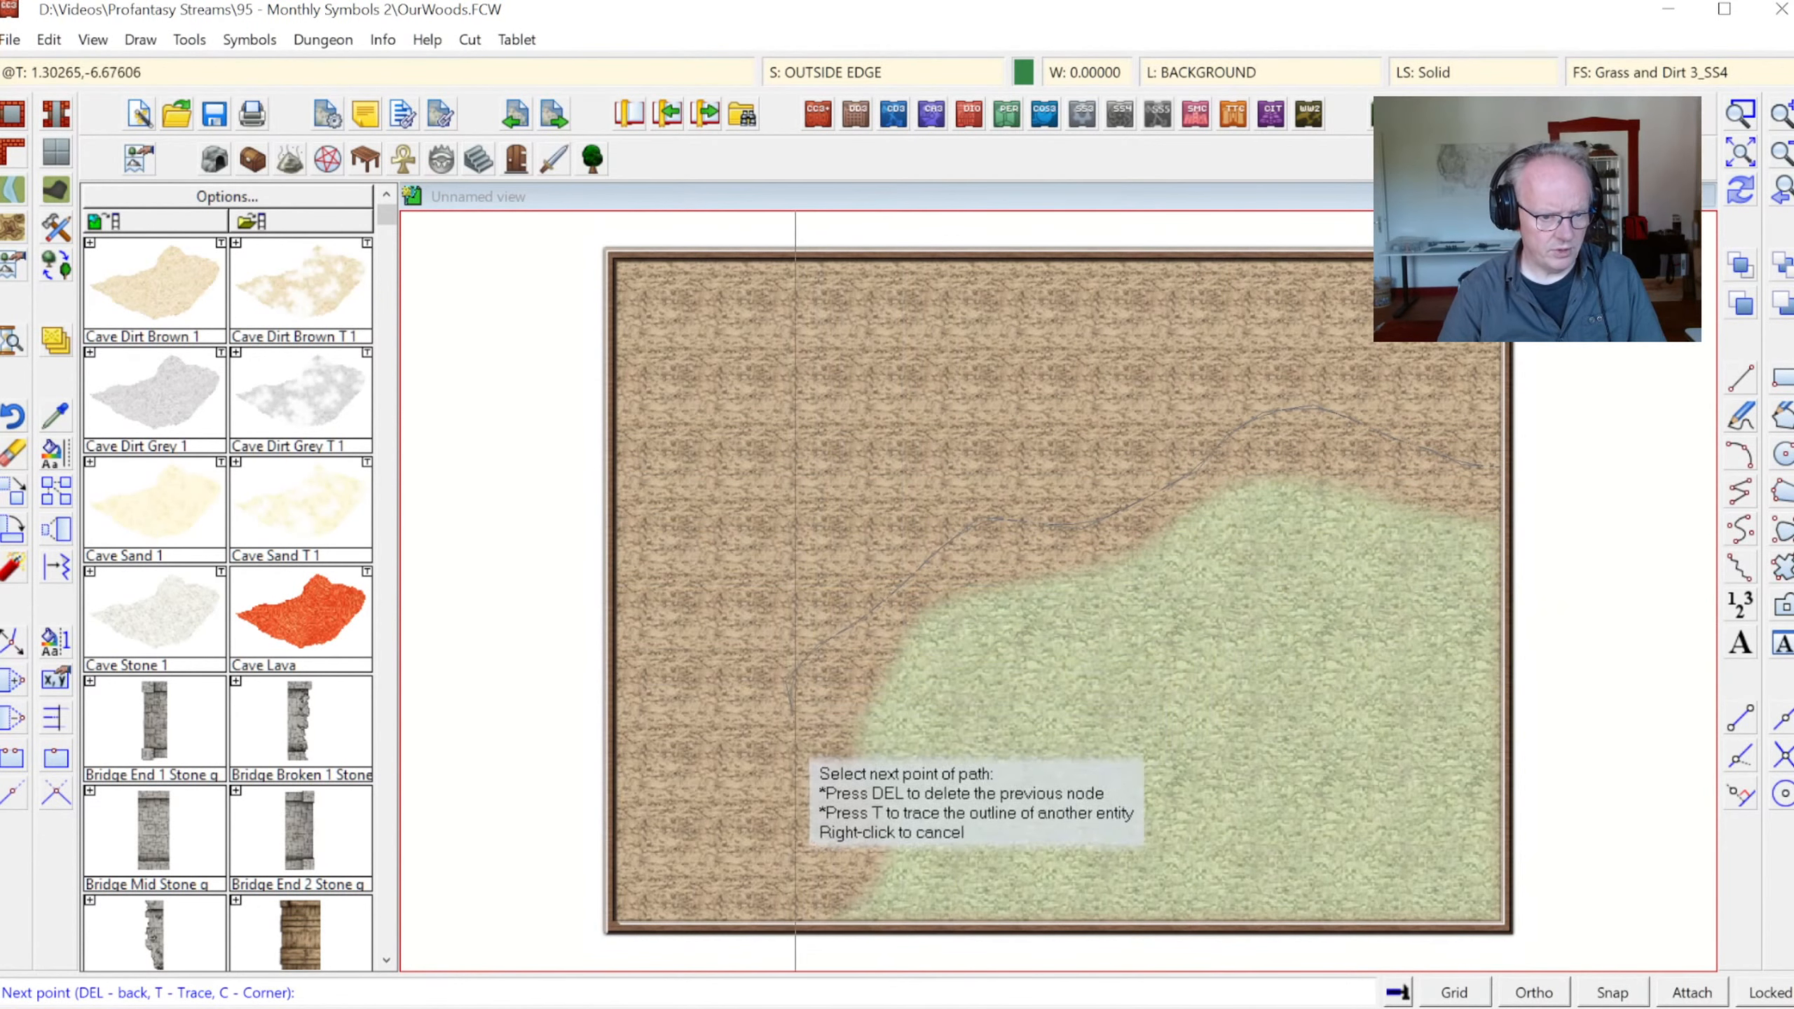
pyautogui.click(818, 782)
pyautogui.click(816, 832)
pyautogui.click(783, 881)
pyautogui.click(780, 918)
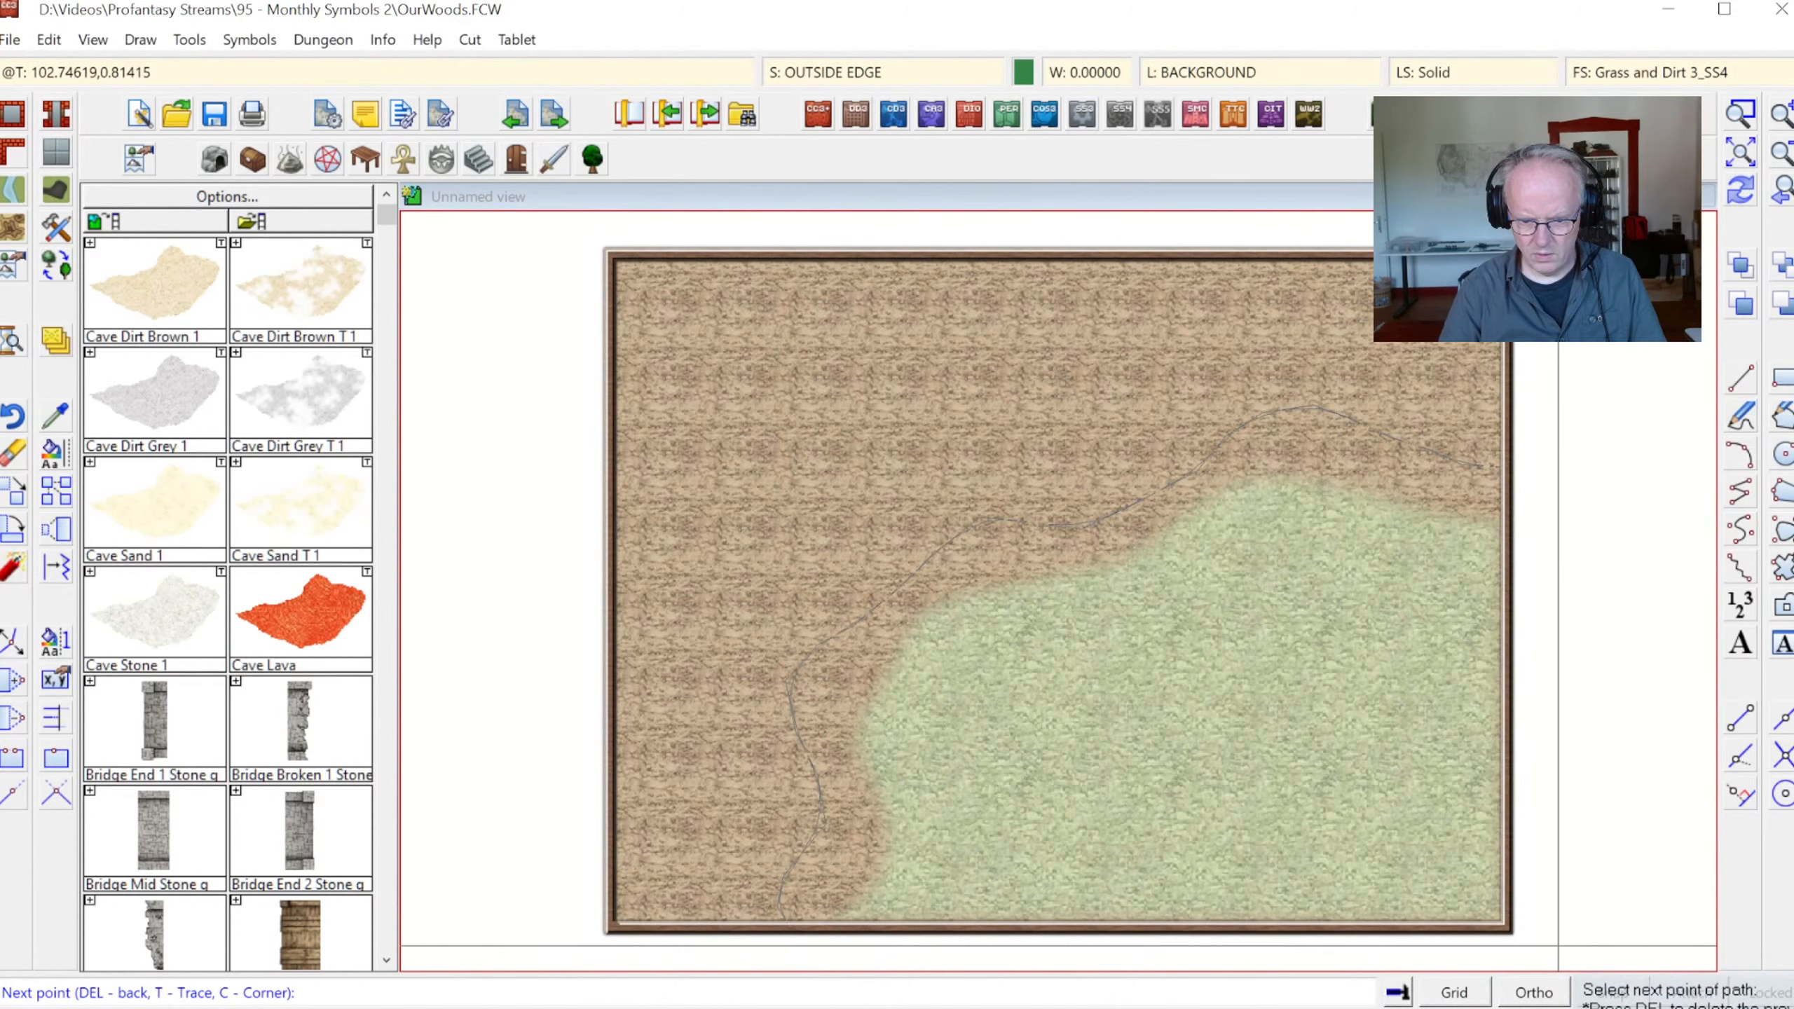
pyautogui.rightClick(1560, 560)
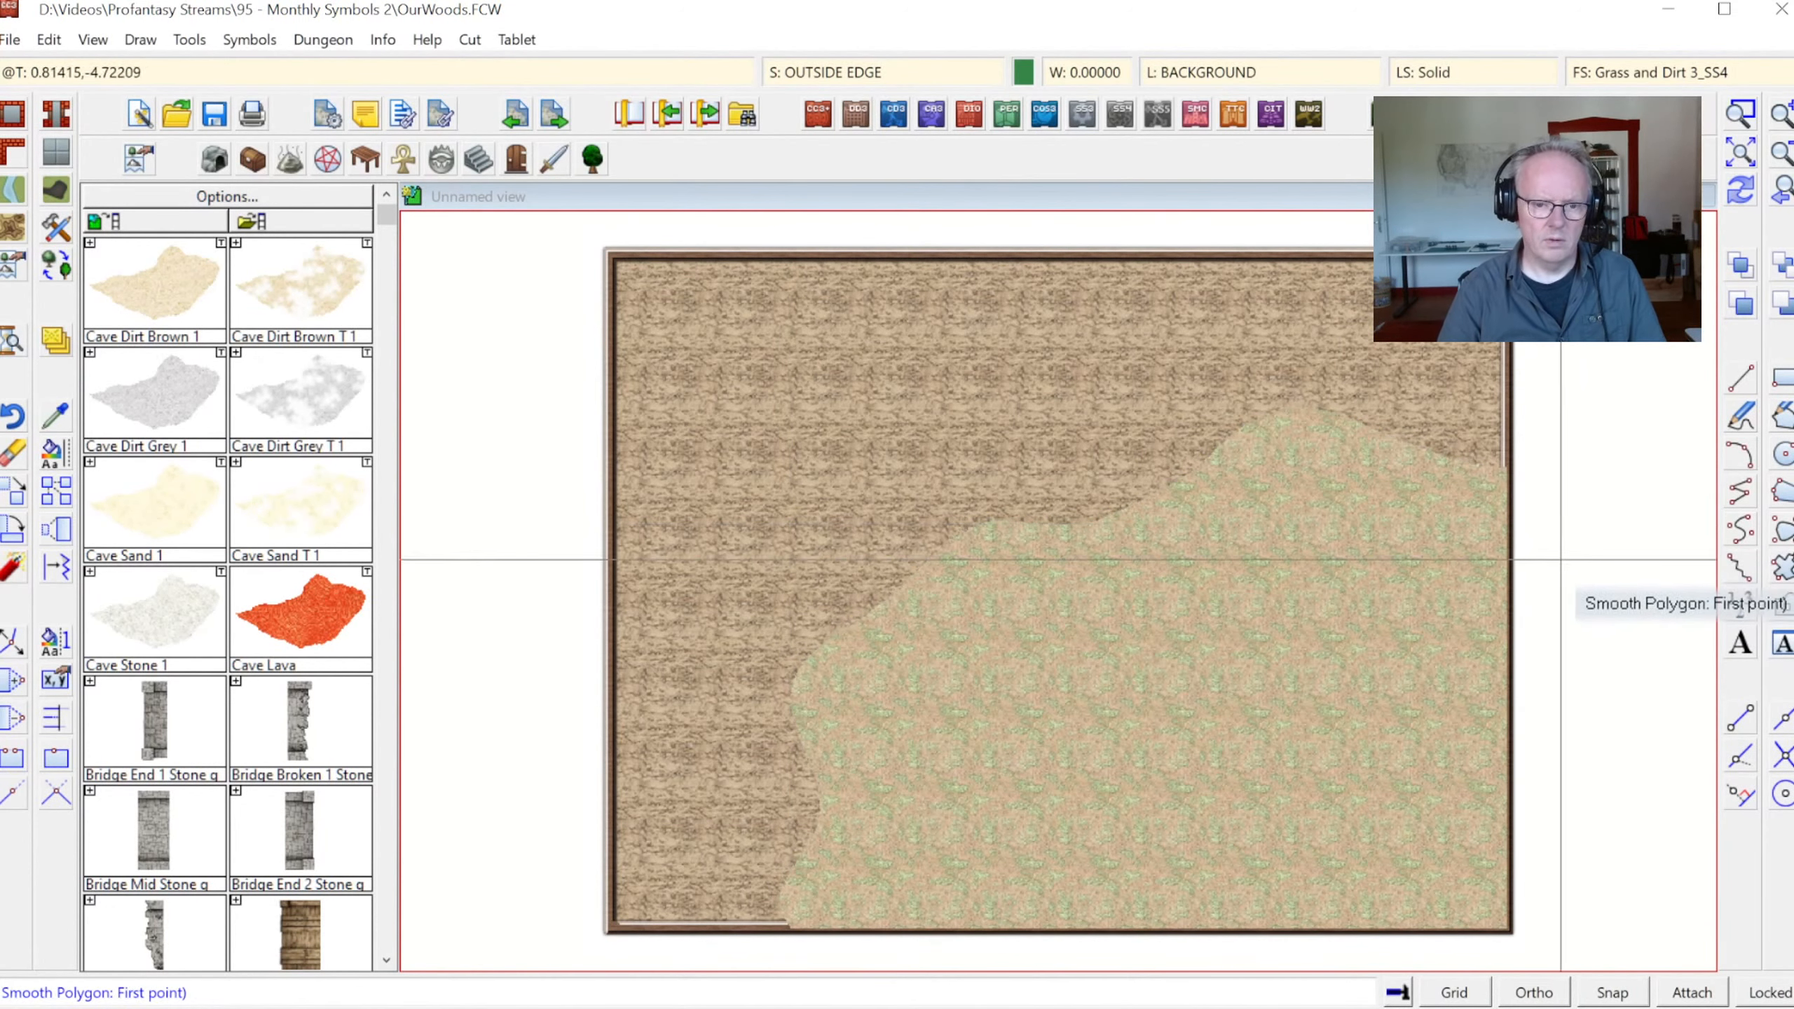
pyautogui.press('Escape')
pyautogui.click(1742, 198)
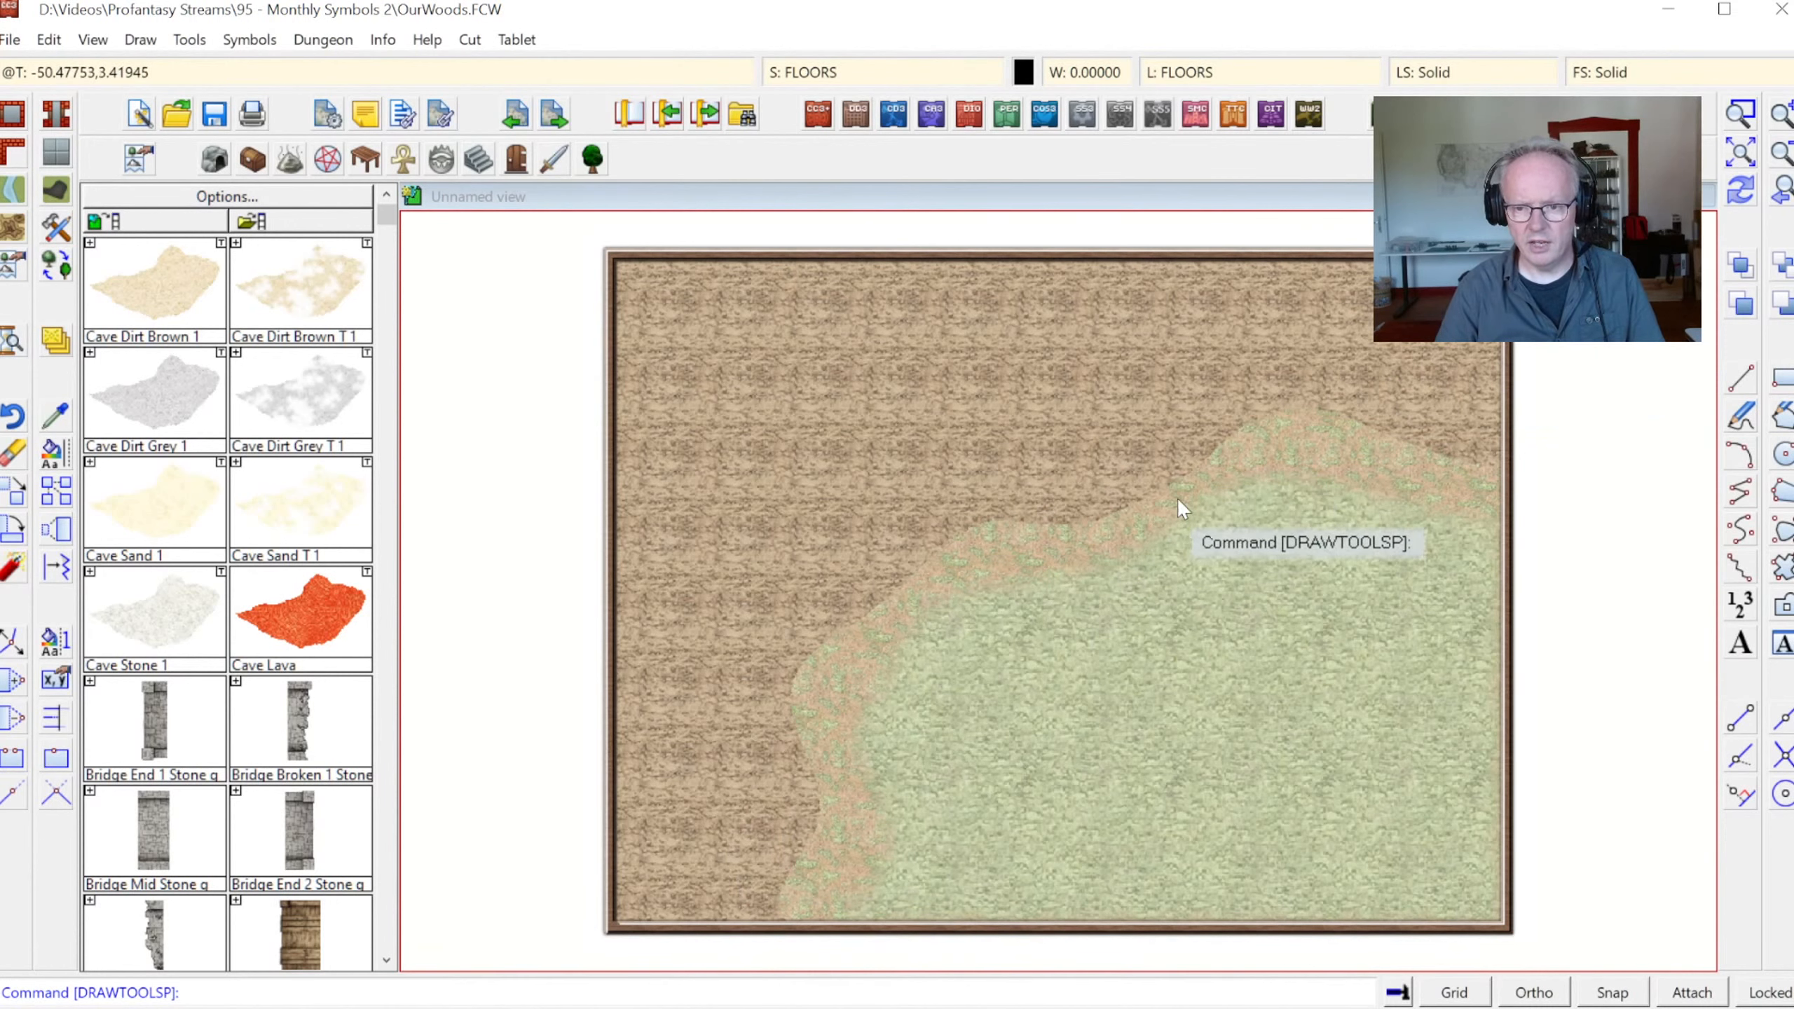
# Copy the Edge Fade, Inner effect from the OUTSIDE sheet to the OUTSIDE EDGE sheet
pyautogui.click(827, 83)
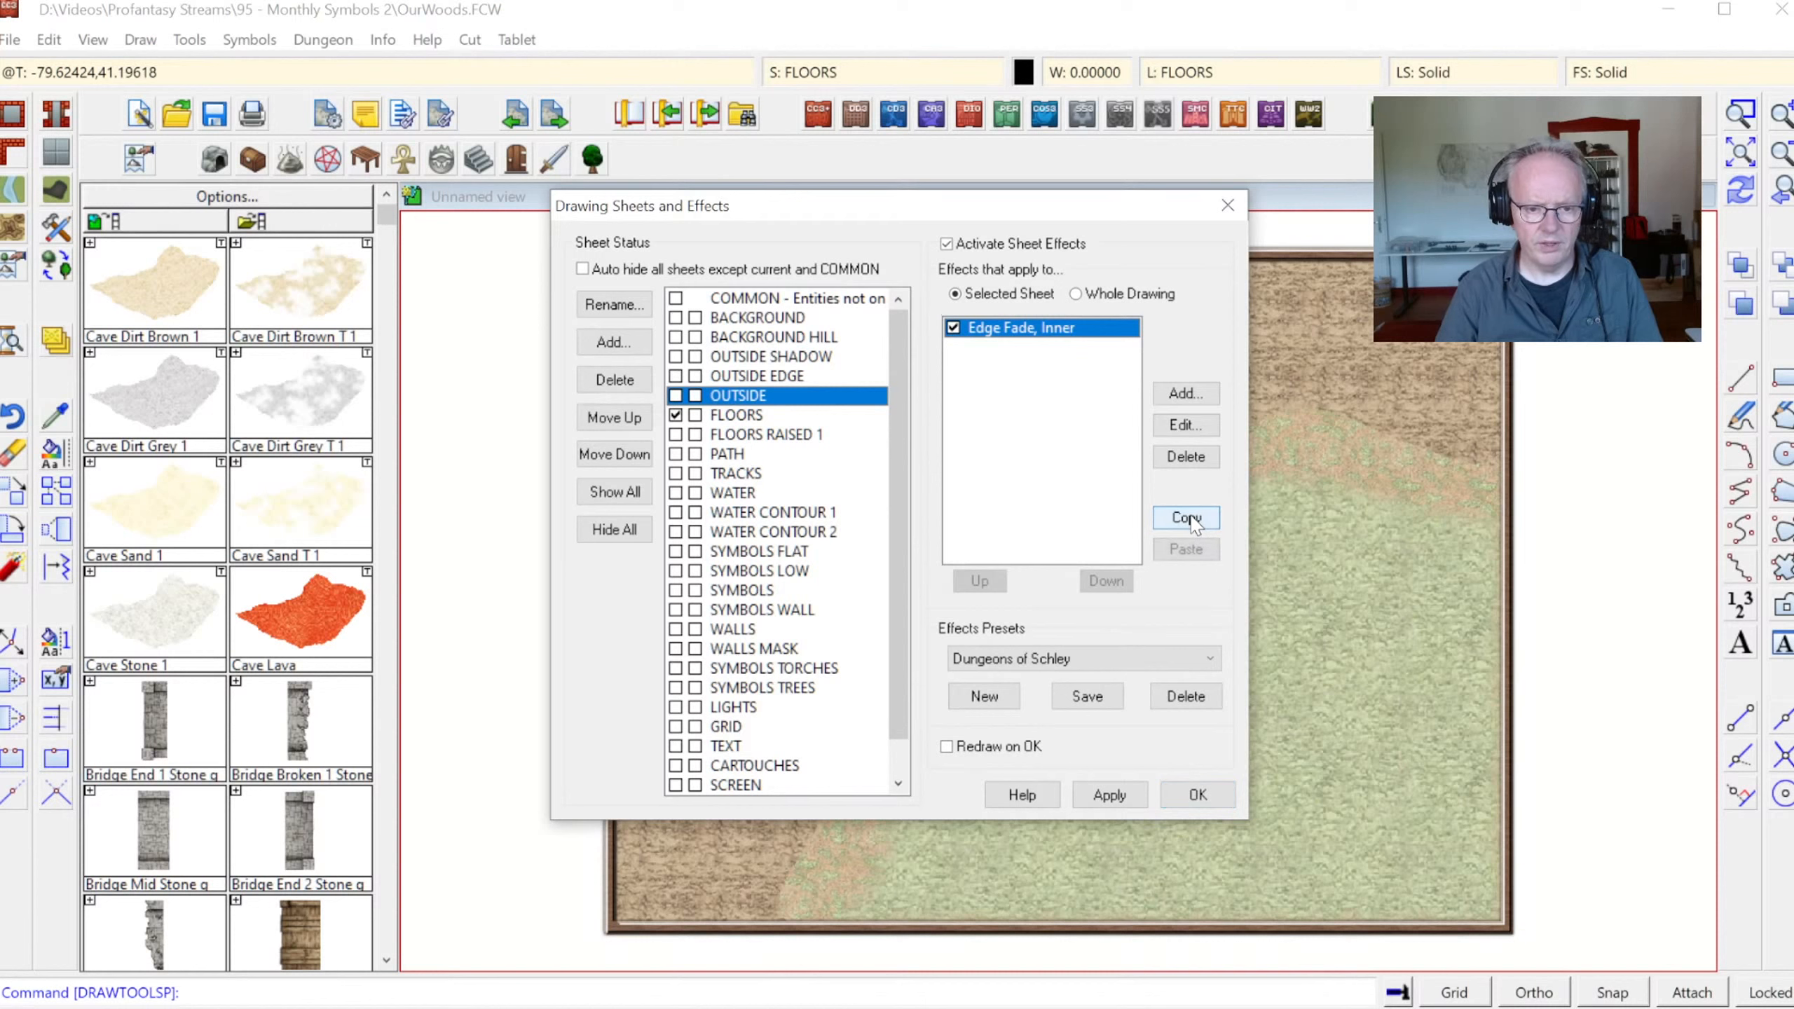
pyautogui.click(790, 378)
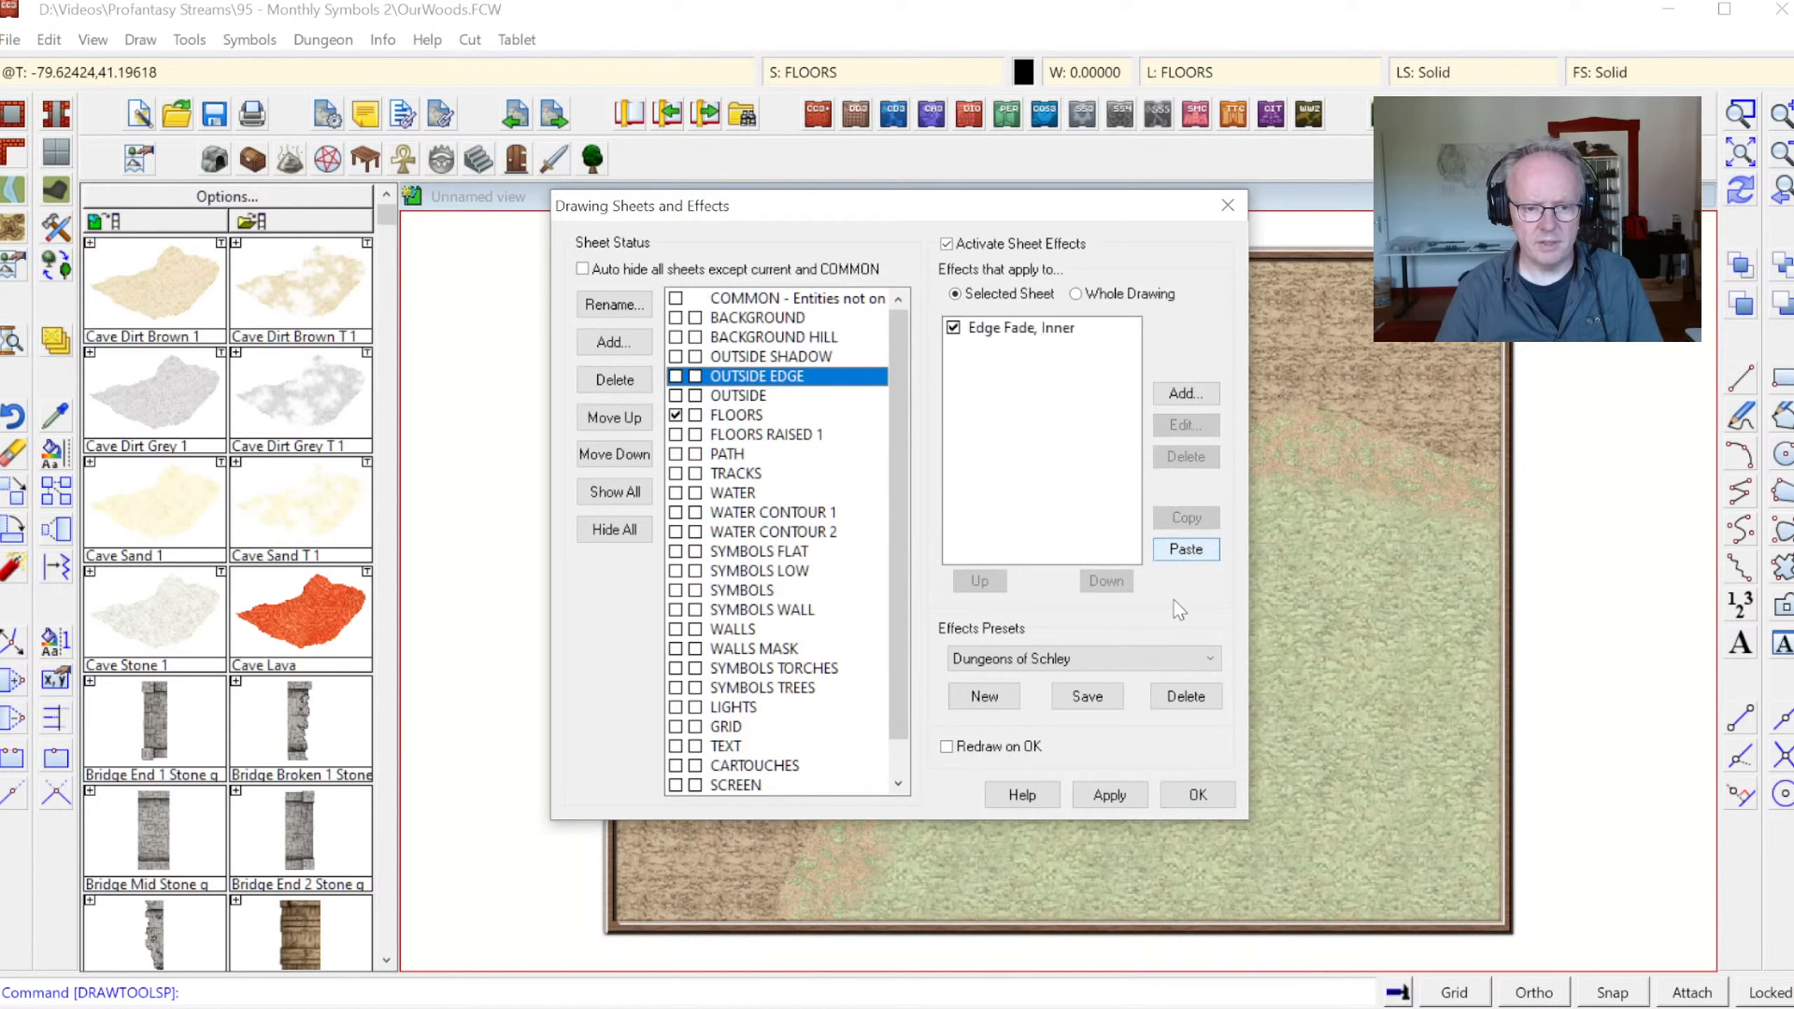
pyautogui.click(1197, 795)
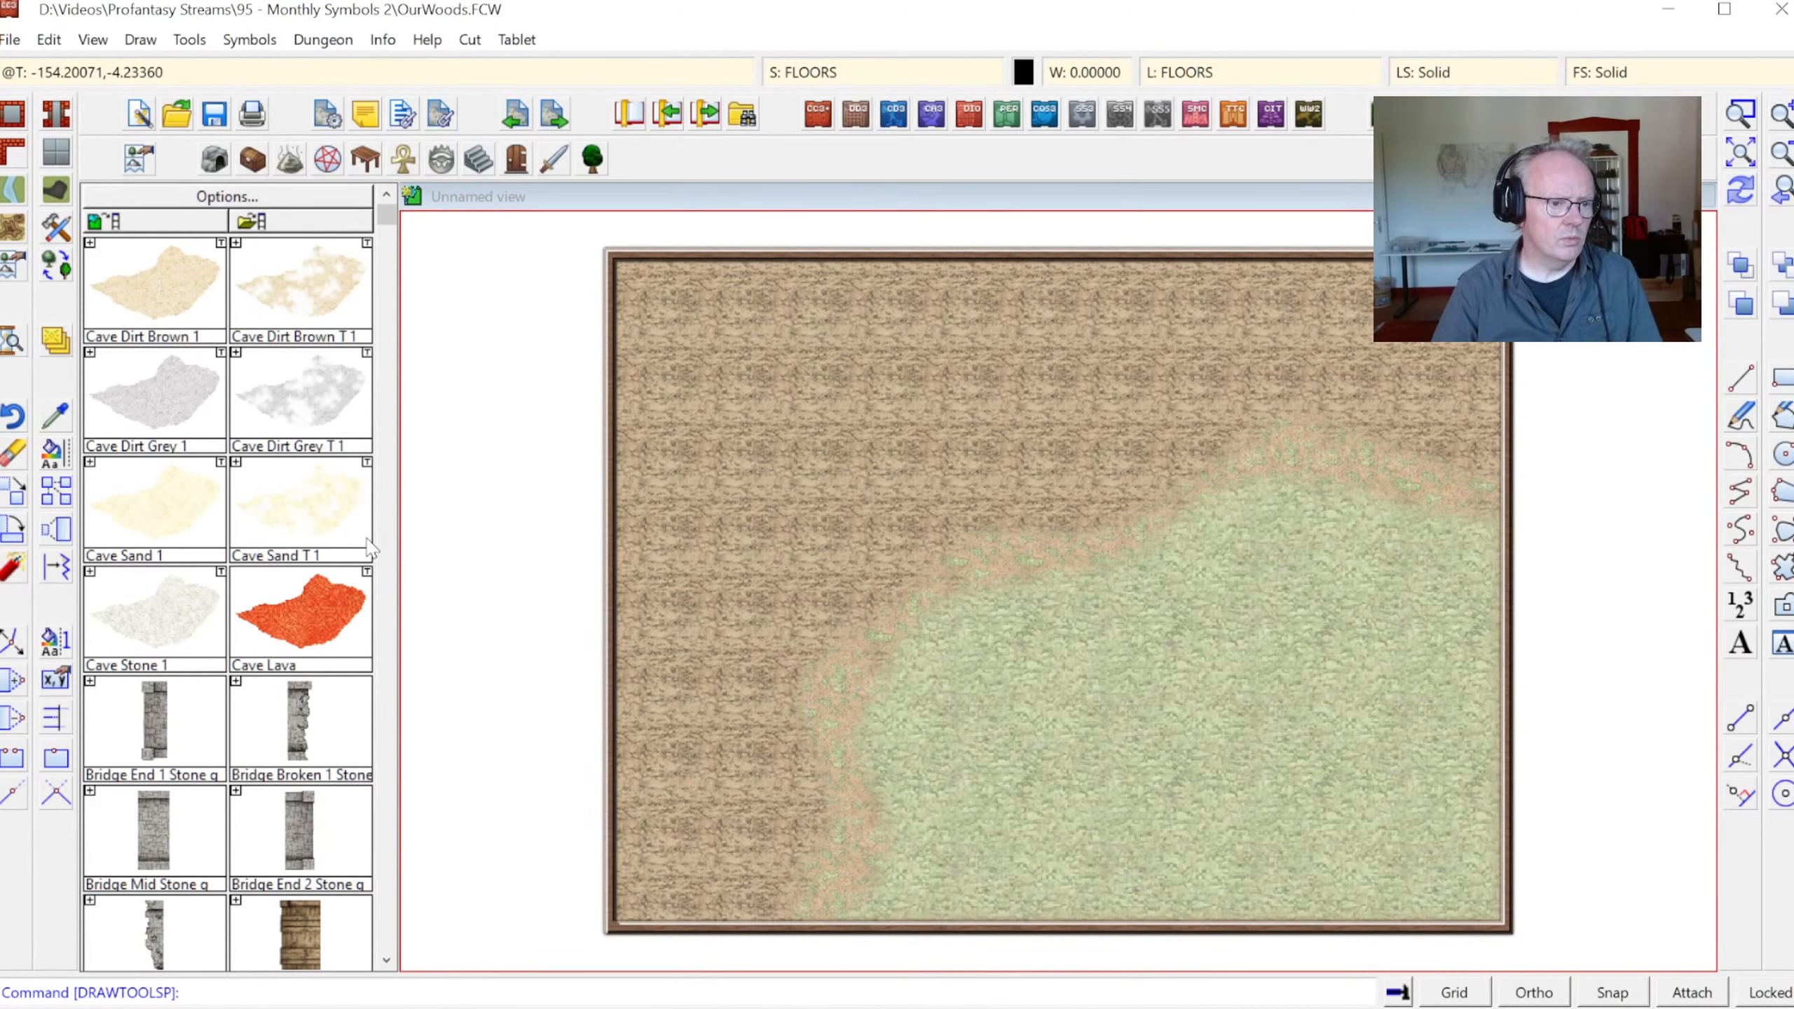
# Draw a rounded Terrain, Dirt and Grass 3 patch on the bare earth in the northwest part of the map
pyautogui.rightClick(387, 569)
pyautogui.rightClick(286, 523)
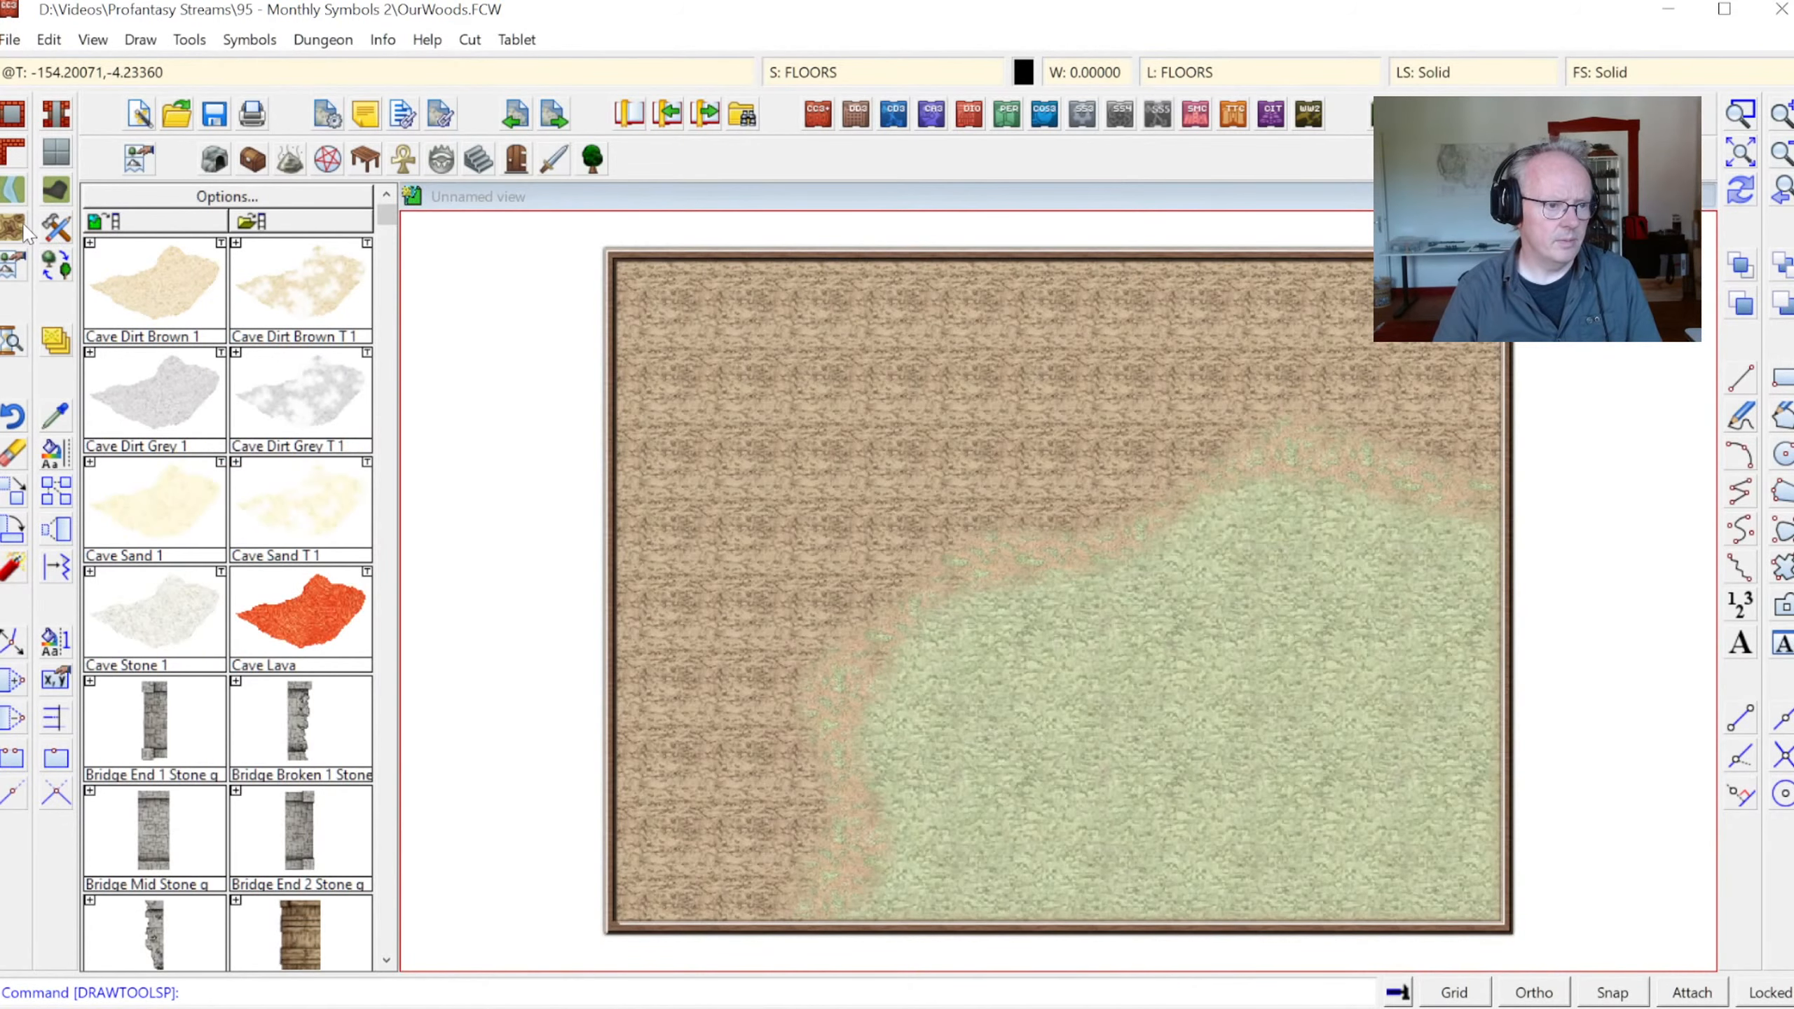
pyautogui.click(21, 228)
pyautogui.moveTo(1213, 317); pyautogui.dragTo(1192, 530)
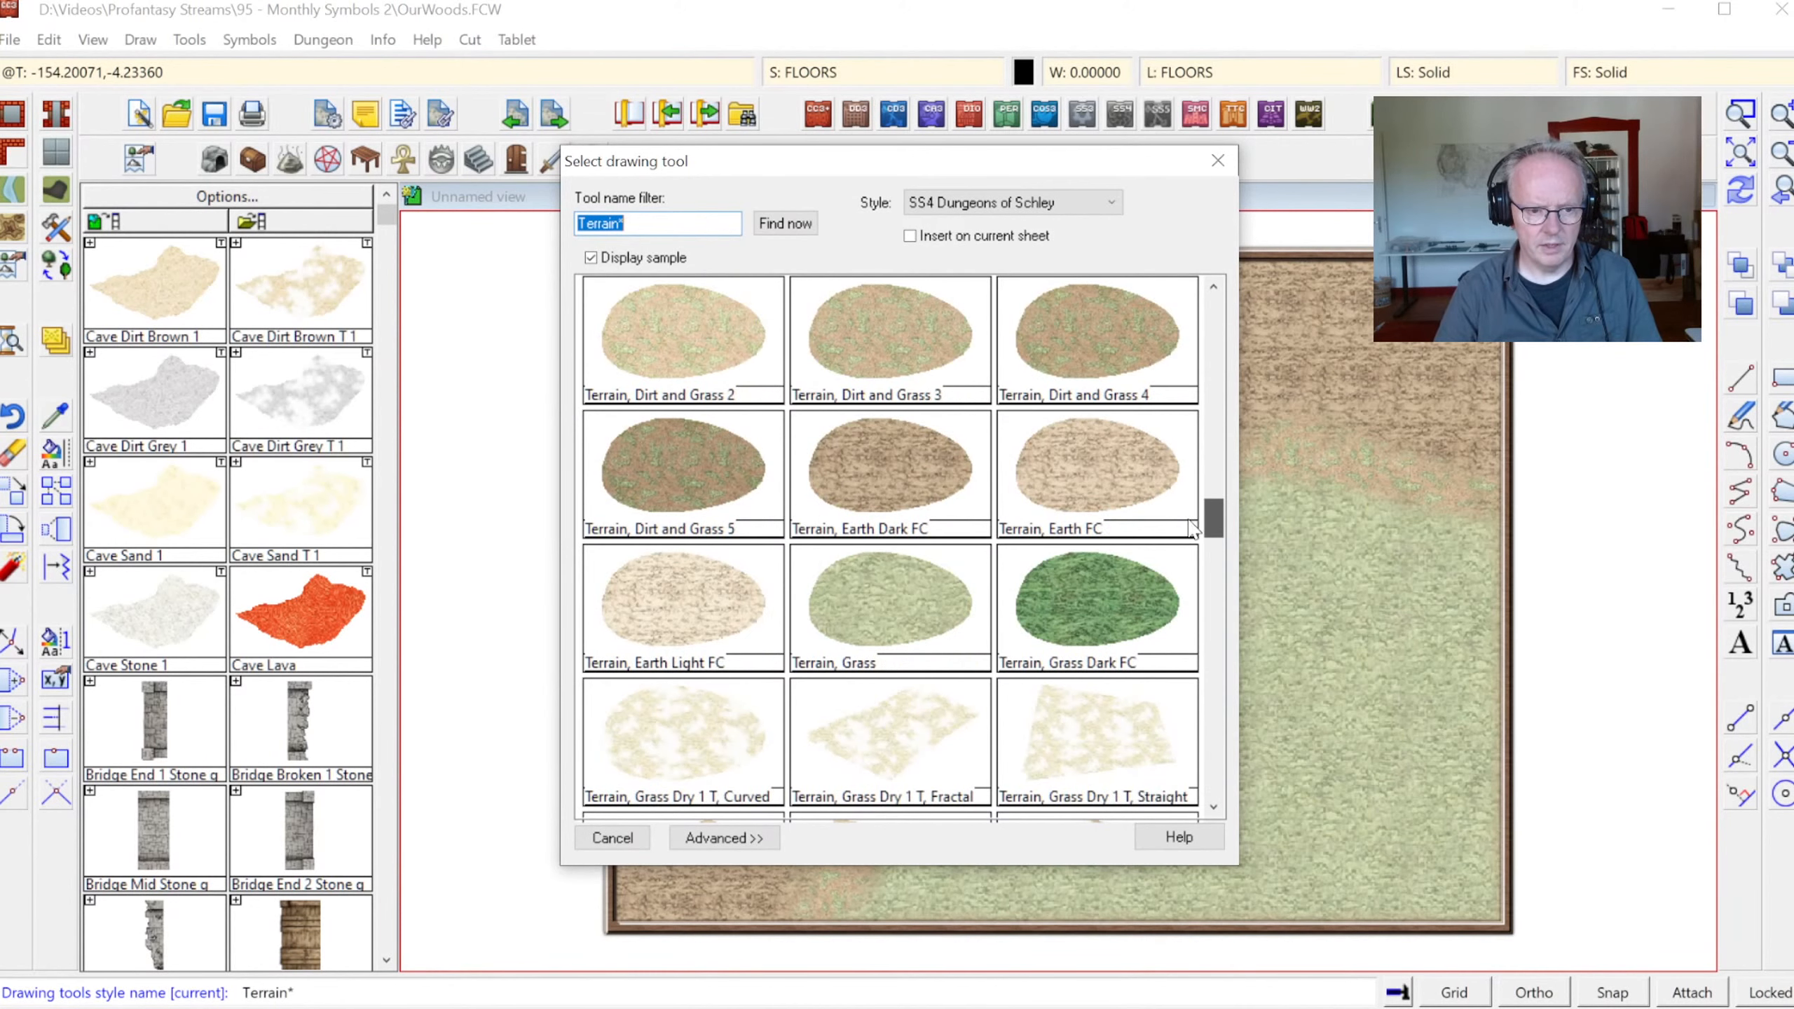
pyautogui.scroll(1, 926, 497)
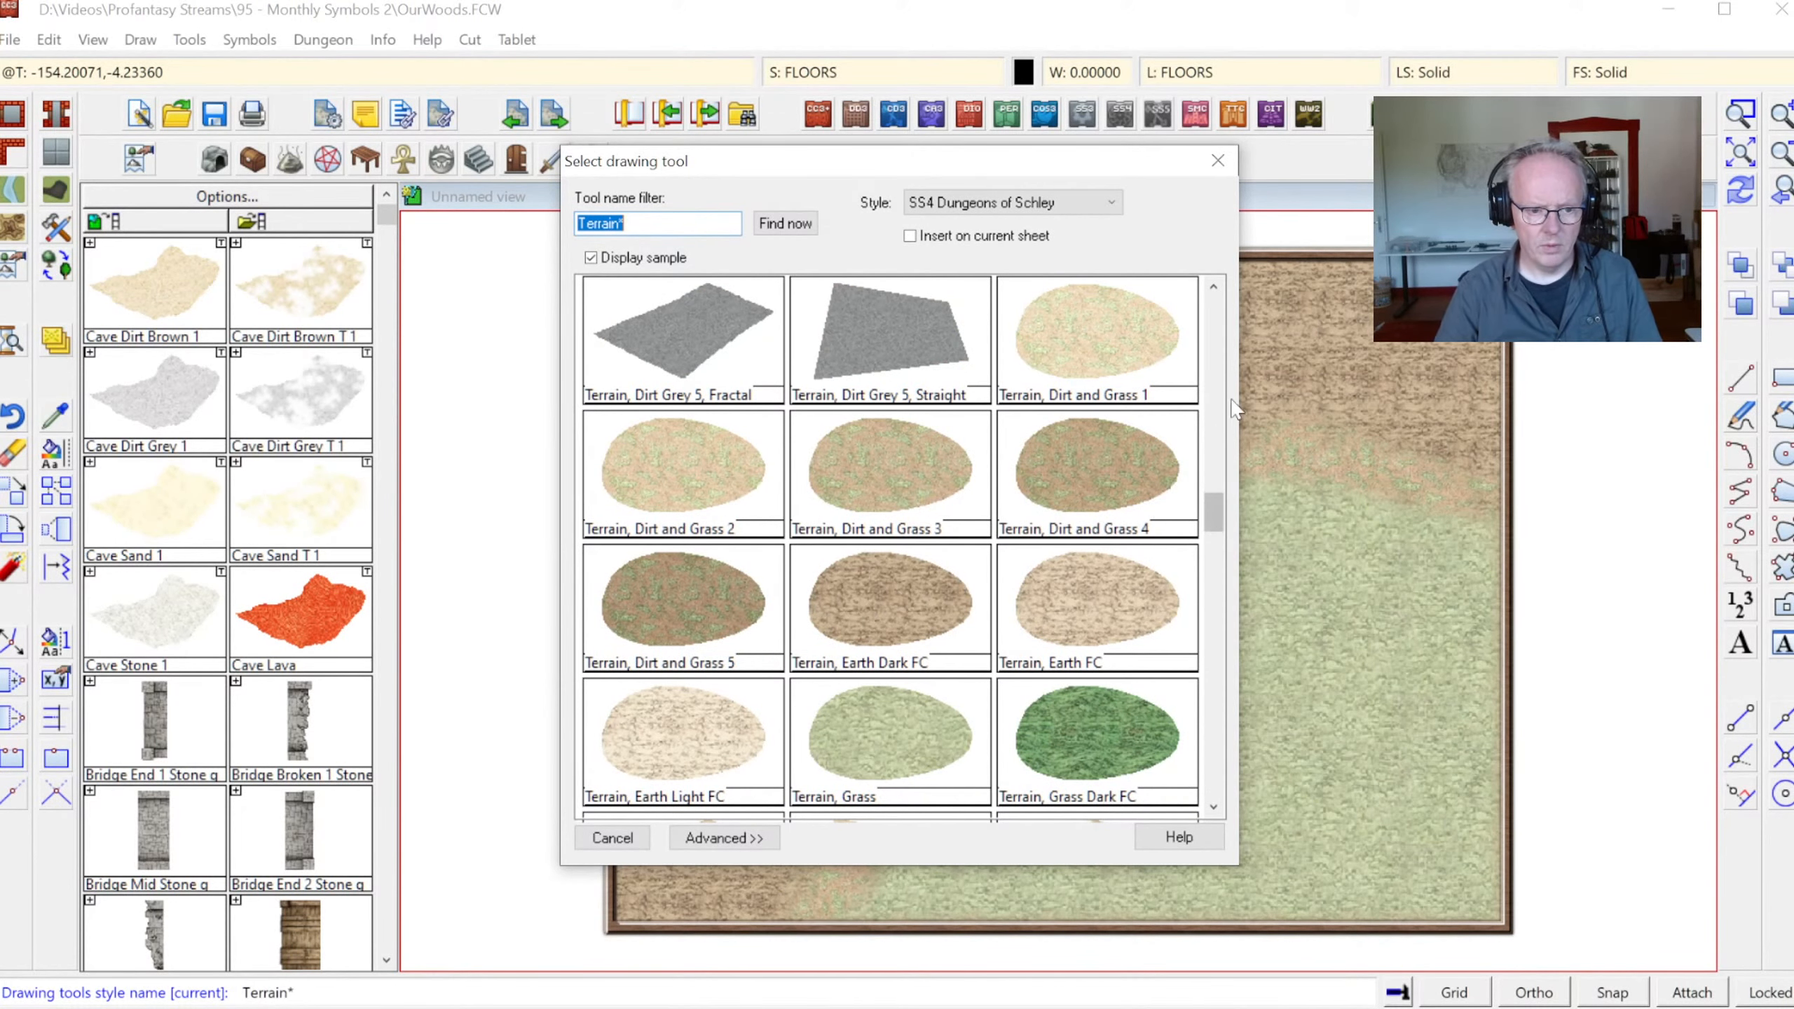
pyautogui.click(915, 451)
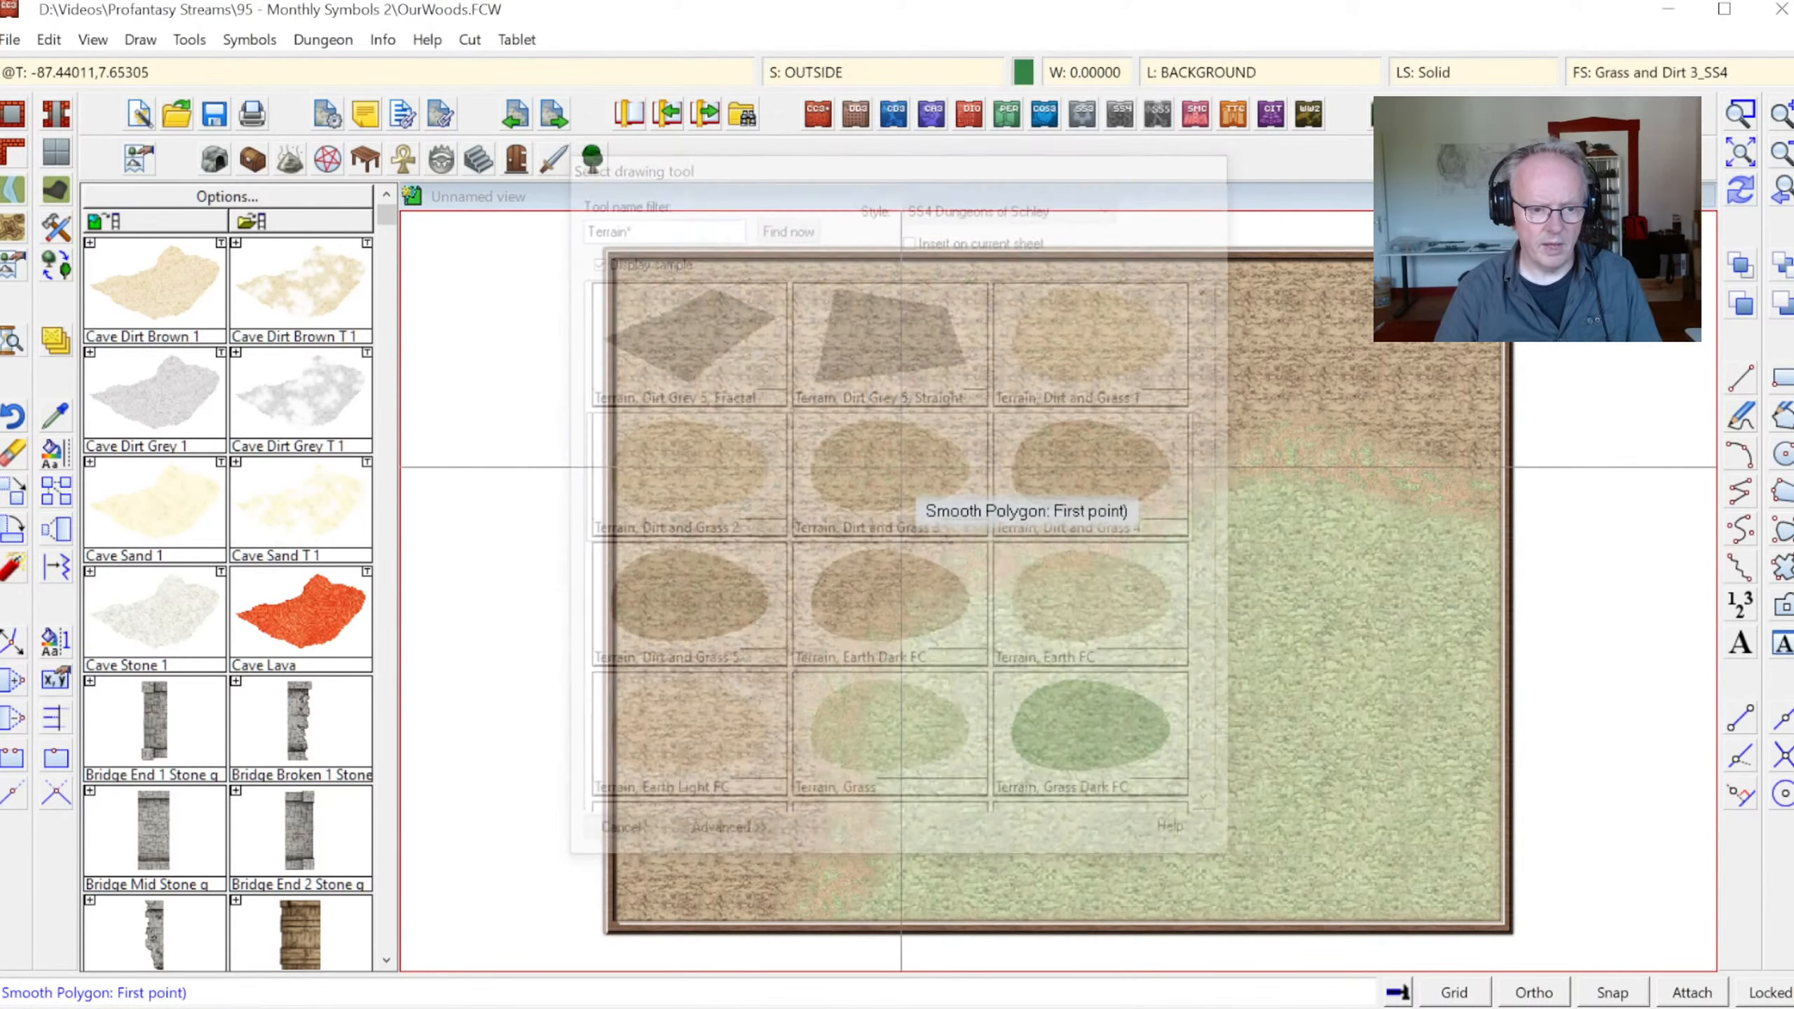
pyautogui.click(808, 351)
pyautogui.click(764, 383)
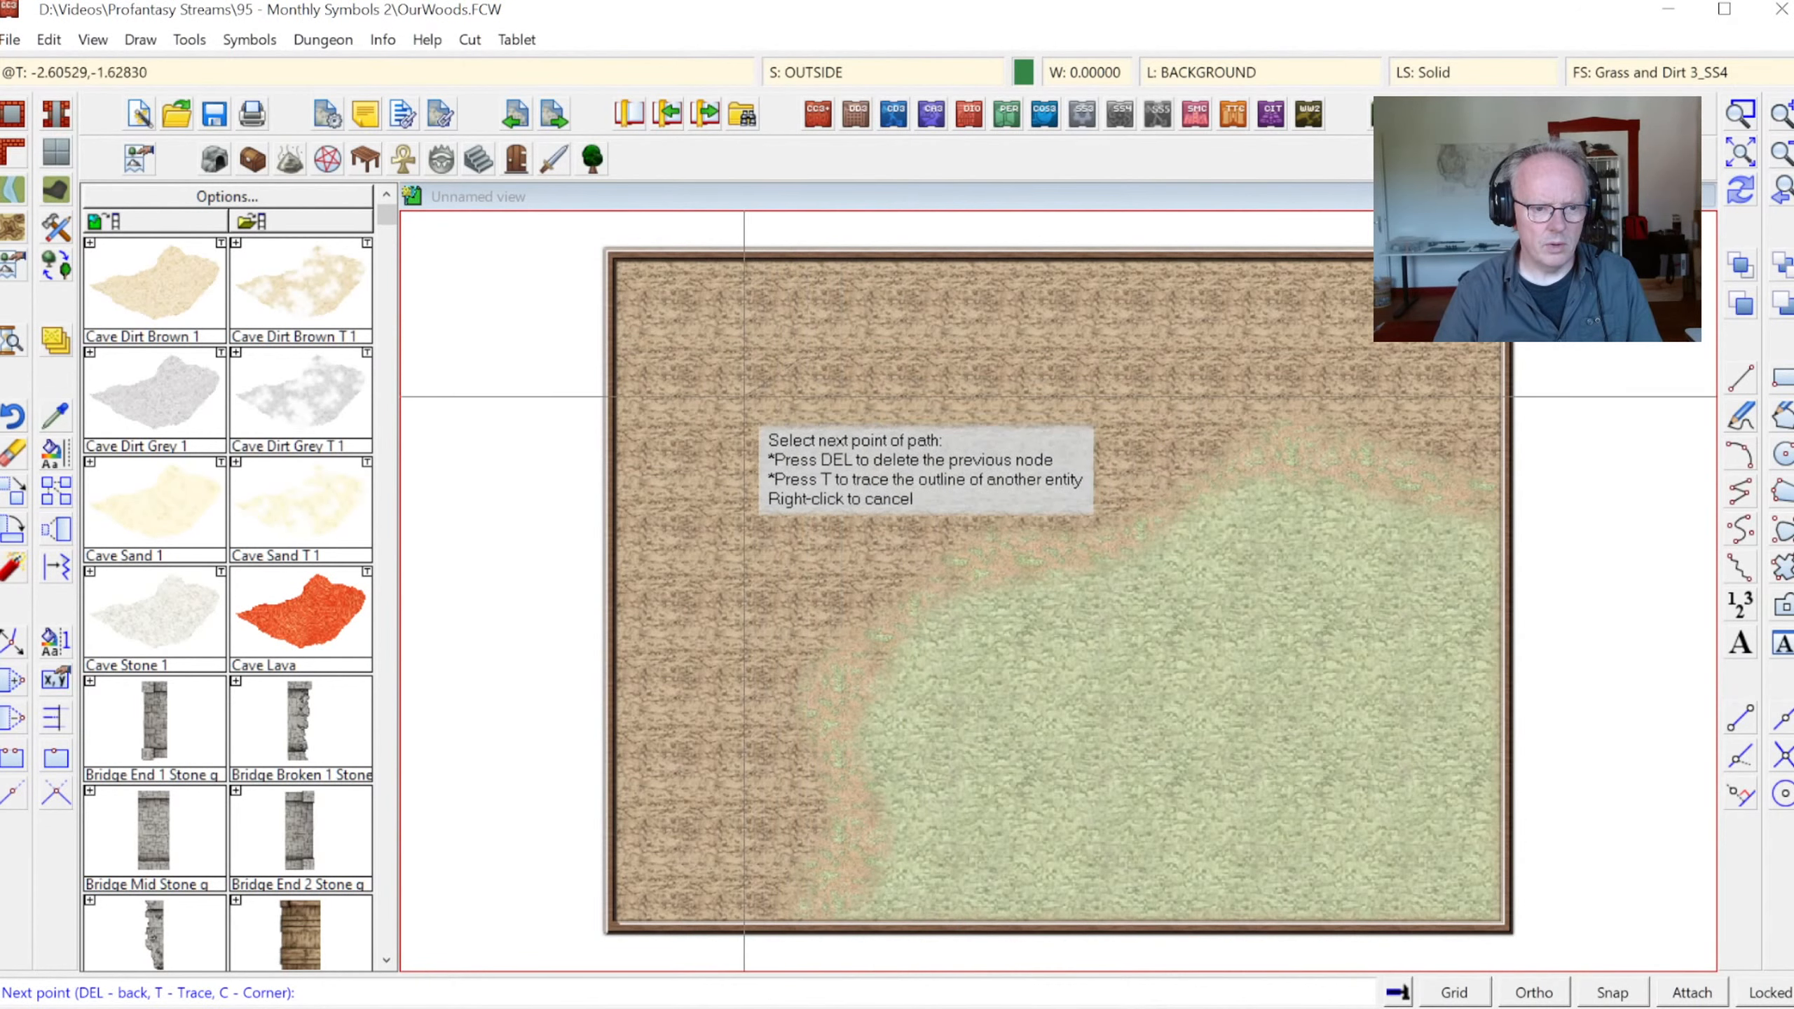
pyautogui.click(734, 402)
pyautogui.click(717, 451)
pyautogui.click(777, 489)
pyautogui.click(798, 537)
pyautogui.click(839, 553)
pyautogui.click(911, 530)
pyautogui.click(962, 501)
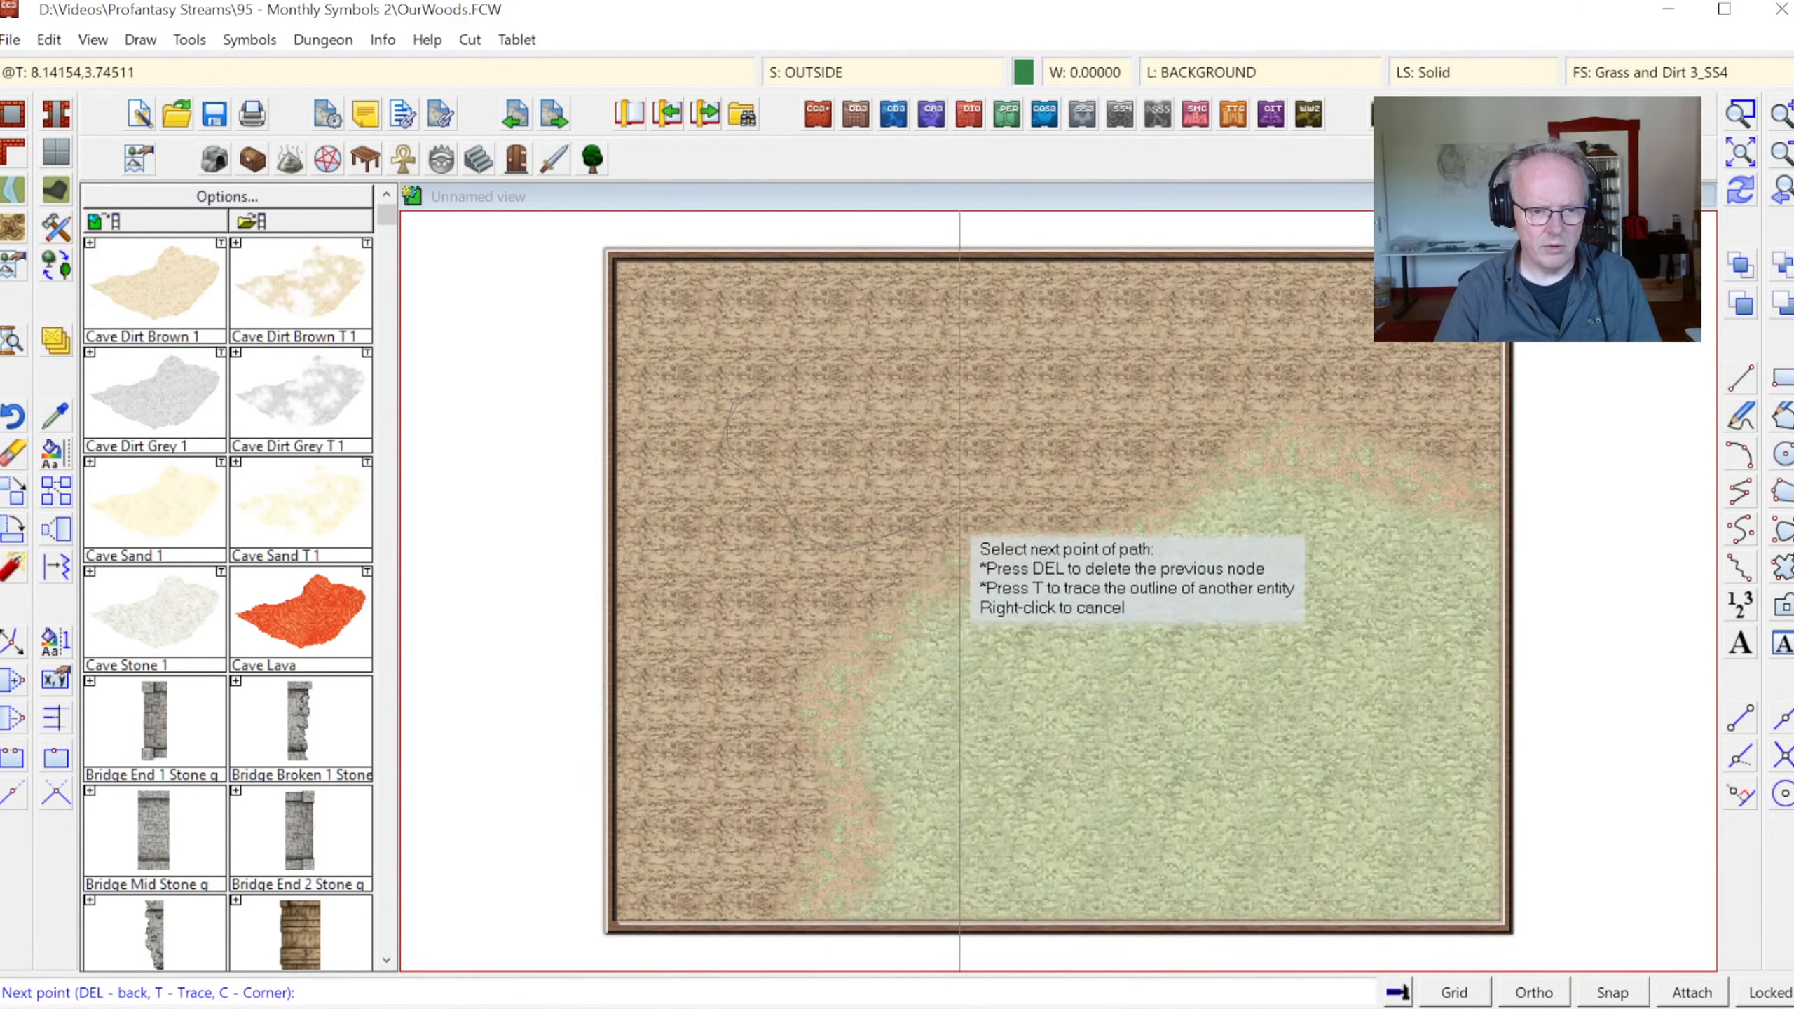
pyautogui.click(965, 433)
pyautogui.click(917, 374)
pyautogui.click(839, 346)
pyautogui.rightClick(802, 340)
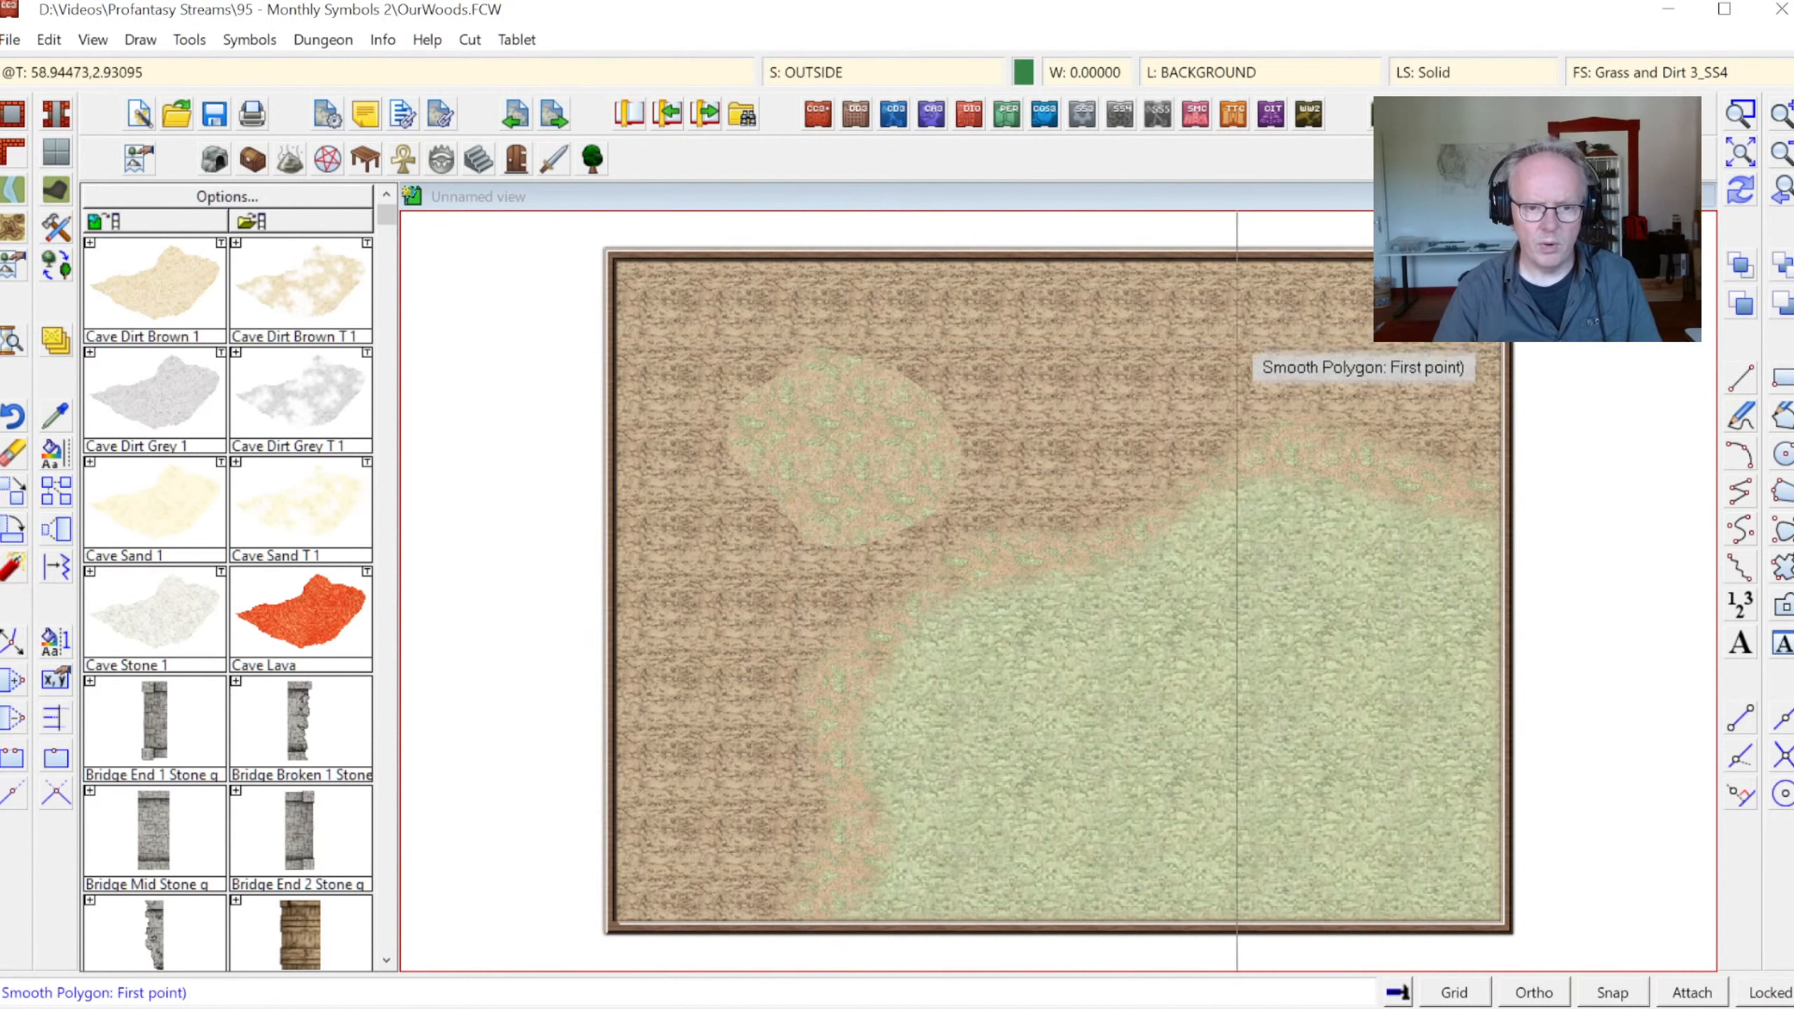
# Draw a second dirt-and-grass patch in the northeast, reaching from near the map's north edge down to the grass border
pyautogui.click(1134, 338)
pyautogui.click(1208, 414)
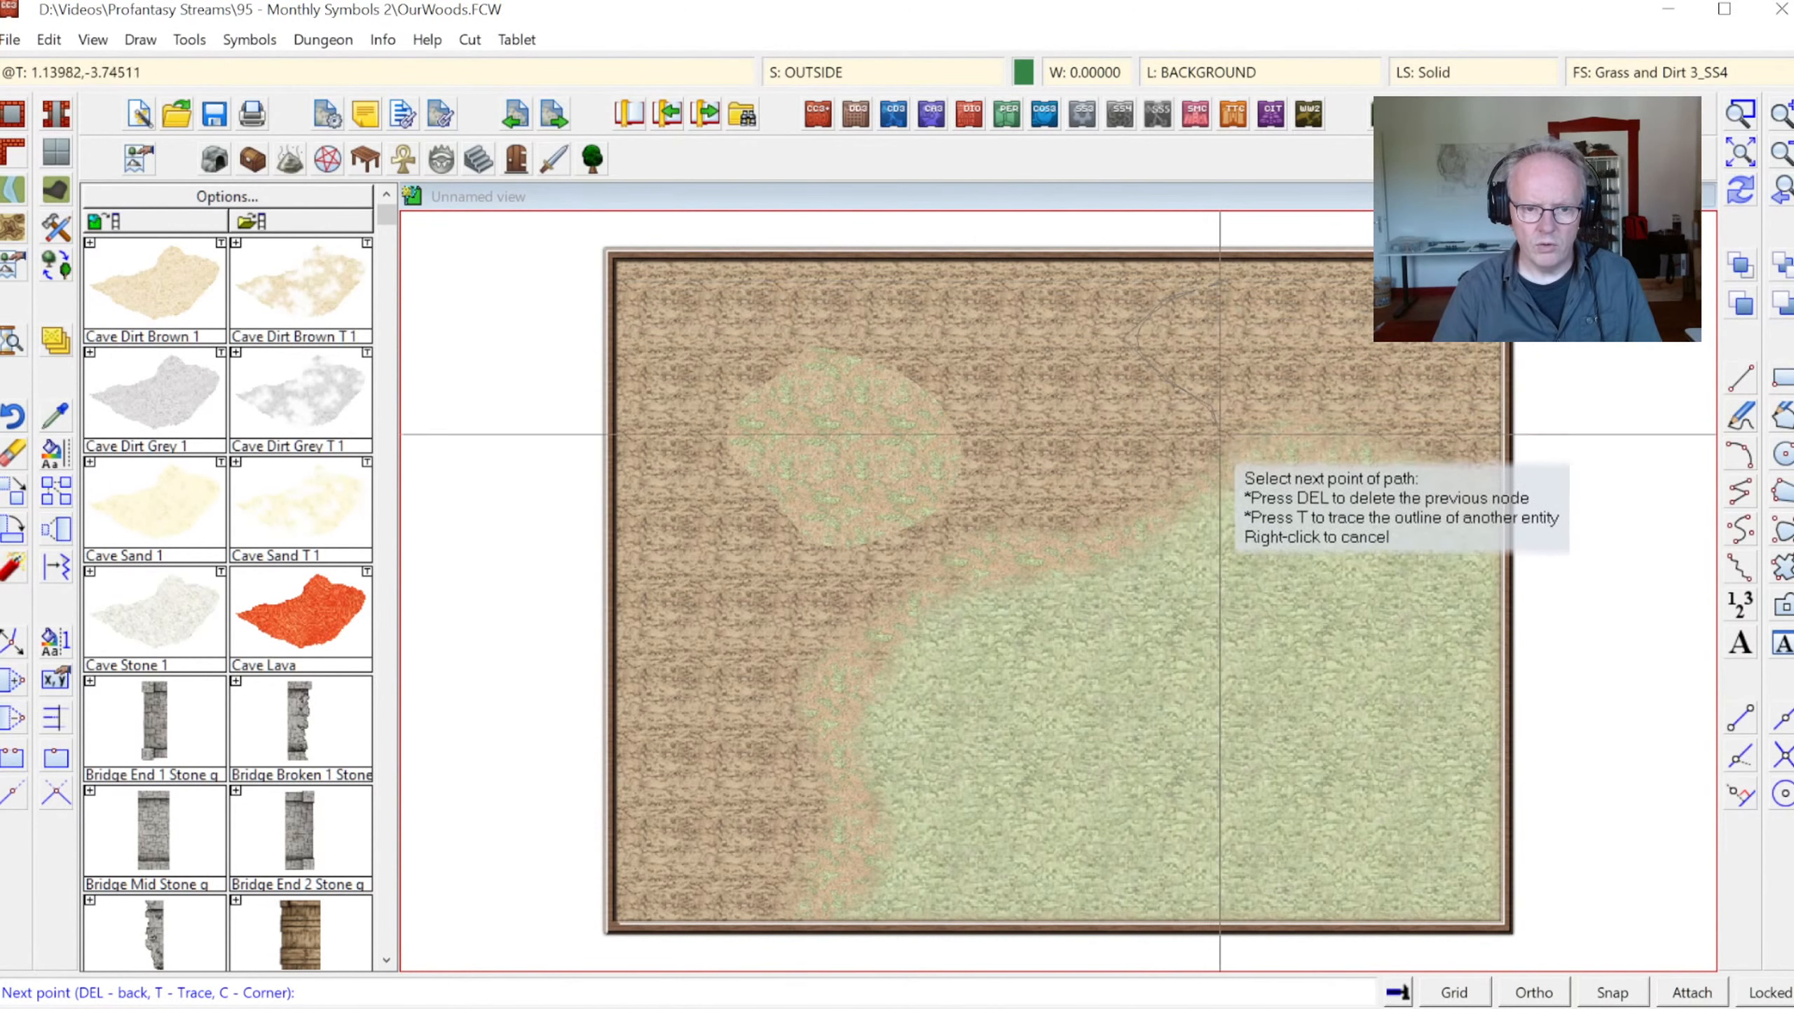
pyautogui.click(1252, 452)
pyautogui.click(1323, 420)
pyautogui.click(1298, 306)
pyautogui.click(1239, 277)
pyautogui.rightClick(1241, 279)
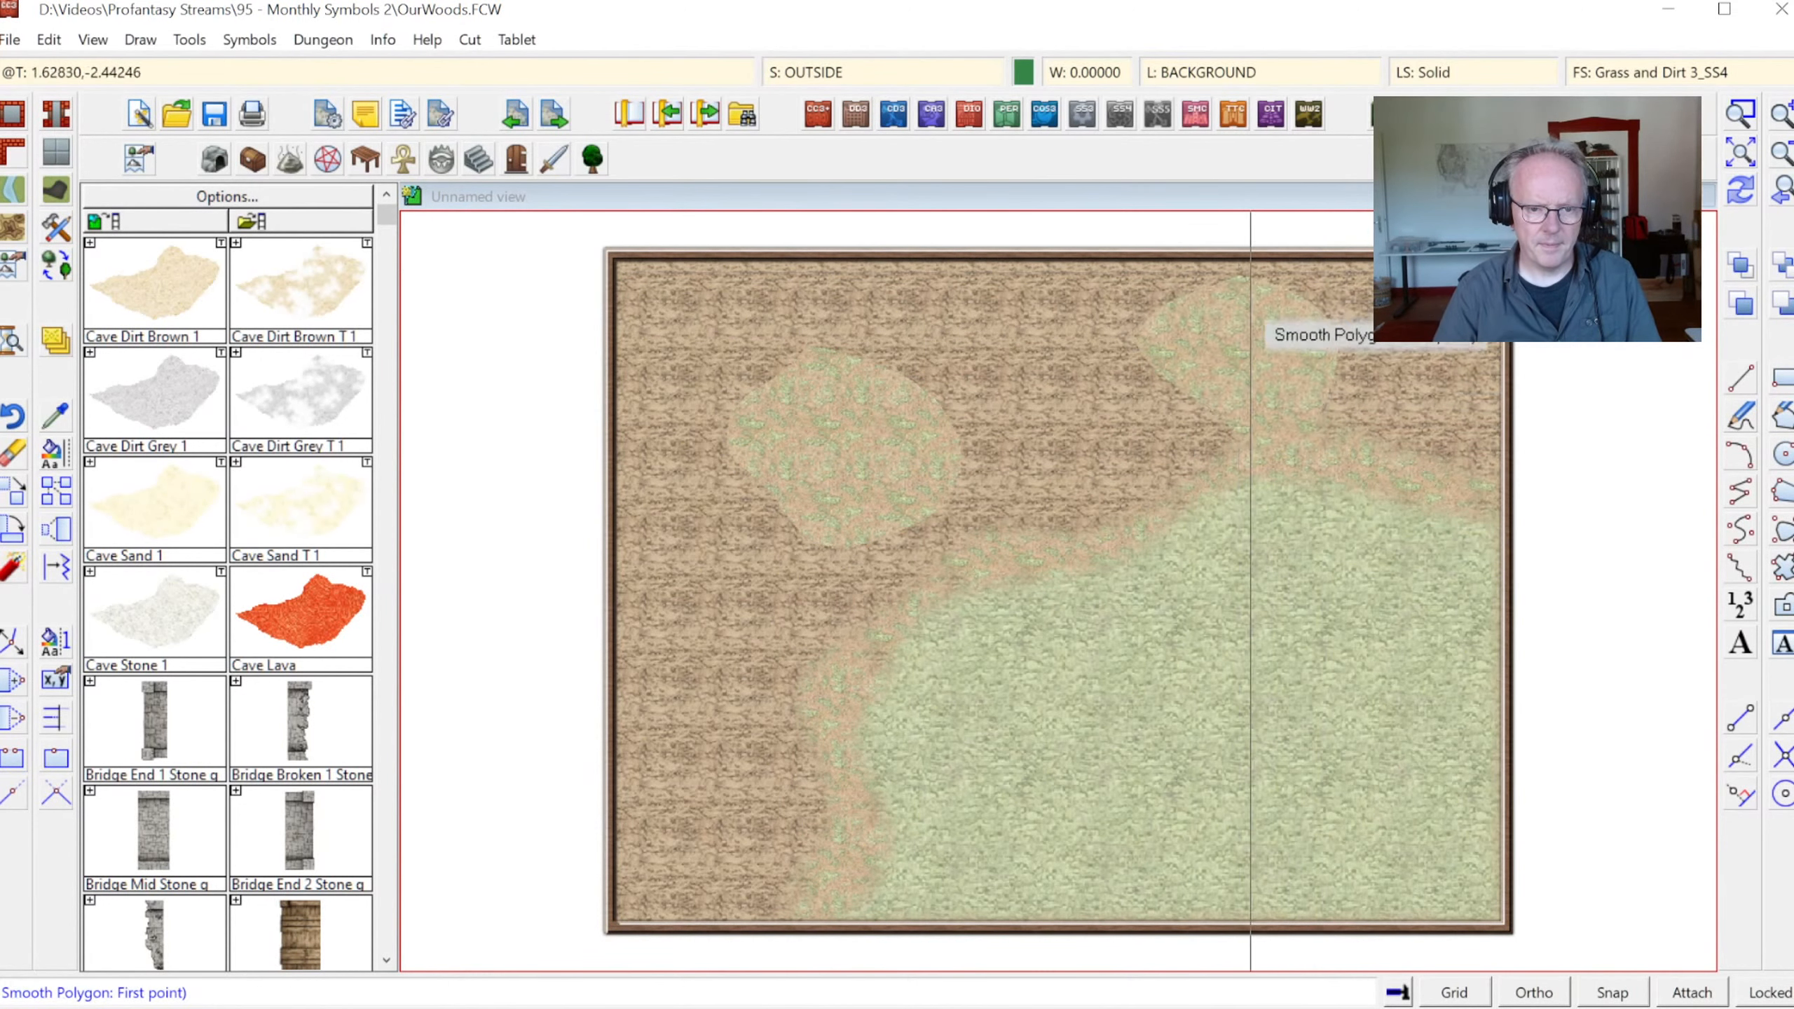
# Finish the northeast dirt-and-grass patch and redraw the map
pyautogui.rightClick(1326, 353)
pyautogui.click(1749, 198)
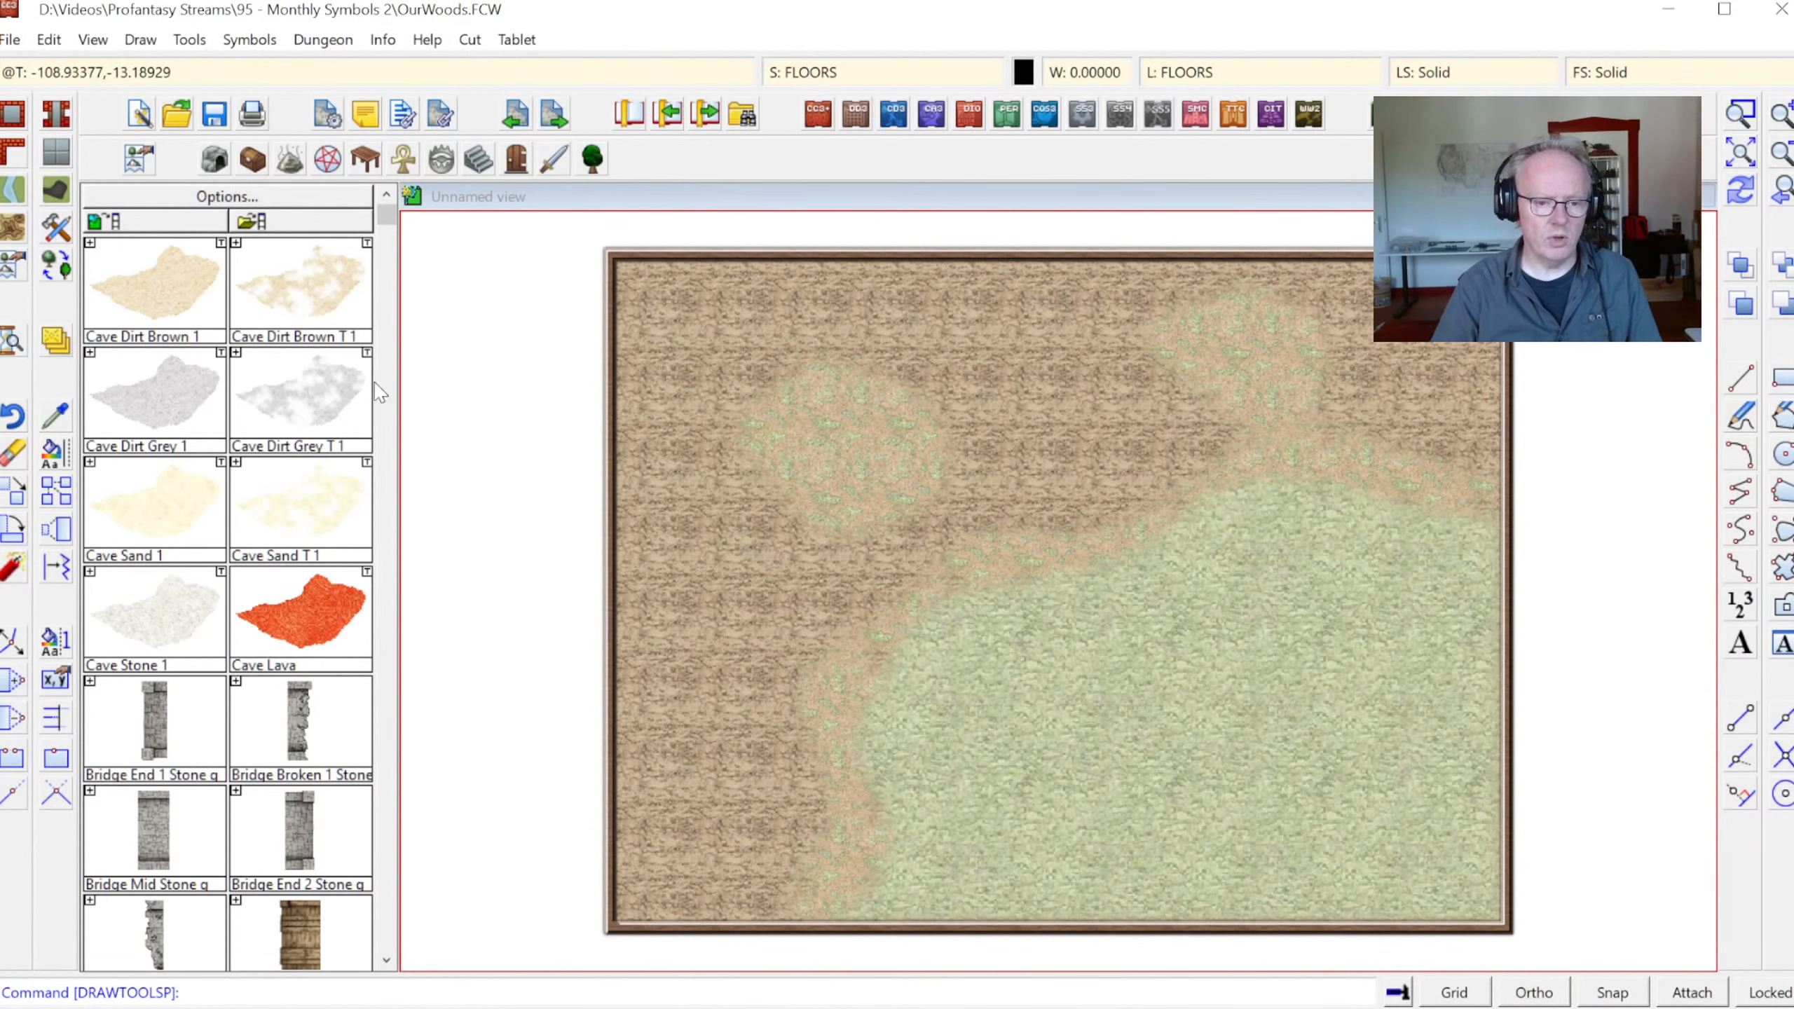
# Load the vegetation symbol catalog containing the weeds, bushes and trees in place of the cave and bridge symbols
pyautogui.click(386, 452)
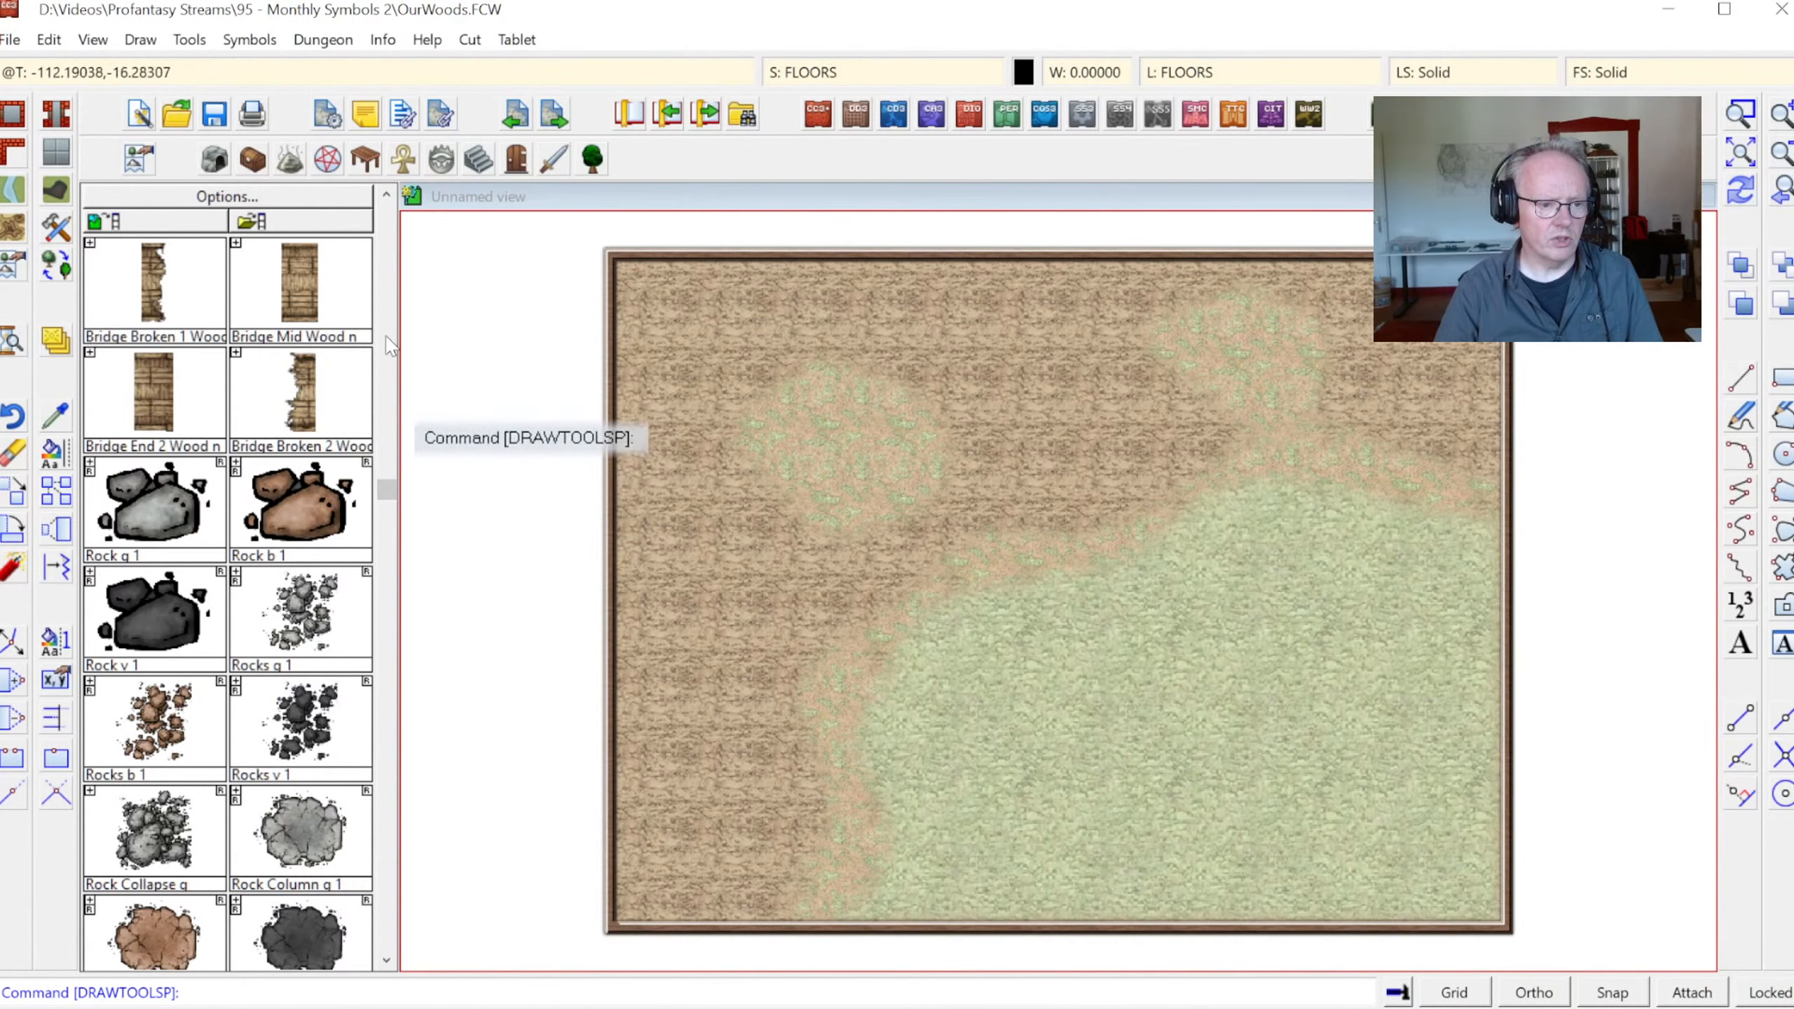
pyautogui.click(386, 244)
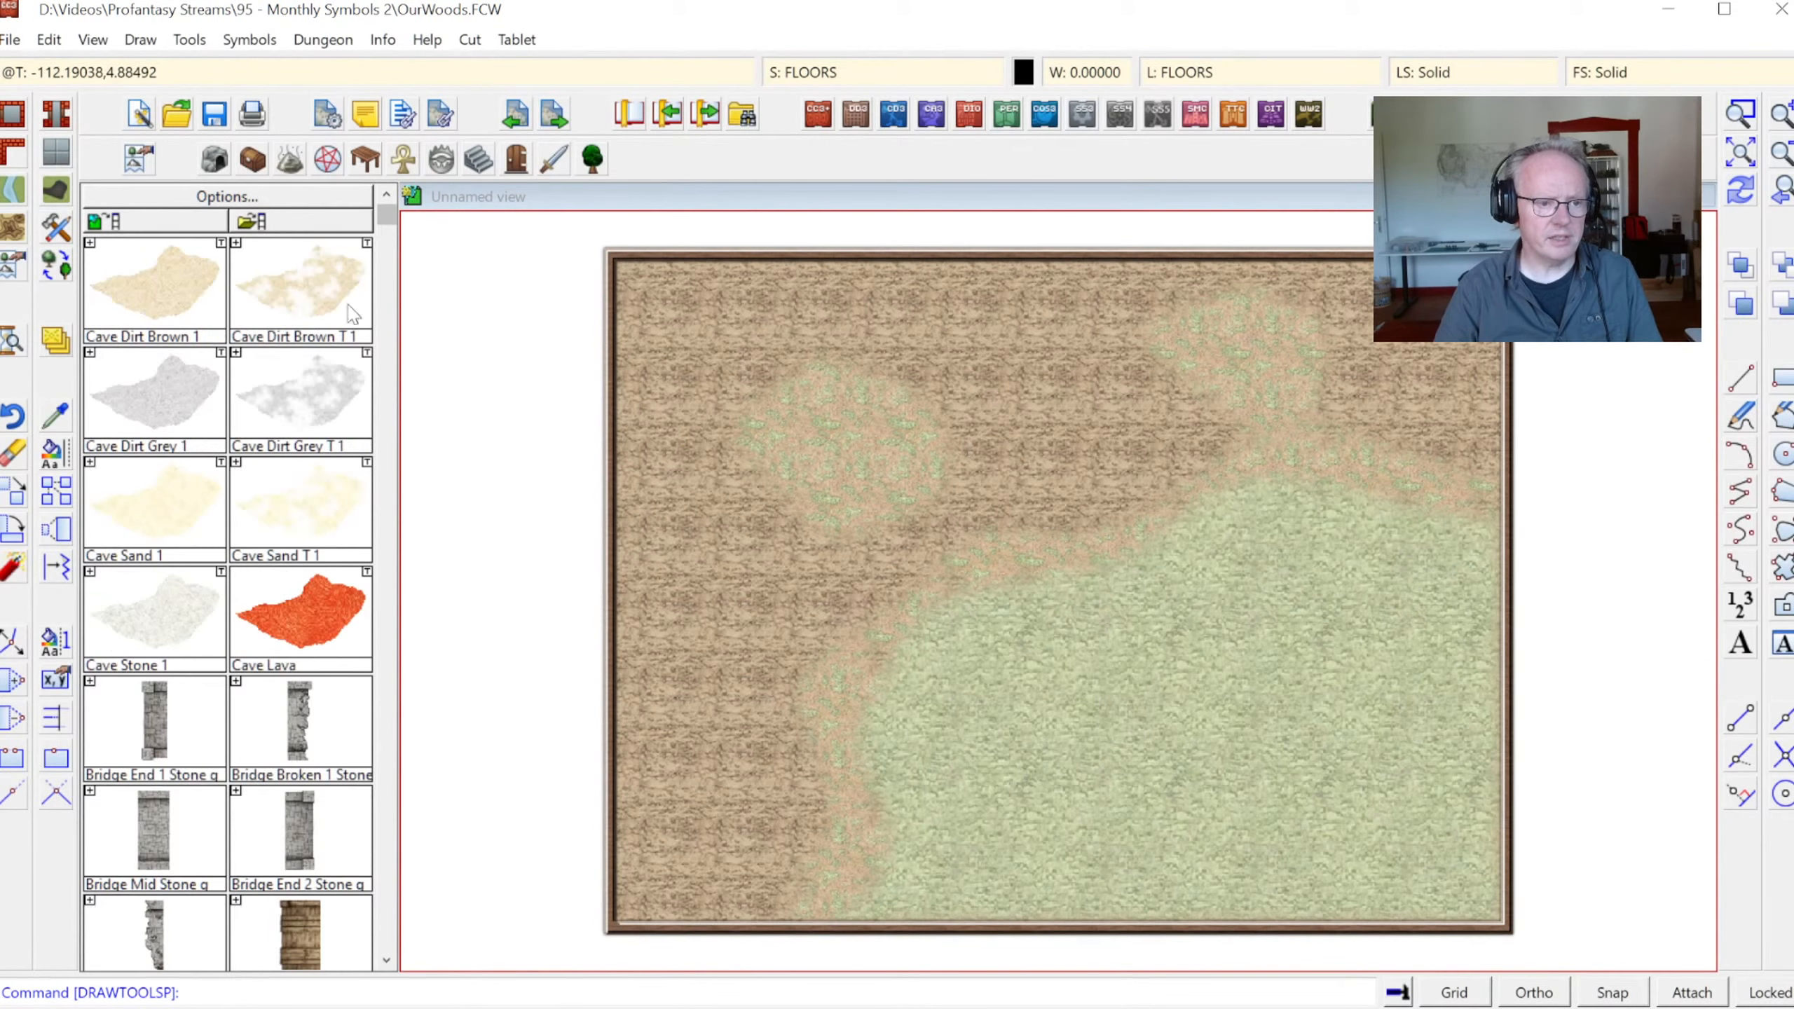
pyautogui.click(592, 159)
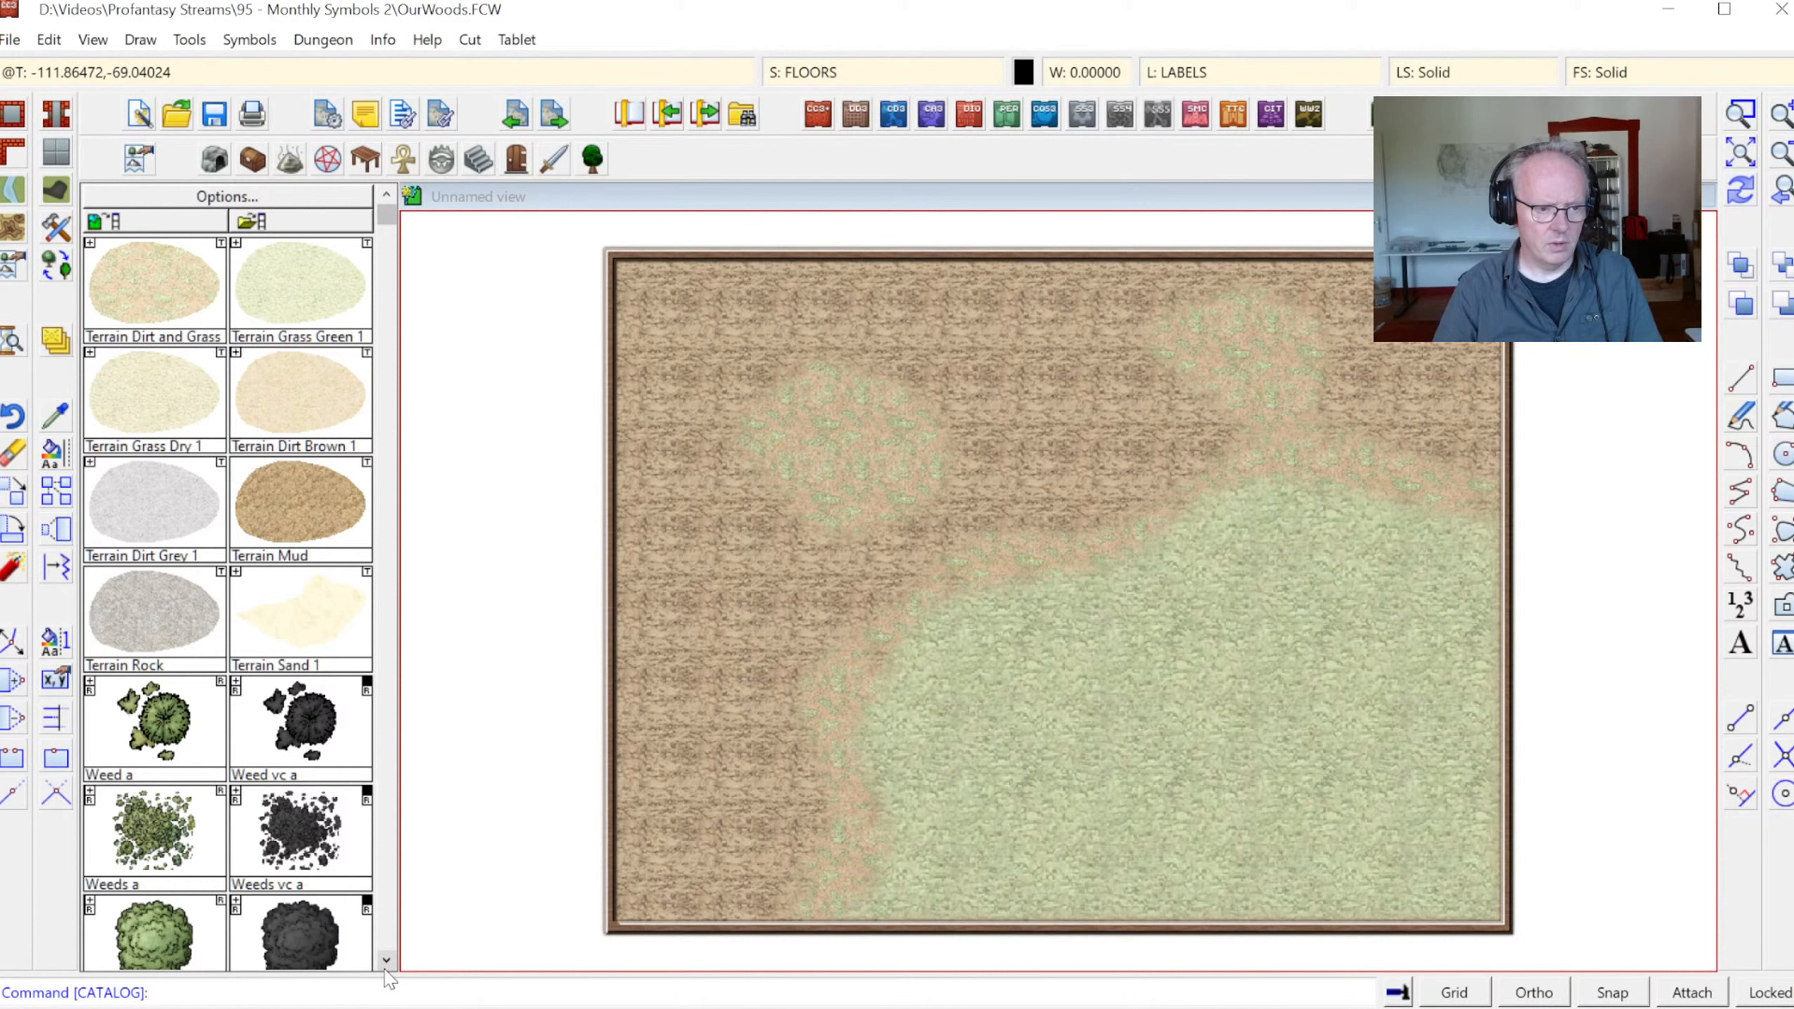
pyautogui.scroll(-4, 313, 682)
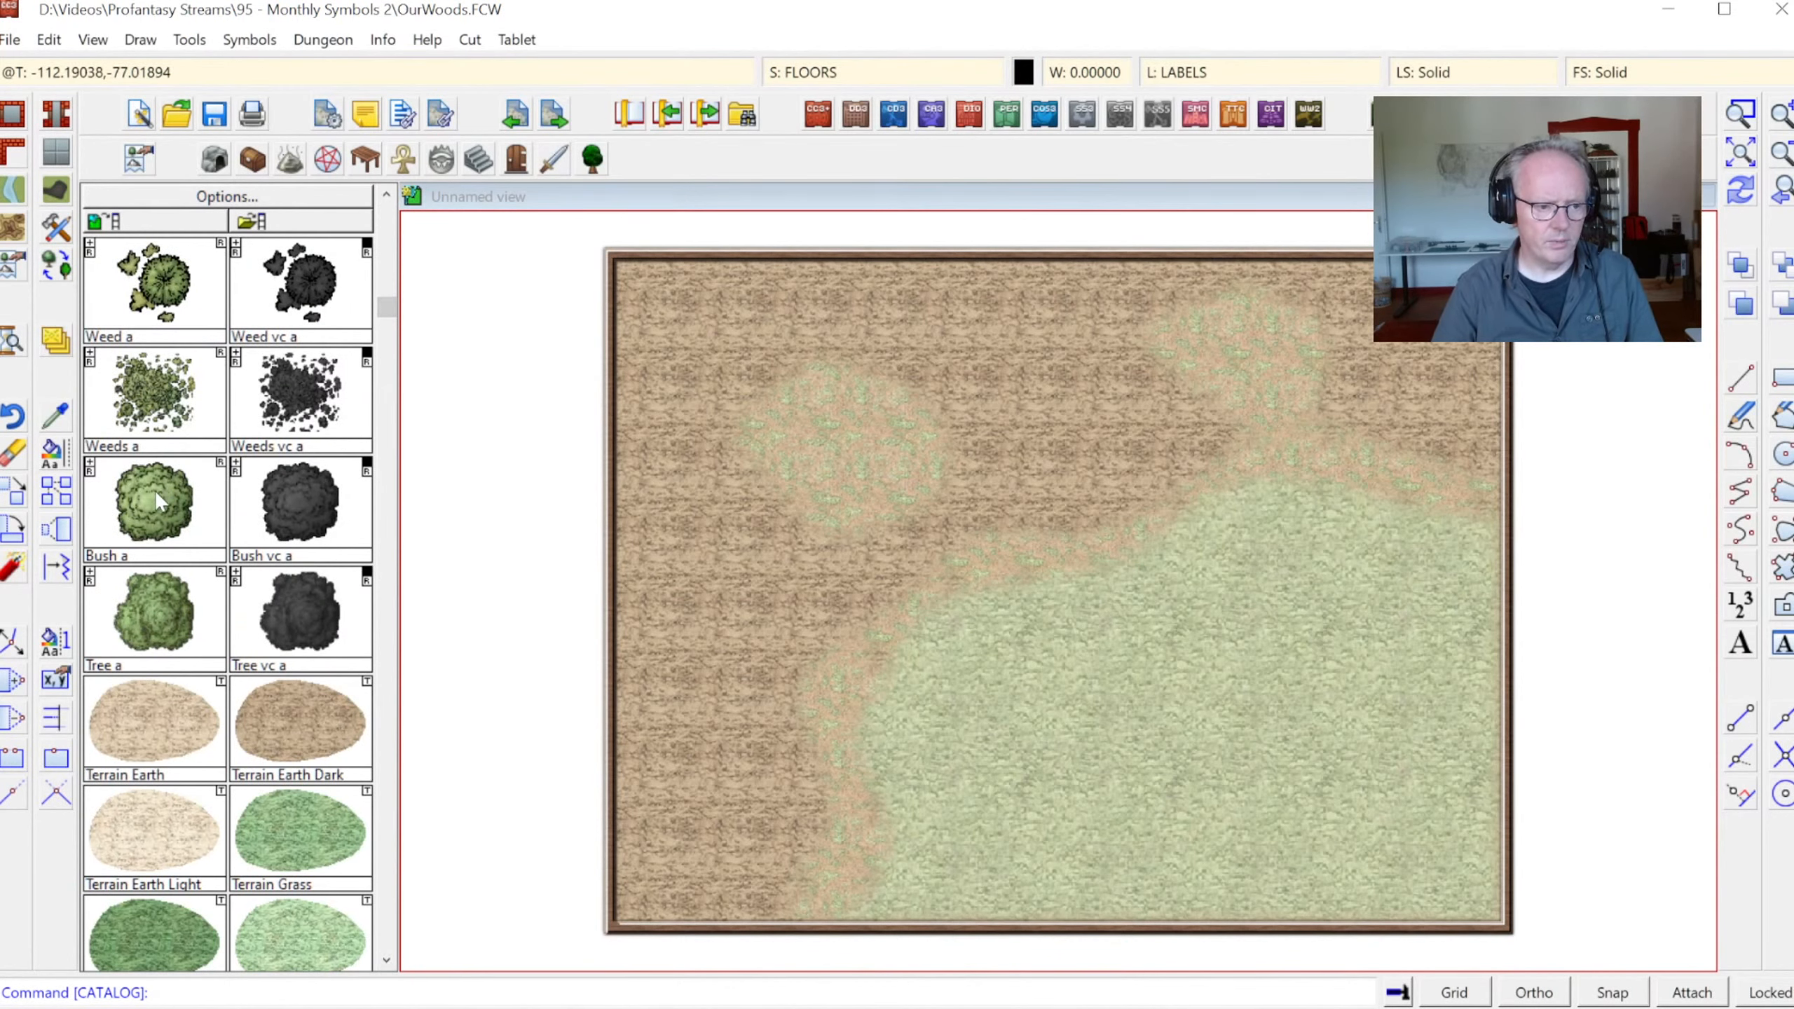
# Make SYMBOLS TREES the active drawing sheet
pyautogui.click(821, 71)
pyautogui.scroll(-1, 900, 450)
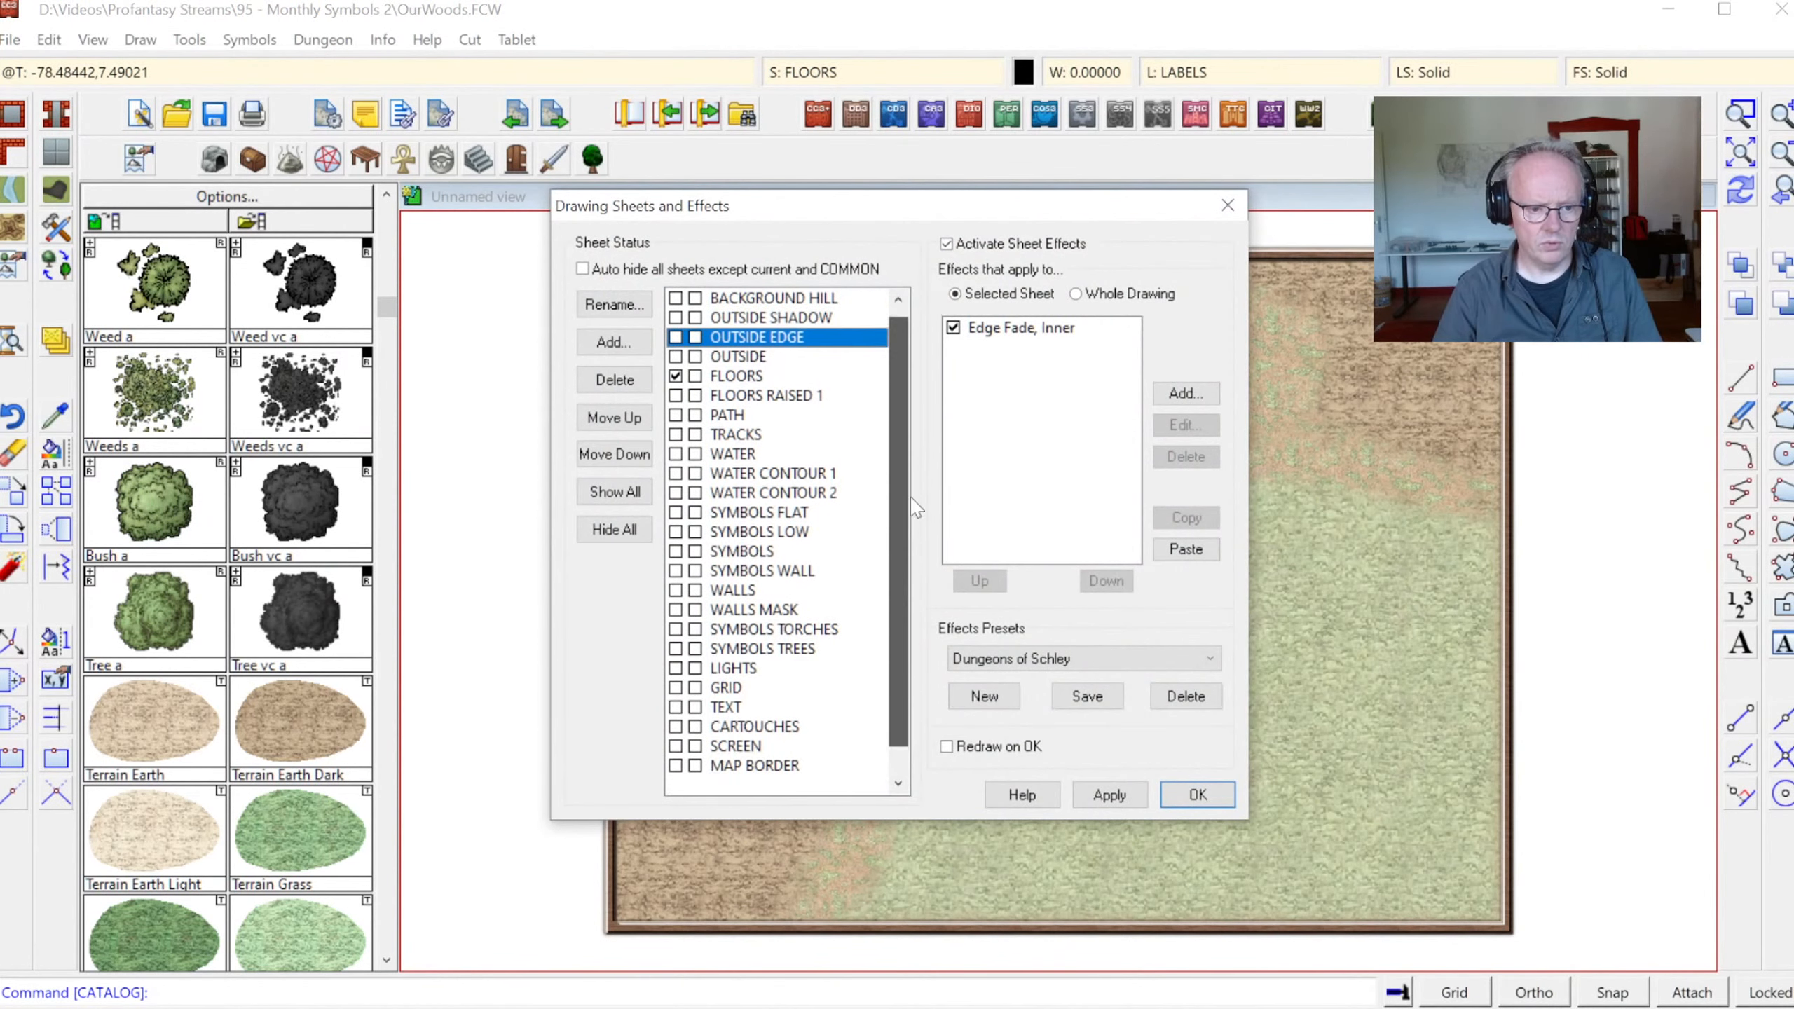
pyautogui.click(676, 648)
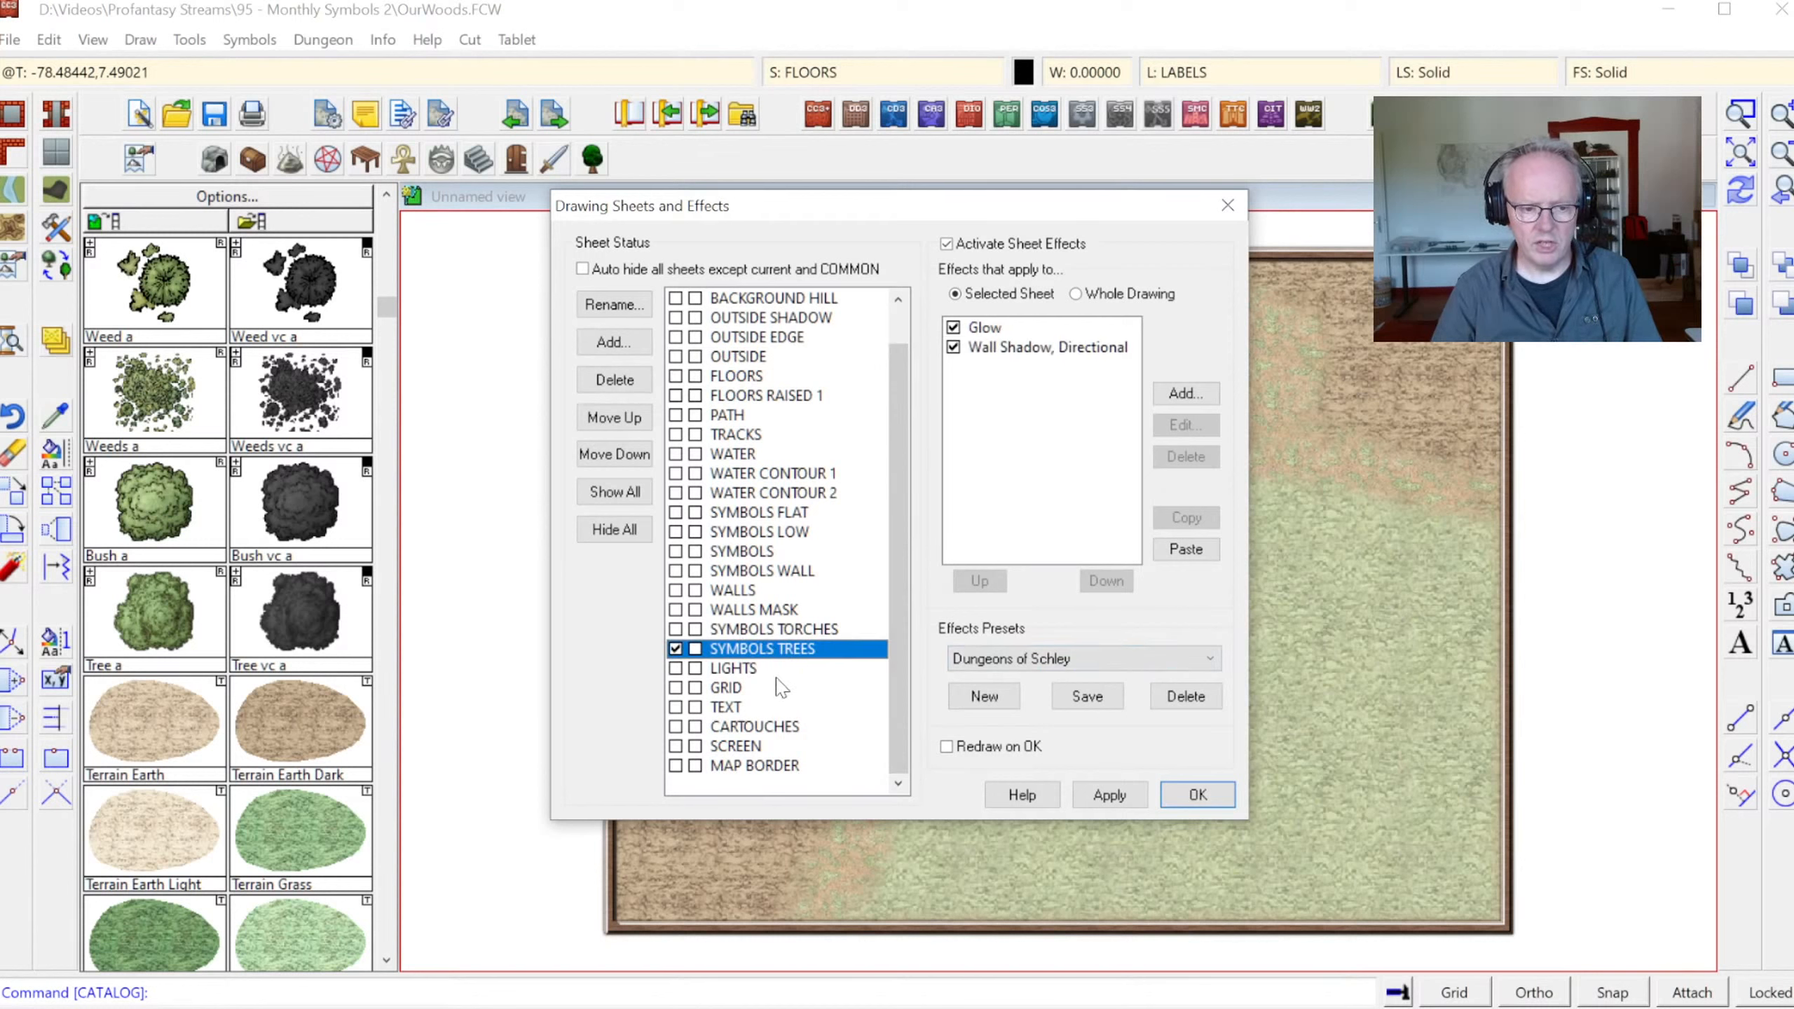
pyautogui.click(1199, 797)
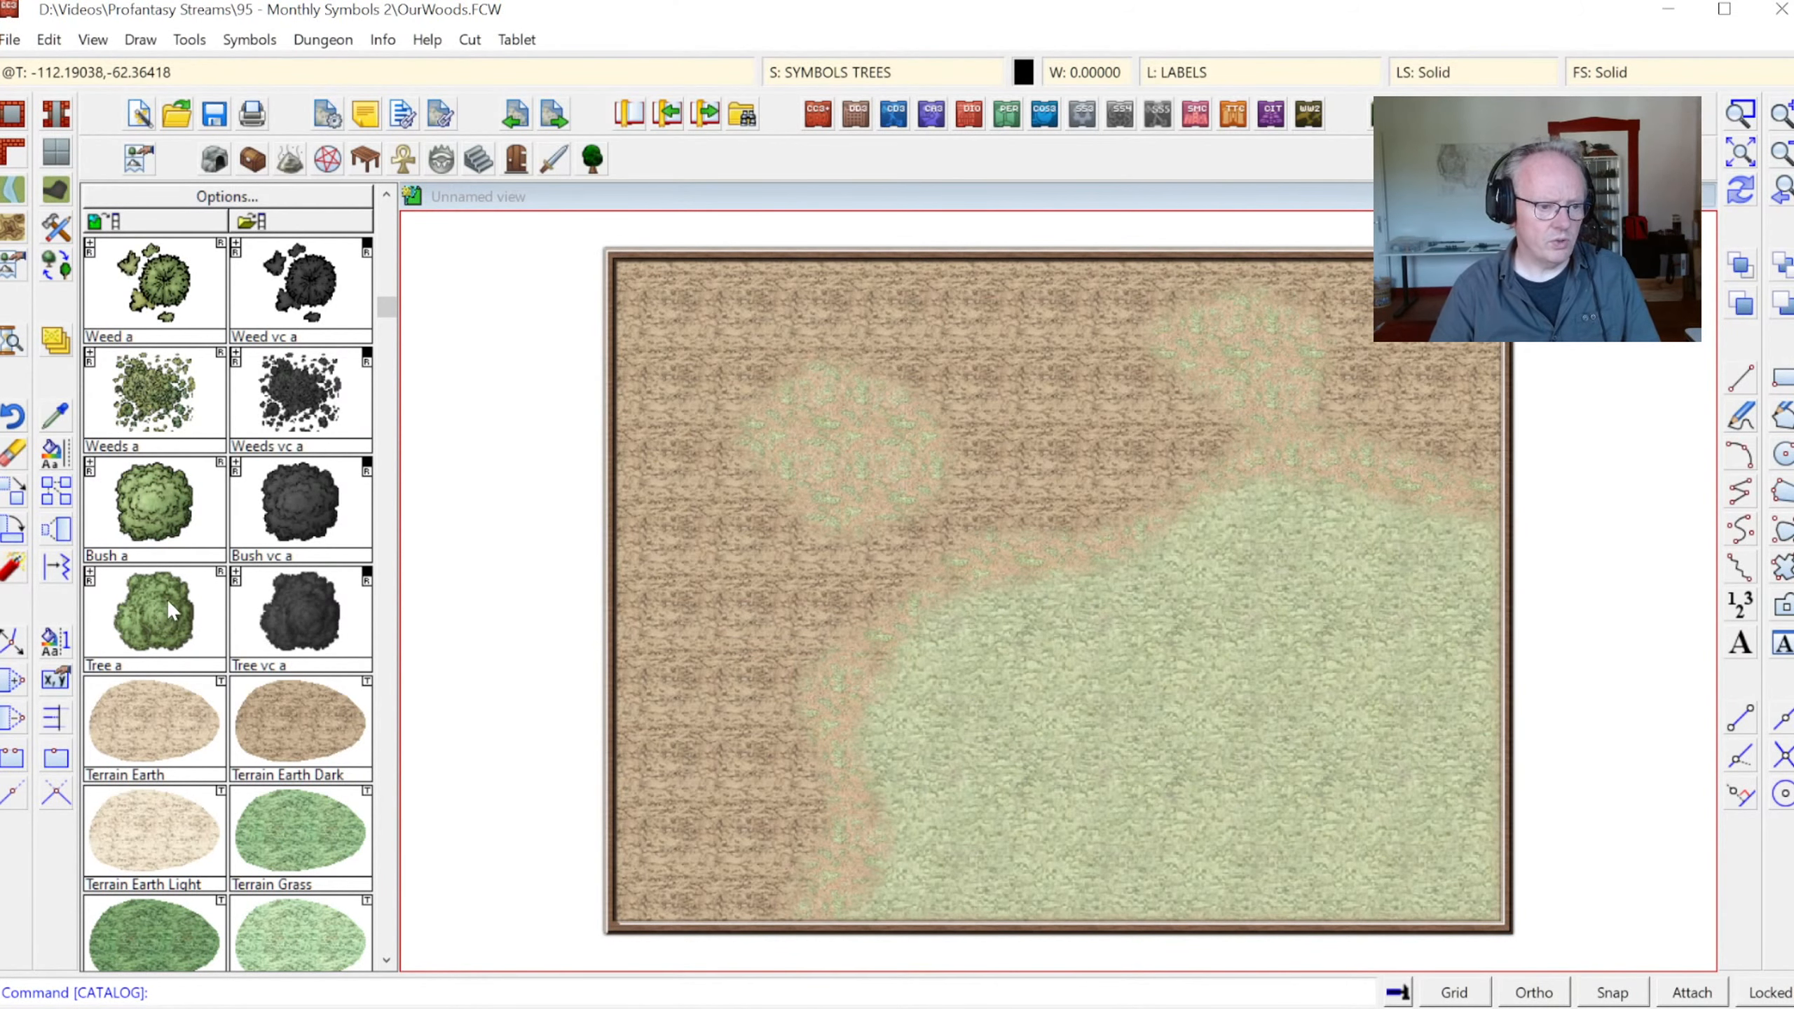
# Place five Tree a collection symbols along the grass border, from the map's south edge up and around to the north side
pyautogui.click(146, 605)
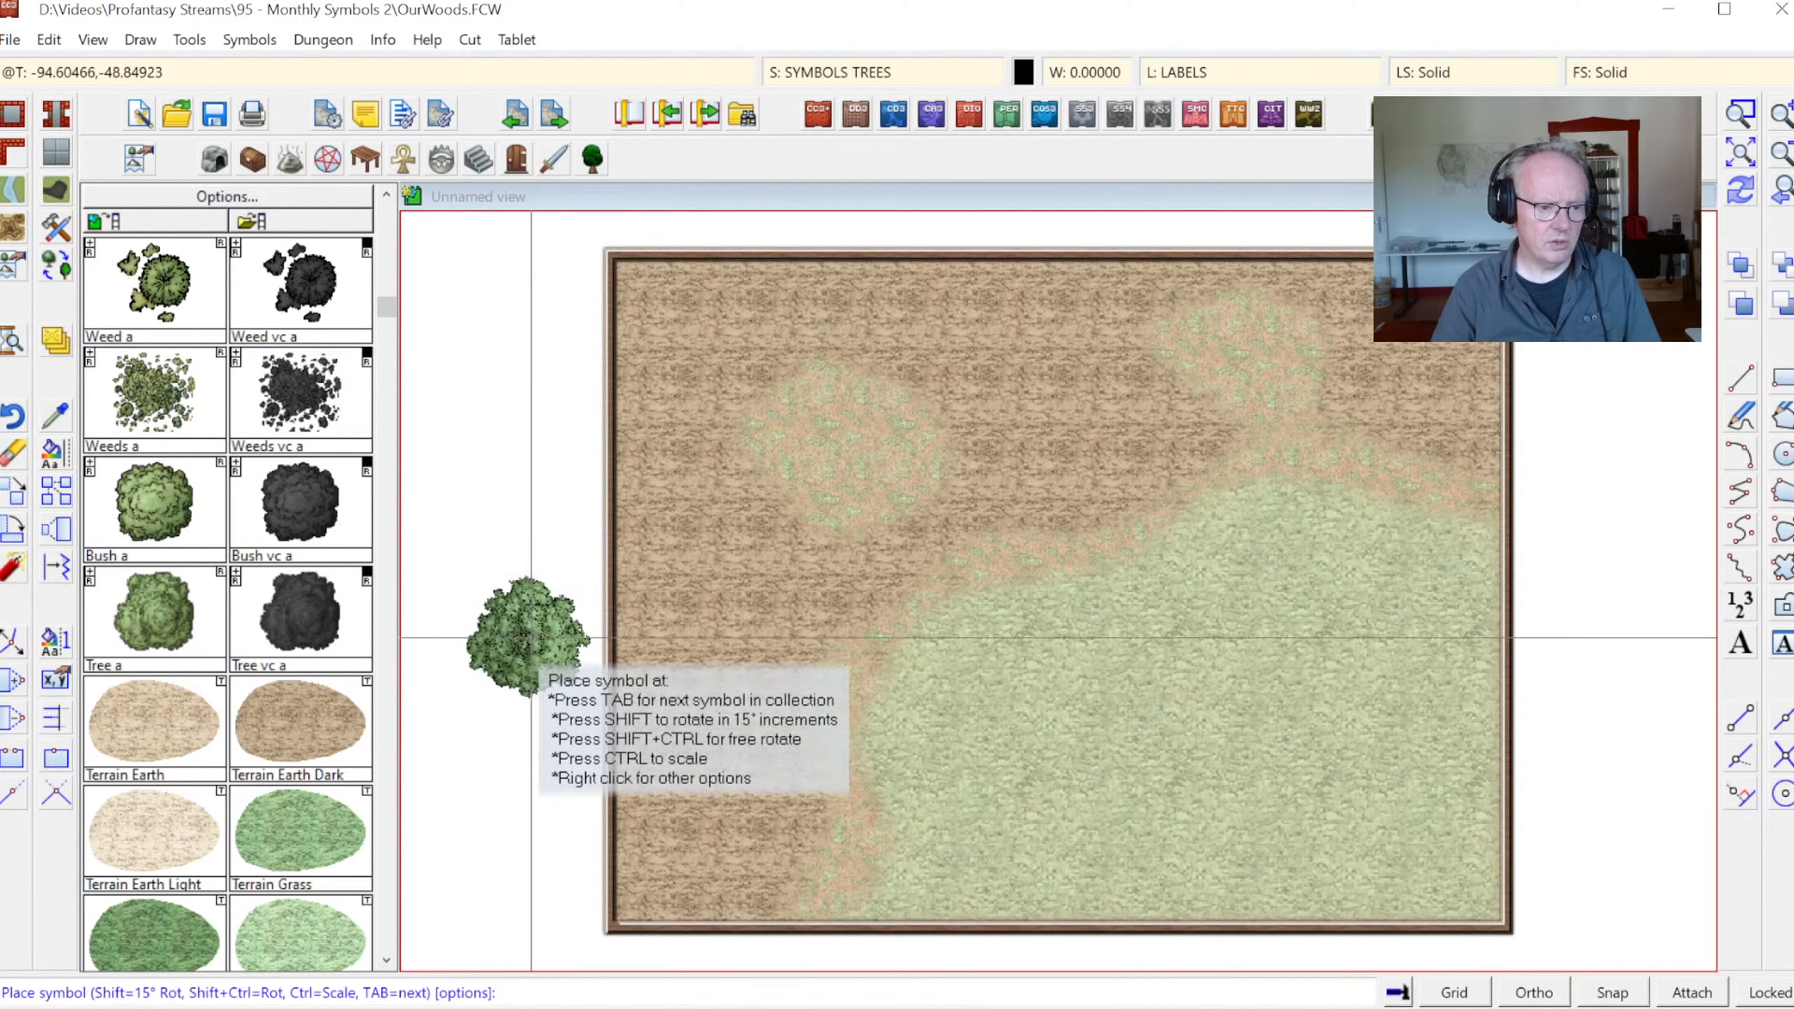
pyautogui.click(774, 876)
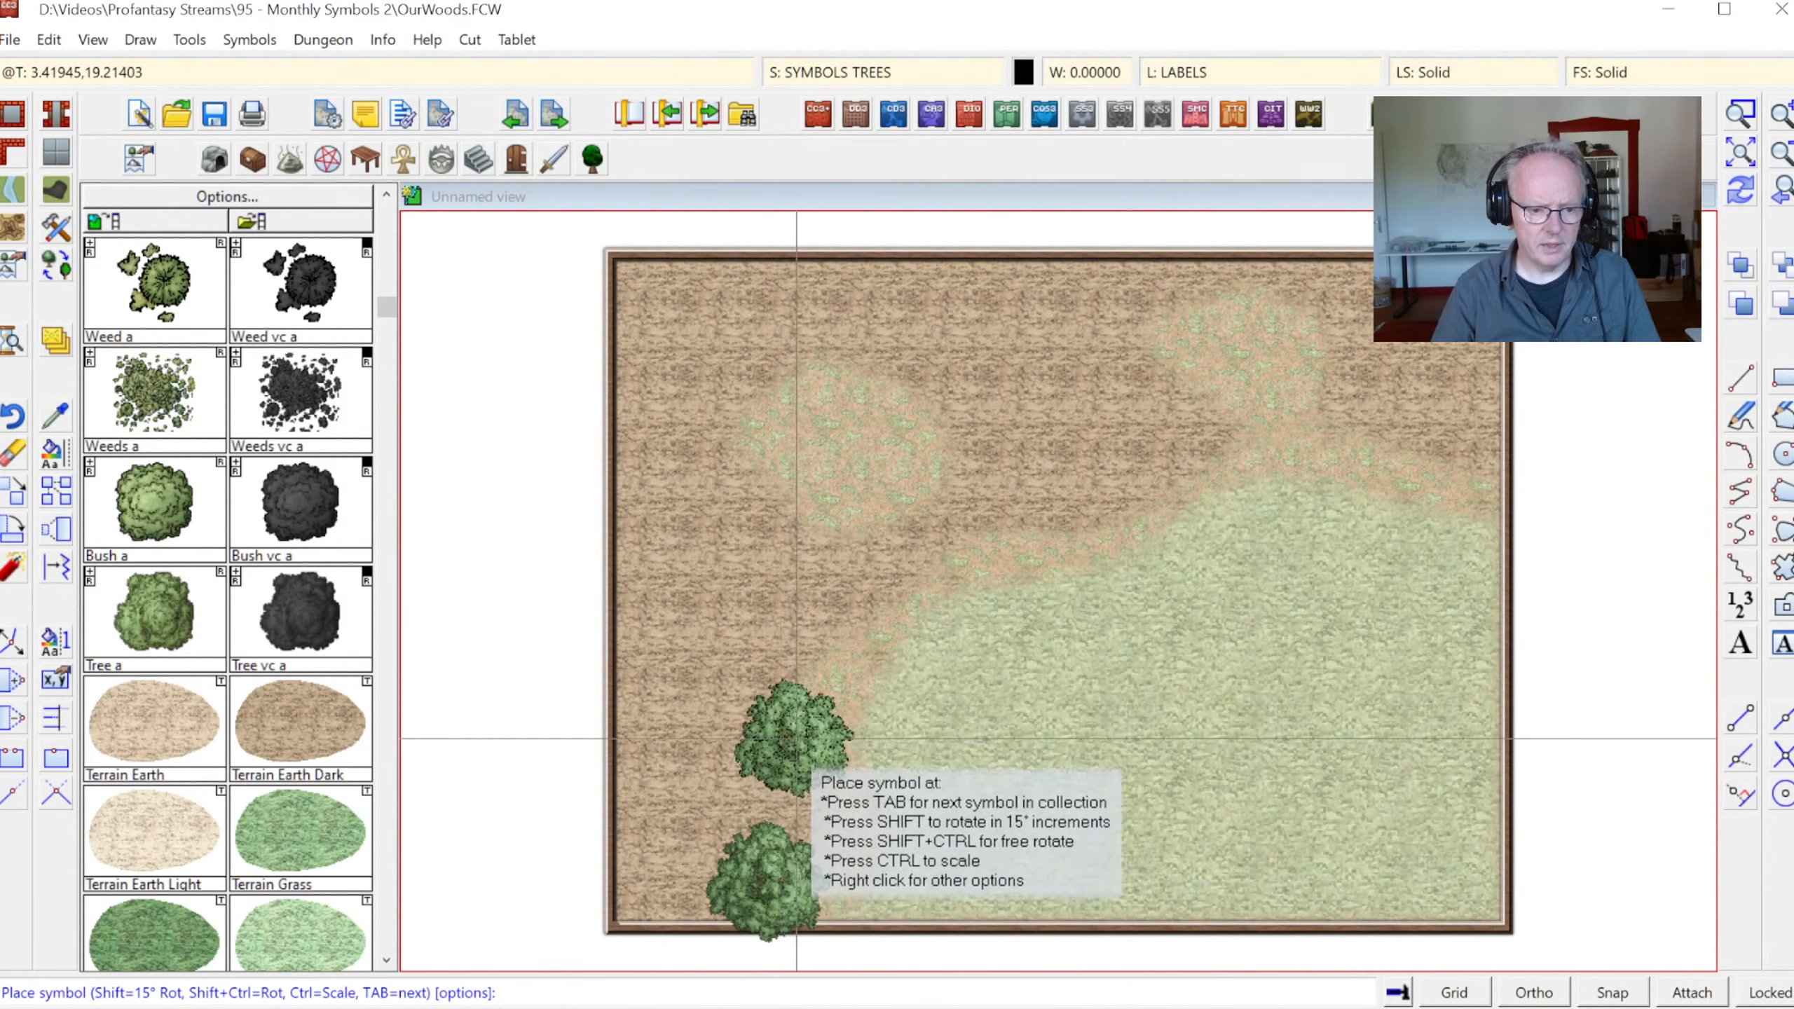
pyautogui.click(795, 739)
pyautogui.click(840, 586)
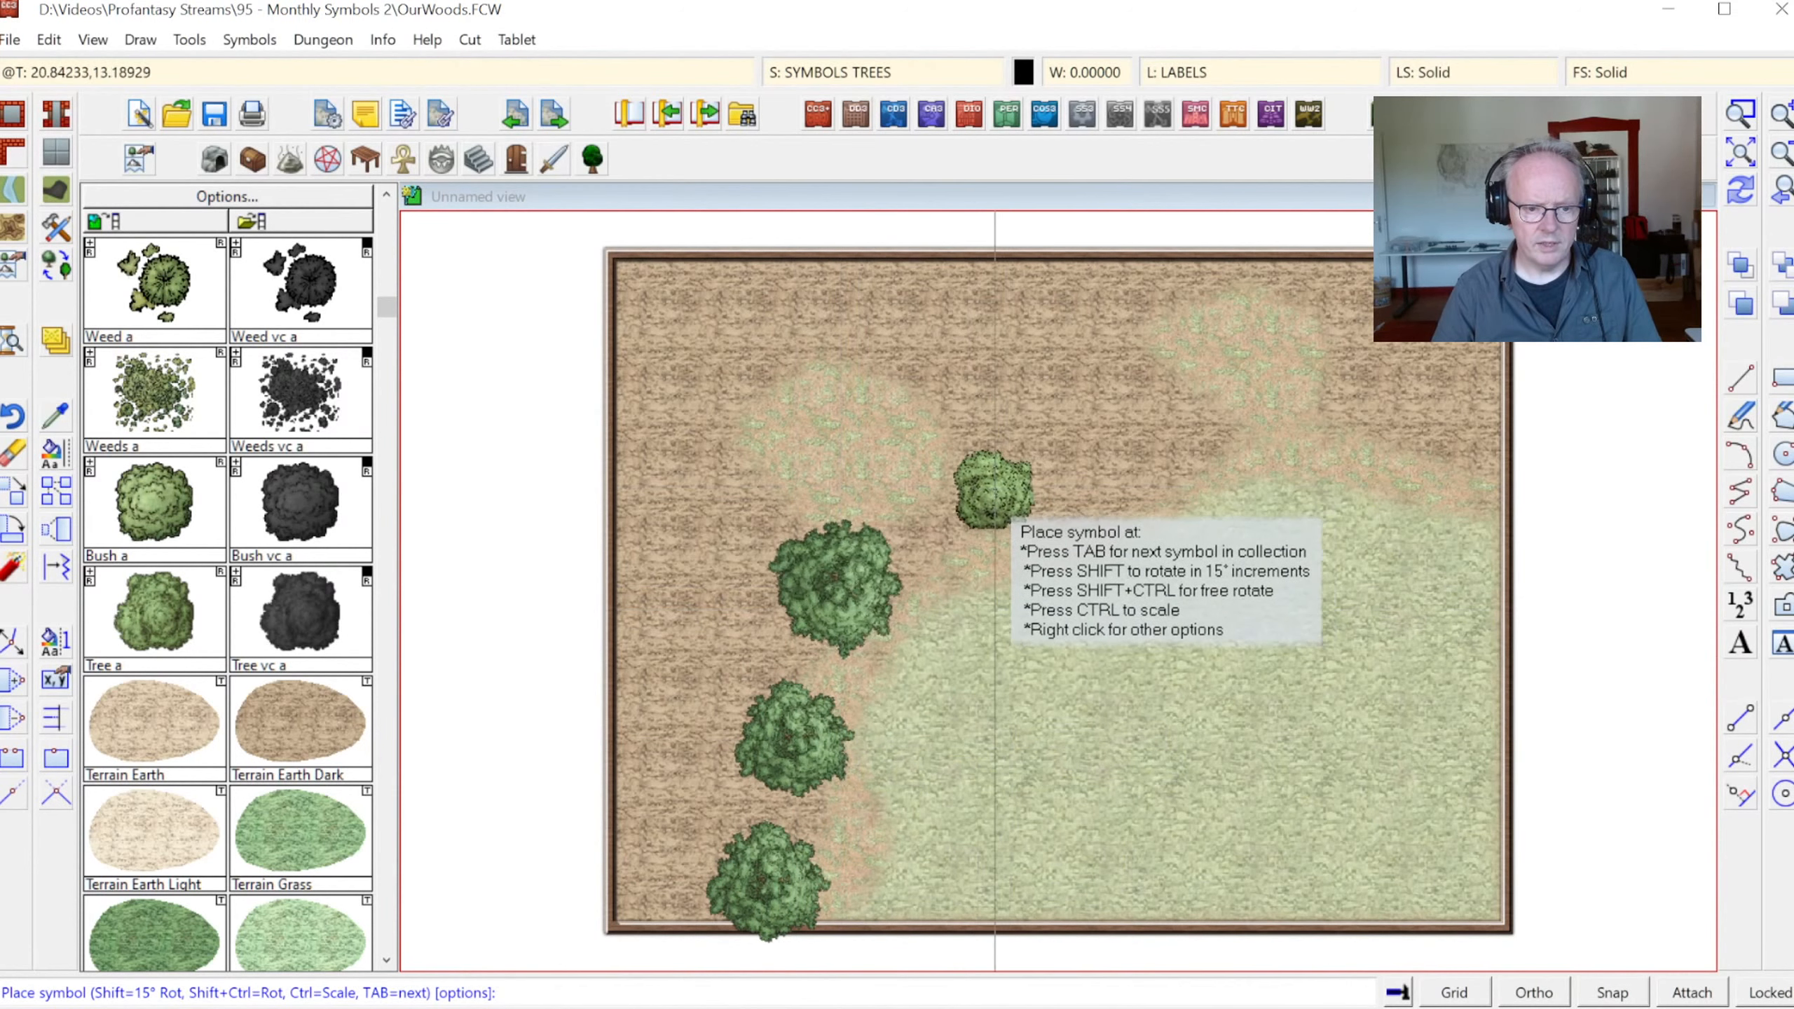
pyautogui.click(964, 519)
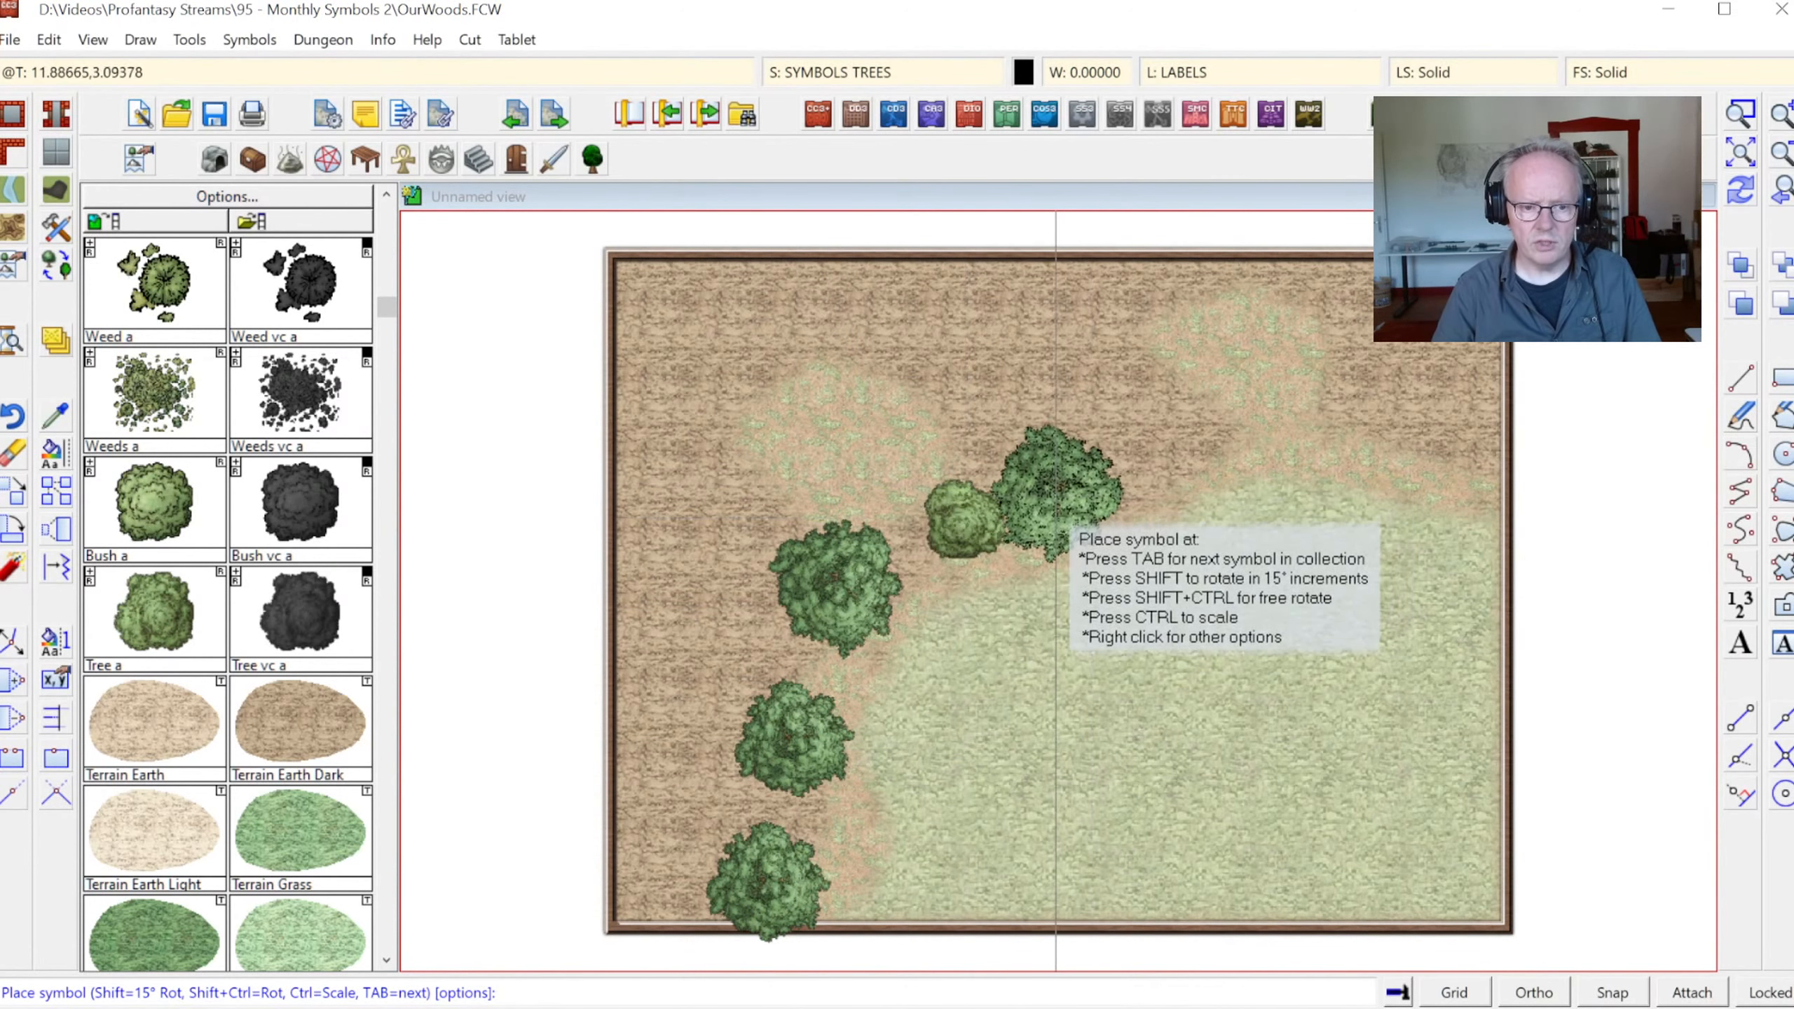
pyautogui.click(1046, 494)
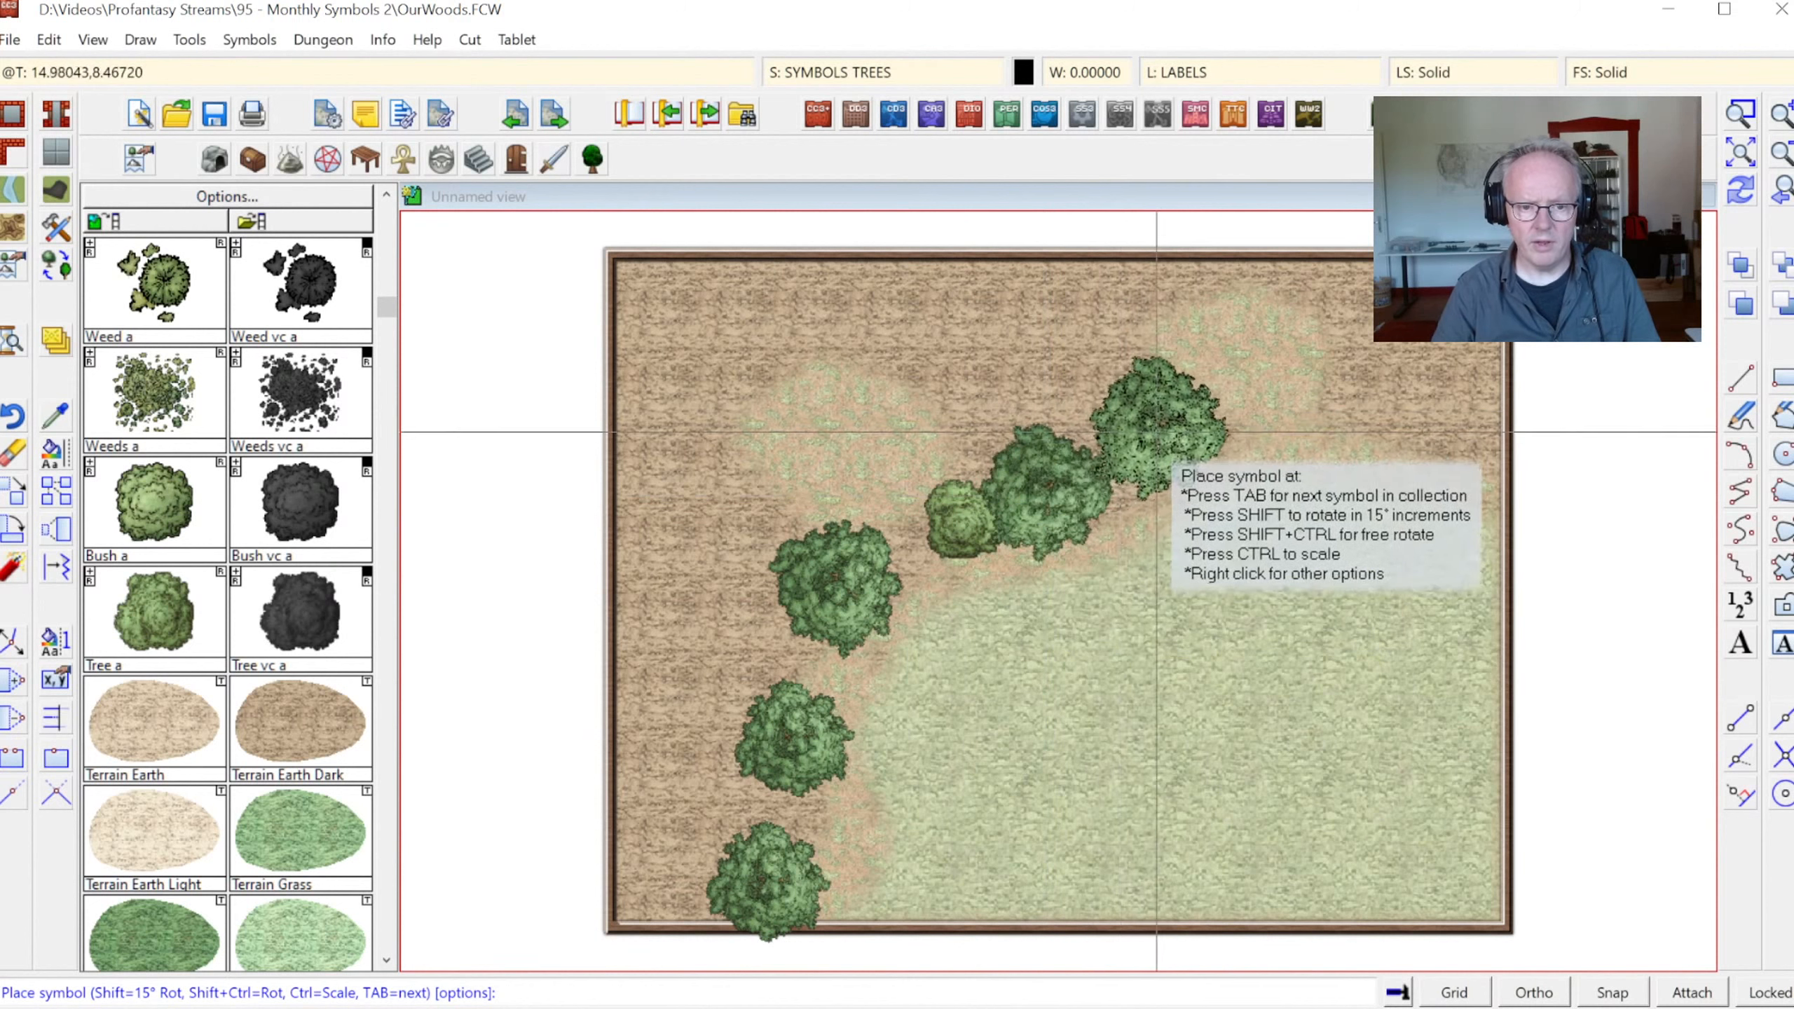
# Surround the northeast dirt-and-grass patch with trees on both sides, from the map's north edge down toward the grass
pyautogui.click(1105, 332)
pyautogui.click(1169, 428)
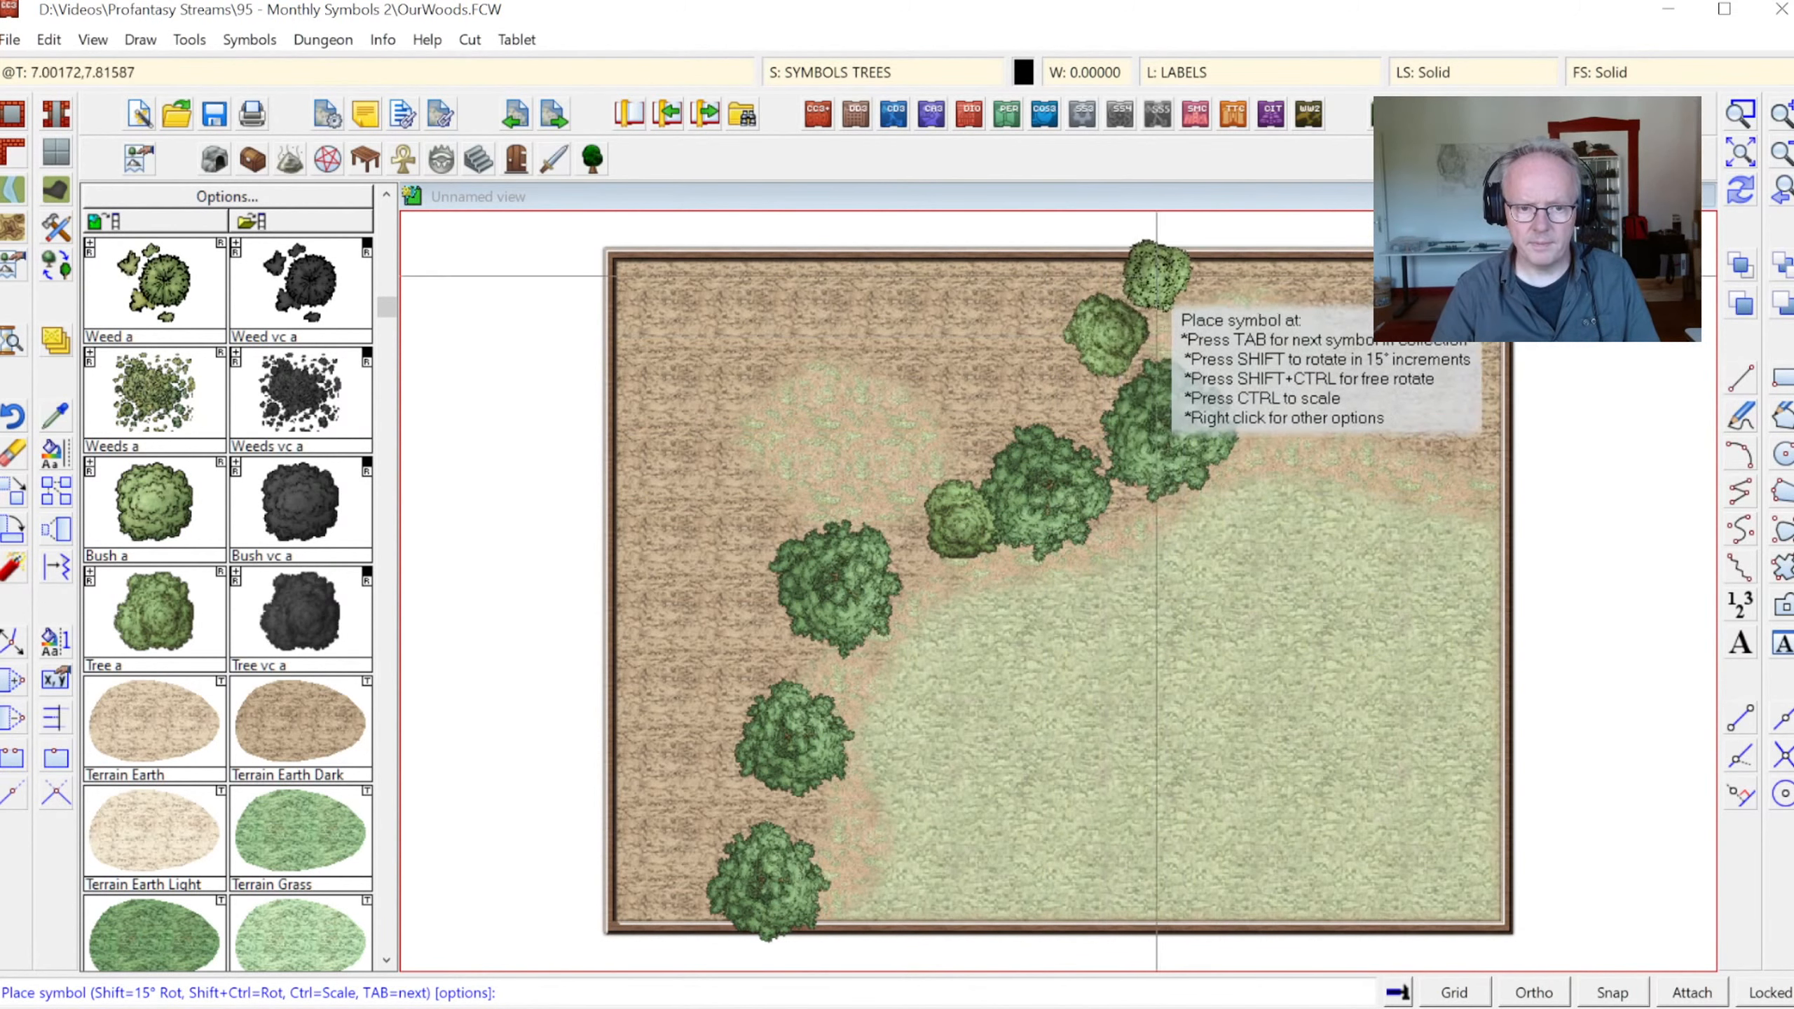
pyautogui.click(1158, 275)
pyautogui.click(1316, 278)
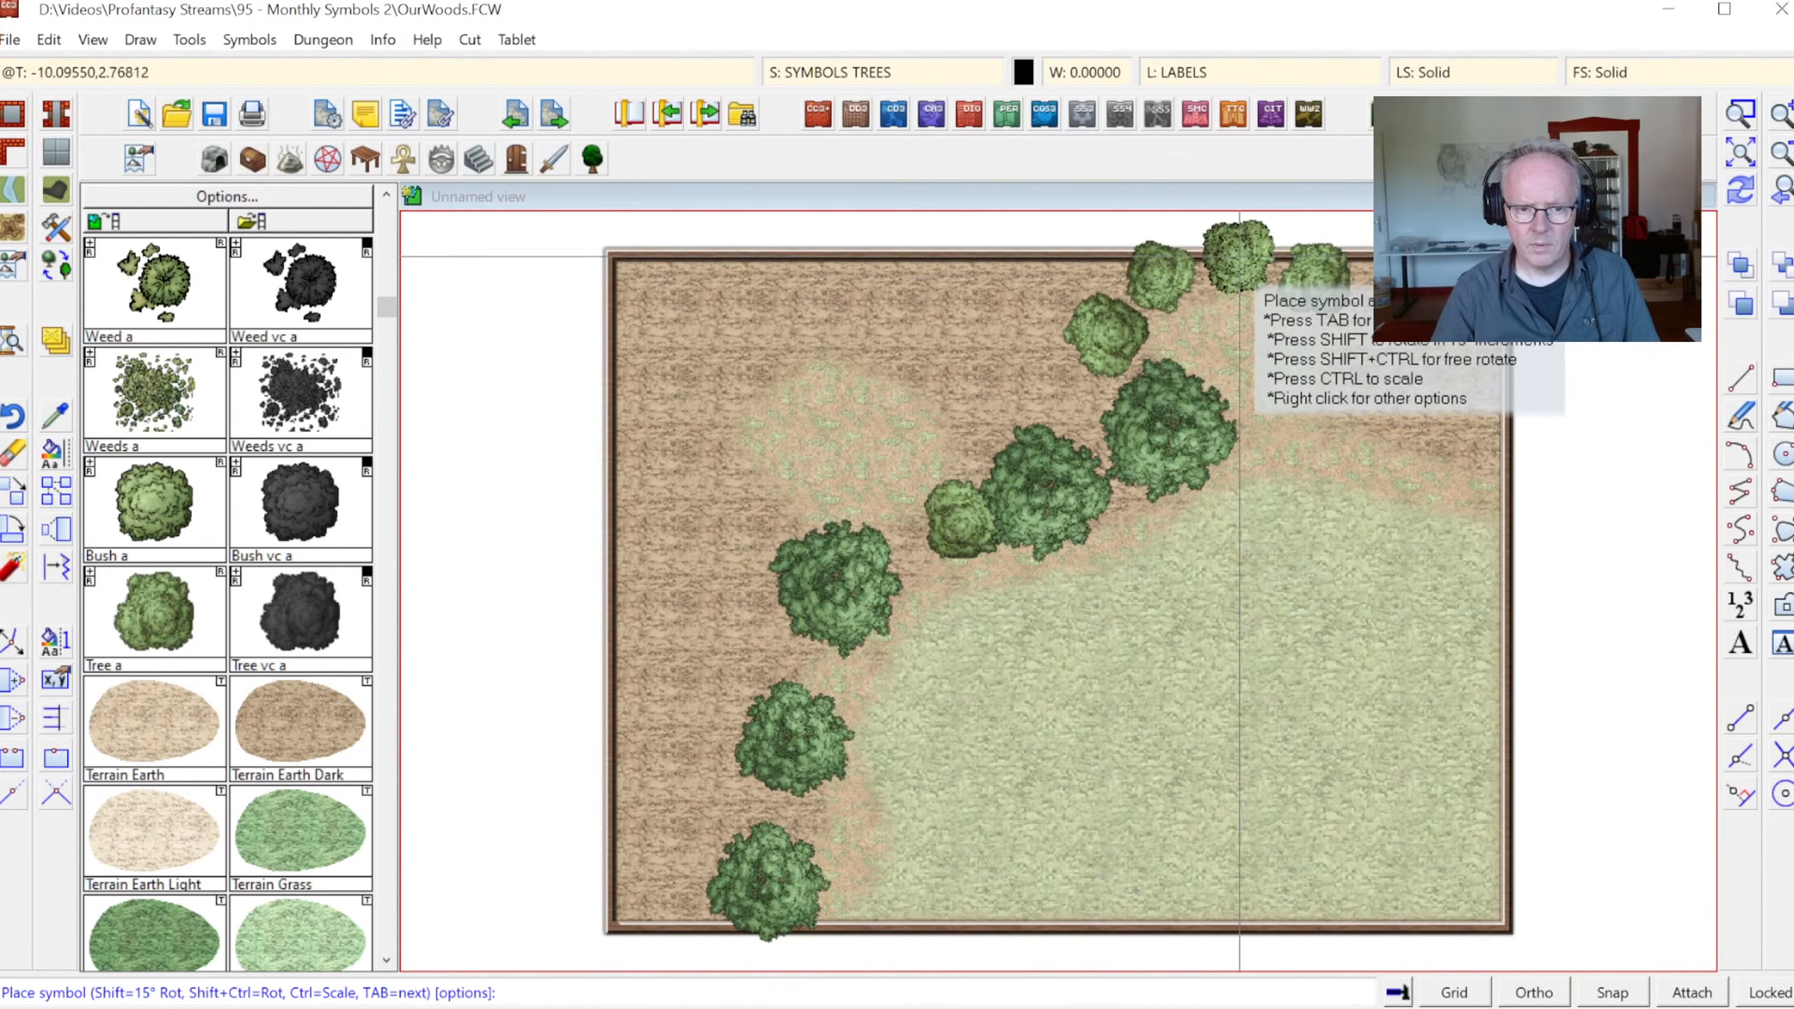
pyautogui.click(1354, 405)
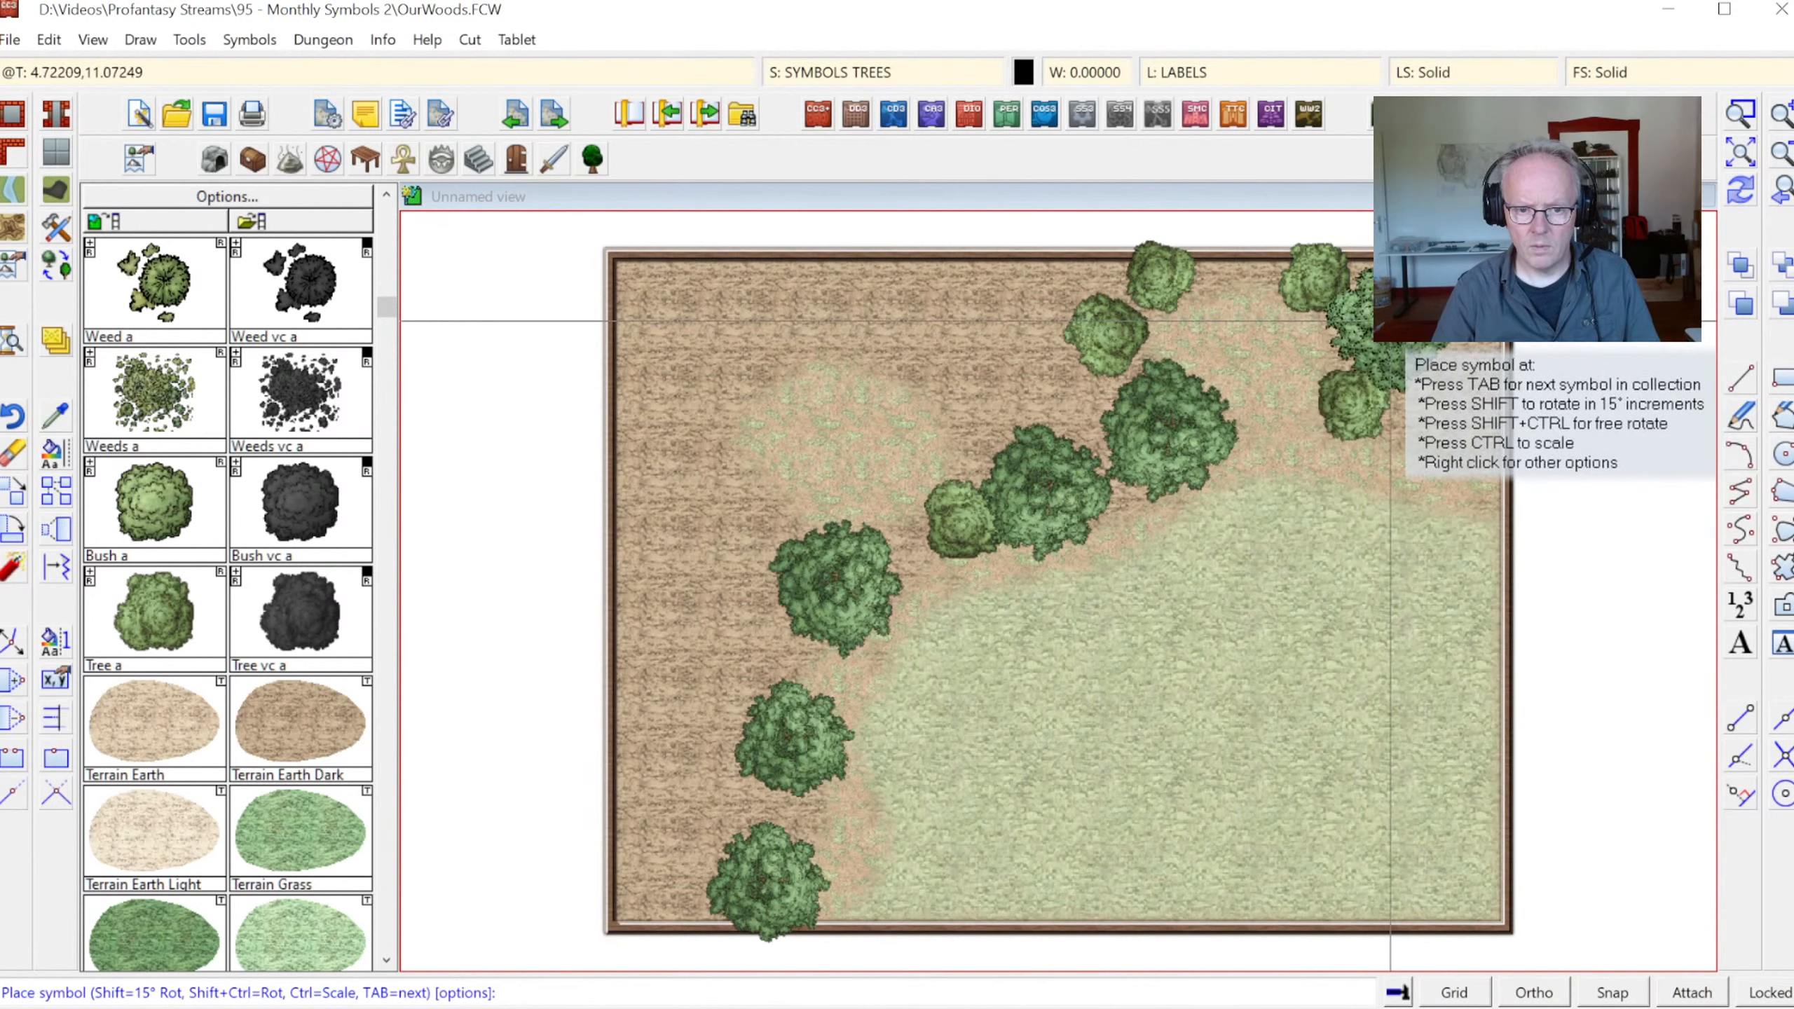
pyautogui.click(1391, 321)
pyautogui.click(1454, 397)
# Continue the trees westward along the map's north edge to the northwest corner
pyautogui.click(1043, 285)
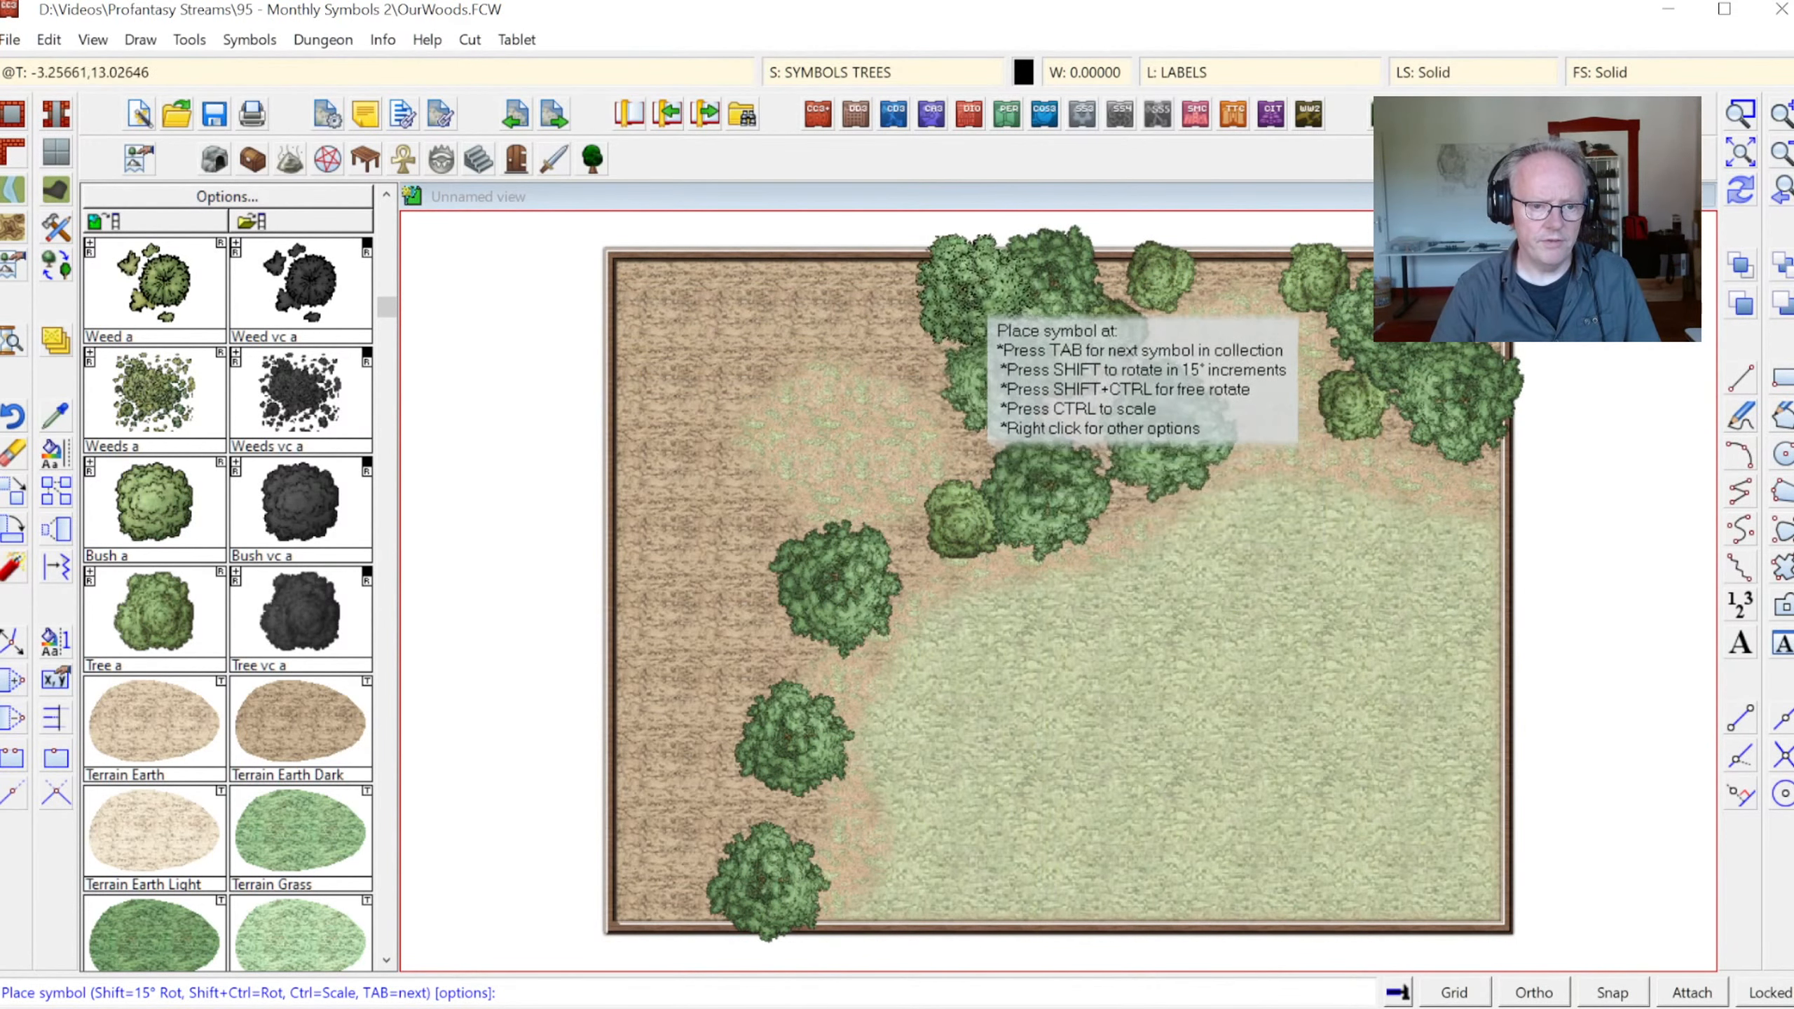
pyautogui.click(967, 277)
pyautogui.click(832, 286)
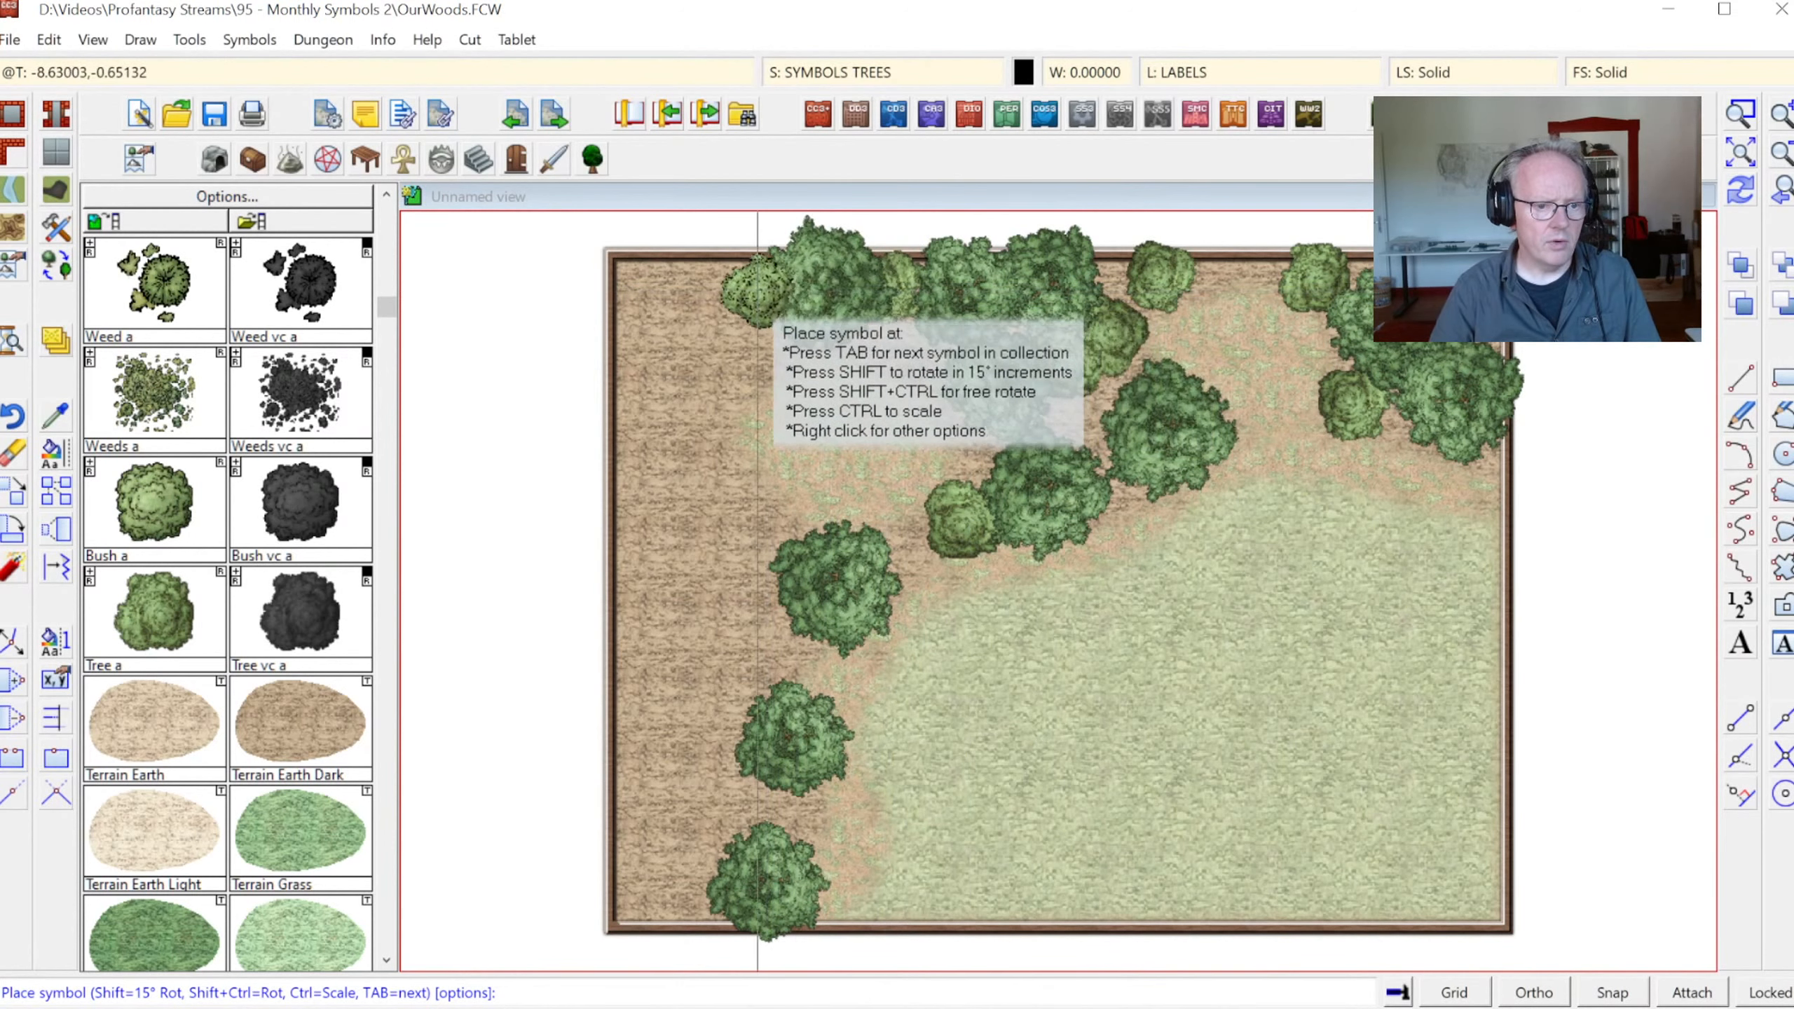
pyautogui.click(653, 297)
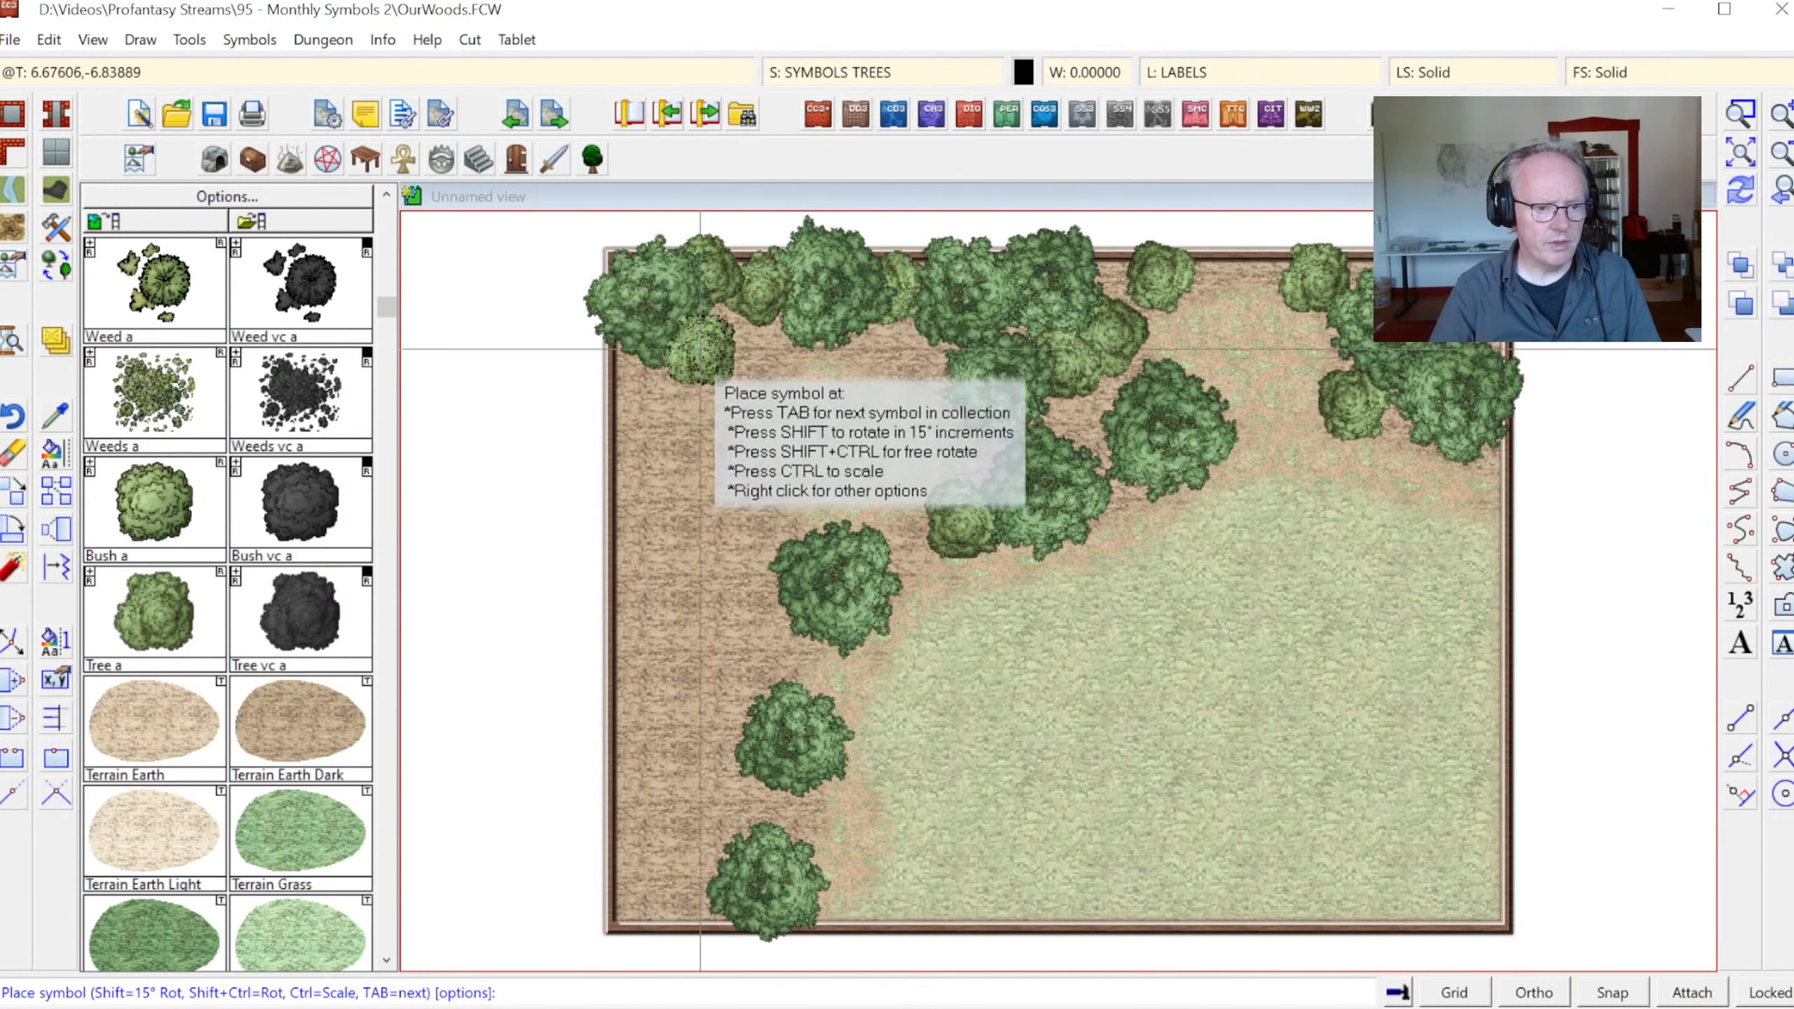
# Place trees down the map's west edge, enclosing the west side of the northwest clearing
pyautogui.click(703, 345)
pyautogui.click(629, 378)
pyautogui.click(650, 434)
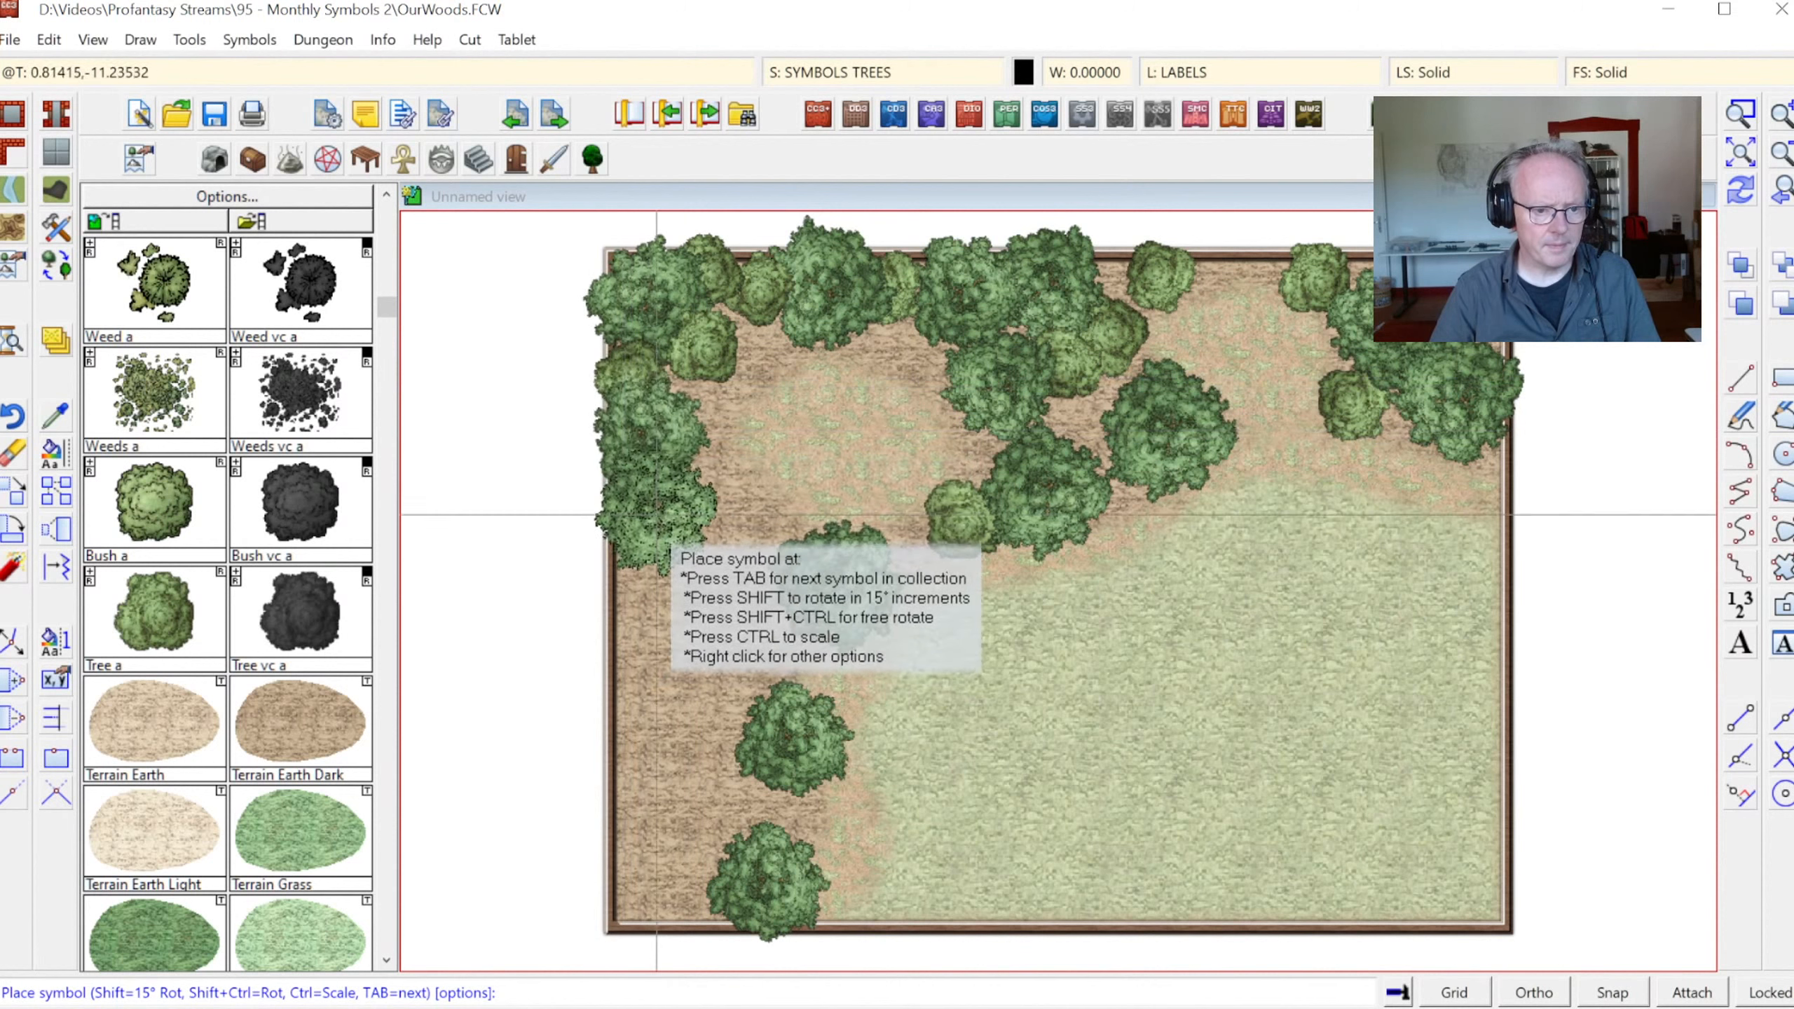
pyautogui.click(684, 513)
pyautogui.click(617, 555)
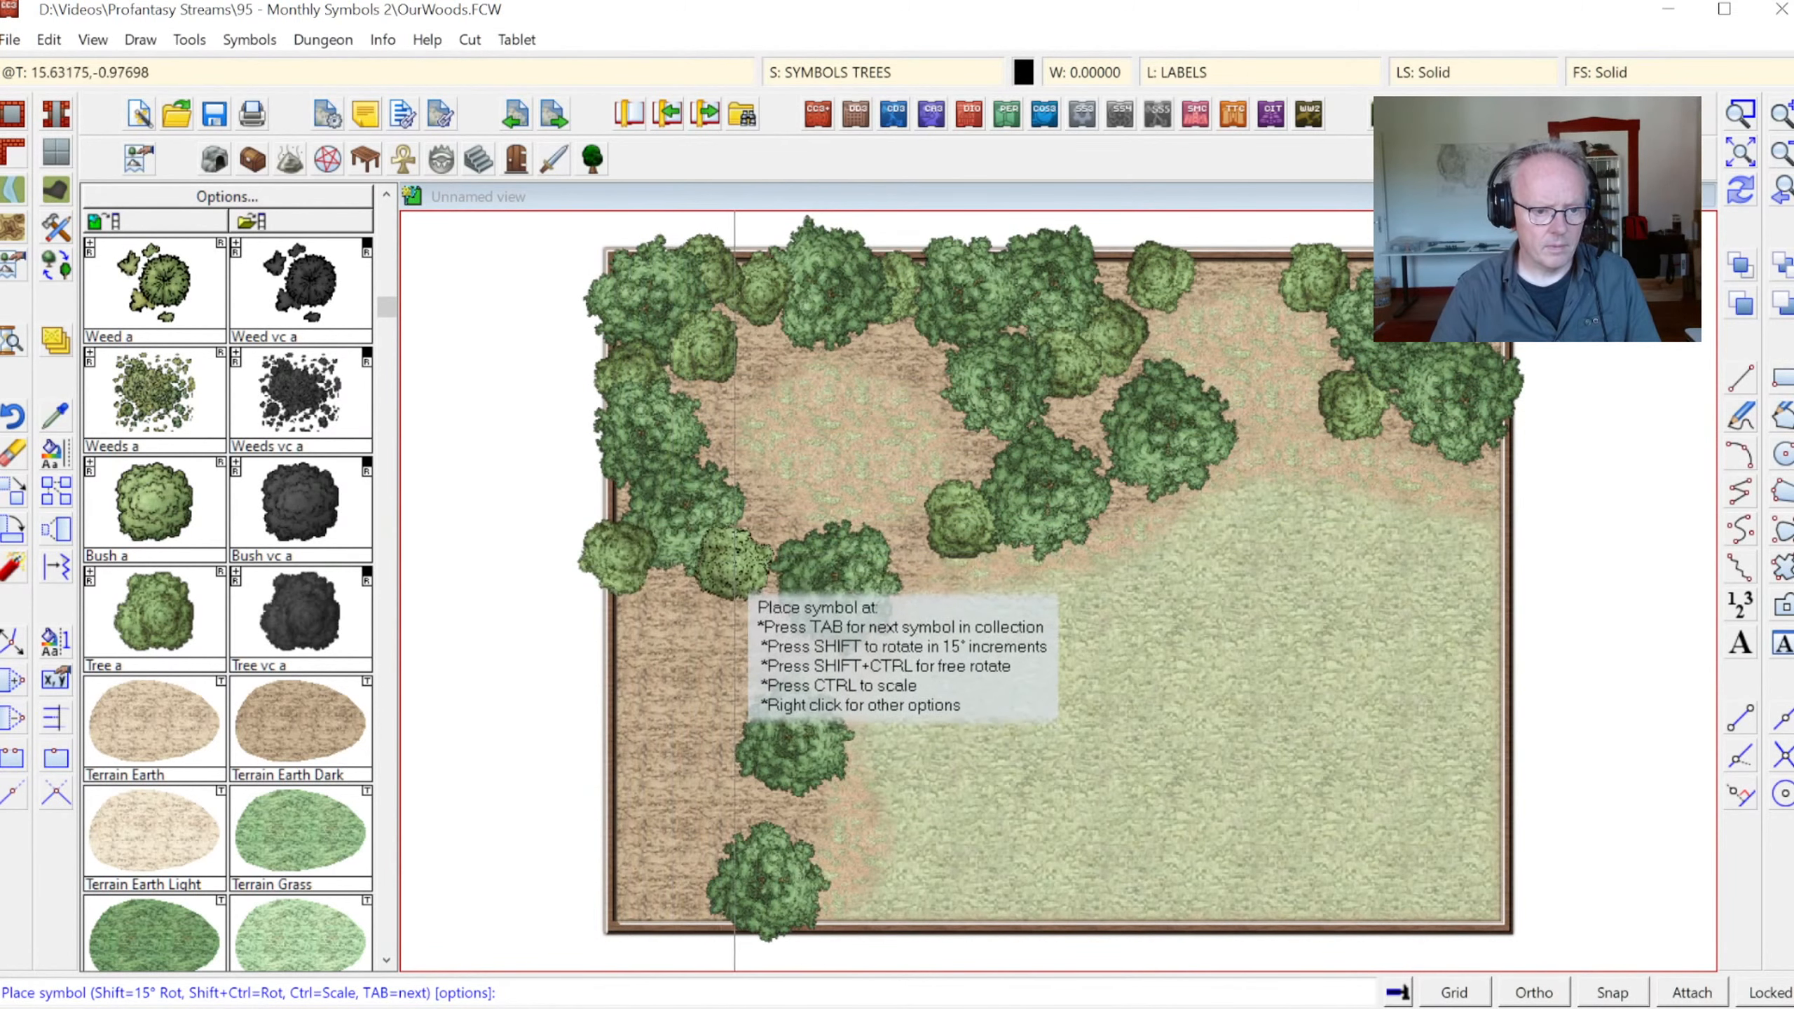
pyautogui.click(739, 561)
# Fill the bare earth between the west edge and the grass with trees down to the southwest corner, and redraw
pyautogui.click(663, 612)
pyautogui.click(627, 682)
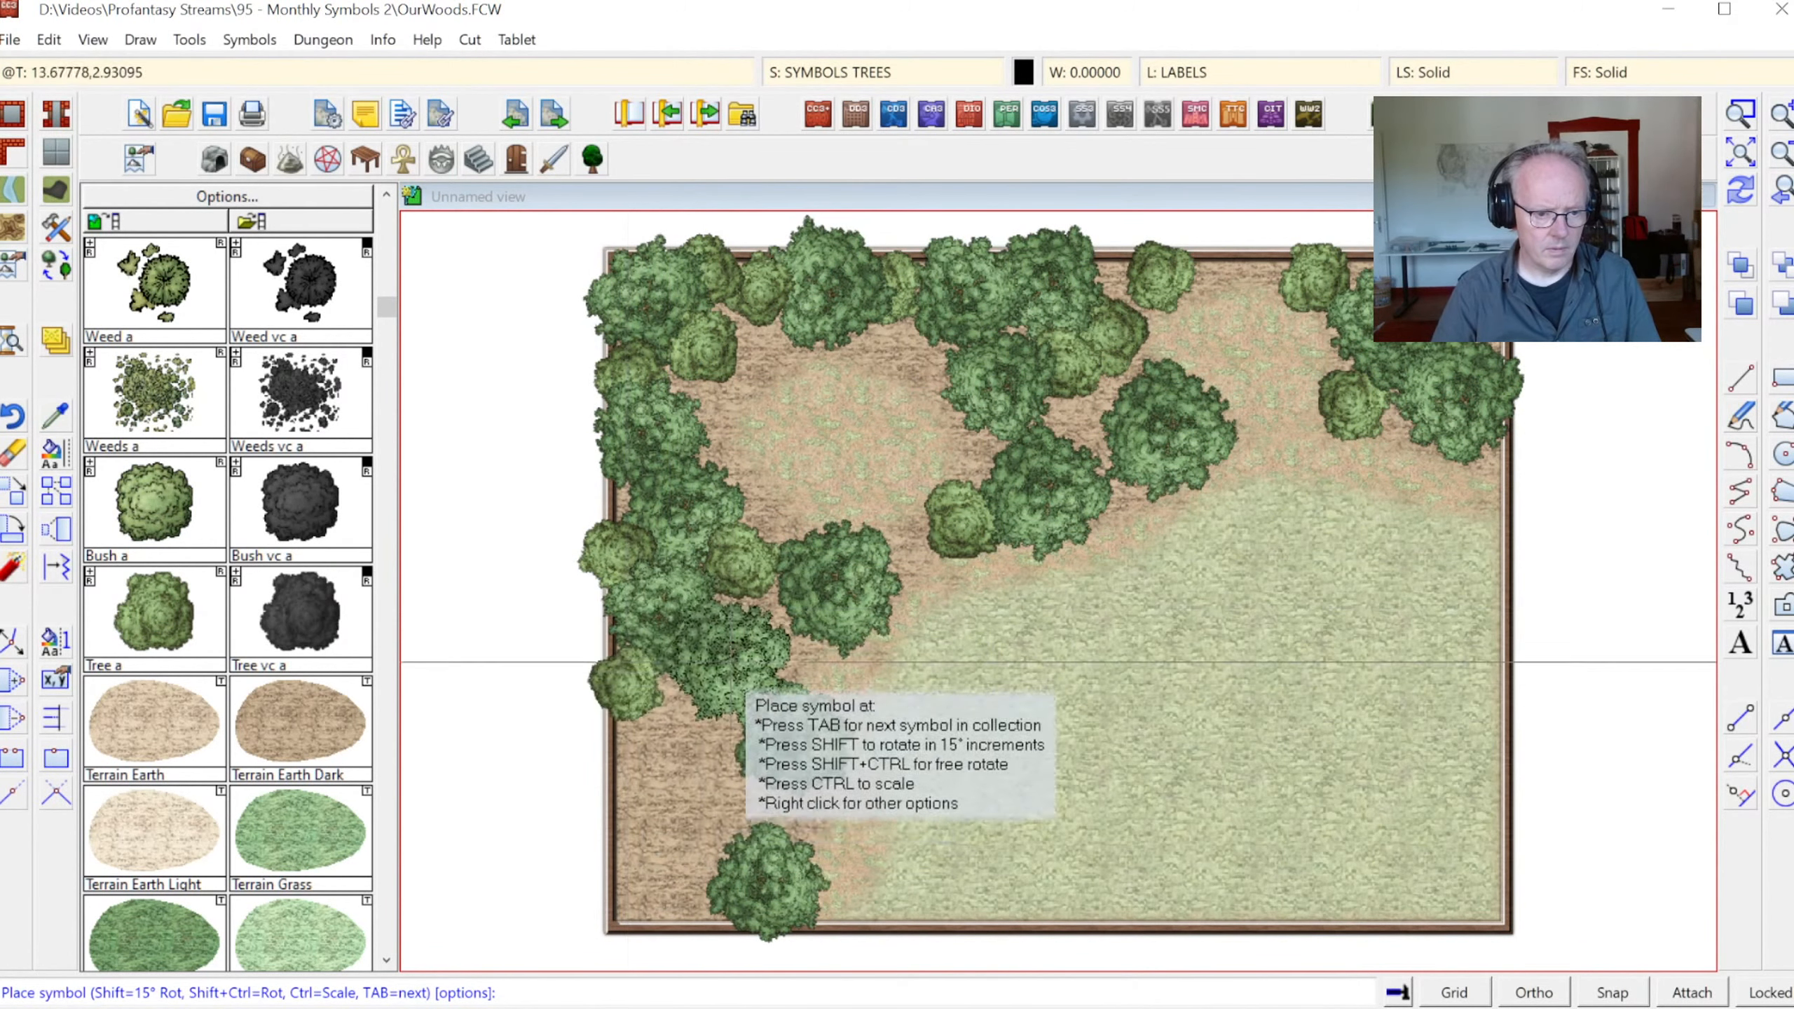
pyautogui.click(736, 669)
pyautogui.click(713, 744)
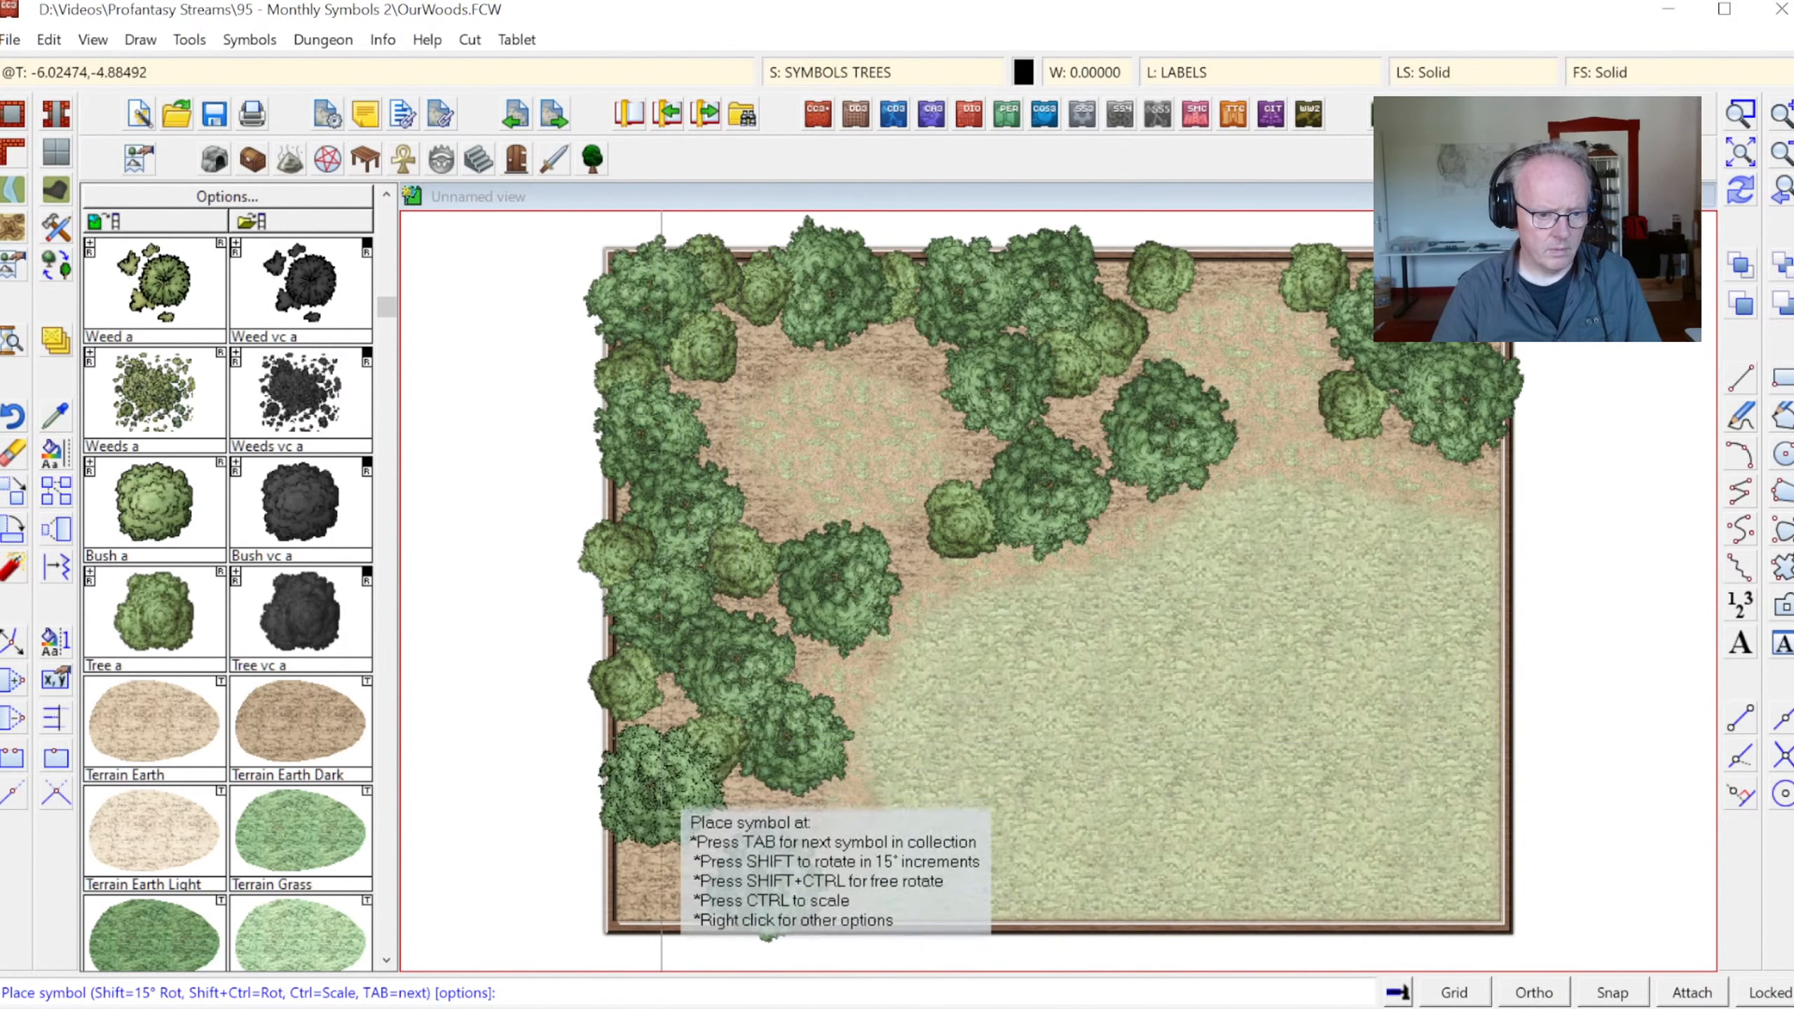
pyautogui.click(647, 789)
pyautogui.click(686, 853)
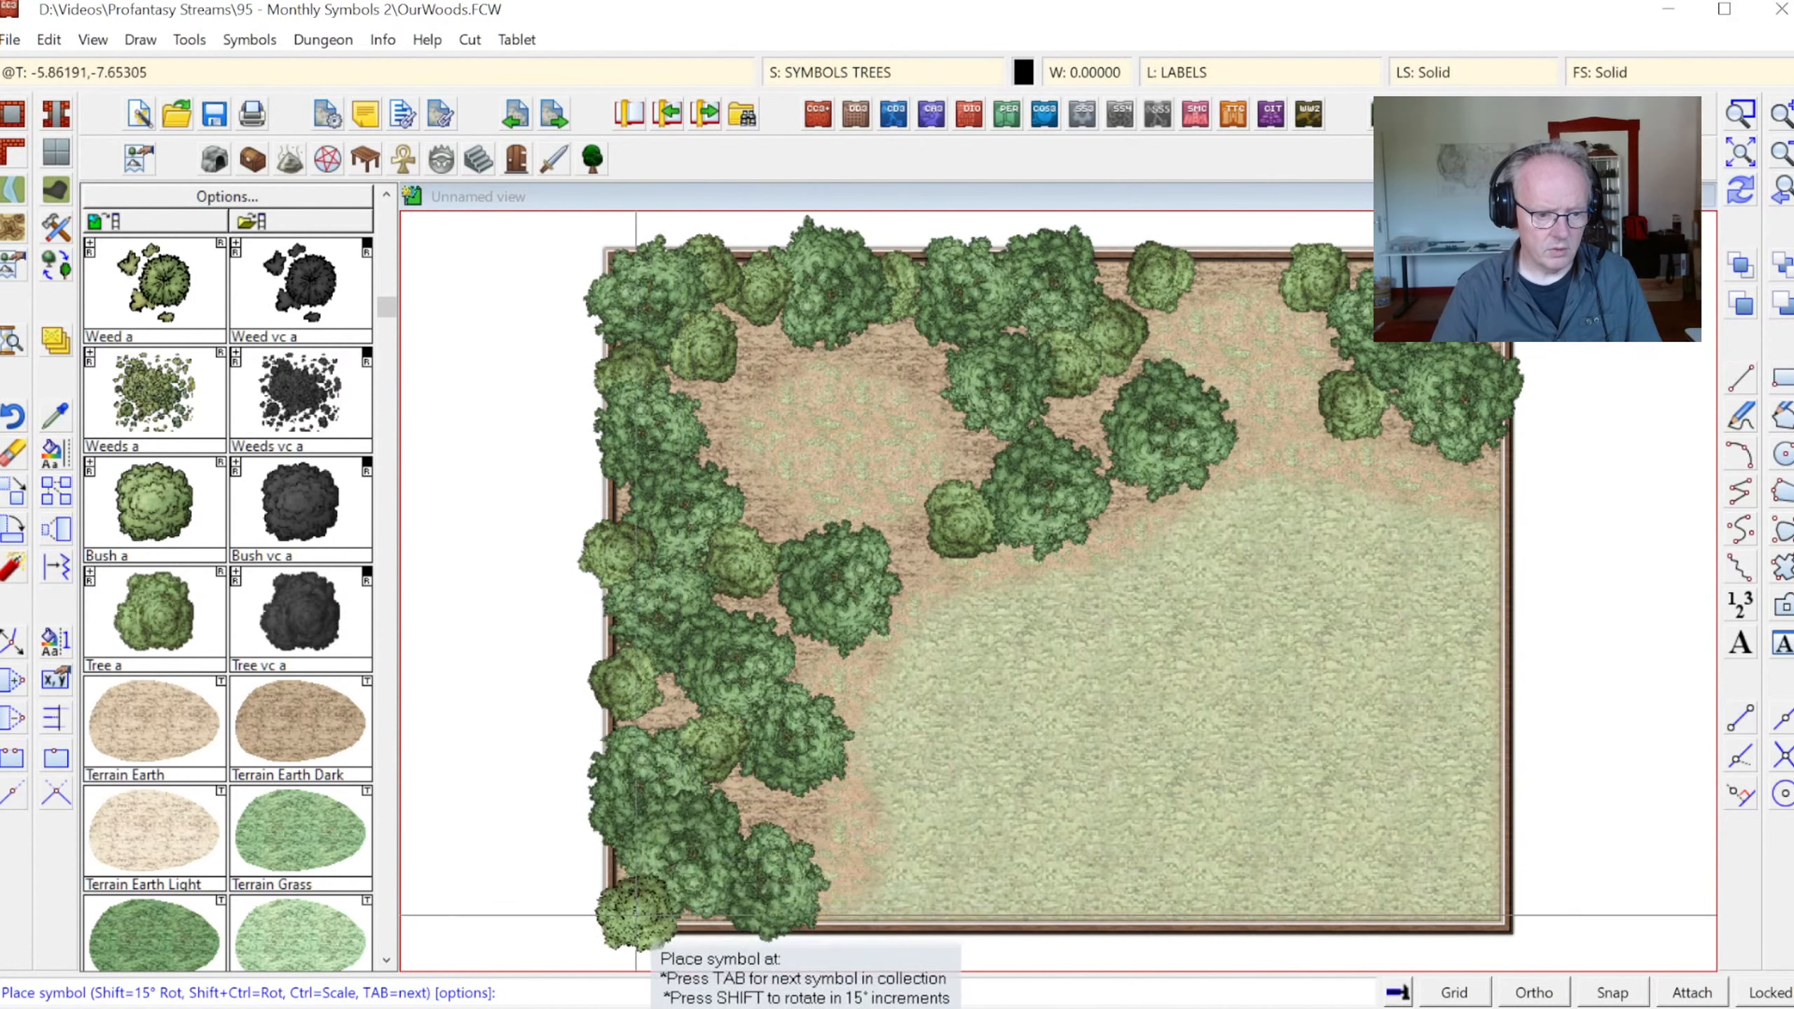
pyautogui.click(625, 910)
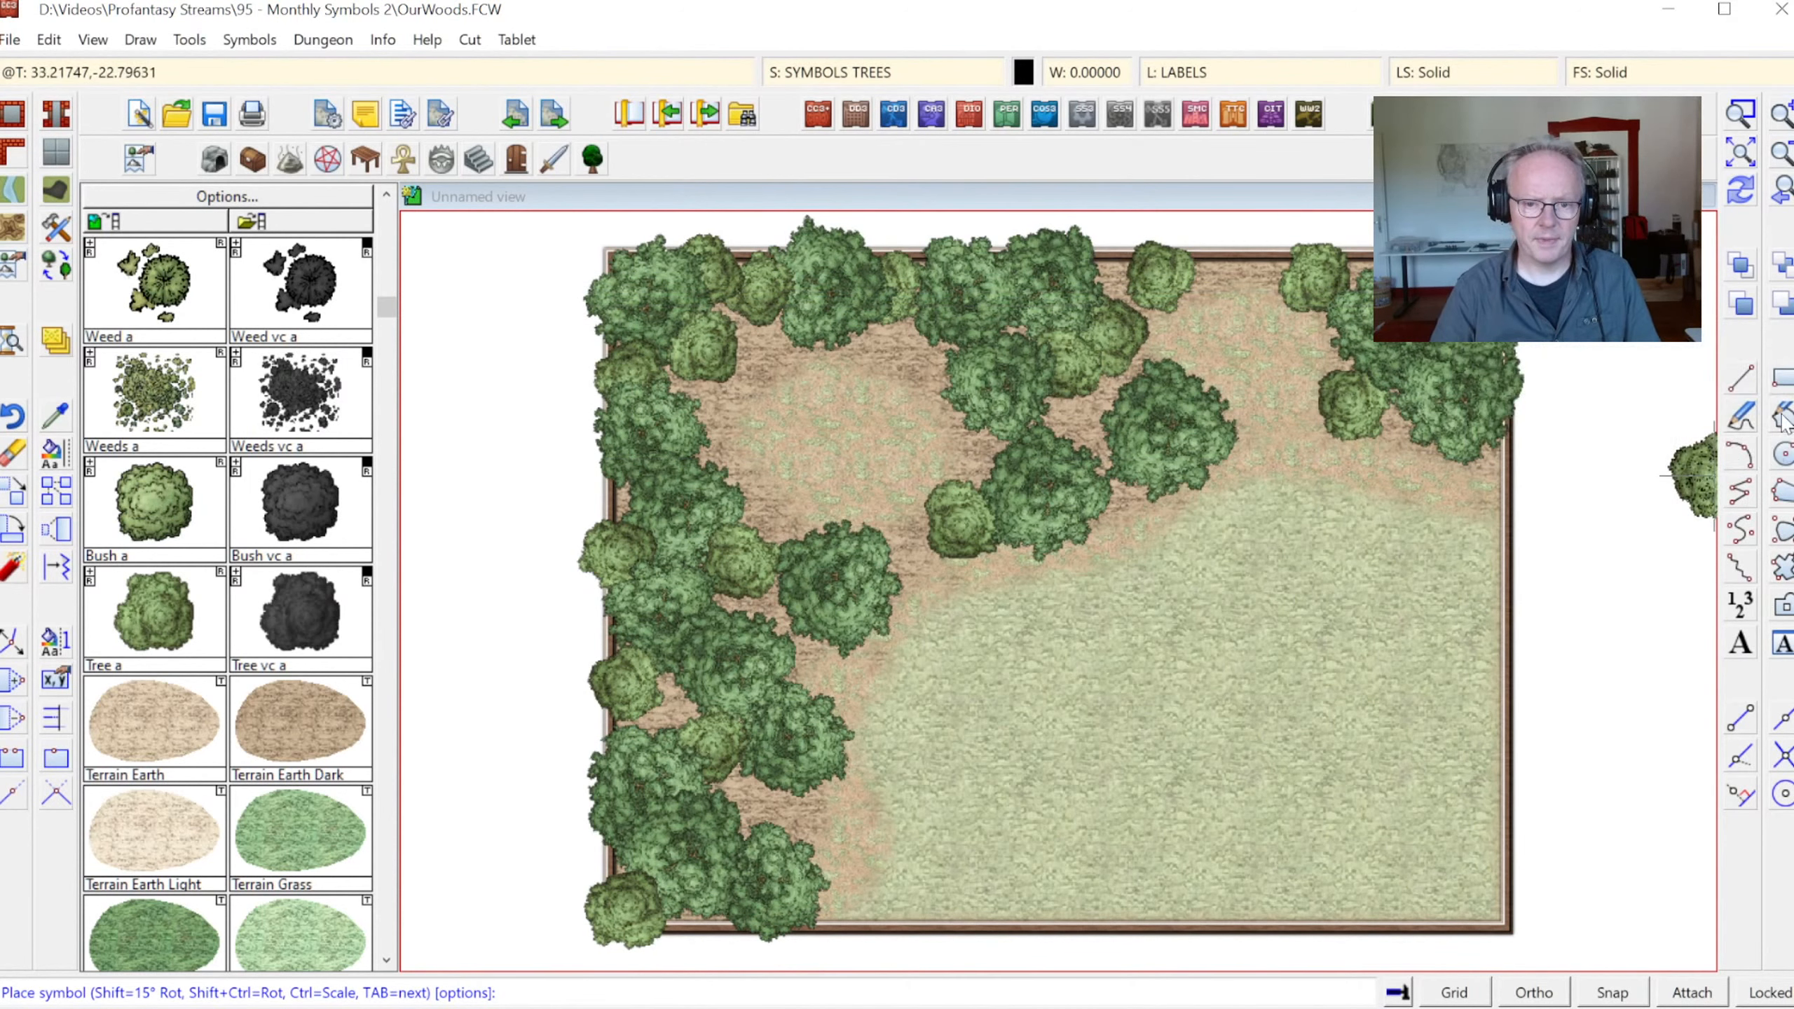
pyautogui.click(1744, 190)
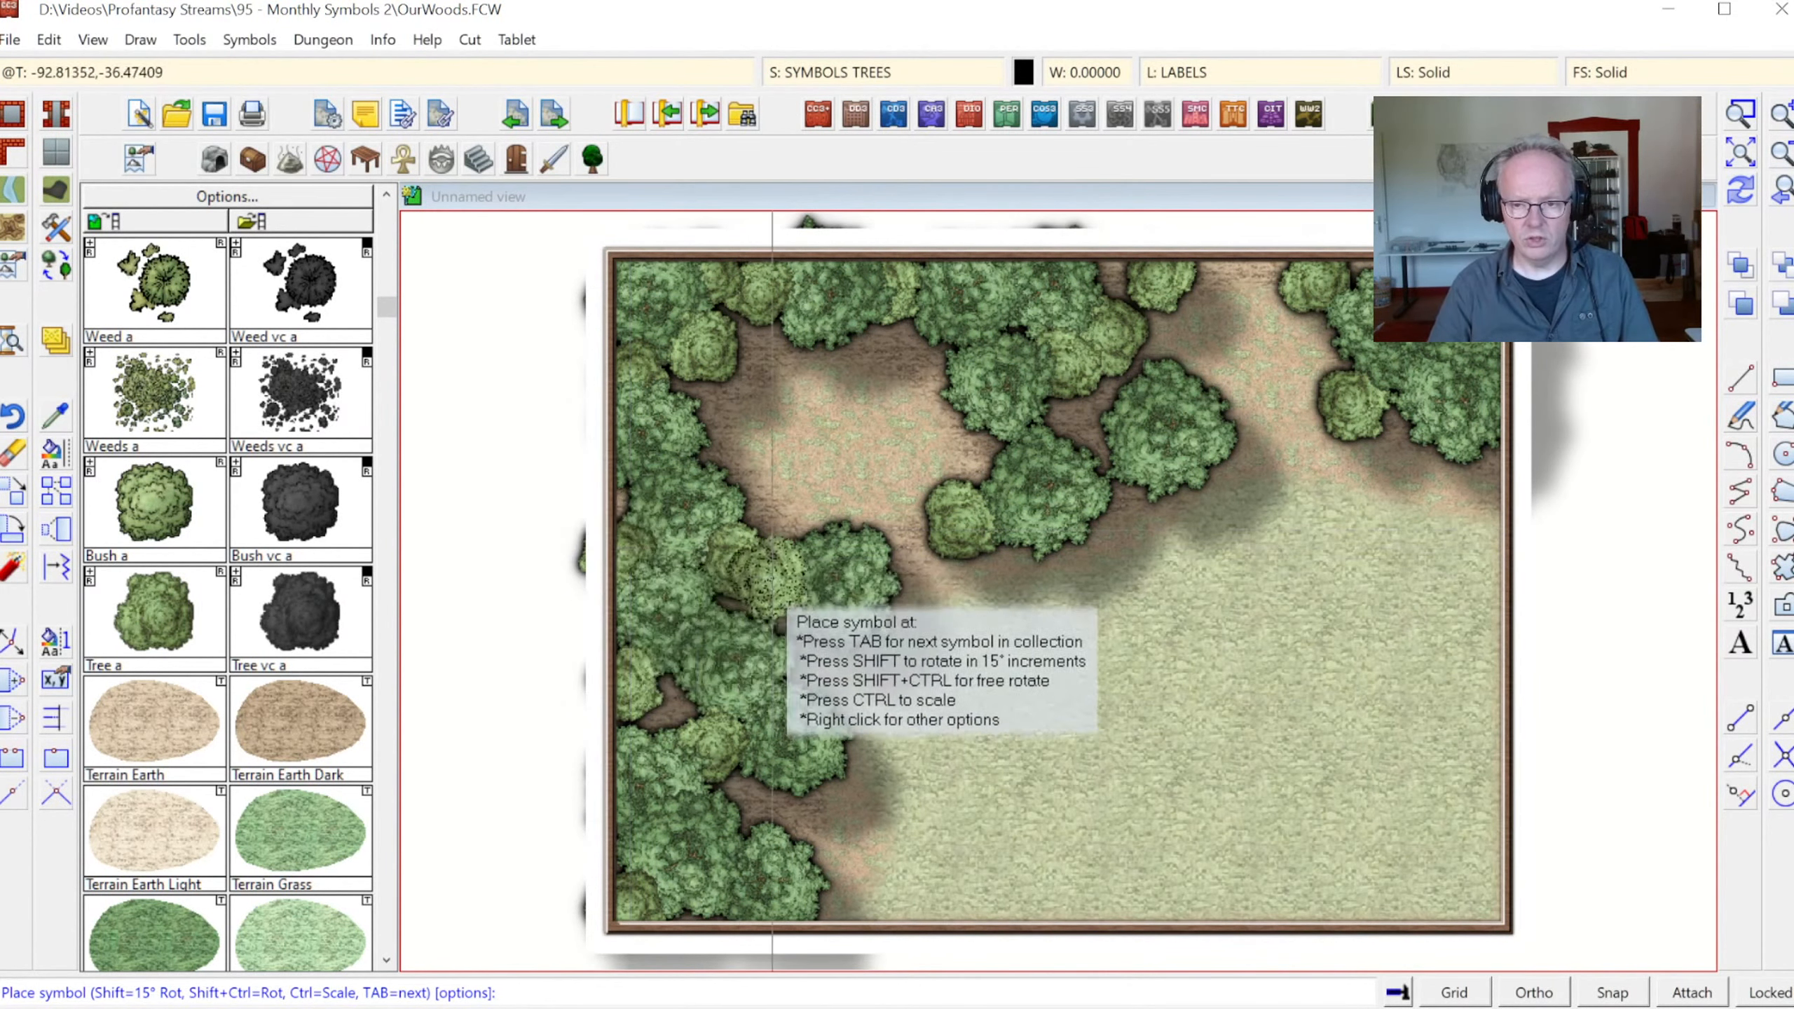
# End tree placement and run the Collar command around the map border with the calculated collar width
pyautogui.press('Escape')
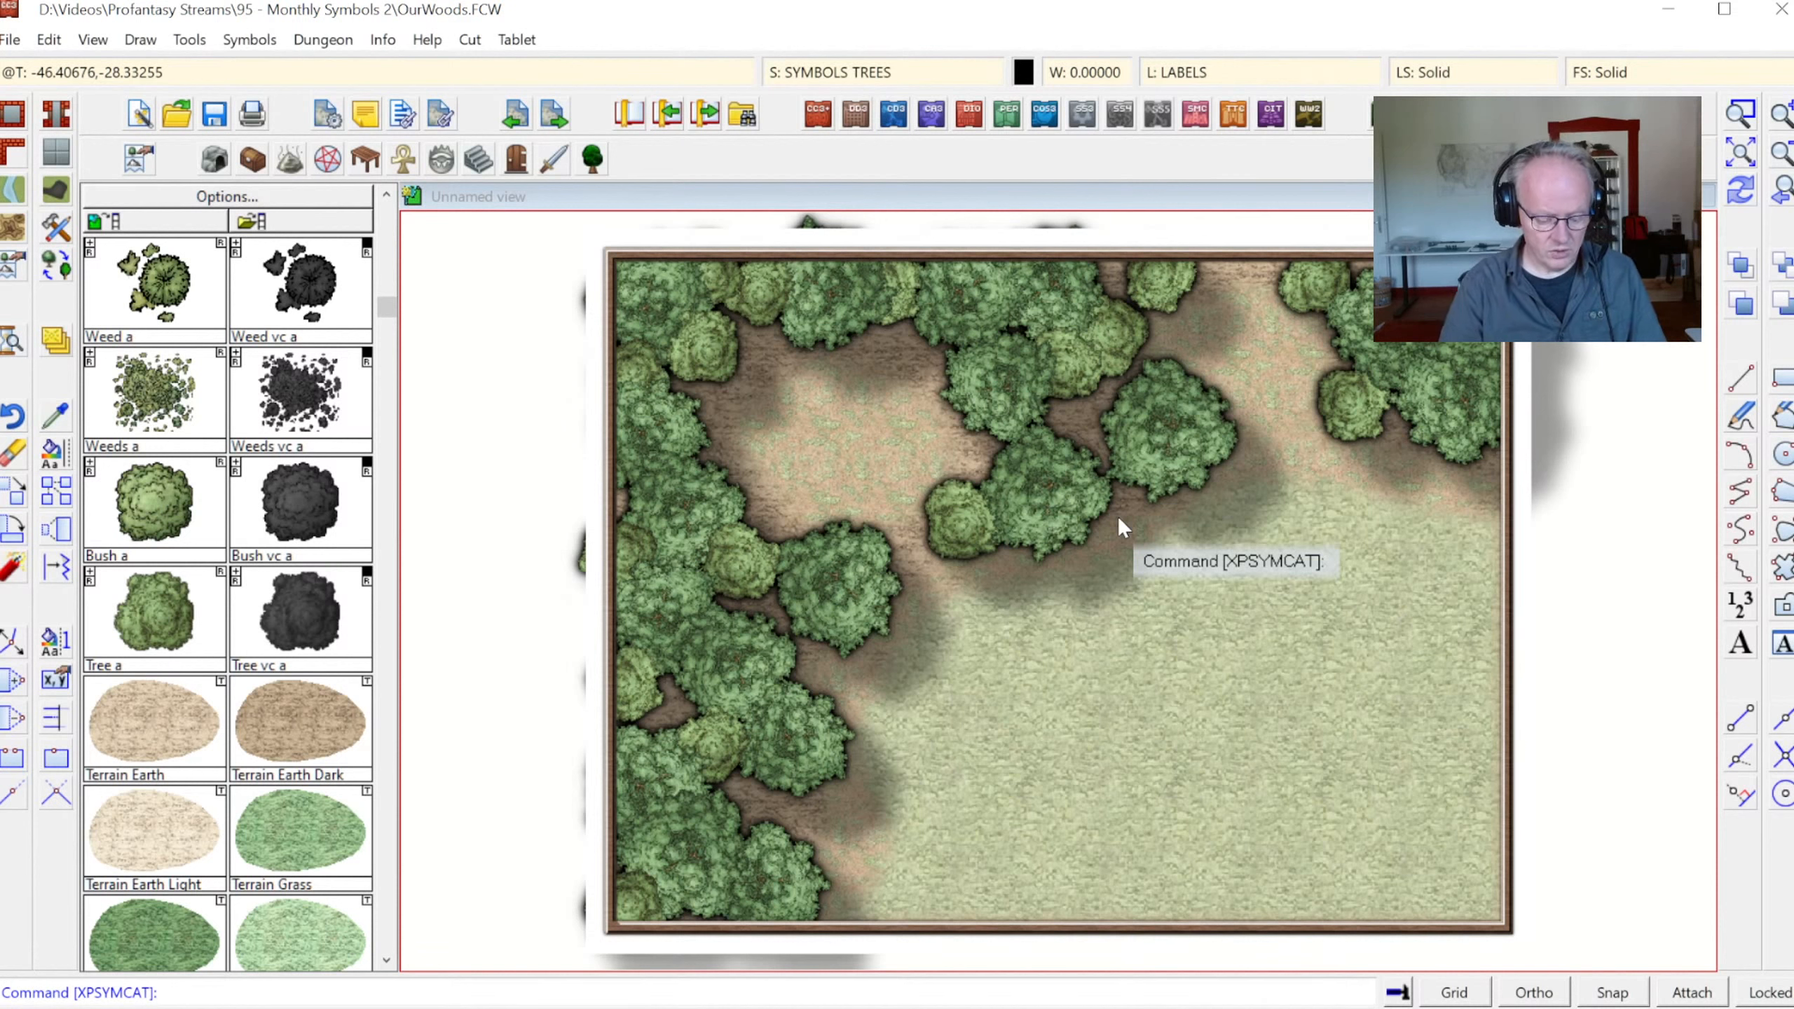
pyautogui.write('Collar')
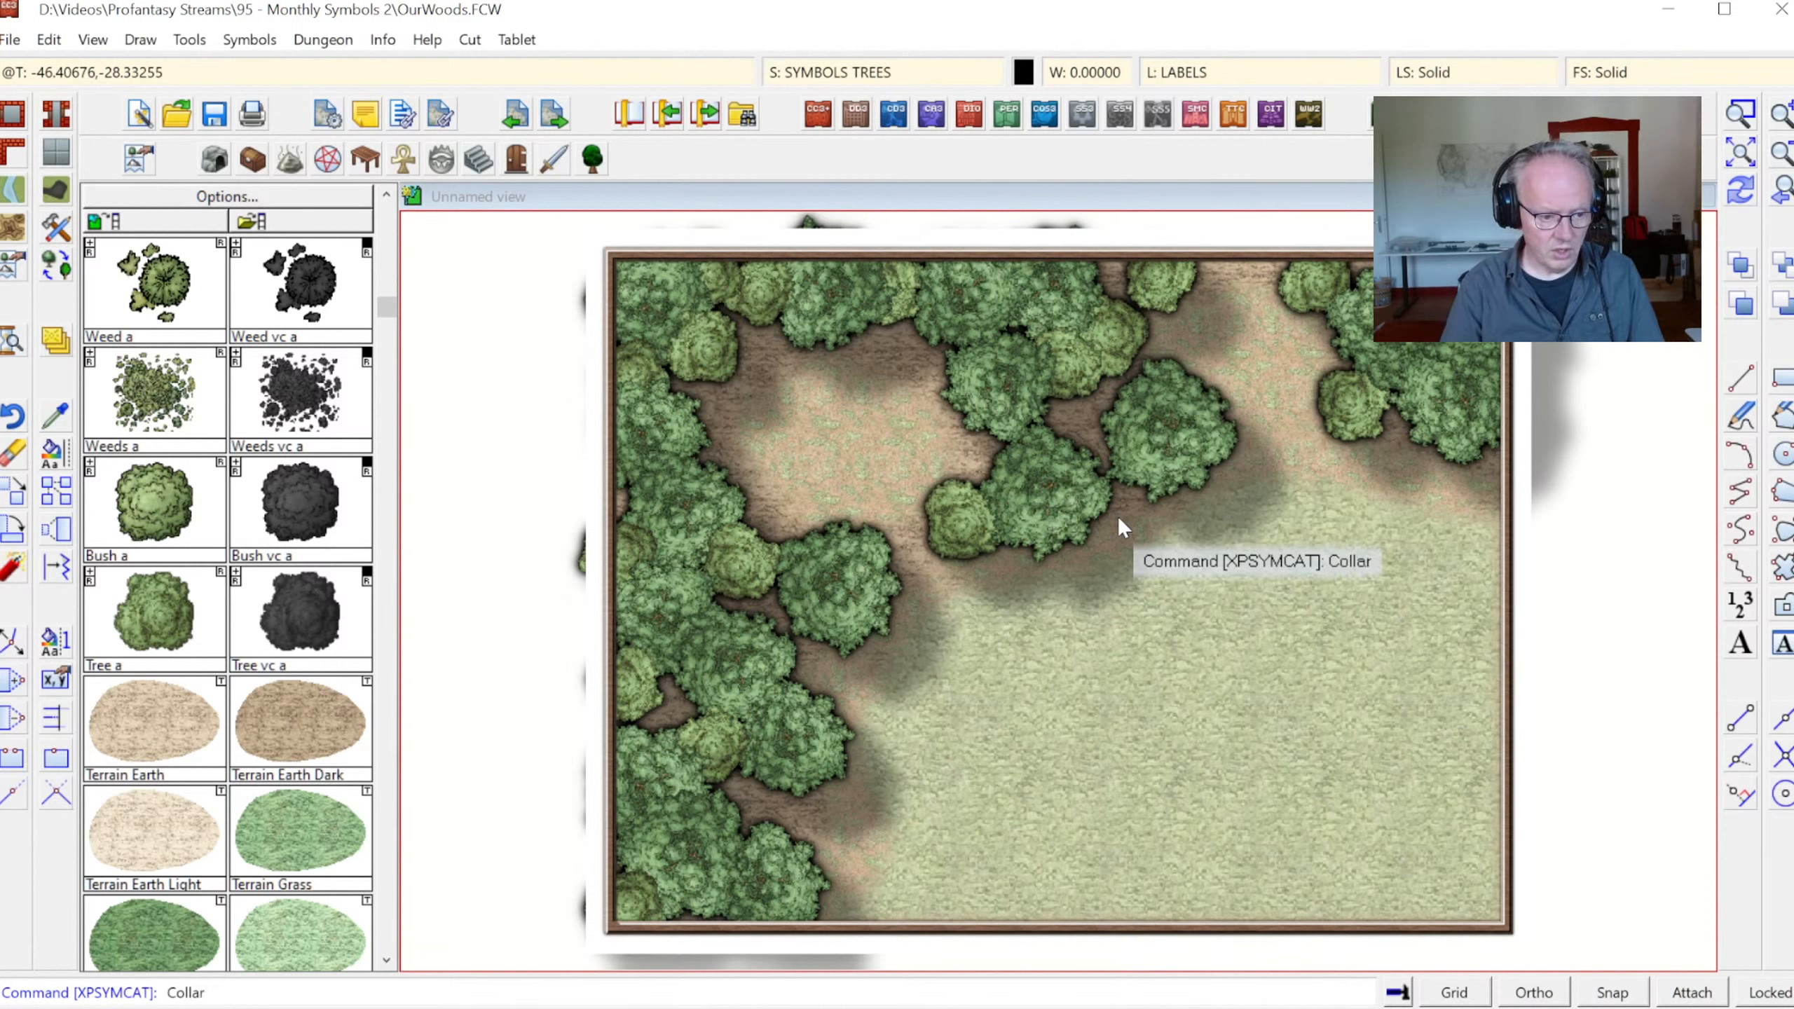
pyautogui.press('Return')
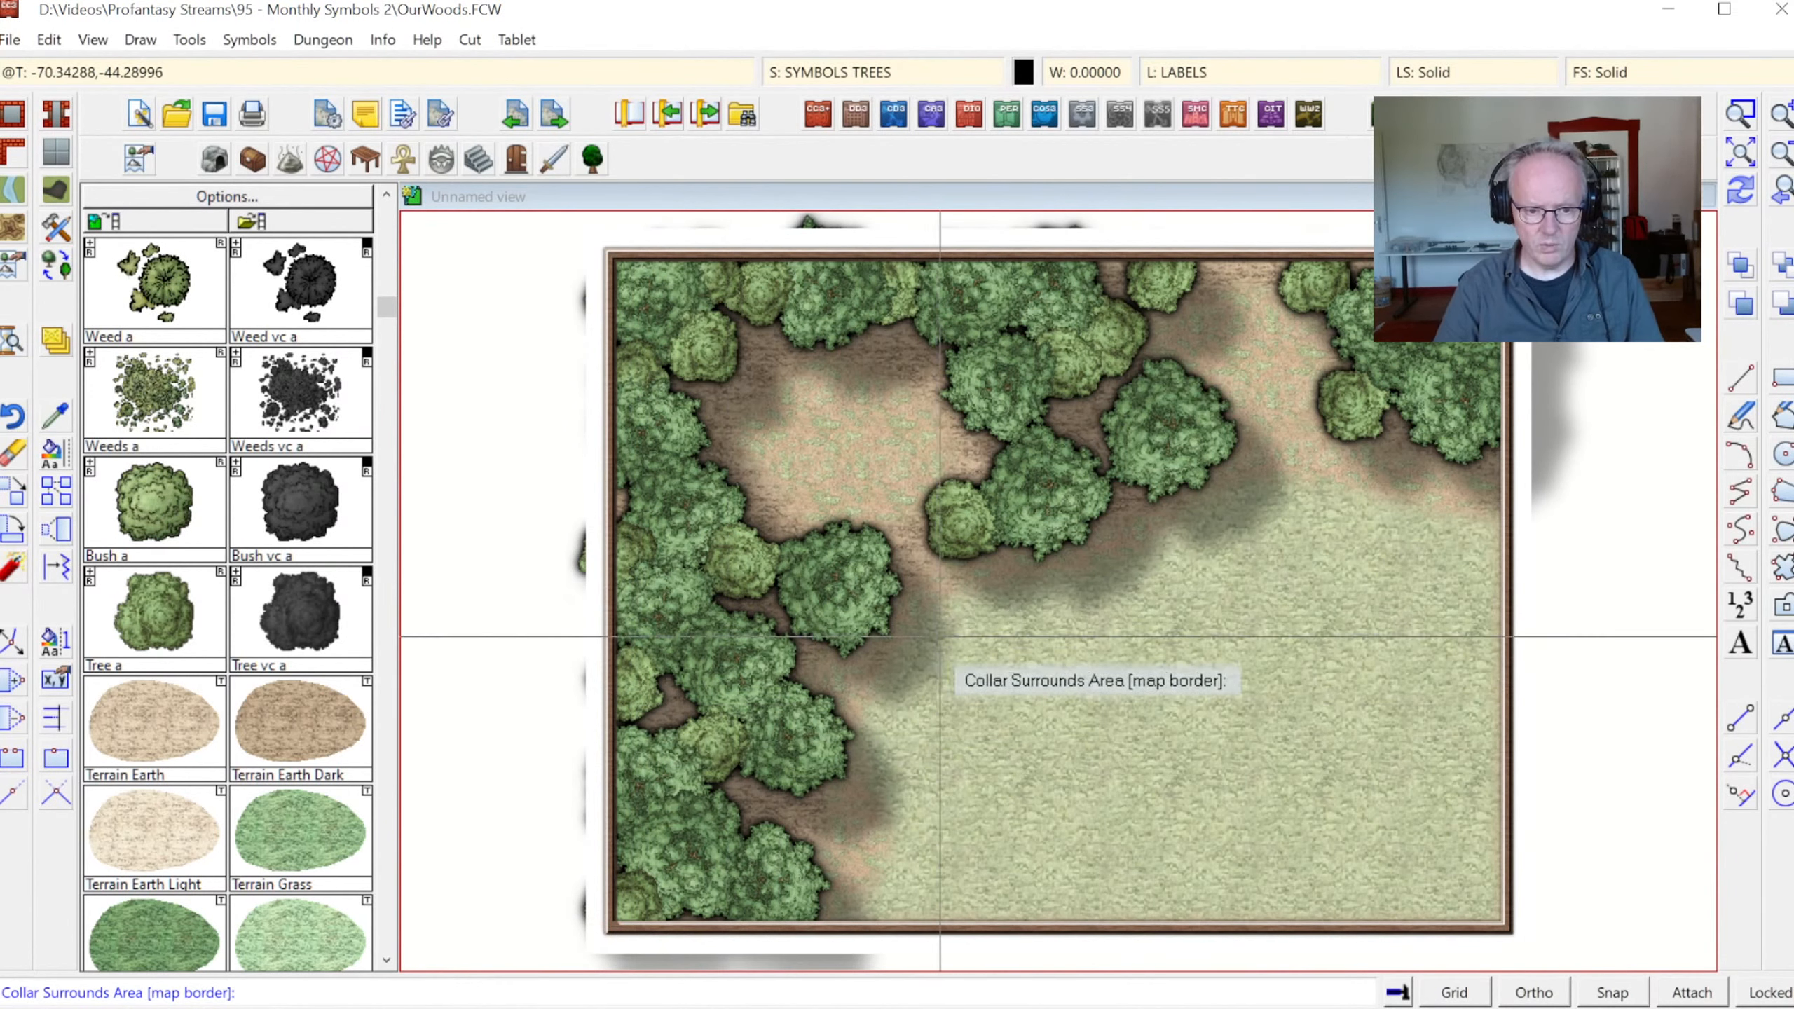
pyautogui.rightClick(941, 642)
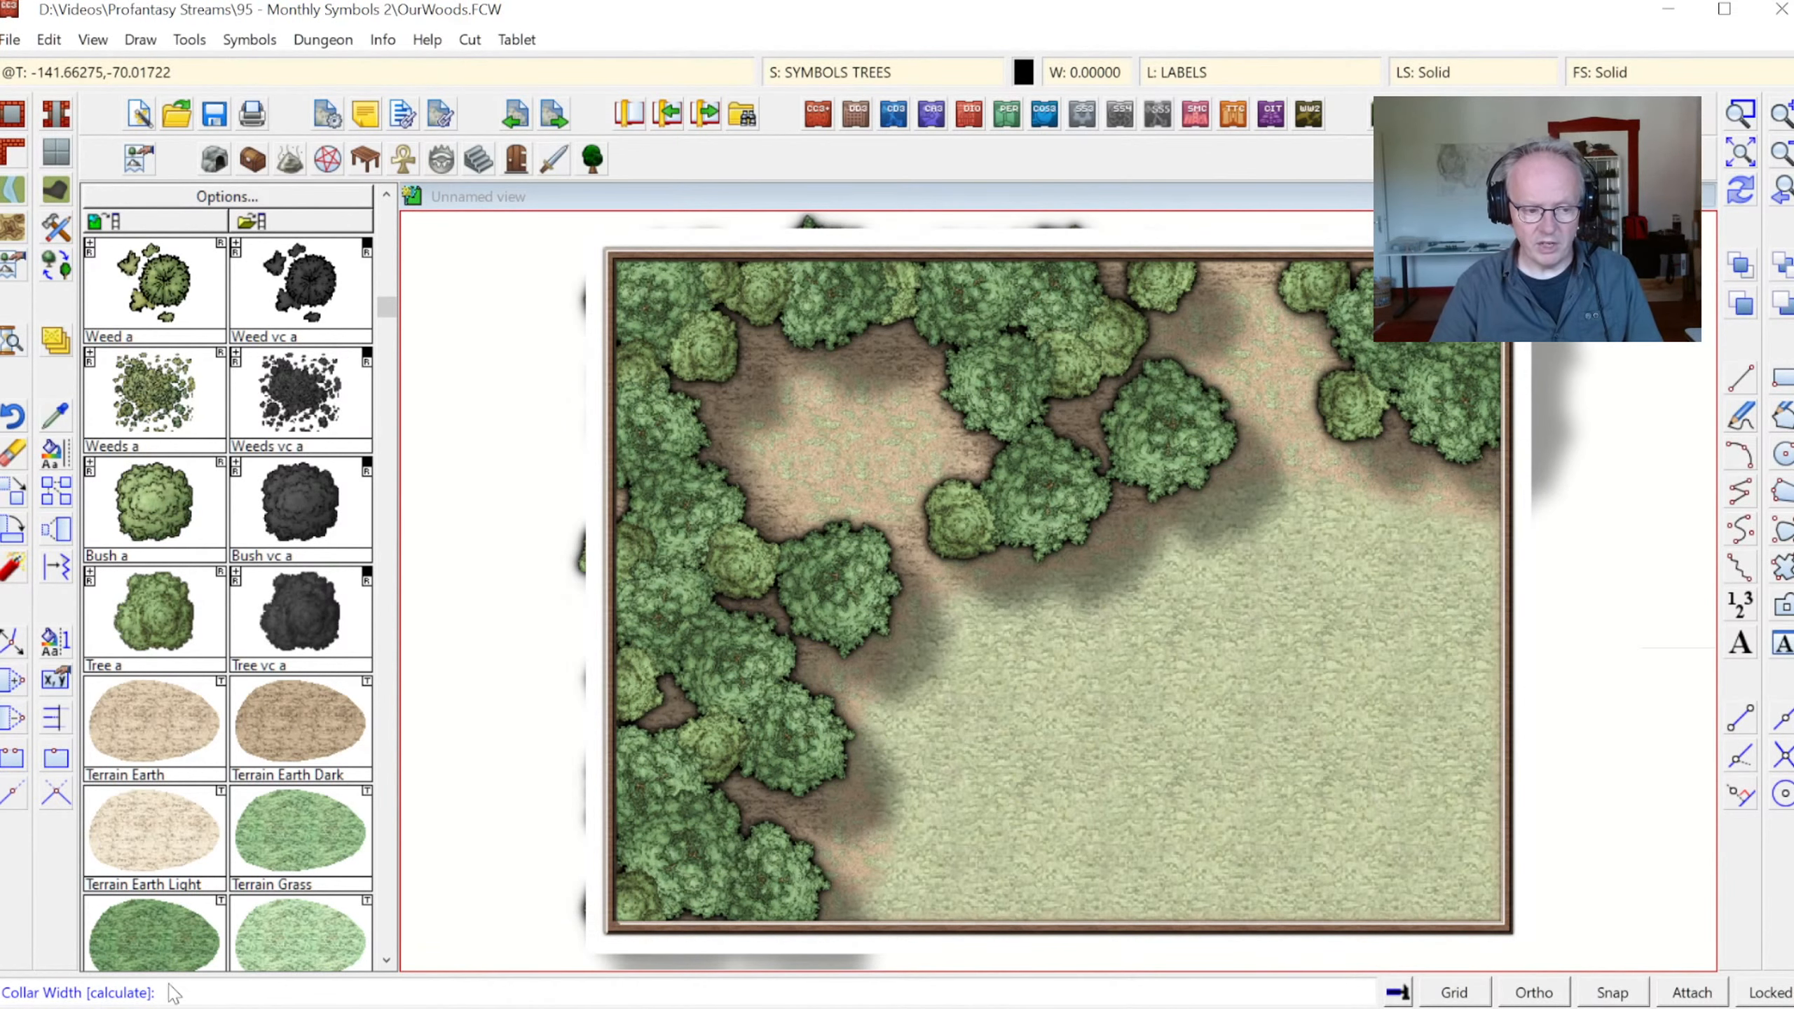
pyautogui.rightClick(1021, 629)
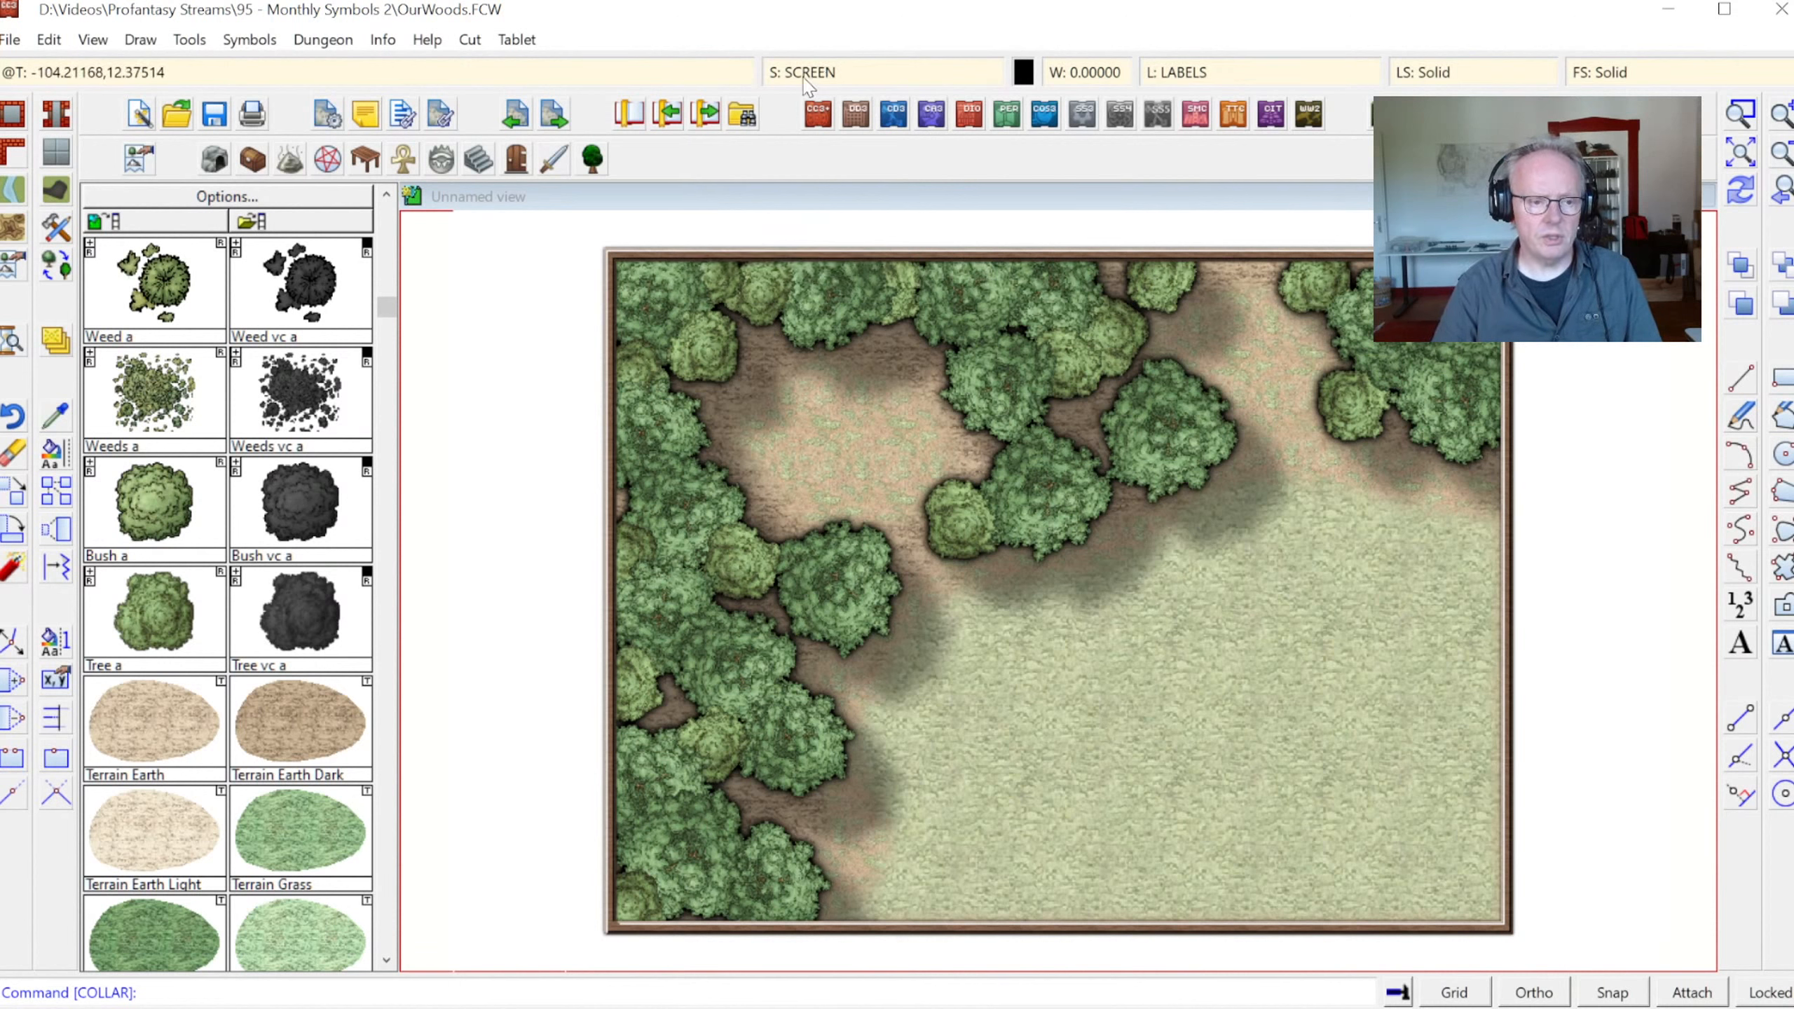
# Place small bushes from the Bush a collection around the northwest clearing and the tree at its south side
pyautogui.click(153, 496)
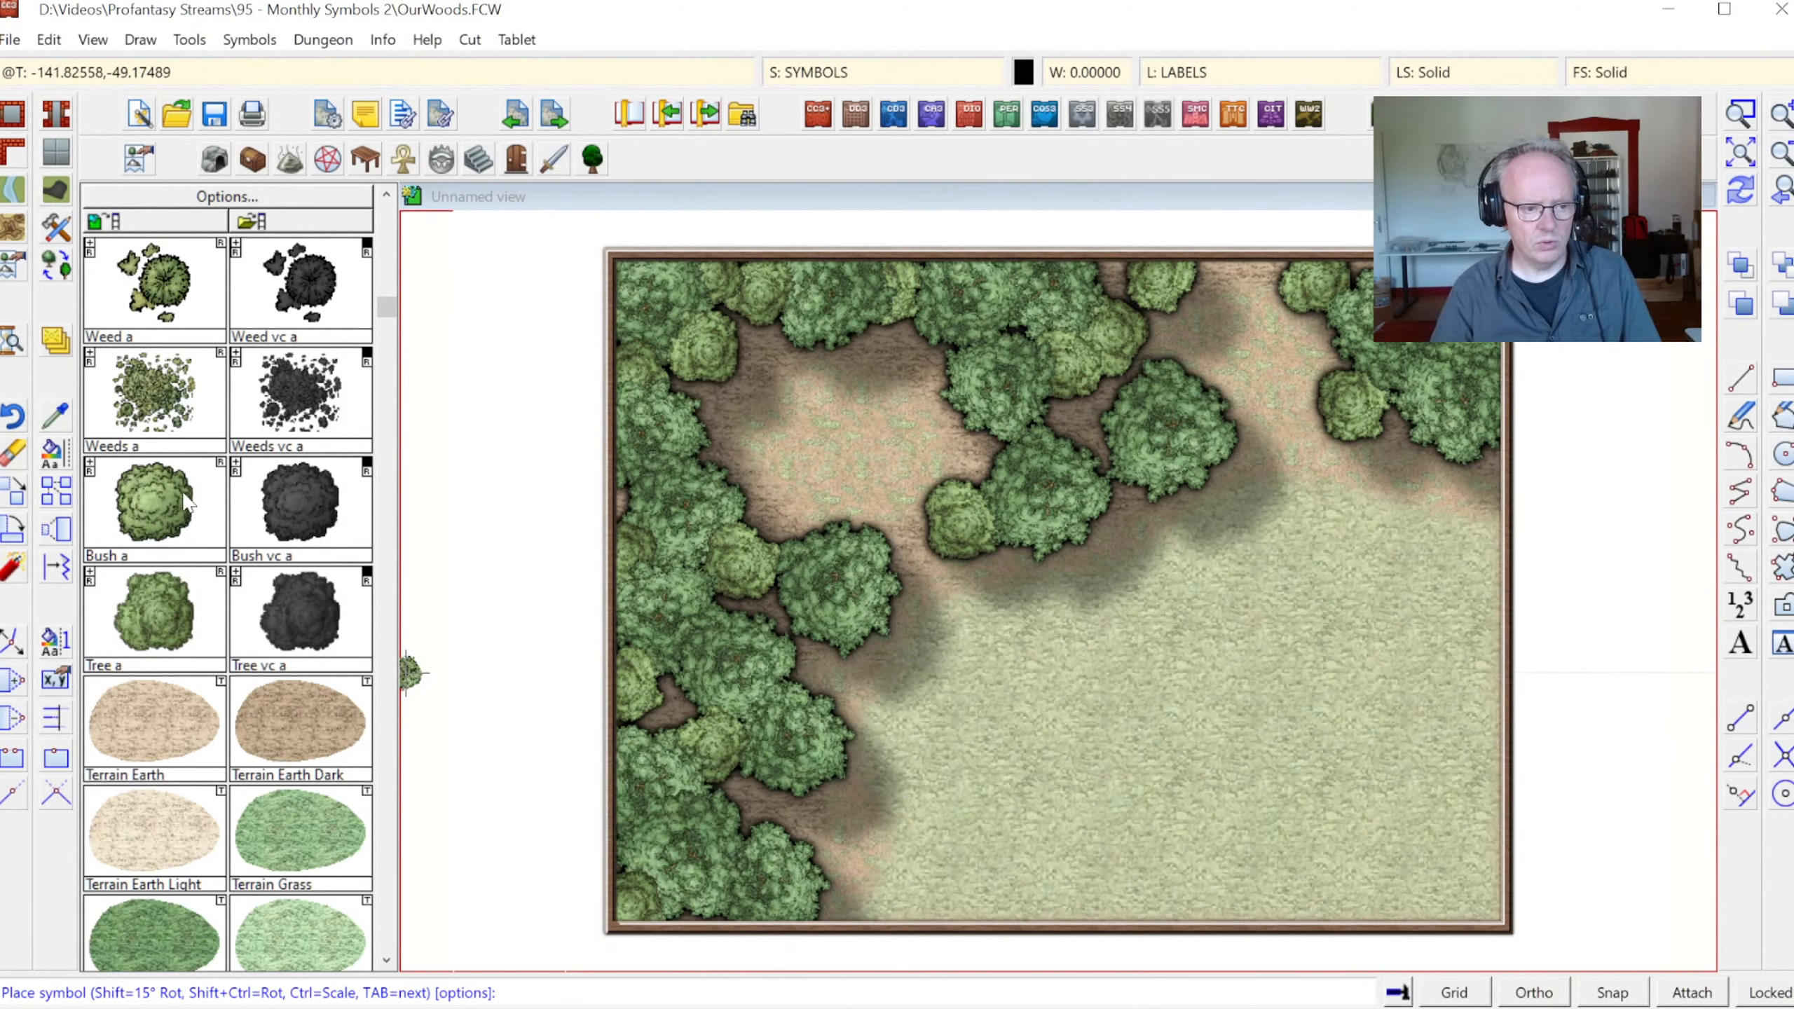
pyautogui.click(90, 465)
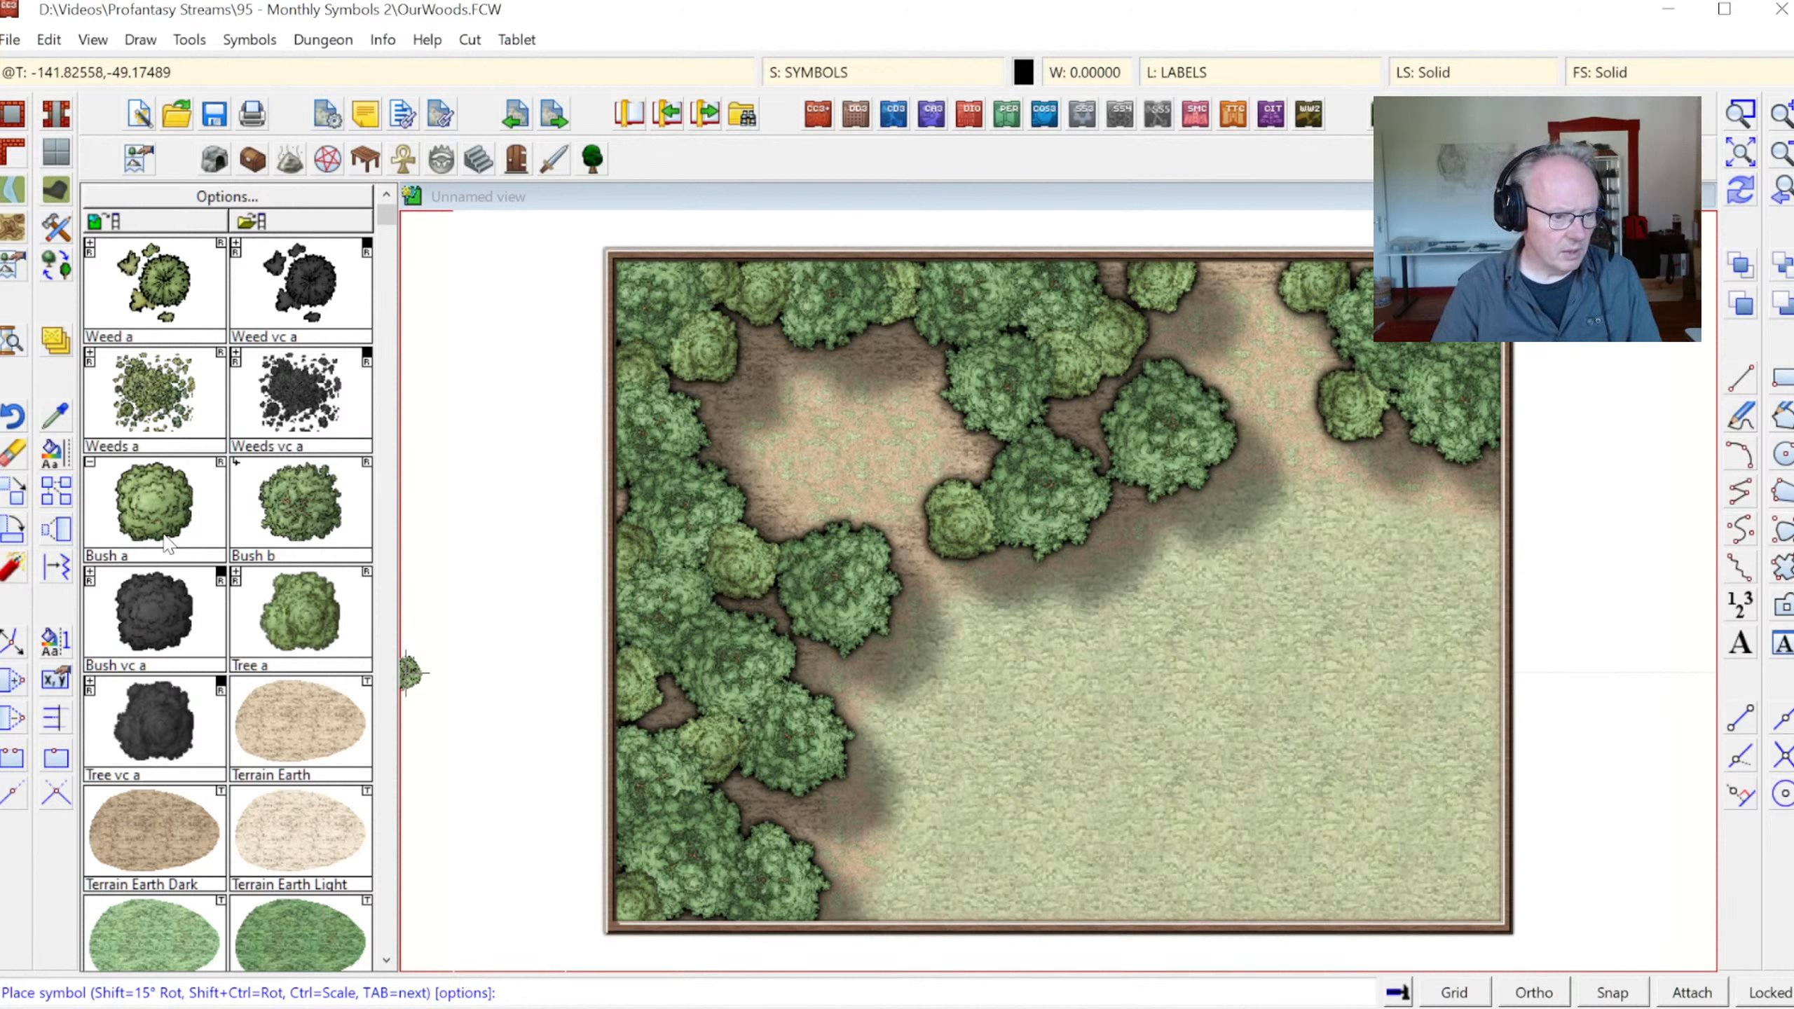
pyautogui.click(90, 461)
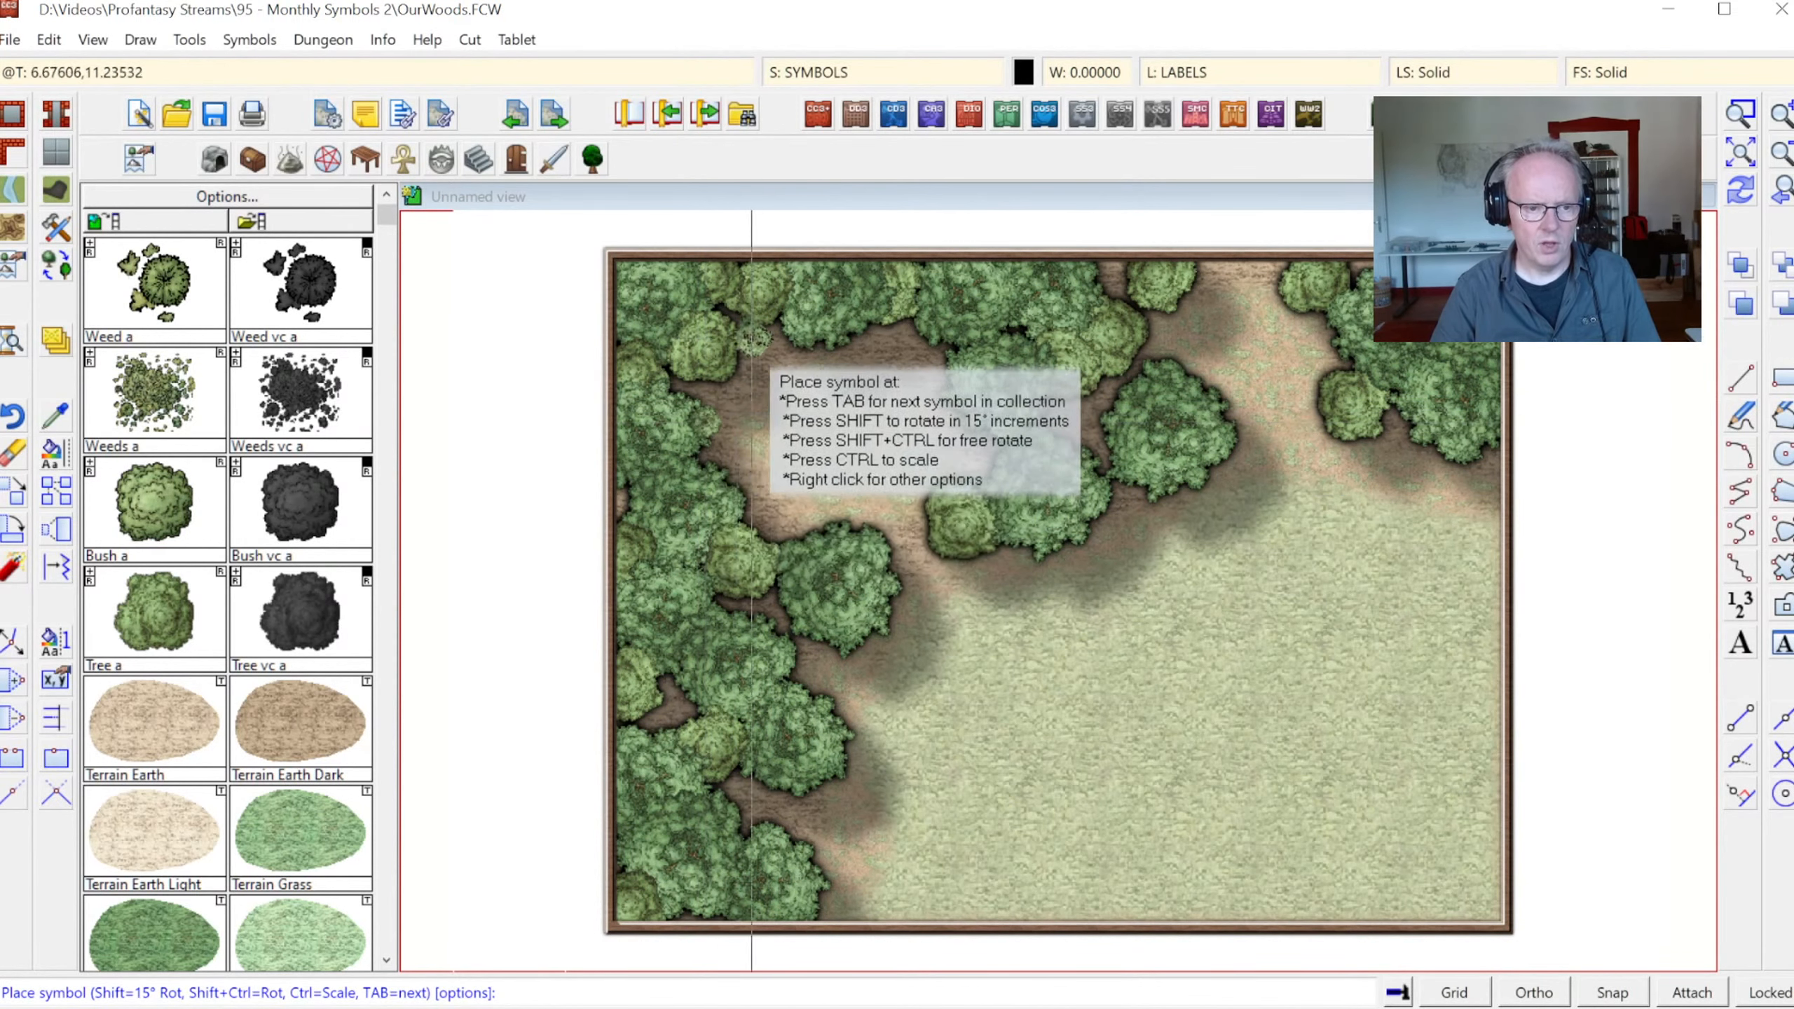
pyautogui.click(961, 521)
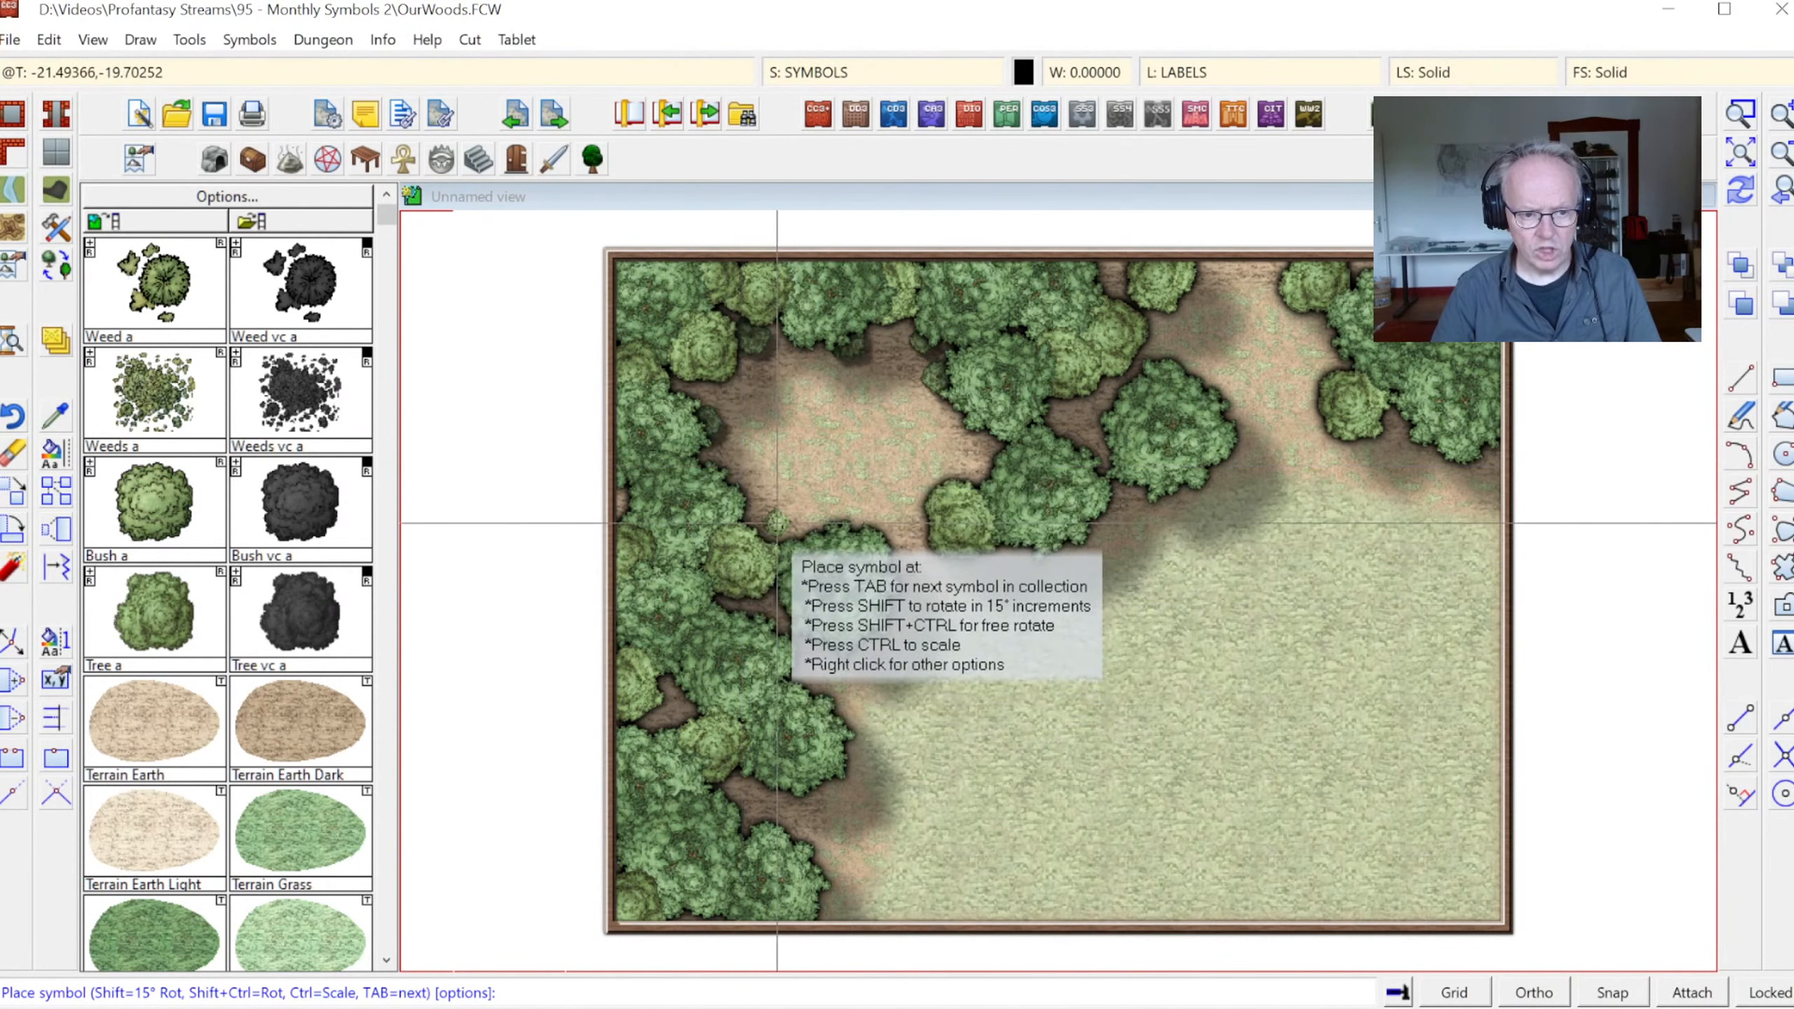
pyautogui.click(900, 626)
pyautogui.click(874, 651)
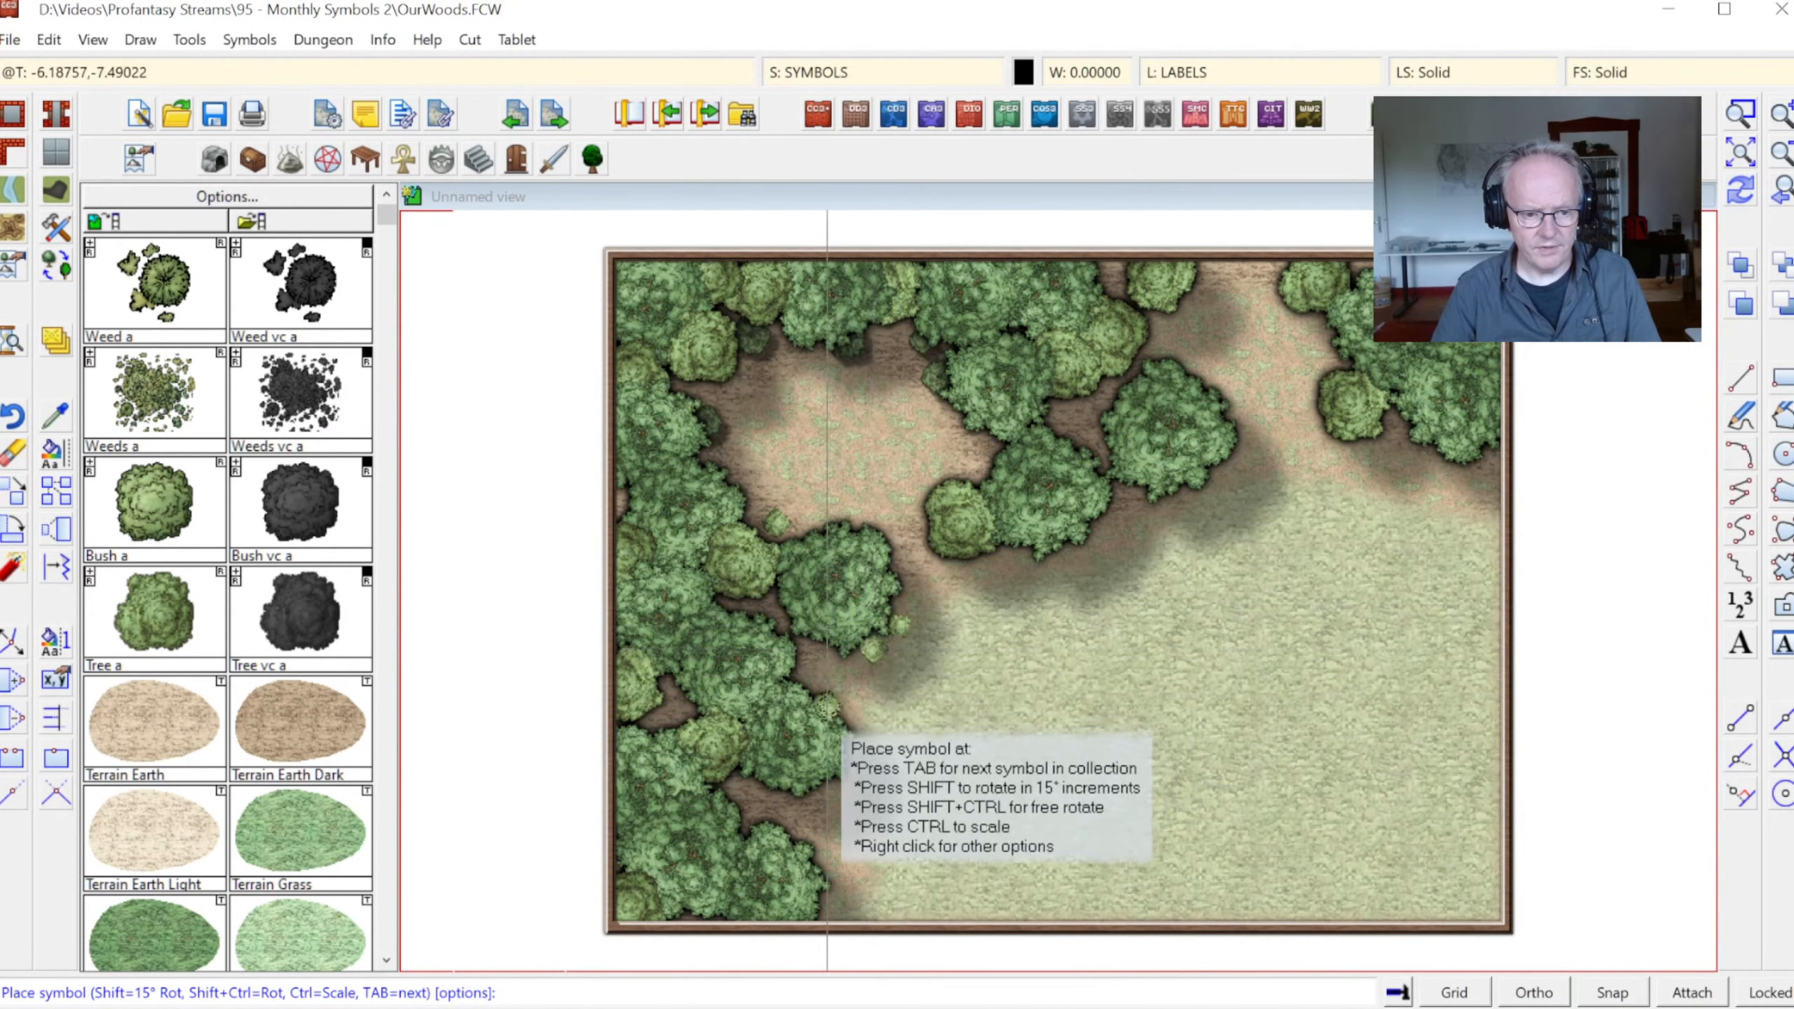
# Continue the small bushes down the eastern edge of the western trees to the map's south edge
pyautogui.click(810, 675)
pyautogui.click(863, 735)
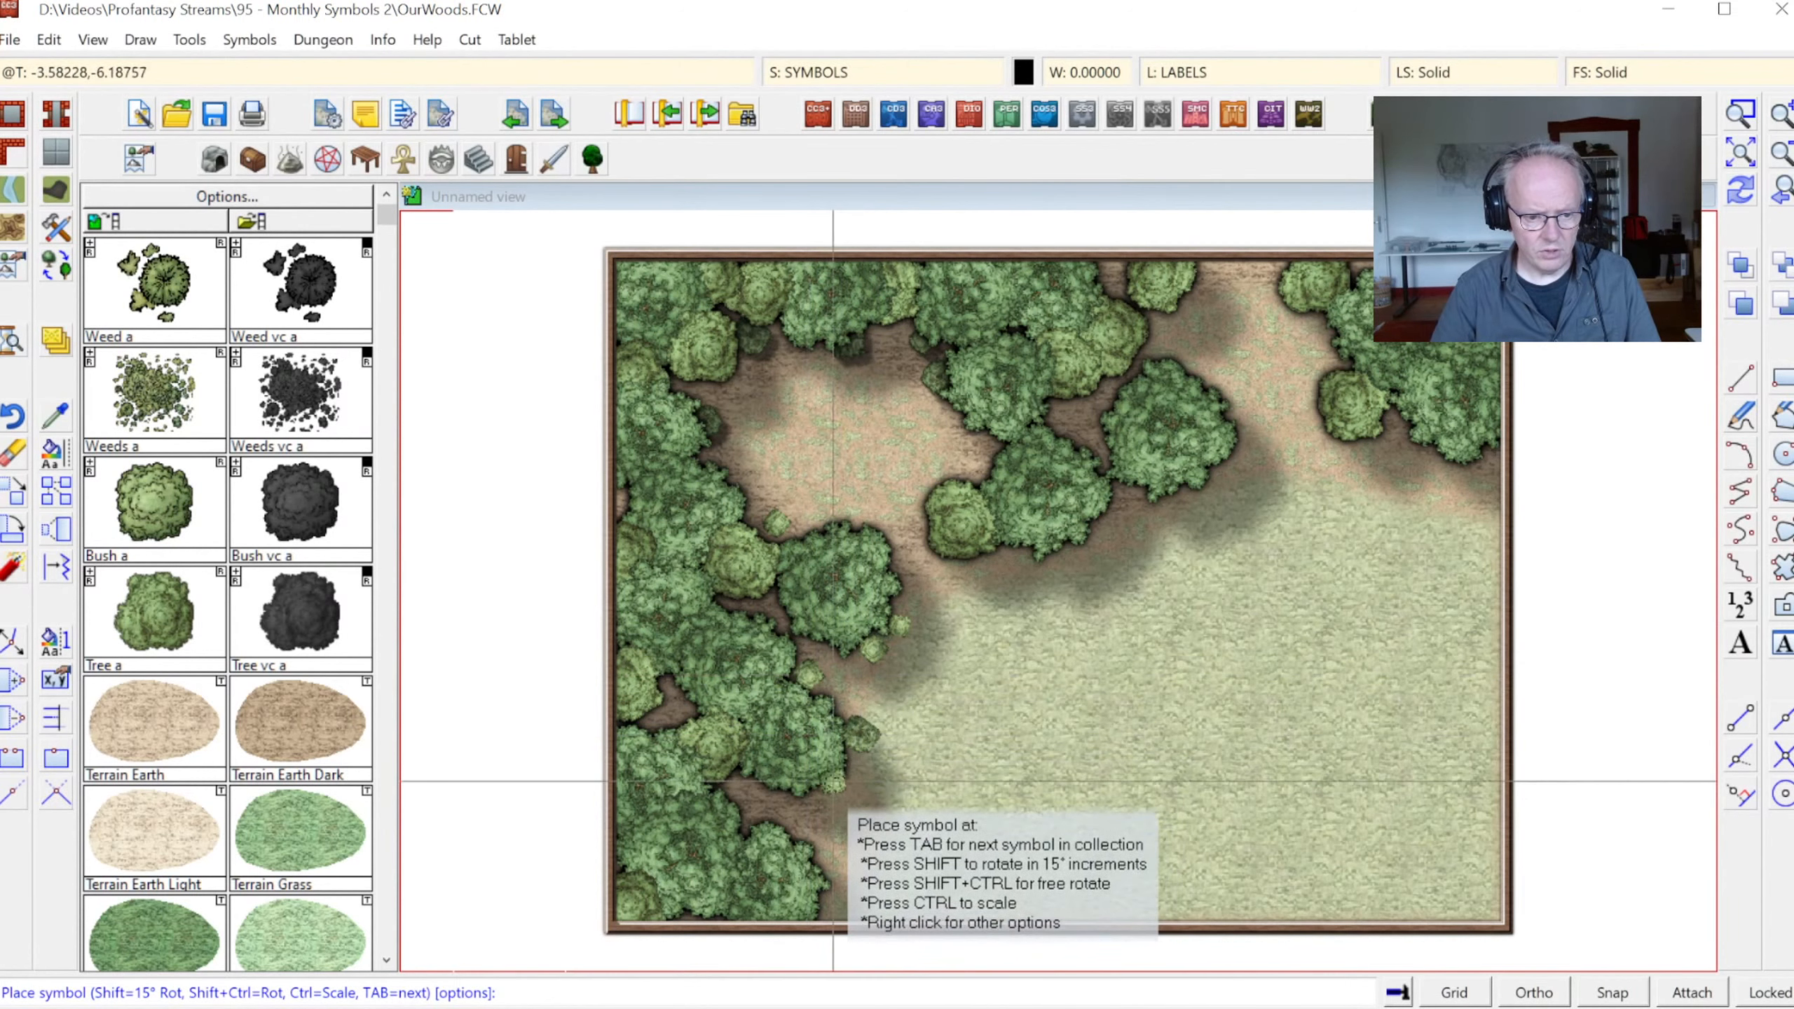
pyautogui.click(834, 782)
pyautogui.click(794, 806)
pyautogui.click(818, 866)
pyautogui.click(843, 896)
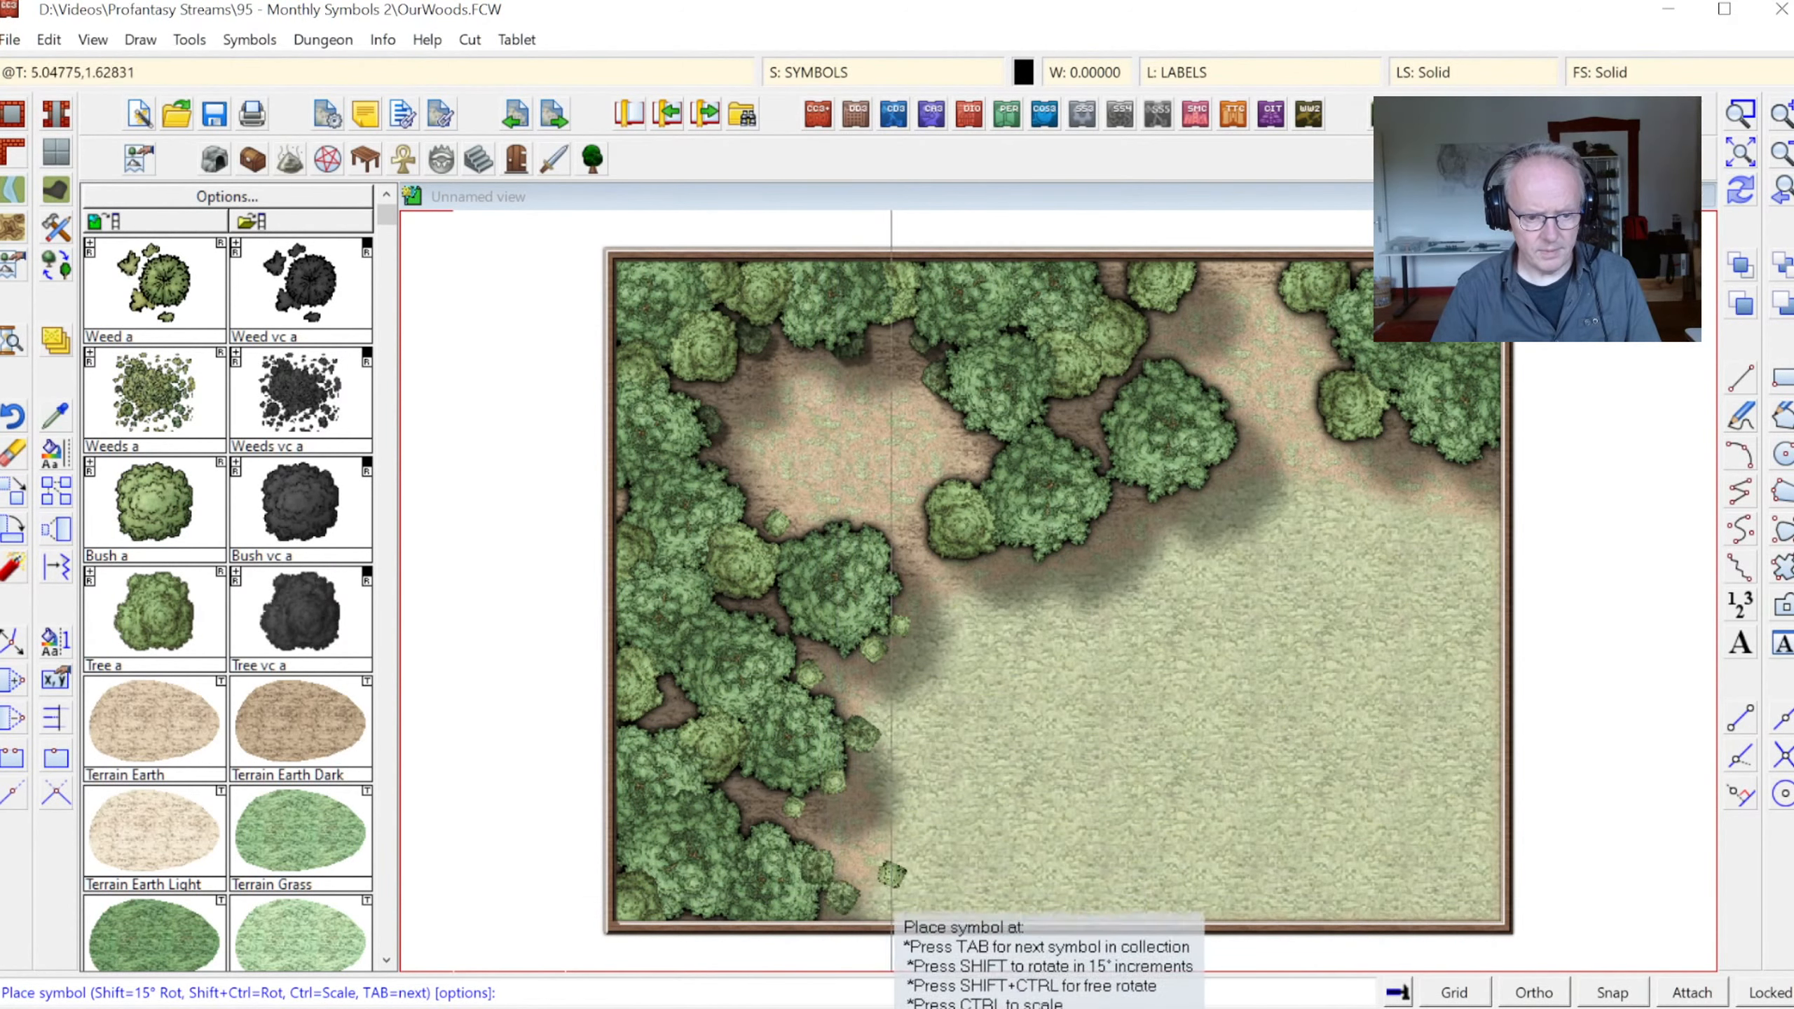
# Place bushes along the northern and northeastern tree edges and a few pairs in the open grass, and redraw
pyautogui.click(995, 563)
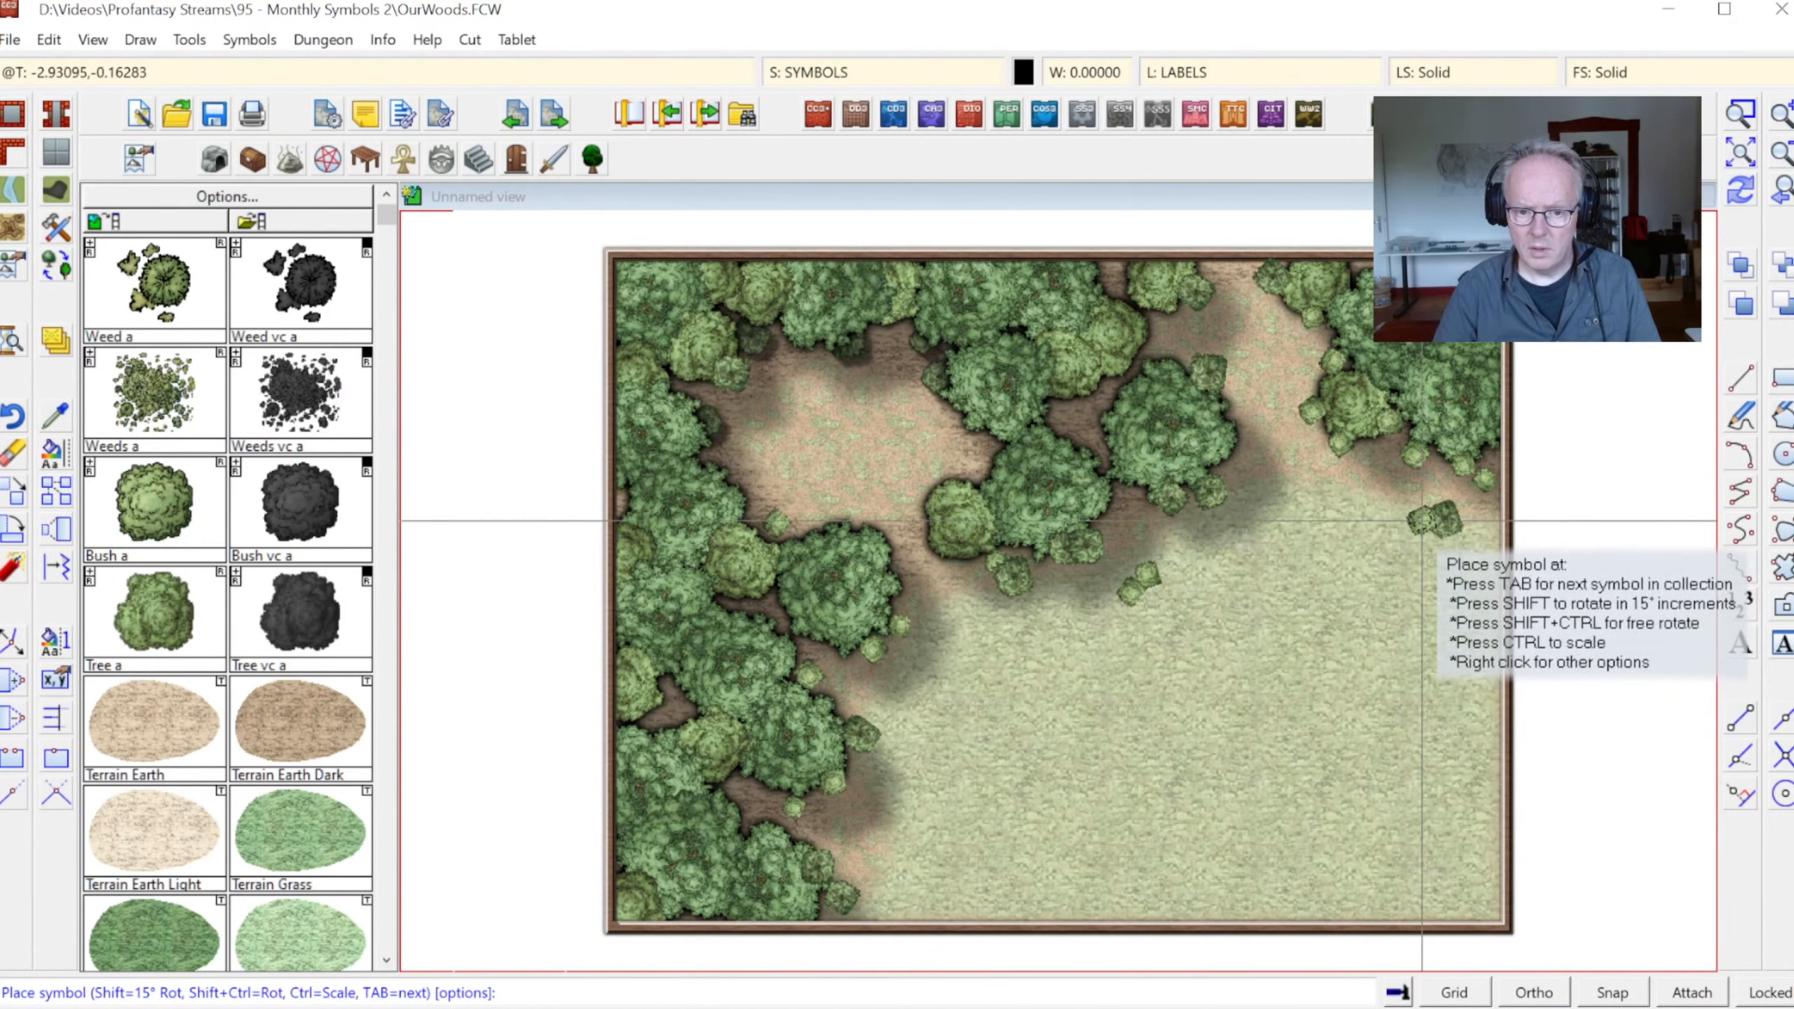
pyautogui.click(1434, 520)
pyautogui.click(902, 863)
pyautogui.click(893, 877)
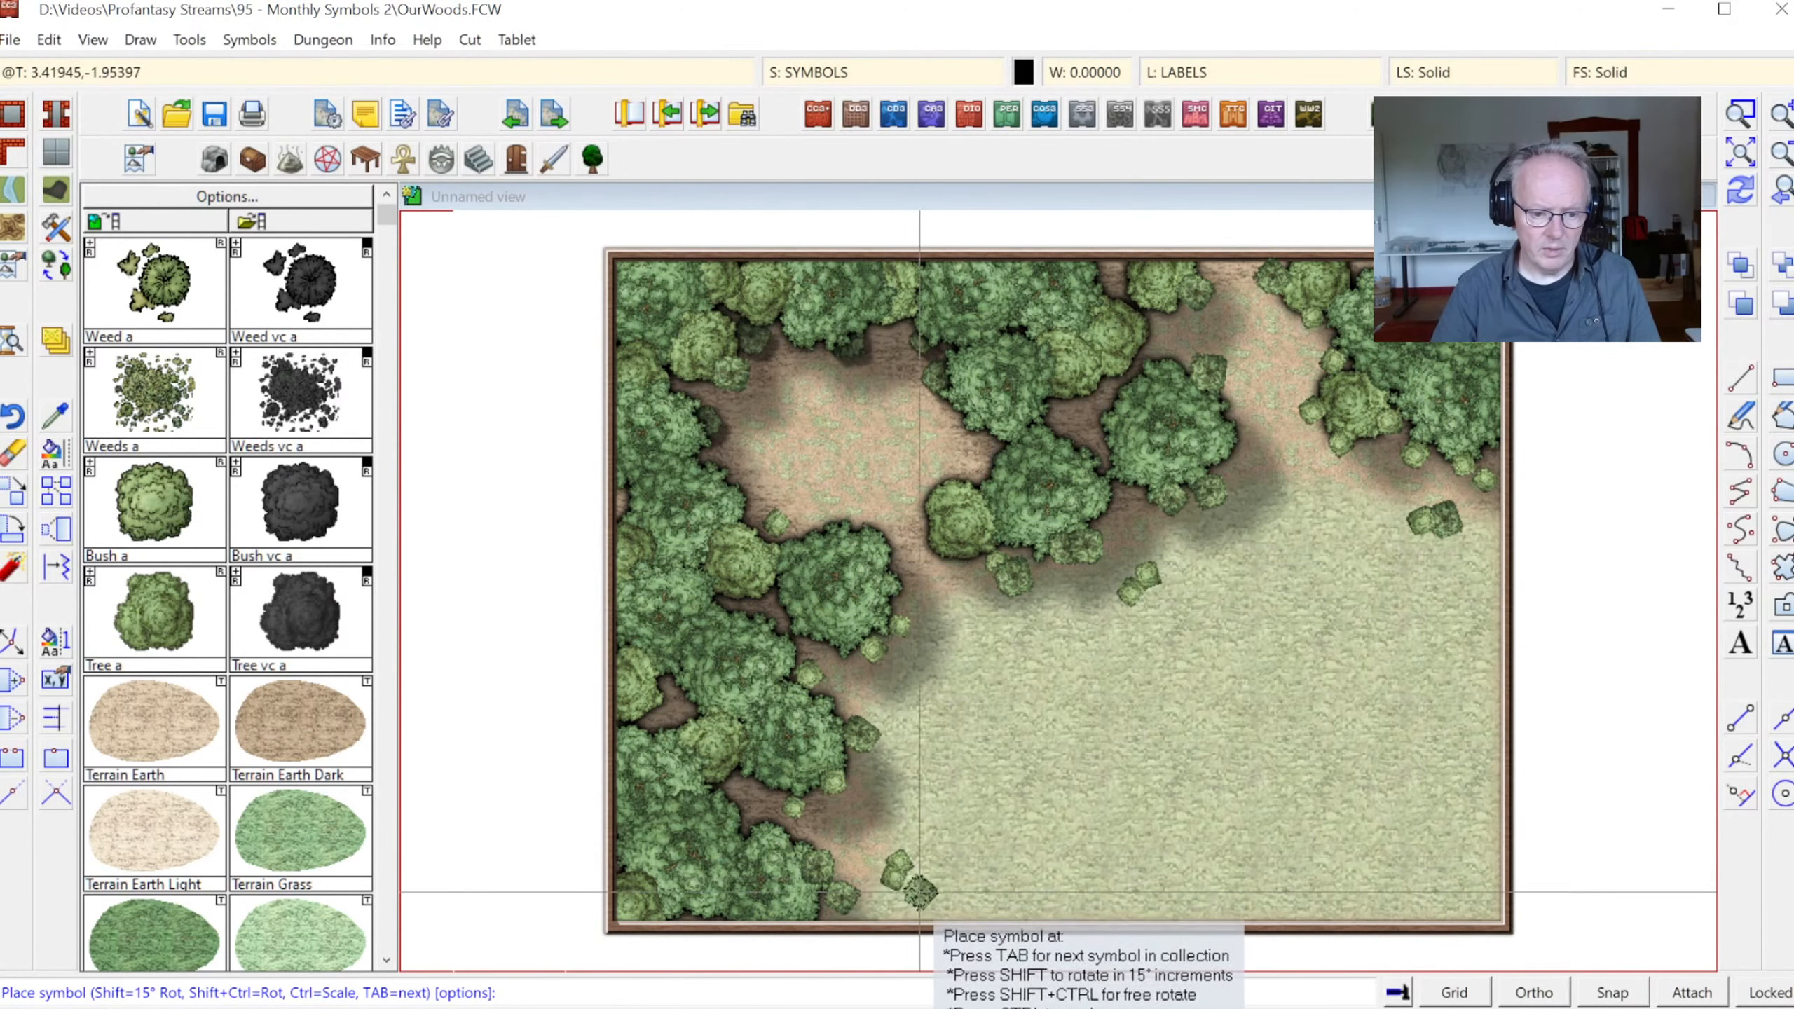
pyautogui.click(1739, 192)
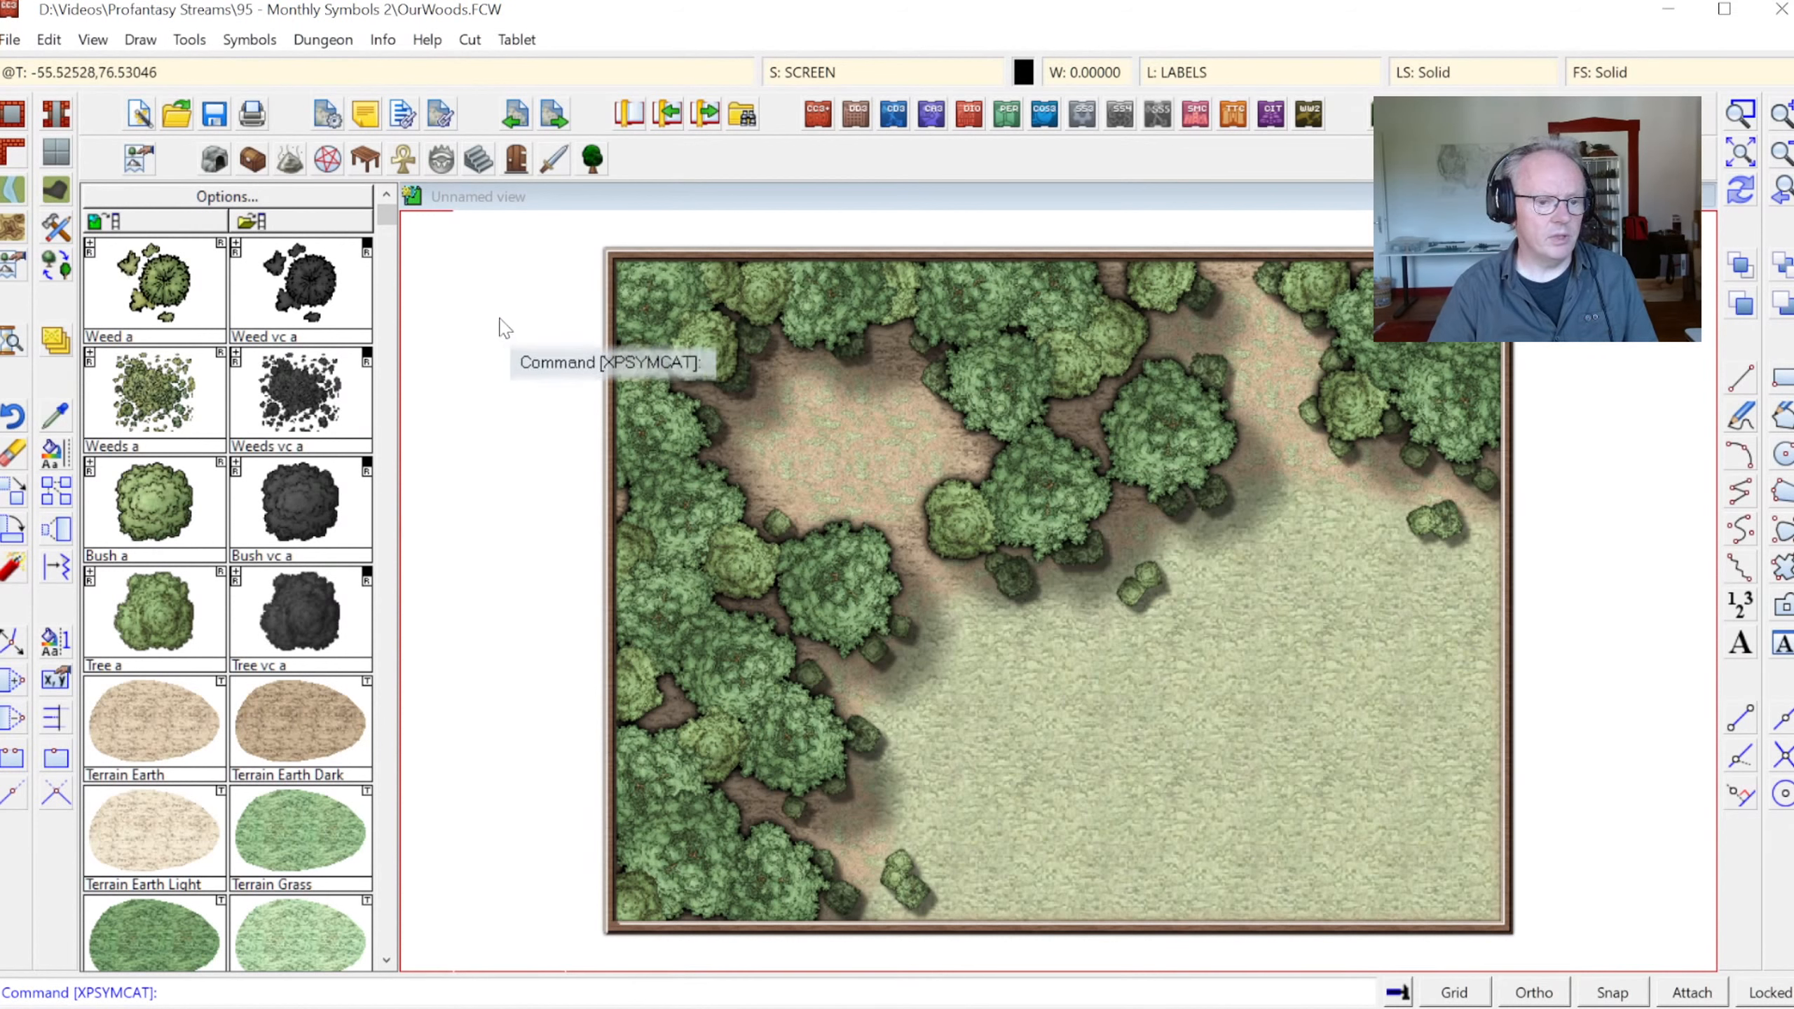
# Using Water, Blue 3, Curved, outline a winding stream's west bank from the map's north edge to the east edge
pyautogui.rightClick(18, 195)
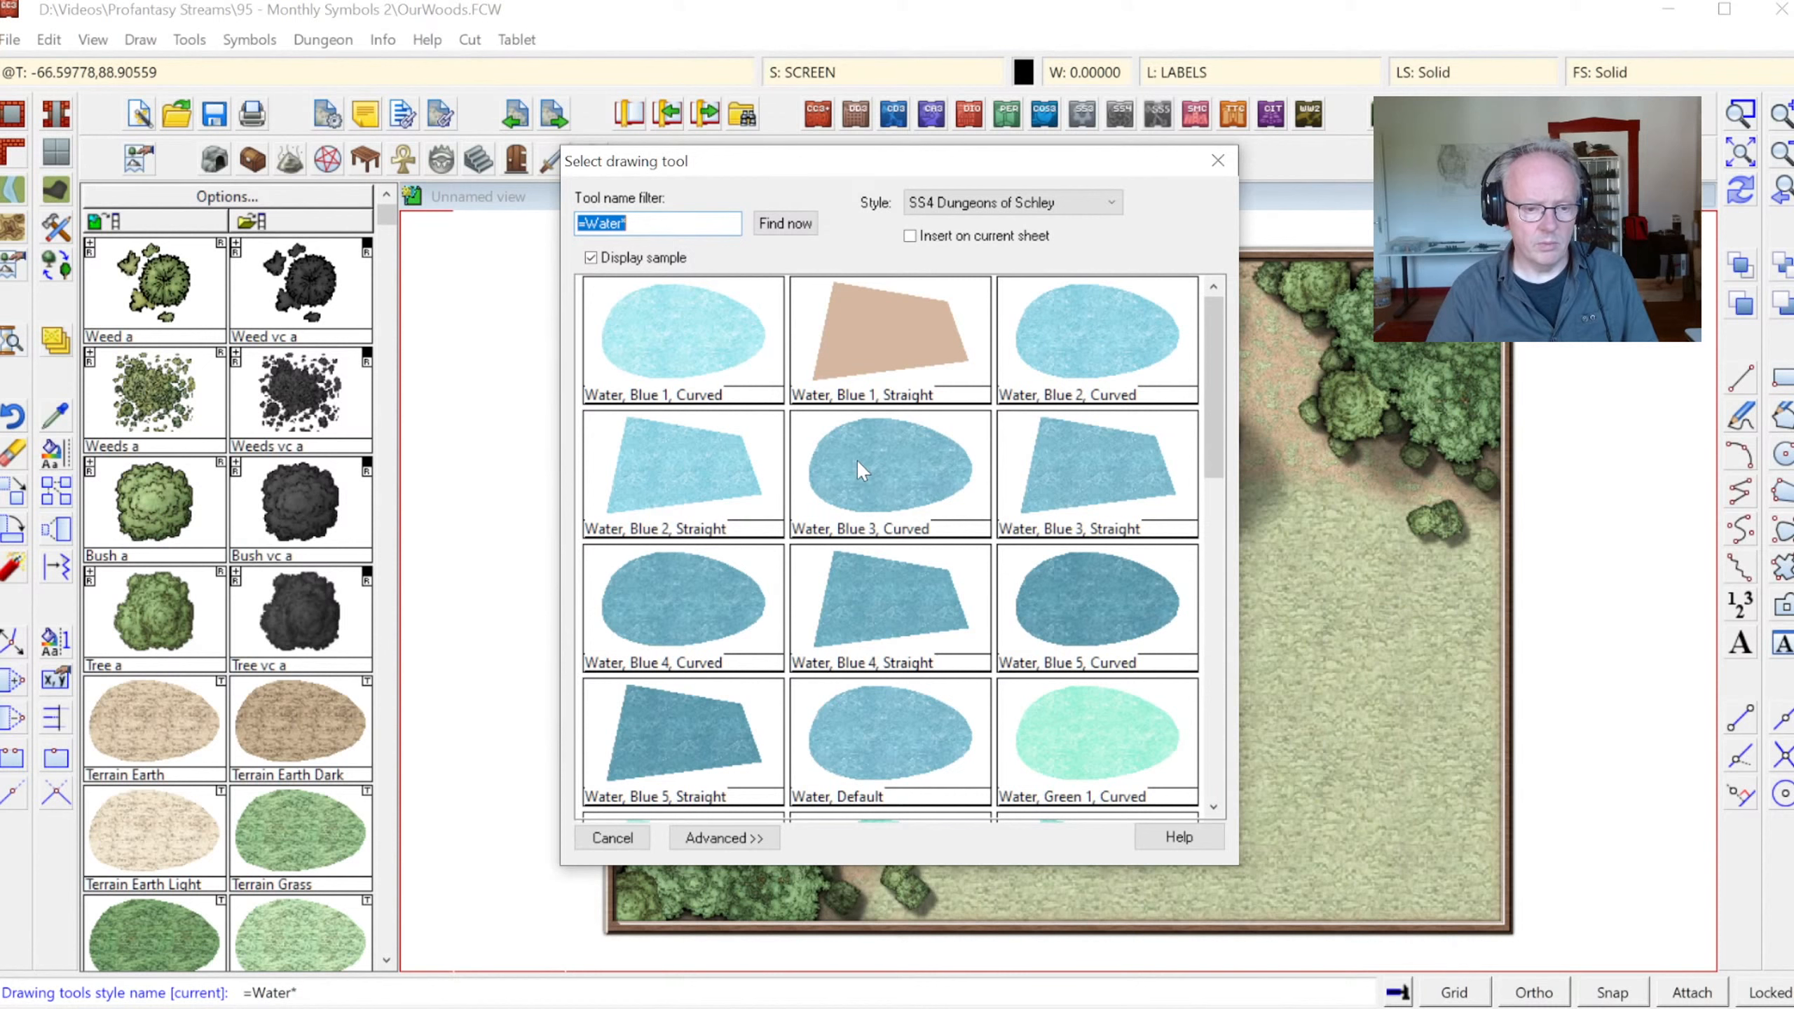
pyautogui.doubleClick(851, 468)
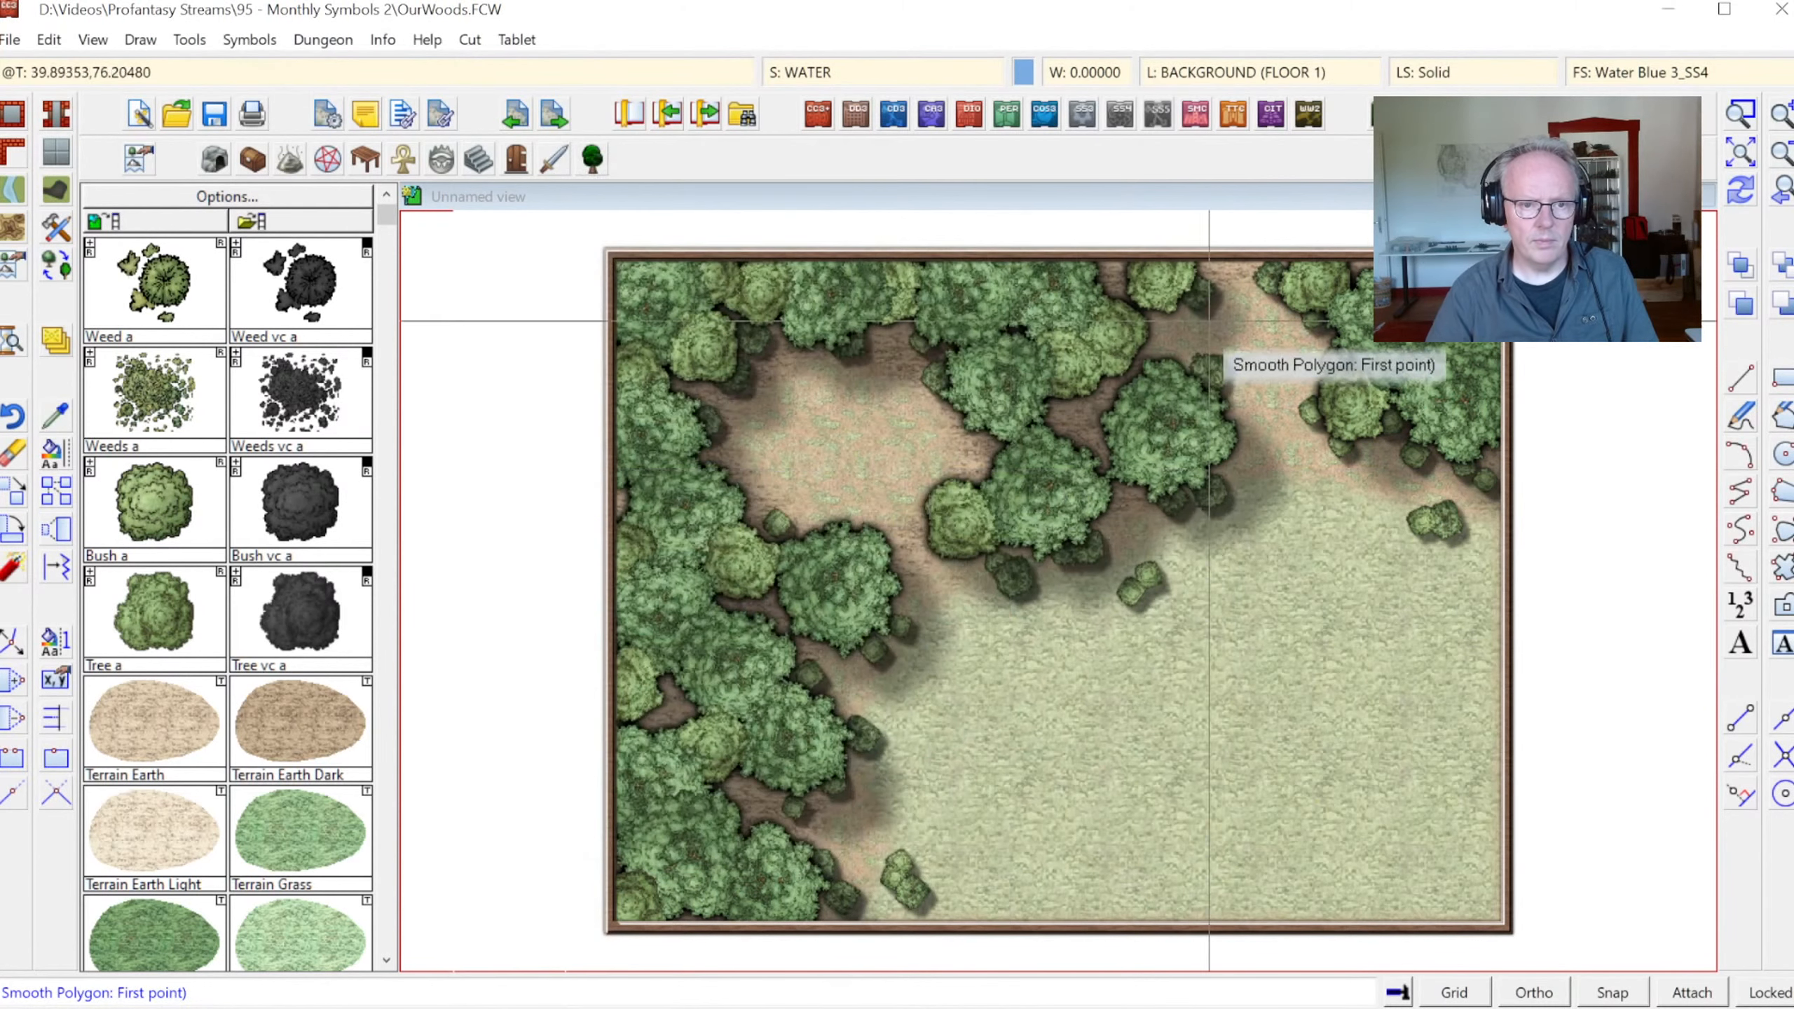
pyautogui.click(1213, 249)
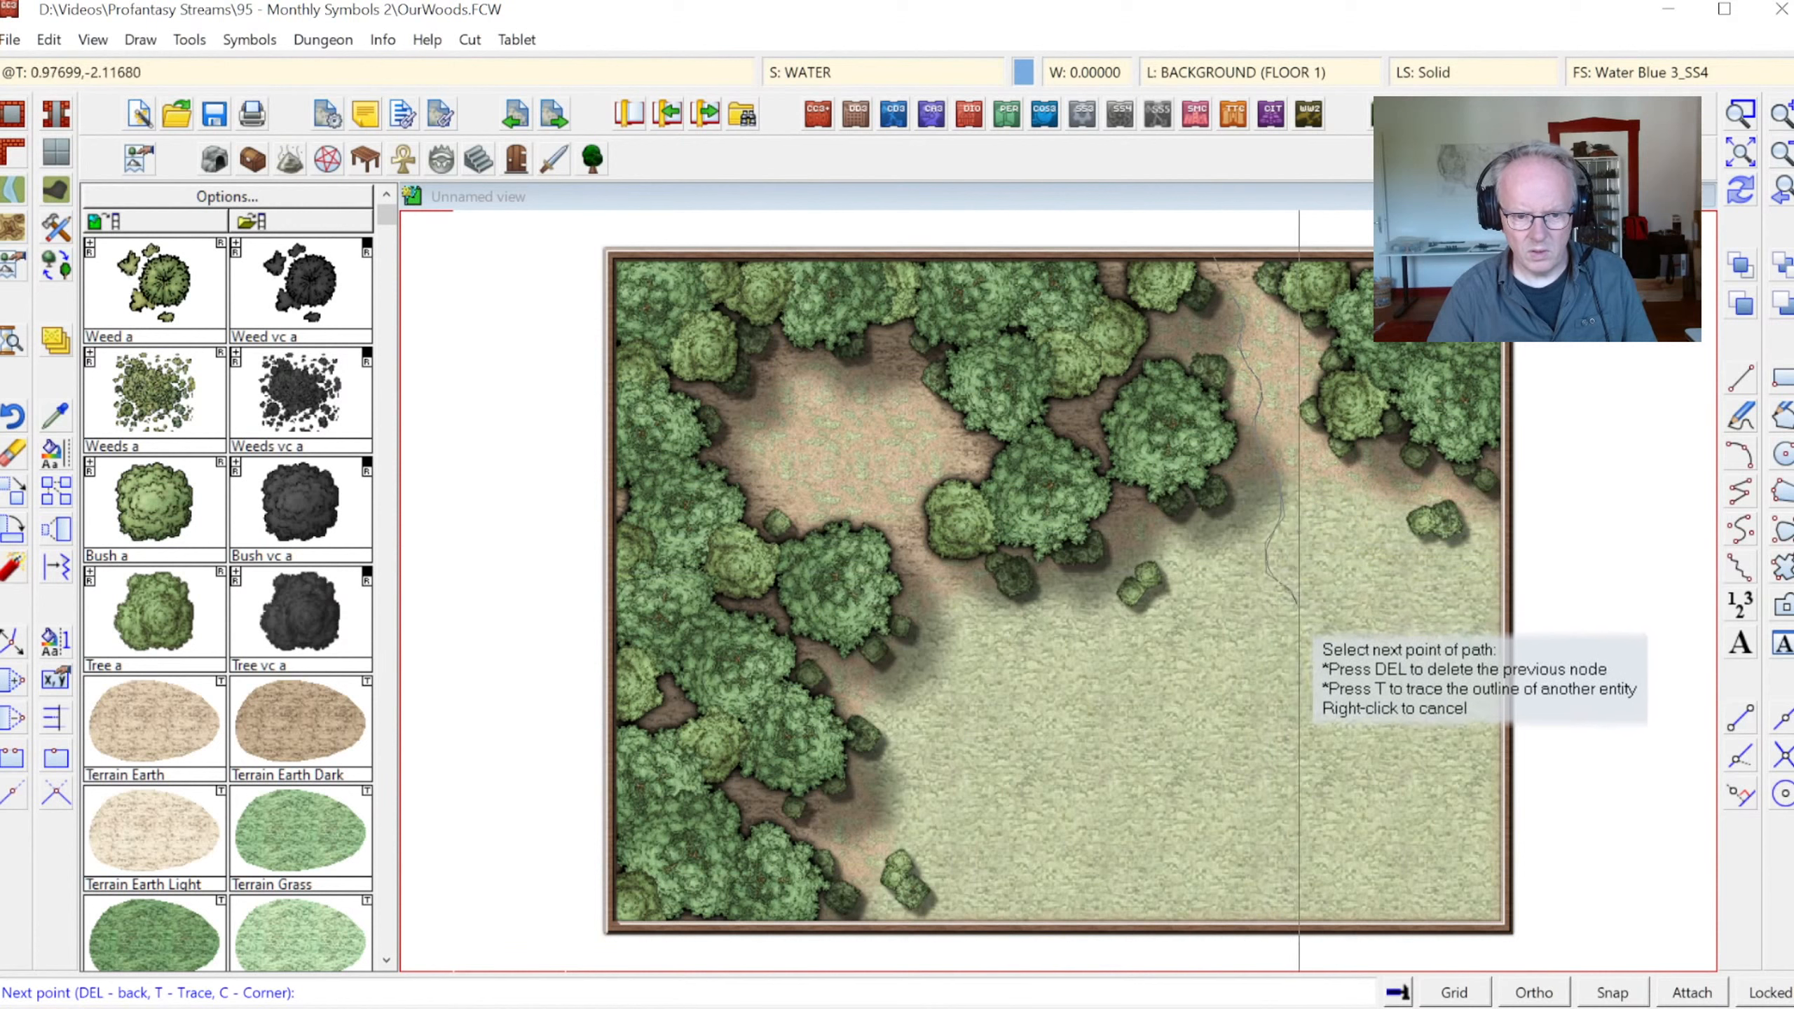
pyautogui.moveTo(1293, 650)
pyautogui.mouseDown()
pyautogui.moveTo(1355, 688)
pyautogui.moveTo(1418, 672)
pyautogui.moveTo(1519, 733)
pyautogui.mouseUp()
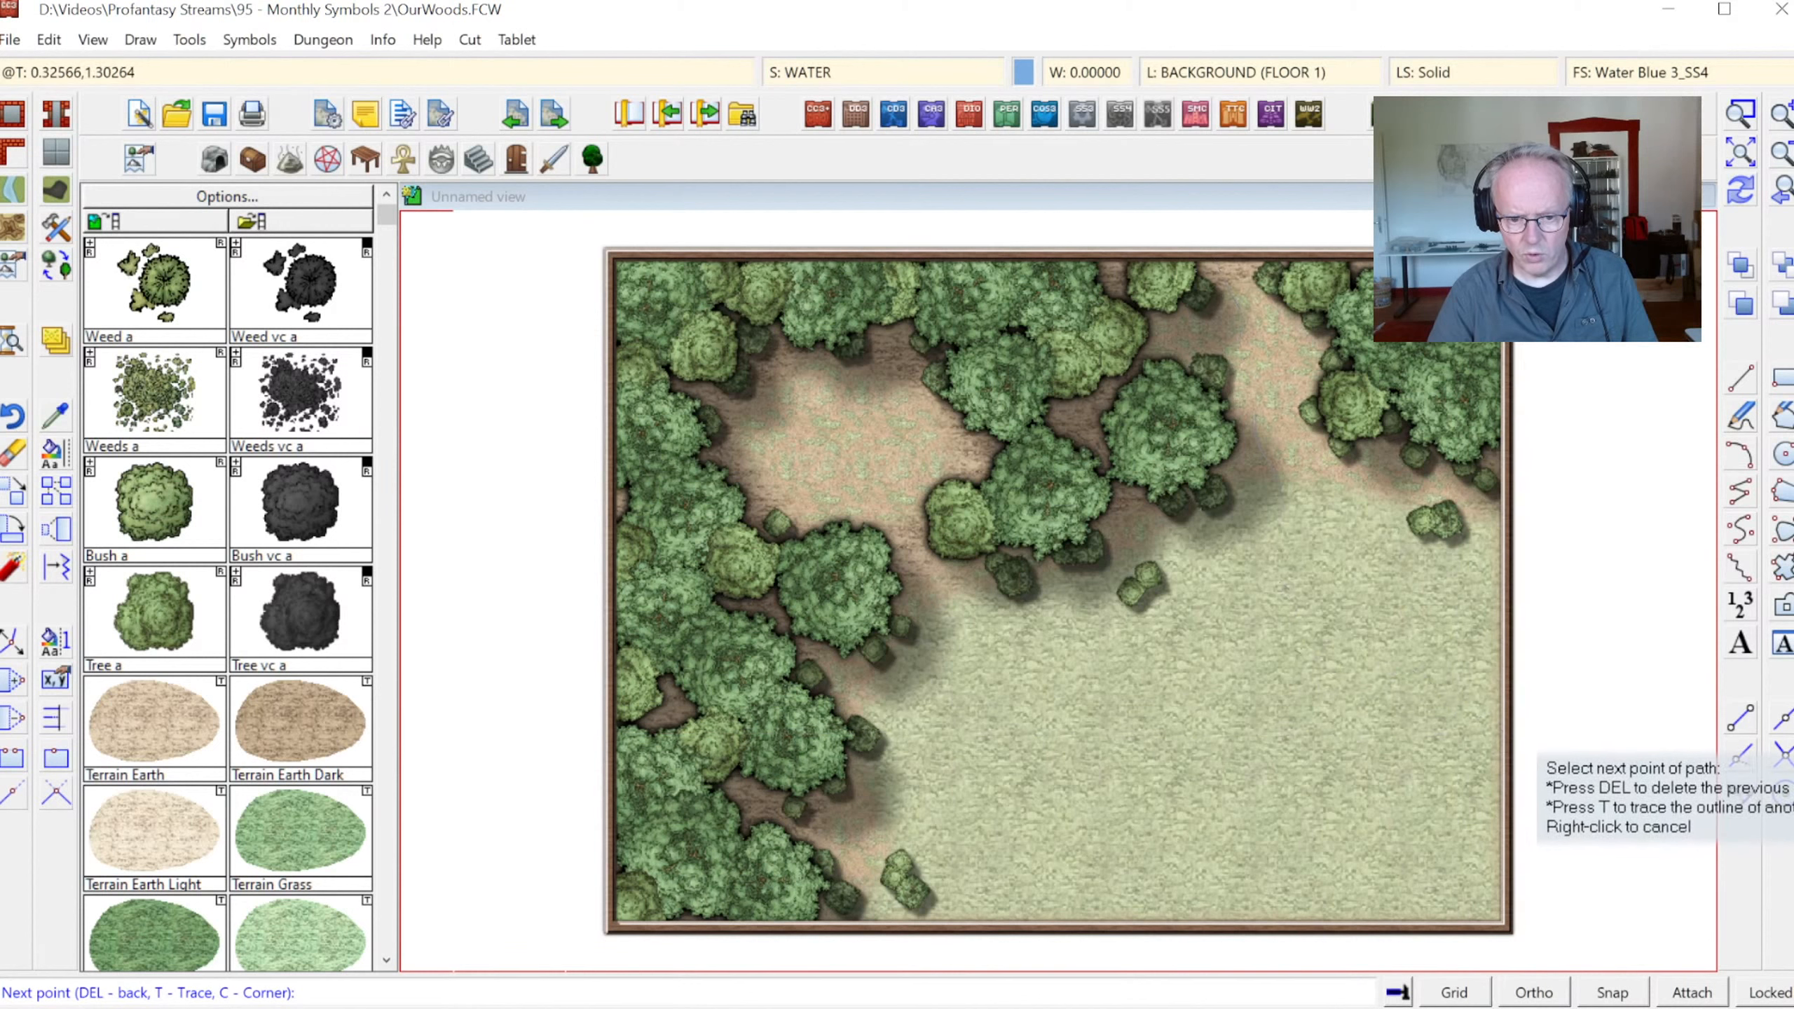
# Trace the stream's opposite bank from the east edge back northwest around the lower bend, keeping the stream narrow
pyautogui.click(1486, 700)
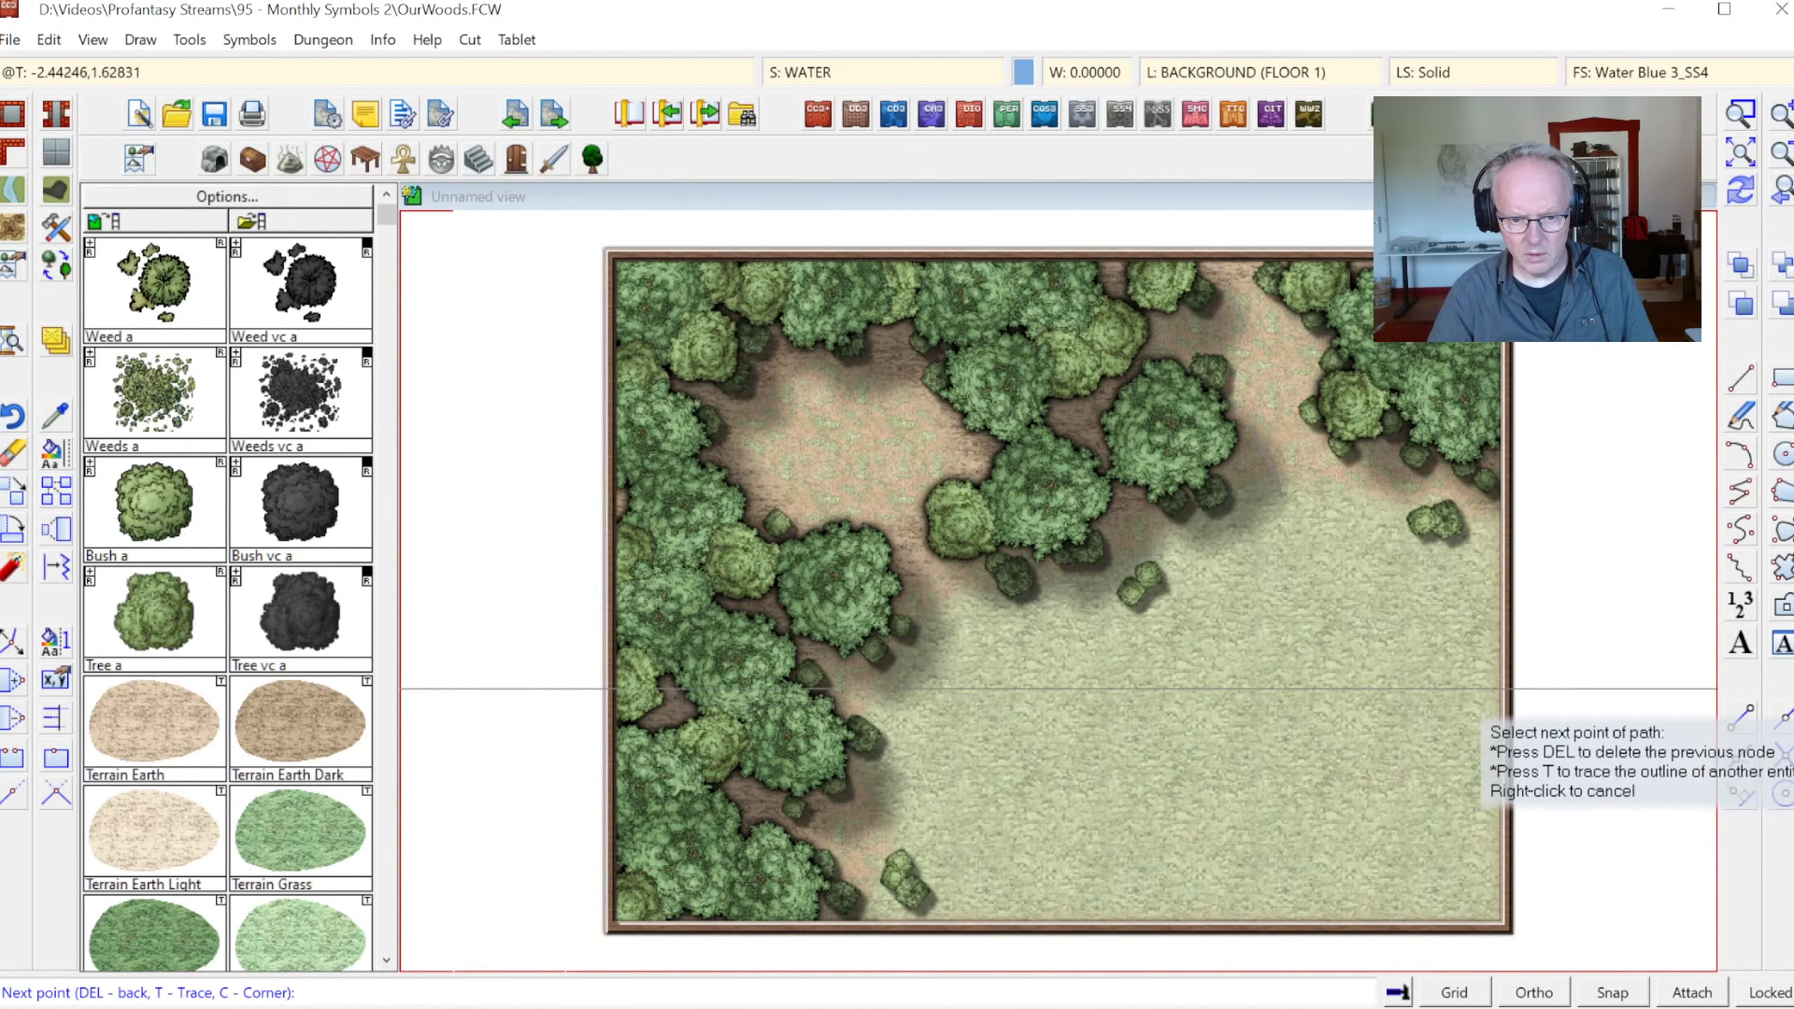
pyautogui.click(1462, 687)
pyautogui.click(1430, 664)
pyautogui.click(1412, 657)
pyautogui.click(1384, 668)
pyautogui.click(1340, 663)
pyautogui.click(1325, 647)
pyautogui.click(1311, 627)
pyautogui.click(1312, 597)
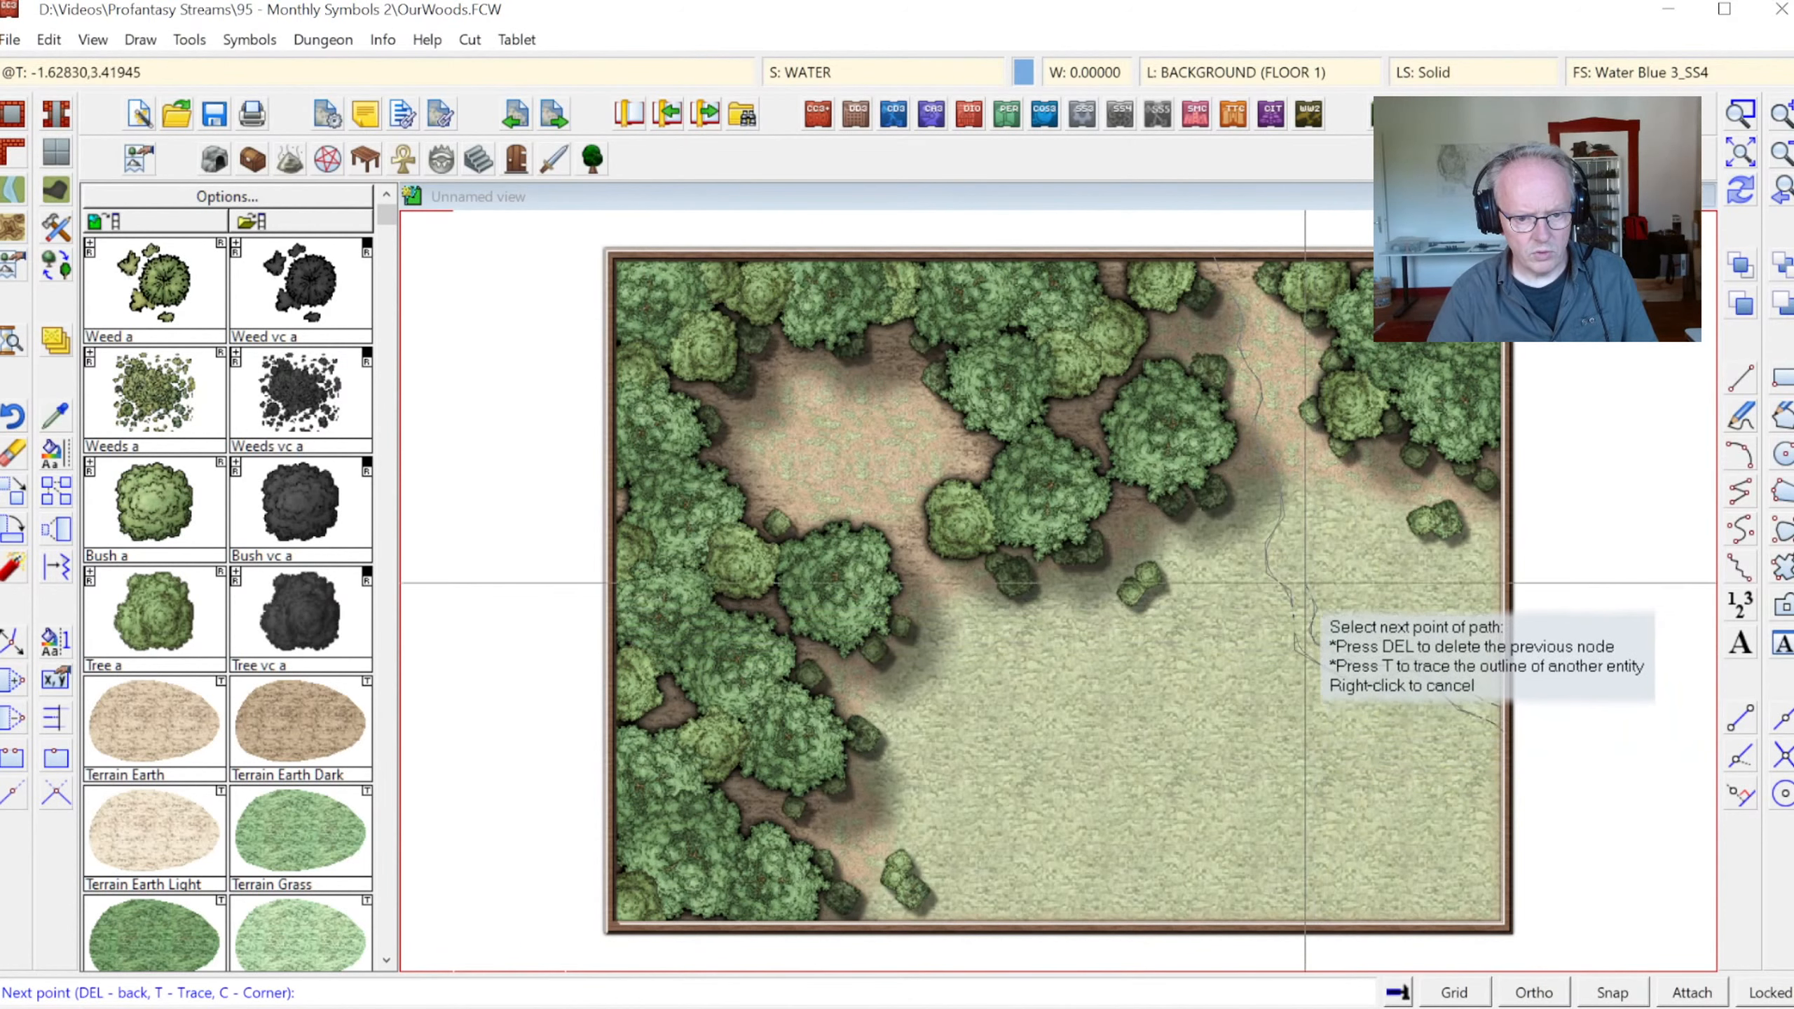
# Continue the stream's east bank up to the map's north edge, complete the water polygon and end the command
pyautogui.click(1291, 569)
pyautogui.click(1290, 548)
pyautogui.click(1302, 523)
pyautogui.click(1296, 504)
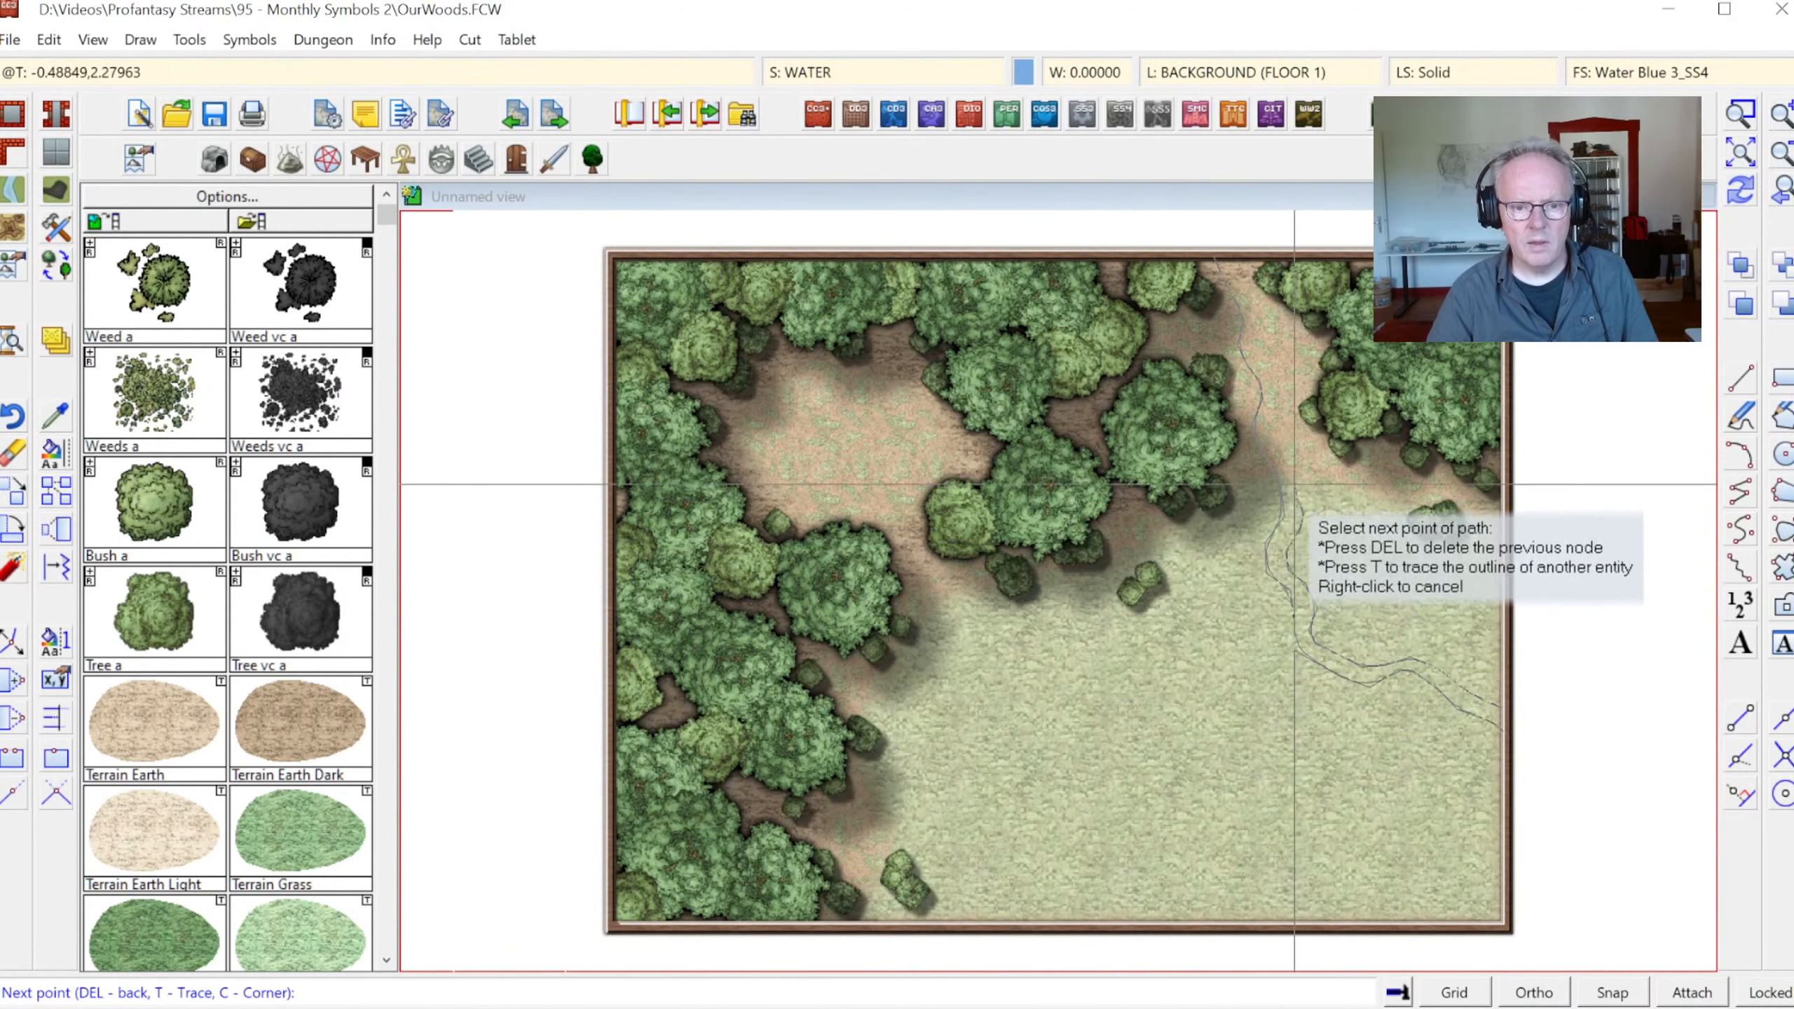
pyautogui.click(1291, 472)
pyautogui.click(1273, 446)
pyautogui.click(1267, 425)
pyautogui.click(1282, 391)
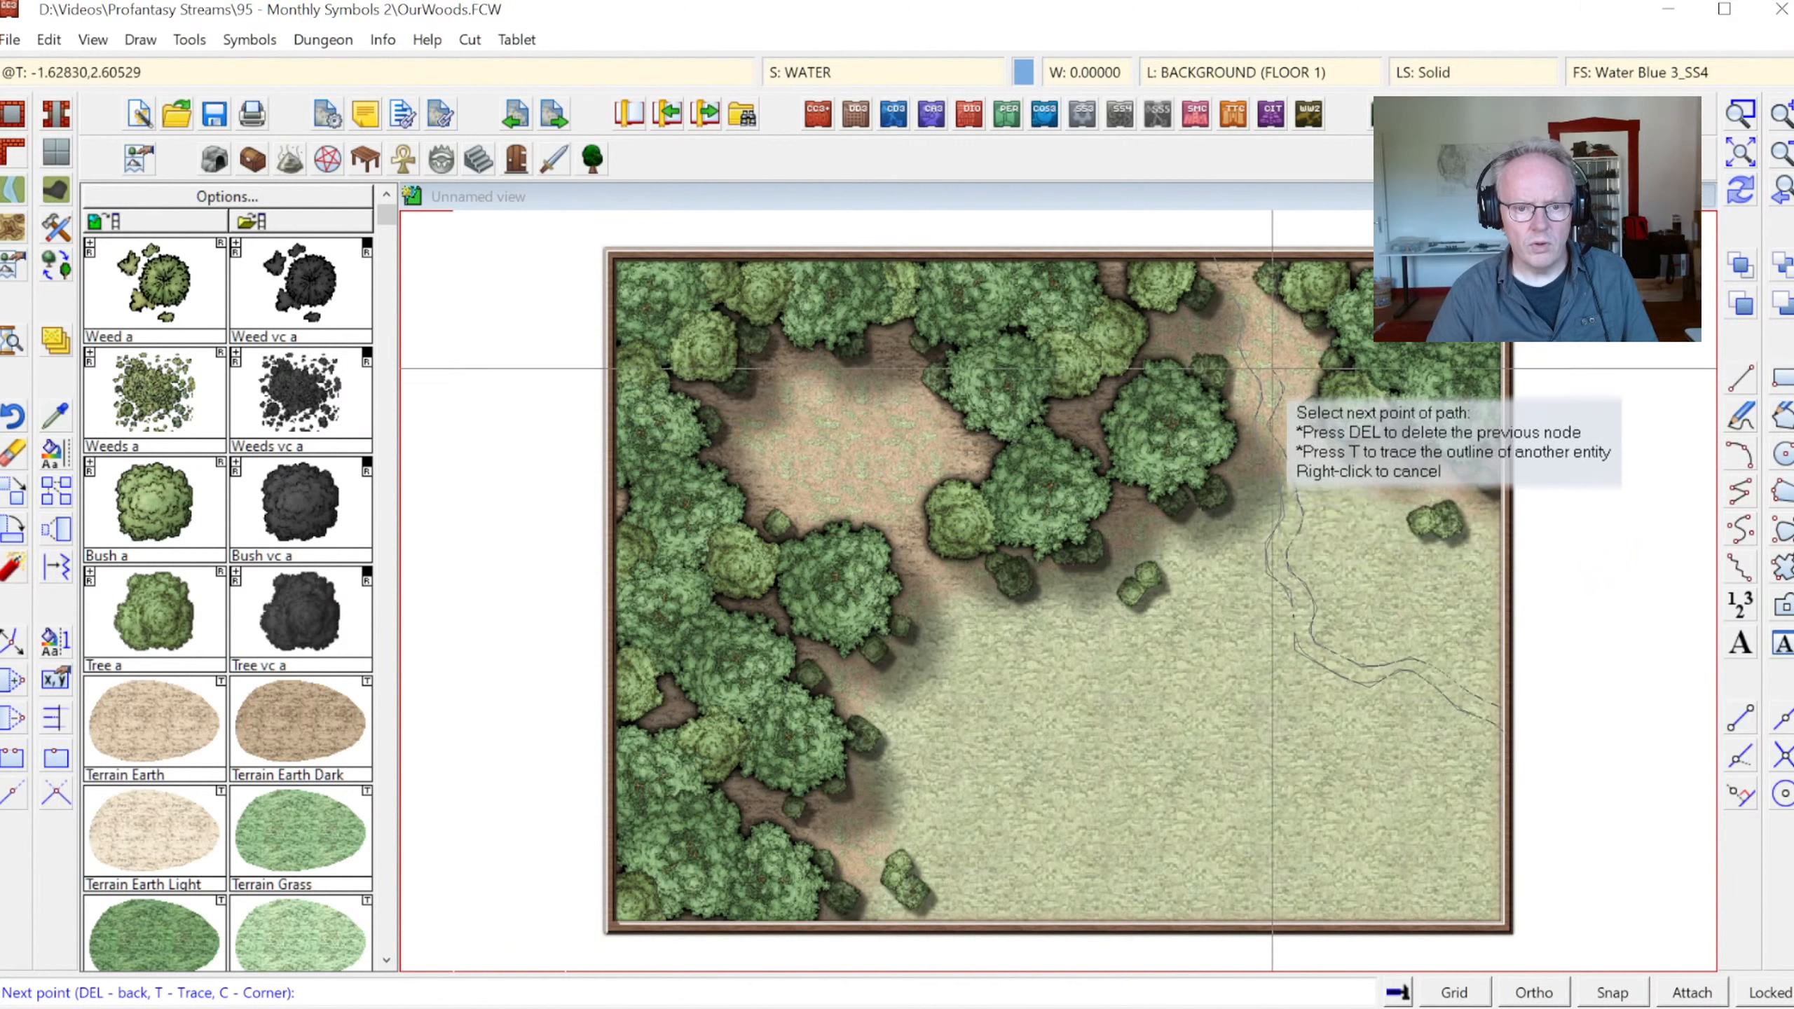
pyautogui.click(1272, 365)
pyautogui.click(1263, 333)
pyautogui.click(1261, 316)
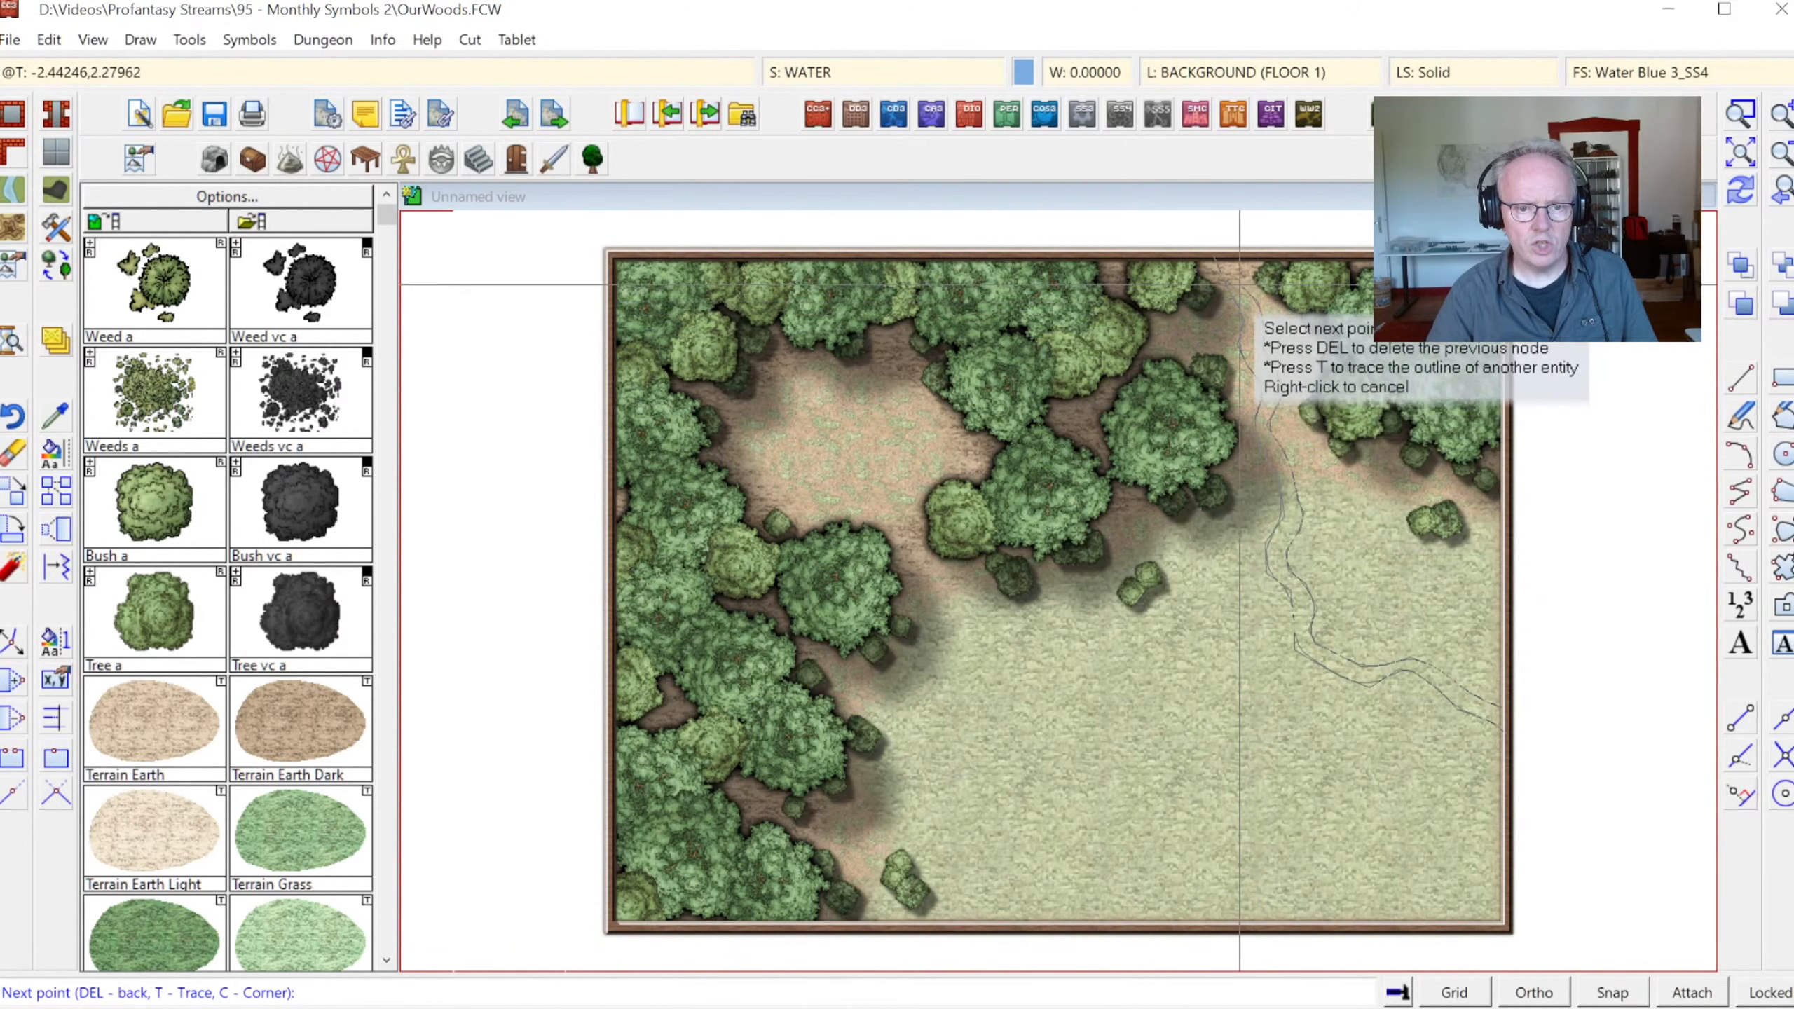
pyautogui.click(1239, 275)
pyautogui.click(1240, 245)
pyautogui.rightClick(1240, 245)
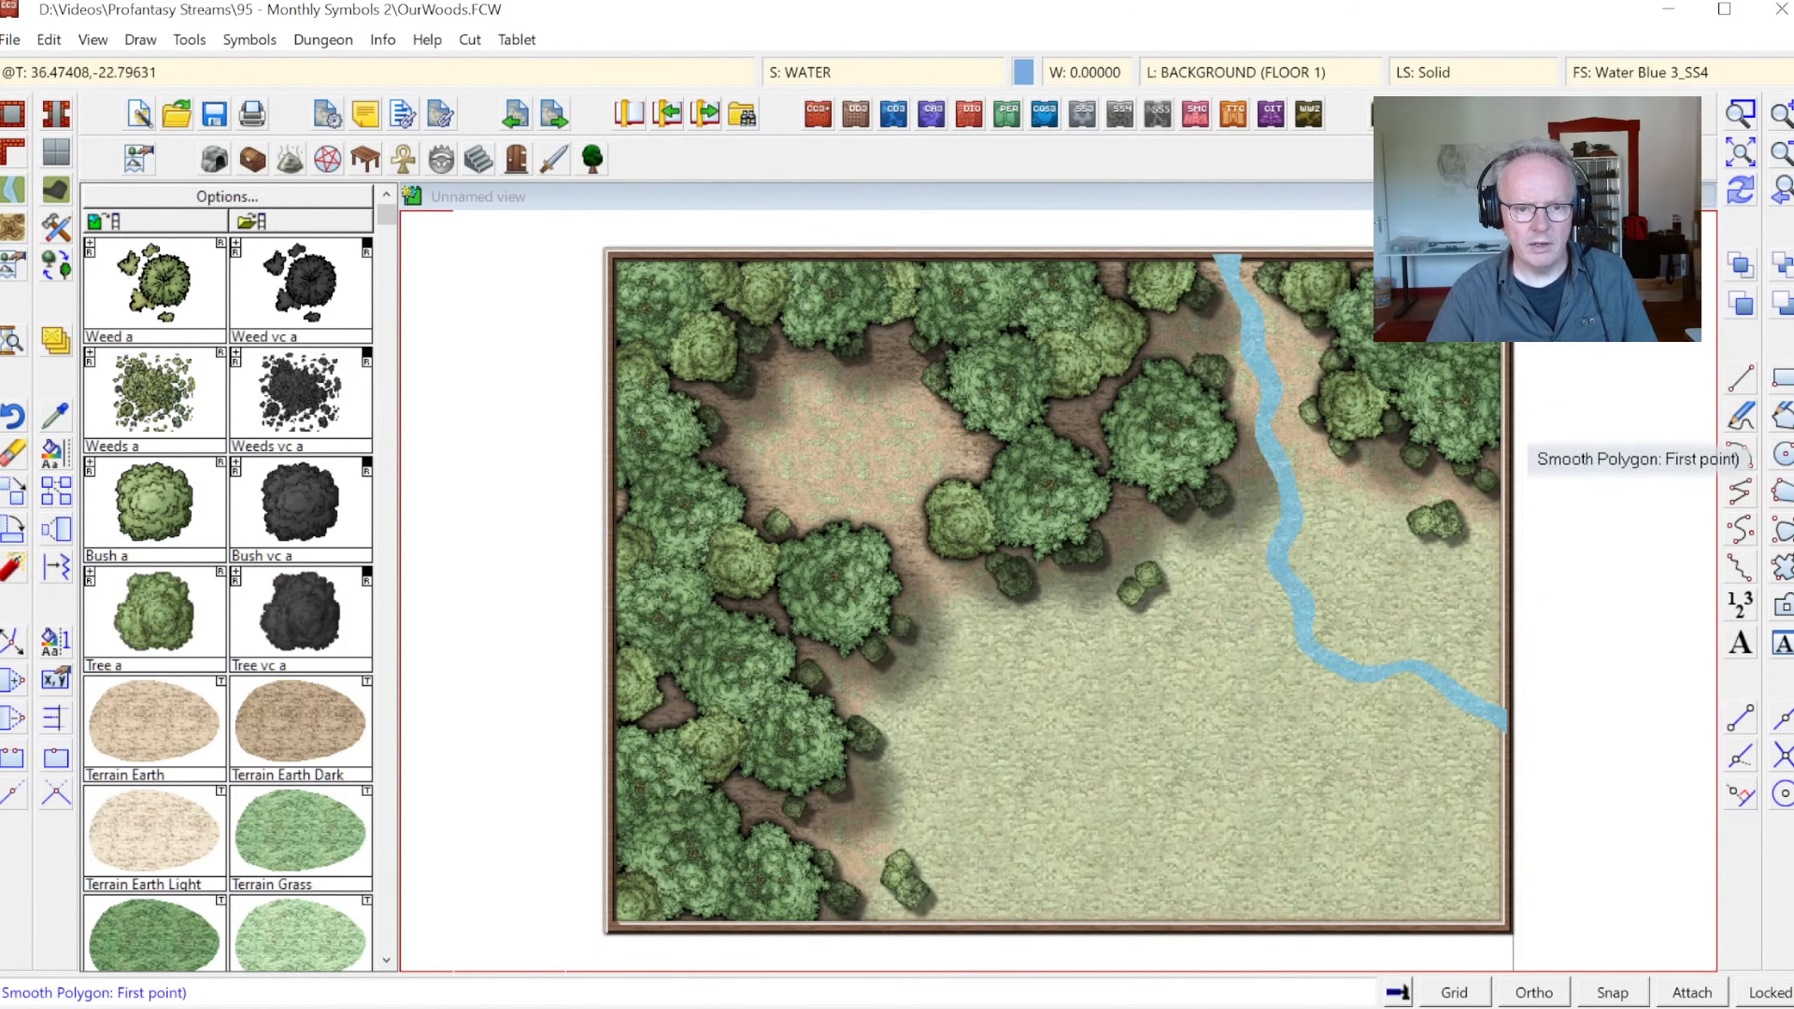
pyautogui.rightClick(1591, 458)
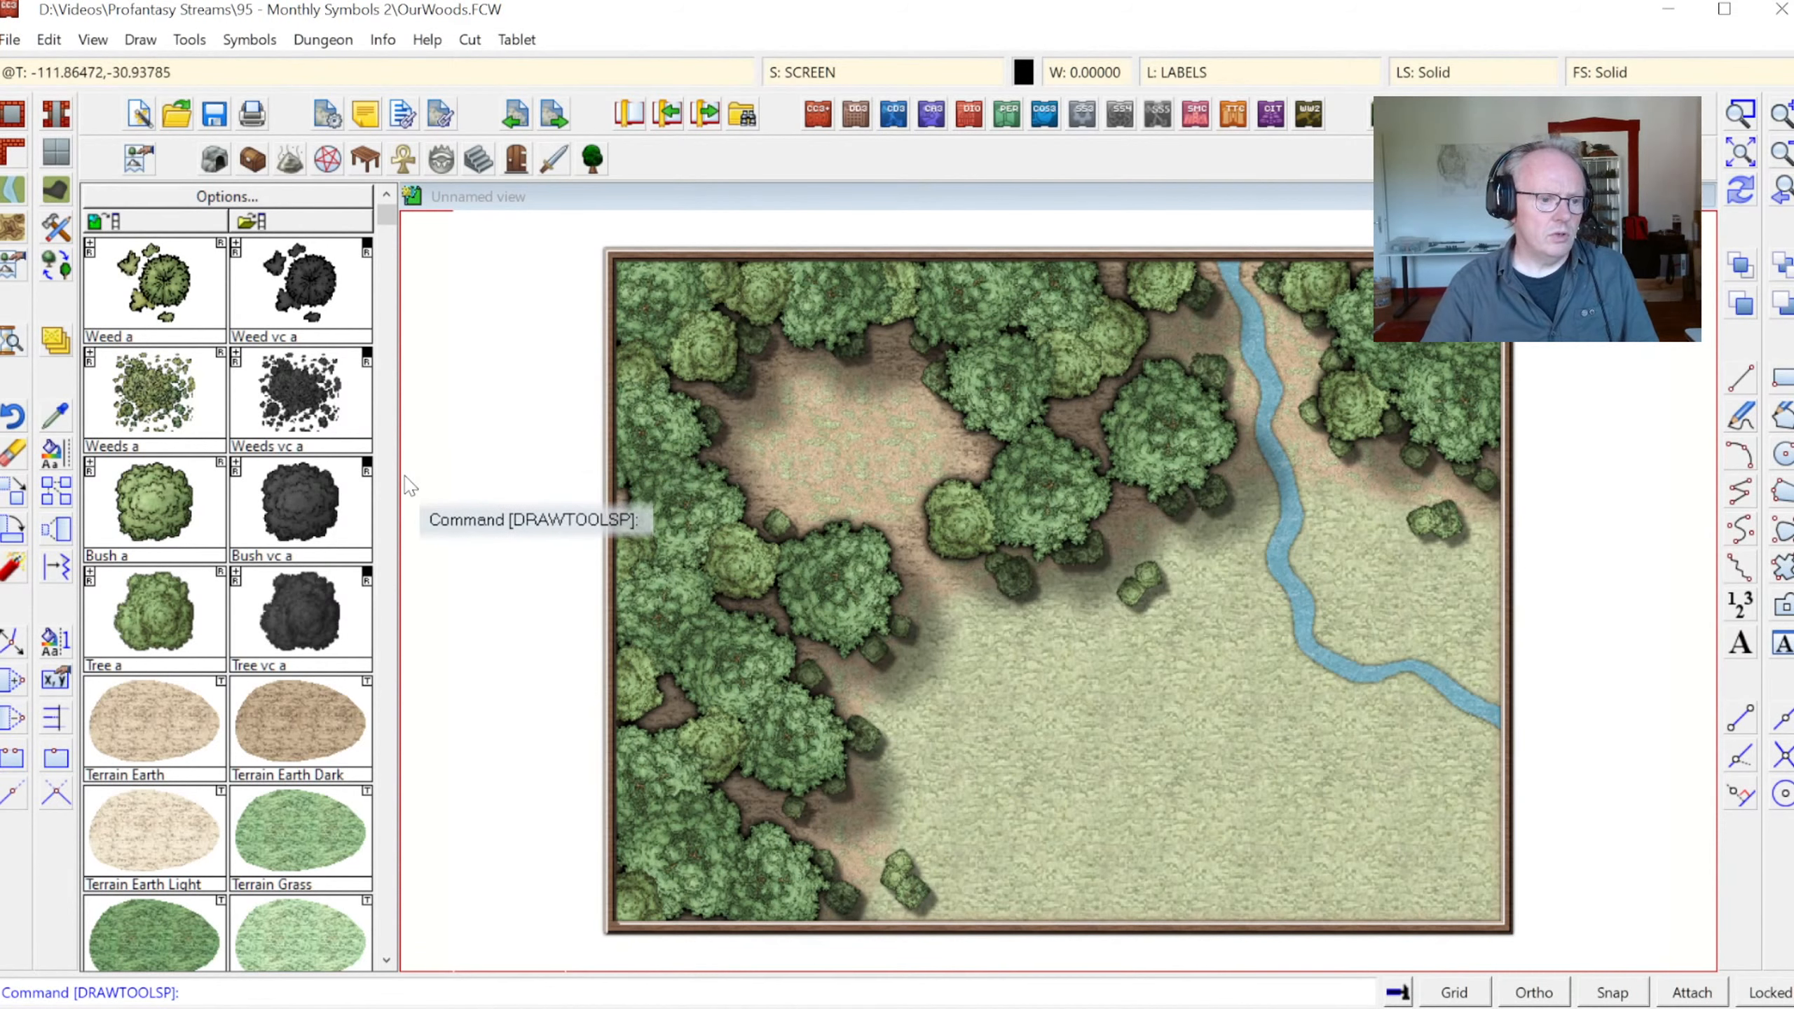
# Load the vegetation symbol catalog, pick a weed symbol and set the current layer to VEGETATION
pyautogui.click(166, 271)
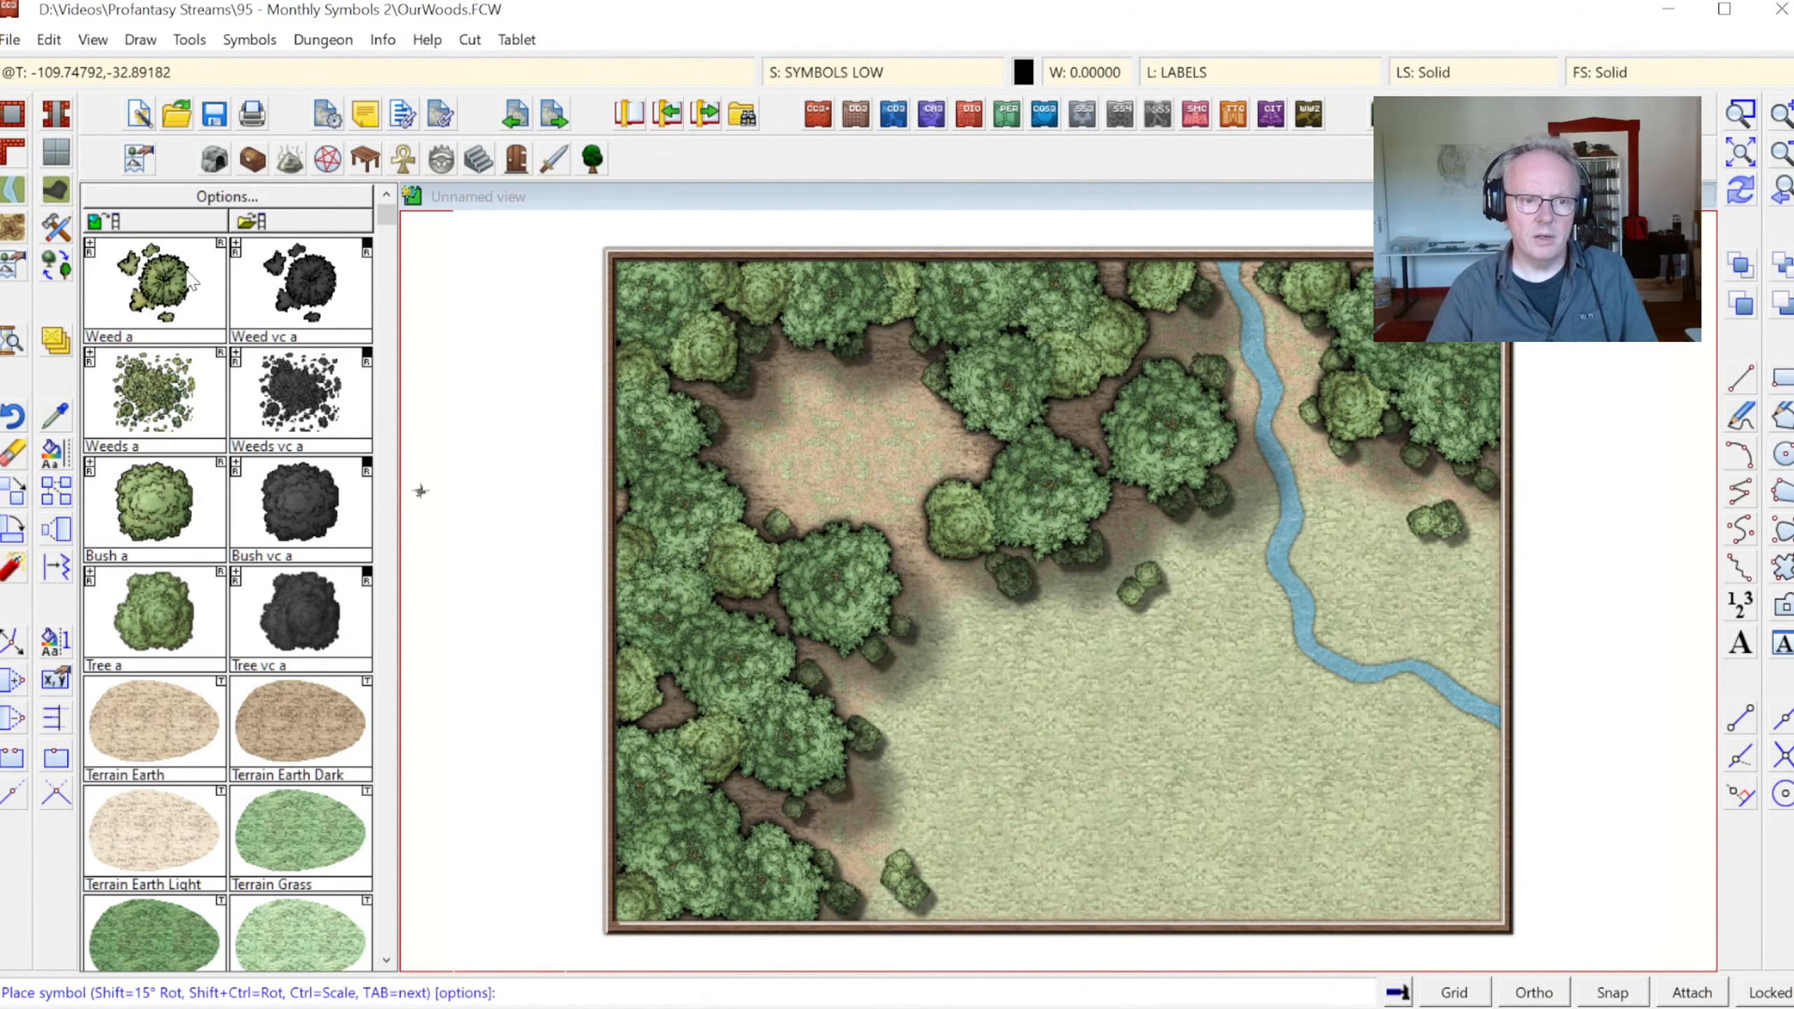
pyautogui.press('Escape')
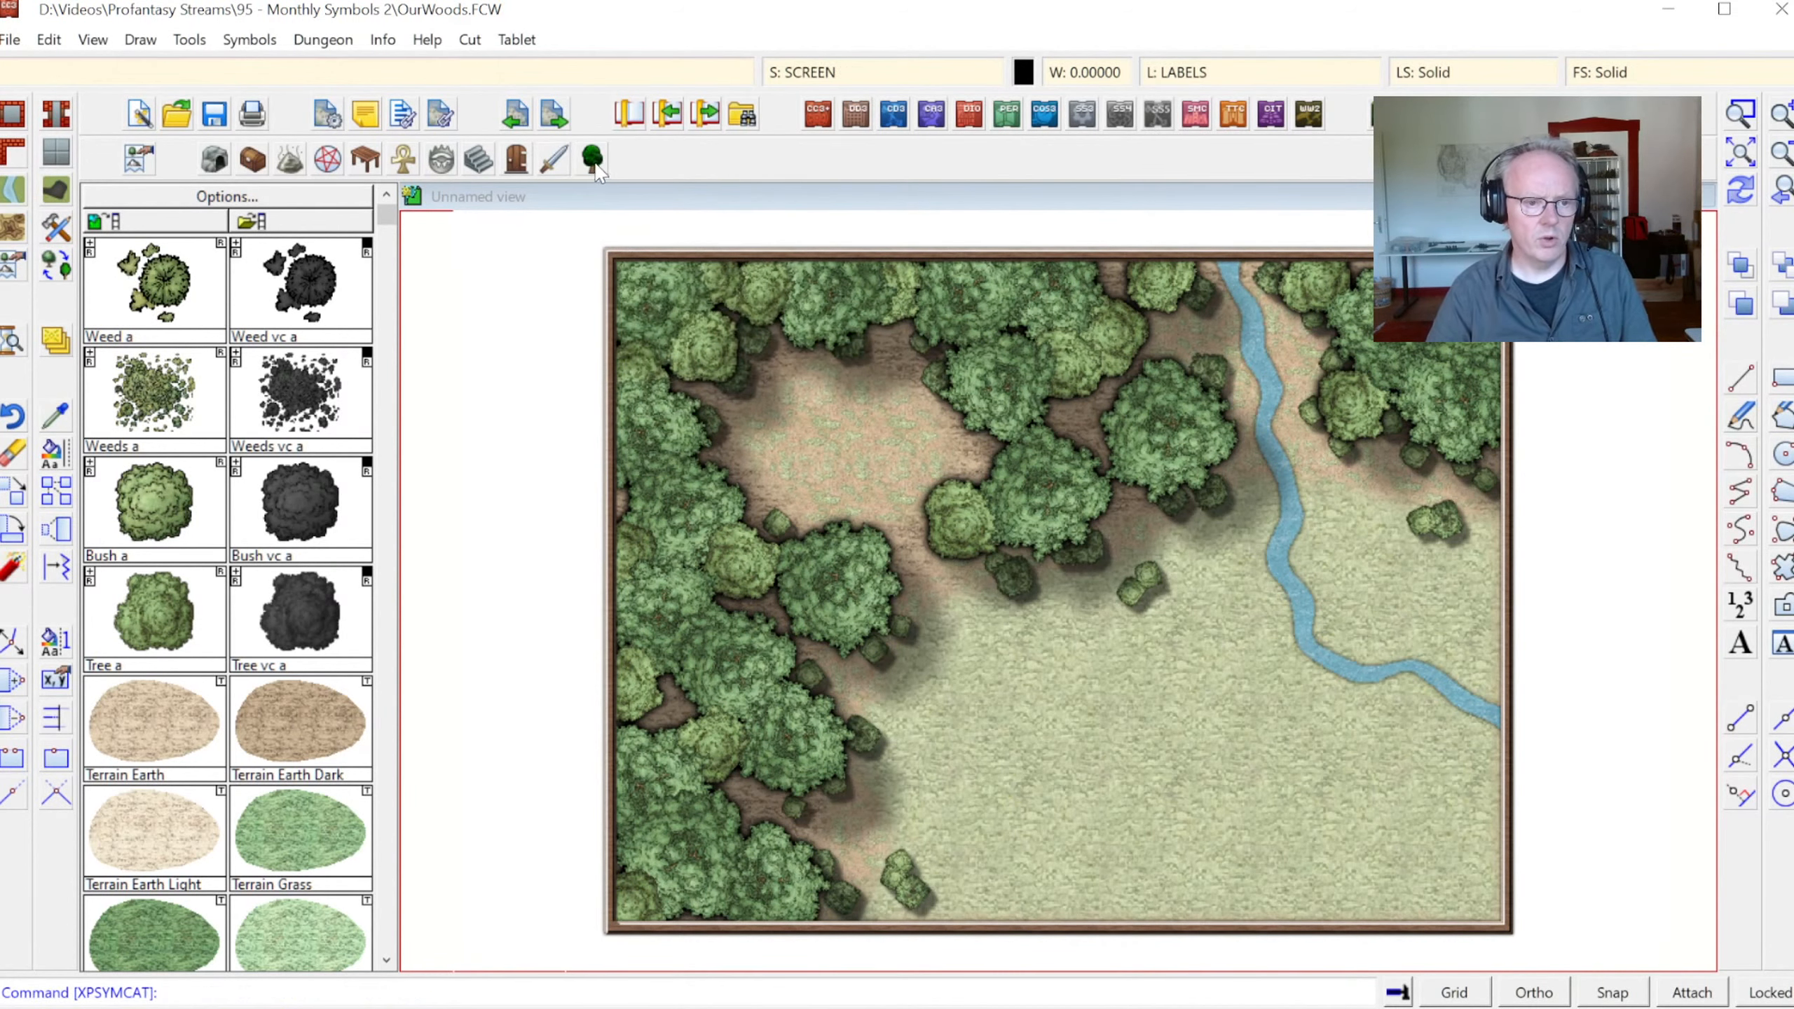
pyautogui.click(592, 158)
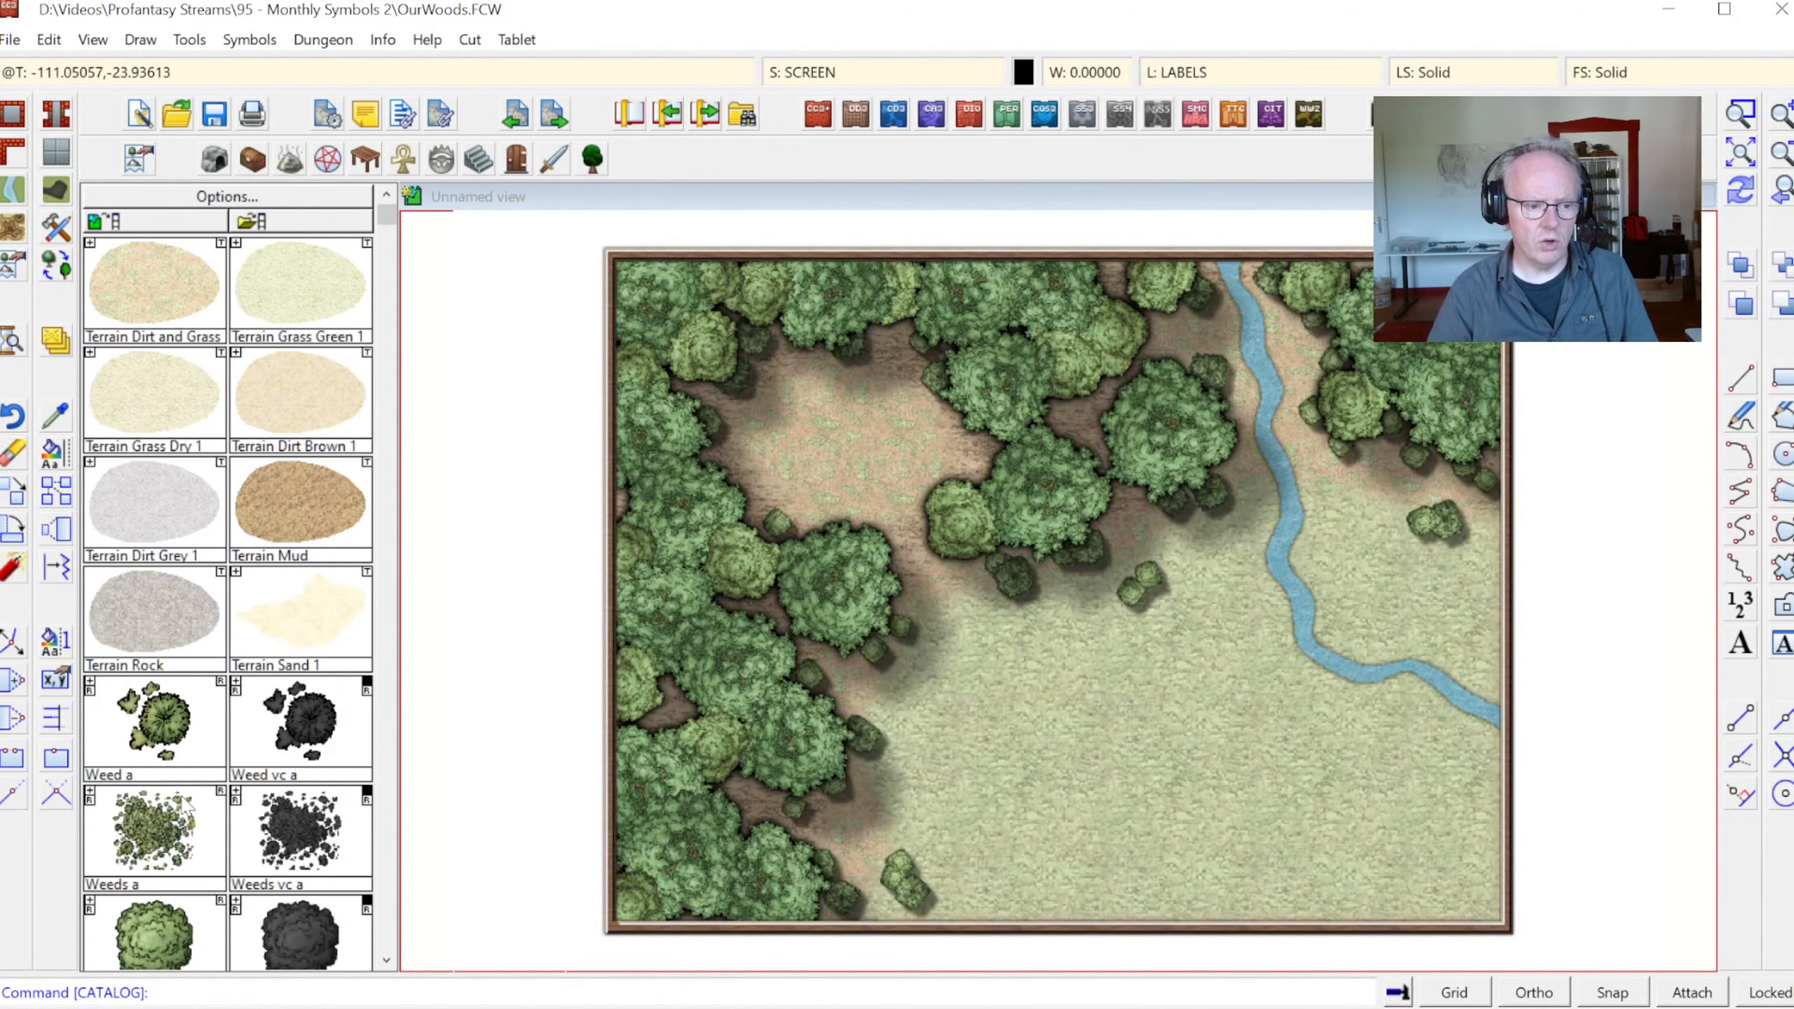
pyautogui.click(151, 655)
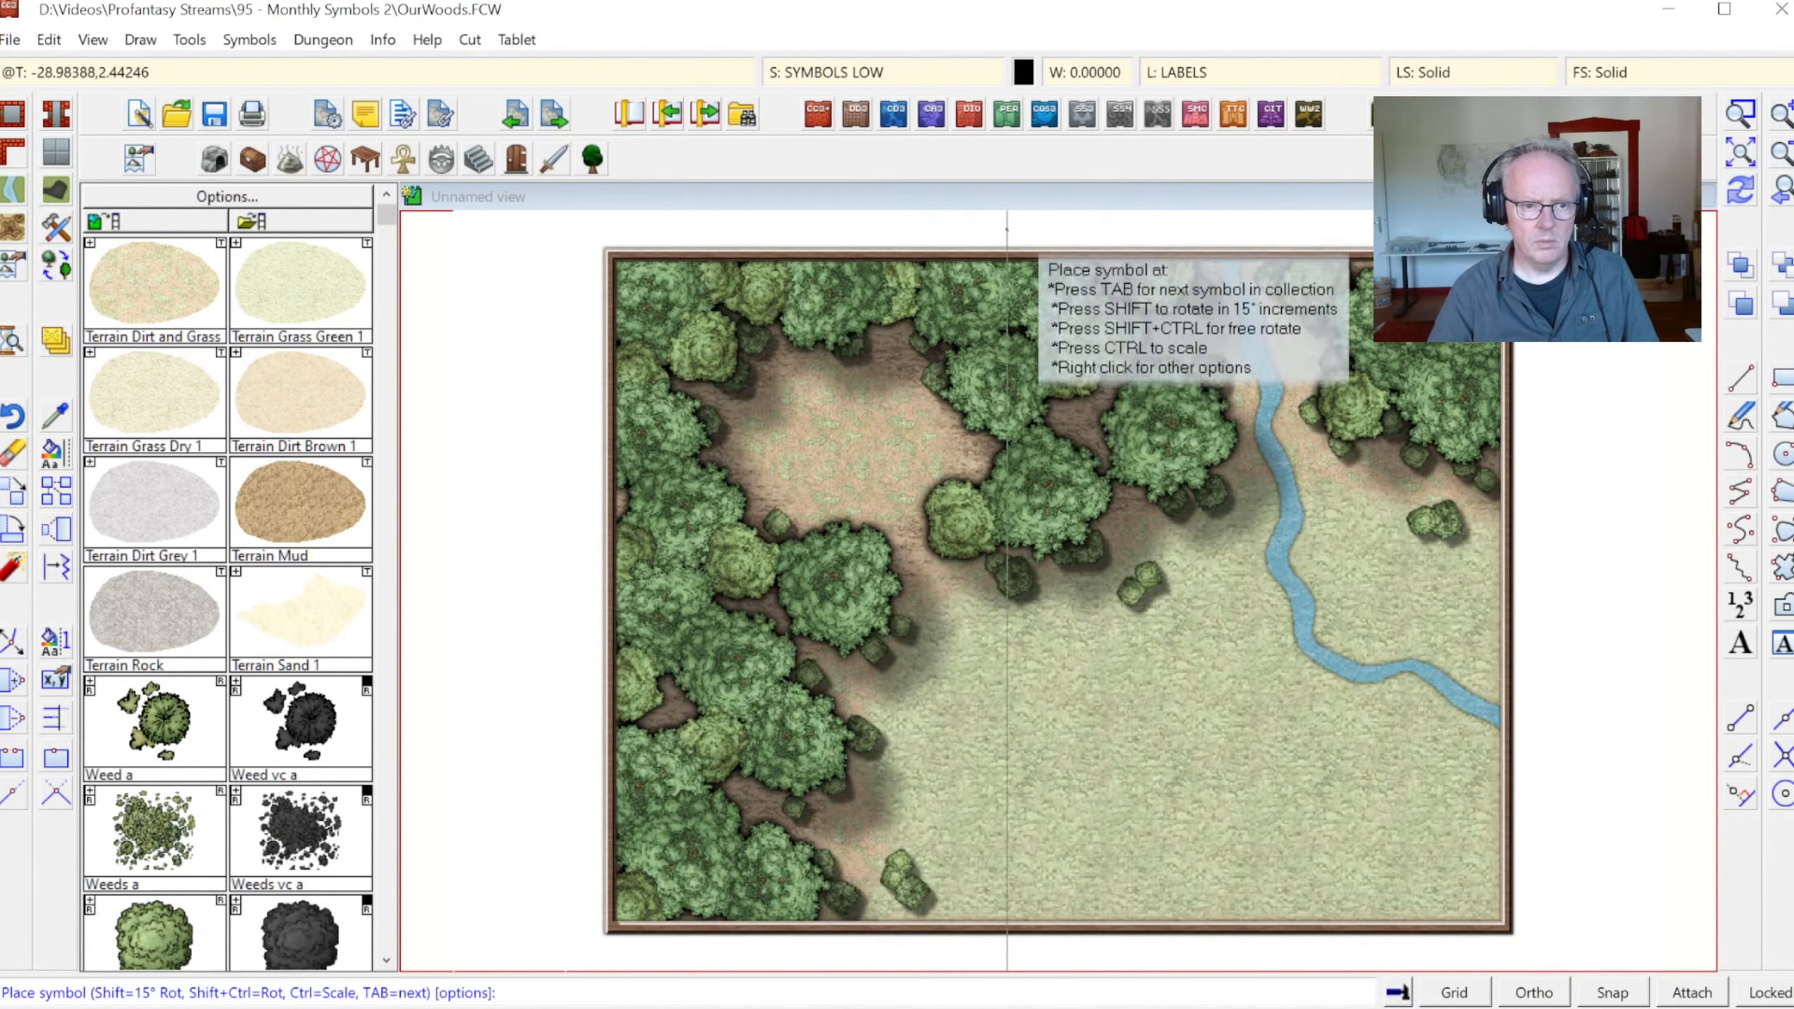
pyautogui.click(1201, 73)
pyautogui.scroll(-4, 866, 601)
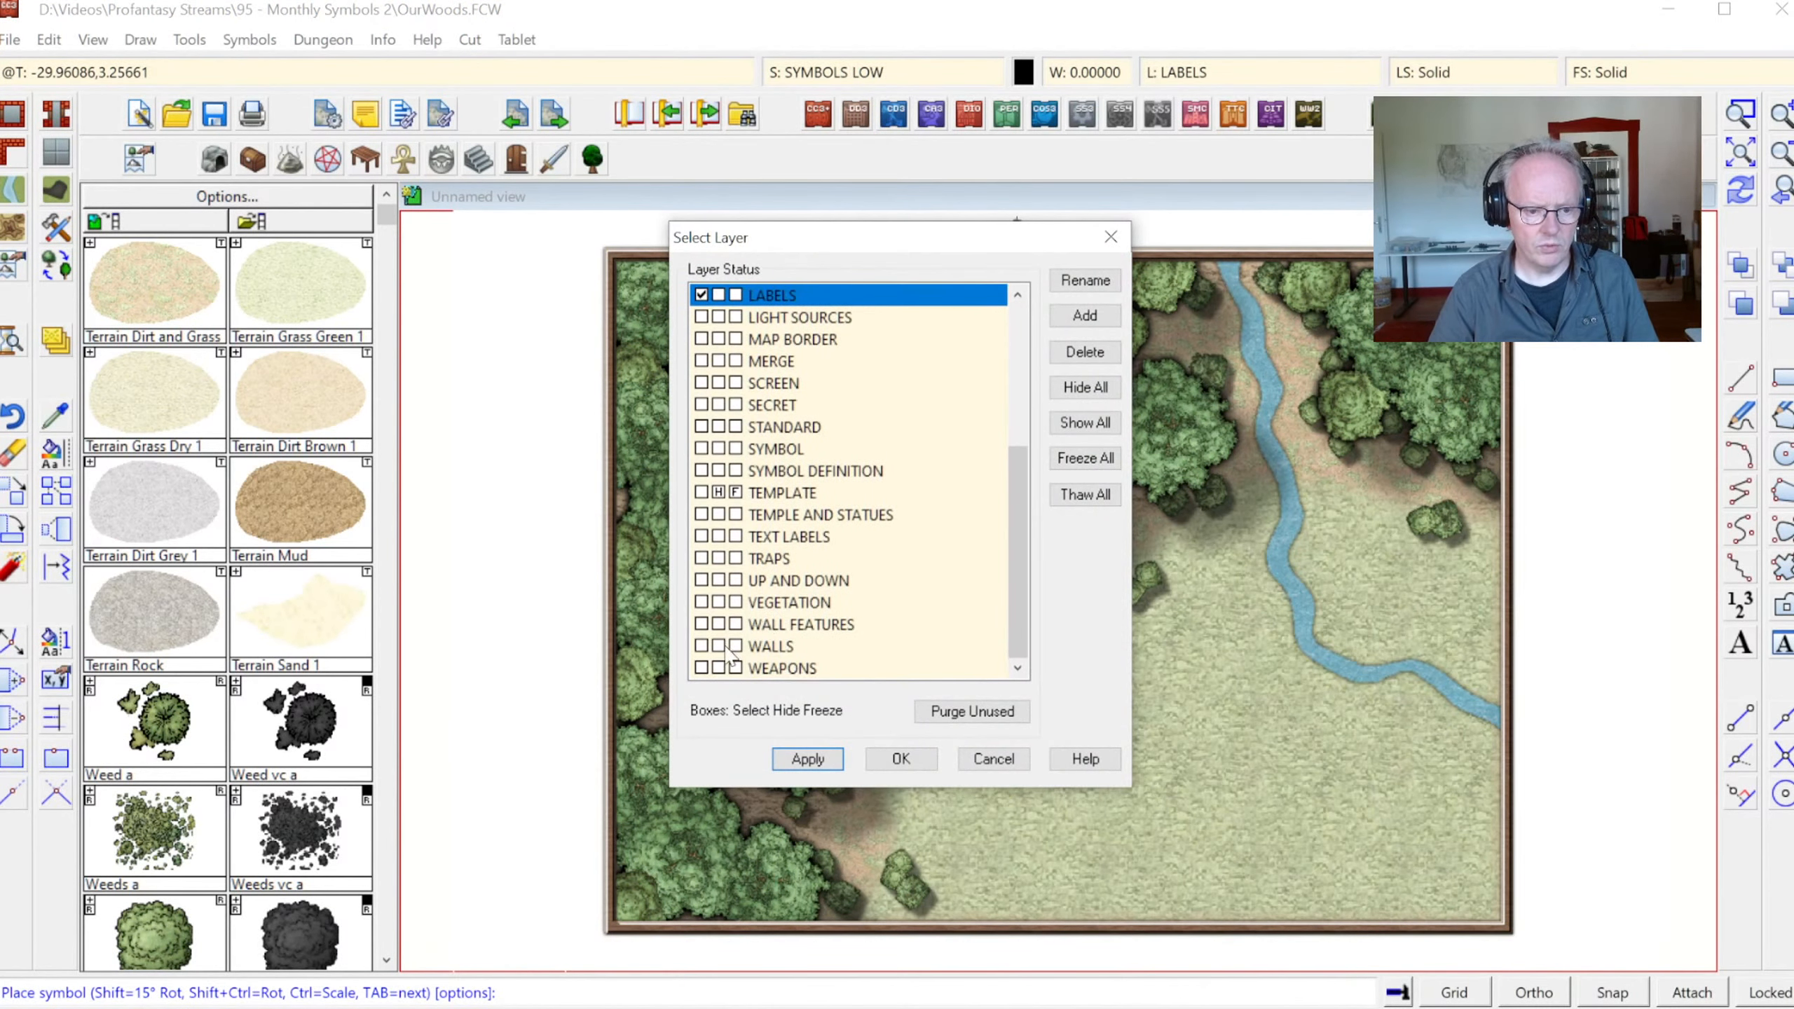
pyautogui.click(701, 602)
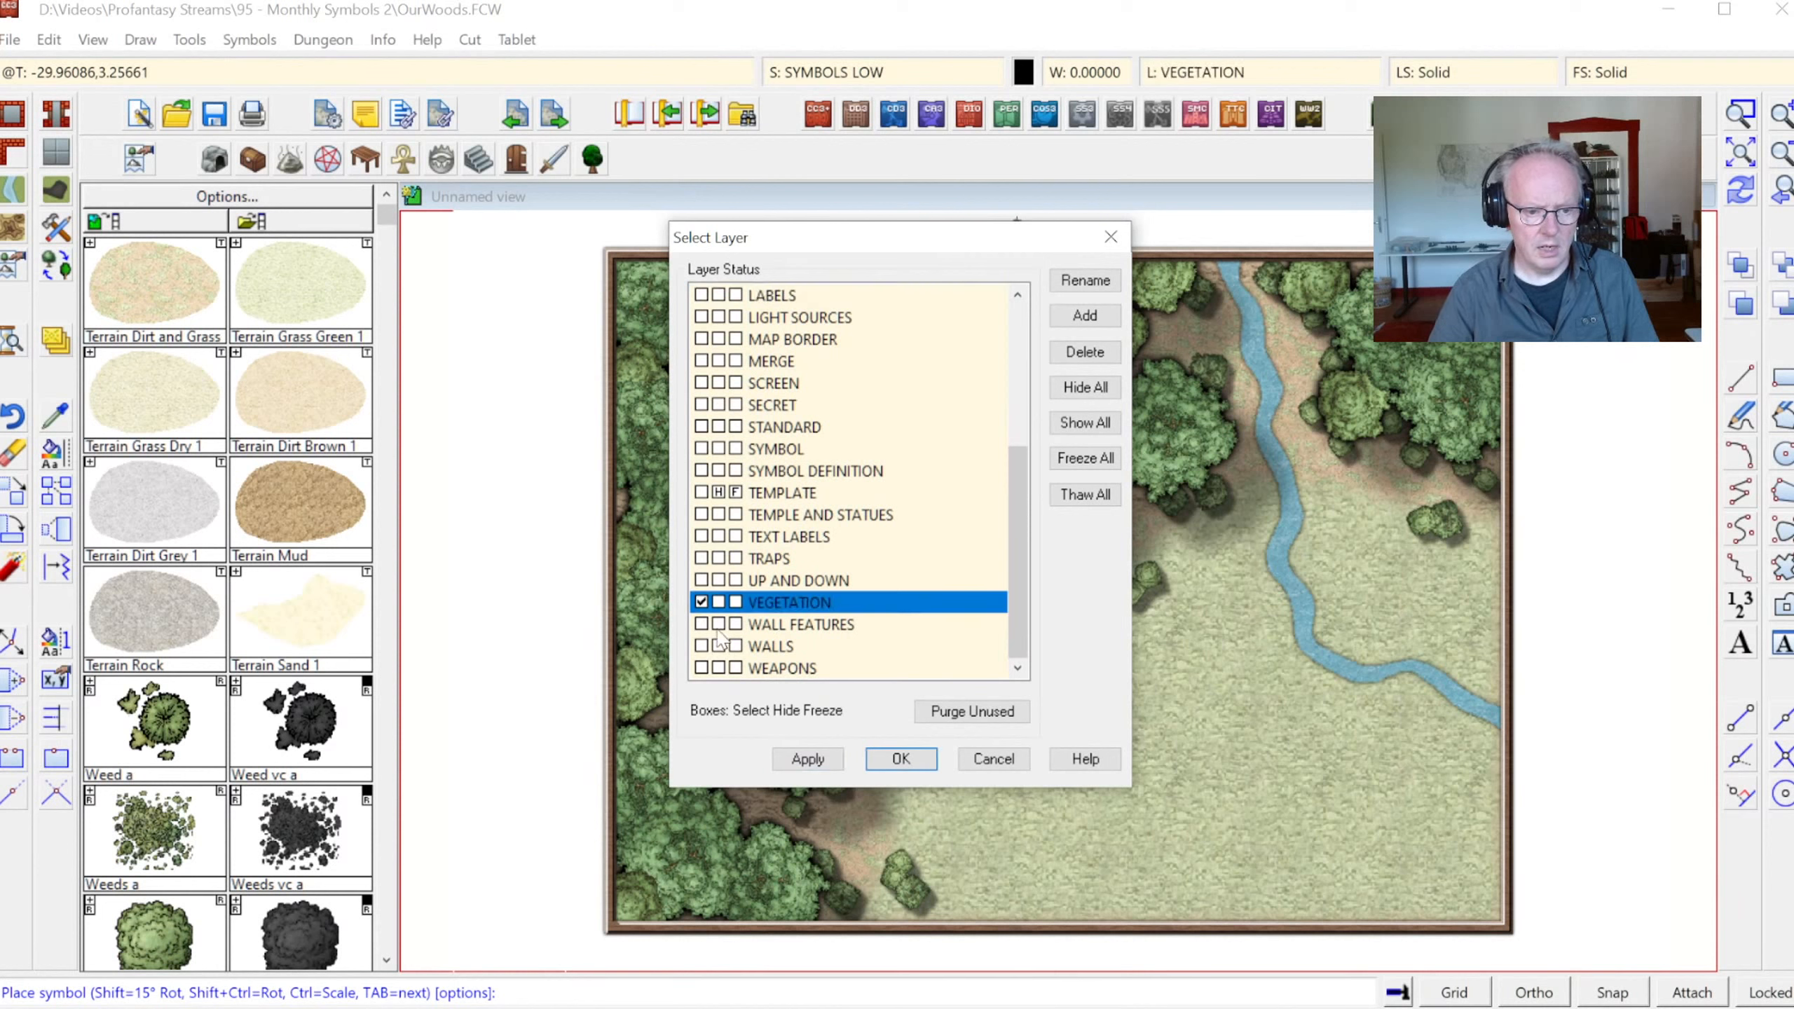
pyautogui.click(901, 758)
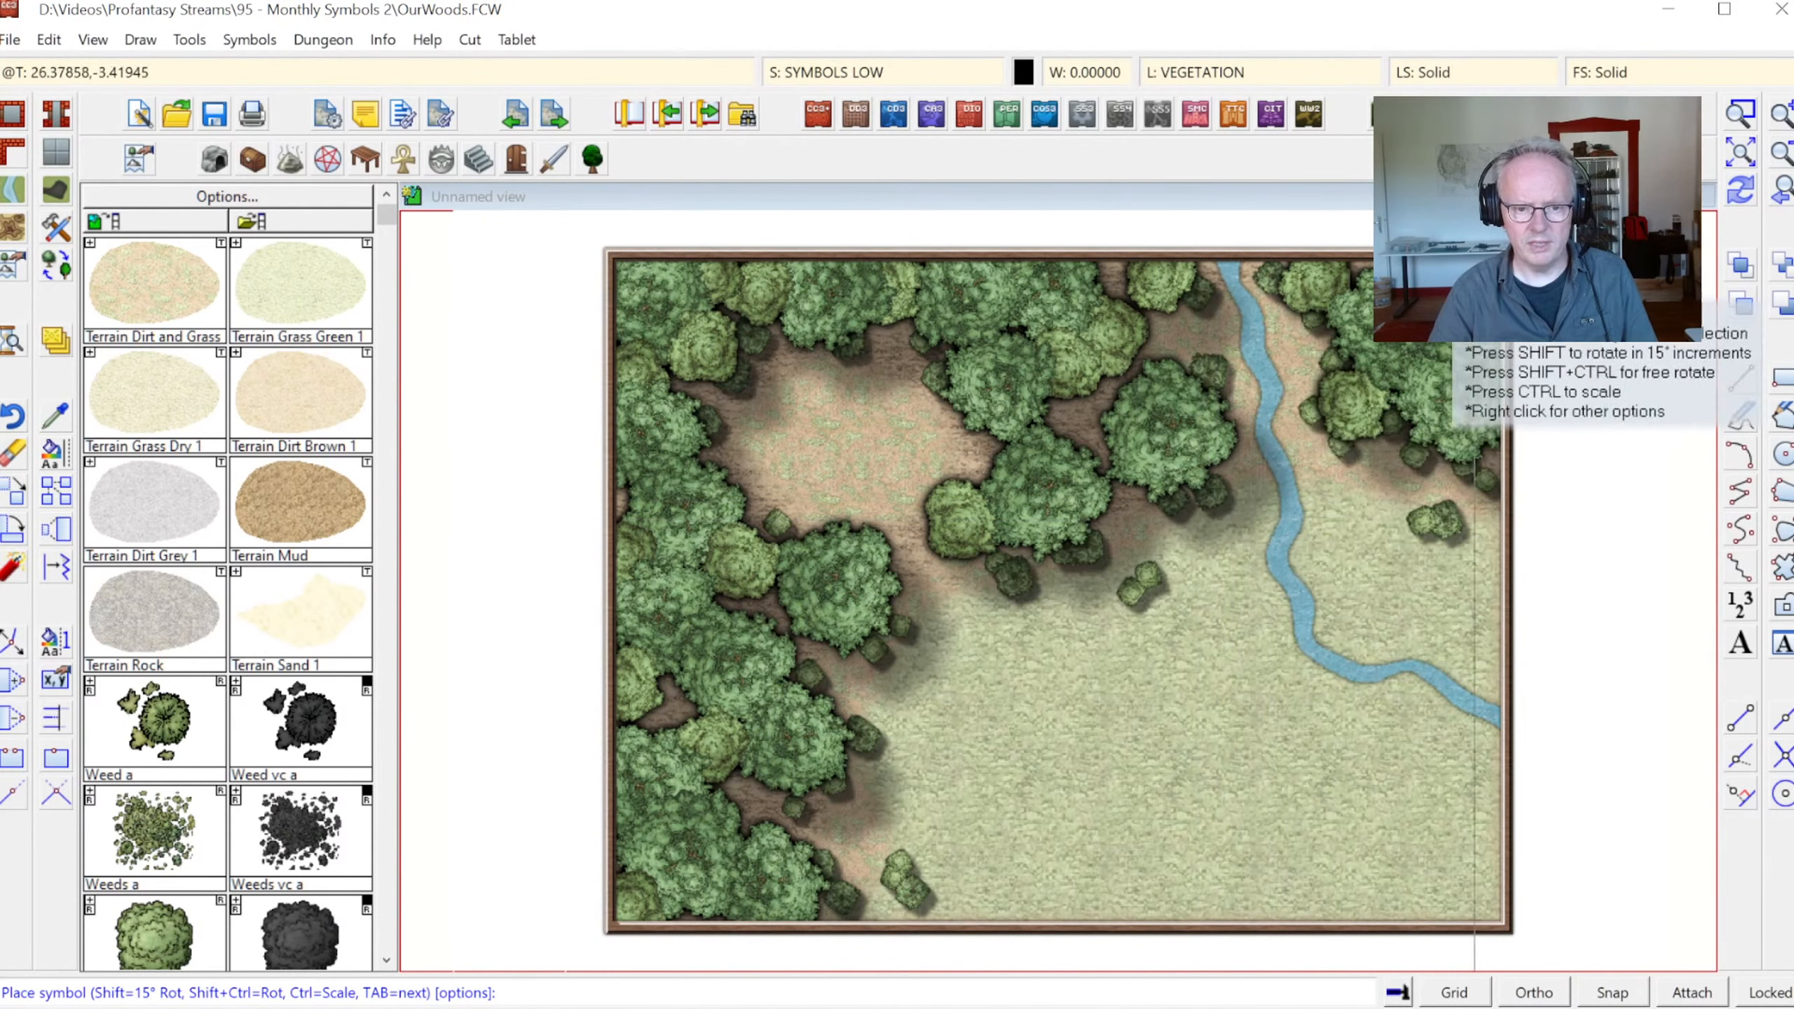
# Place weeds along the stream's west and south bank from the north edge to the map's east edge
pyautogui.click(1742, 117)
pyautogui.click(1118, 239)
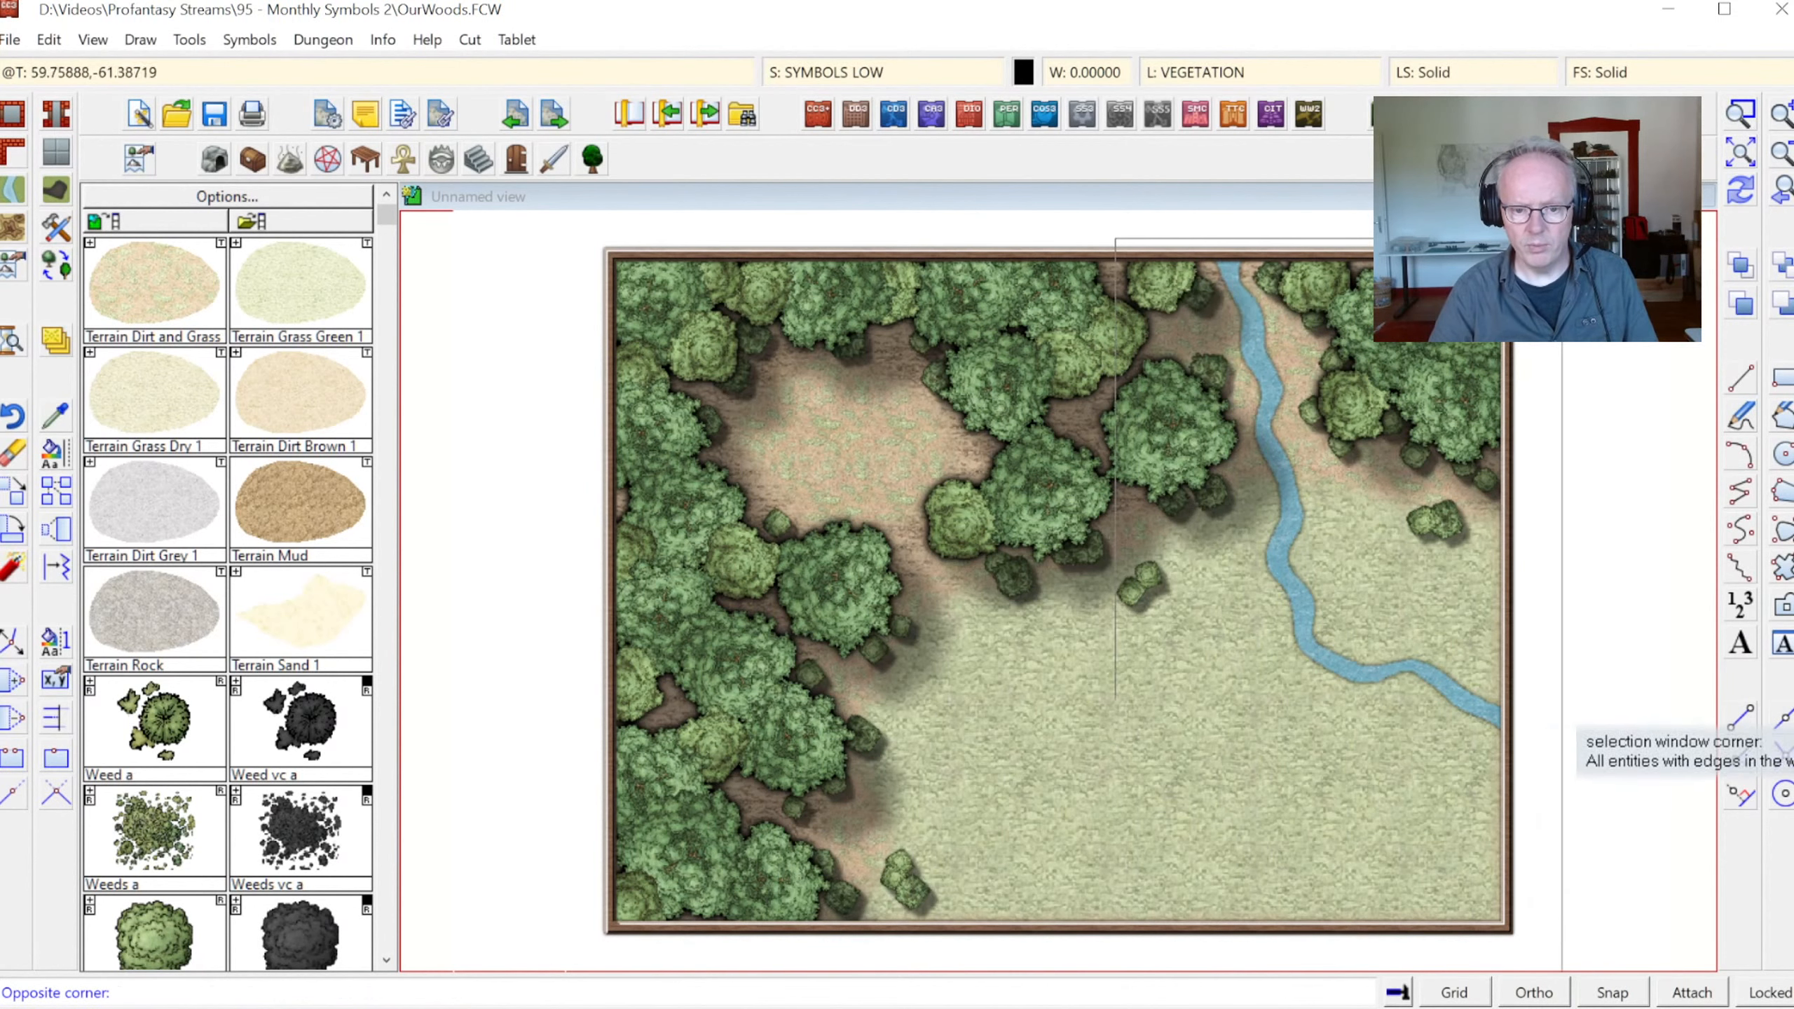
pyautogui.click(1550, 785)
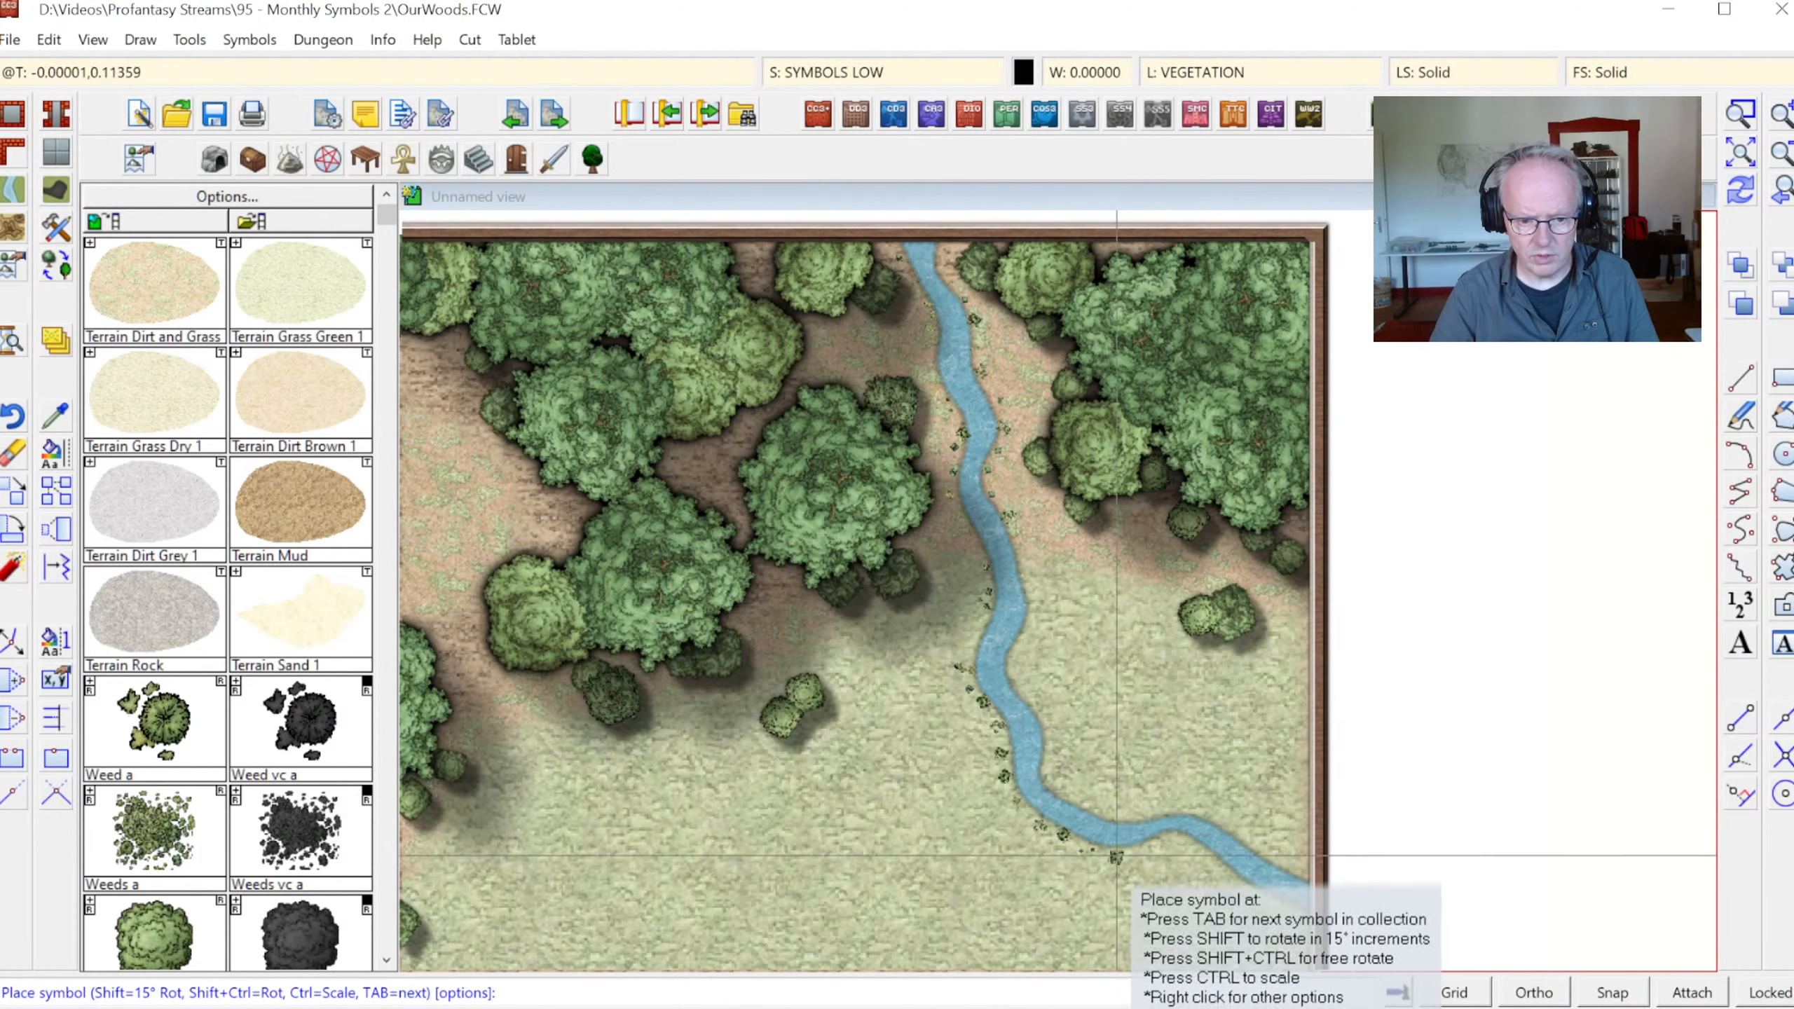
pyautogui.click(1146, 847)
pyautogui.click(1188, 848)
pyautogui.click(1220, 866)
pyautogui.click(1244, 892)
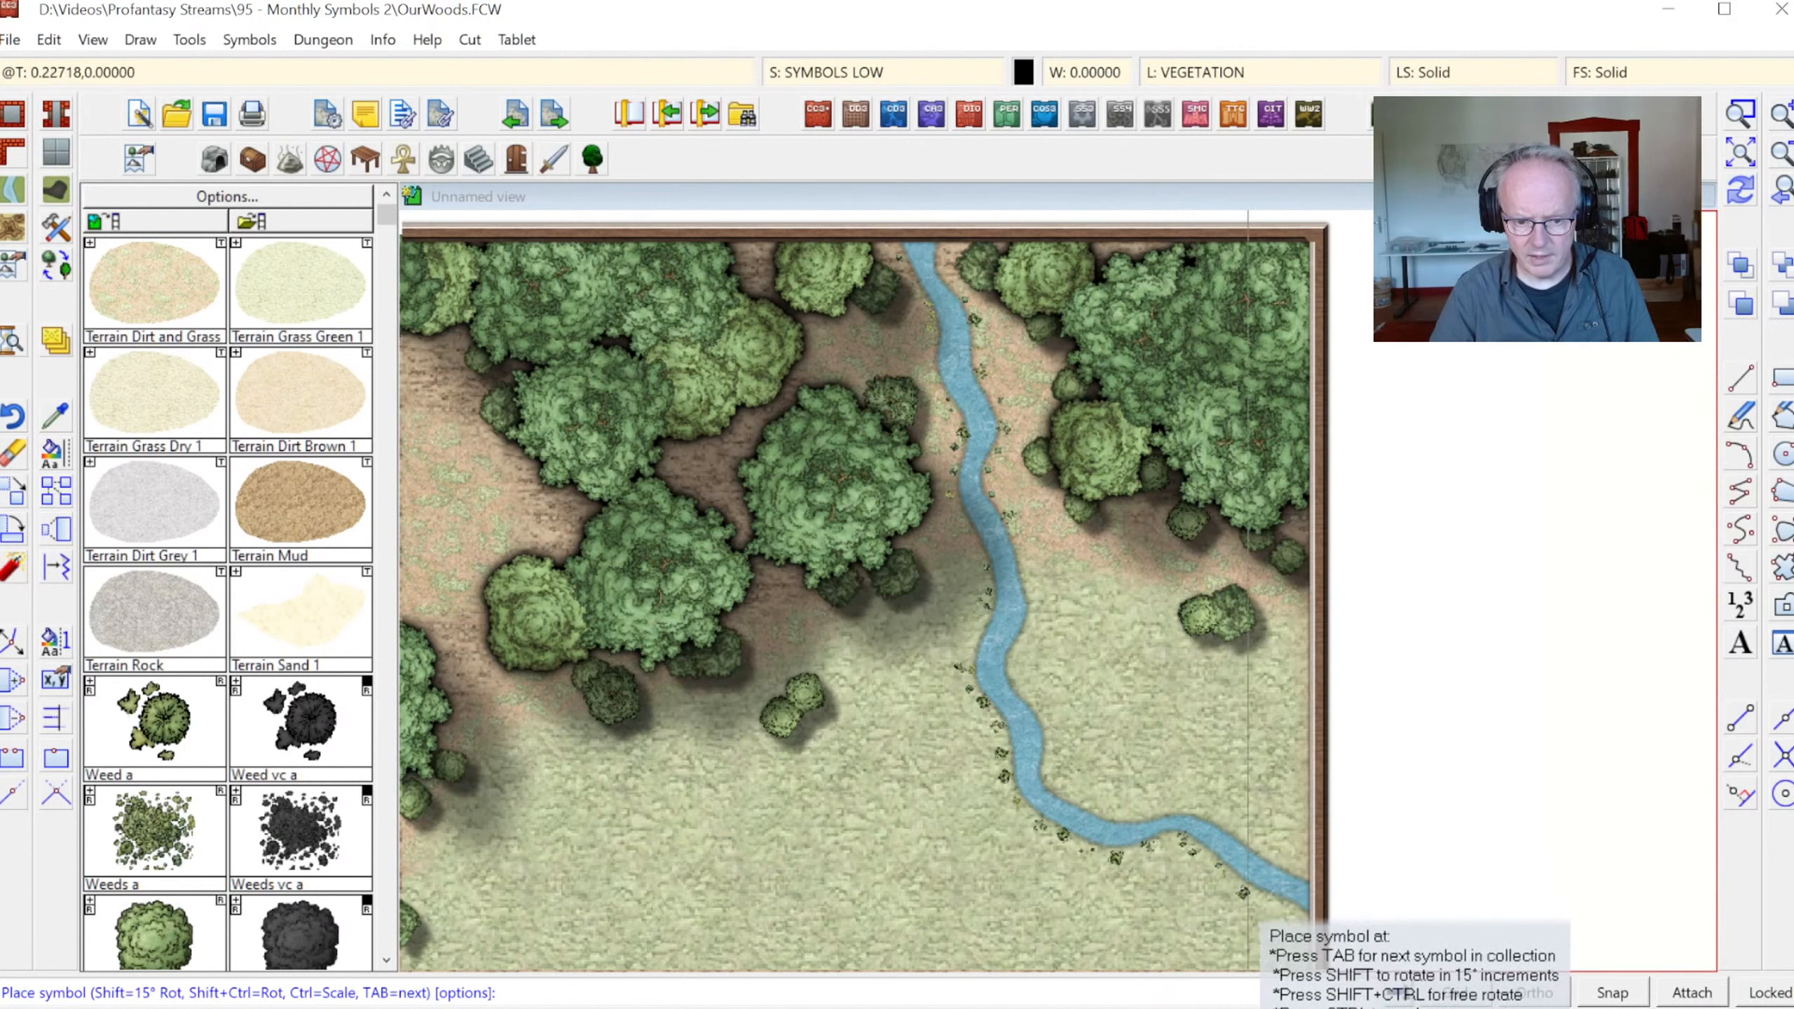
pyautogui.click(1283, 909)
pyautogui.click(1297, 918)
pyautogui.click(1307, 924)
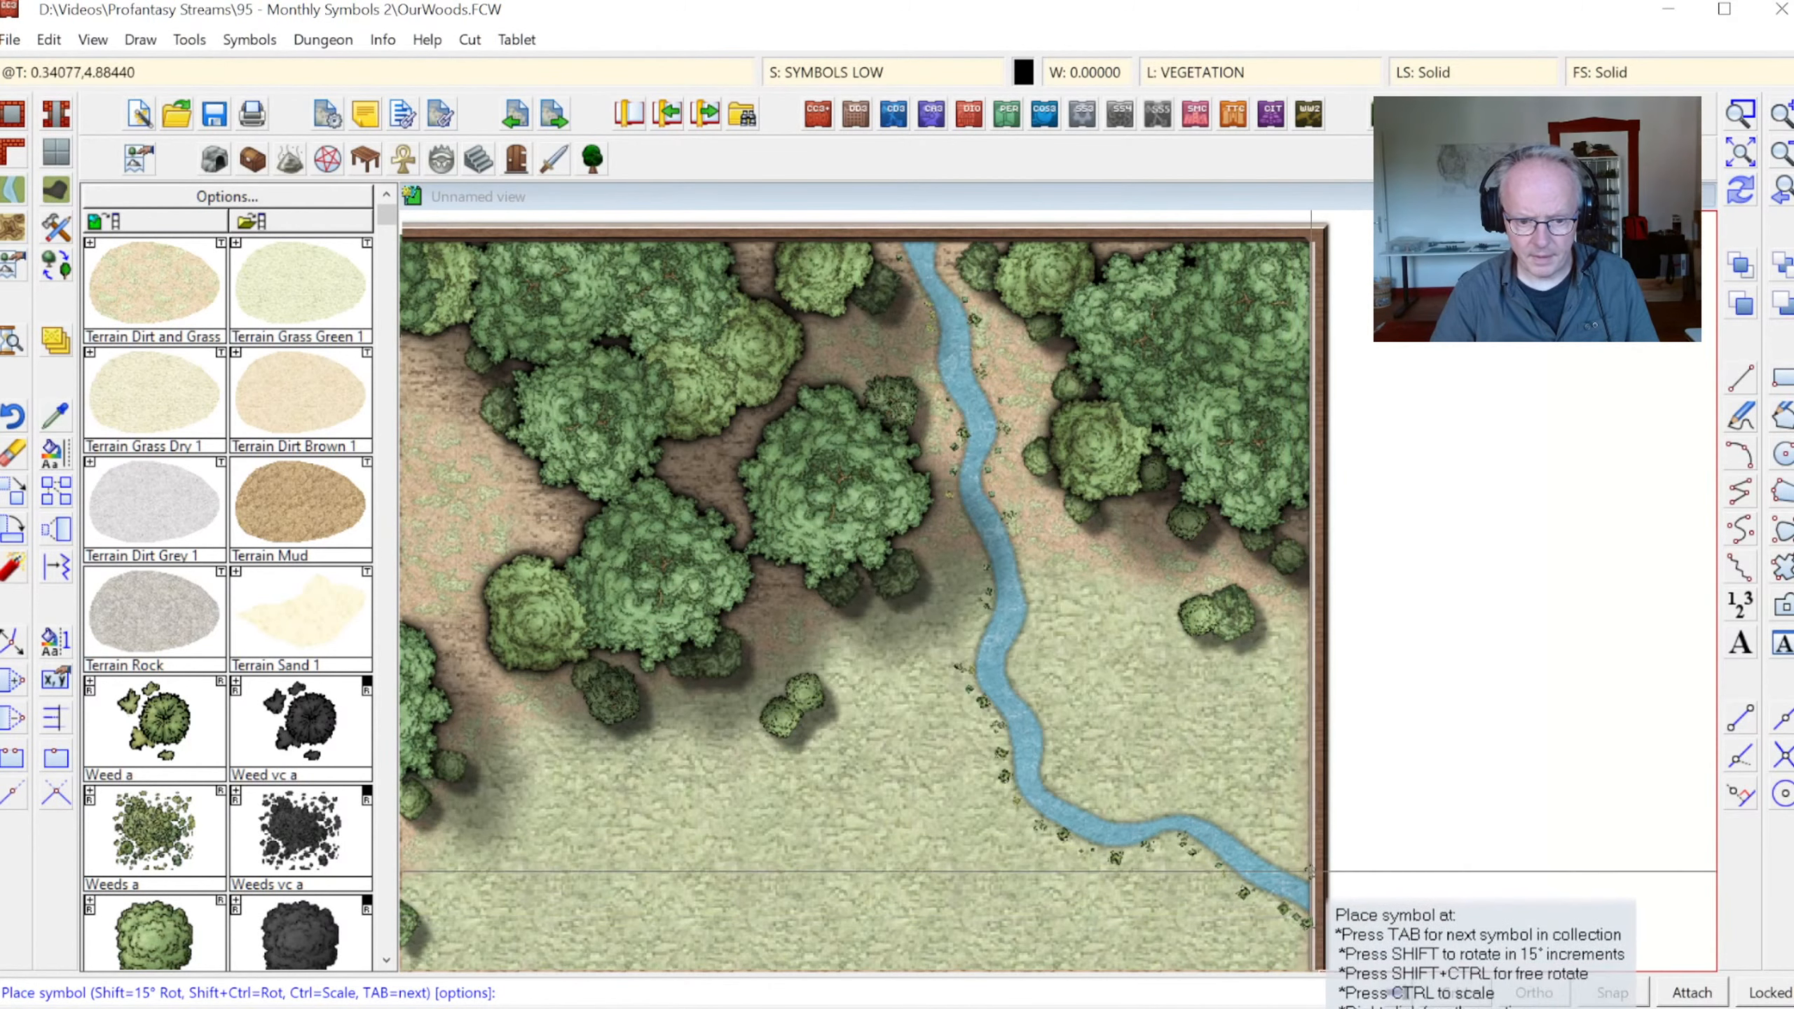
# Place weeds along the north bank of the stream's lower stretch, working westward from near the east edge
pyautogui.click(1221, 810)
pyautogui.click(1199, 804)
pyautogui.click(1169, 804)
pyautogui.click(1156, 813)
pyautogui.click(1126, 813)
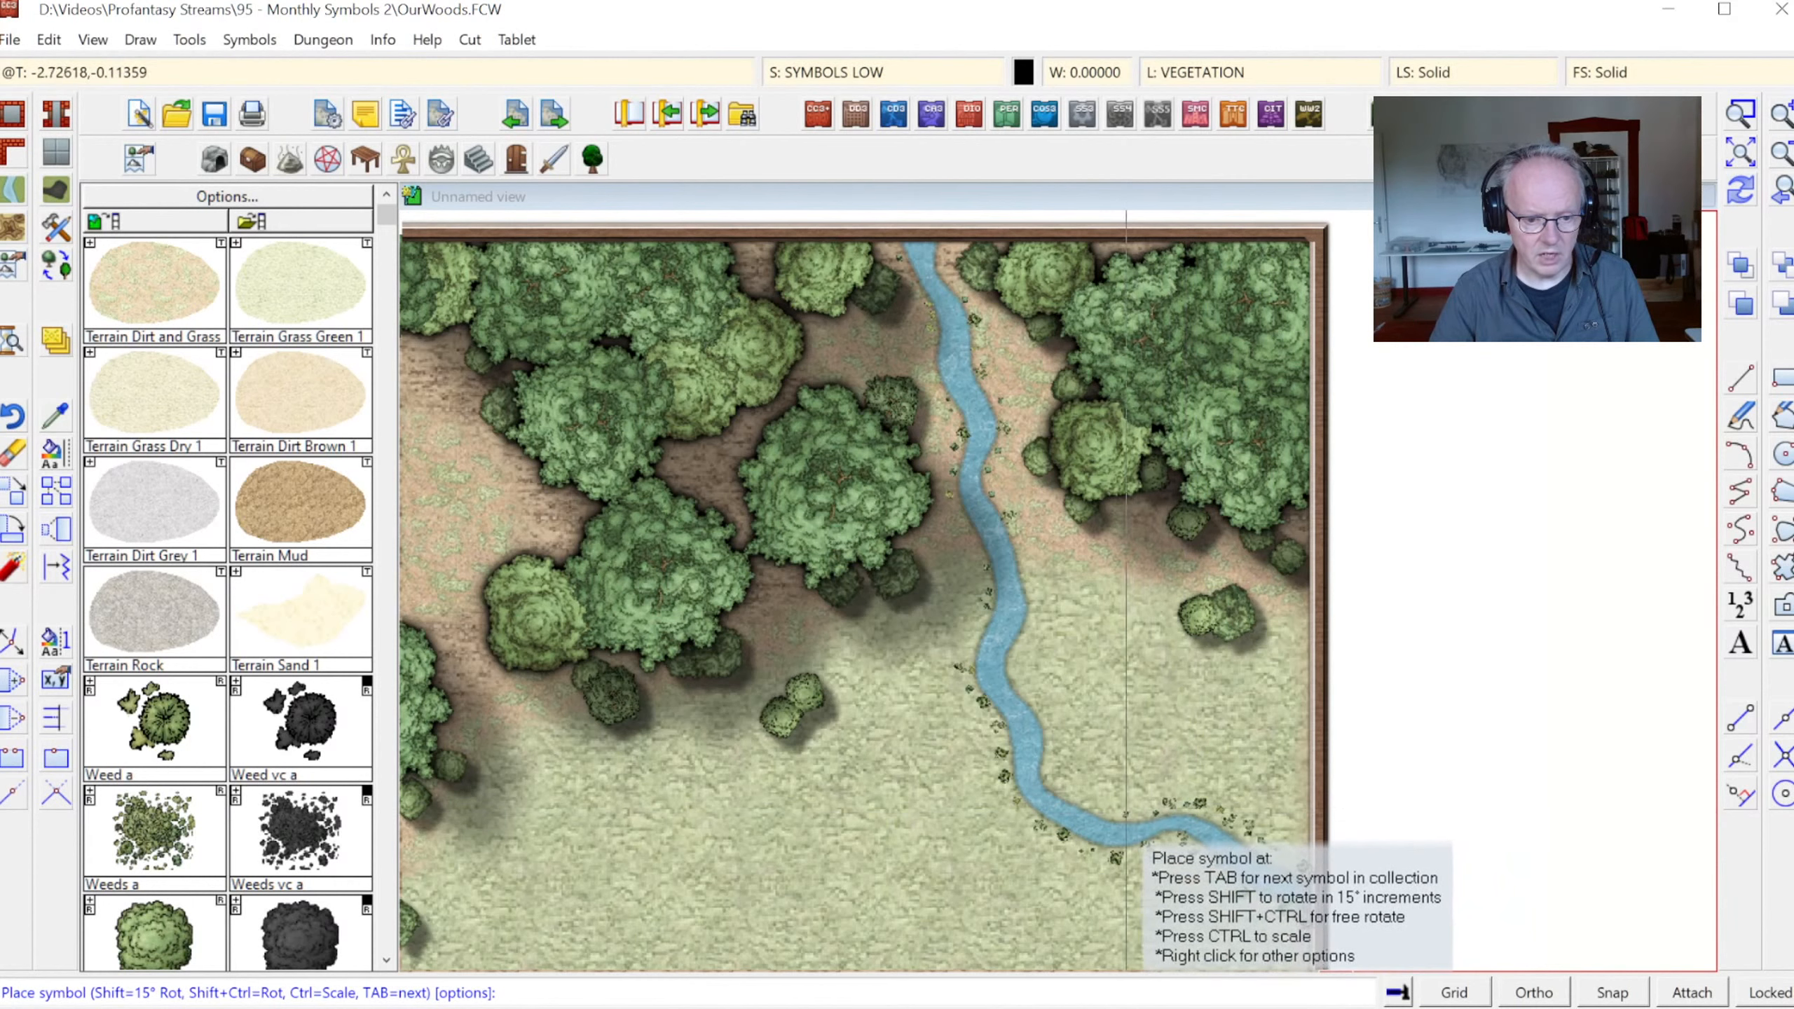
# Continue the weeds northward along the stream's east bank from the lower bend and finish placing symbols
pyautogui.click(1080, 797)
pyautogui.click(1045, 775)
pyautogui.click(1043, 760)
pyautogui.click(1052, 741)
pyautogui.click(1051, 715)
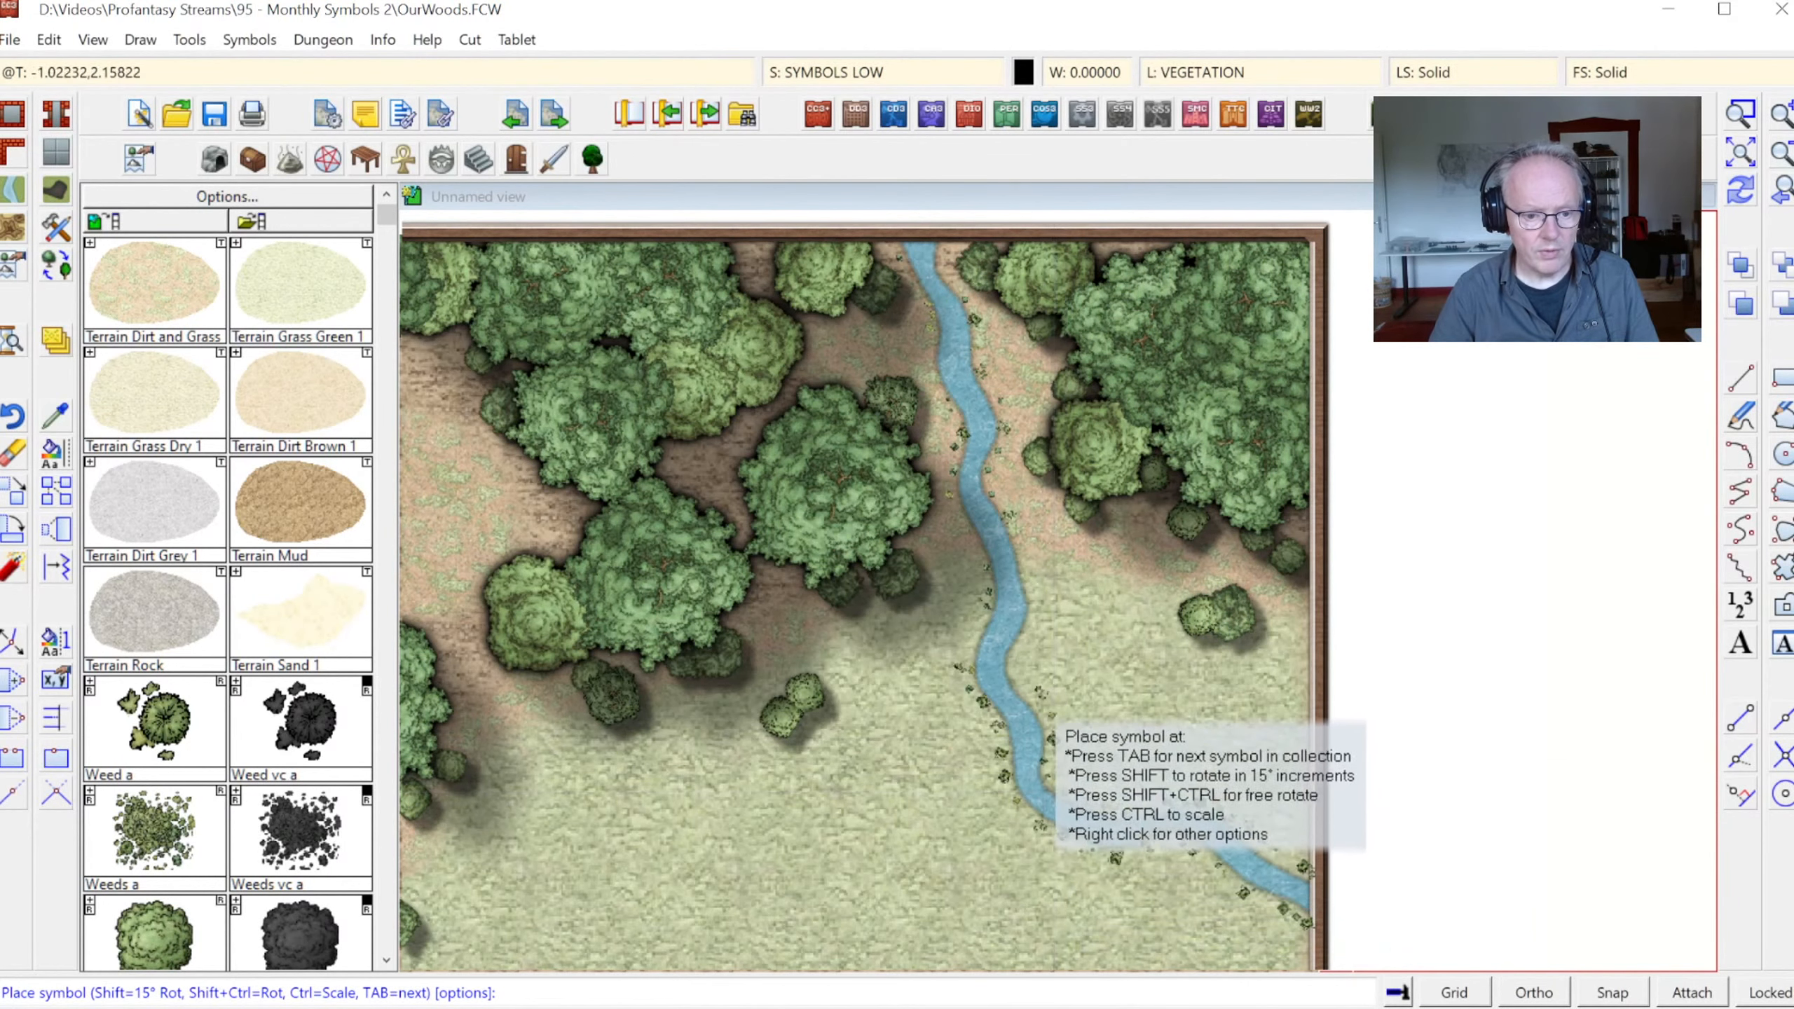
pyautogui.click(1017, 646)
pyautogui.click(1029, 604)
pyautogui.click(1035, 588)
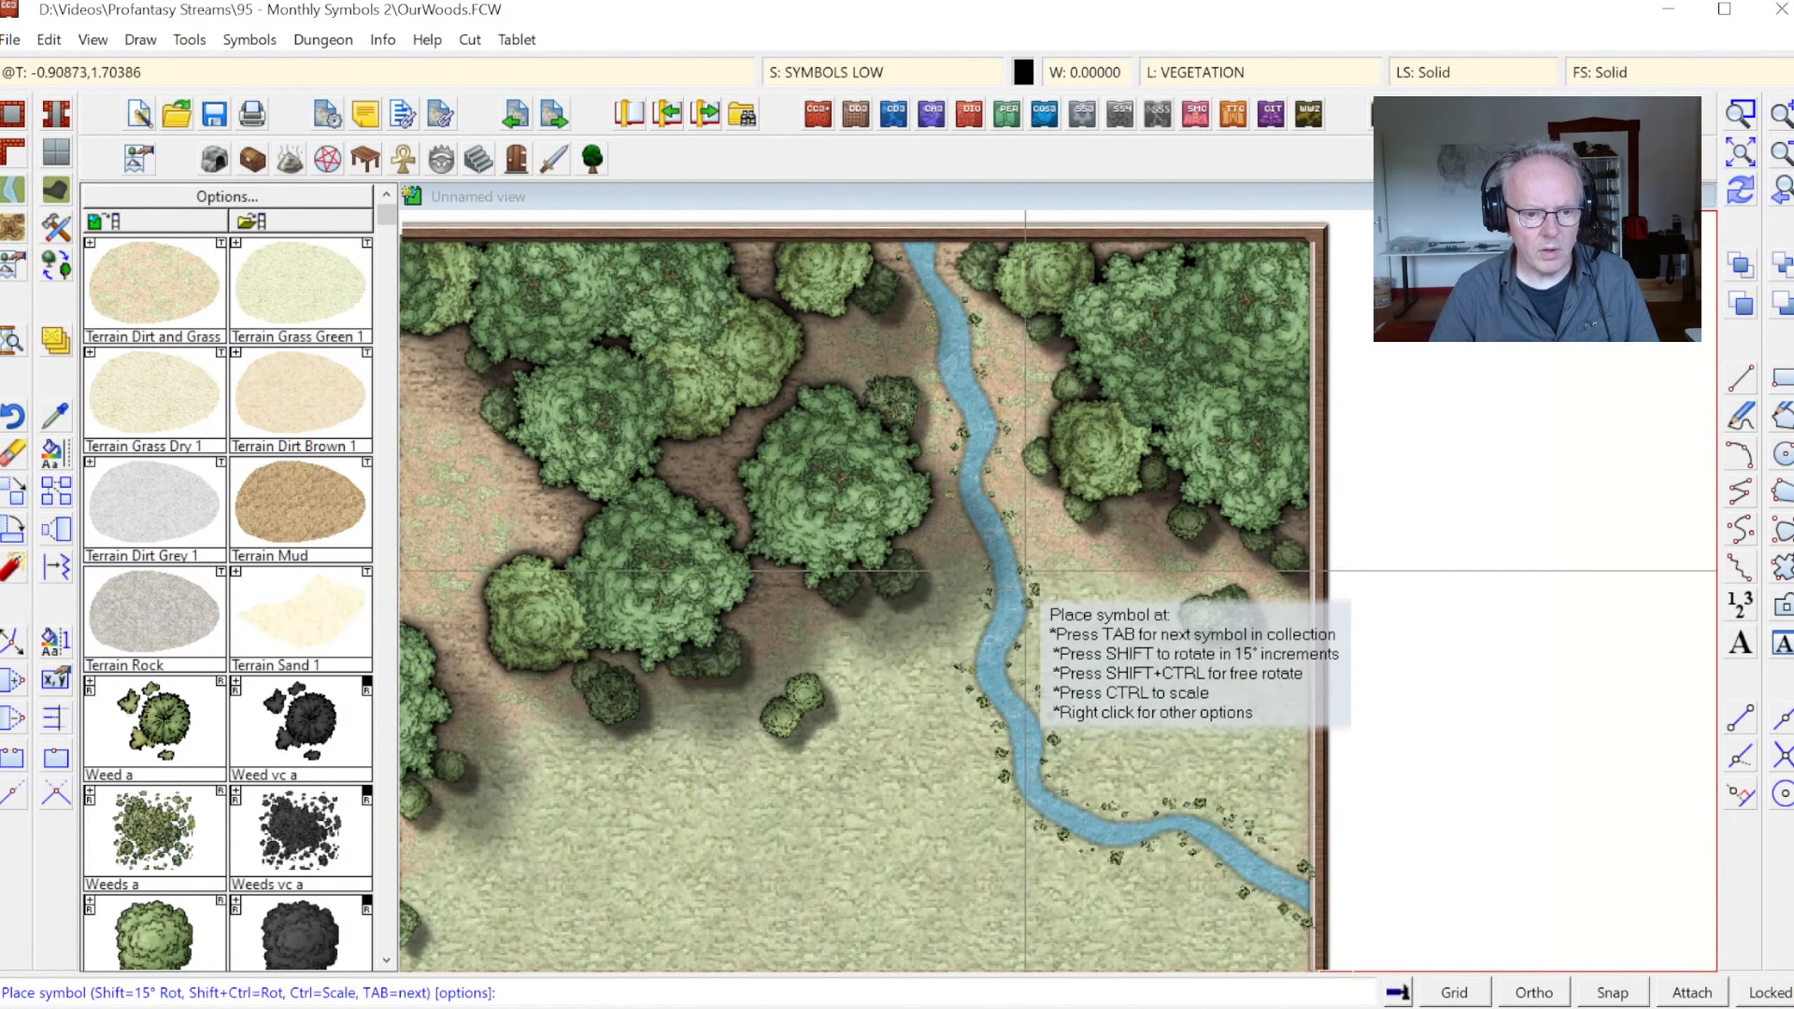
pyautogui.rightClick(1094, 549)
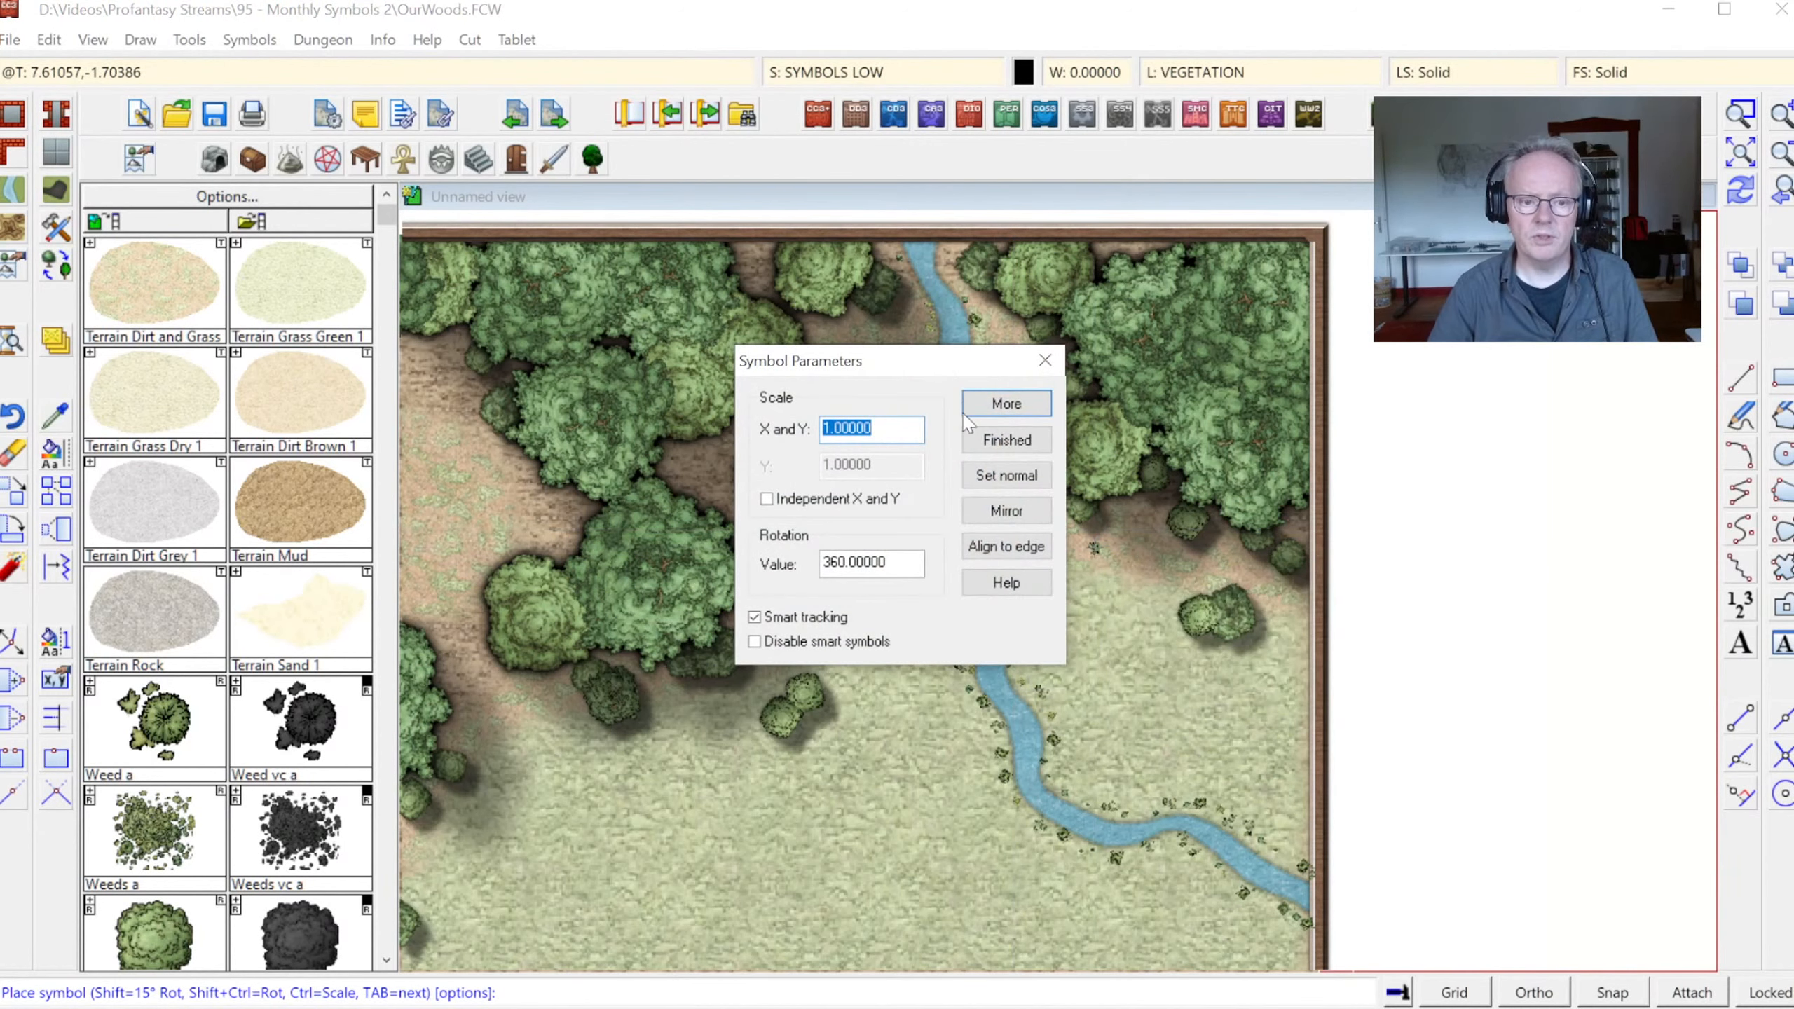
pyautogui.click(993, 443)
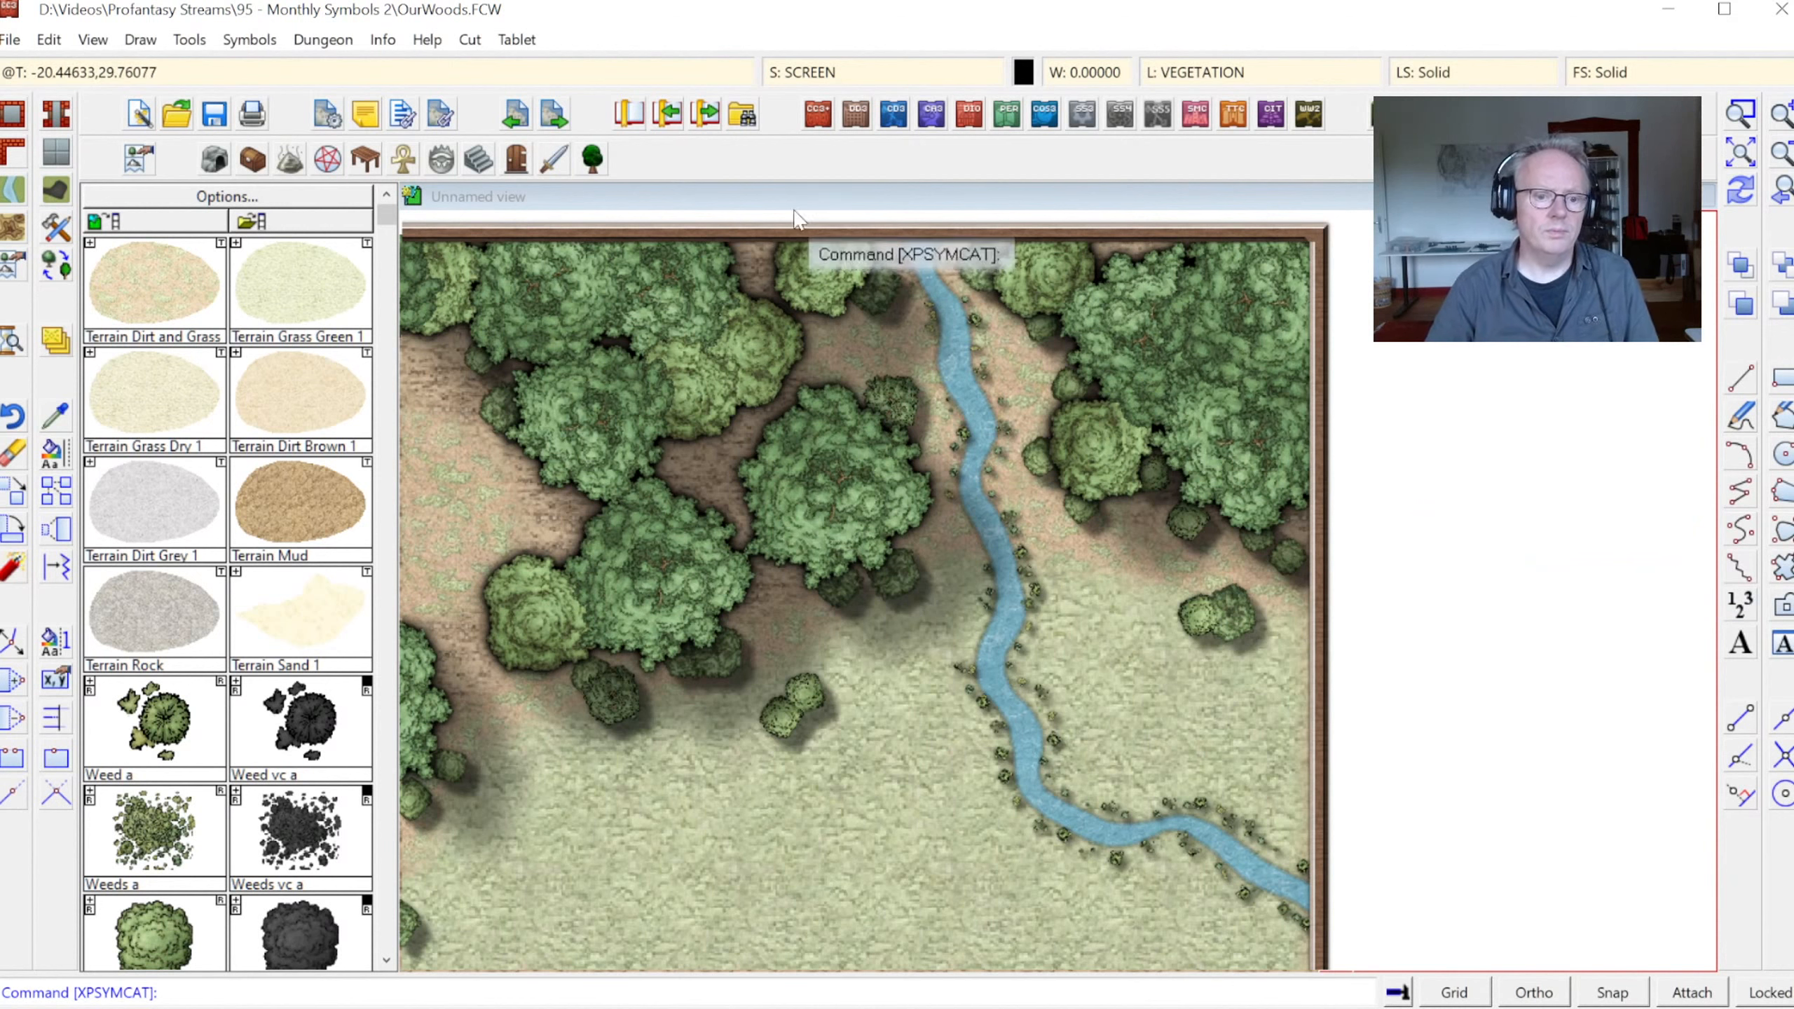
# Add a new sheet named OUTSIDE STREAM directly after the OUTSIDE sheet
pyautogui.click(823, 73)
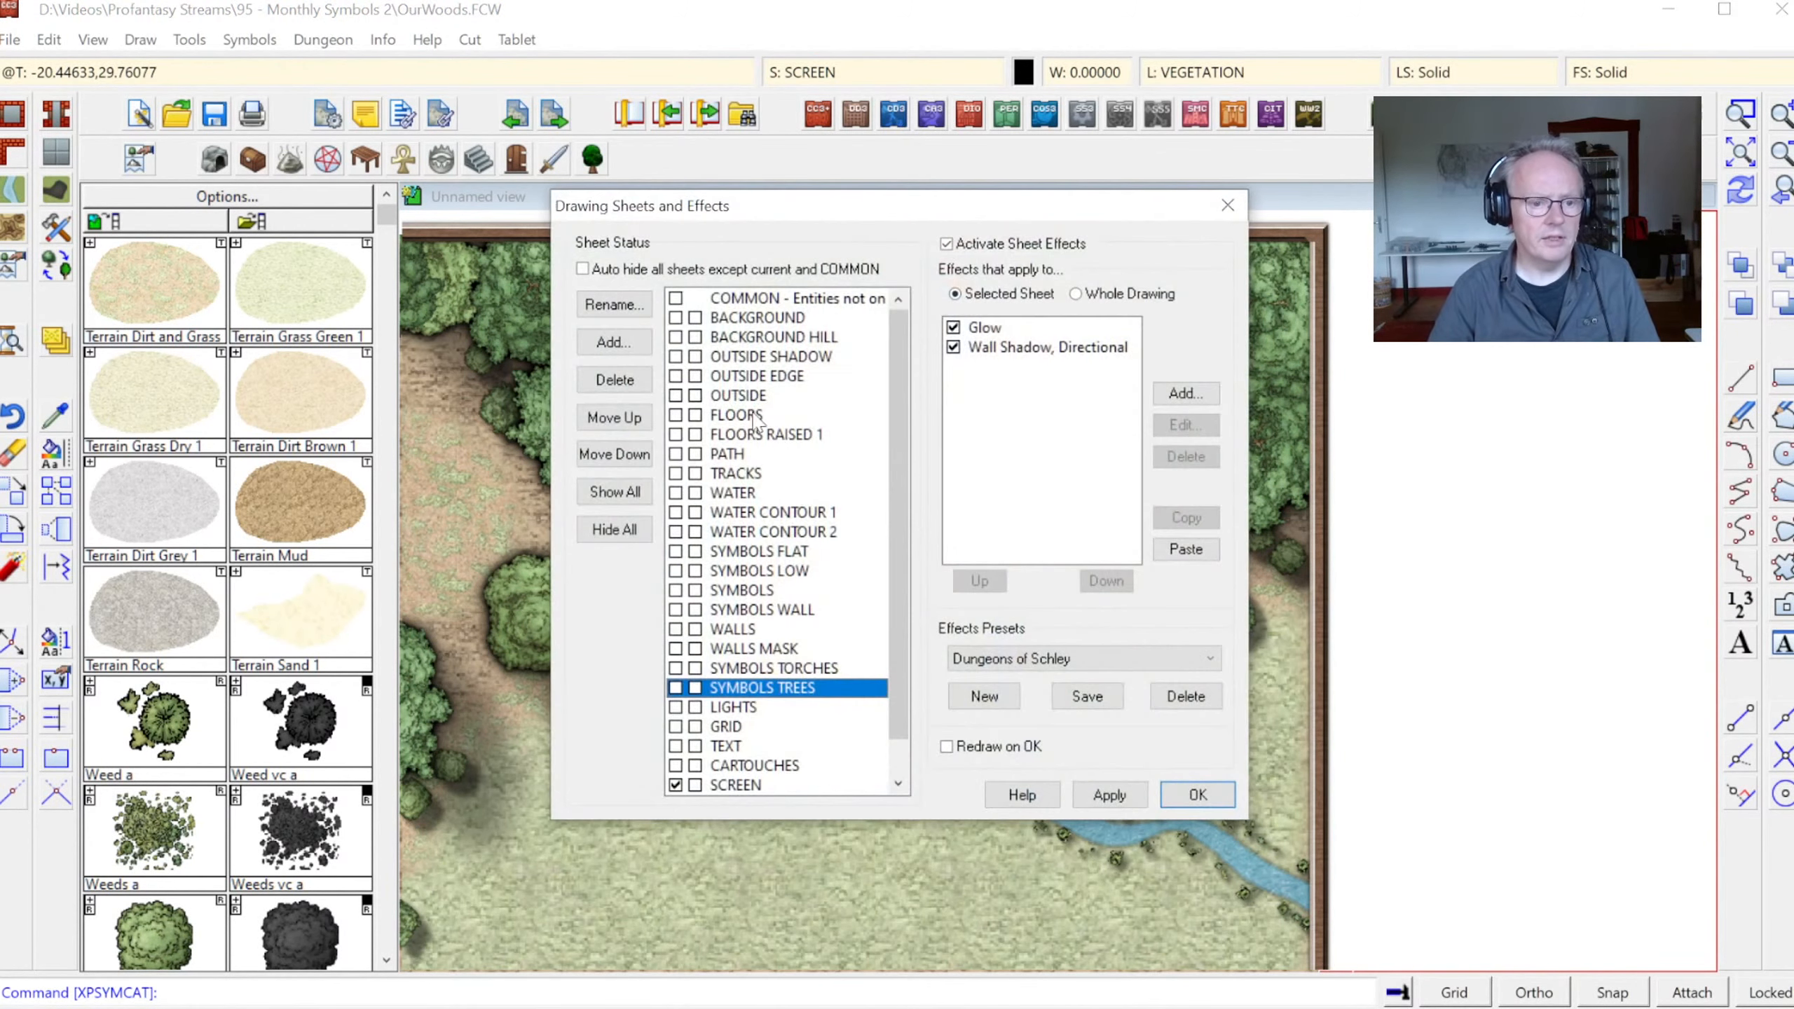
pyautogui.click(718, 396)
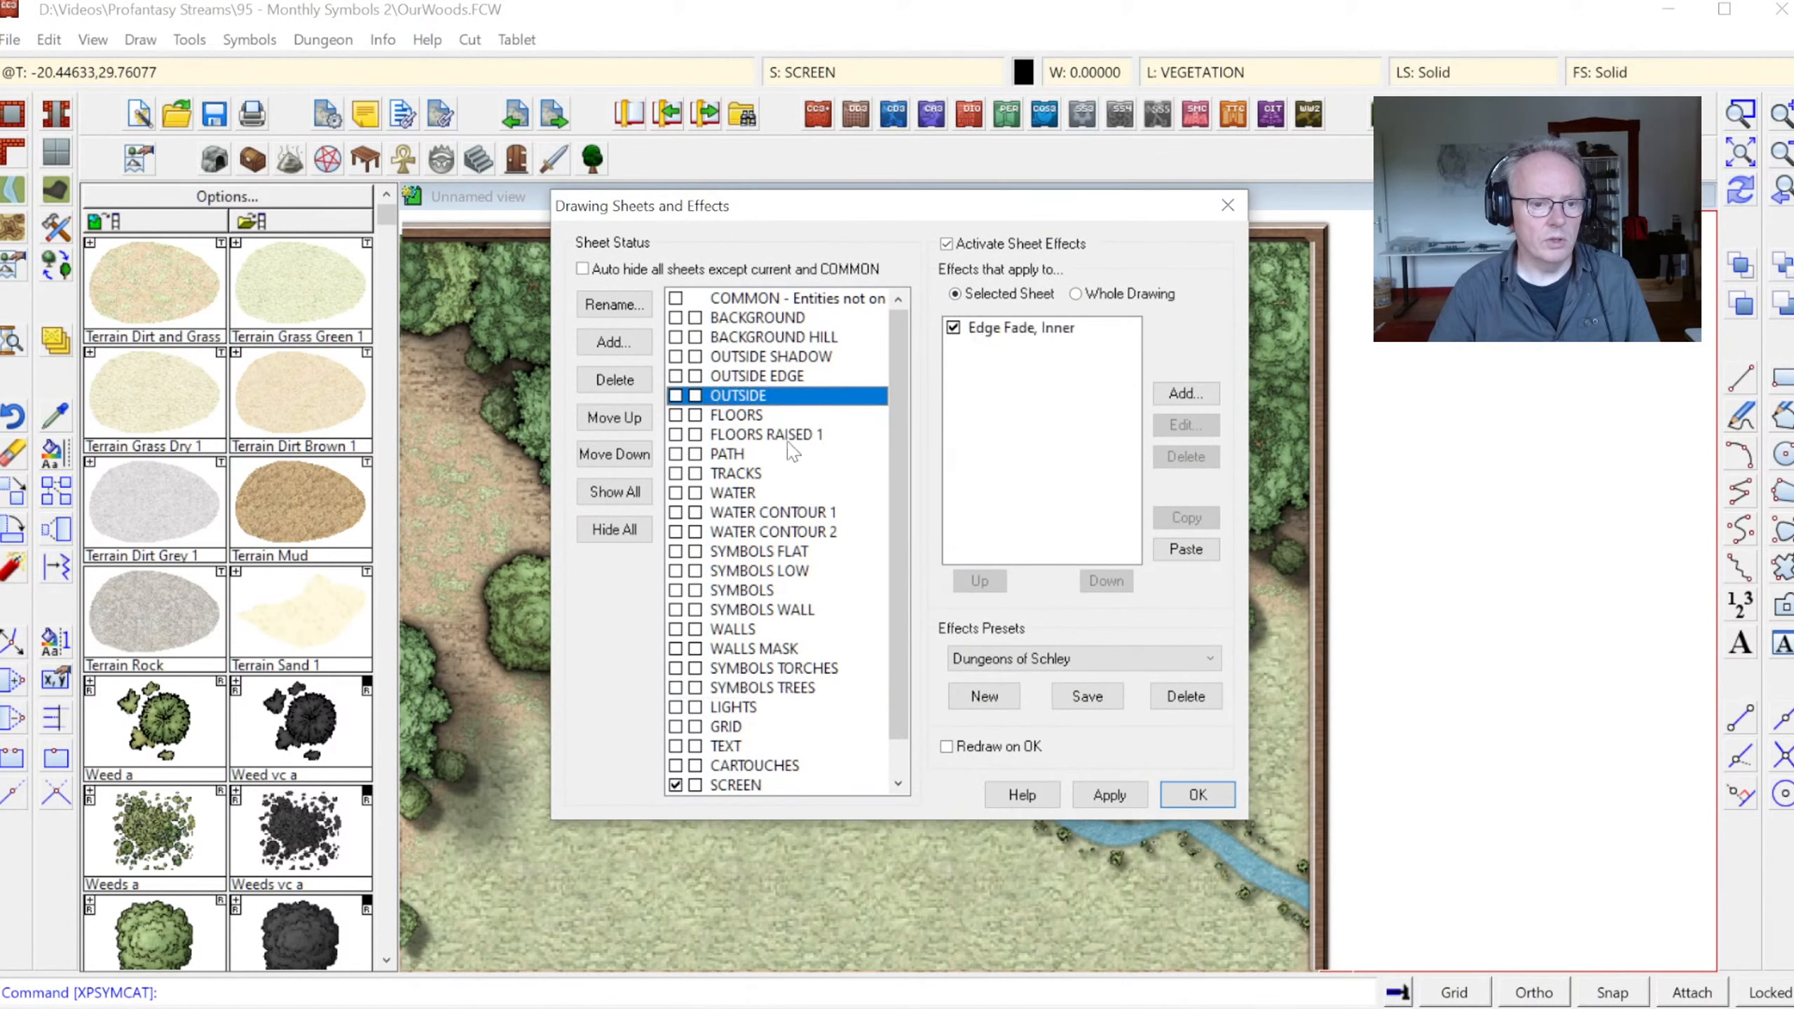
pyautogui.click(613, 342)
pyautogui.write('OUTSIDE')
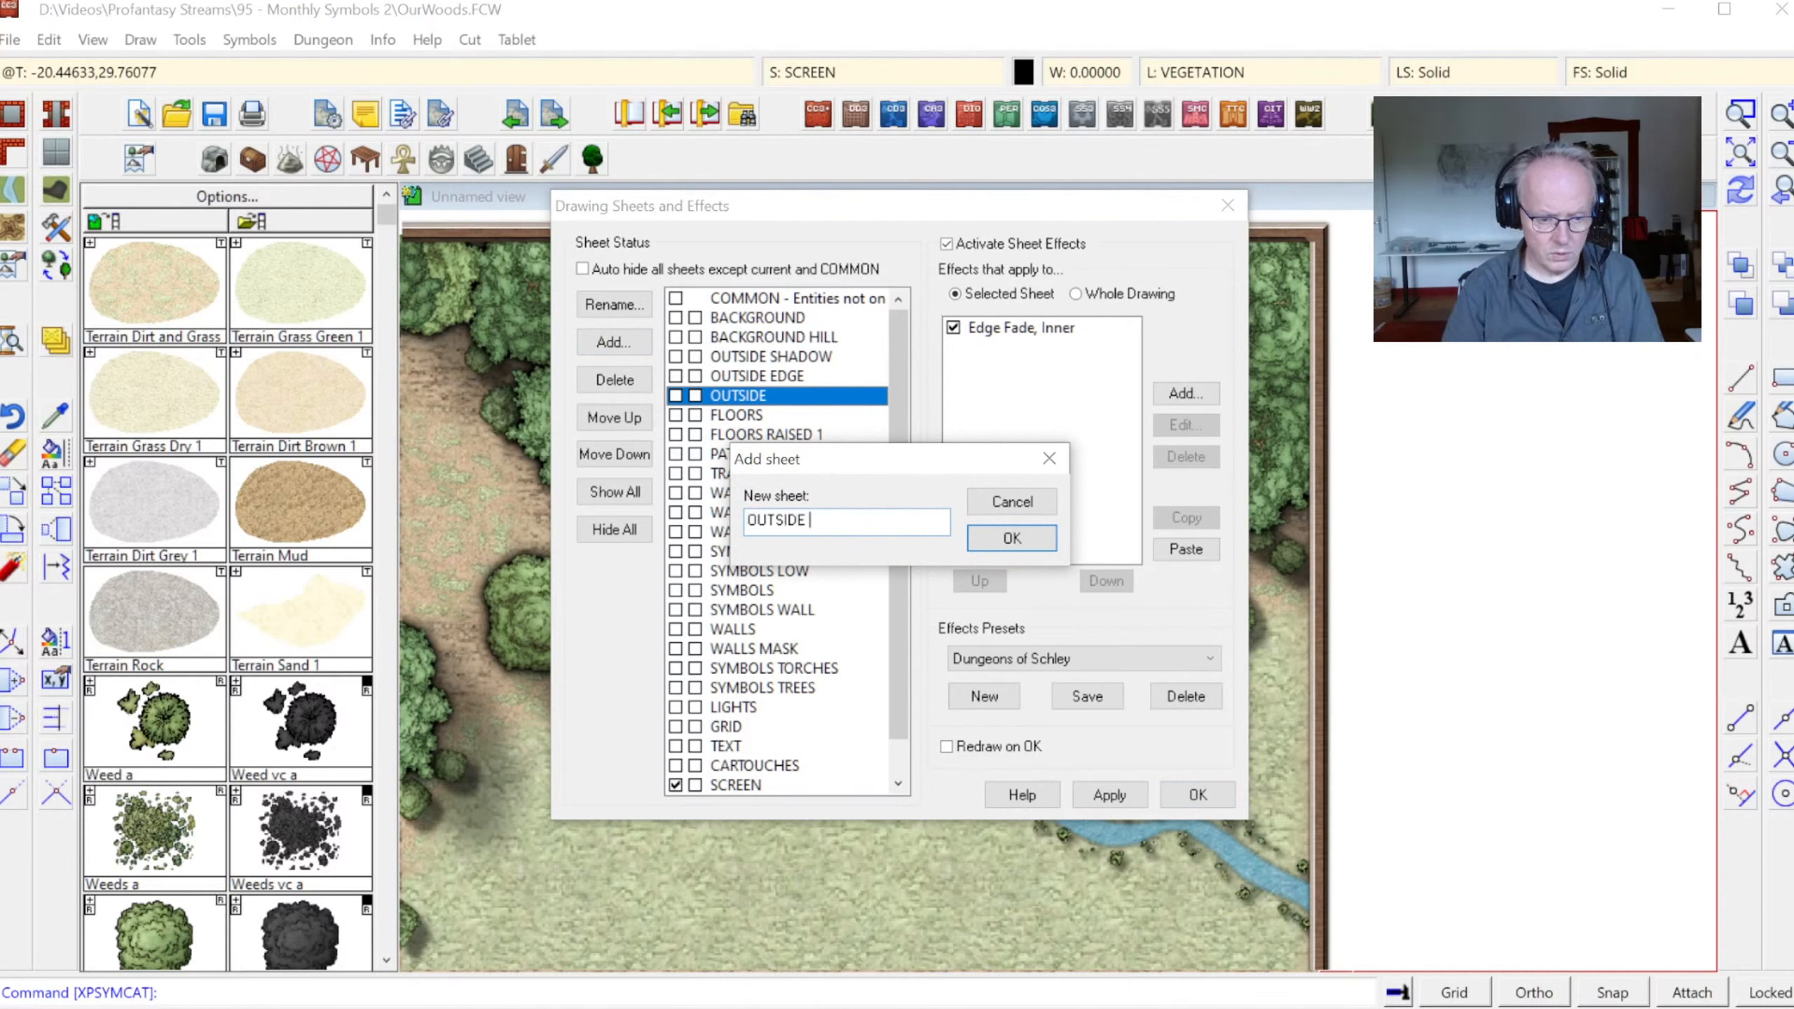
pyautogui.write('STREAMN')
pyautogui.press('BackSpace')
pyautogui.press('Return')
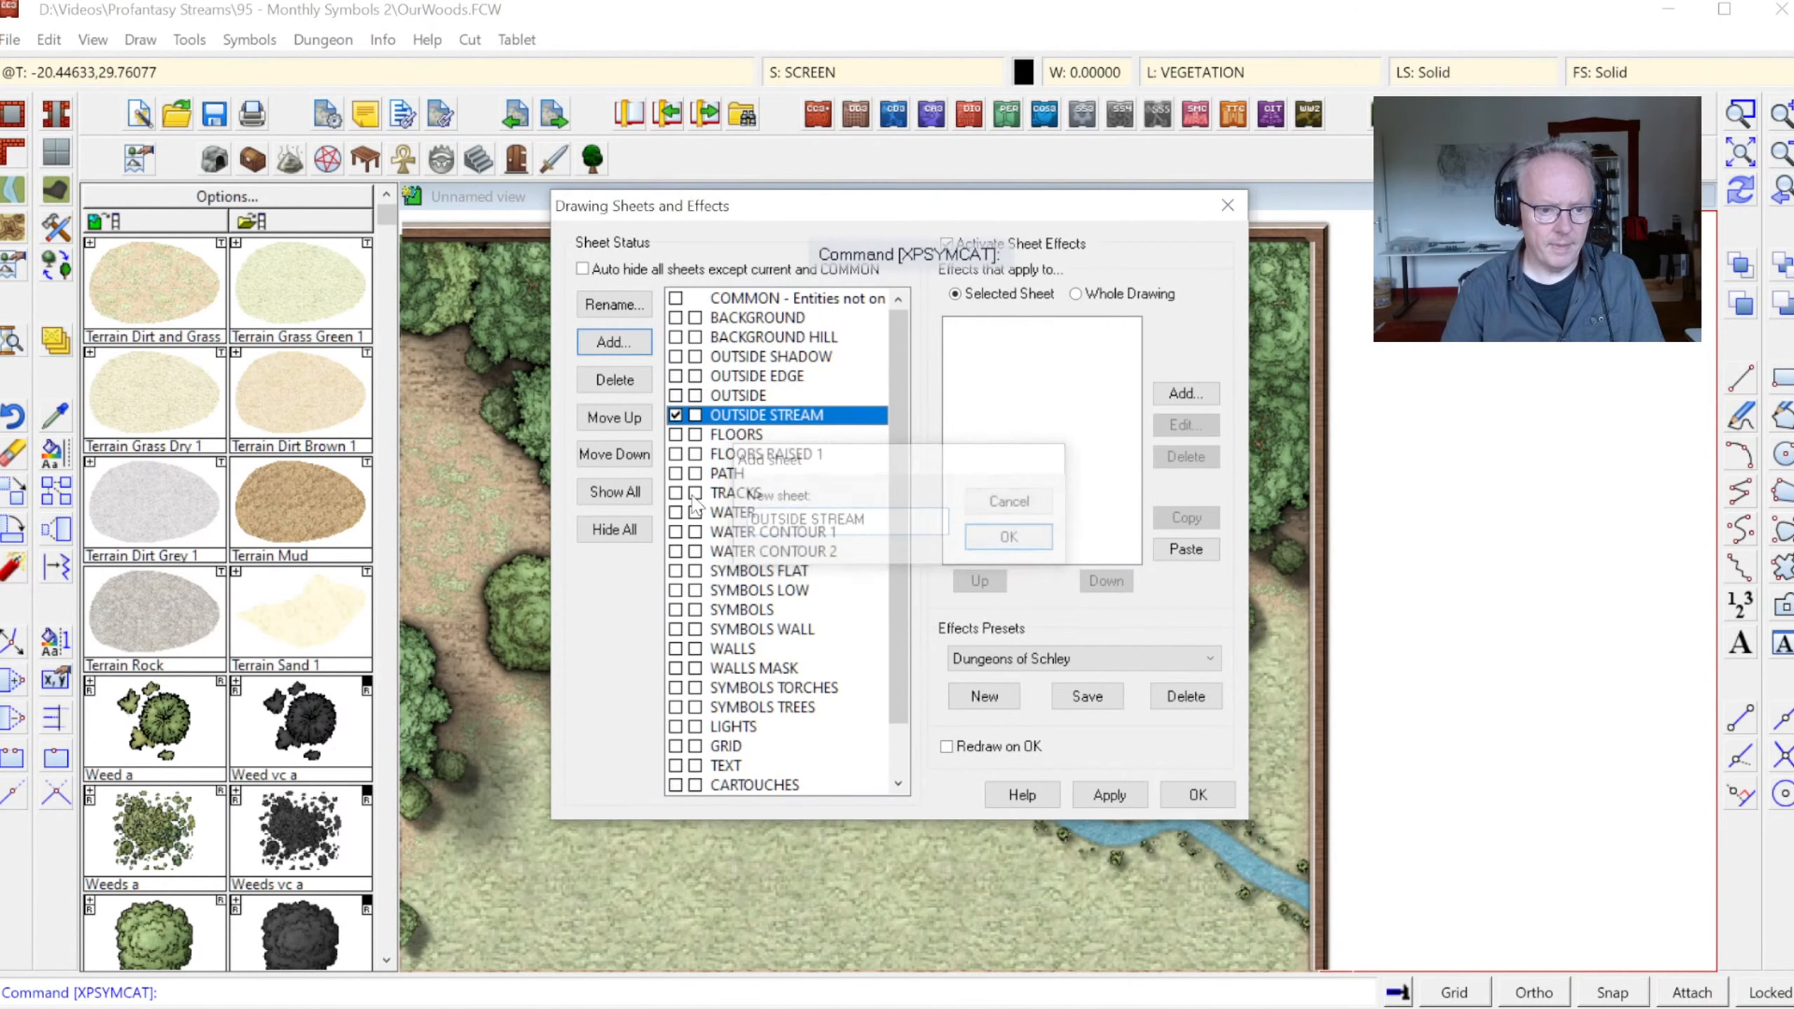
# Copy the Edge Fade, Inner effect from the OUTSIDE sheet to OUTSIDE STREAM and apply the sheet settings
pyautogui.click(757, 395)
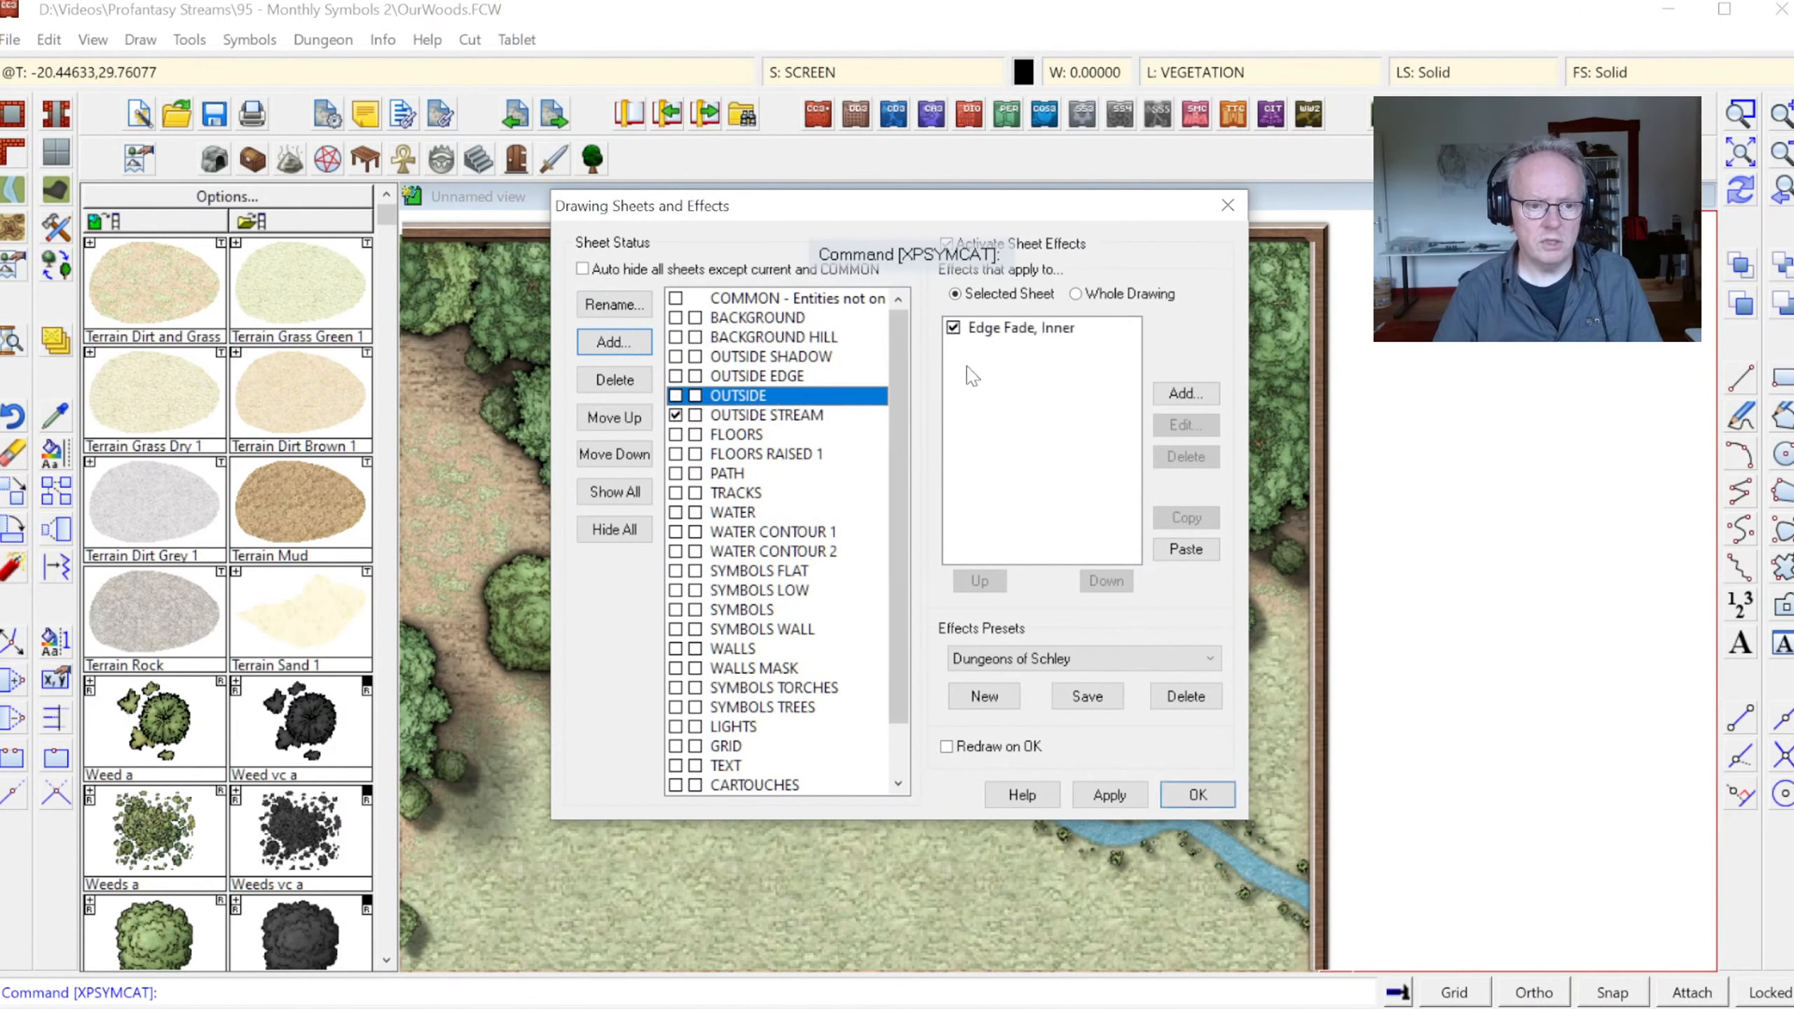
pyautogui.click(1013, 329)
pyautogui.click(1186, 518)
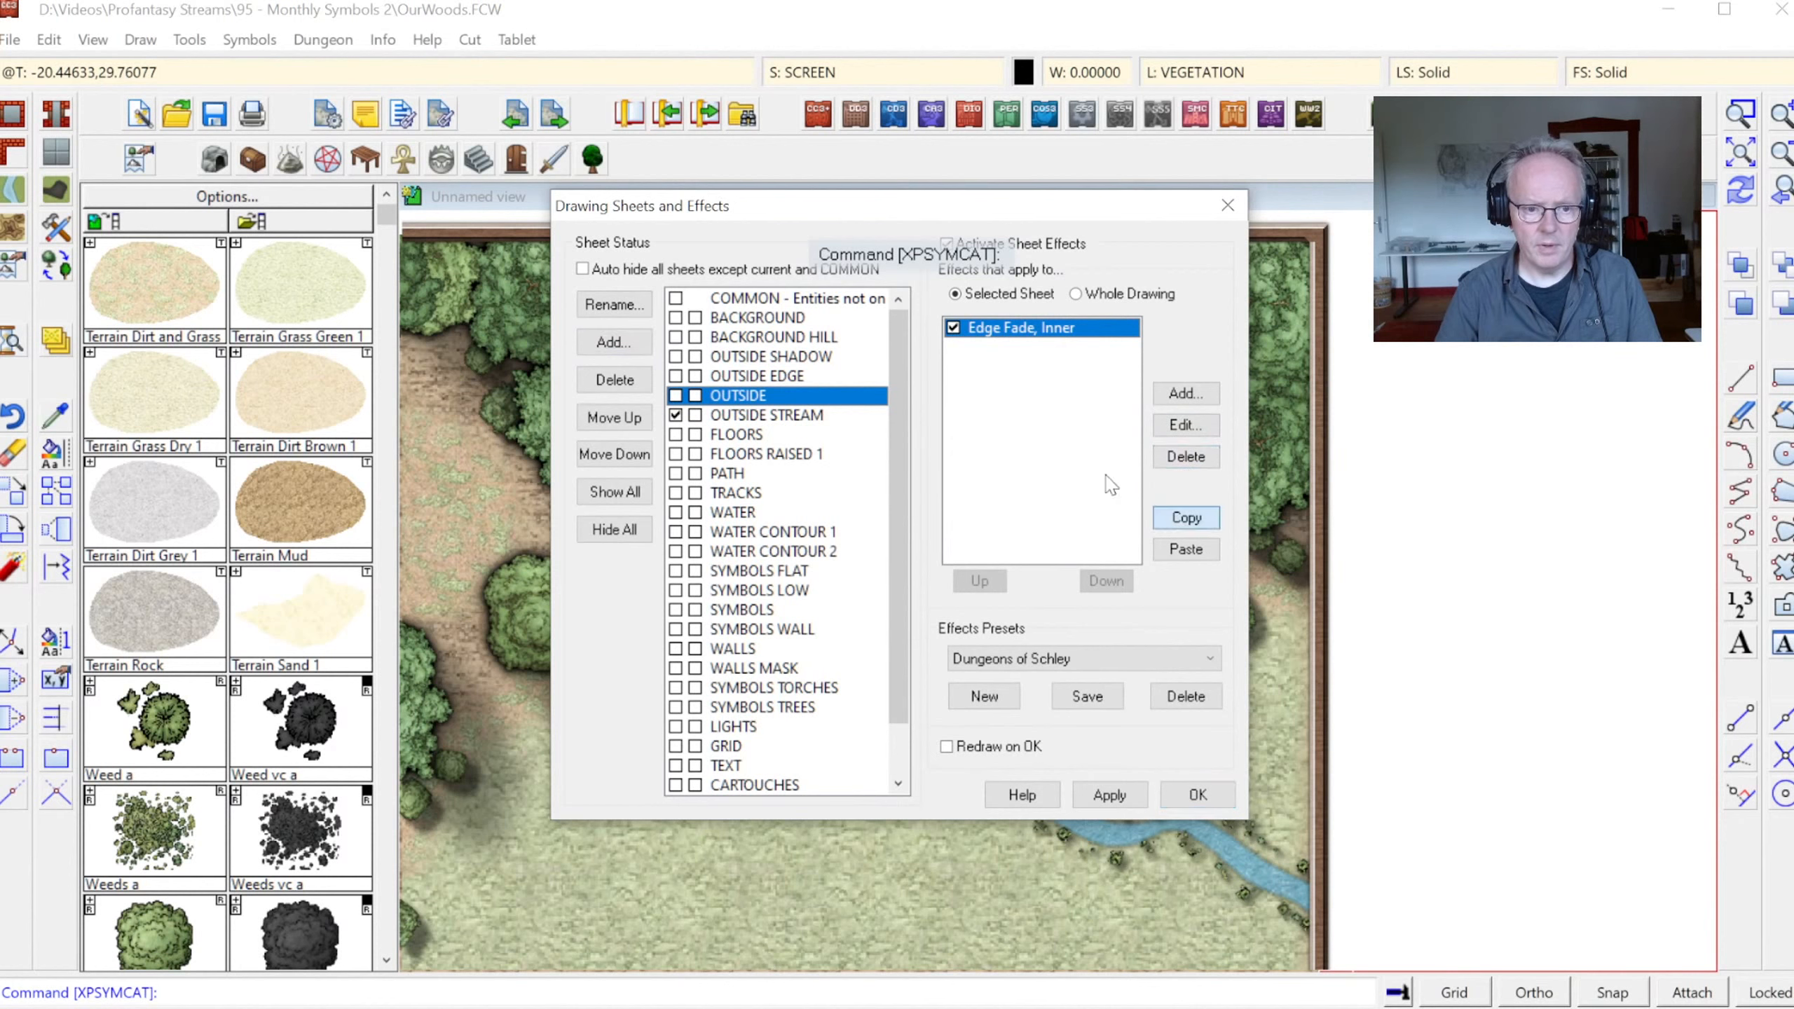
pyautogui.click(735, 415)
pyautogui.click(1185, 552)
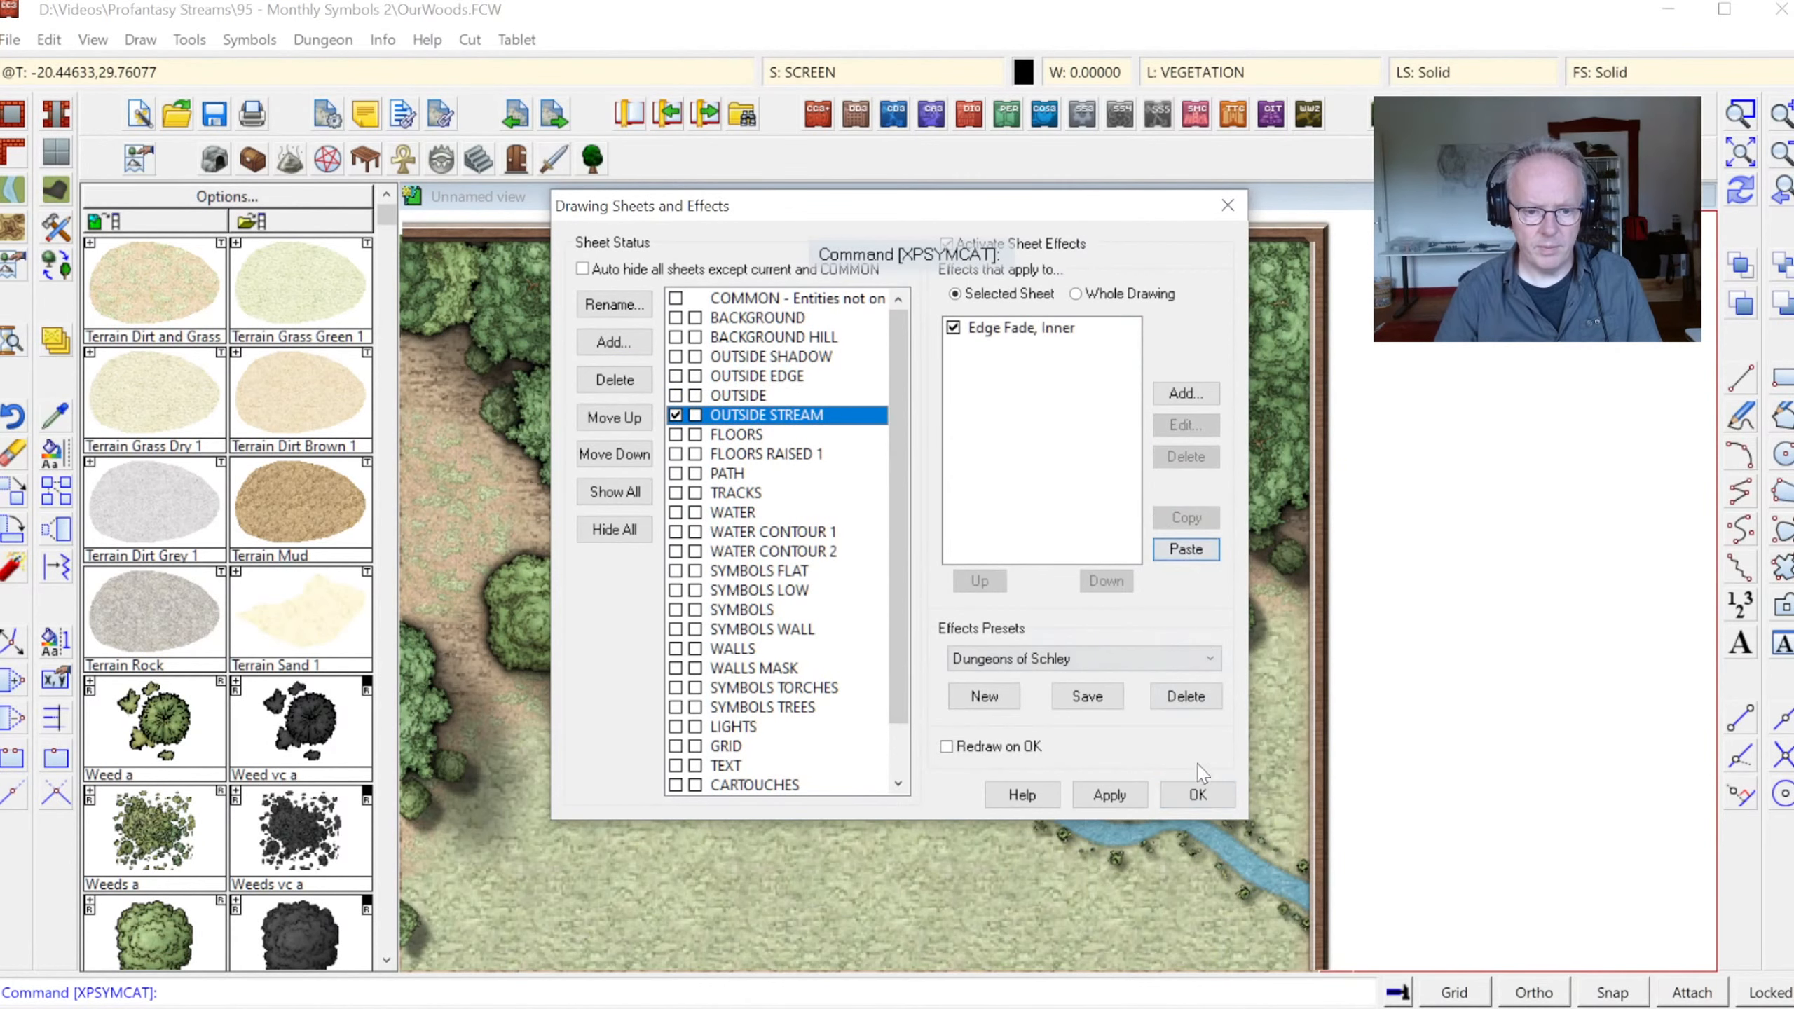
pyautogui.click(1197, 794)
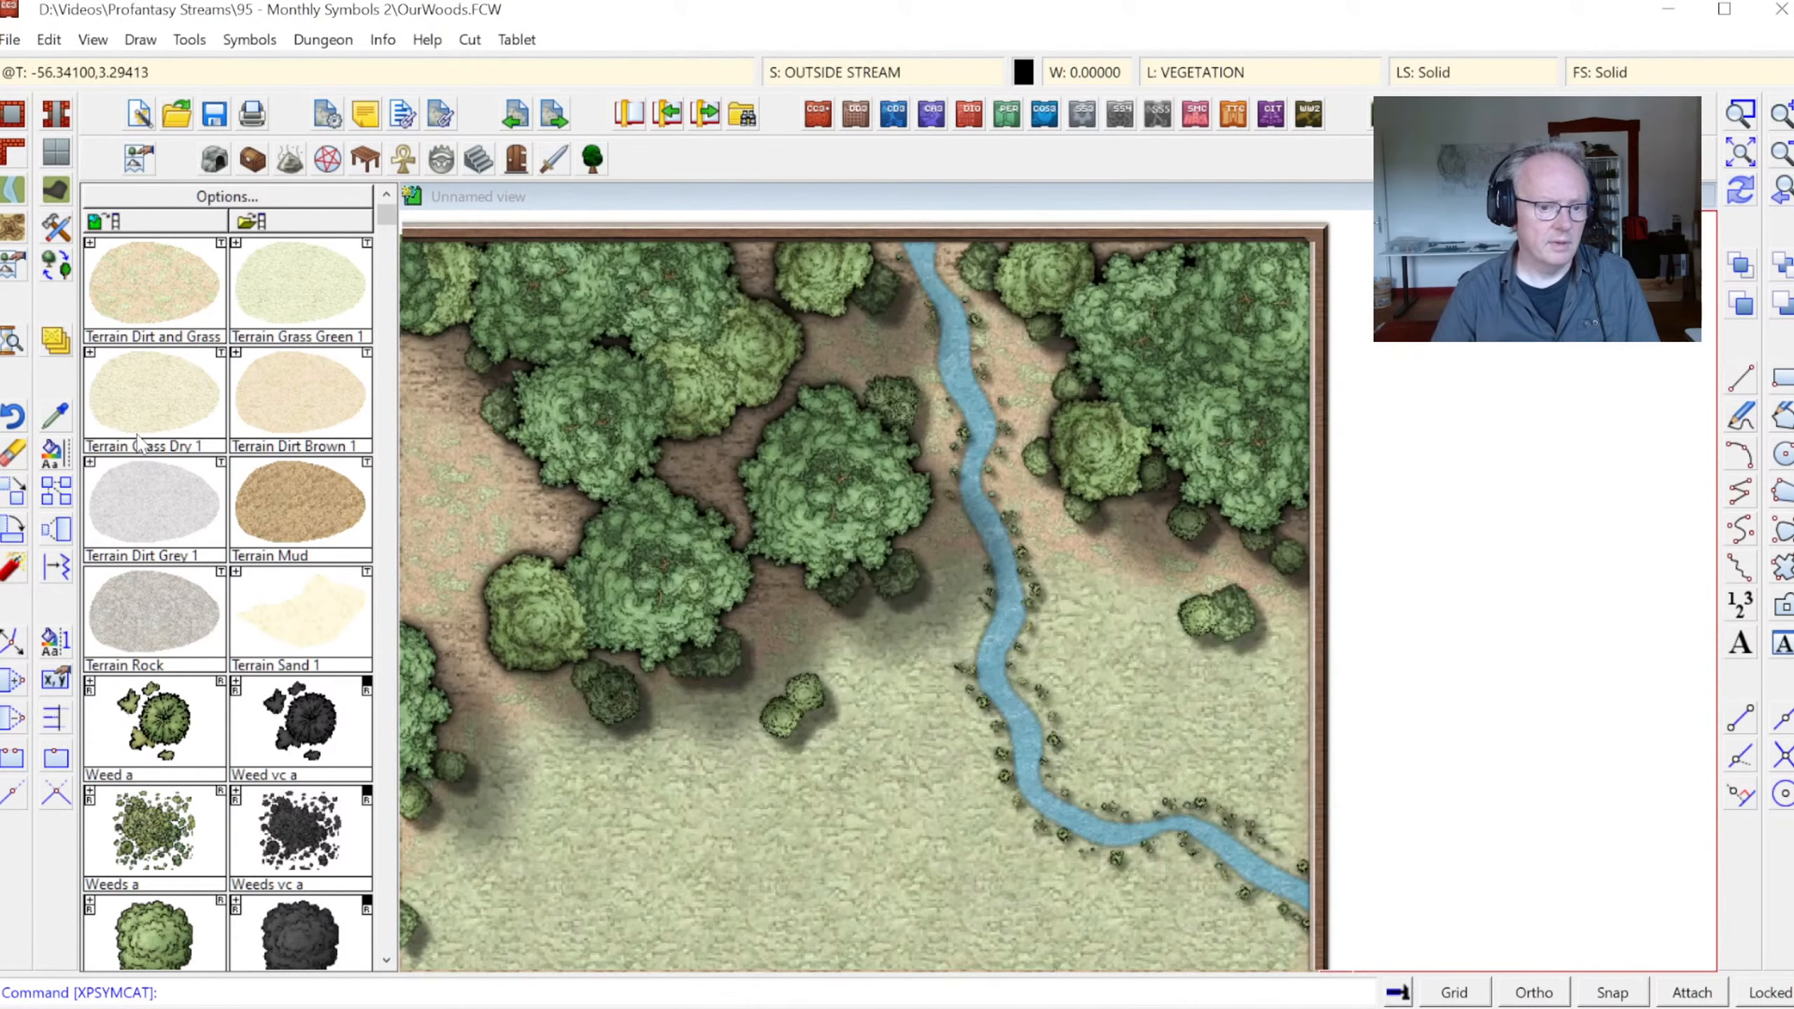
# Start a Terrain Grass Green 5 polygon at the north edge, outlining the stream's west and south side almost to the map's east edge
pyautogui.click(236, 244)
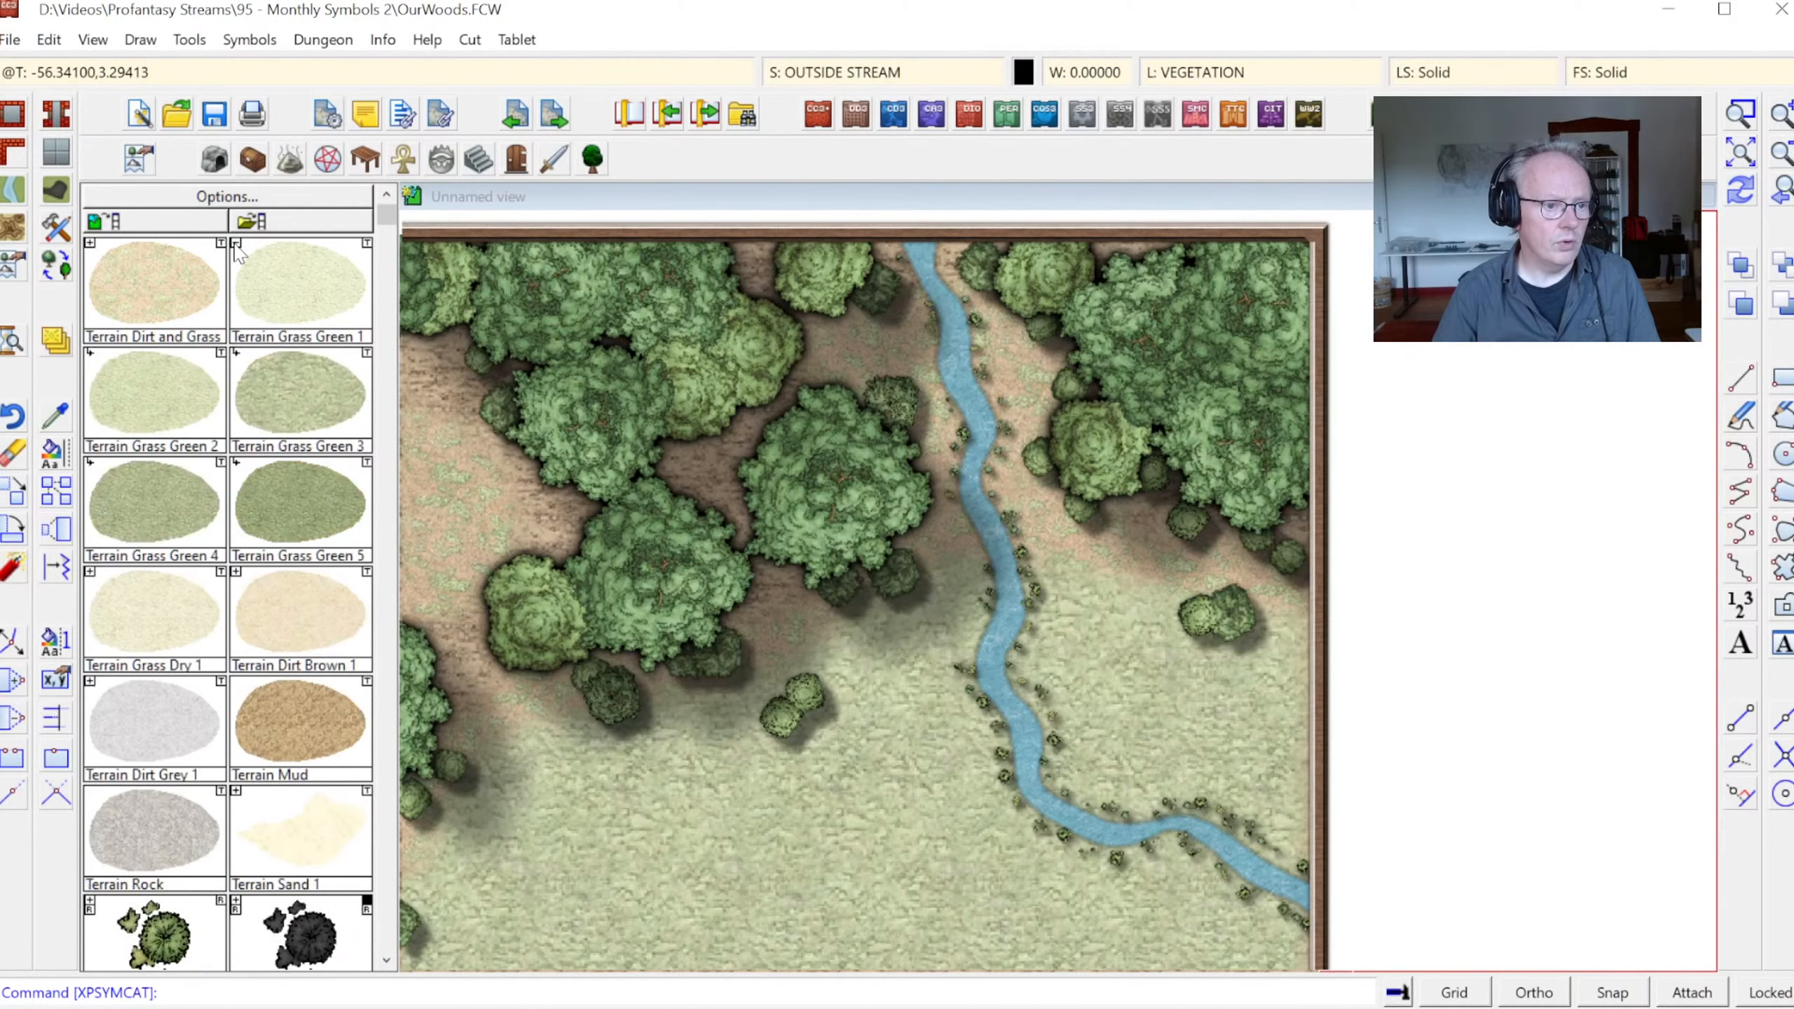
pyautogui.click(304, 514)
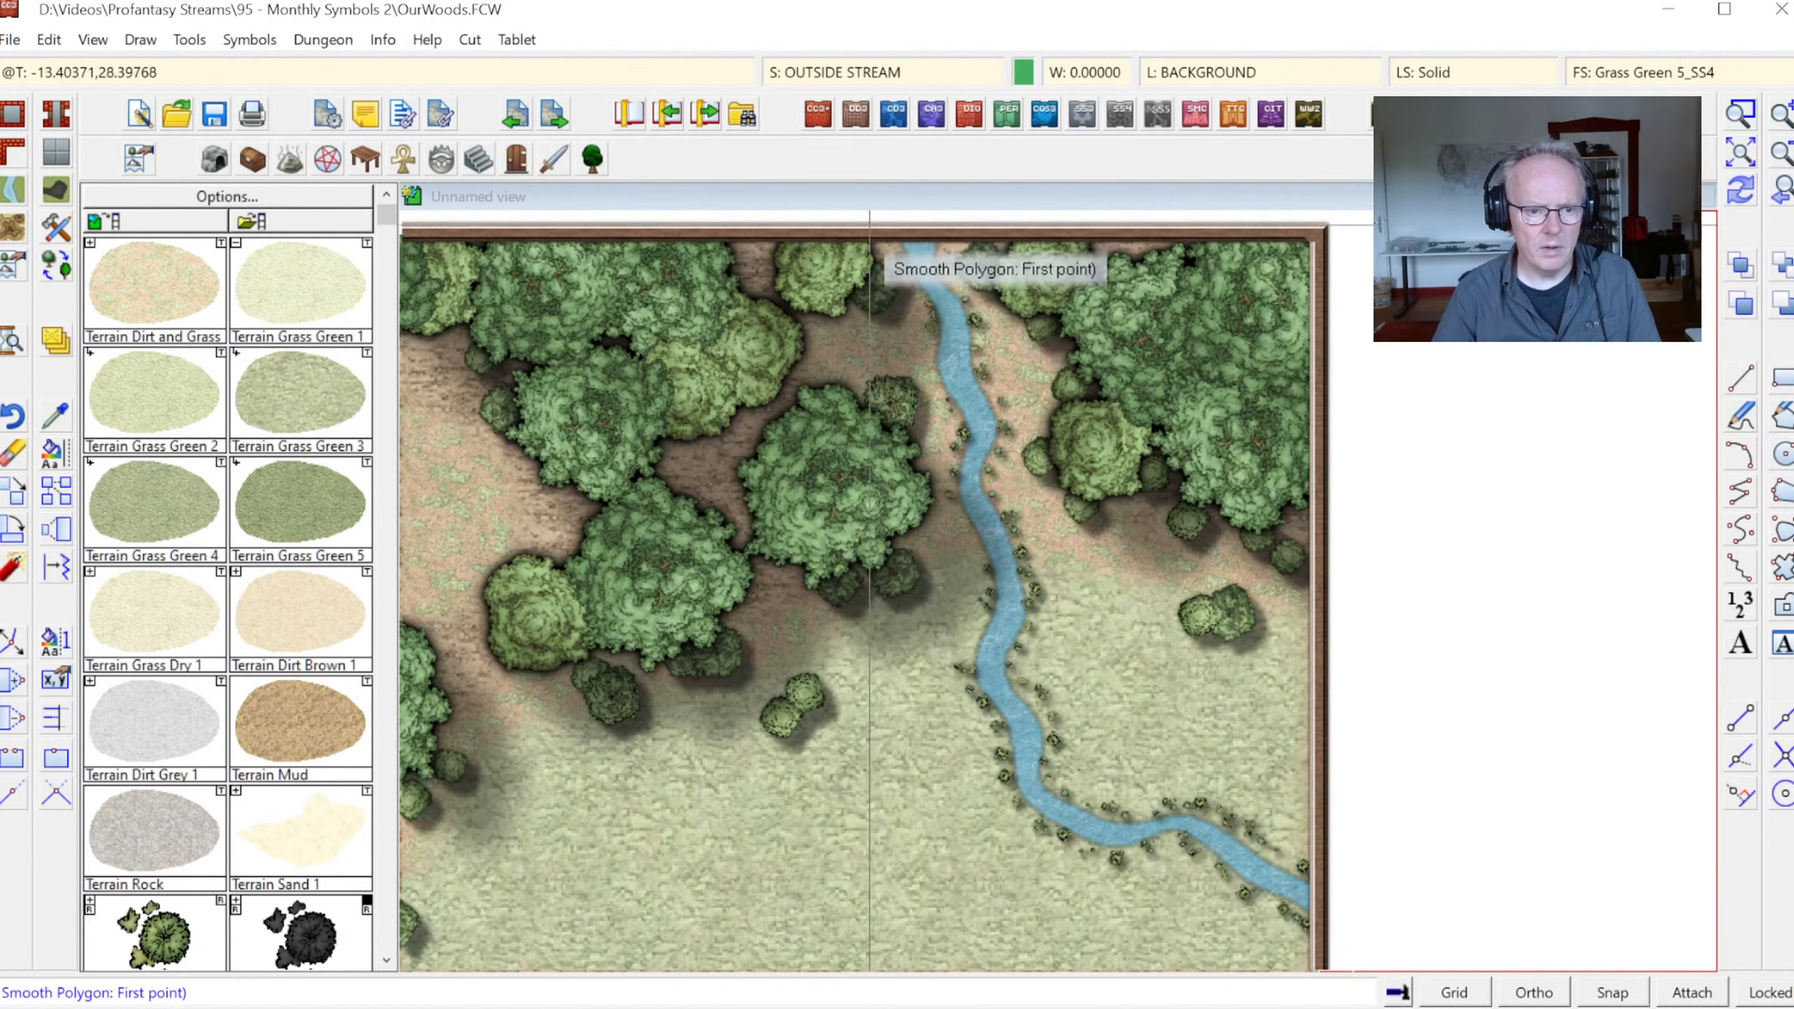
pyautogui.click(879, 246)
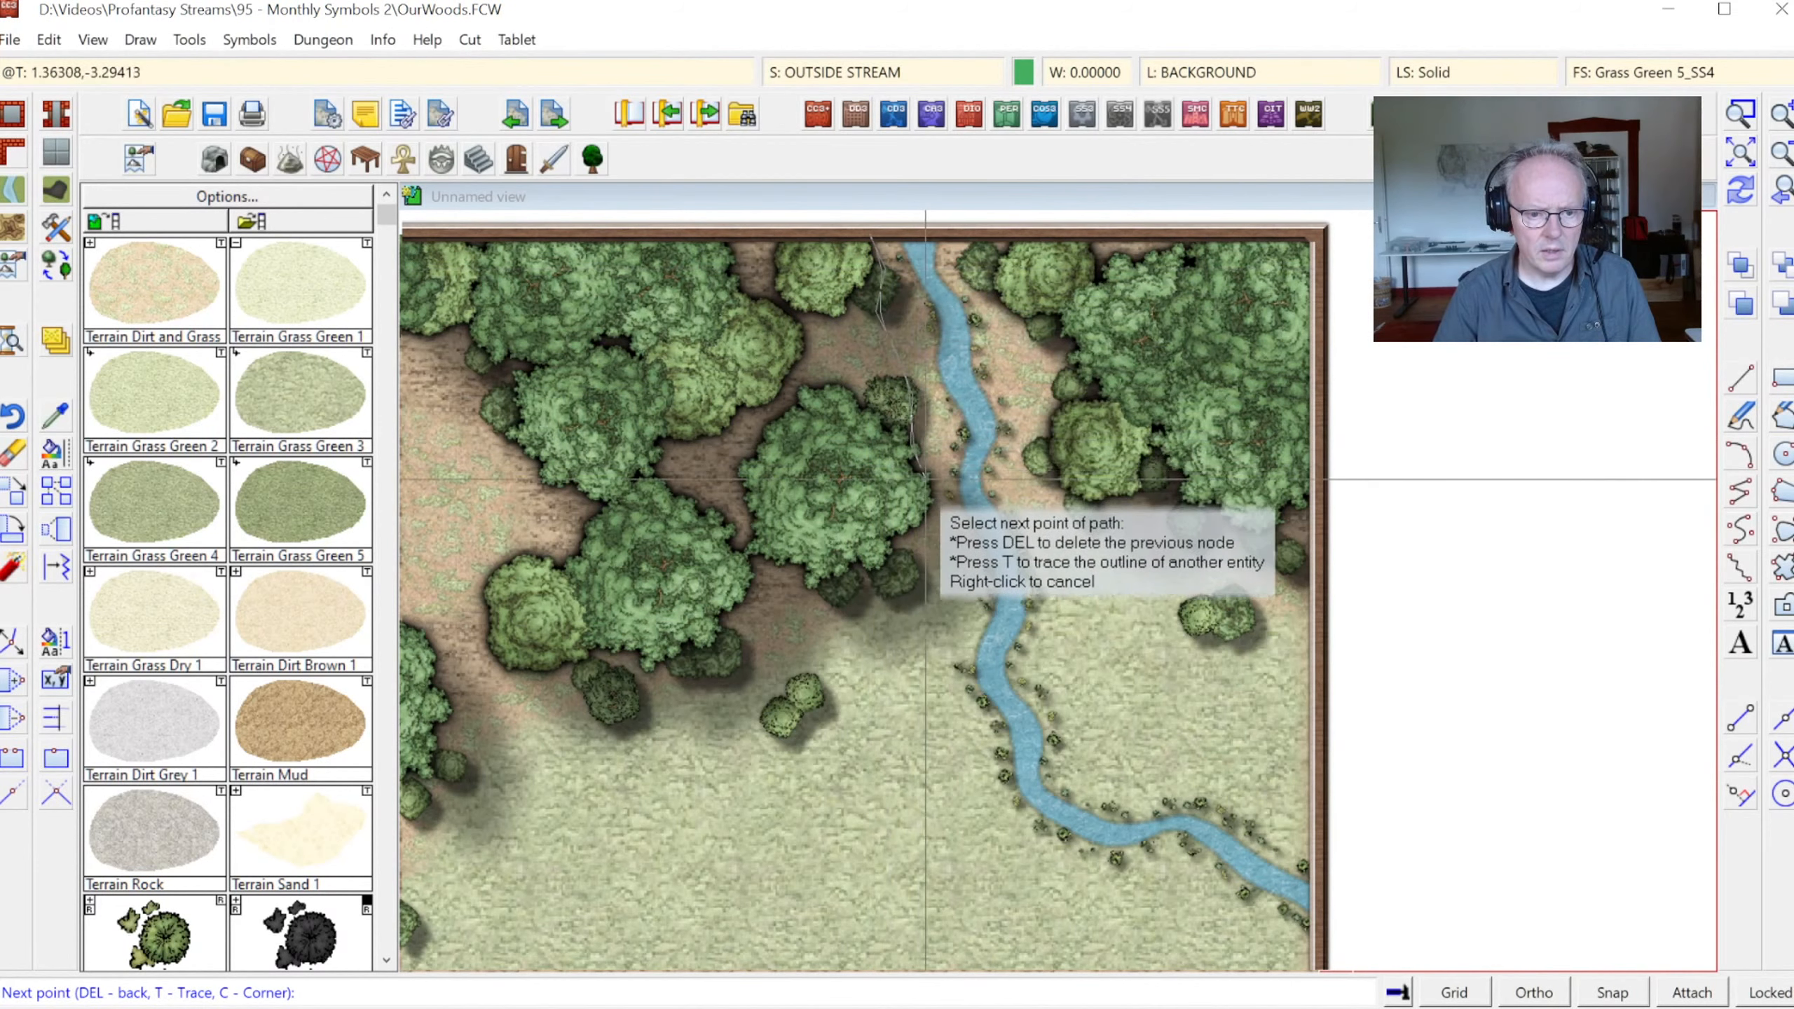
pyautogui.click(942, 616)
pyautogui.click(927, 686)
pyautogui.click(940, 735)
pyautogui.click(980, 761)
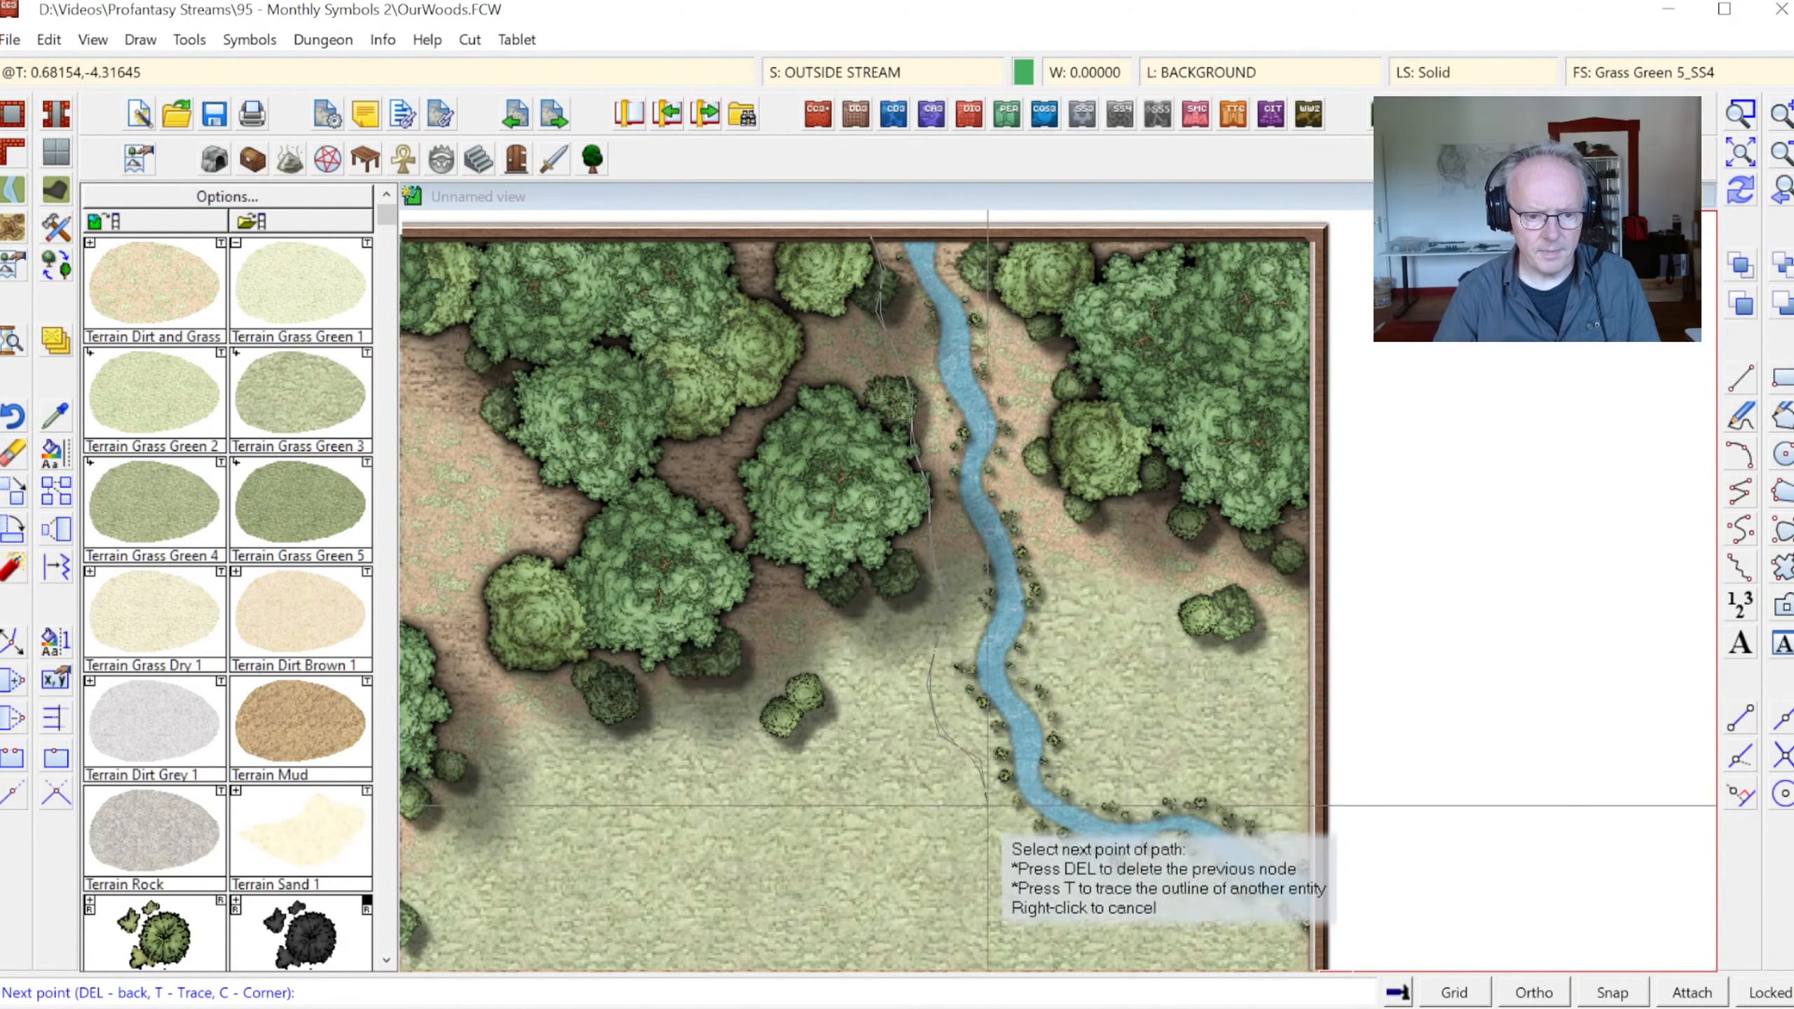
pyautogui.click(987, 806)
pyautogui.click(1005, 848)
pyautogui.click(1057, 868)
pyautogui.click(1125, 880)
pyautogui.click(1165, 862)
pyautogui.click(1204, 880)
pyautogui.click(1274, 927)
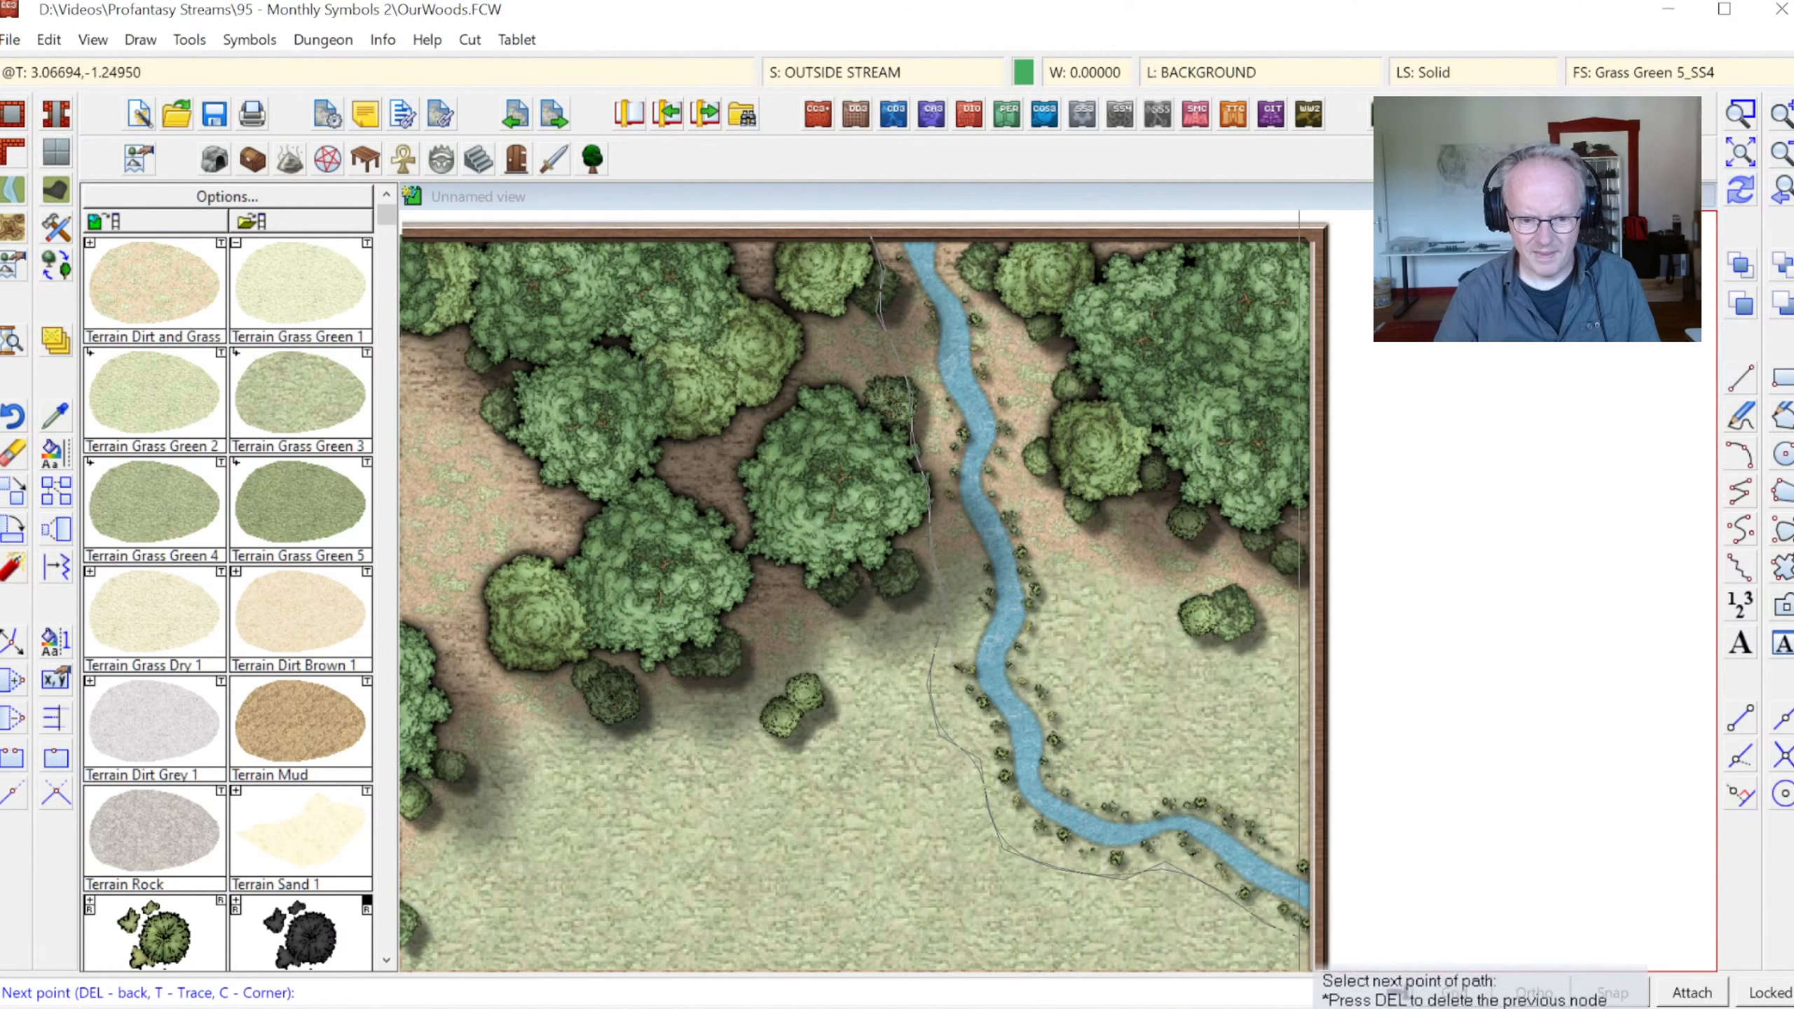
# Bring the grass outline back along the stream's north and east side to the map's north edge, complete the polygon and end the command
pyautogui.click(1341, 953)
pyautogui.click(1322, 834)
pyautogui.click(1255, 793)
pyautogui.click(1198, 779)
pyautogui.click(1128, 789)
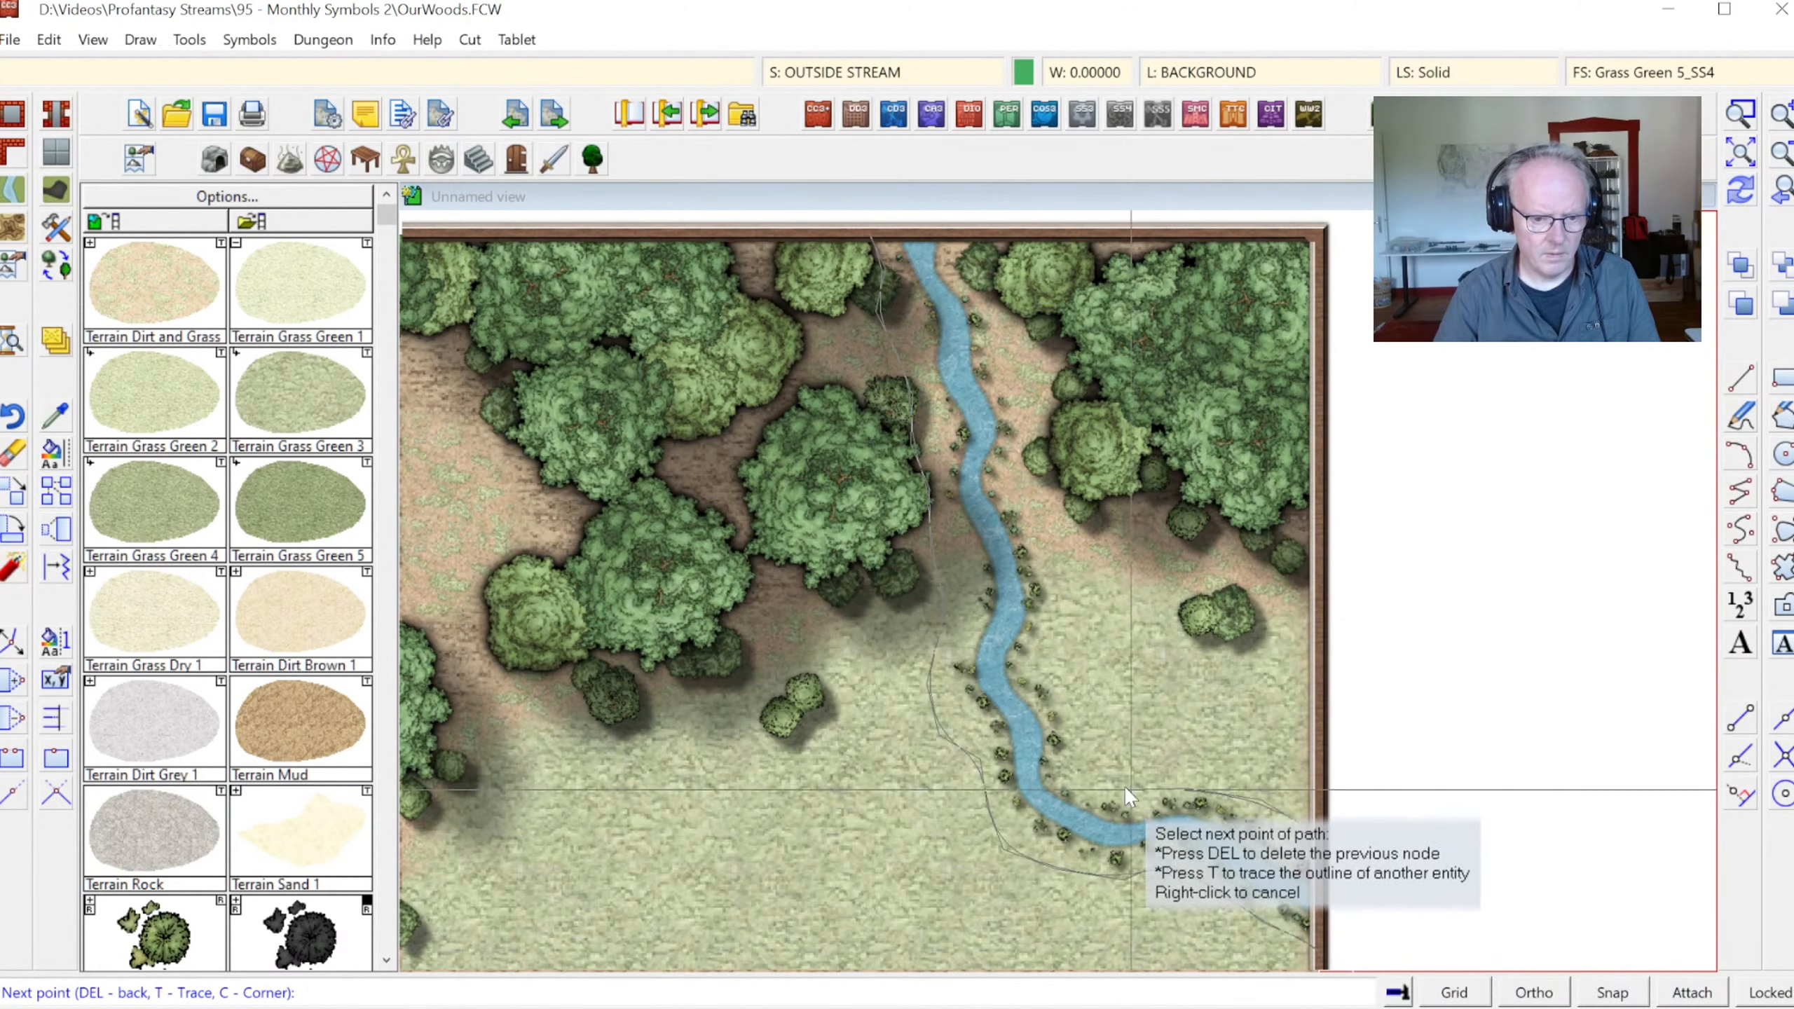
pyautogui.click(1087, 749)
pyautogui.click(1101, 705)
pyautogui.click(1060, 644)
pyautogui.click(1062, 574)
pyautogui.click(1058, 509)
pyautogui.click(1023, 451)
pyautogui.click(1041, 400)
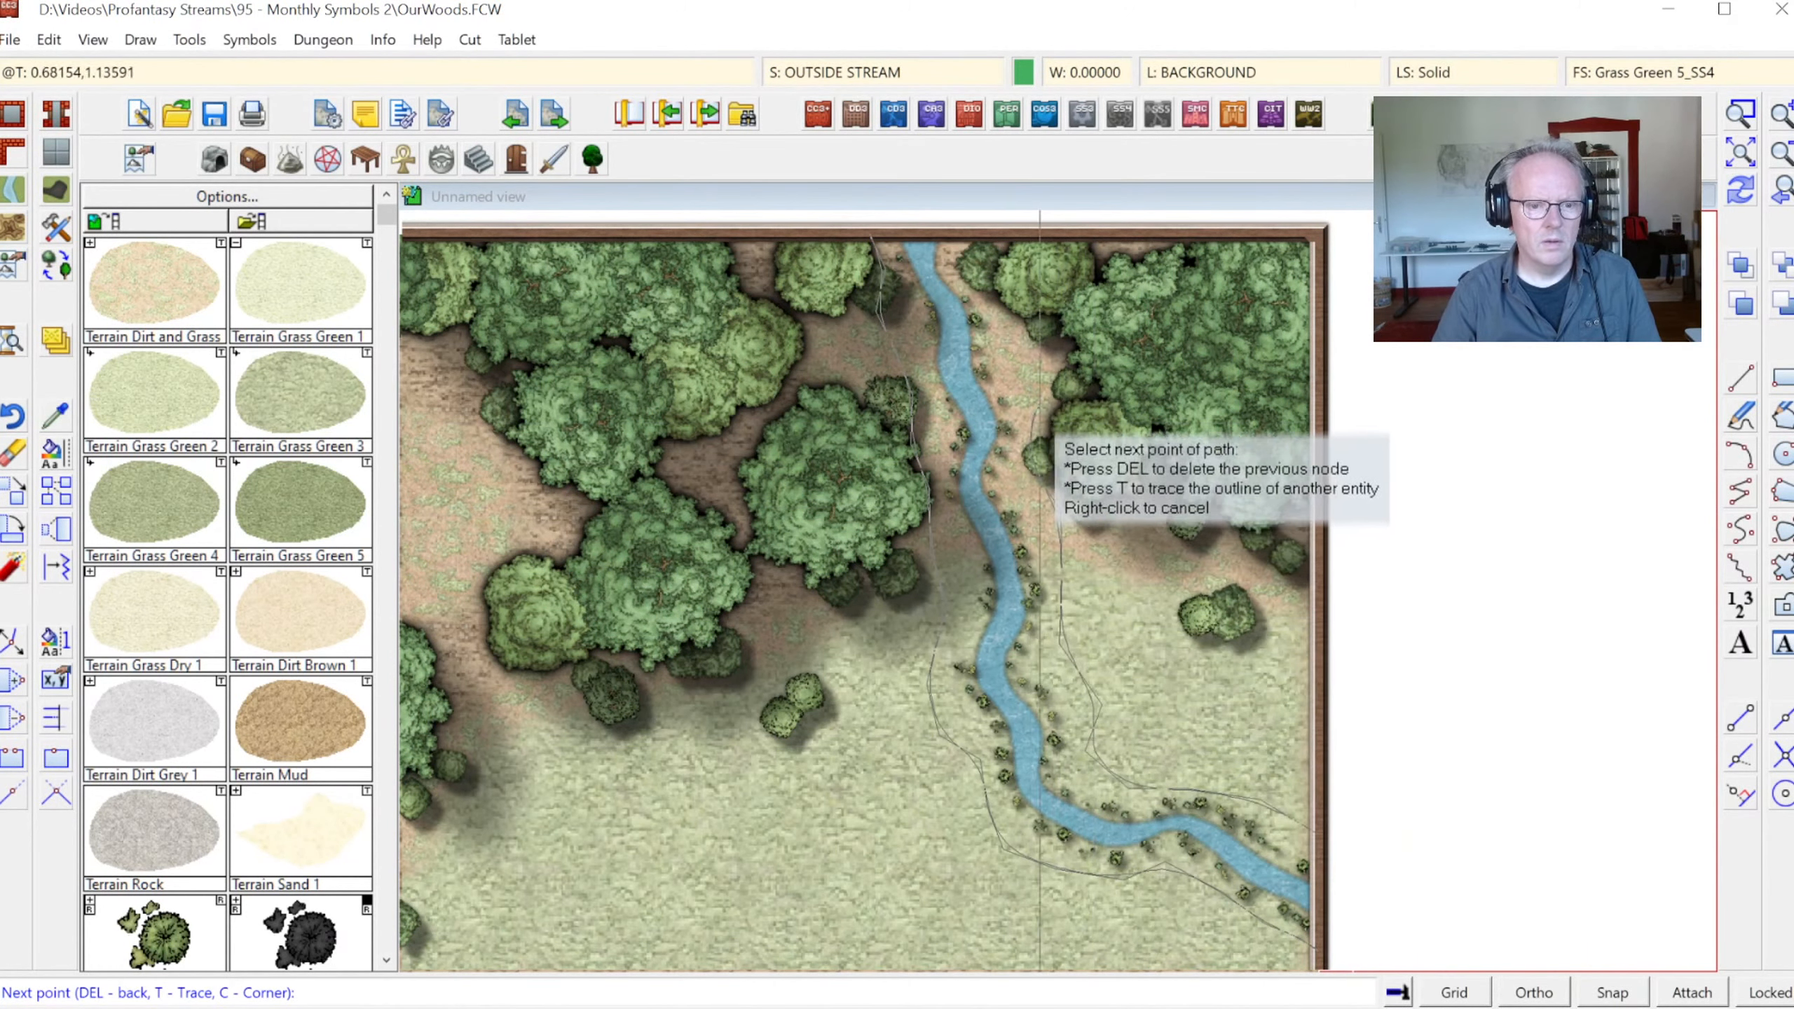
pyautogui.click(1005, 333)
pyautogui.click(969, 220)
pyautogui.rightClick(970, 221)
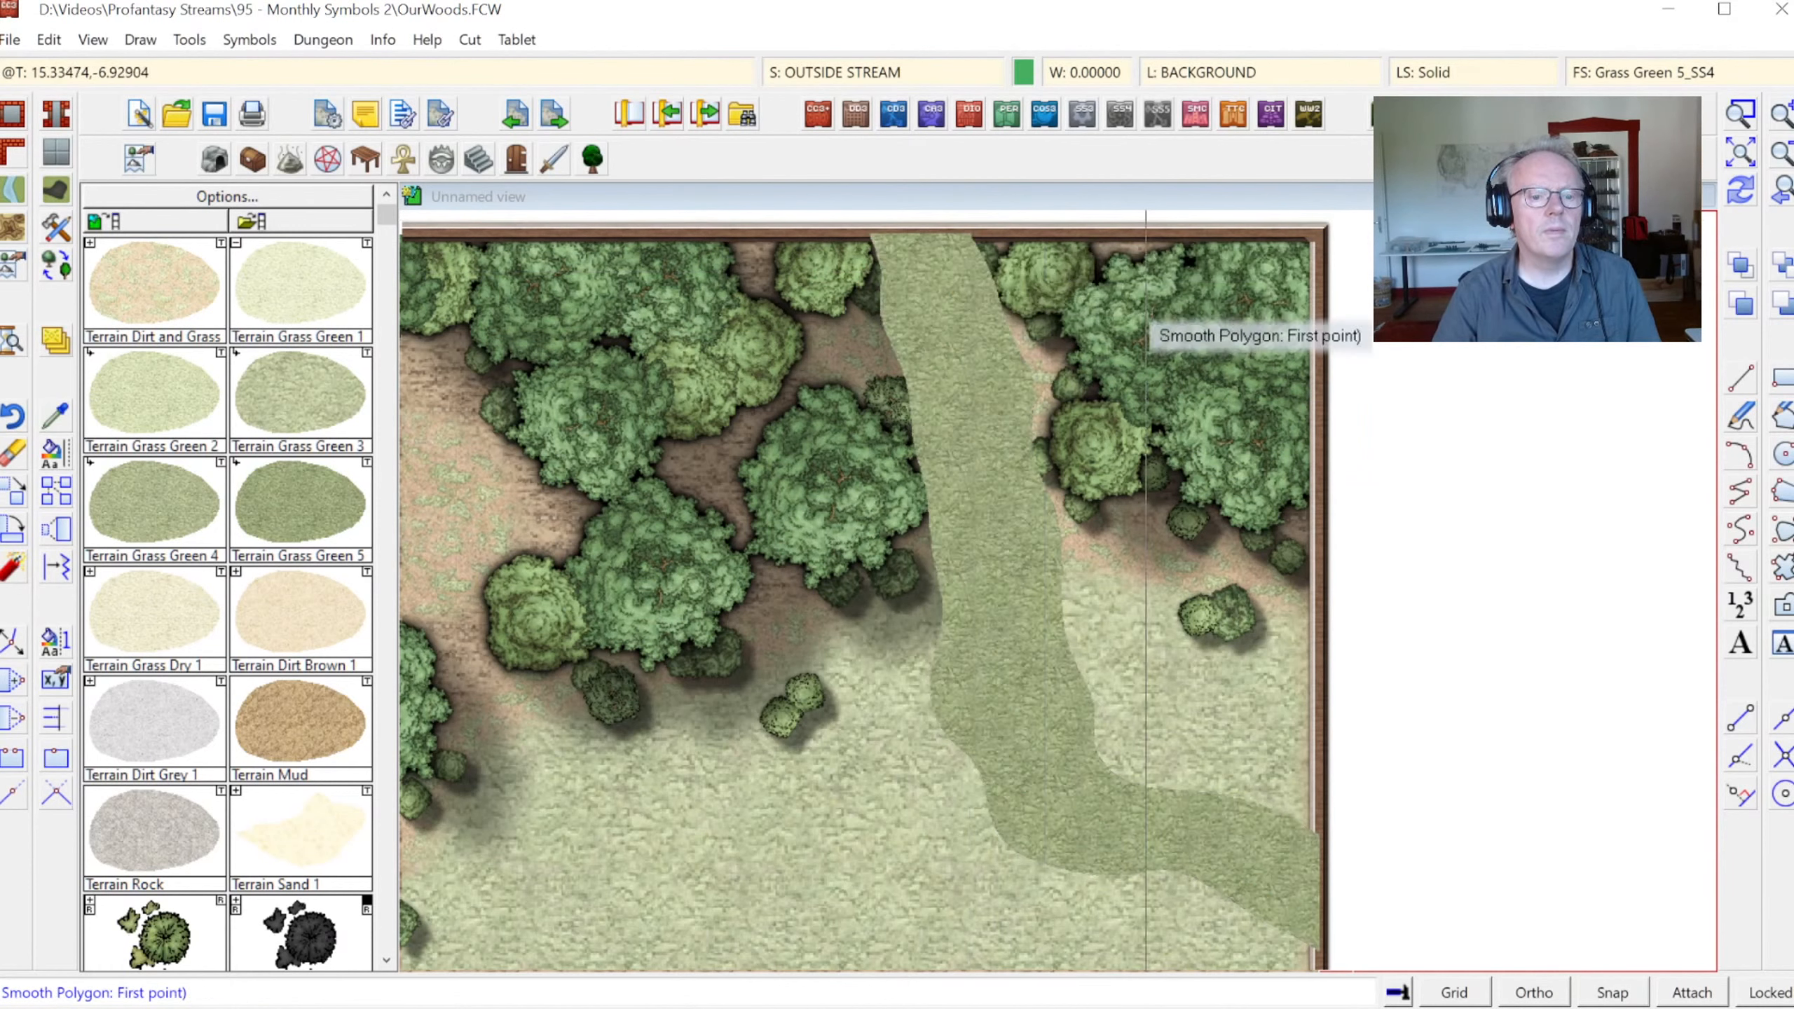
pyautogui.rightClick(1298, 294)
pyautogui.click(1742, 189)
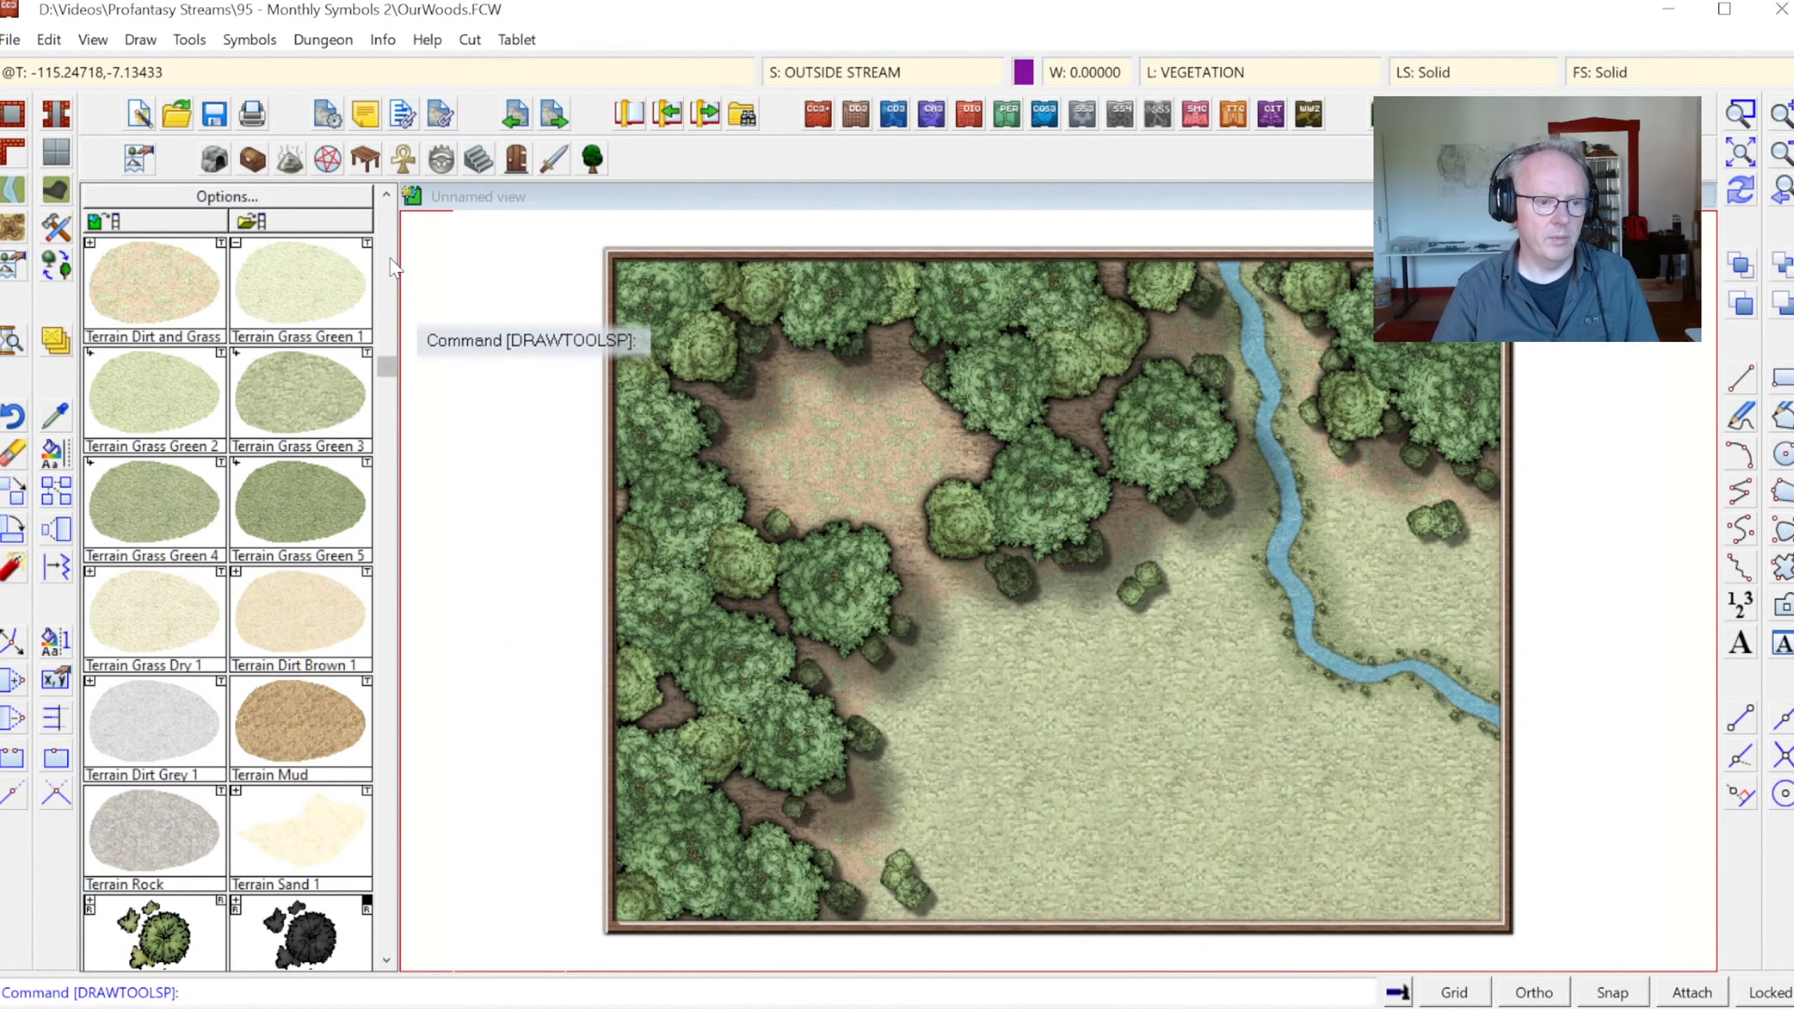
# Browse the SS4 Color Elemental and SS4 Color Furniture Power symbol catalogs
pyautogui.scroll(2, 378, 289)
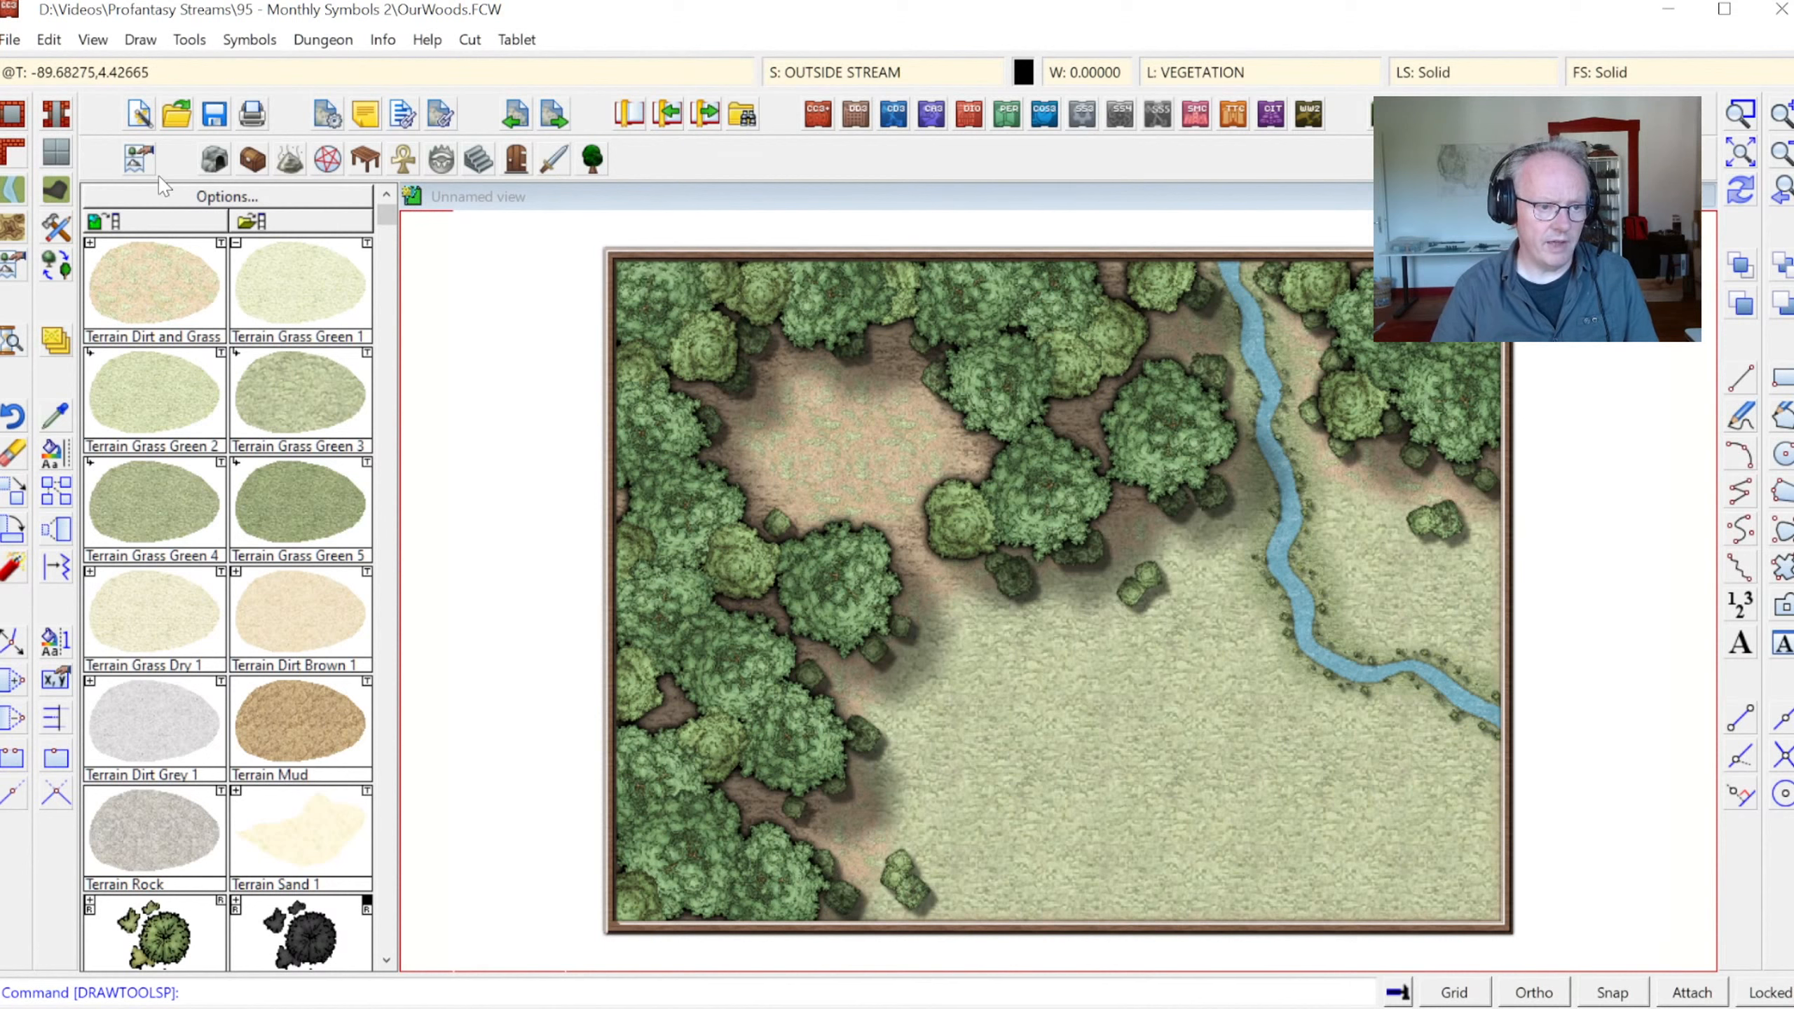
pyautogui.rightClick(263, 167)
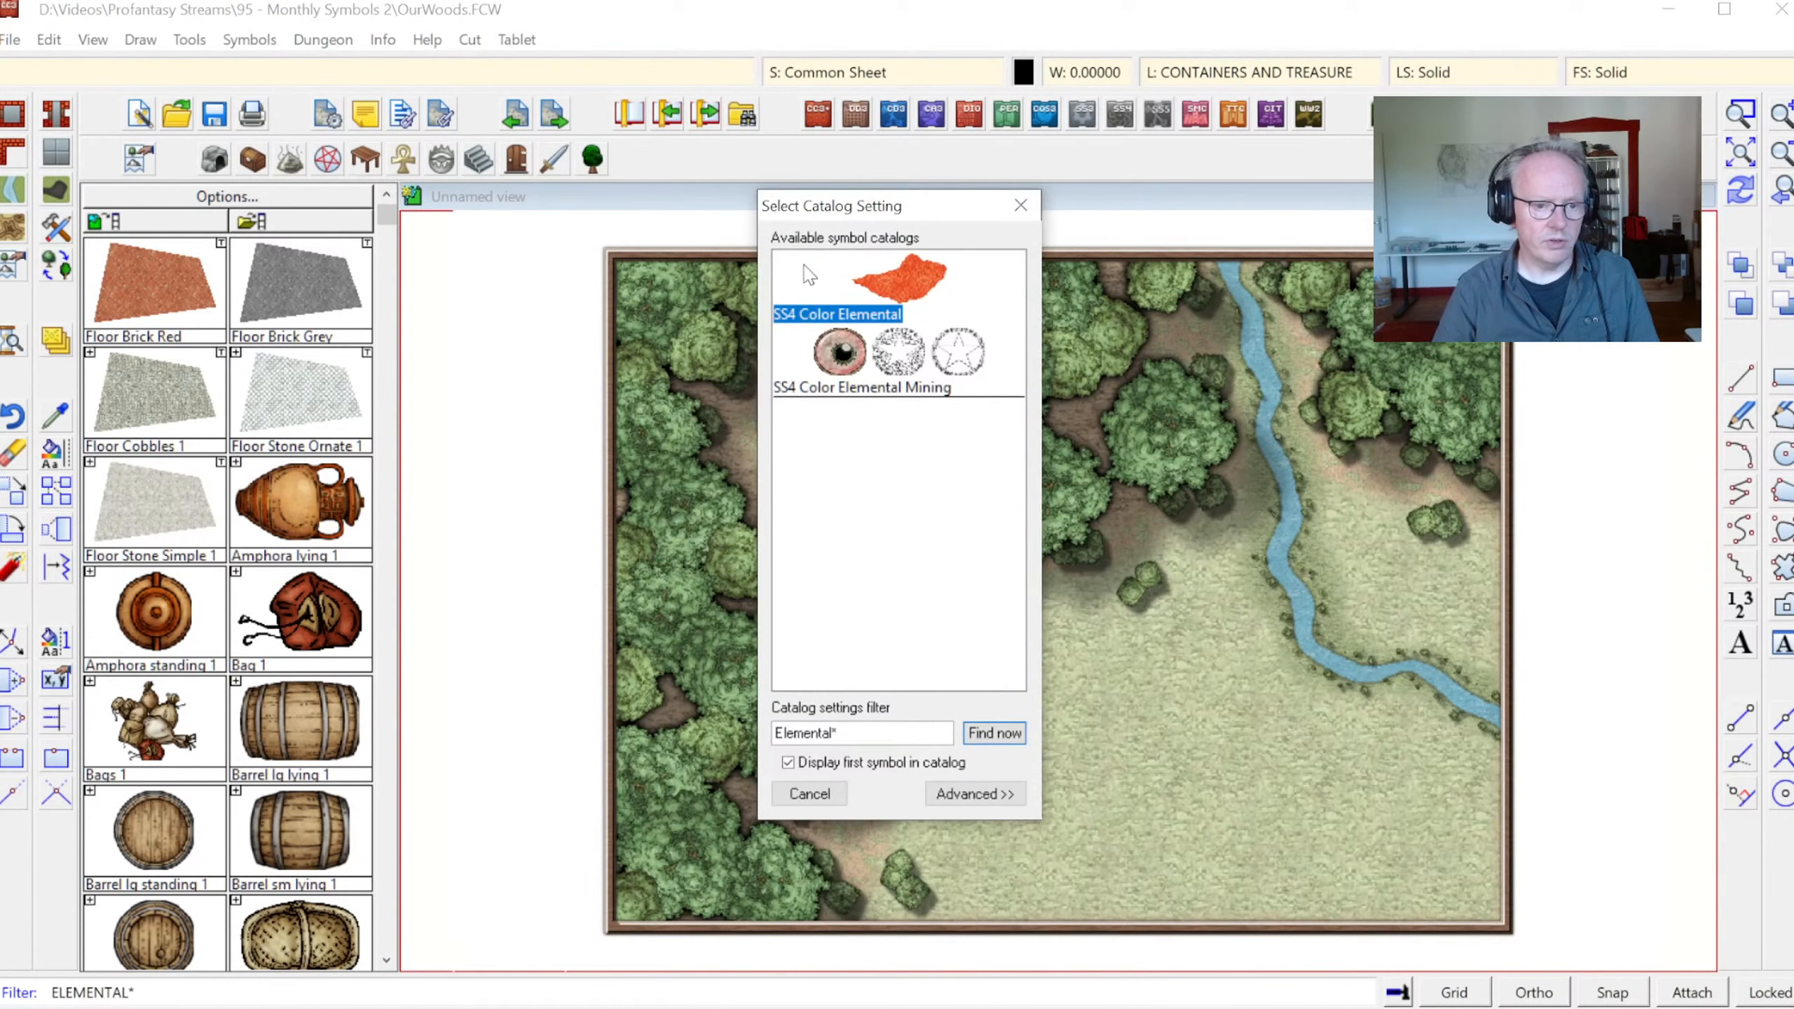
pyautogui.doubleClick(799, 304)
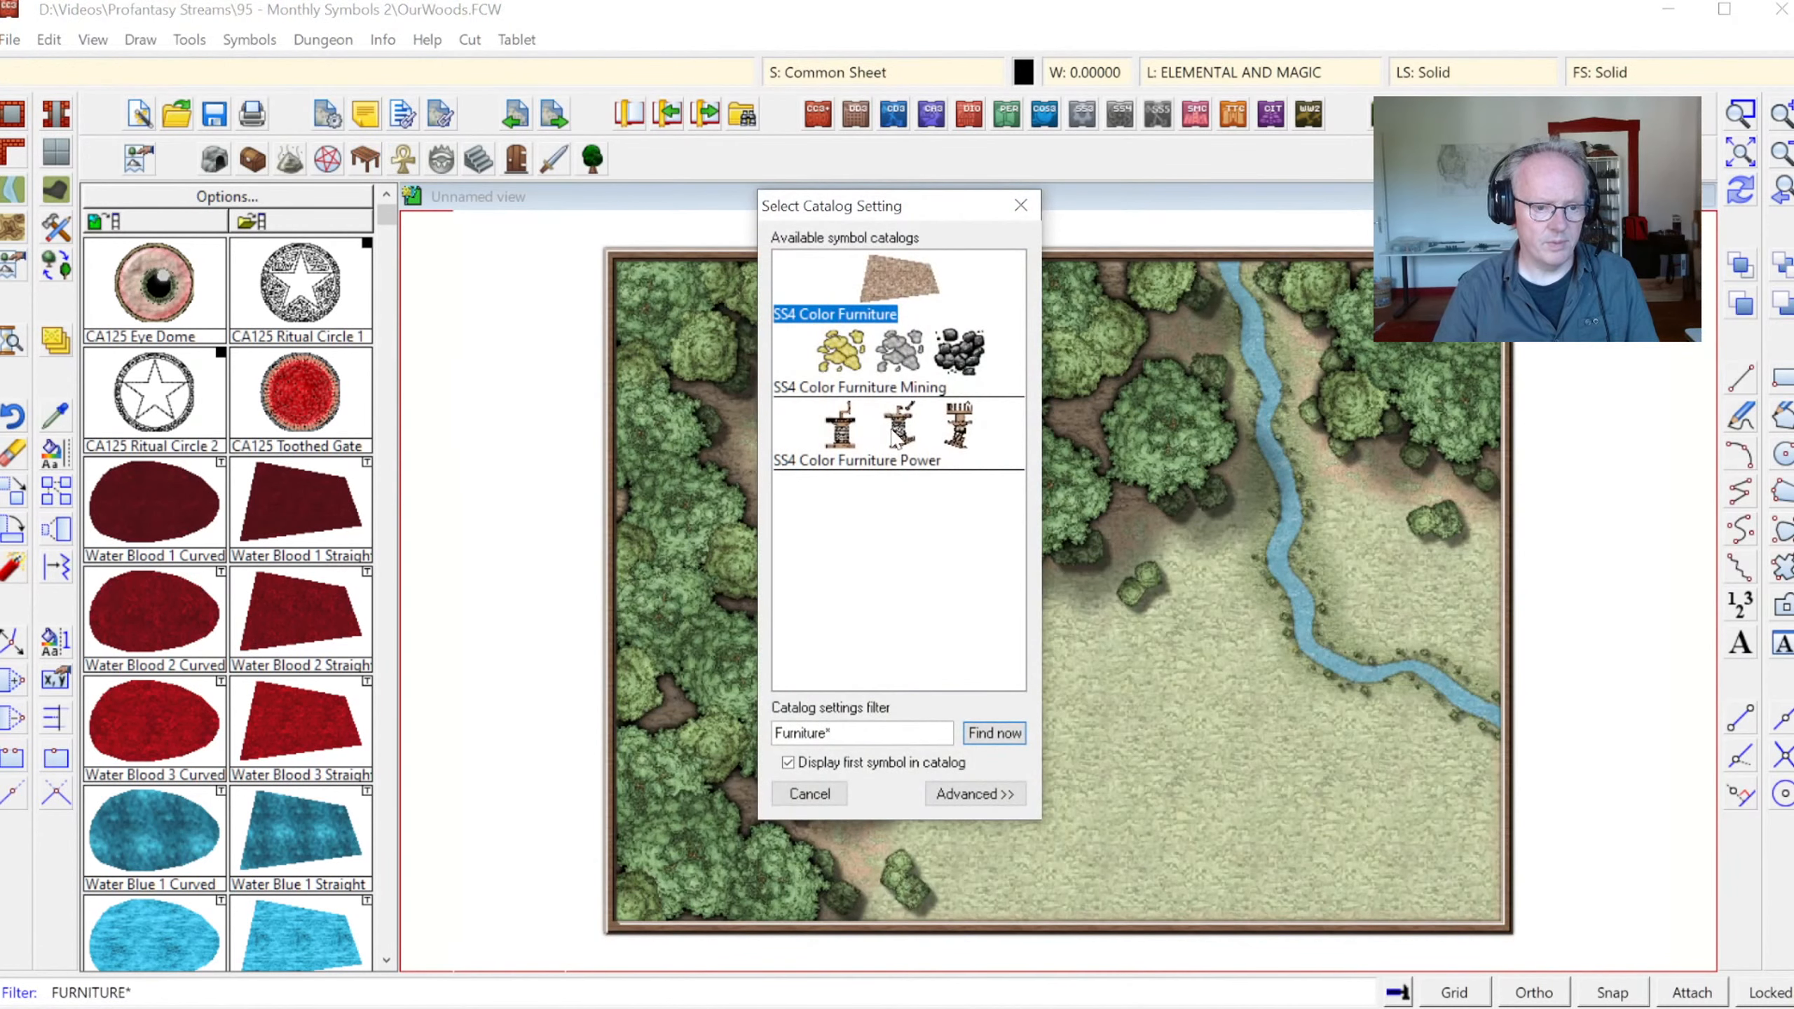
pyautogui.doubleClick(893, 437)
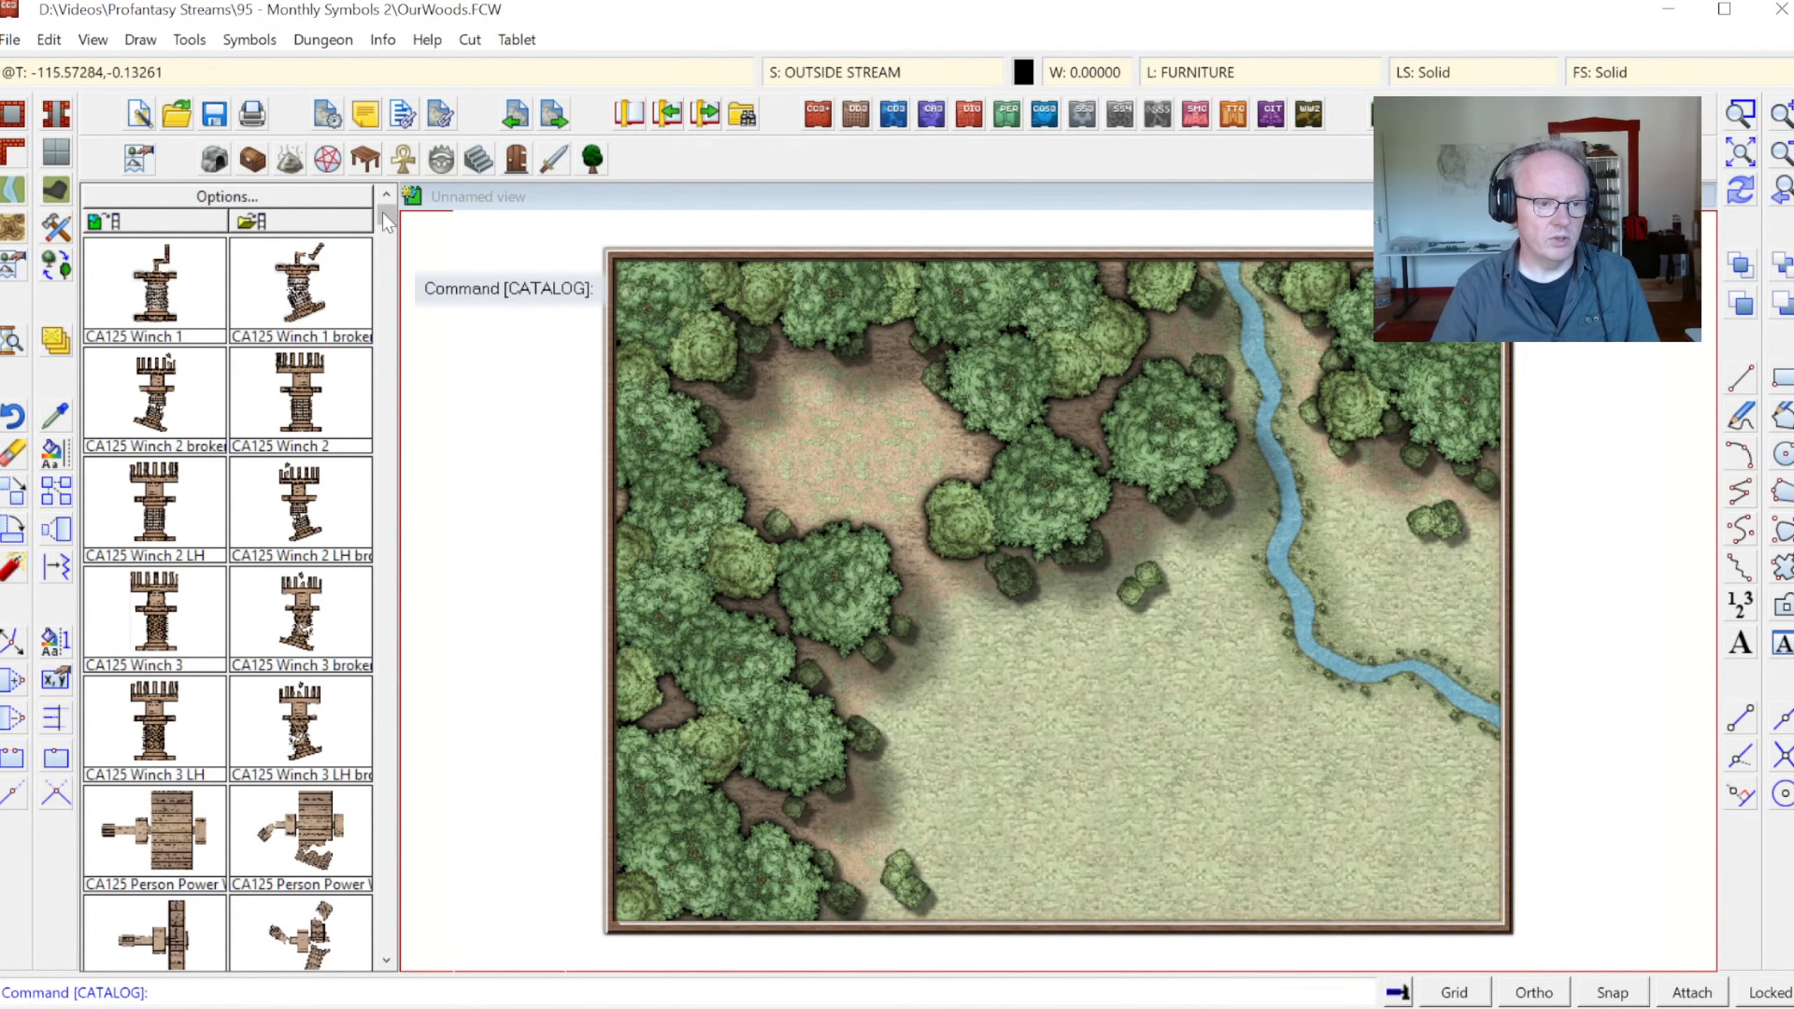
# List all available symbol catalogs and load SS4 Color Woodcutters Camp
pyautogui.click(148, 169)
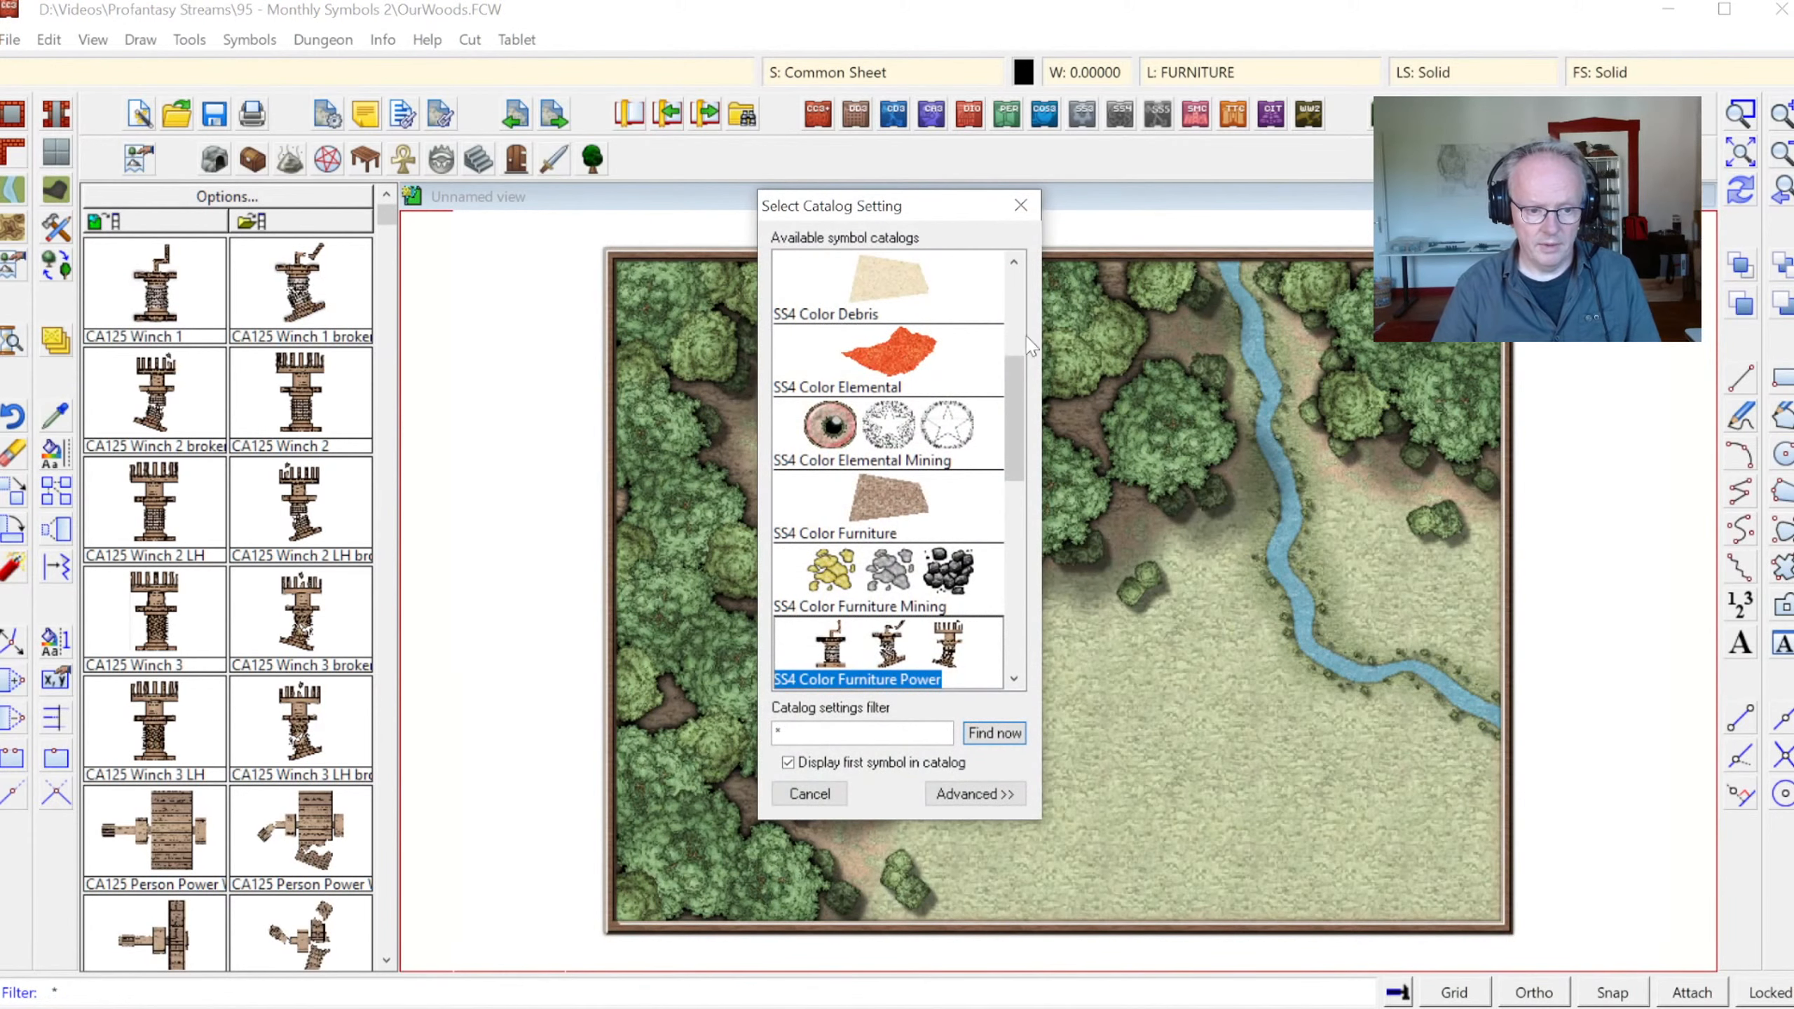
pyautogui.moveTo(1016, 379); pyautogui.dragTo(1014, 431)
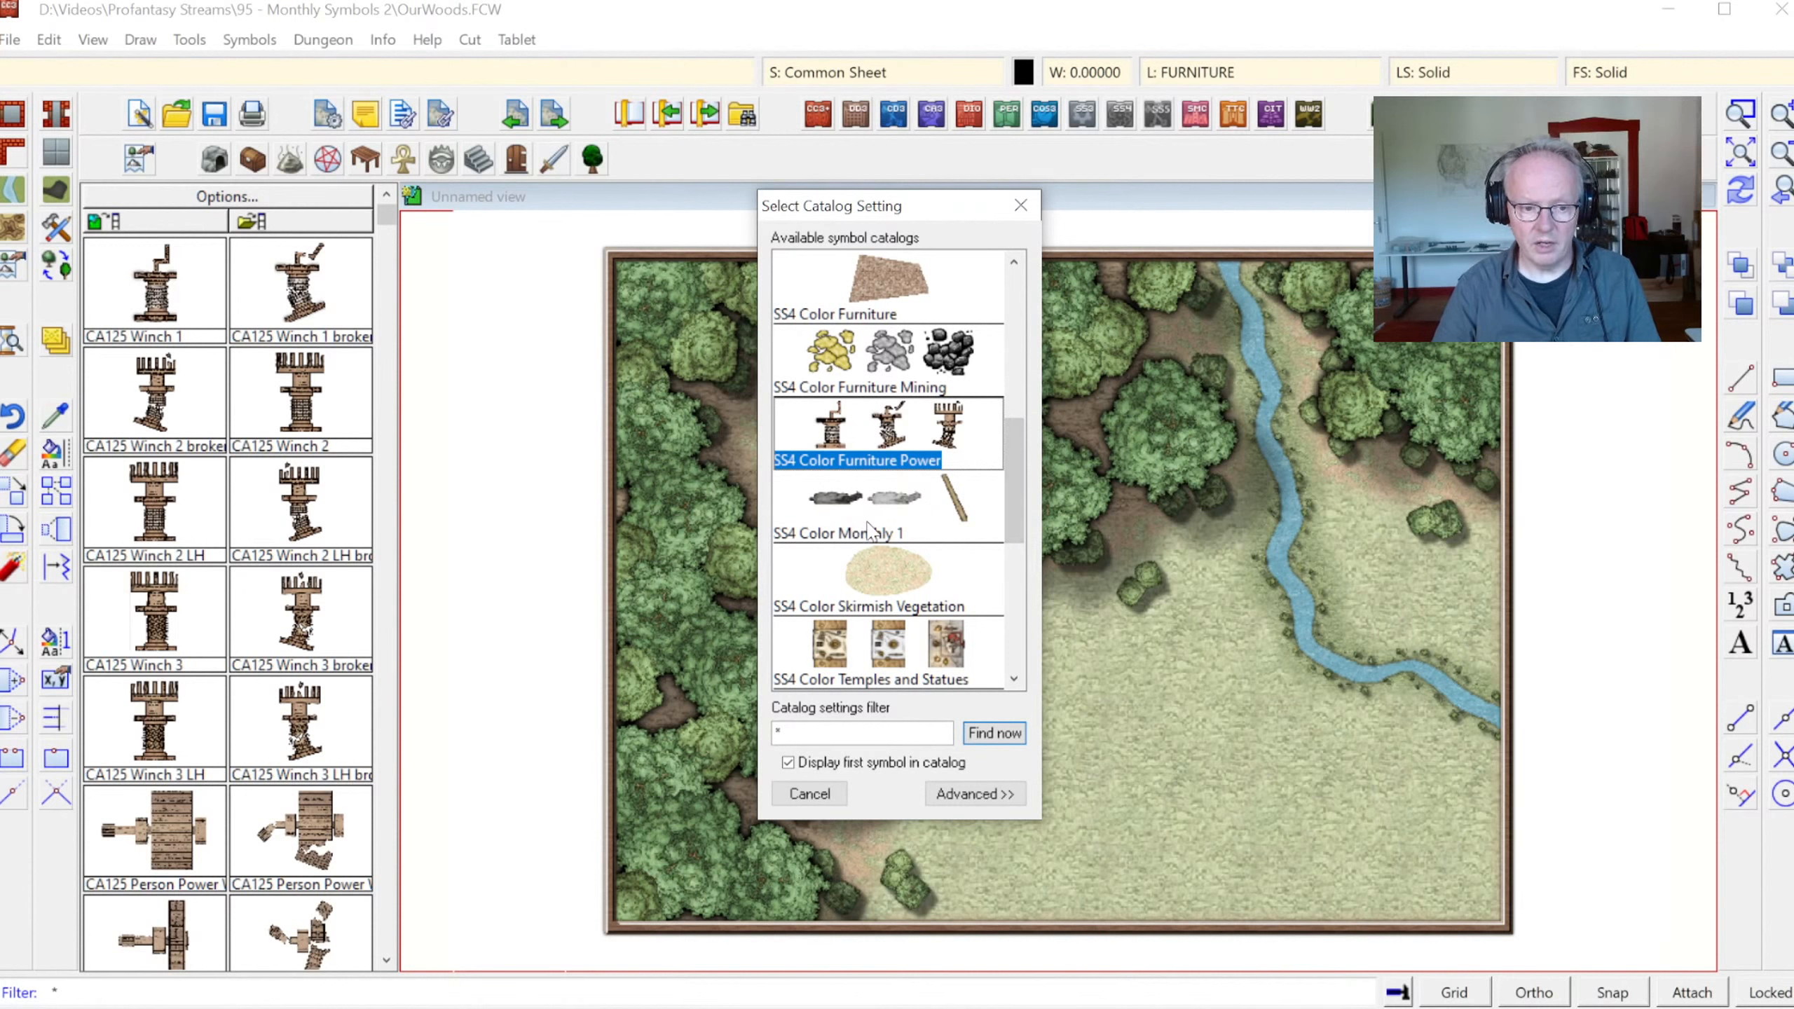
pyautogui.moveTo(1014, 438); pyautogui.dragTo(1014, 584)
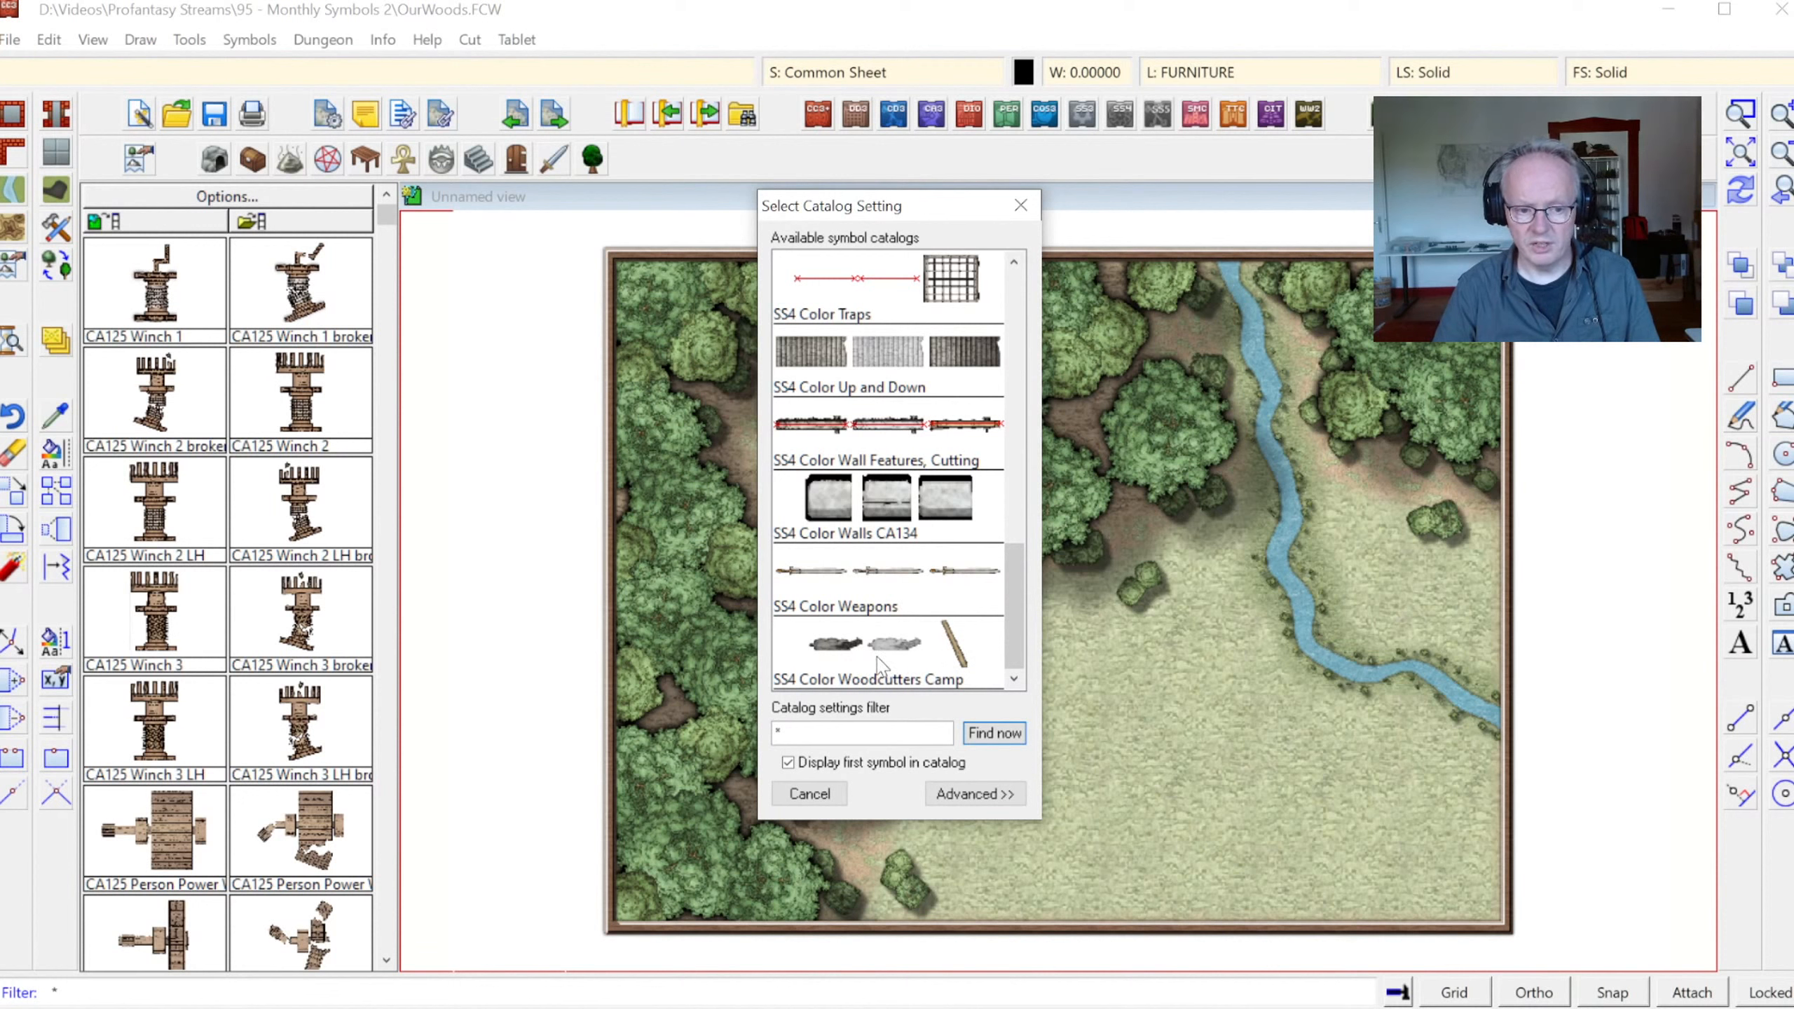
pyautogui.moveTo(1008, 632); pyautogui.dragTo(1008, 506)
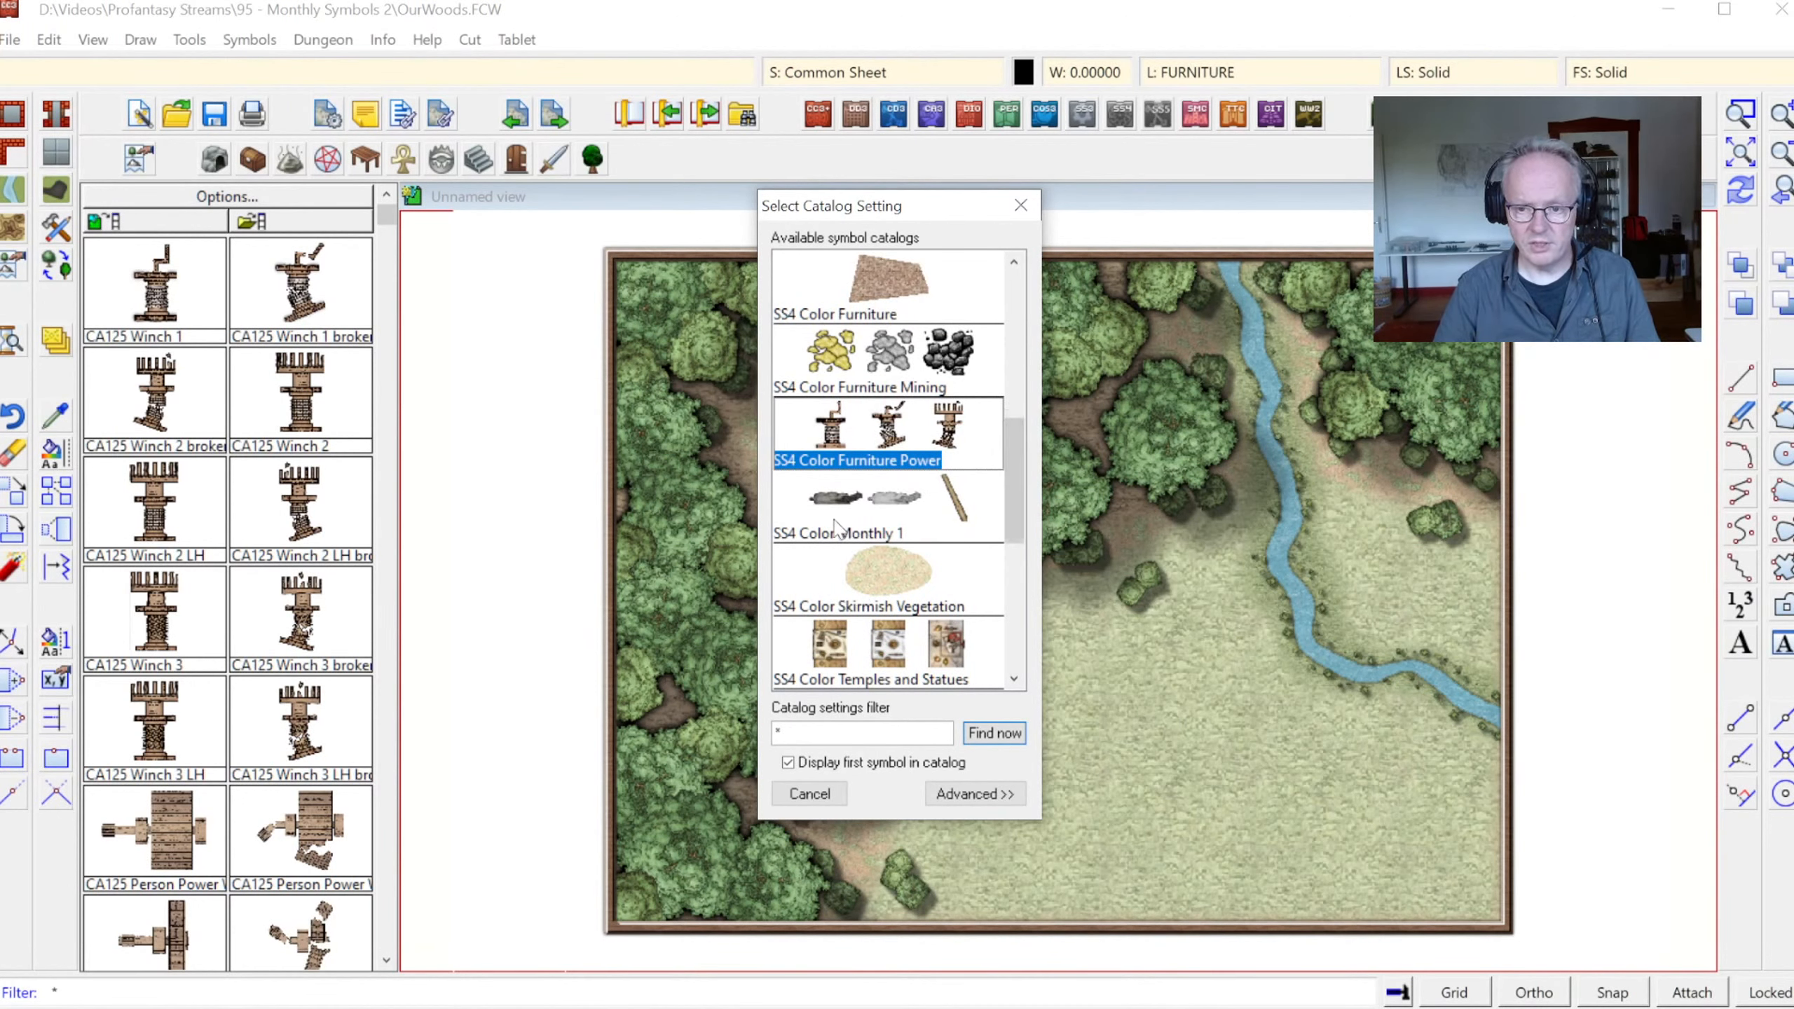
pyautogui.moveTo(1018, 443); pyautogui.dragTo(1011, 590)
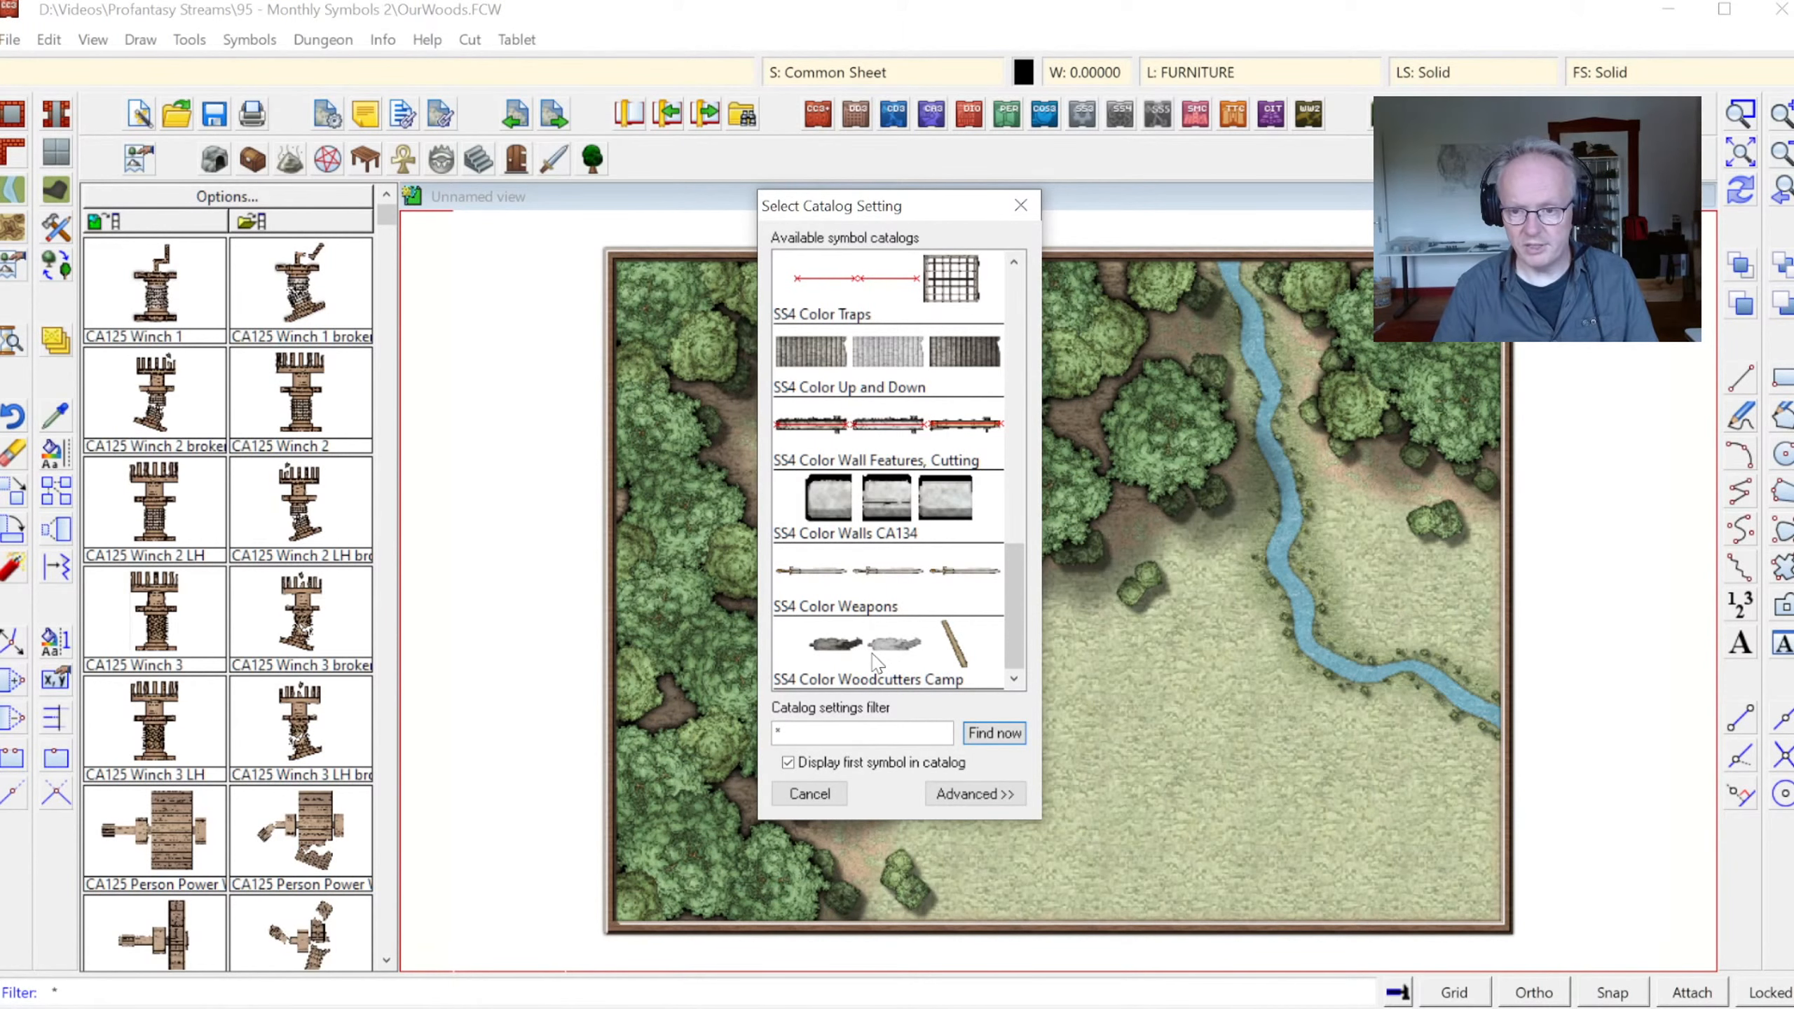
pyautogui.doubleClick(876, 665)
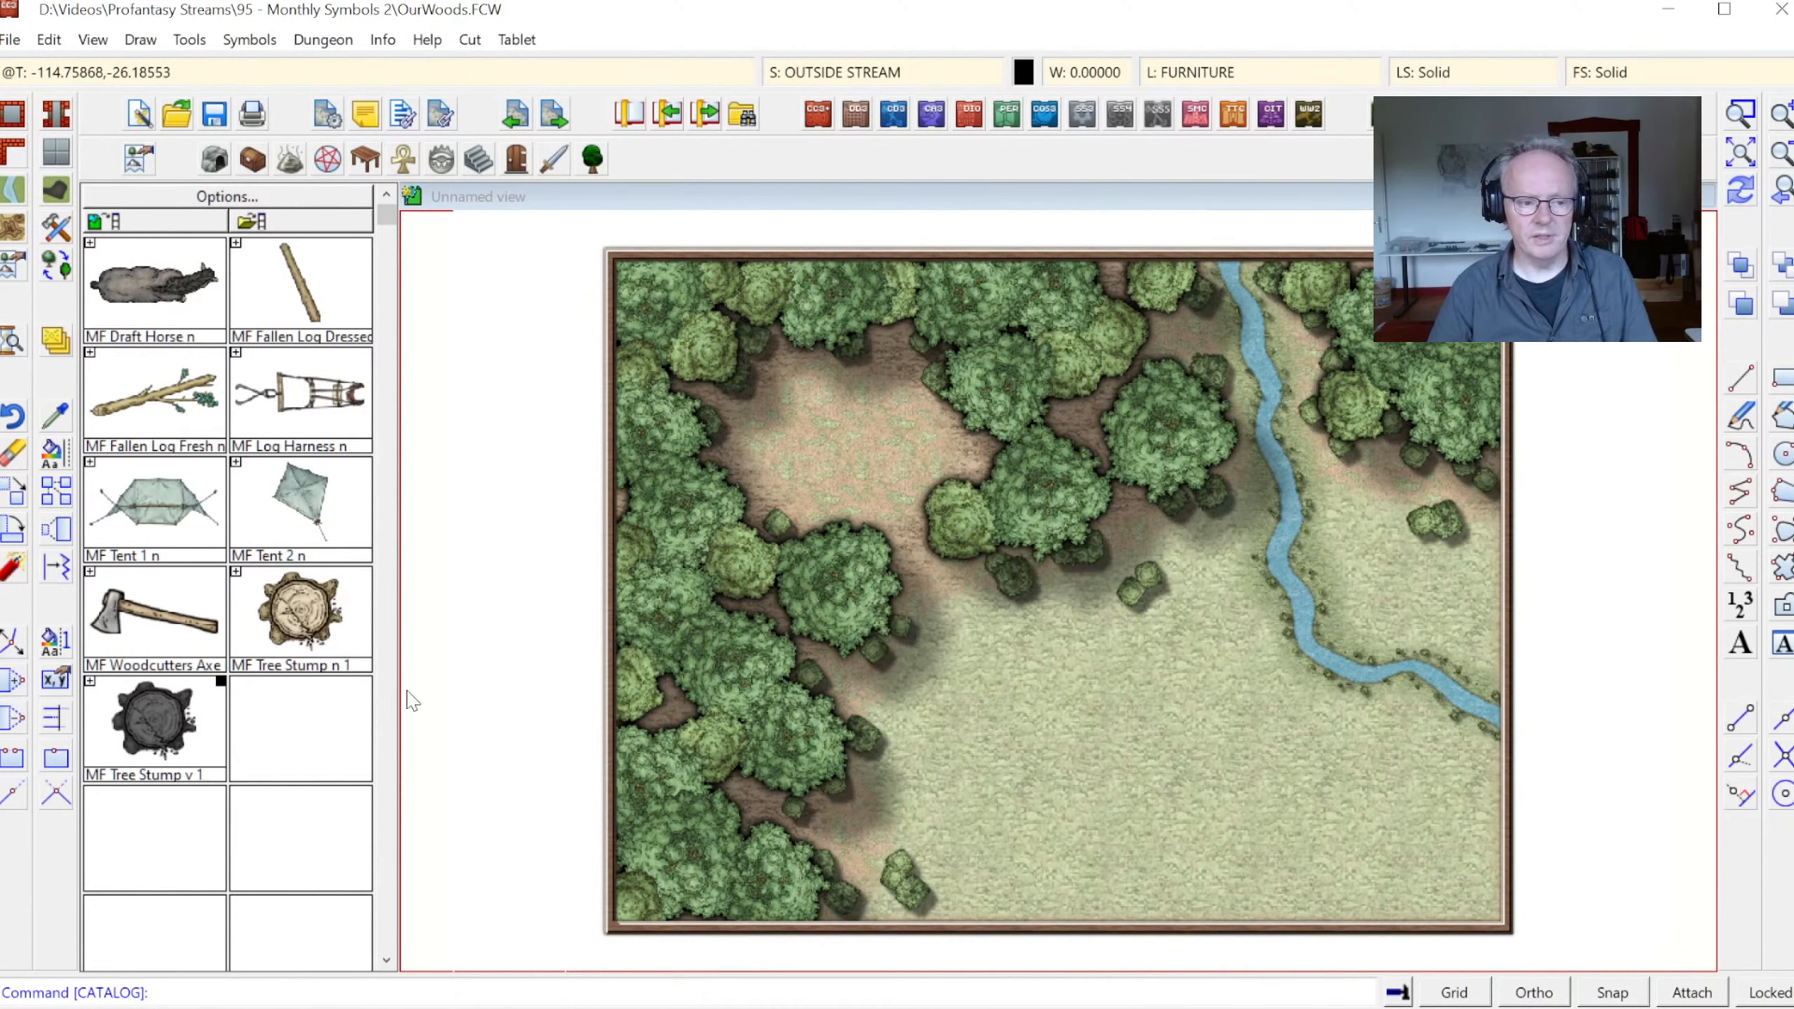
# Expand the MF Tent 1 and MF Tent 2 symbol collections and set the current color to brown for their varicolor variants
pyautogui.click(99, 478)
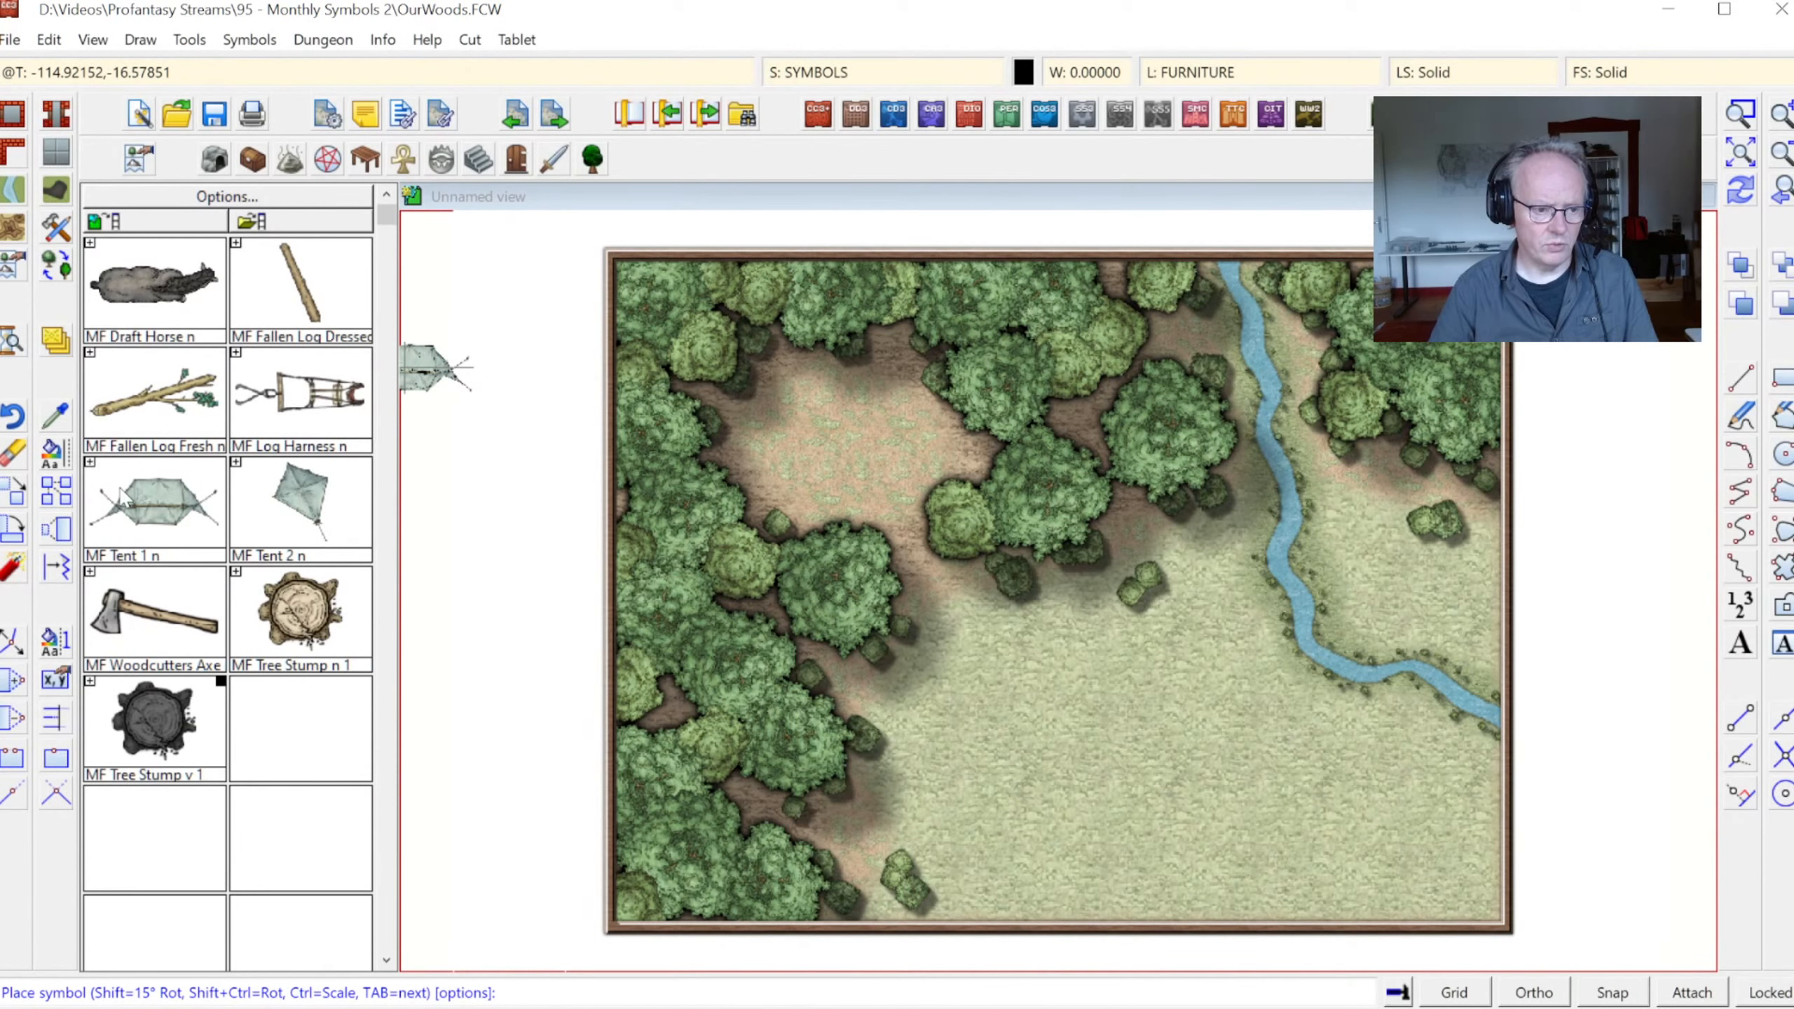
pyautogui.click(90, 462)
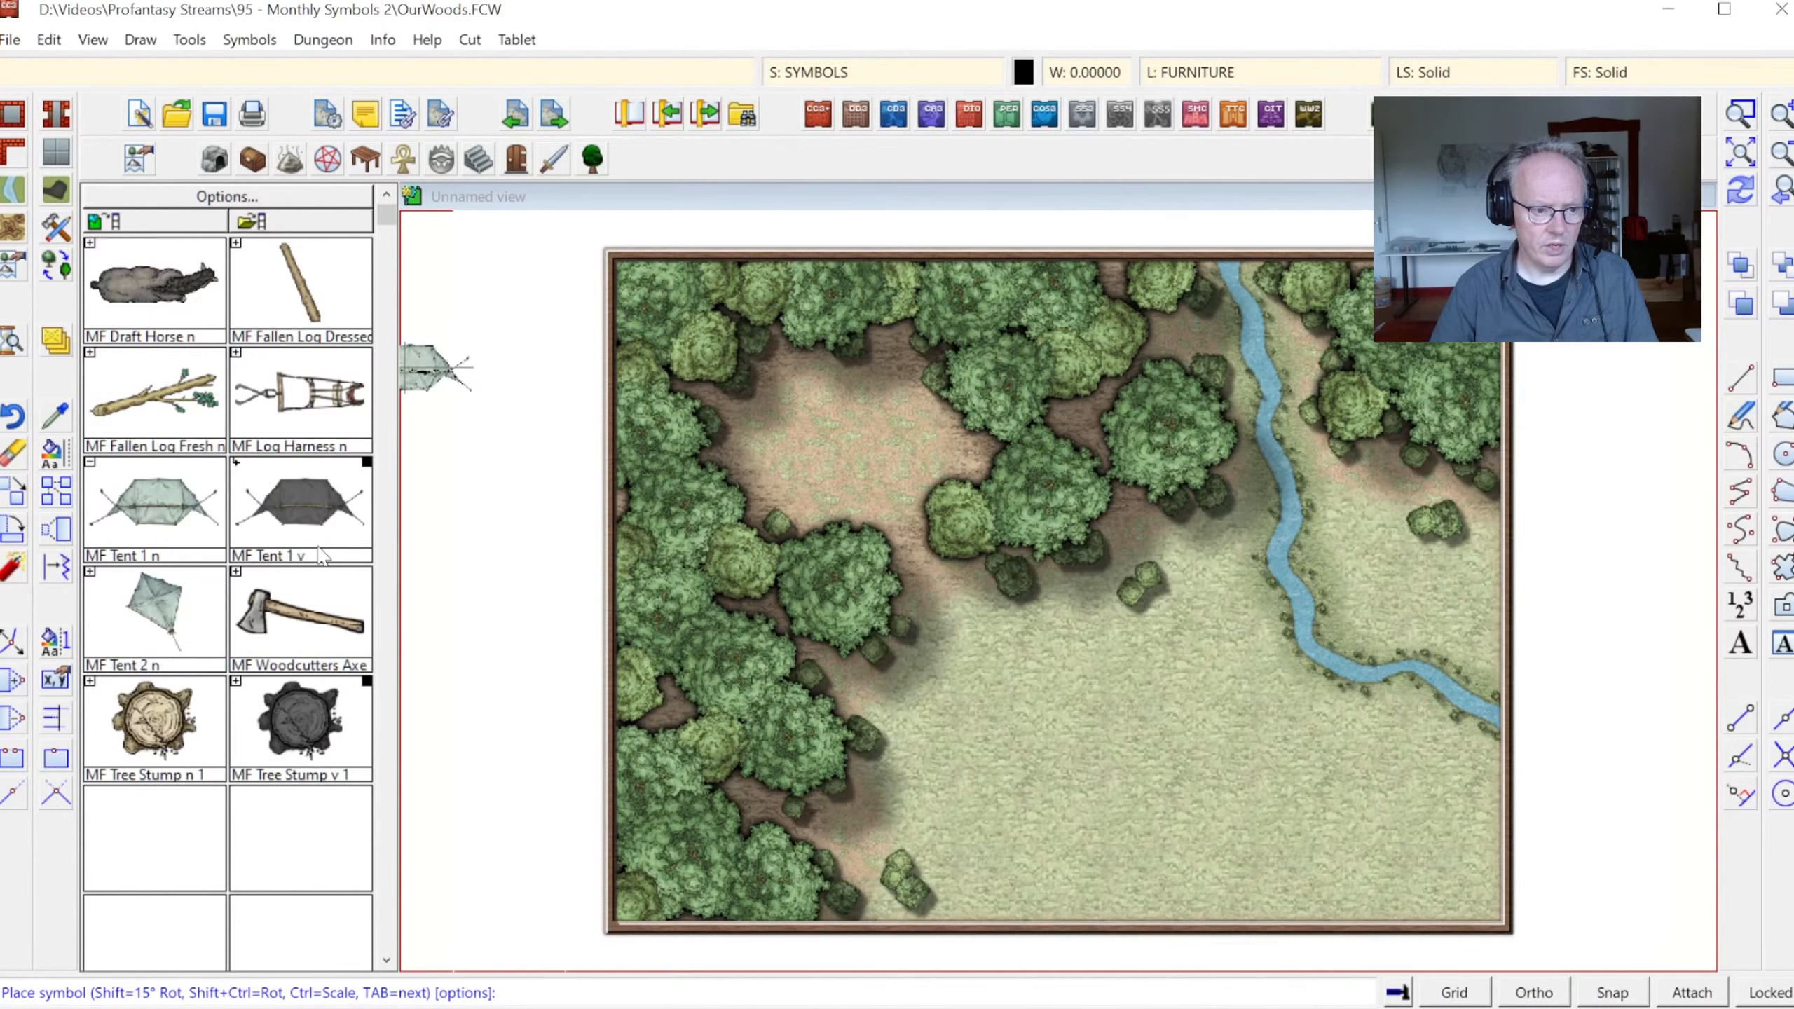
pyautogui.click(91, 572)
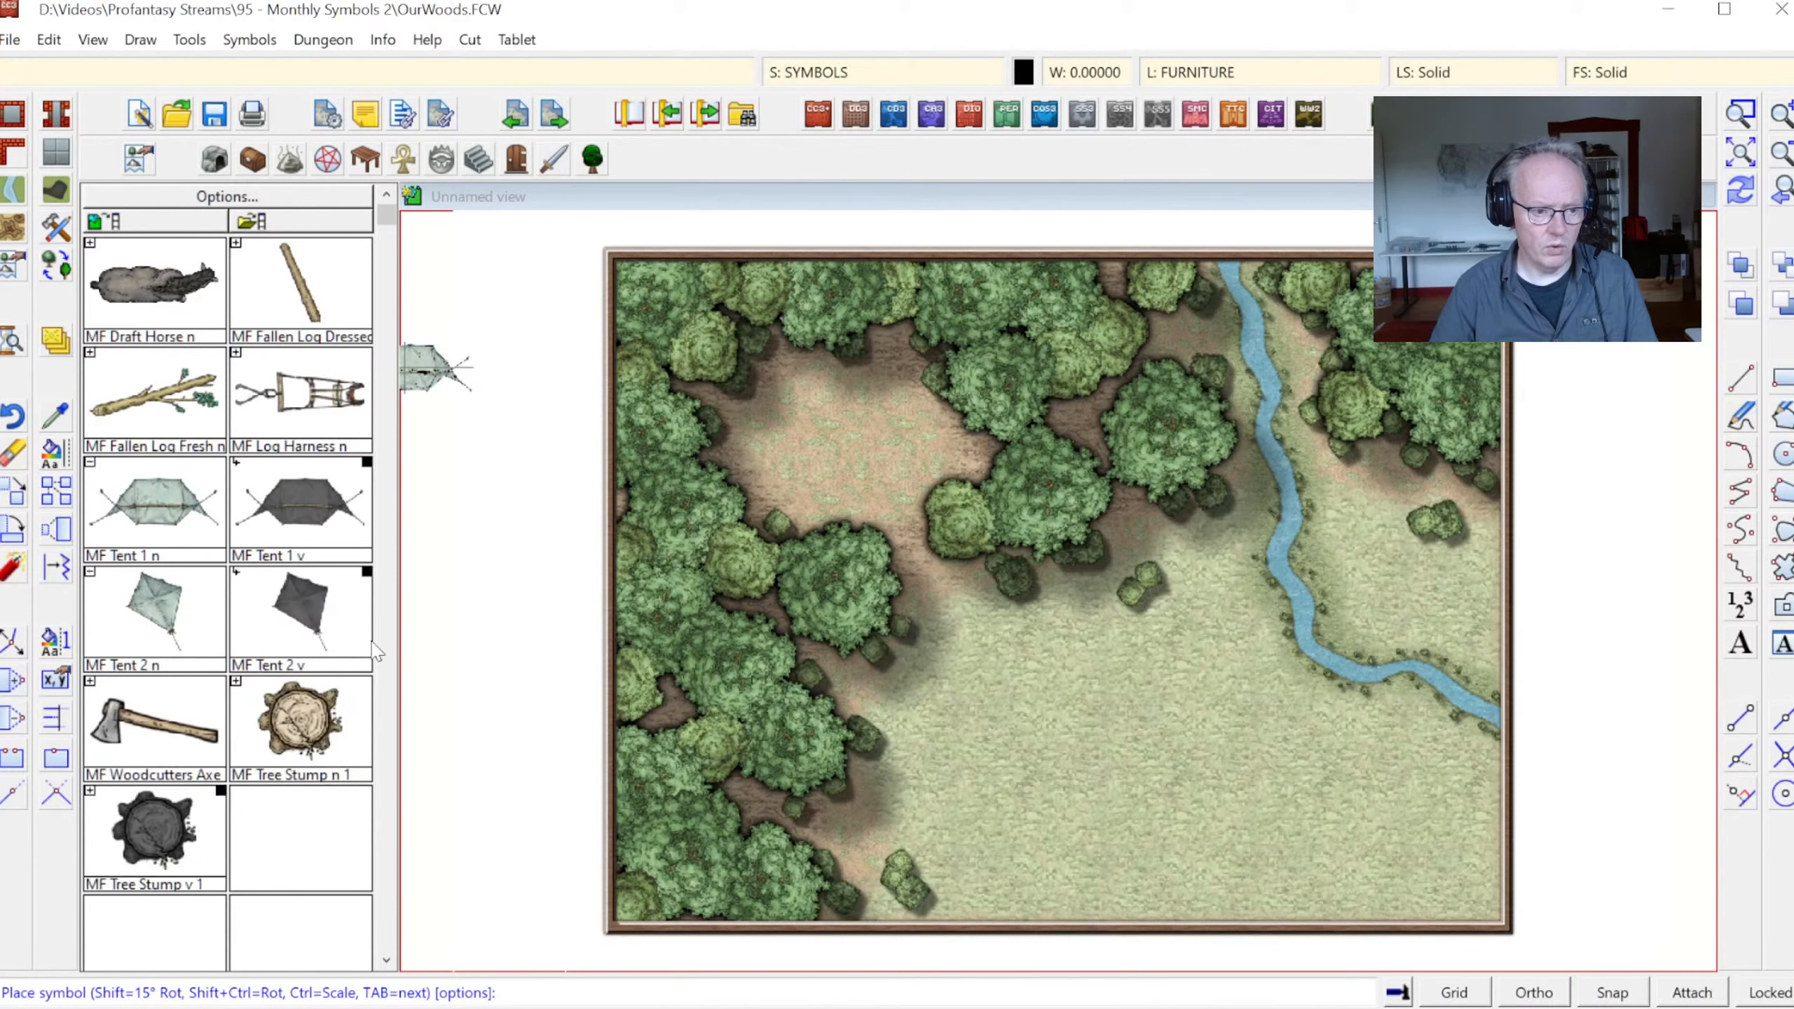
pyautogui.click(1024, 72)
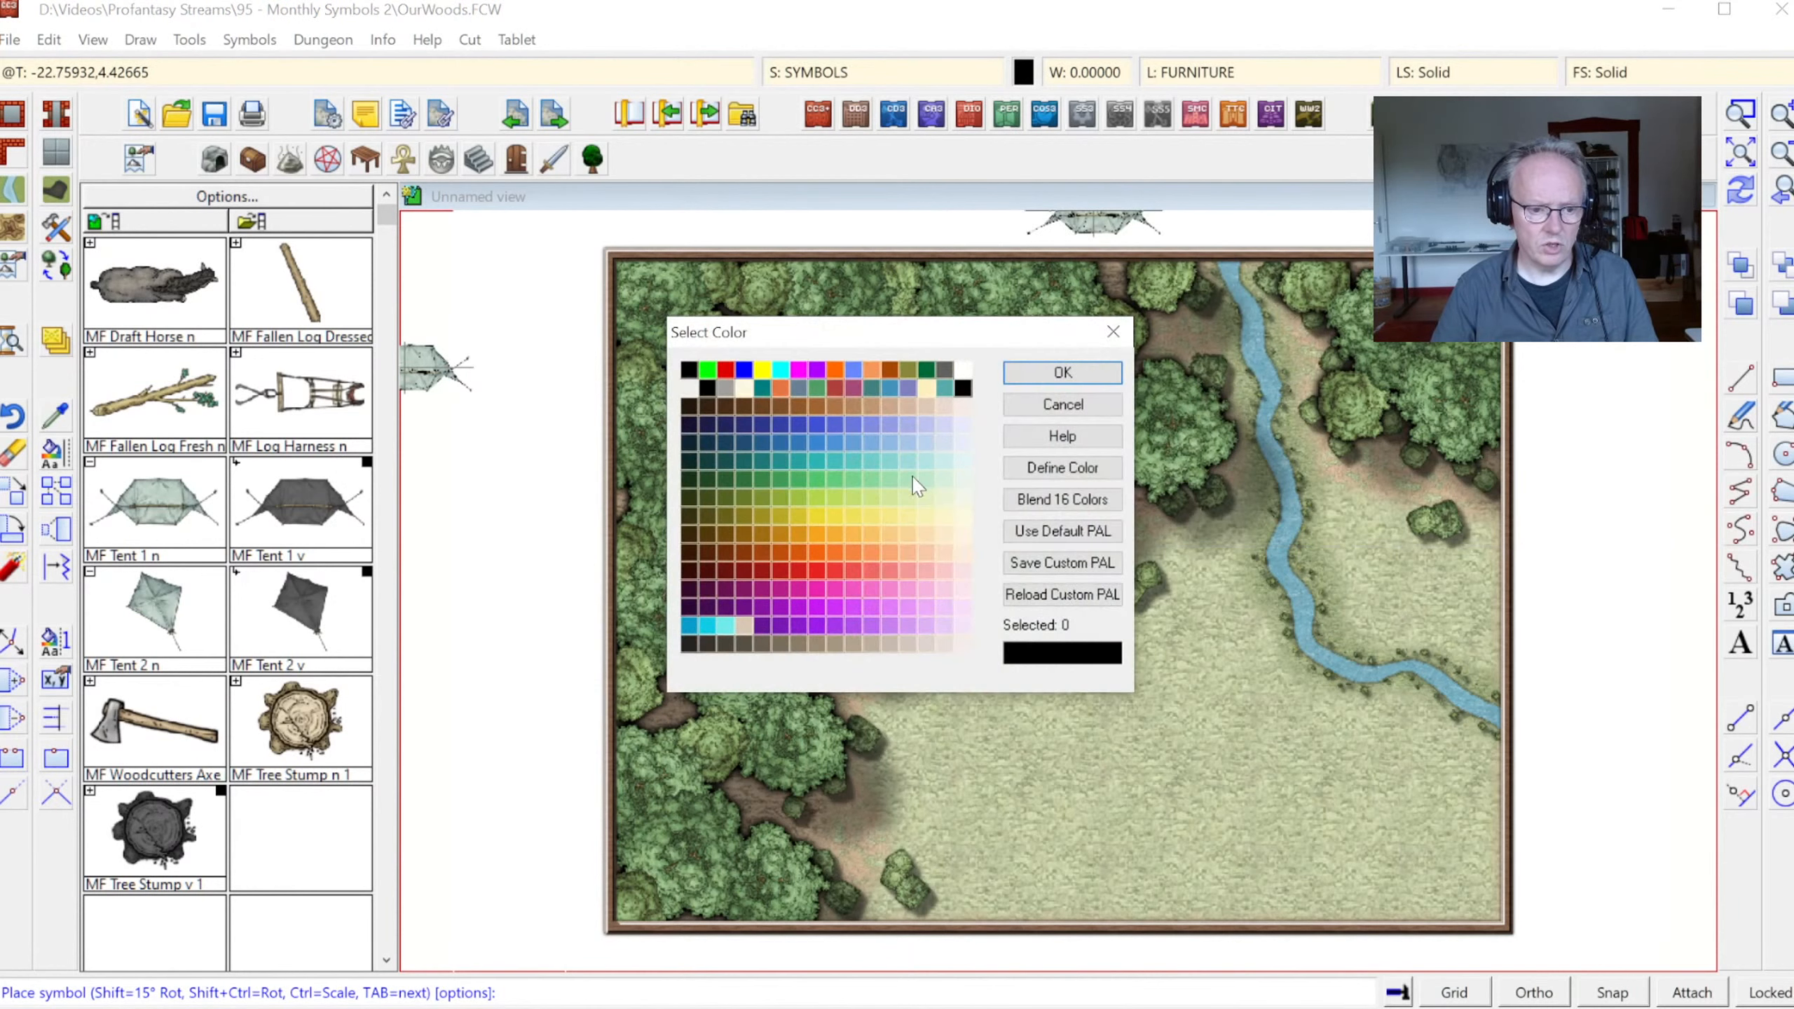
pyautogui.click(738, 553)
pyautogui.click(1063, 372)
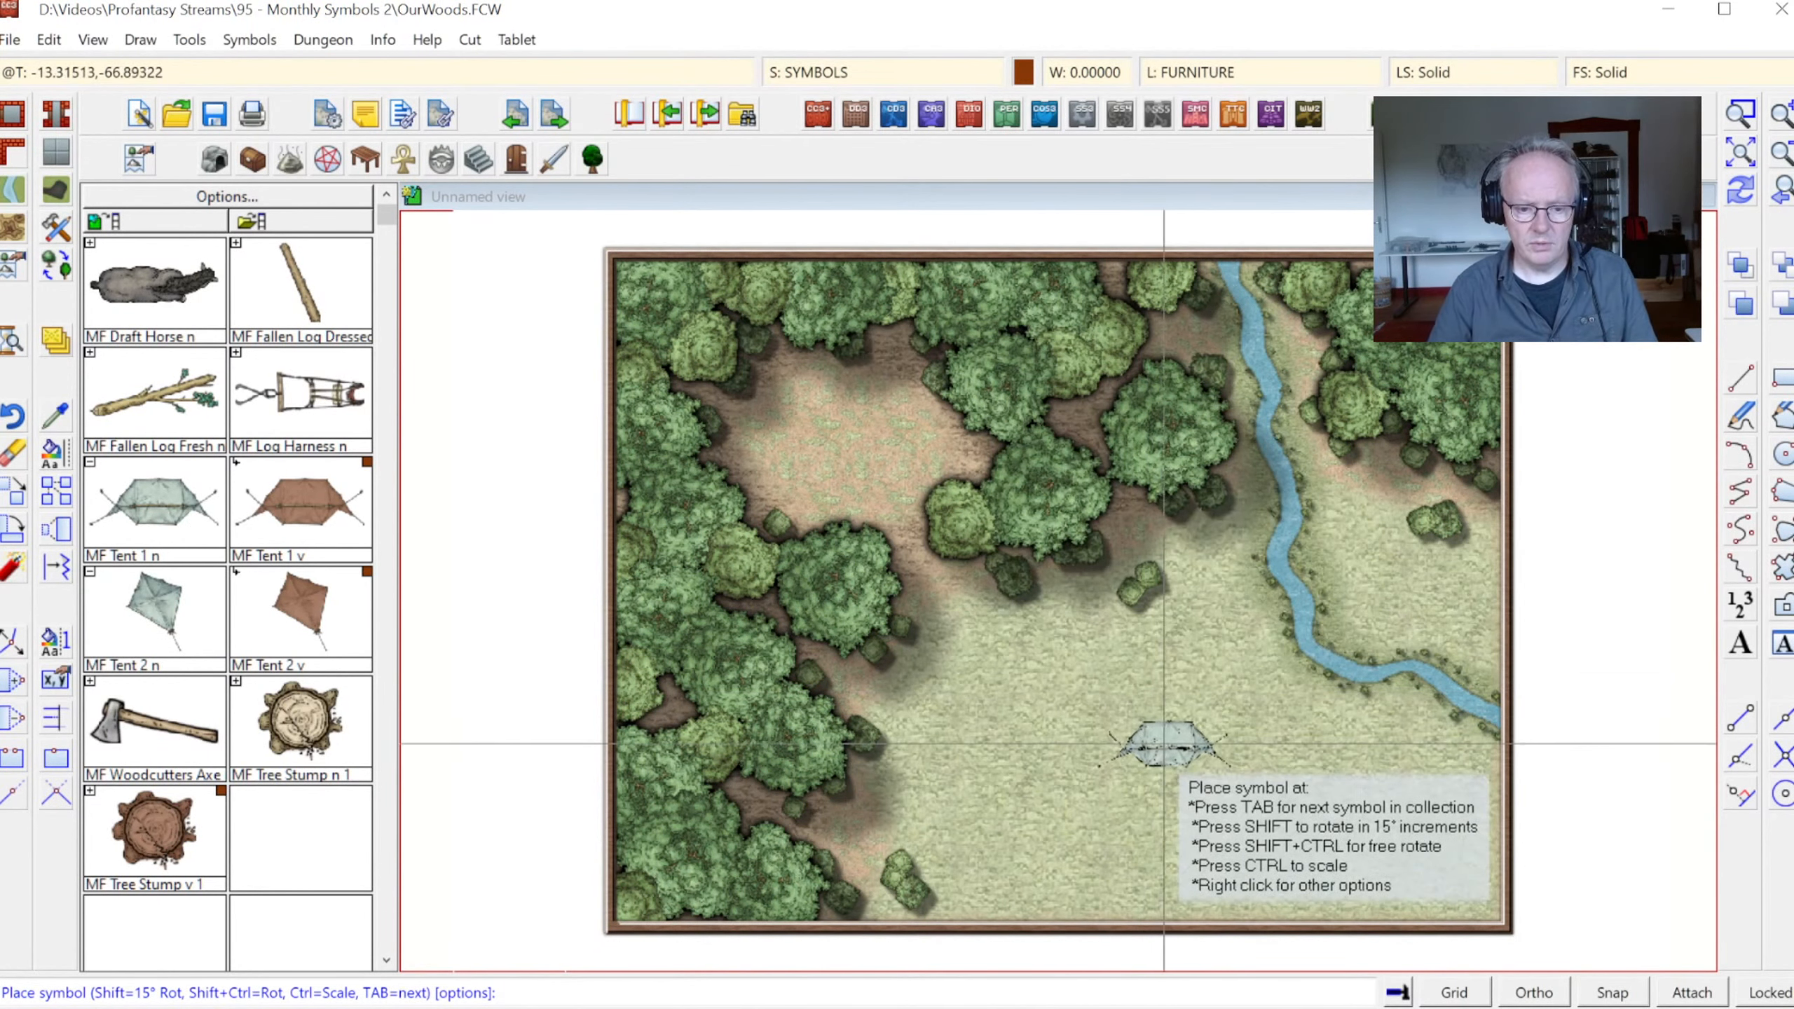
# Place three rotated MF Tent 1 symbols on the grass, two southwest of the stream and one near the map's south edge
pyautogui.press('shift')
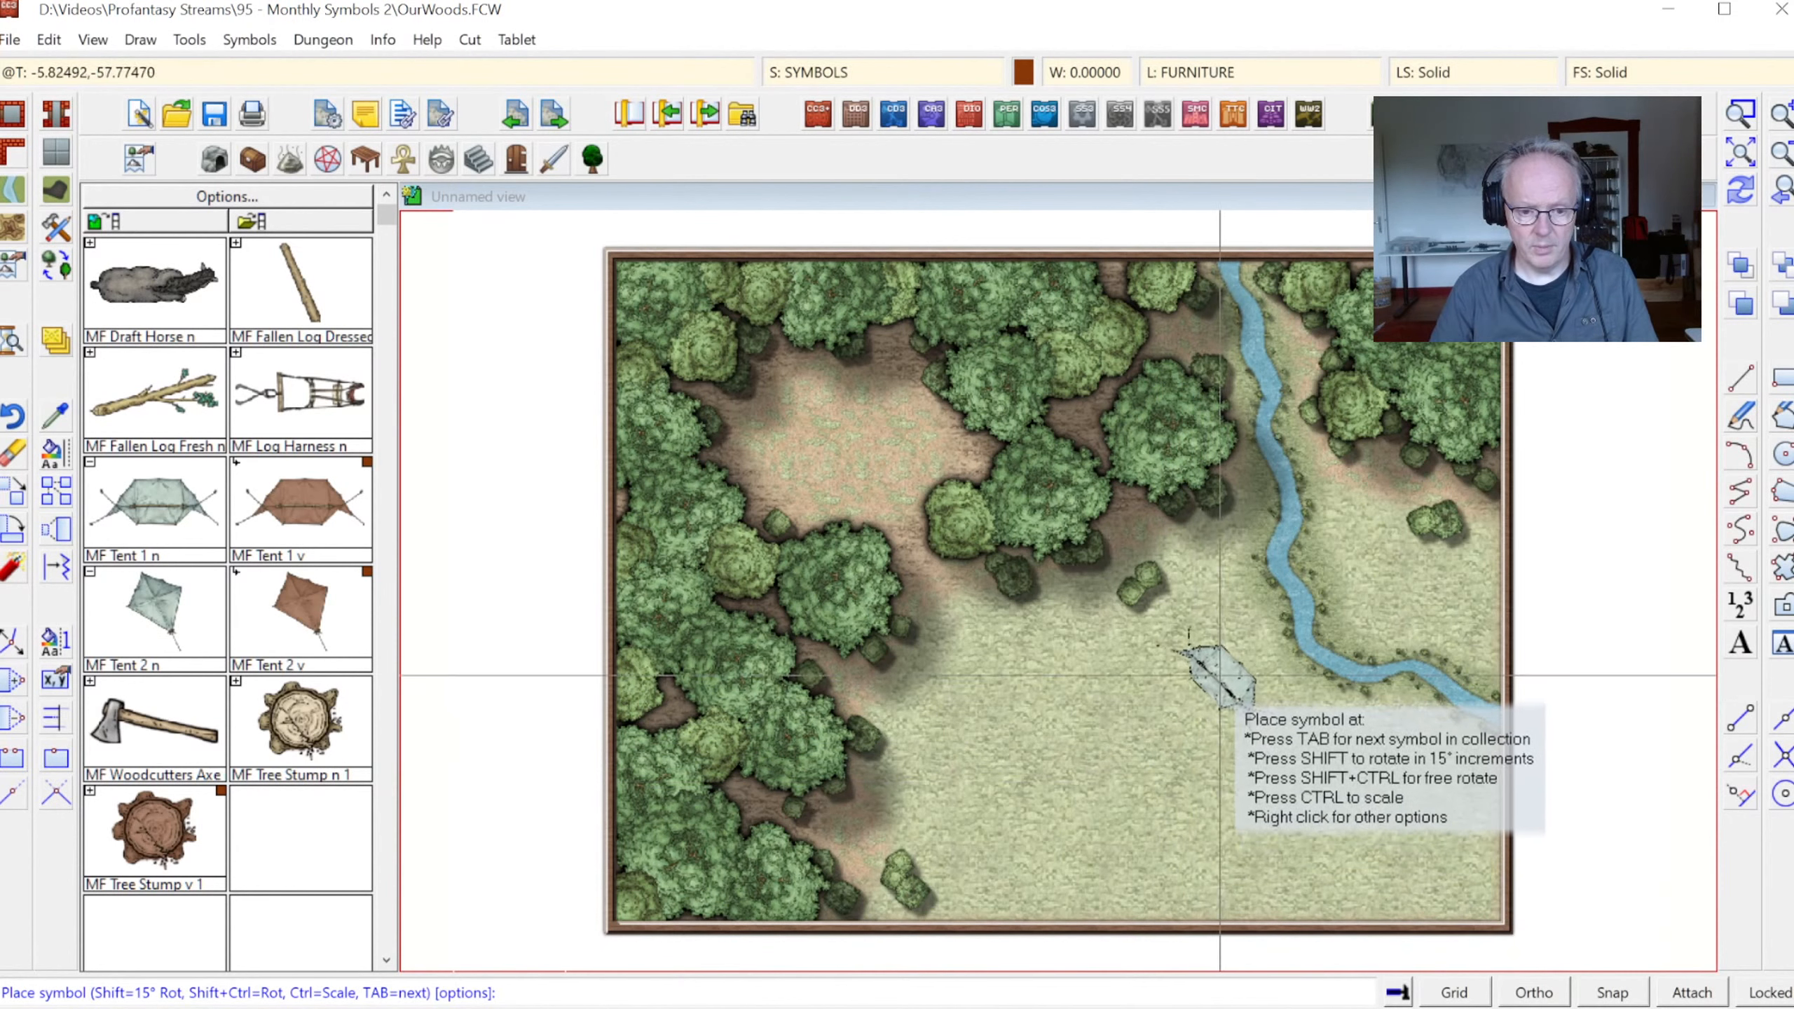
pyautogui.click(1233, 675)
pyautogui.click(1178, 721)
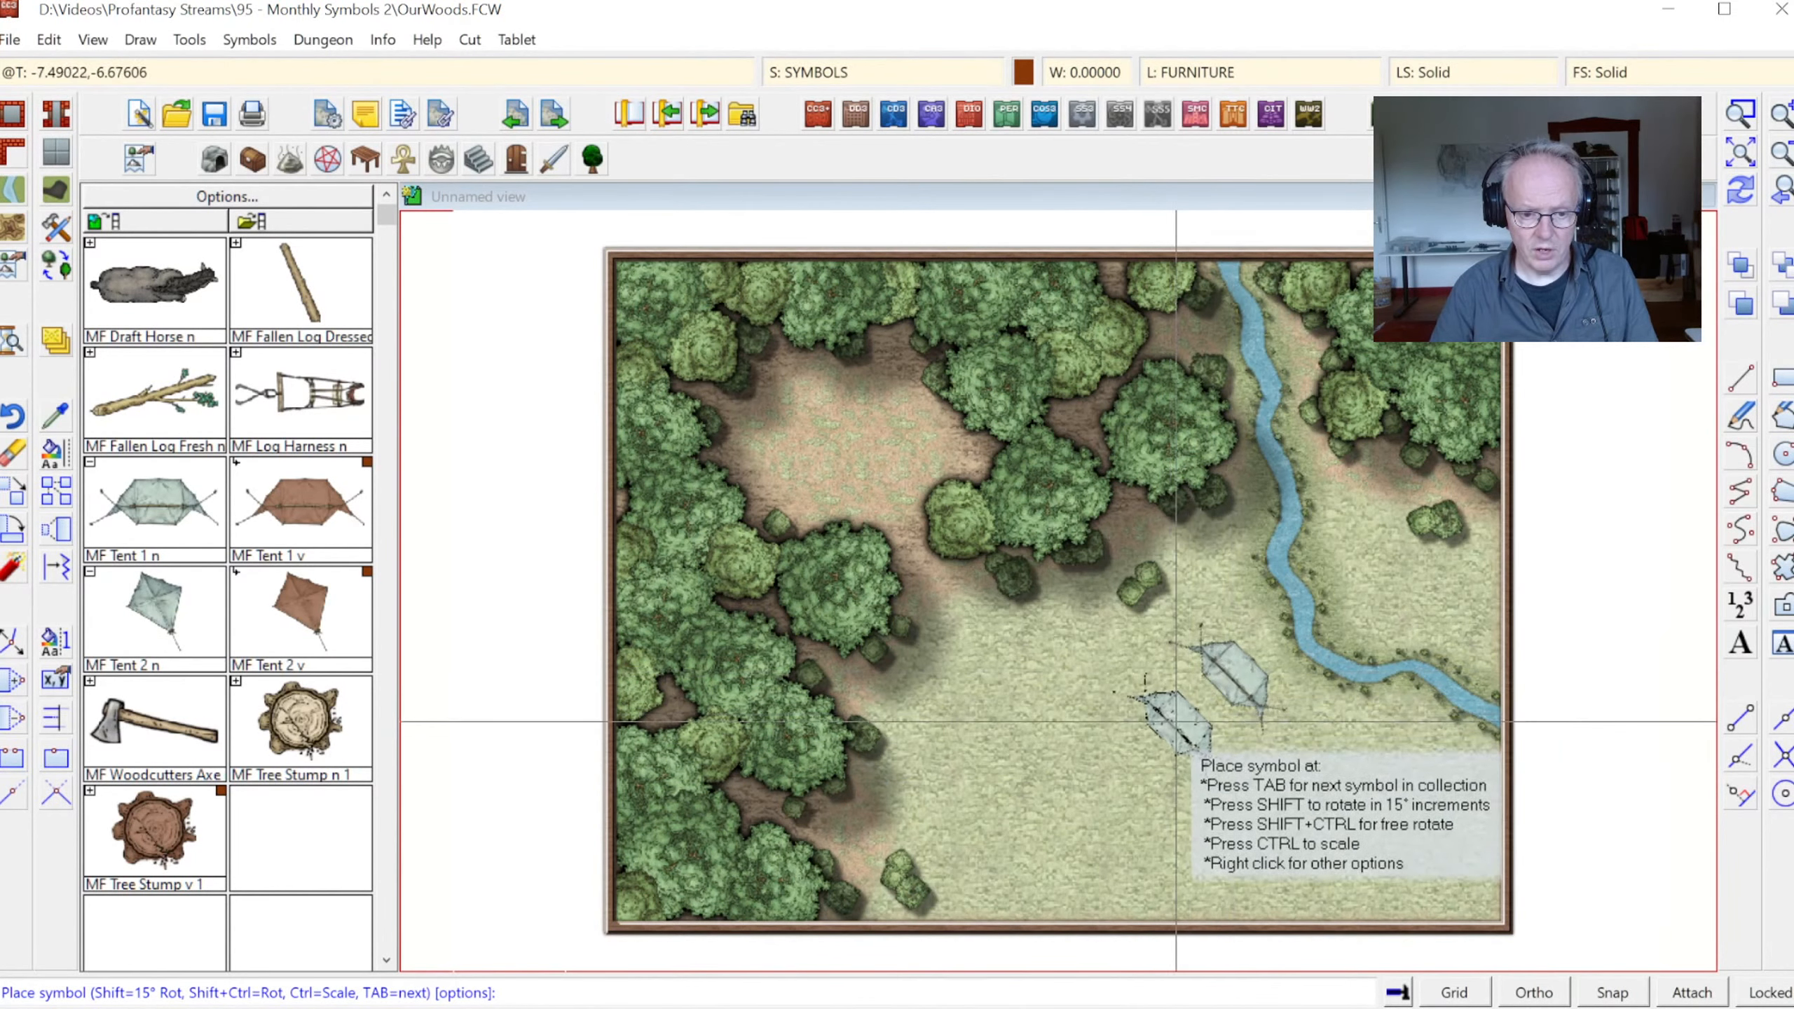
pyautogui.click(1058, 834)
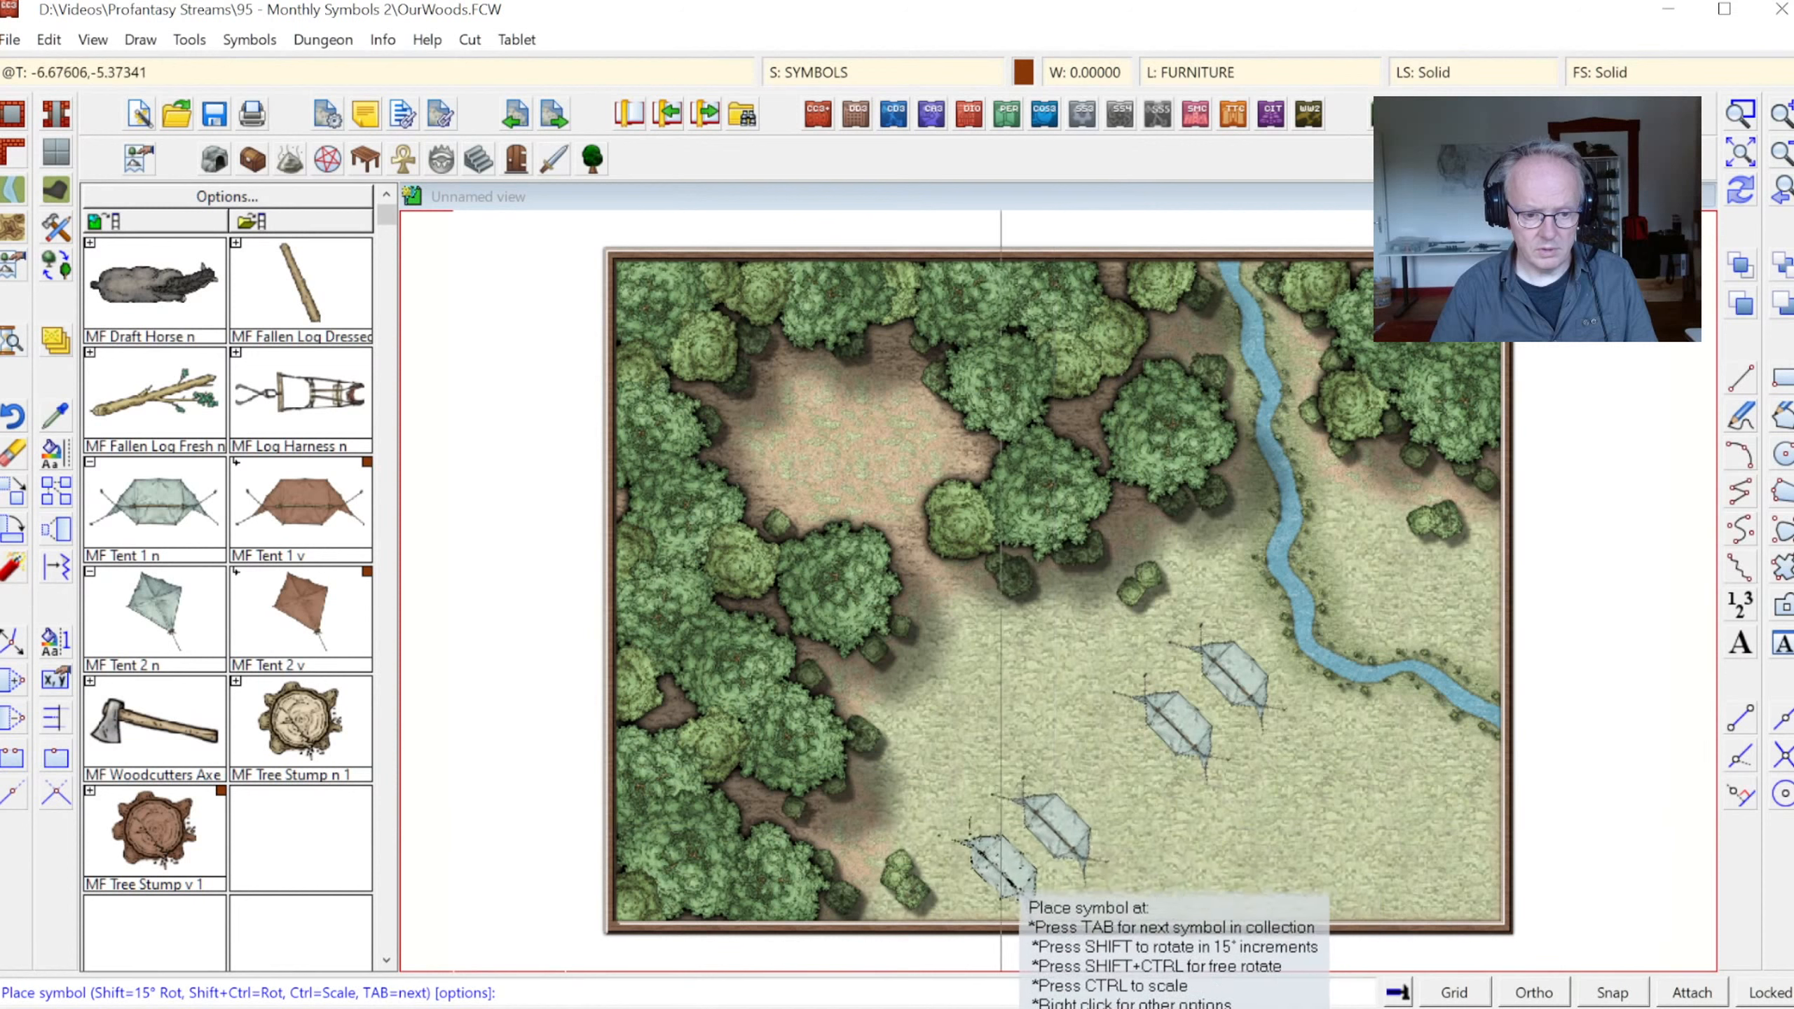
# Place two MF Tent 2 symbols, one beside the southern tent and one beside the eastern pair, and end the command
pyautogui.click(157, 612)
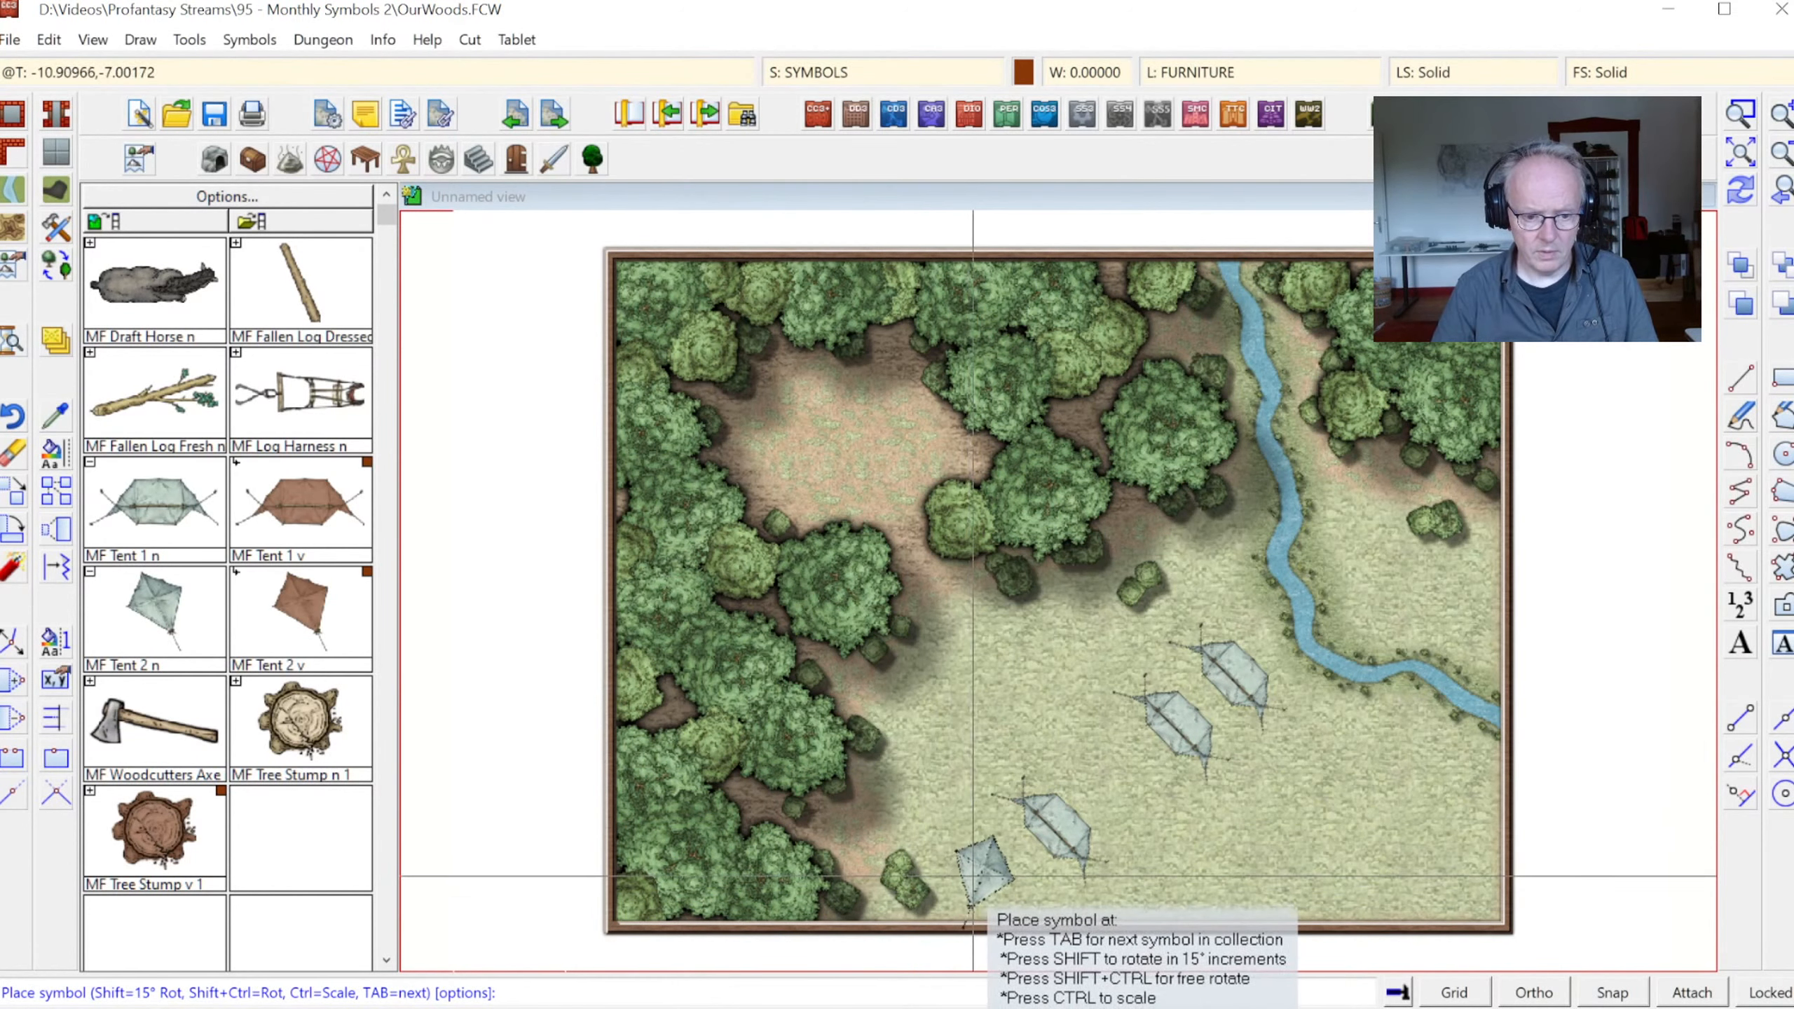
pyautogui.click(974, 876)
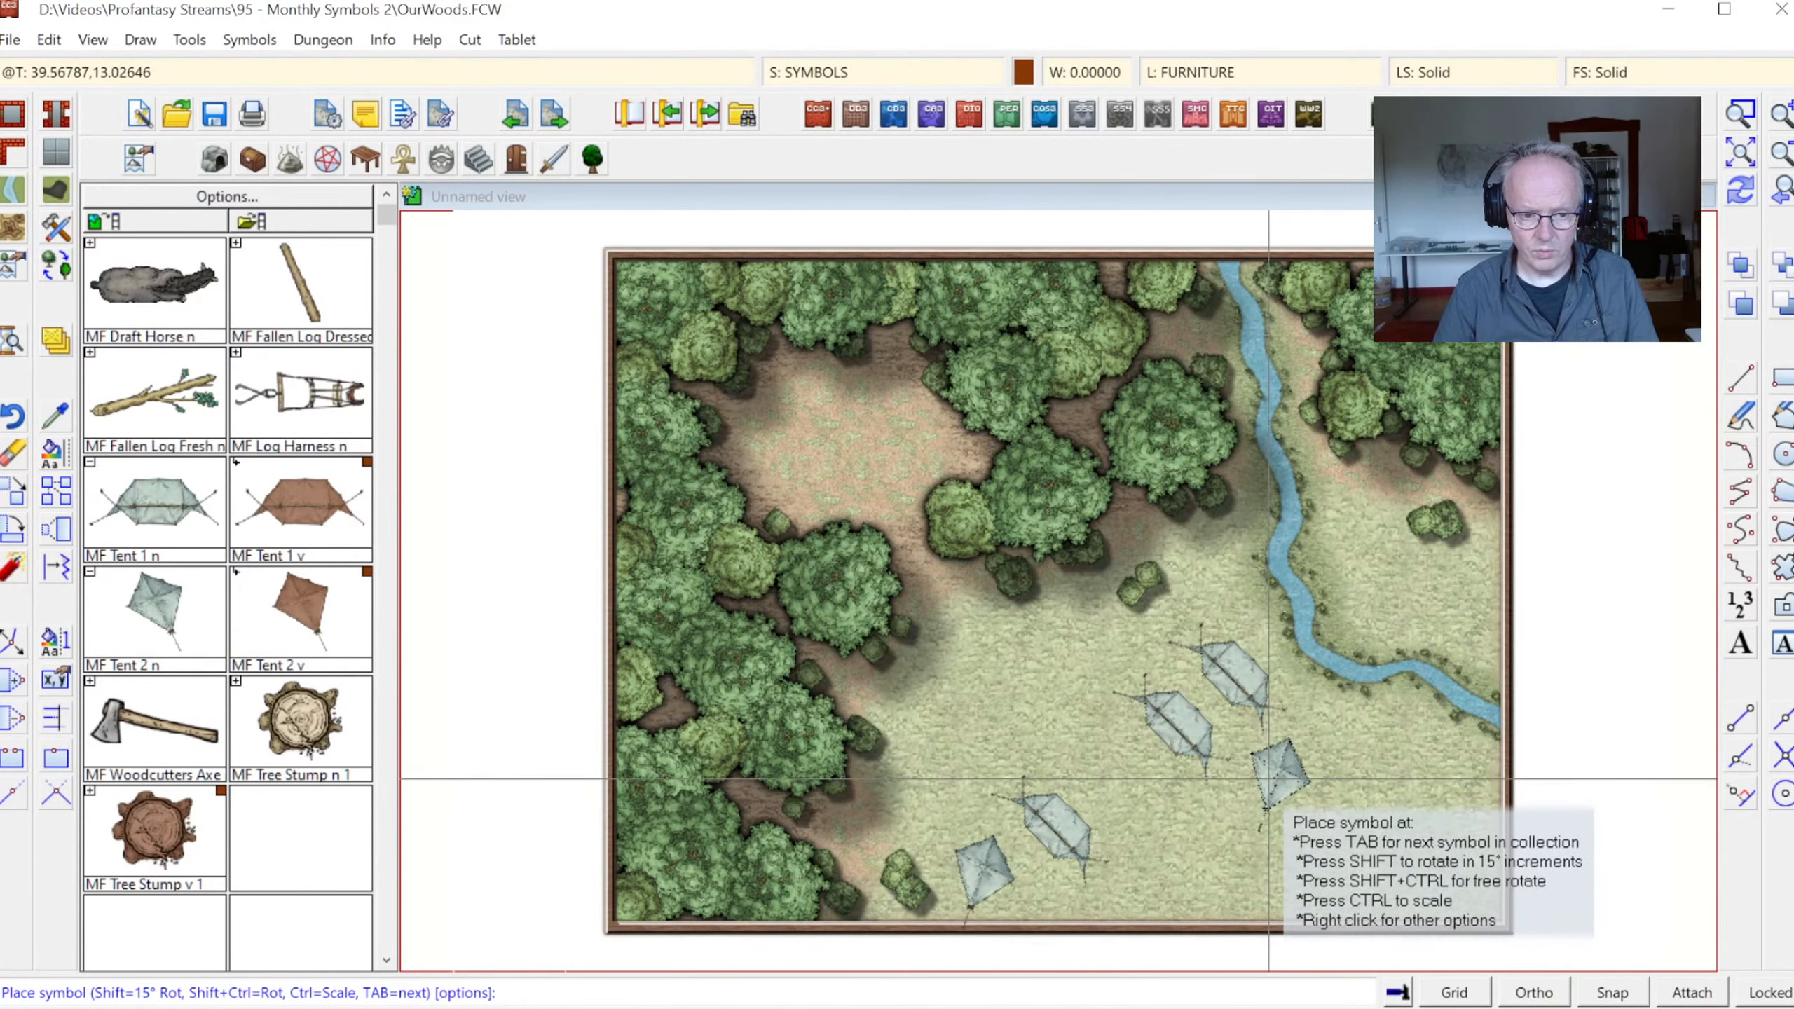
pyautogui.click(1268, 779)
pyautogui.press('Escape')
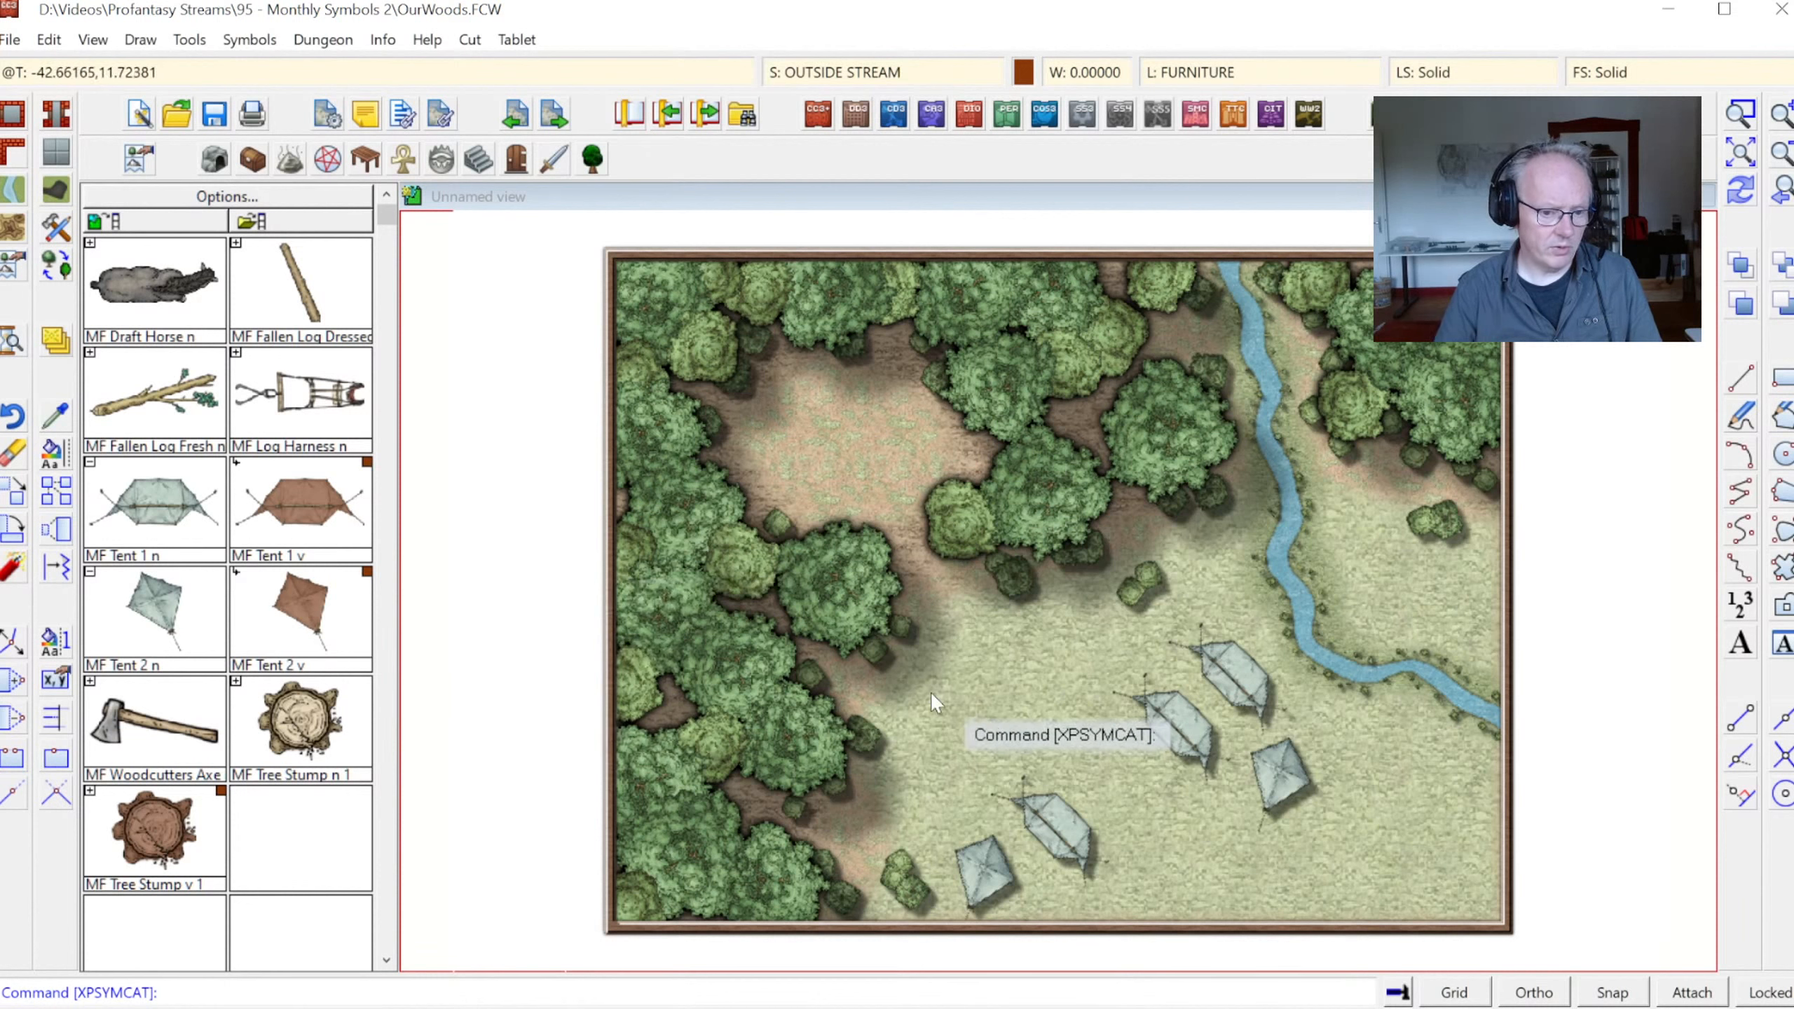
# Pick the MF Tree Stump n 1 symbol for placement and make SYMBOLS LOW the active sheet
pyautogui.click(303, 714)
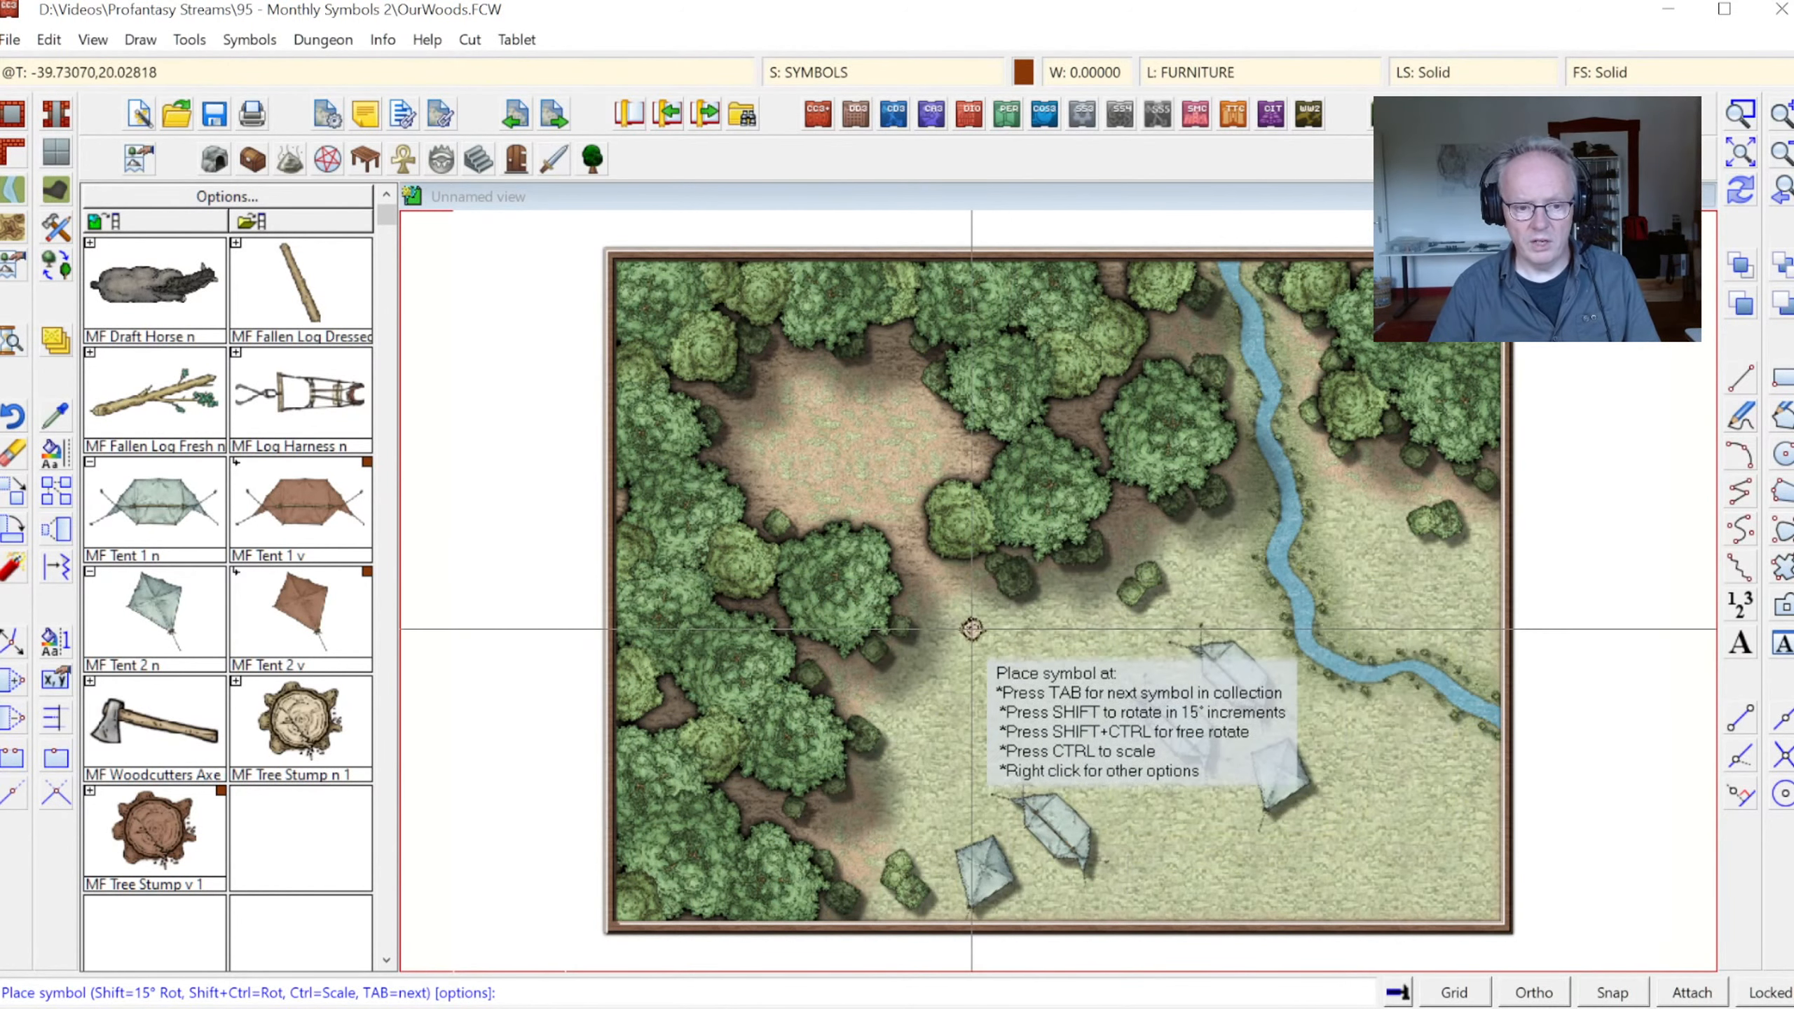
pyautogui.click(840, 75)
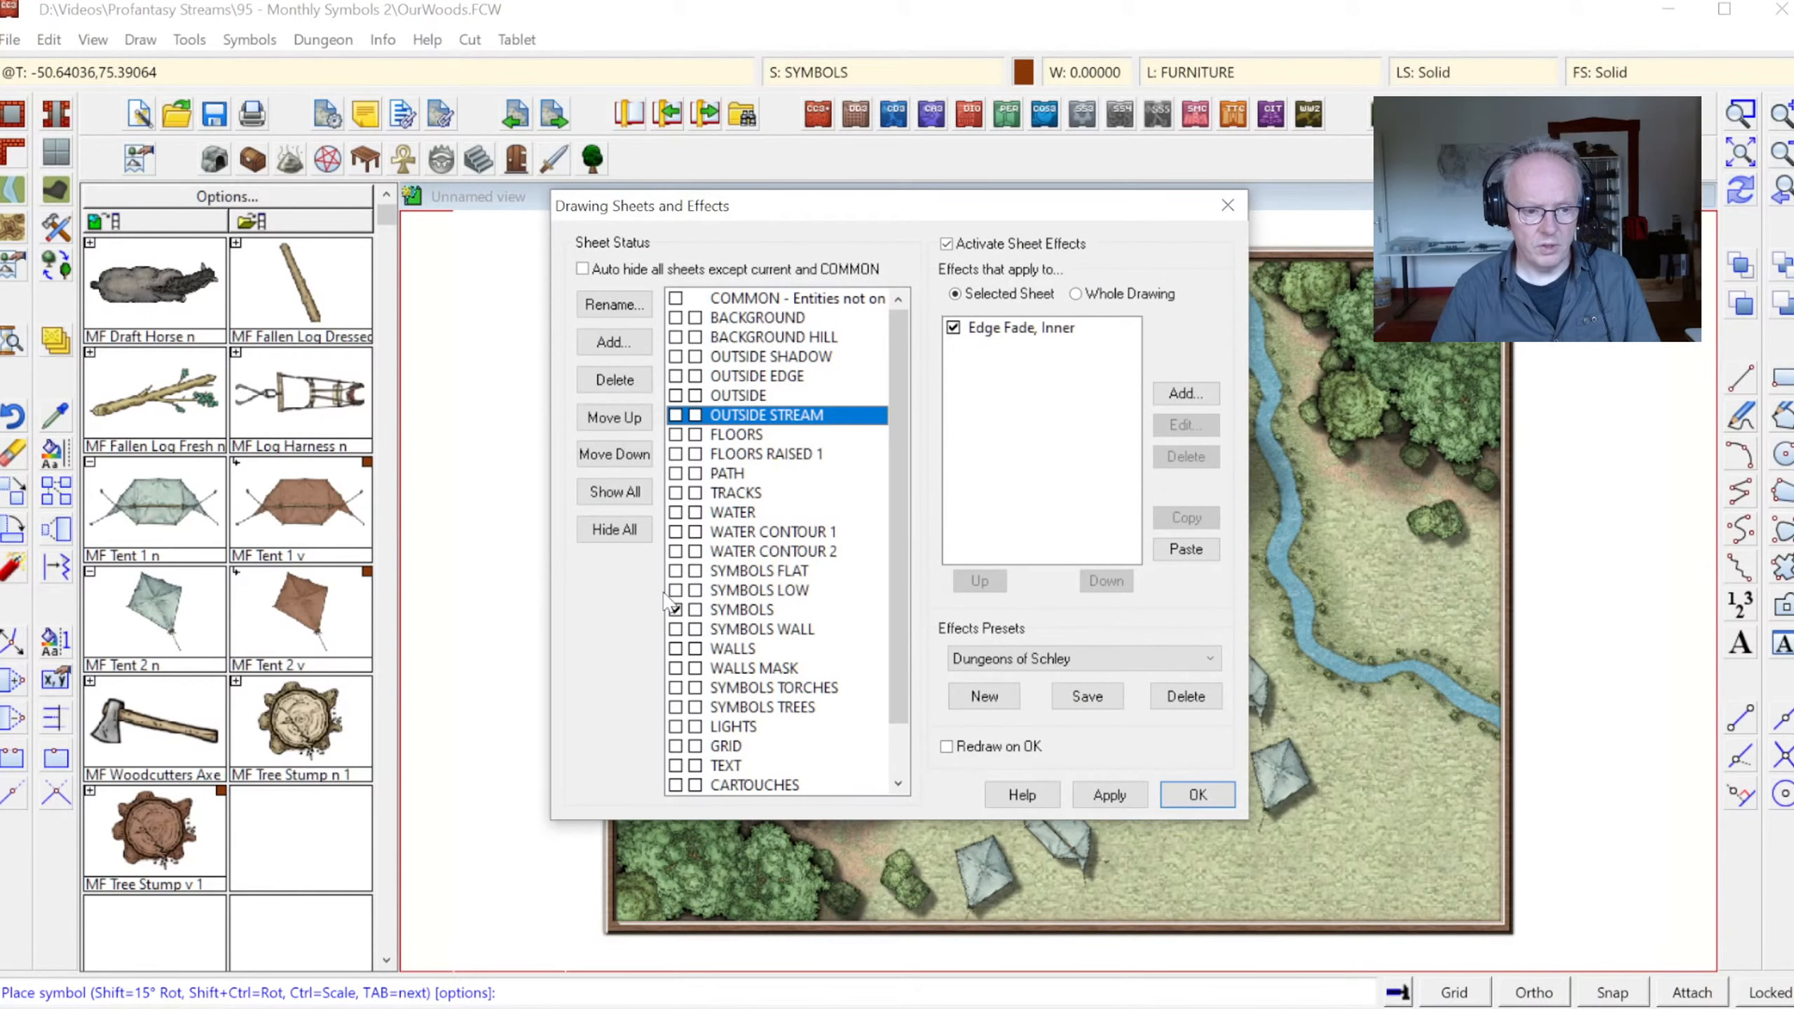
pyautogui.click(676, 592)
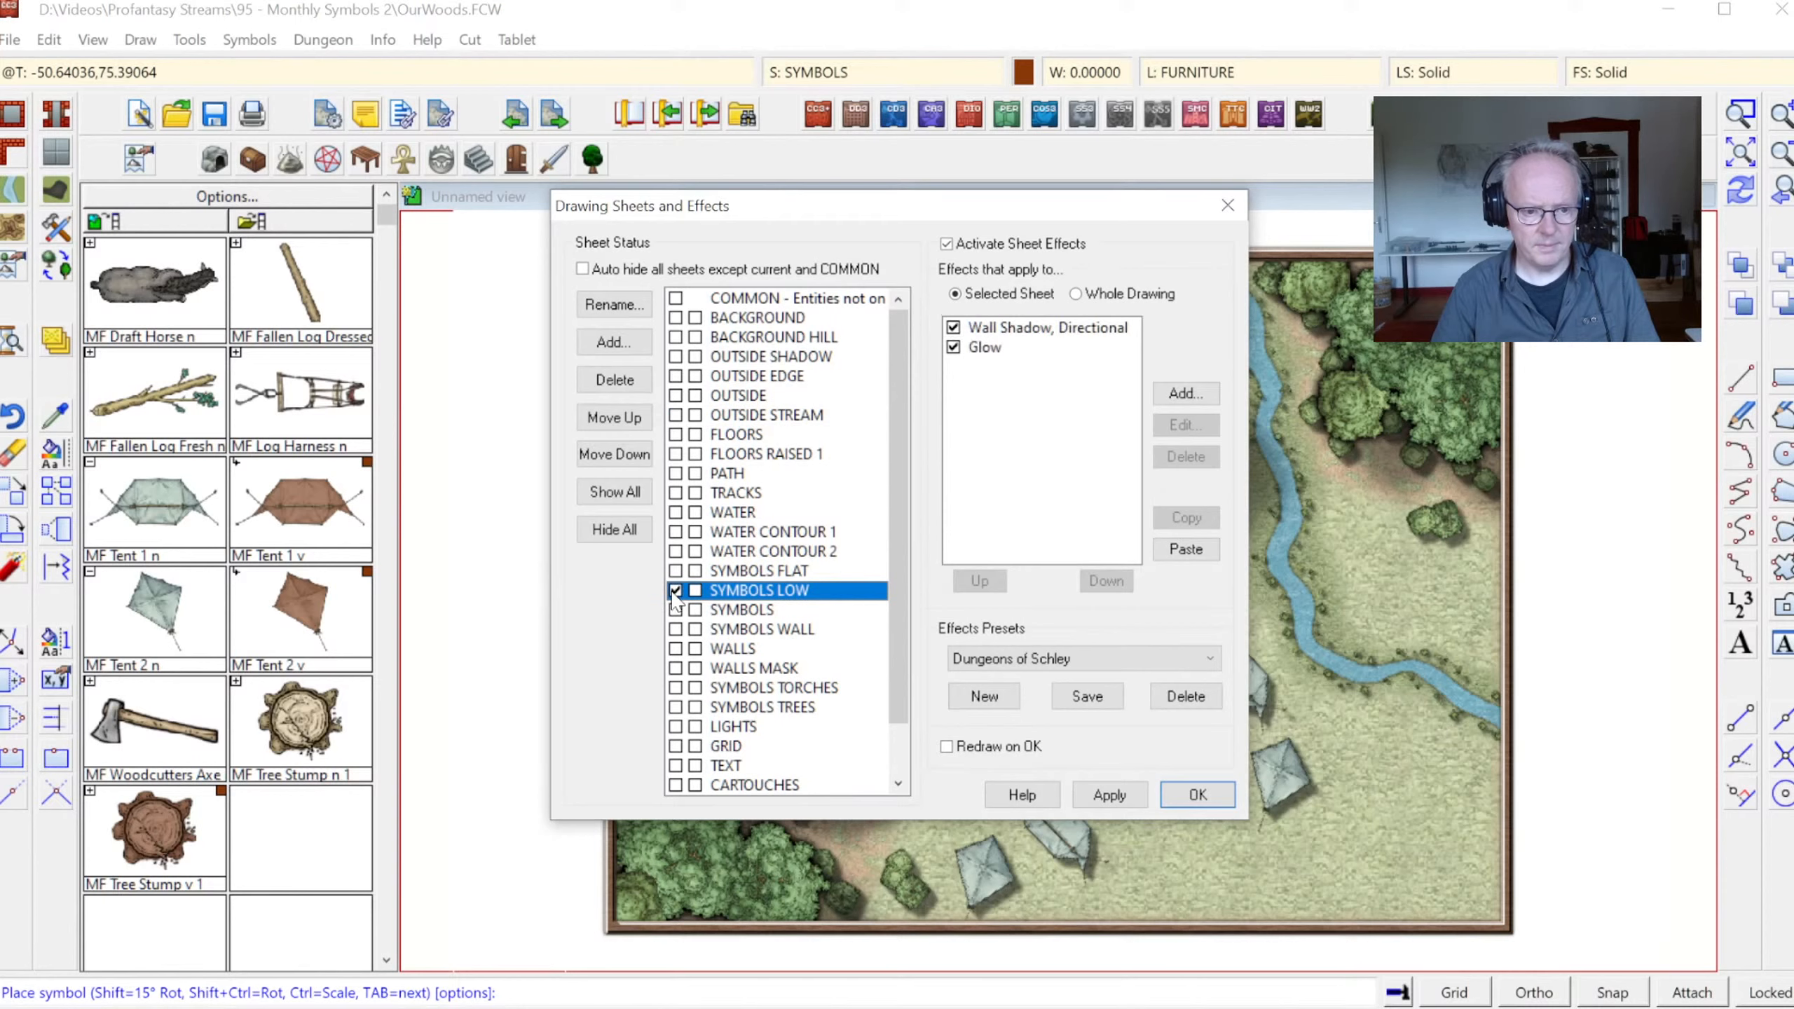
pyautogui.click(1197, 796)
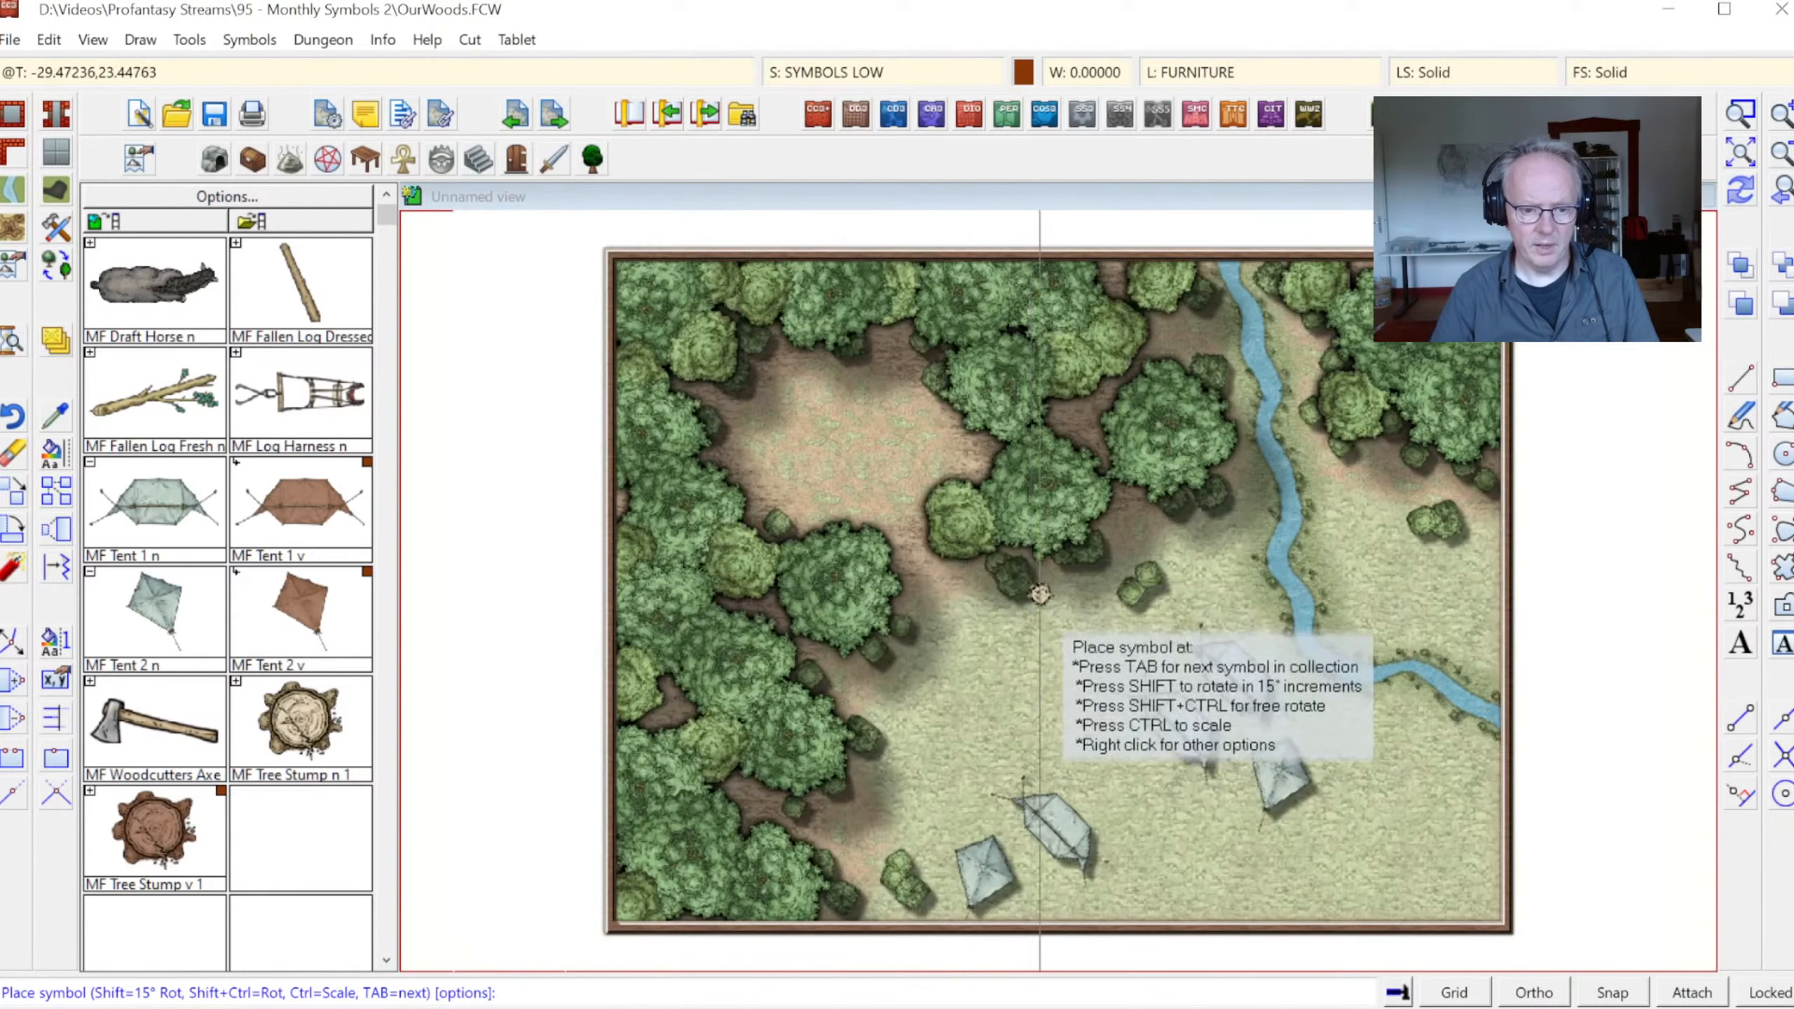
# Scatter five tree stumps across the bare clearing inside the northwestern forest
pyautogui.click(810, 394)
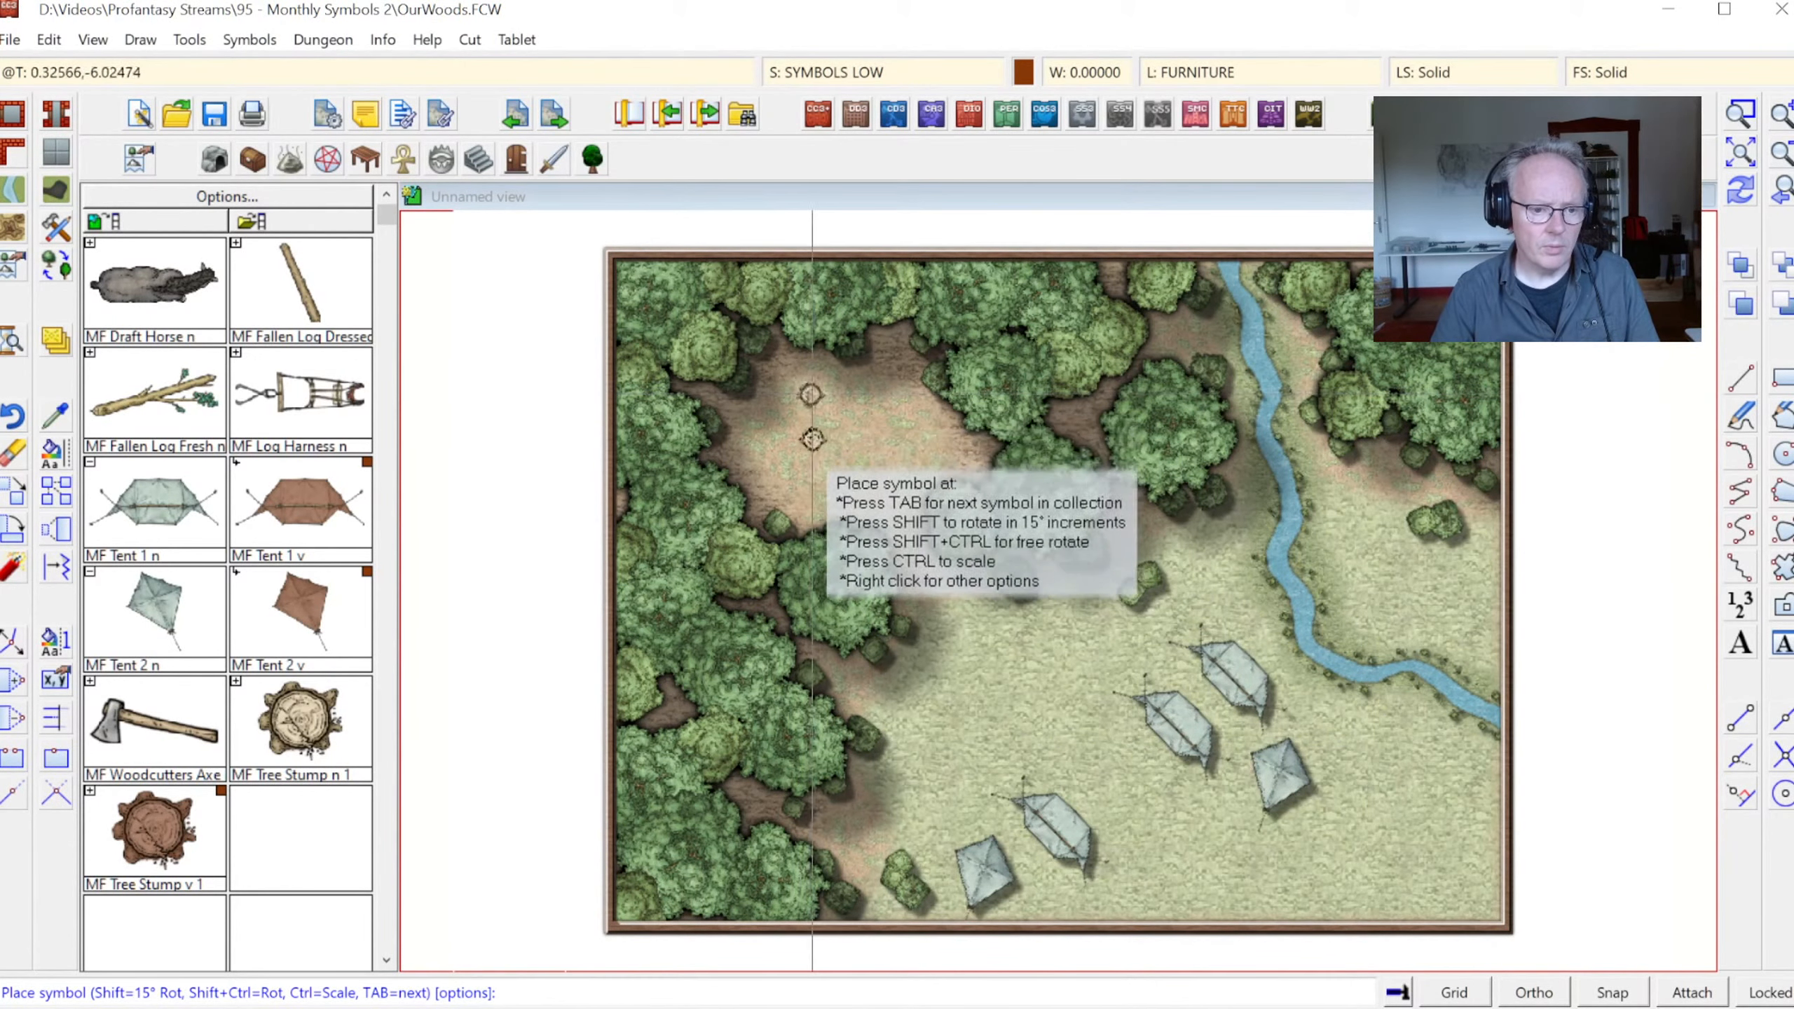
pyautogui.click(772, 444)
pyautogui.click(902, 405)
pyautogui.click(828, 488)
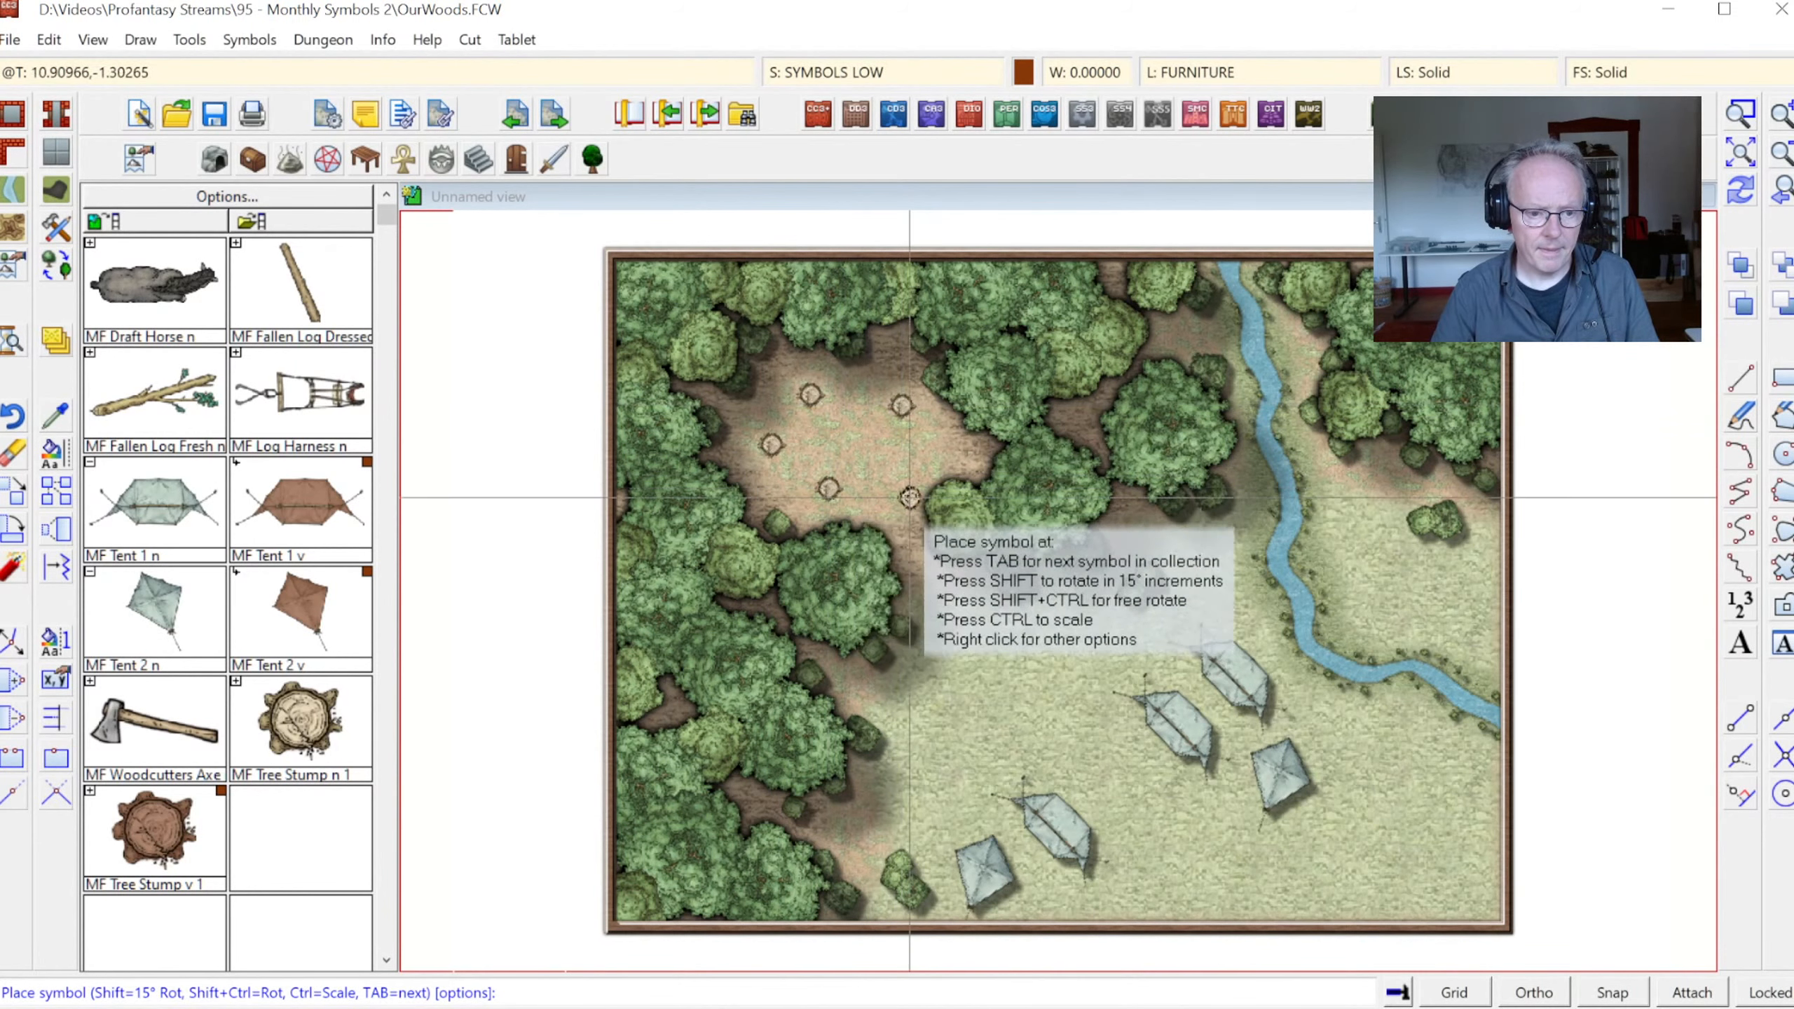
pyautogui.click(897, 509)
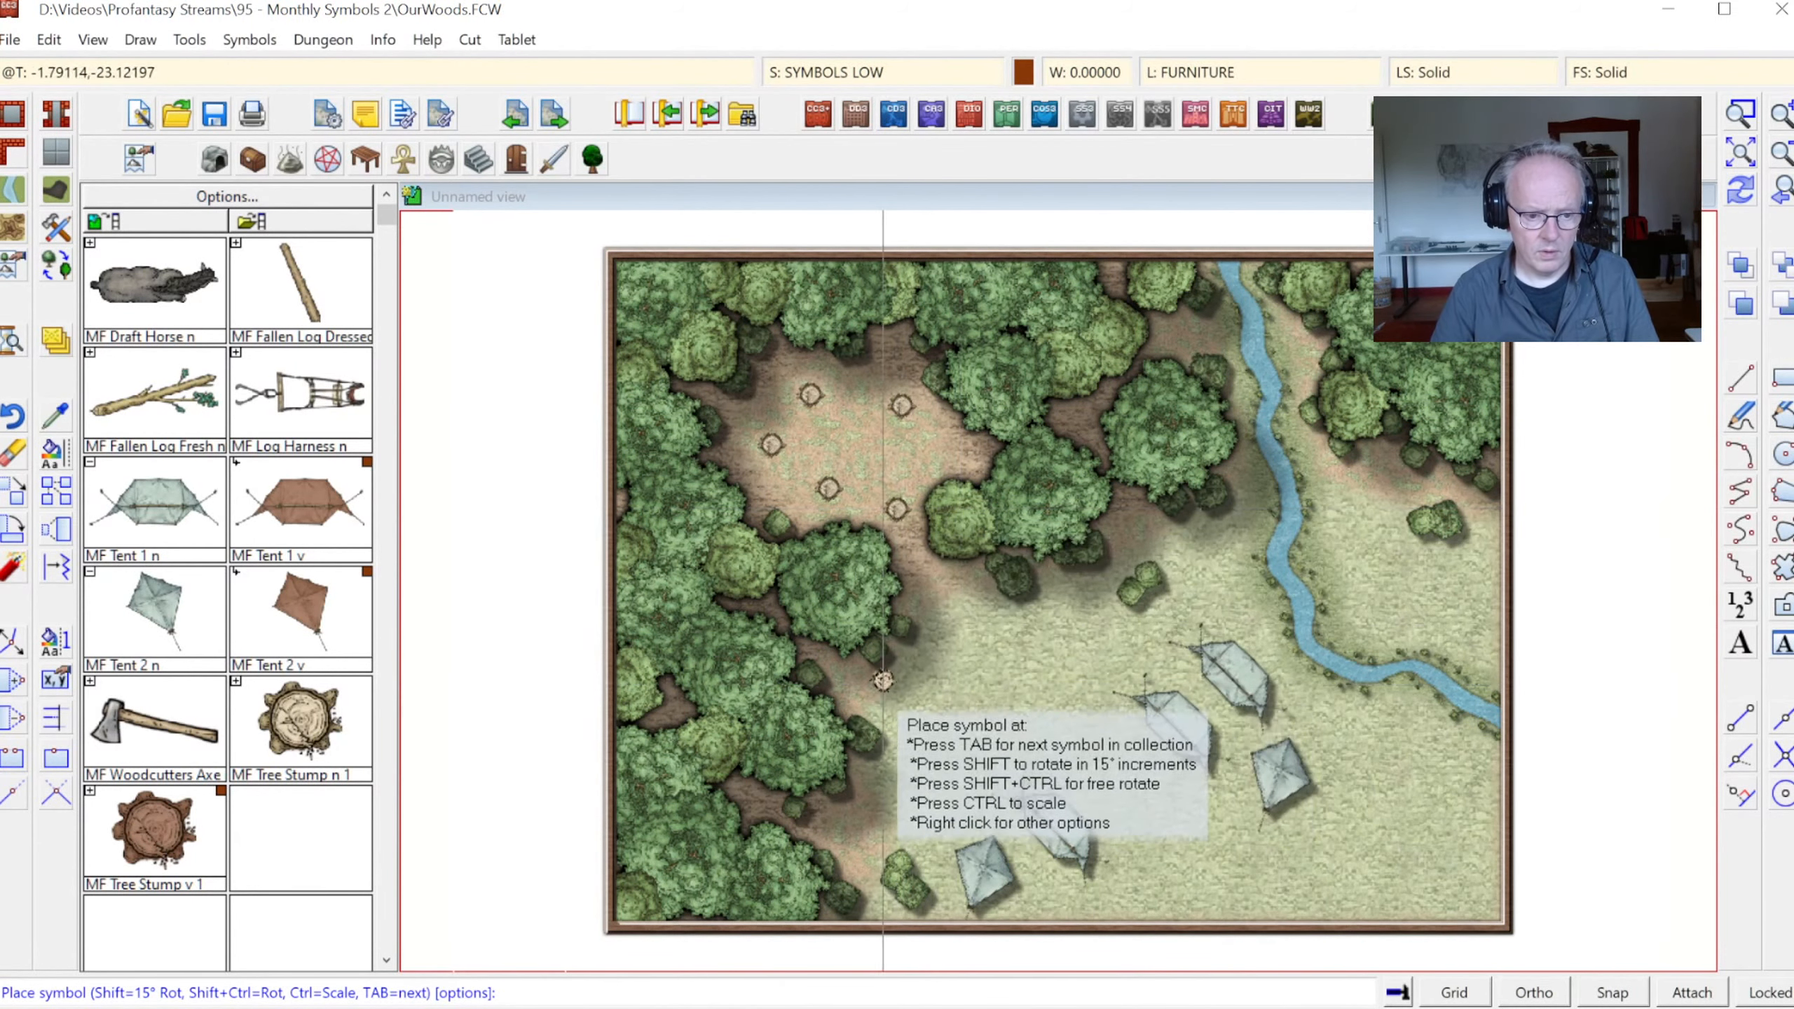
# Place four more tree stumps along the forest edge south of the clearing and end the placement
pyautogui.click(889, 697)
pyautogui.click(952, 606)
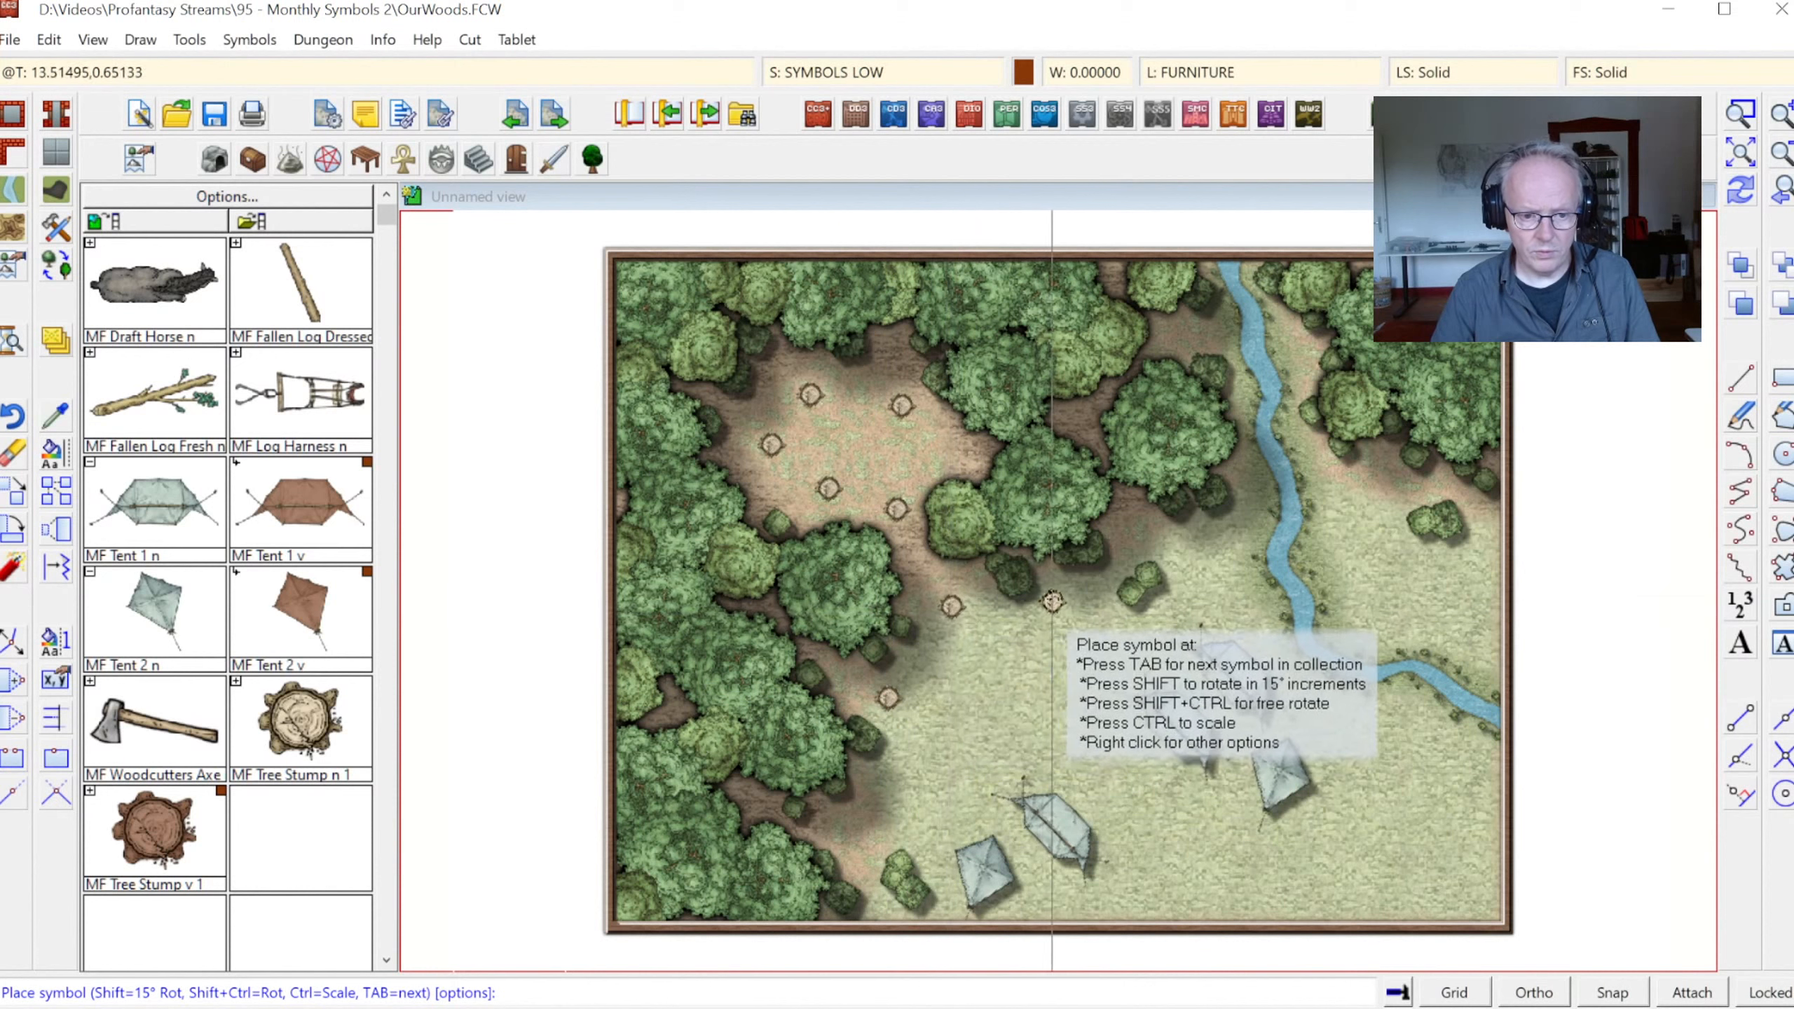
pyautogui.click(1053, 602)
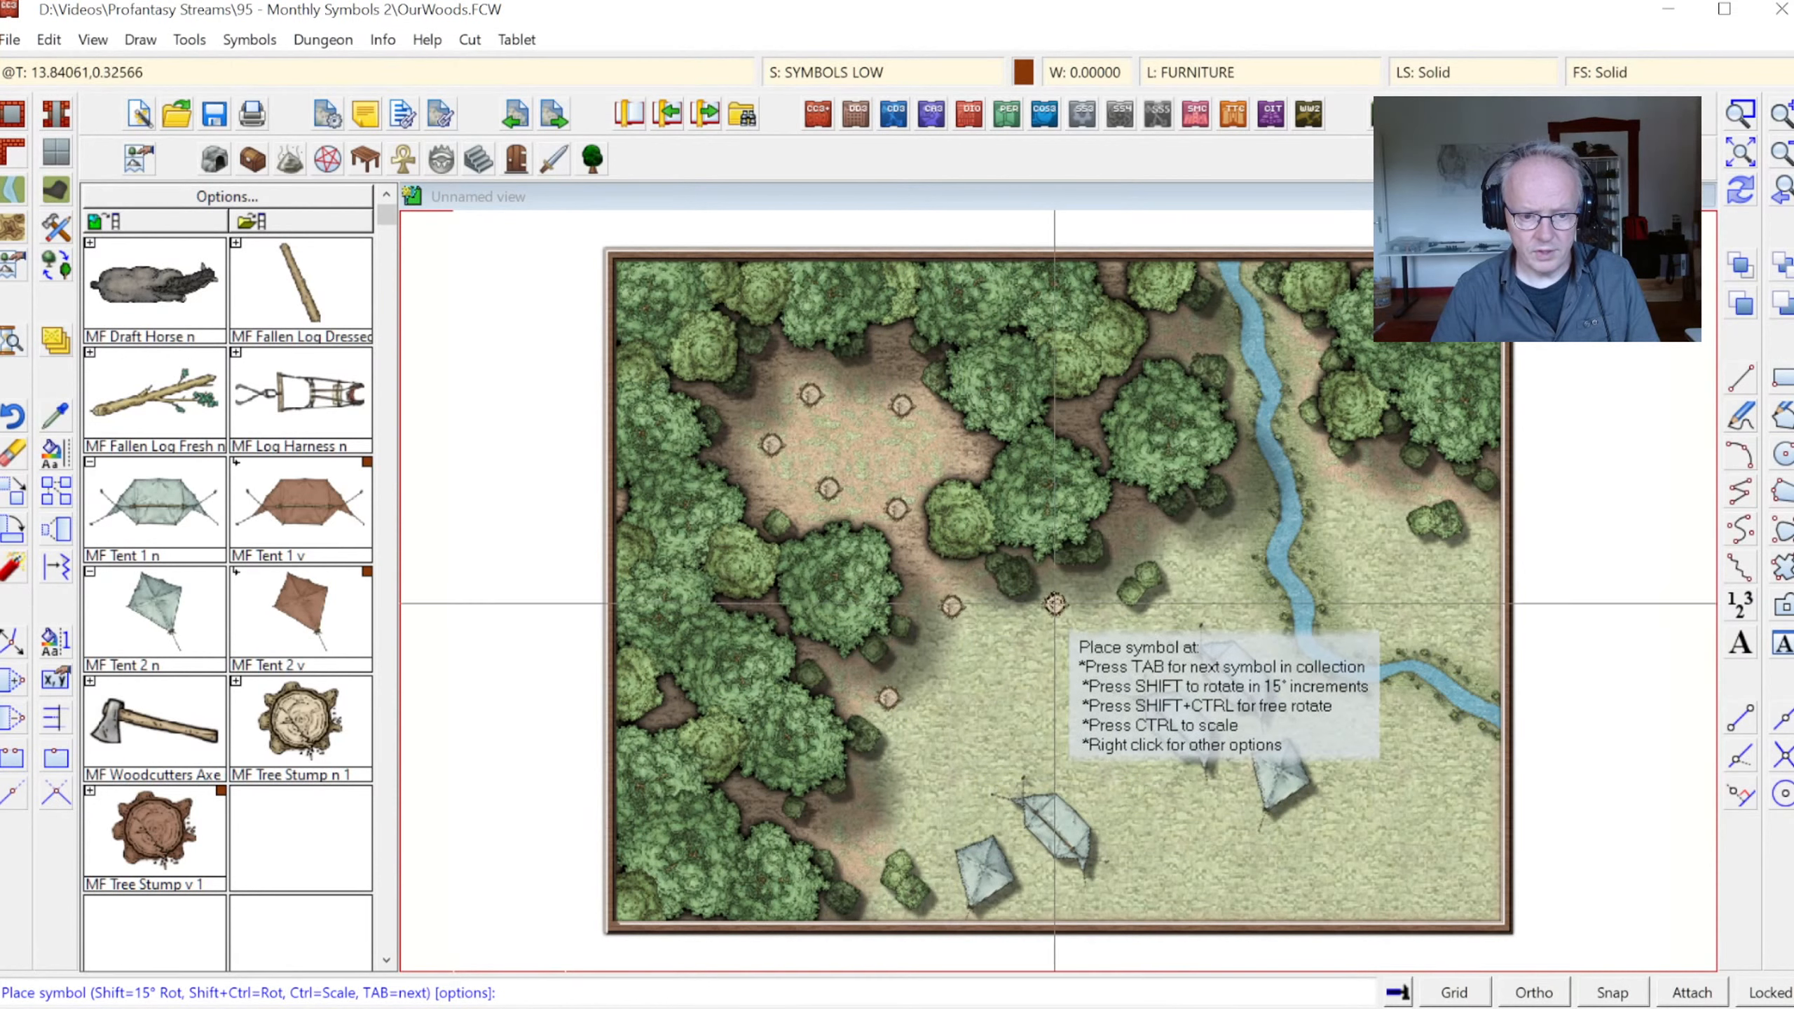
pyautogui.click(996, 692)
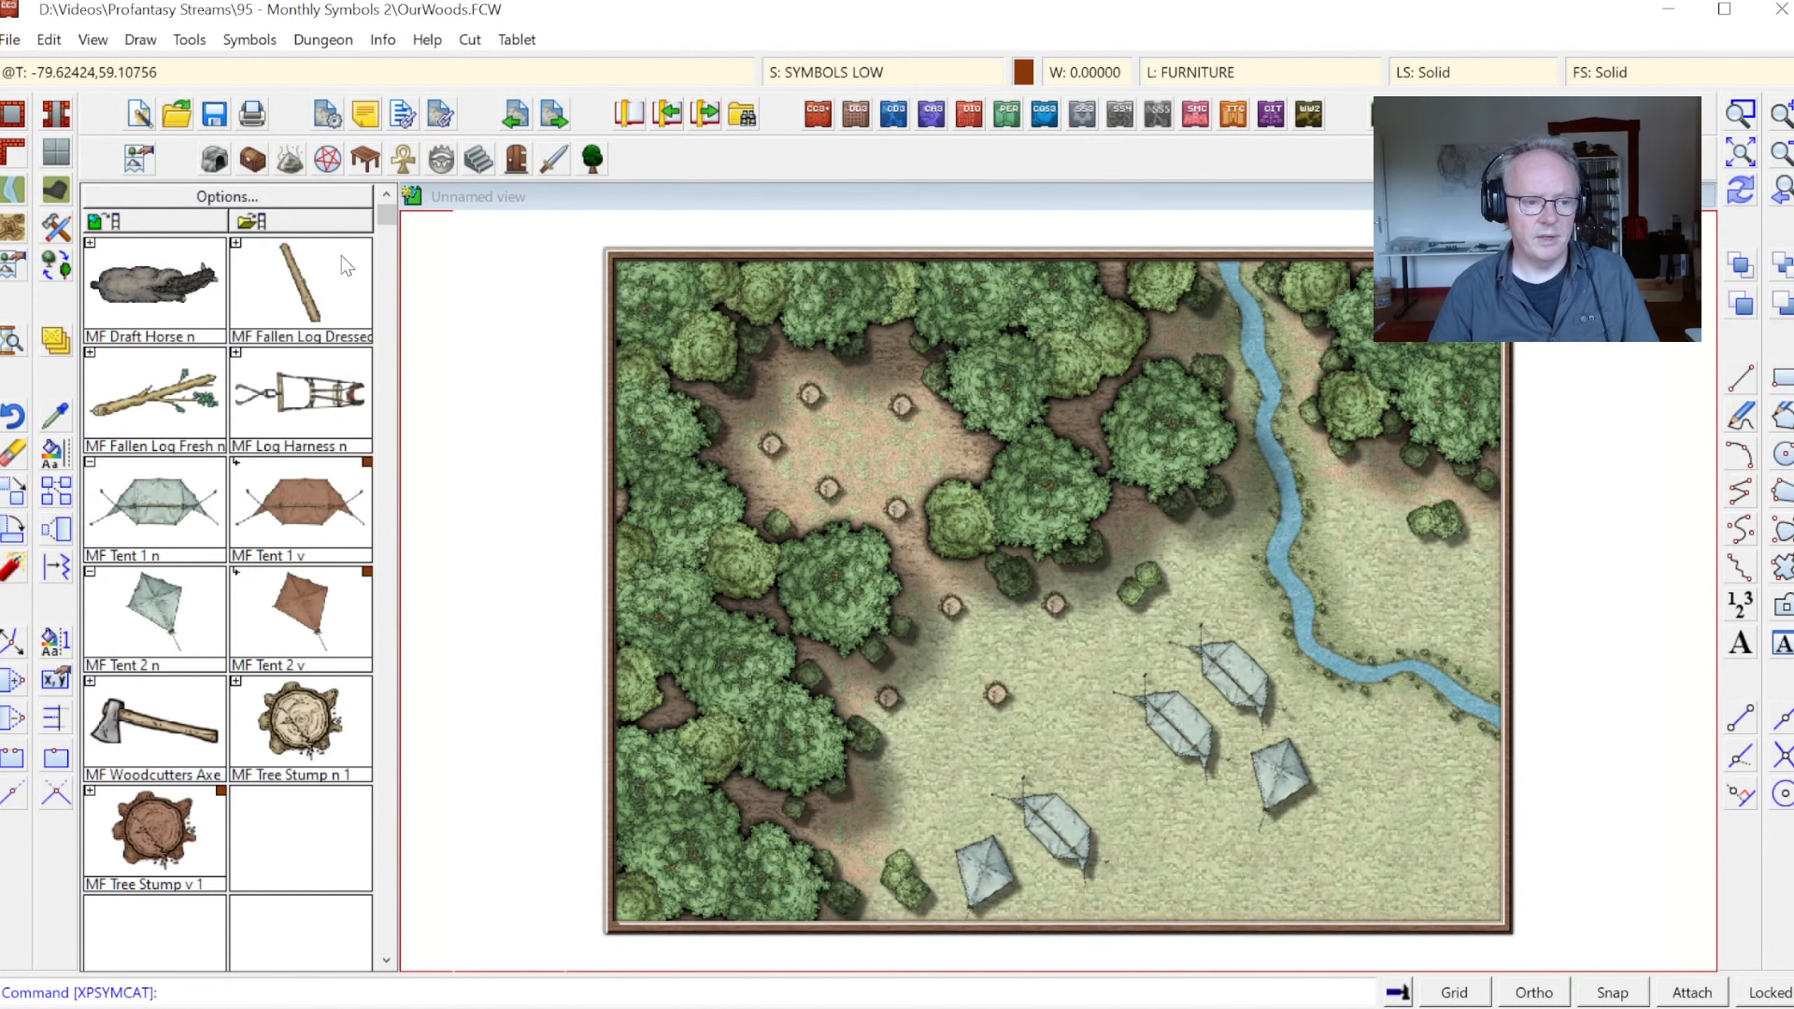
# Expand the MF Fallen Log Dressed collection and place two MF Fallen Log Fresh symbols at different angles in the forest clearing
pyautogui.click(237, 244)
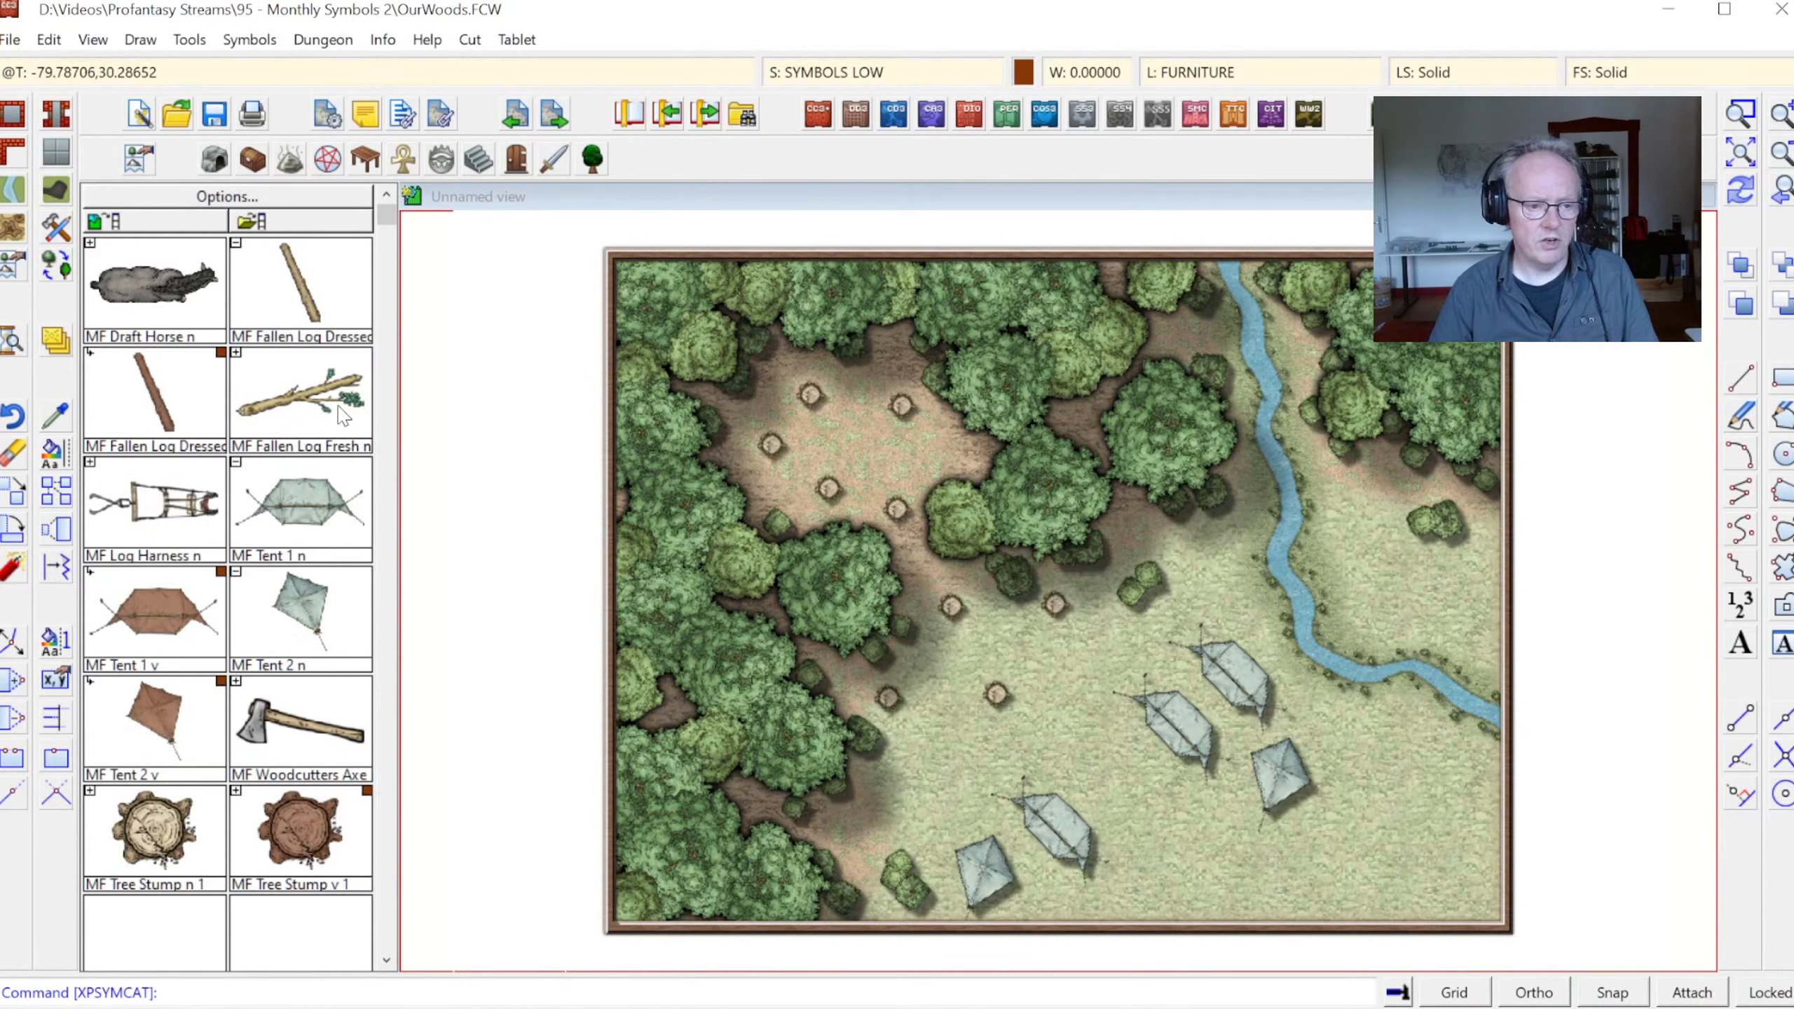
pyautogui.click(304, 405)
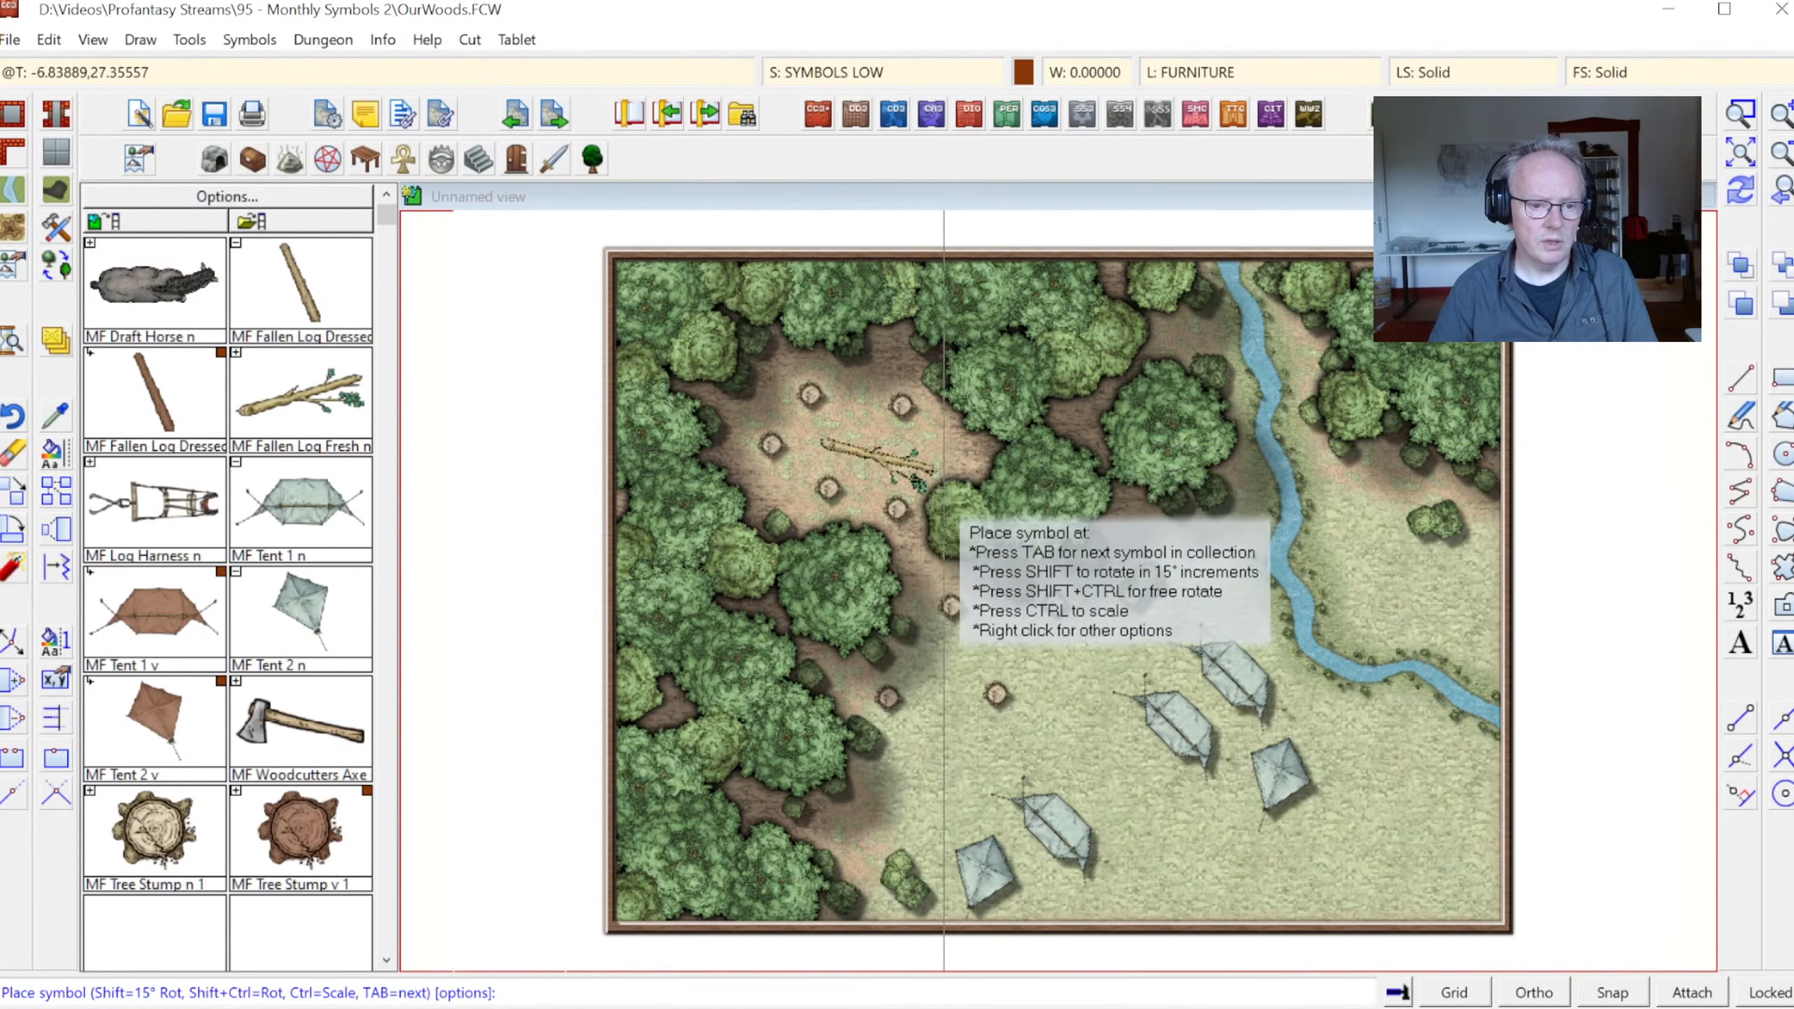
pyautogui.click(925, 440)
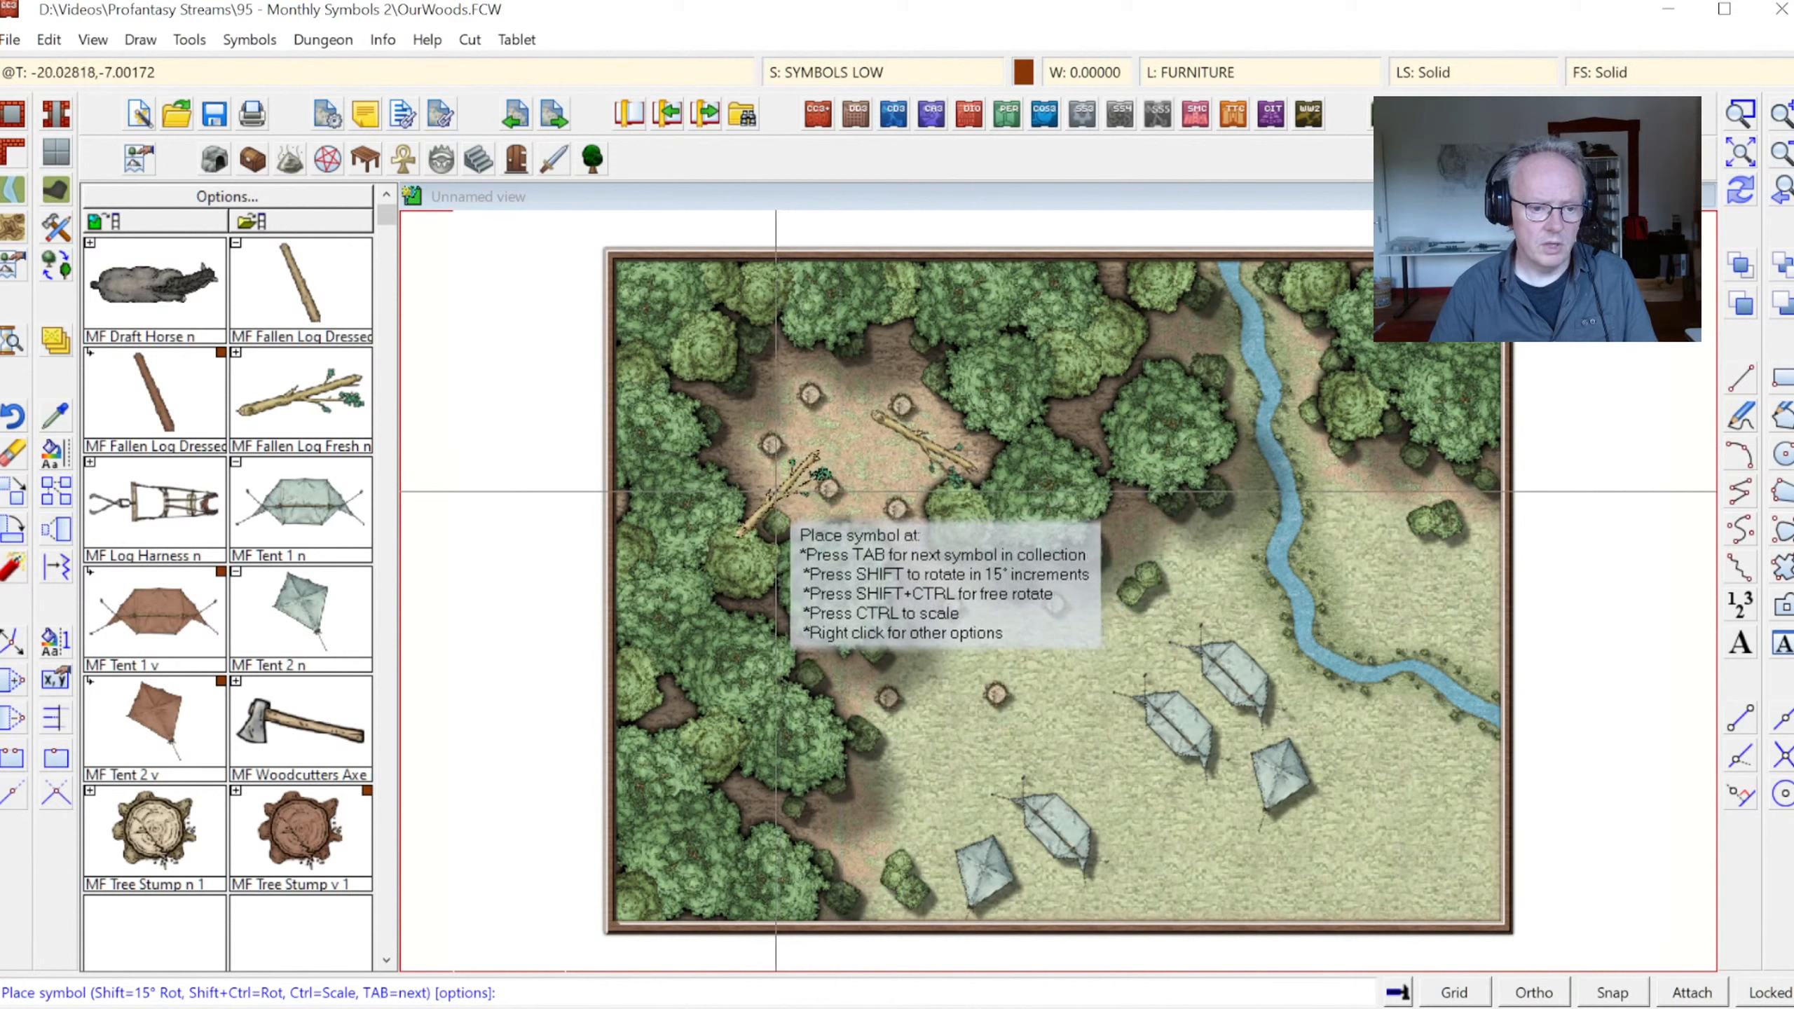
pyautogui.click(766, 499)
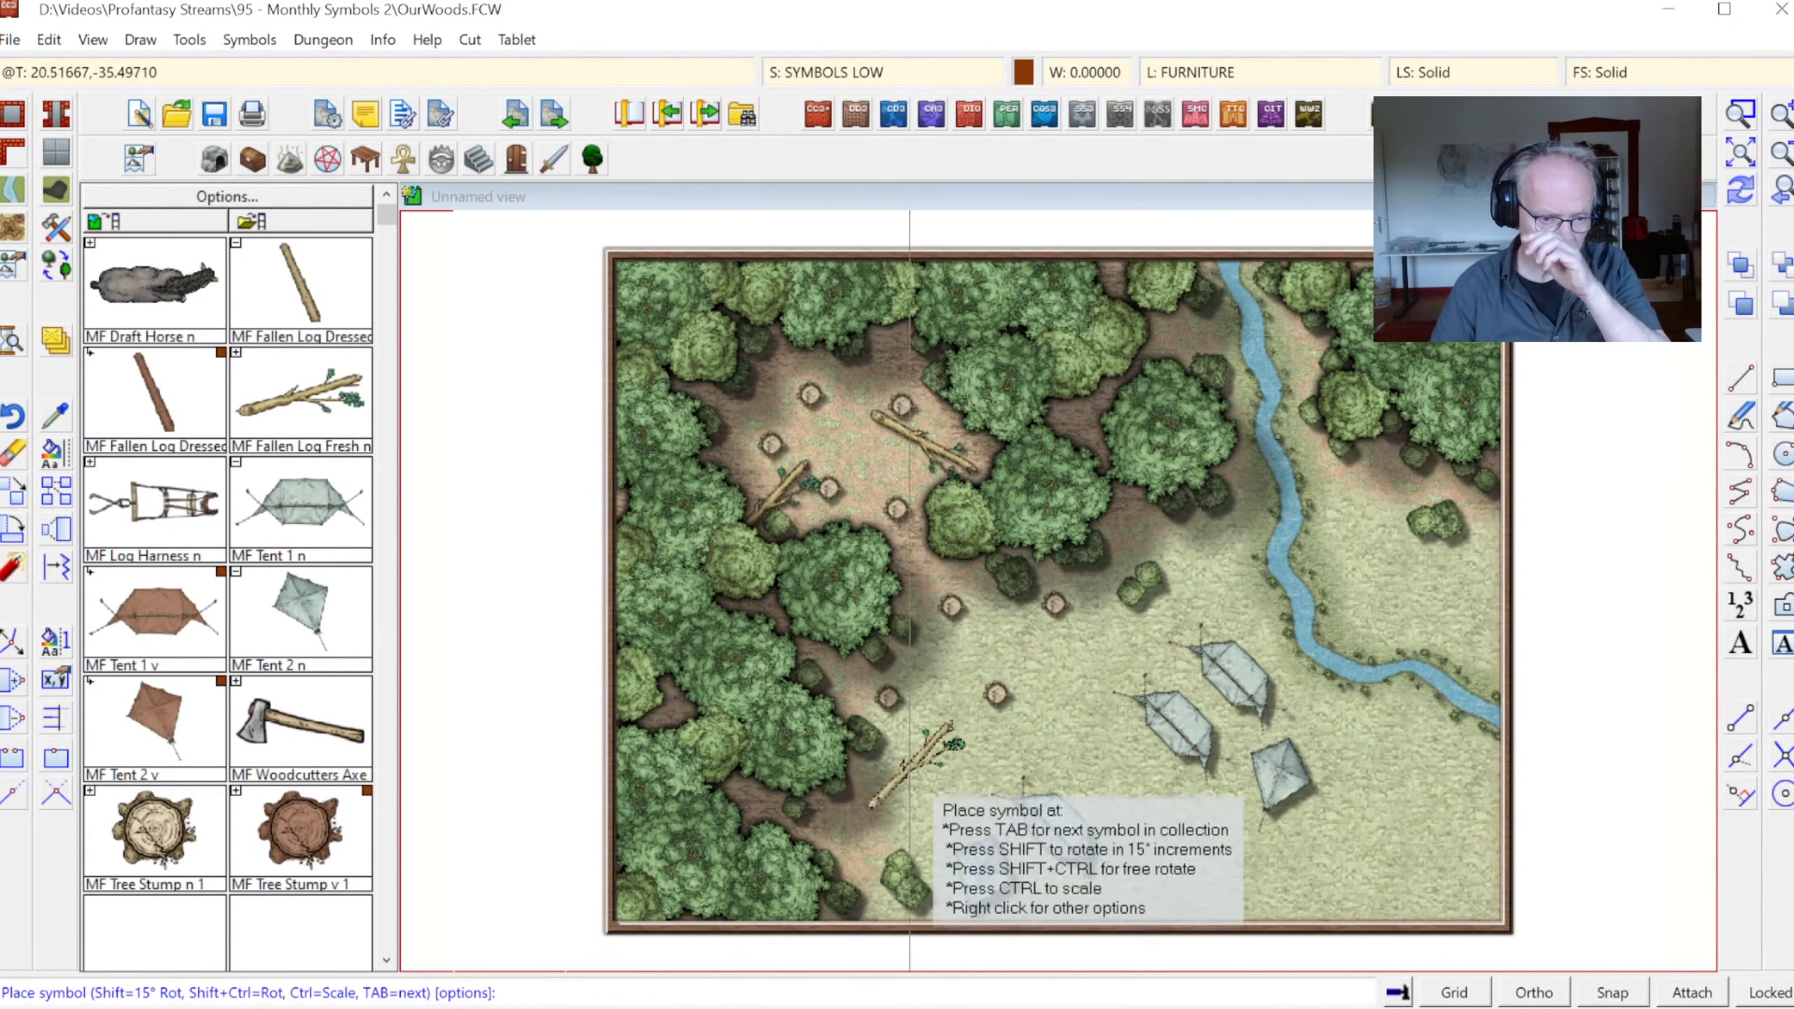
# Pick the MF Fallen Log Dressed symbol for the tent area and make SYMBOLS the active sheet
pyautogui.click(319, 297)
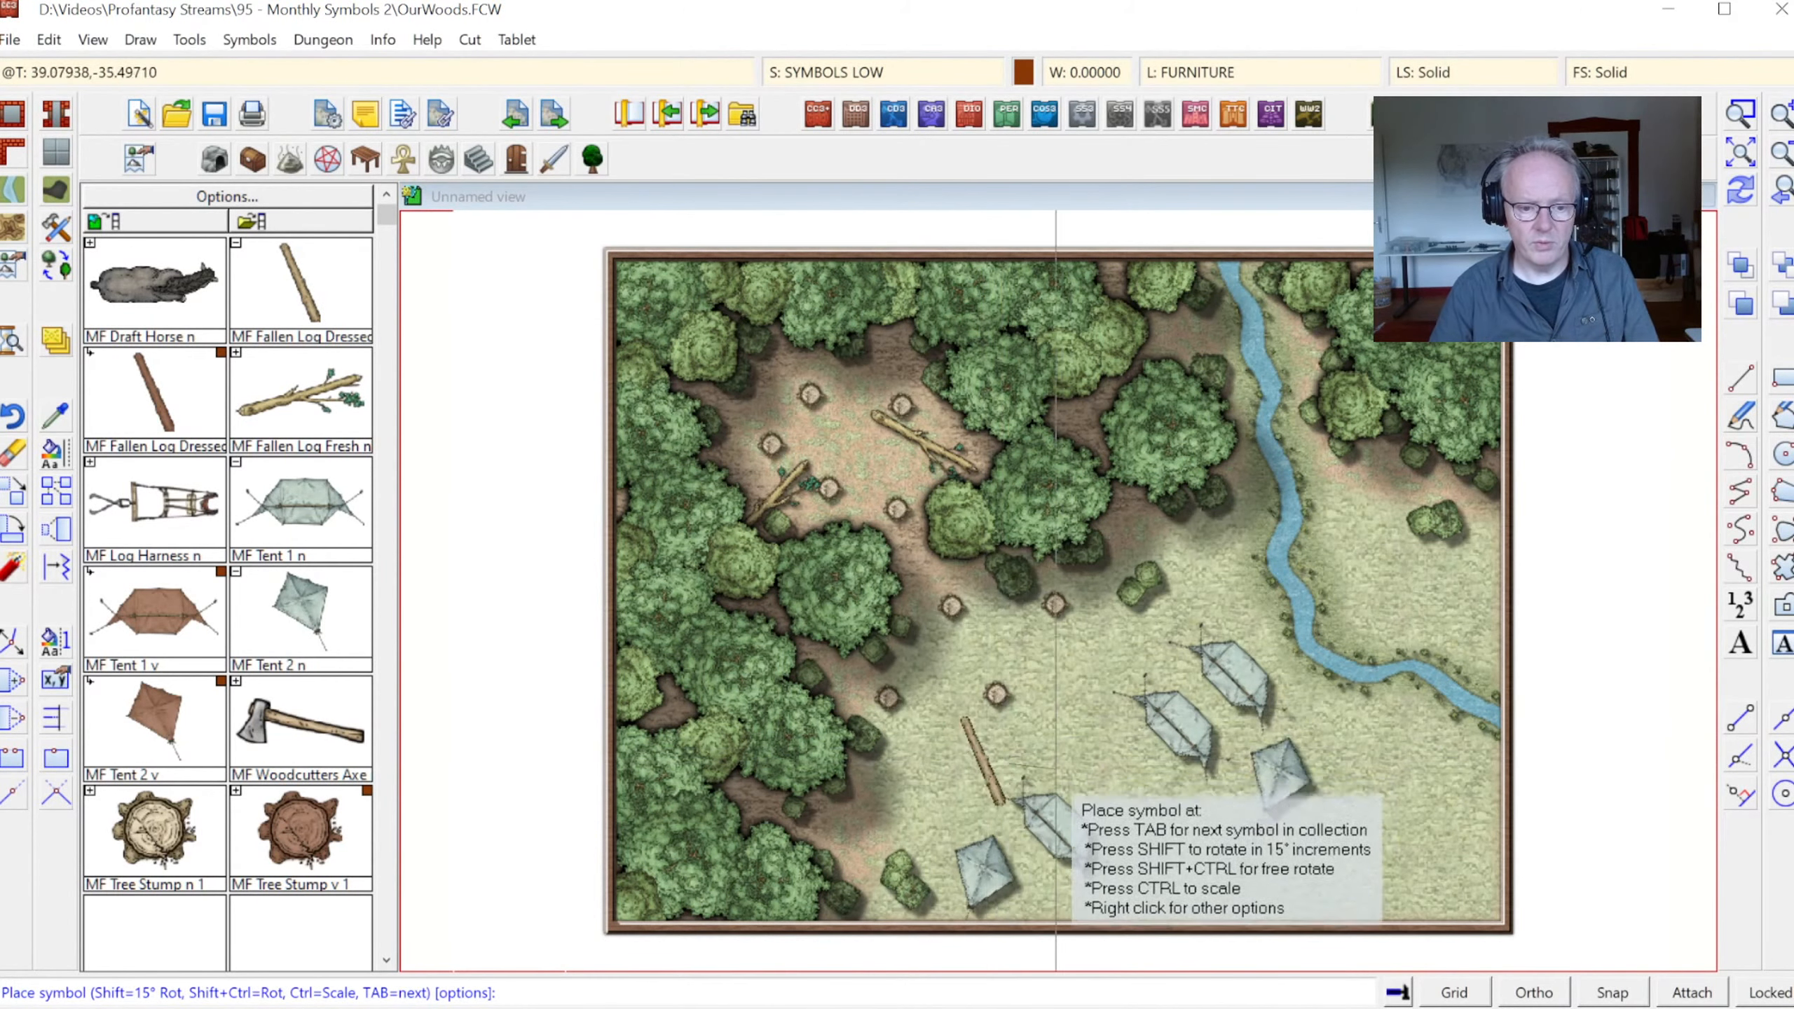
pyautogui.press('shift')
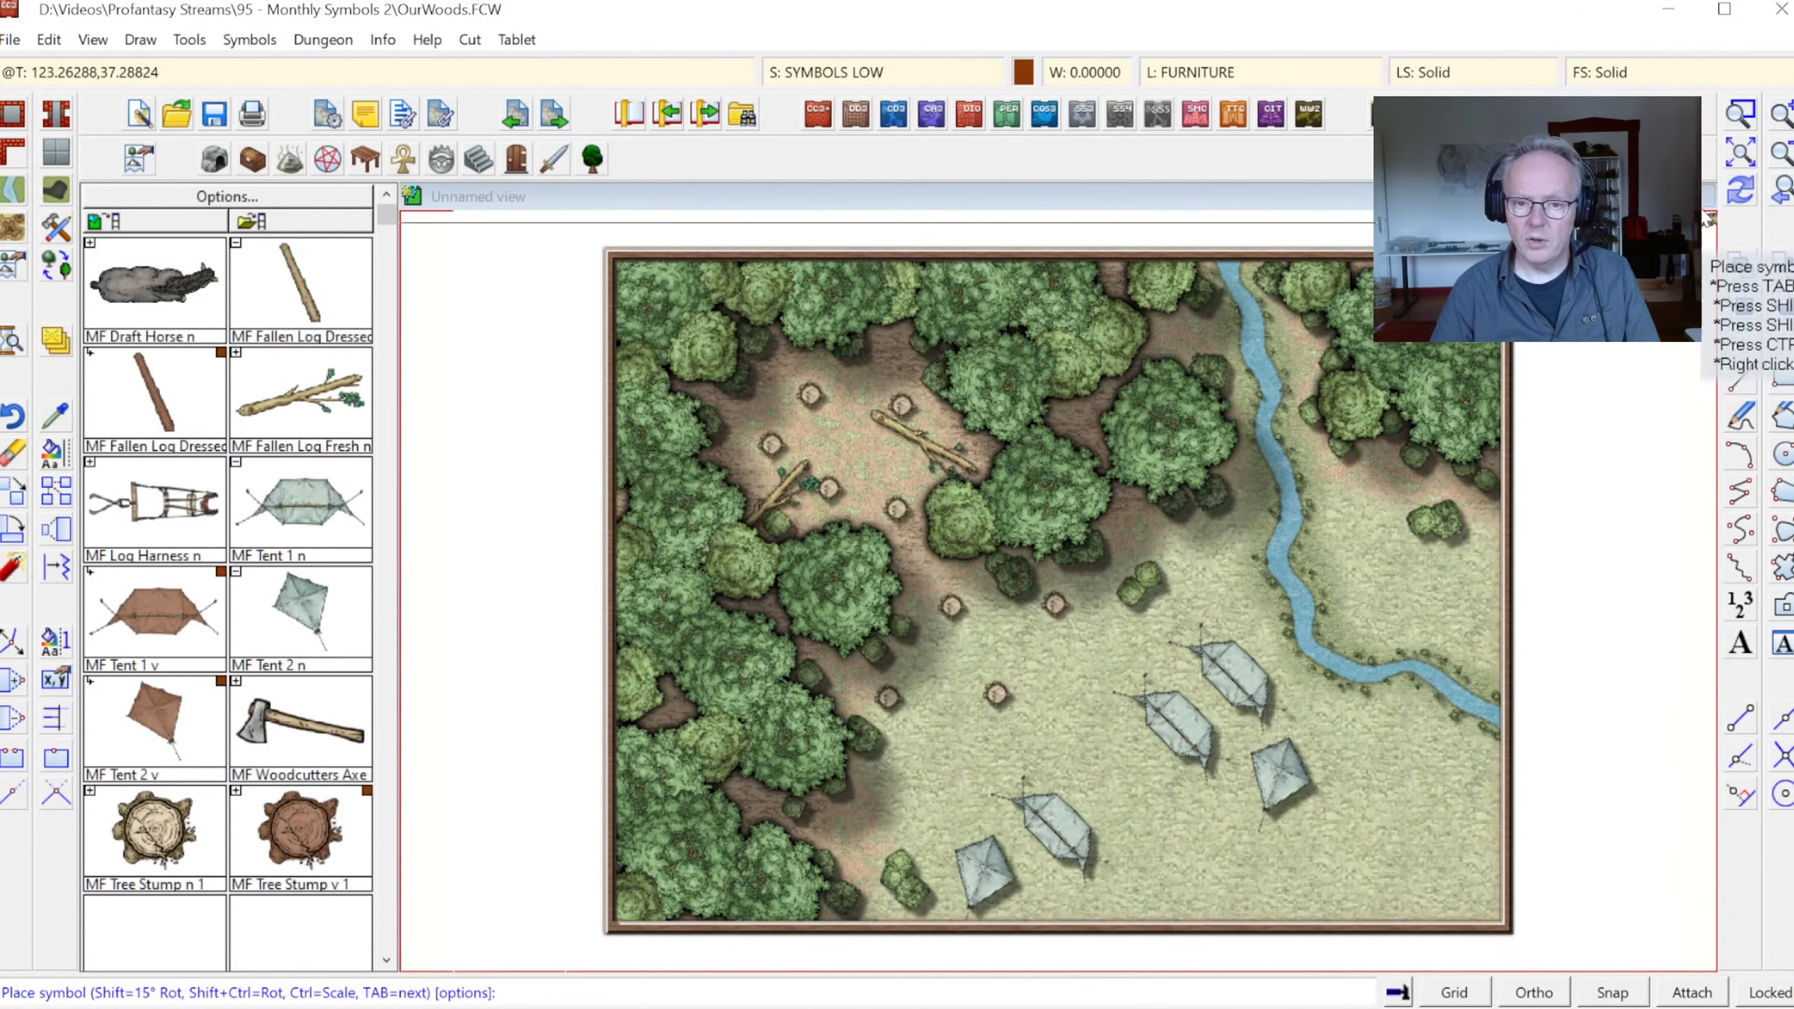
pyautogui.click(1759, 123)
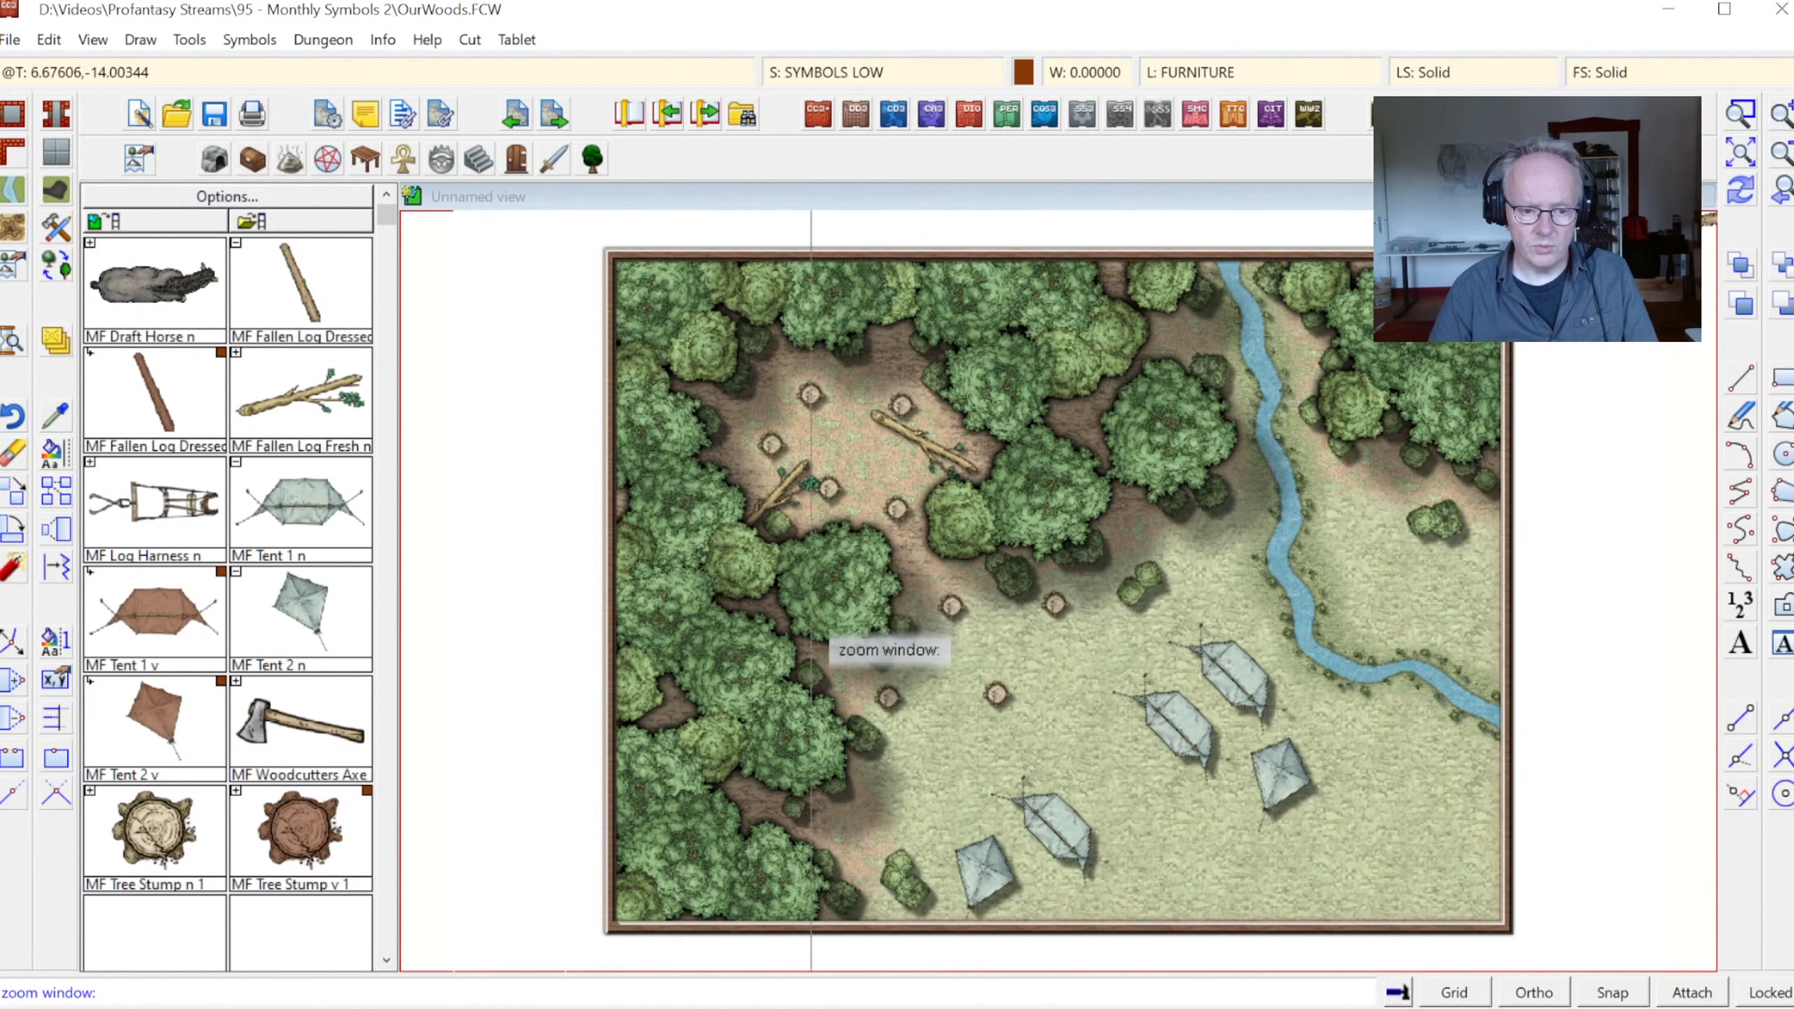
pyautogui.click(805, 608)
pyautogui.click(1320, 951)
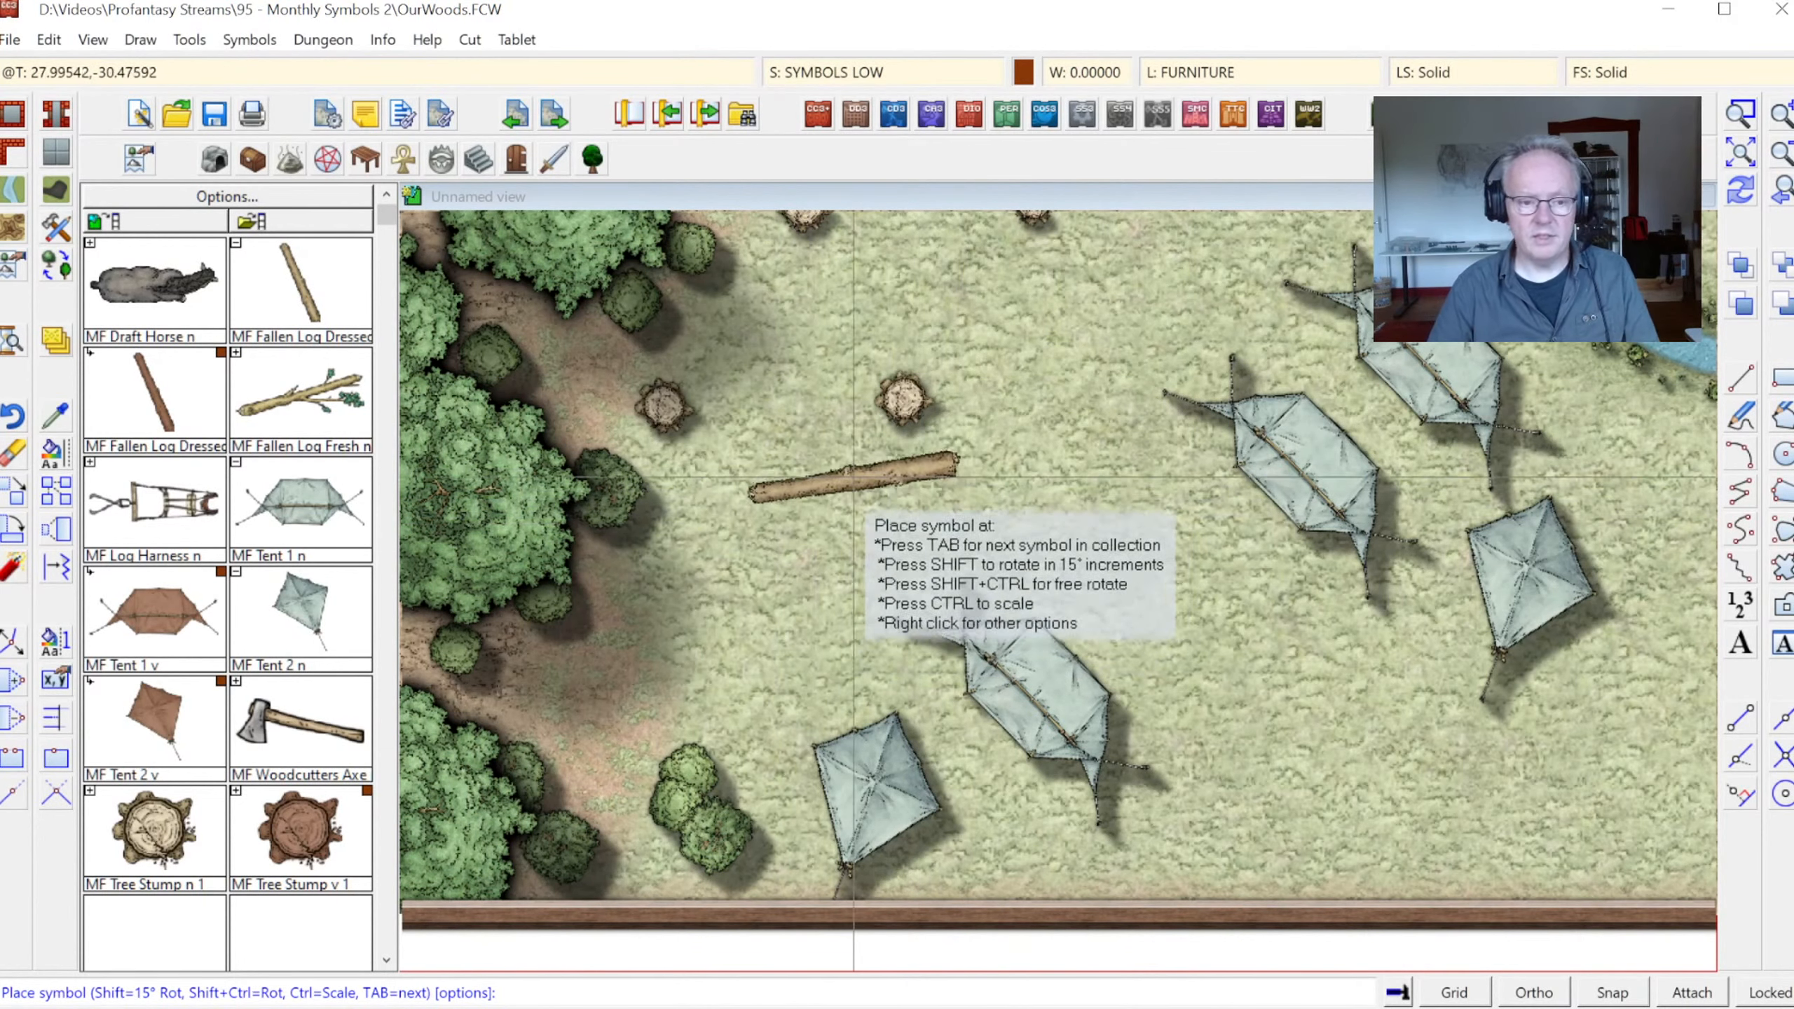
pyautogui.click(853, 73)
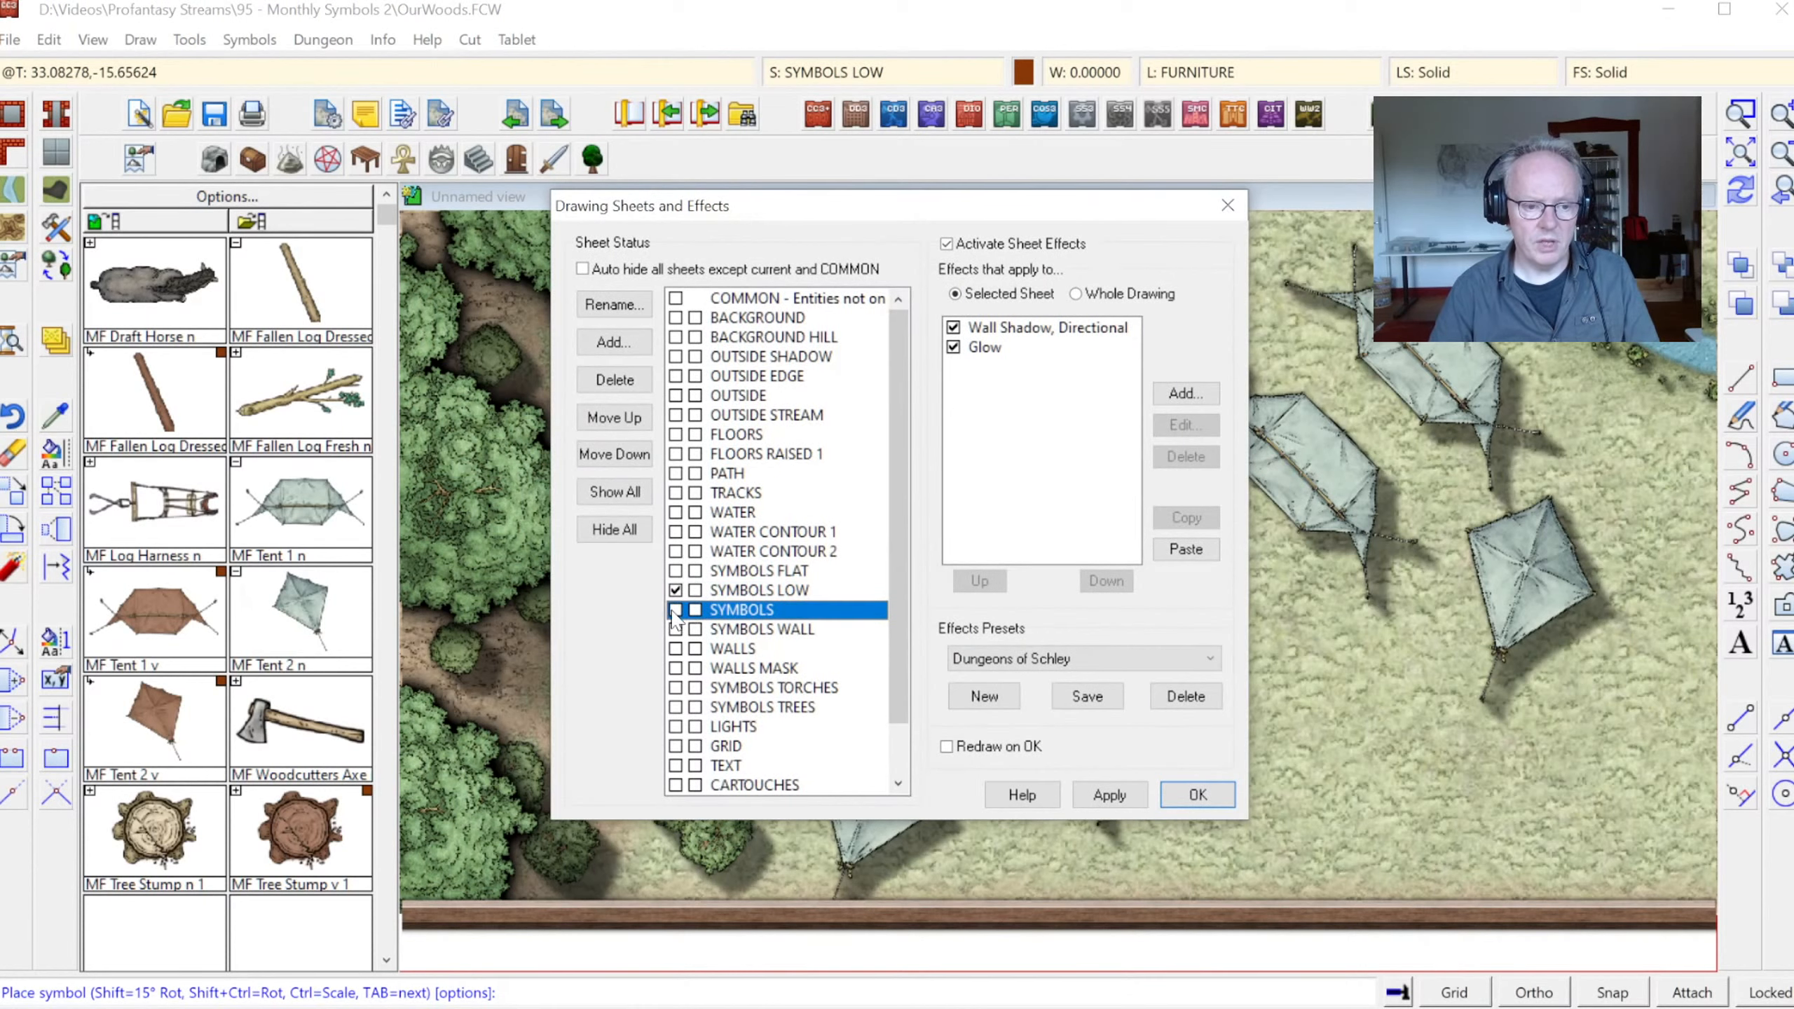
pyautogui.click(1198, 796)
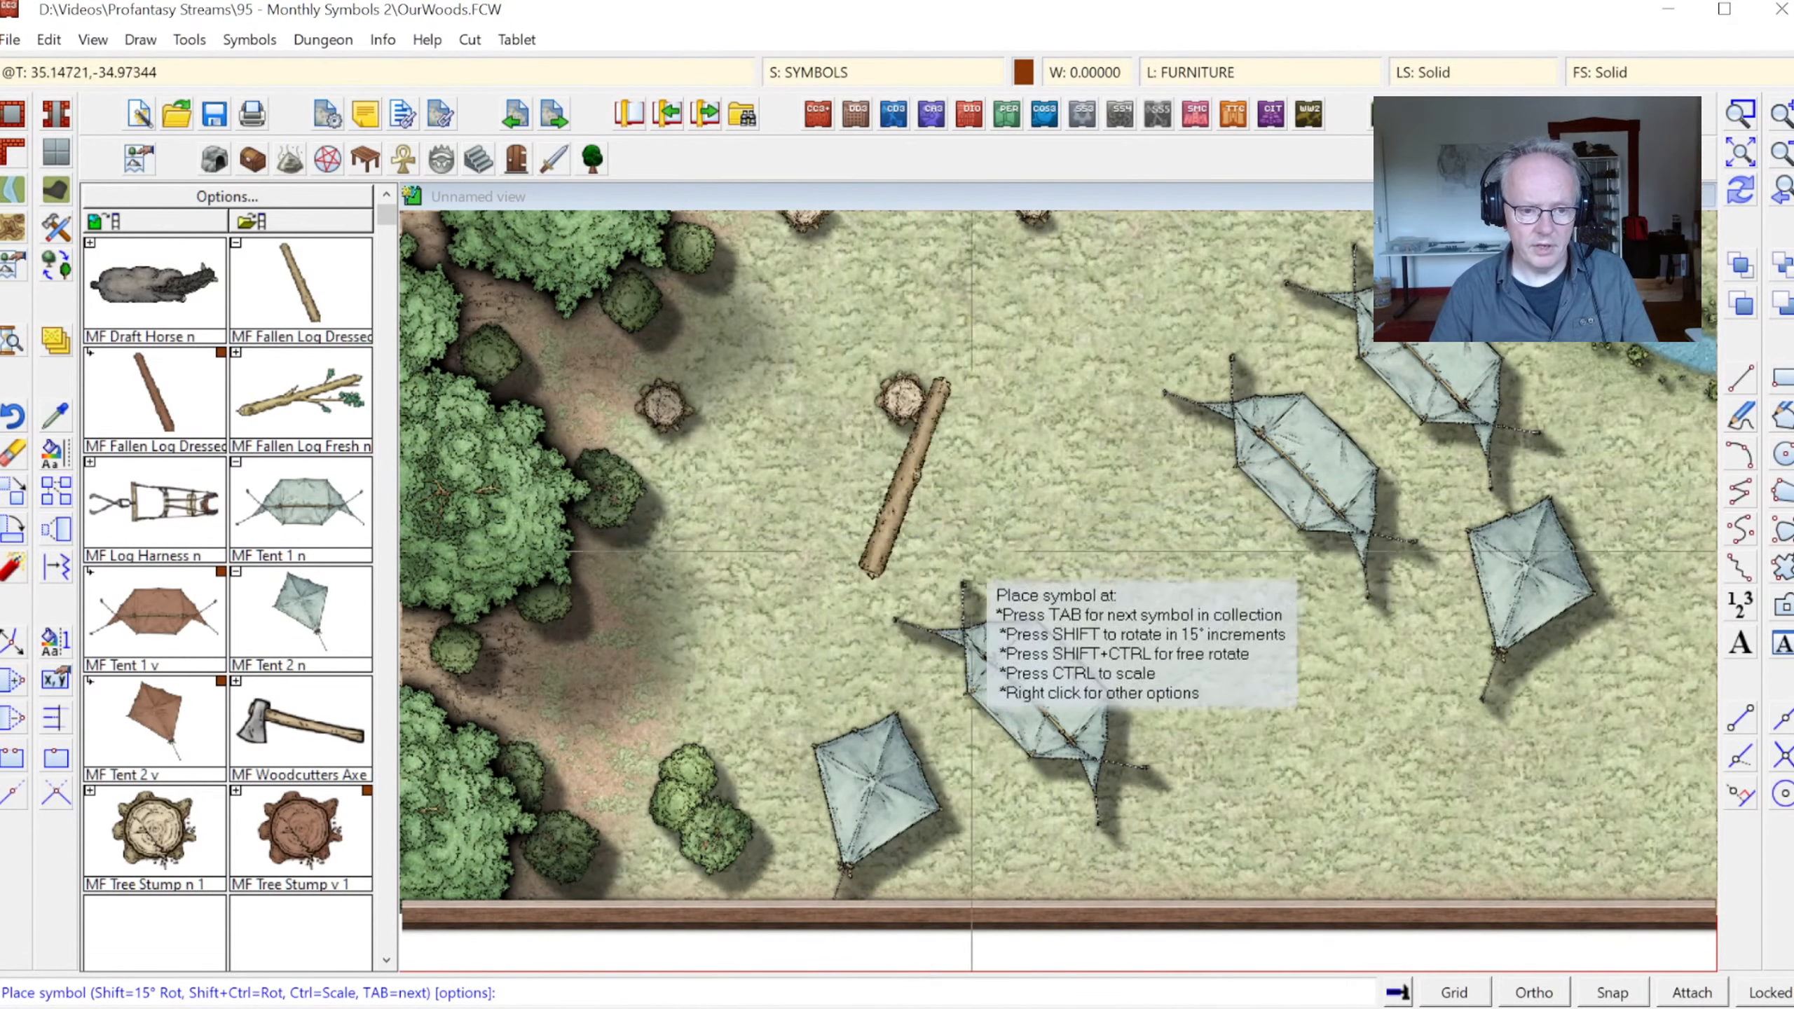
# Lay dressed logs diagonally side by side as a pile between the forest edge and the tents
pyautogui.click(766, 550)
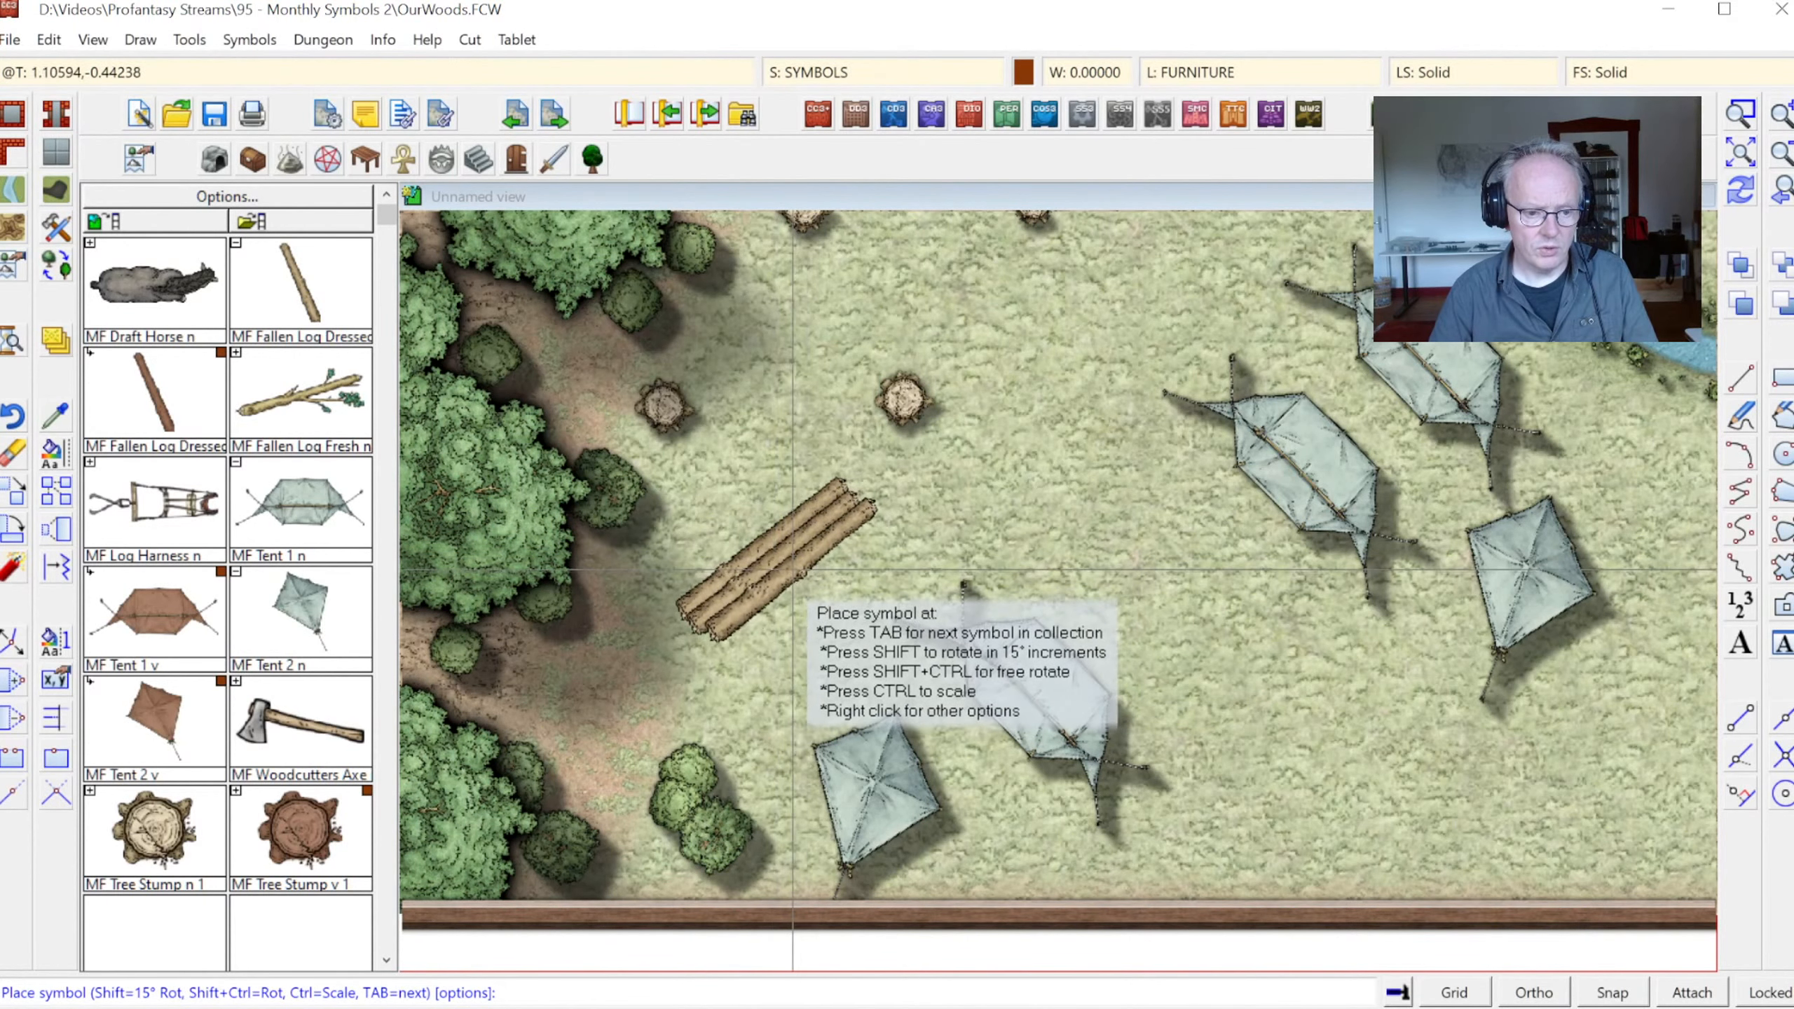
pyautogui.click(788, 577)
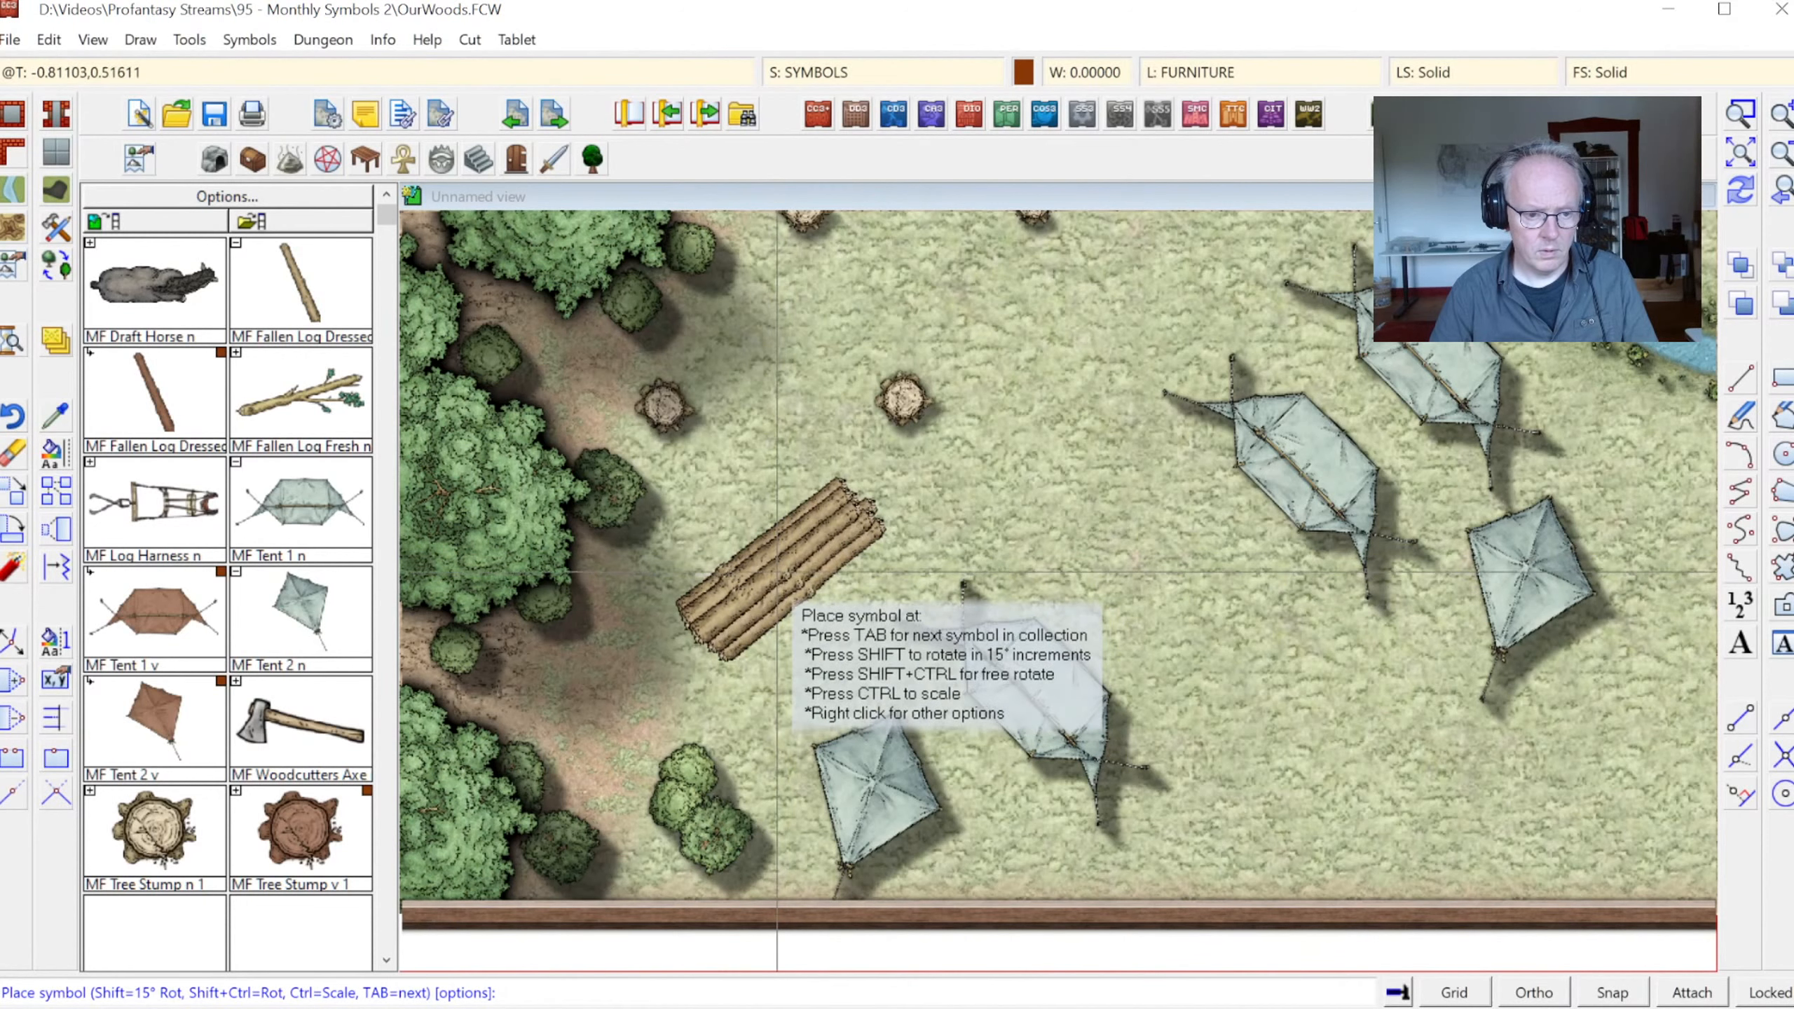
pyautogui.click(790, 582)
# Lay dressed logs side by side as a second diagonal pile overlapping the southern map border and end the placement
pyautogui.press('shift')
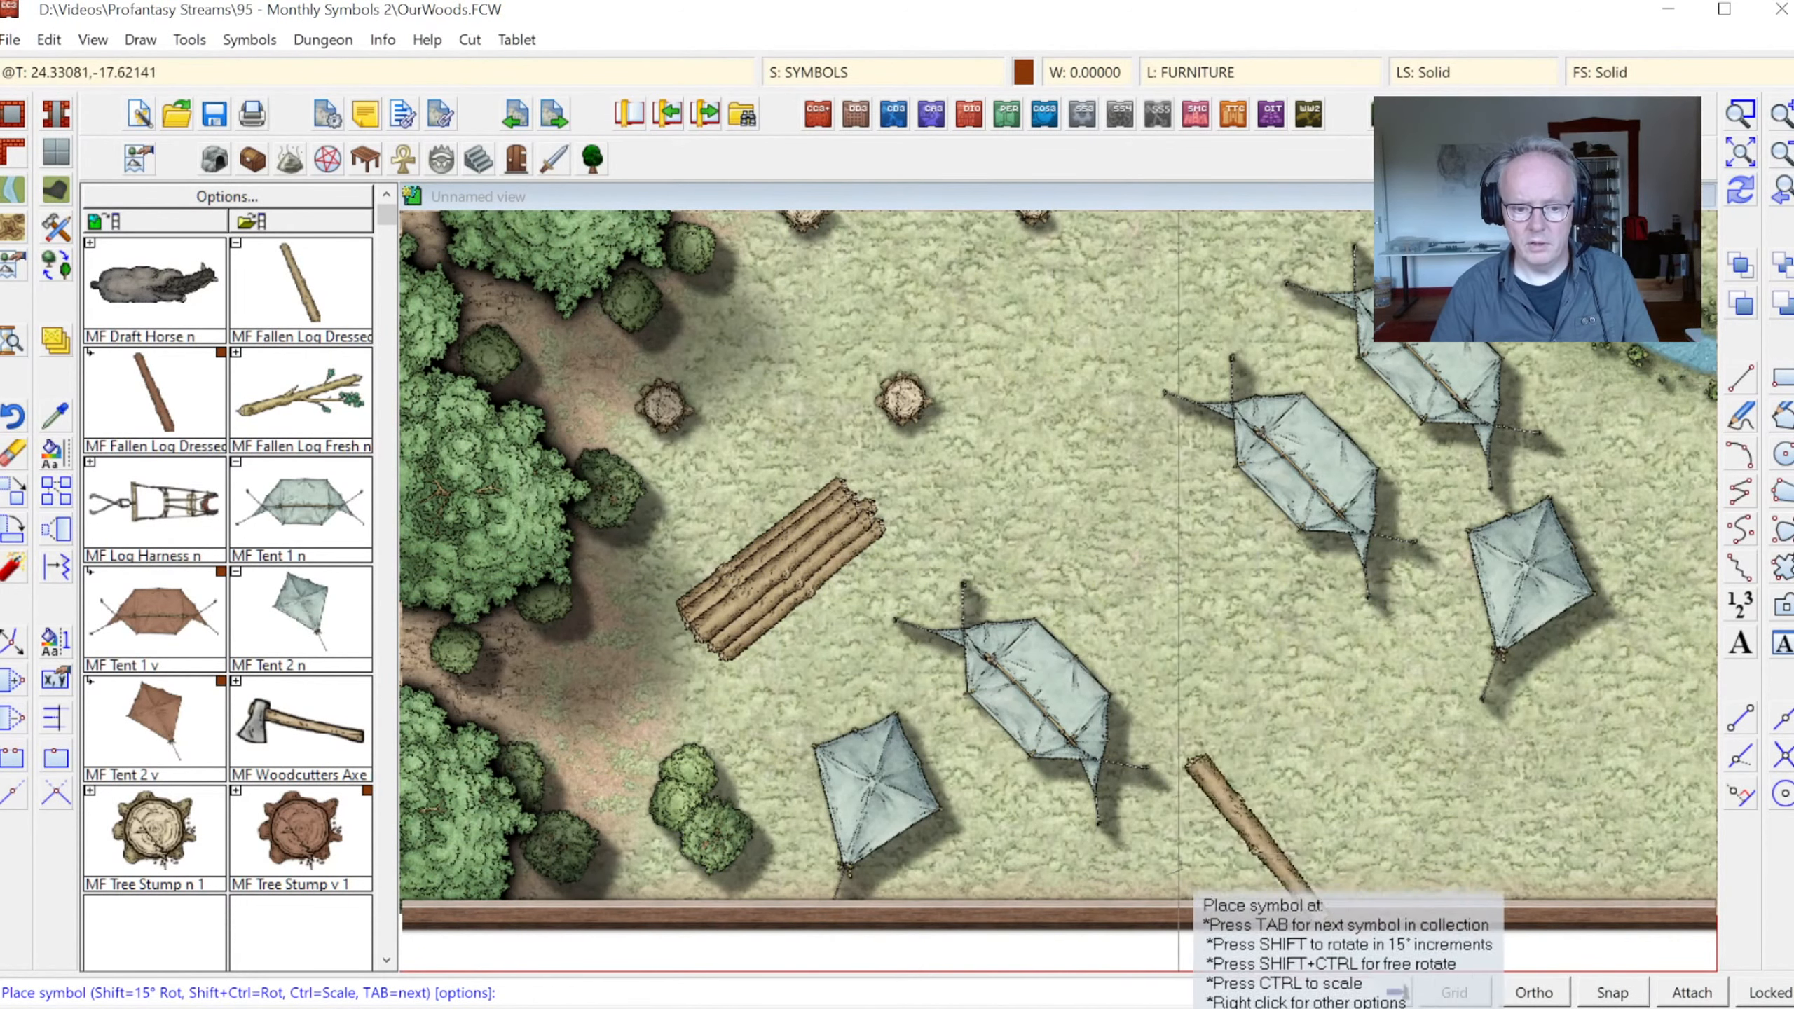
pyautogui.click(1288, 855)
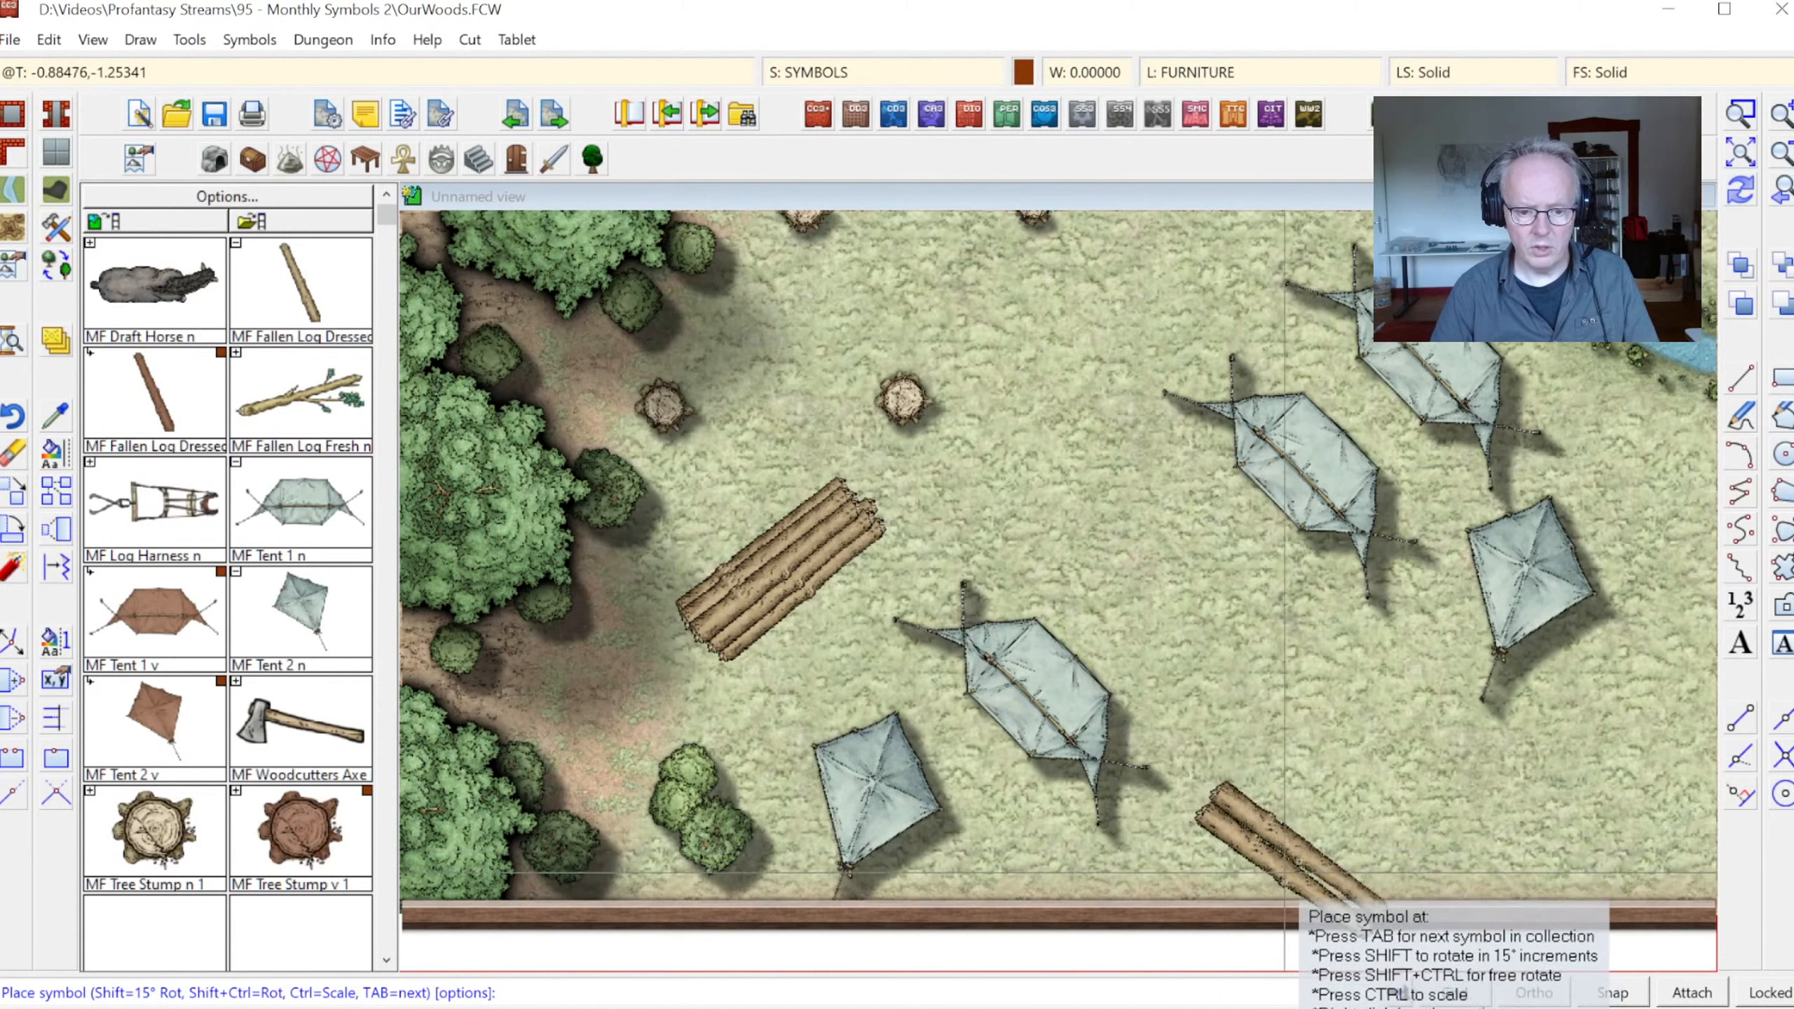
pyautogui.click(1289, 867)
pyautogui.click(1289, 888)
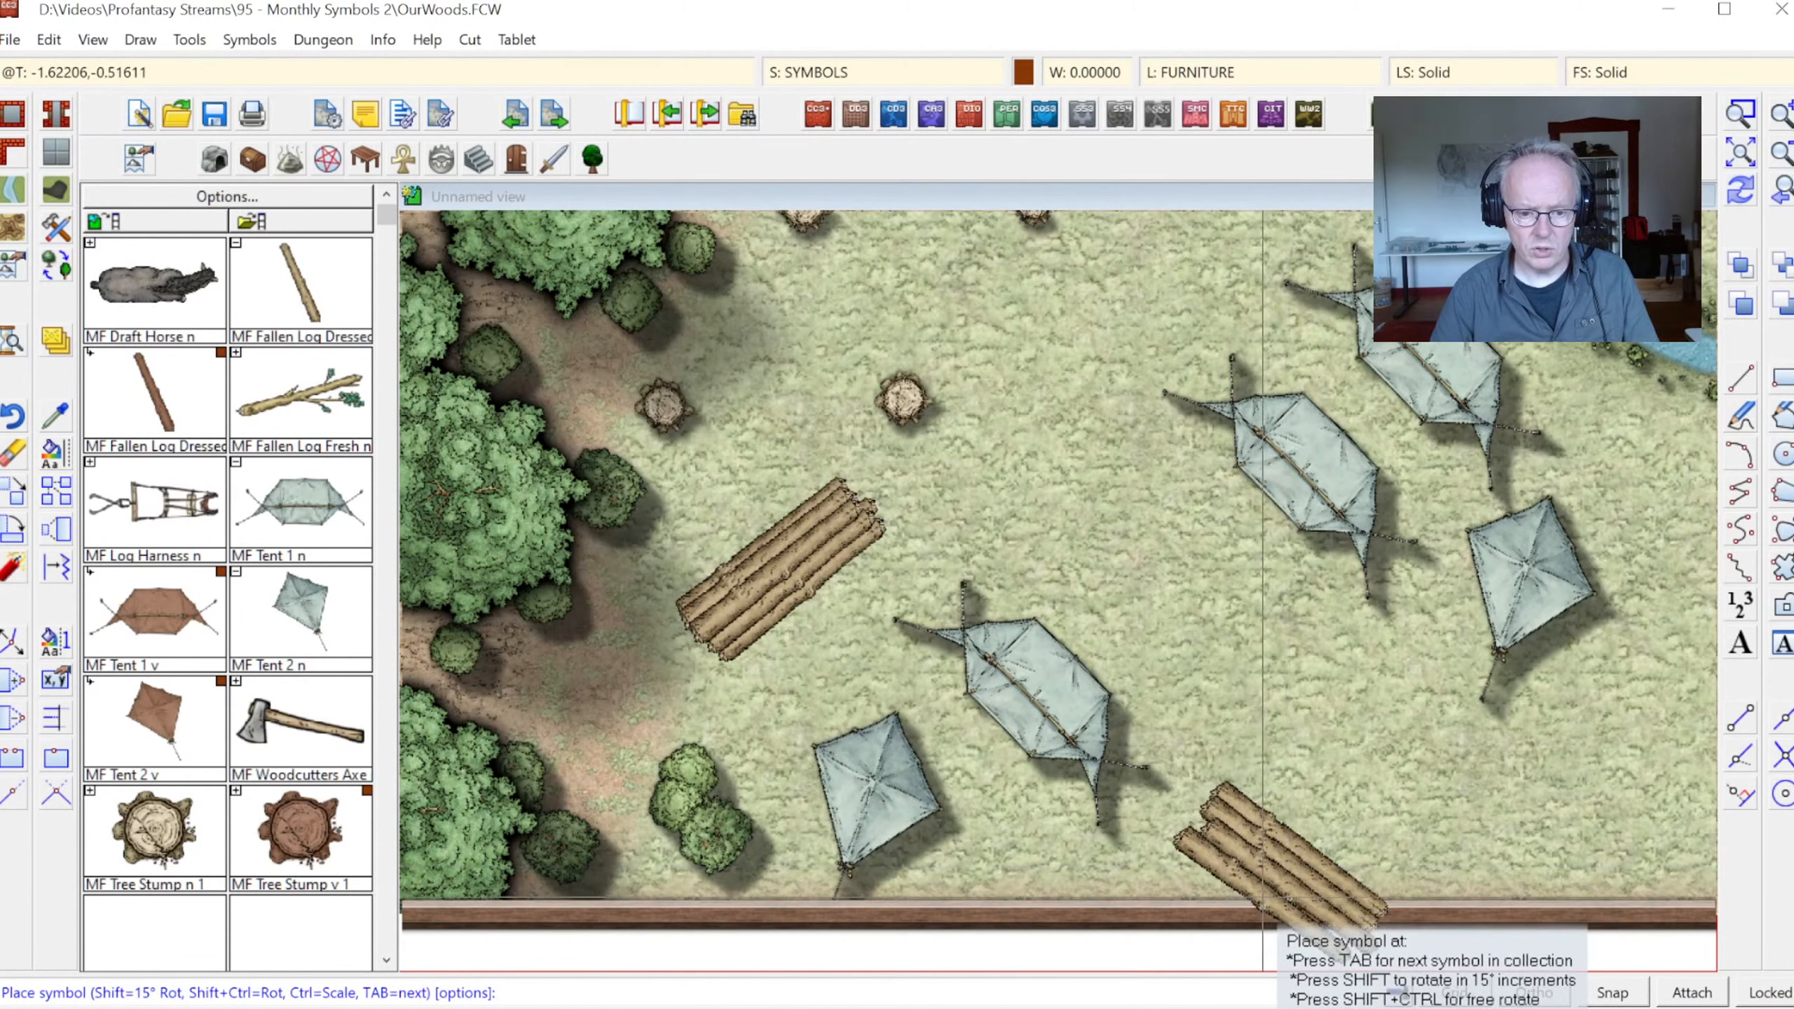
pyautogui.click(1262, 900)
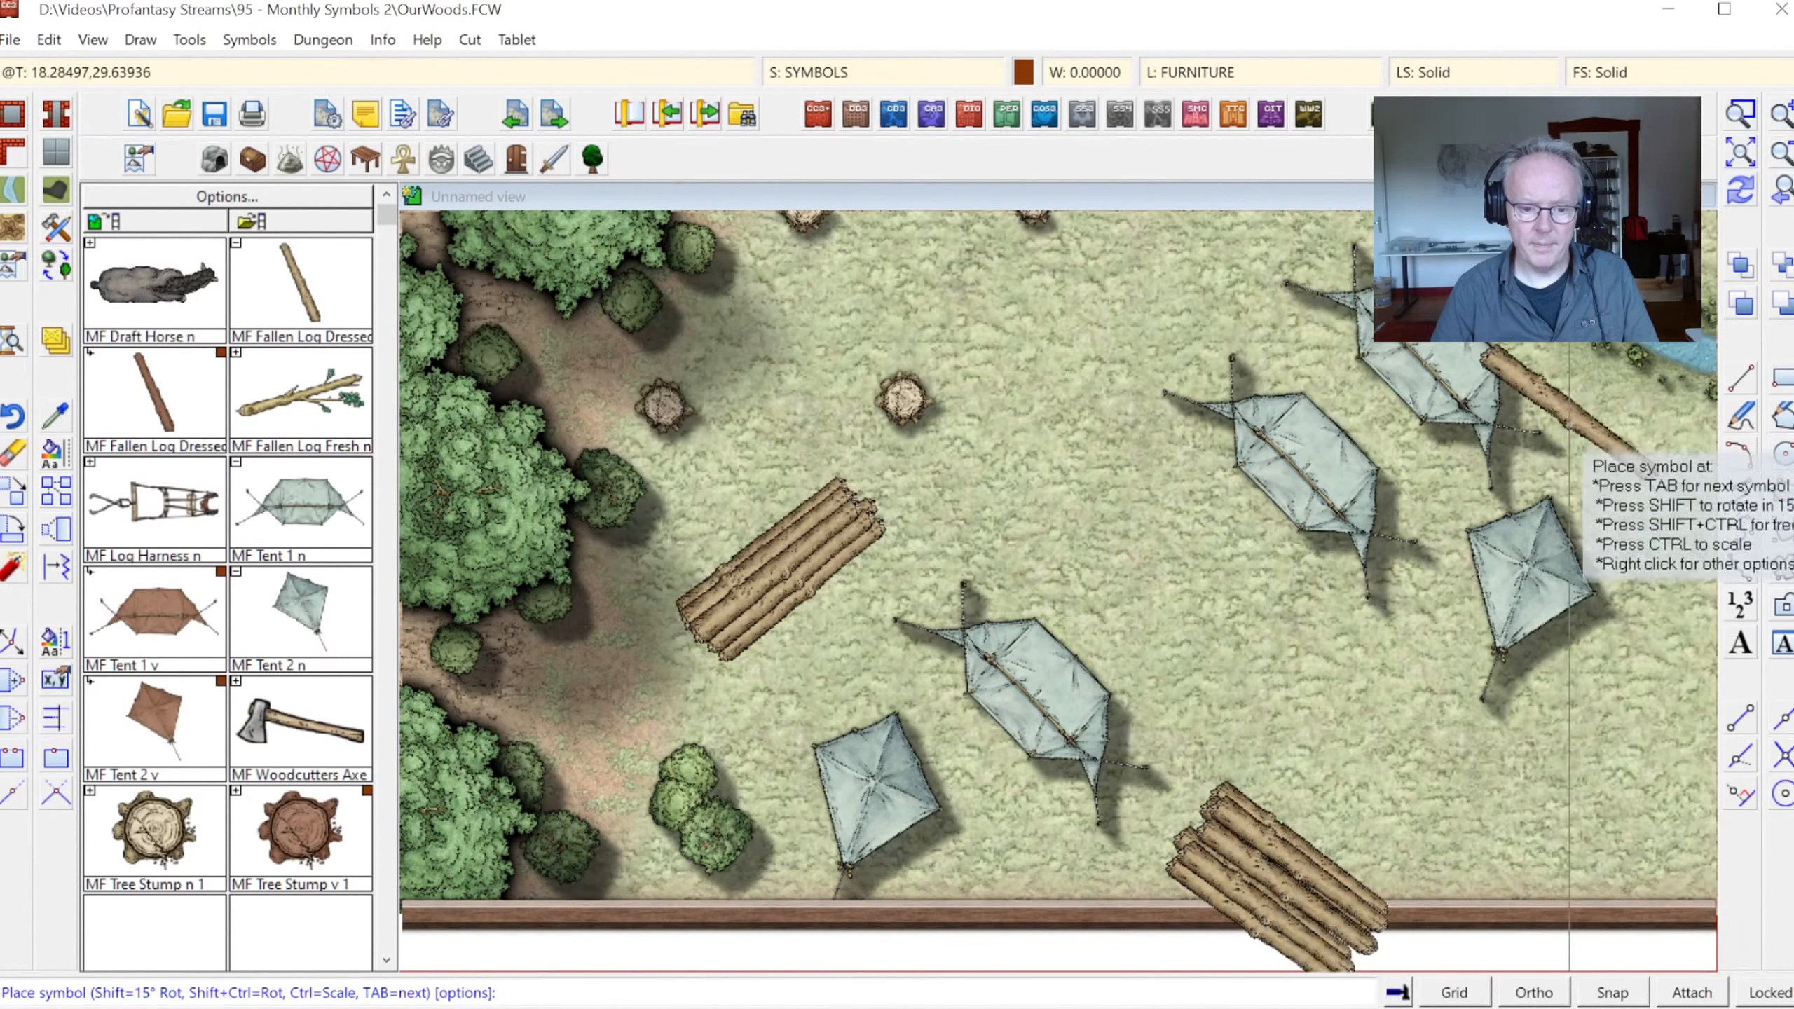
pyautogui.click(1741, 194)
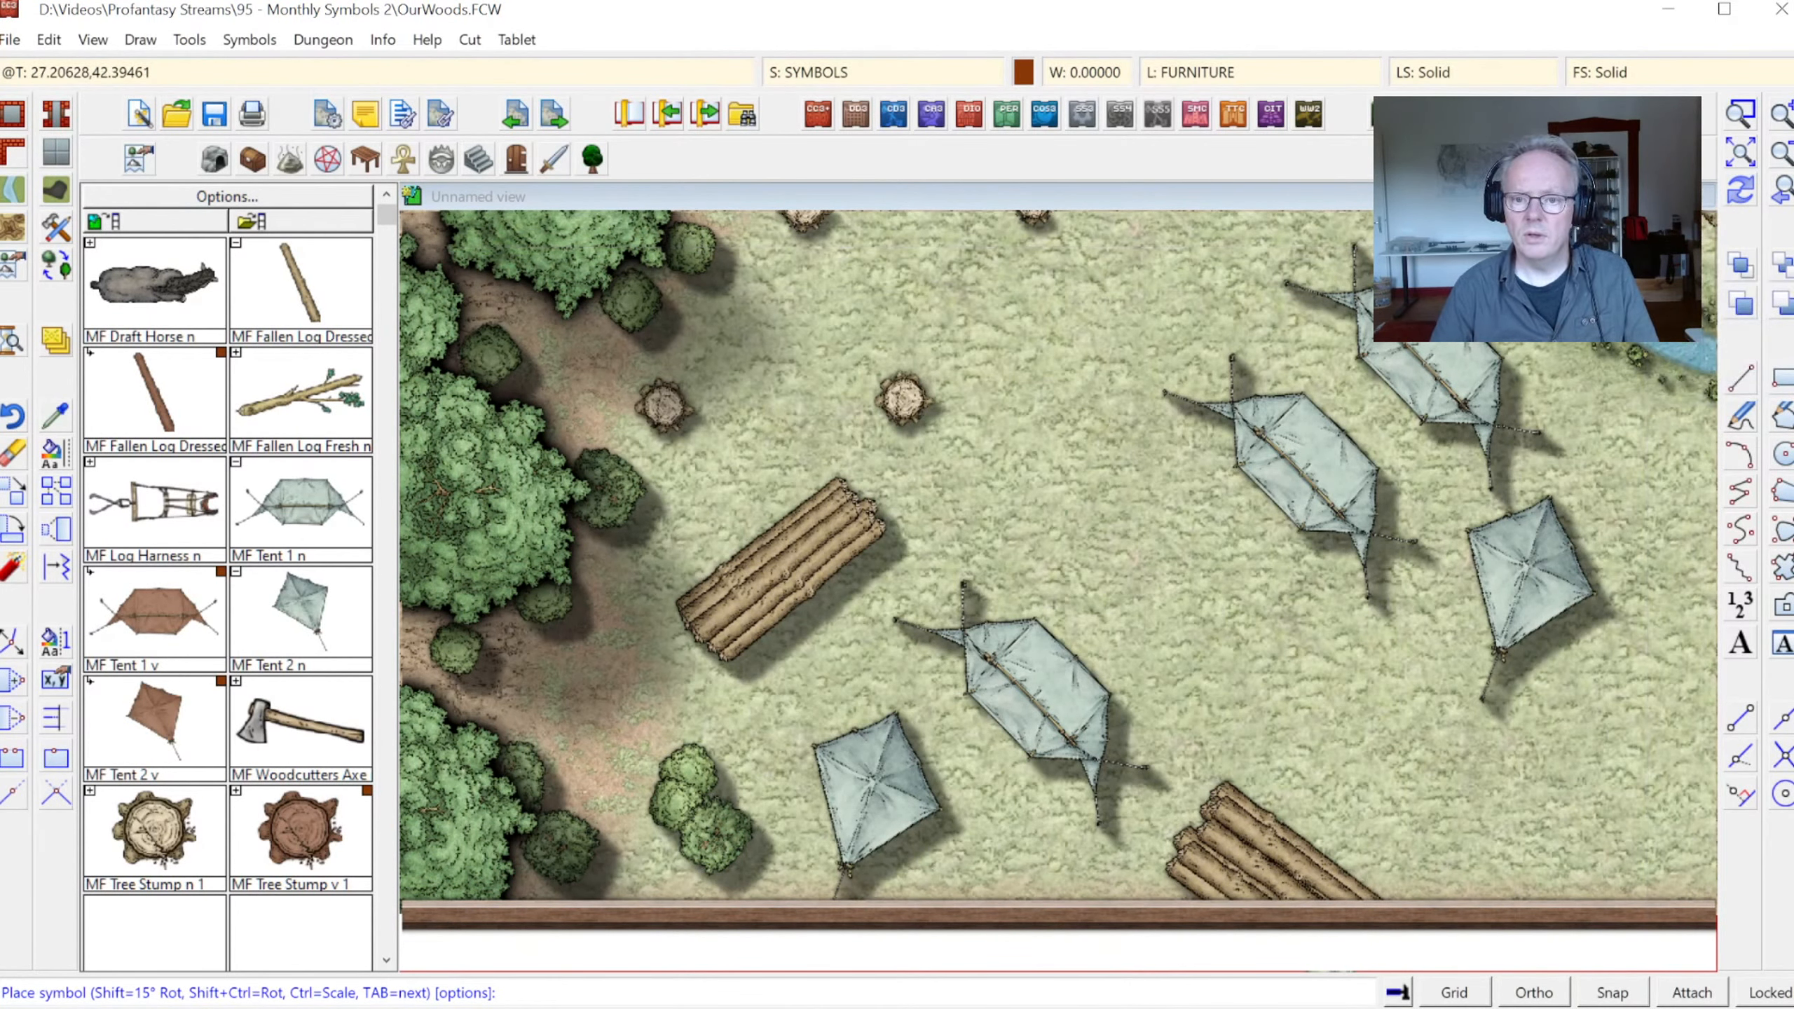
pyautogui.click(1740, 152)
pyautogui.press('Escape')
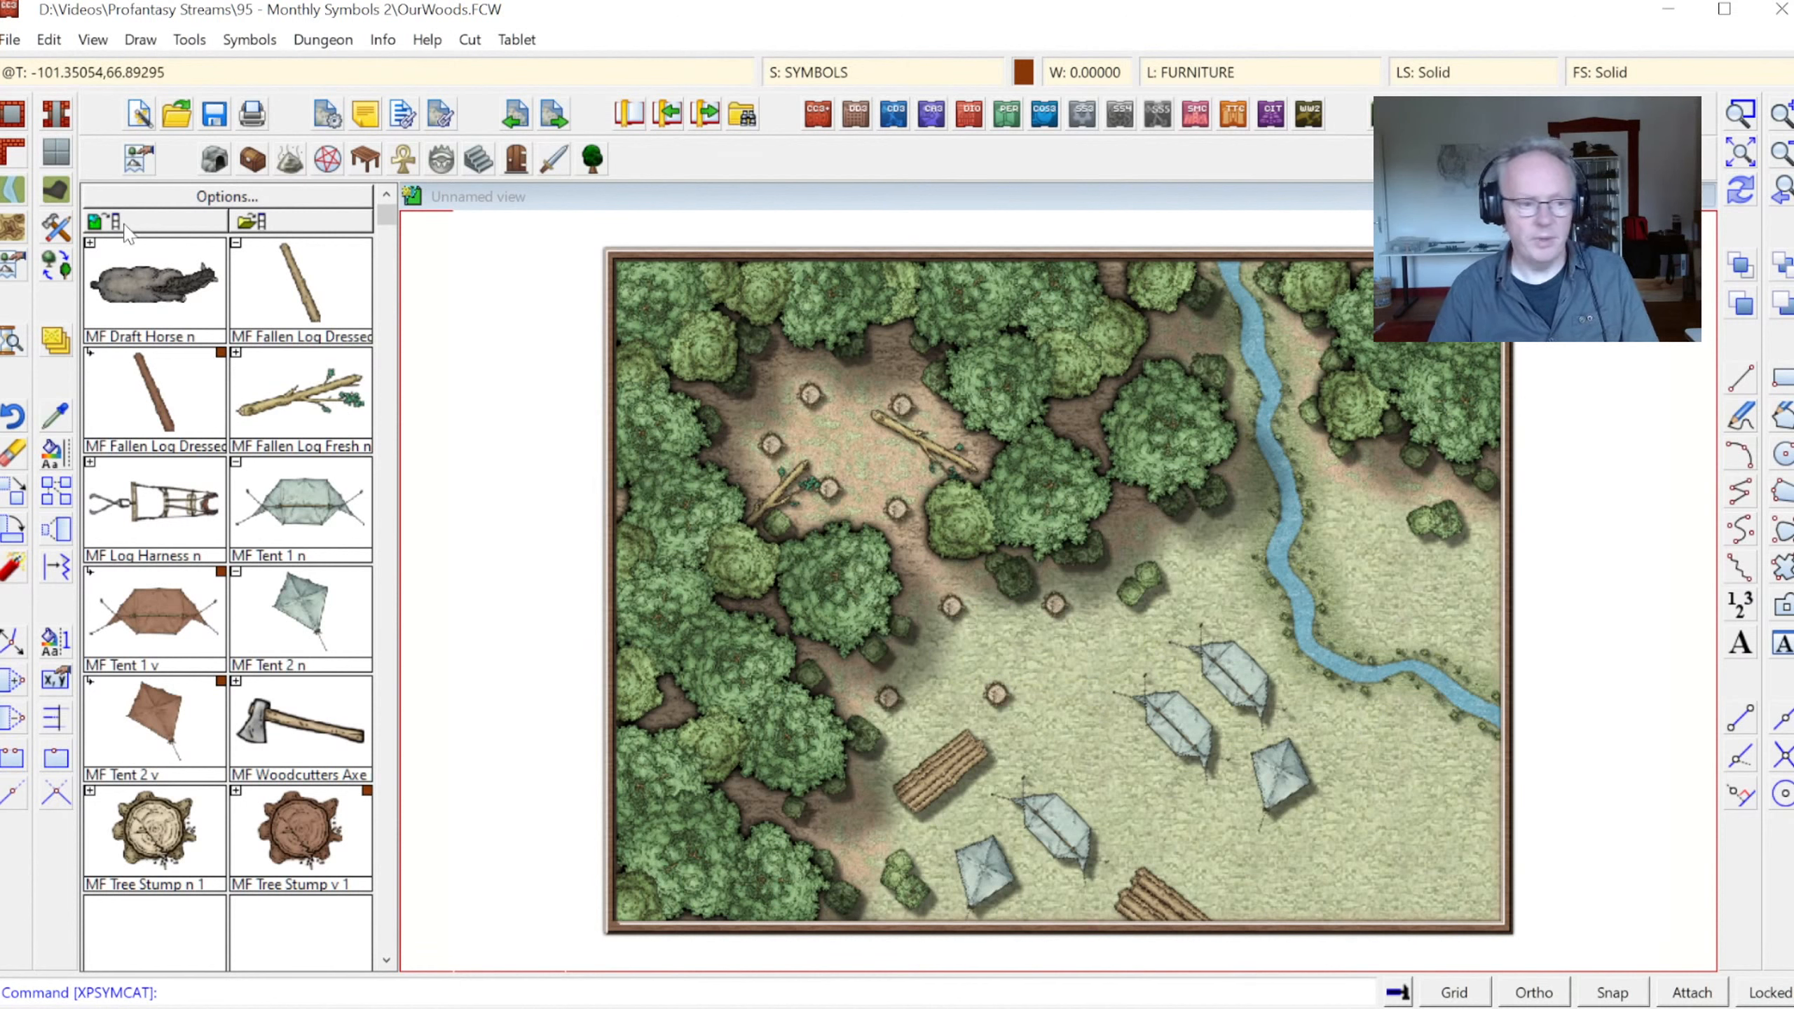
# Draw an irregular Floor, Dirt Brown 4 area under the tents and log piles, reaching from the southern border to the forest clearing
pyautogui.click(63, 160)
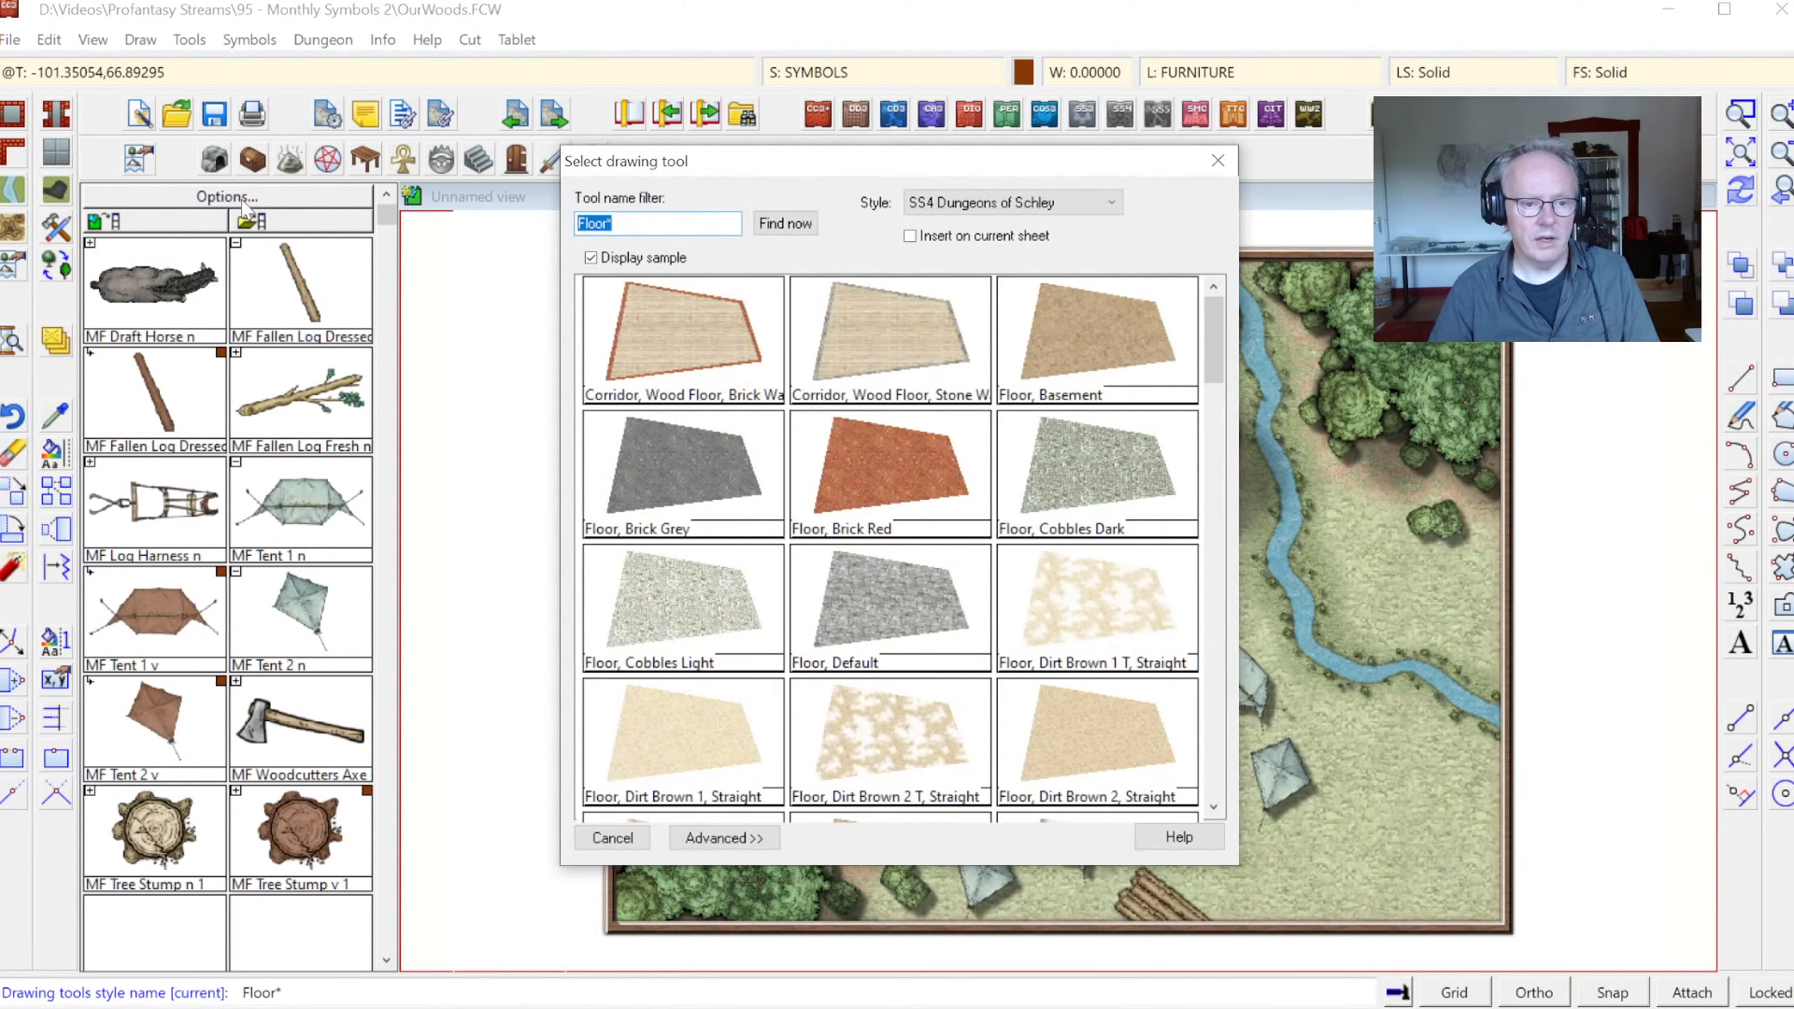
pyautogui.moveTo(1214, 317); pyautogui.dragTo(1239, 387)
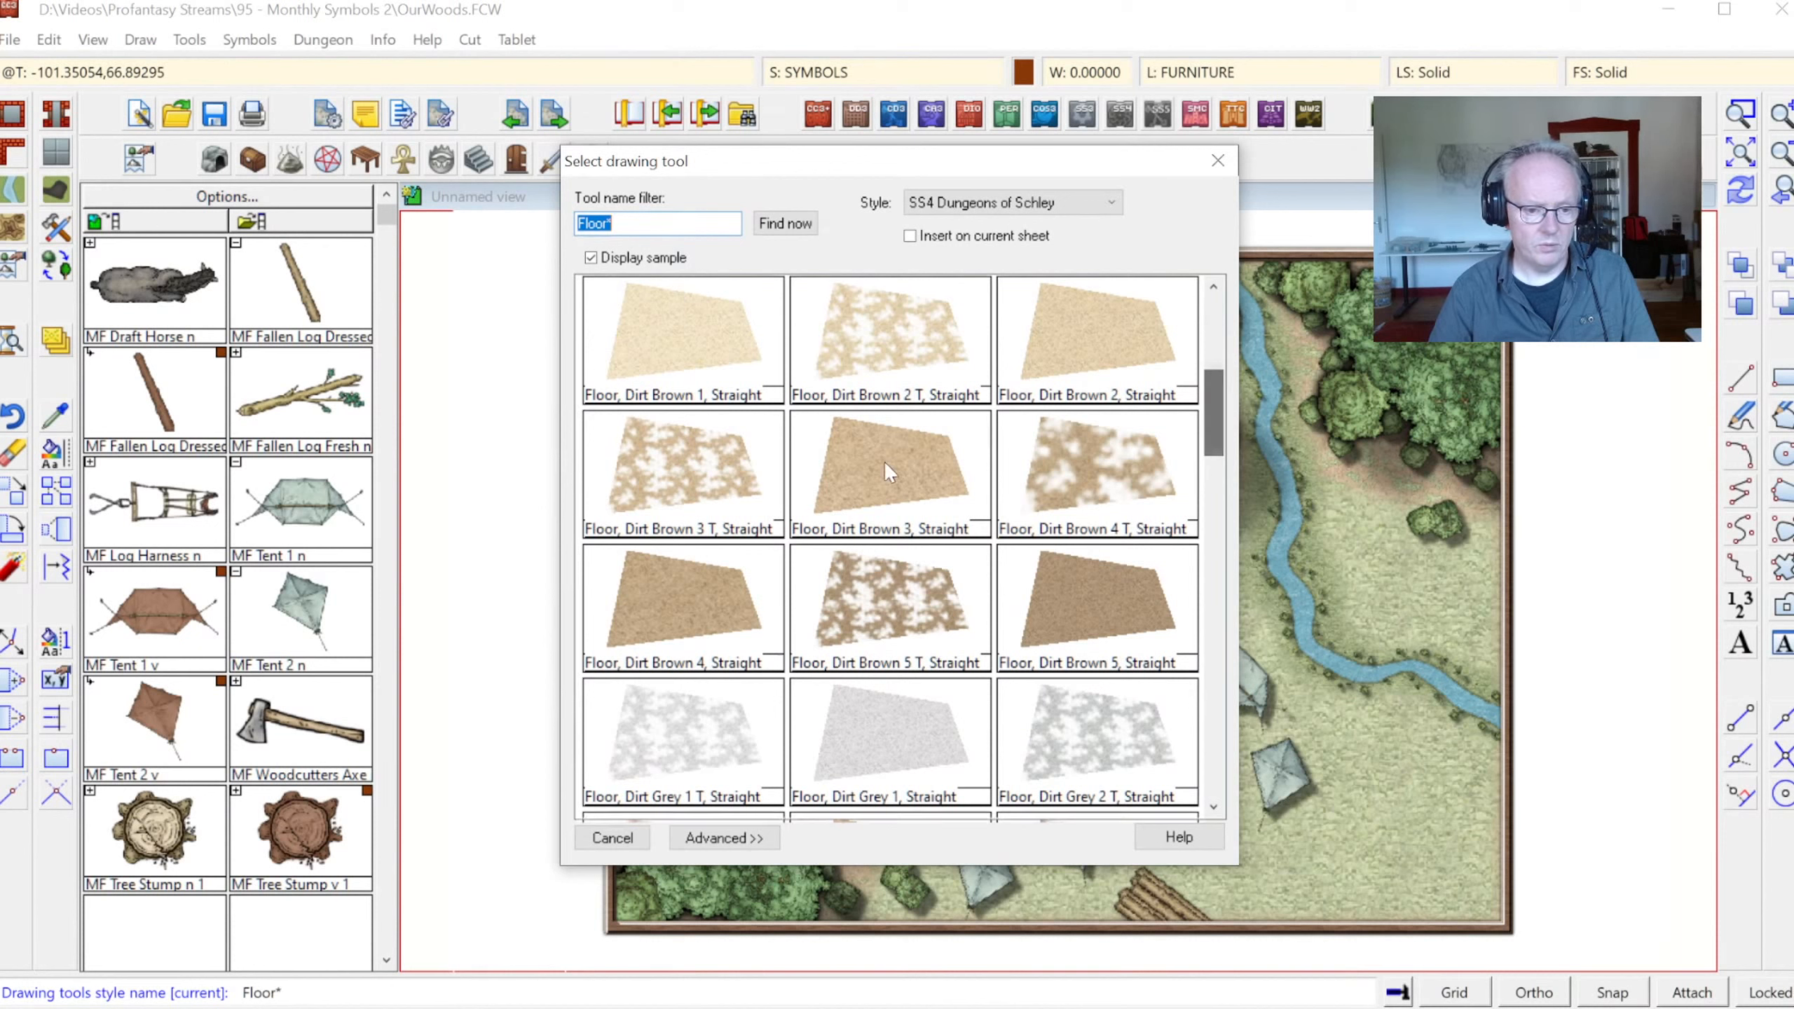
pyautogui.doubleClick(672, 592)
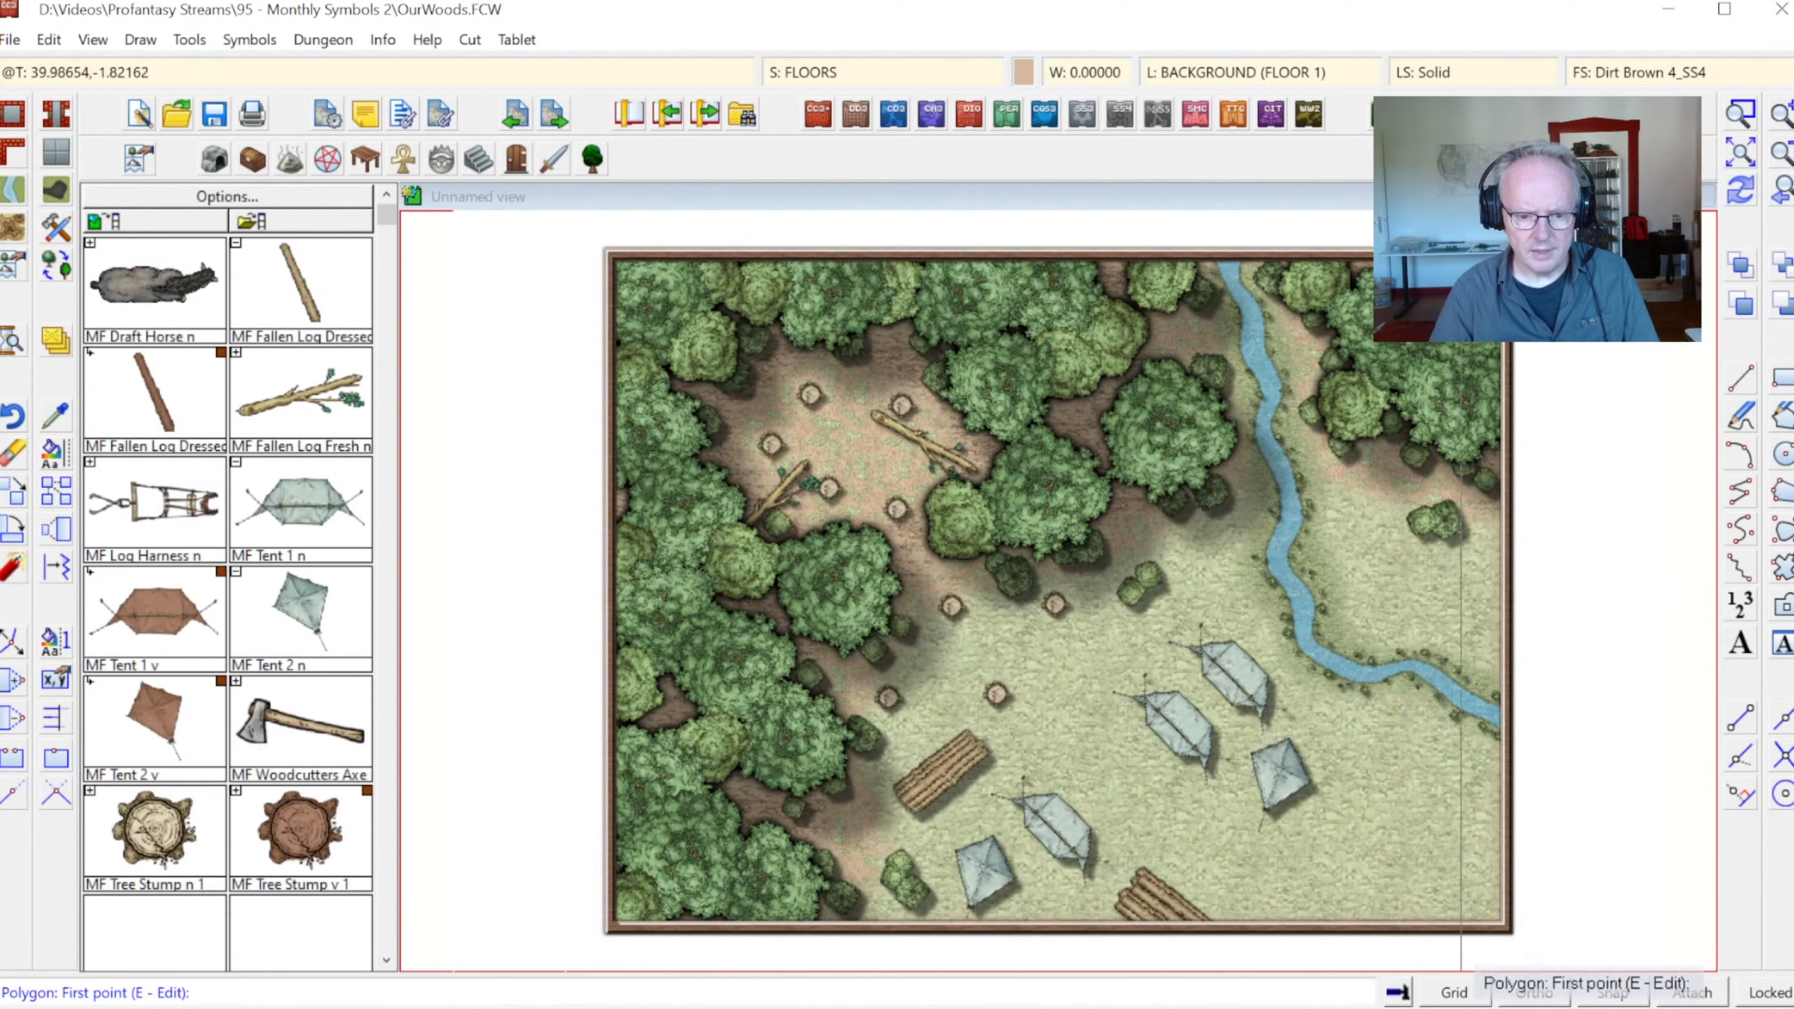
pyautogui.click(1447, 927)
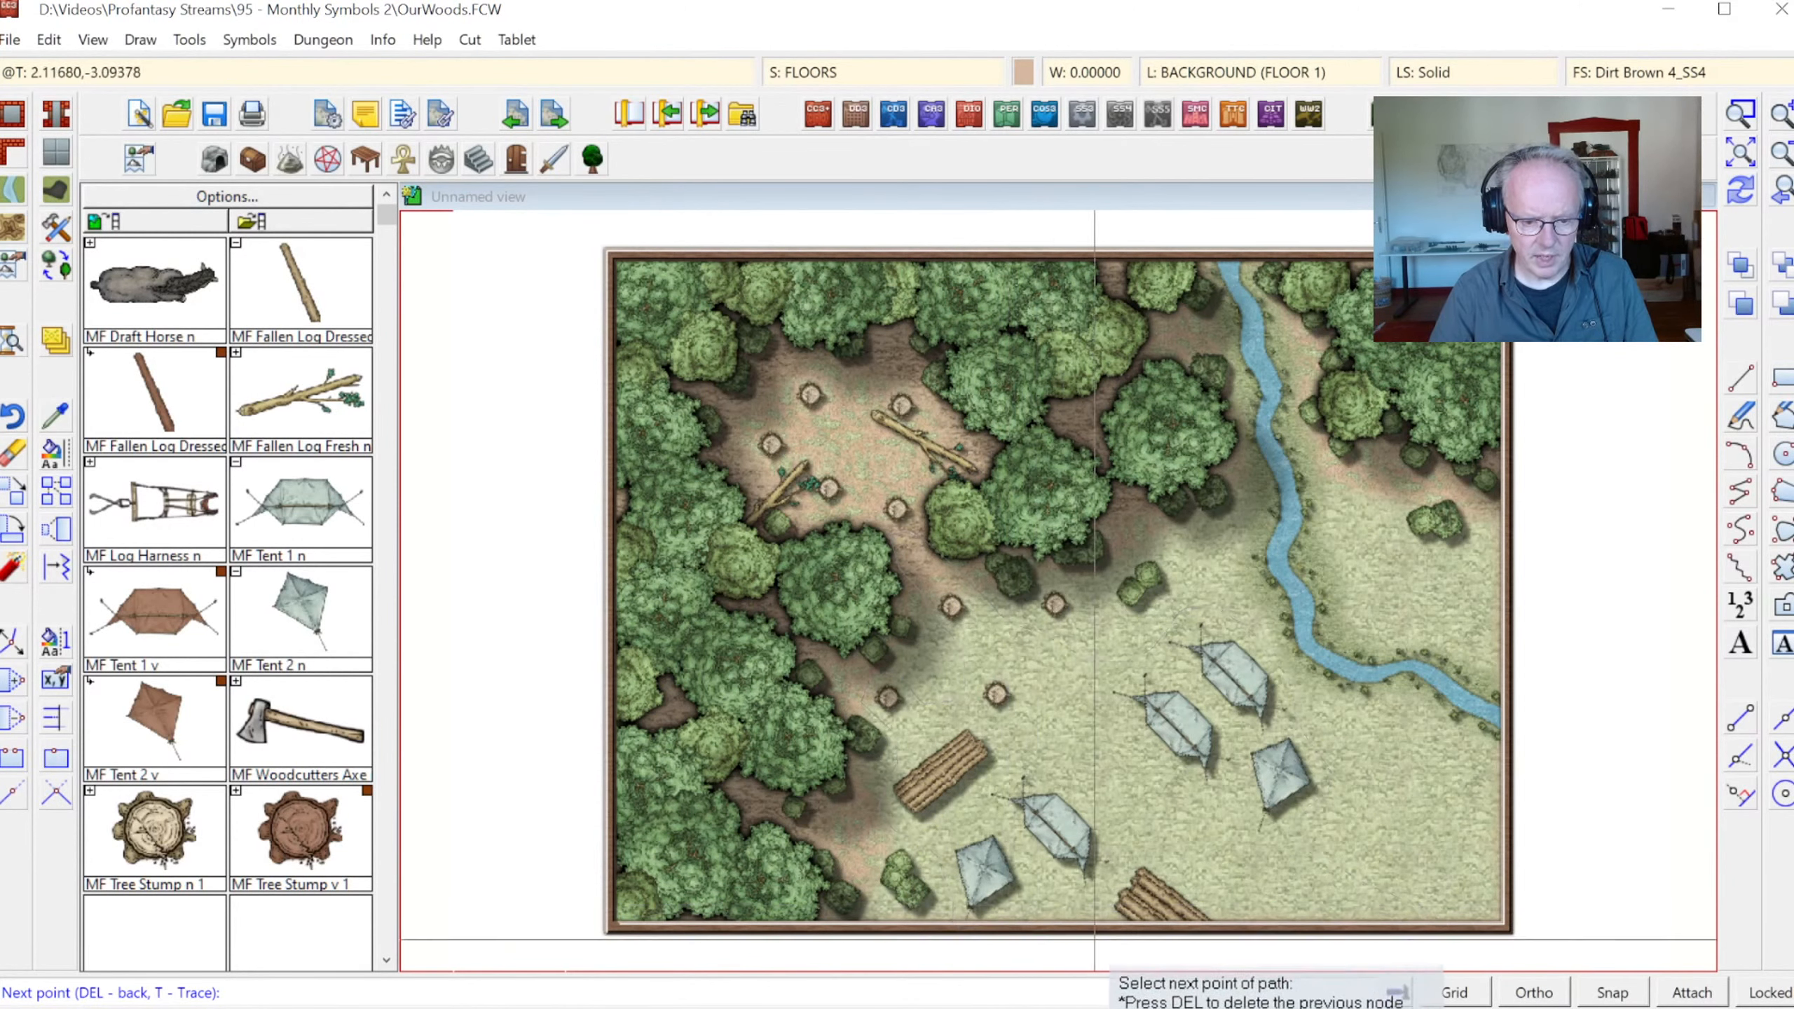
pyautogui.rightClick(1399, 946)
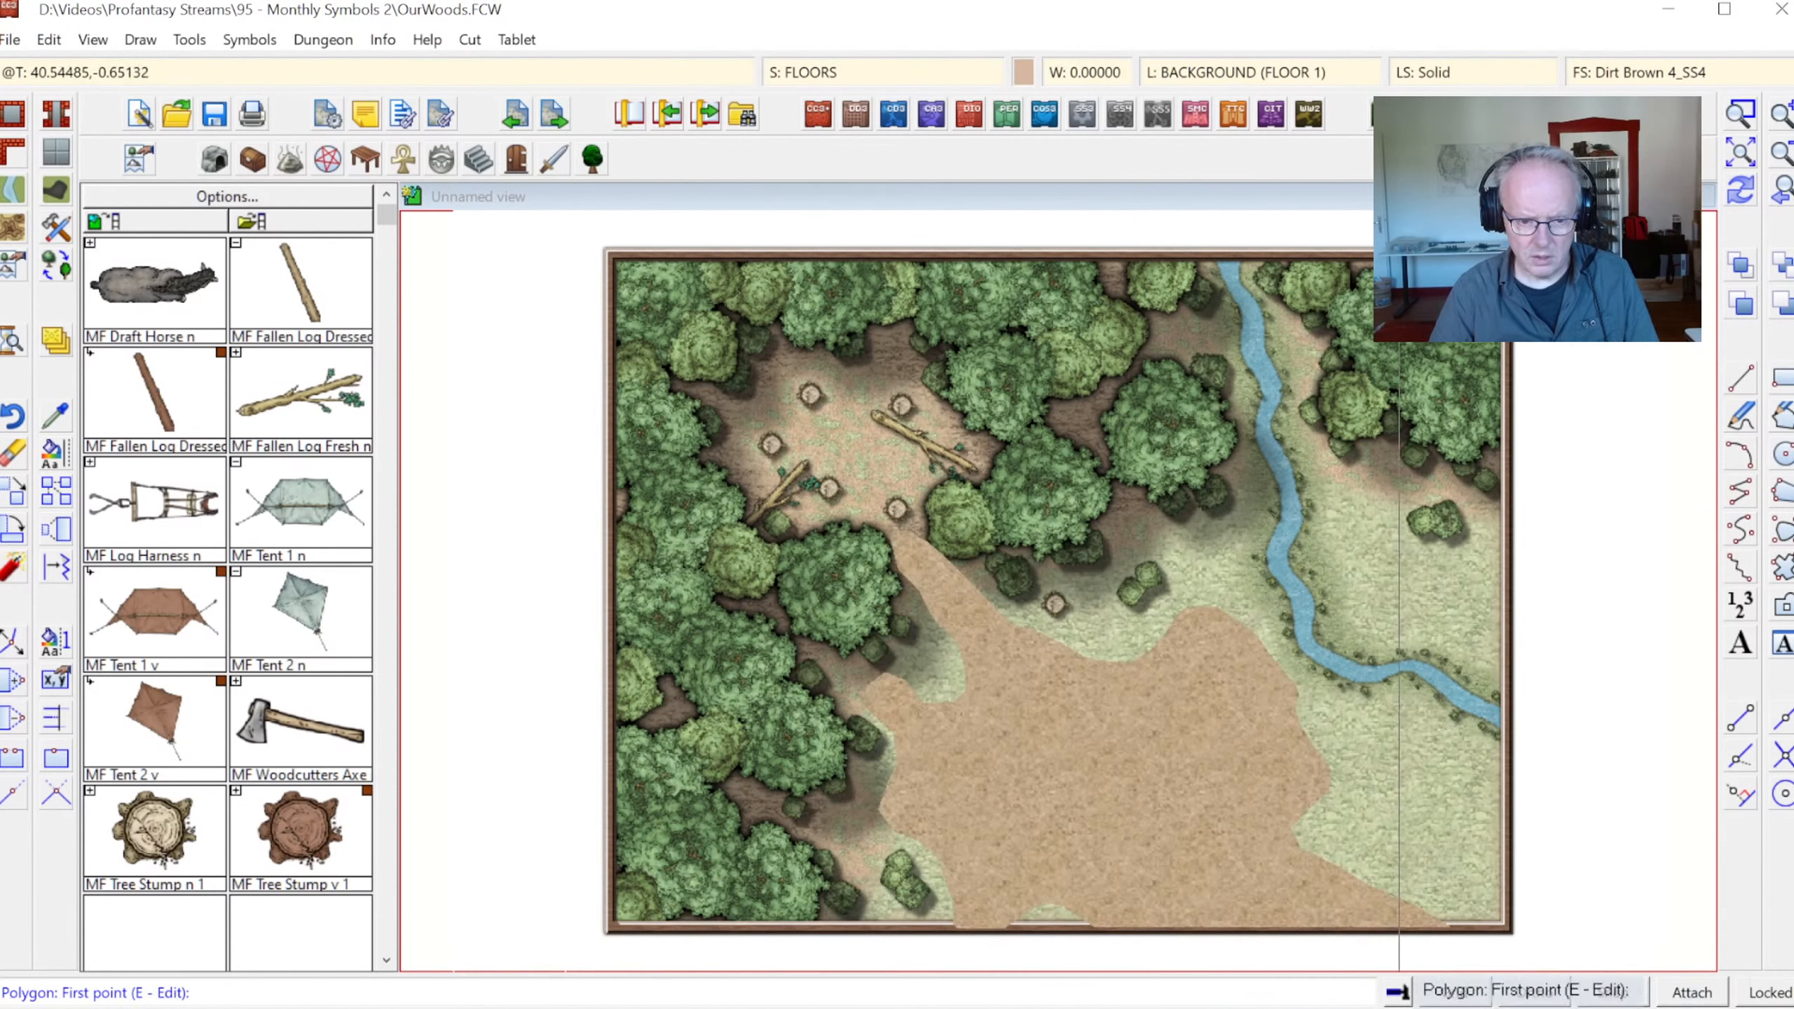
pyautogui.rightClick(1380, 790)
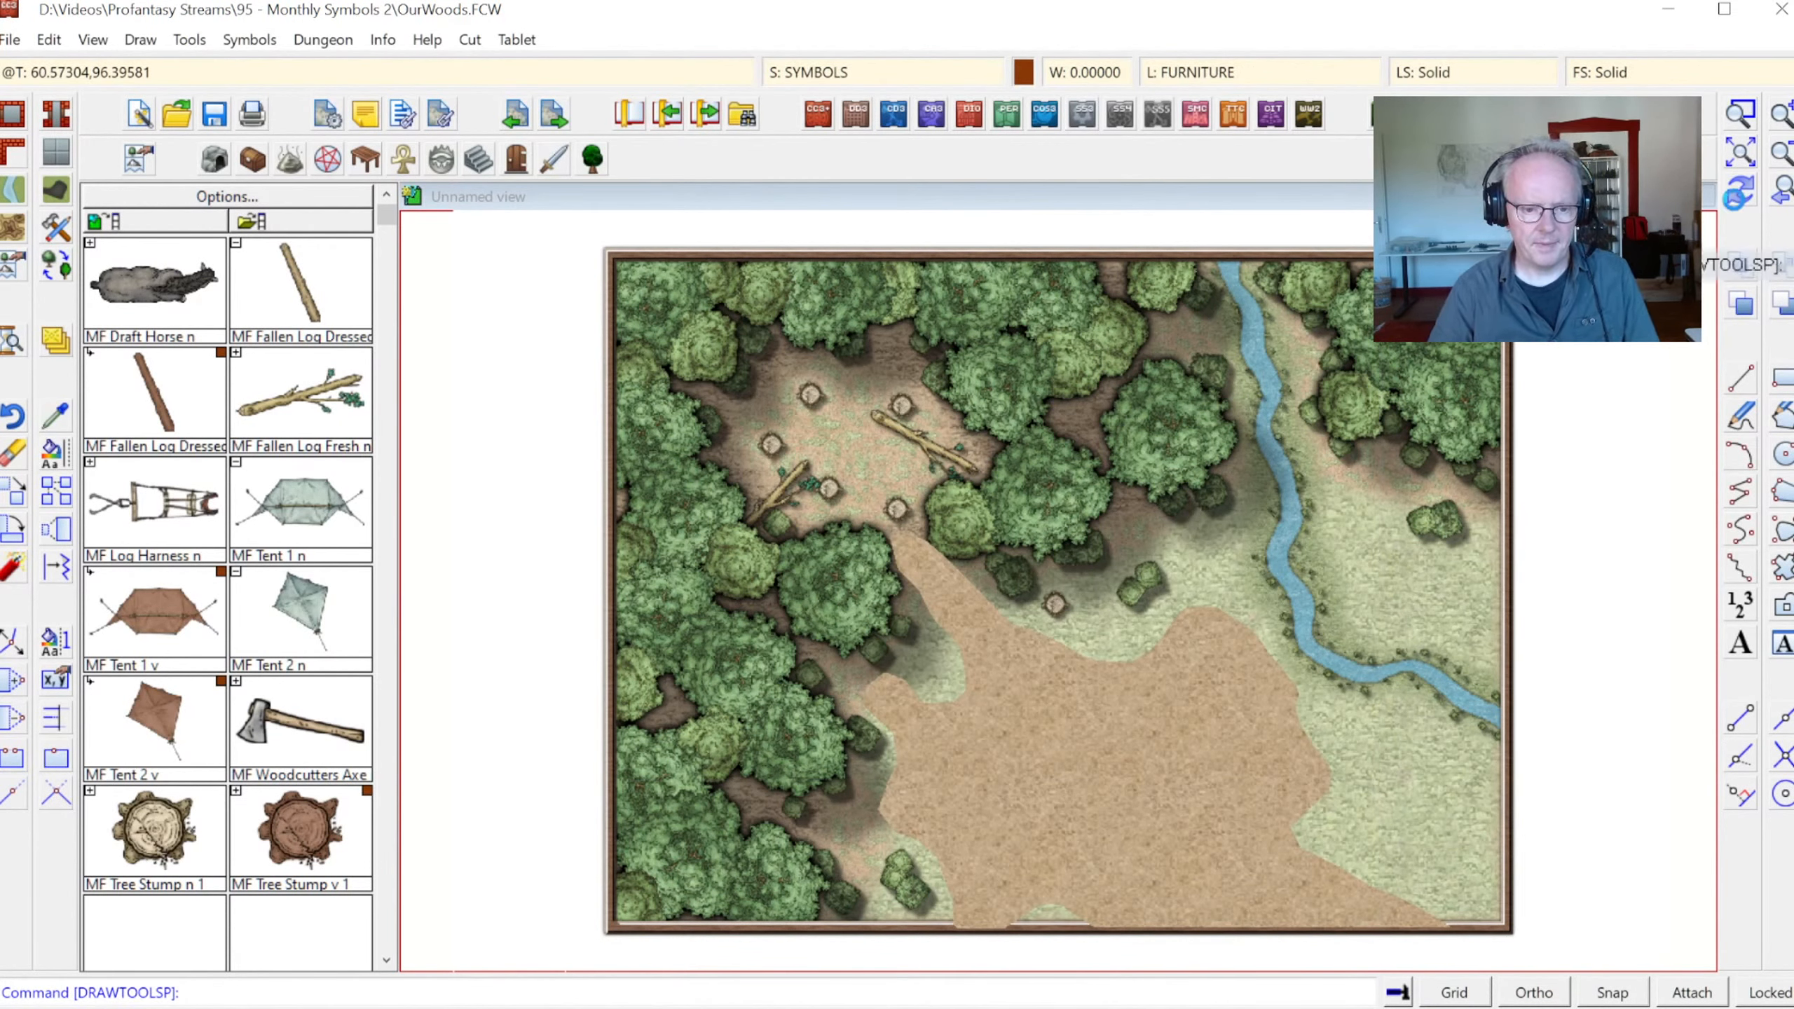
pyautogui.click(1740, 192)
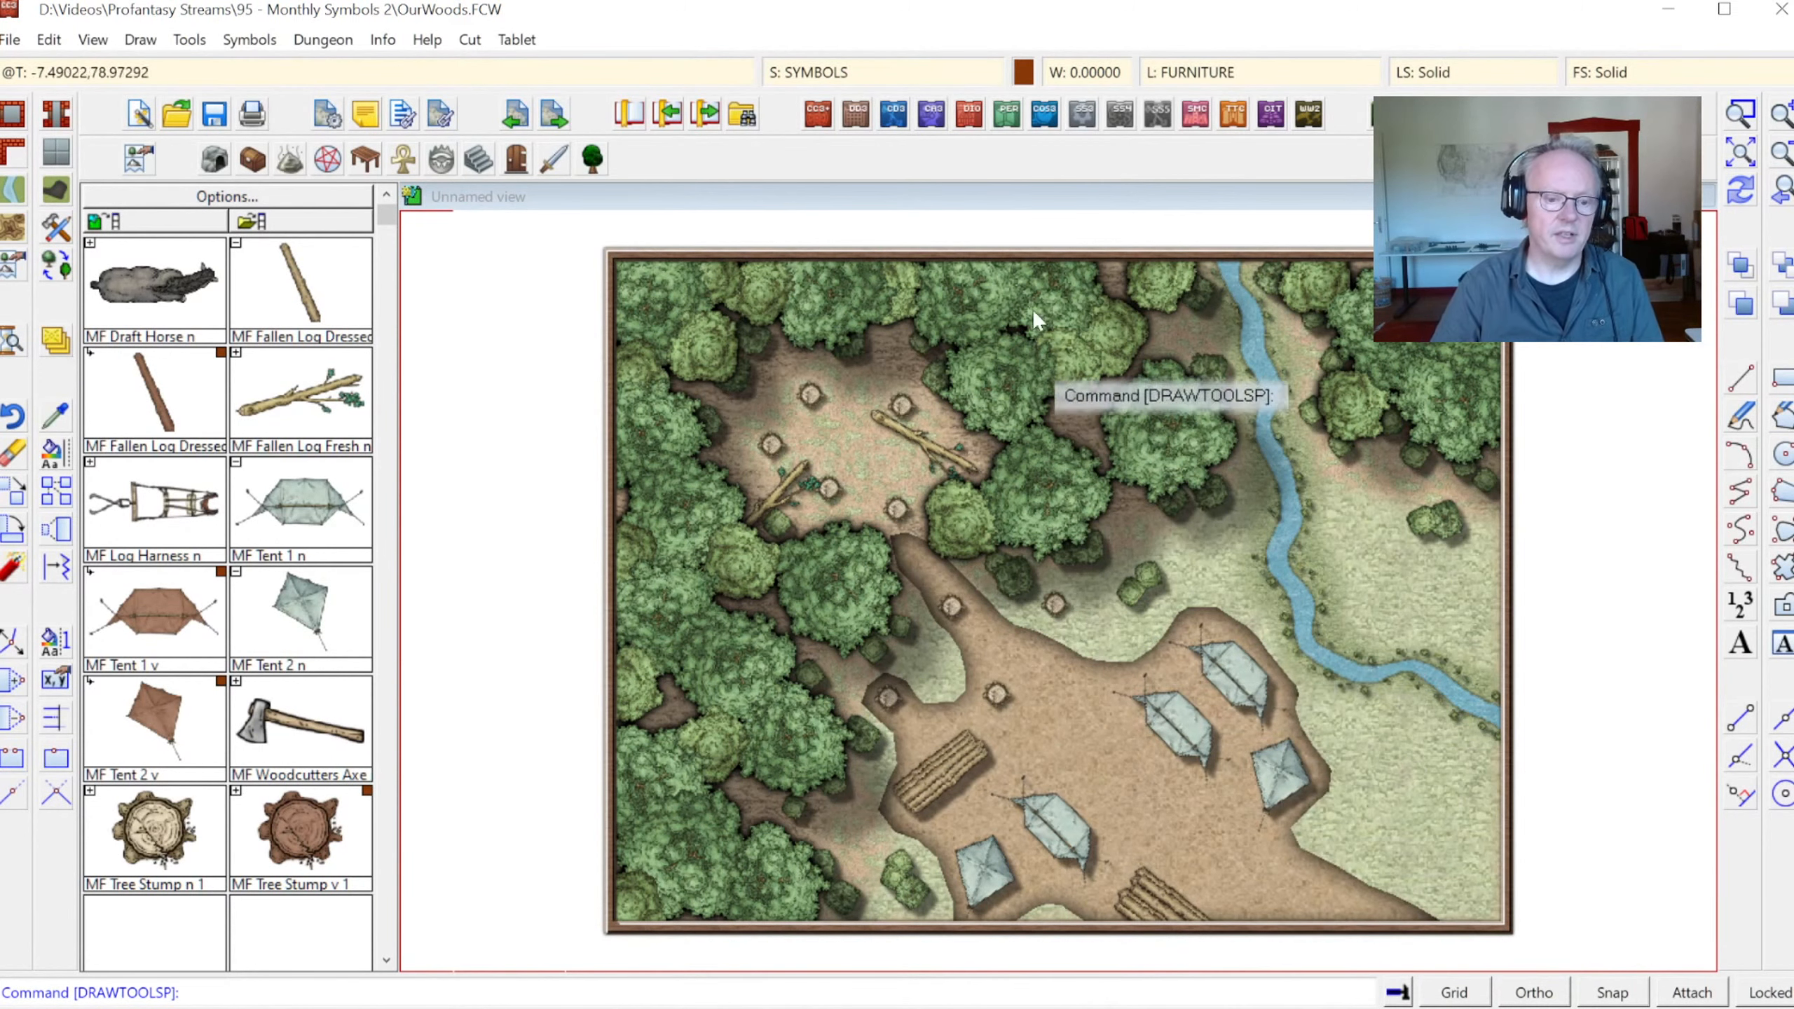
# Disable the Glow effect on the FLOORS sheet and copy the Edge Fade, Inner effect to it from the OUTSIDE sheet
pyautogui.click(821, 73)
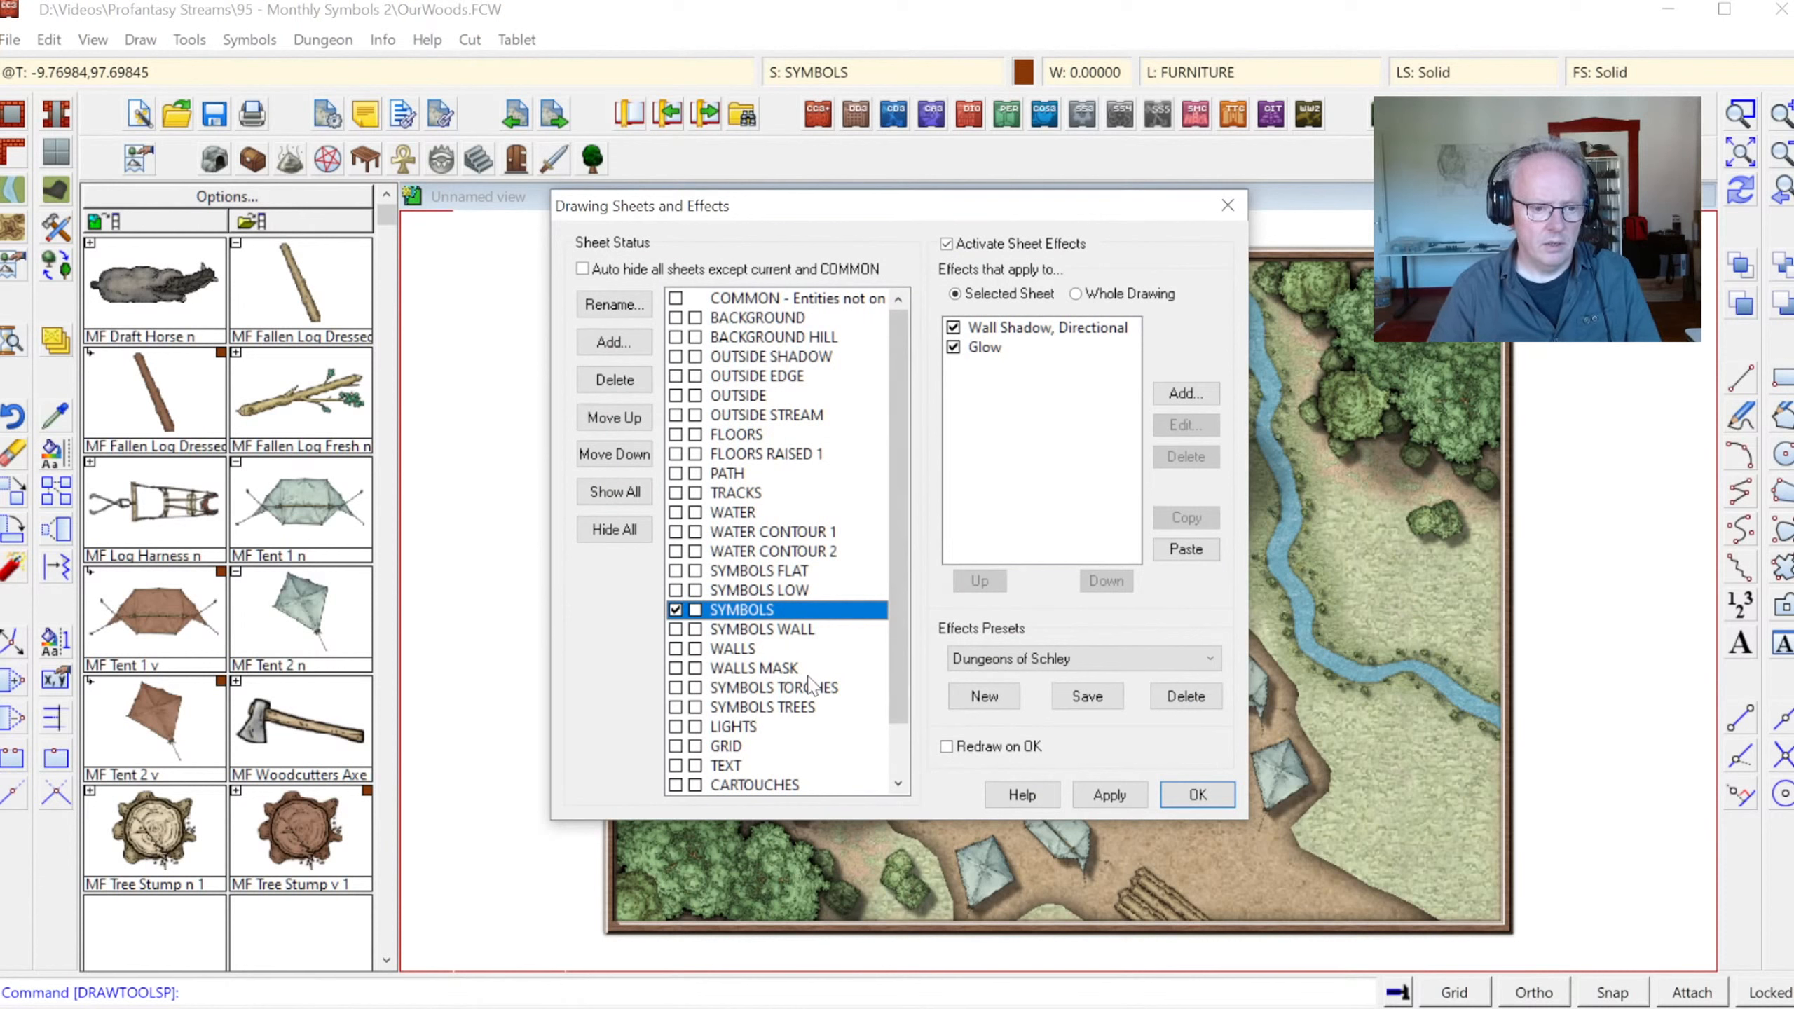
pyautogui.click(749, 435)
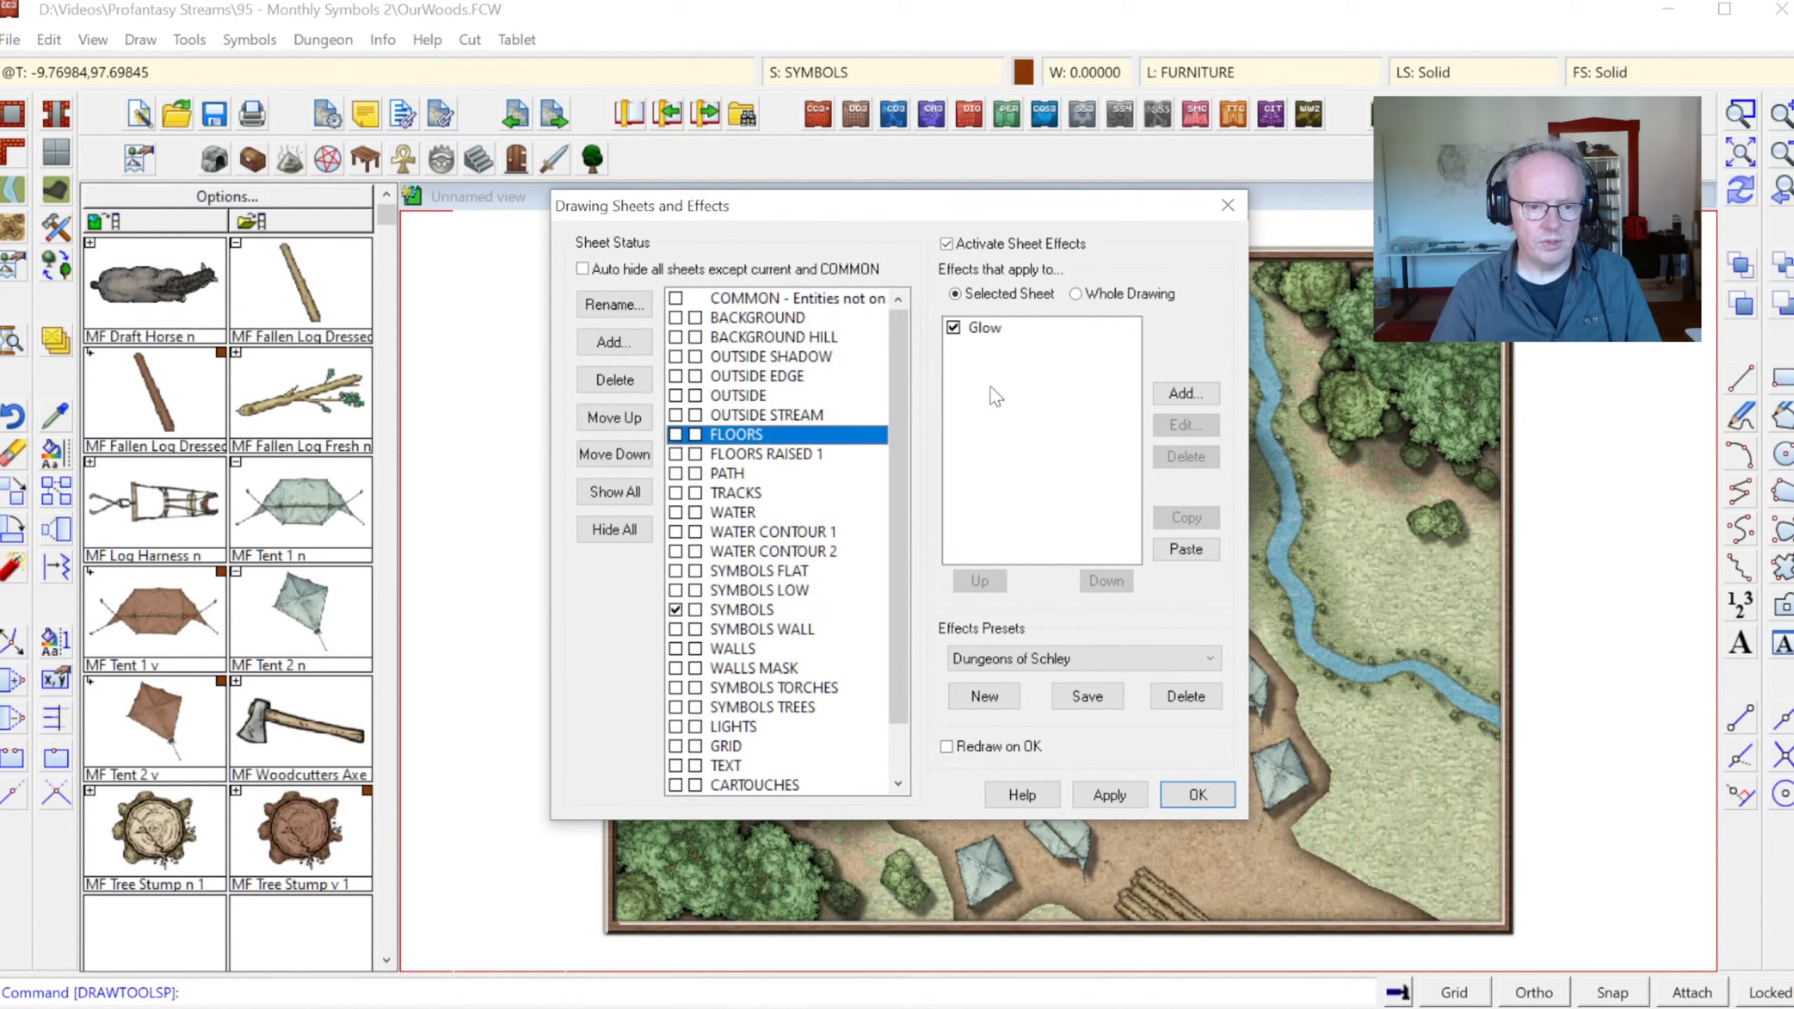
pyautogui.click(954, 328)
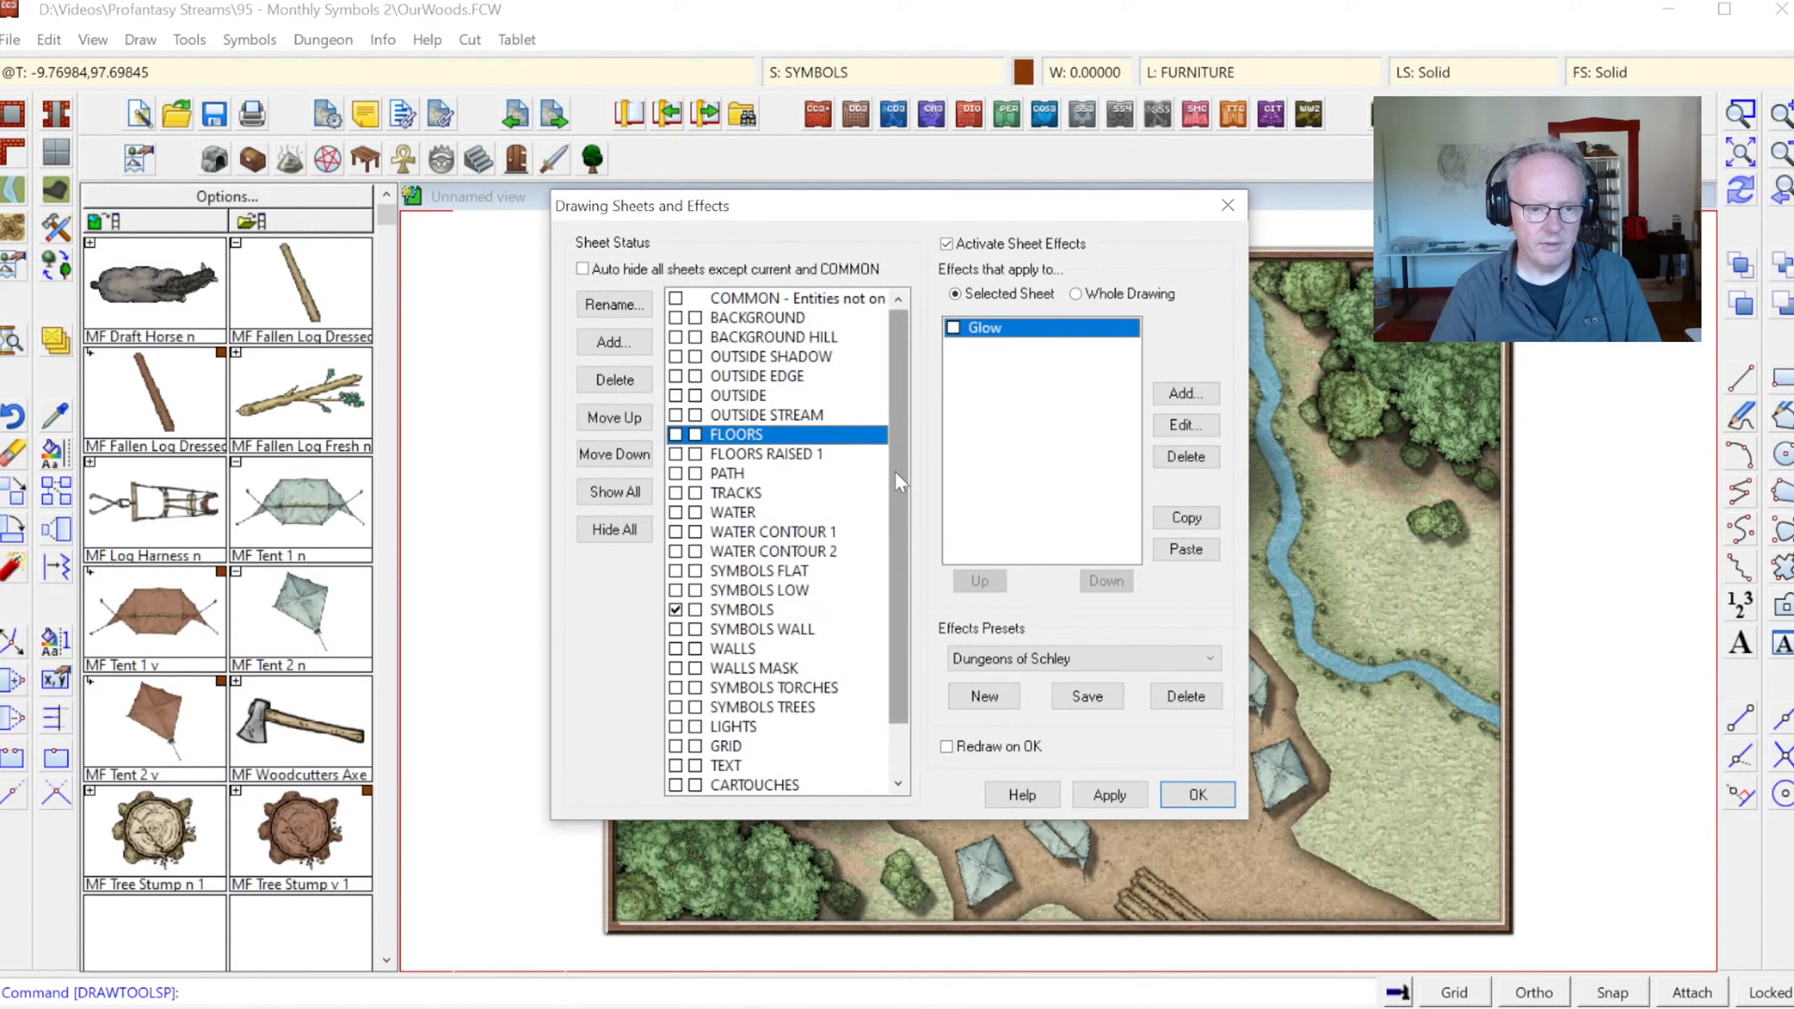
pyautogui.click(749, 396)
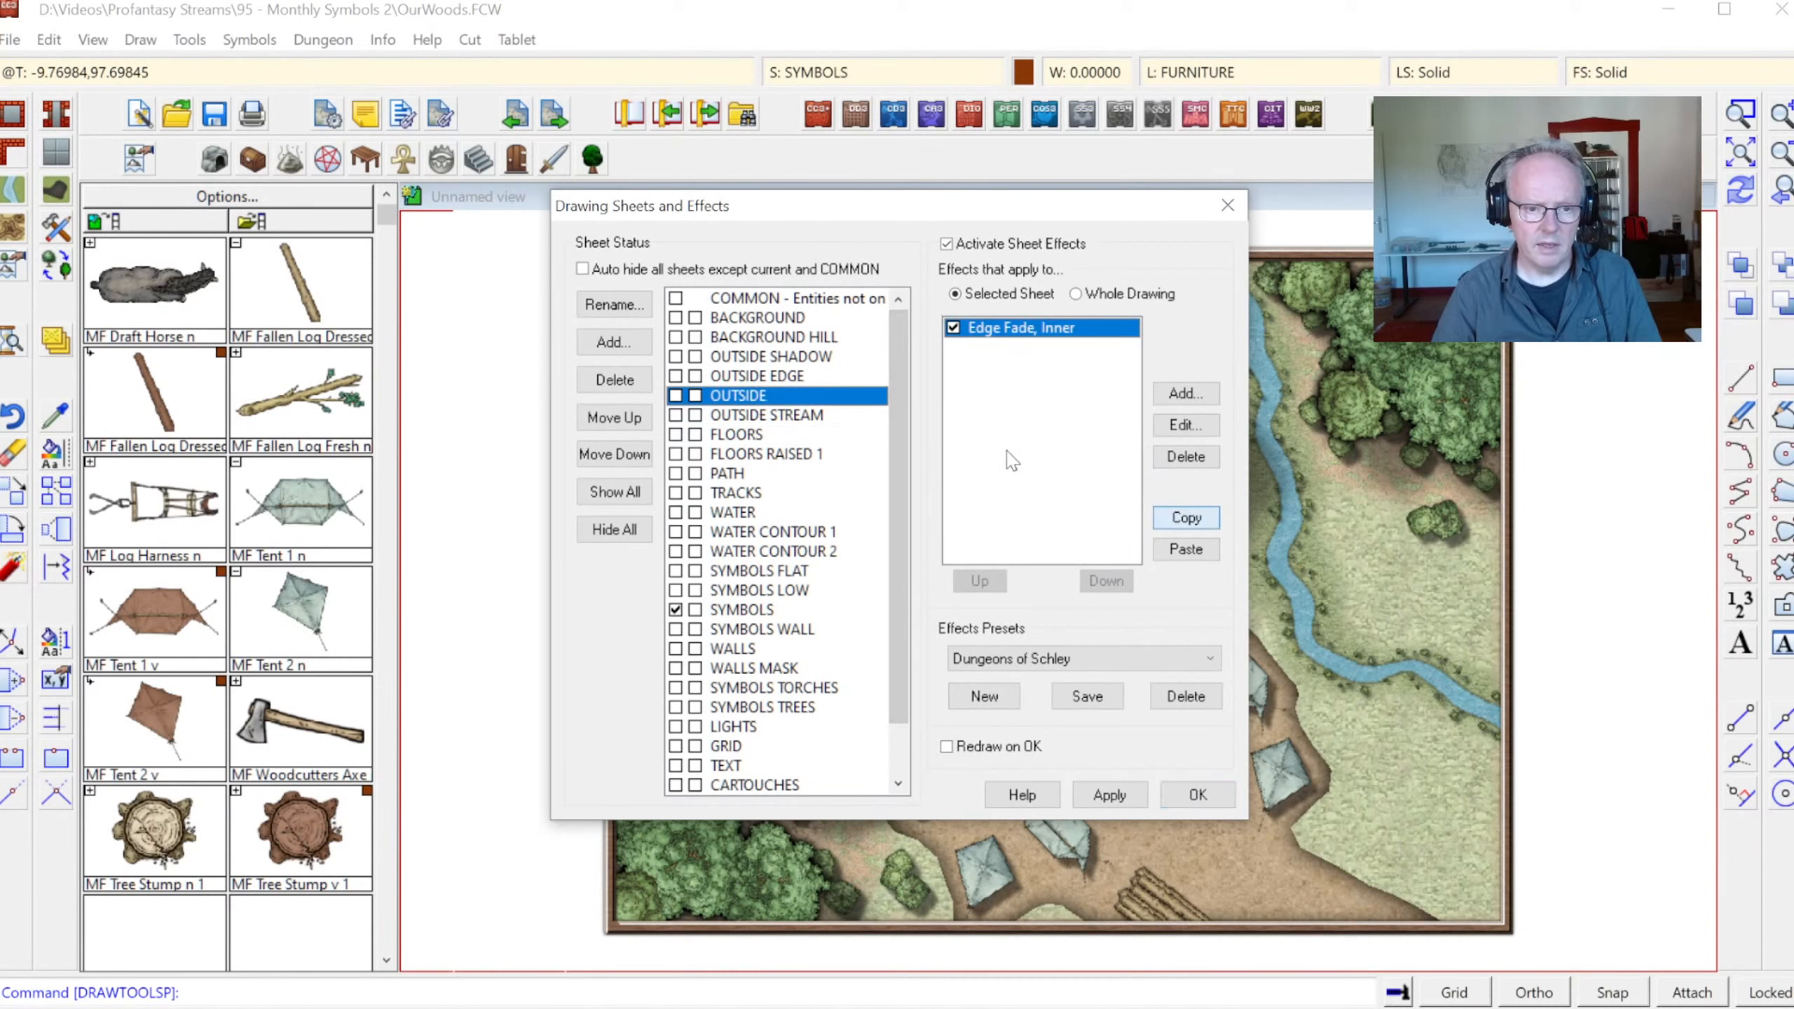
pyautogui.click(763, 433)
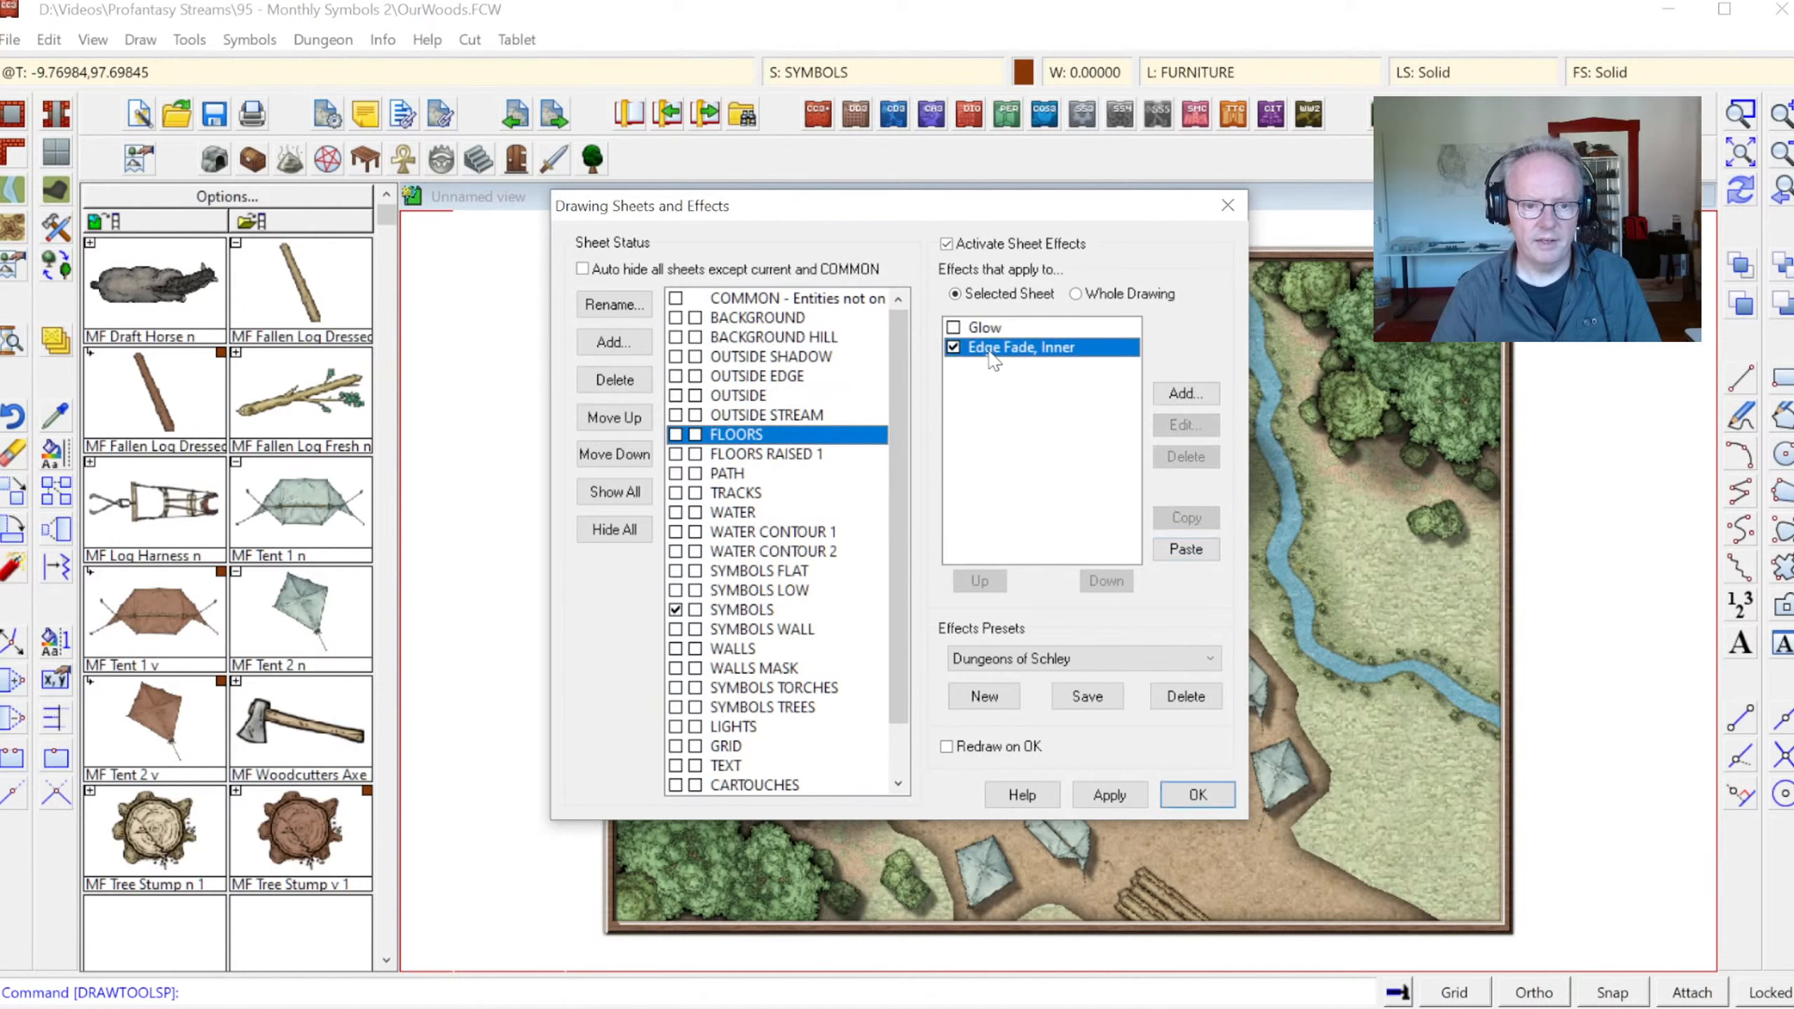
# Set the edge width of the FLOORS sheet's Edge Fade, Inner effect to 2 map units and apply the sheet effects
pyautogui.click(1205, 432)
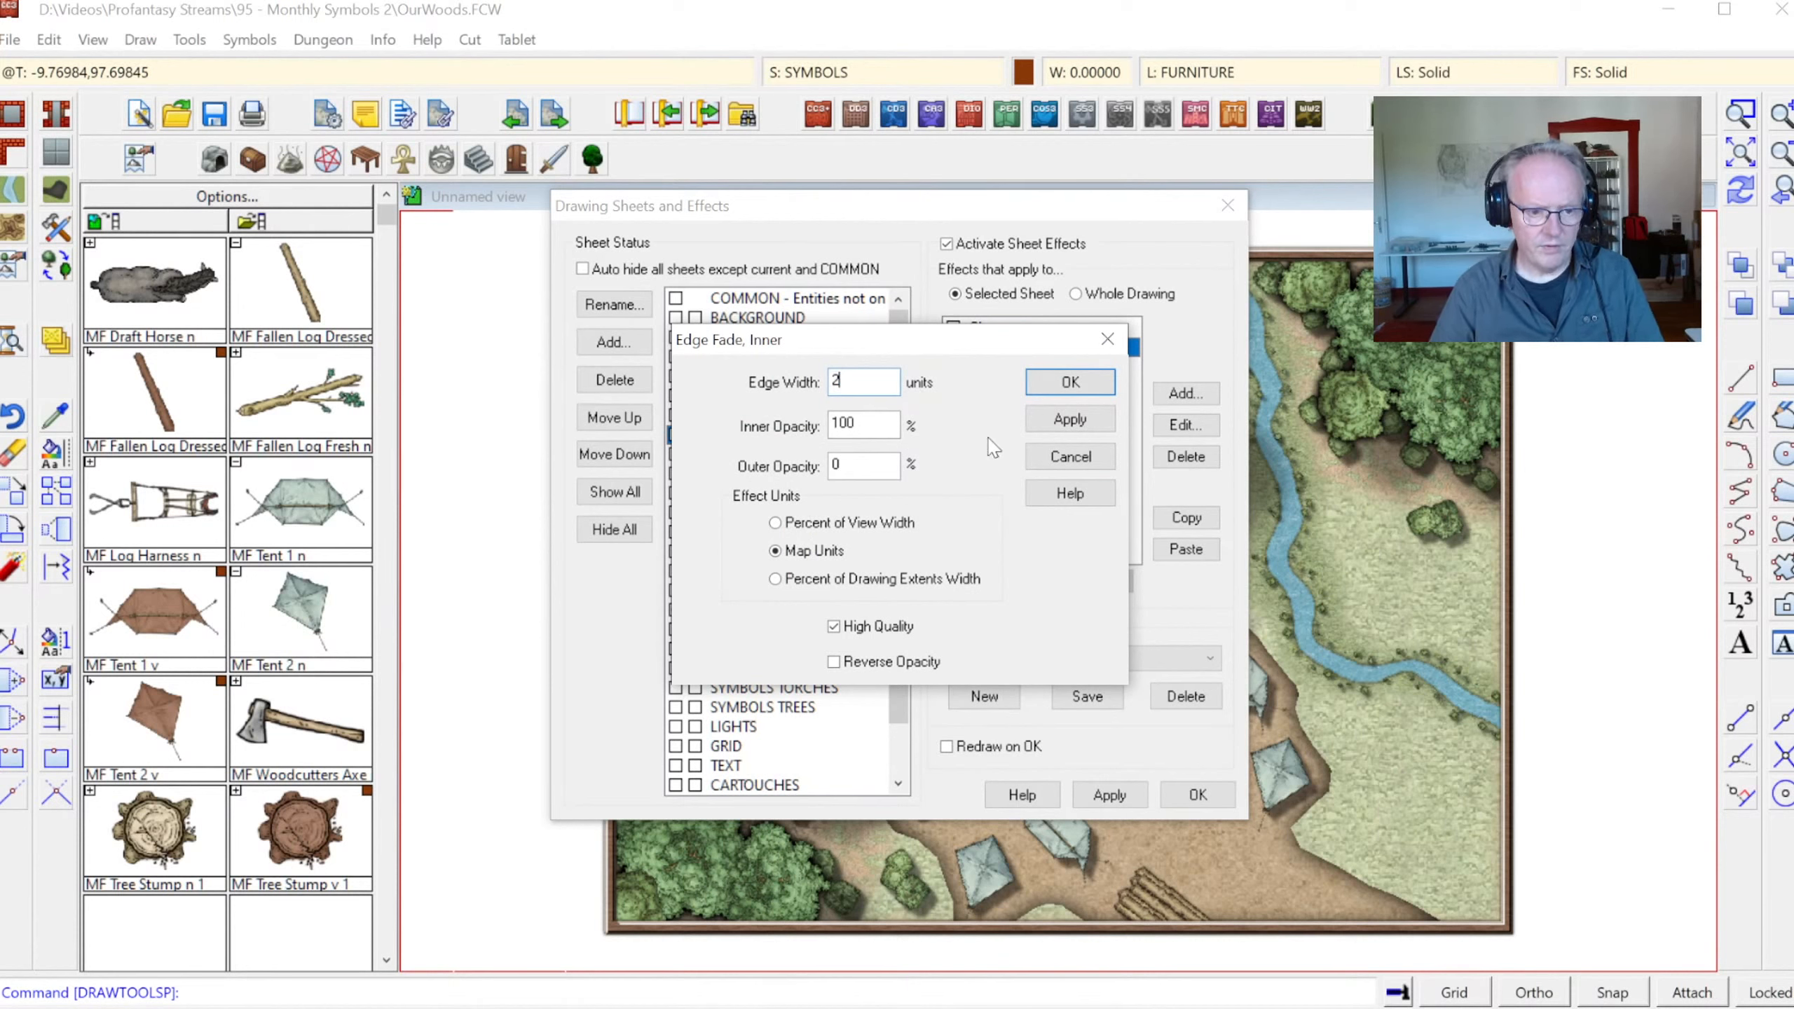
pyautogui.click(1070, 384)
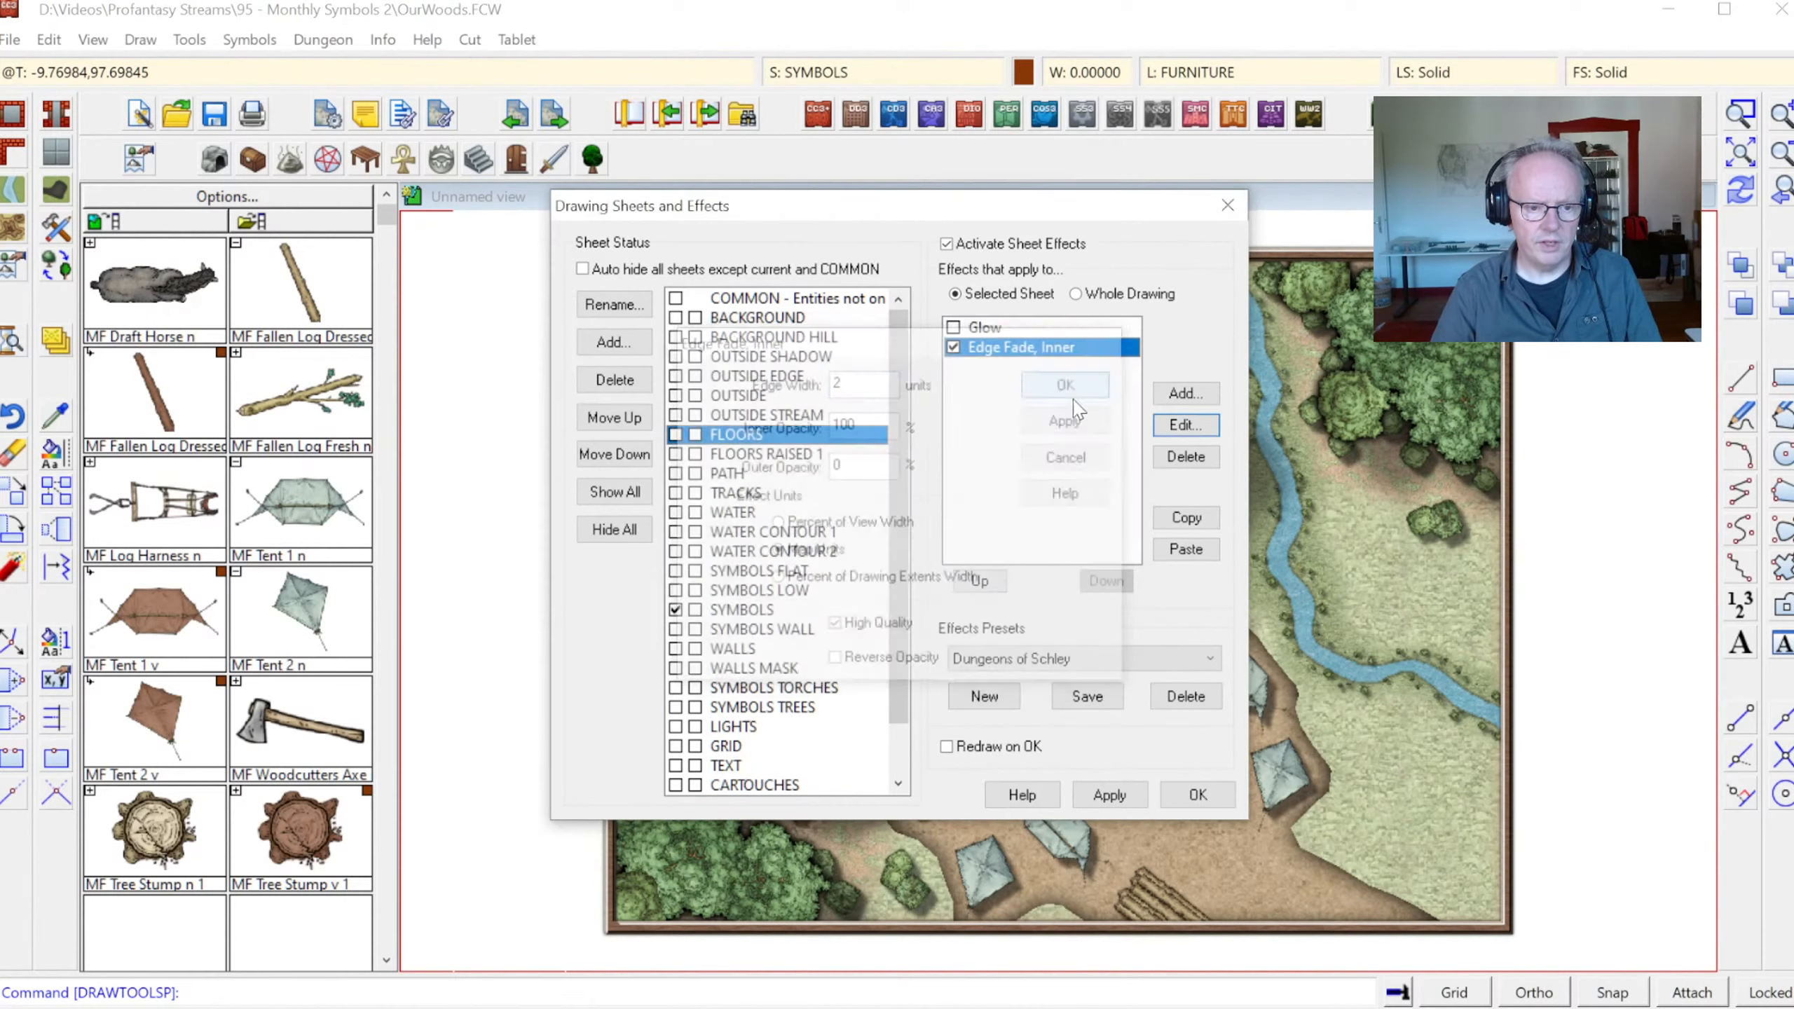
pyautogui.click(1194, 794)
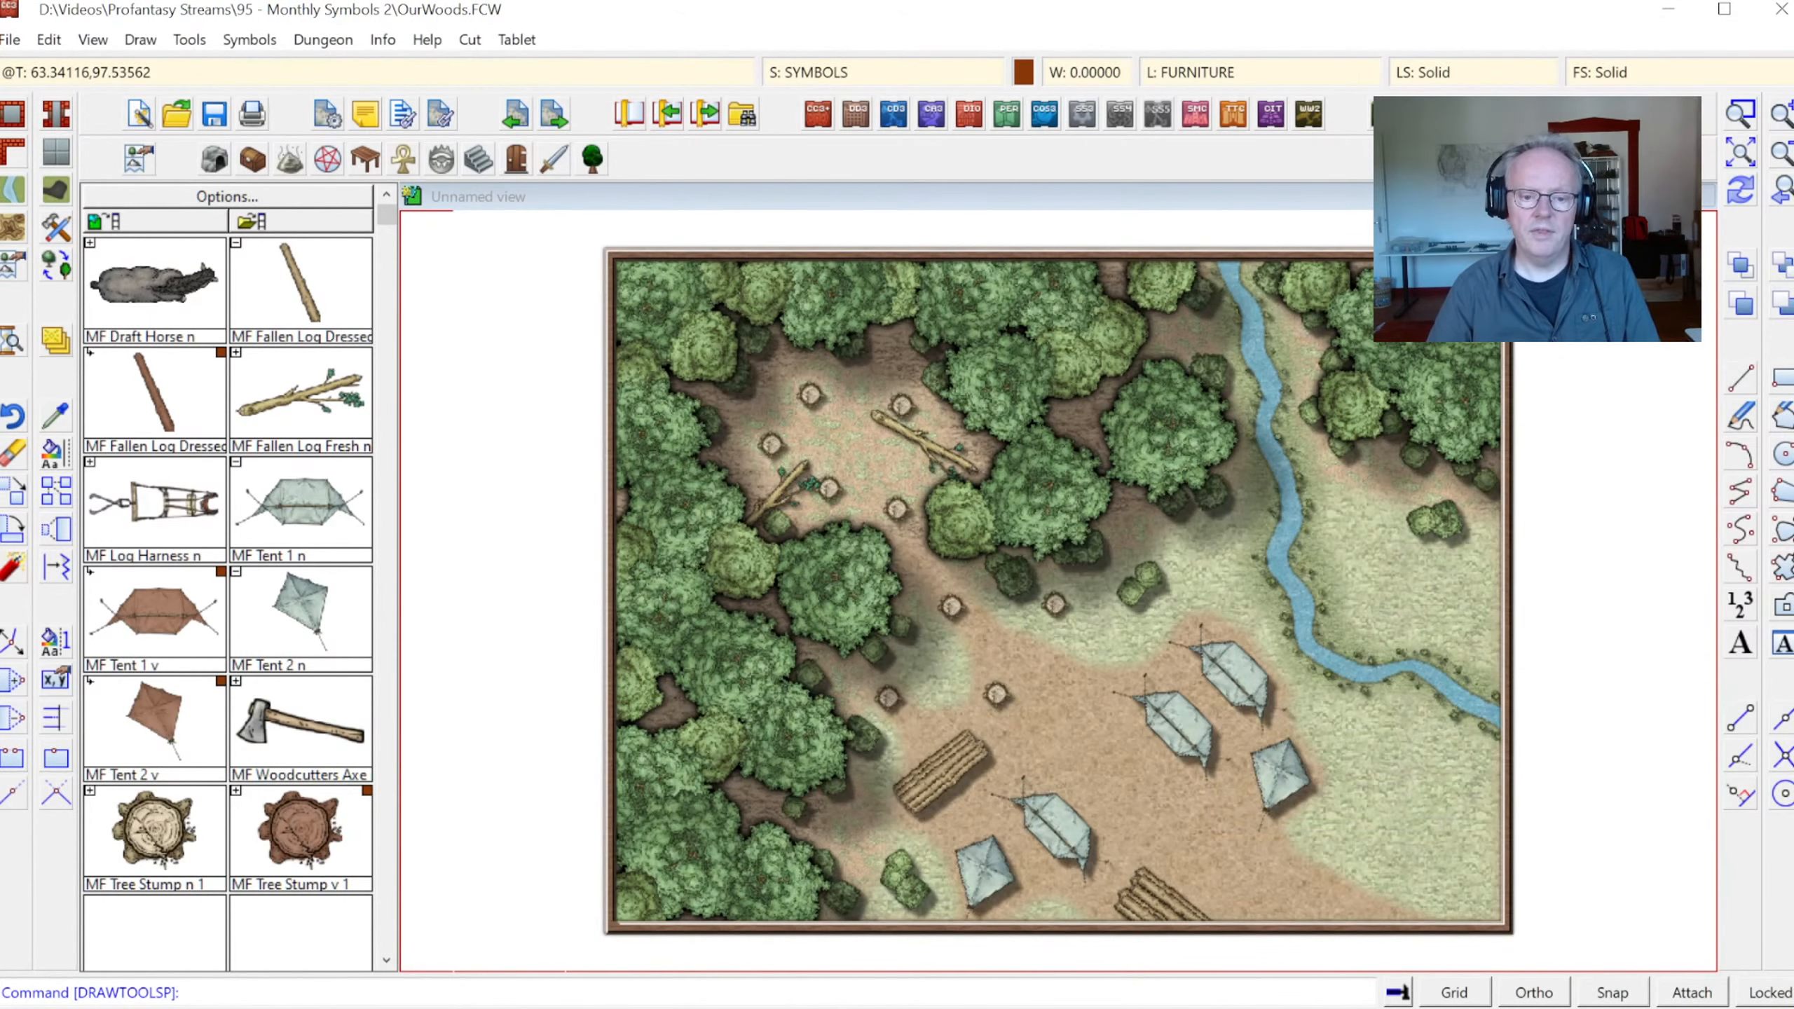
# Draw a smaller Floor, Dirt Brown 5 T polygon through the middle of the camp, between the tents and log piles down to the southern border
pyautogui.click(1741, 120)
pyautogui.click(787, 518)
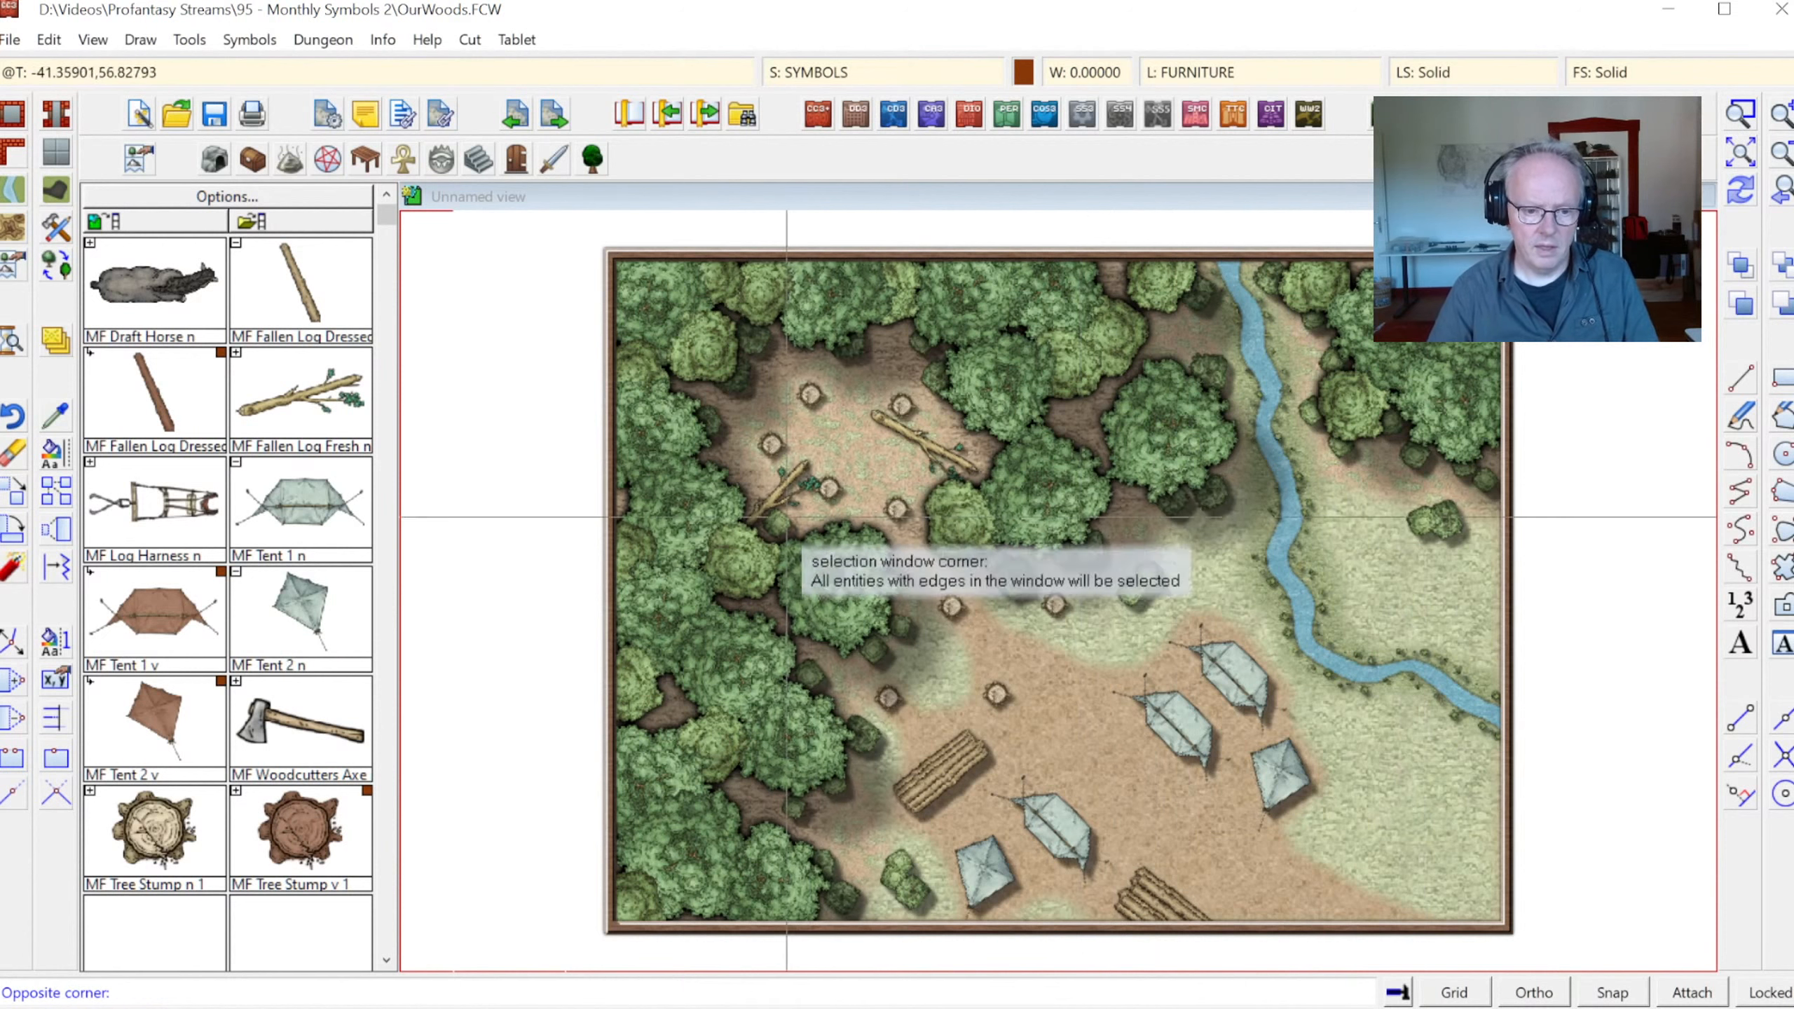
pyautogui.click(1471, 940)
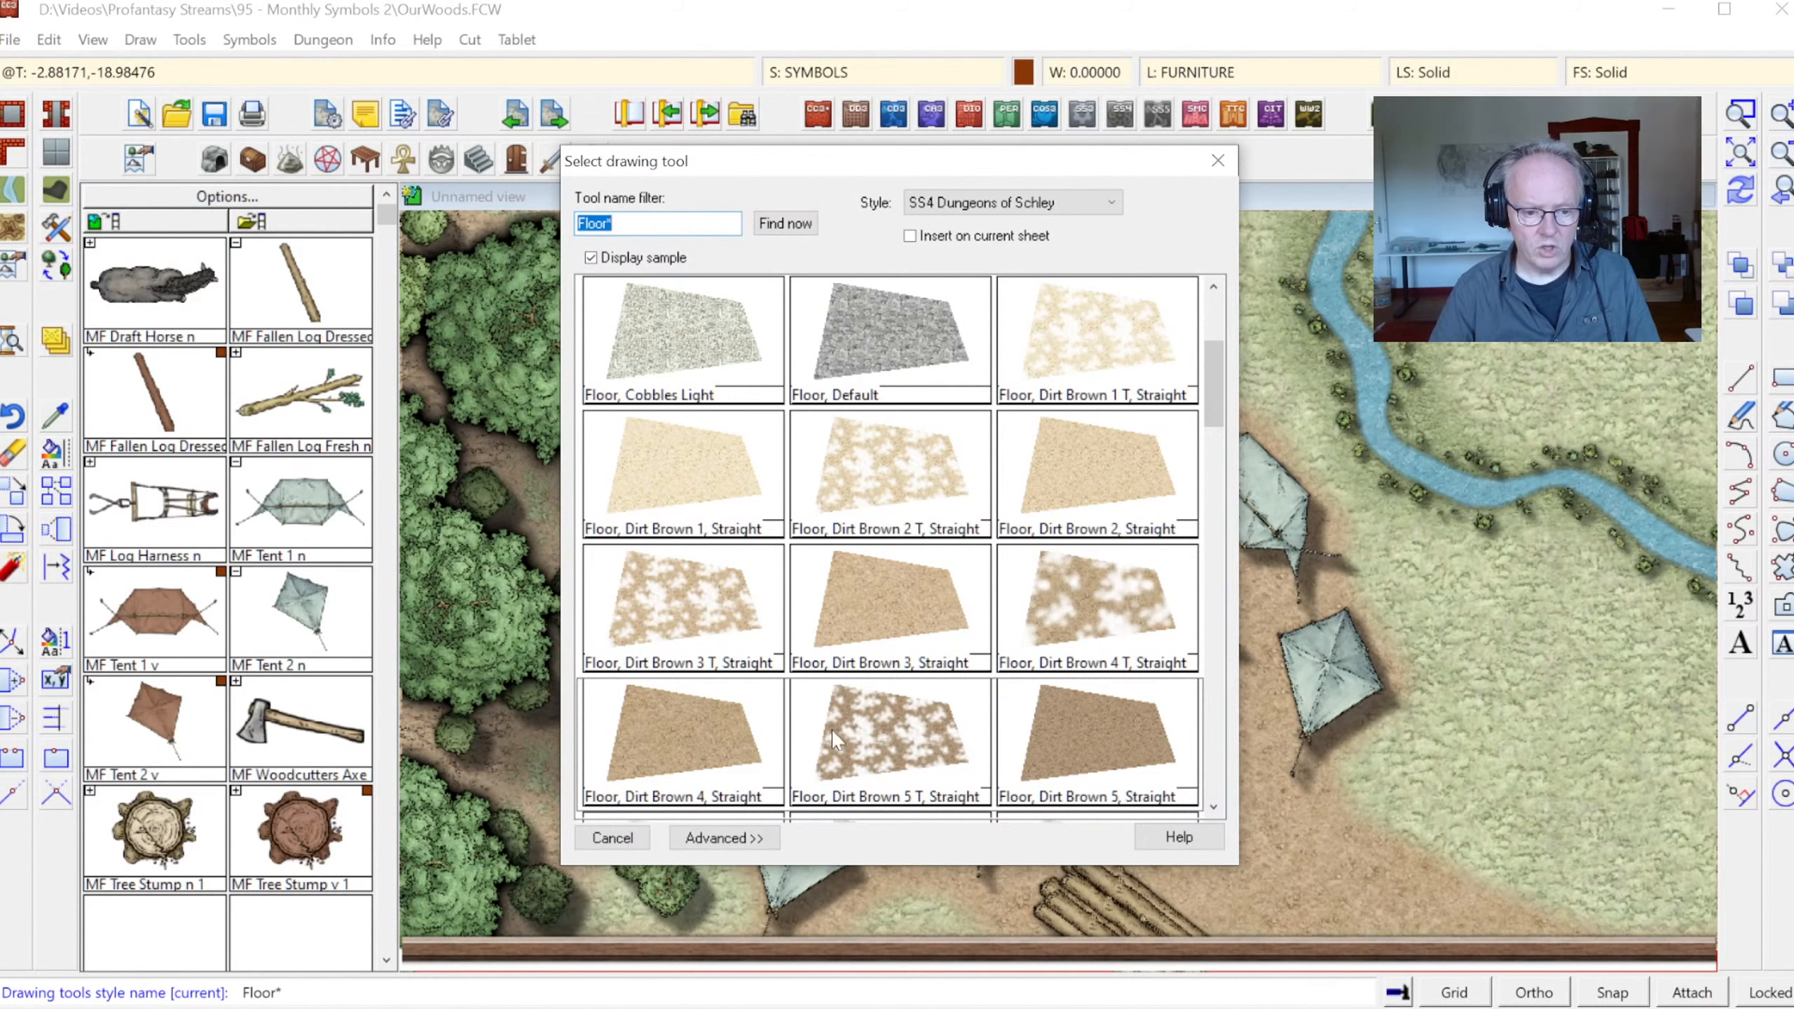
pyautogui.click(895, 733)
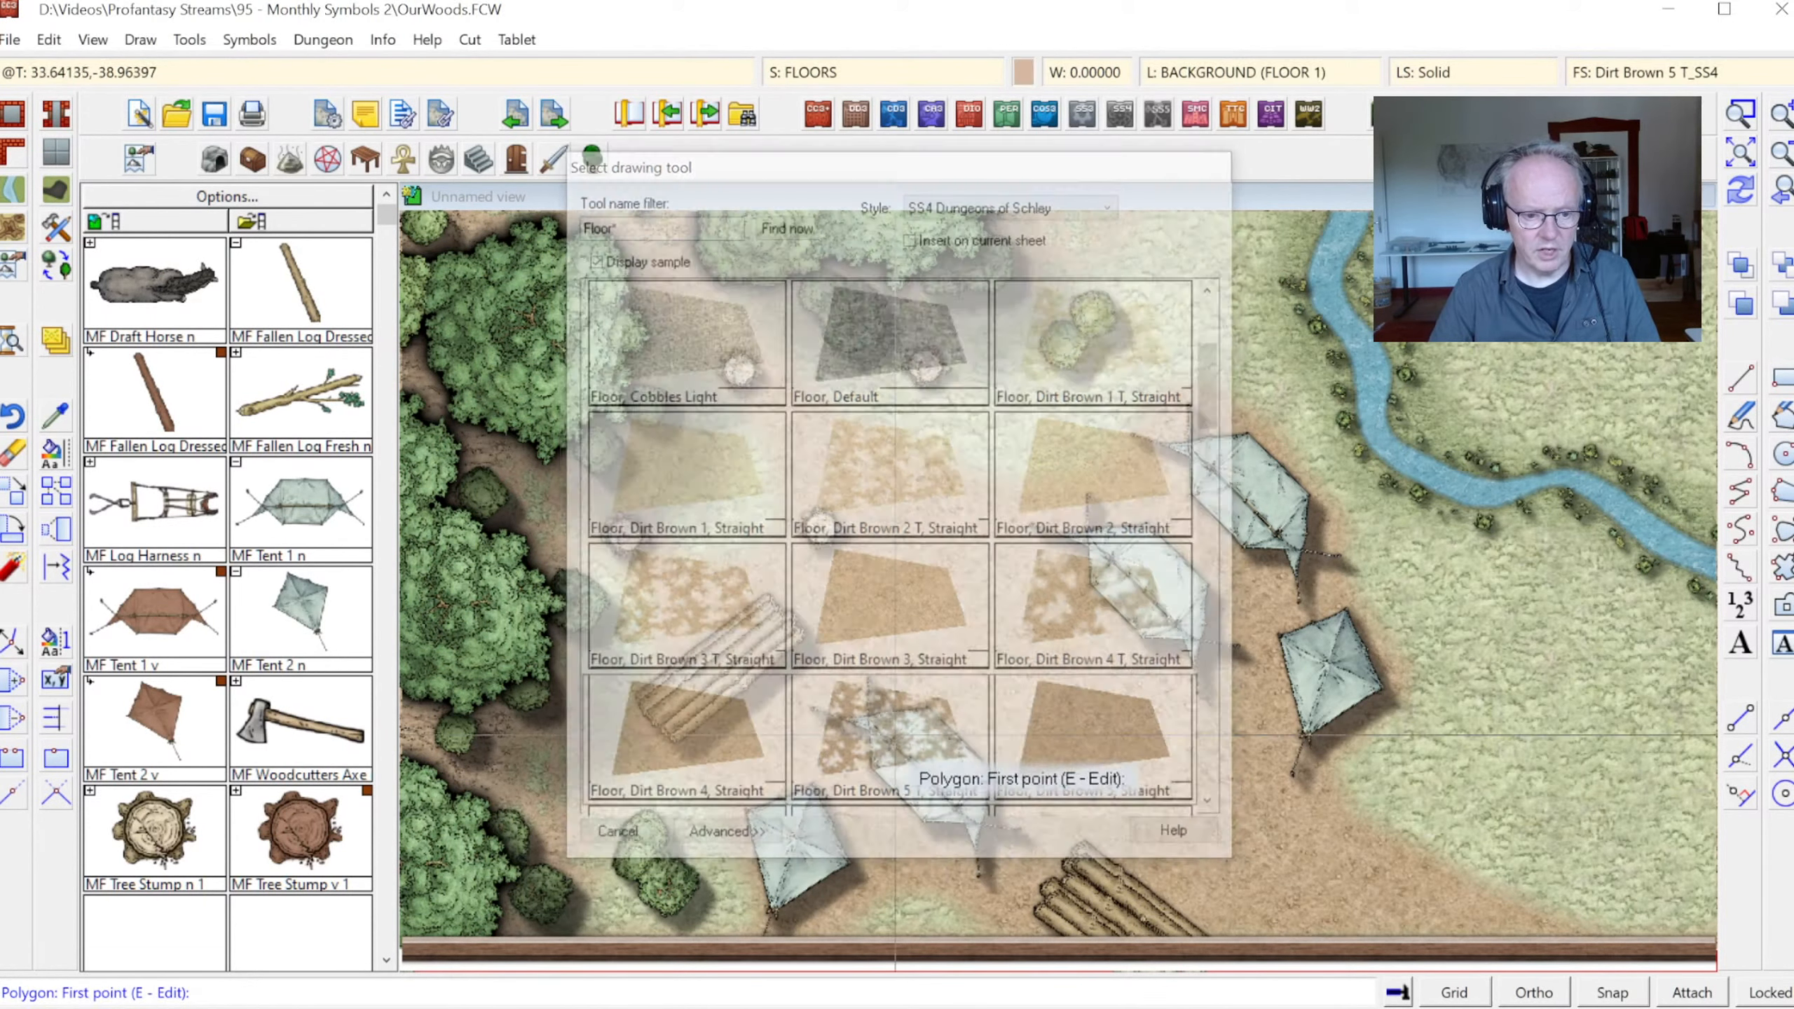
pyautogui.click(1535, 972)
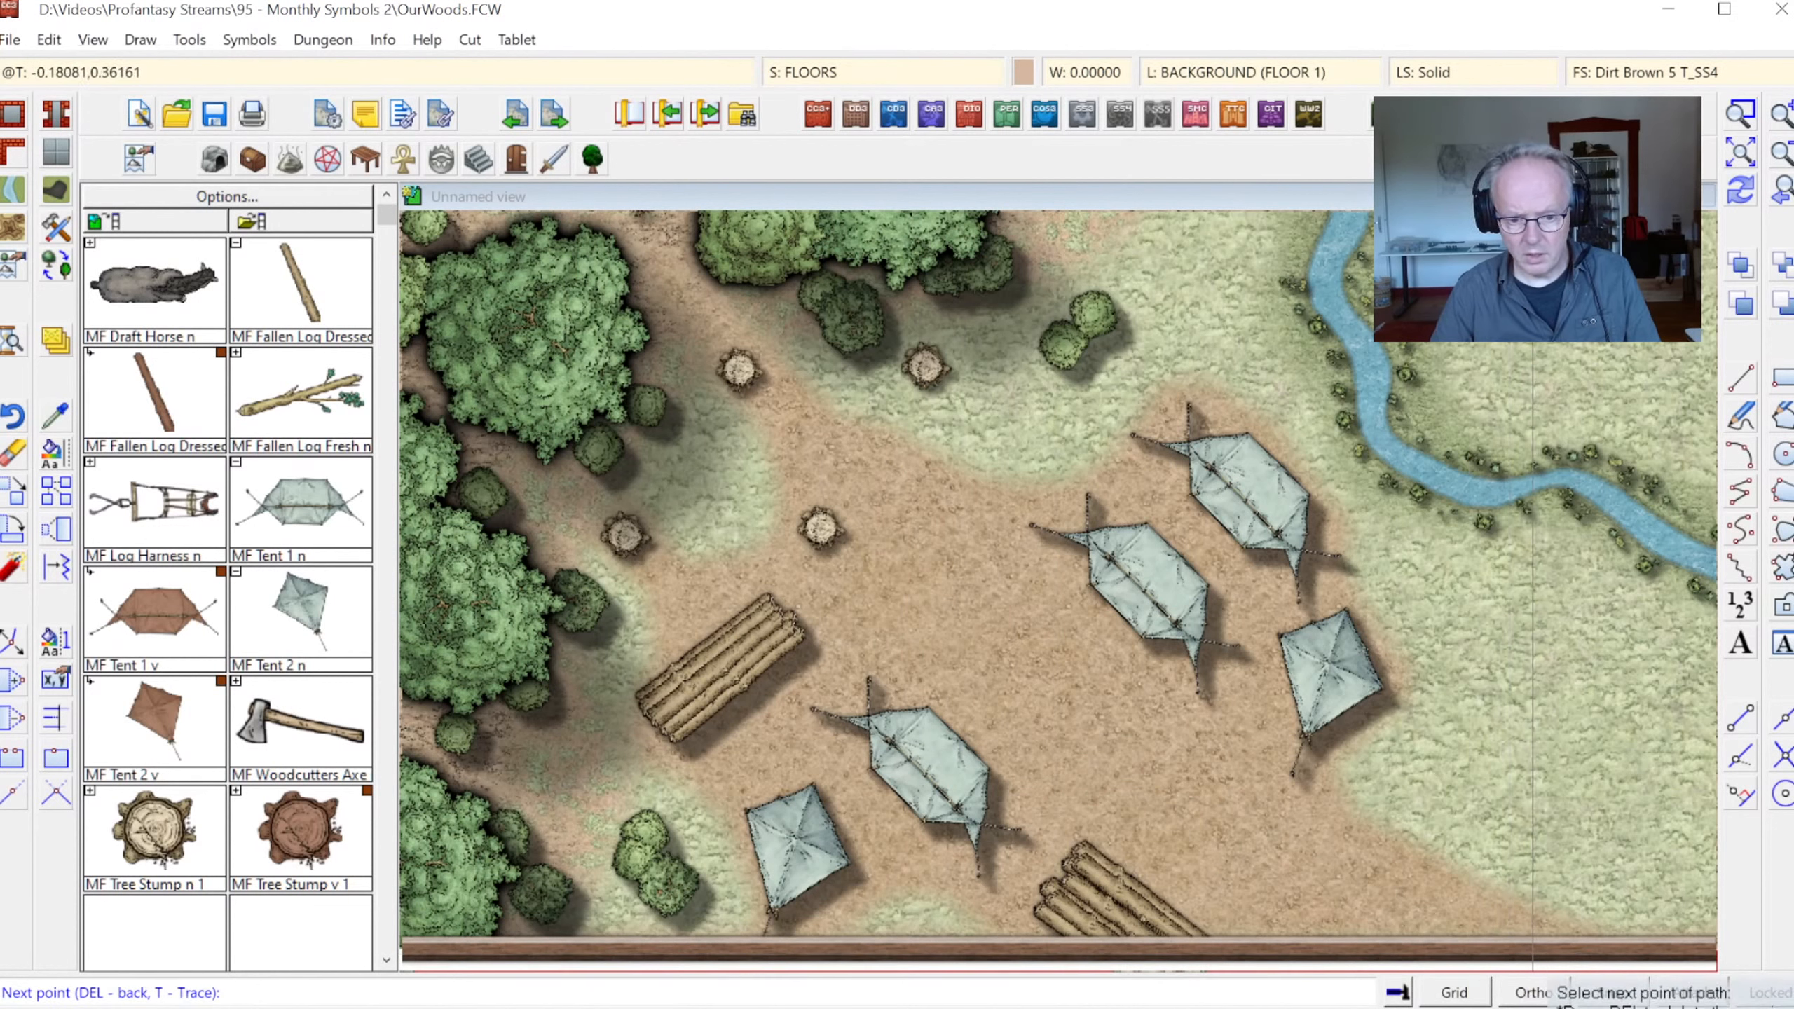
pyautogui.click(1294, 829)
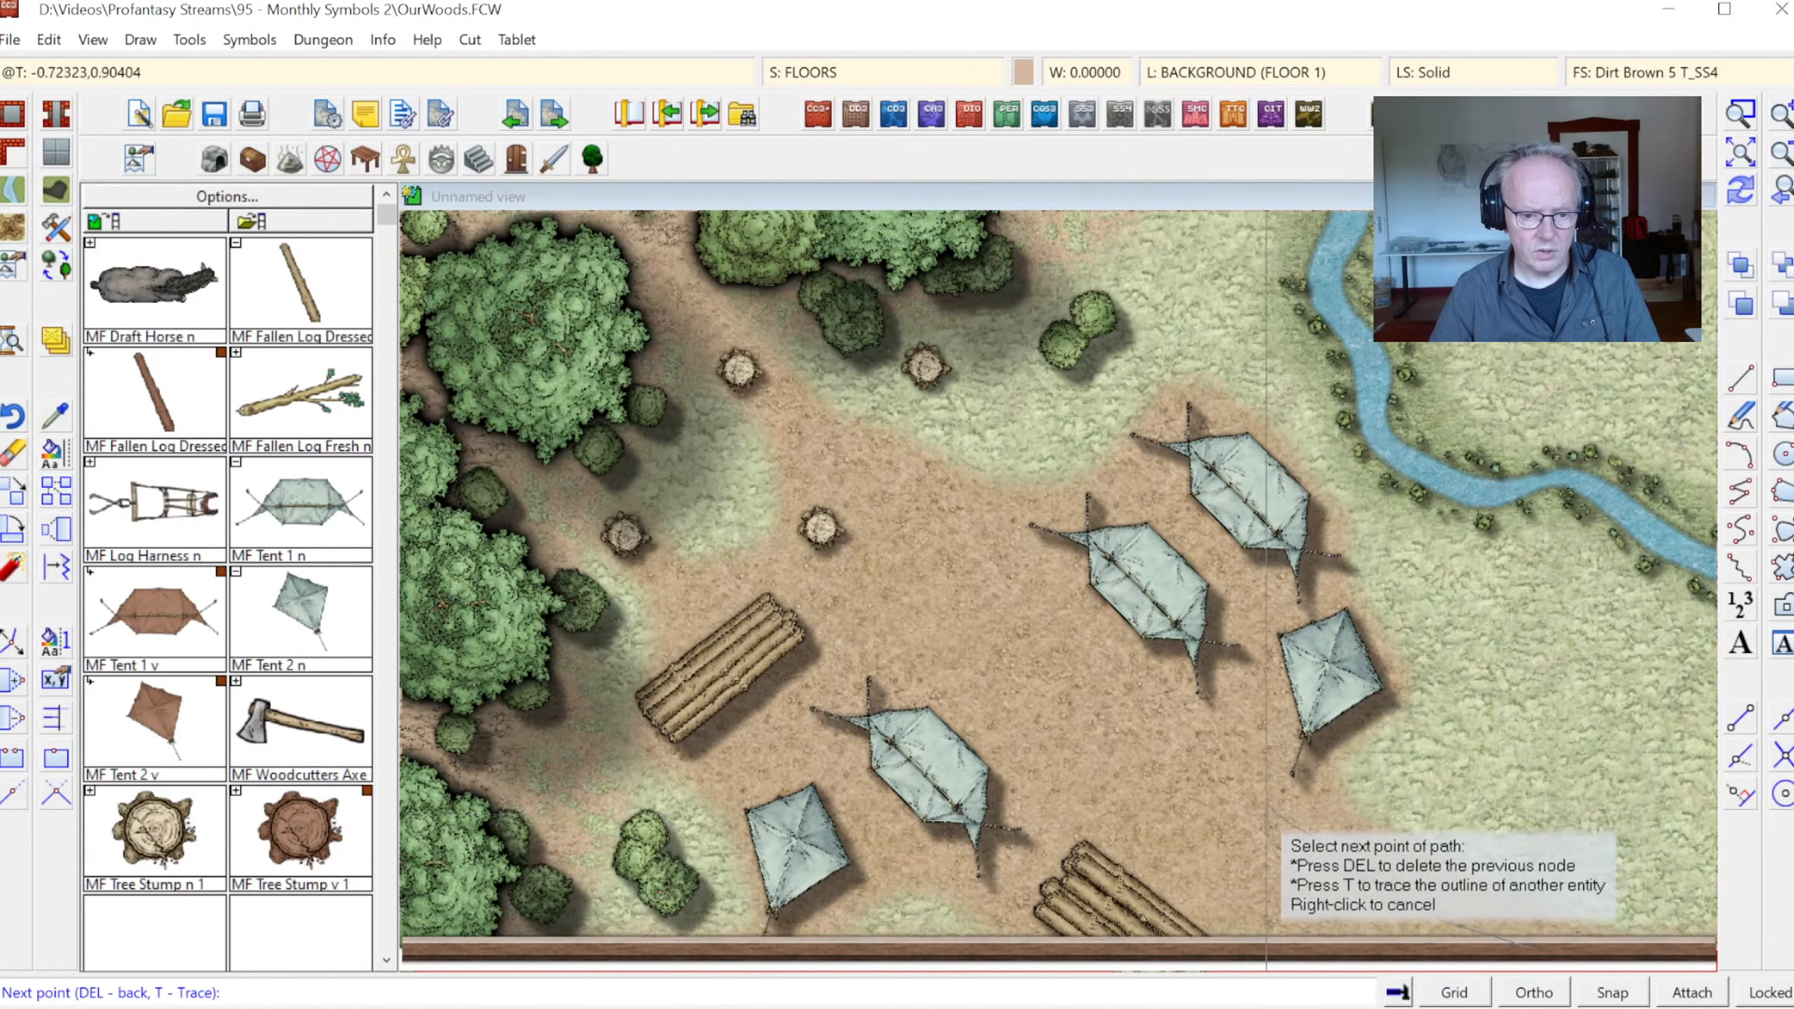
pyautogui.click(1269, 778)
pyautogui.click(1299, 731)
pyautogui.click(1322, 682)
pyautogui.click(1252, 581)
pyautogui.click(1204, 581)
pyautogui.click(1133, 598)
pyautogui.click(1066, 585)
pyautogui.click(947, 517)
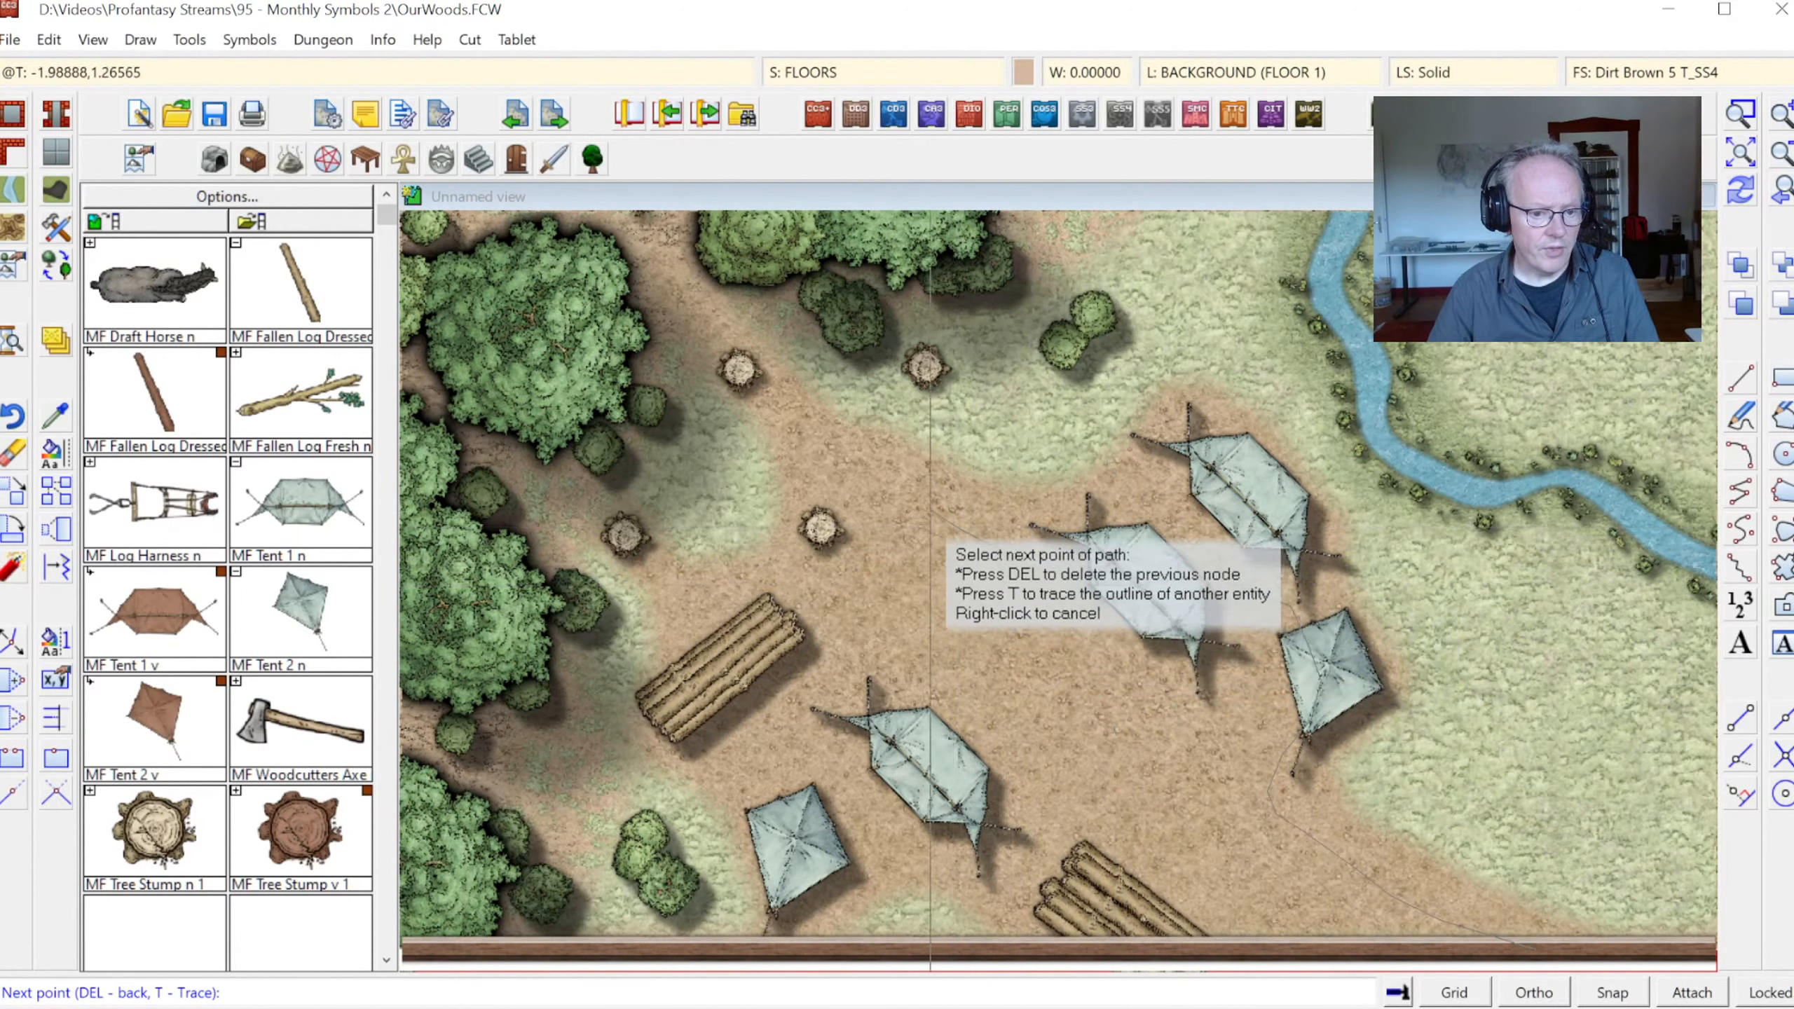
pyautogui.click(883, 473)
pyautogui.click(852, 459)
pyautogui.click(818, 465)
pyautogui.click(809, 492)
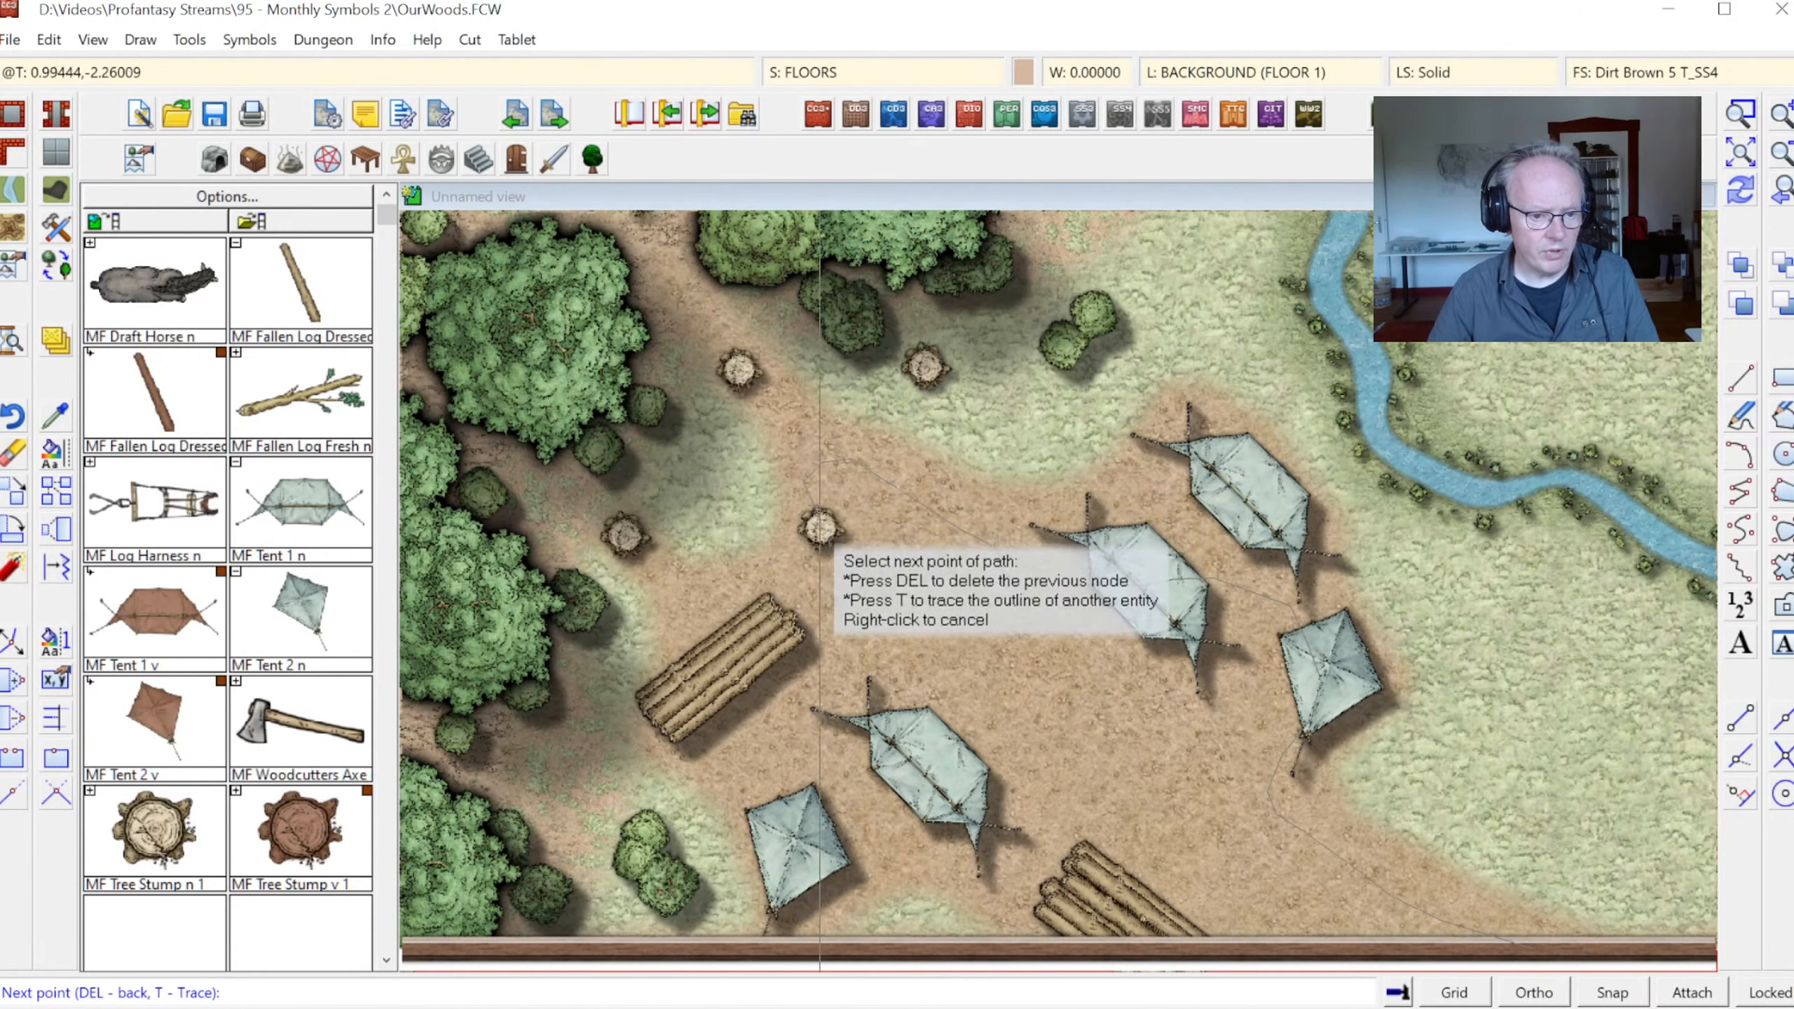
pyautogui.click(824, 553)
pyautogui.click(776, 609)
pyautogui.click(729, 643)
pyautogui.click(716, 711)
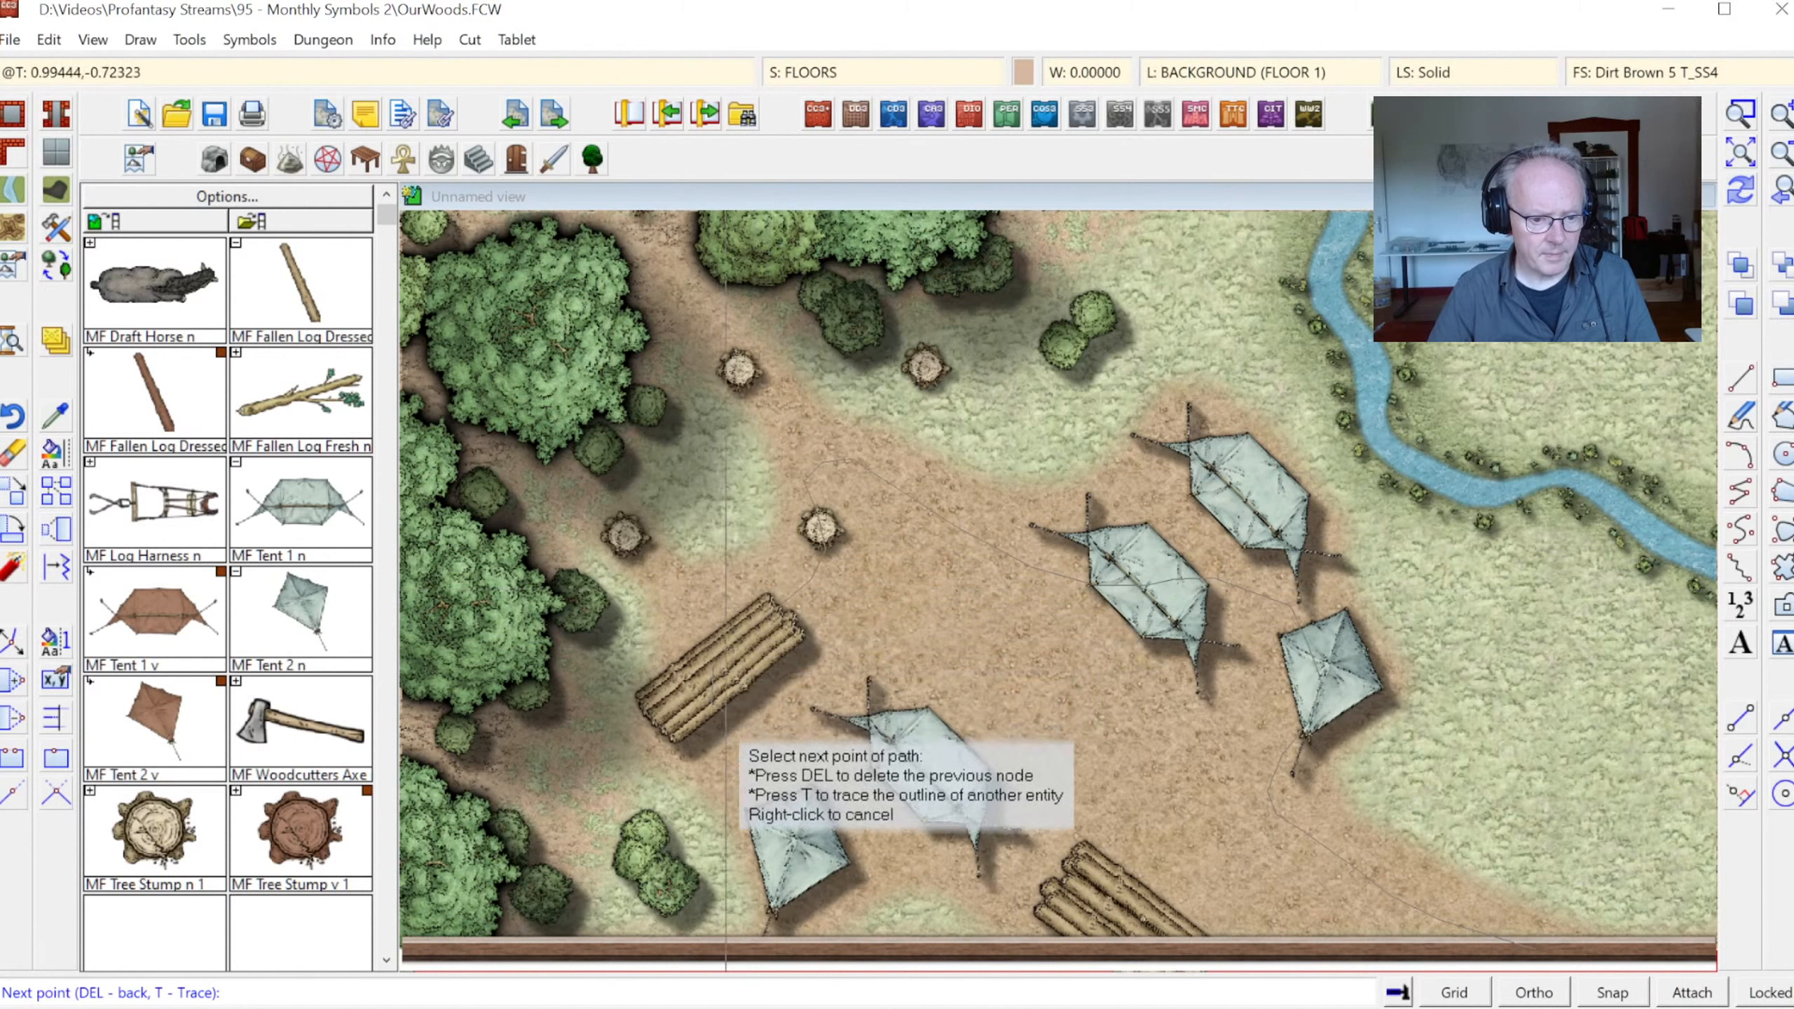
pyautogui.click(789, 759)
pyautogui.click(794, 831)
pyautogui.click(869, 851)
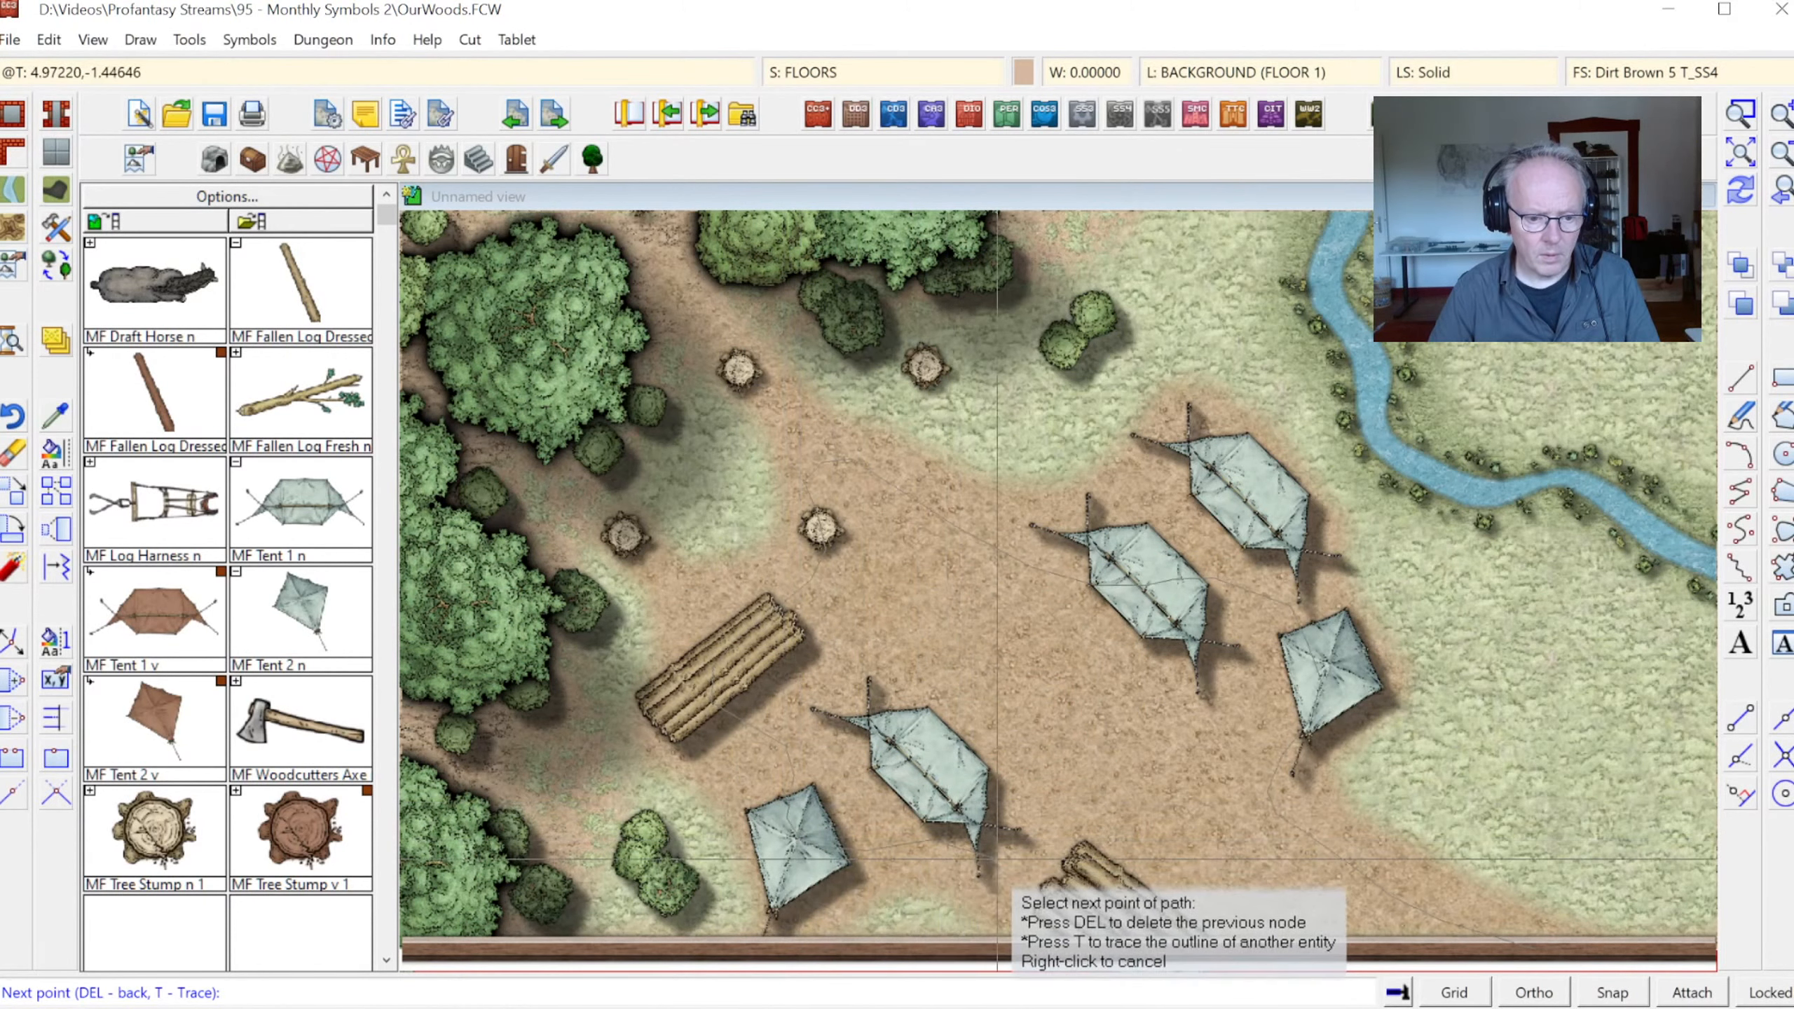
pyautogui.click(1167, 956)
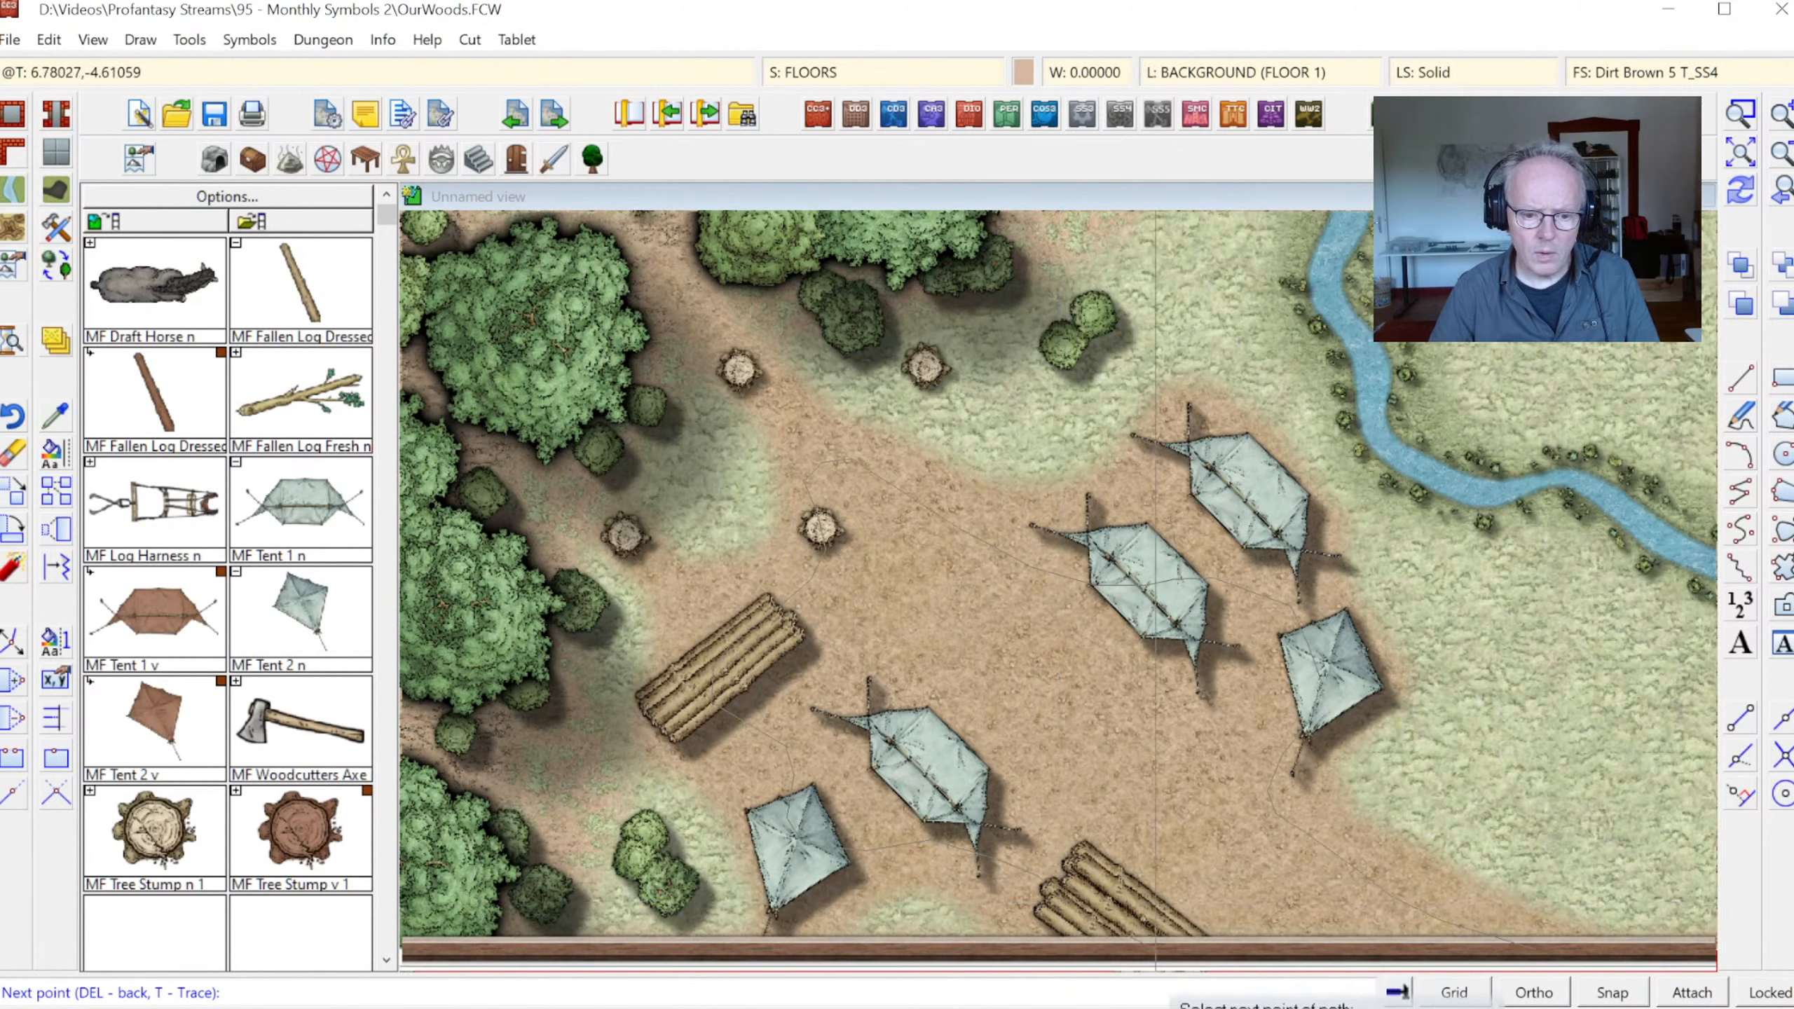
pyautogui.rightClick(1173, 956)
pyautogui.rightClick(1663, 341)
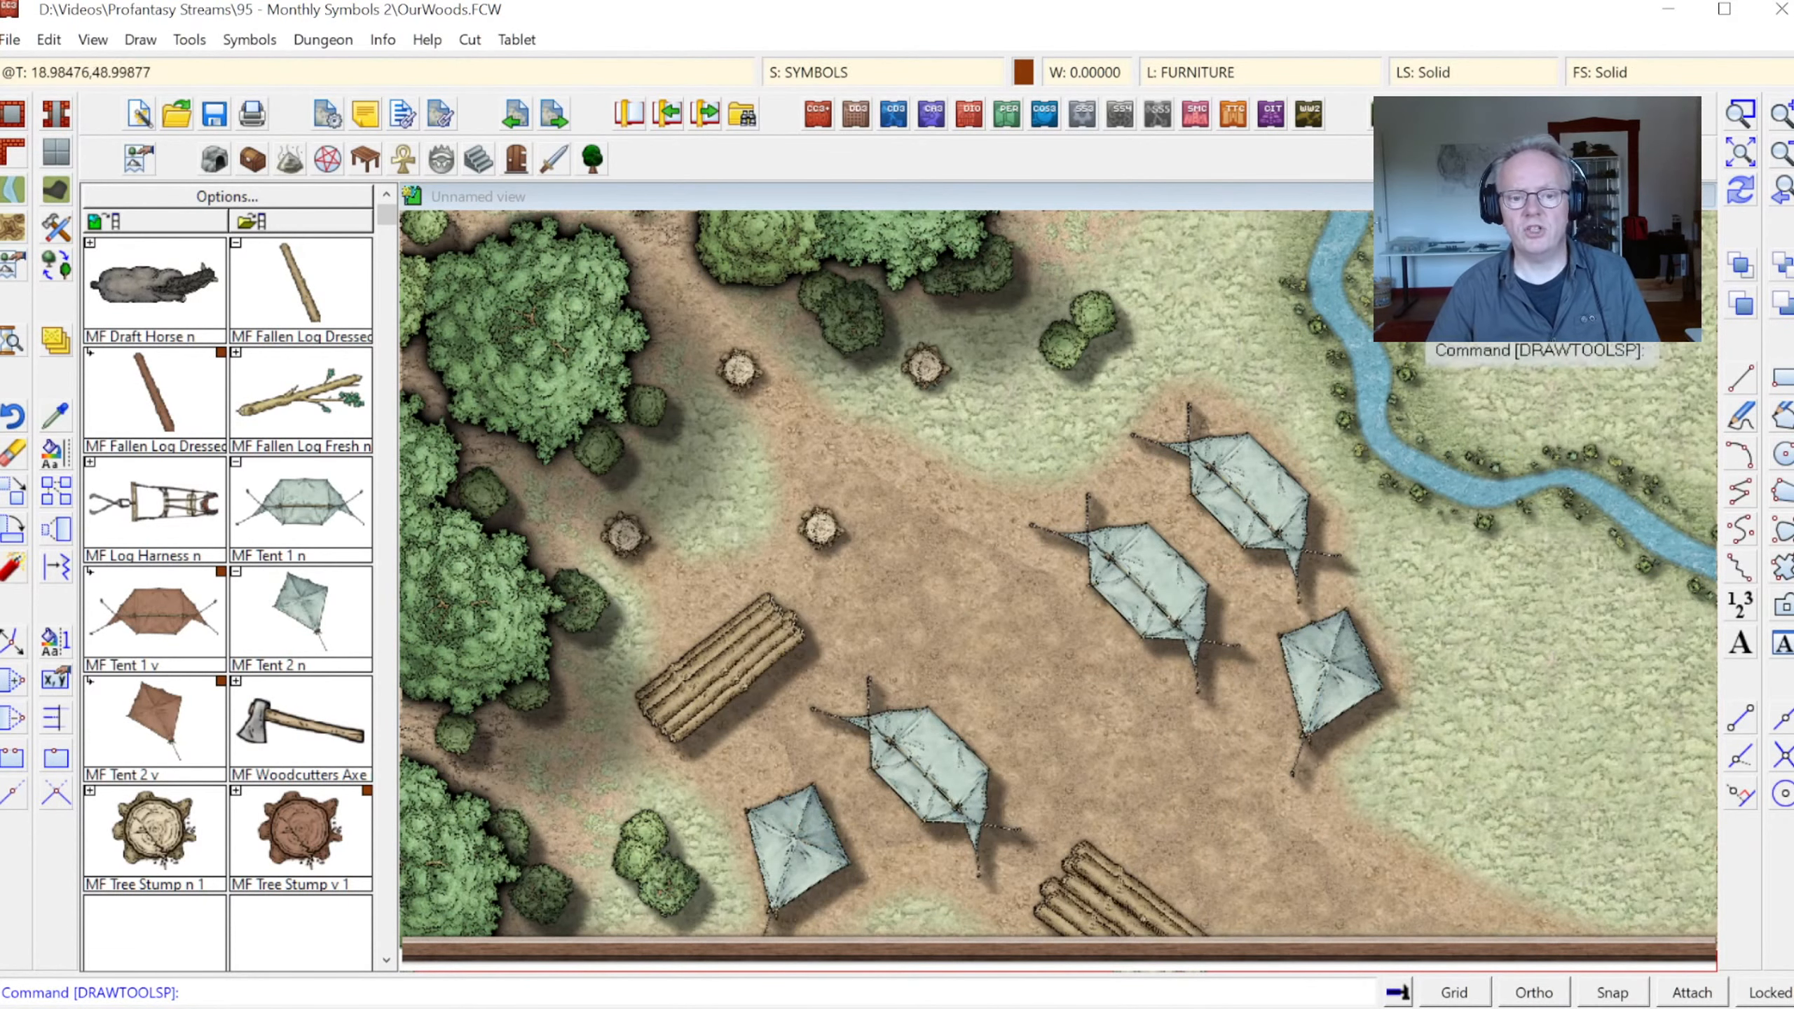
pyautogui.click(1783, 200)
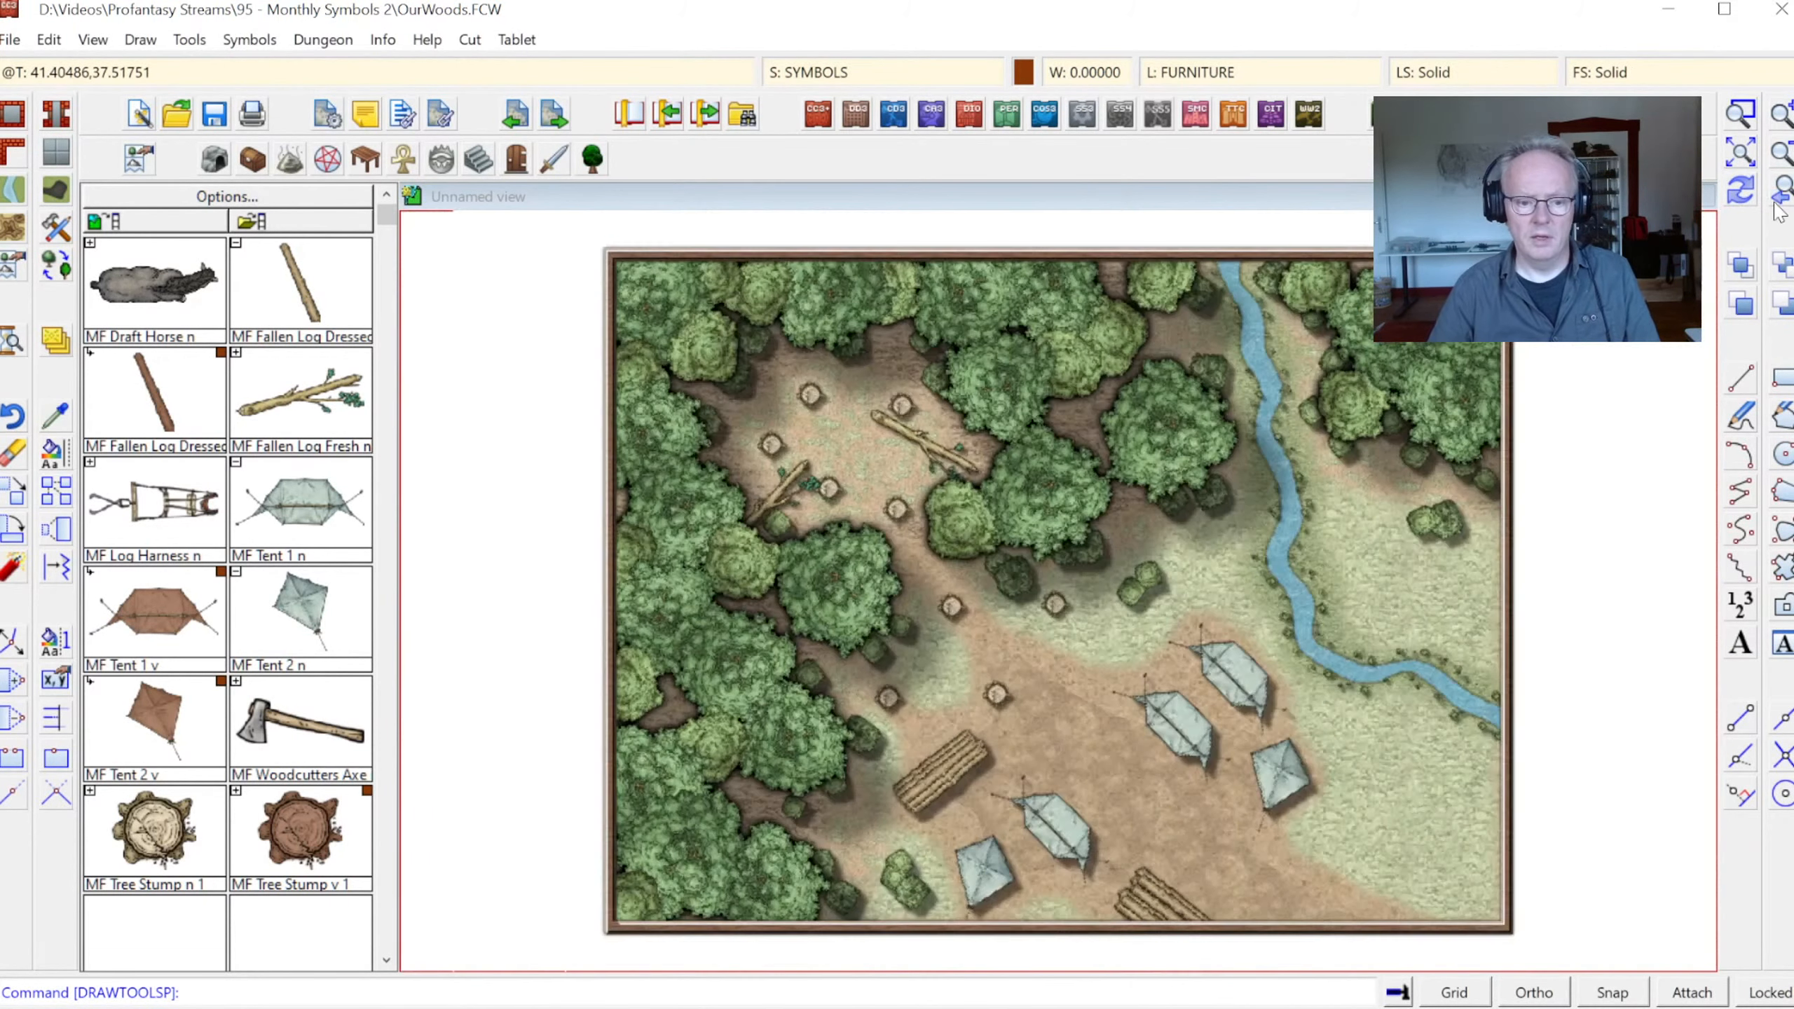
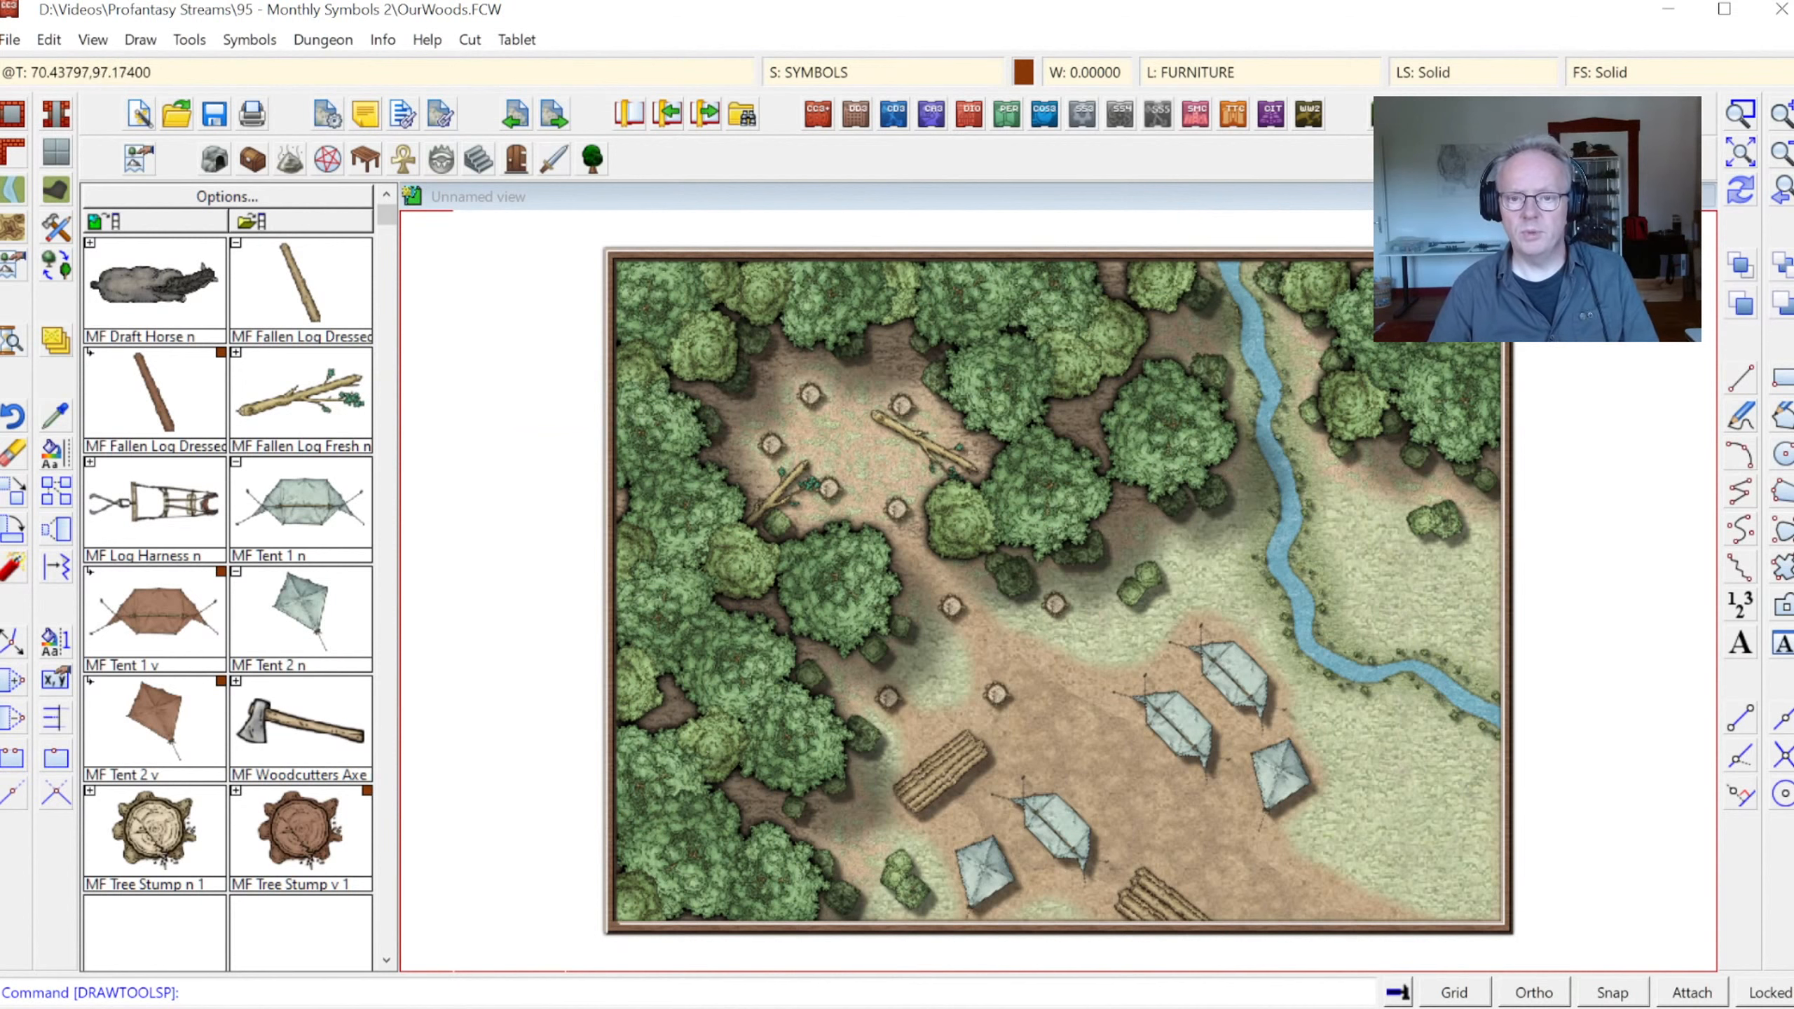
# Place an MF Draft Horse n symbol on the grass east of the tents in the map's southeast corner
pyautogui.click(1741, 112)
pyautogui.click(1065, 662)
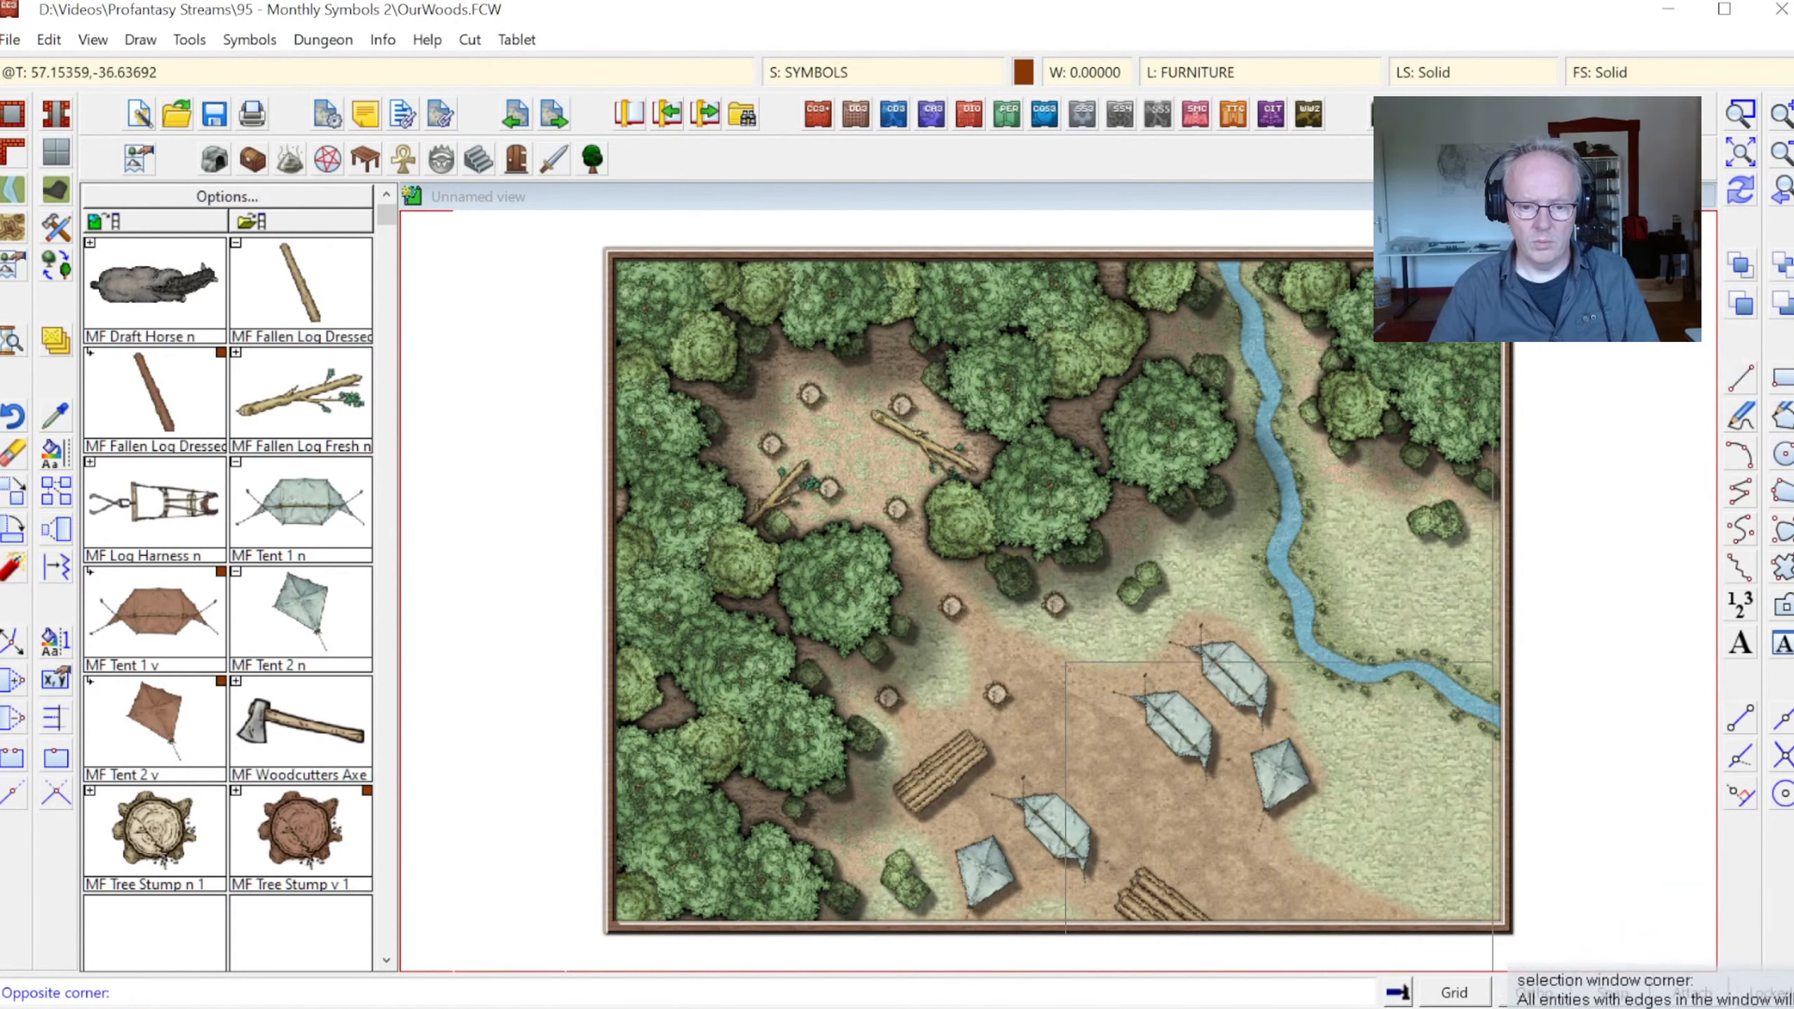
pyautogui.click(1539, 965)
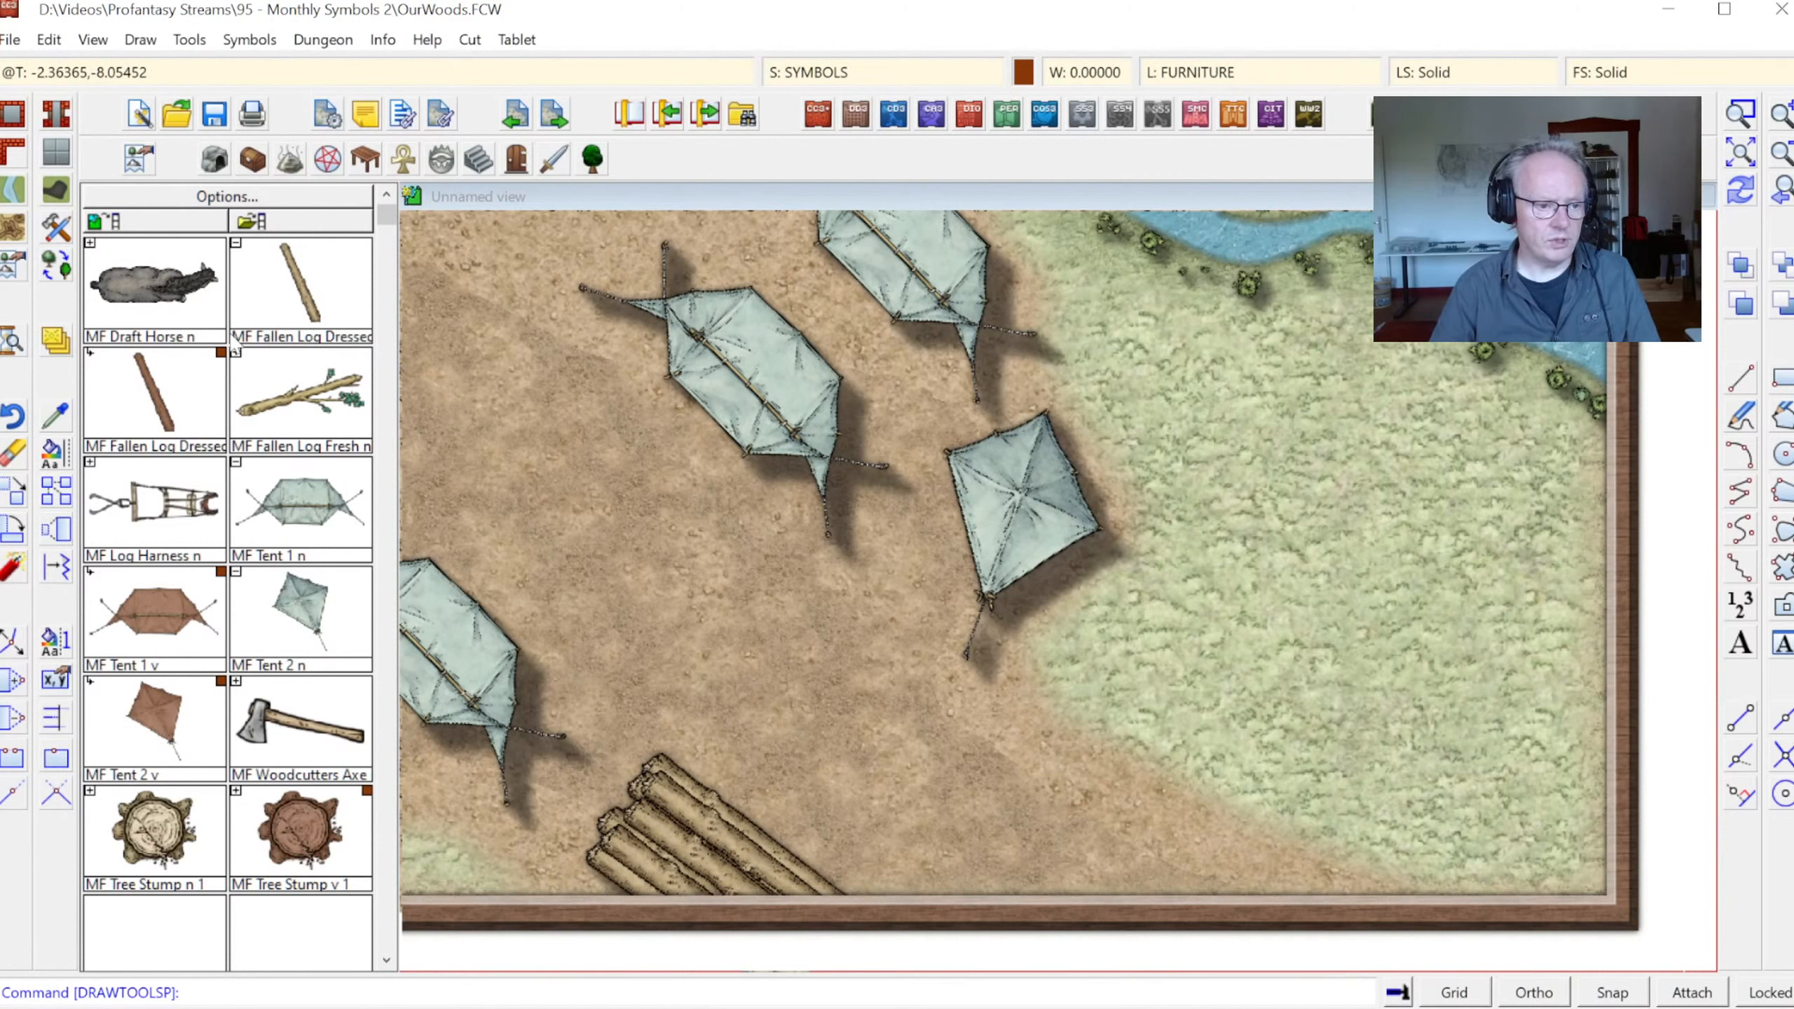
pyautogui.click(154, 289)
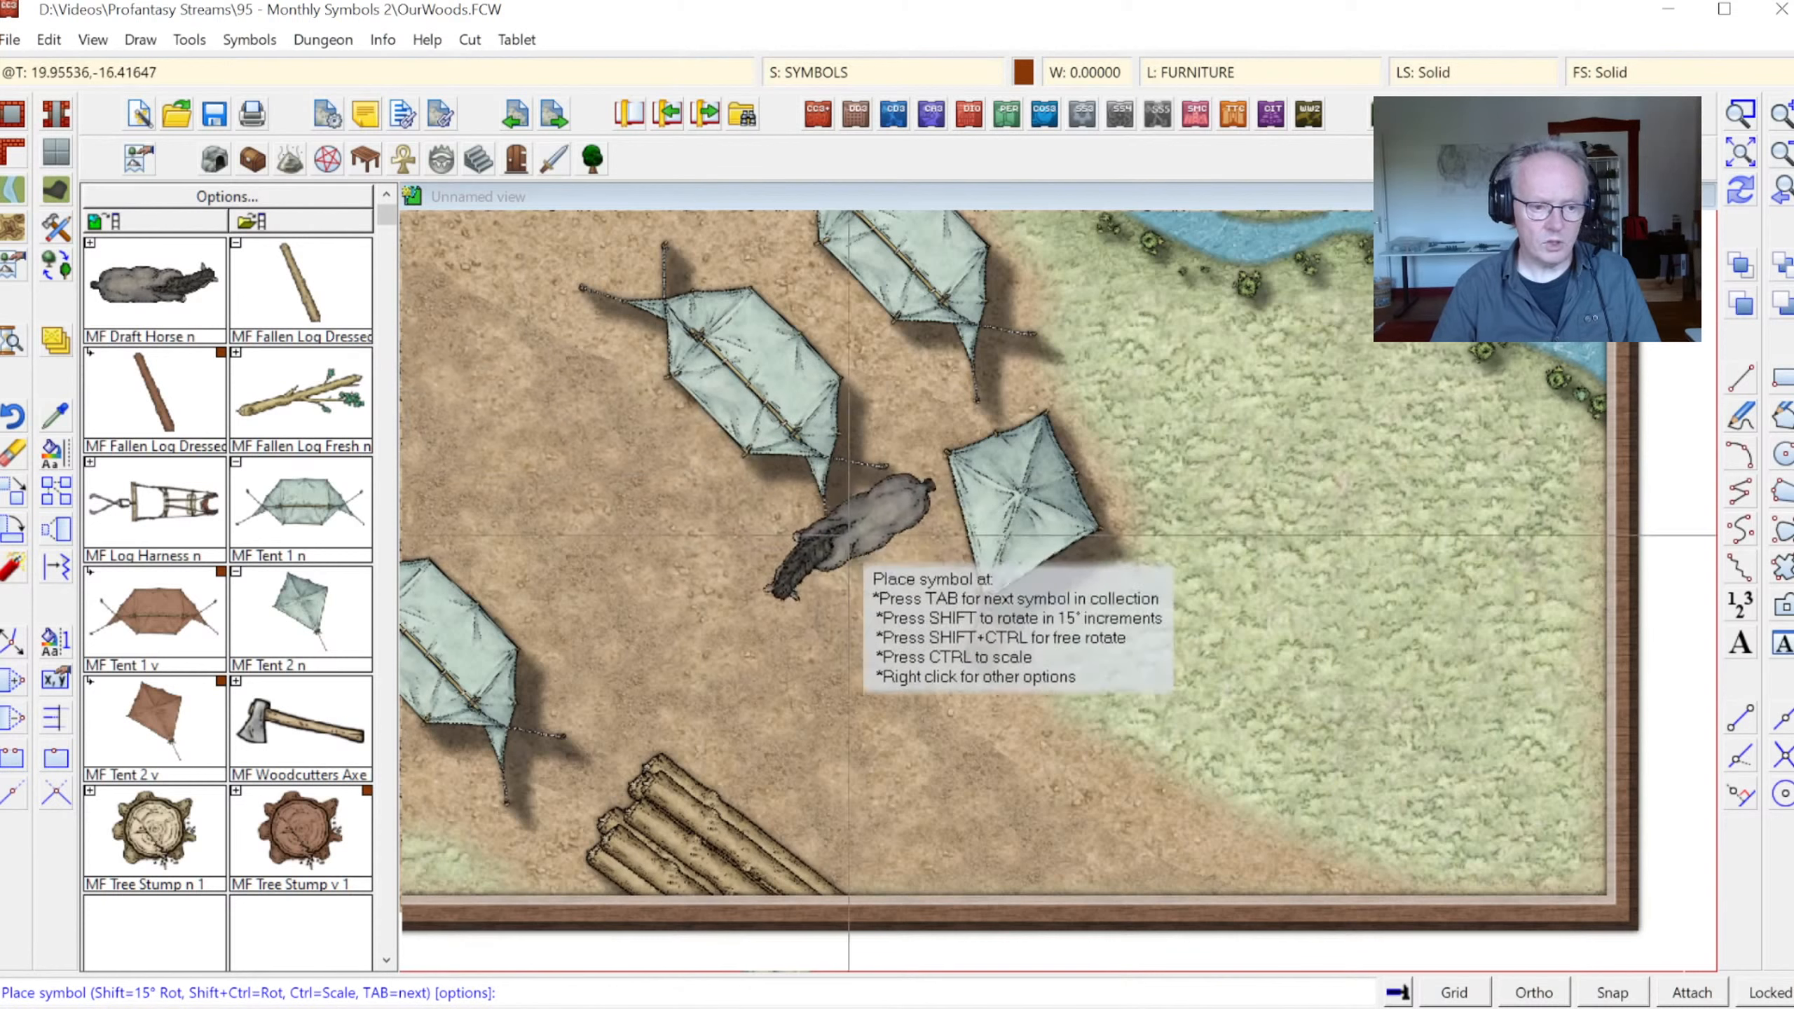
pyautogui.click(1271, 600)
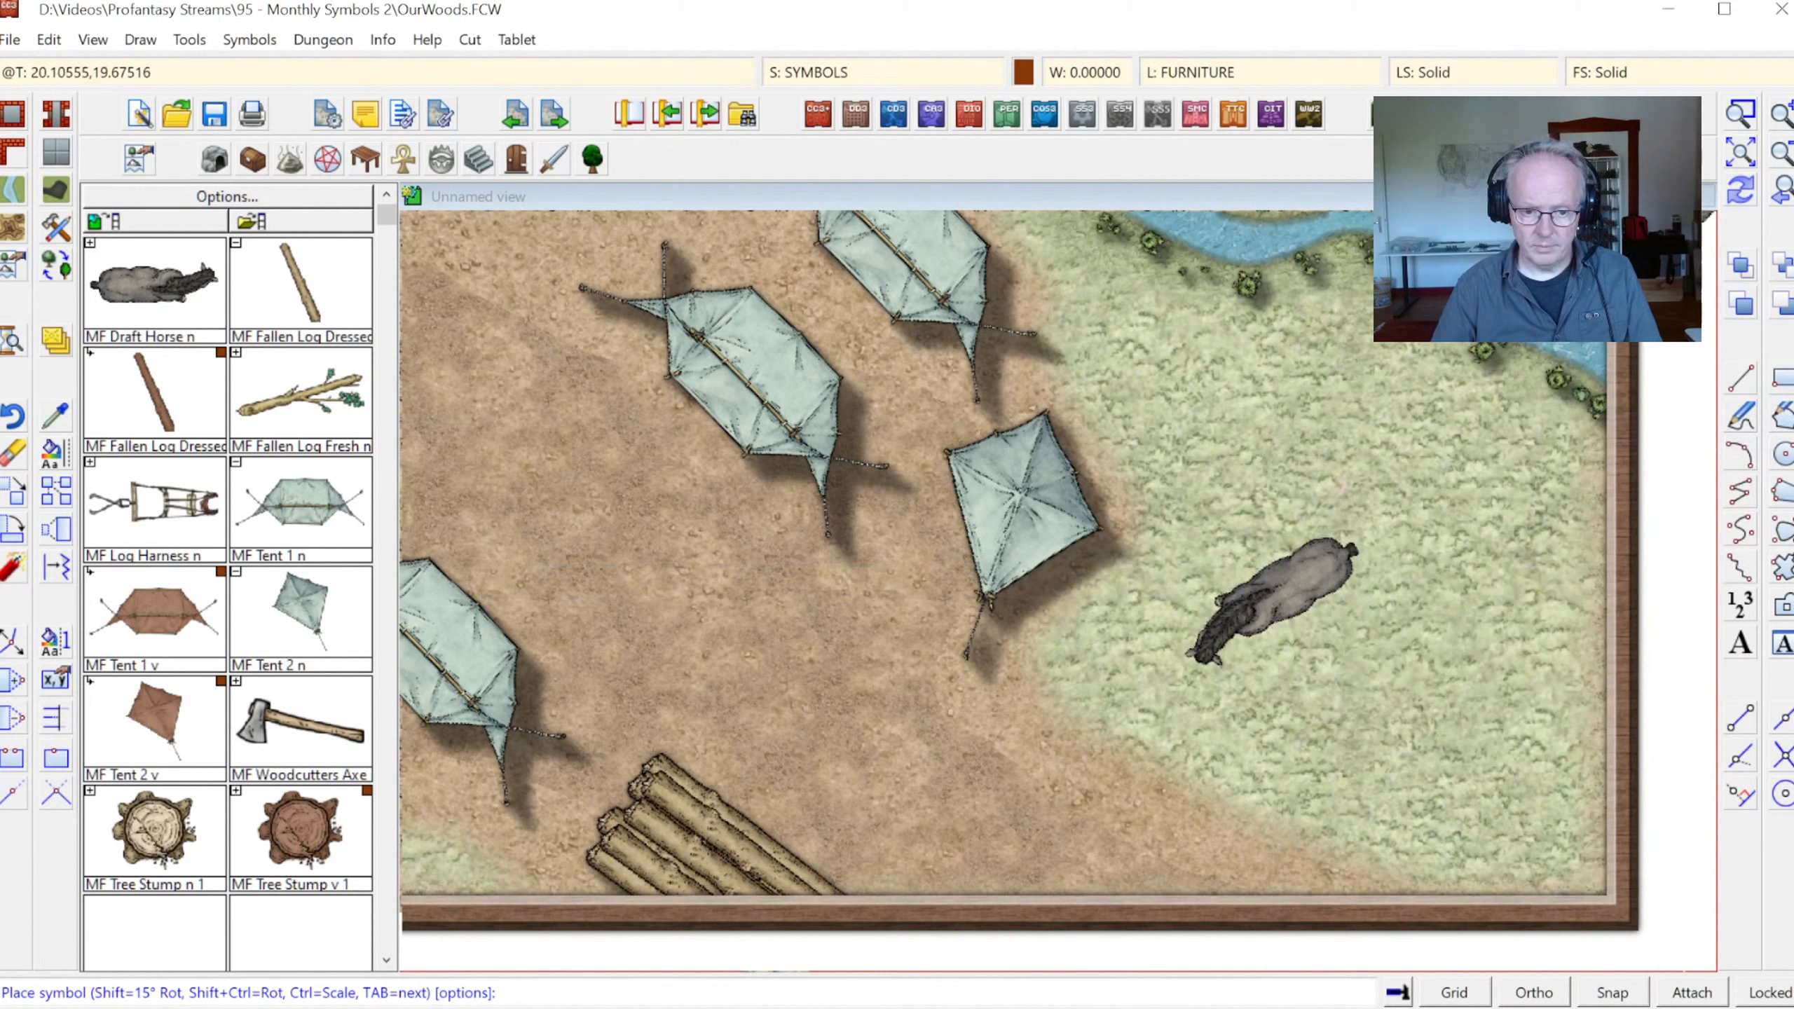
pyautogui.click(1740, 191)
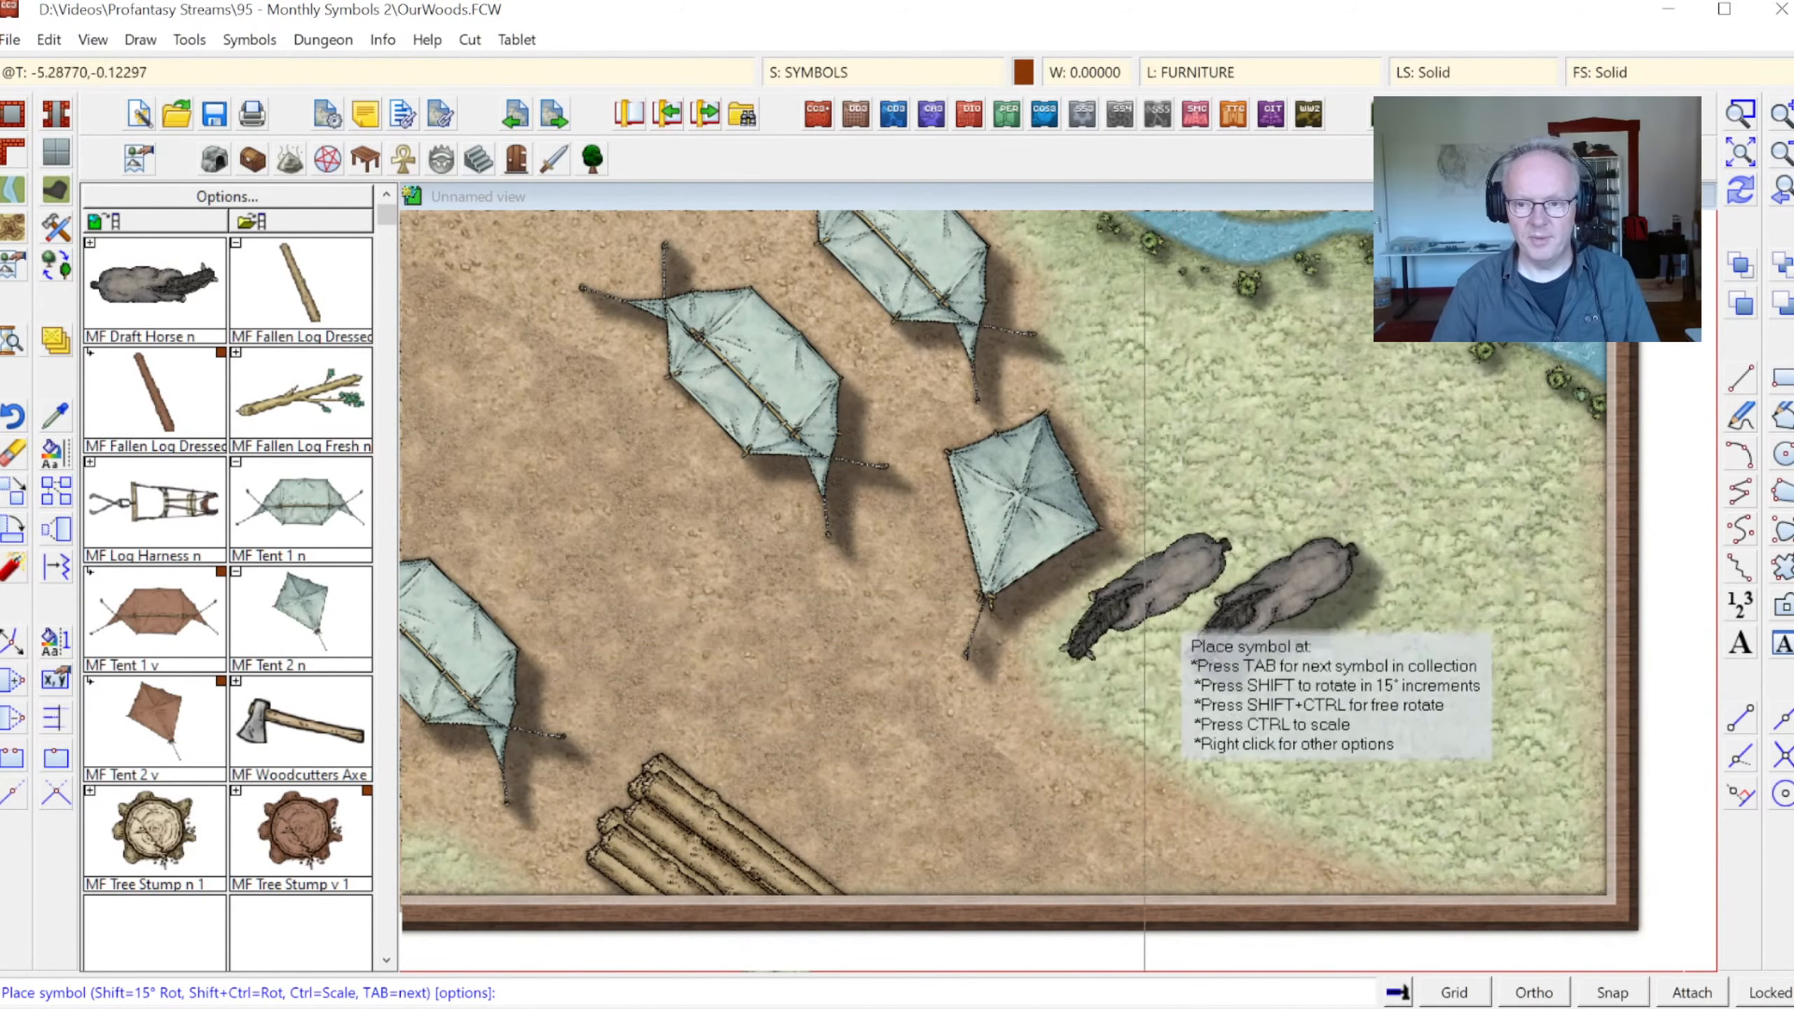
# Select the draft horse for moving to another sheet and add a new sheet named SYMBOLS HORSES
pyautogui.rightClick(59, 351)
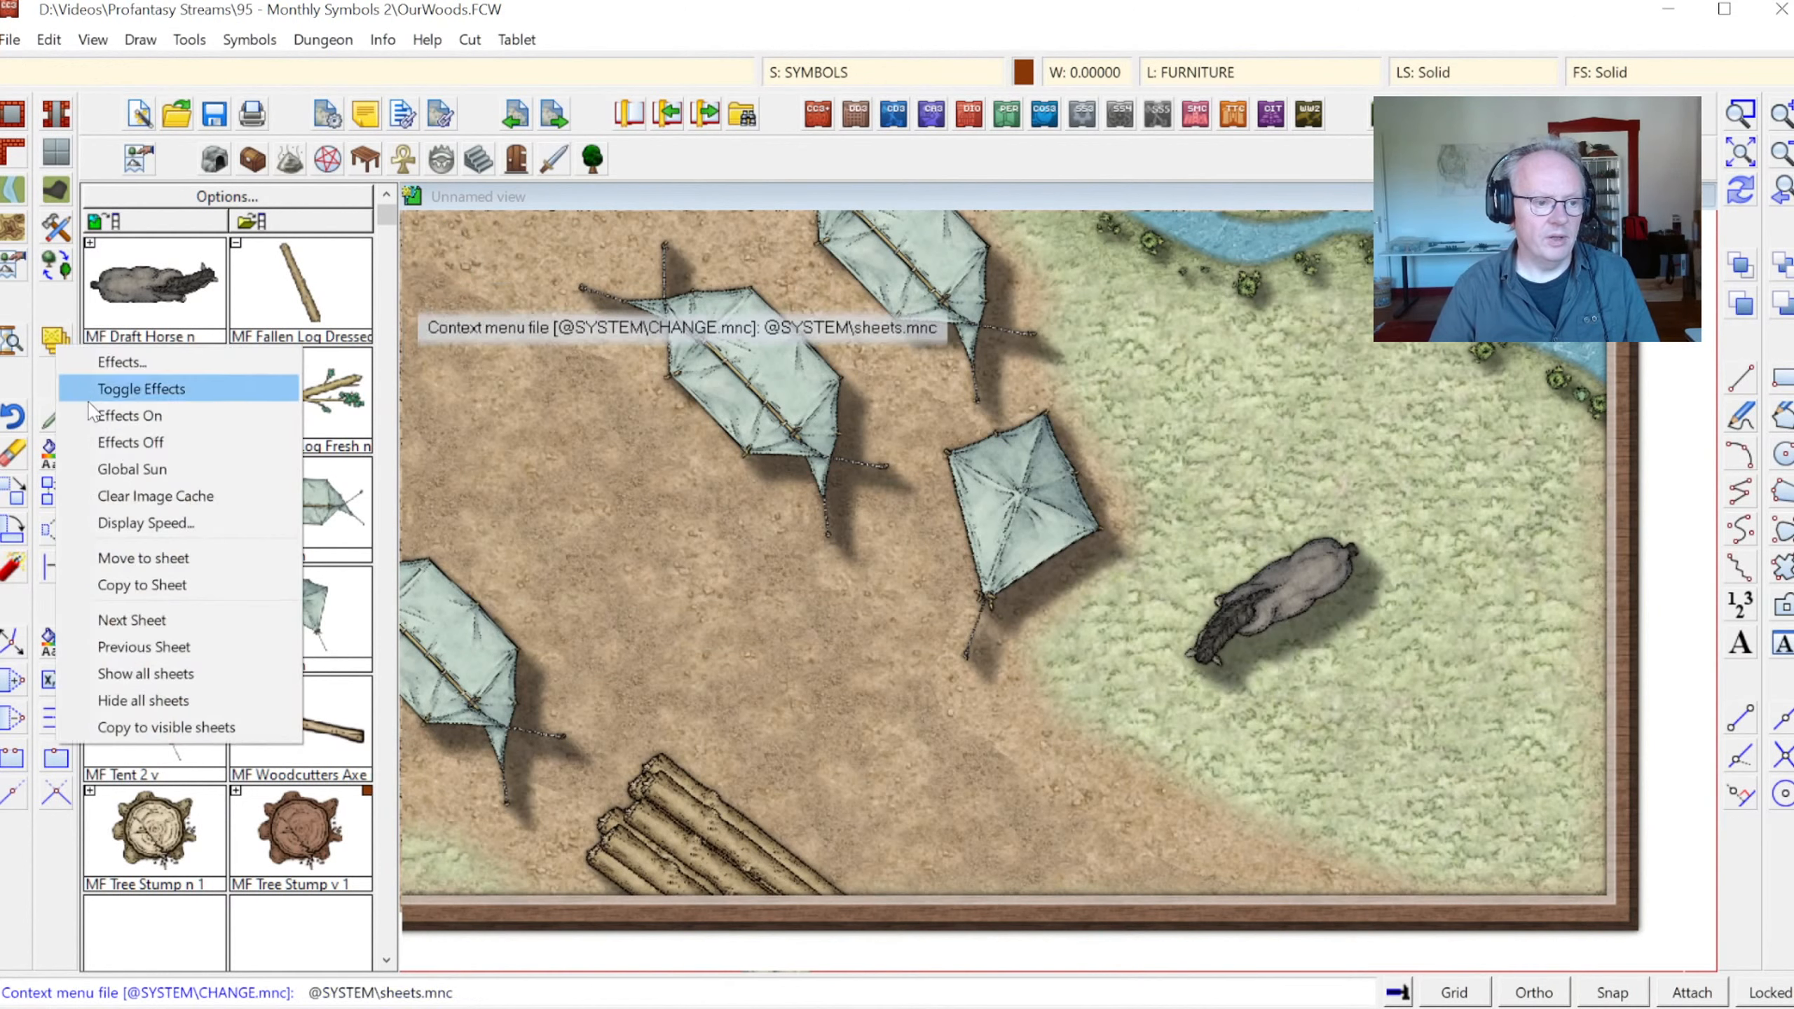
pyautogui.click(145, 559)
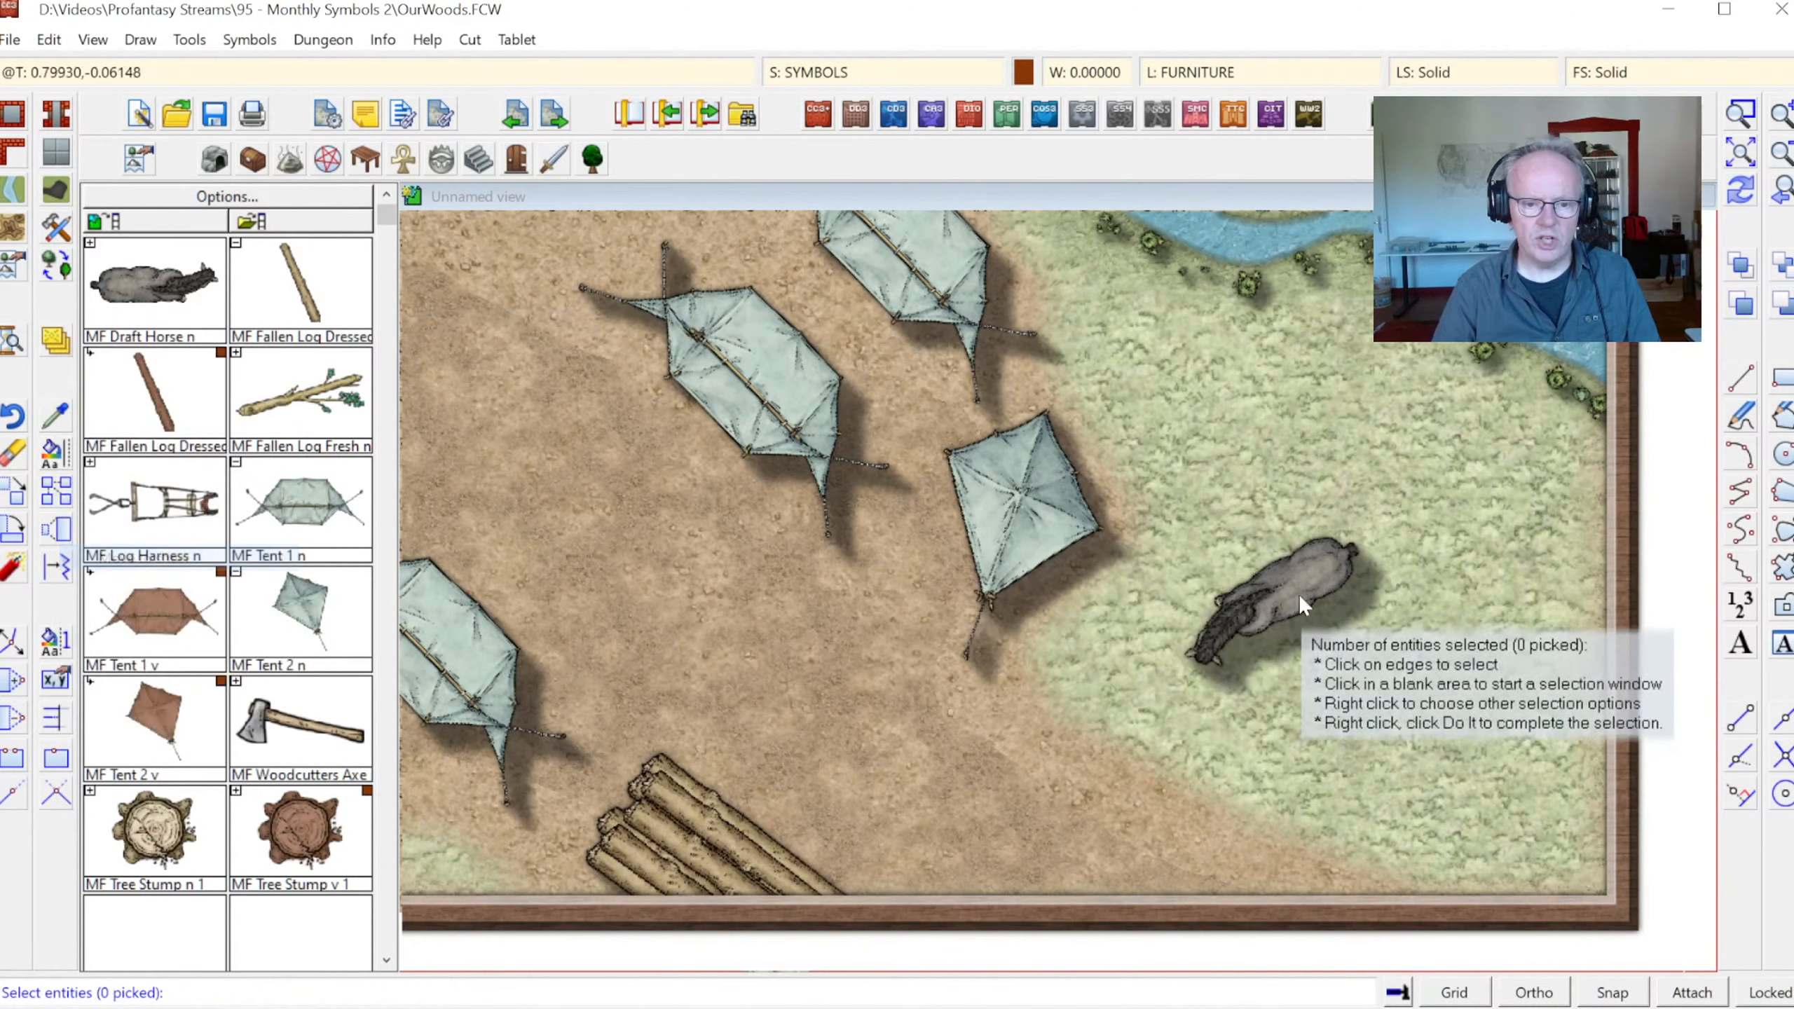
pyautogui.click(1270, 571)
pyautogui.rightClick(1247, 428)
pyautogui.click(1246, 427)
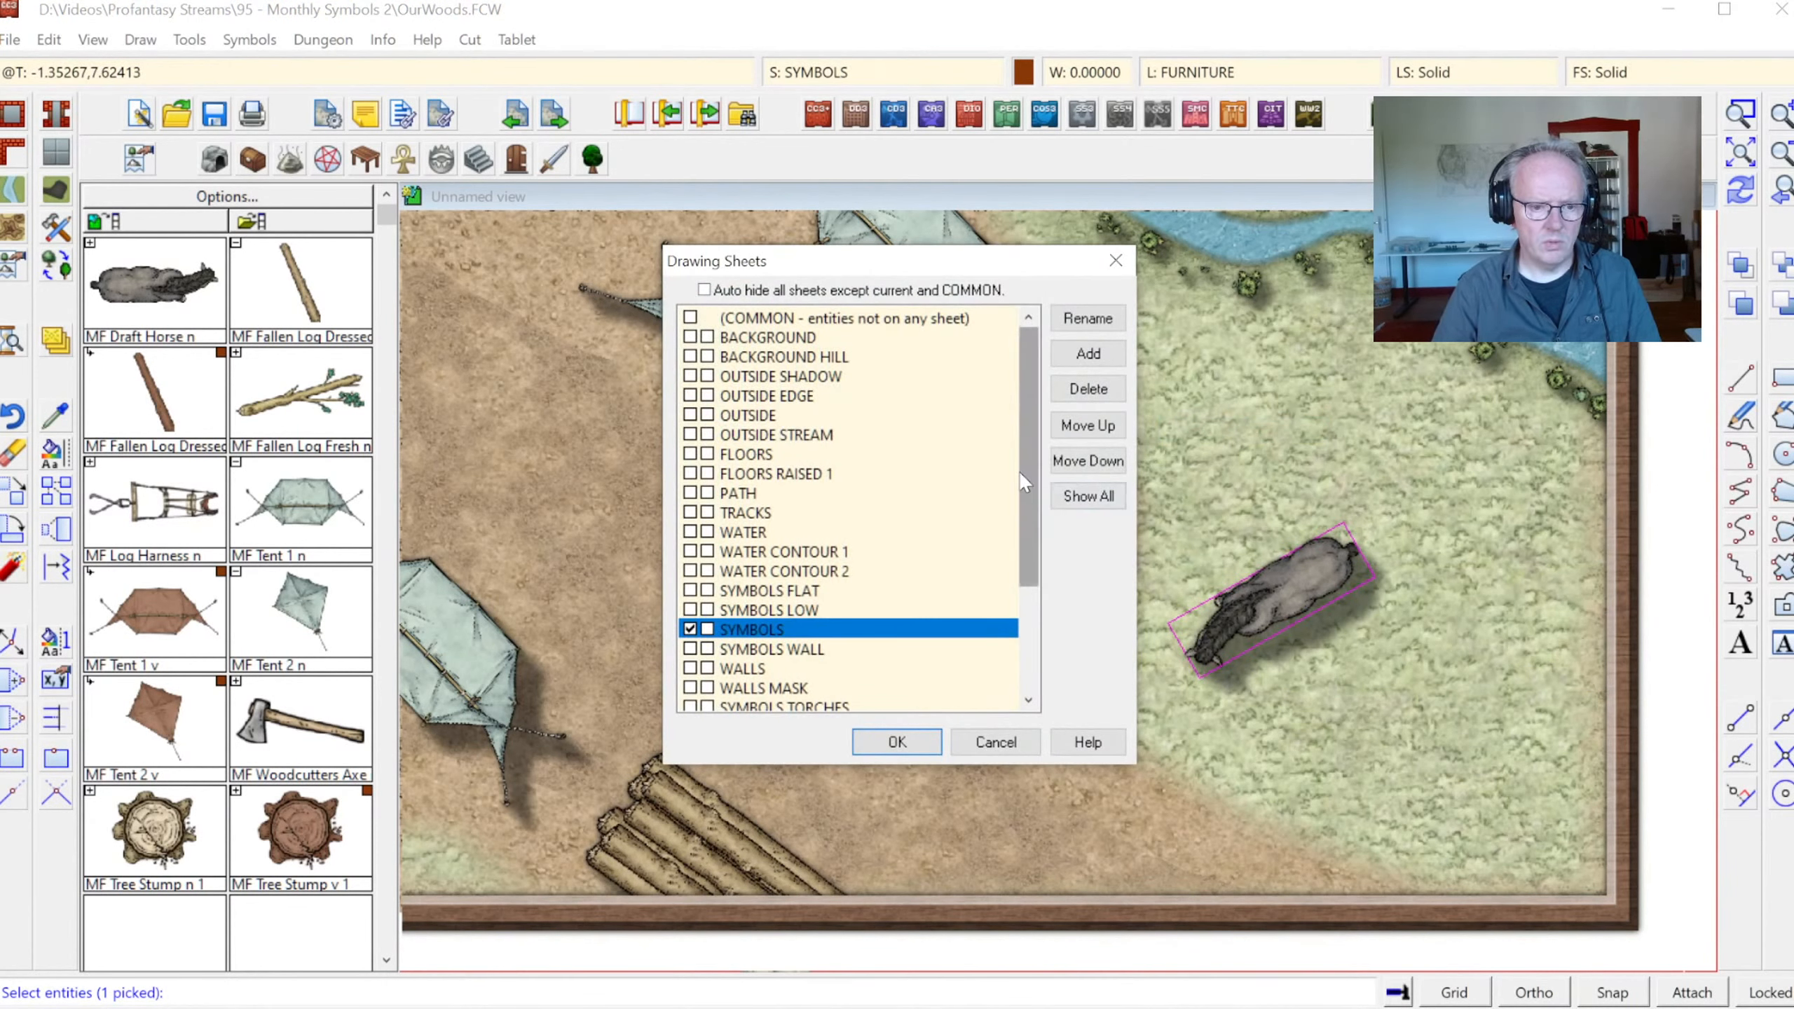
pyautogui.moveTo(1019, 472); pyautogui.dragTo(1029, 509)
pyautogui.click(814, 546)
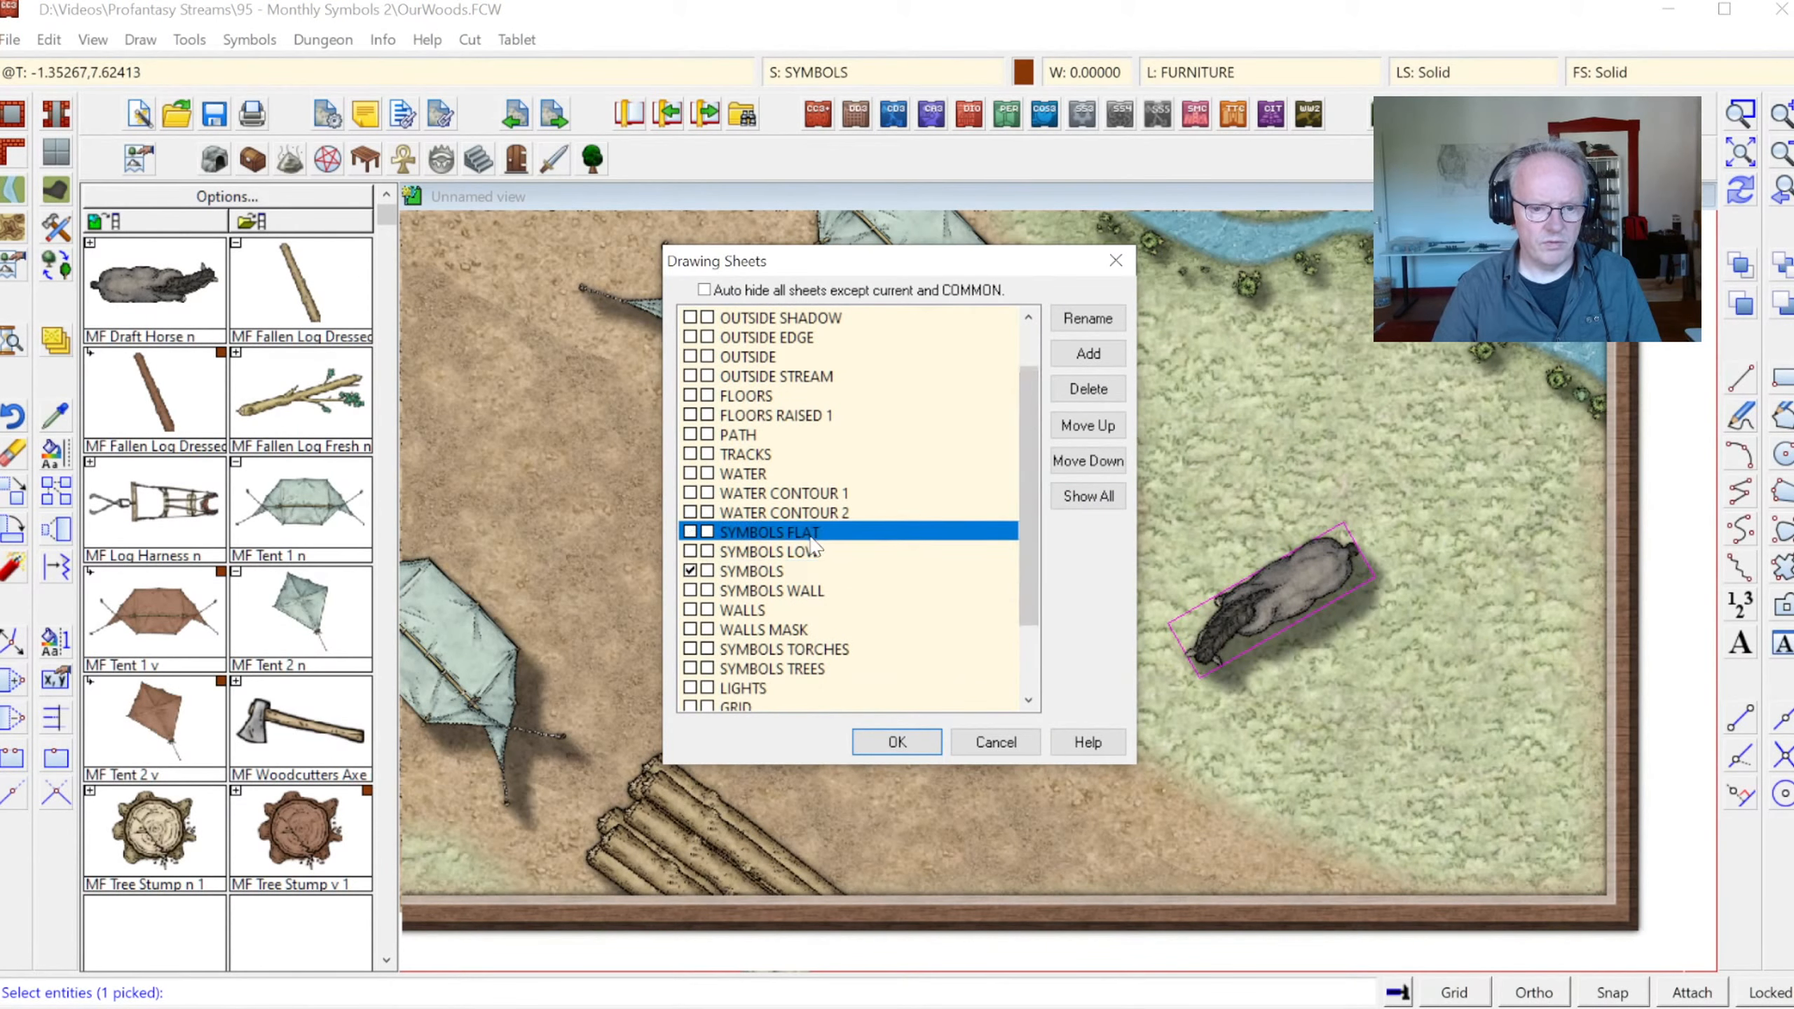
pyautogui.click(786, 574)
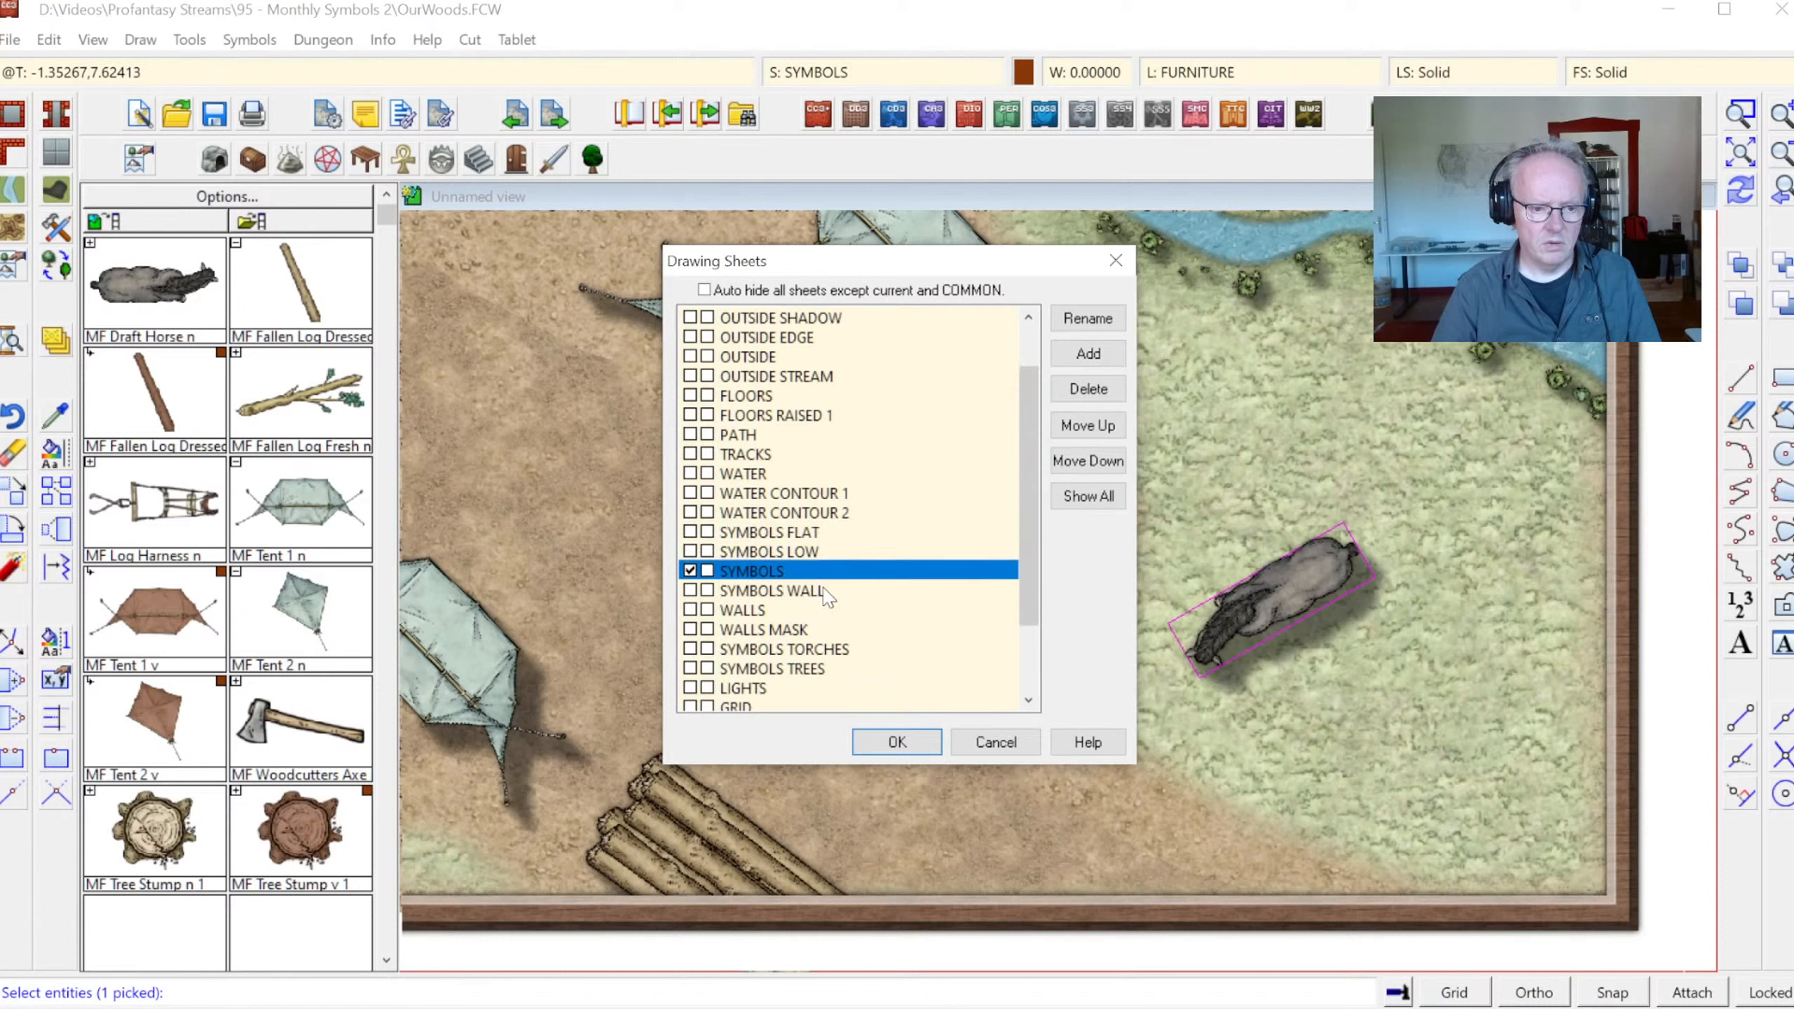
pyautogui.click(1088, 354)
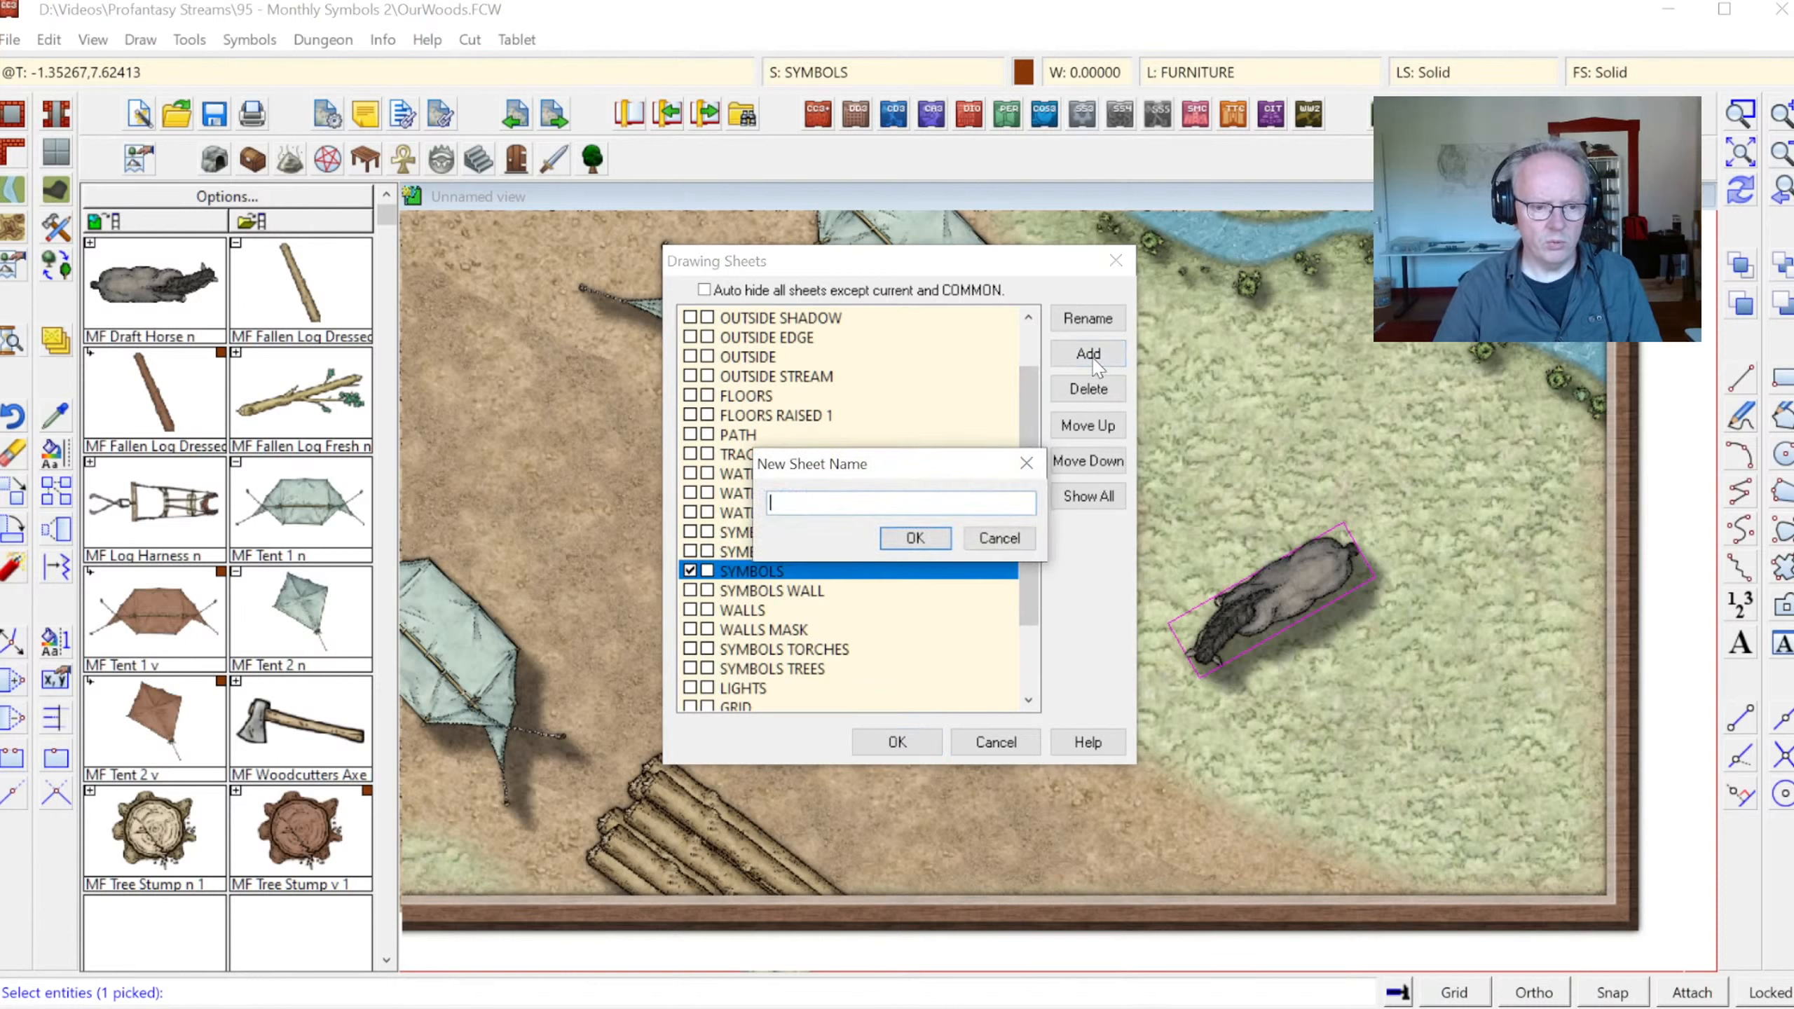
pyautogui.write('SY;N')
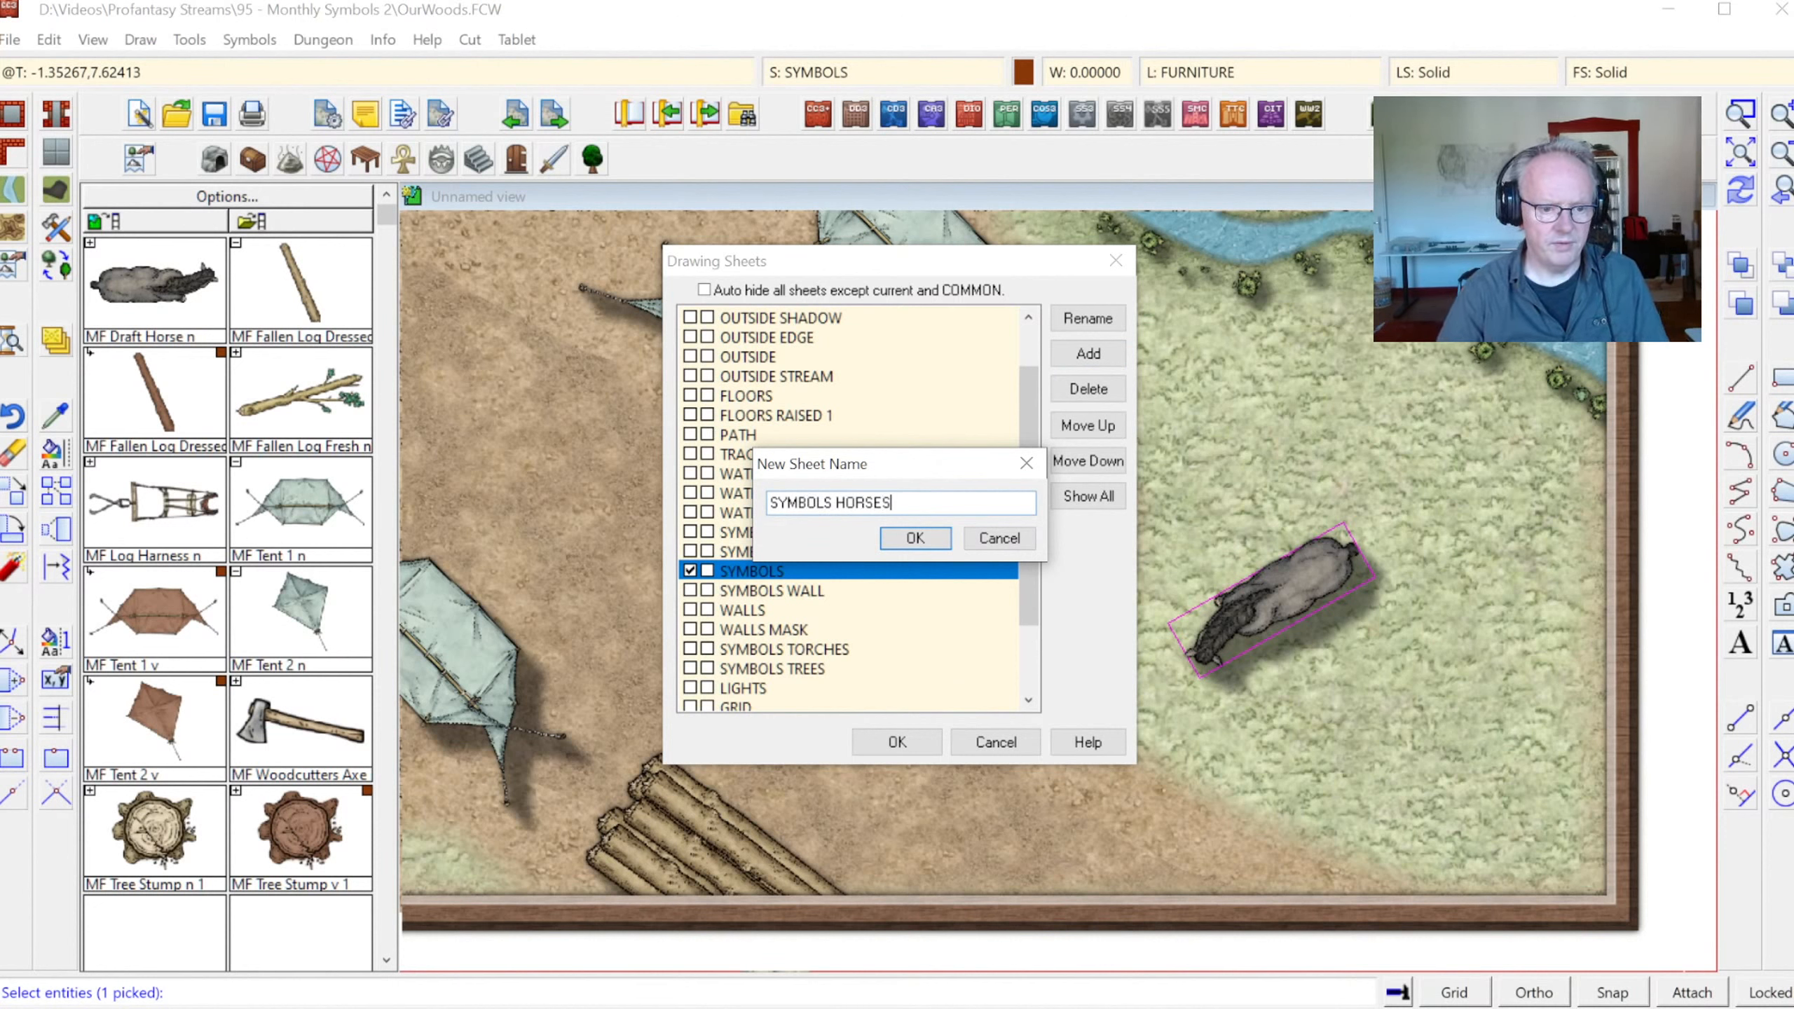
pyautogui.click(945, 542)
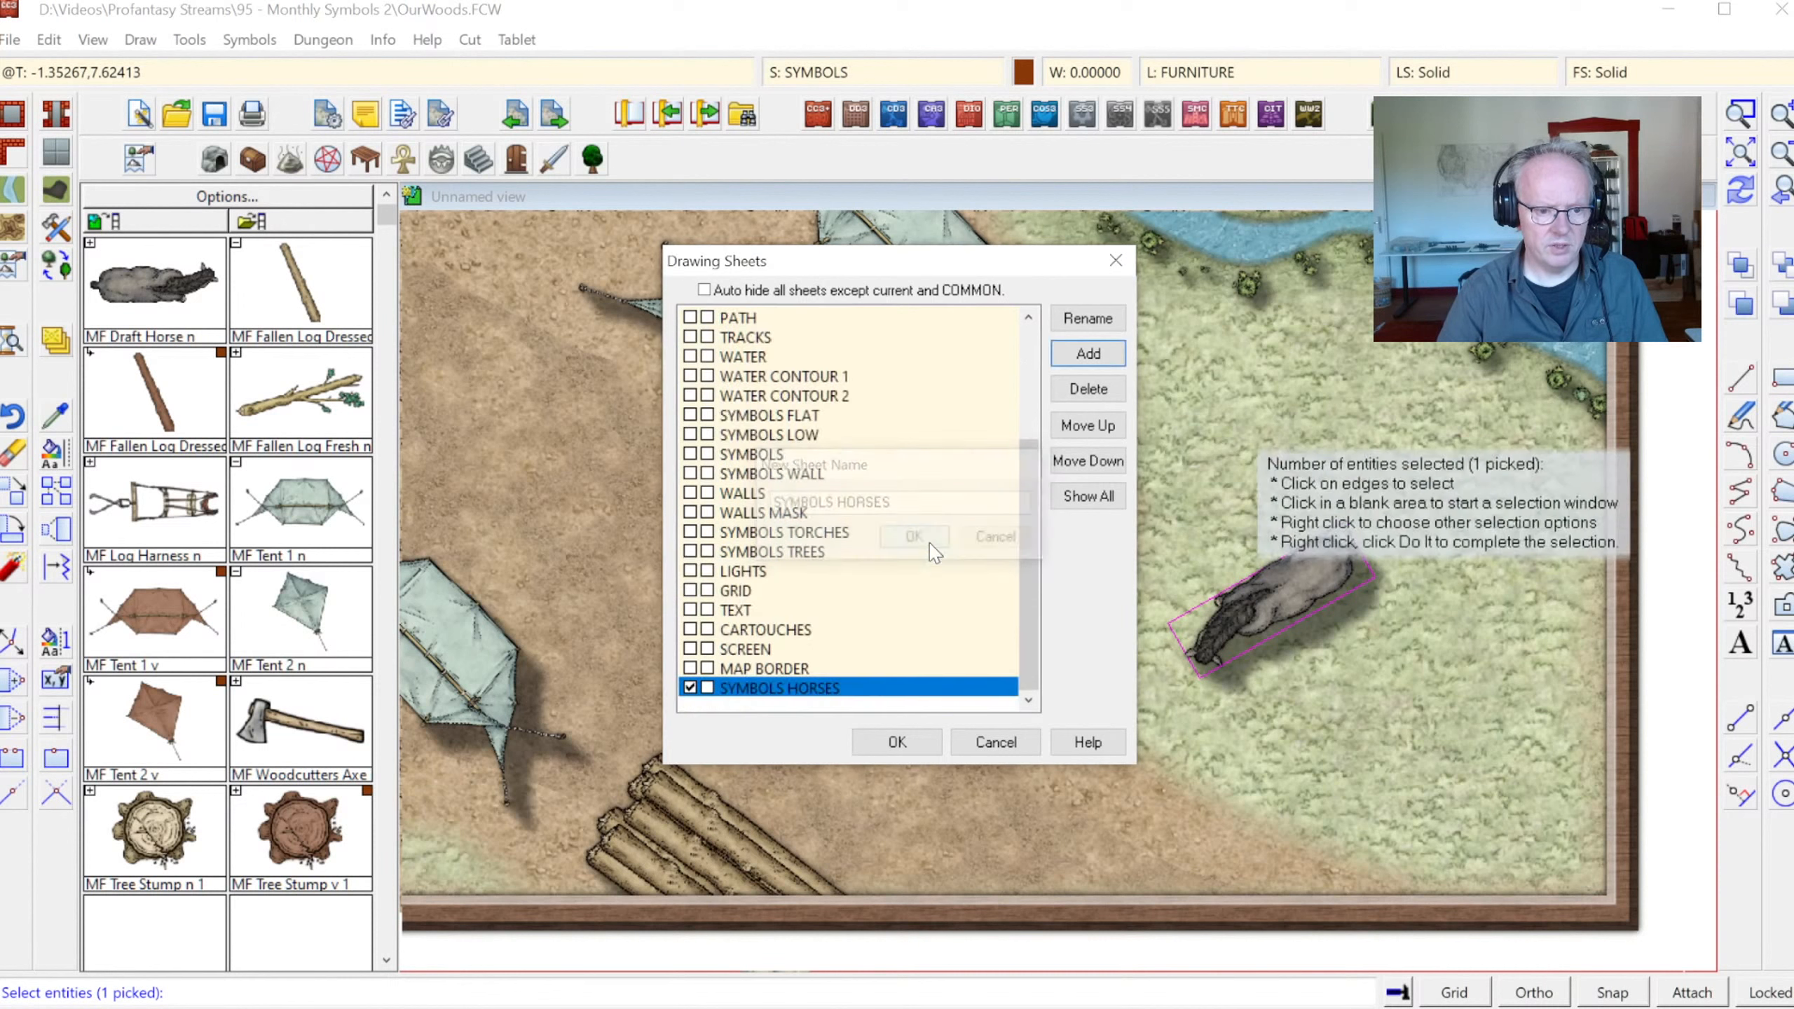
# Reorder the SYMBOLS HORSES sheet to sit between SYMBOLS and SYMBOLS WALL and move the selected draft horse onto it
pyautogui.click(1074, 427)
pyautogui.click(1073, 427)
pyautogui.click(1074, 428)
pyautogui.click(1074, 428)
pyautogui.click(1074, 427)
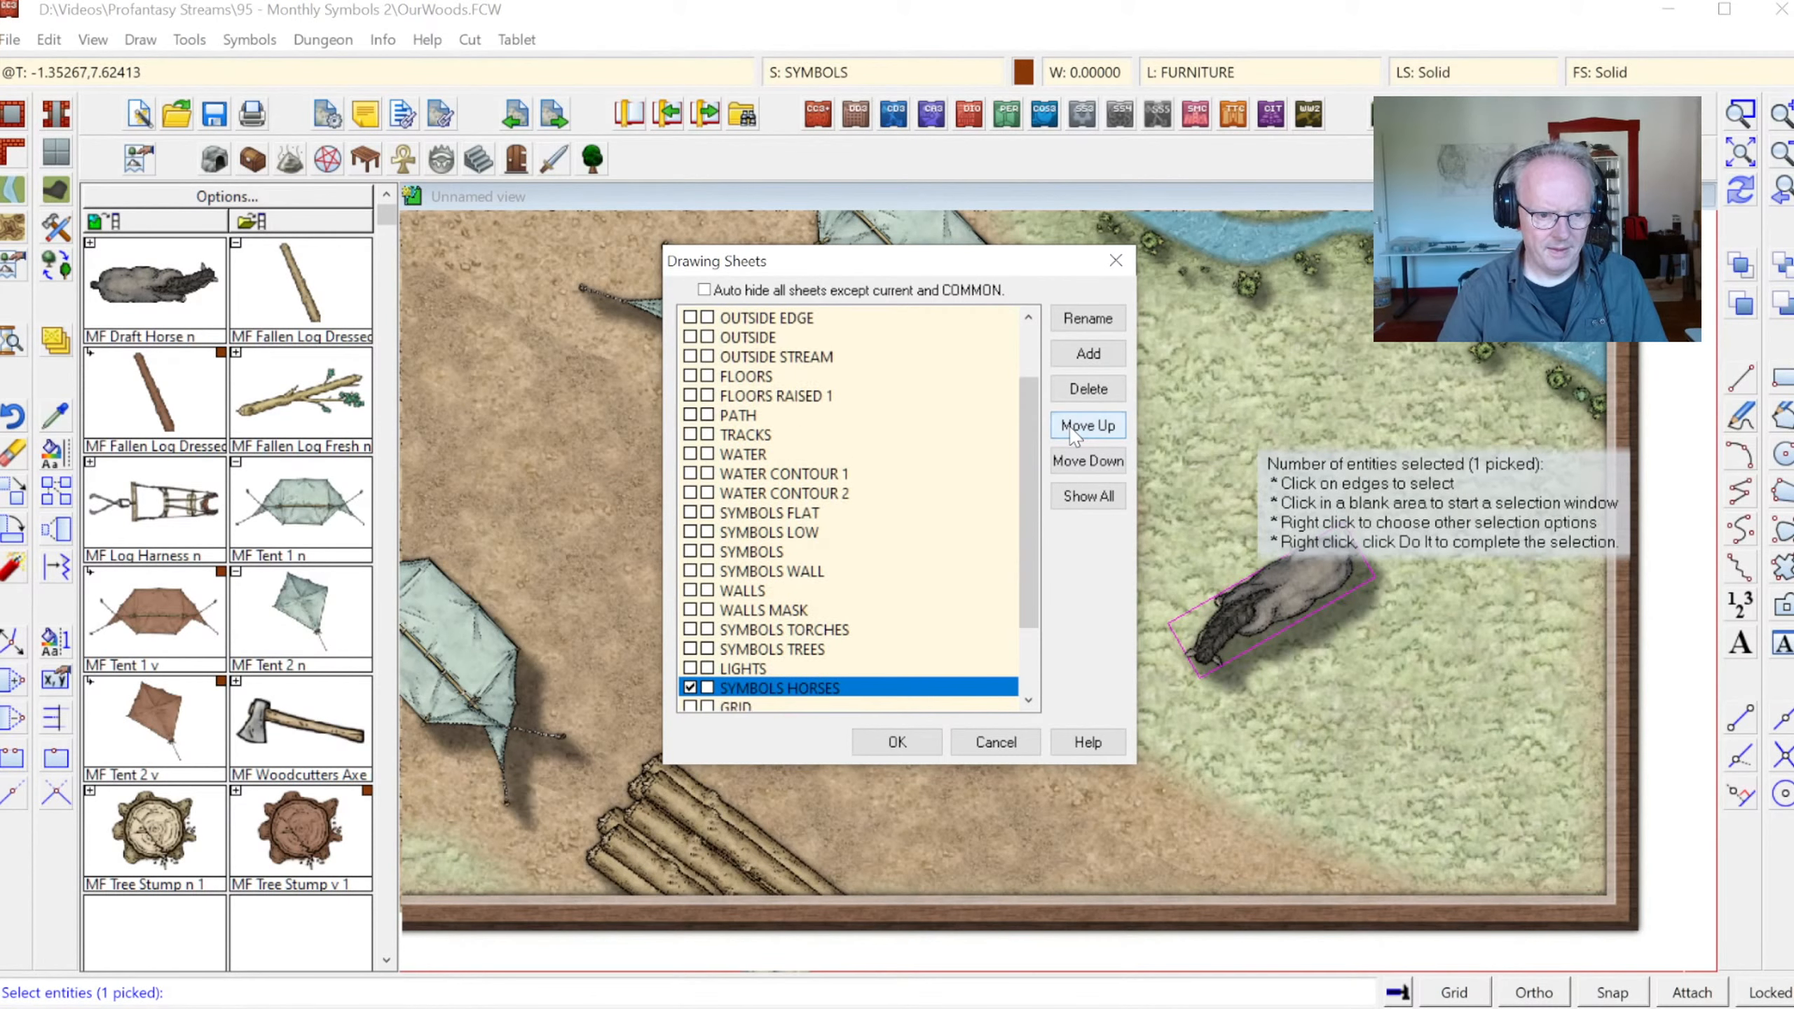
pyautogui.click(1073, 427)
pyautogui.click(1073, 428)
pyautogui.click(1073, 427)
pyautogui.click(1073, 427)
pyautogui.click(1074, 428)
pyautogui.click(1074, 428)
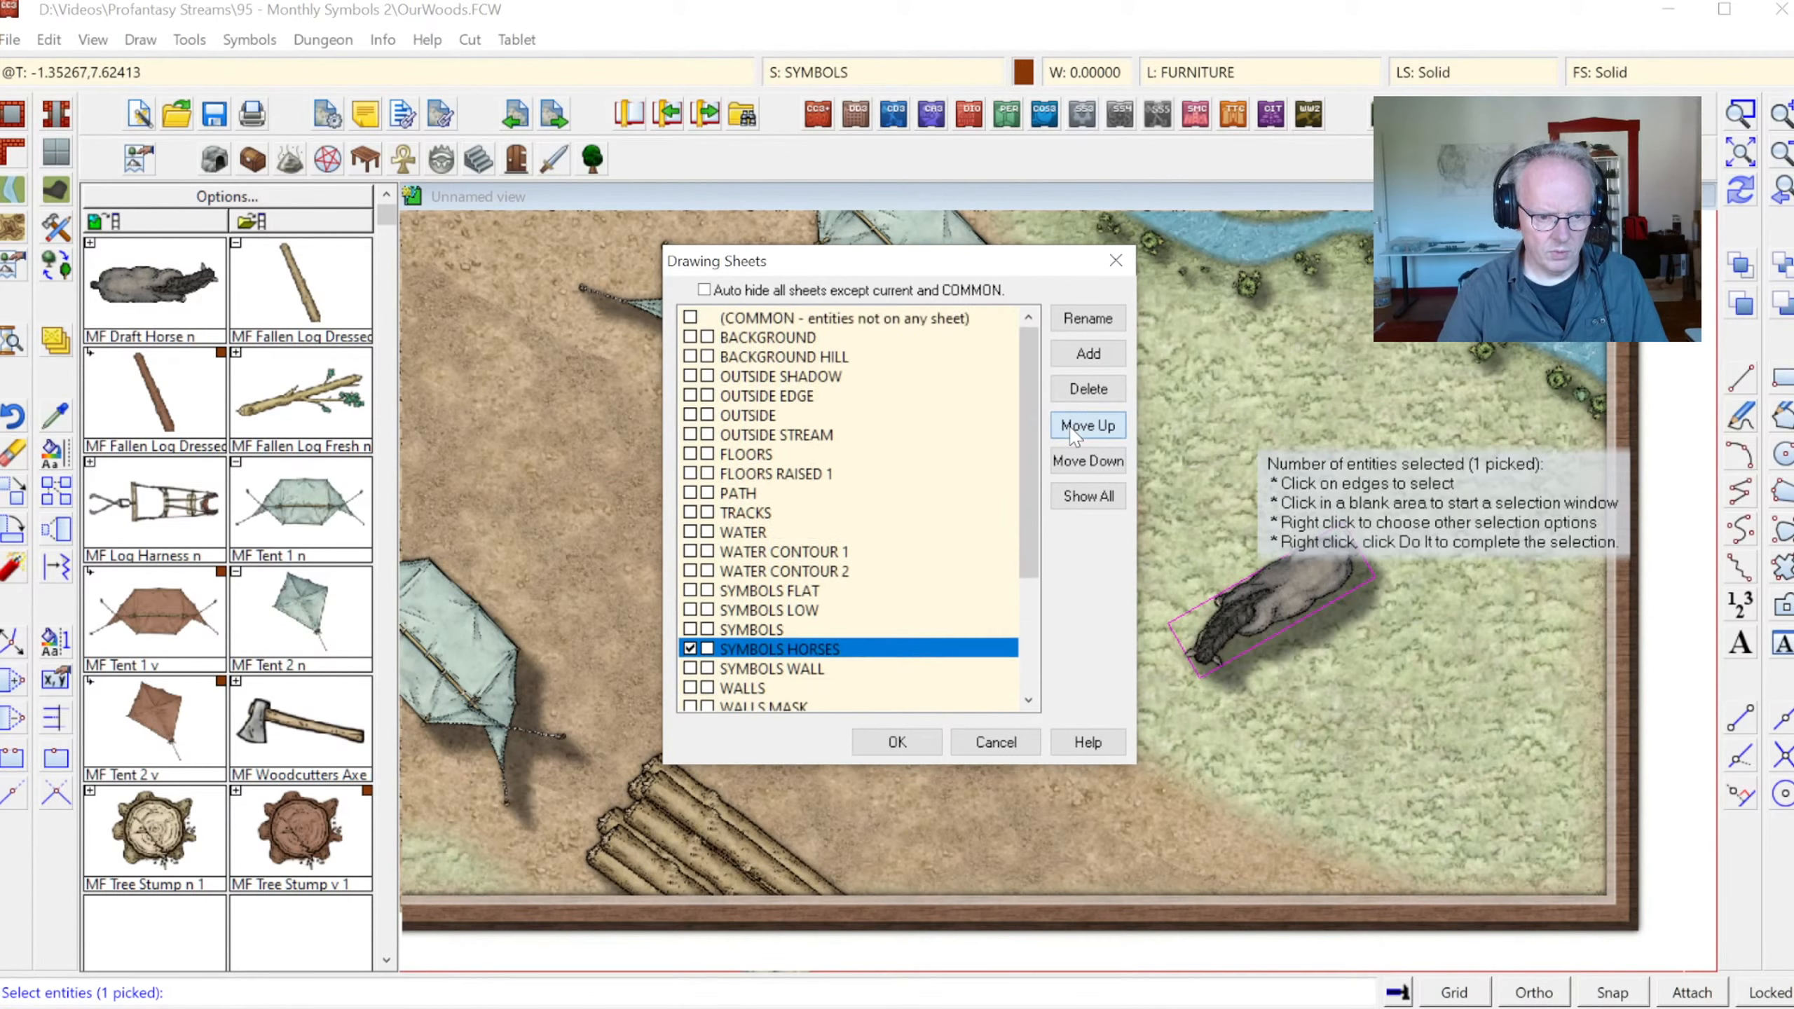
pyautogui.click(897, 741)
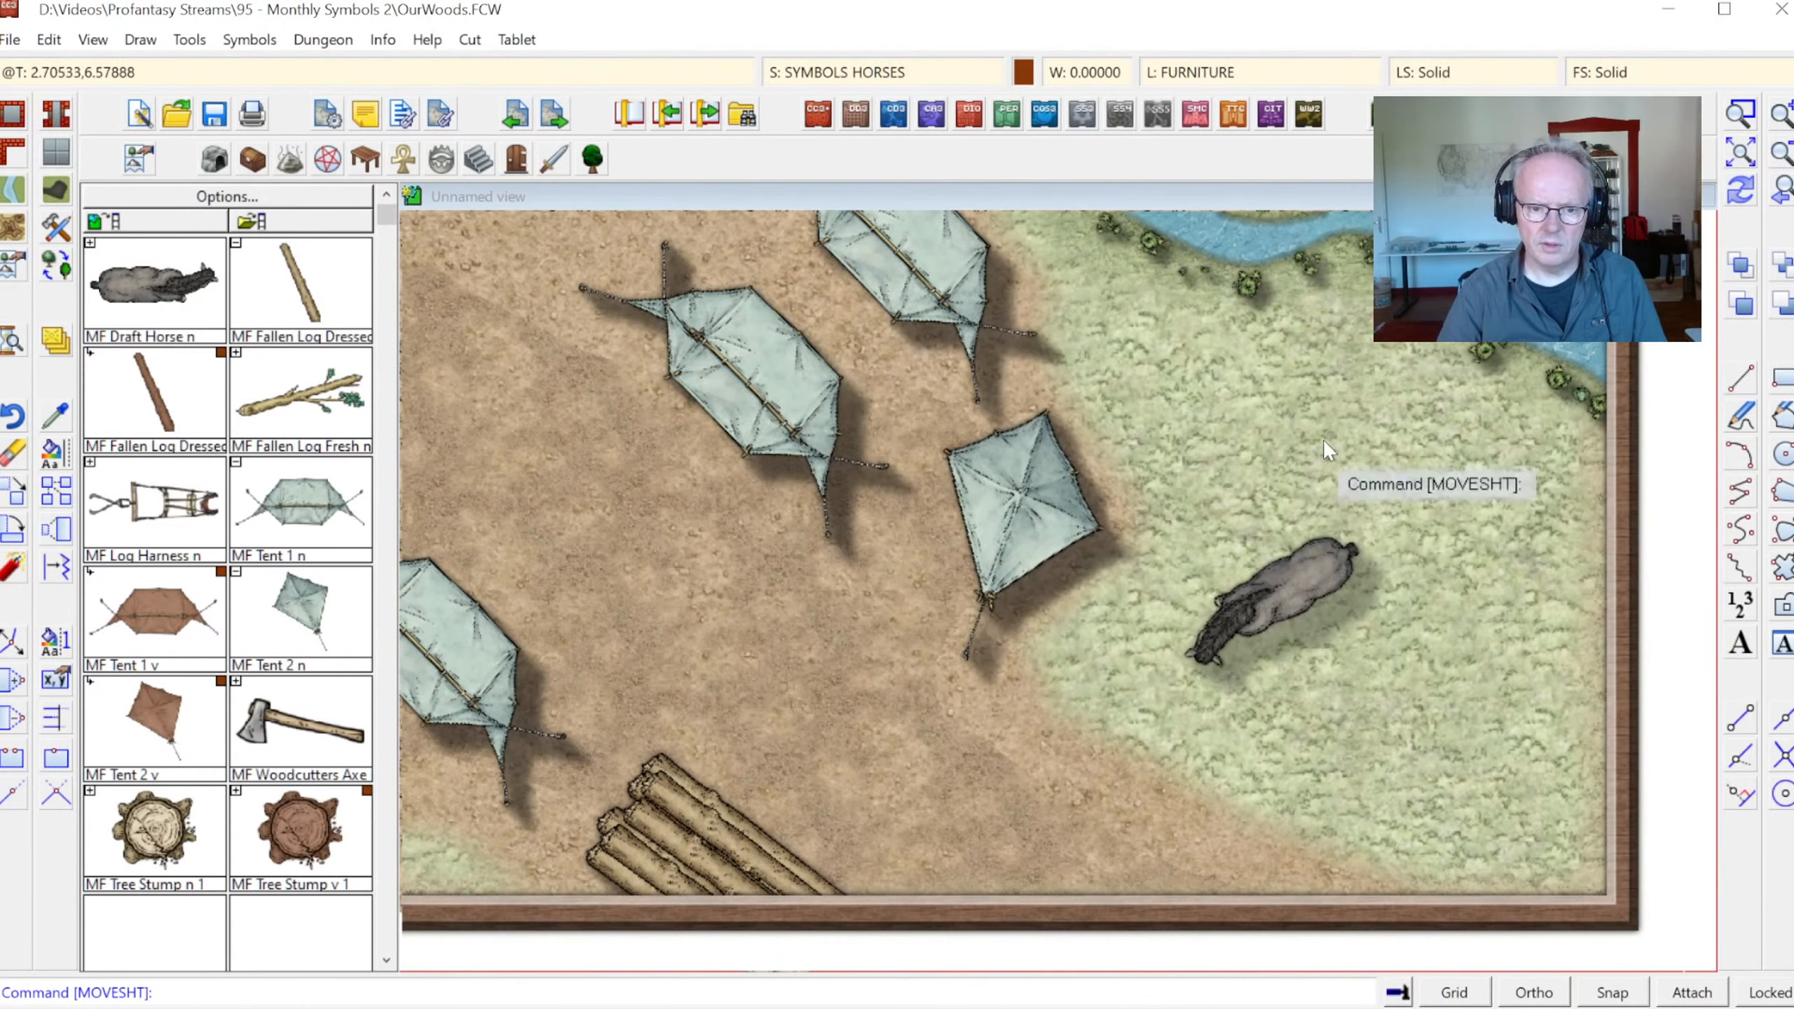
pyautogui.rightClick(57, 358)
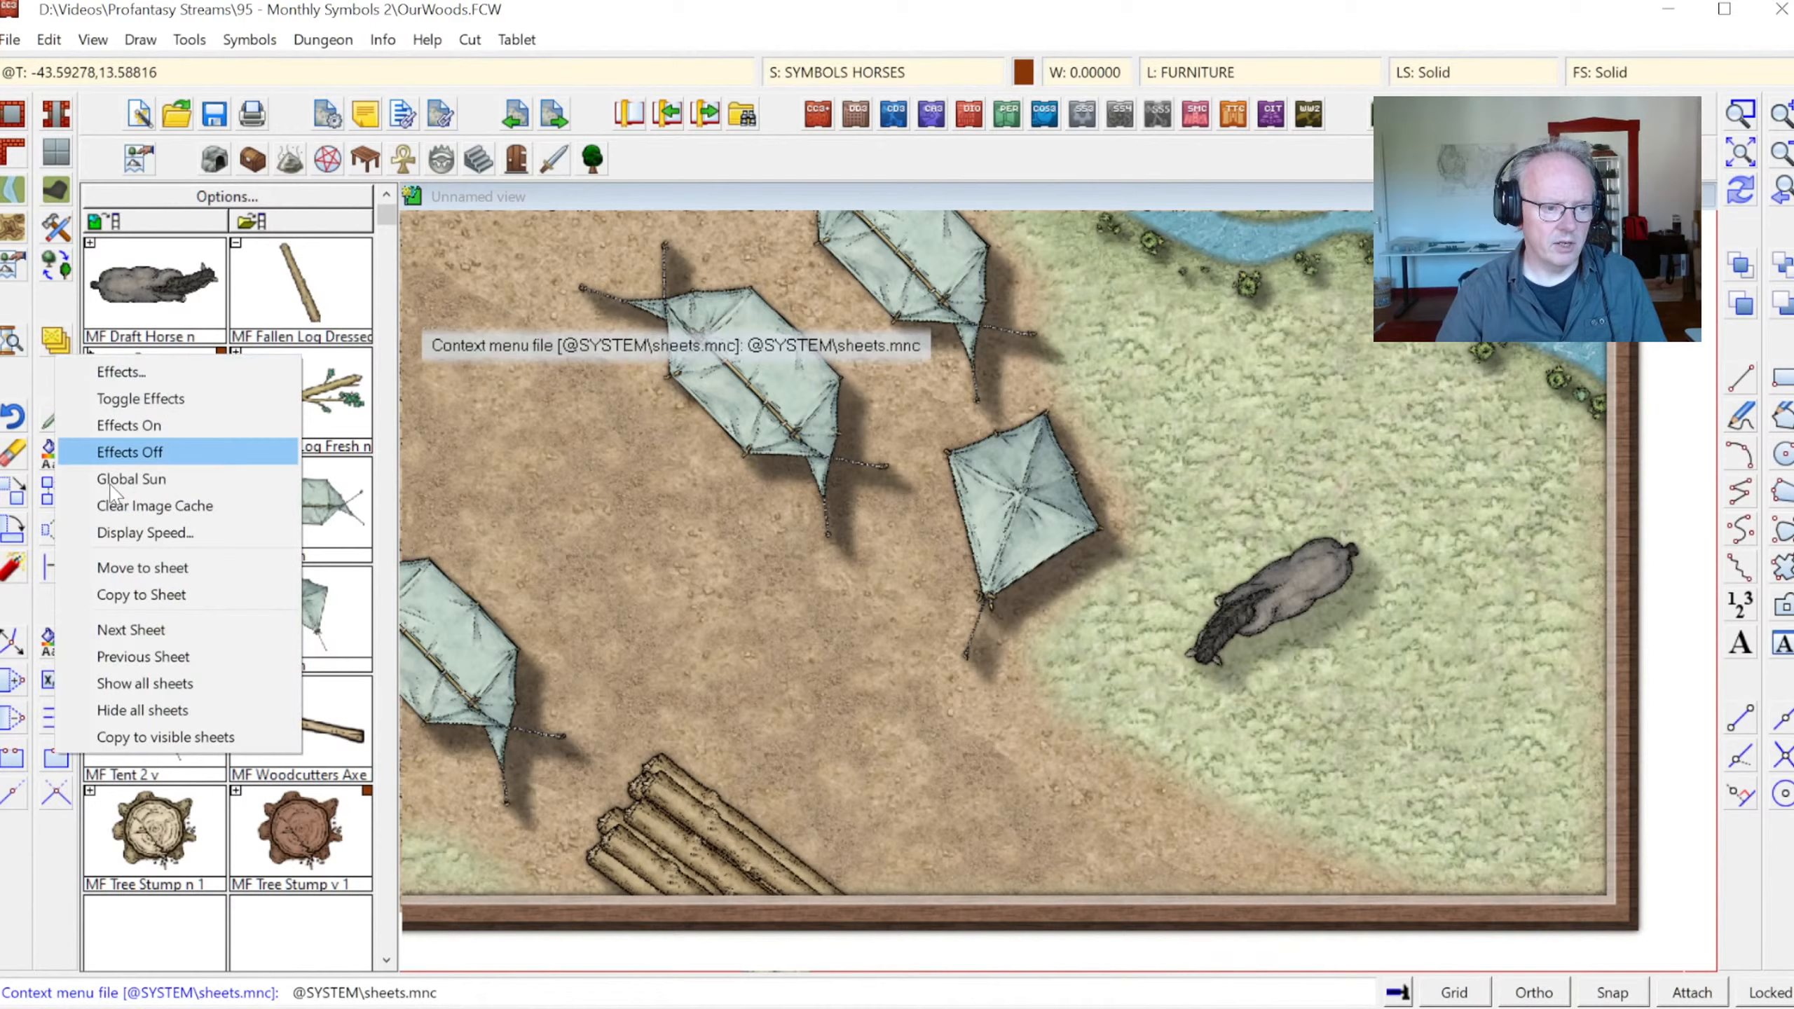
pyautogui.click(127, 628)
pyautogui.rightClick(1265, 566)
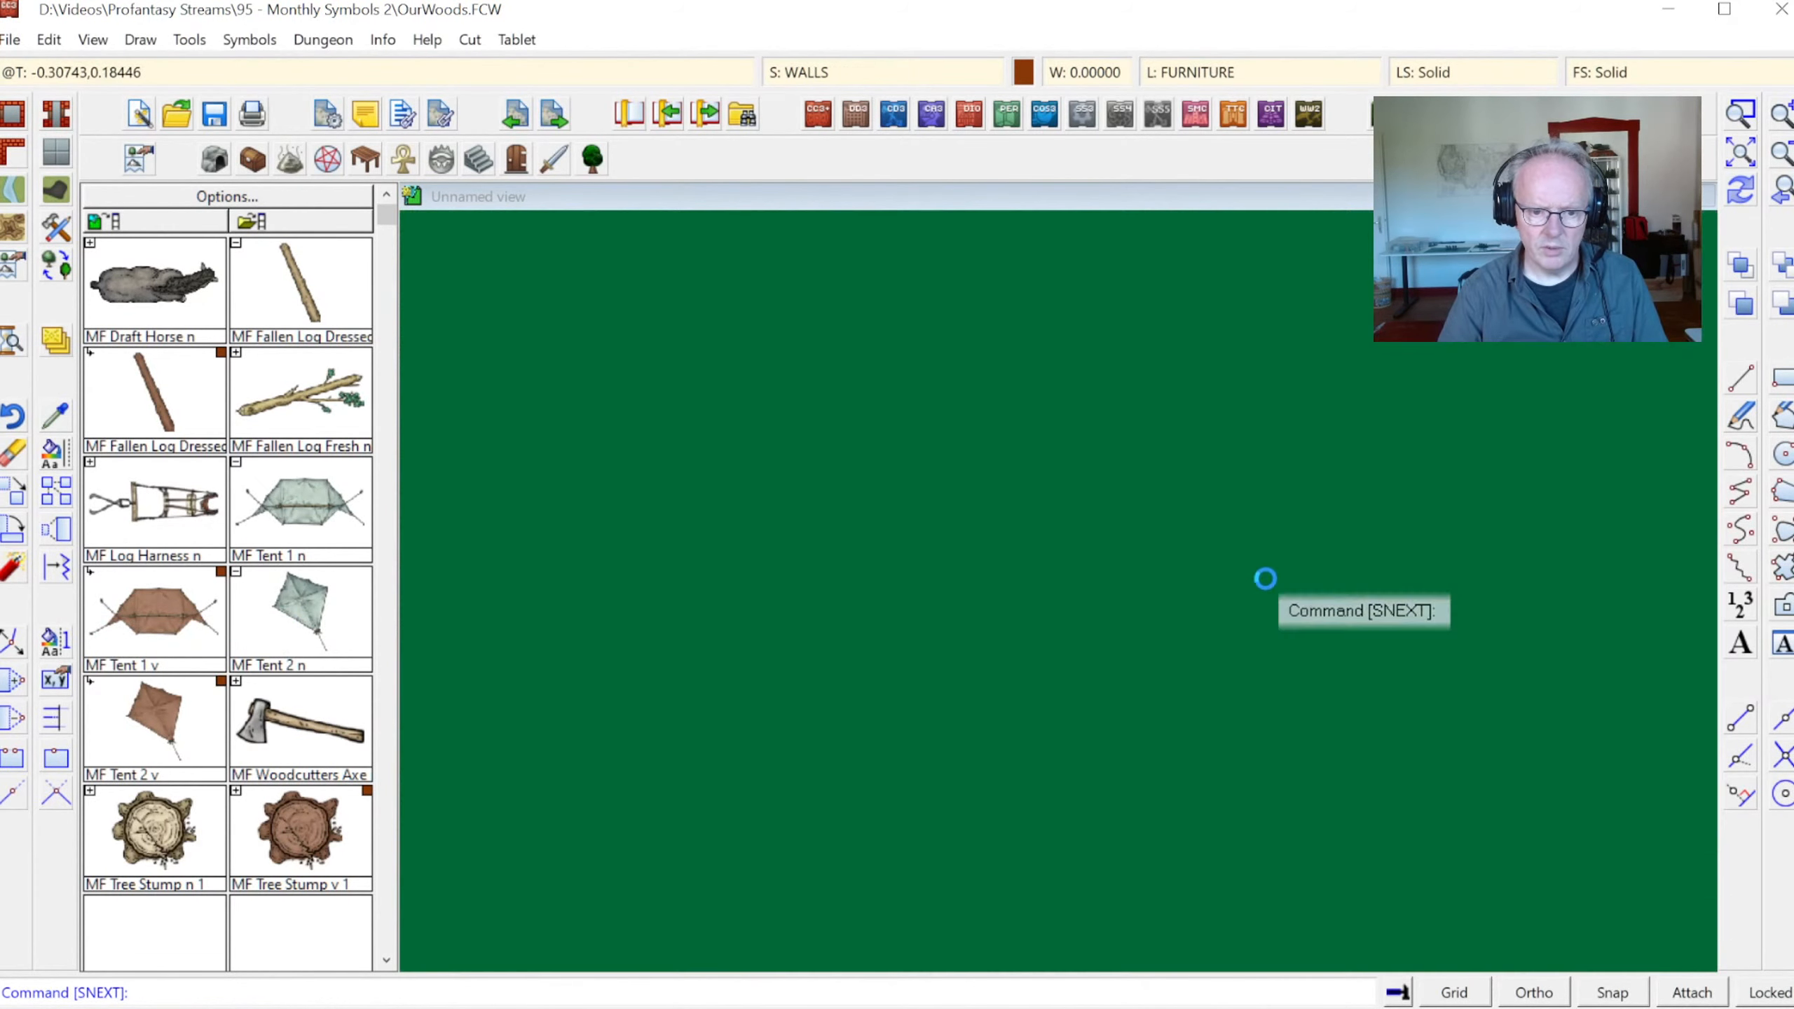
# Move the draft horse to the SYMBOLS HORSES sheet and redraw the map
pyautogui.rightClick(62, 359)
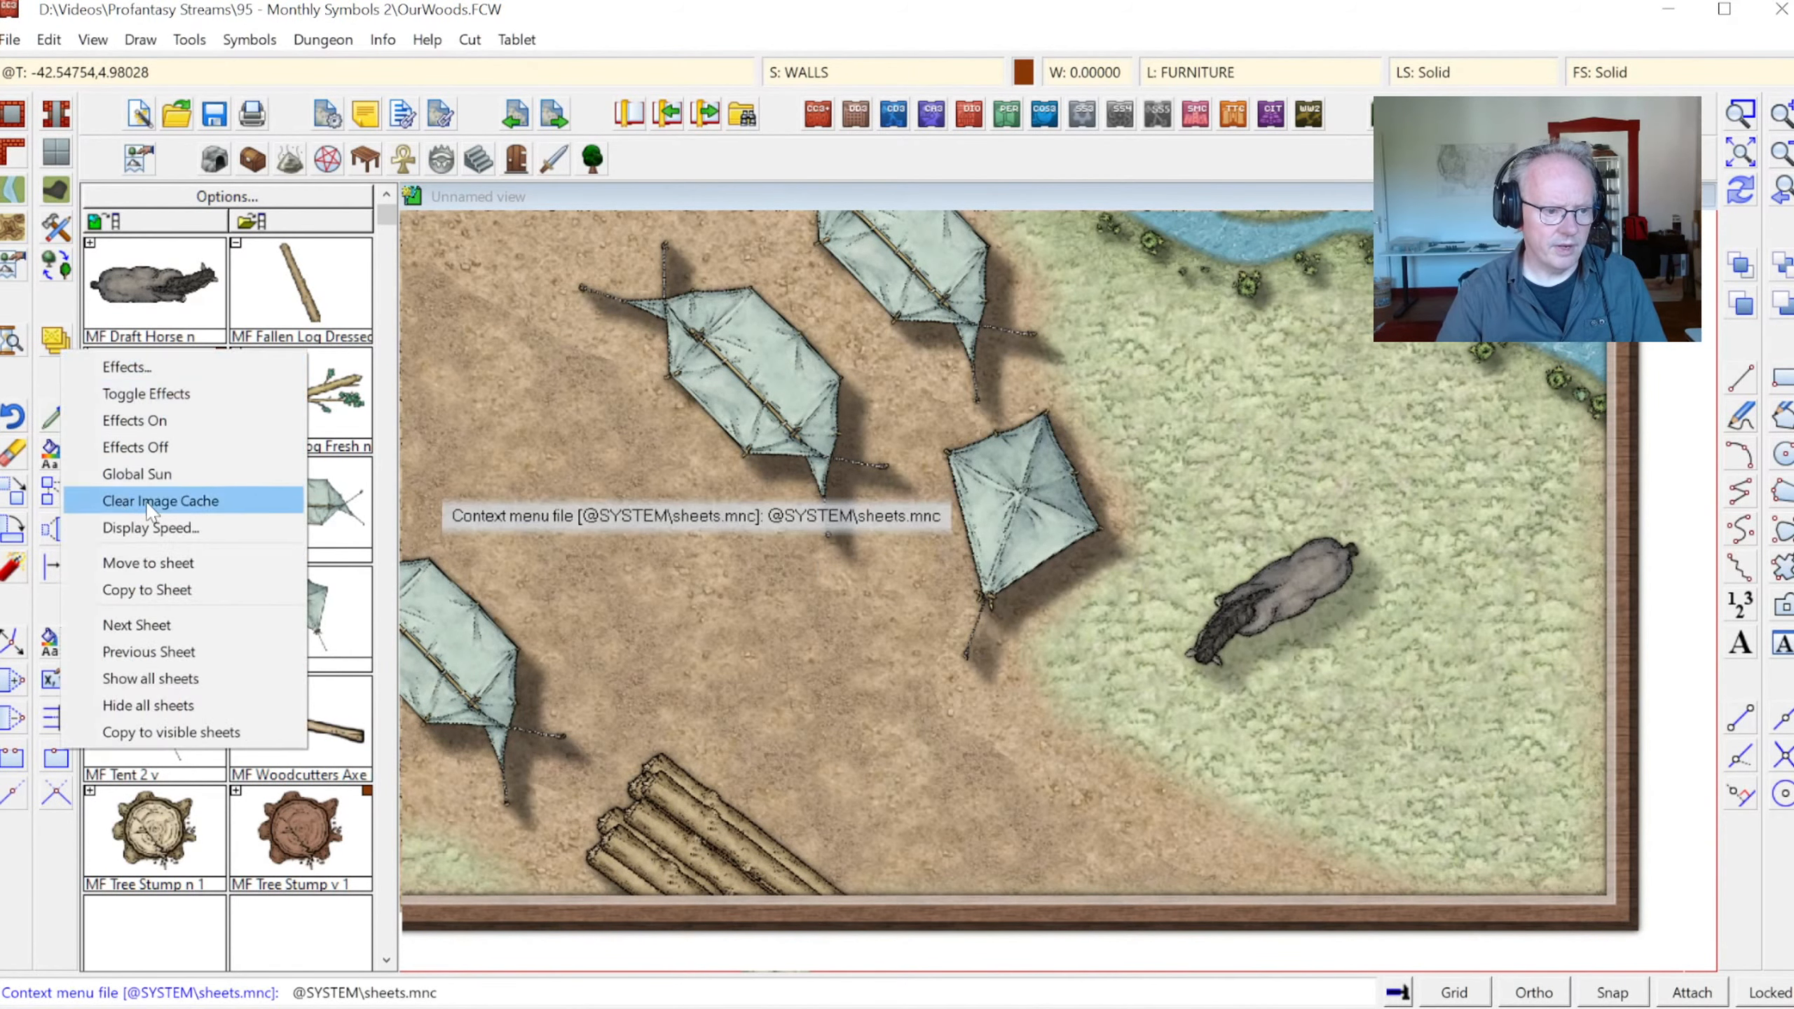
pyautogui.click(127, 593)
pyautogui.click(1280, 559)
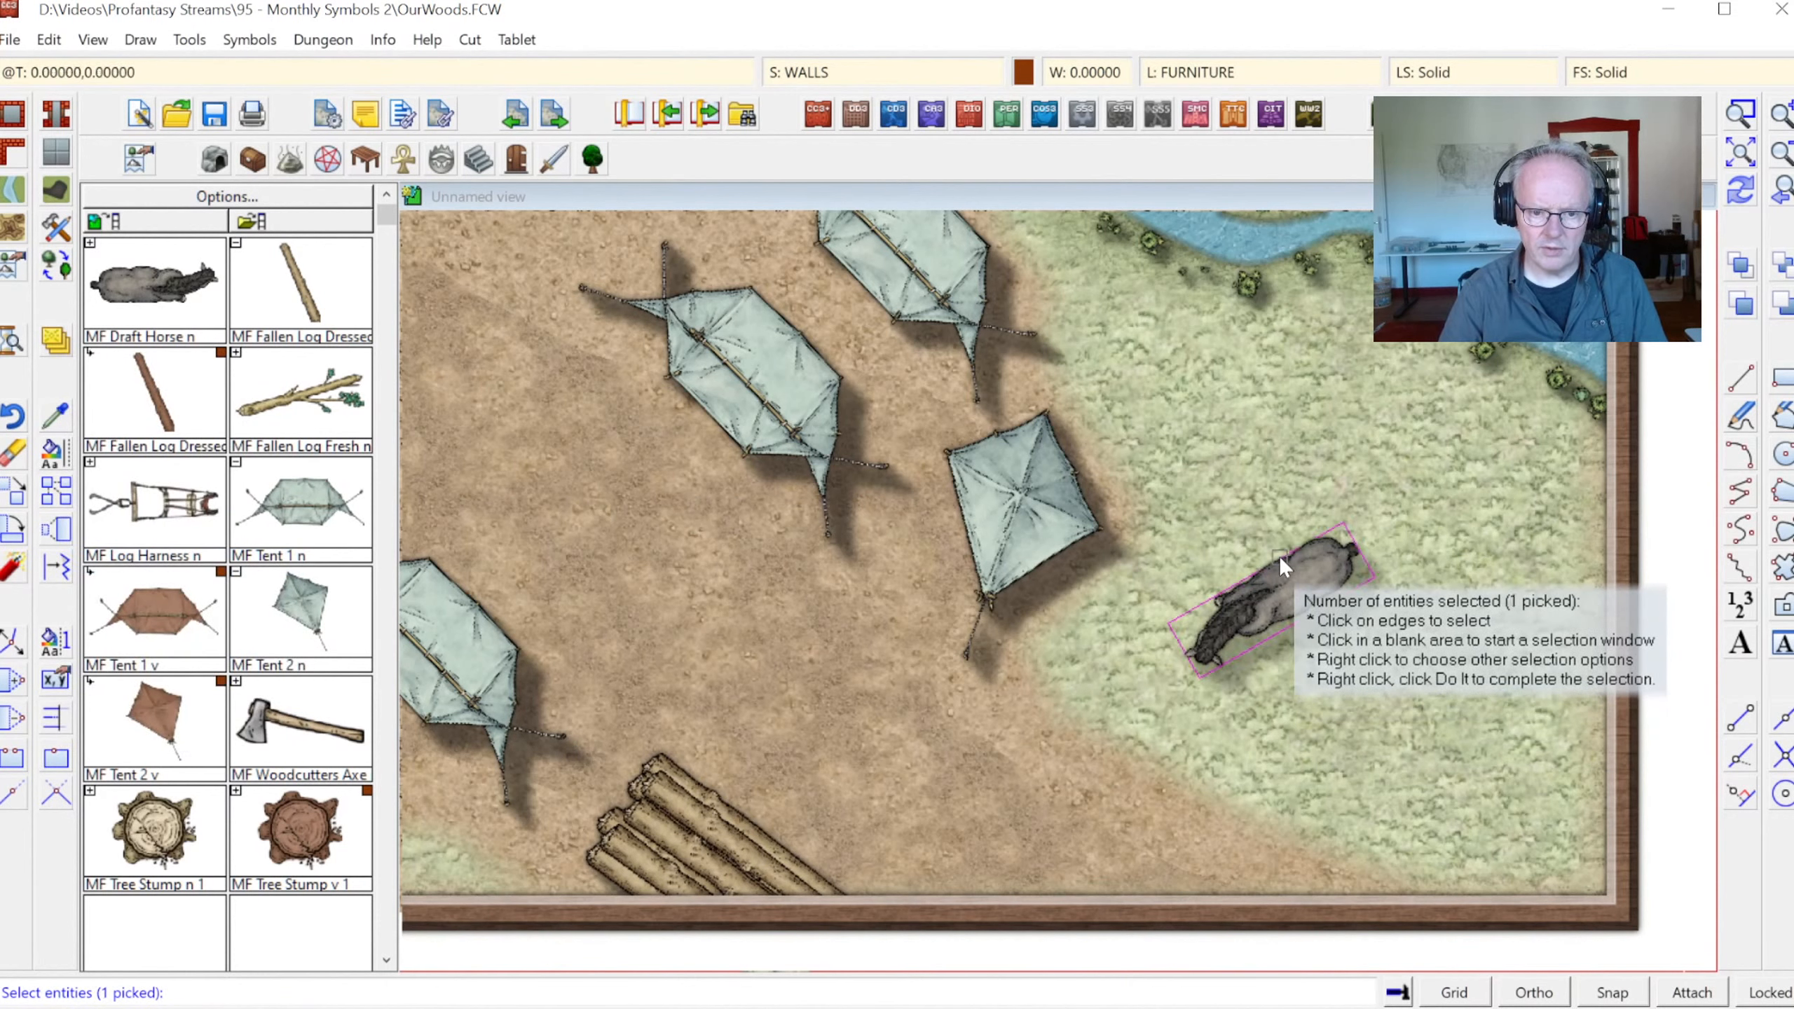
pyautogui.rightClick(1235, 438)
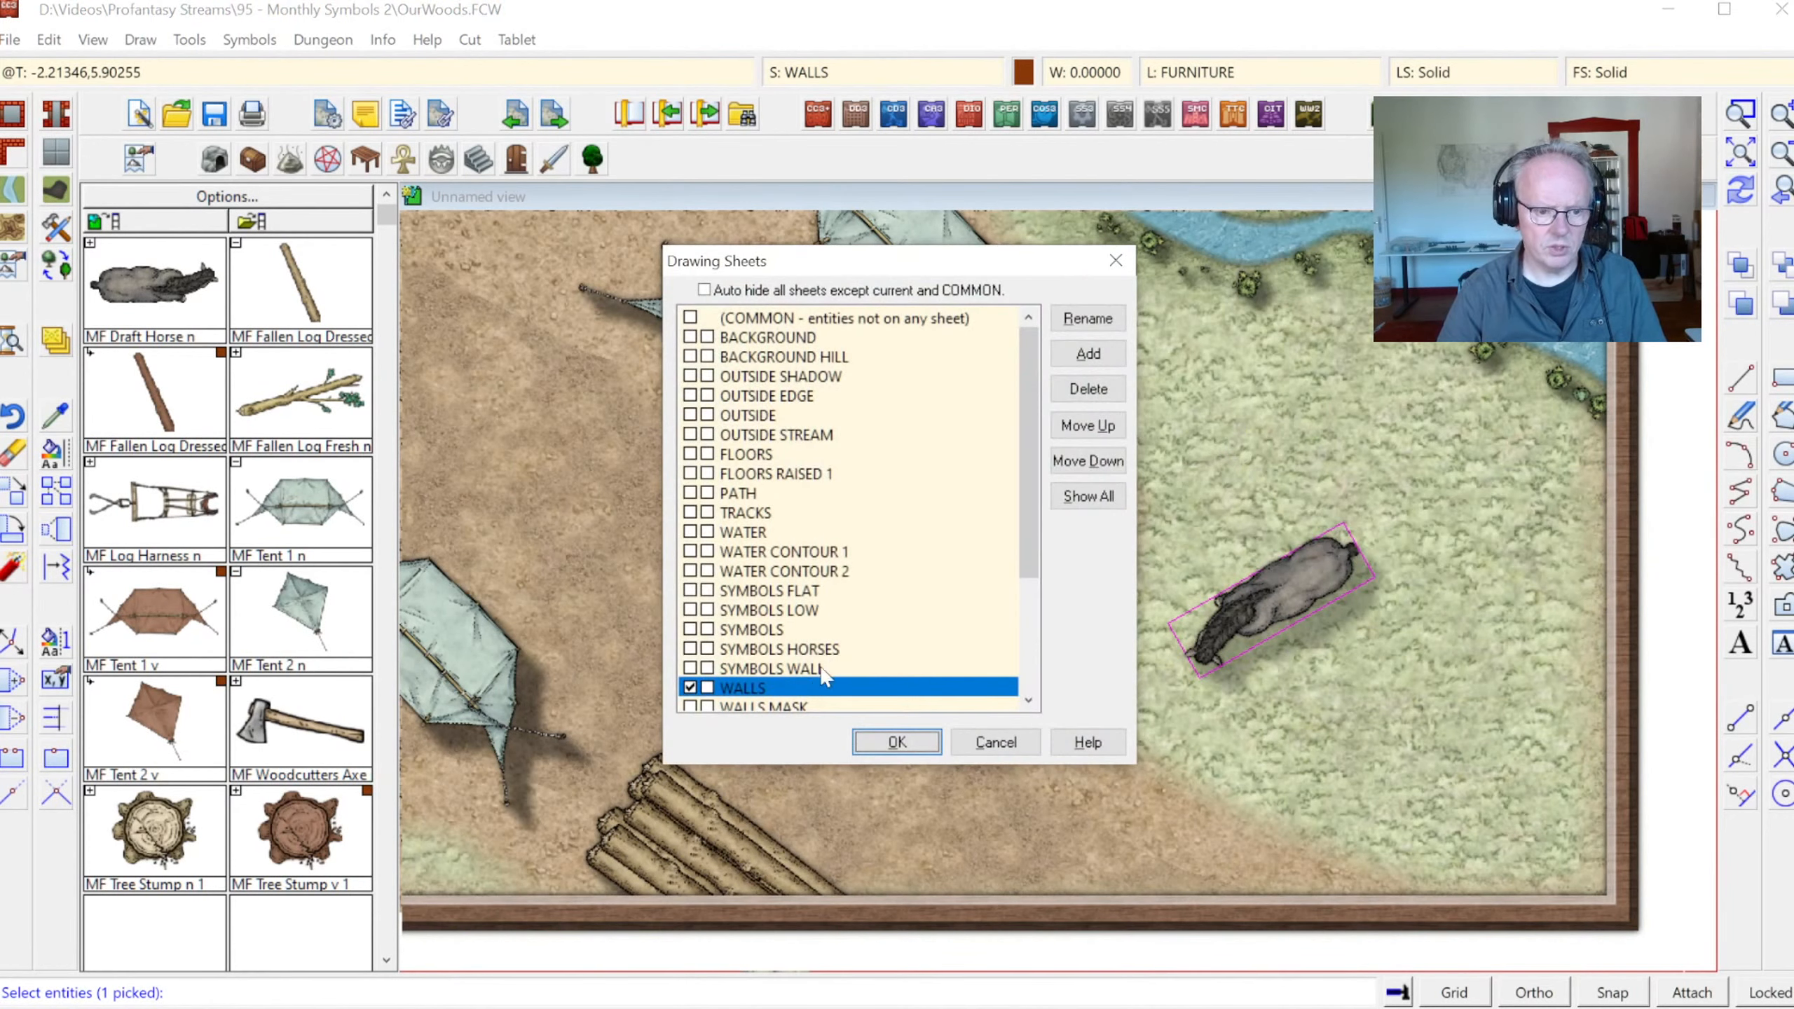
pyautogui.click(805, 651)
pyautogui.click(894, 741)
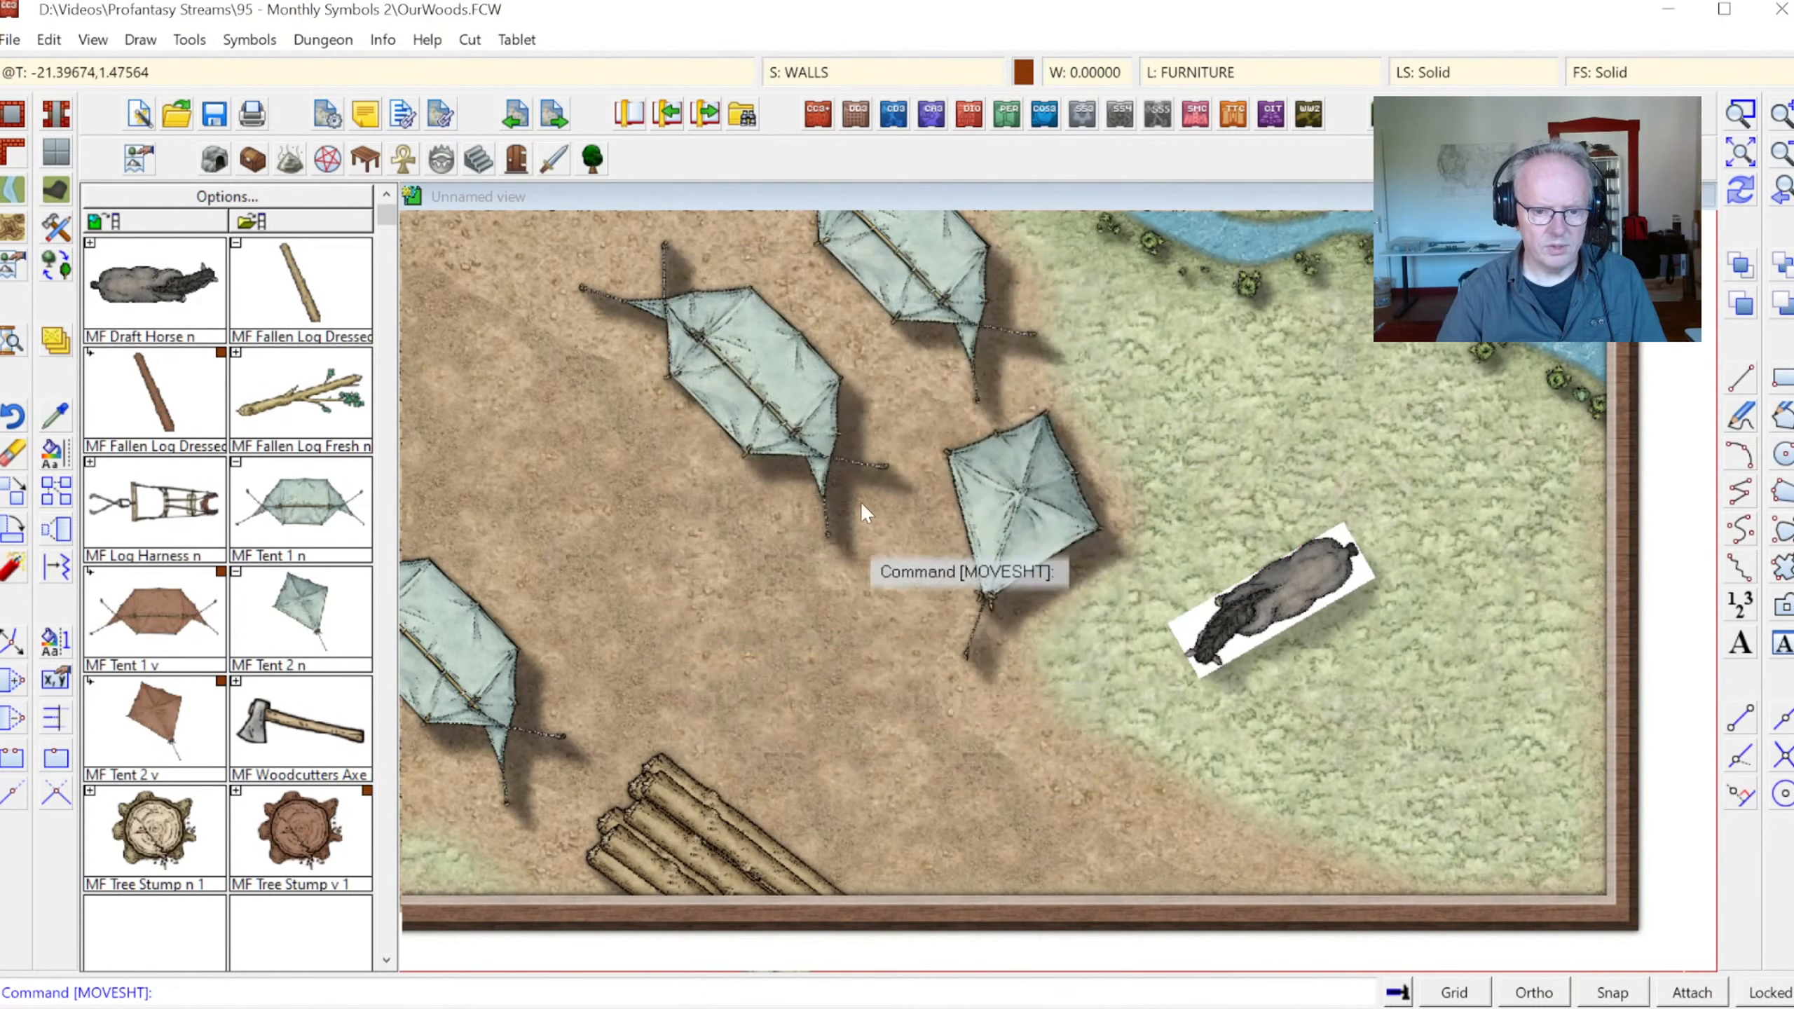
pyautogui.click(1742, 190)
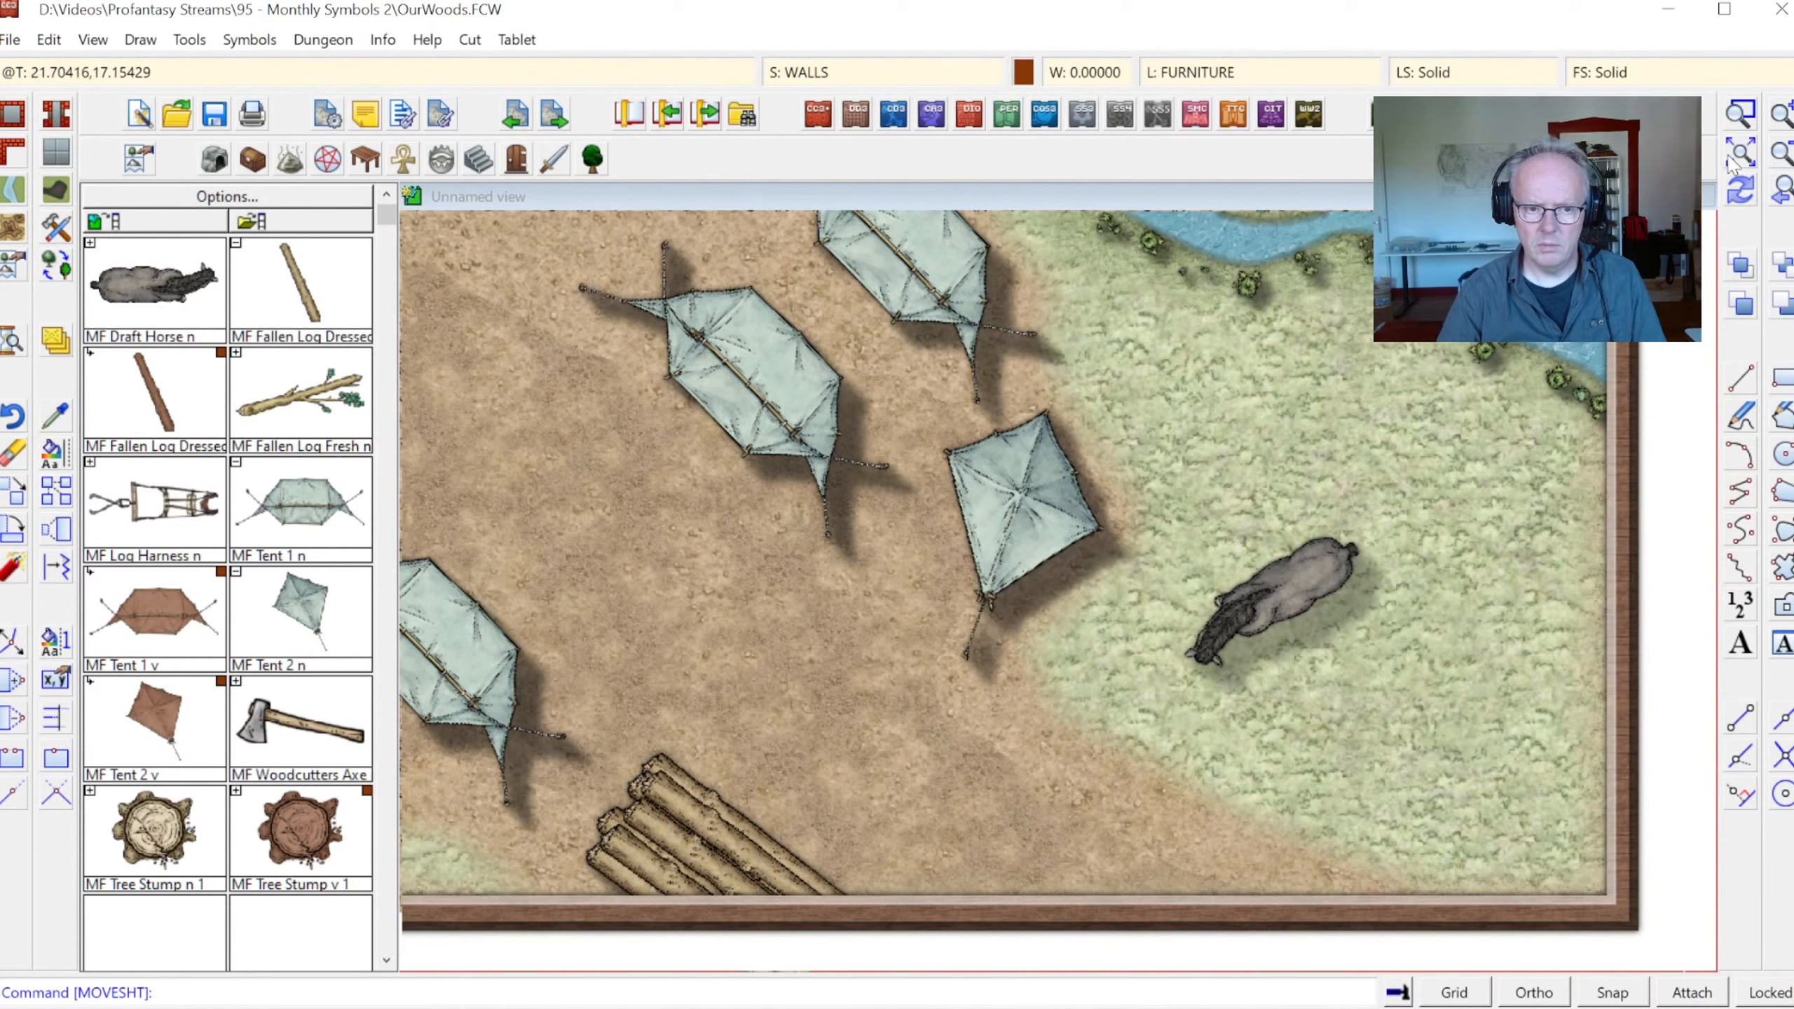
# Make SYMBOLS HORSES the current drawing sheet
pyautogui.click(1783, 154)
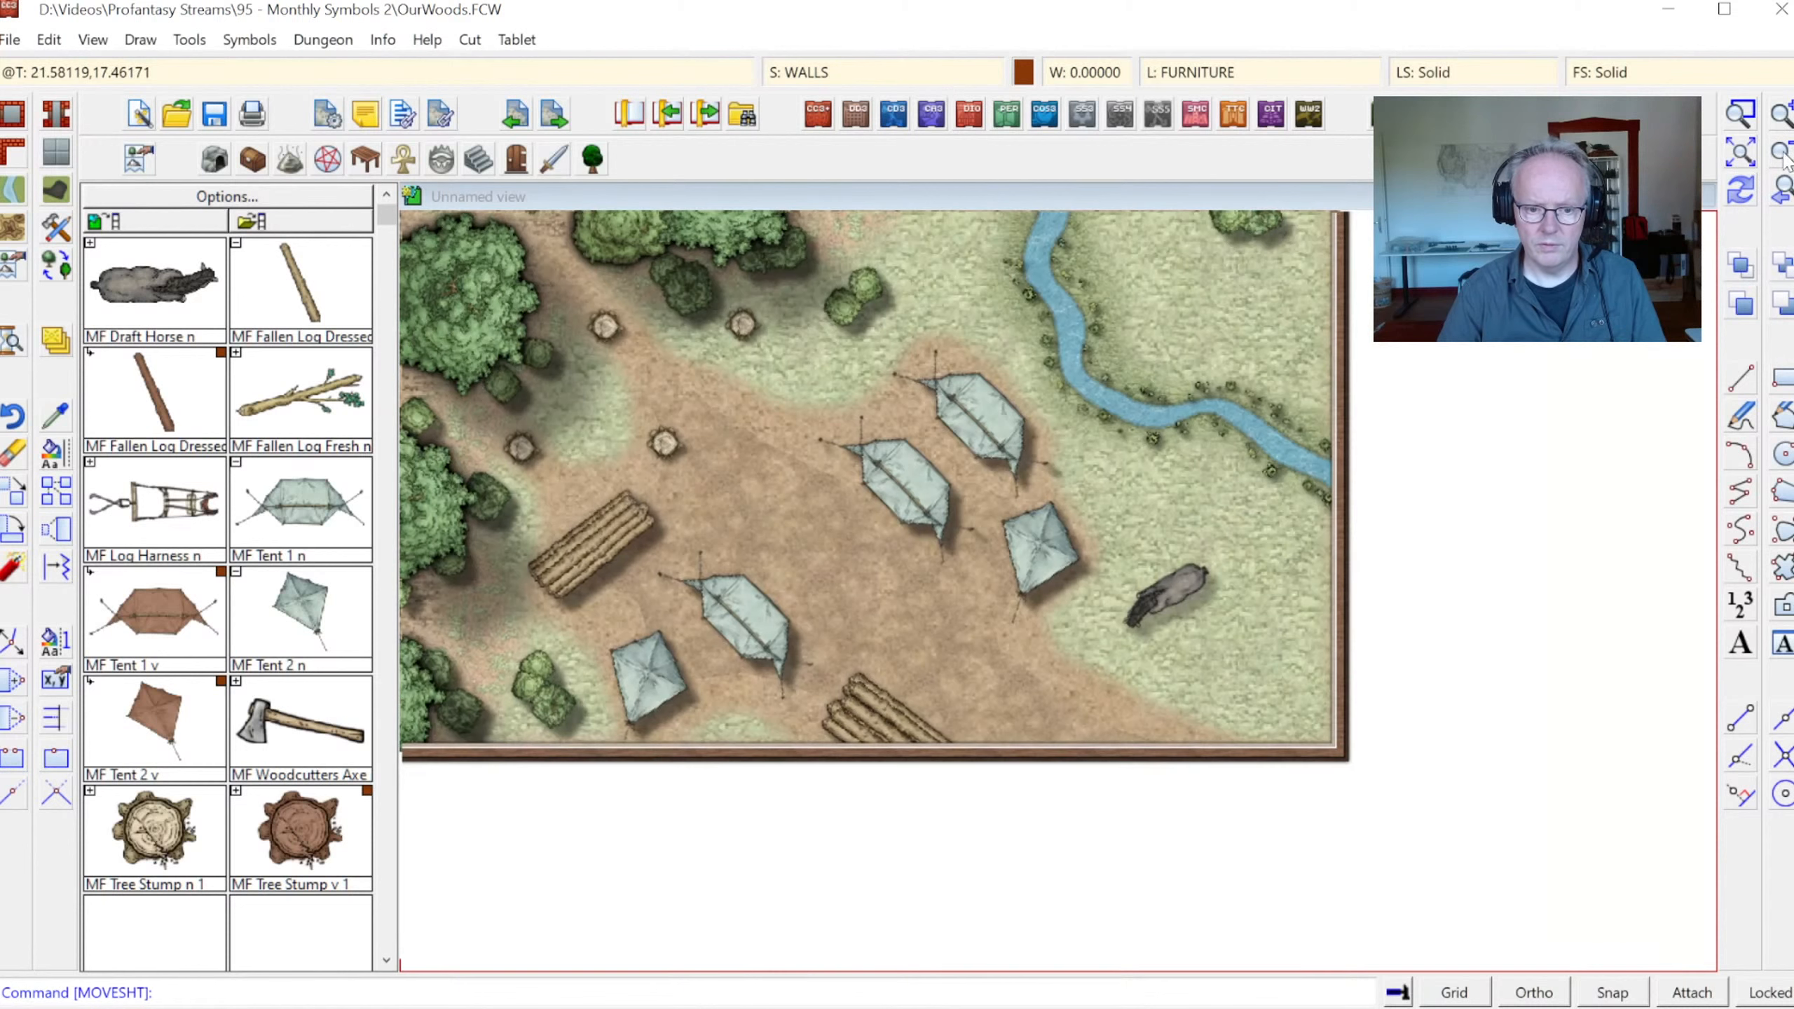
pyautogui.click(1785, 115)
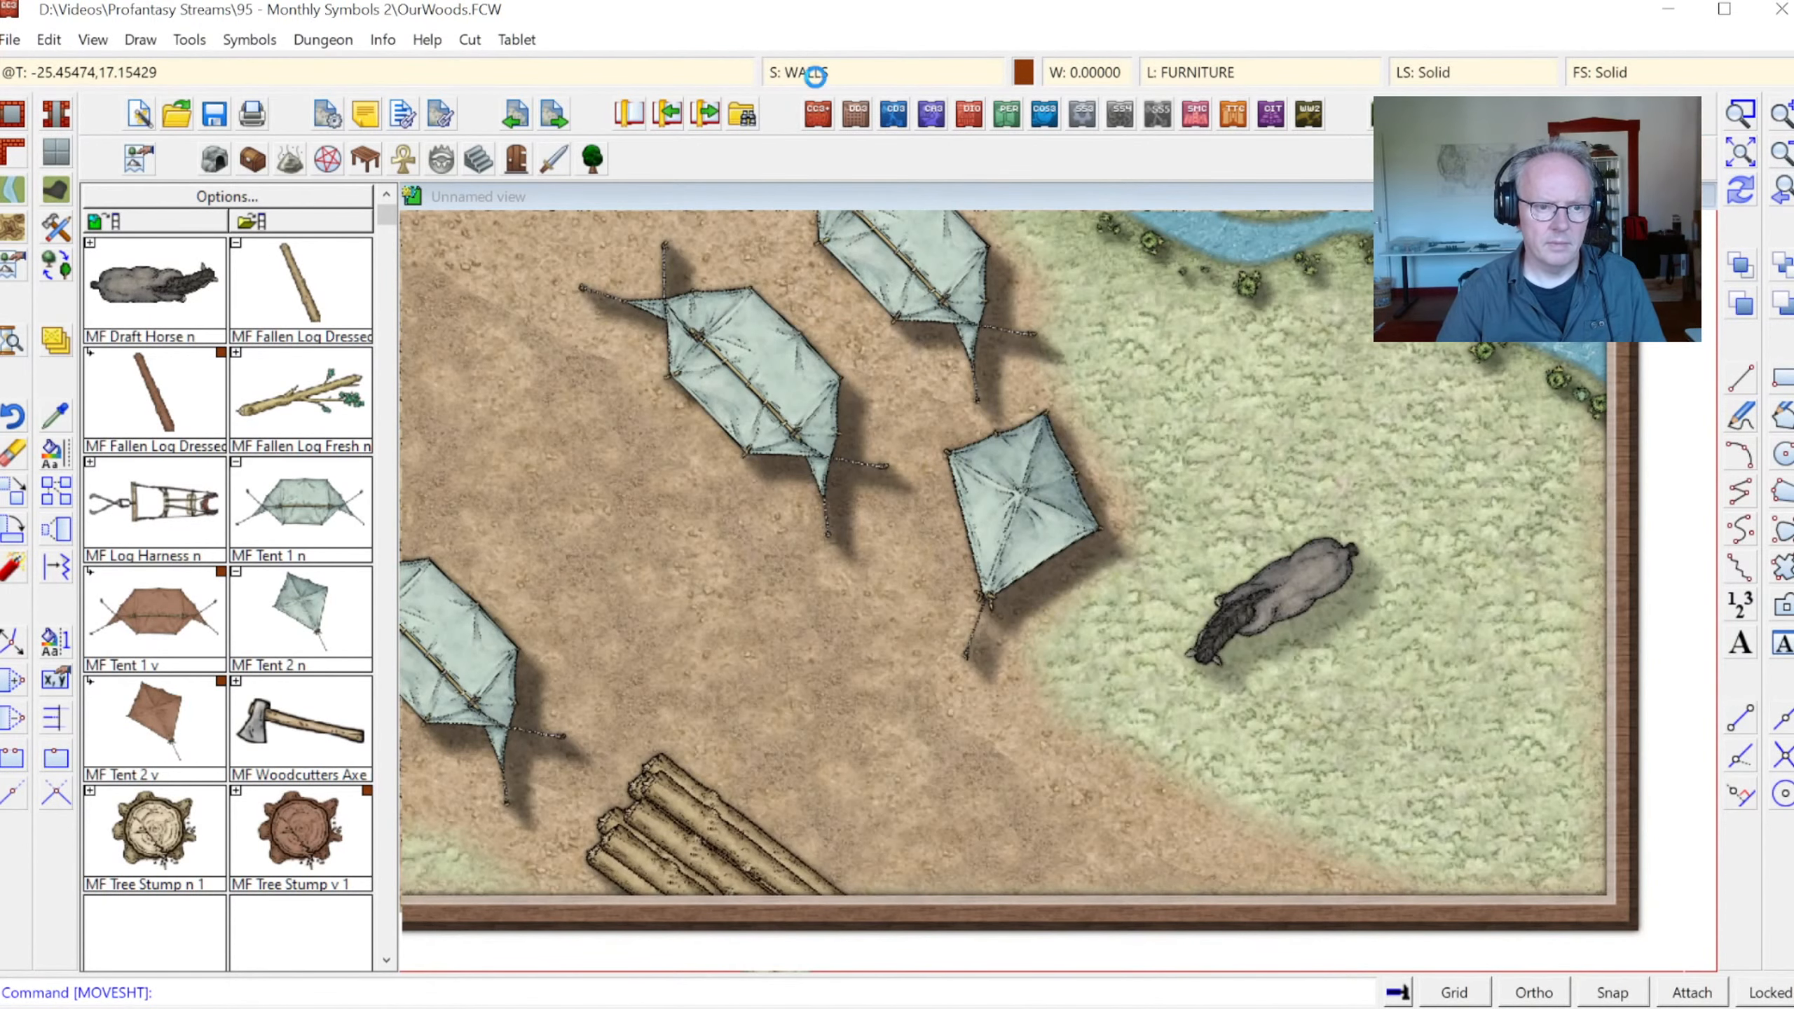
pyautogui.click(676, 630)
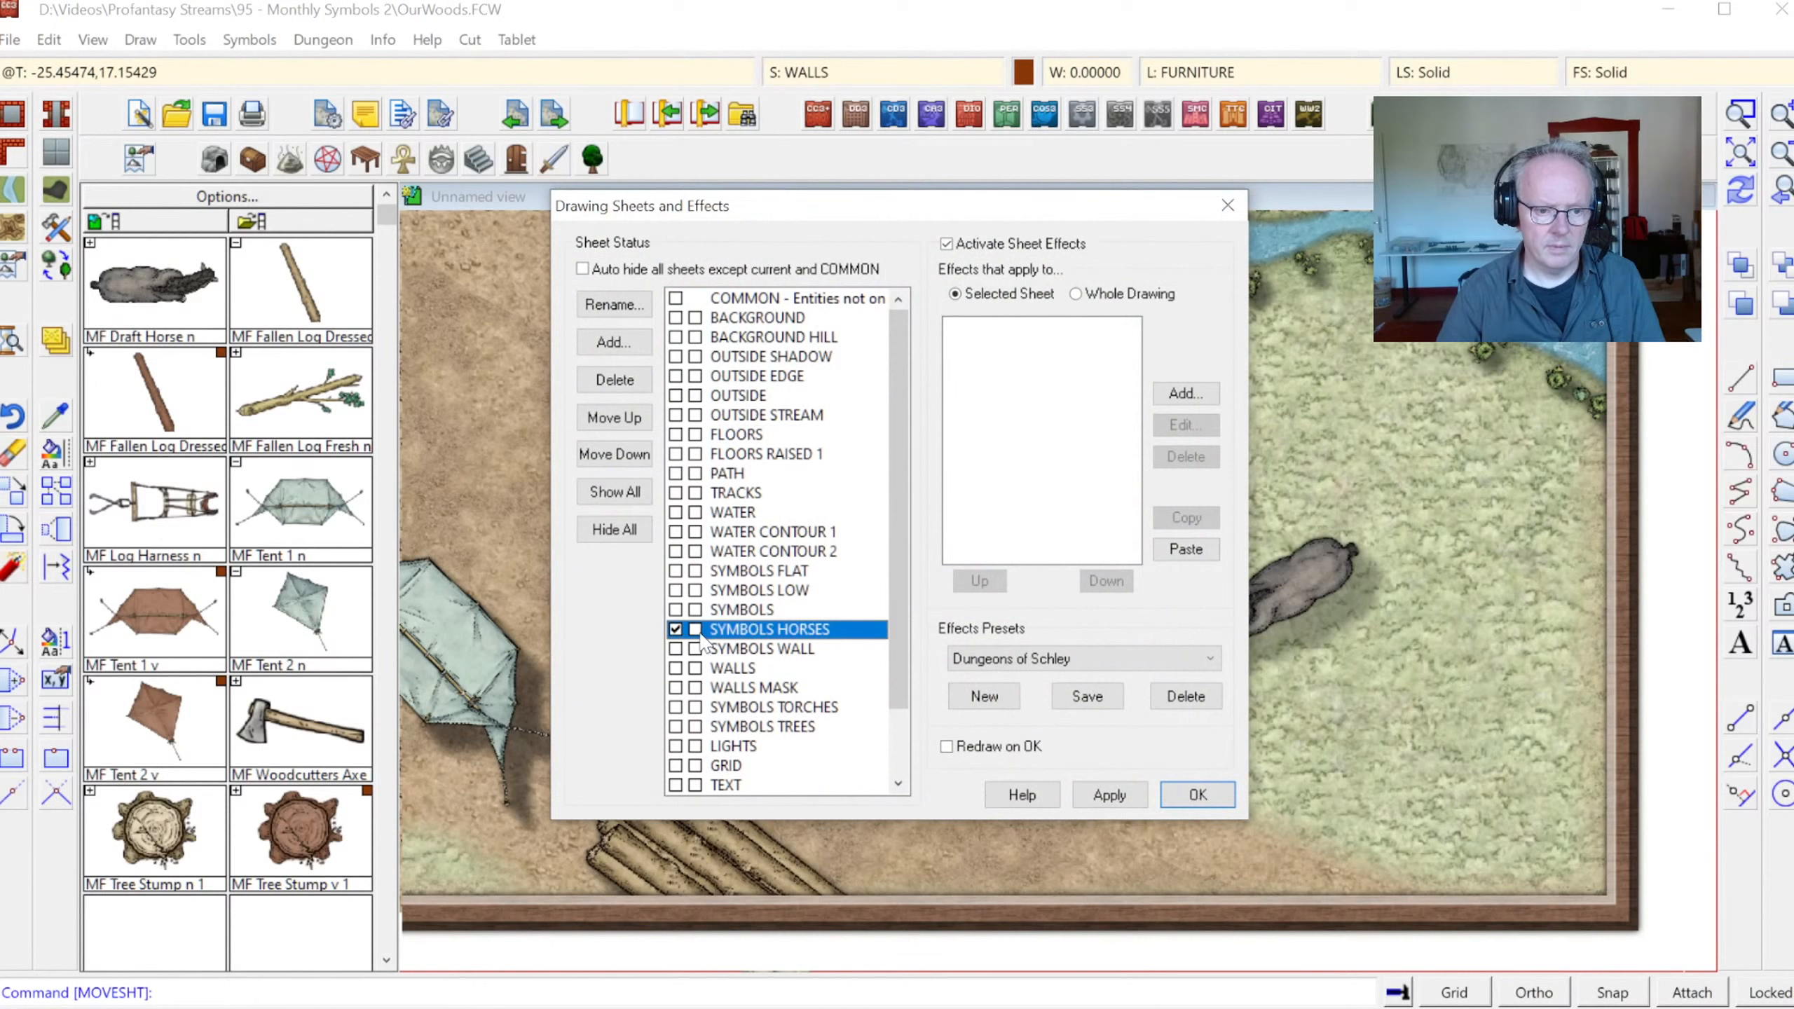
pyautogui.click(773, 612)
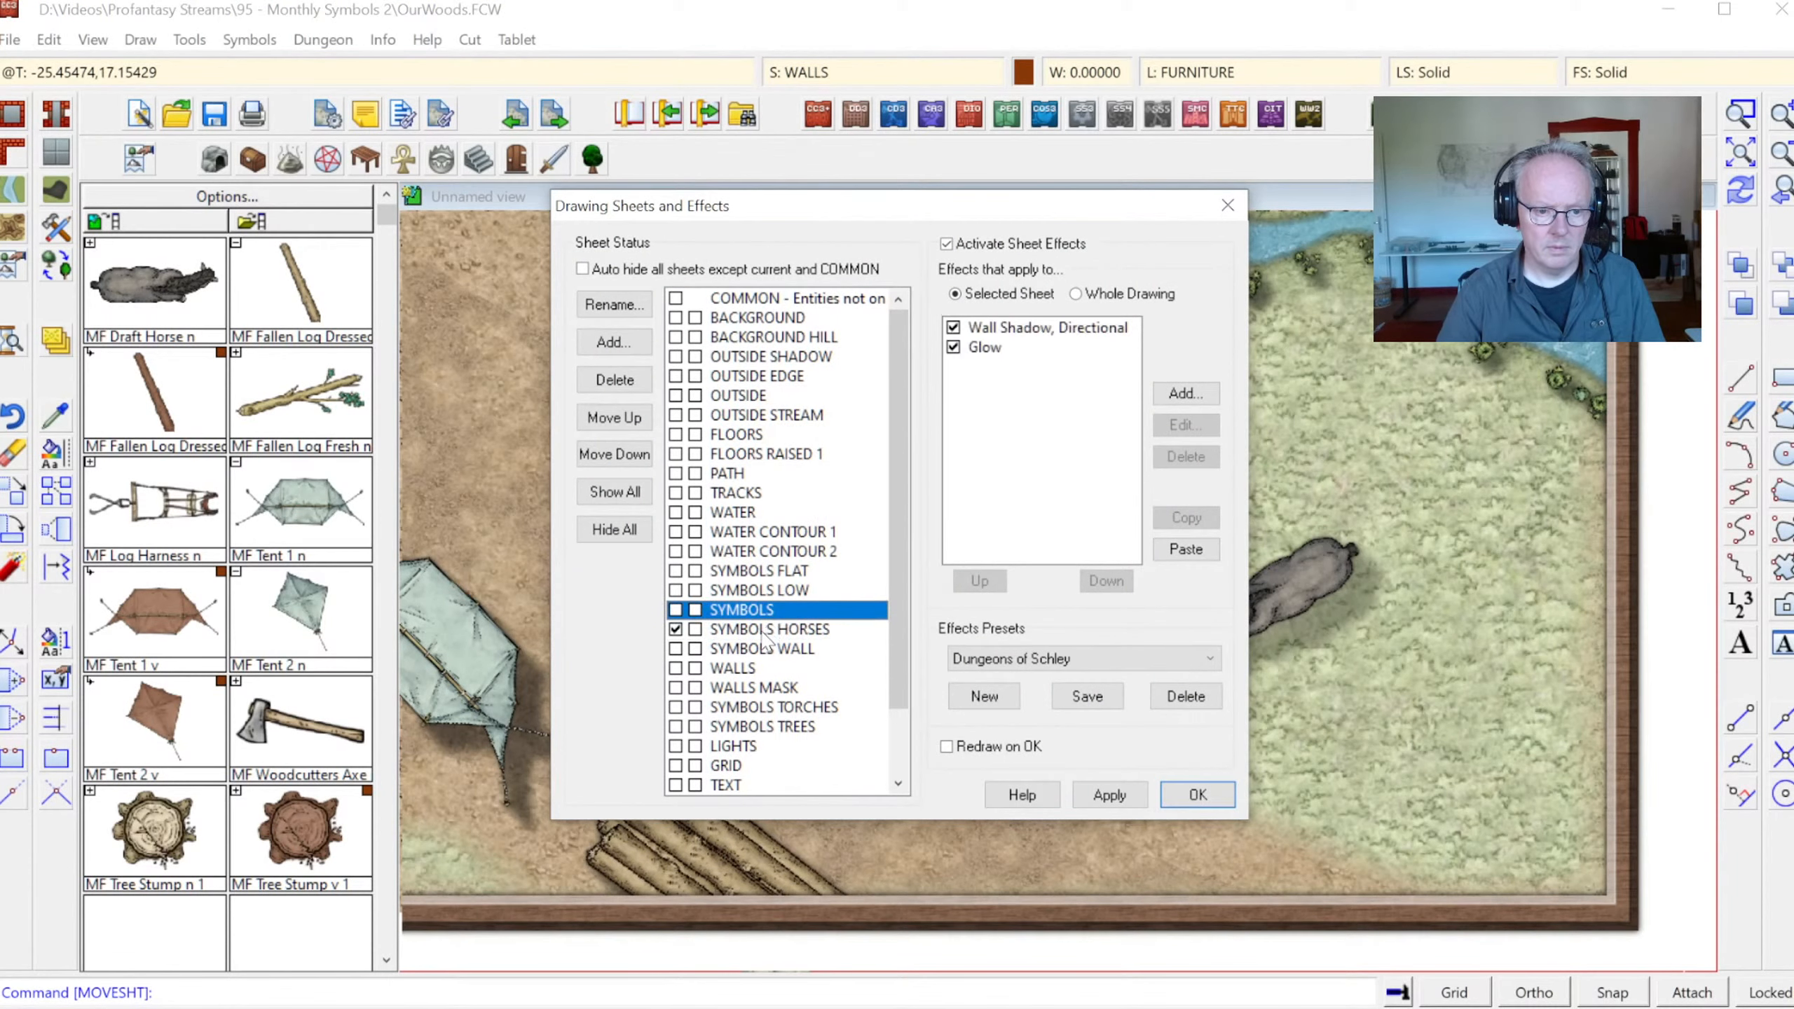
pyautogui.click(1197, 794)
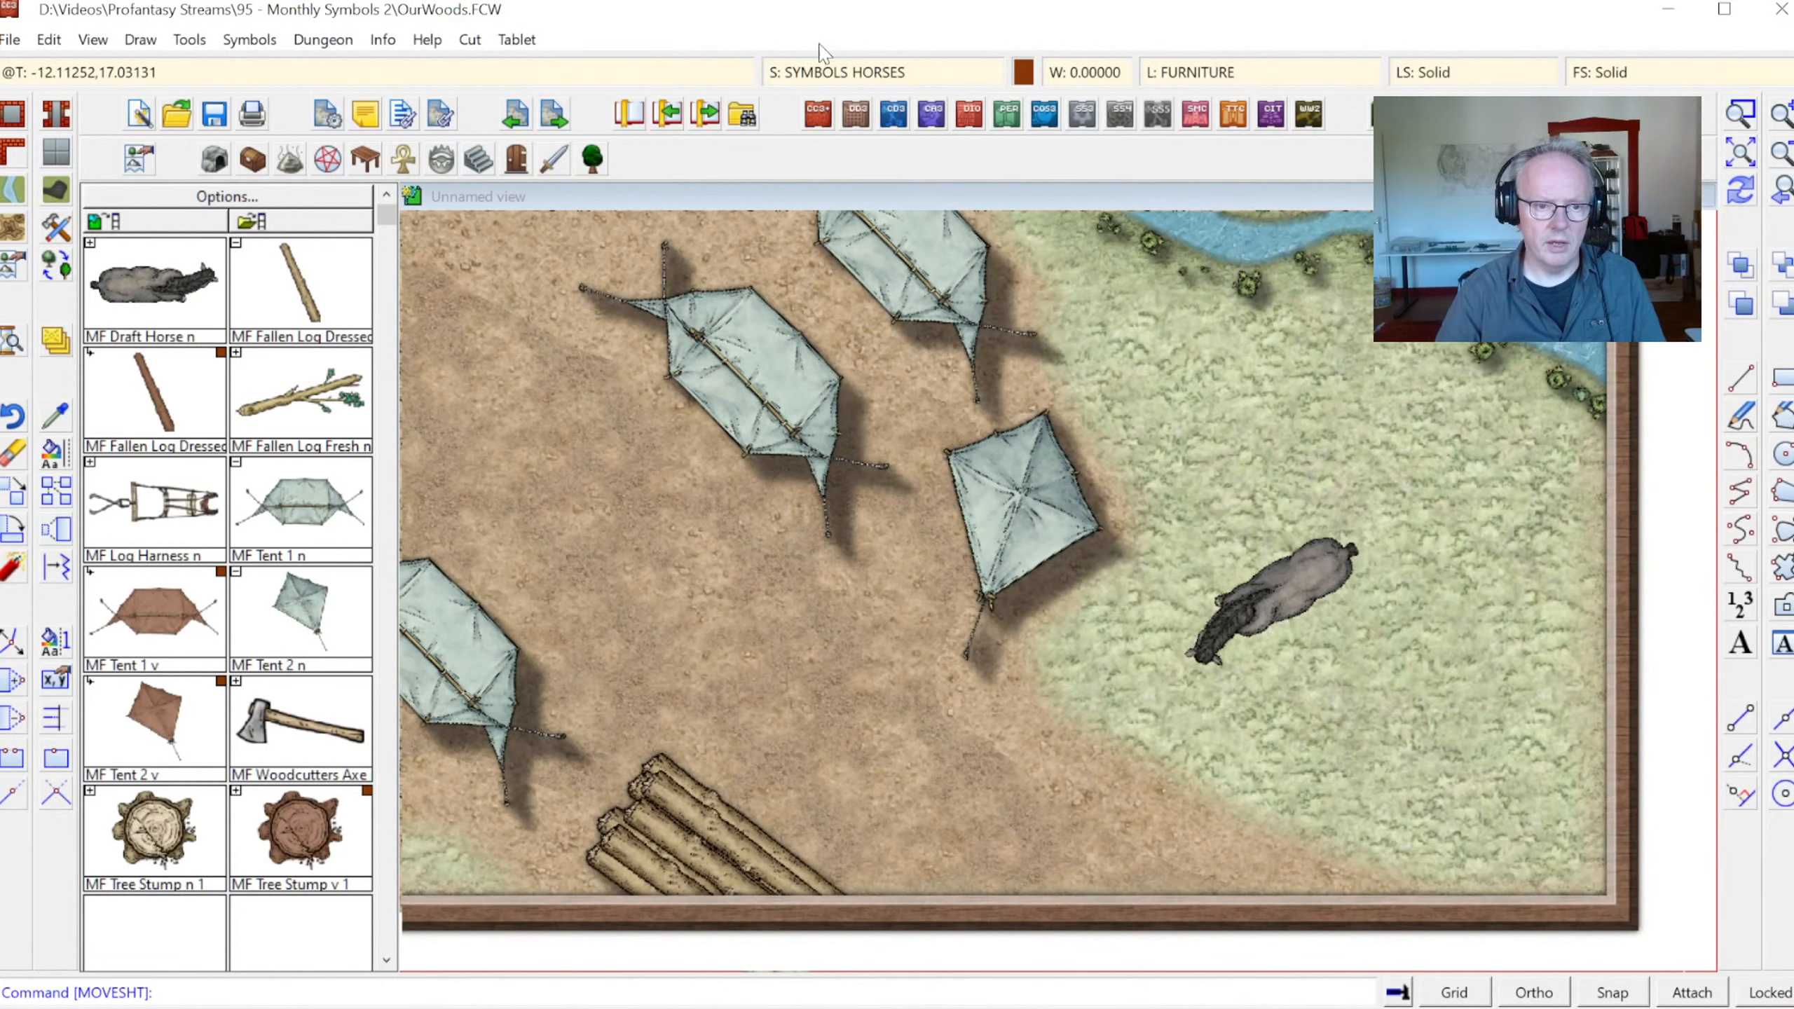
# Copy the Wall Shadow, Directional and Glow effects from the SYMBOLS LOW sheet to the SYMBOLS HORSES sheet
pyautogui.click(792, 71)
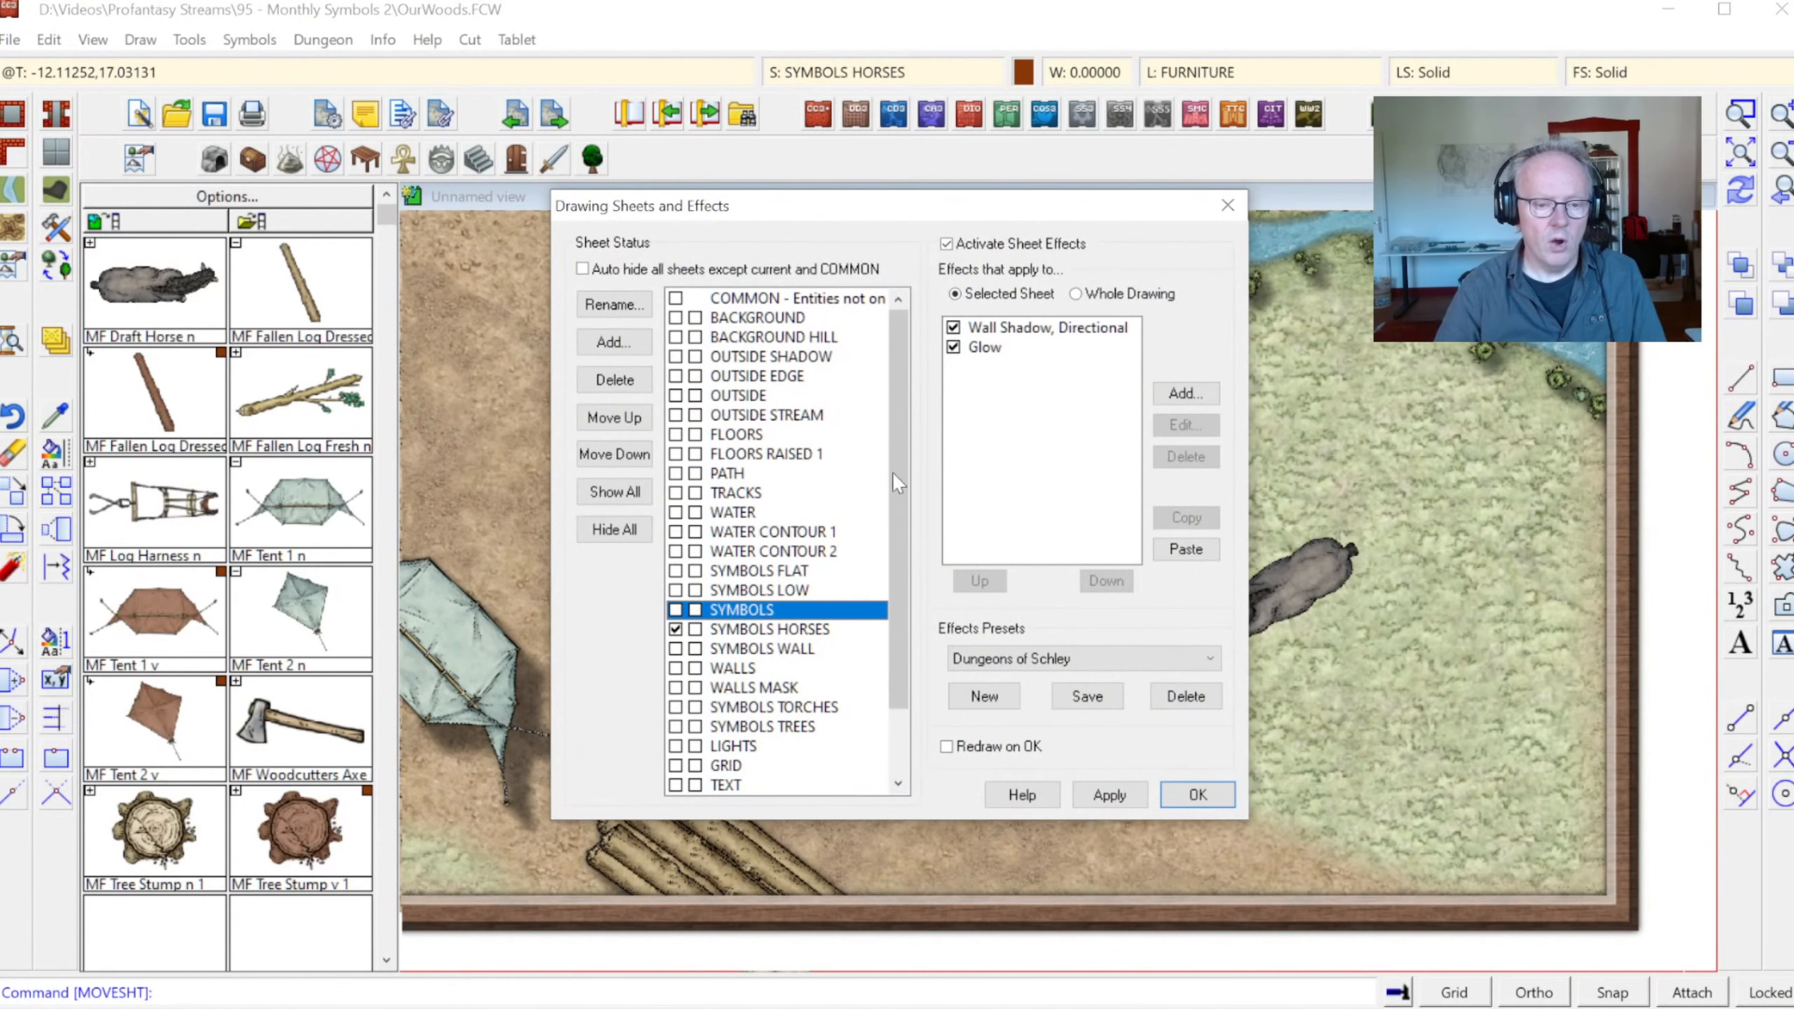
pyautogui.click(760, 629)
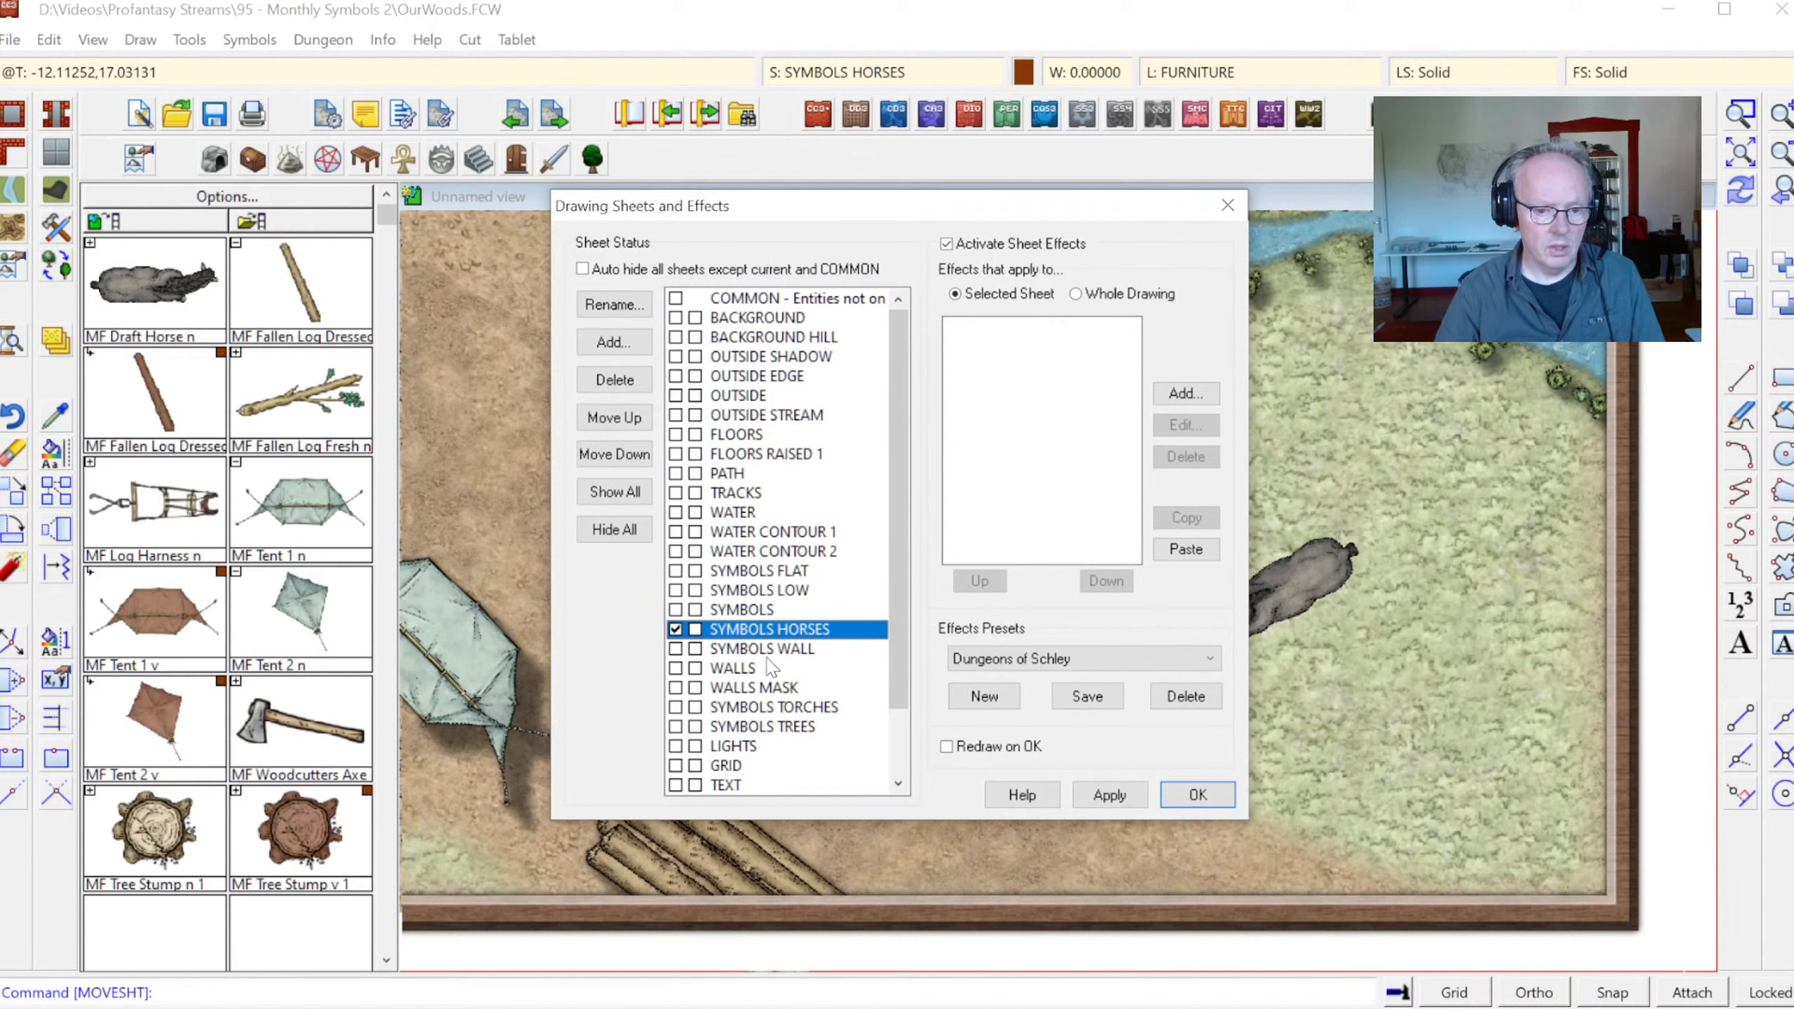
pyautogui.click(747, 612)
pyautogui.click(1068, 329)
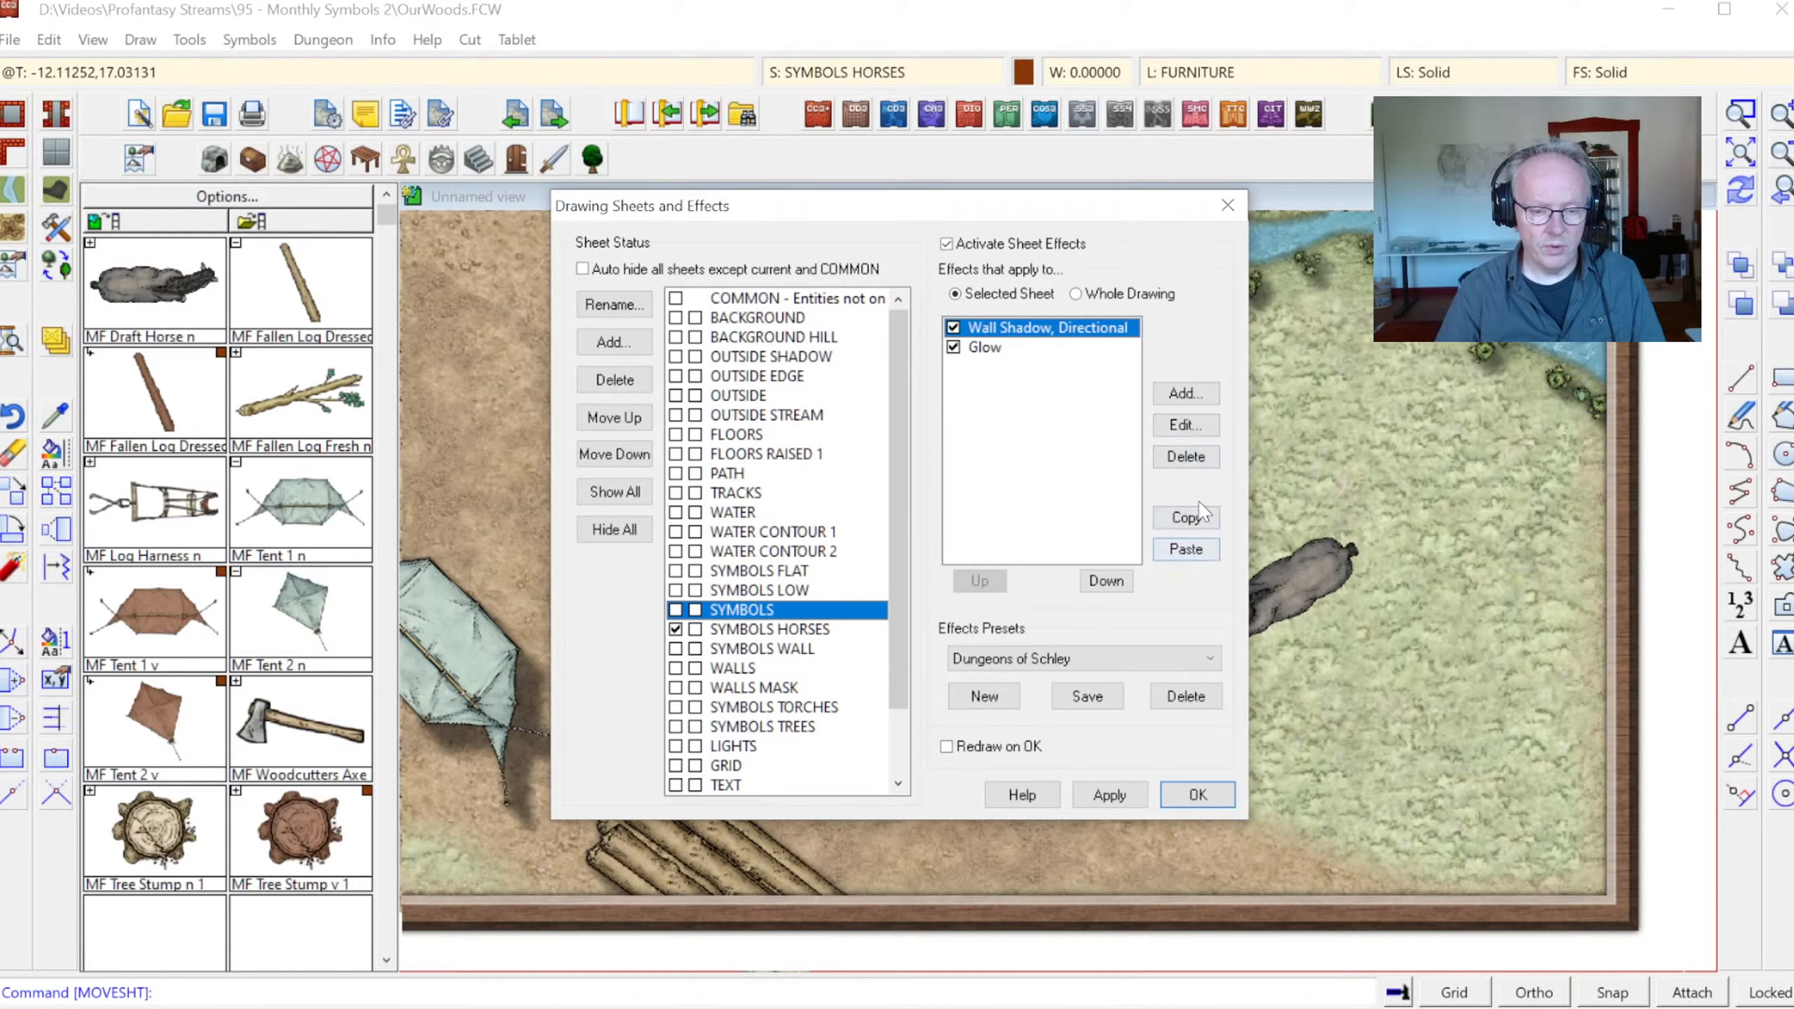
pyautogui.keyDown('shift'); pyautogui.click(999, 349); pyautogui.keyUp('shift')
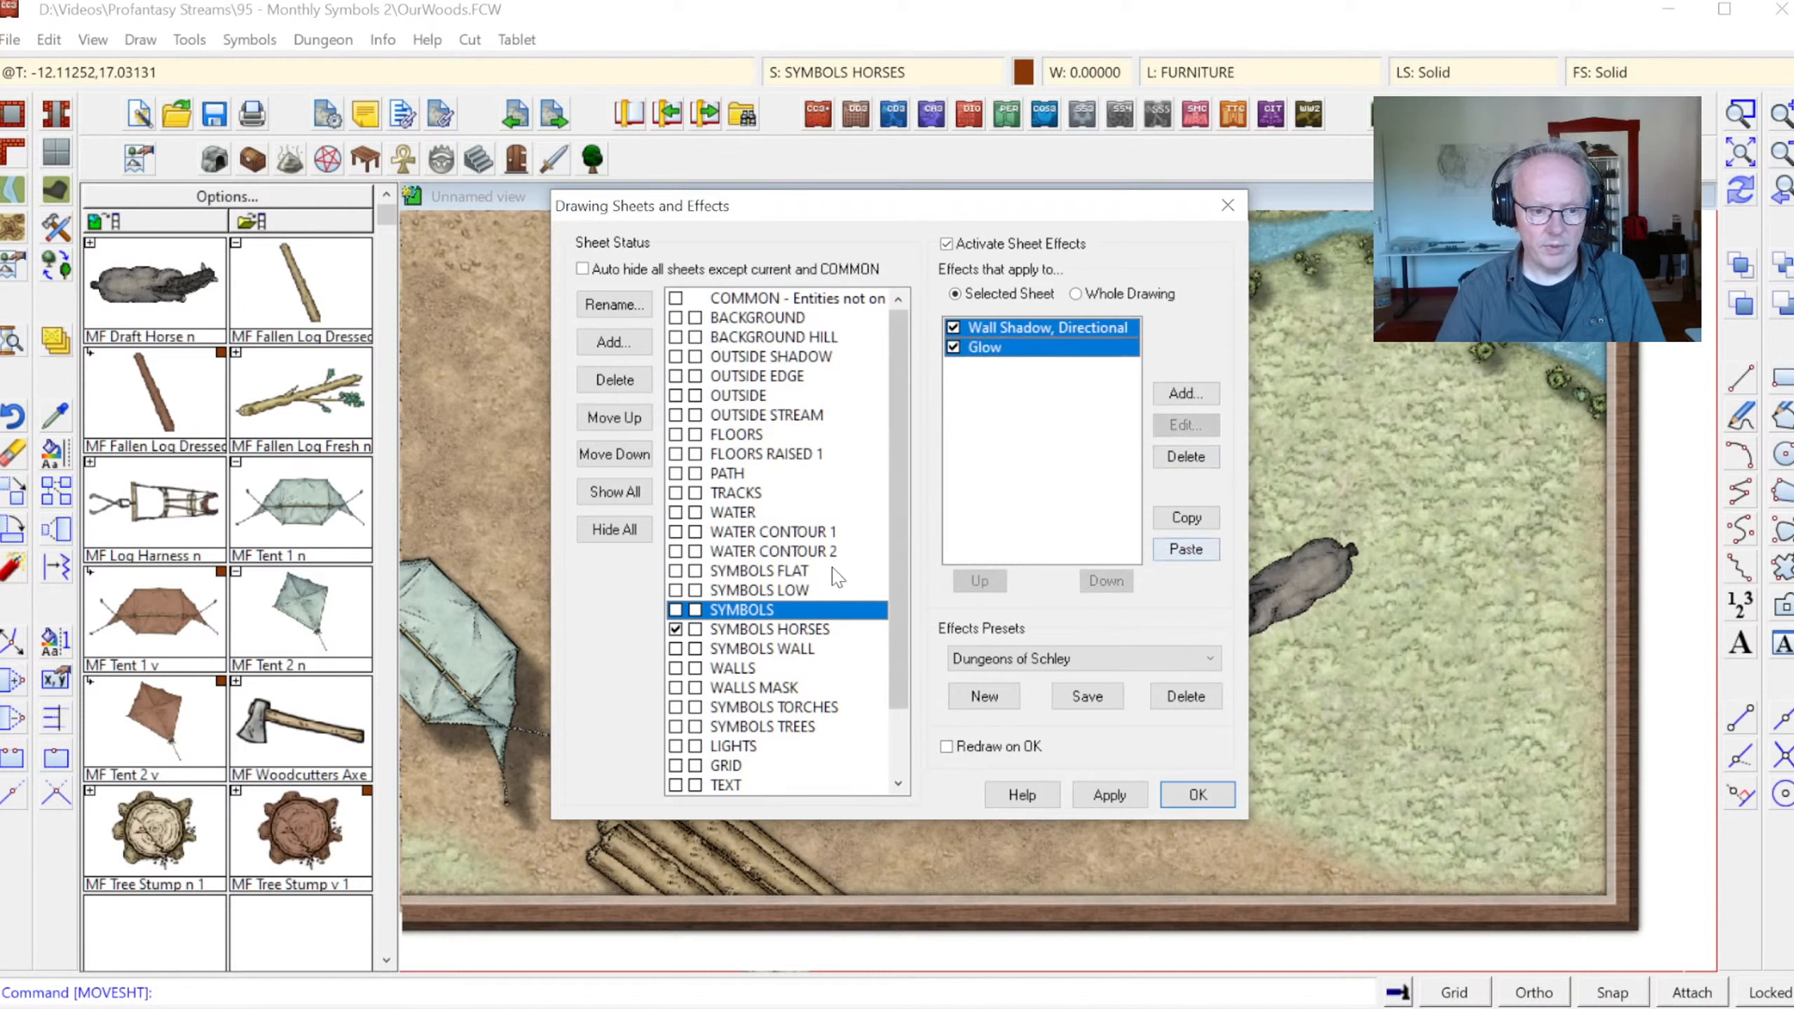
pyautogui.click(763, 571)
pyautogui.click(805, 590)
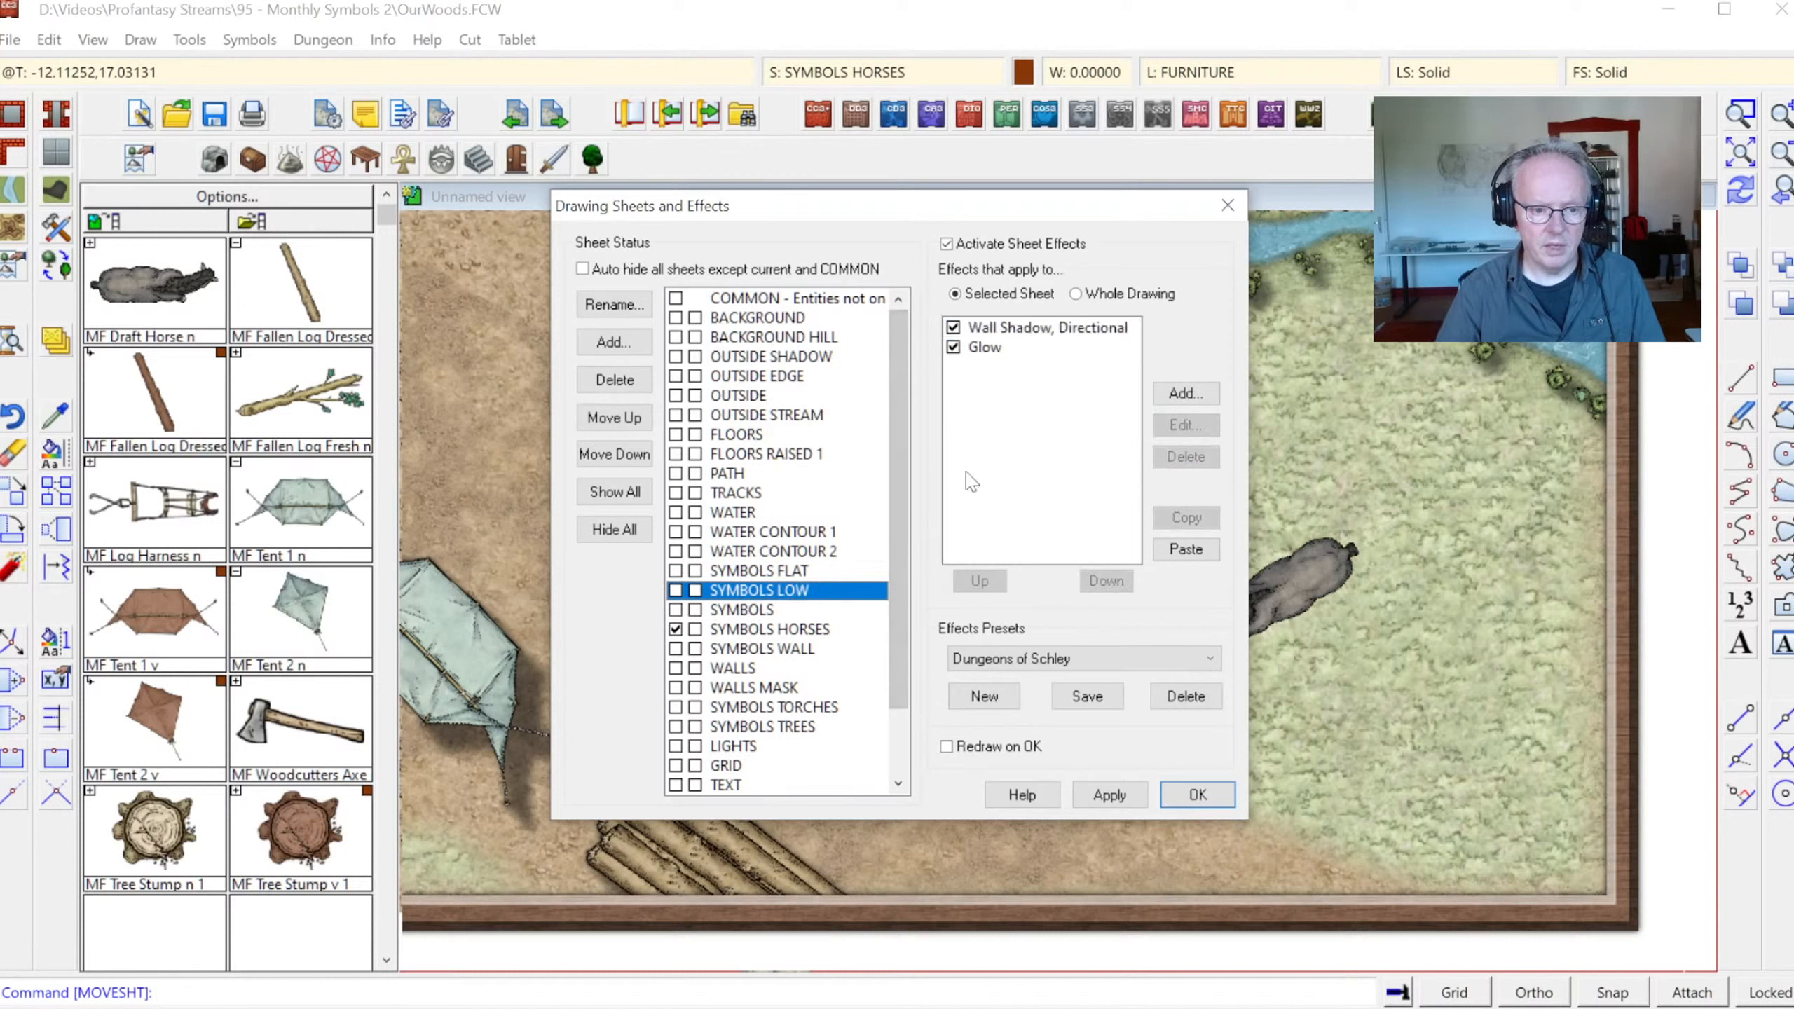
pyautogui.click(1005, 330)
pyautogui.keyDown('shift'); pyautogui.click(995, 347); pyautogui.keyUp('shift')
pyautogui.click(1186, 517)
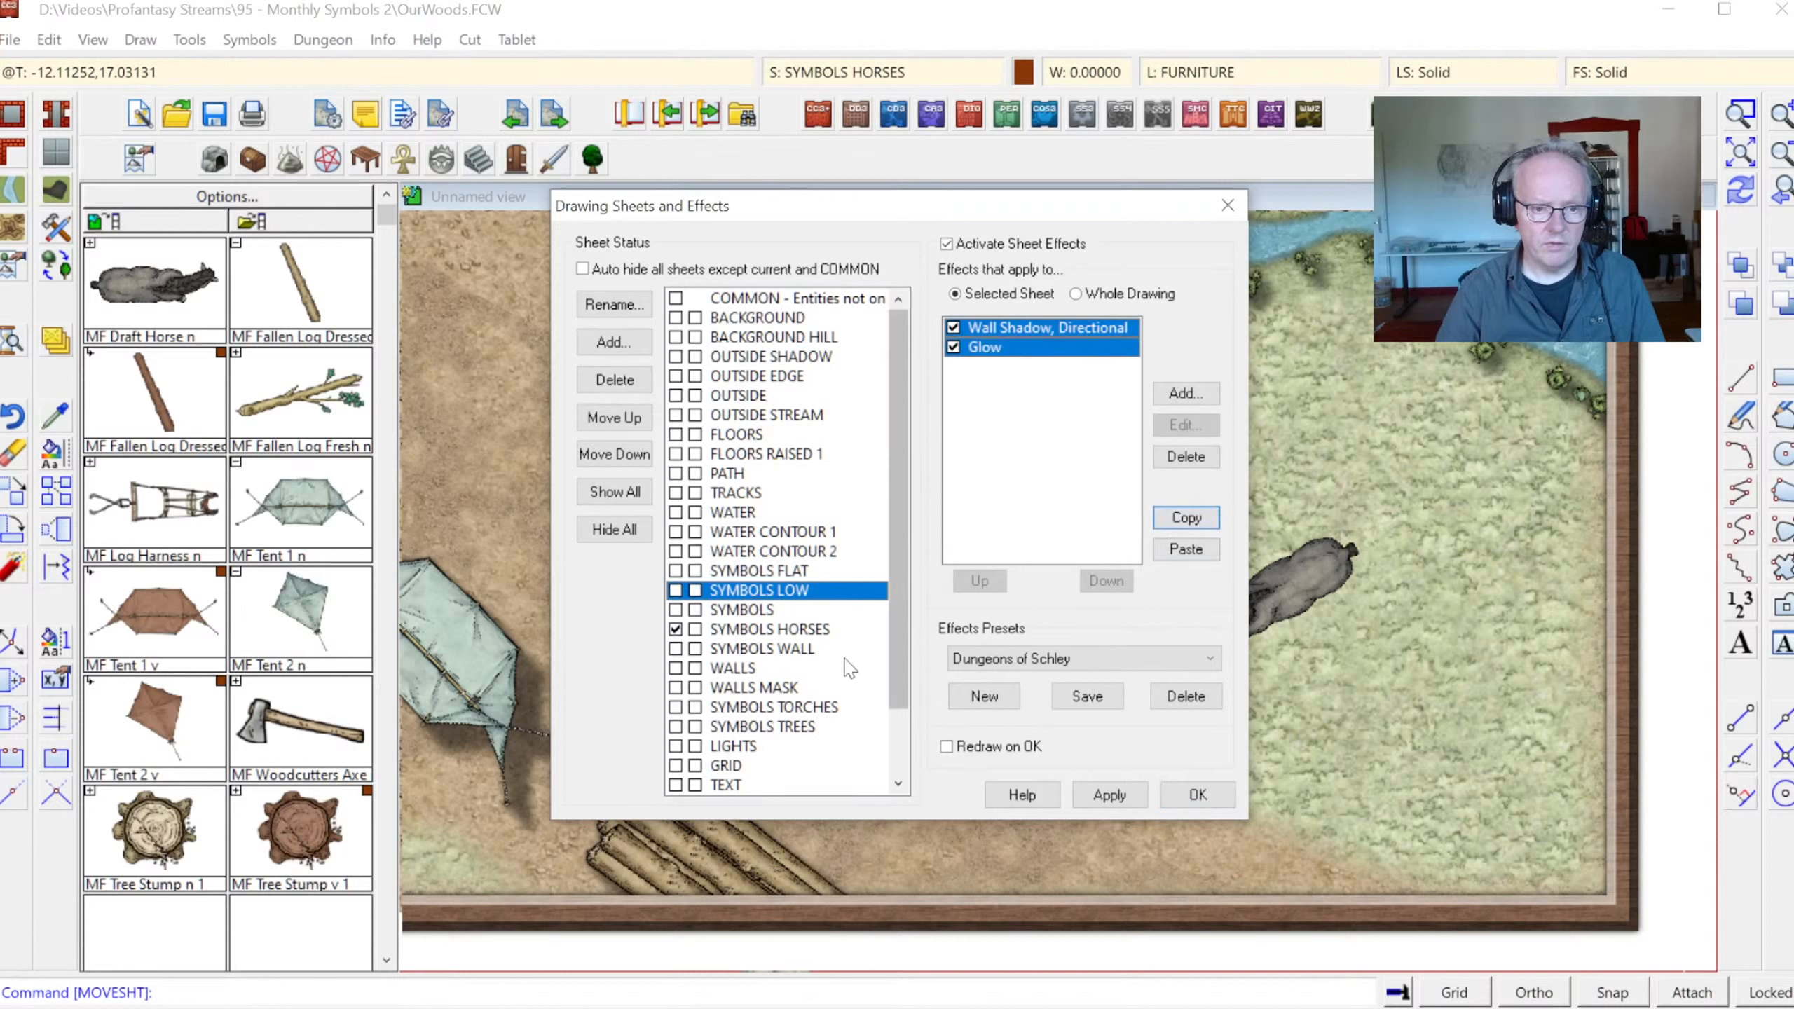
pyautogui.click(778, 629)
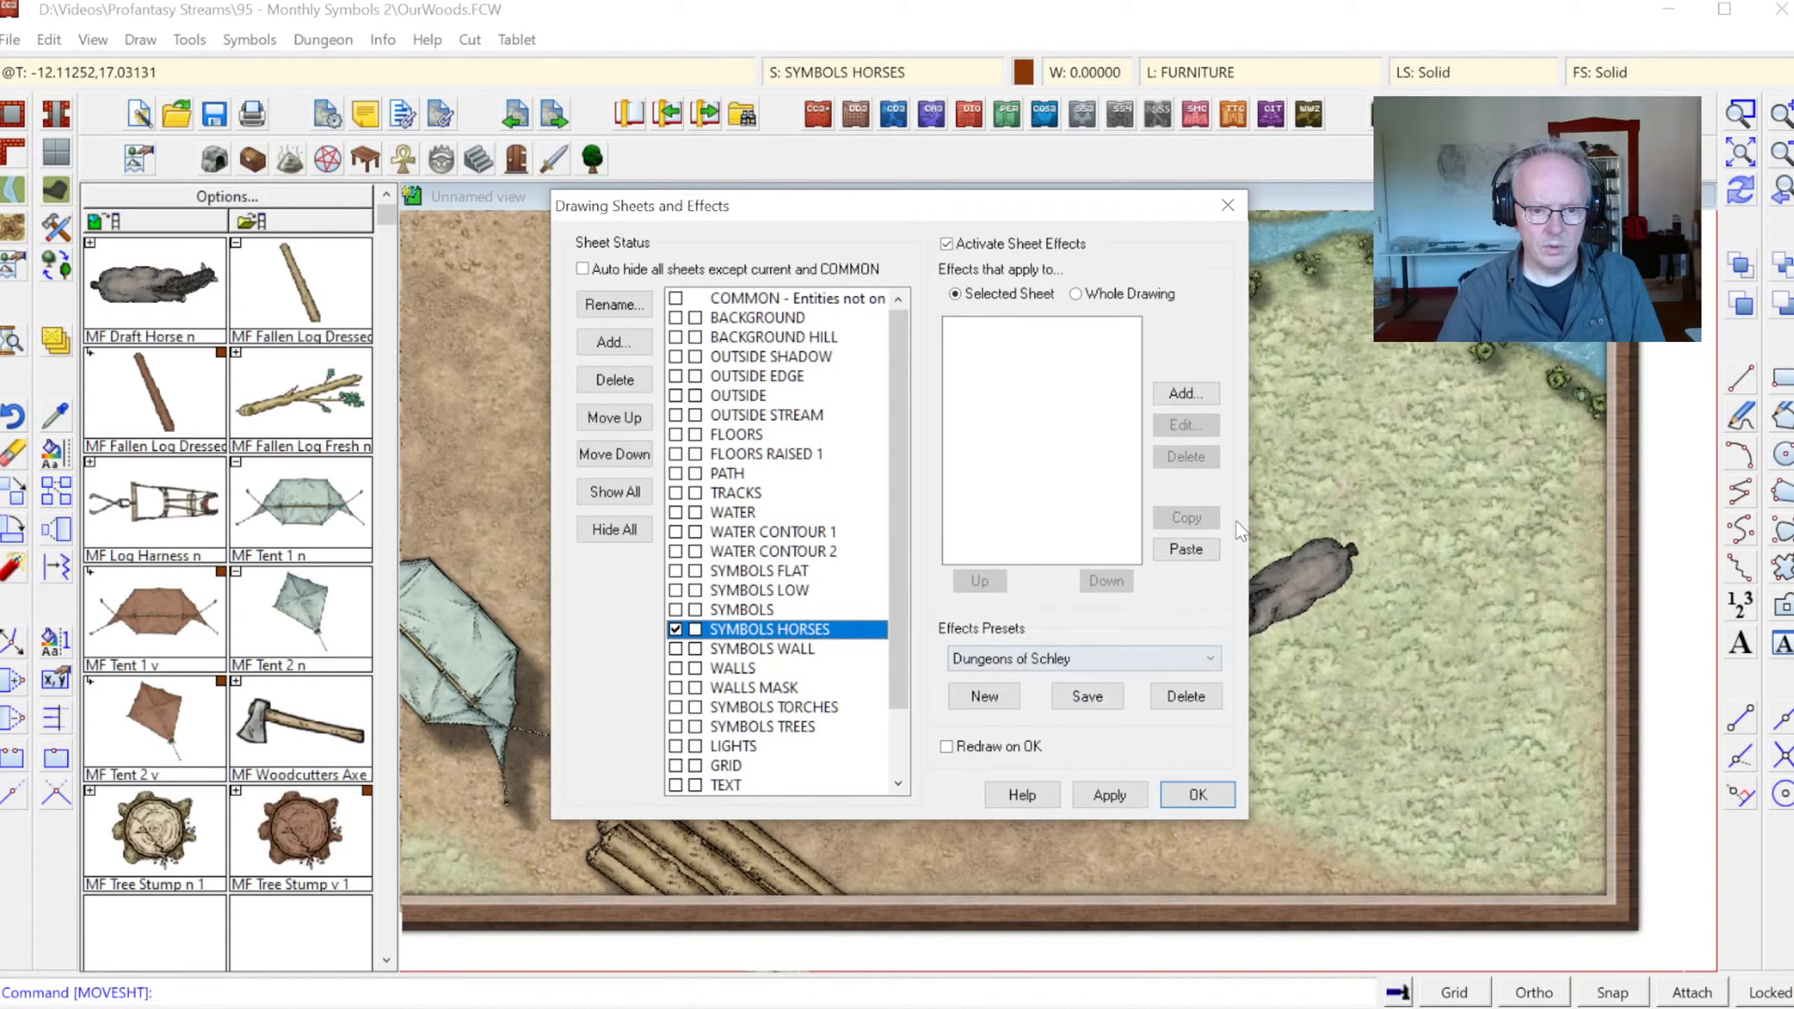
pyautogui.click(1200, 551)
# Set the opacity of the directional wall shadow on the SYMBOLS HORSES sheet to 20% and apply the sheet effects
pyautogui.click(1057, 329)
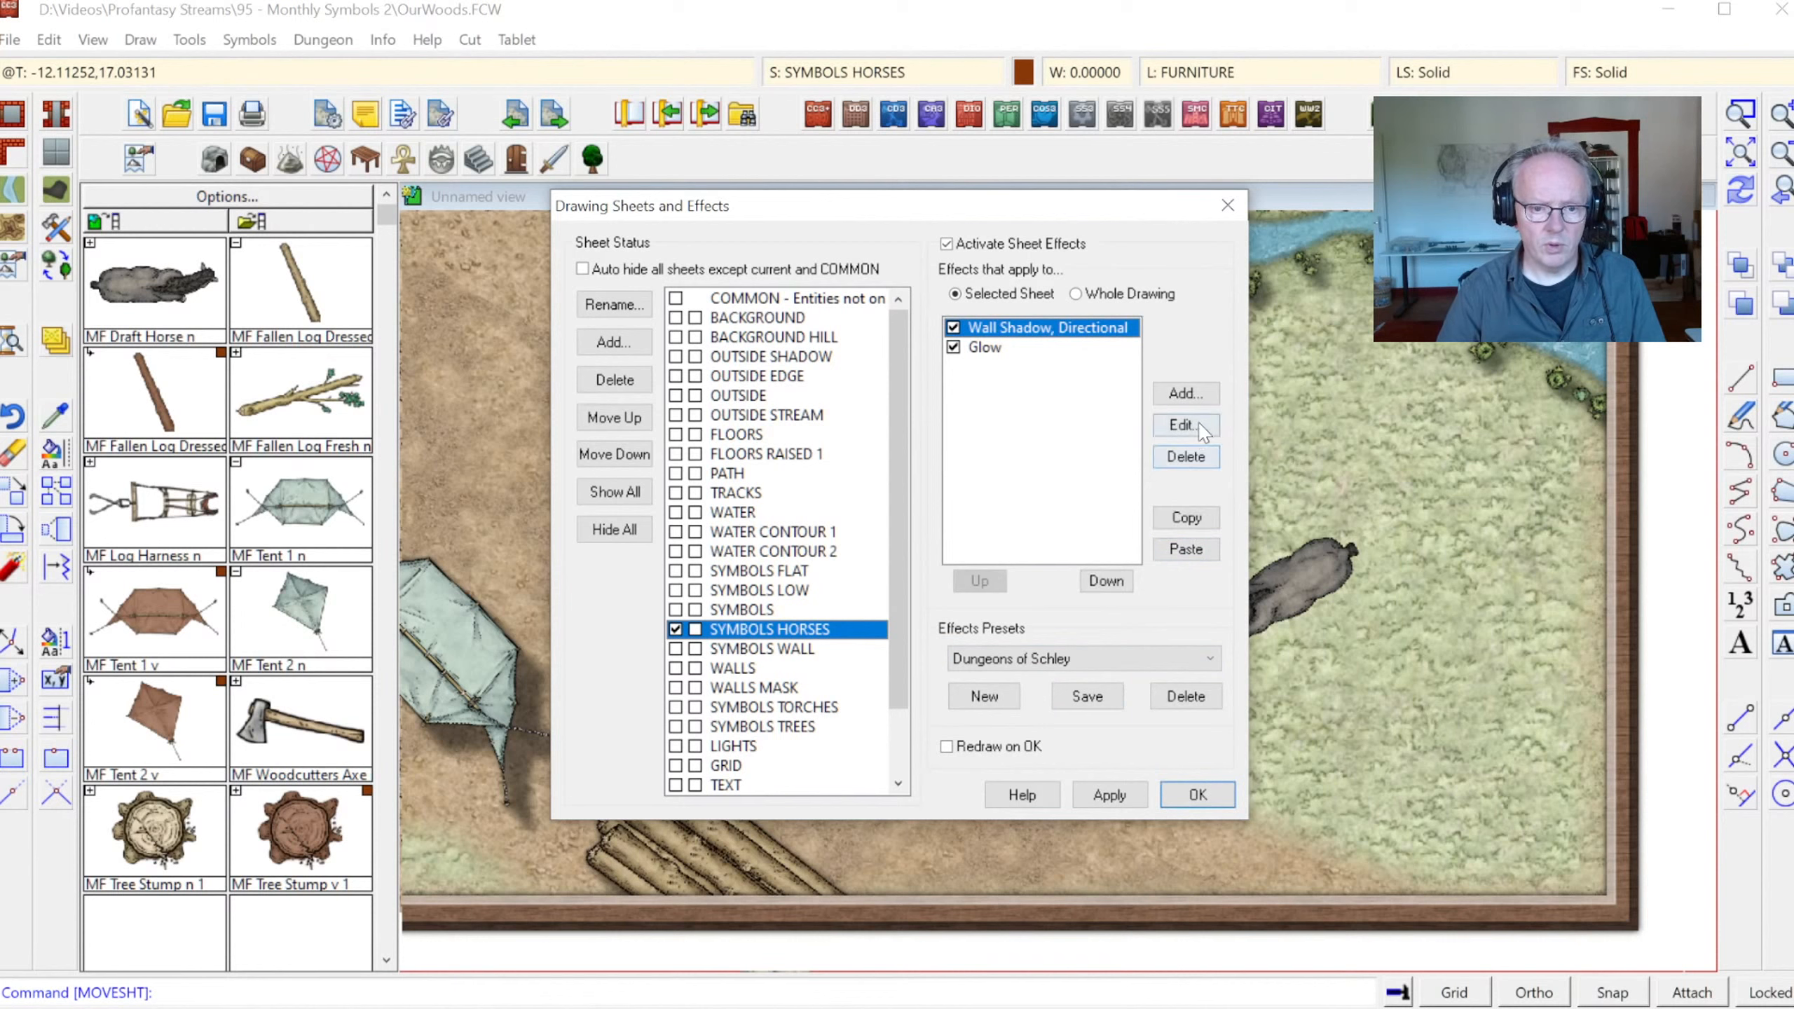
pyautogui.click(1194, 426)
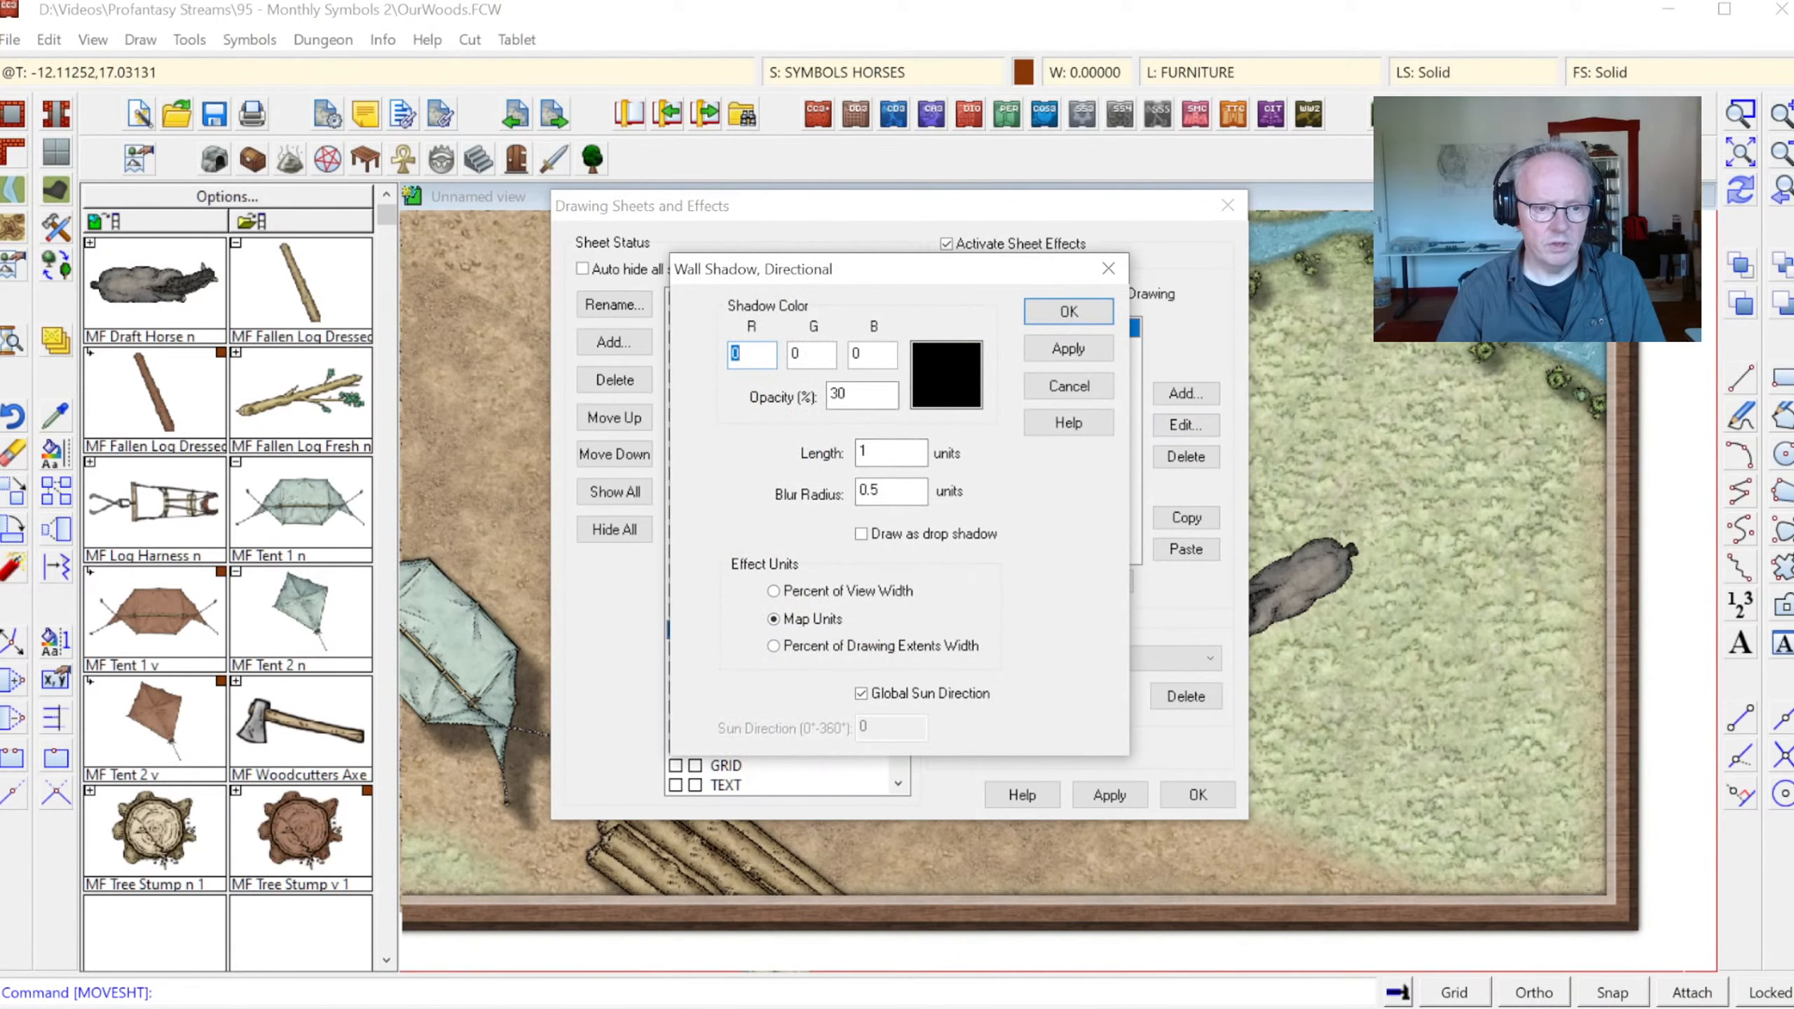
pyautogui.press('Tab')
pyautogui.press('Tab')
pyautogui.press('Tab')
pyautogui.write('20')
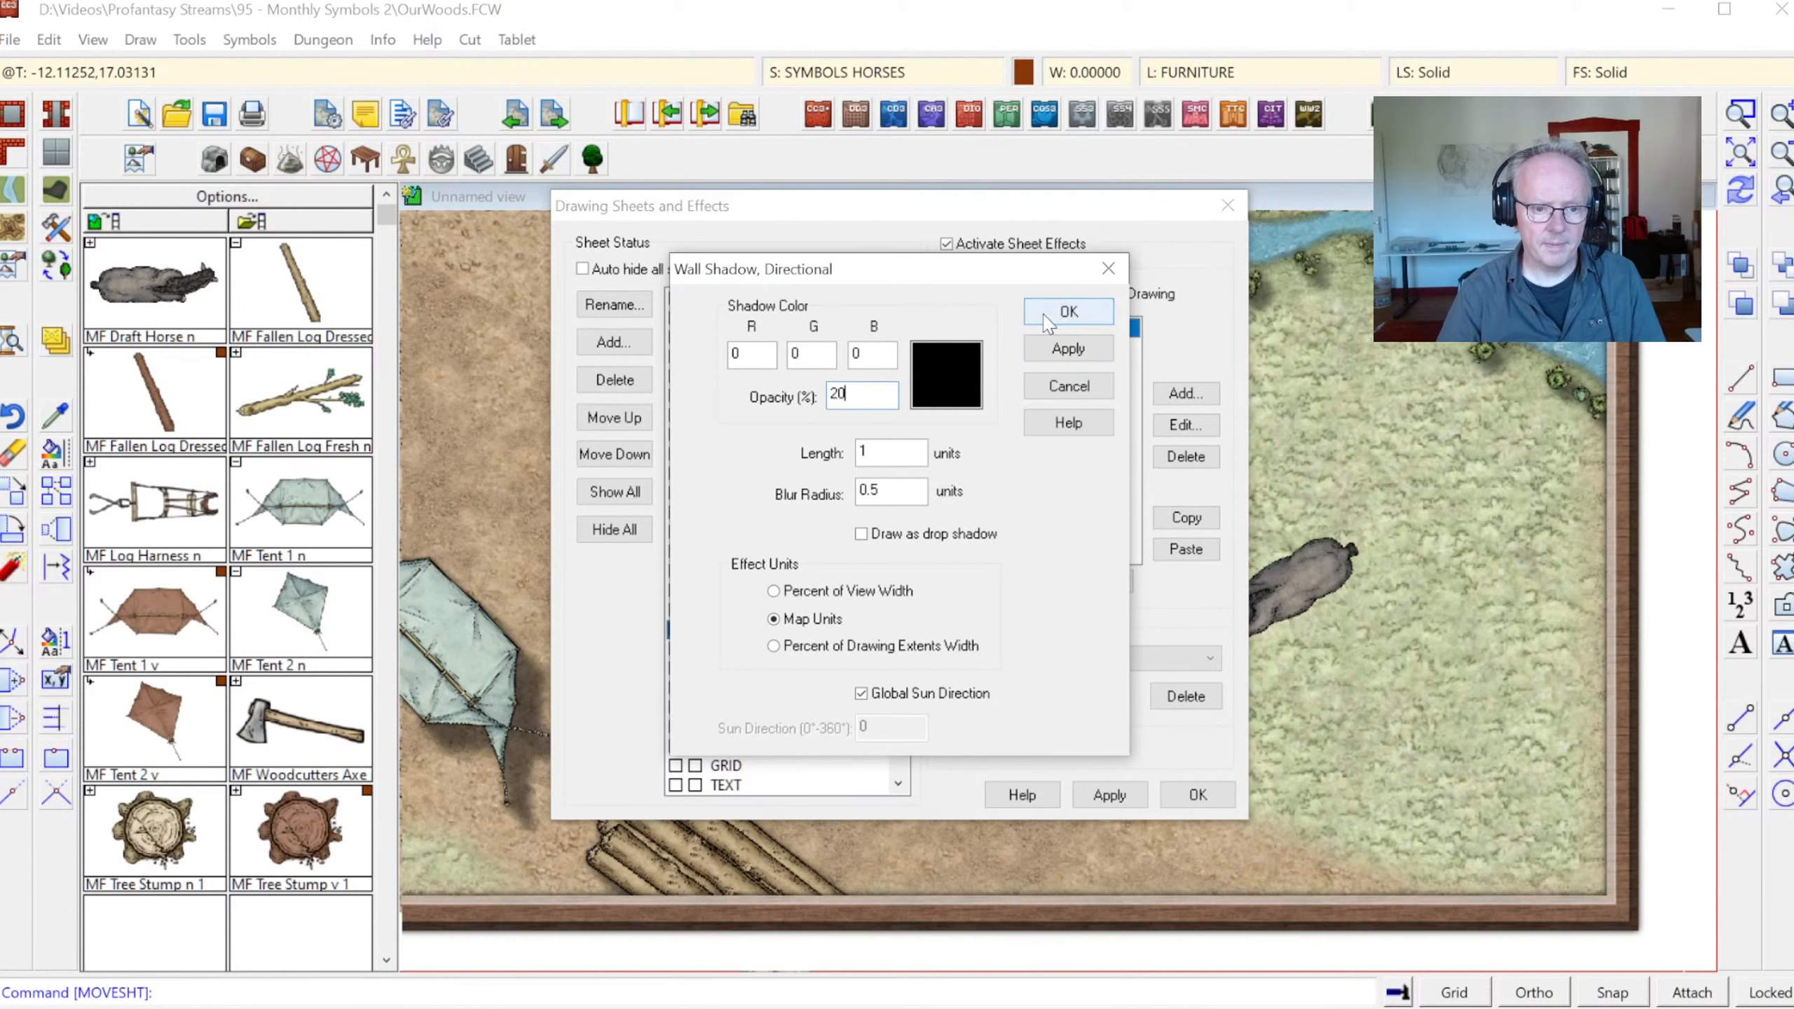
pyautogui.press('Return')
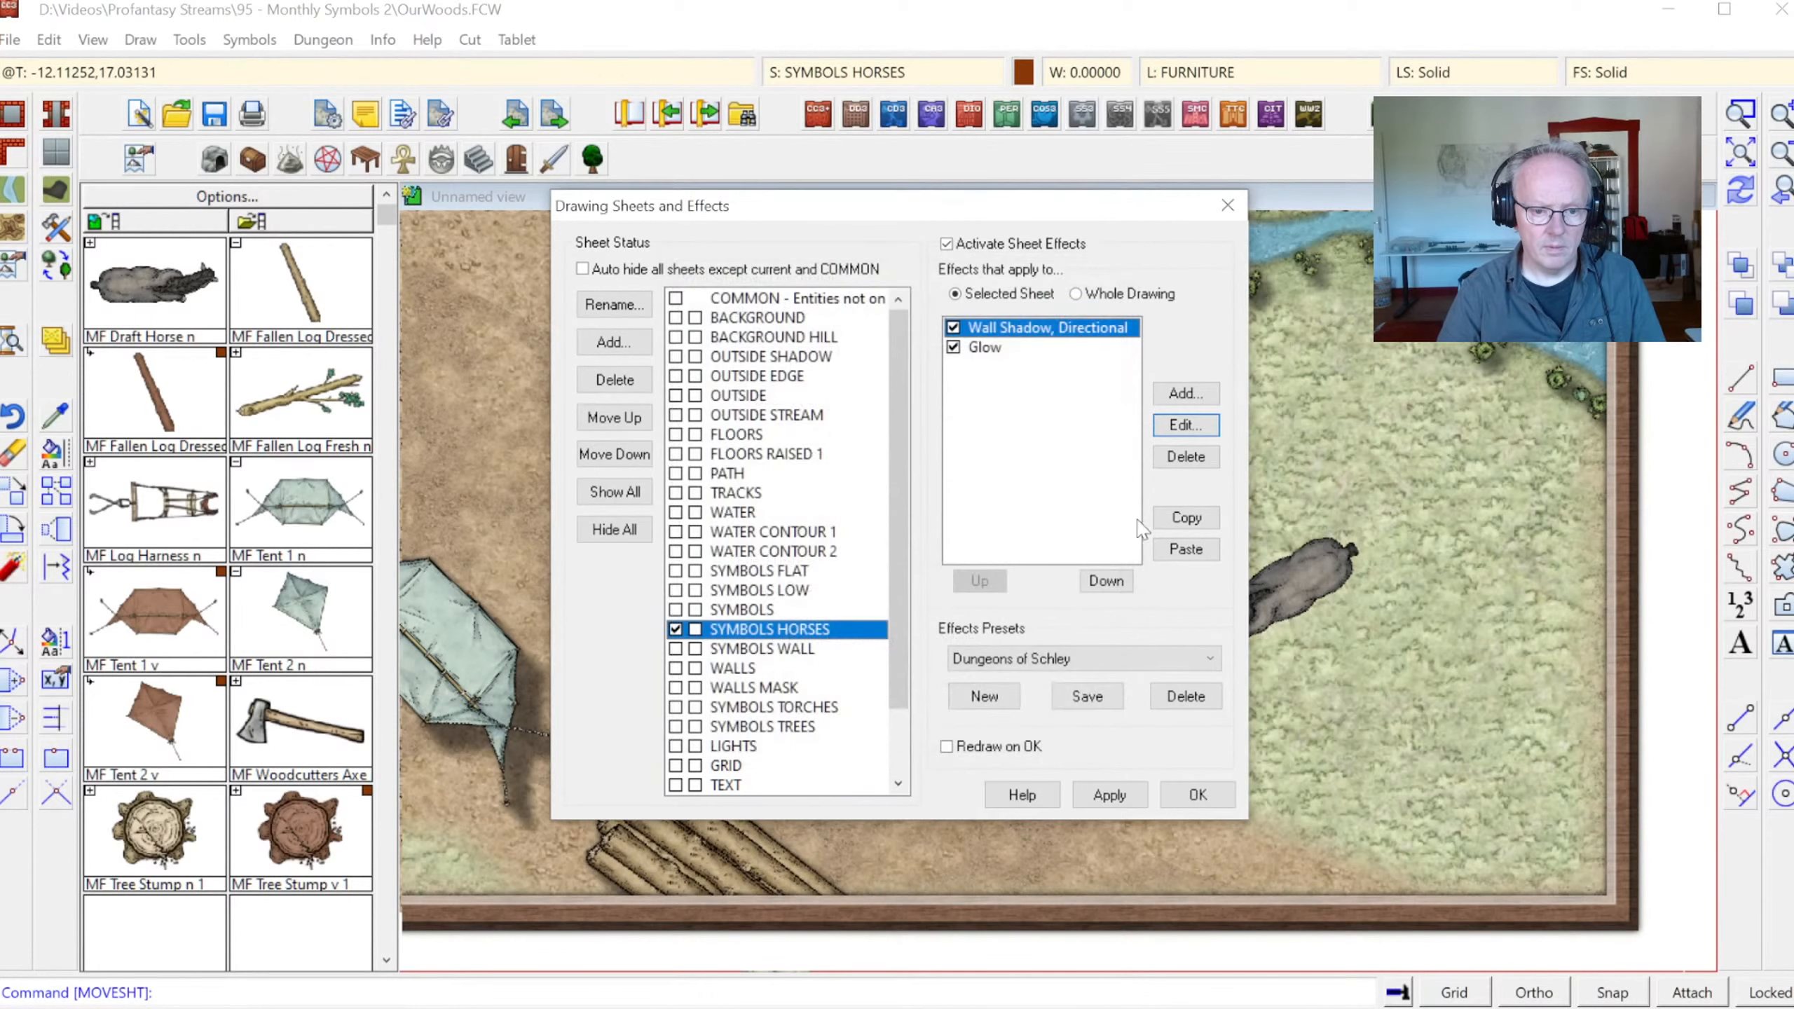
pyautogui.click(1117, 797)
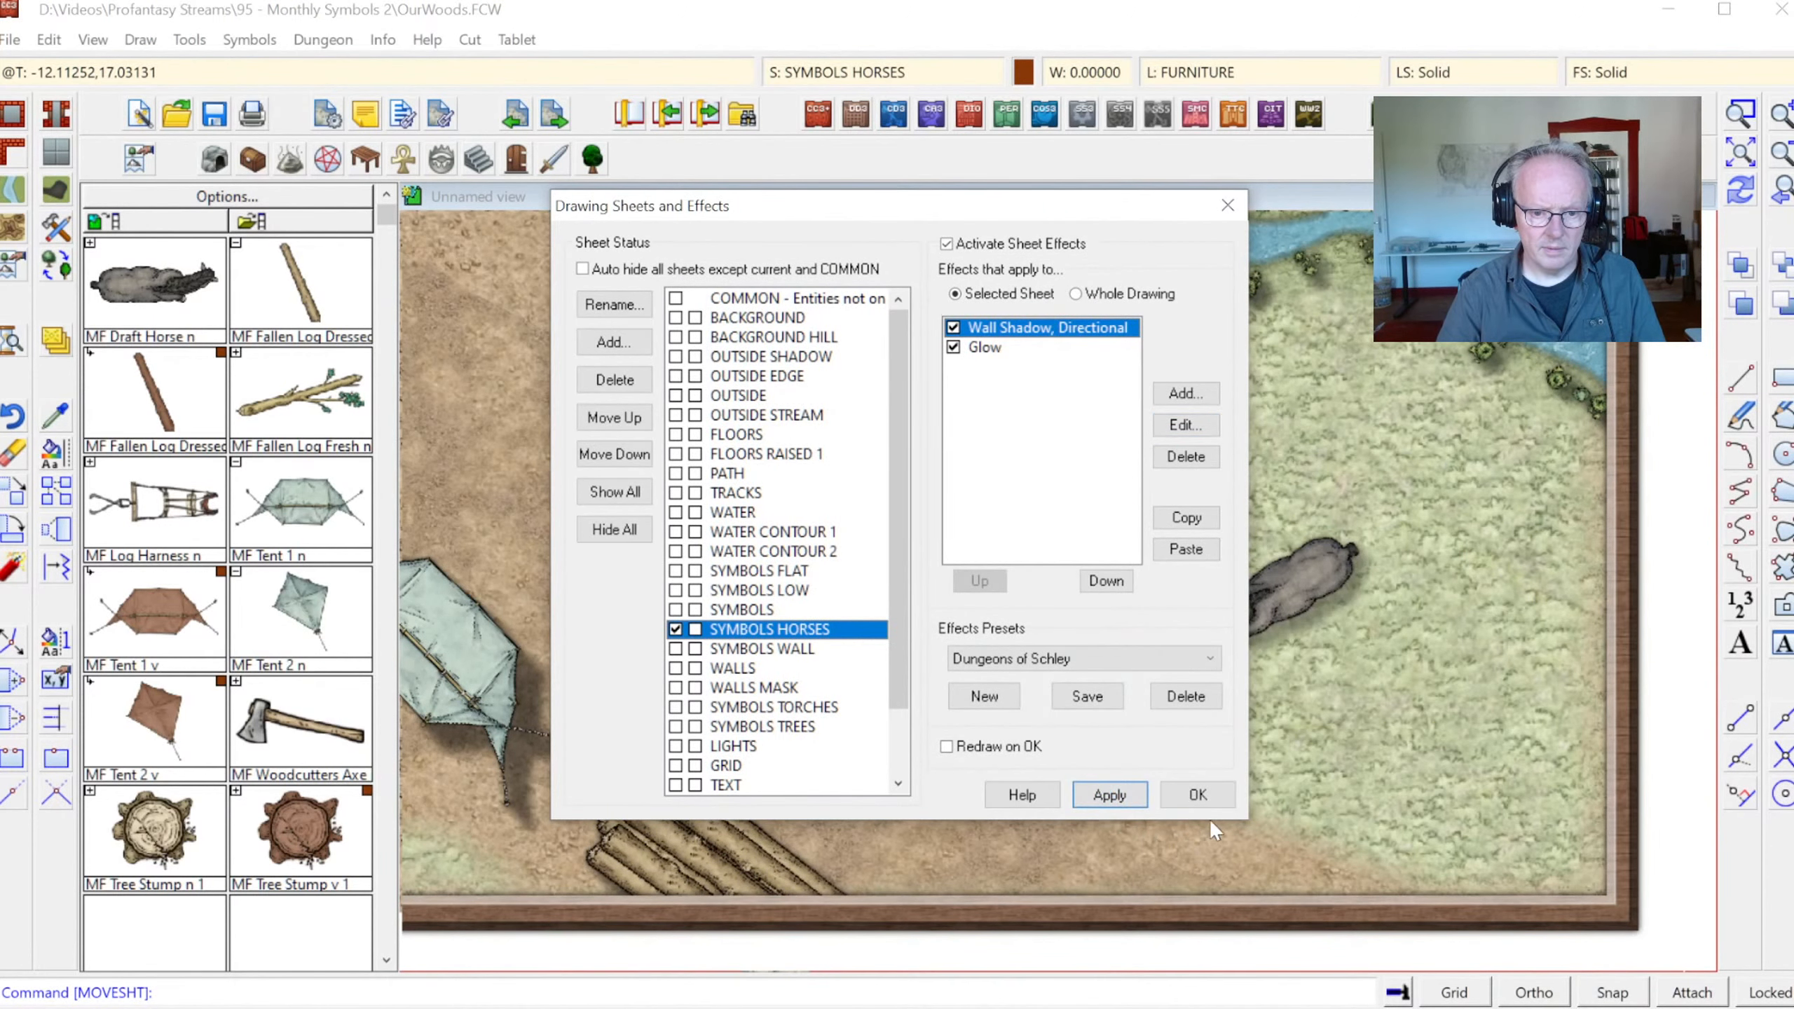
pyautogui.click(1197, 794)
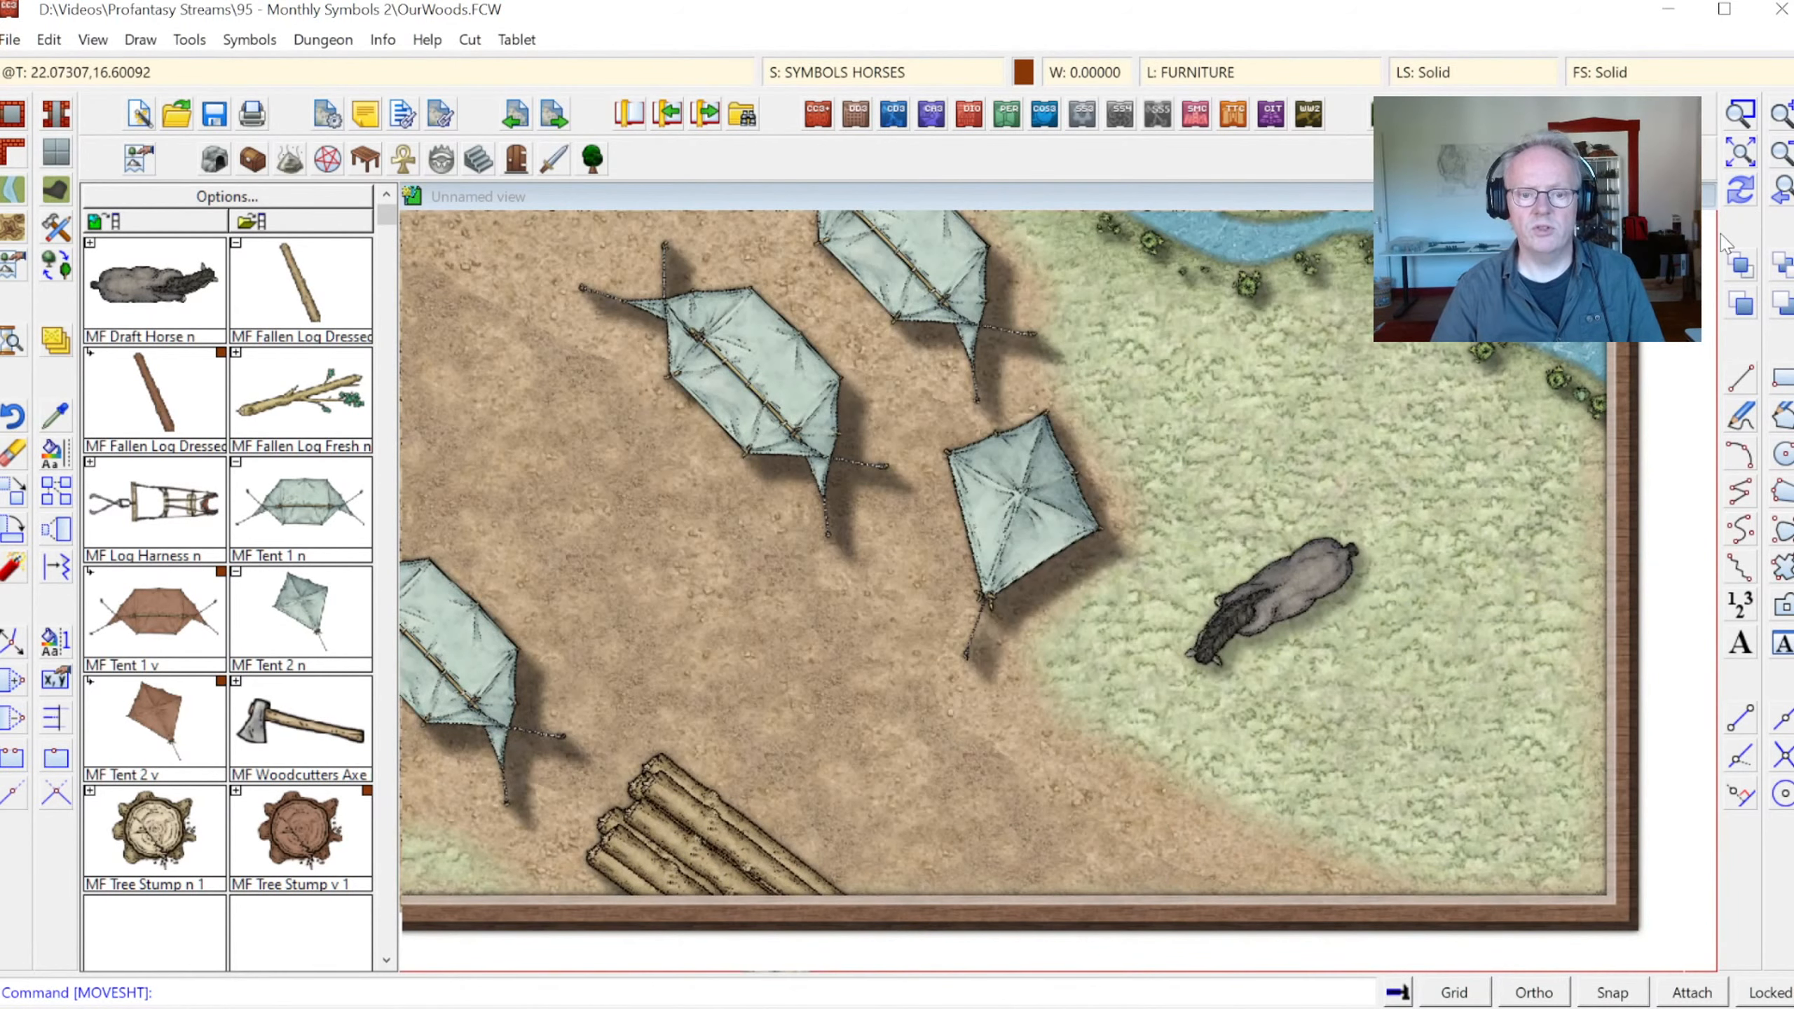
# Place a brown MF Draft Horse v, turned nearly upright, on the grass just east of the grey horse
pyautogui.click(1785, 183)
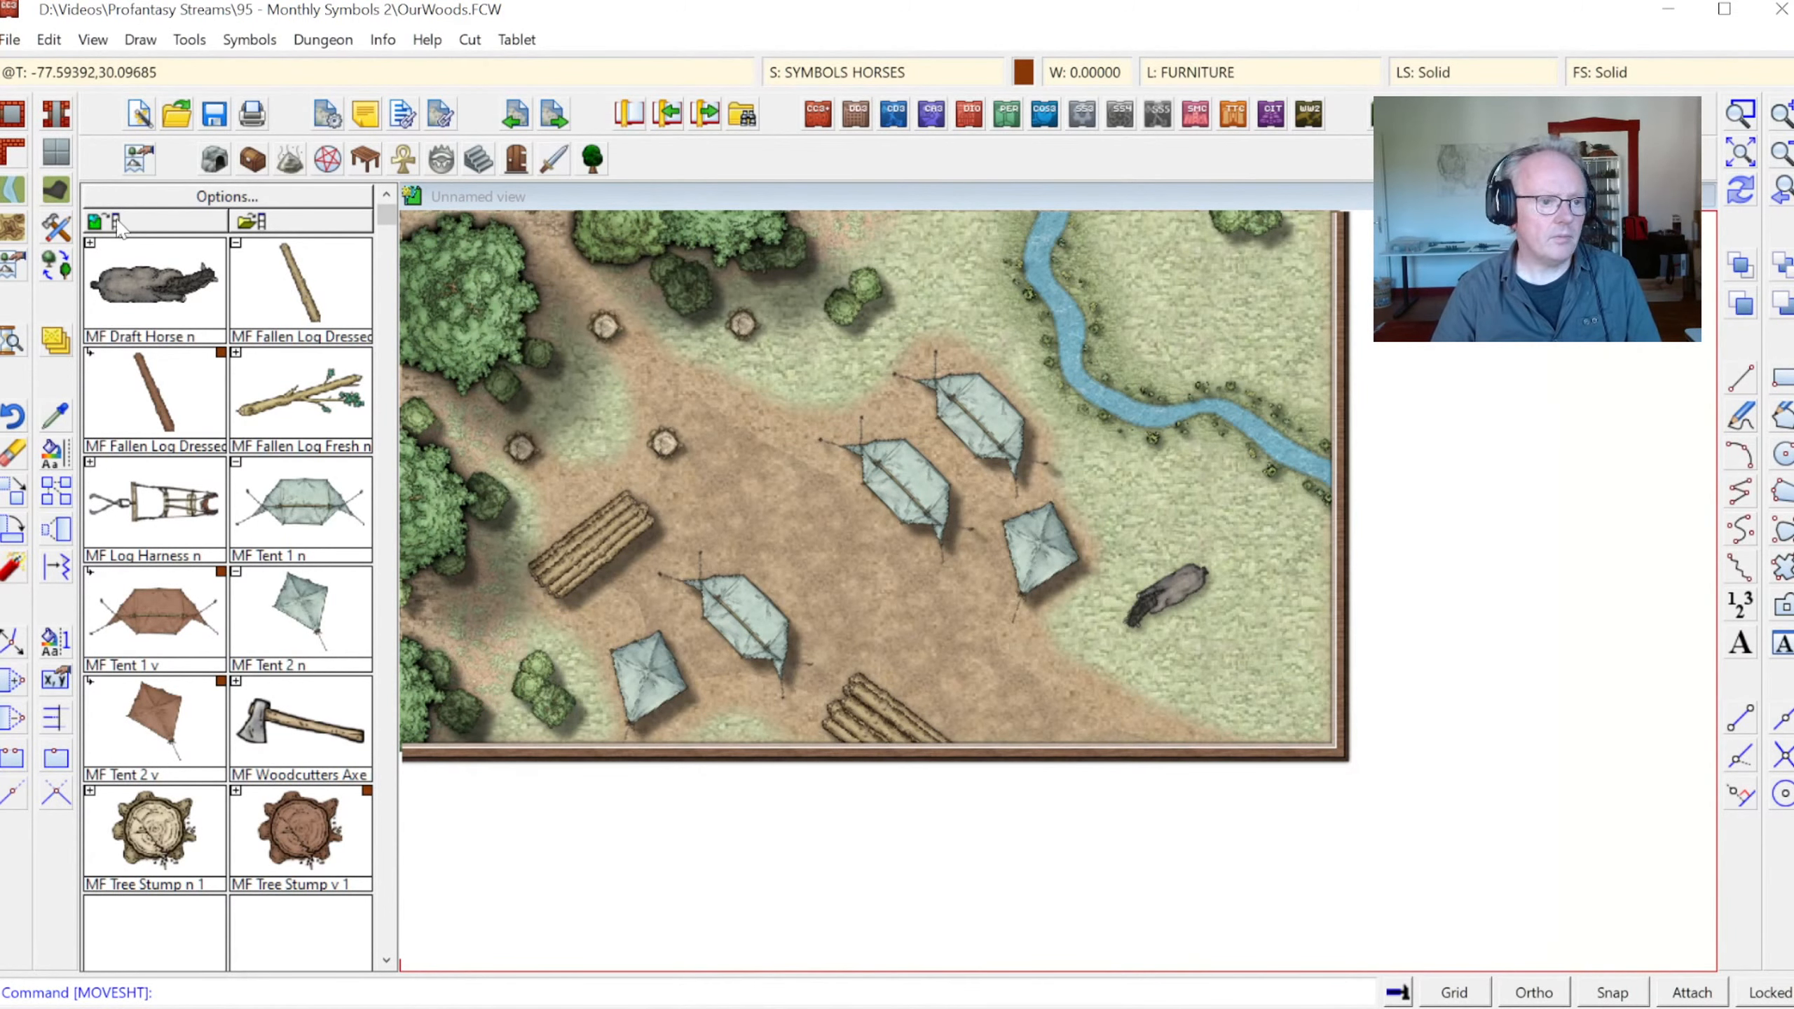
pyautogui.click(91, 243)
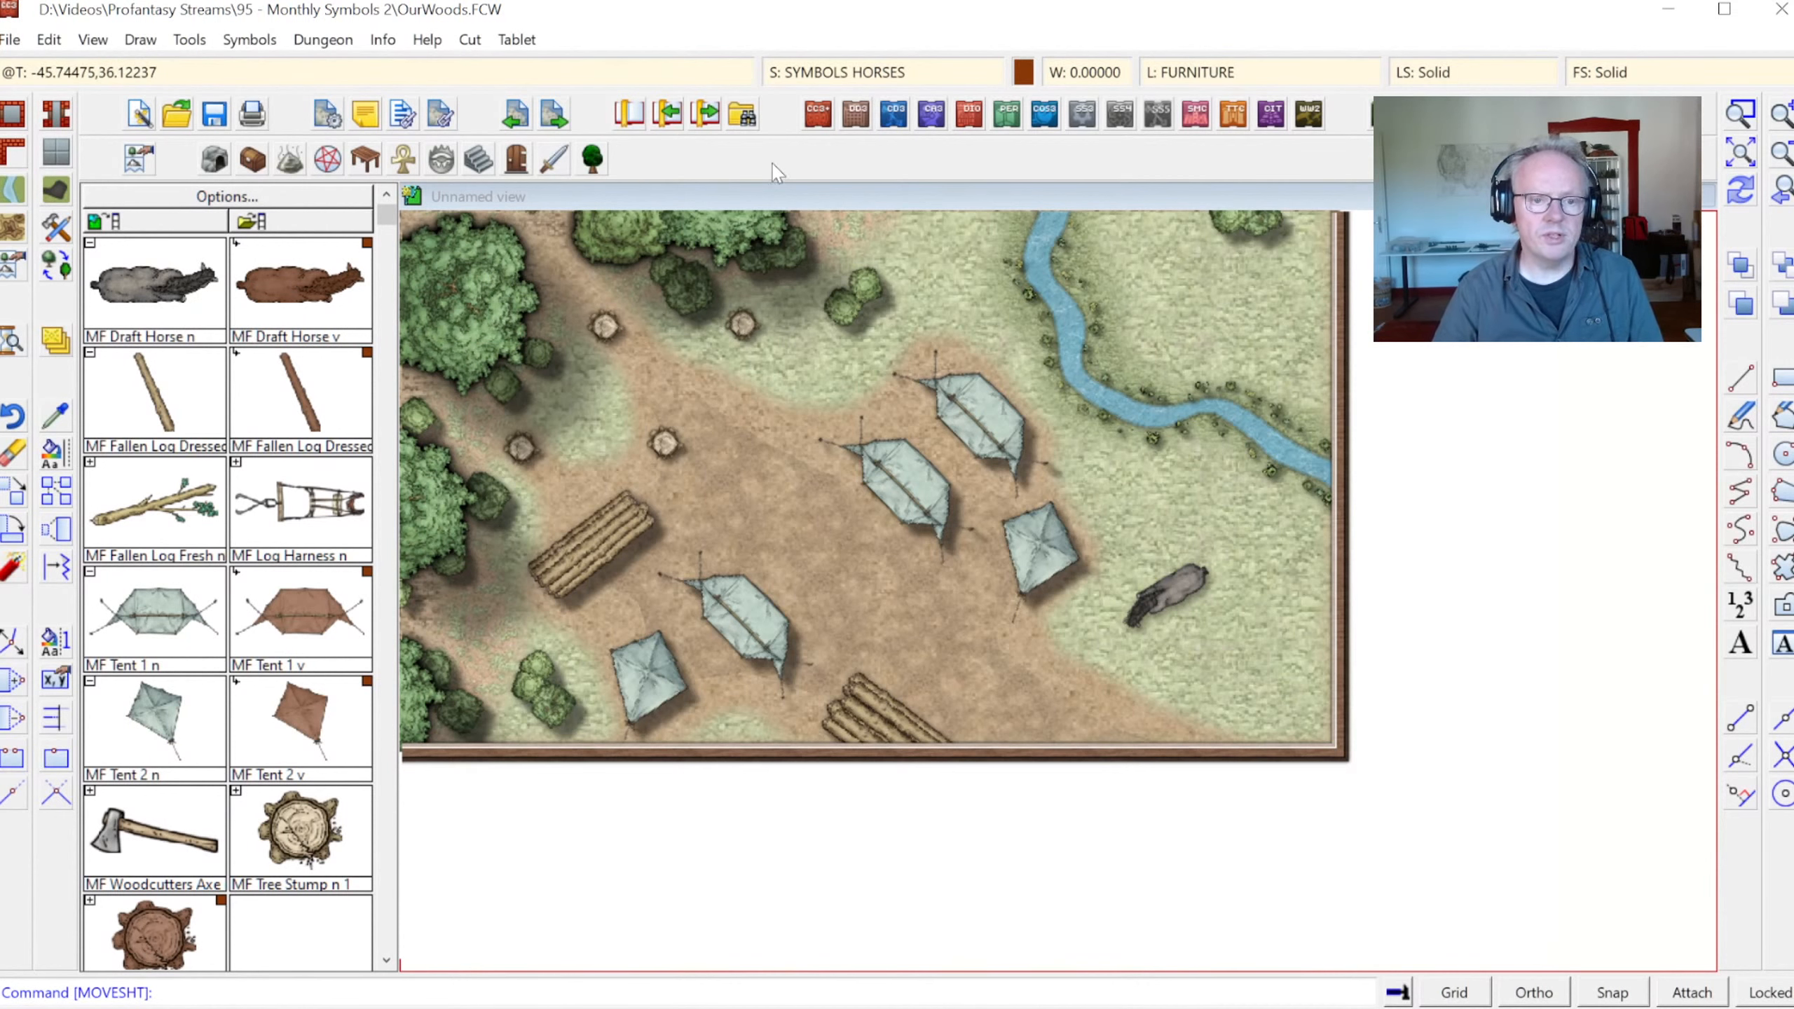
pyautogui.click(279, 297)
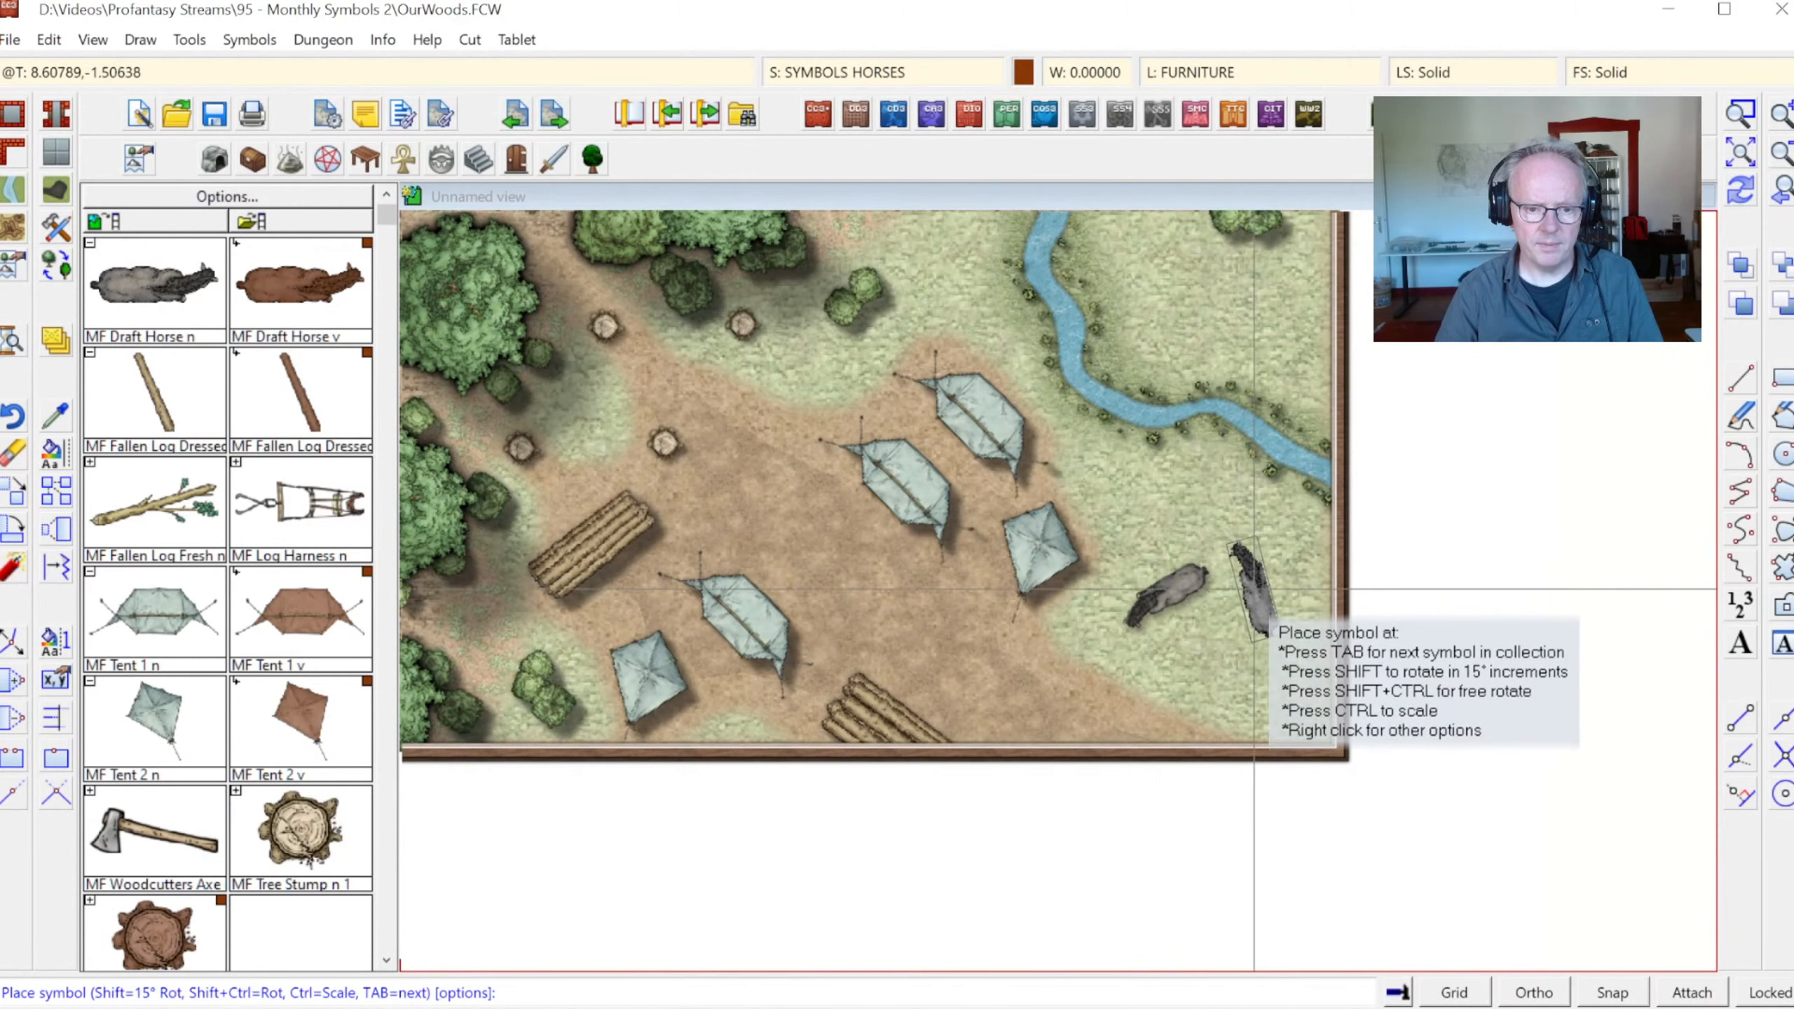
pyautogui.click(1248, 582)
pyautogui.press('Escape')
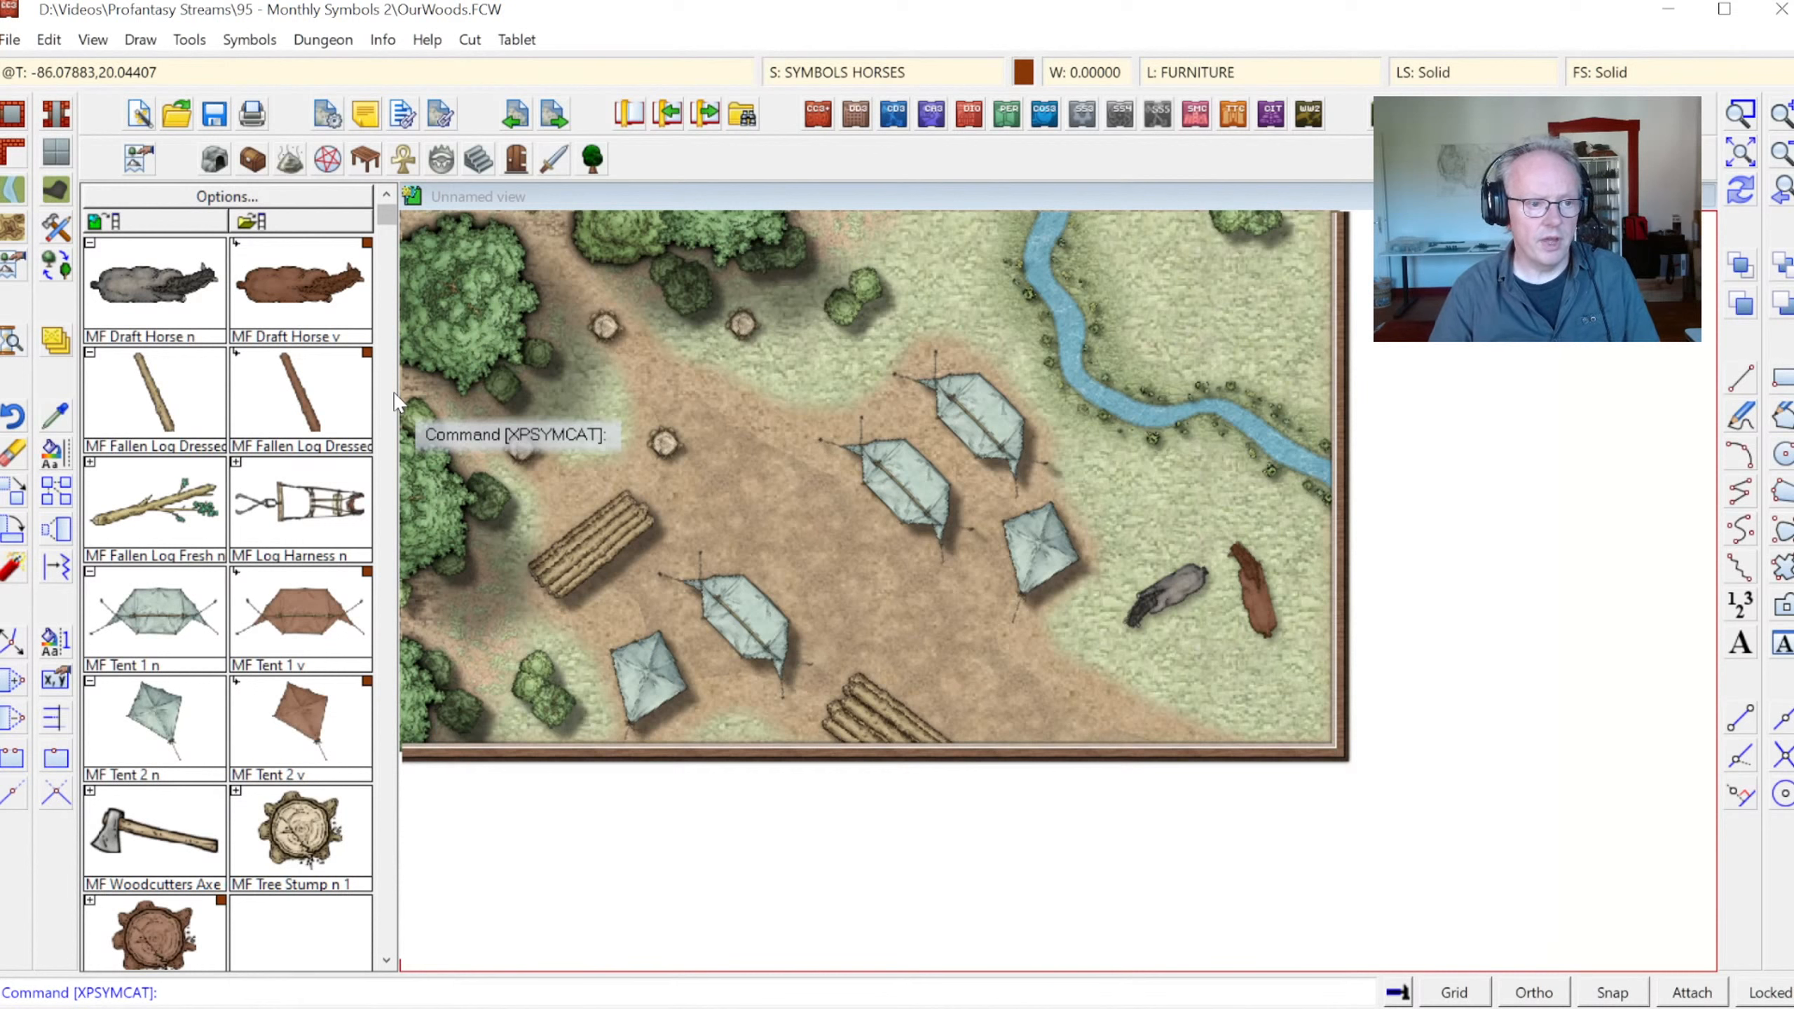
# Look through the woodcutters' camp, vegetation and weapons and tools symbol catalogs for suitable camp symbols
pyautogui.click(387, 841)
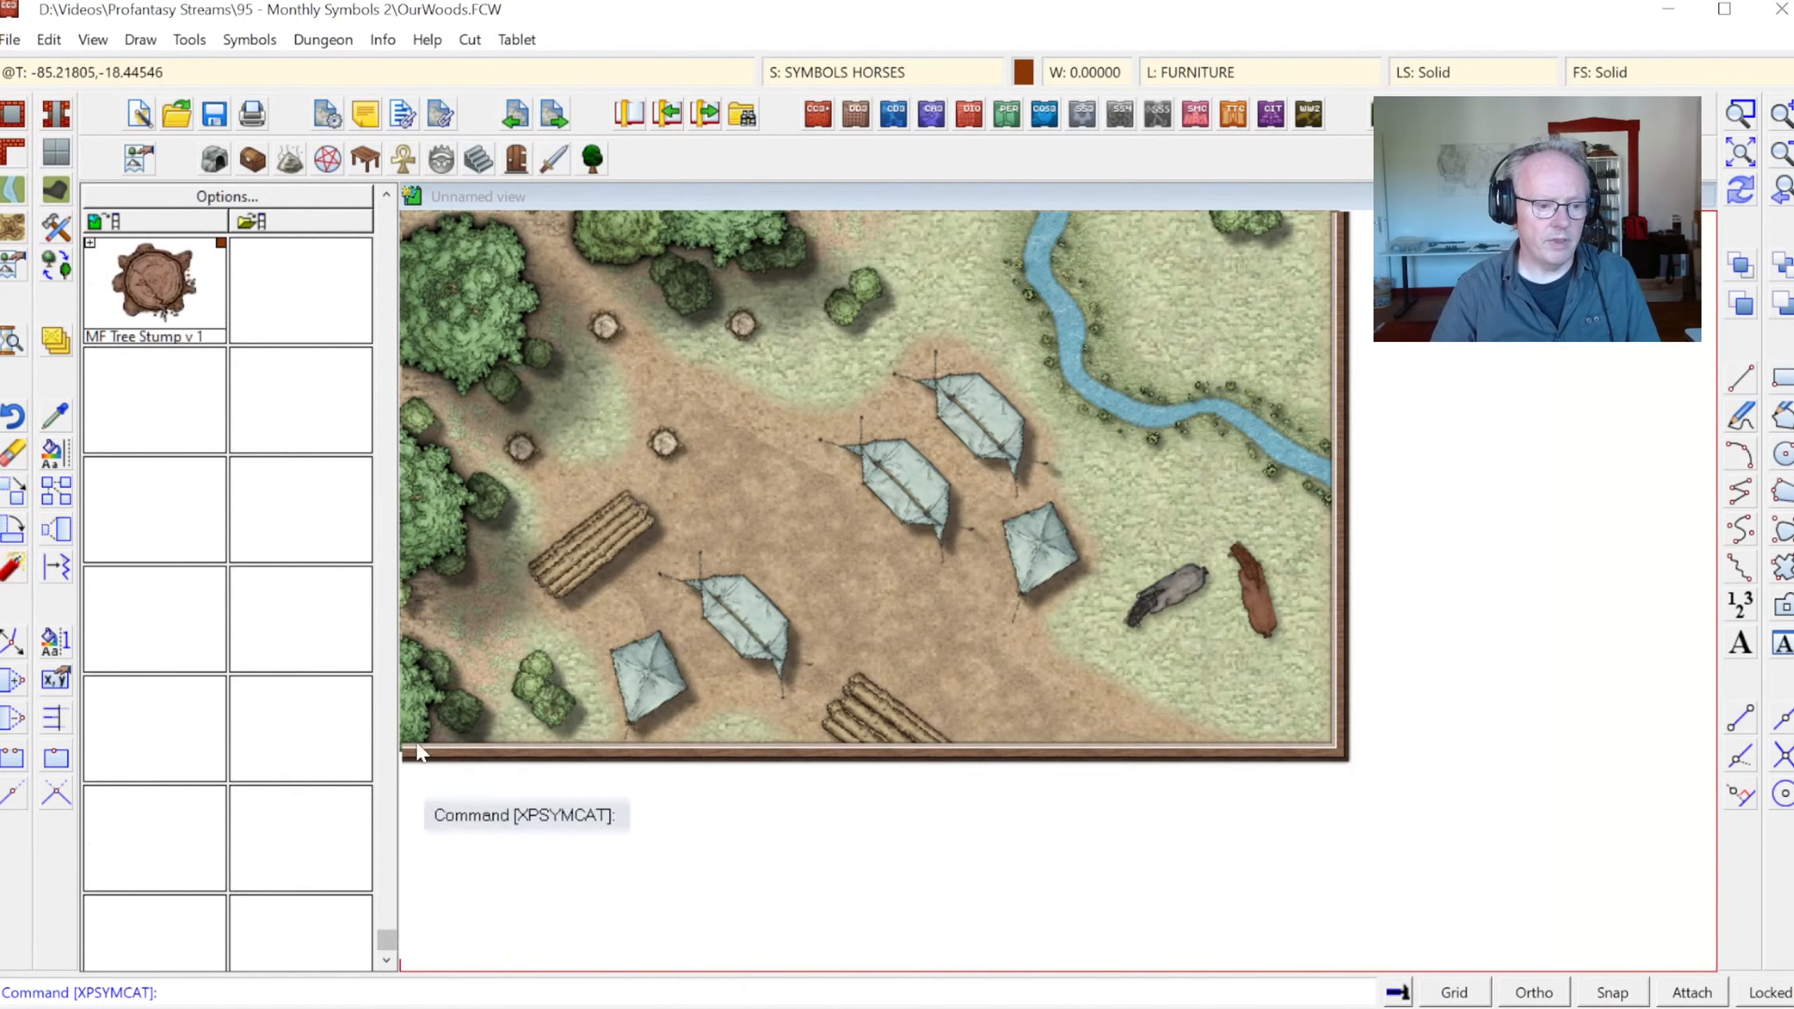
pyautogui.click(387, 222)
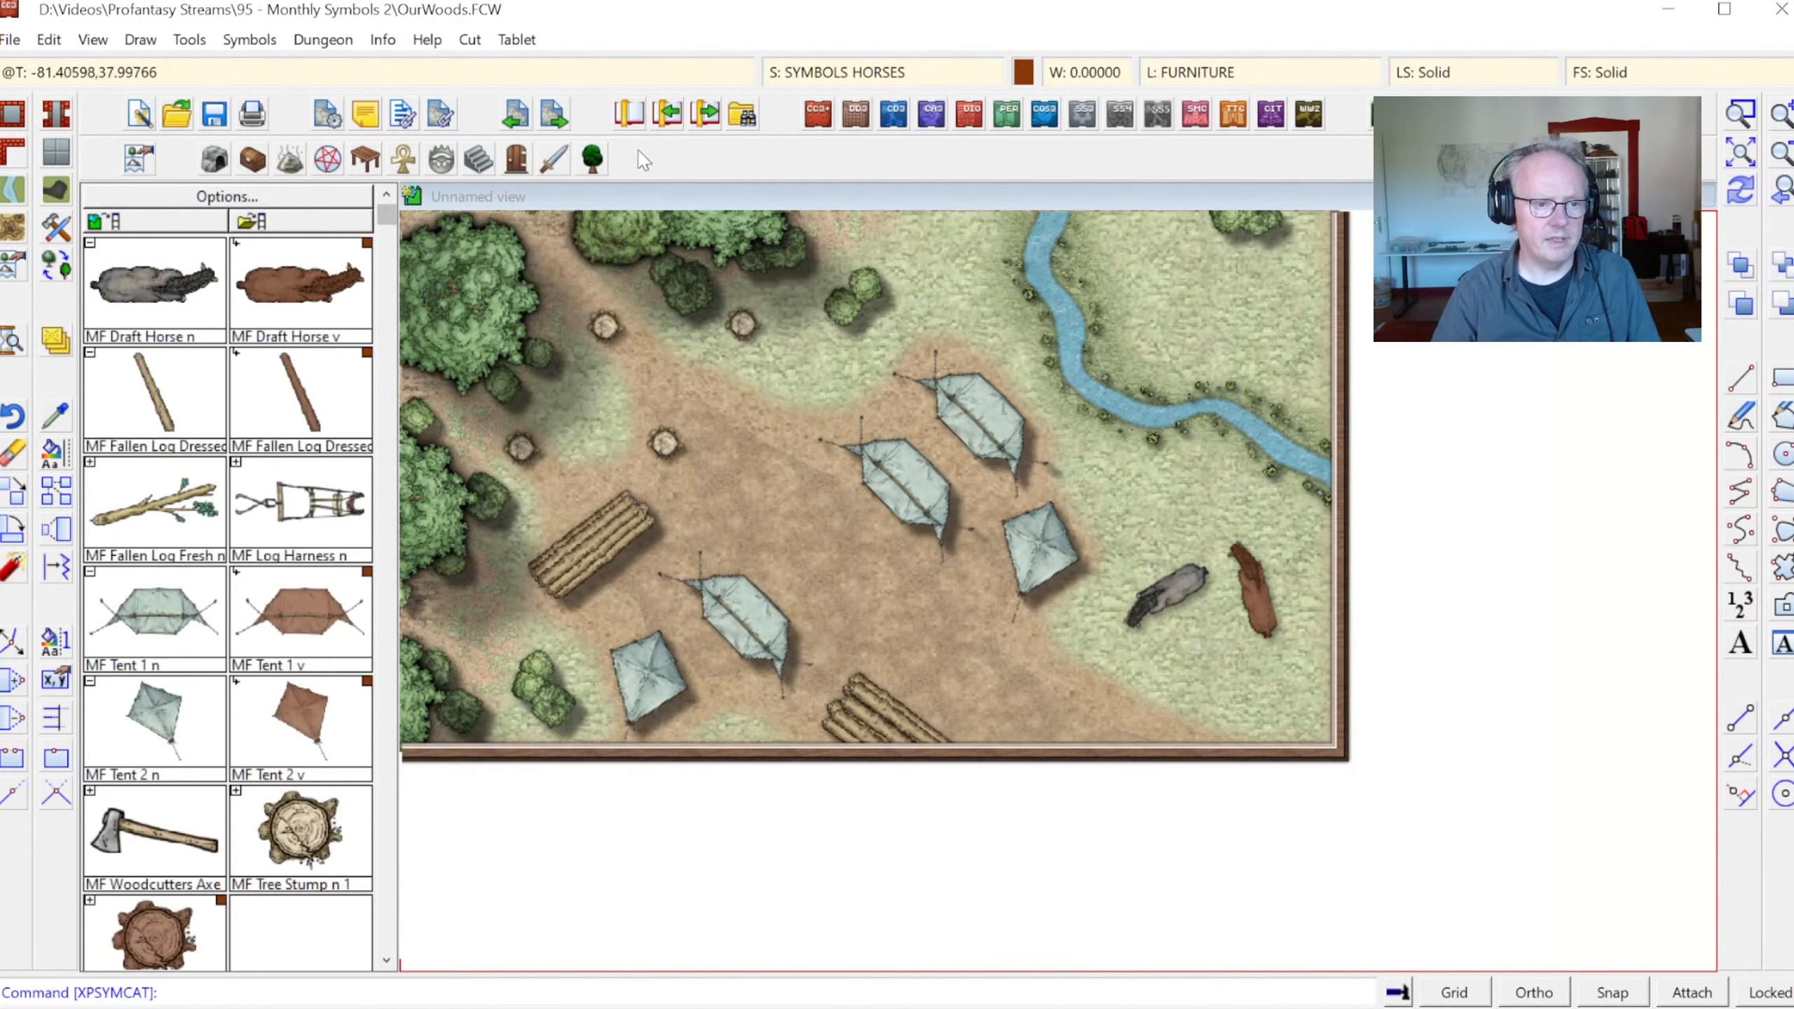
pyautogui.click(592, 159)
pyautogui.click(387, 376)
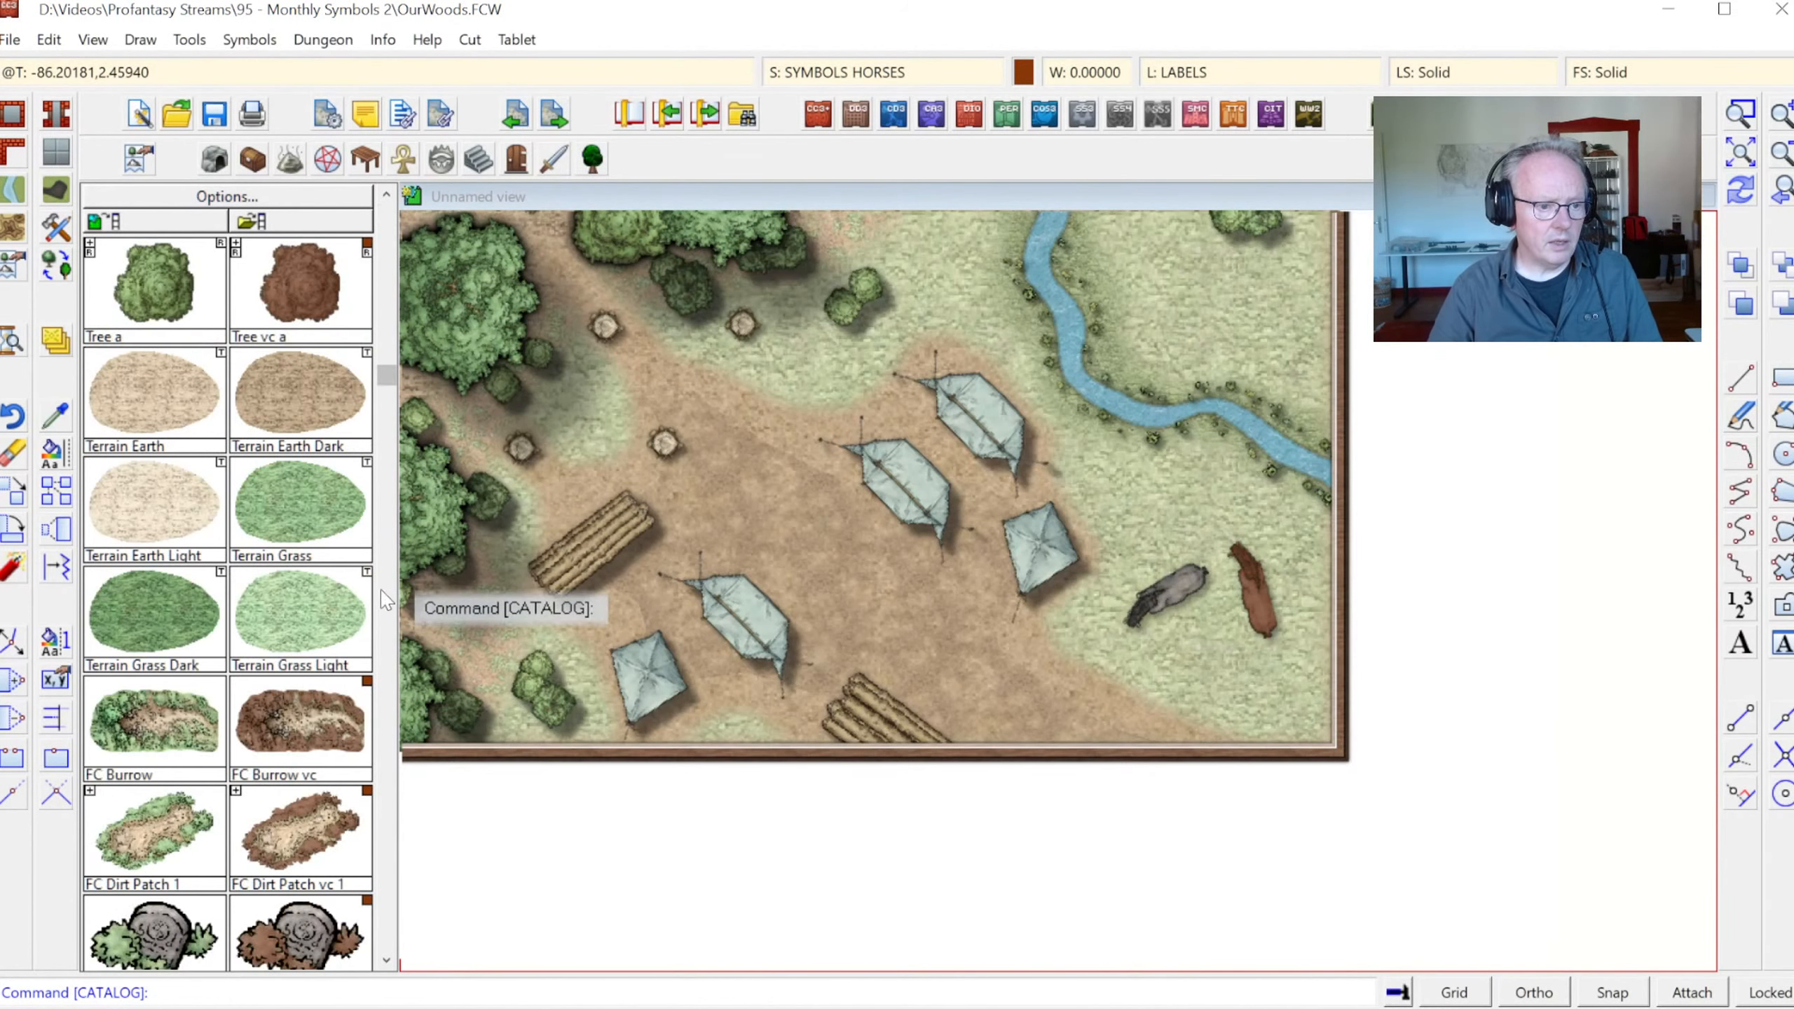
pyautogui.click(391, 602)
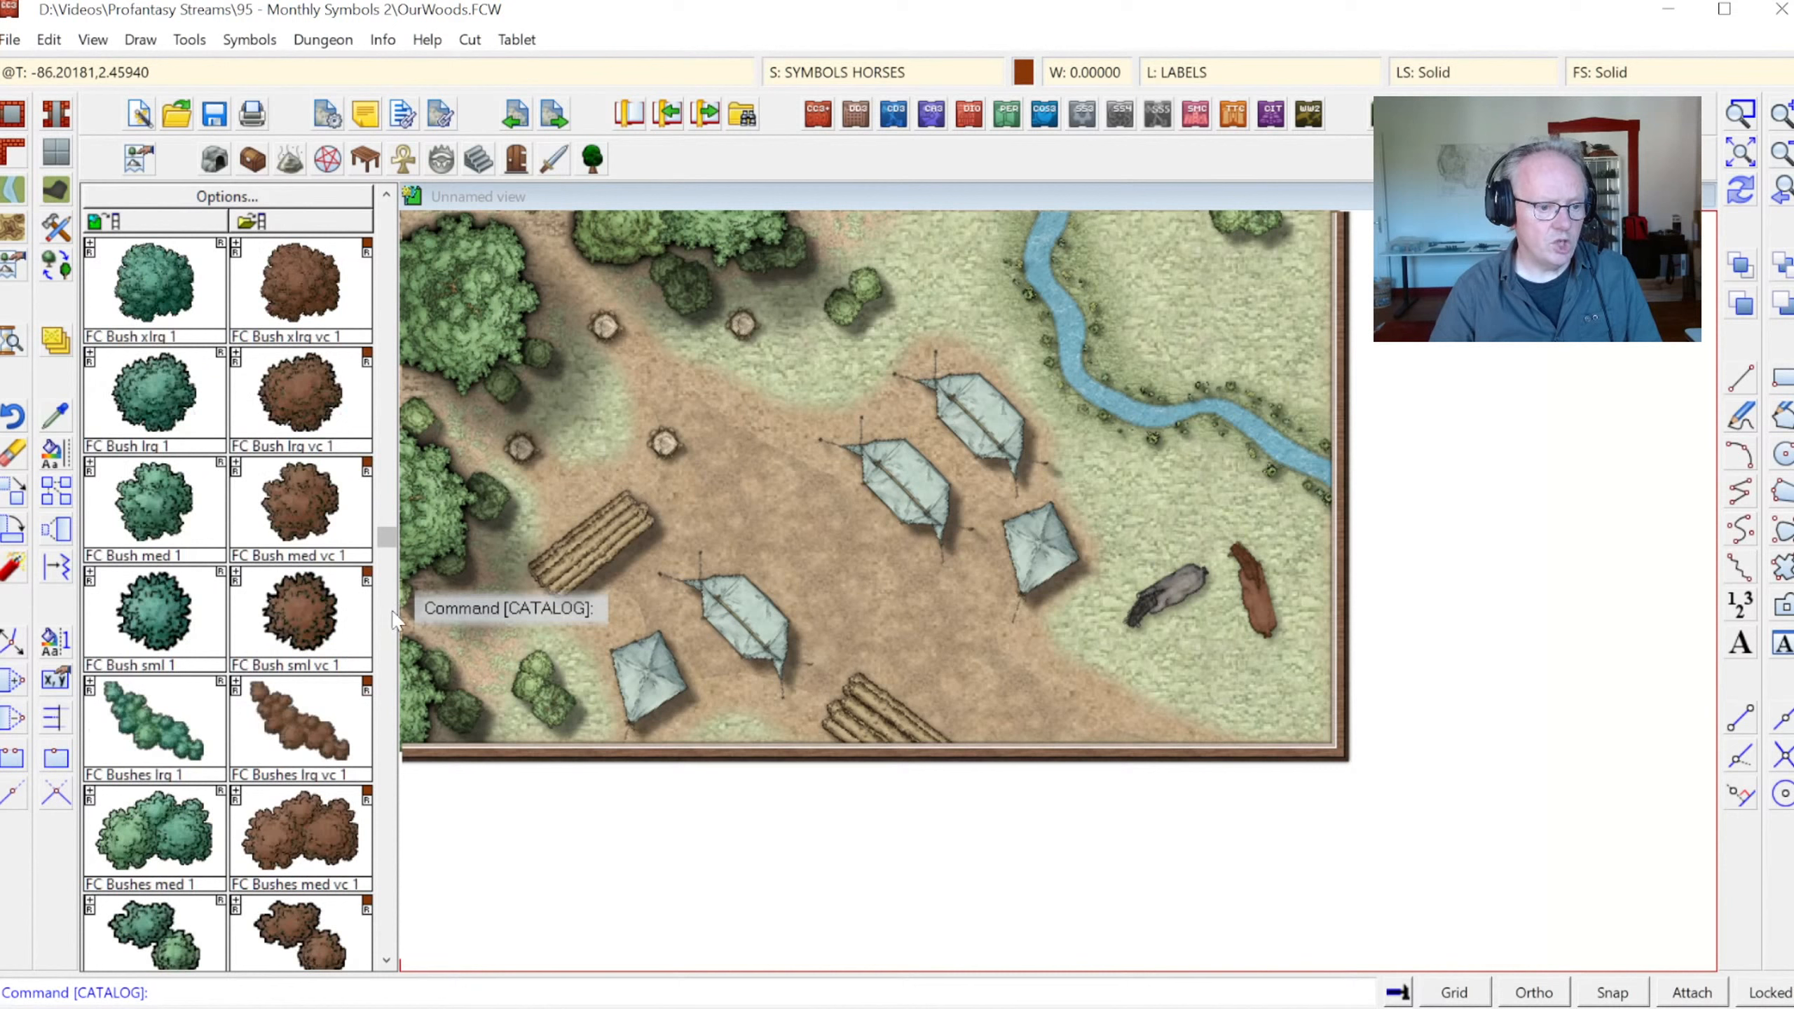
pyautogui.click(390, 662)
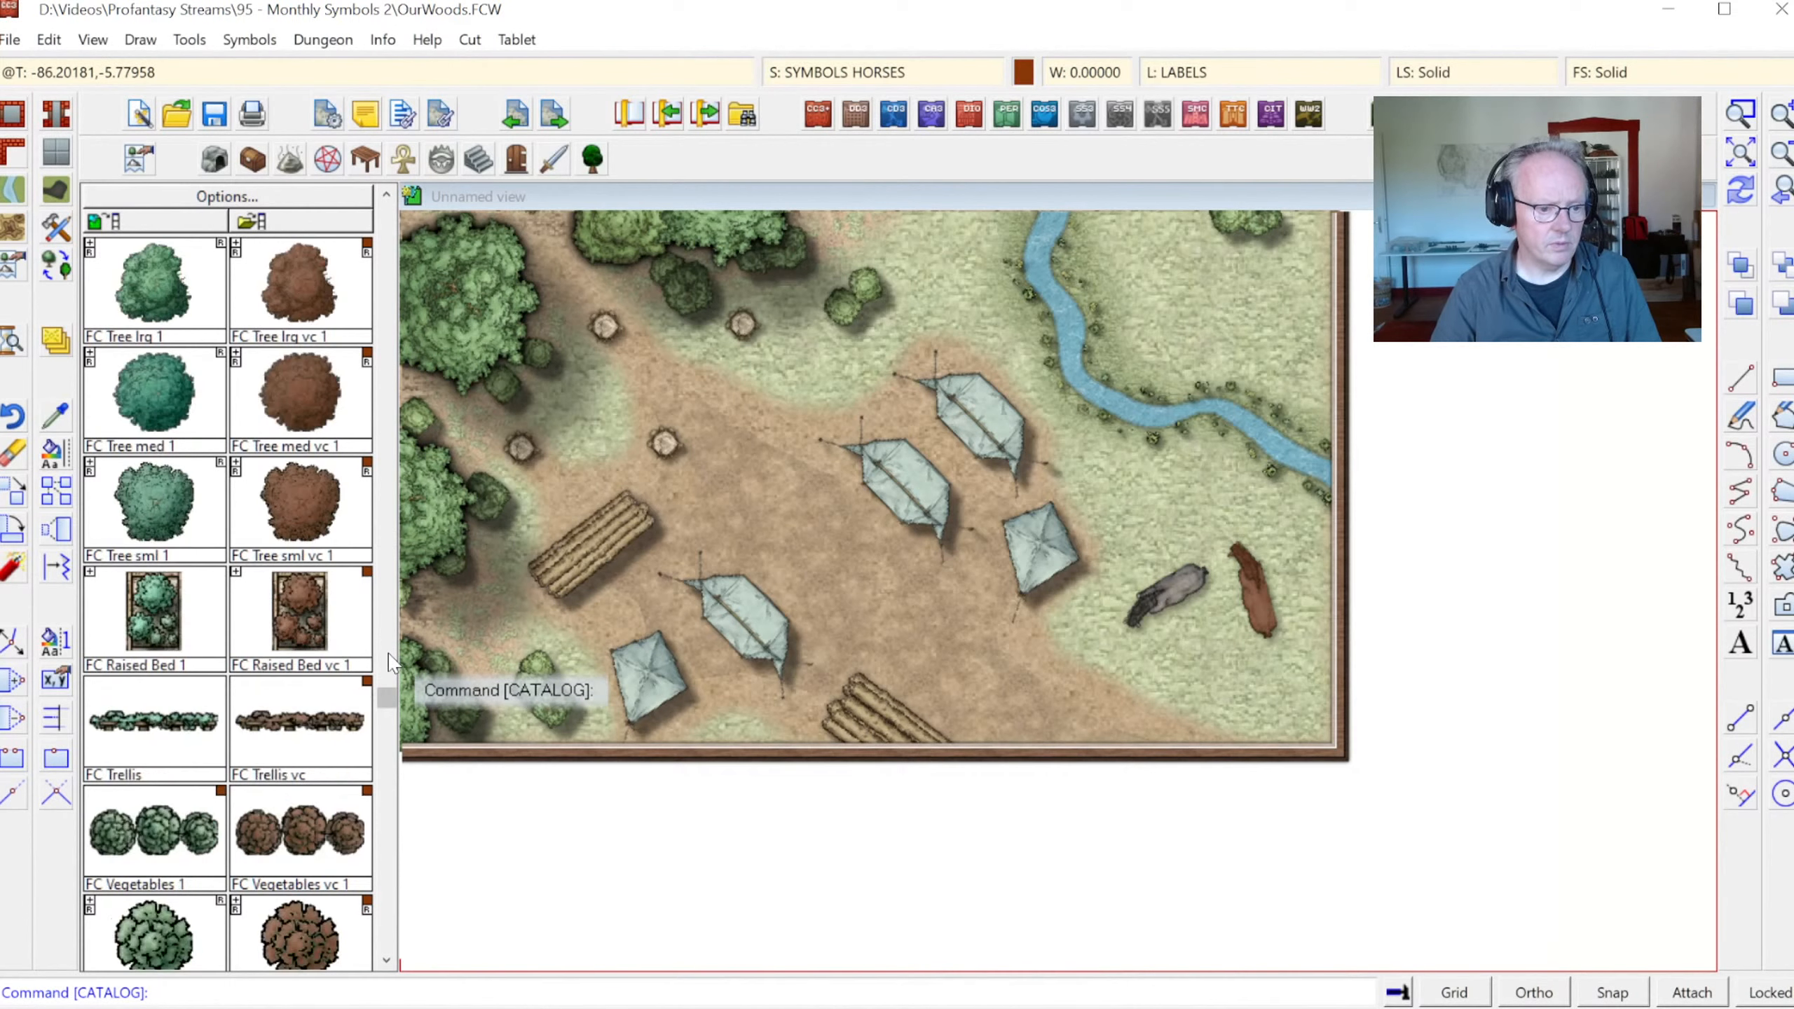
pyautogui.click(385, 756)
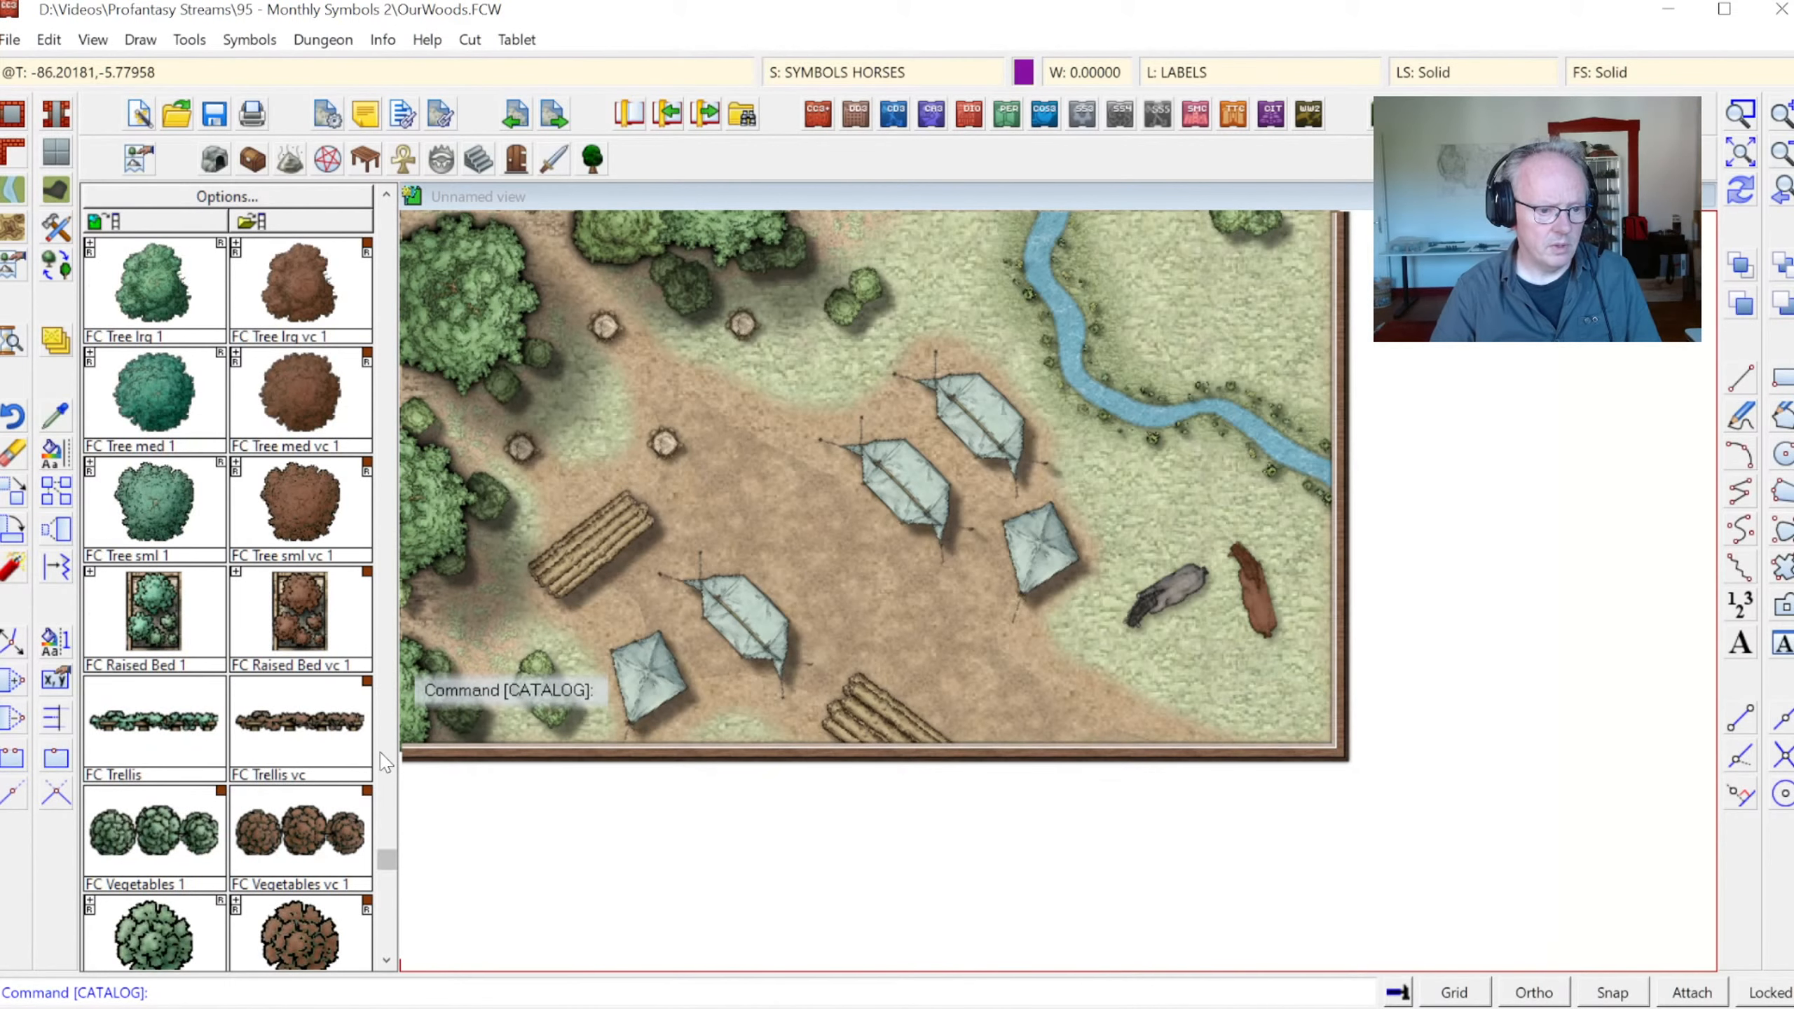
pyautogui.click(393, 223)
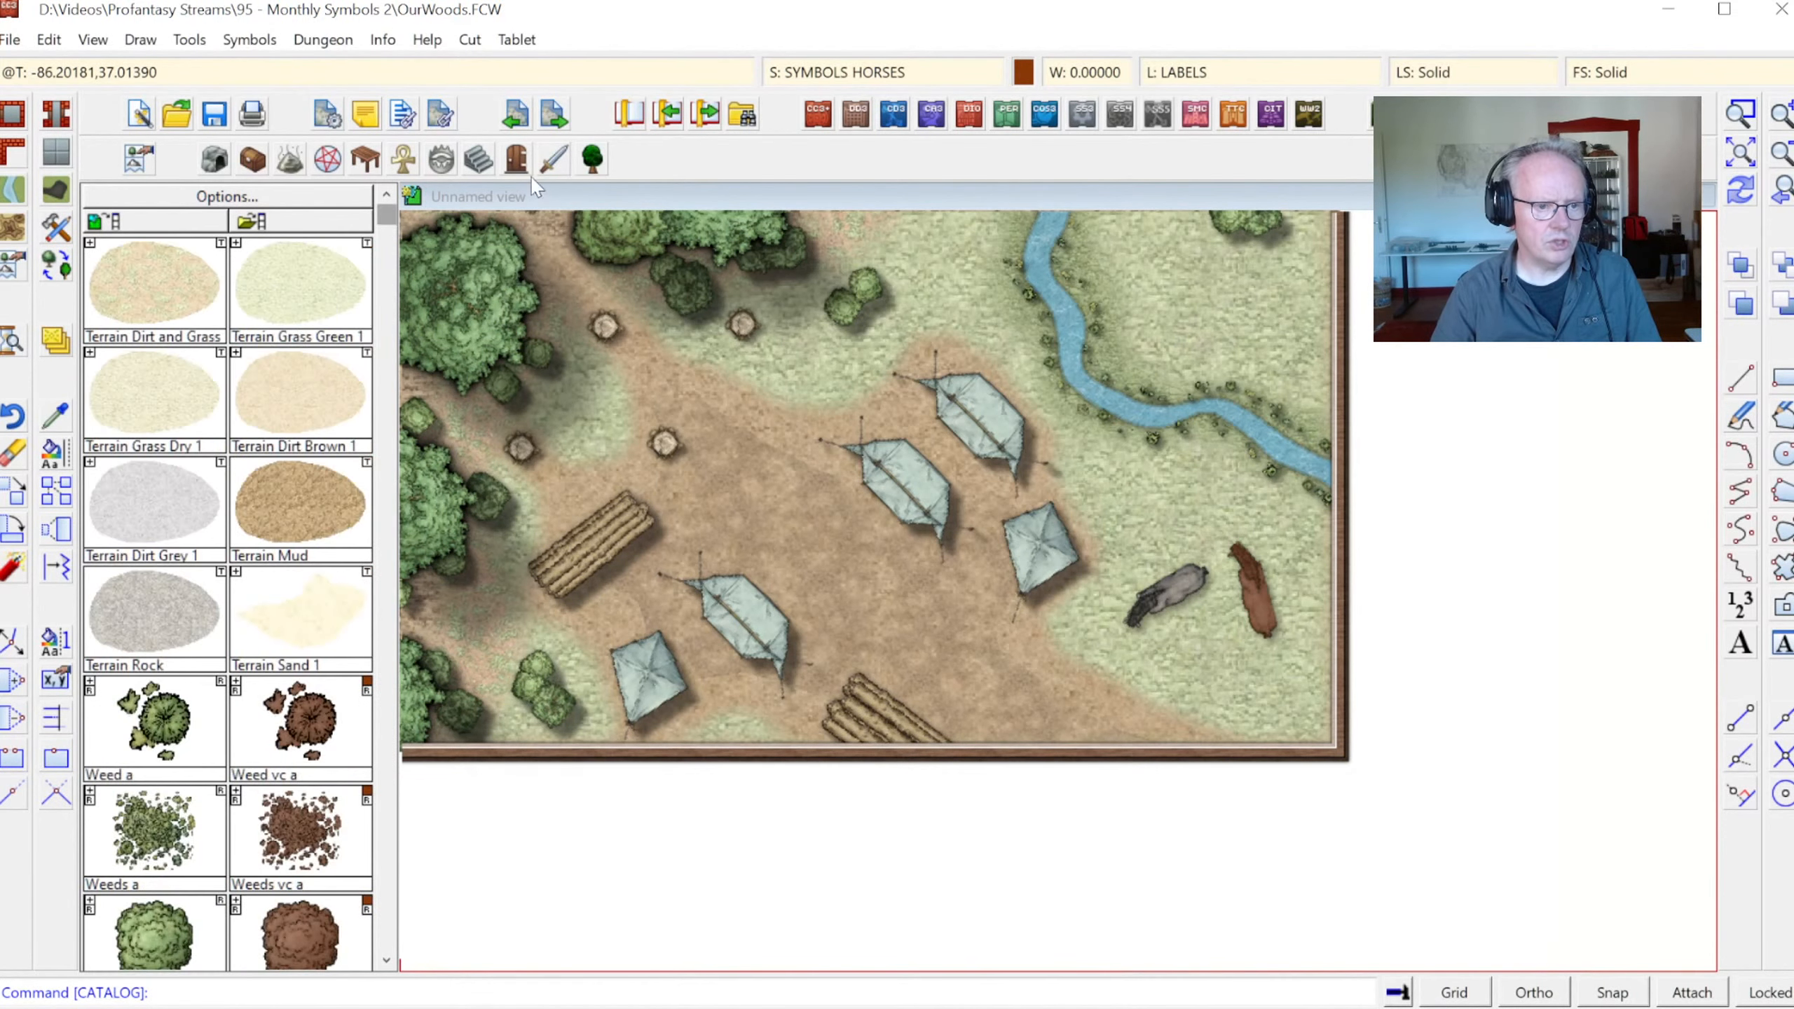
pyautogui.click(554, 159)
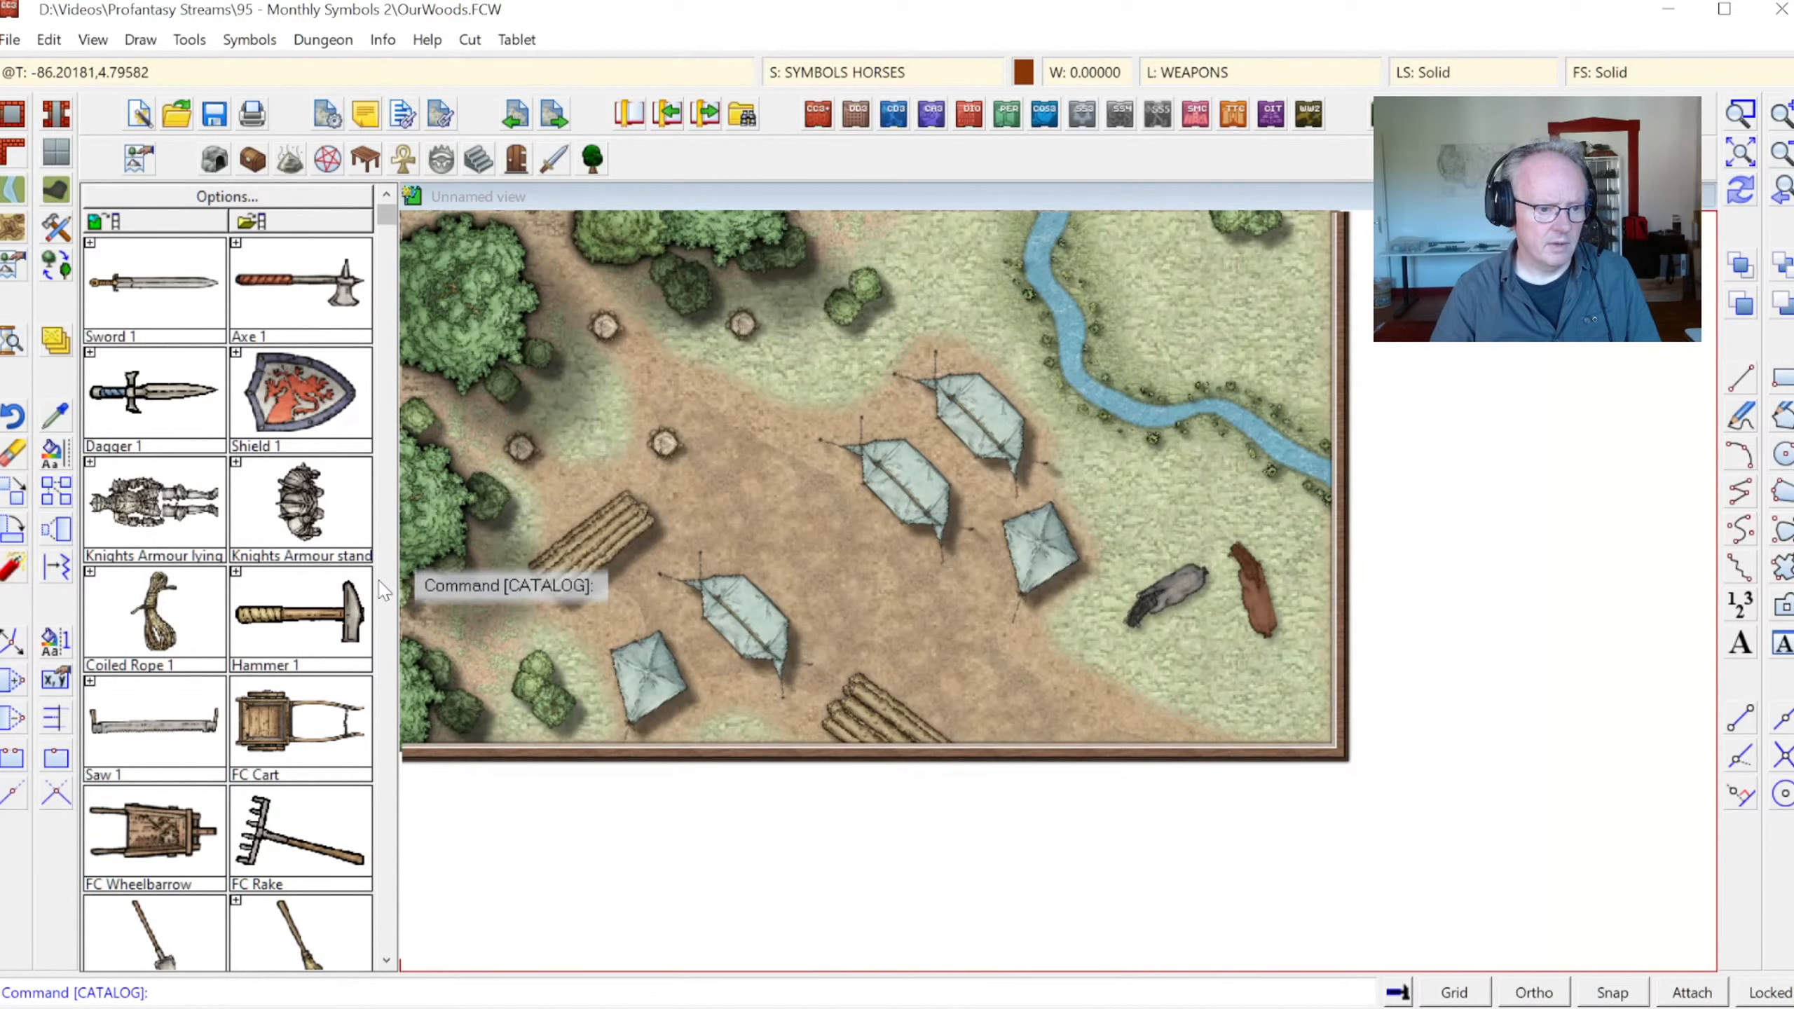
pyautogui.click(388, 590)
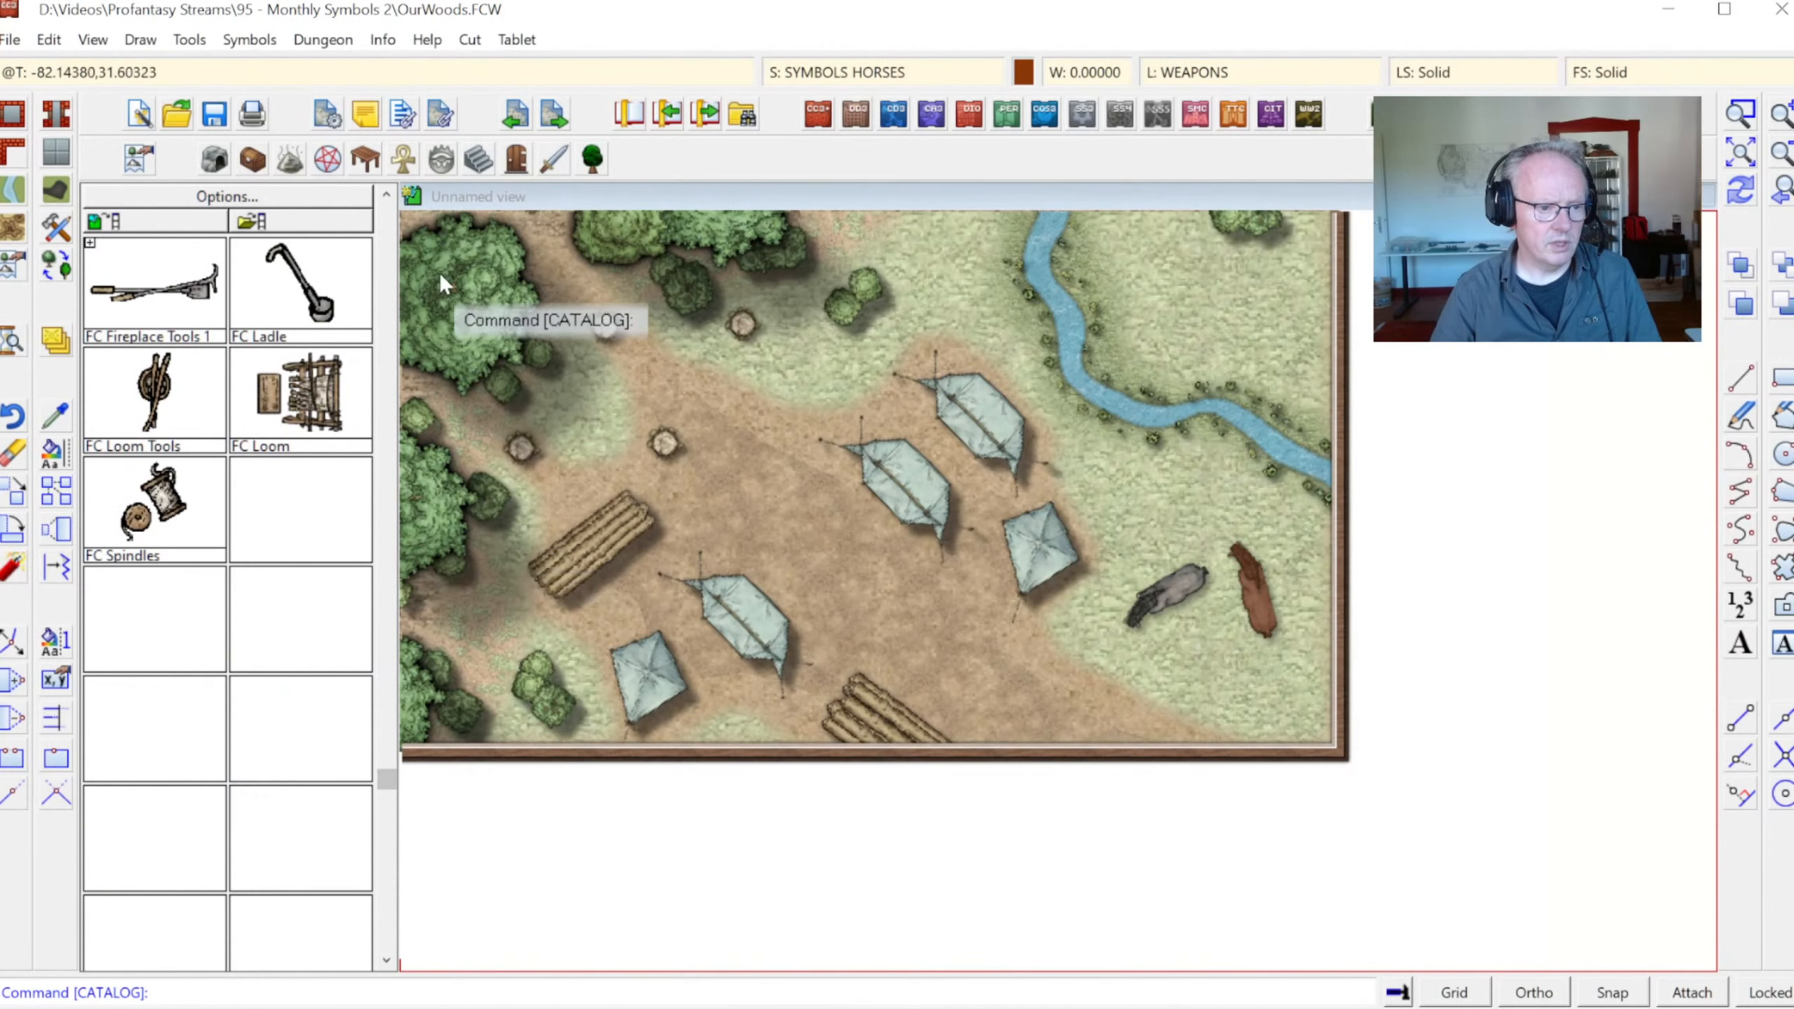
pyautogui.click(387, 240)
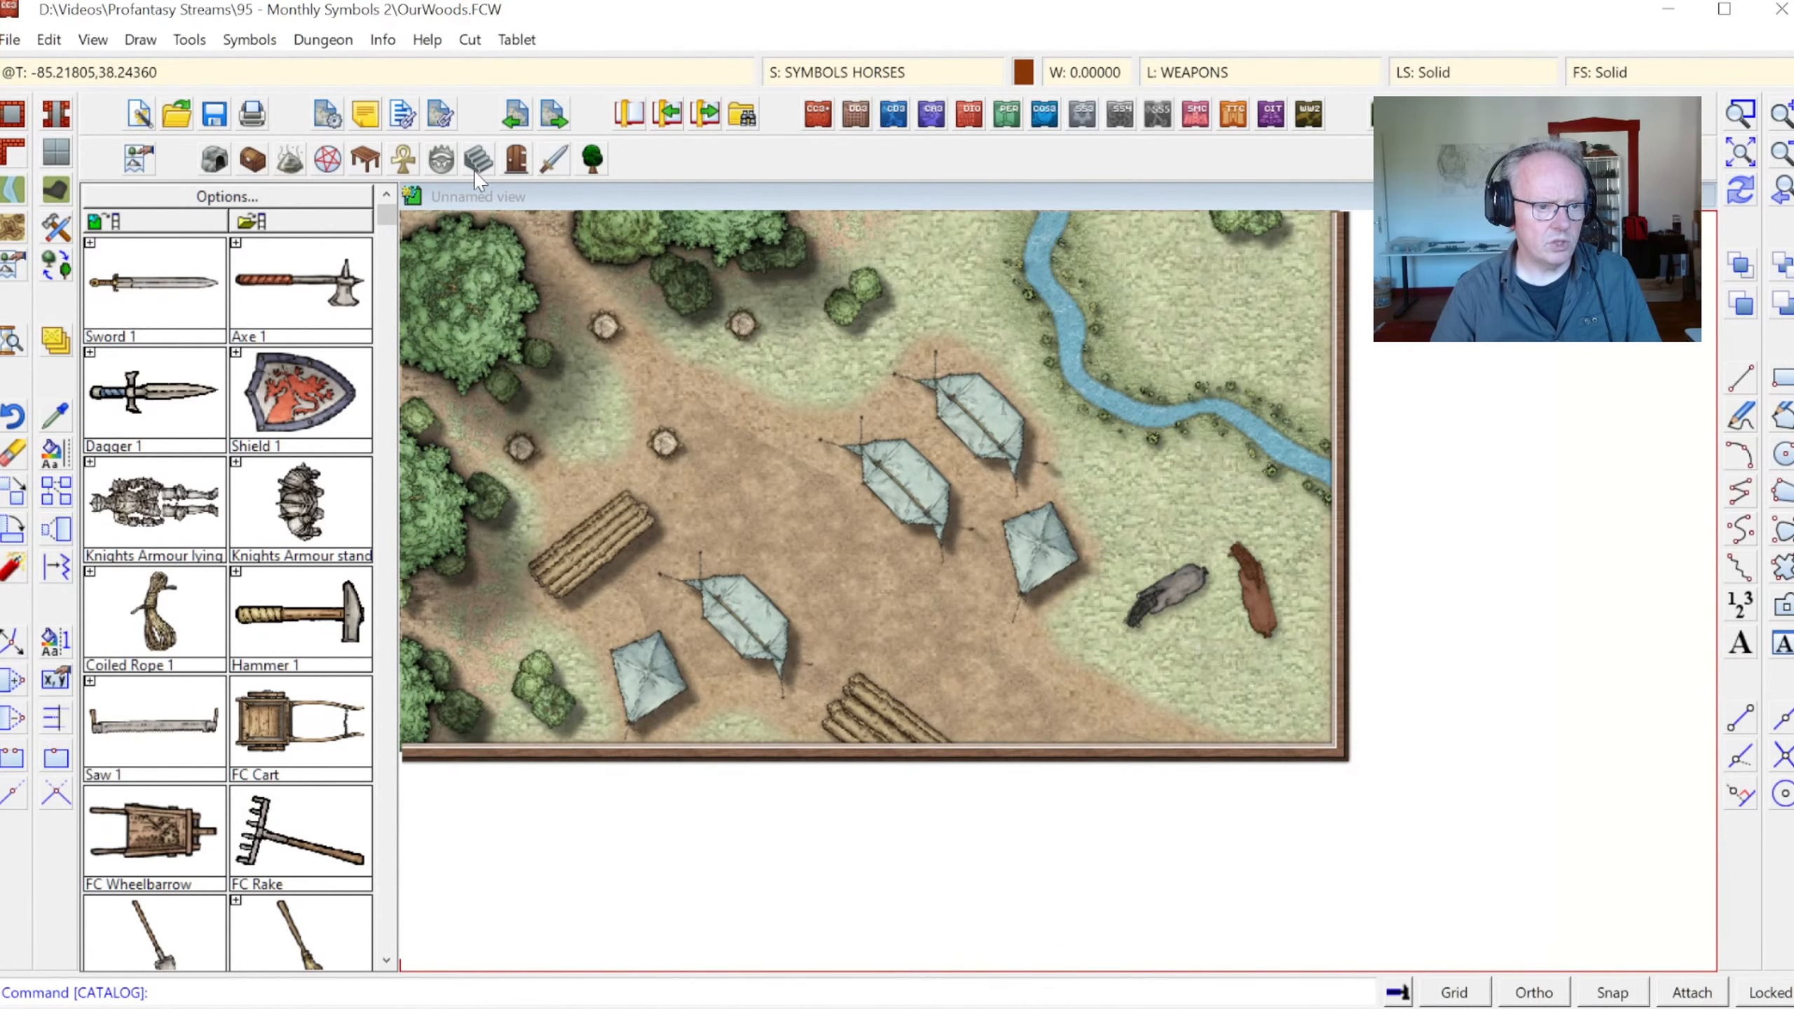
# Browse the available SS4 catalog settings, check the SS4 Color Walls CA134 symbols and return to the weapons catalog
pyautogui.click(139, 159)
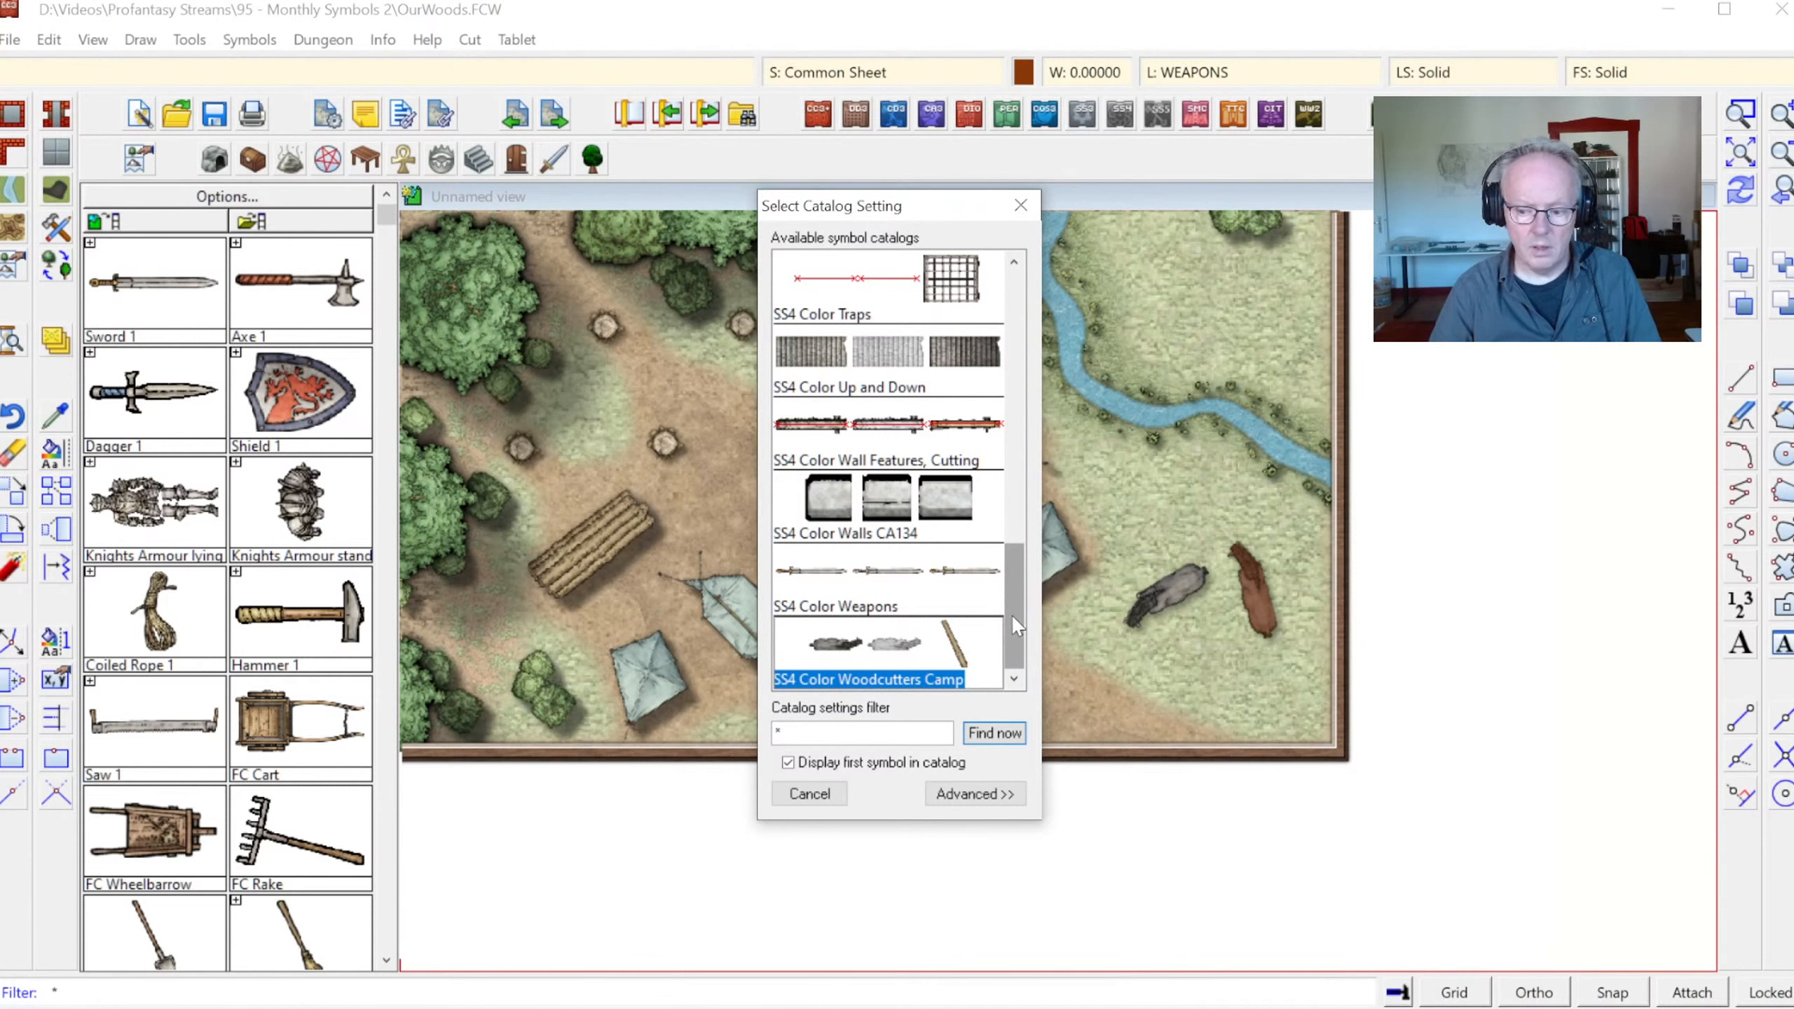
pyautogui.moveTo(1013, 616)
pyautogui.mouseDown()
pyautogui.moveTo(1023, 583)
pyautogui.moveTo(1019, 608)
pyautogui.mouseUp()
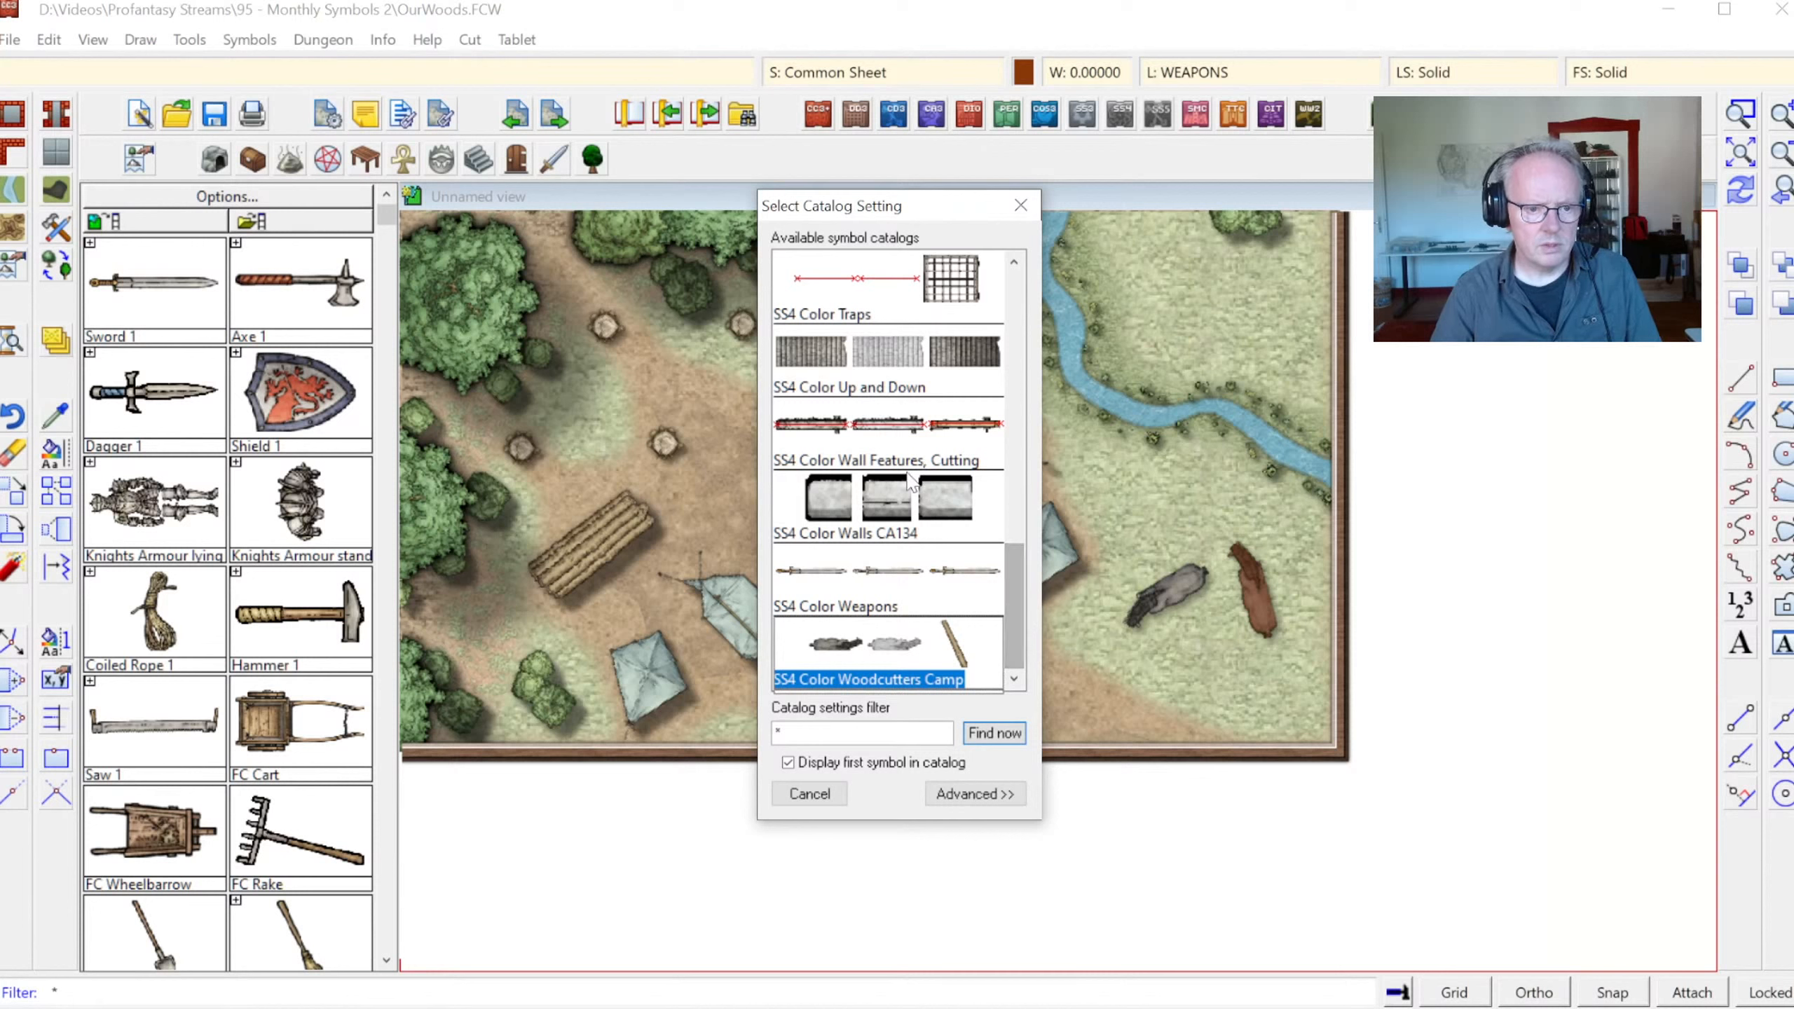
pyautogui.moveTo(1013, 569); pyautogui.dragTo(1033, 615)
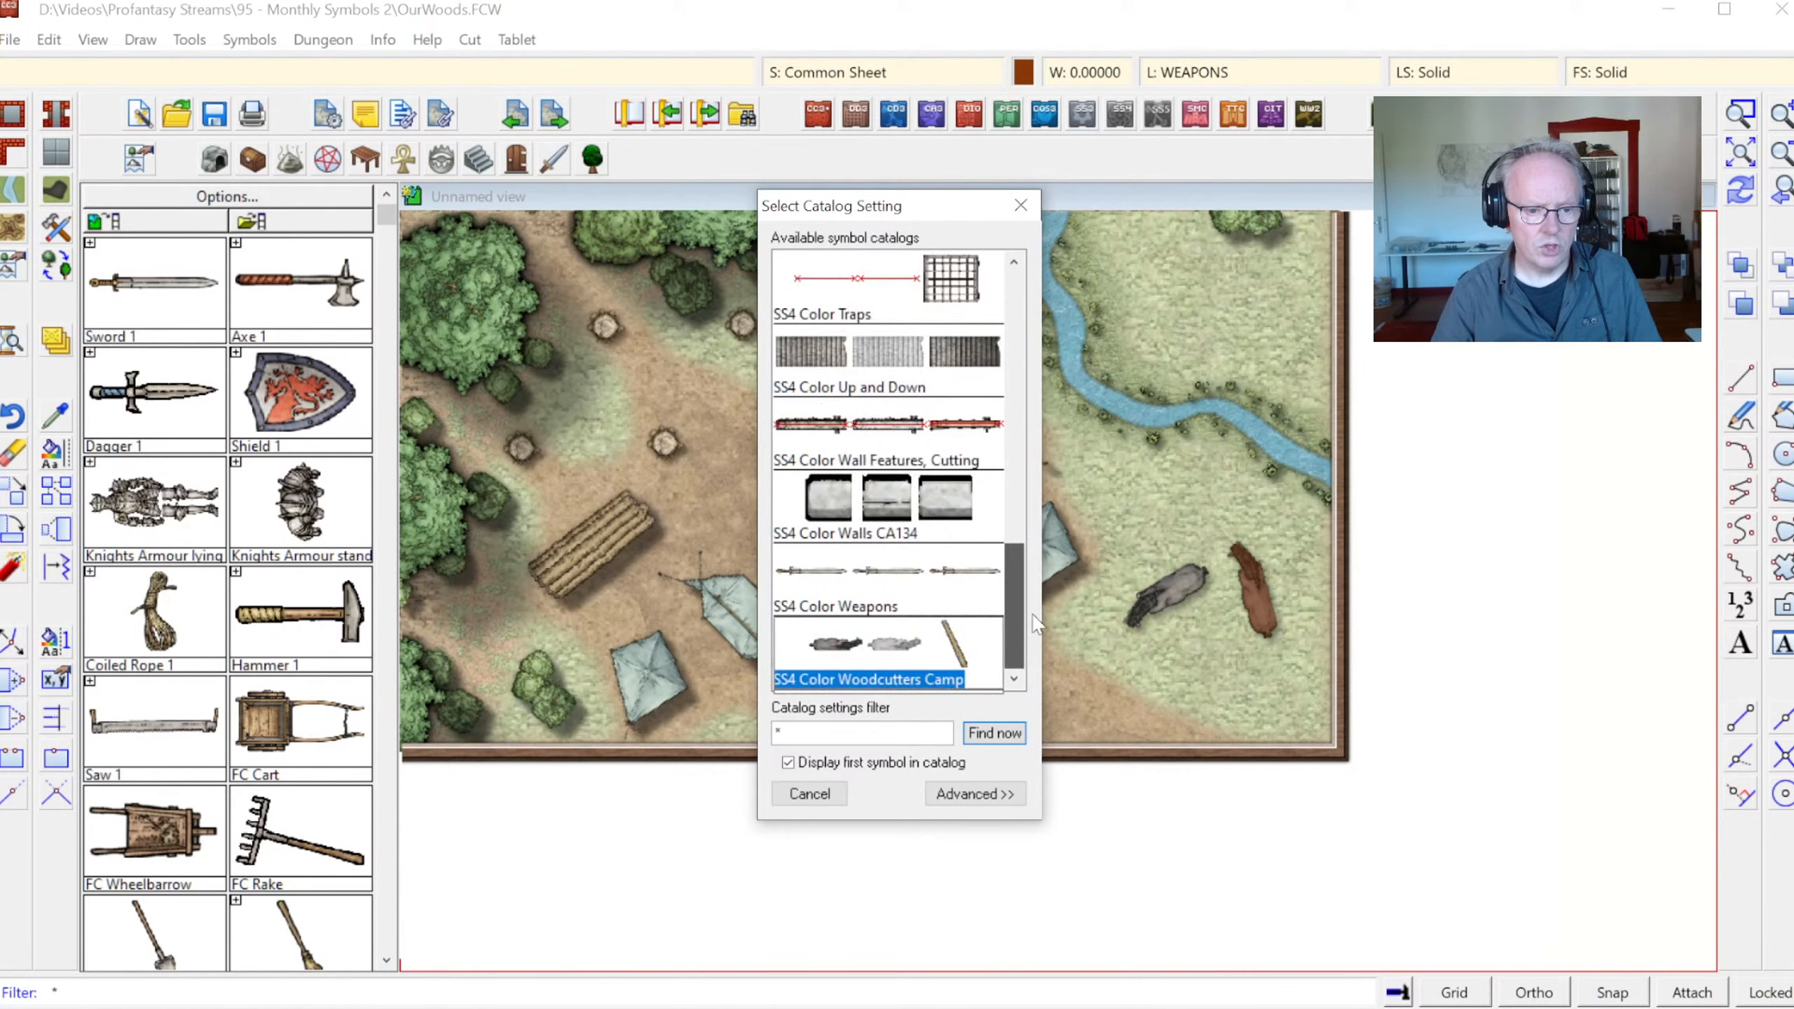
pyautogui.click(903, 482)
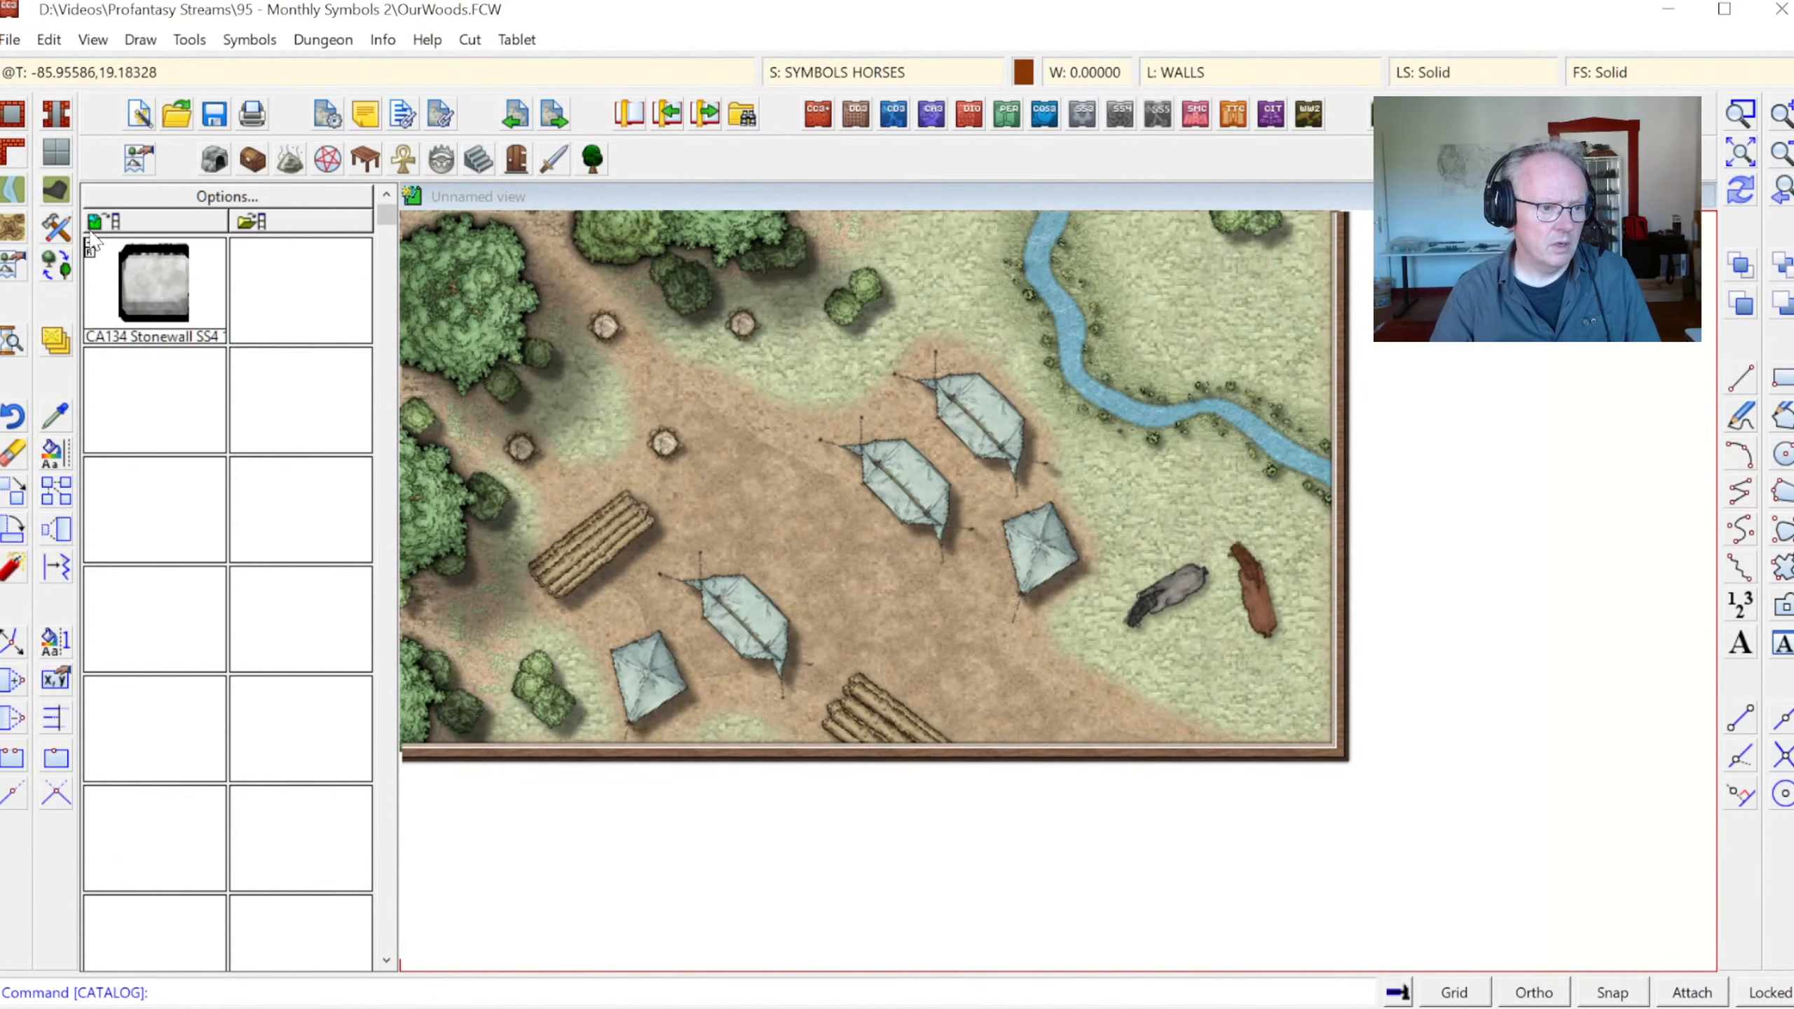
pyautogui.click(91, 244)
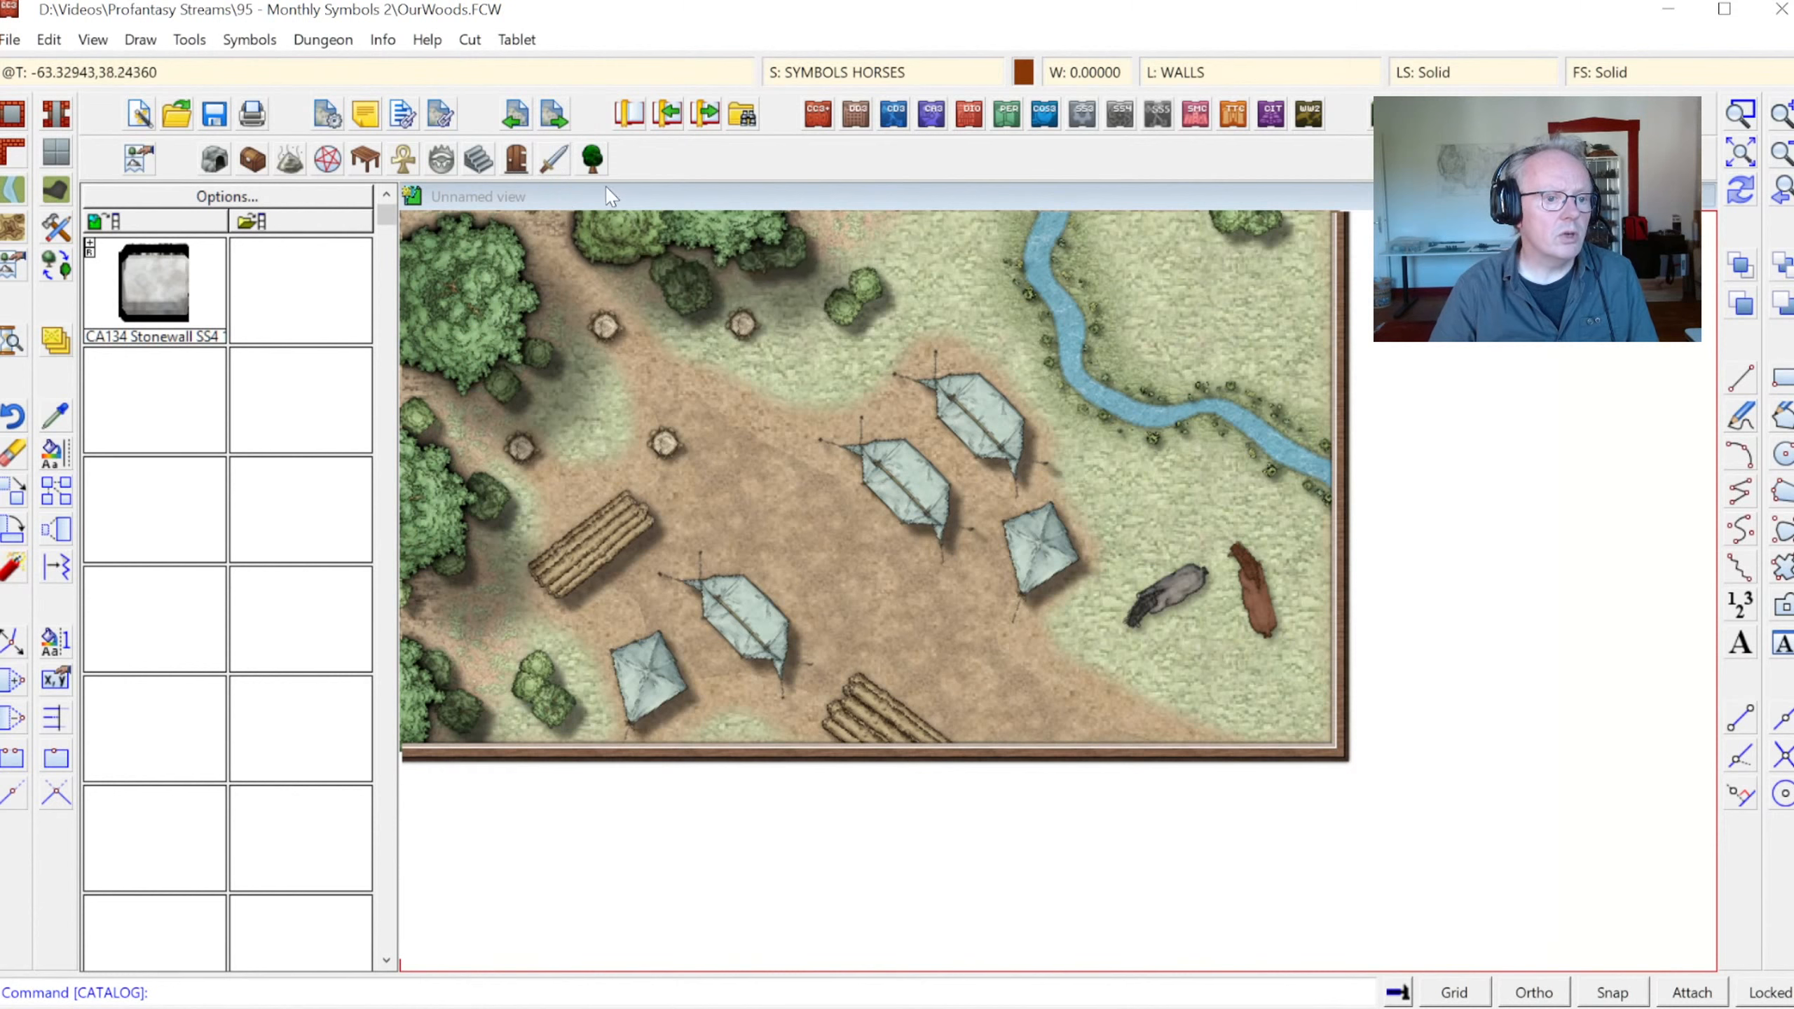
pyautogui.click(555, 161)
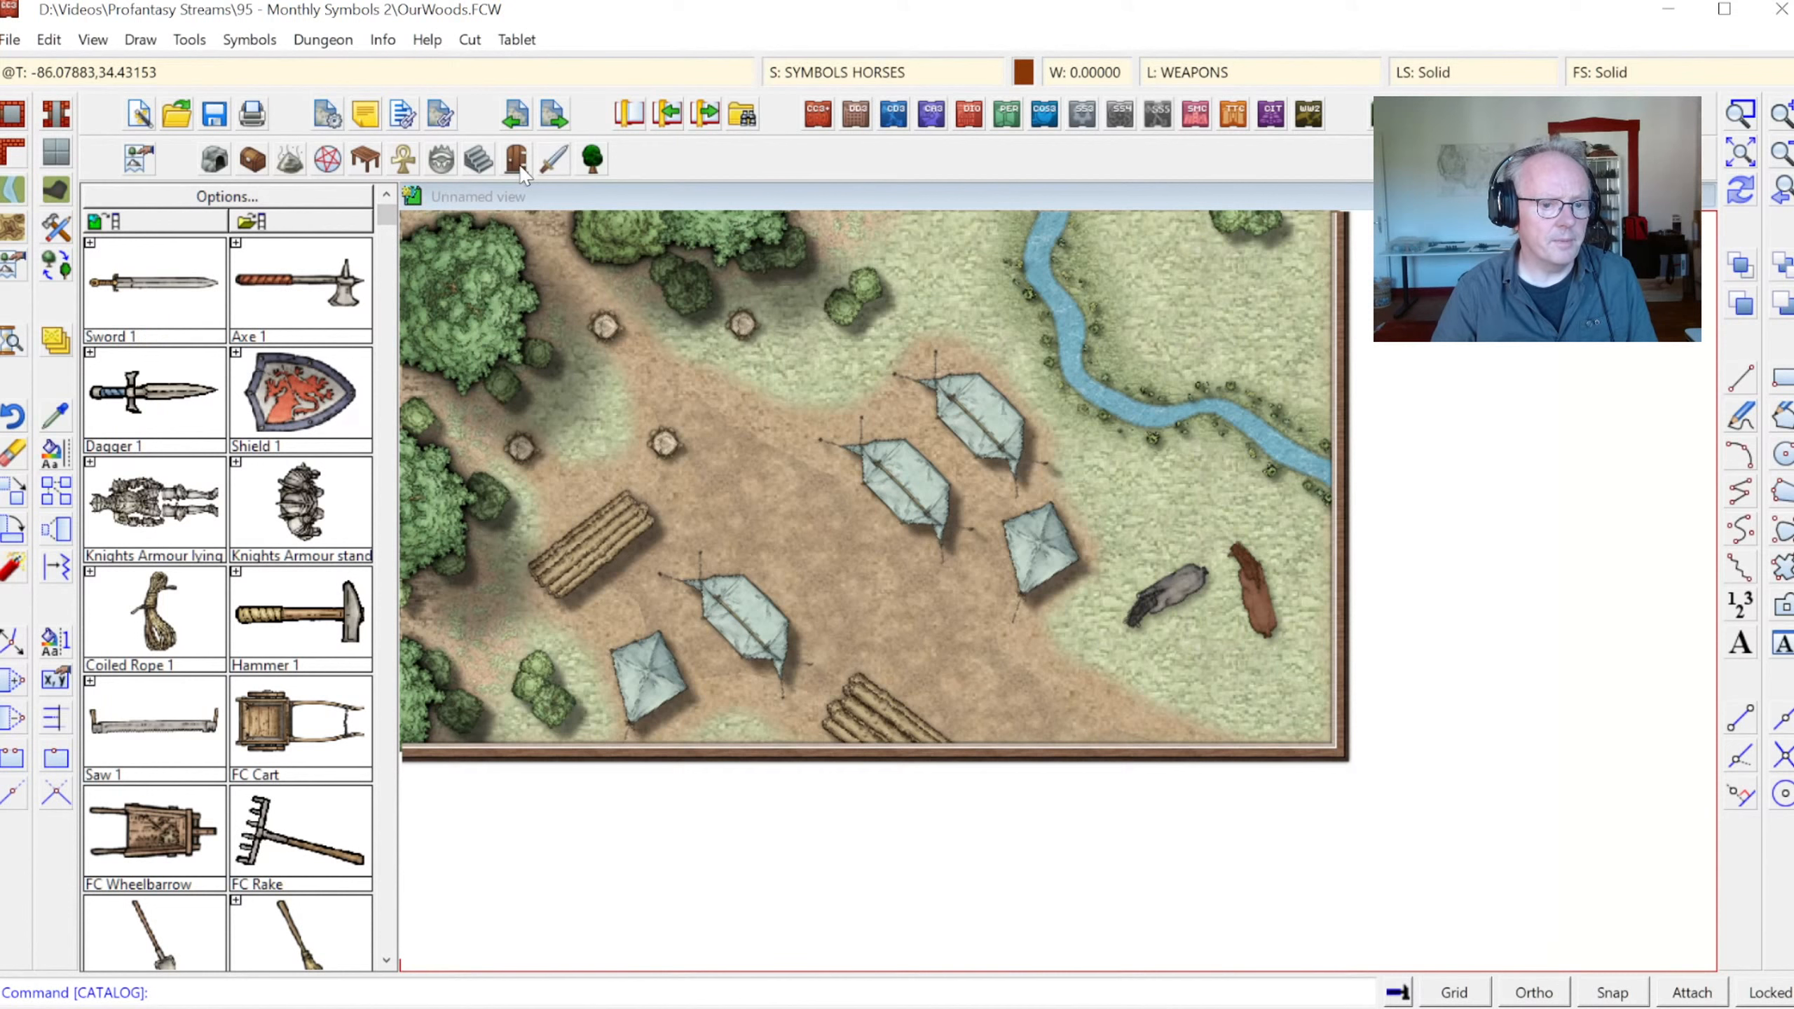
# Start an oak wood wall with the current-width wall tool, 0.5 wide, at the map's east edge just below the stream
pyautogui.click(14, 153)
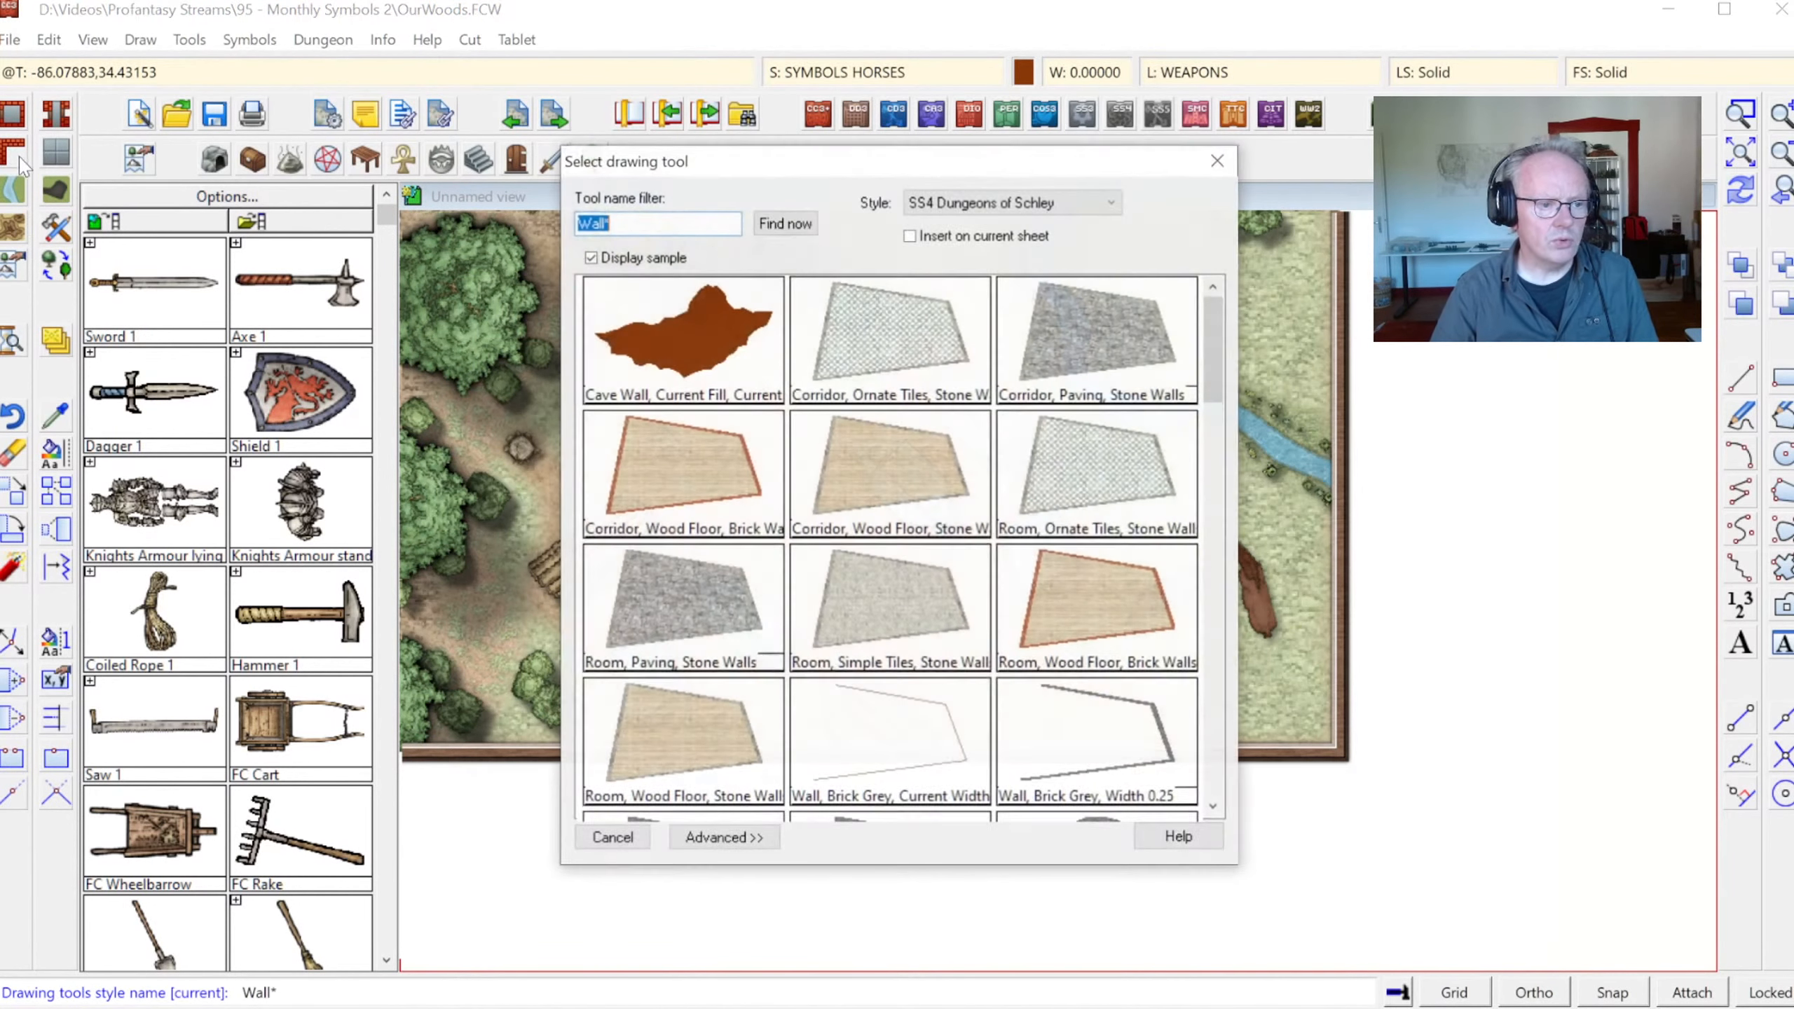
pyautogui.moveTo(1216, 361); pyautogui.dragTo(1250, 556)
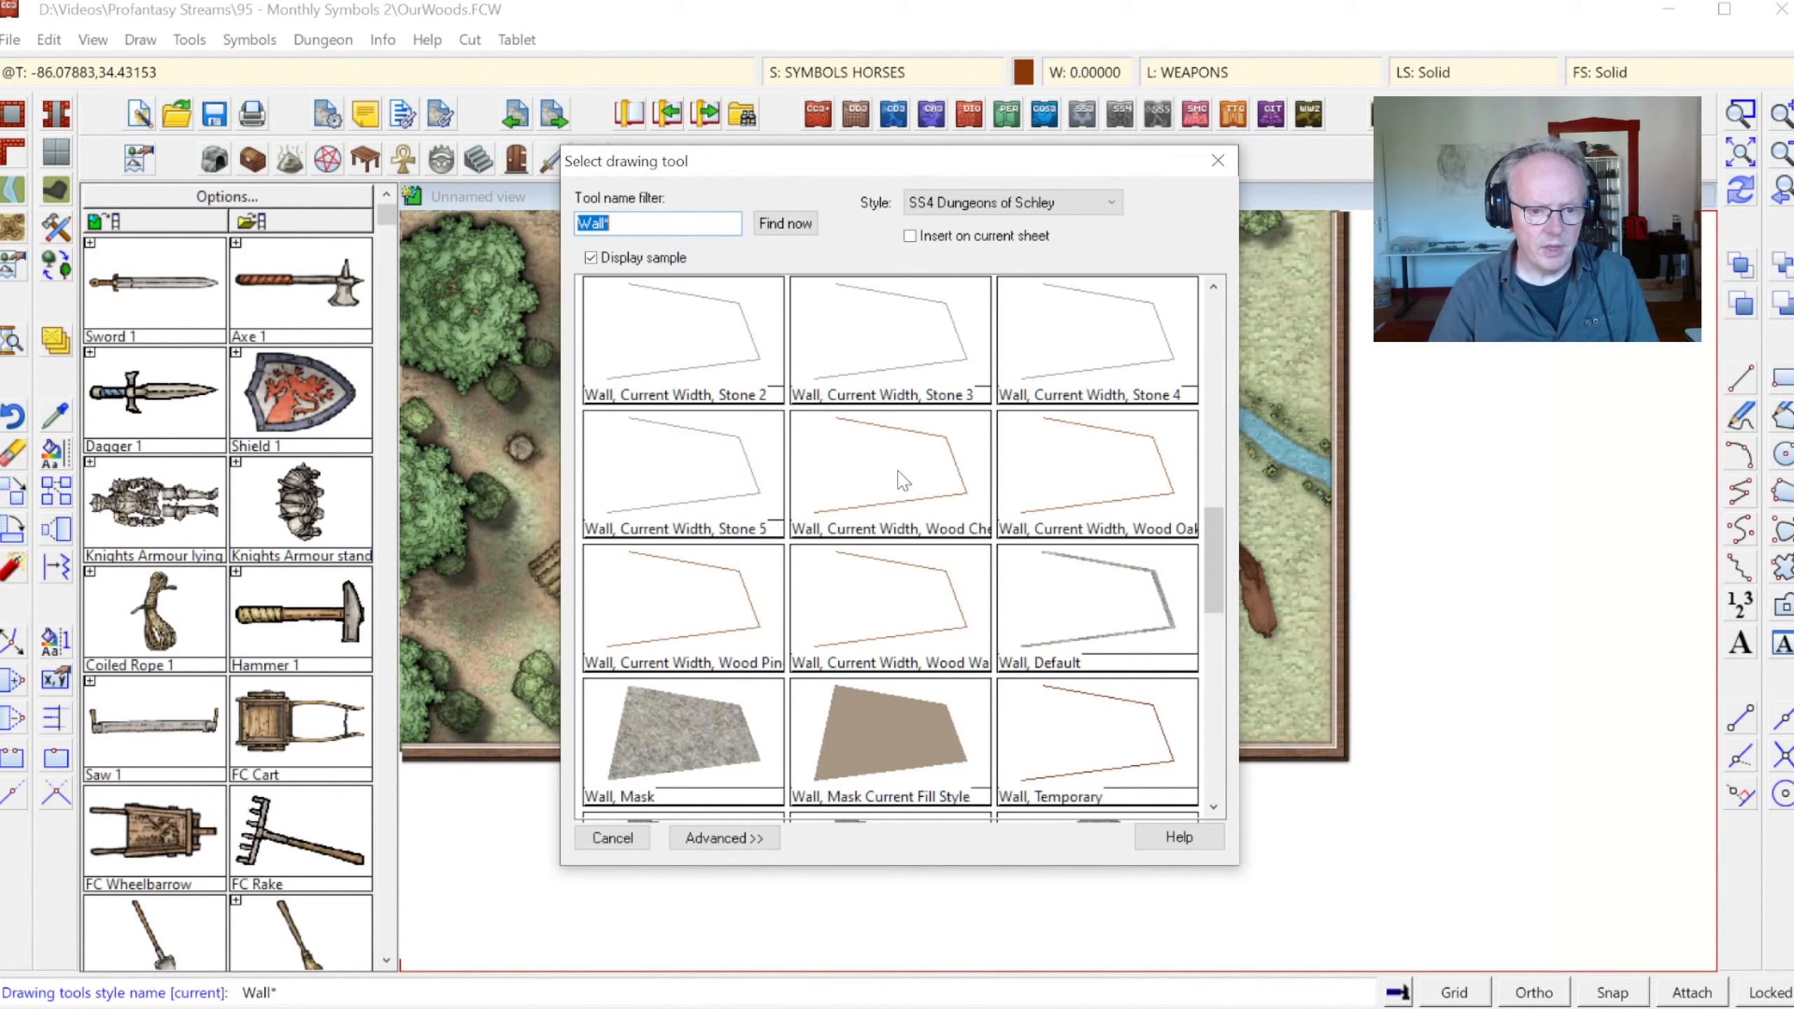
pyautogui.click(1174, 507)
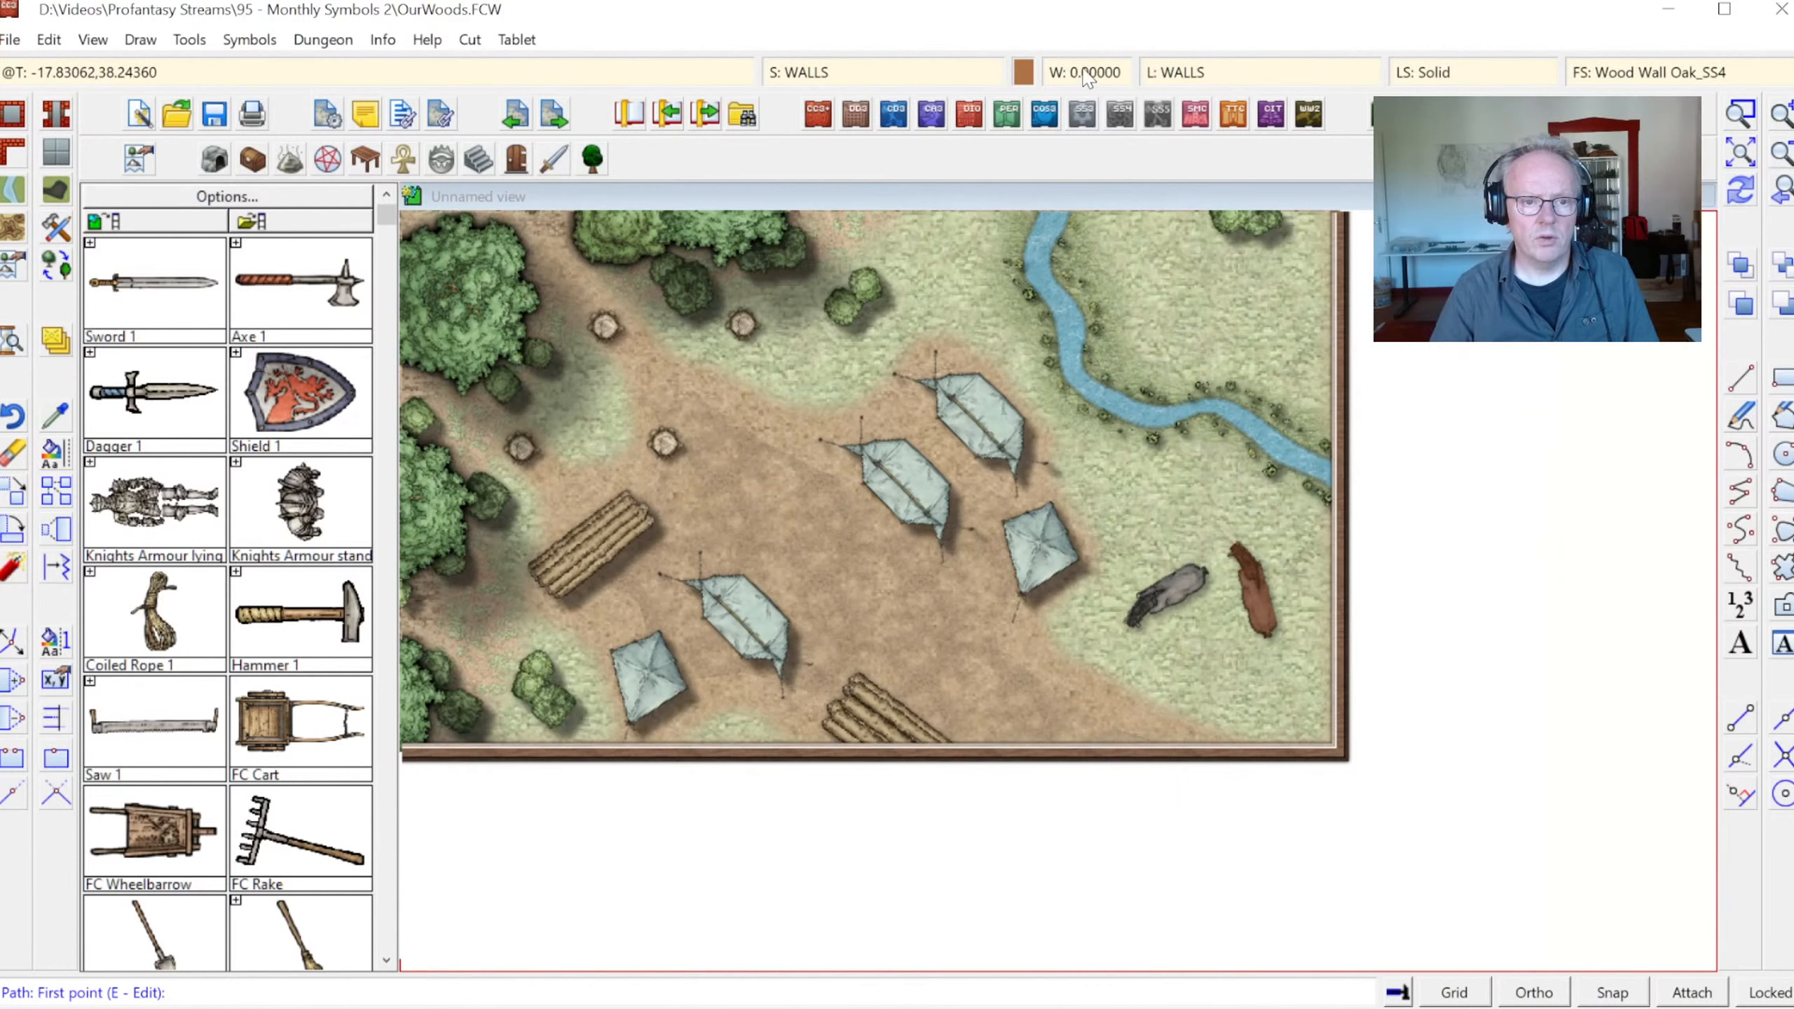
pyautogui.click(1086, 76)
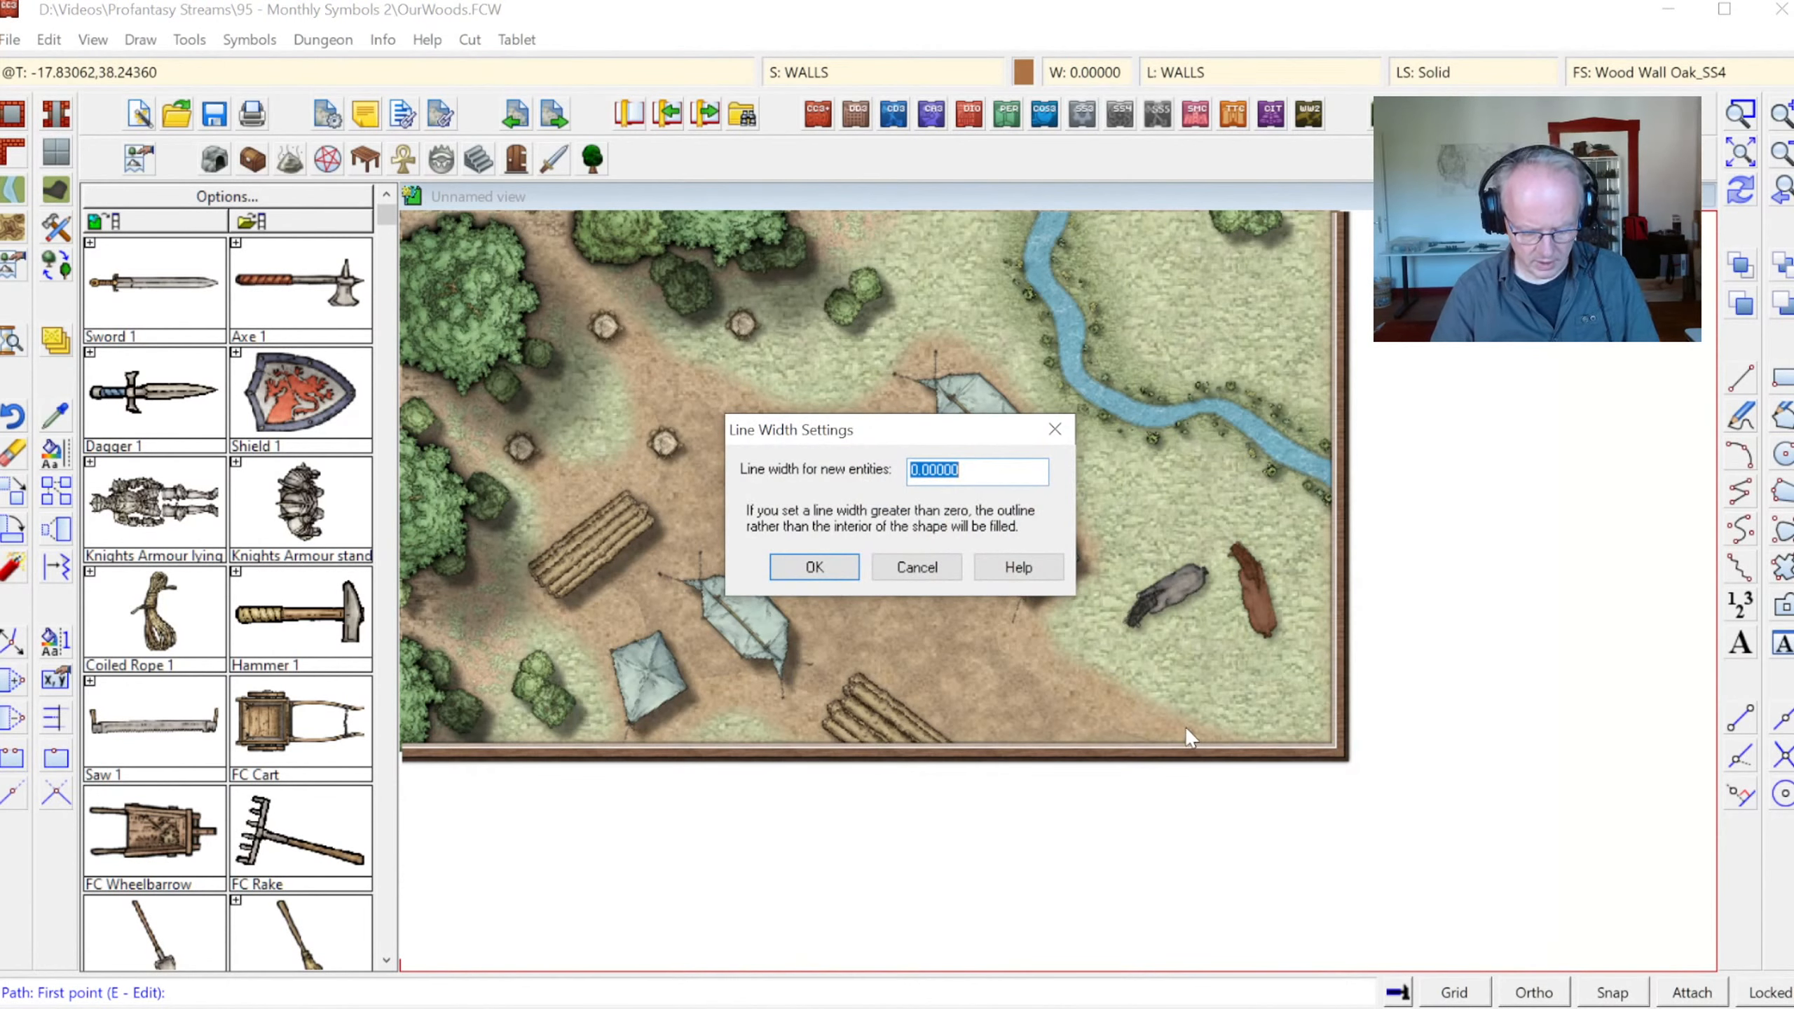
pyautogui.write('.5')
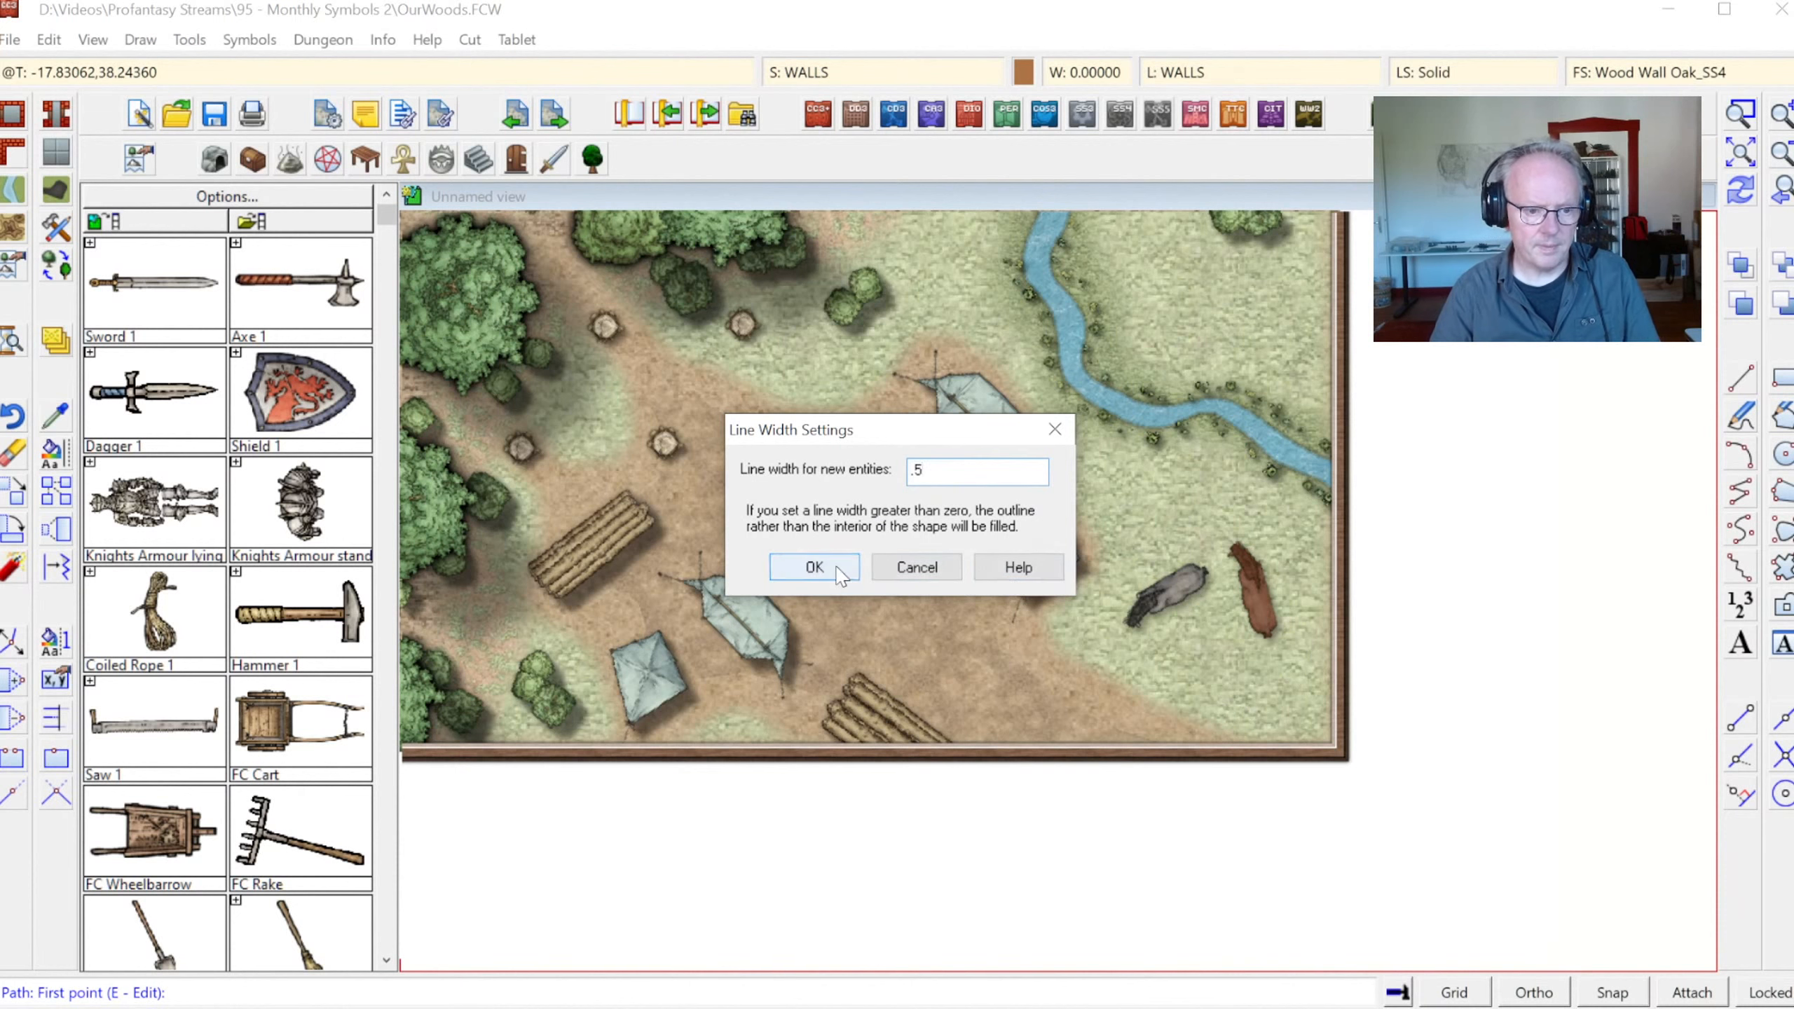
pyautogui.click(814, 567)
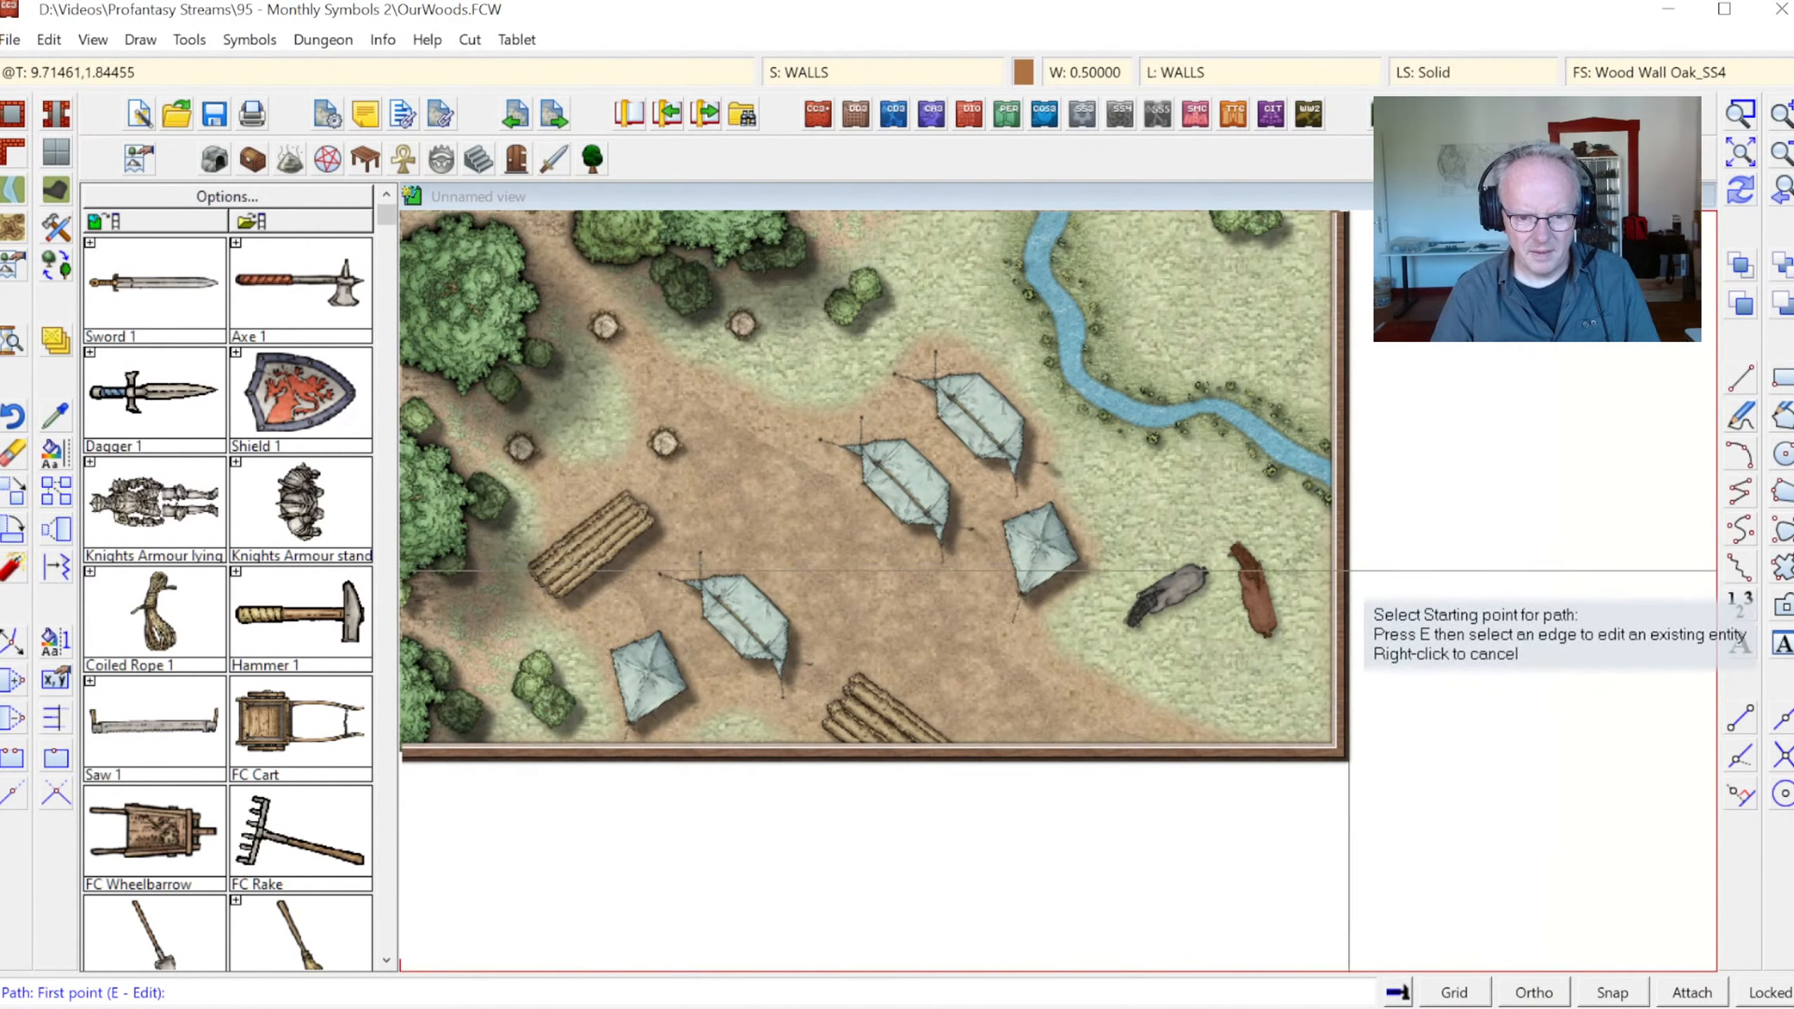
pyautogui.click(1314, 499)
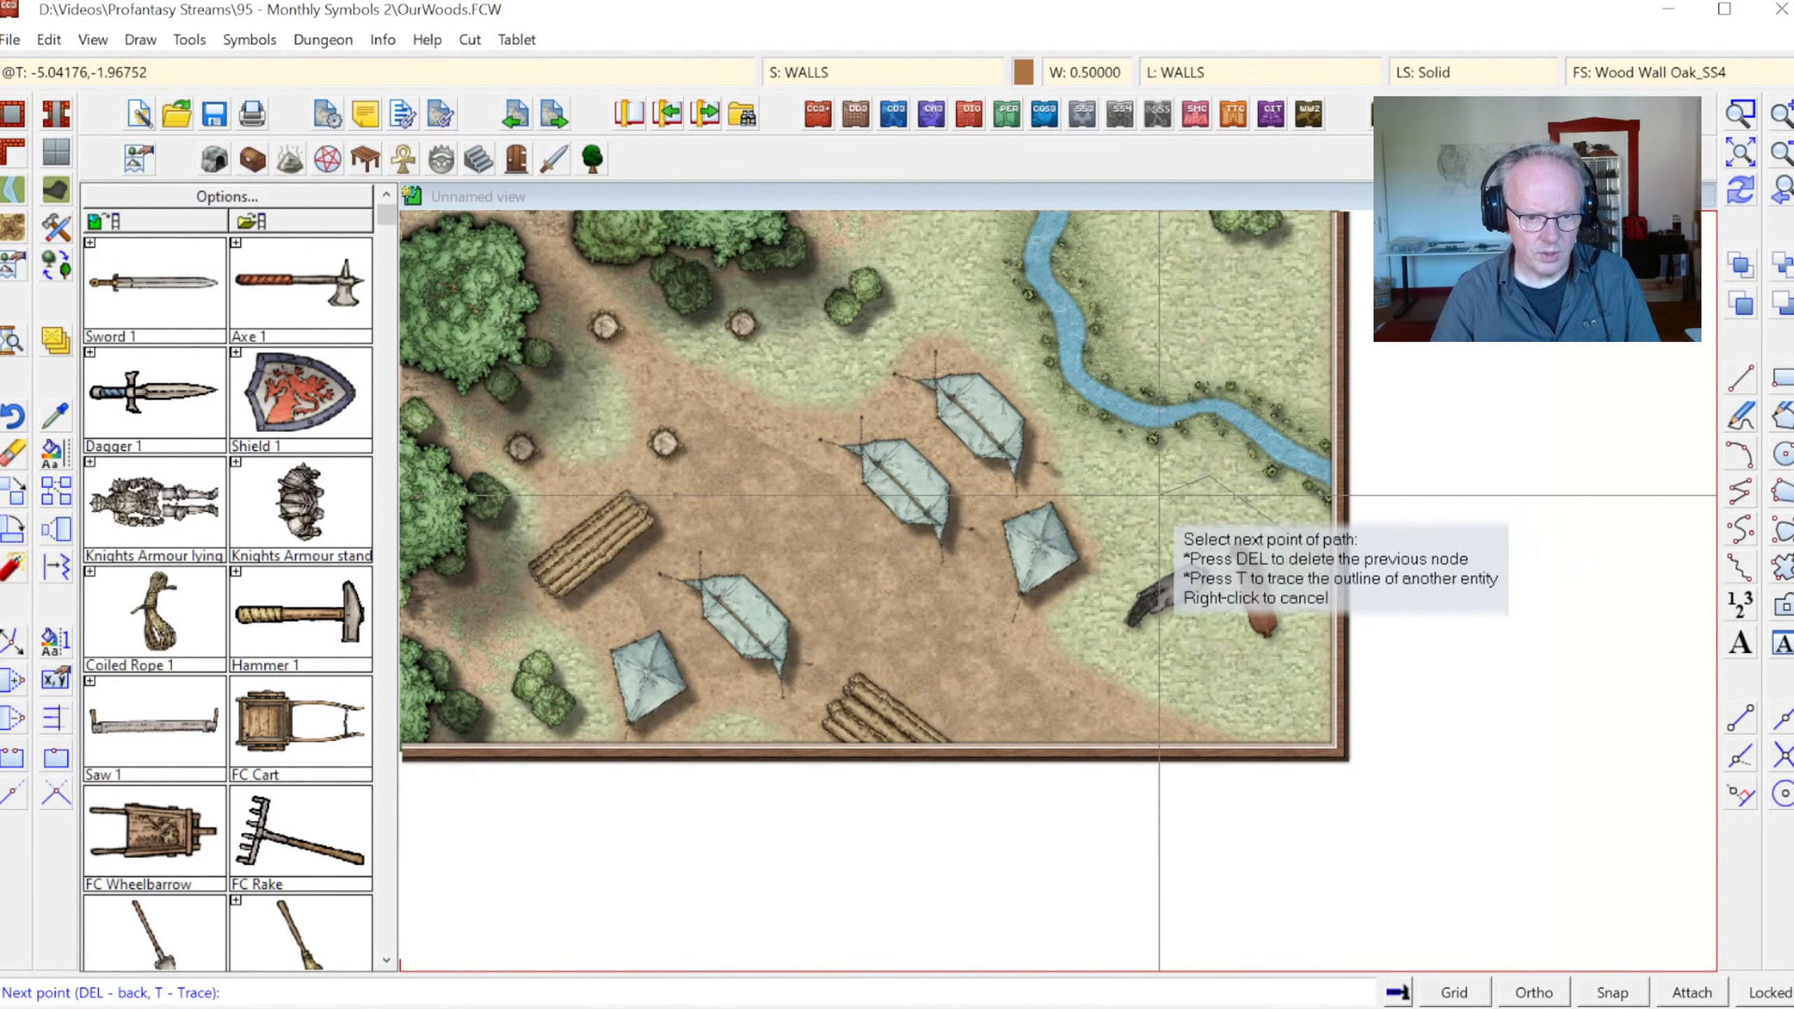
# Complete the oak wood wall around the two horses, leaving a gate gap before a separate segment running to the map's lower border
pyautogui.click(1077, 627)
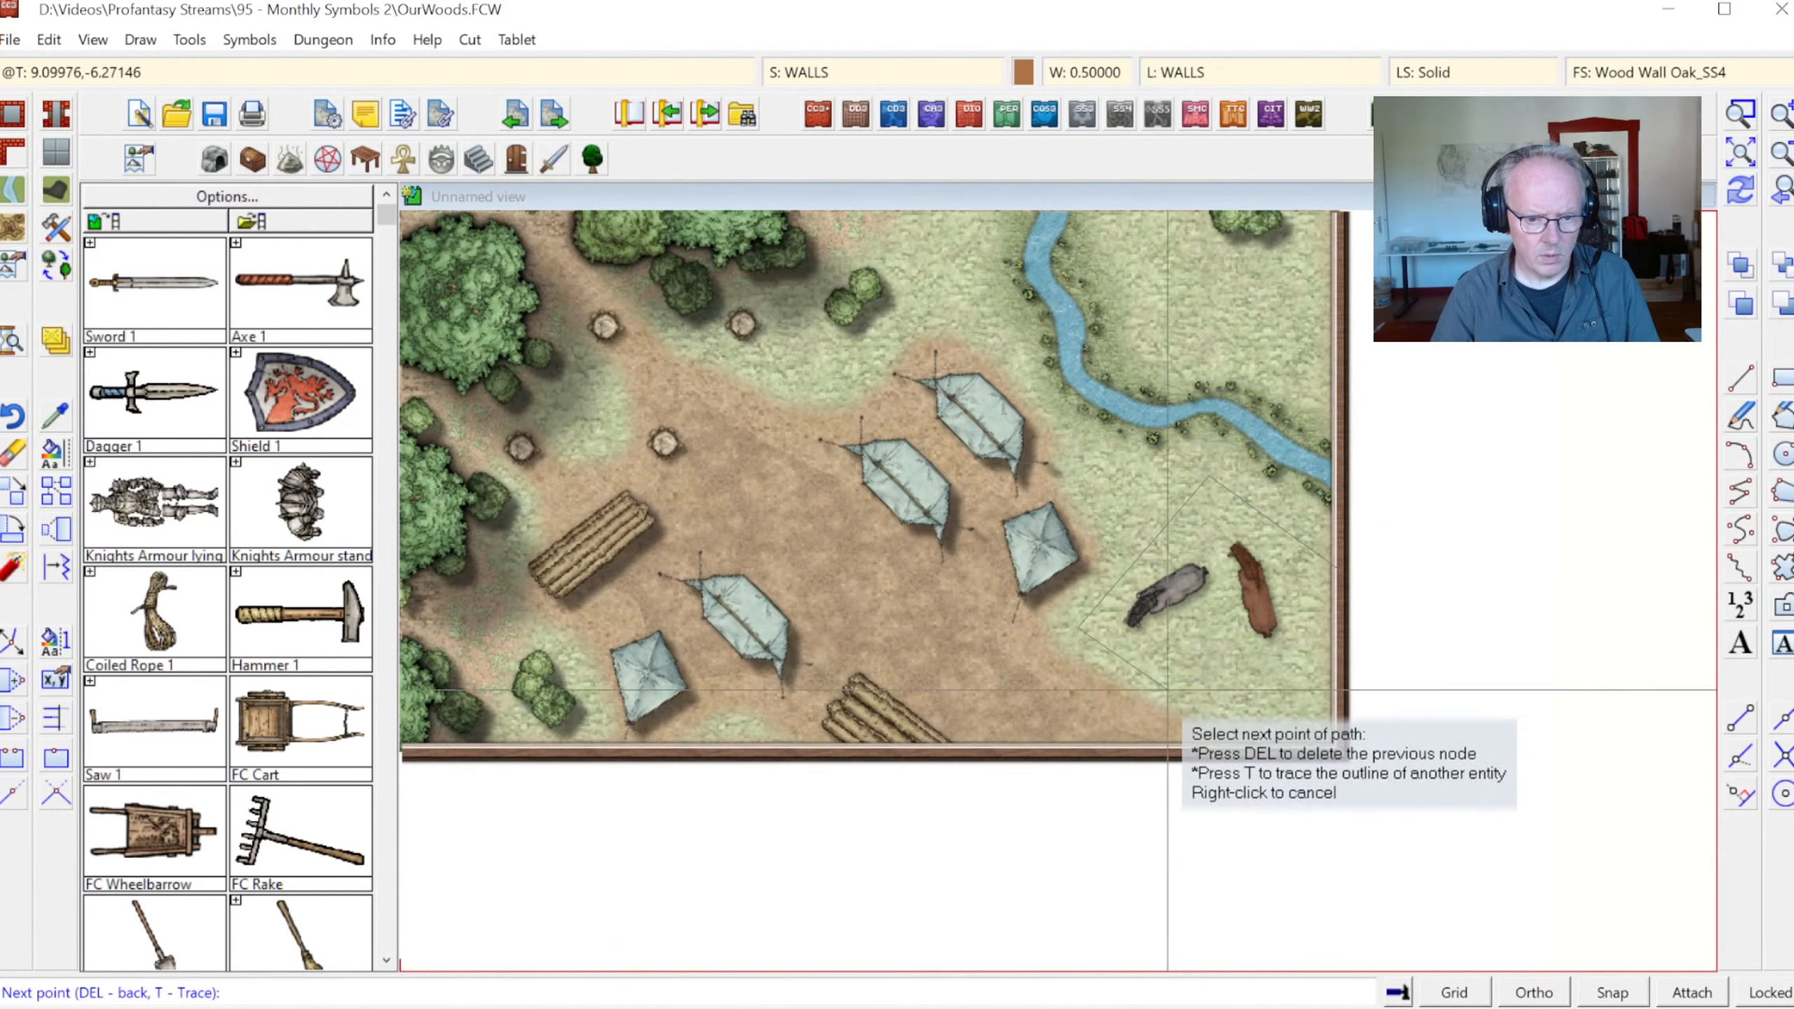
pyautogui.click(1158, 687)
pyautogui.rightClick(1158, 687)
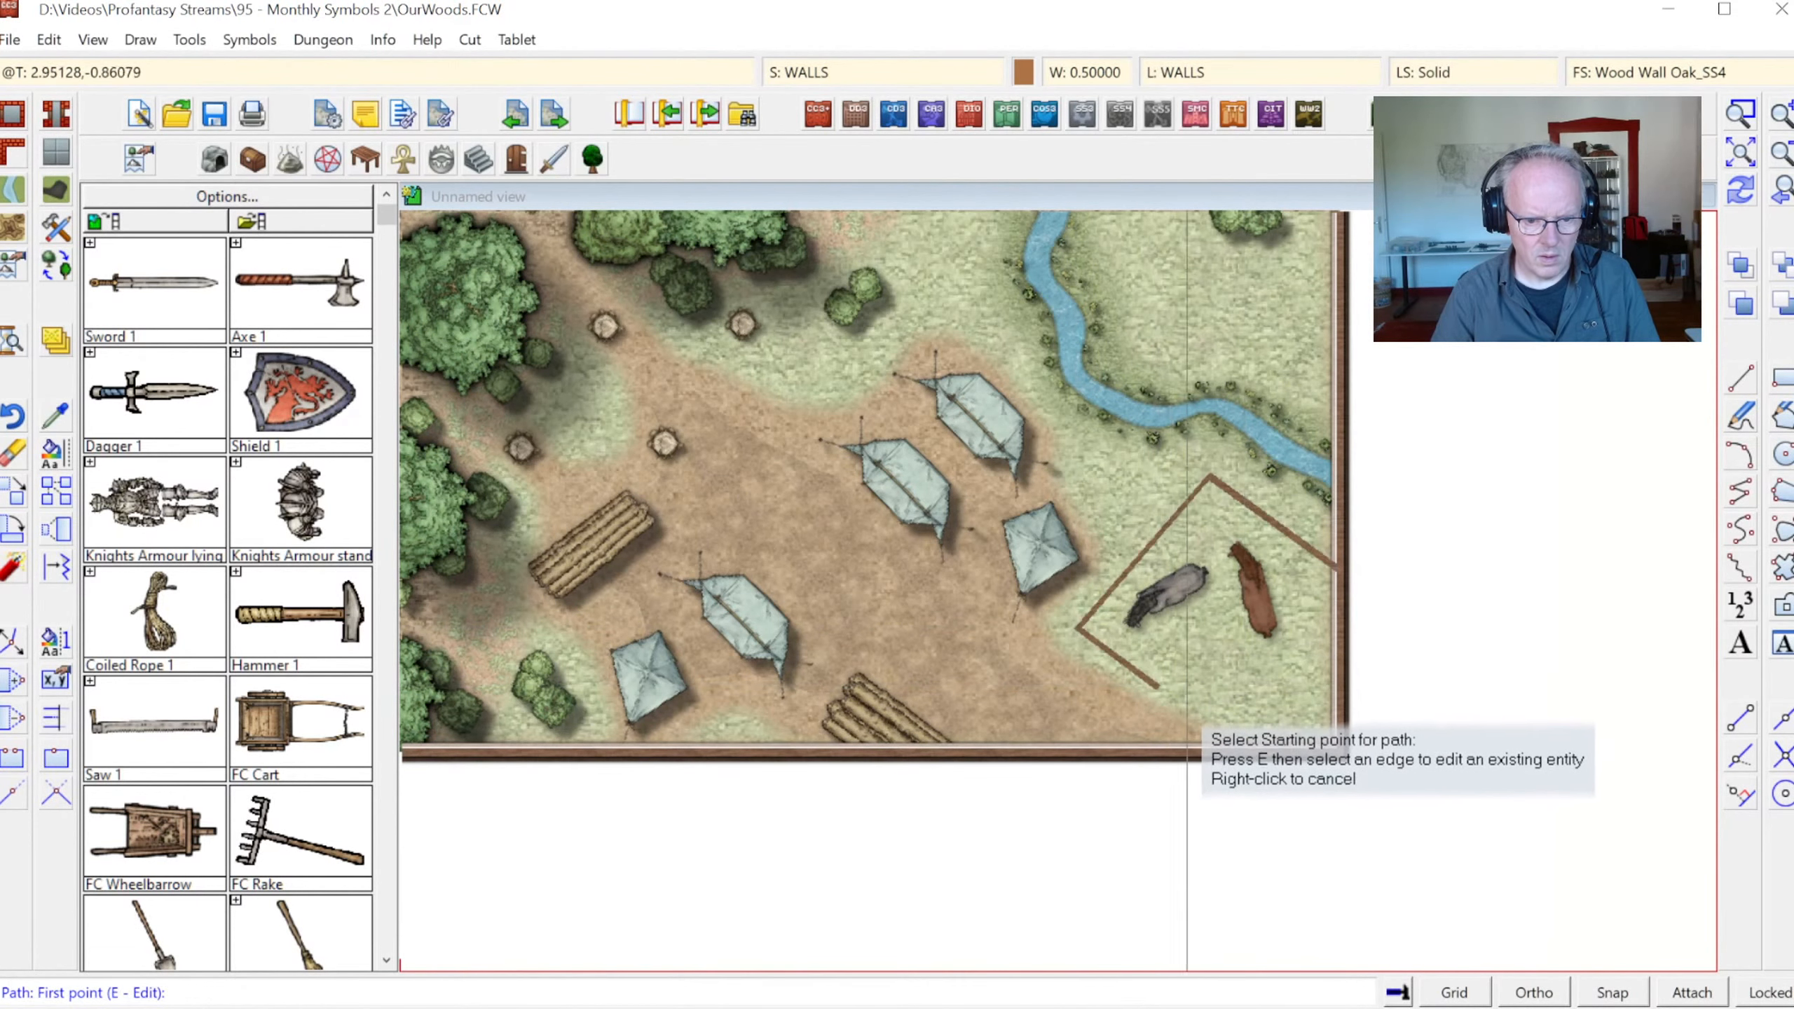
pyautogui.click(1188, 704)
pyautogui.click(1259, 747)
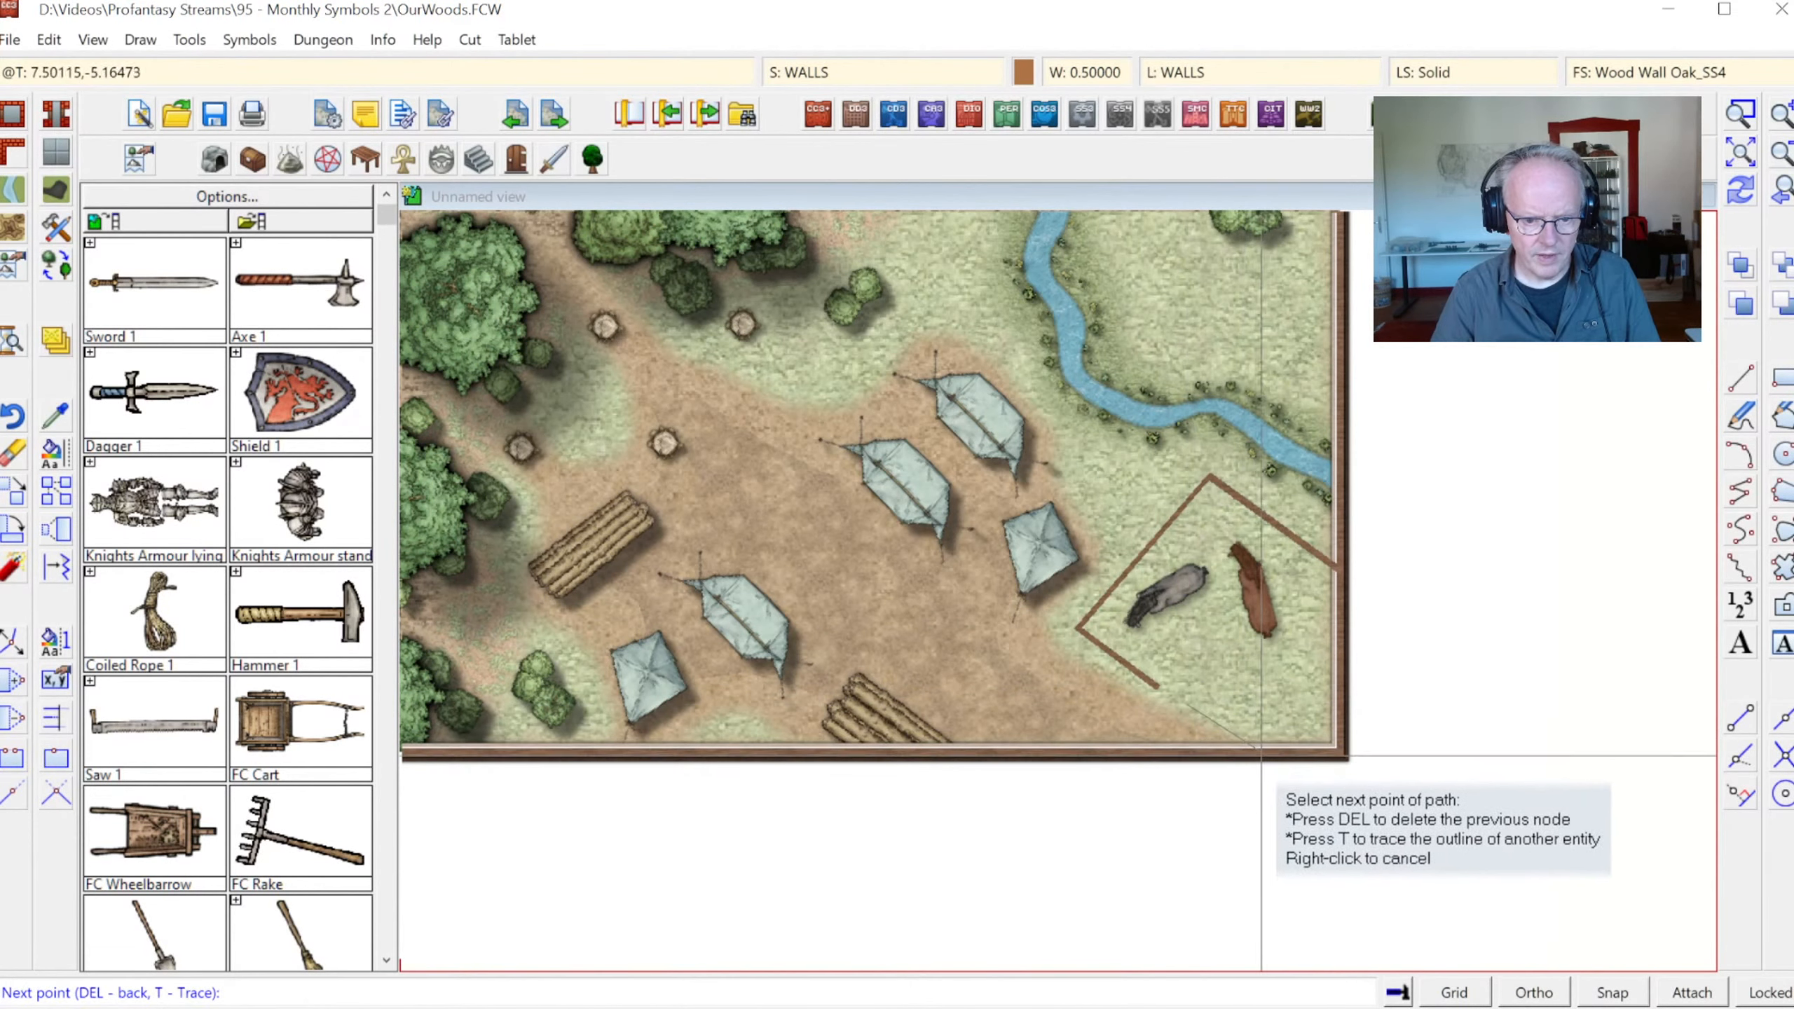
pyautogui.rightClick(1258, 747)
pyautogui.rightClick(1396, 743)
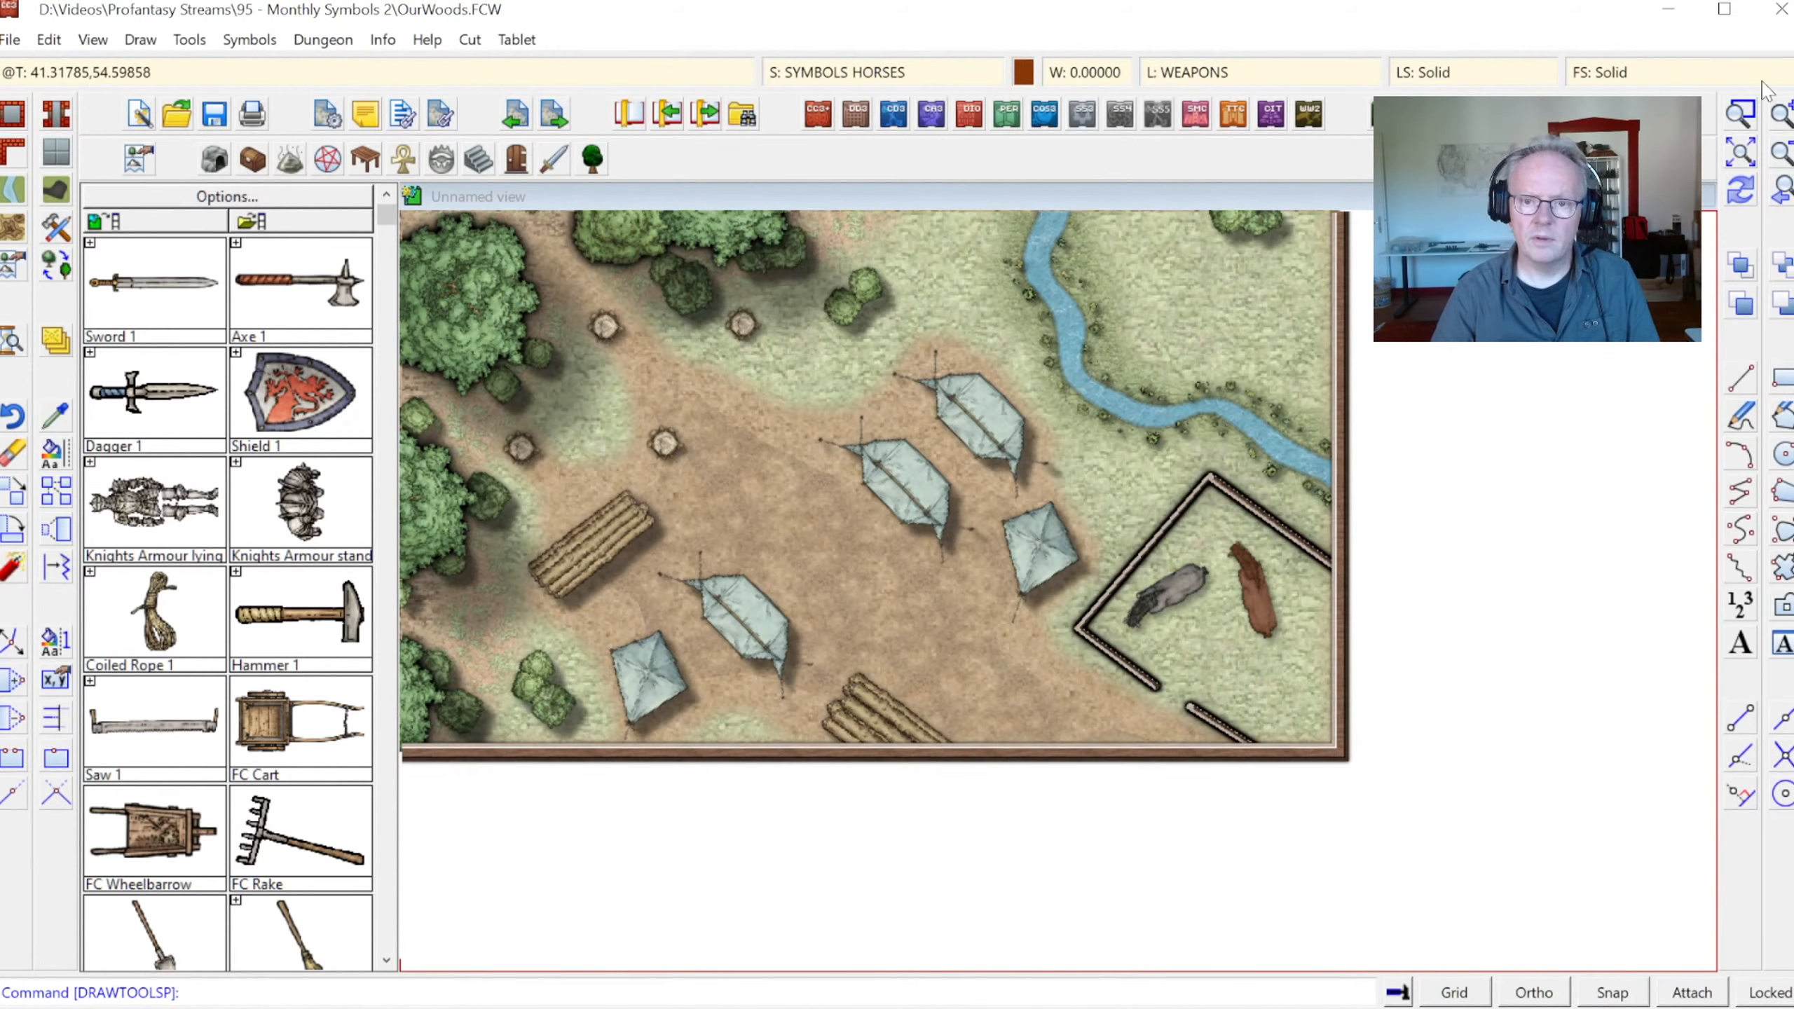
# Set the blur radius of the WALLS sheet's first Glow effect to 0.5 map units
pyautogui.click(1741, 114)
pyautogui.click(1063, 454)
pyautogui.click(1334, 761)
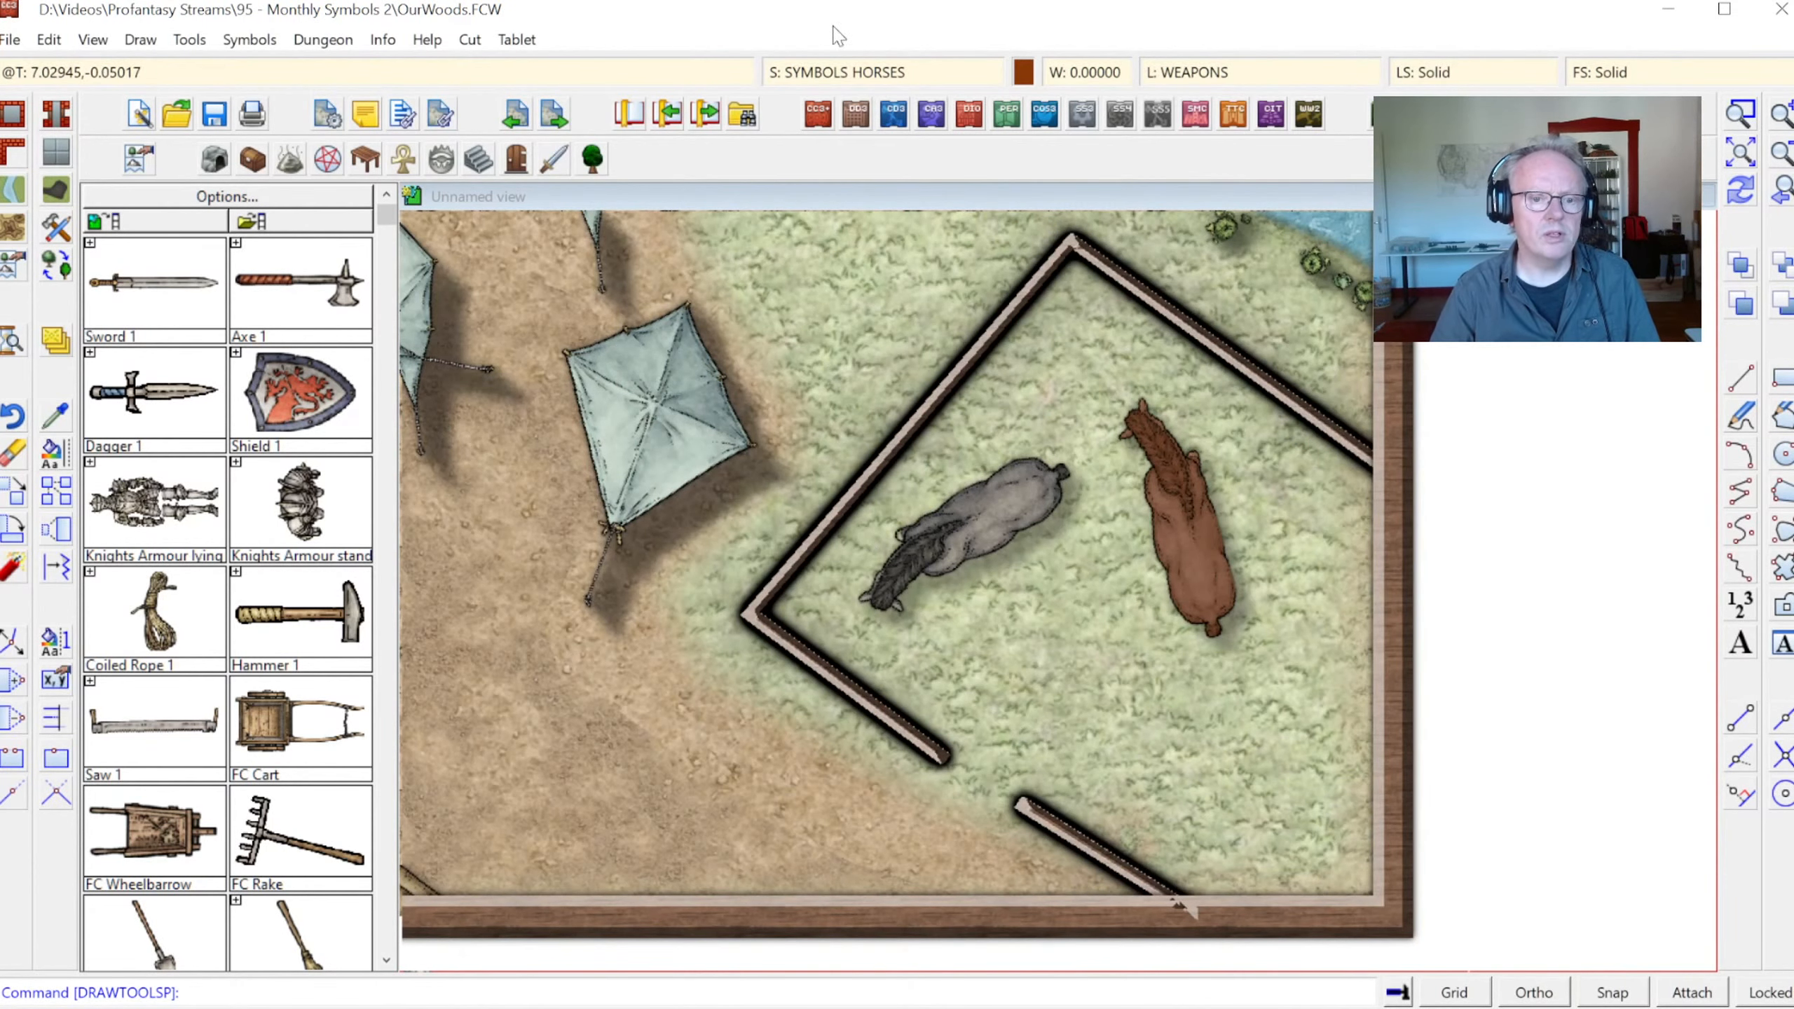
pyautogui.click(836, 77)
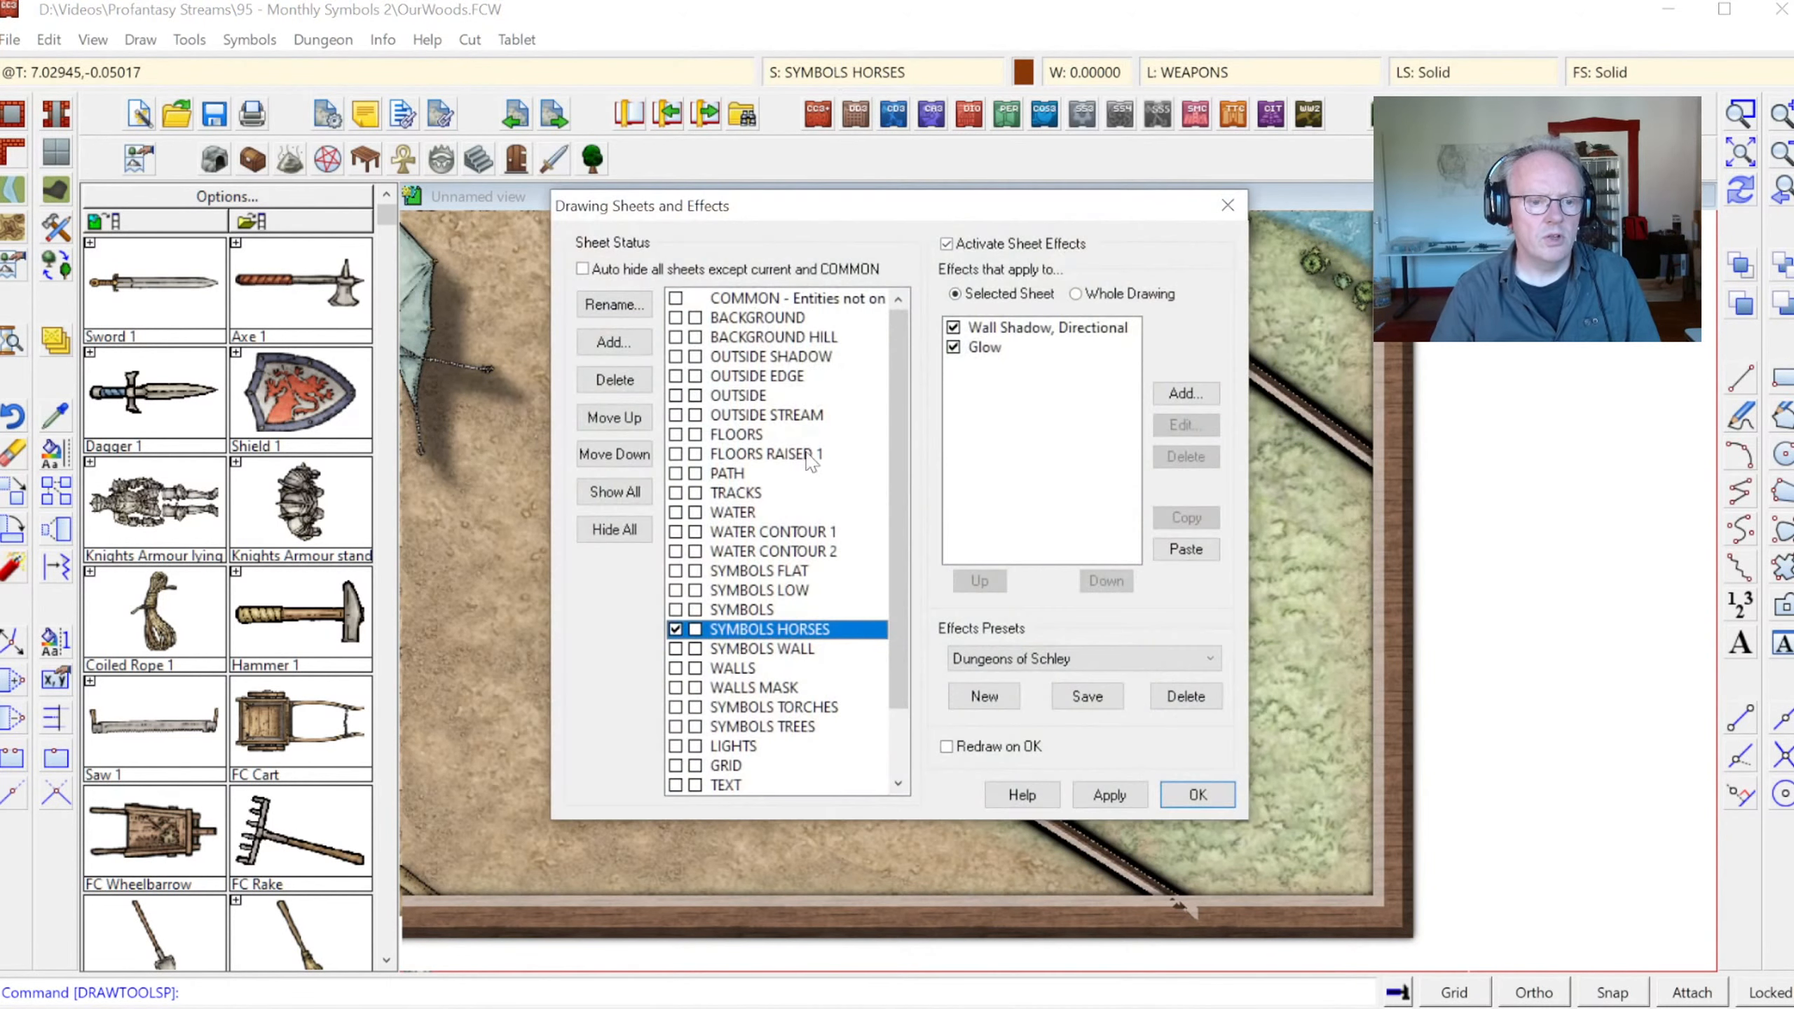
pyautogui.click(745, 670)
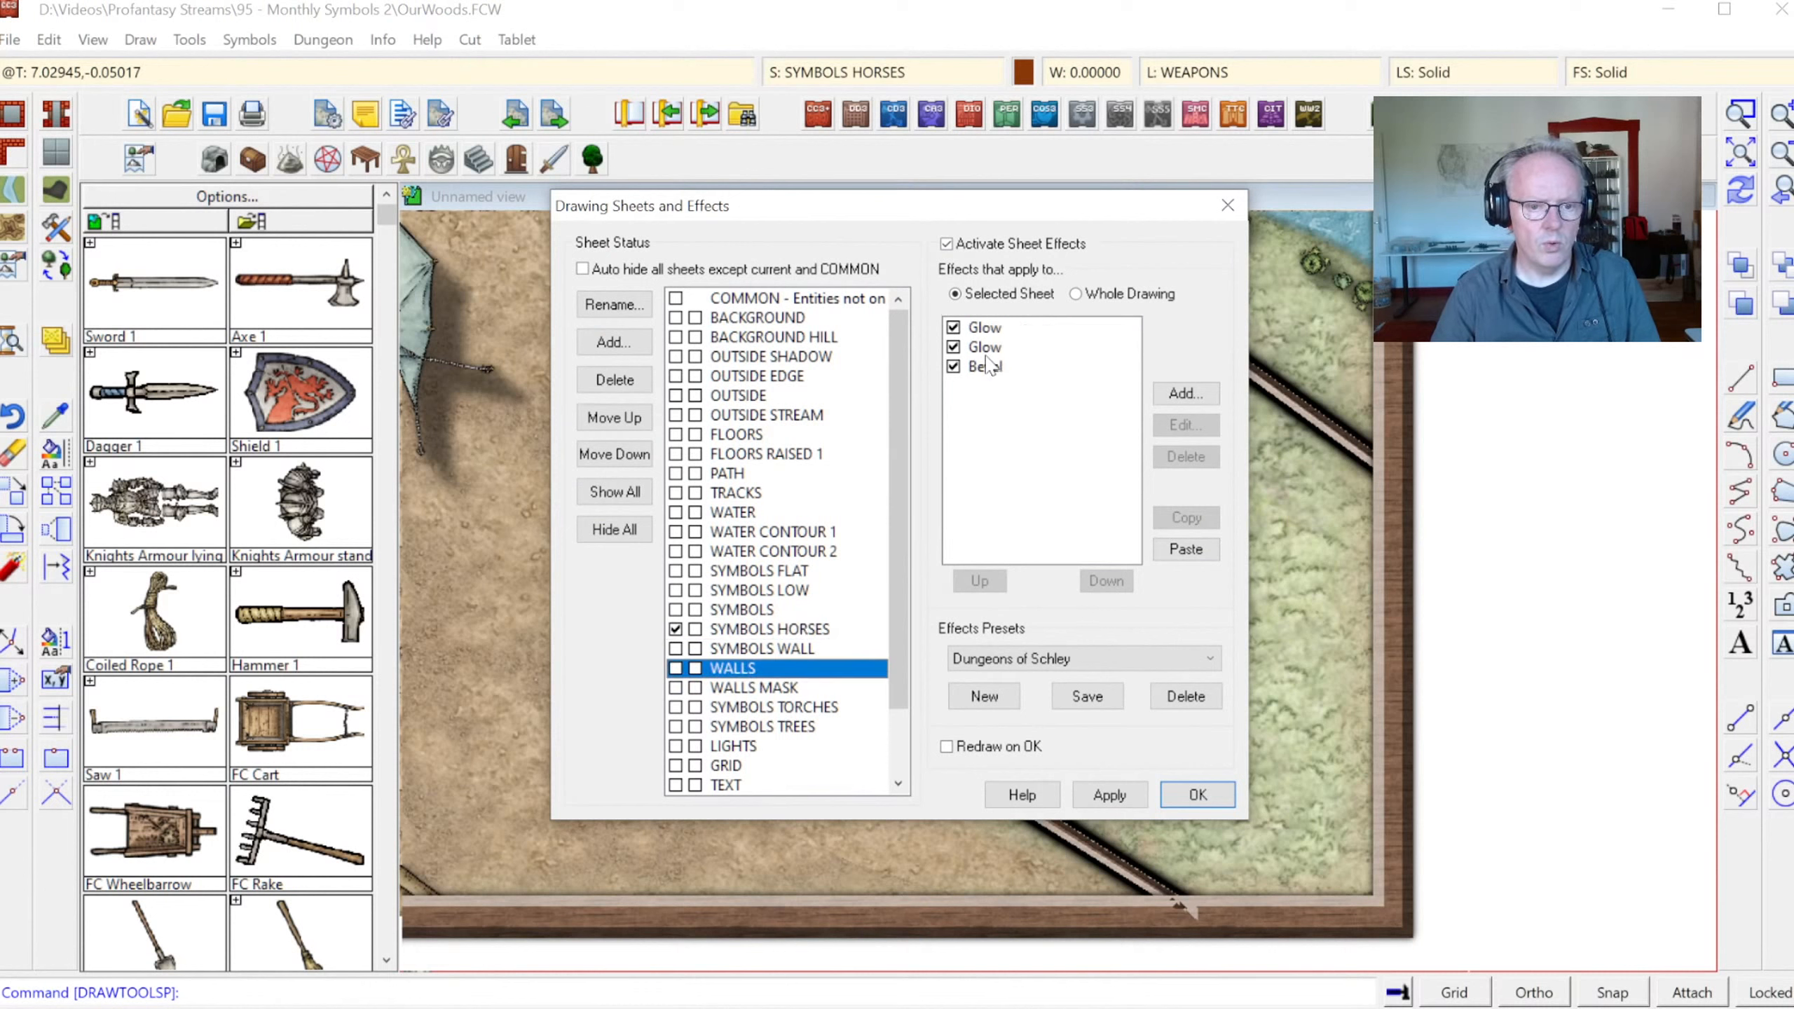
pyautogui.click(979, 329)
pyautogui.click(1183, 426)
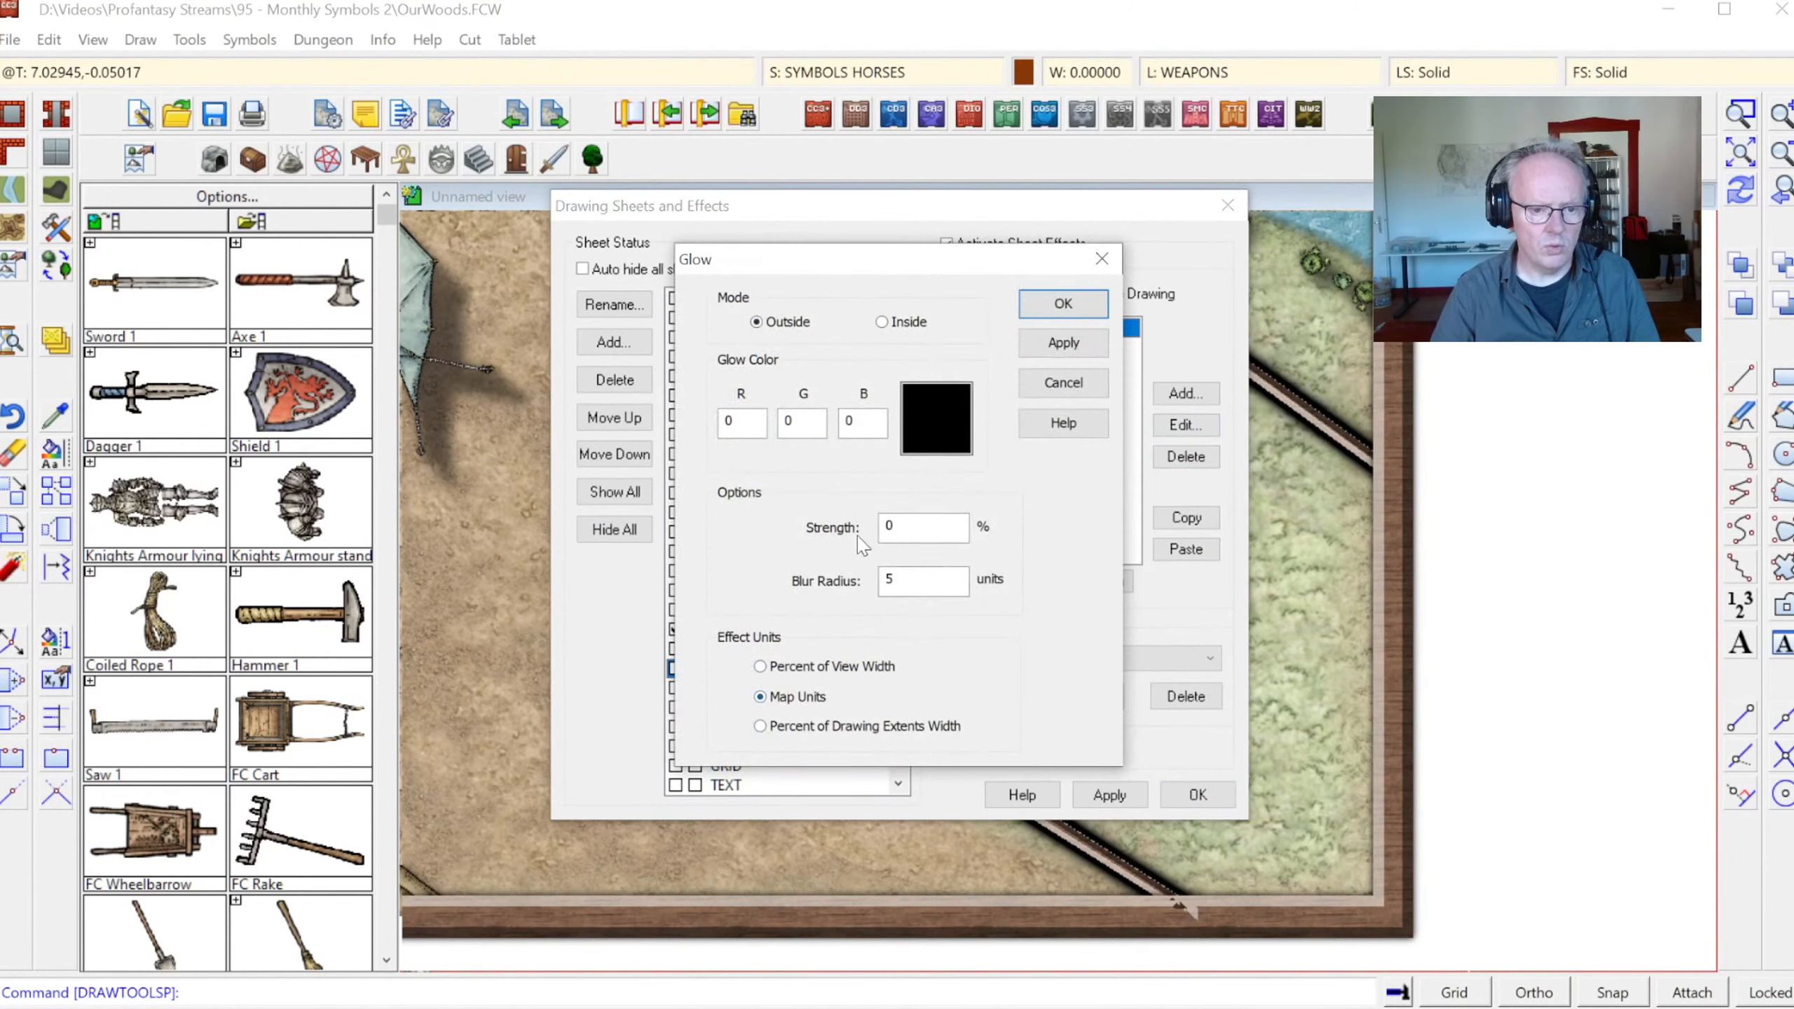
pyautogui.doubleClick(920, 574)
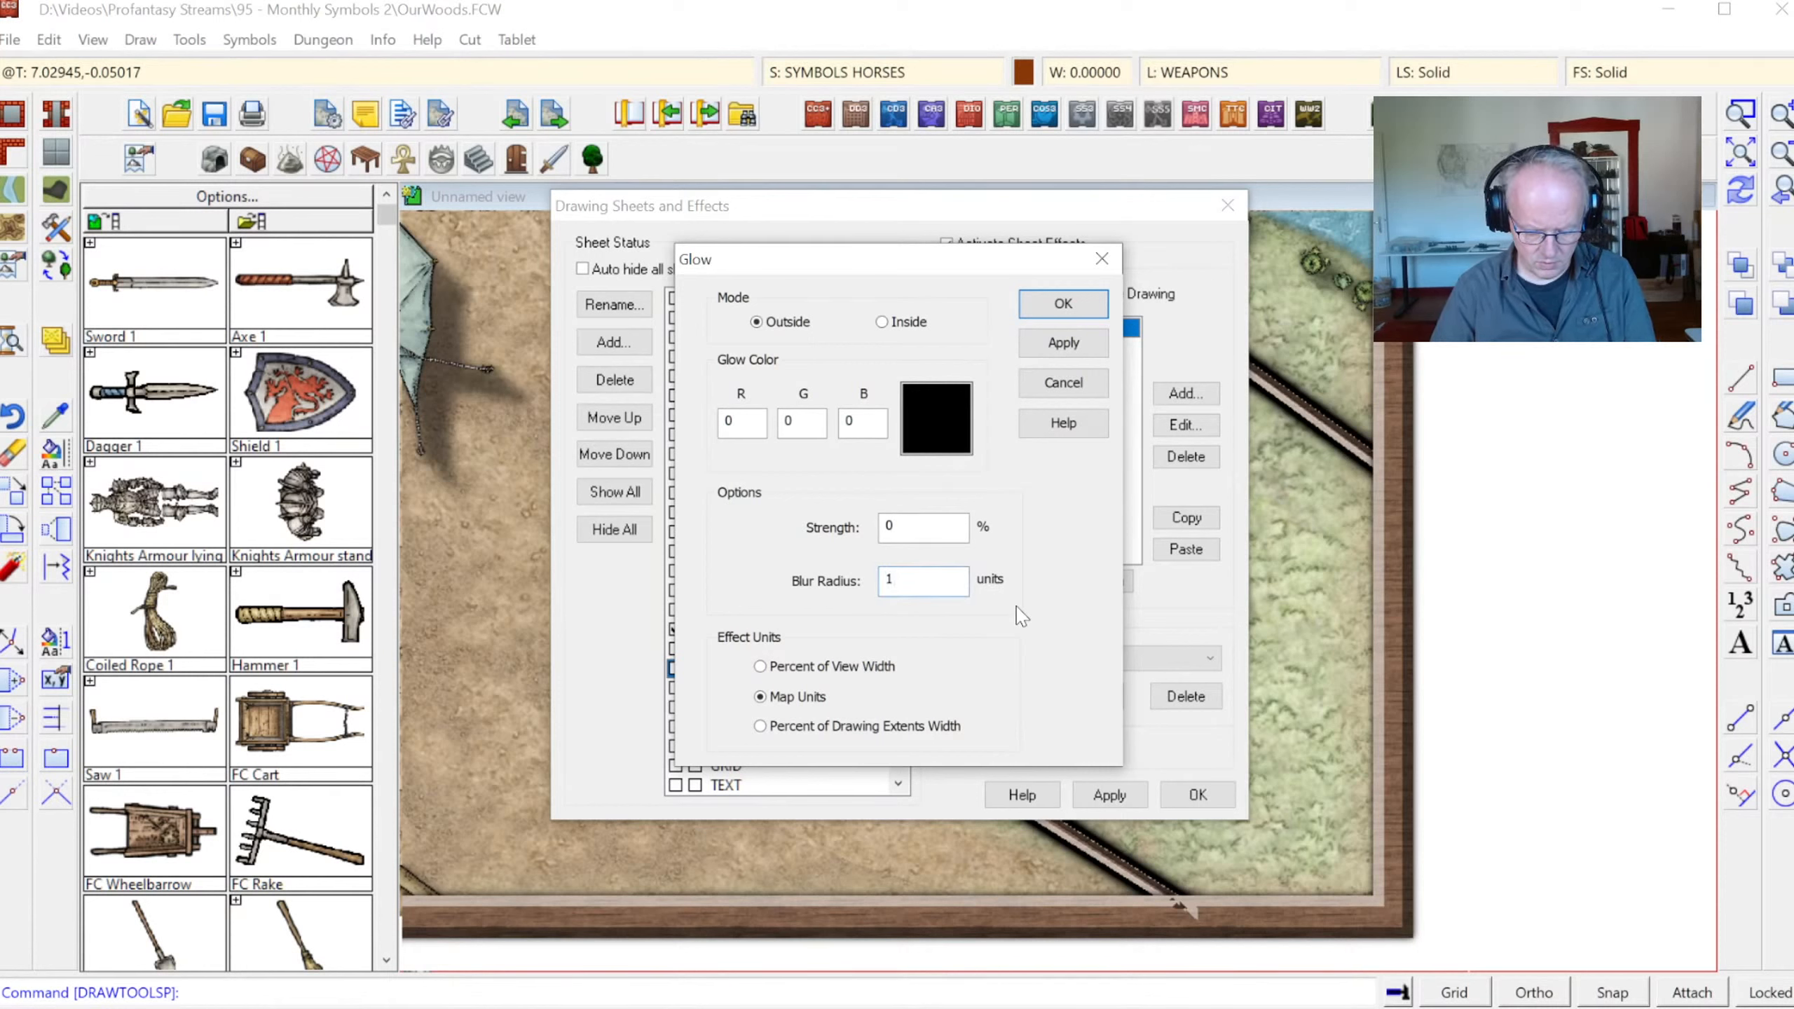
pyautogui.press('BackSpace')
pyautogui.write('.5')
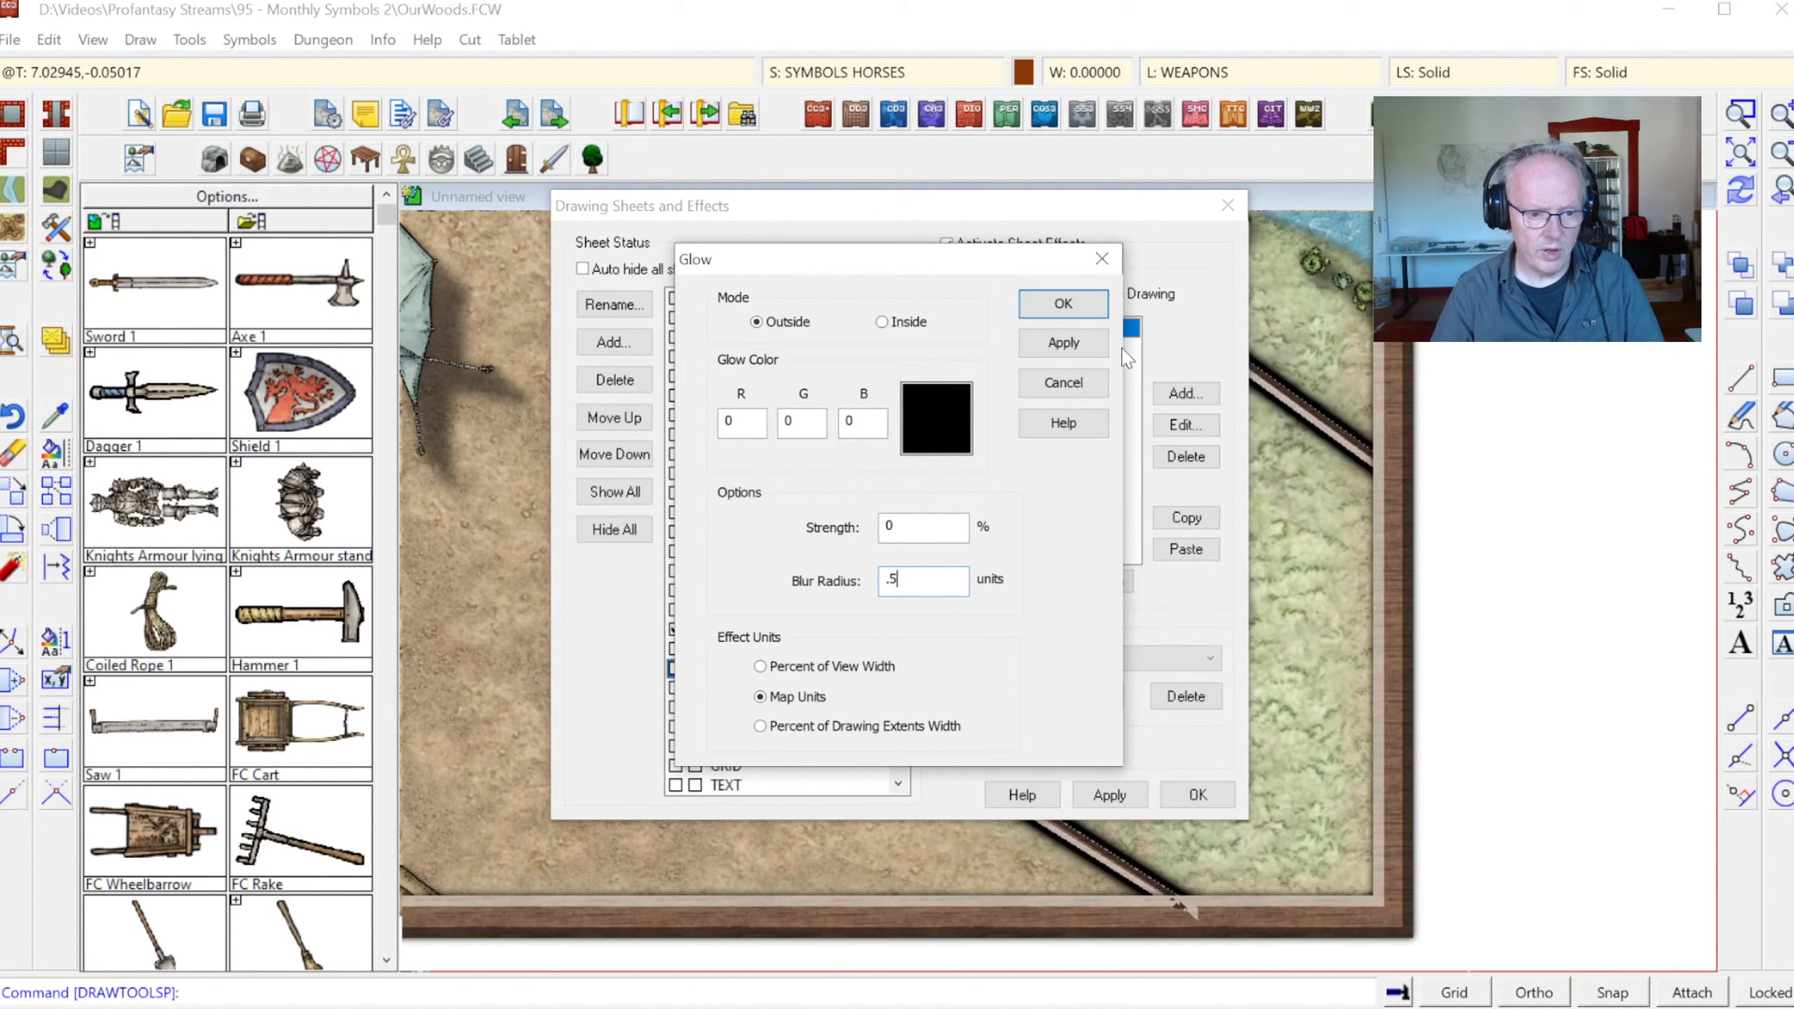
pyautogui.click(1056, 351)
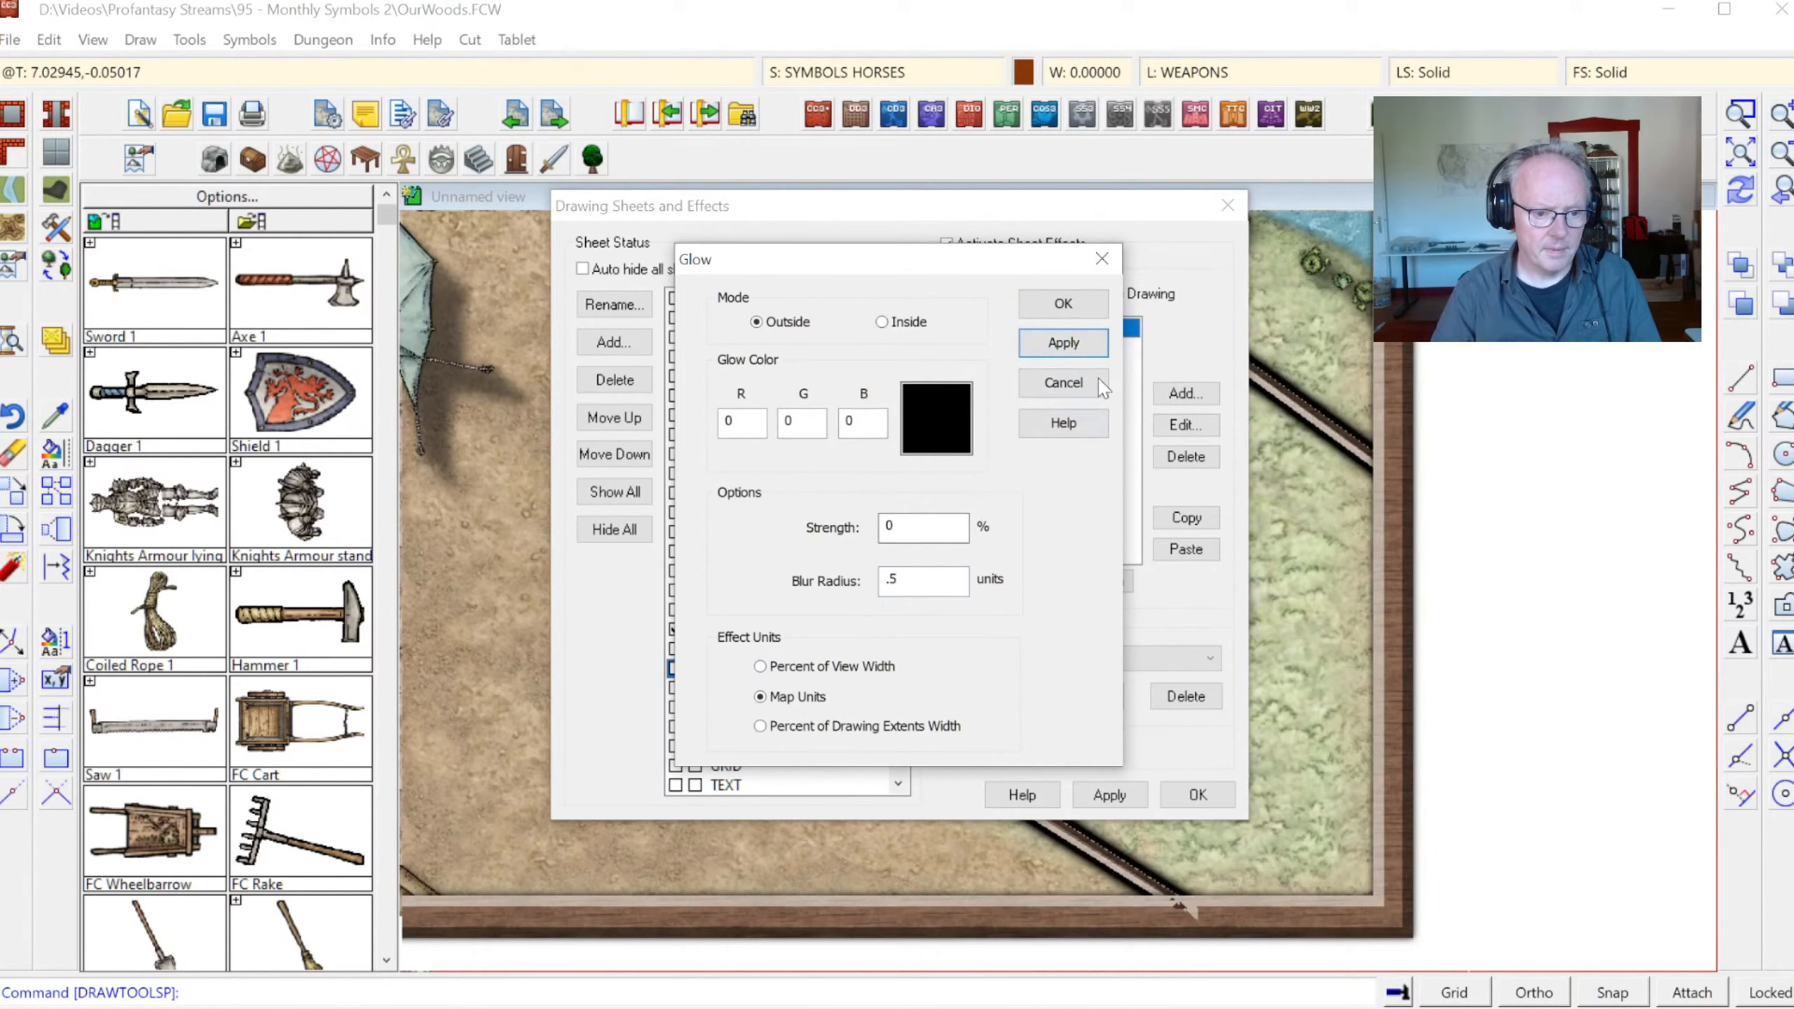
pyautogui.click(1064, 304)
# Set the WALLS sheet's second Glow effect to 12.5% strength and a blur radius of 0.2 map units
pyautogui.click(986, 346)
pyautogui.click(1183, 425)
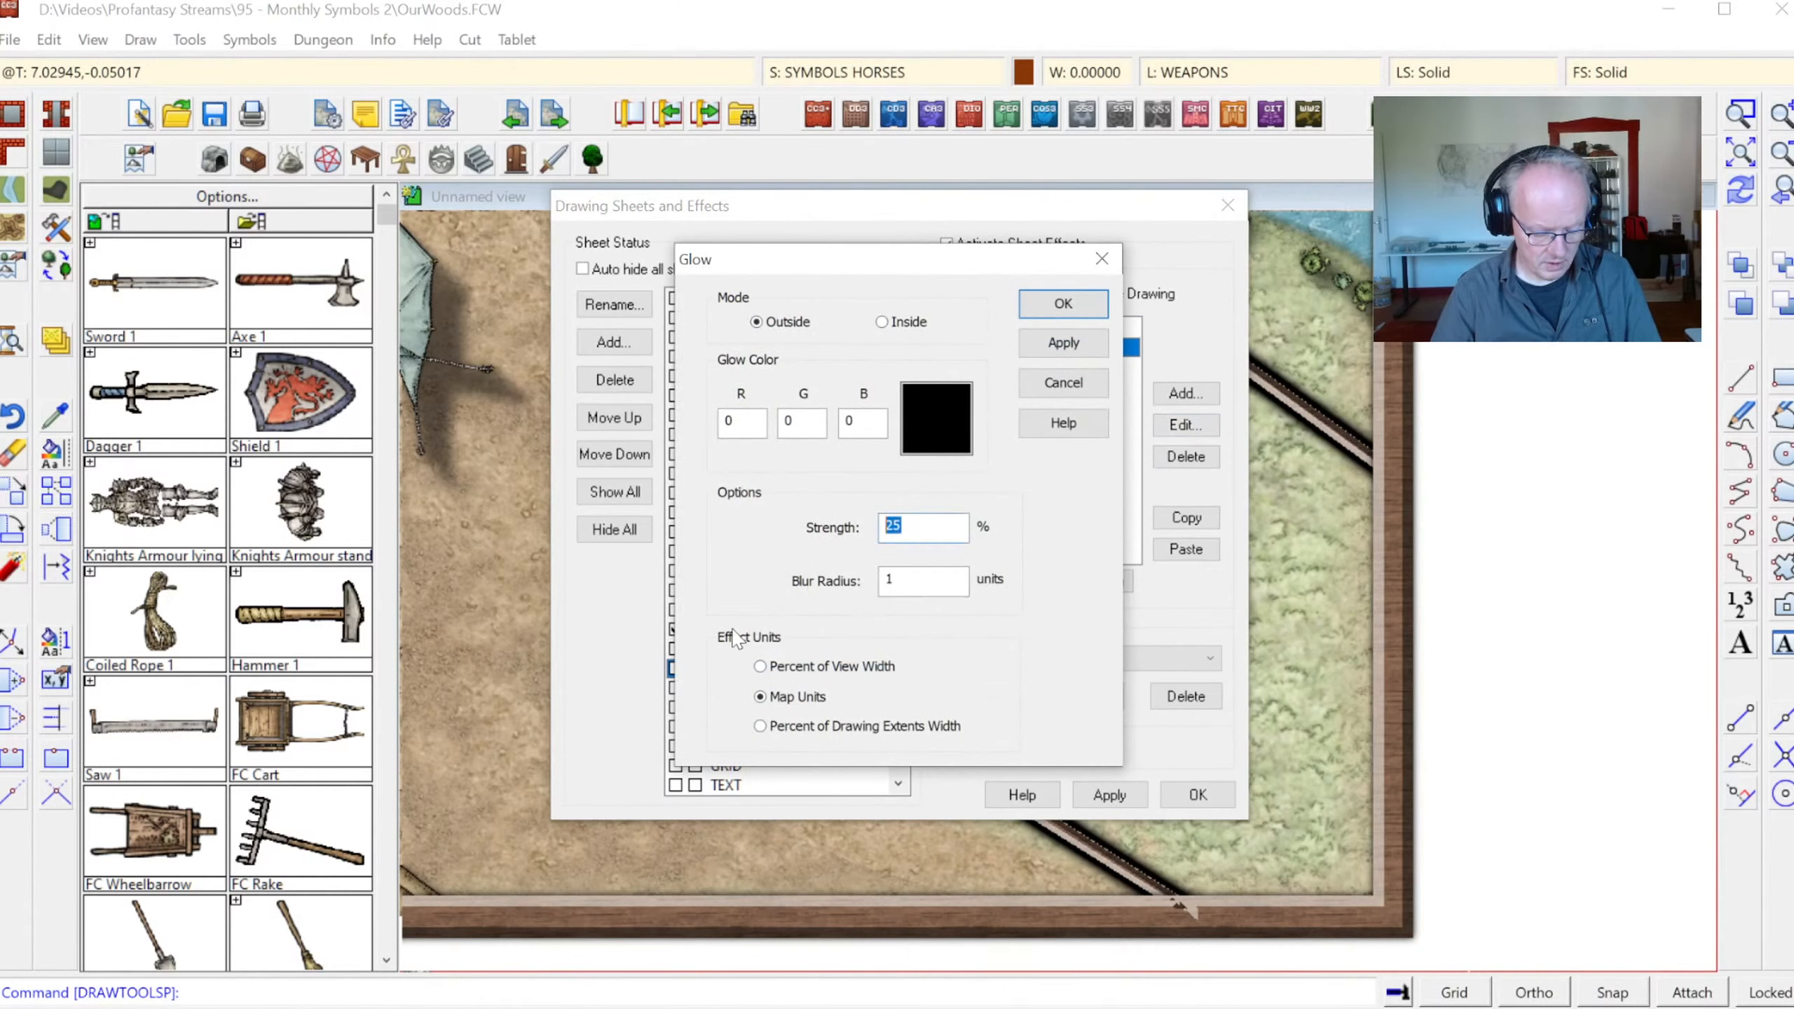
pyautogui.write('12.5')
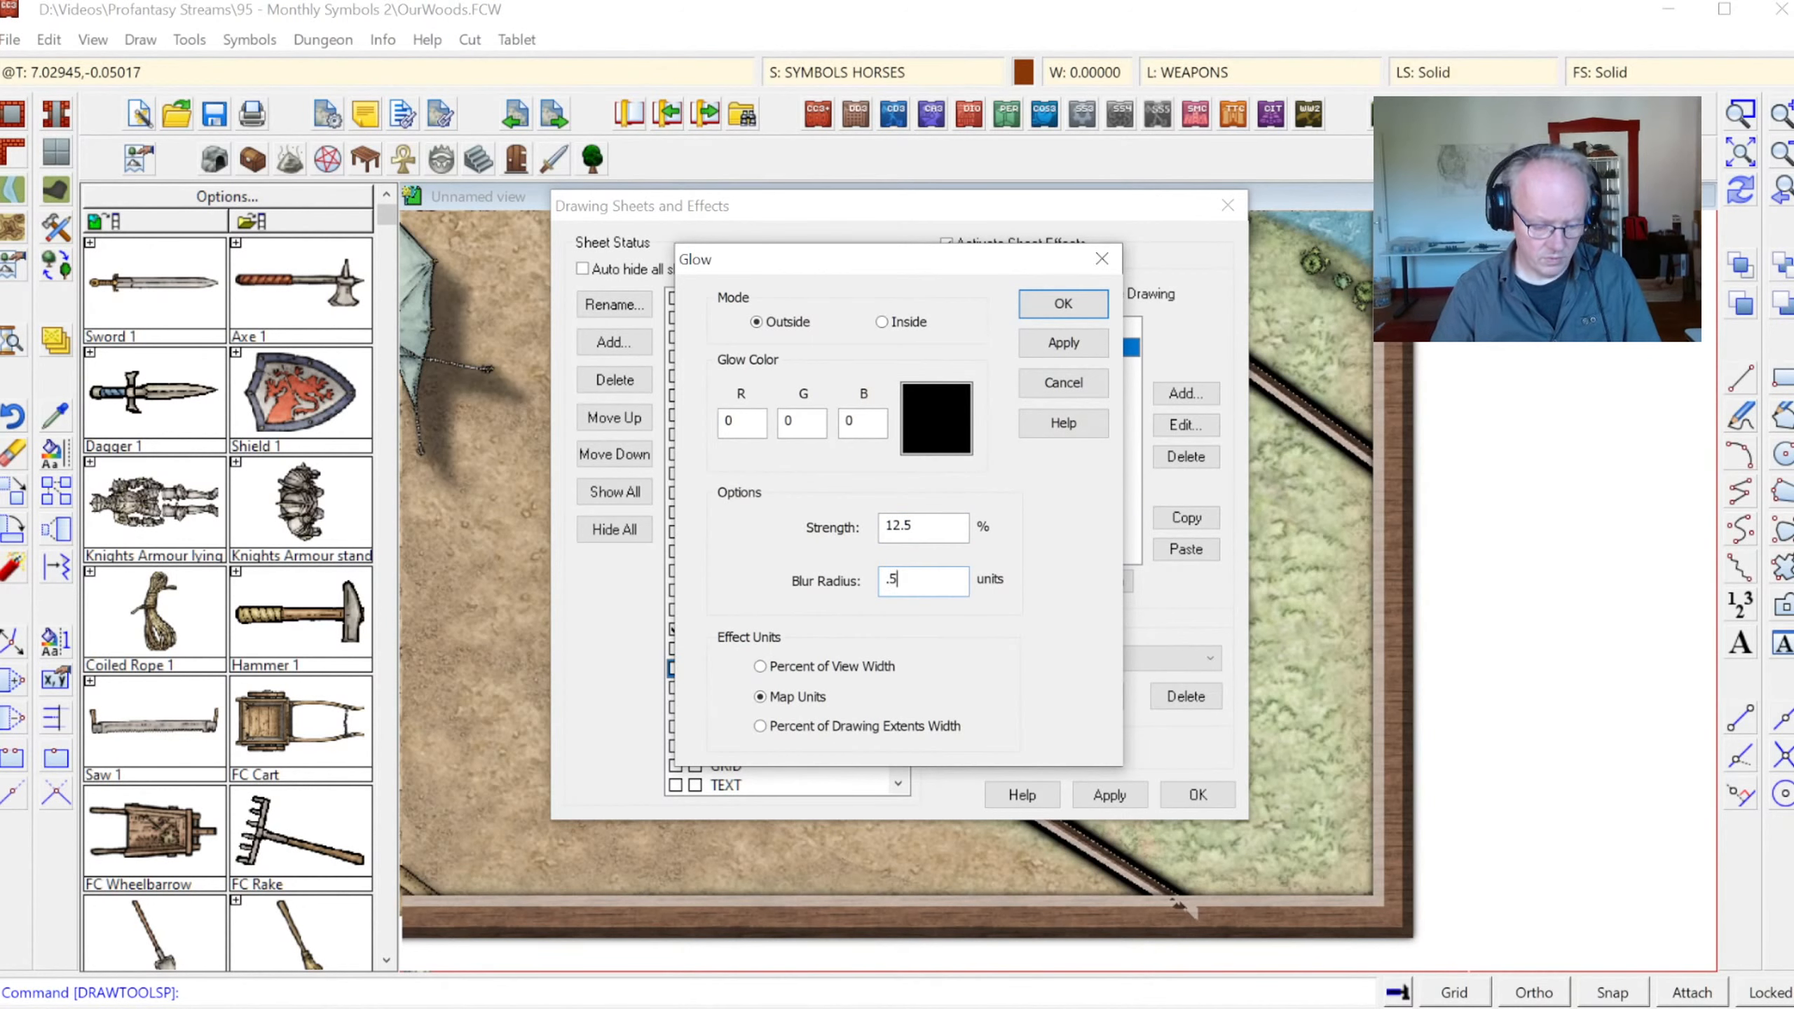
pyautogui.click(1061, 346)
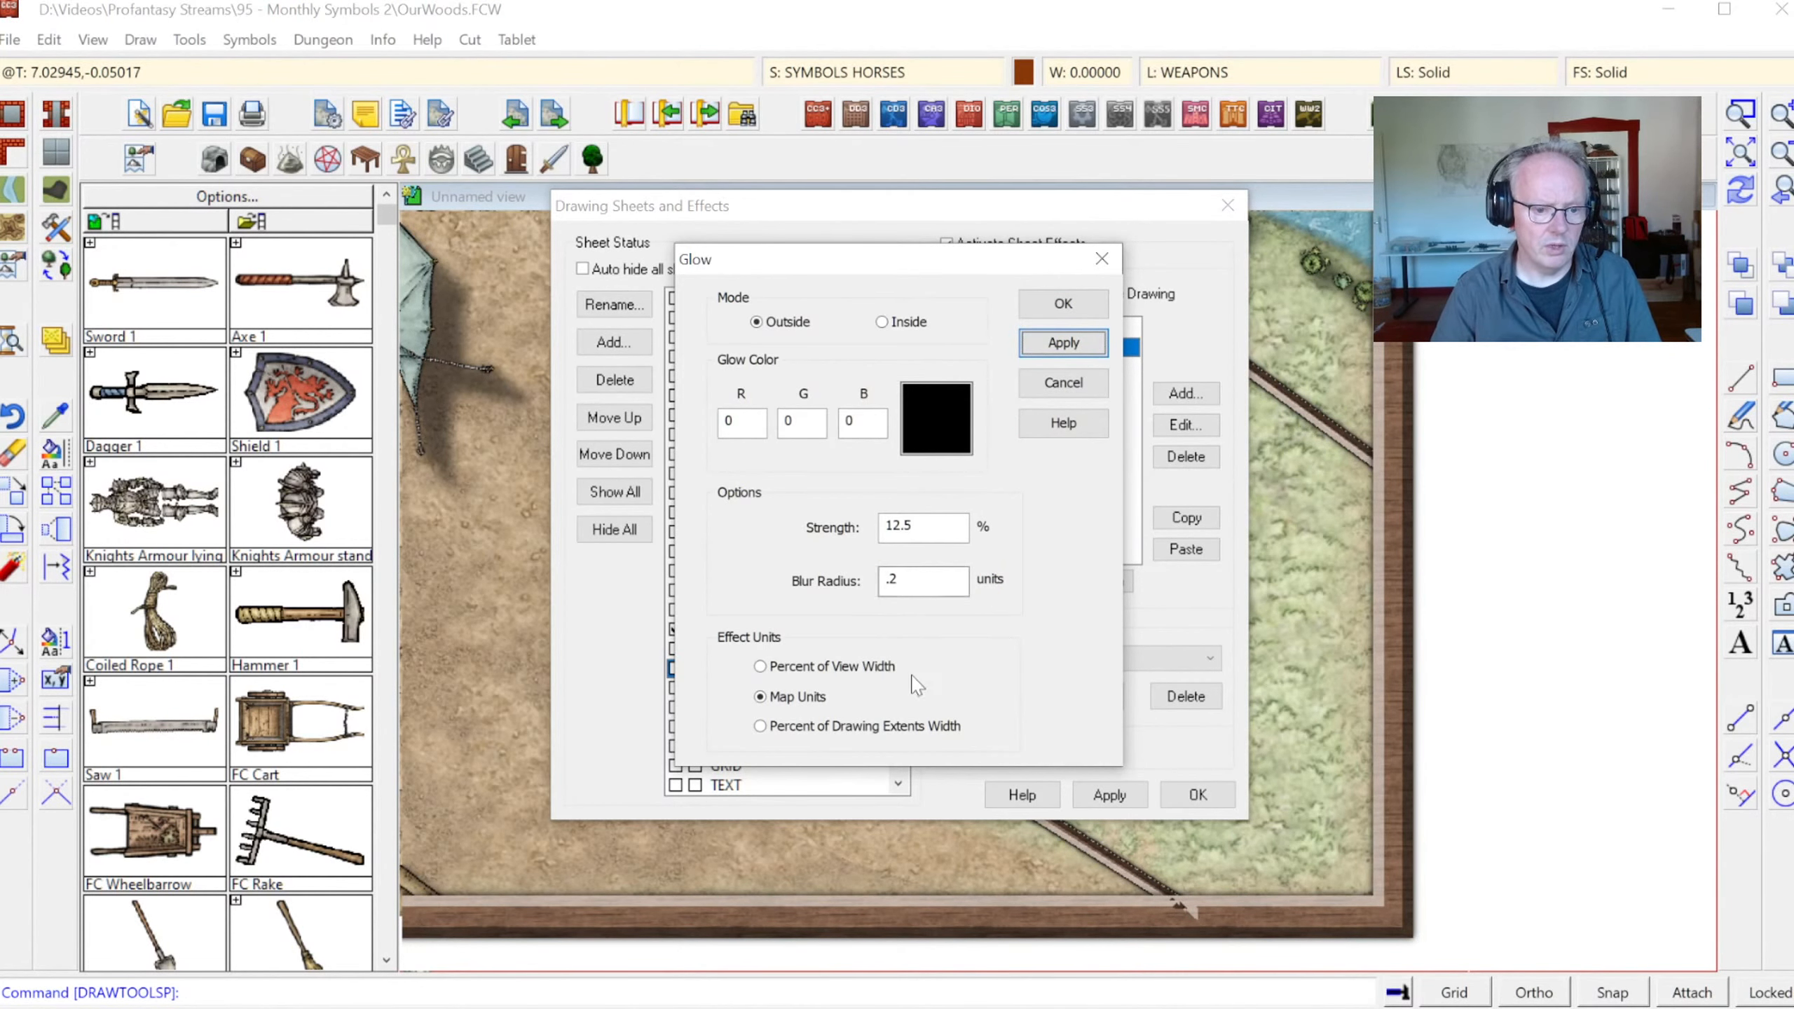
pyautogui.click(1076, 314)
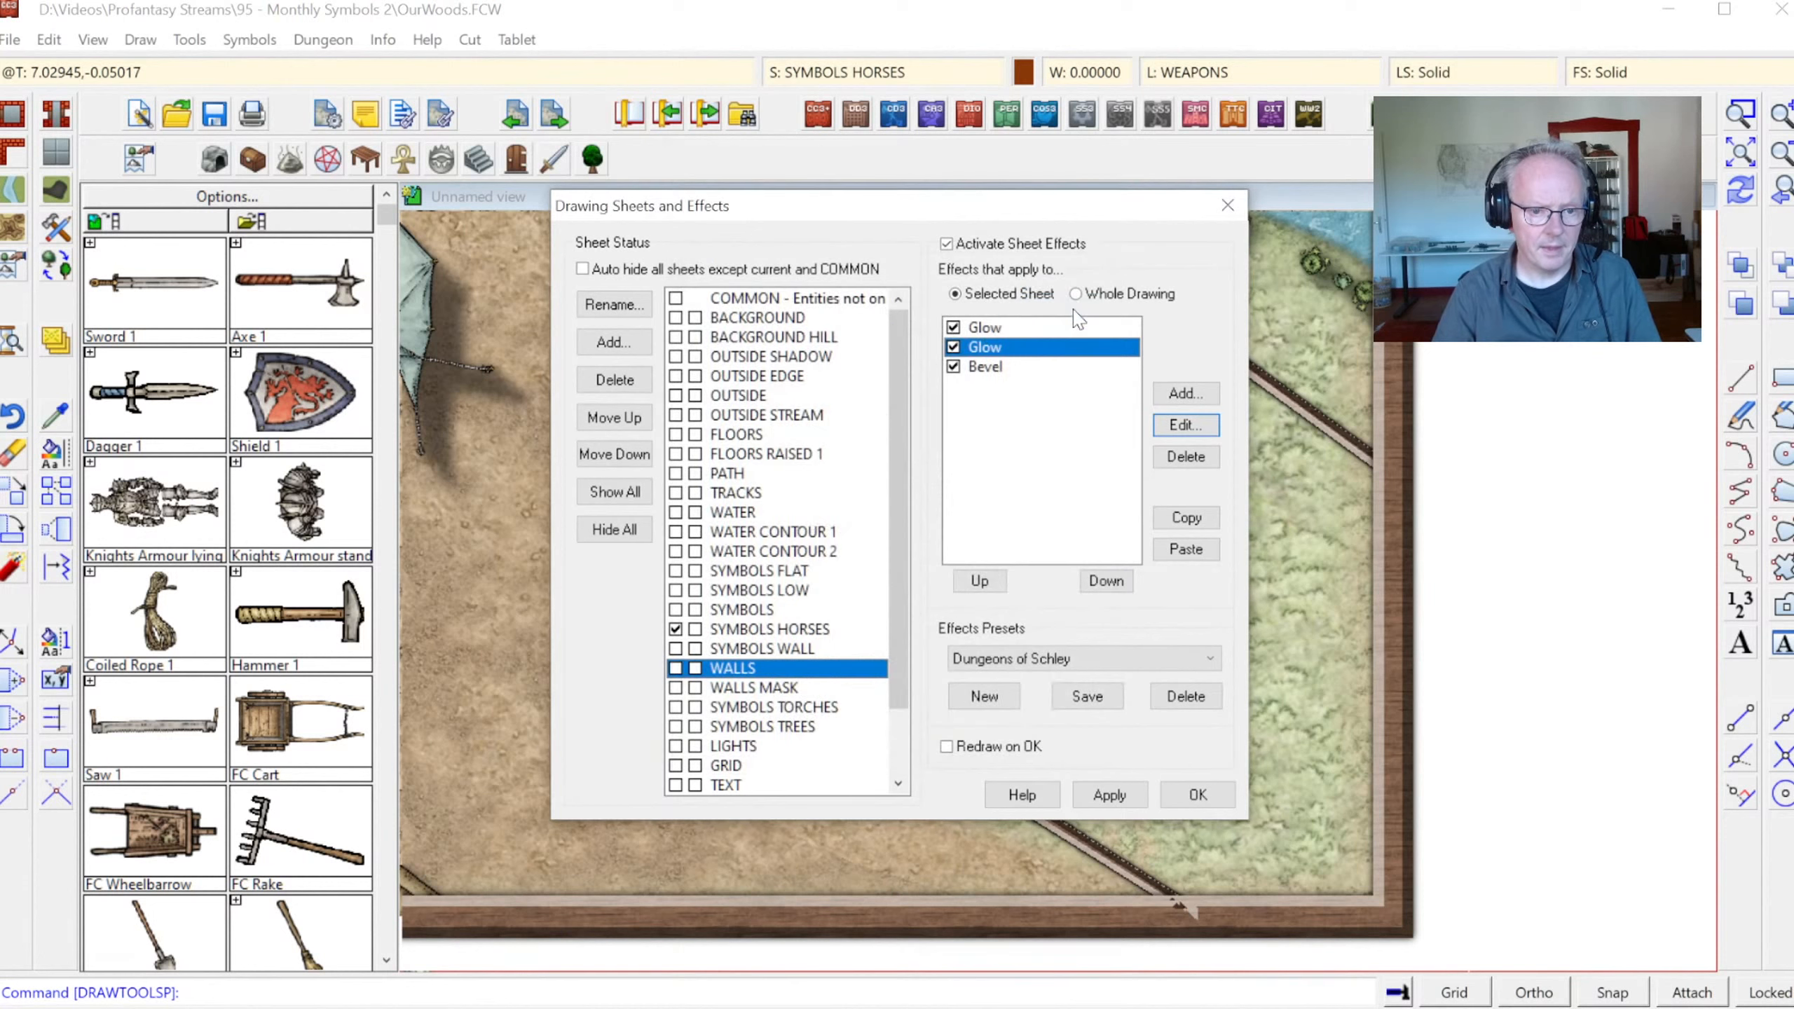
# Set the length of the WALLS sheet's Bevel effect to 0.5 map units and accept the sheet effects
pyautogui.click(989, 366)
pyautogui.click(1186, 425)
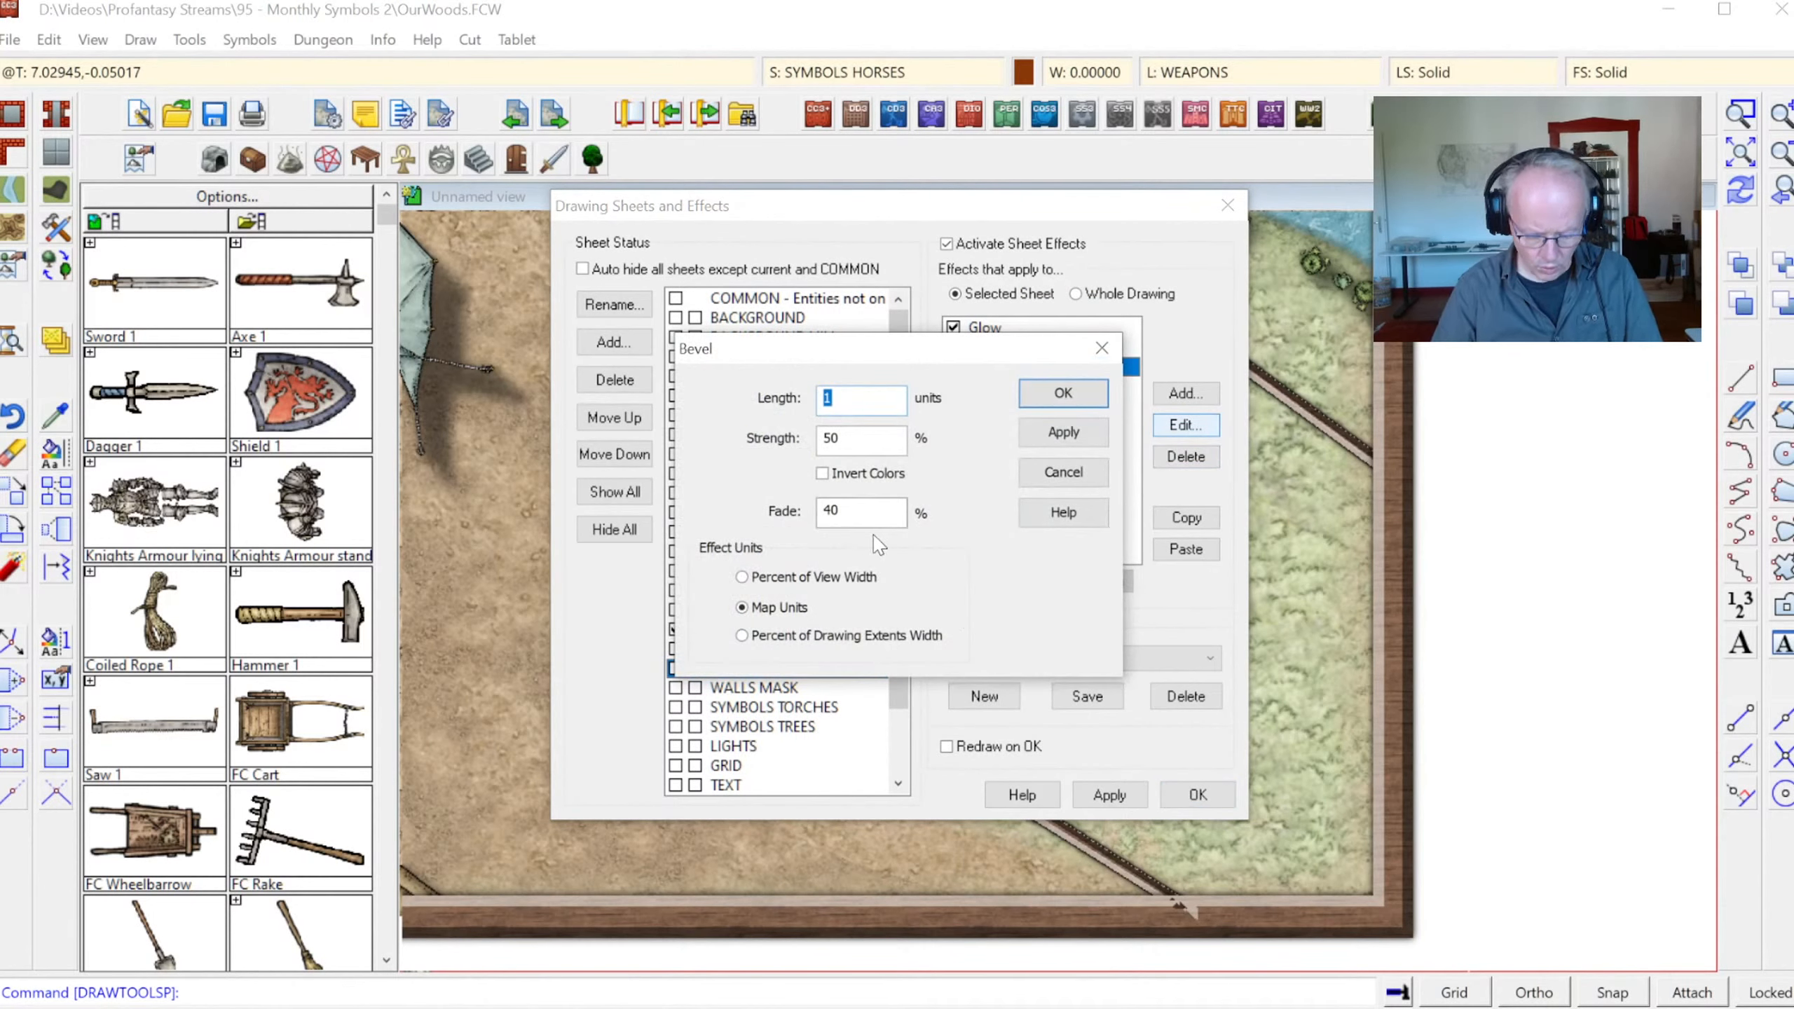
pyautogui.click(1063, 434)
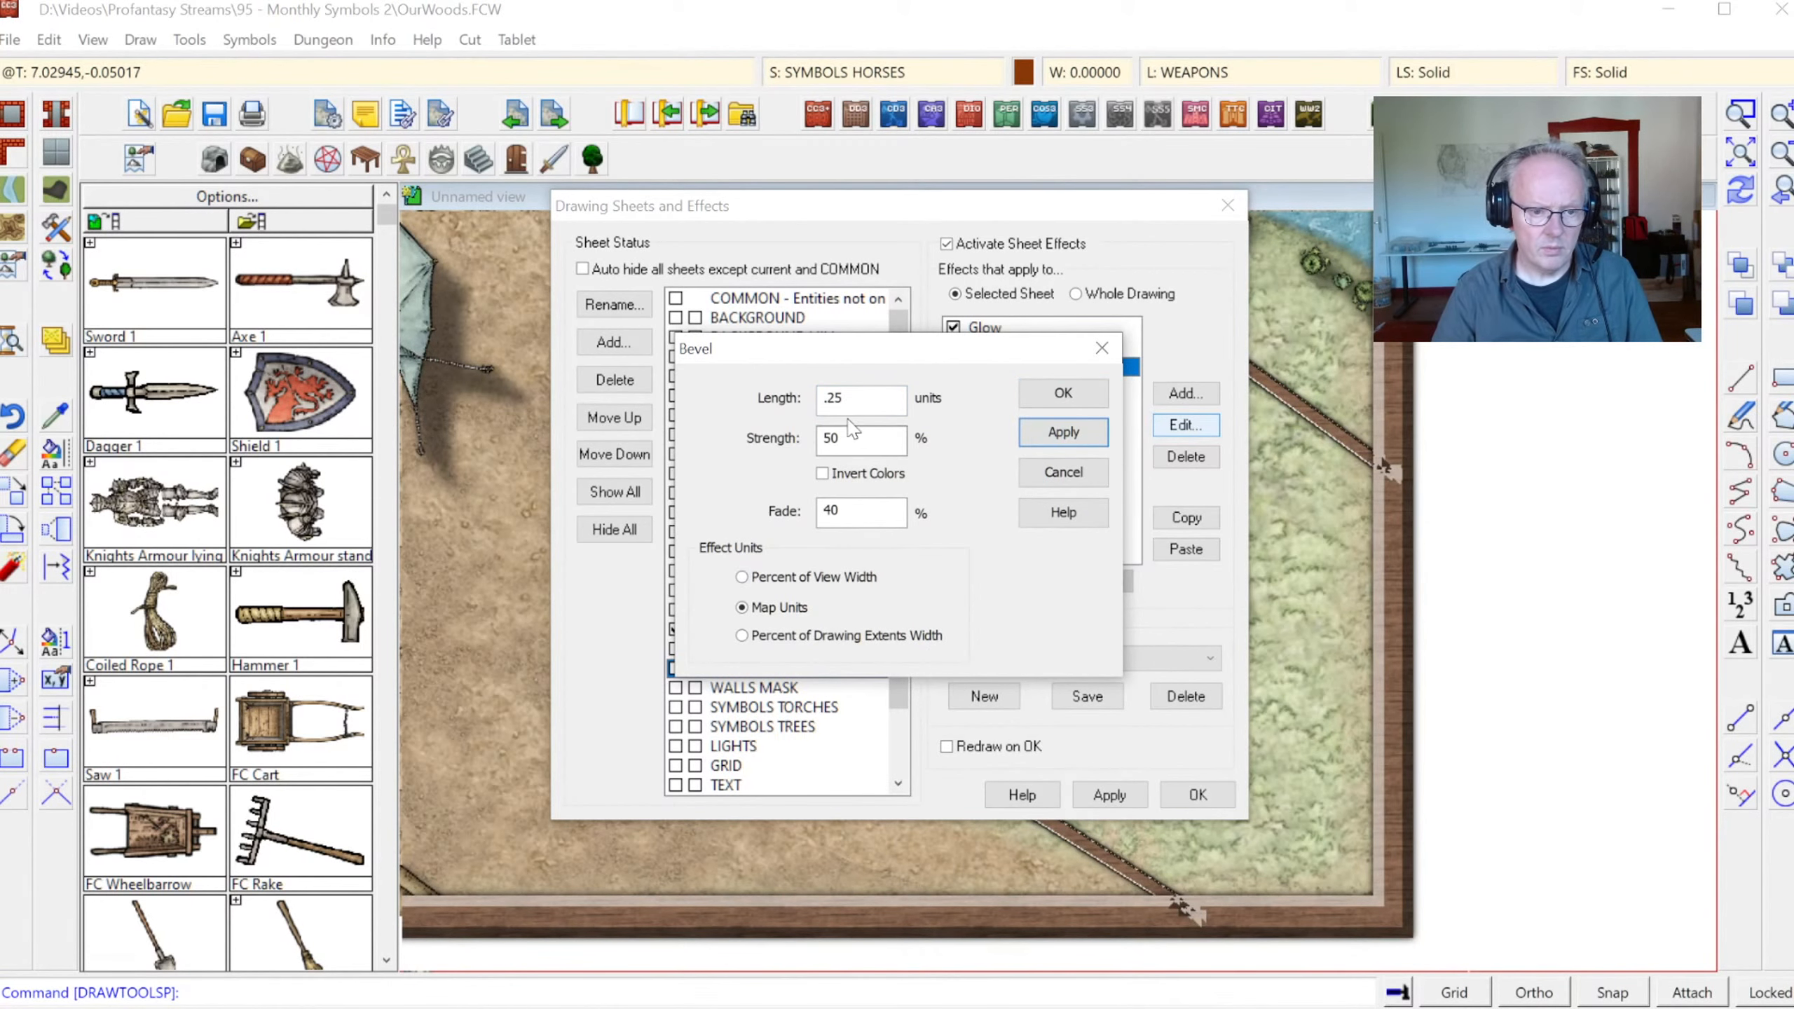
pyautogui.moveTo(846, 398); pyautogui.dragTo(834, 398)
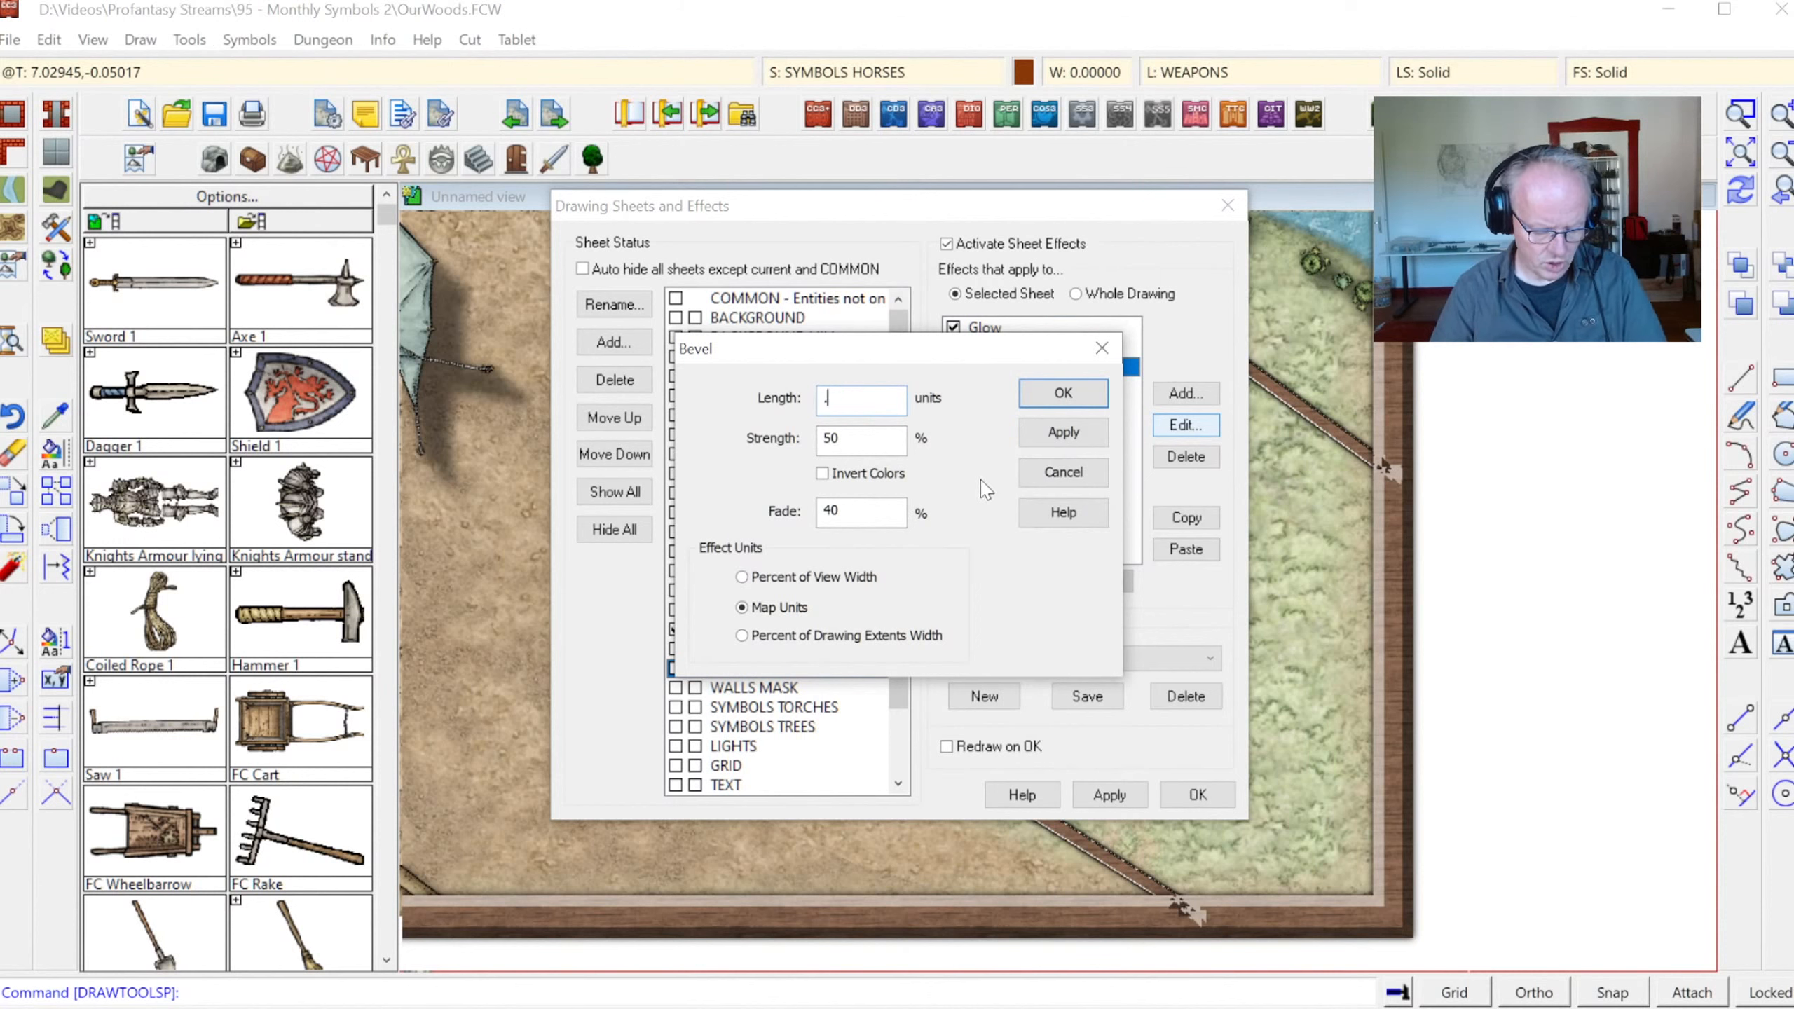
pyautogui.write('5')
pyautogui.click(1063, 431)
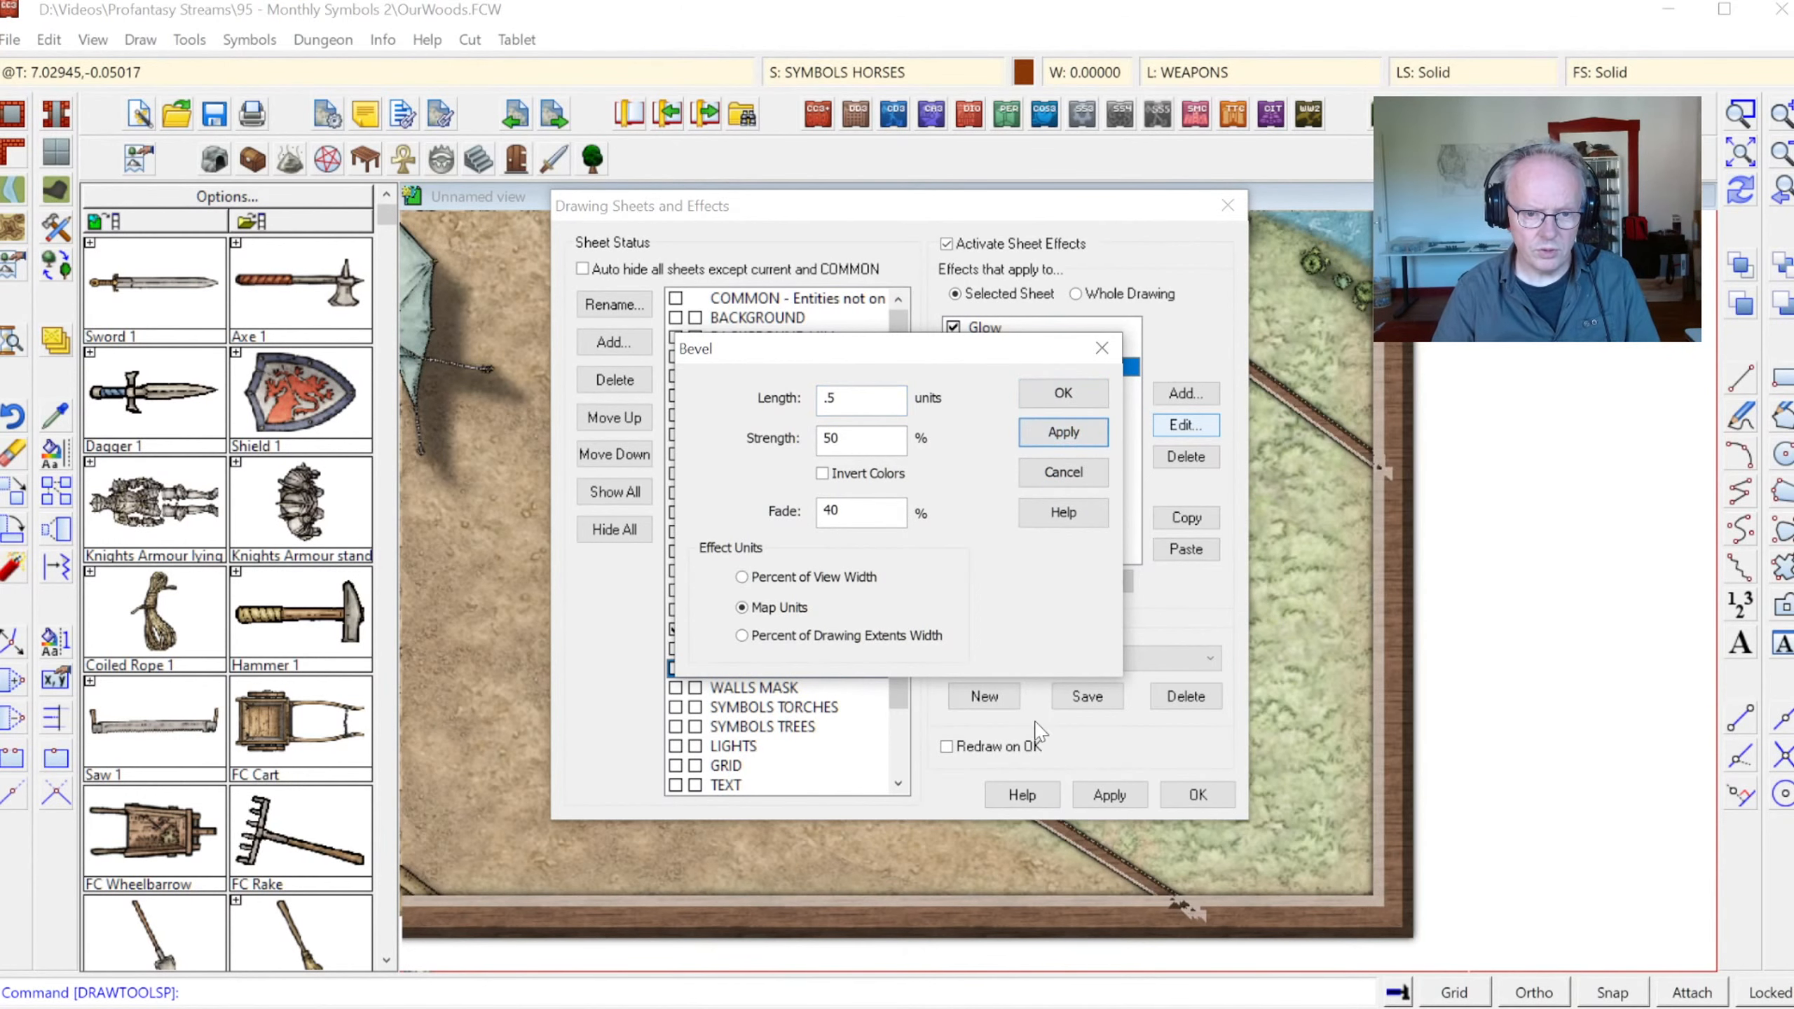
pyautogui.click(1063, 393)
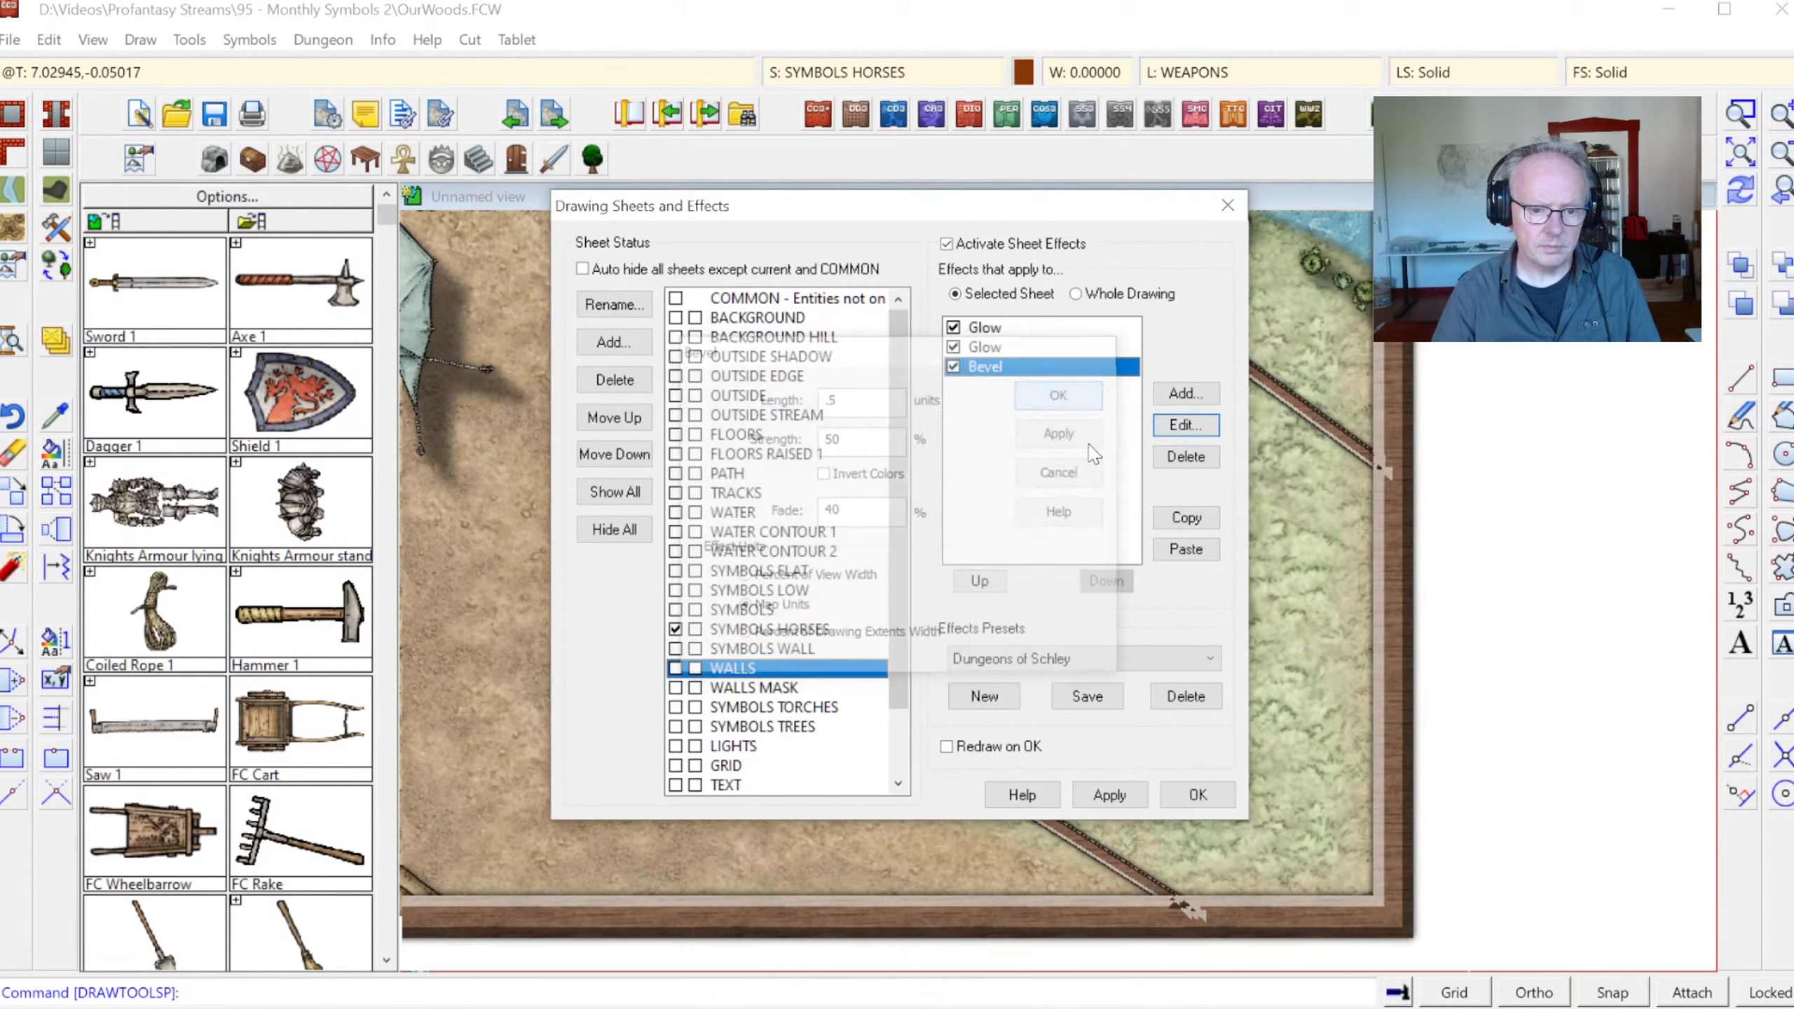
pyautogui.click(1198, 794)
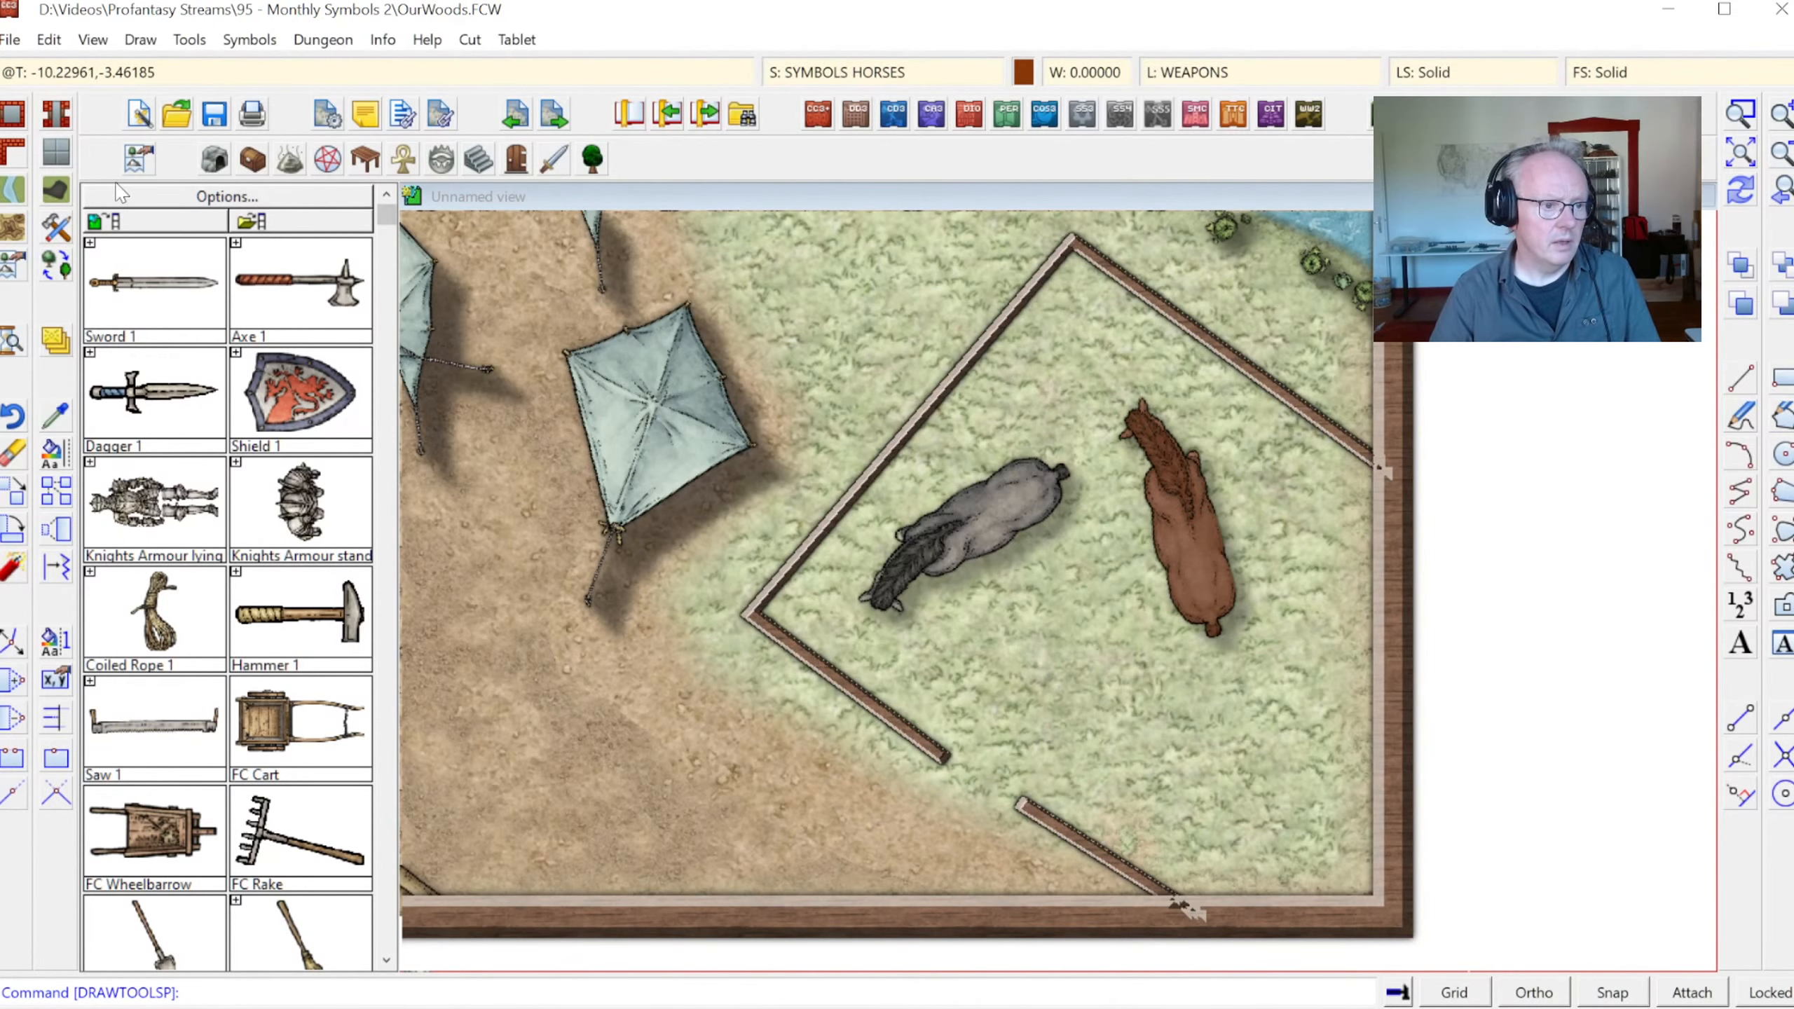
# Draw a gate across the gap in the horse enclosure using the current-width oak wood wall tool with line width 0.3
pyautogui.click(21, 164)
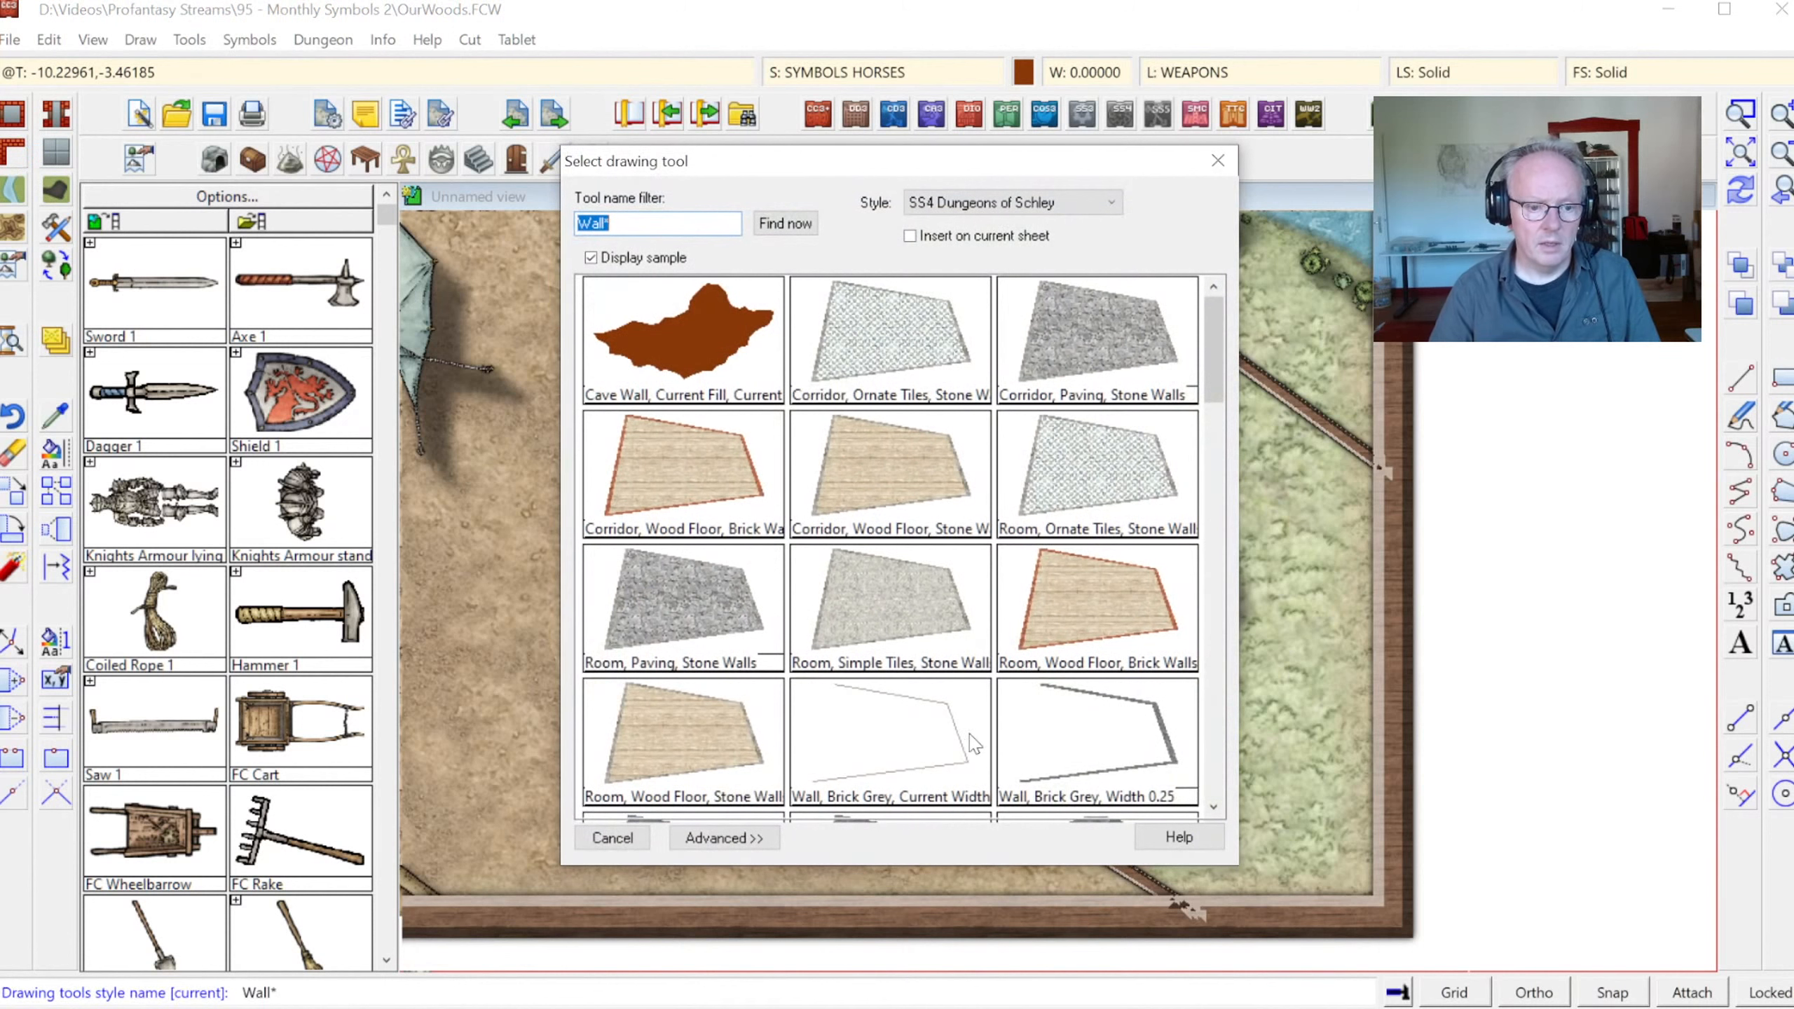
pyautogui.scroll(-5, 1229, 739)
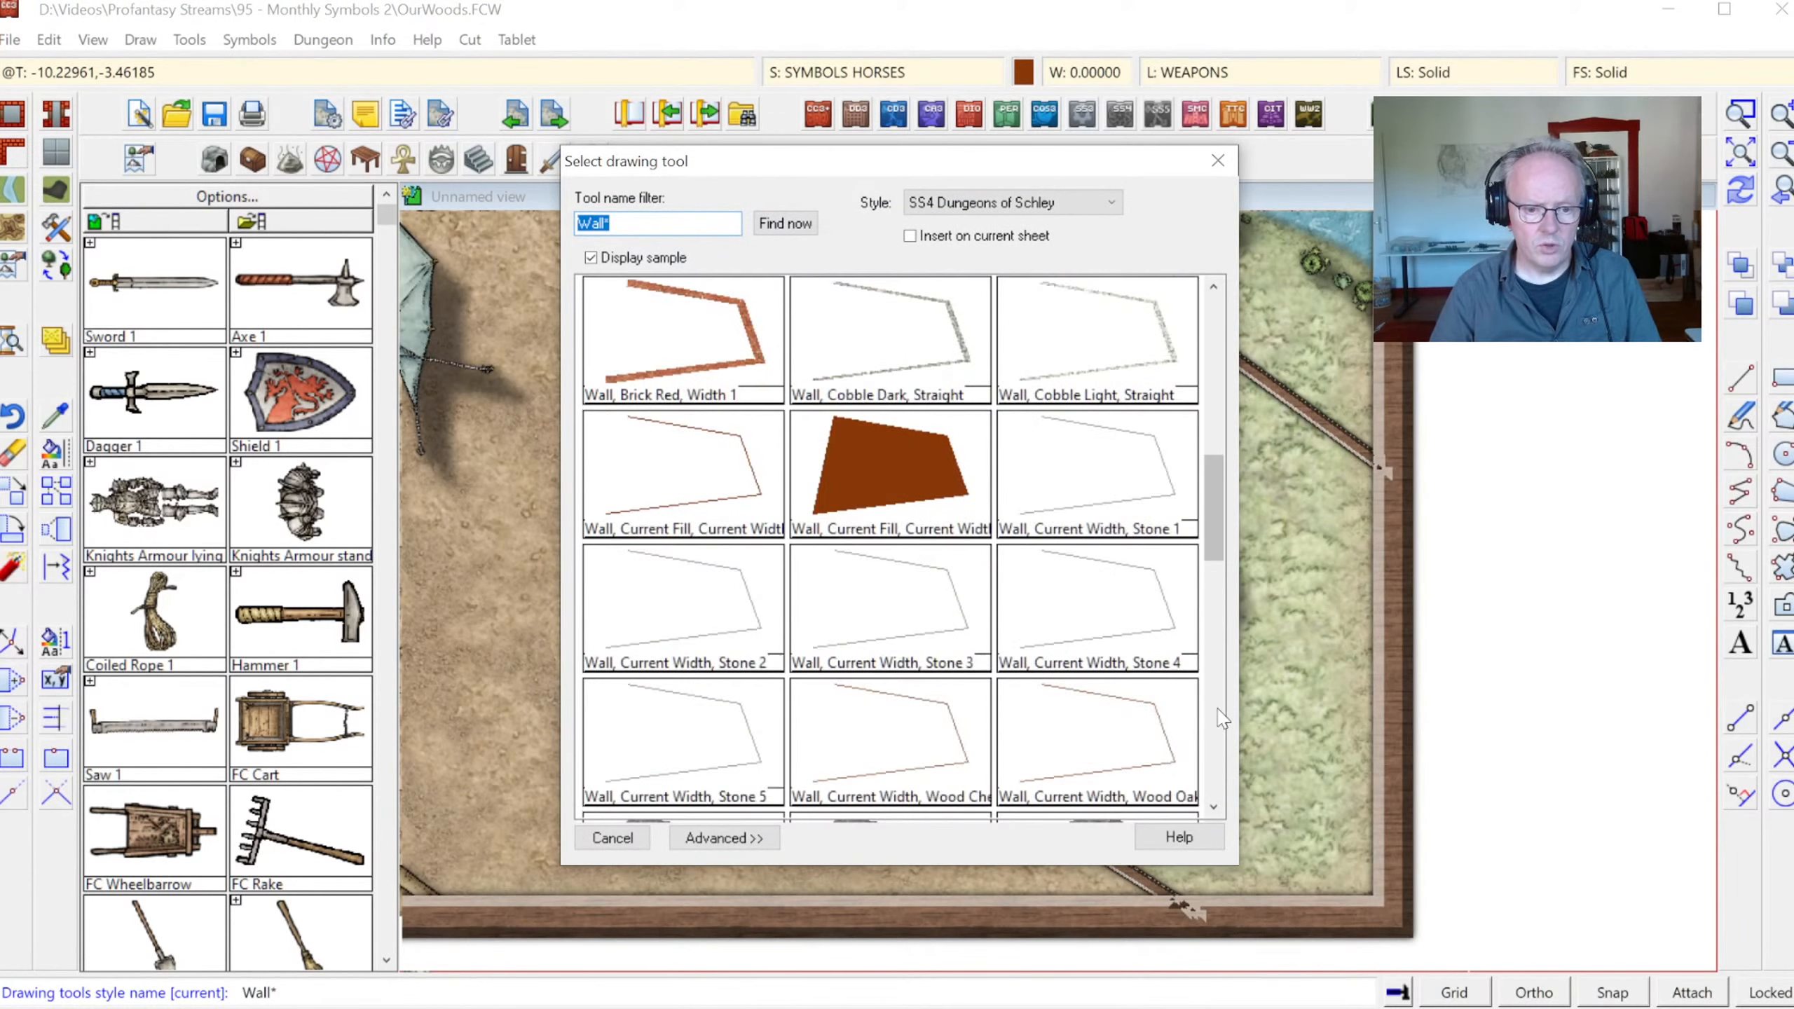
pyautogui.scroll(-2, 1233, 559)
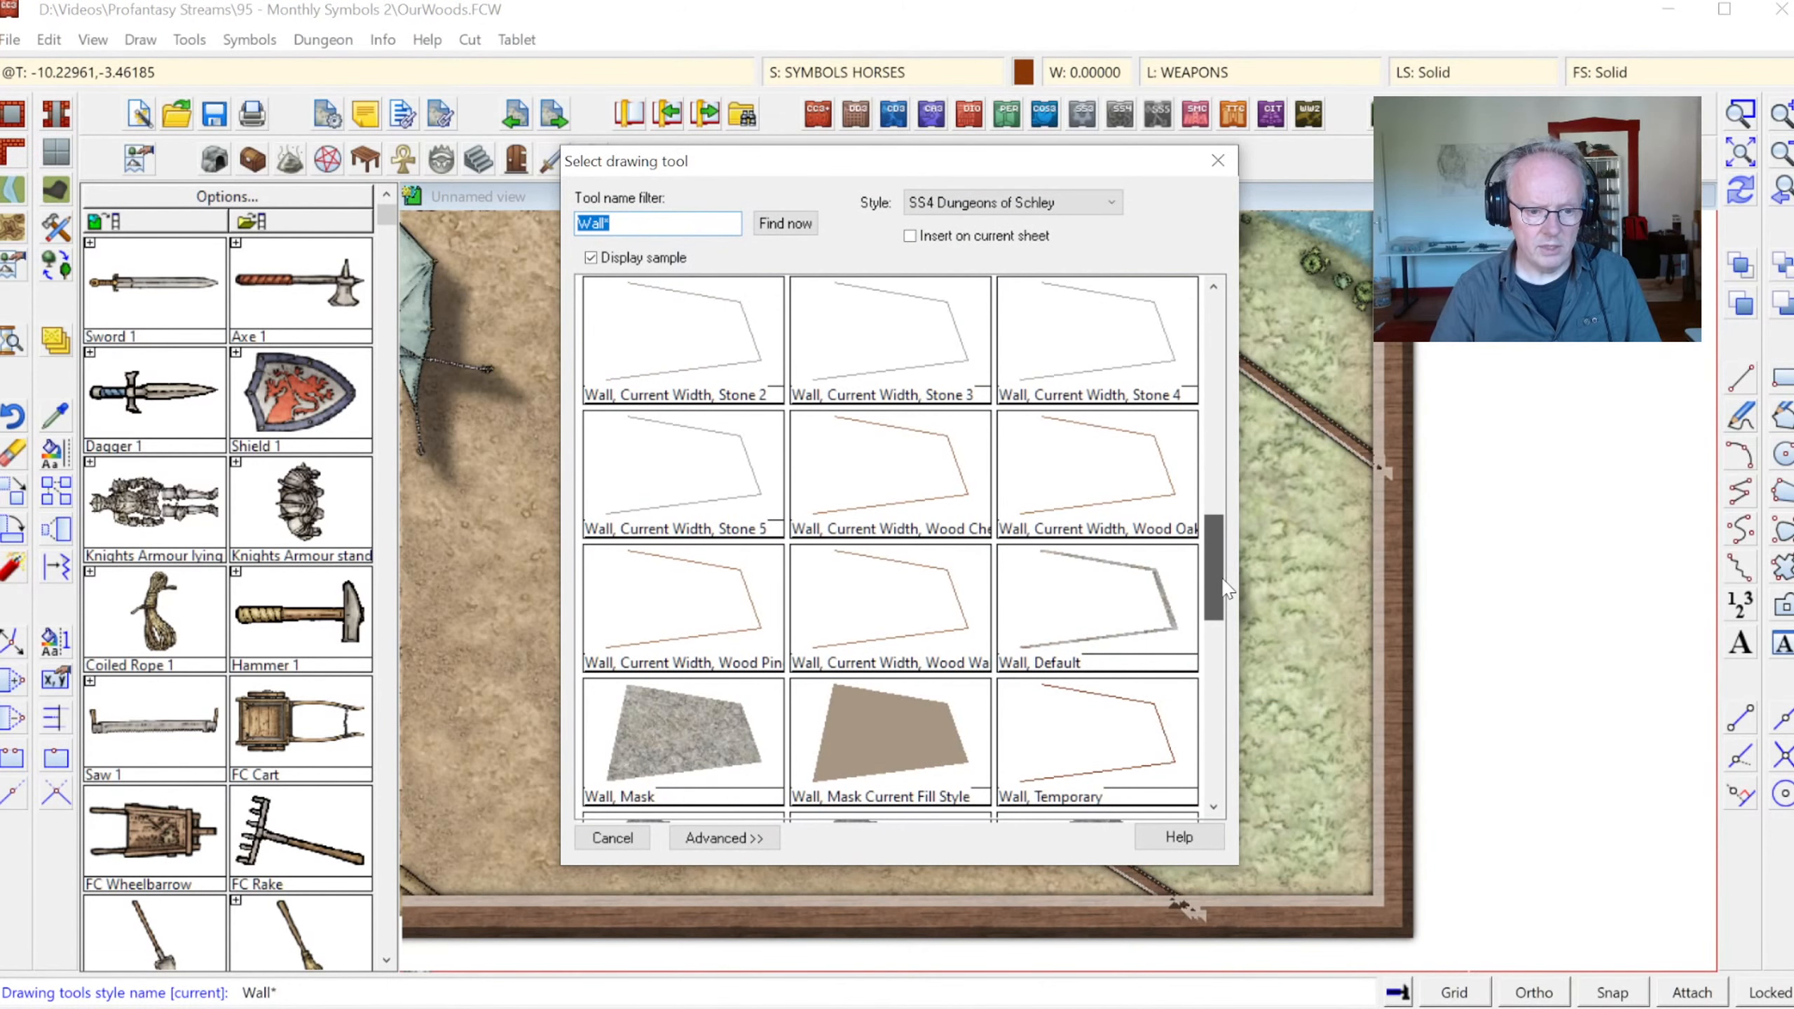
pyautogui.doubleClick(1144, 522)
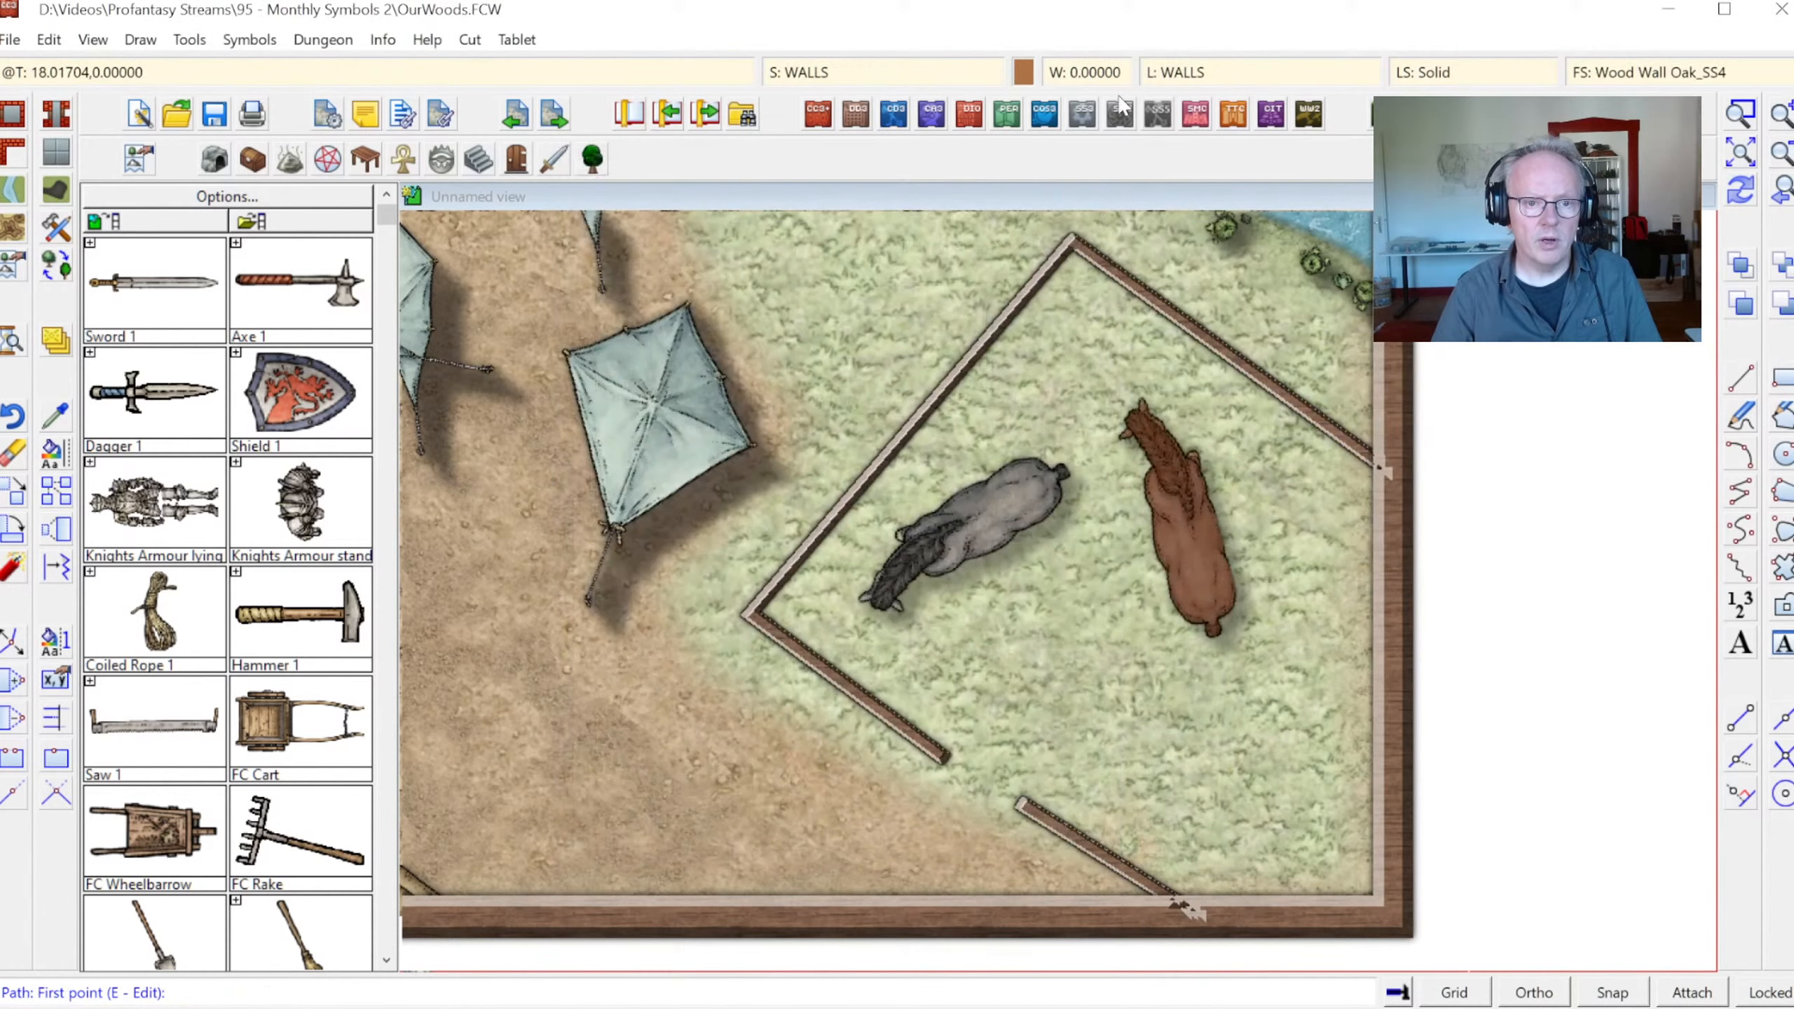
pyautogui.click(1095, 75)
pyautogui.write('.')
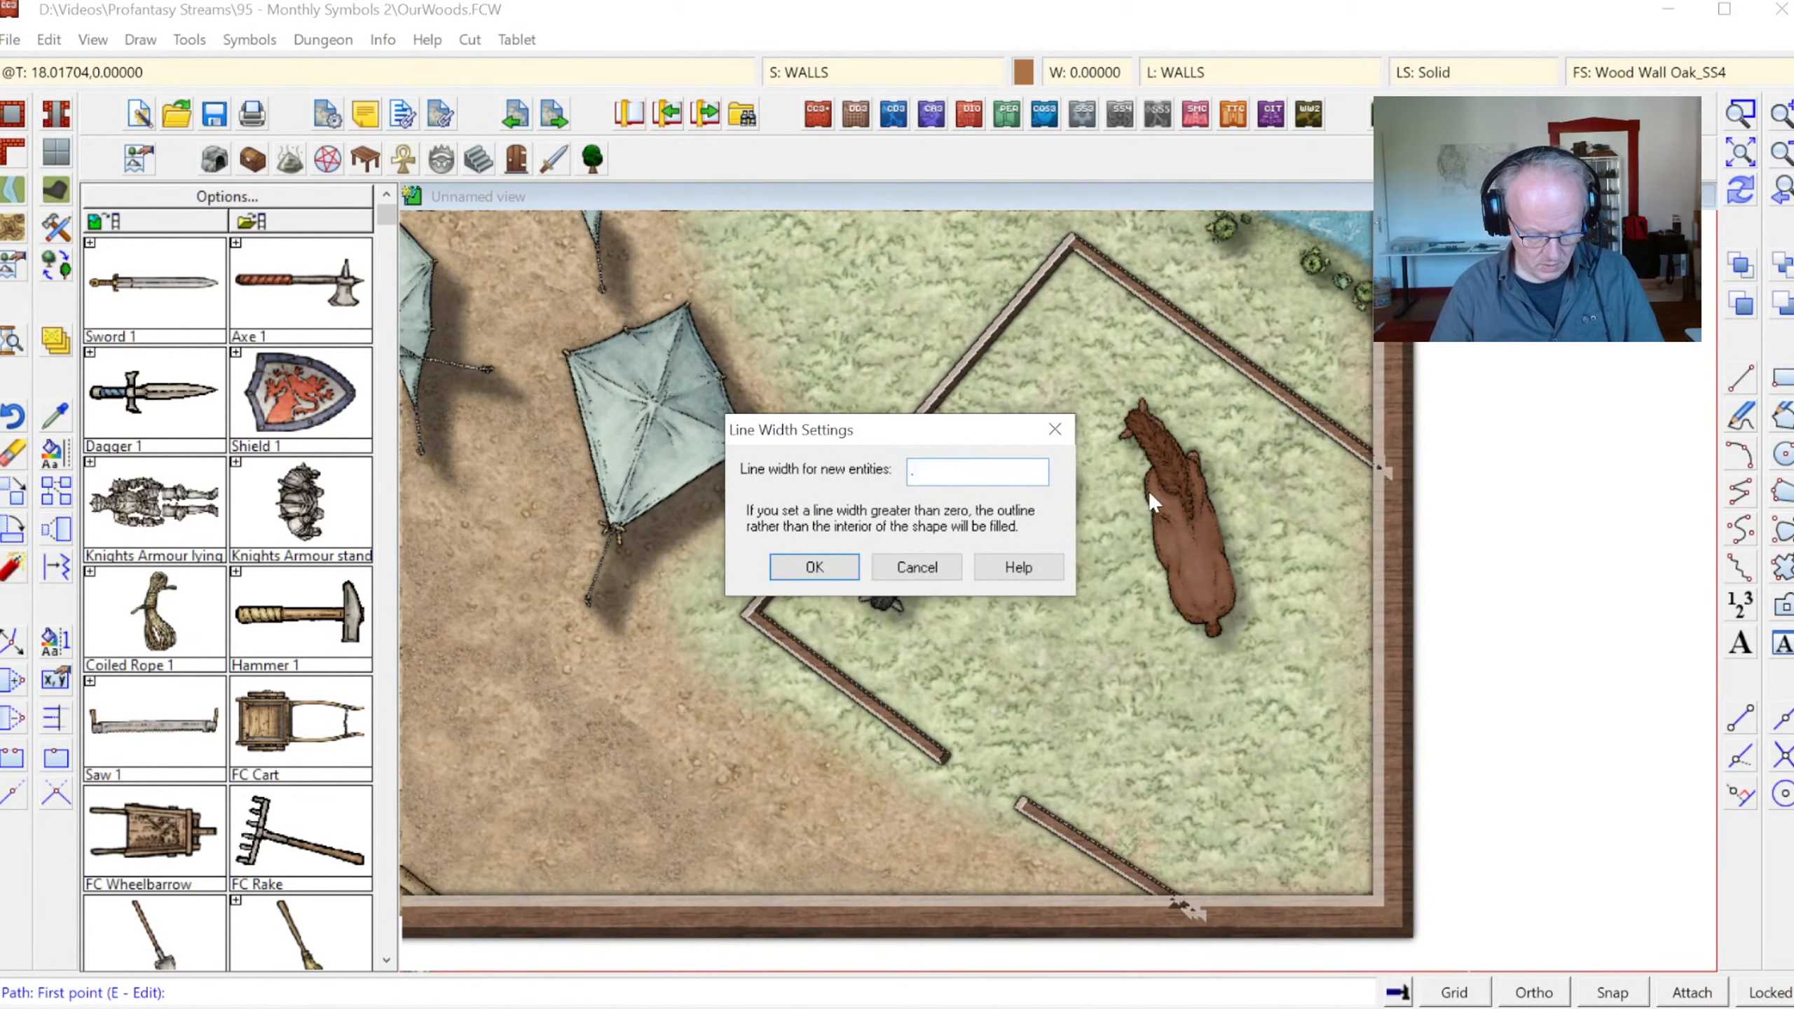
pyautogui.write('3')
pyautogui.click(813, 567)
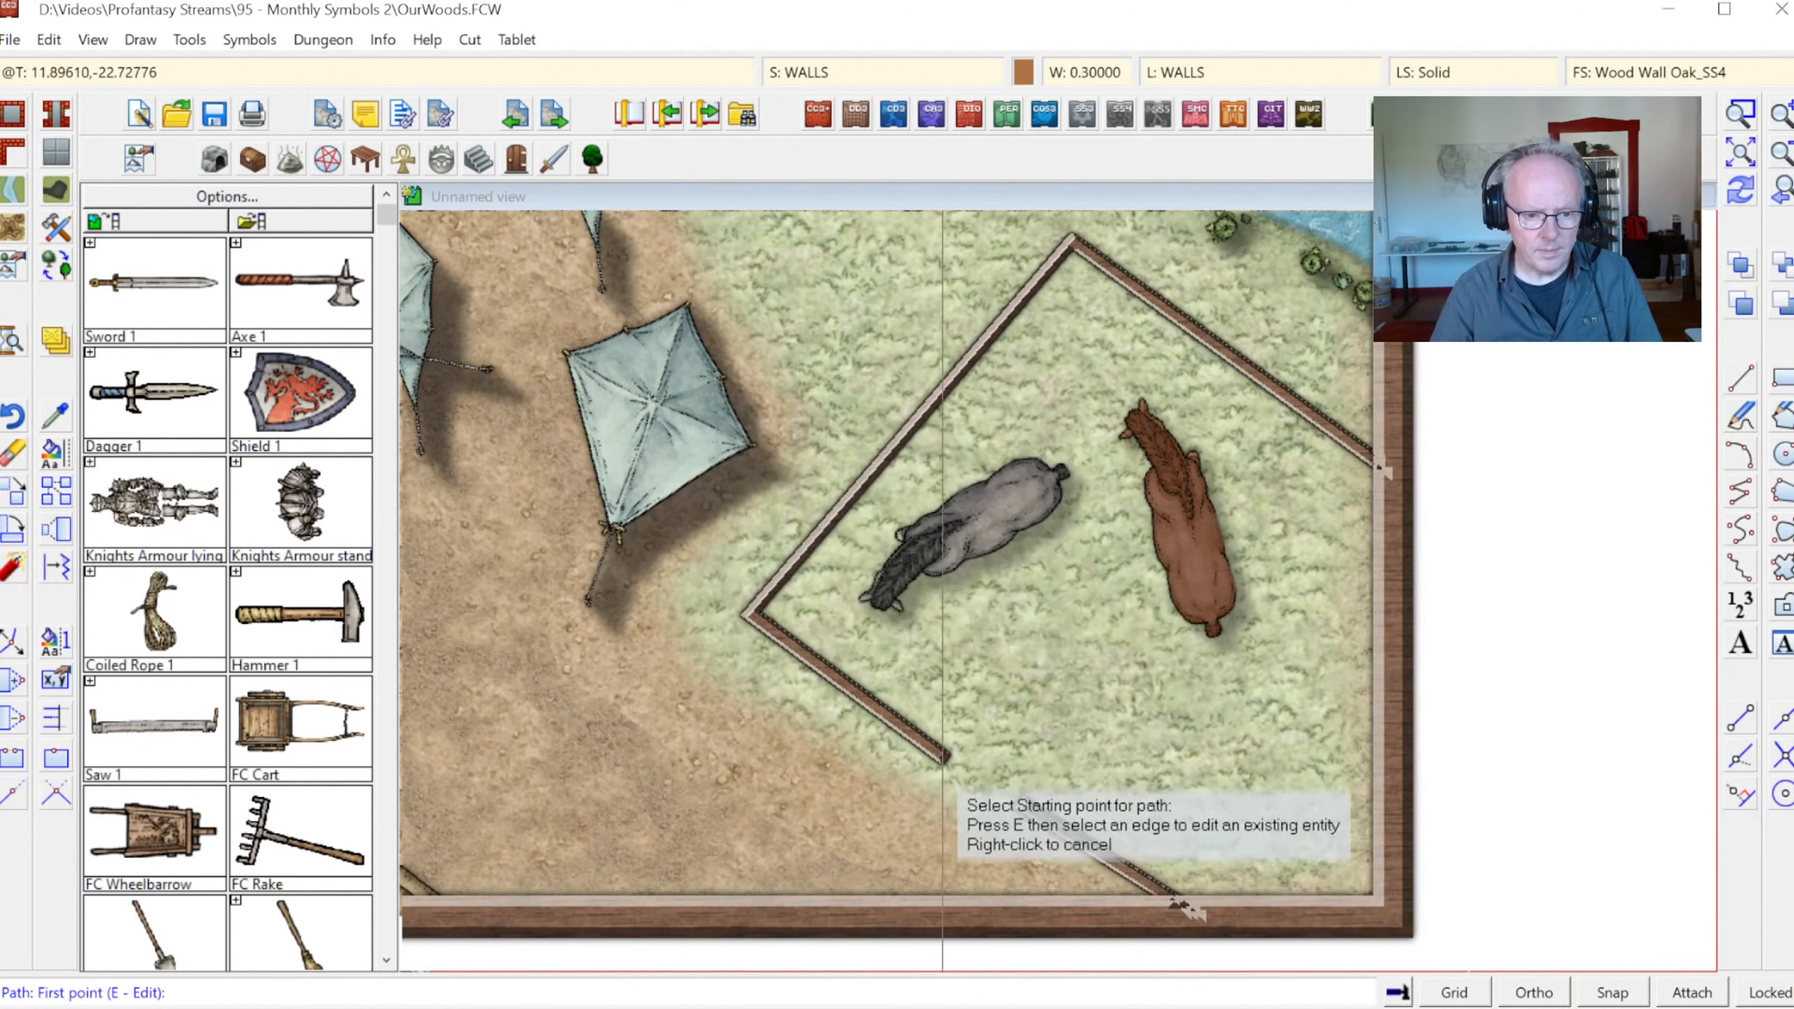
pyautogui.click(1020, 804)
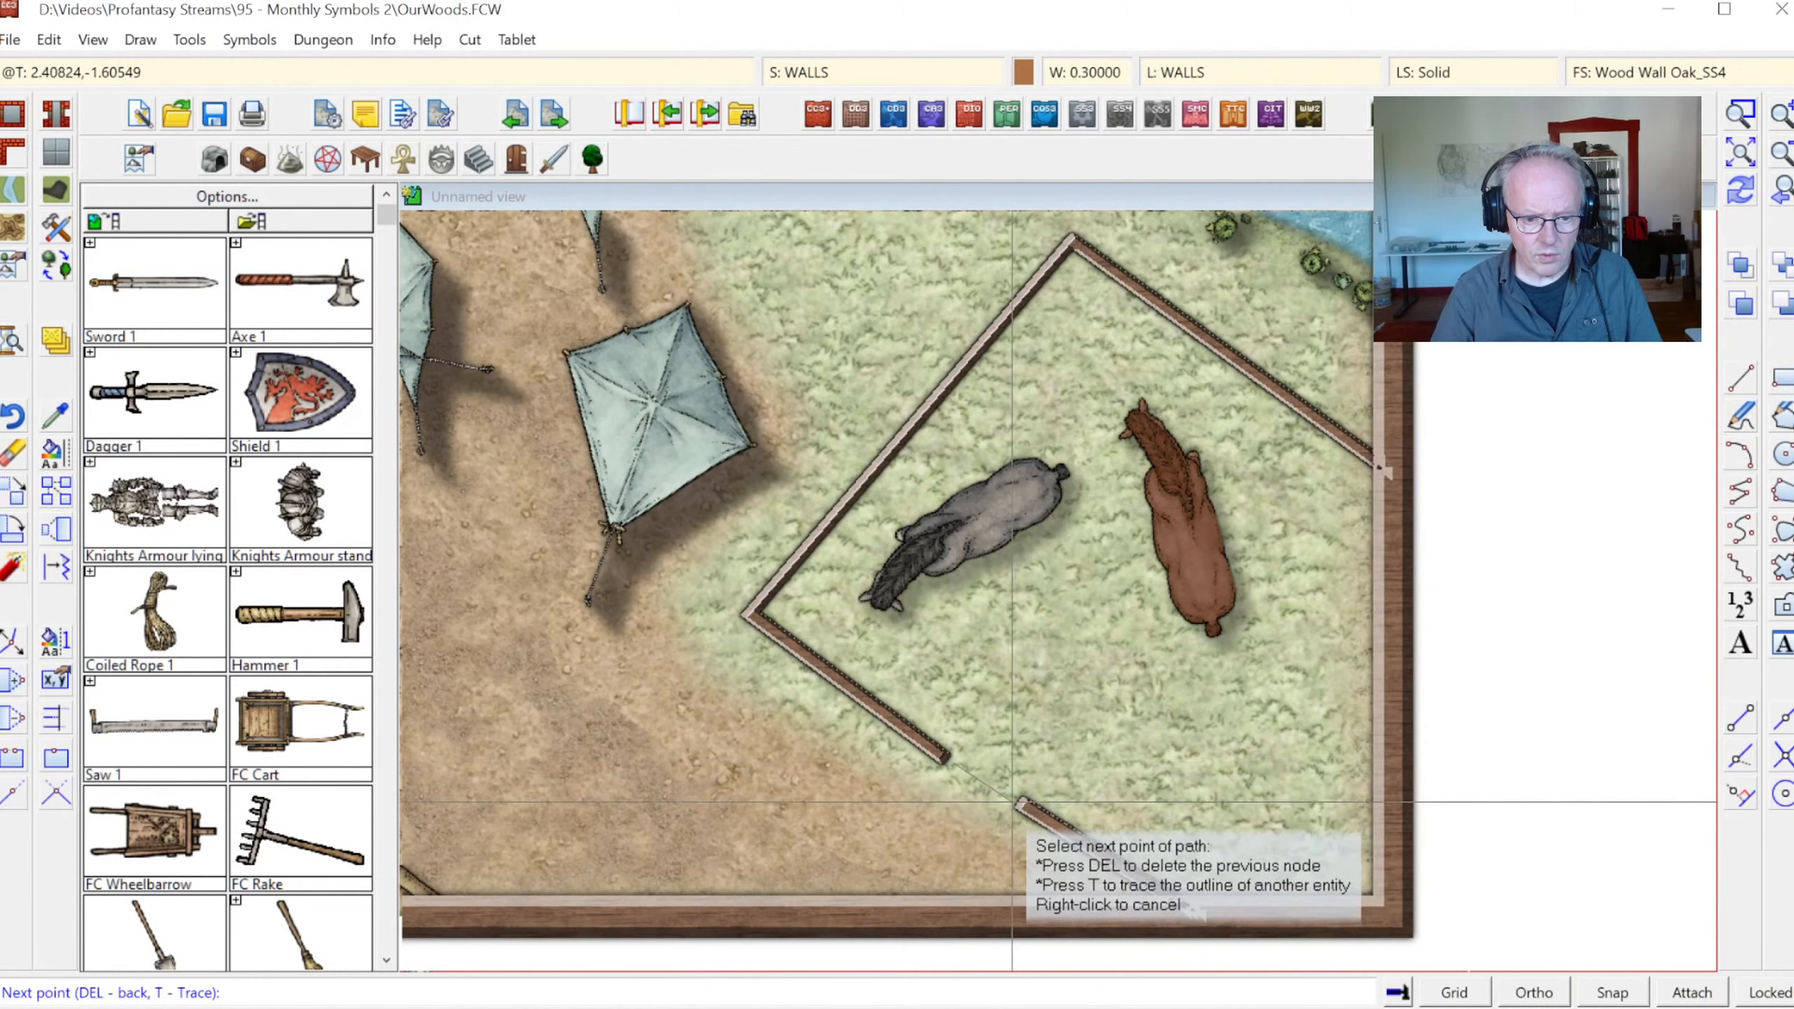
pyautogui.click(1014, 802)
pyautogui.rightClick(1015, 798)
pyautogui.rightClick(1183, 782)
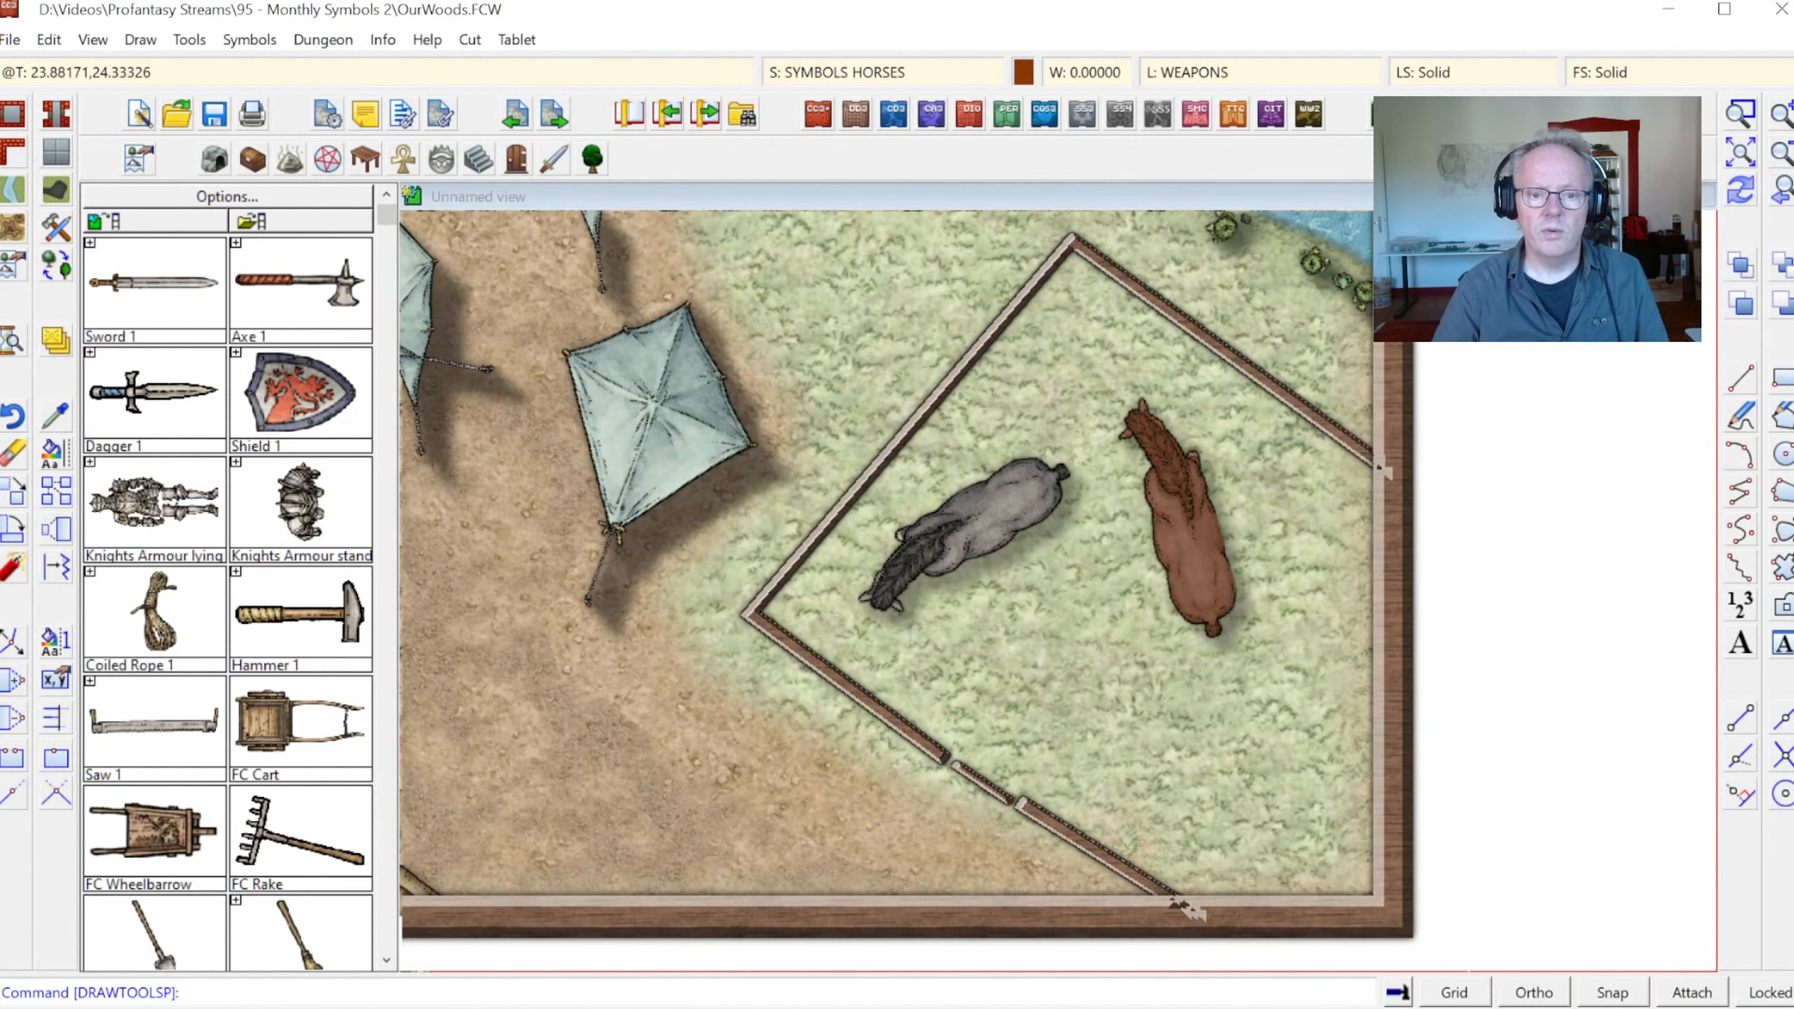
# Load the symbol catalog containing the draft horse, fallen logs, tents, woodcutter's axe and tree stumps
pyautogui.click(1782, 190)
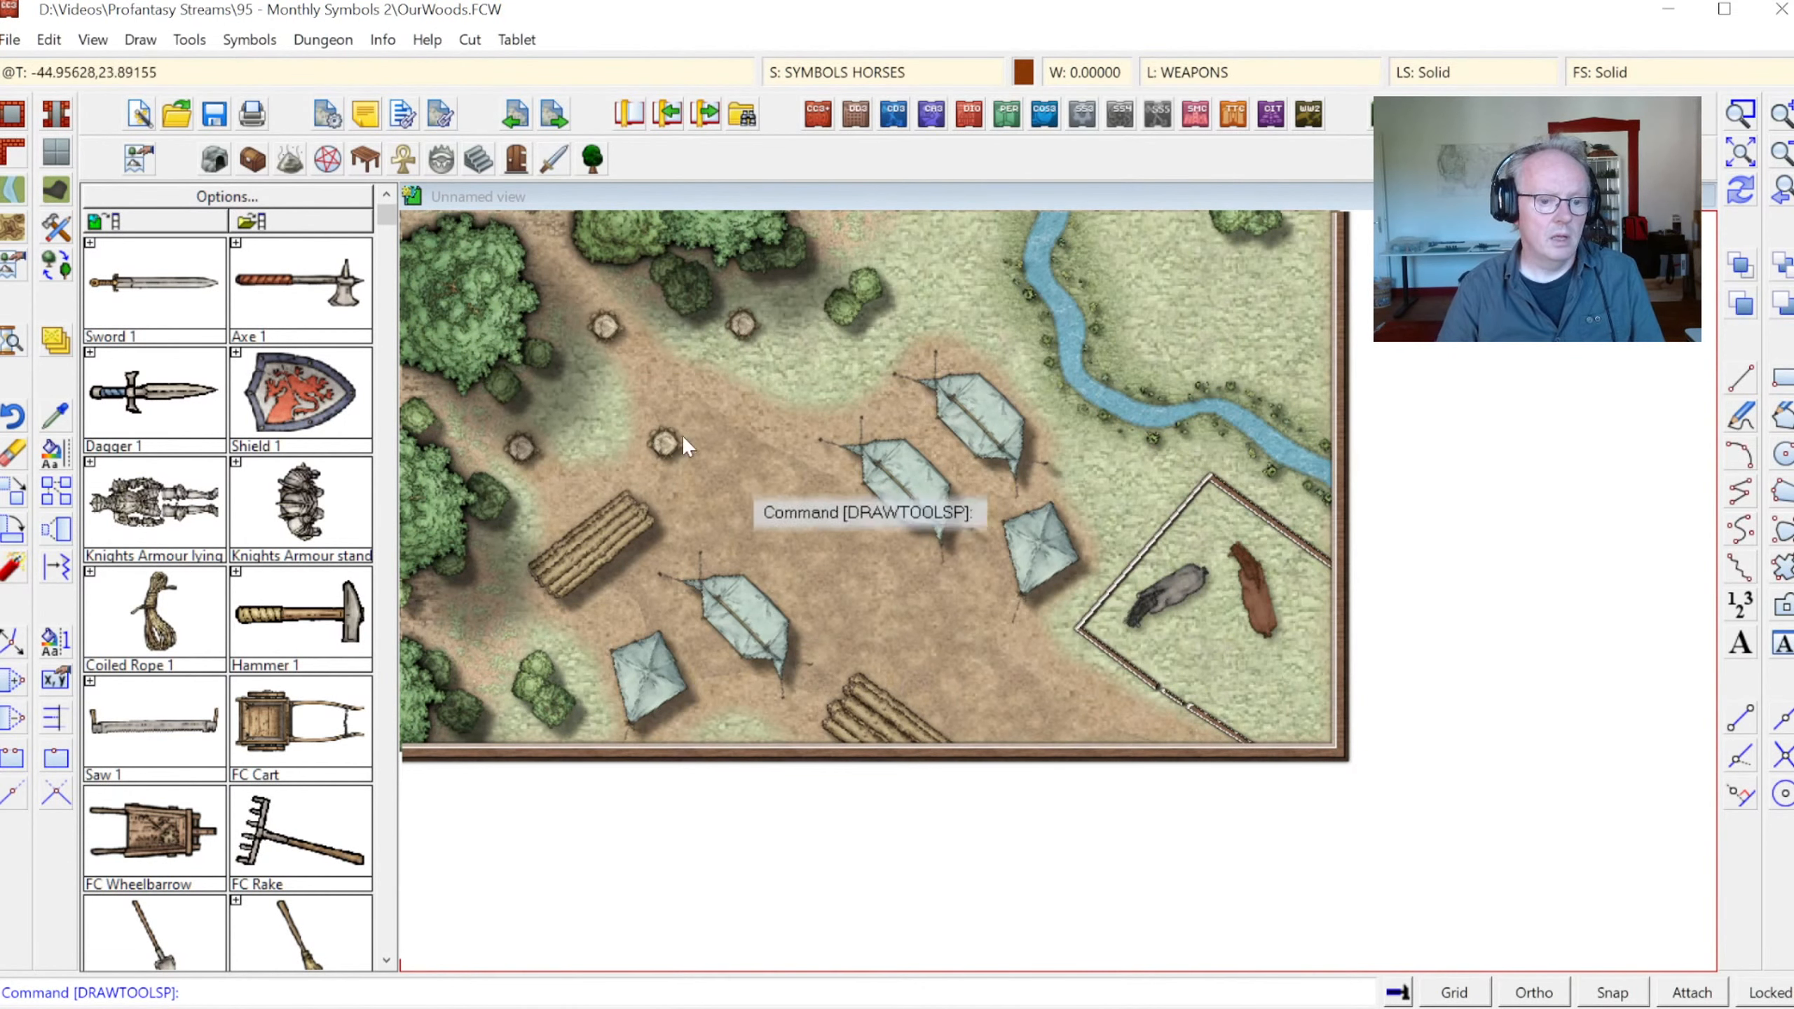
pyautogui.click(138, 161)
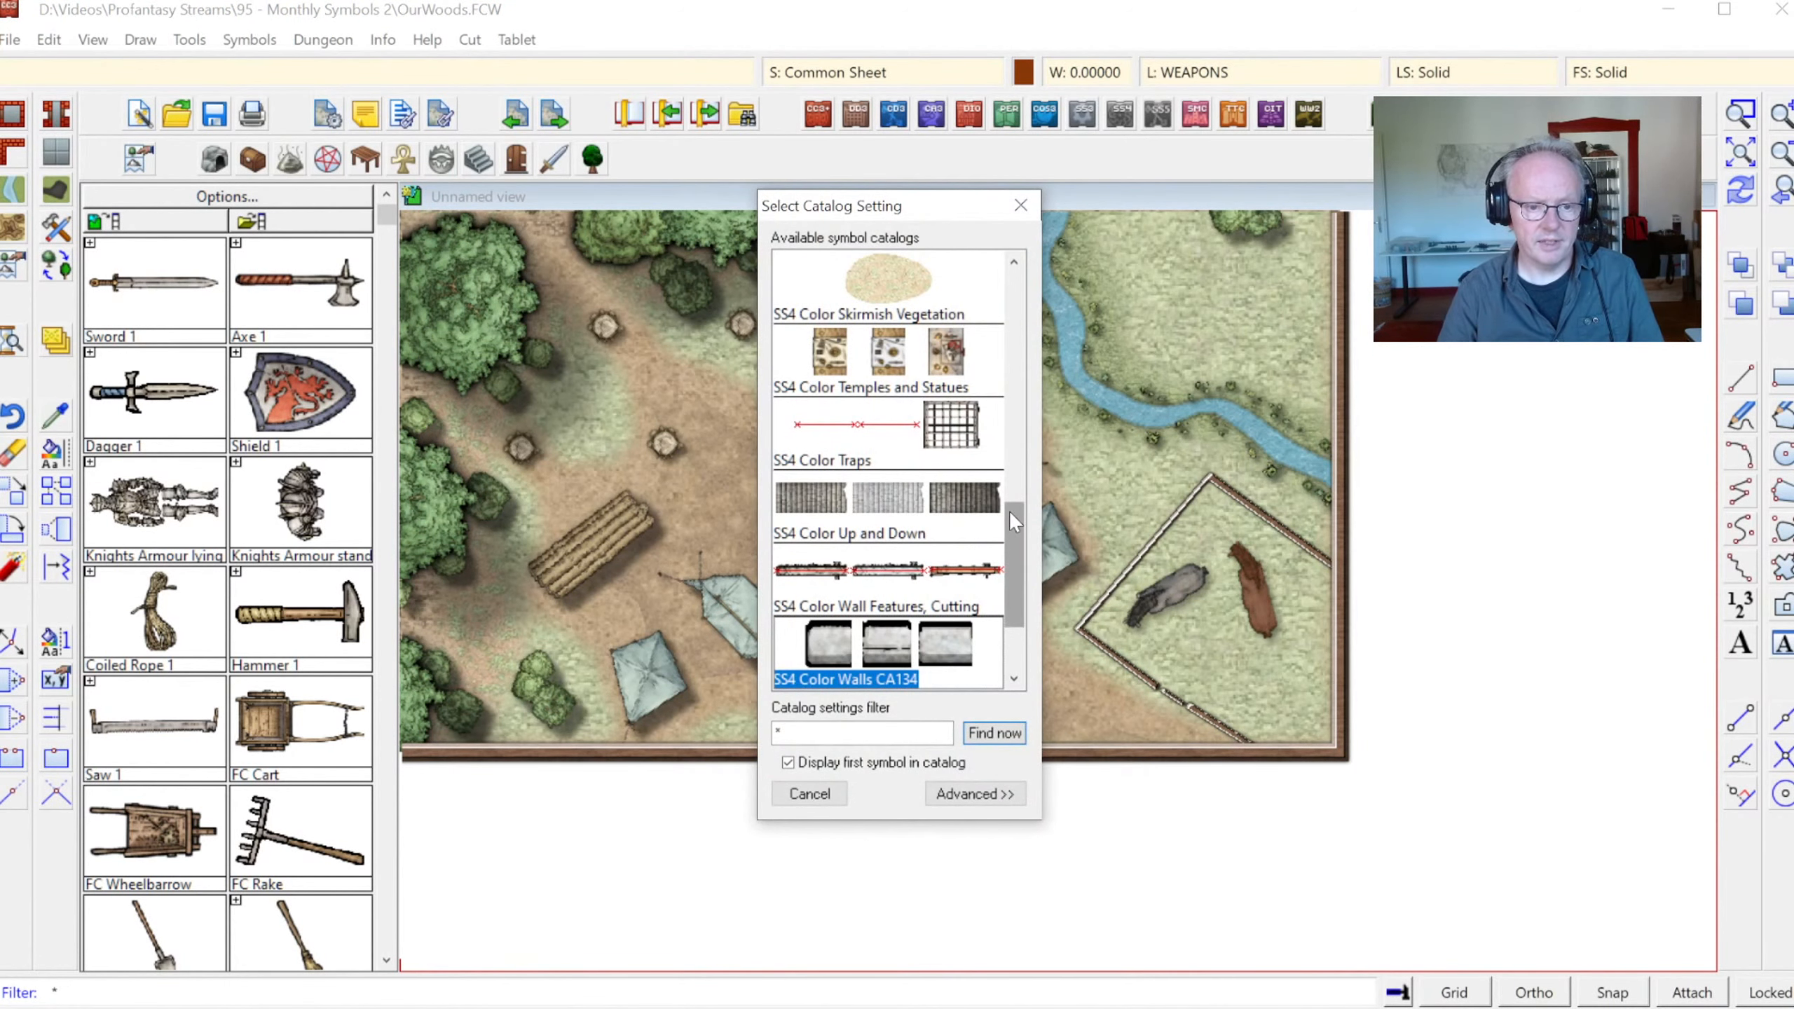
pyautogui.moveTo(1010, 538); pyautogui.dragTo(1028, 581)
pyautogui.doubleClick(856, 654)
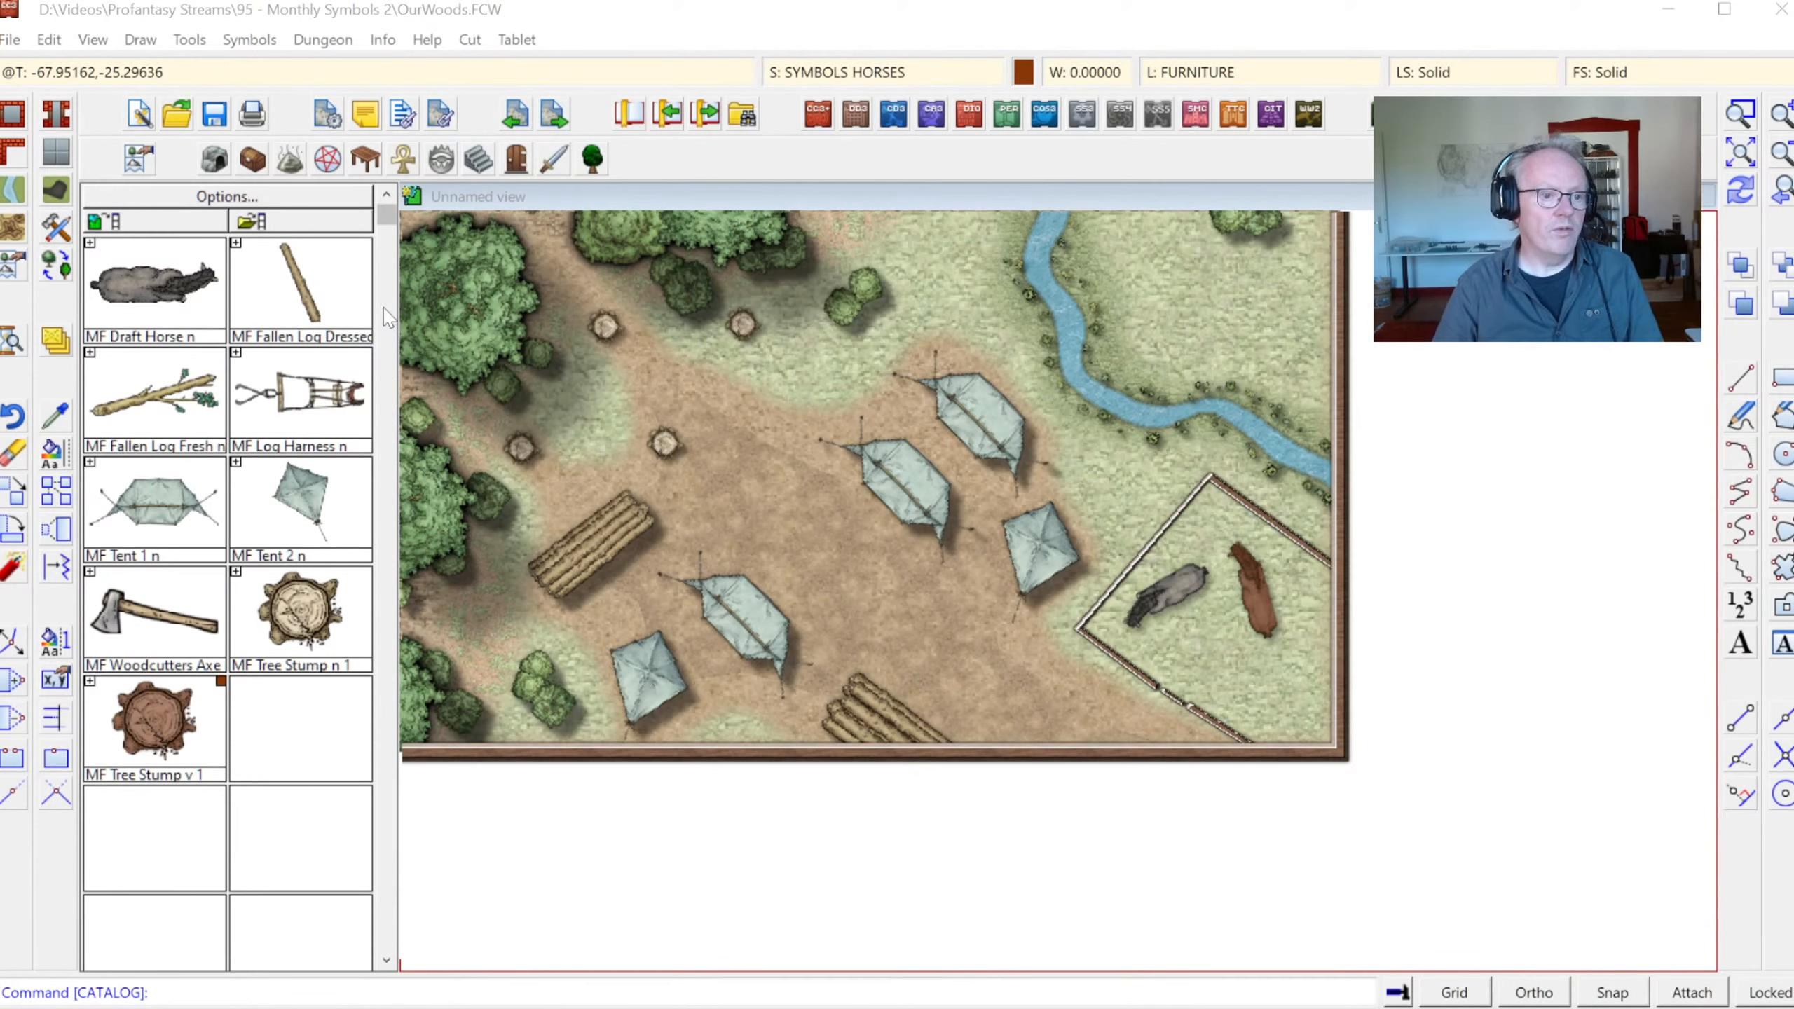
# Load the SS4 Color Cave symbol catalog and bring its rock symbols into view
pyautogui.click(214, 161)
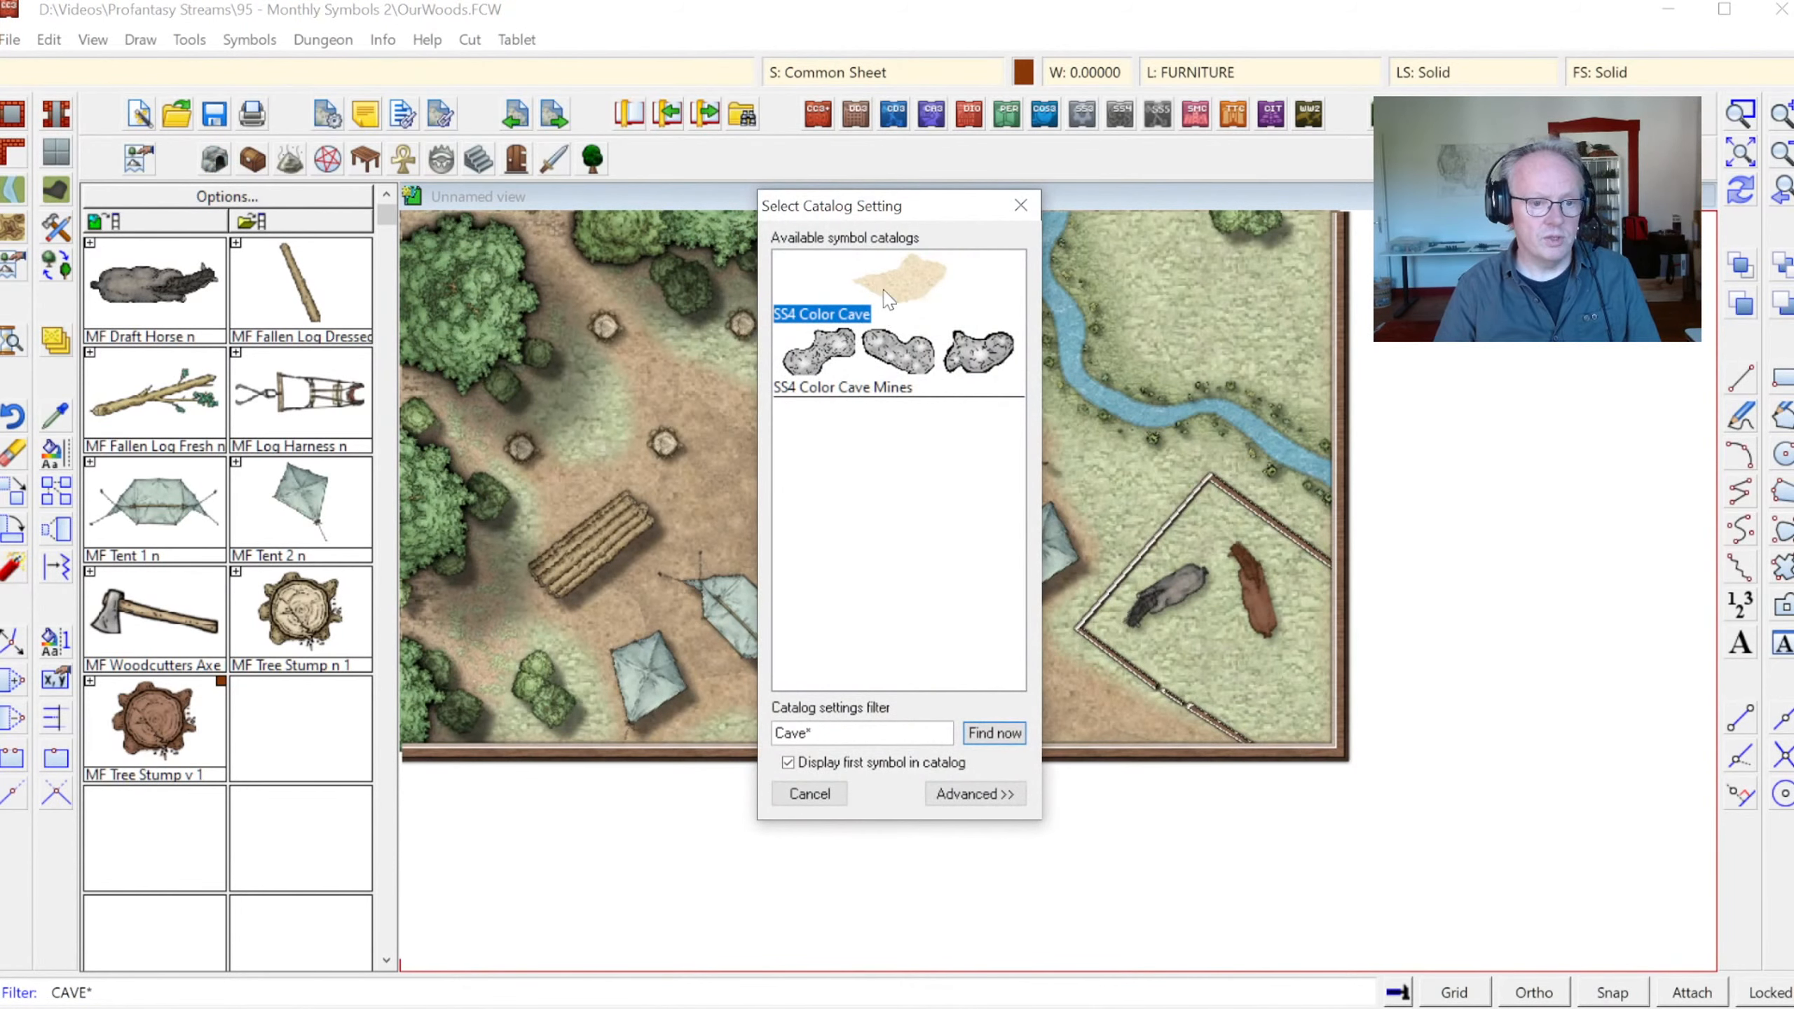
pyautogui.doubleClick(888, 301)
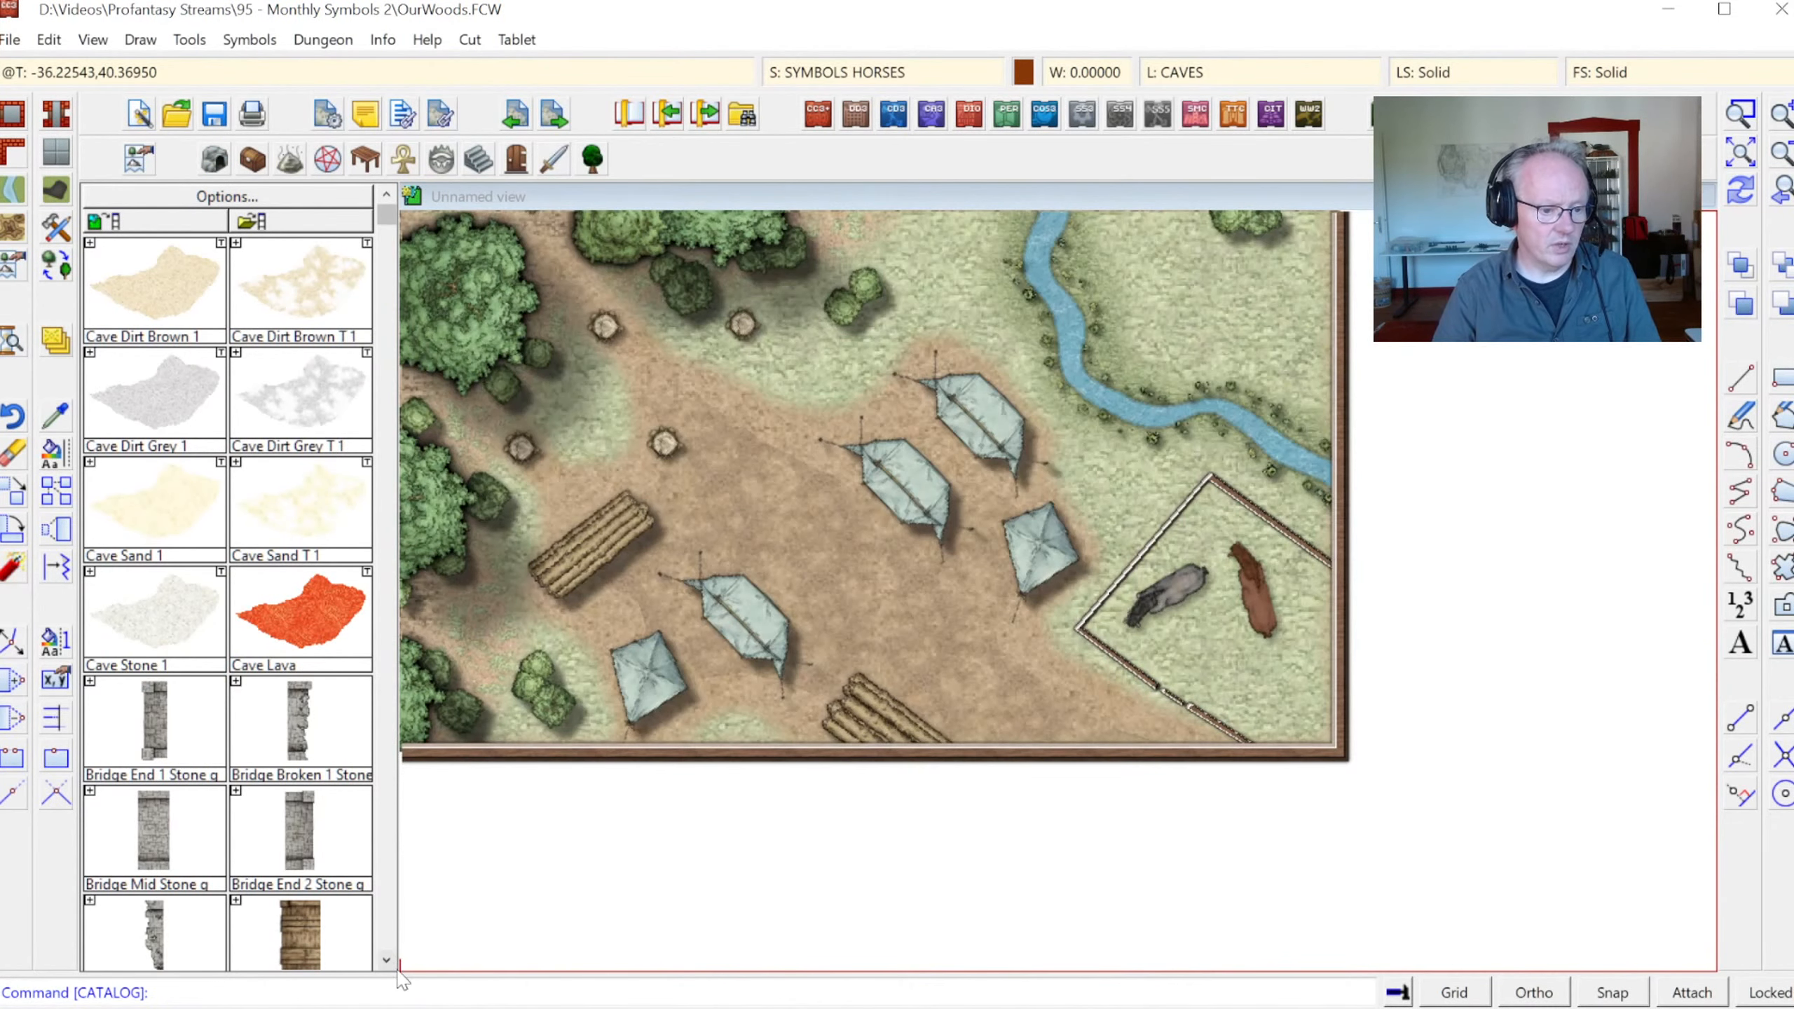
pyautogui.click(388, 958)
pyautogui.click(388, 958)
pyautogui.click(388, 958)
pyautogui.click(387, 958)
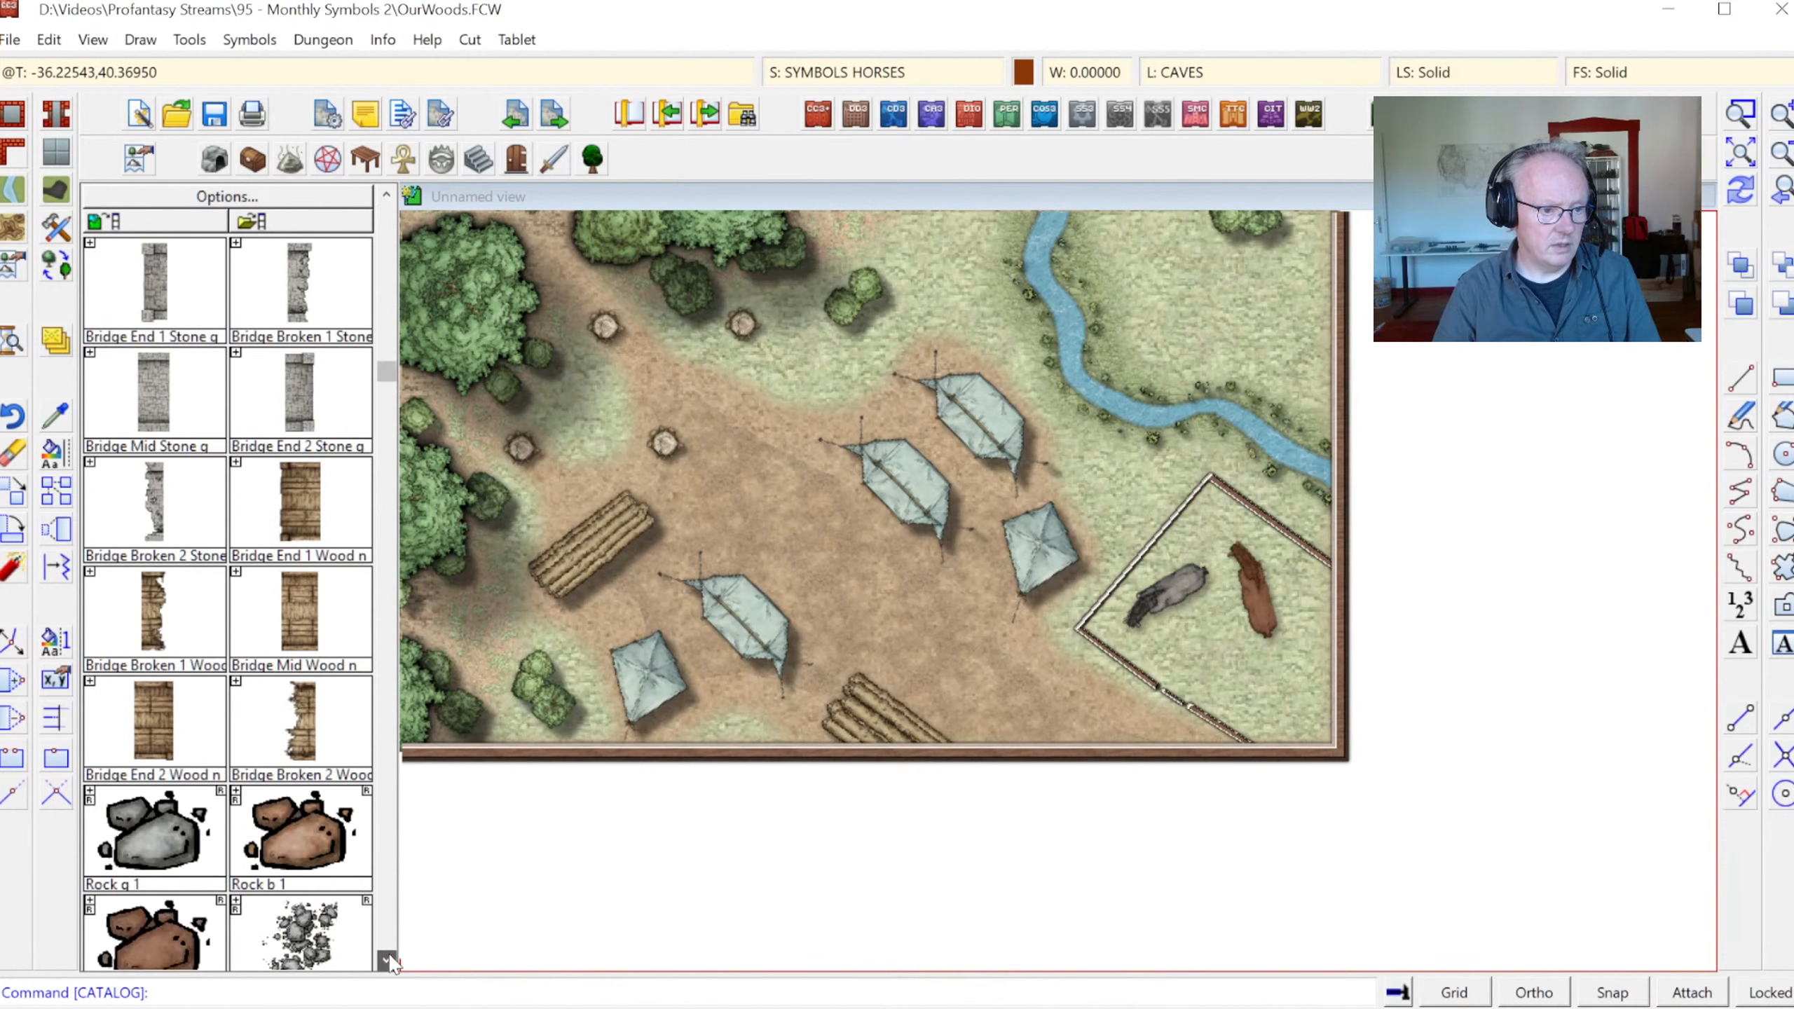
pyautogui.click(388, 959)
pyautogui.click(387, 958)
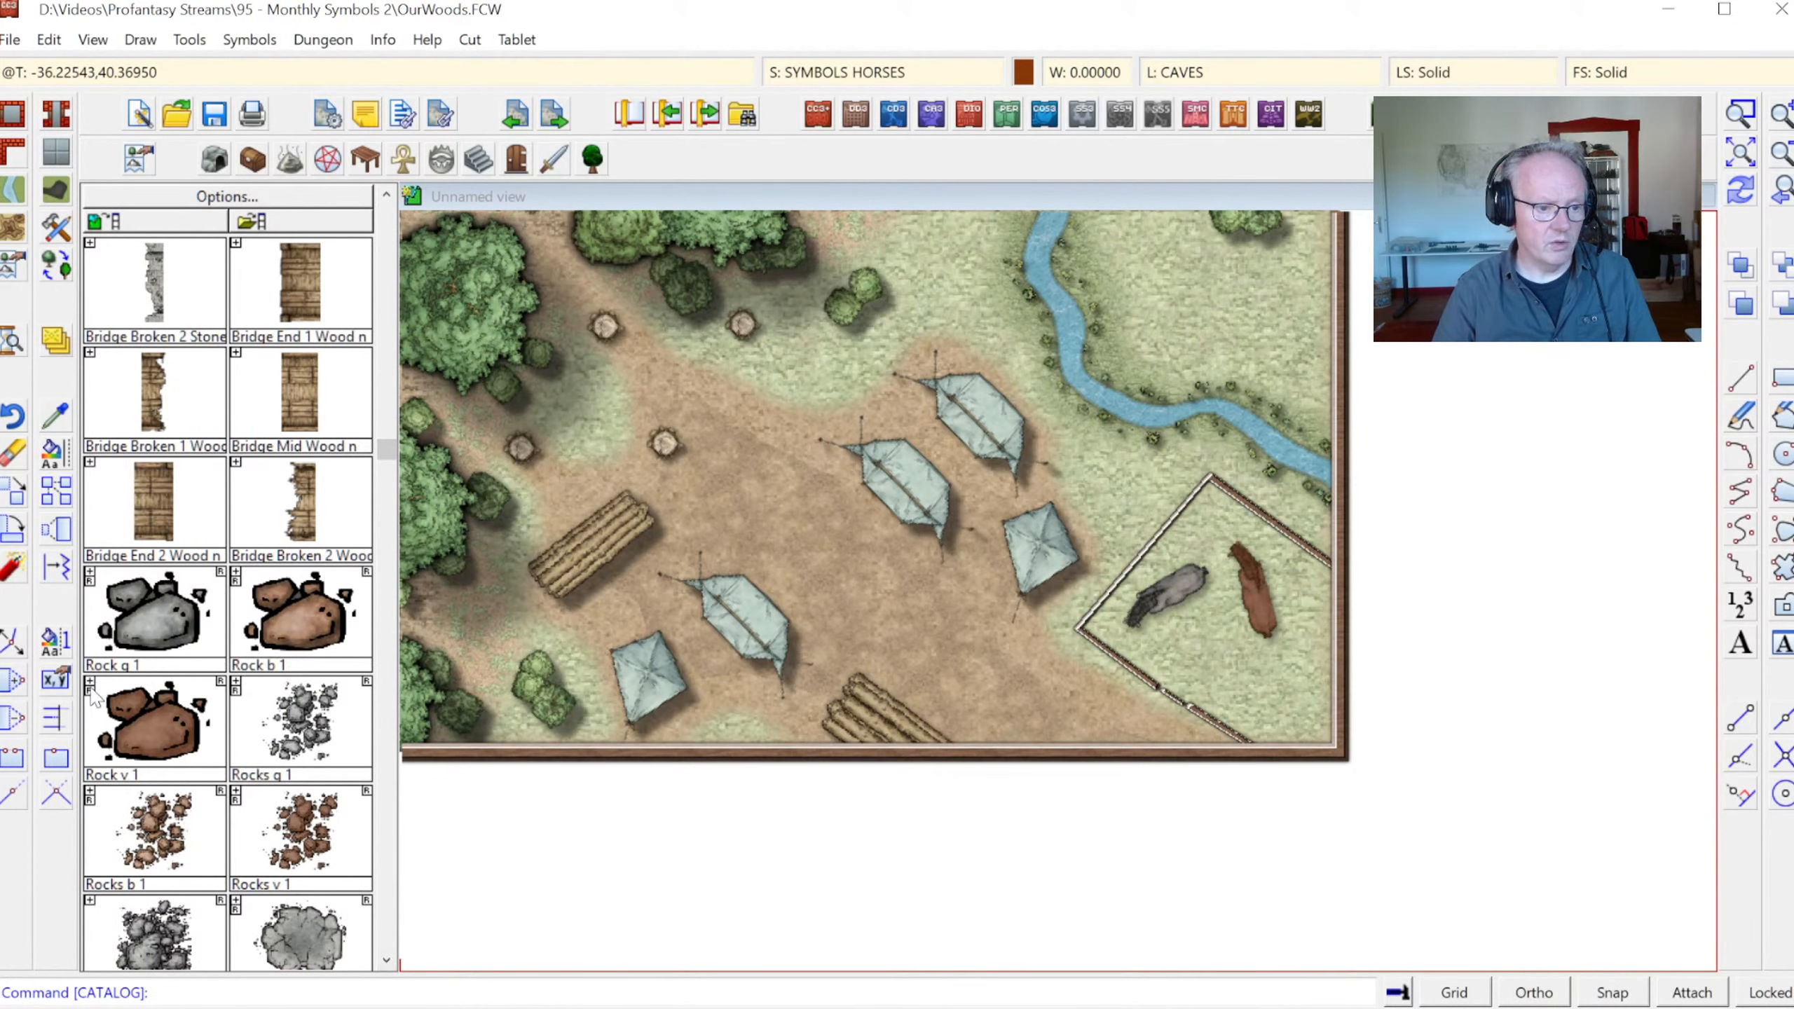
# Make SYMBOLS FLAT the current drawing sheet
pyautogui.click(854, 74)
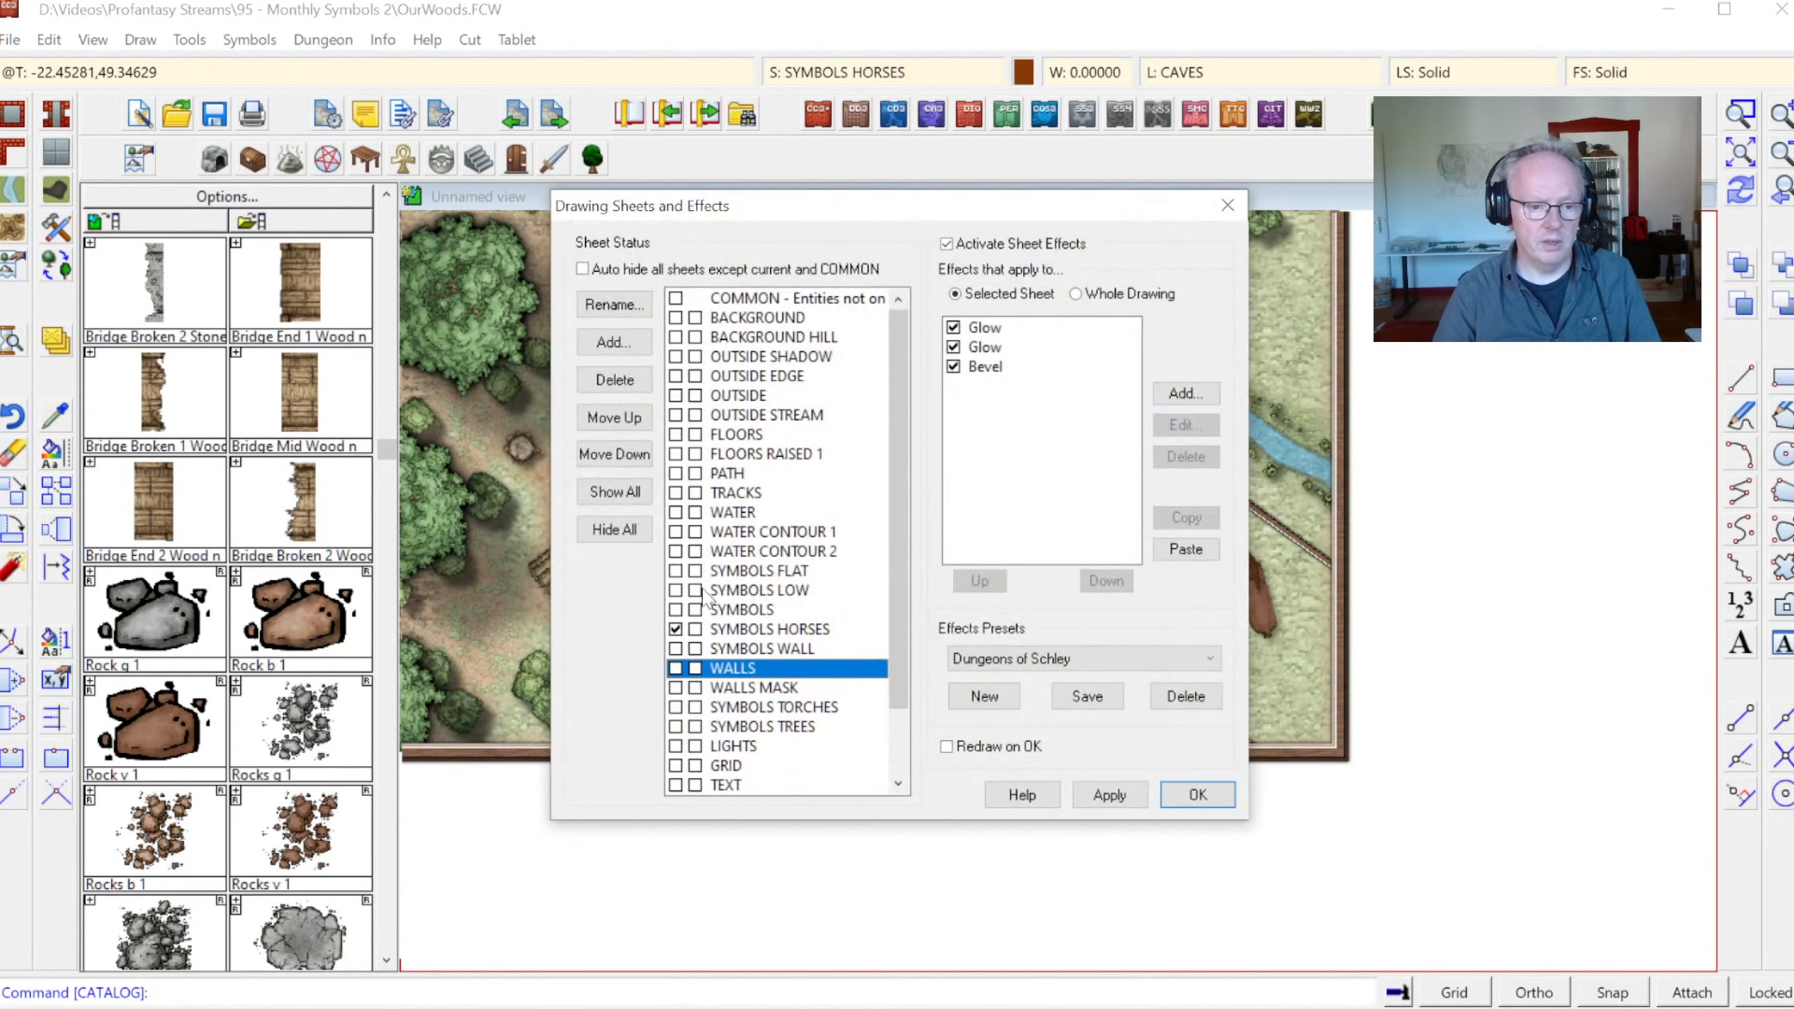
pyautogui.click(735, 571)
pyautogui.click(1196, 795)
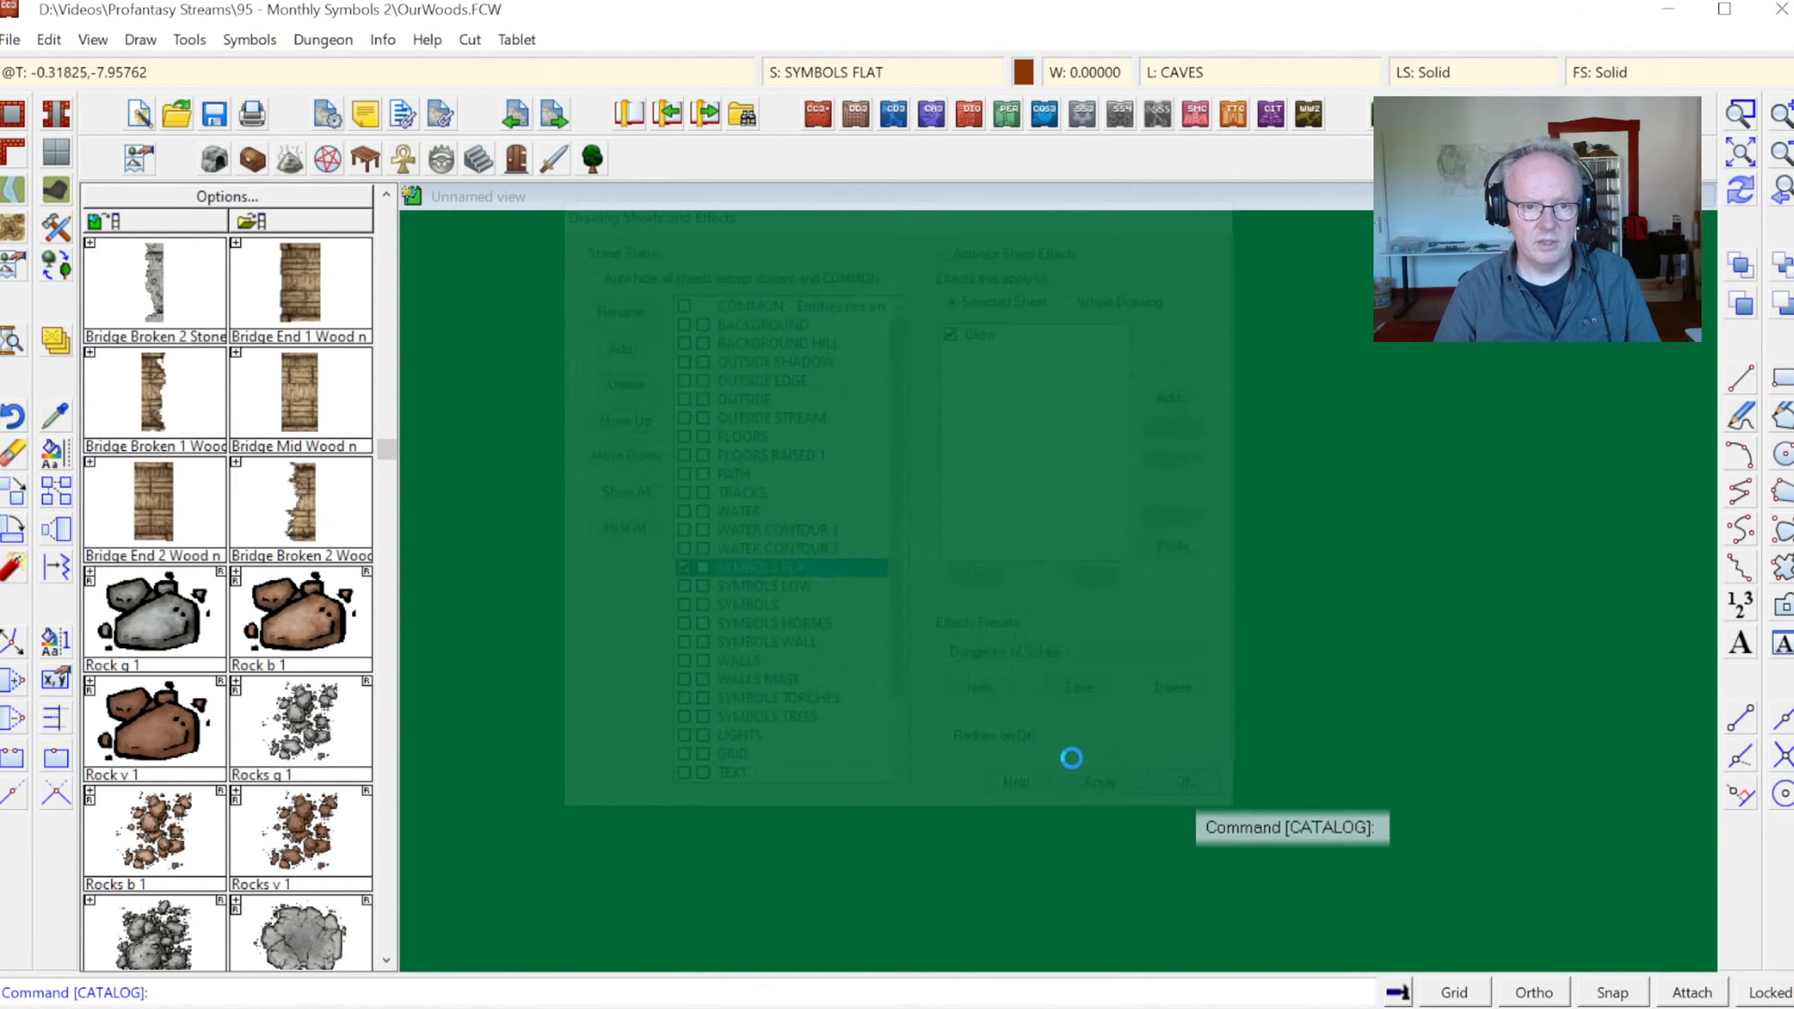
# Scatter small brown Rock b 1 symbols around the dirt clearing, beside the log piles and tents and along the horse enclosure's fence
pyautogui.click(295, 620)
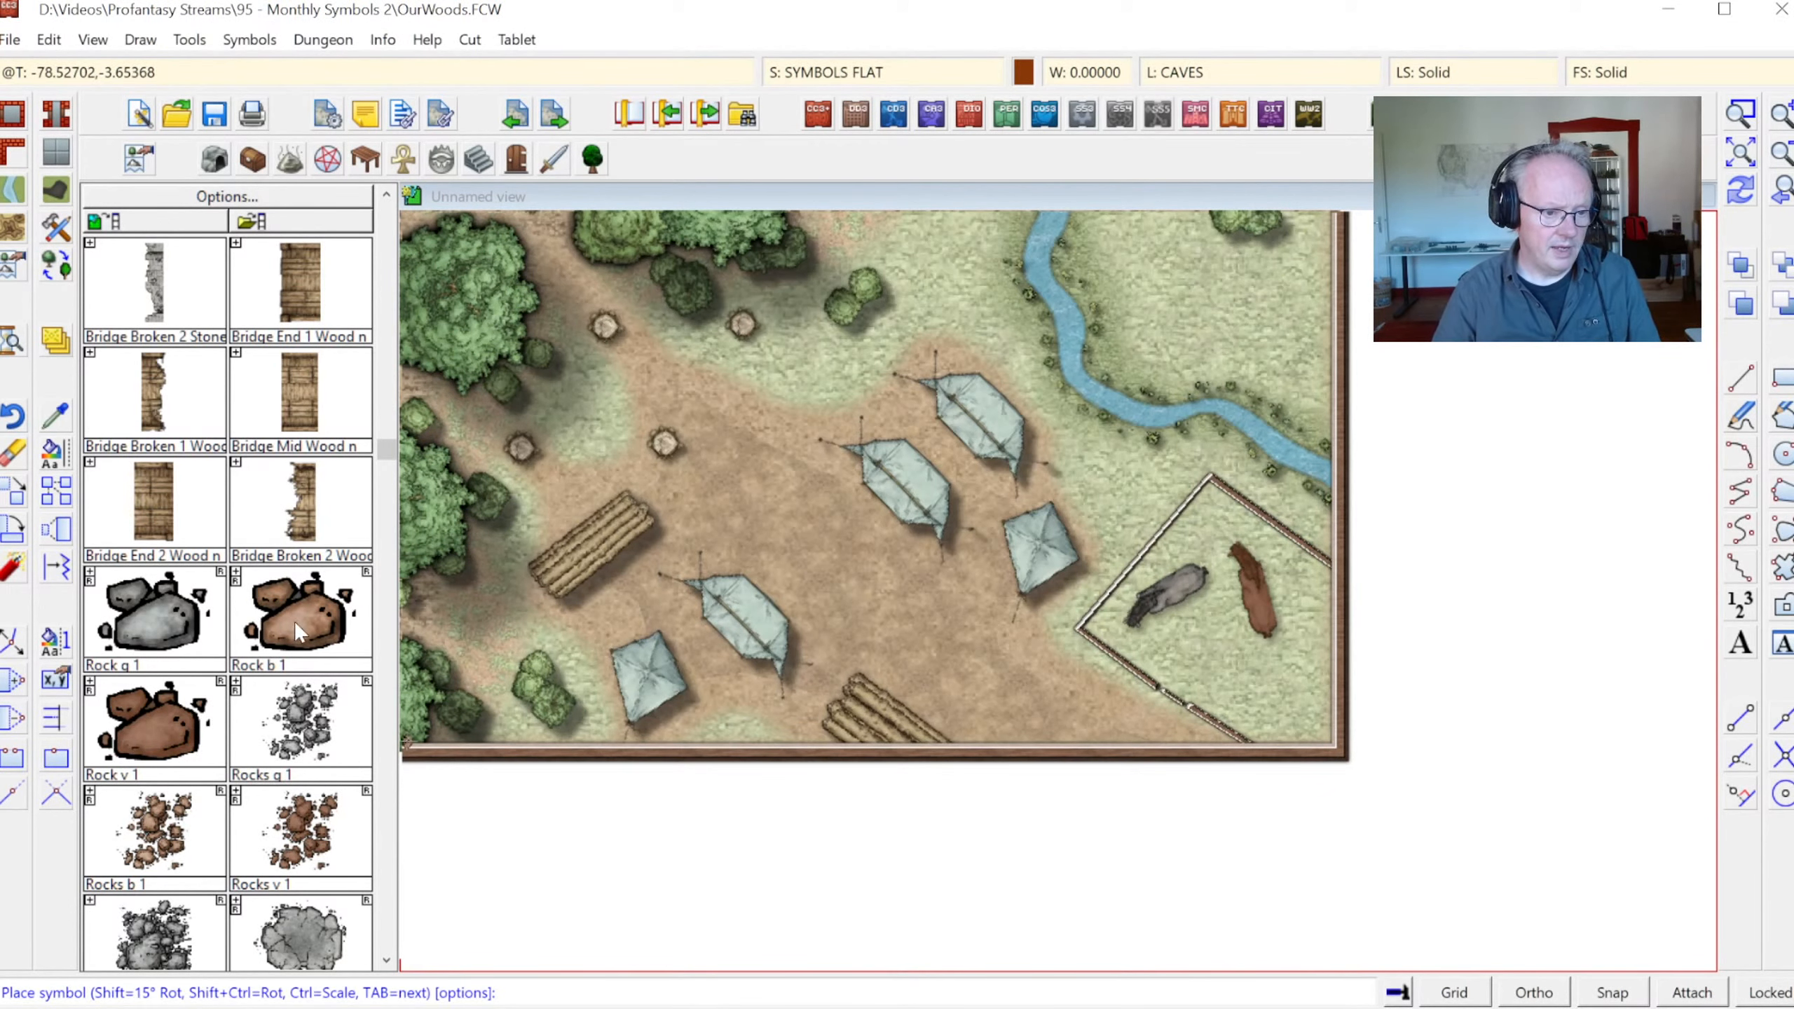
pyautogui.click(708, 369)
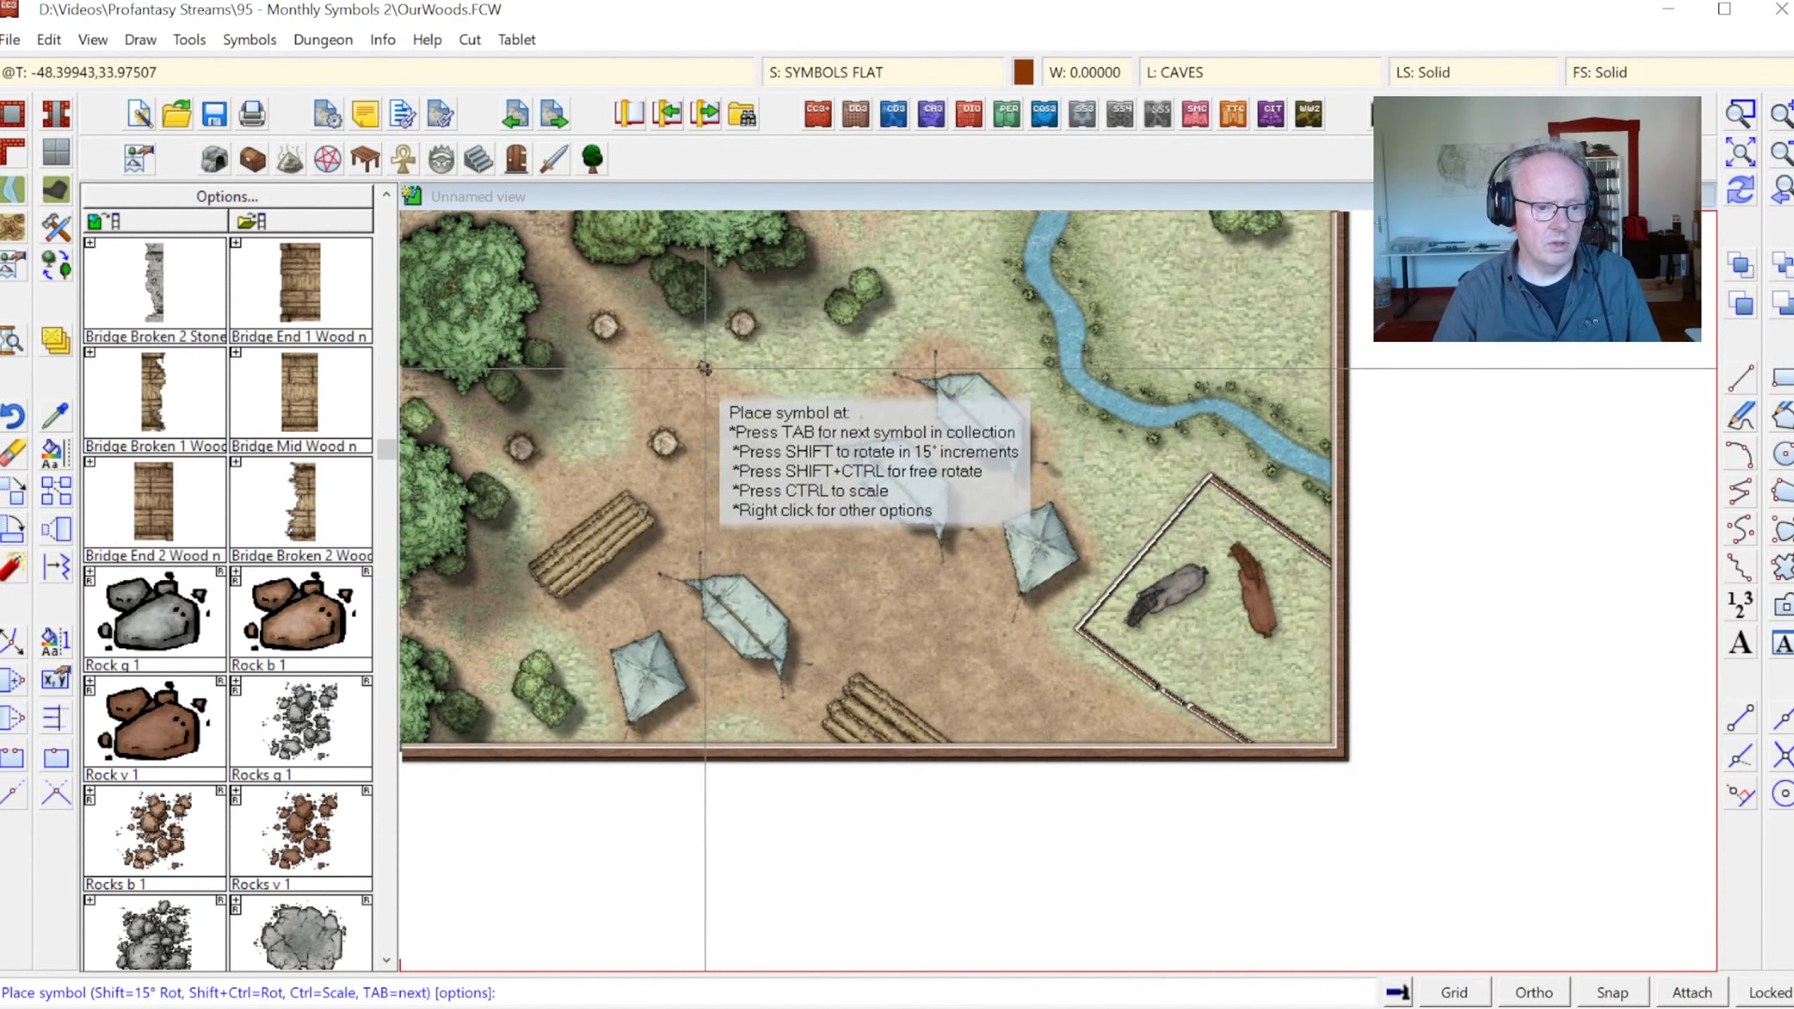
pyautogui.click(611, 452)
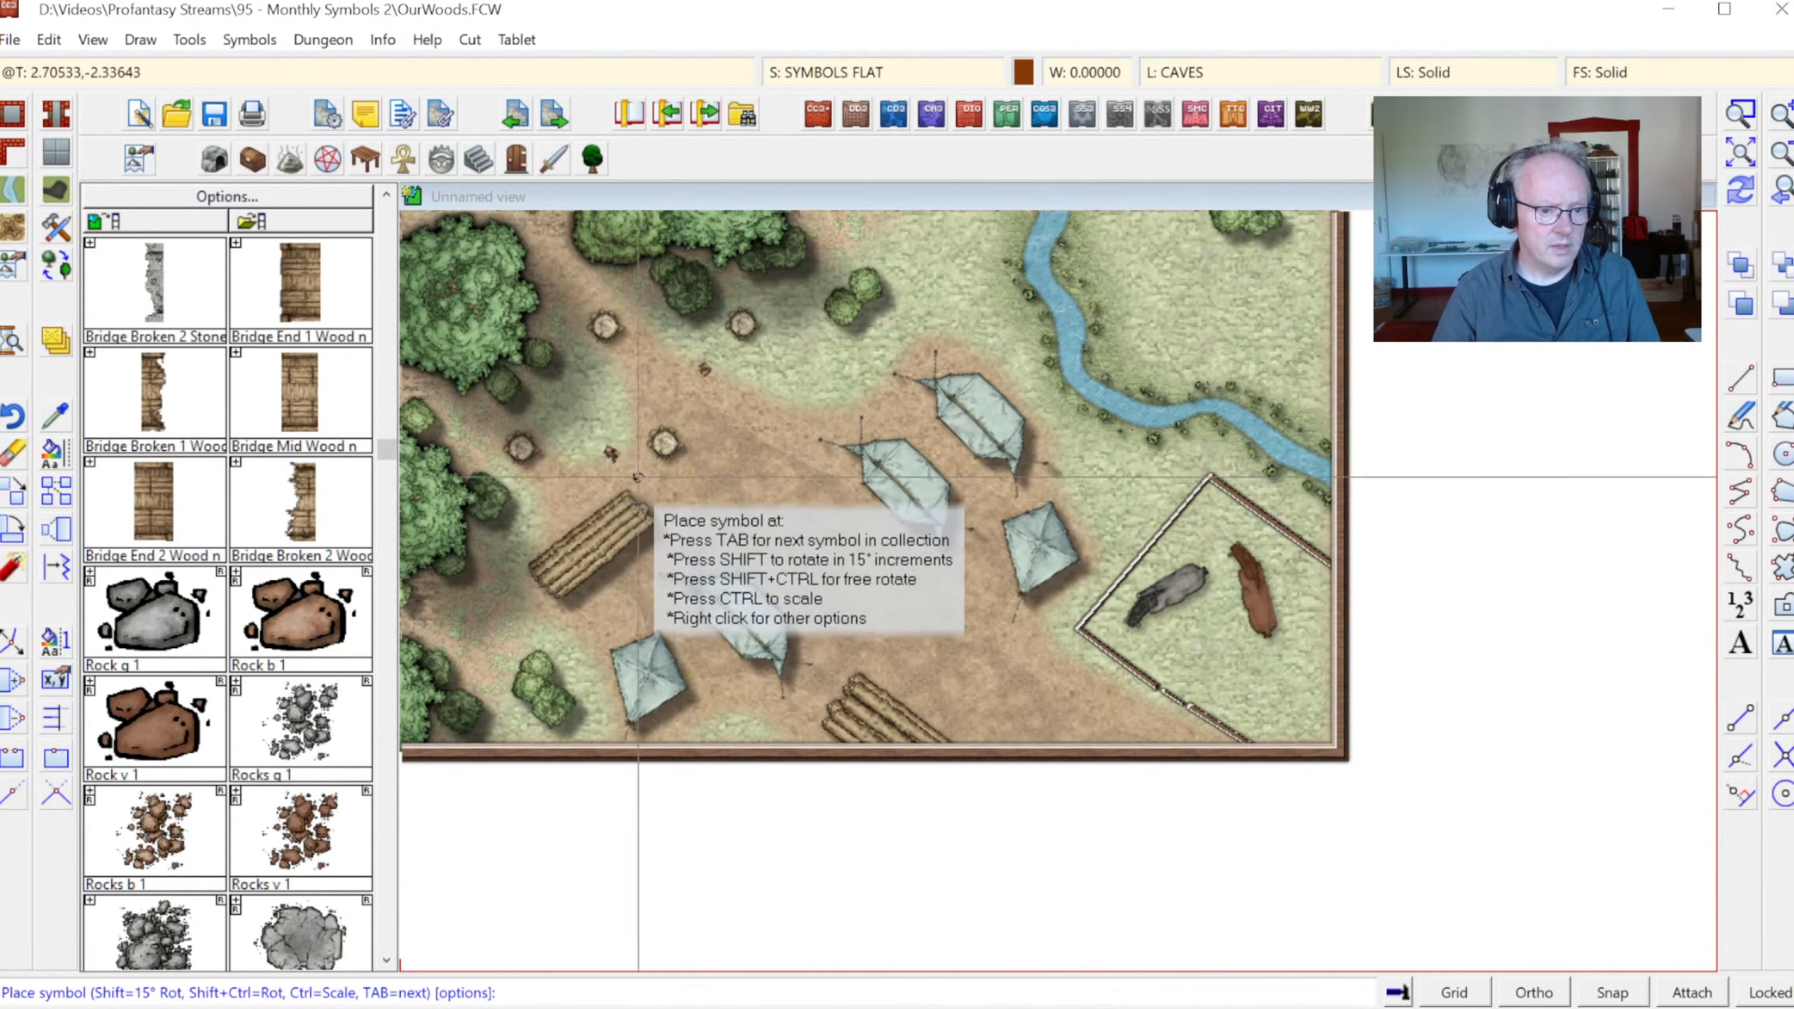
pyautogui.click(1156, 689)
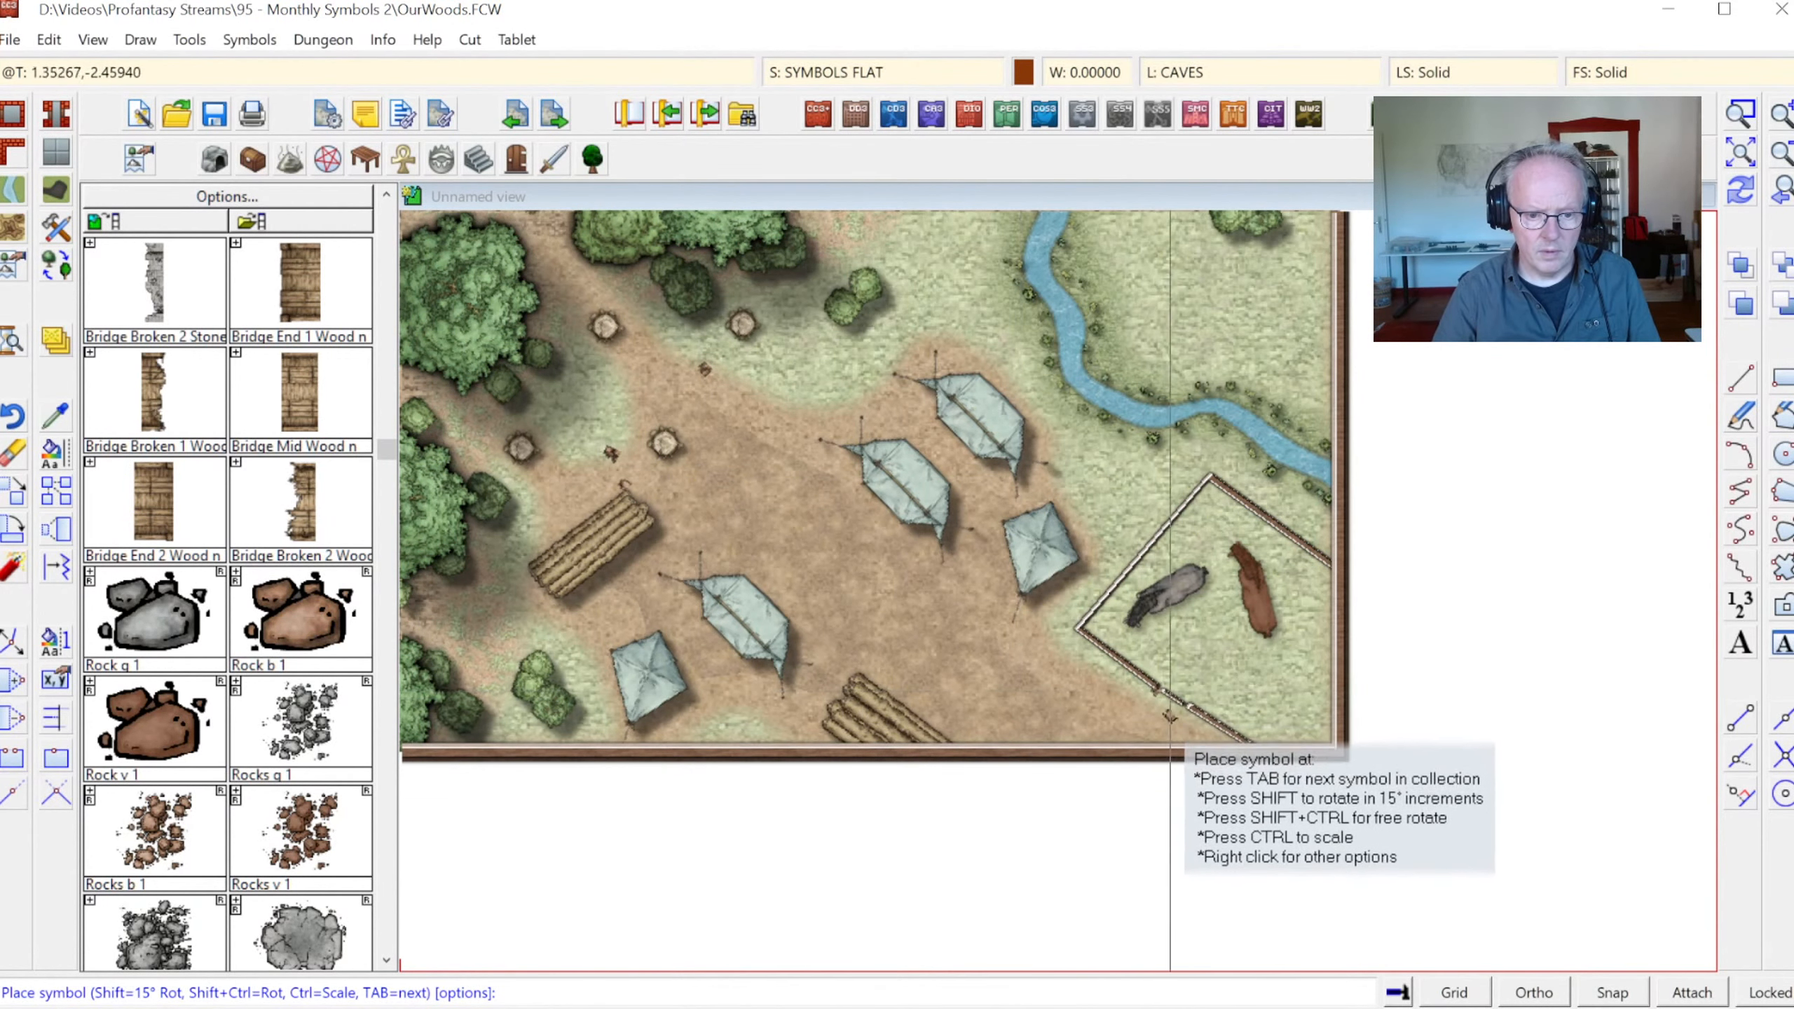
pyautogui.click(1194, 713)
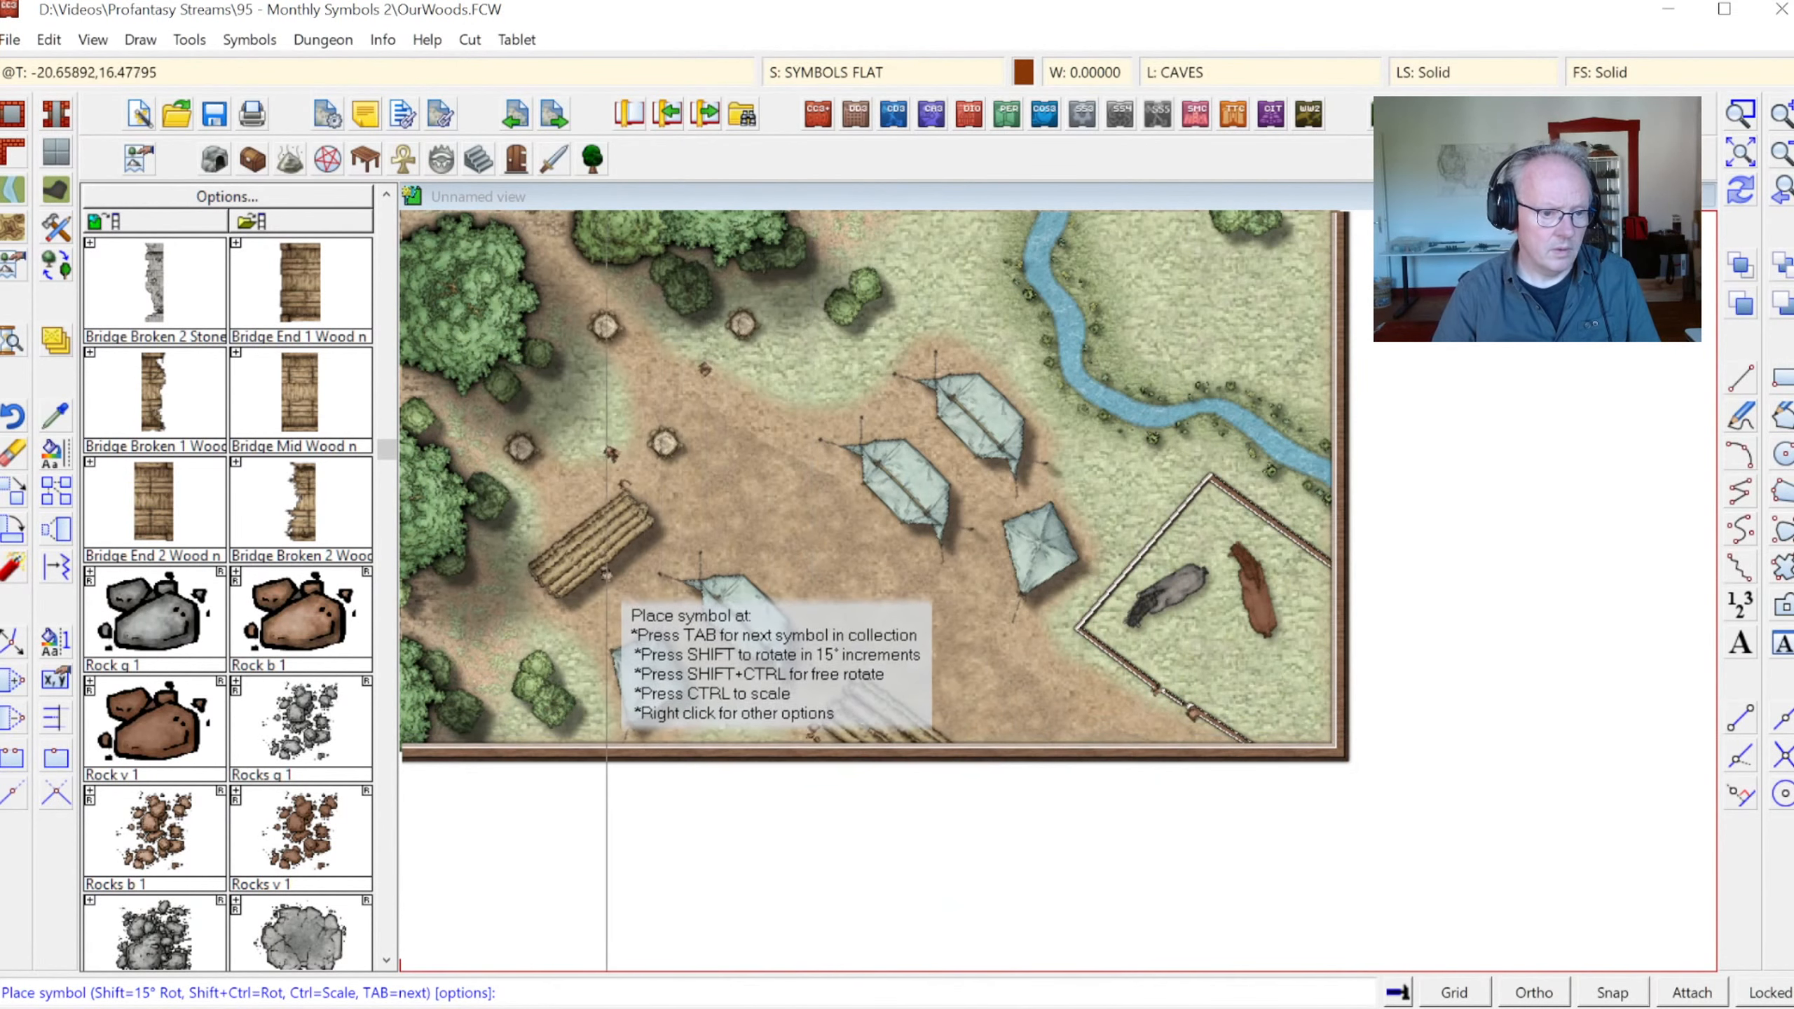
pyautogui.click(611, 586)
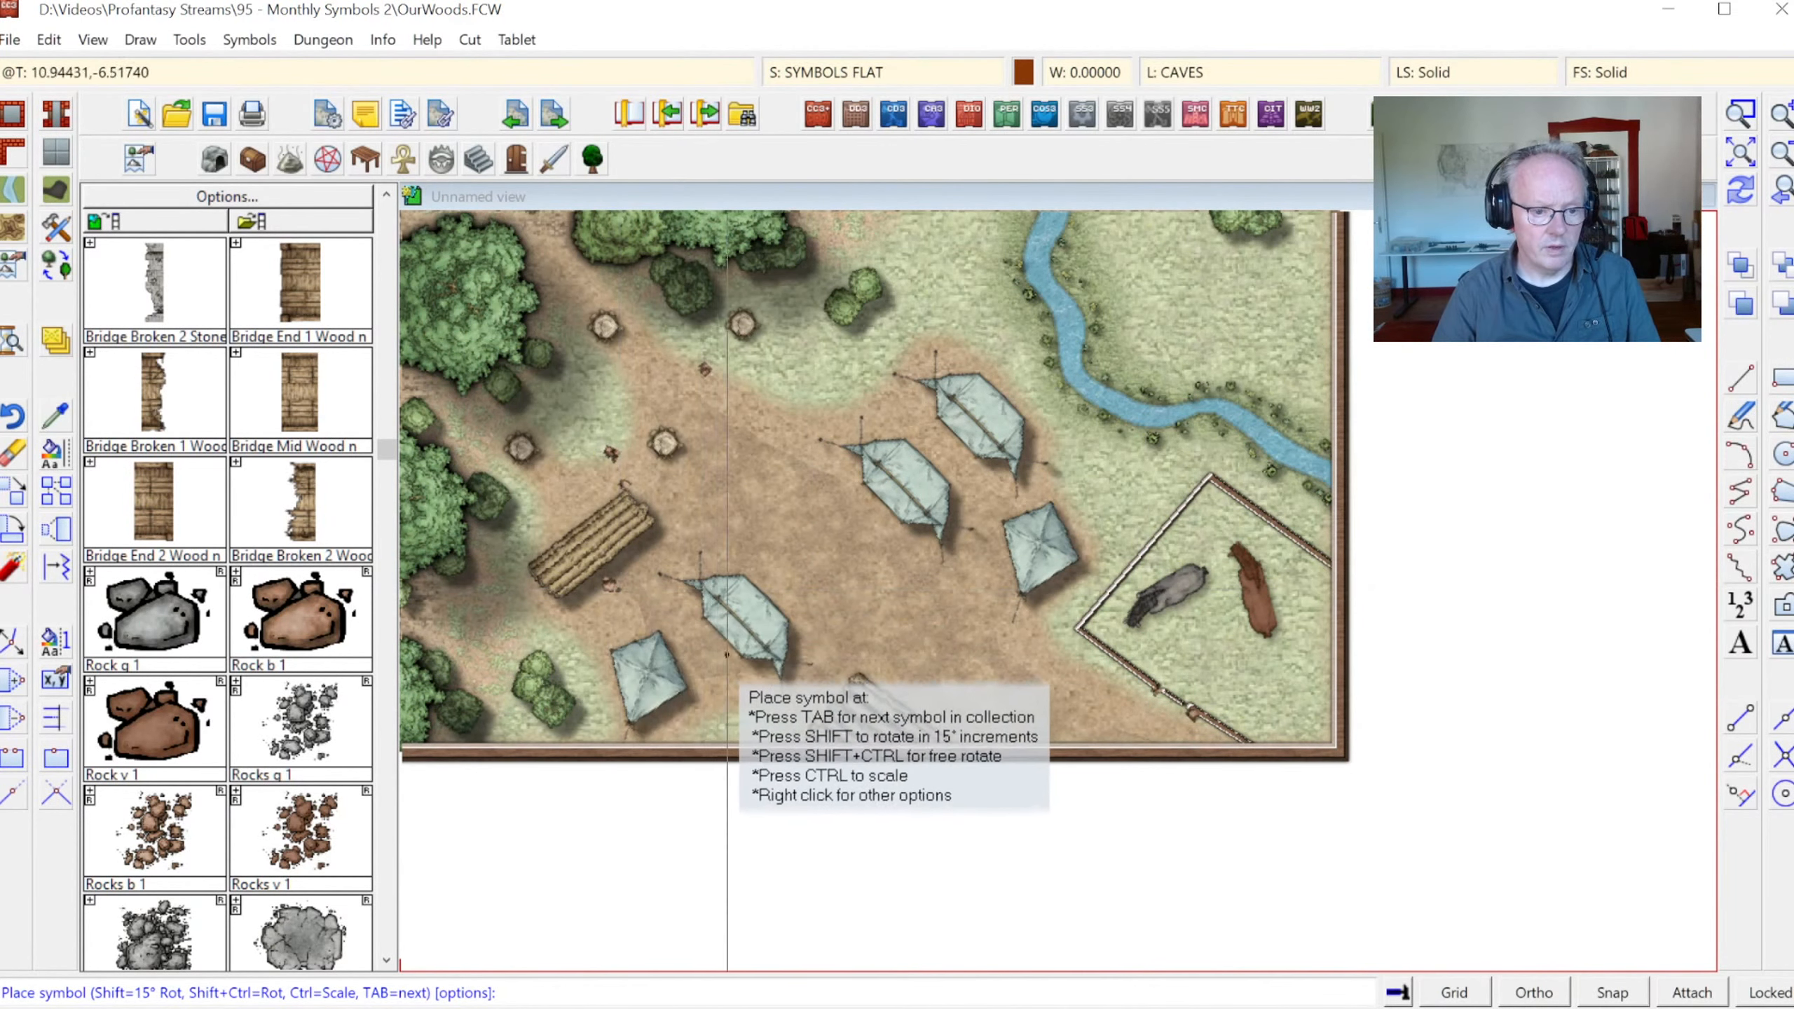
pyautogui.click(745, 661)
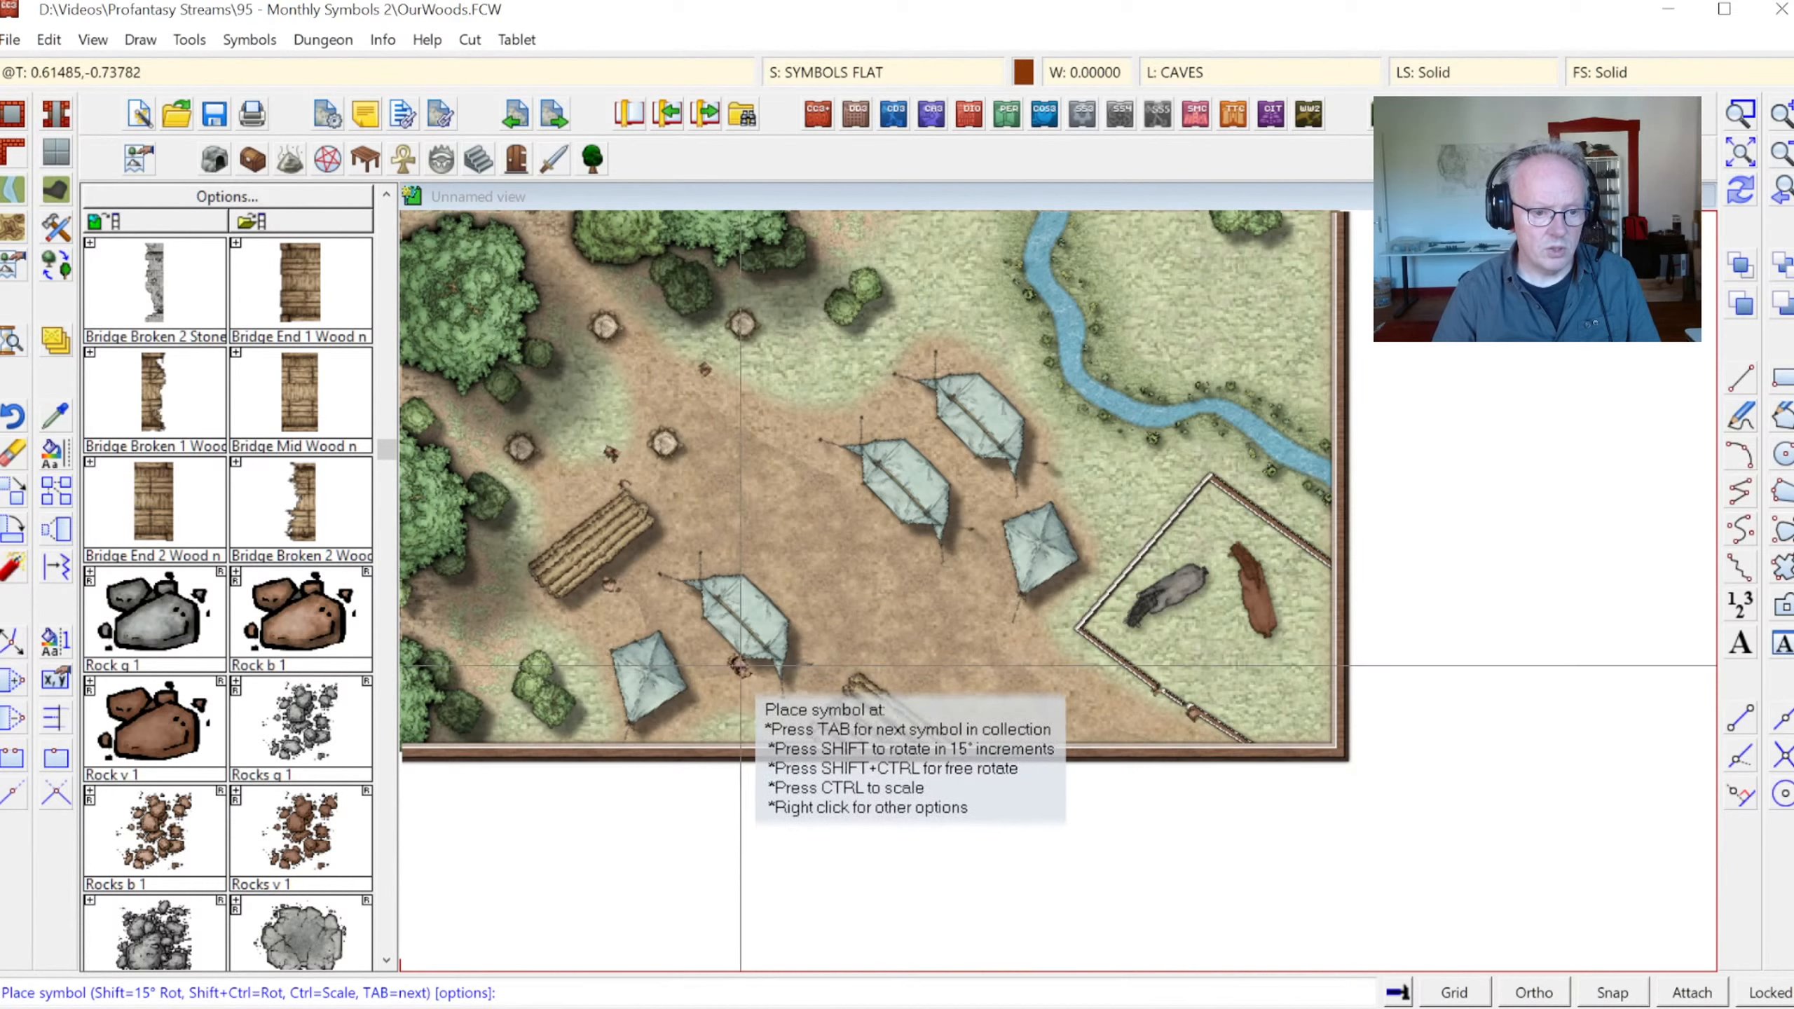
pyautogui.click(831, 473)
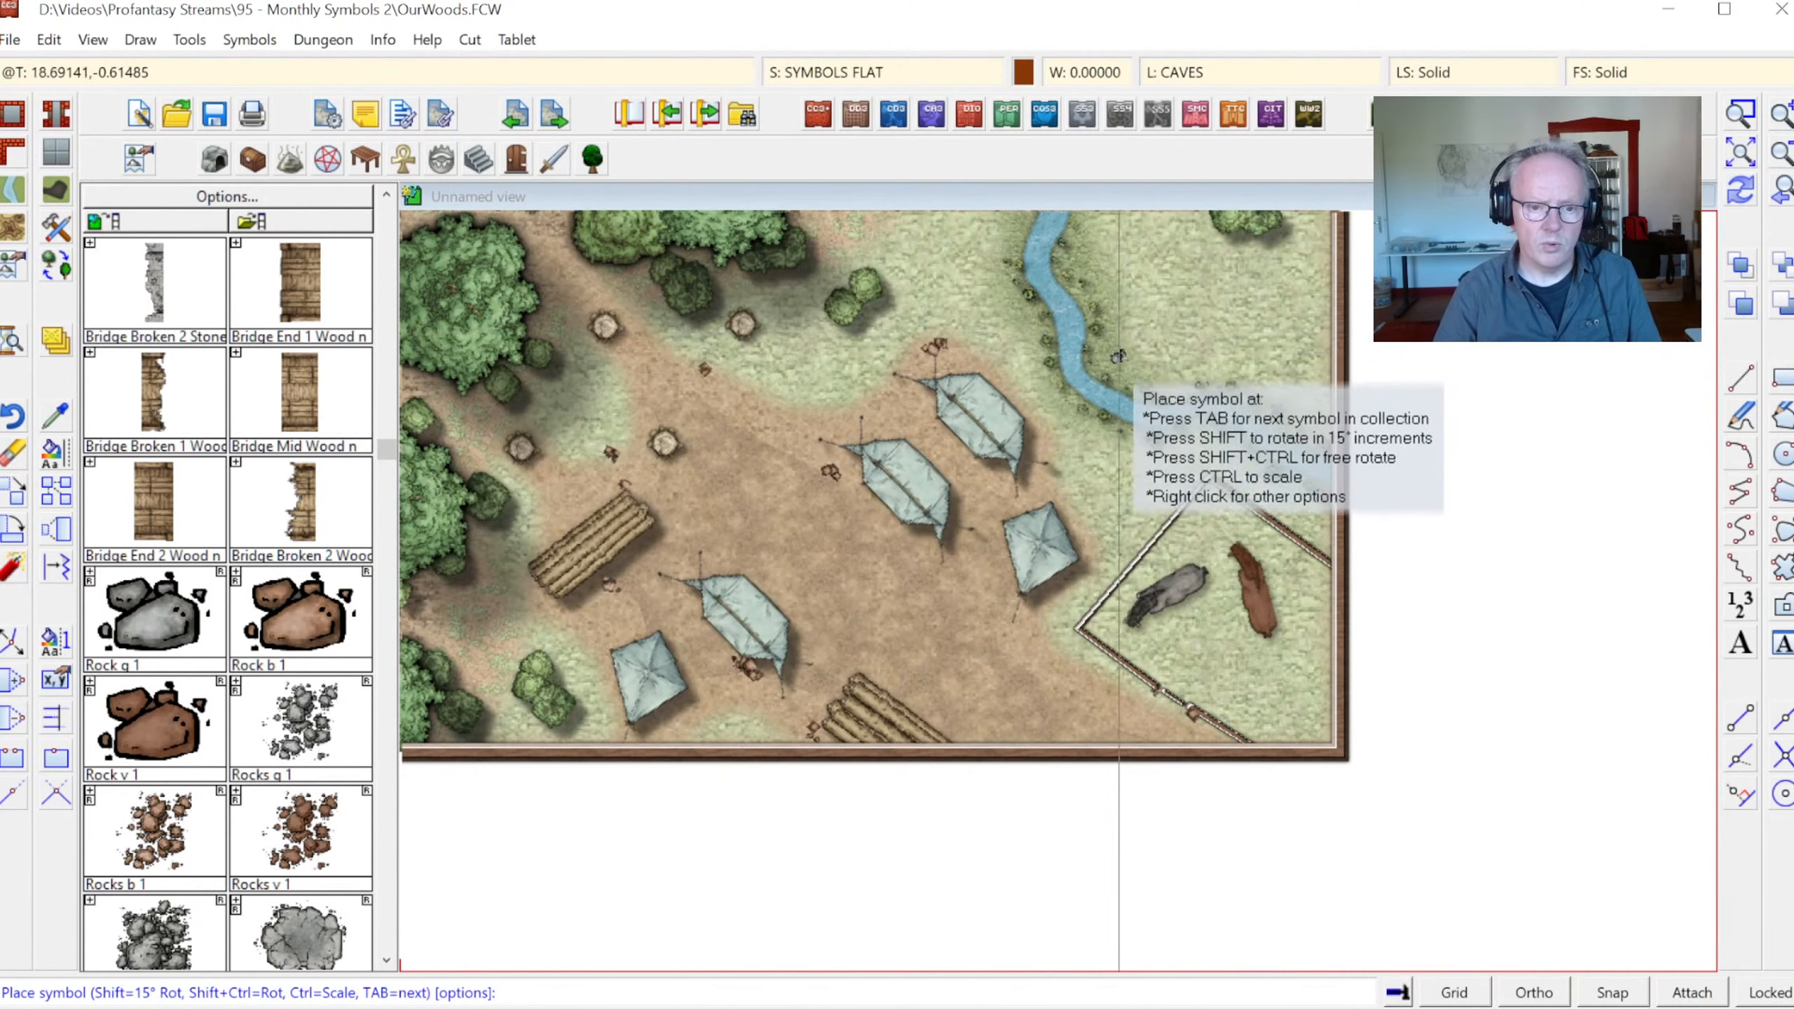
# Place small grey rock symbols on the grass on both sides of the stream and end symbol placement
pyautogui.click(1137, 348)
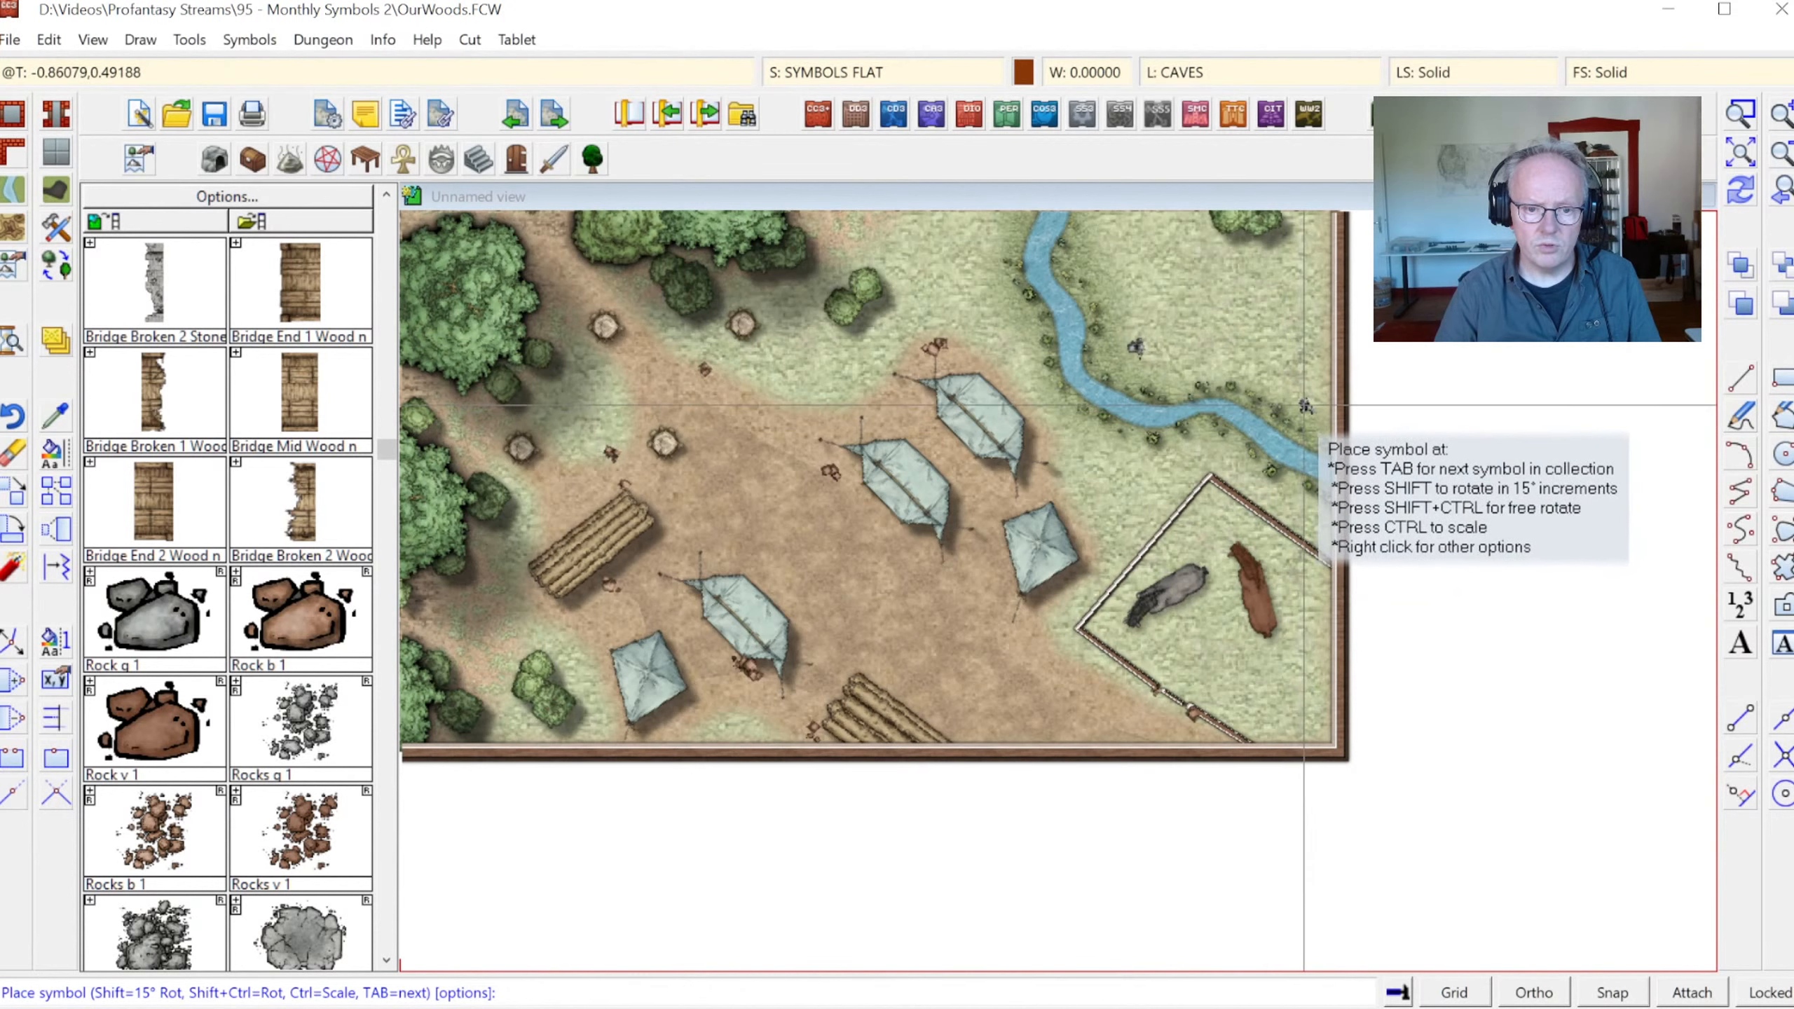
pyautogui.click(1304, 409)
pyautogui.click(993, 236)
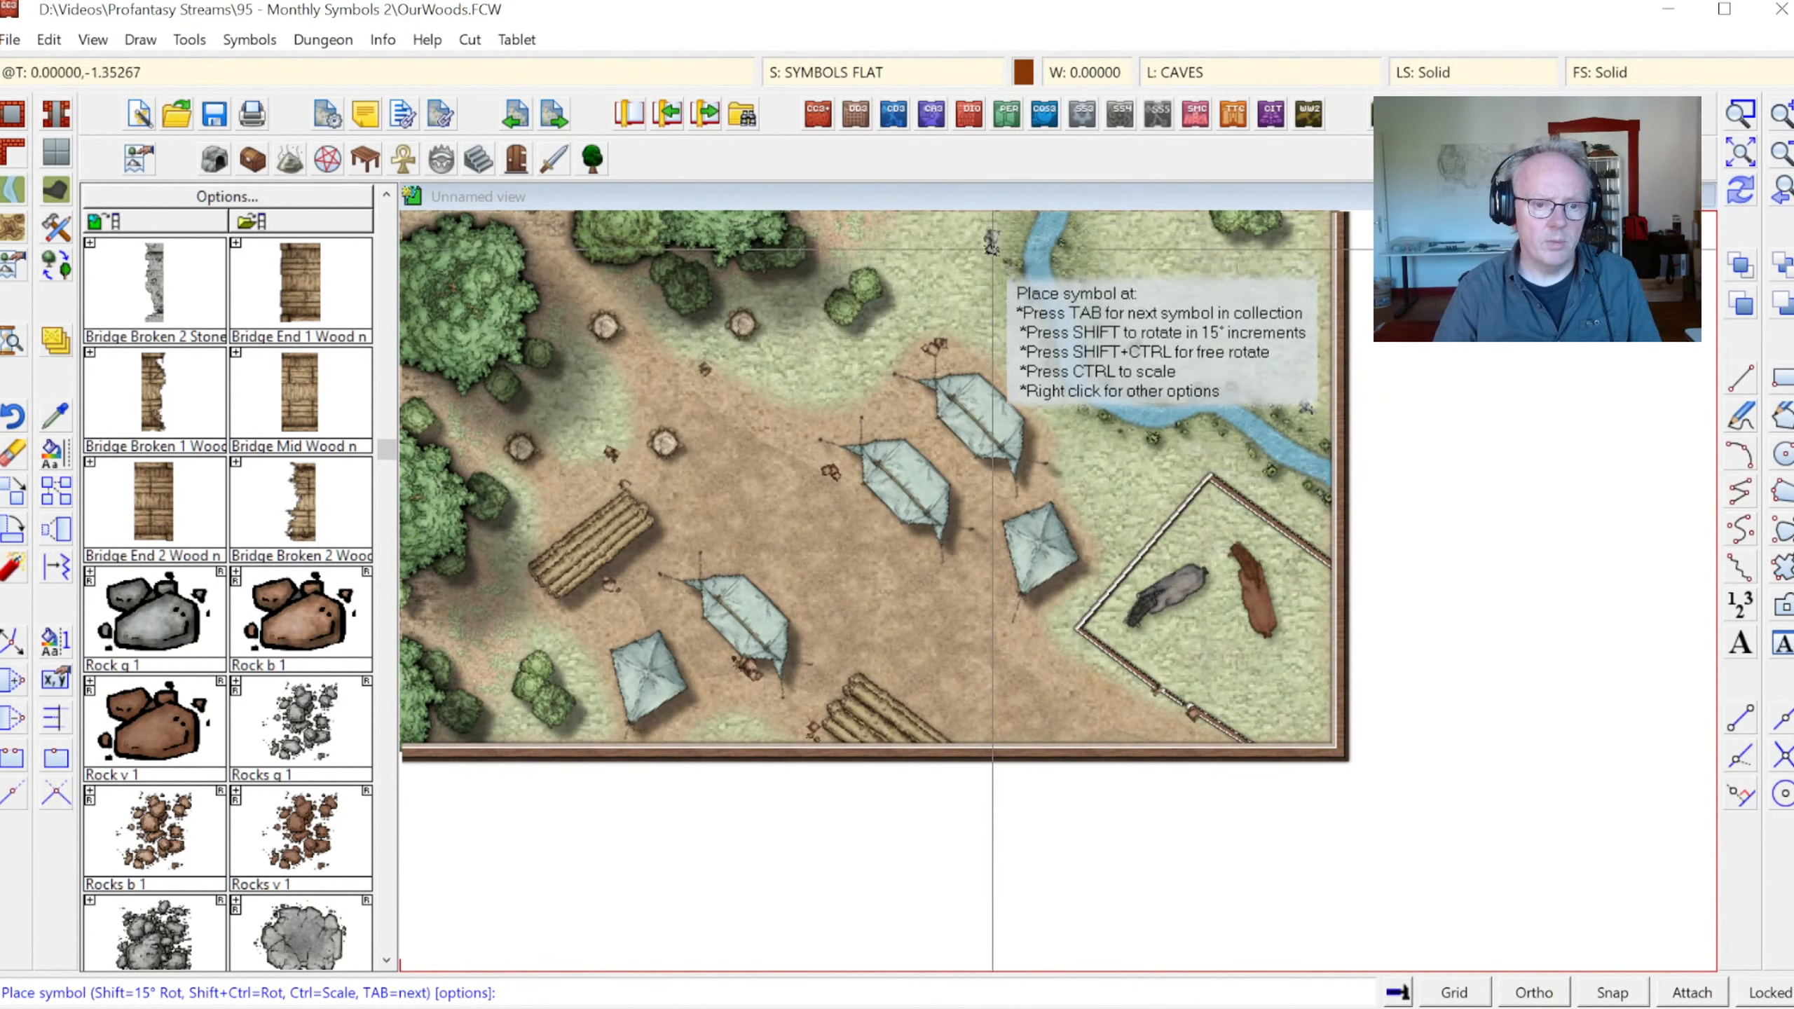
pyautogui.click(993, 249)
pyautogui.click(941, 277)
pyautogui.rightClick(941, 278)
pyautogui.click(1738, 187)
pyautogui.click(1014, 406)
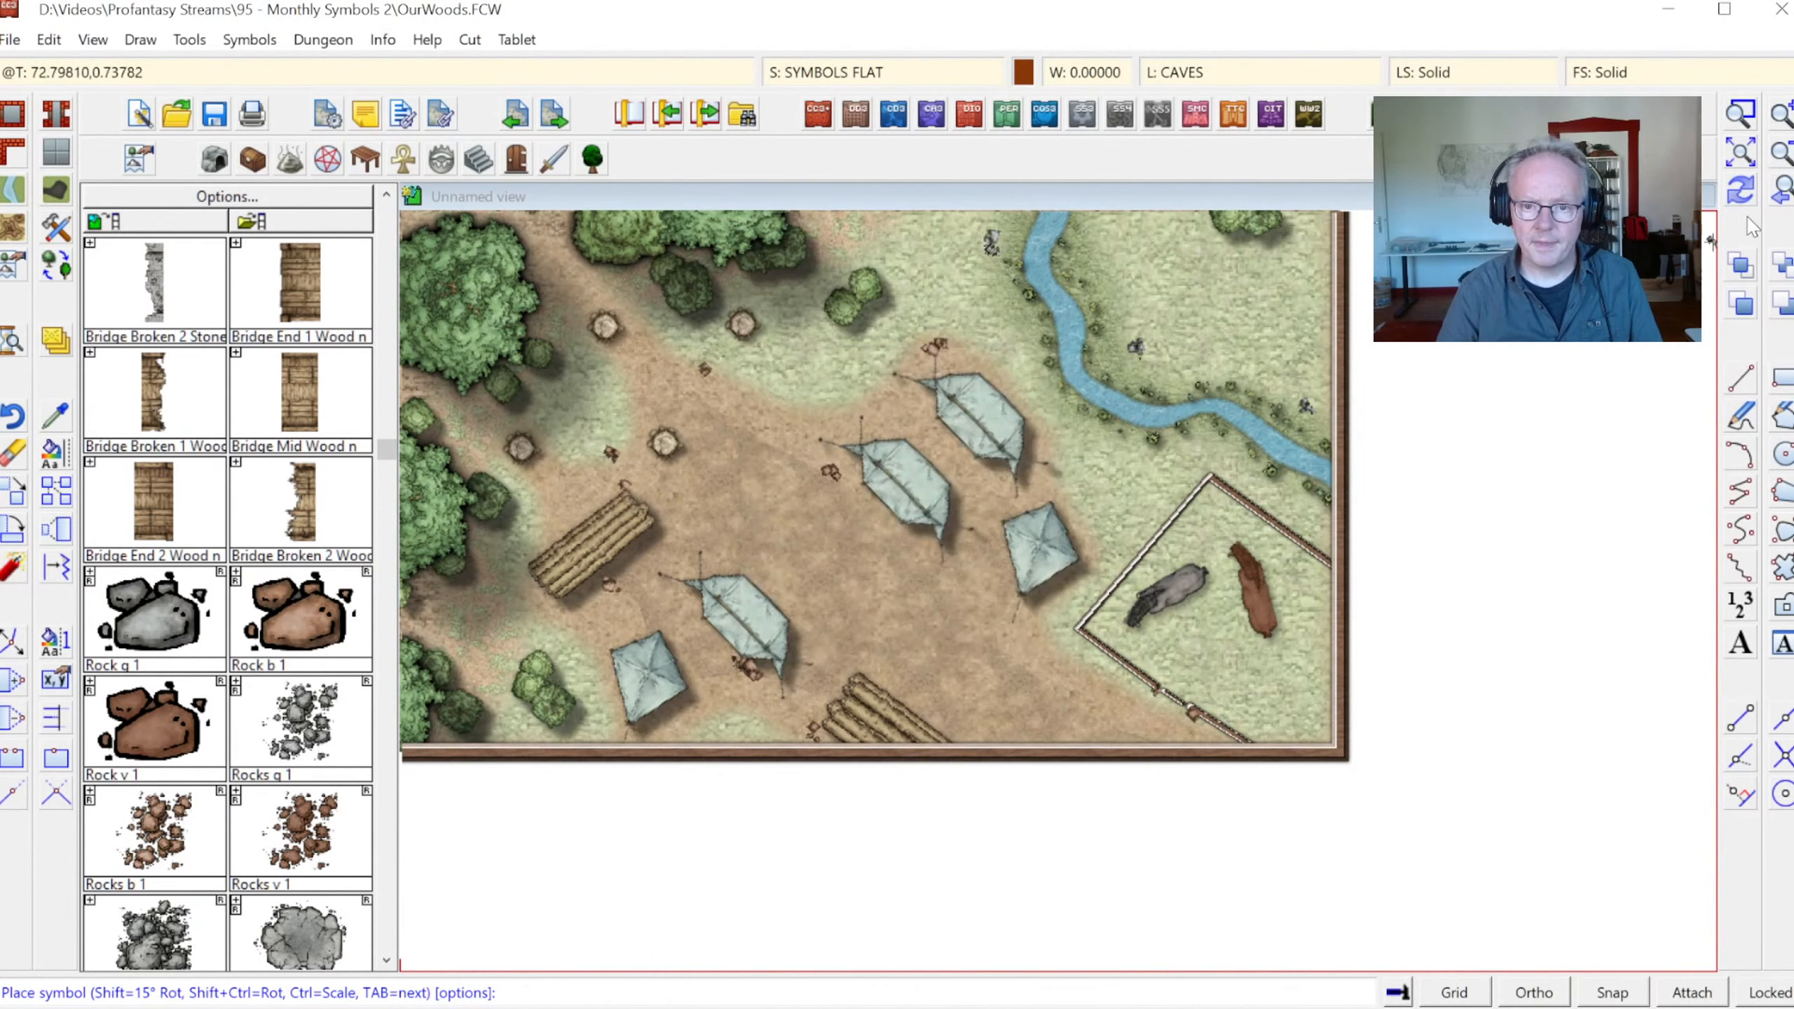
pyautogui.rightClick(1319, 432)
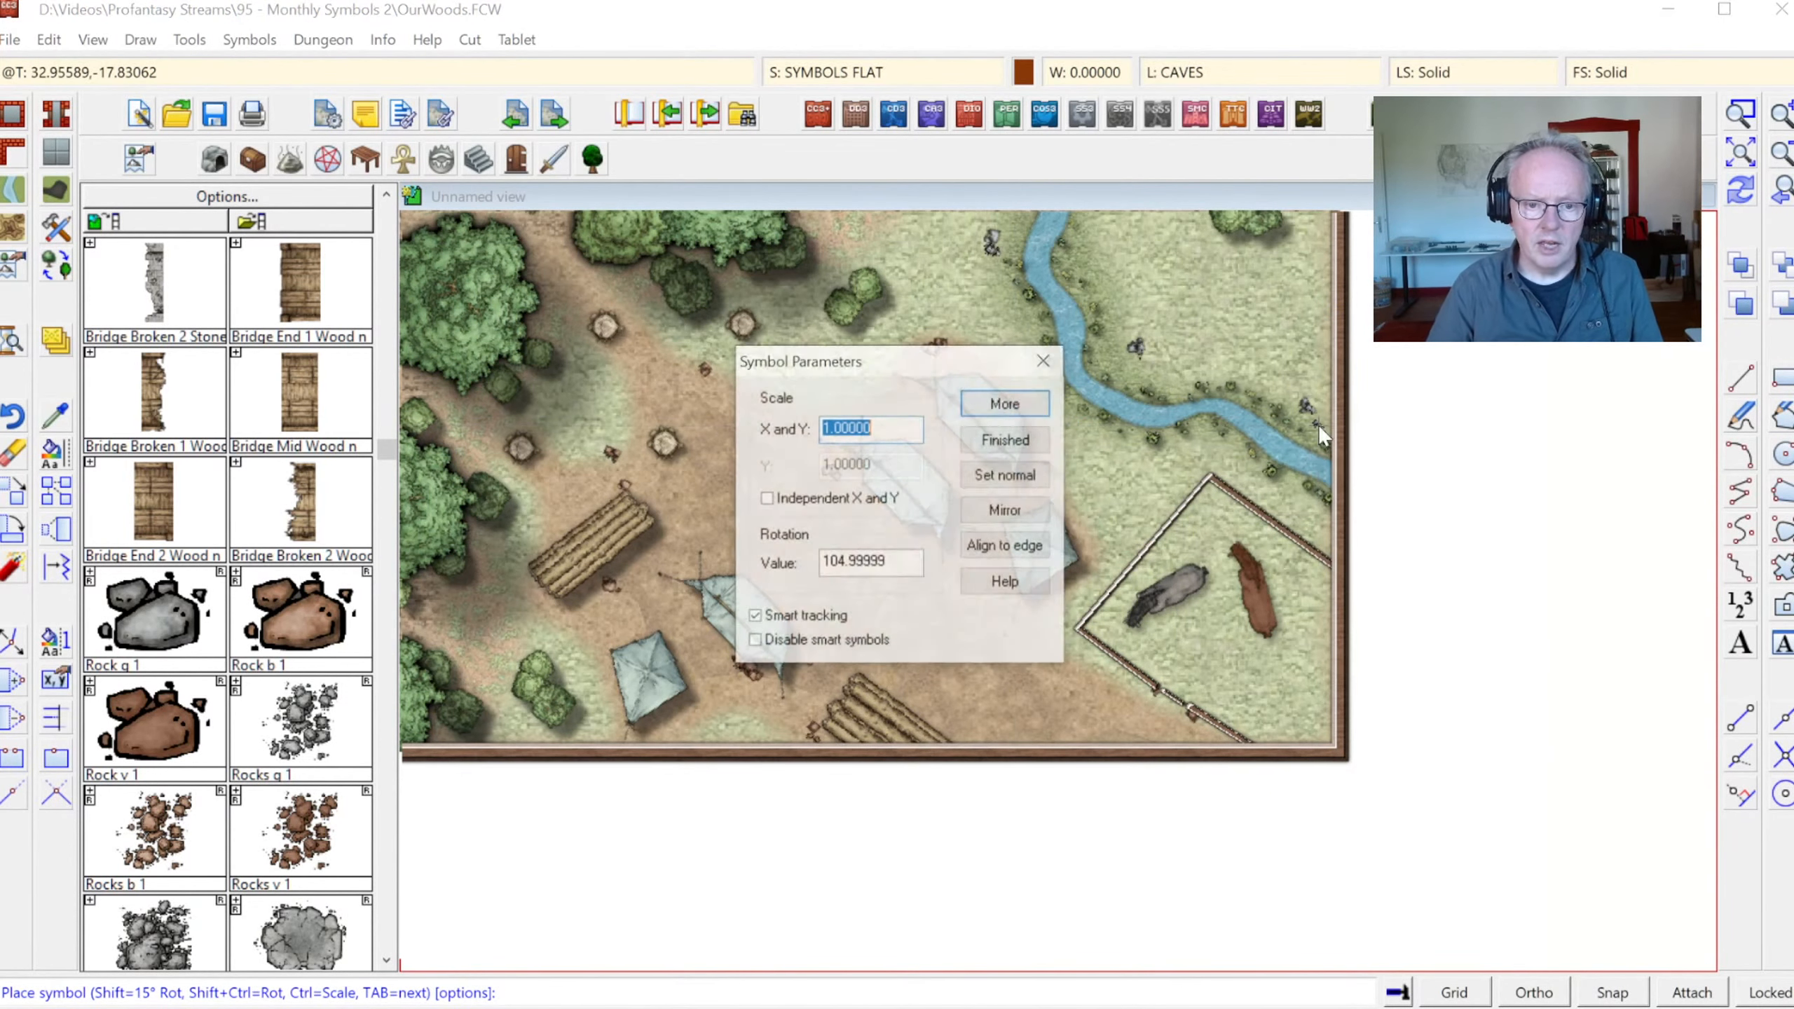
pyautogui.press('Escape')
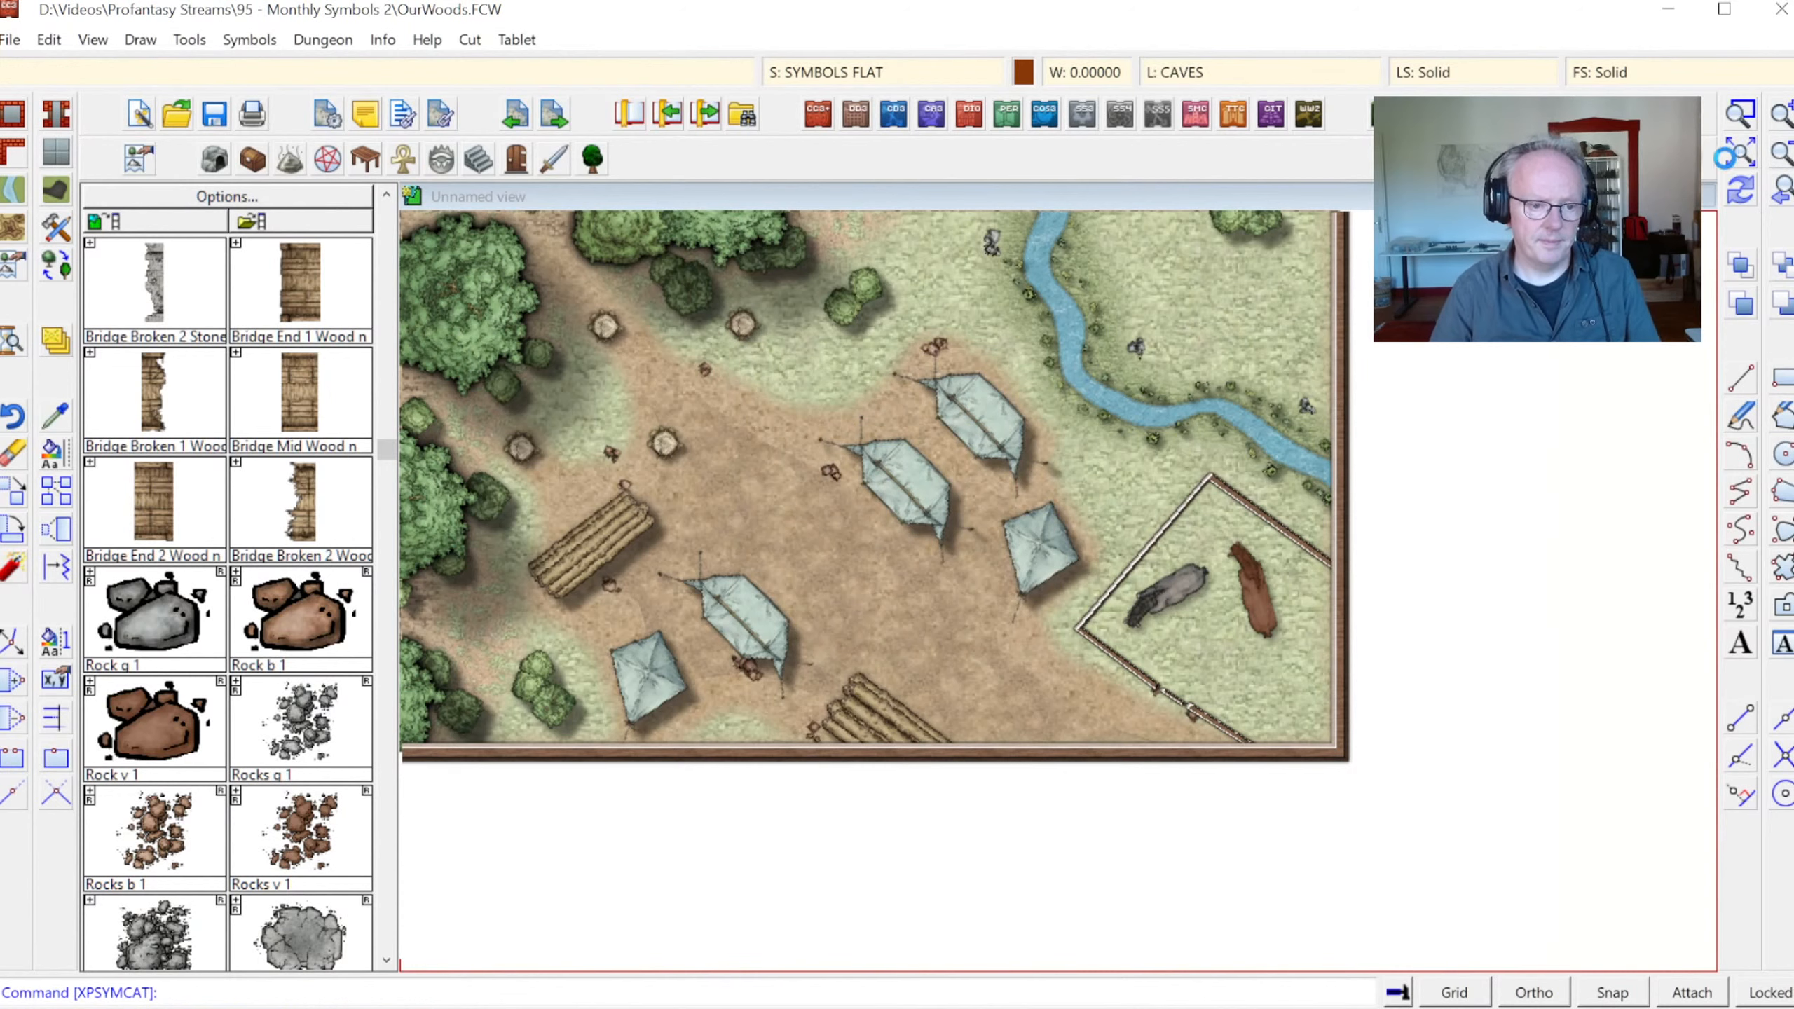
# Load the SS4 Color Woodcutters Camp symbol catalog
pyautogui.click(1734, 157)
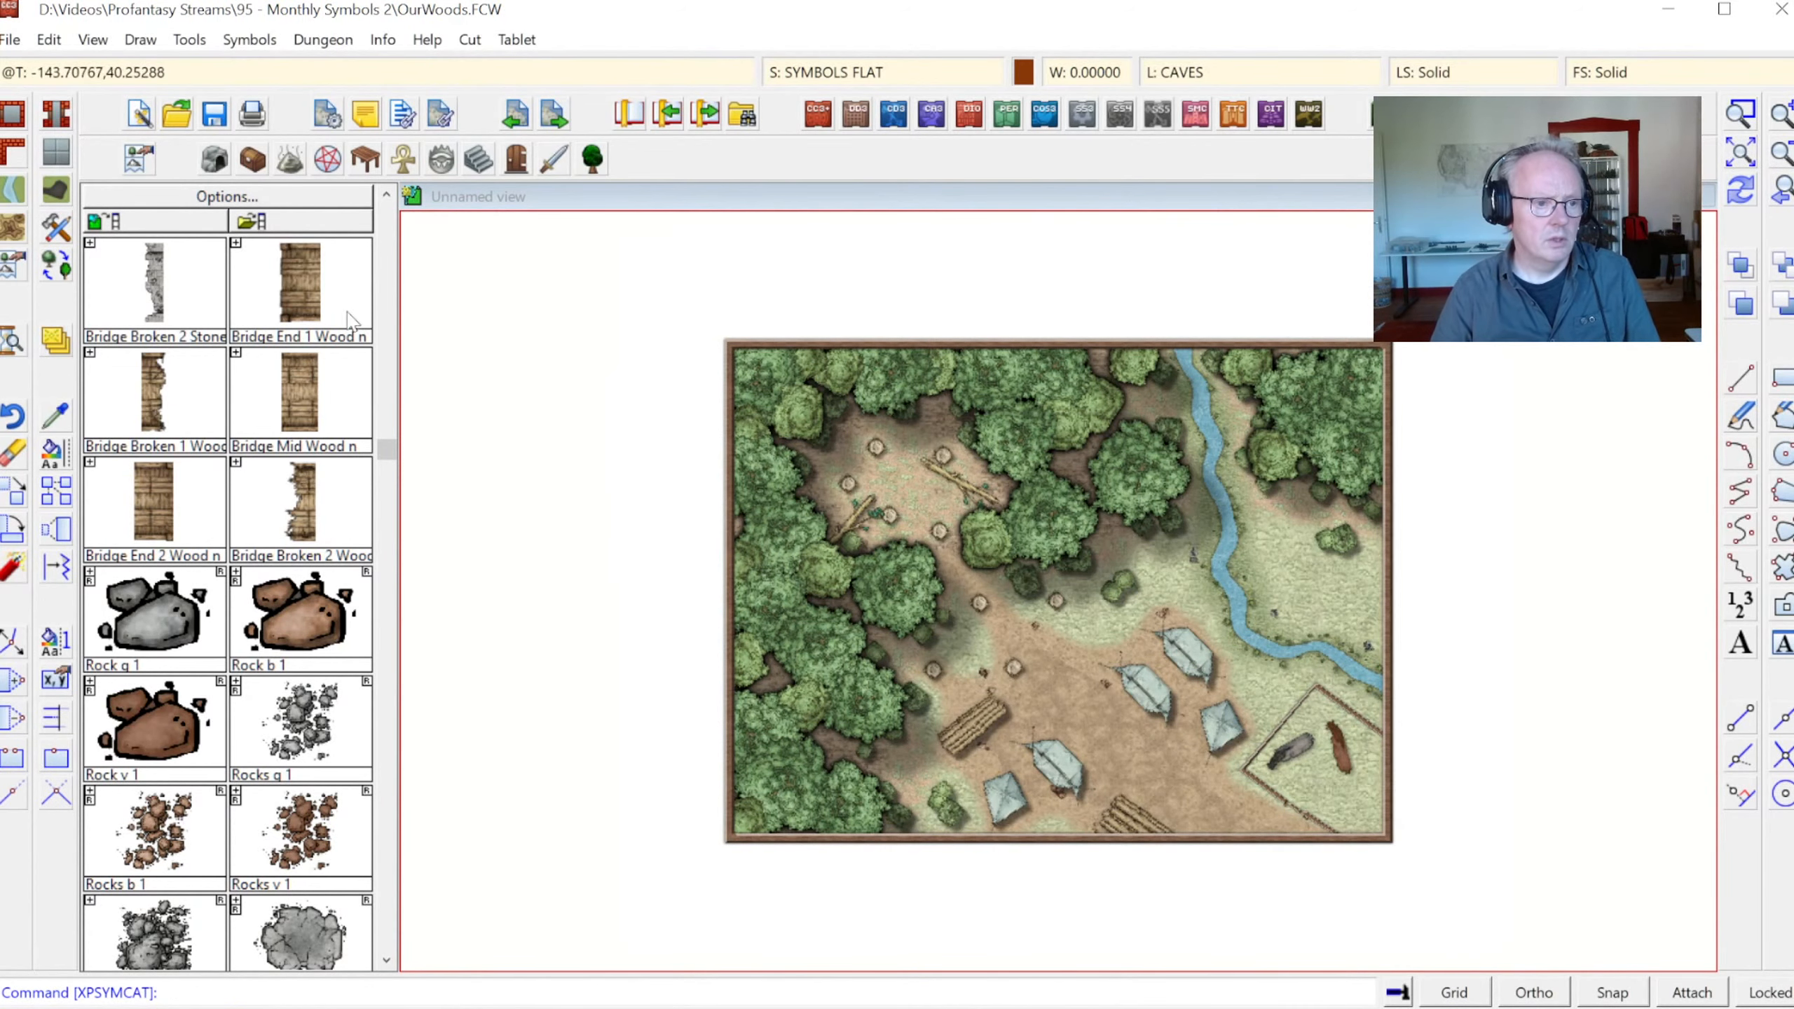
pyautogui.click(139, 160)
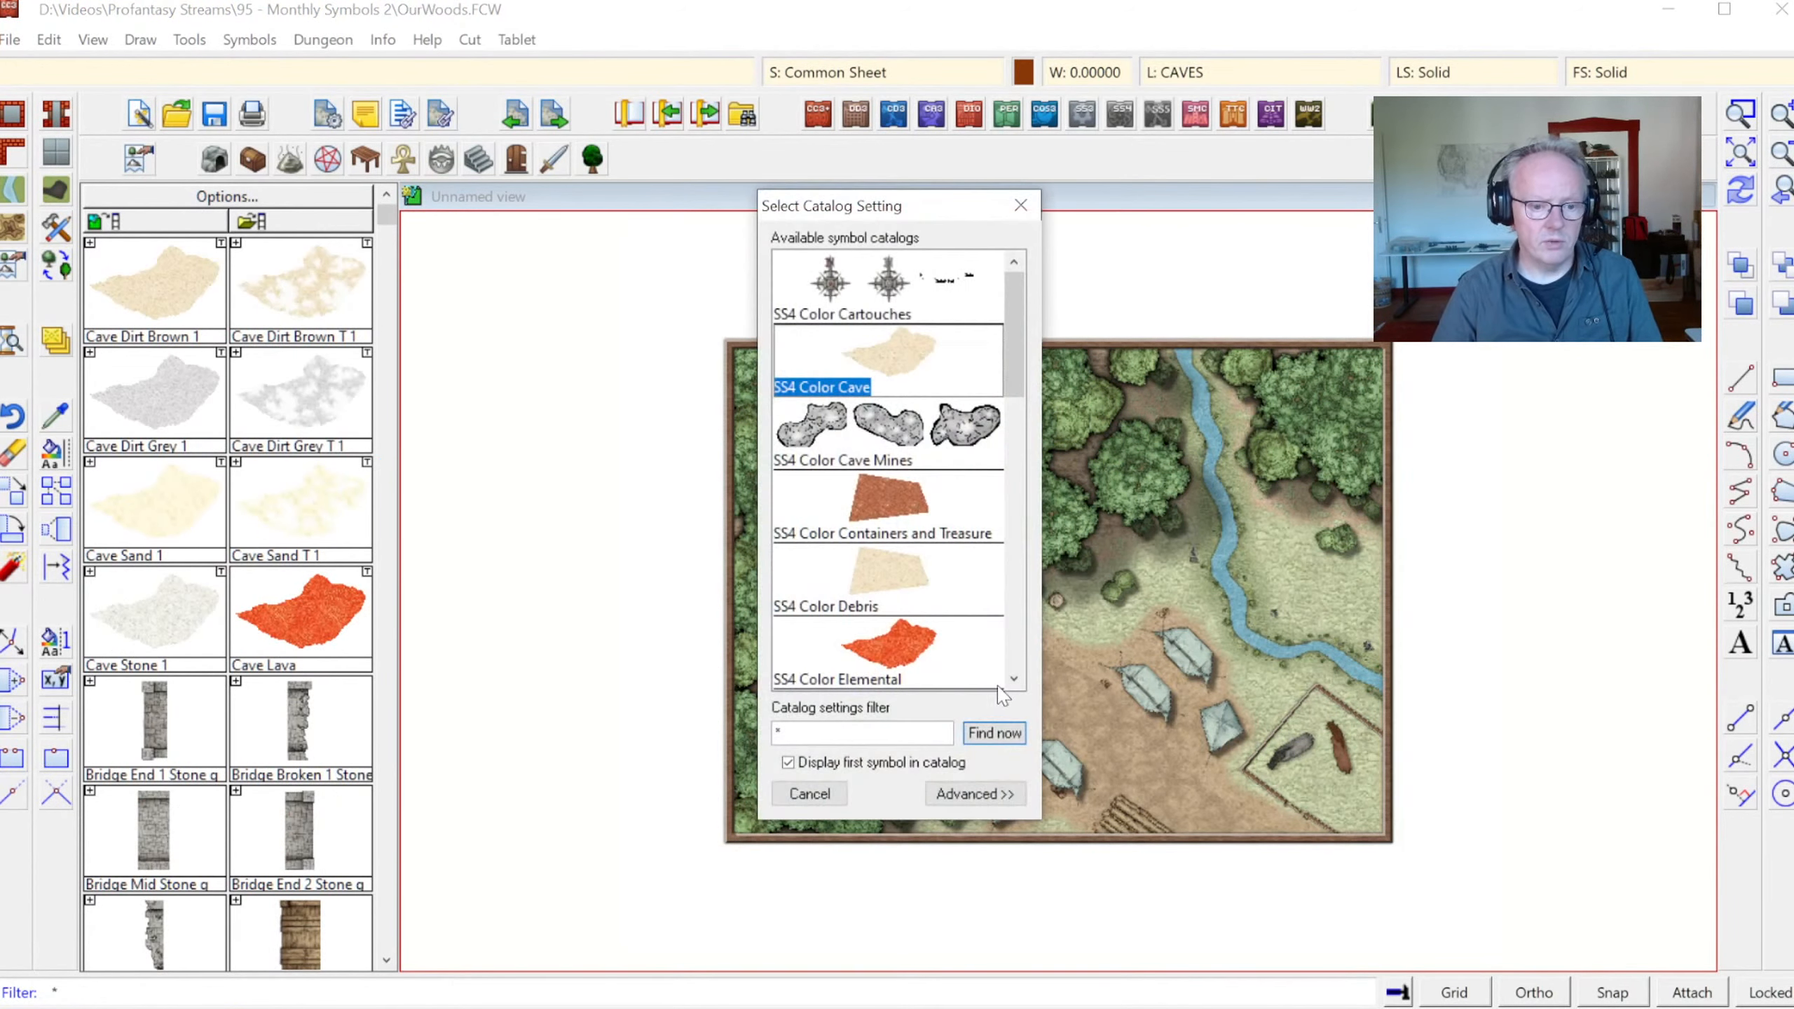
pyautogui.scroll(-10, 1022, 640)
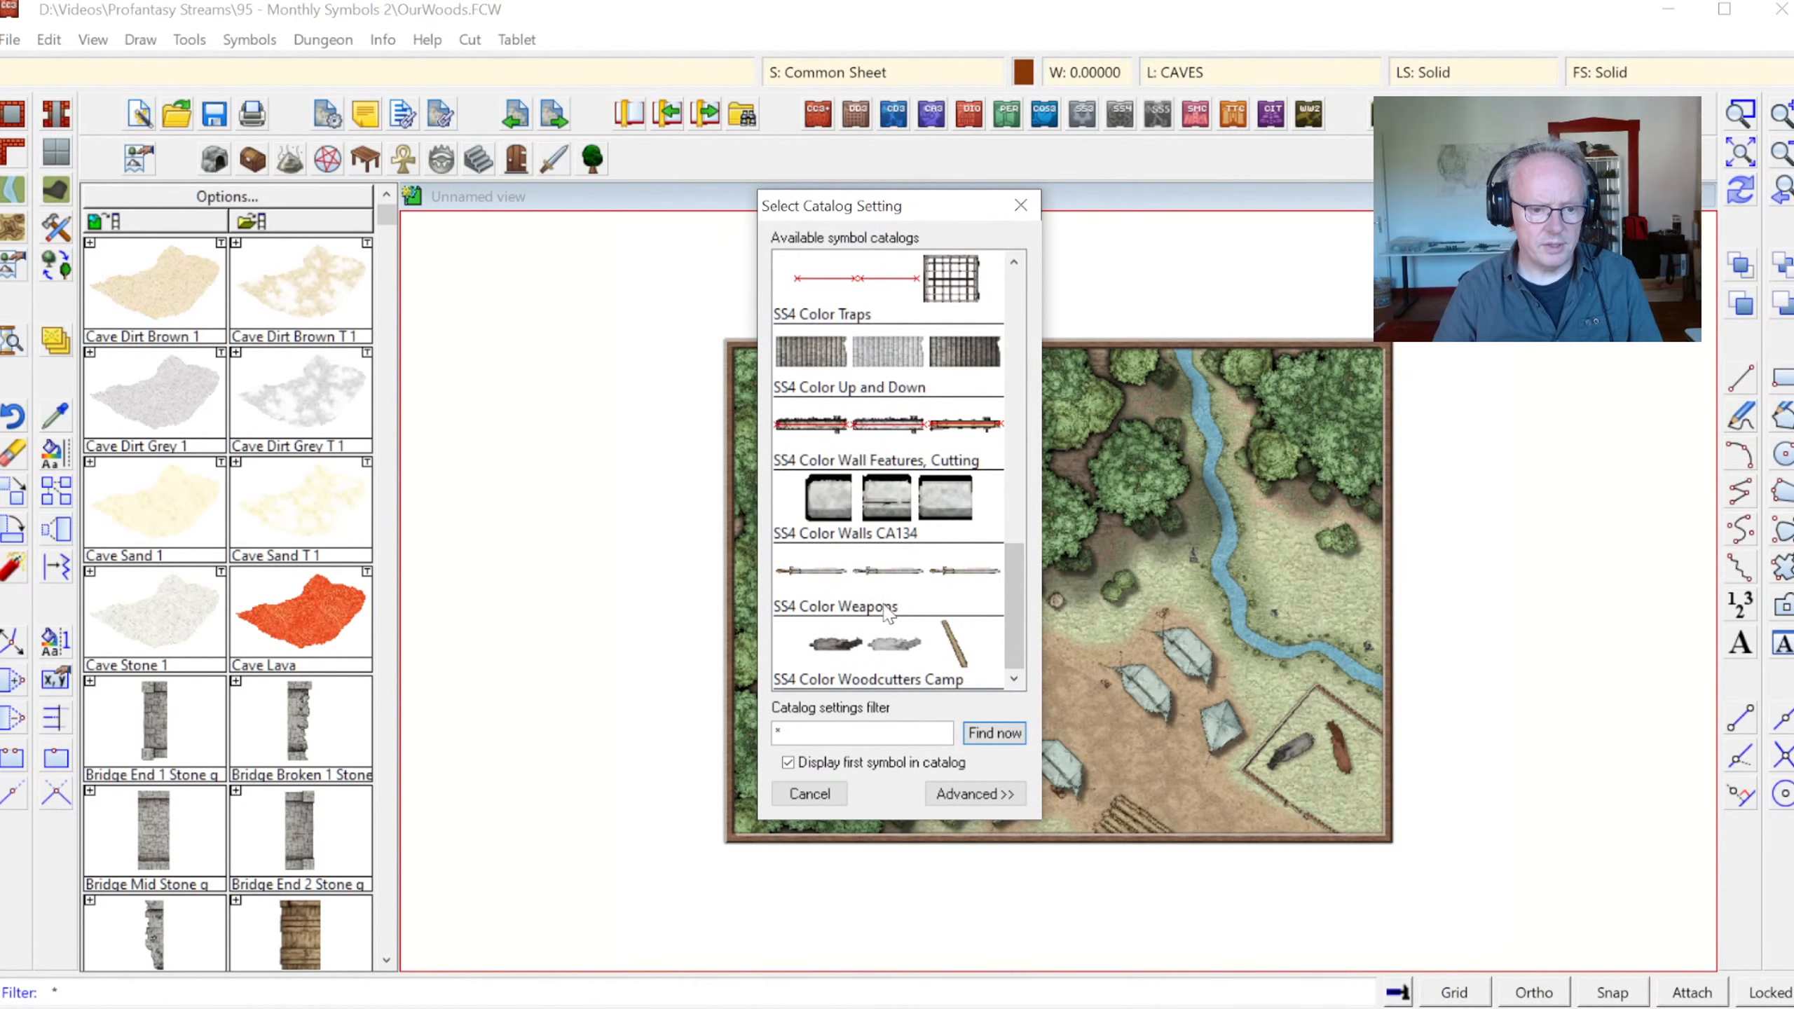
pyautogui.doubleClick(887, 643)
# Place one Campfire 1 symbol from the SS4 Color Elemental catalog in the clearing beside the square tent nearest the horse enclosure
pyautogui.click(1741, 113)
pyautogui.click(930, 657)
pyautogui.click(1328, 898)
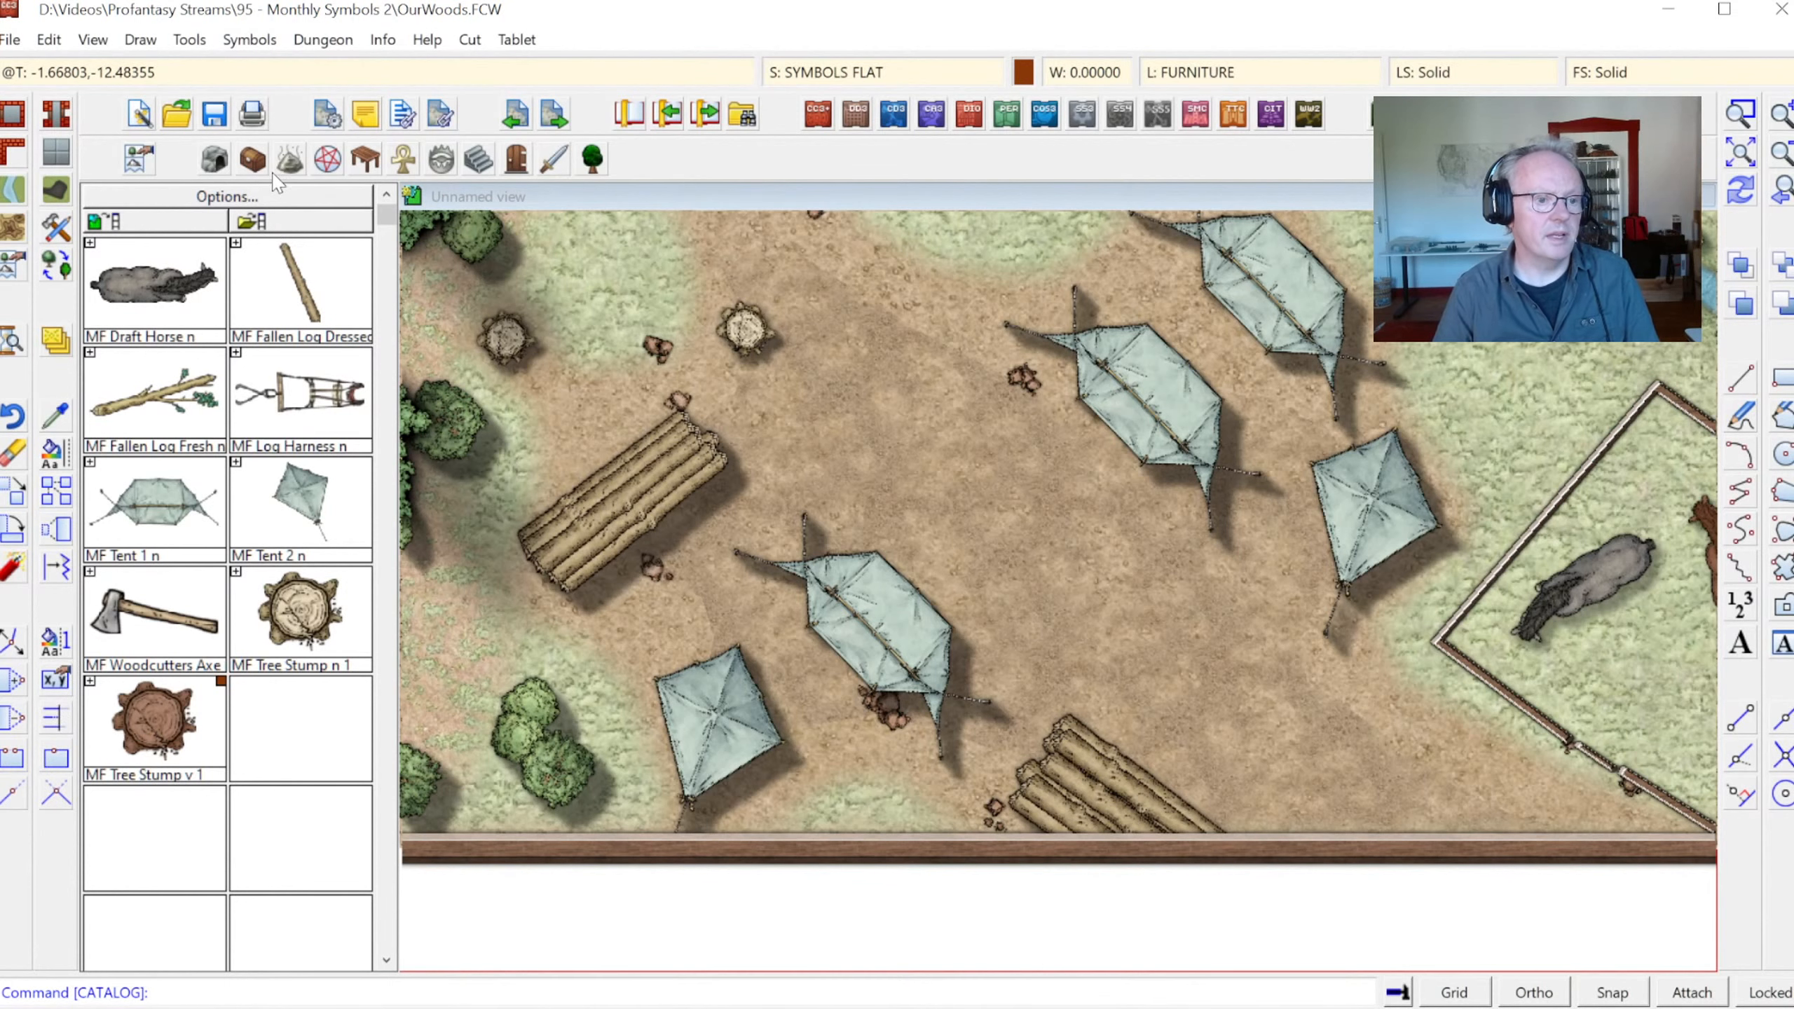
pyautogui.click(327, 163)
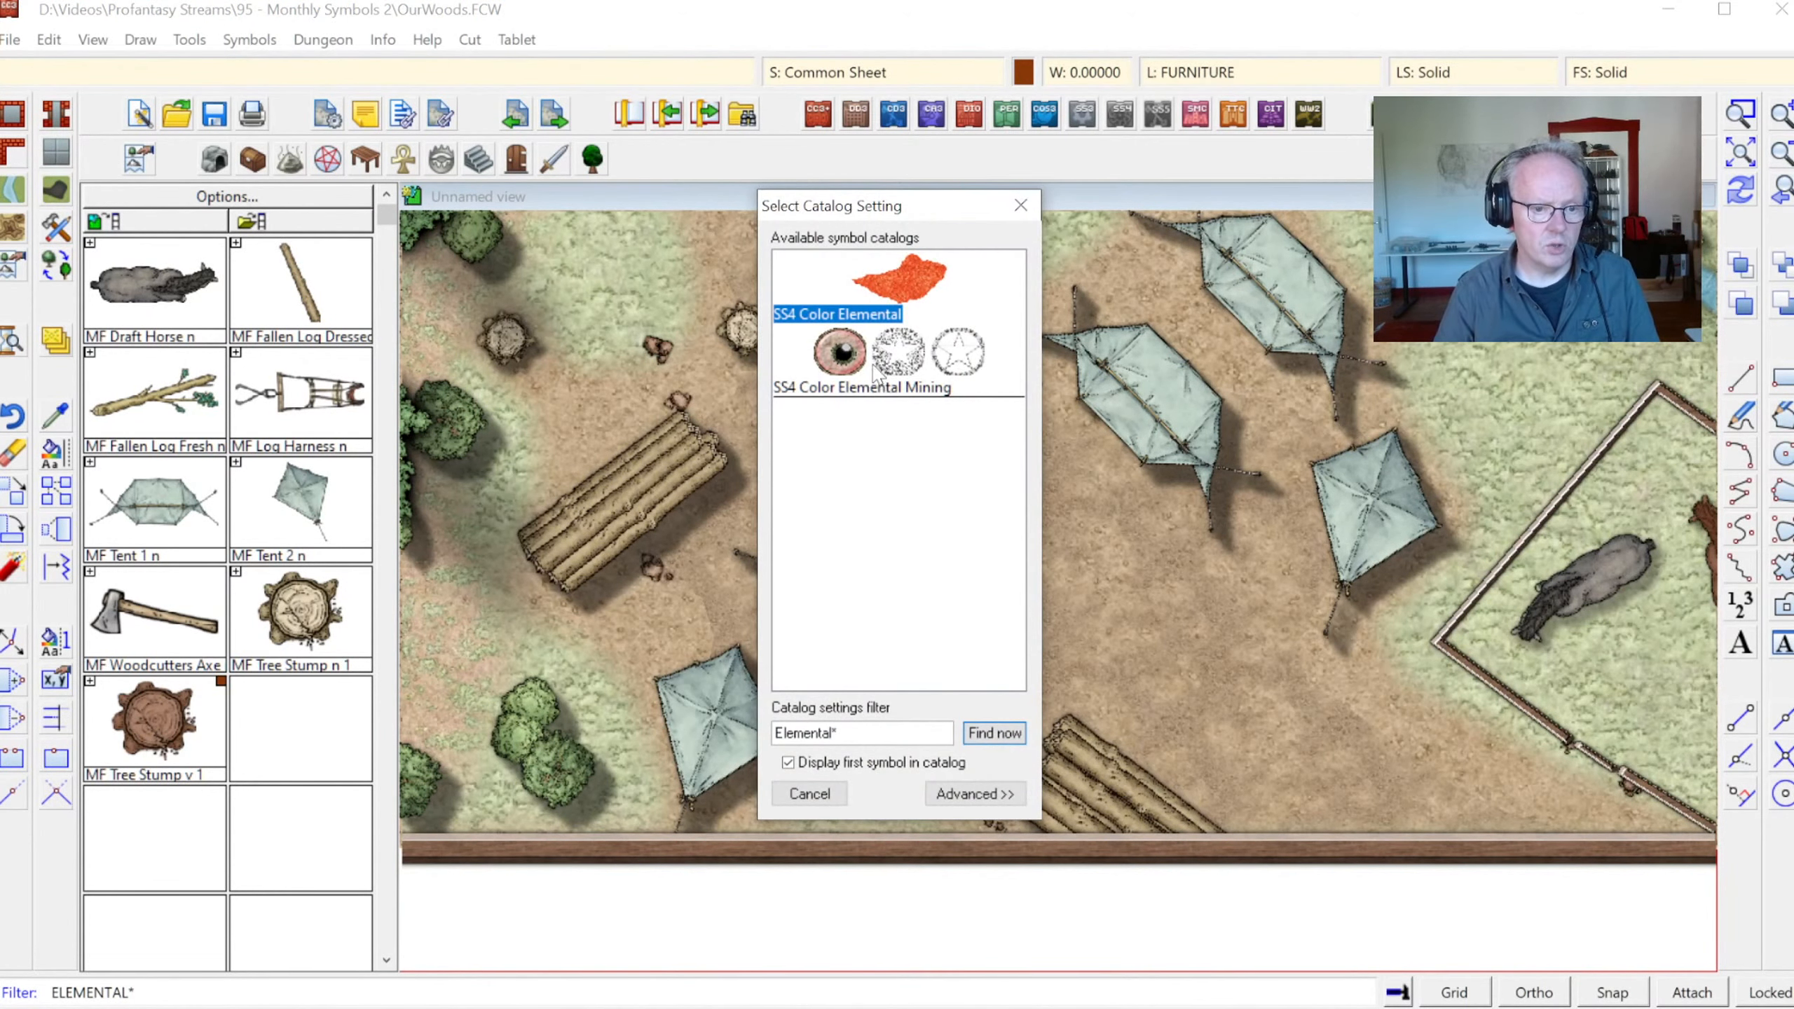
pyautogui.doubleClick(886, 287)
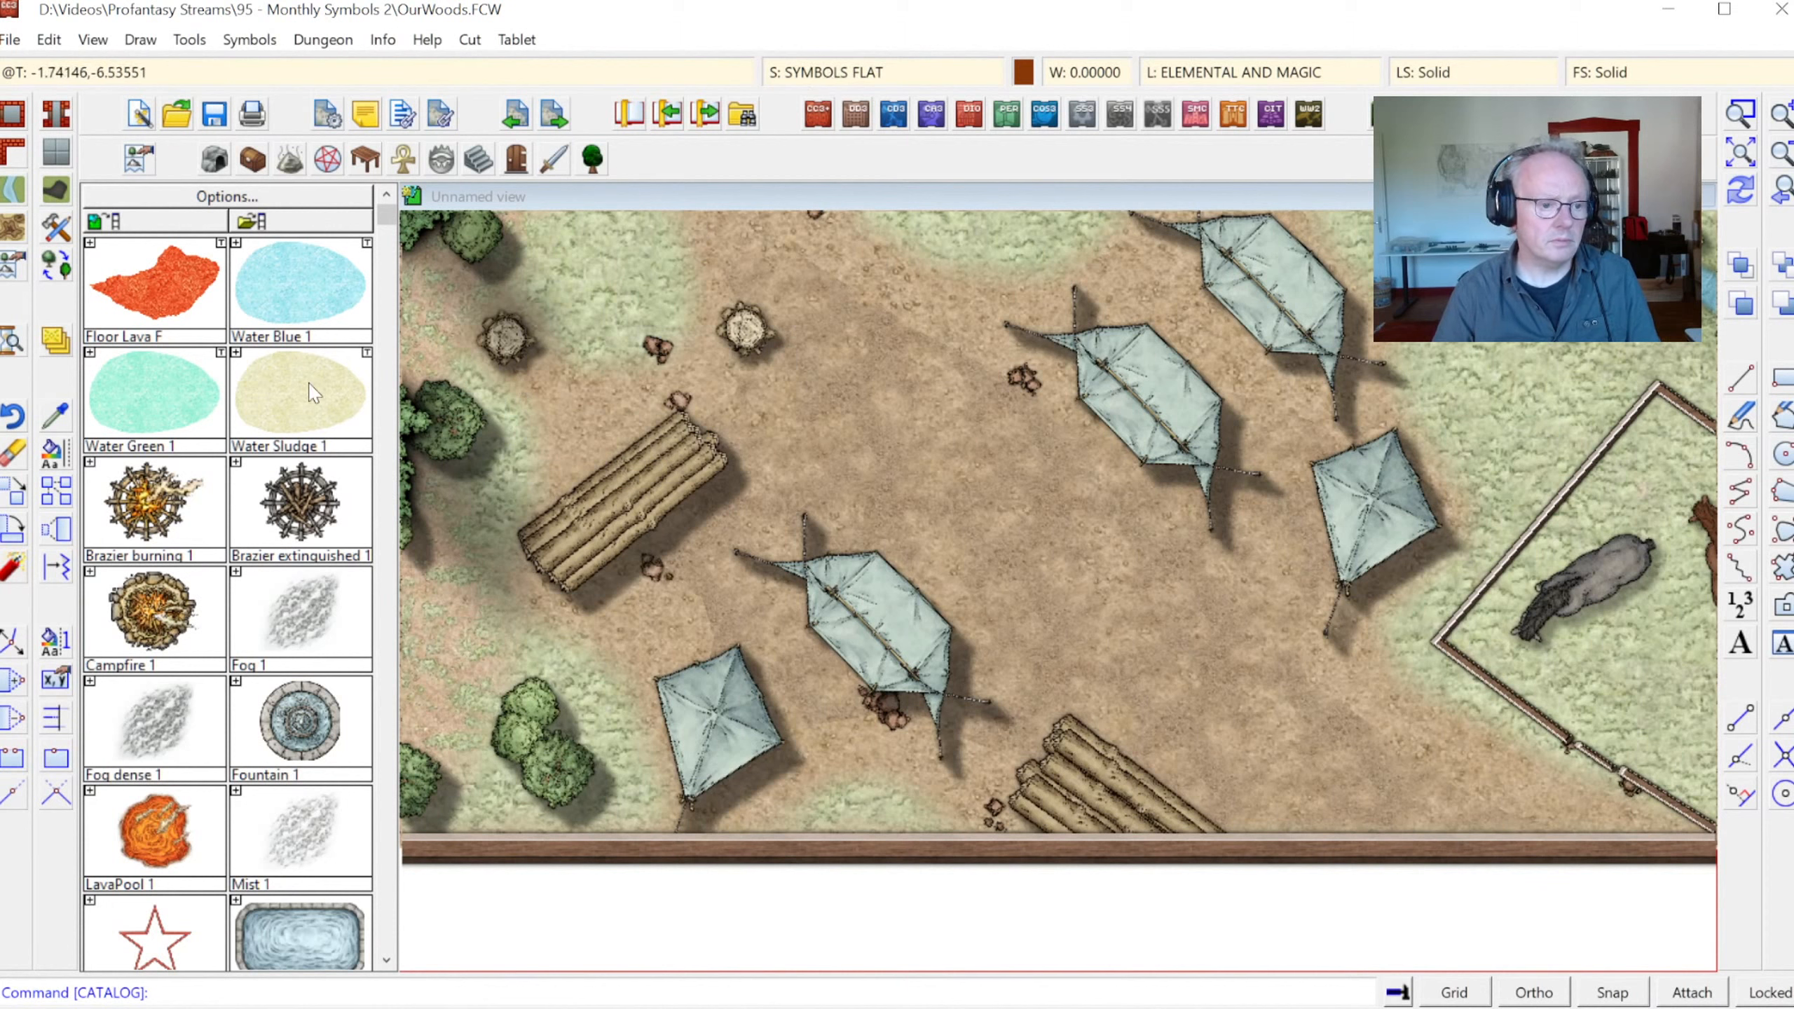
pyautogui.click(161, 640)
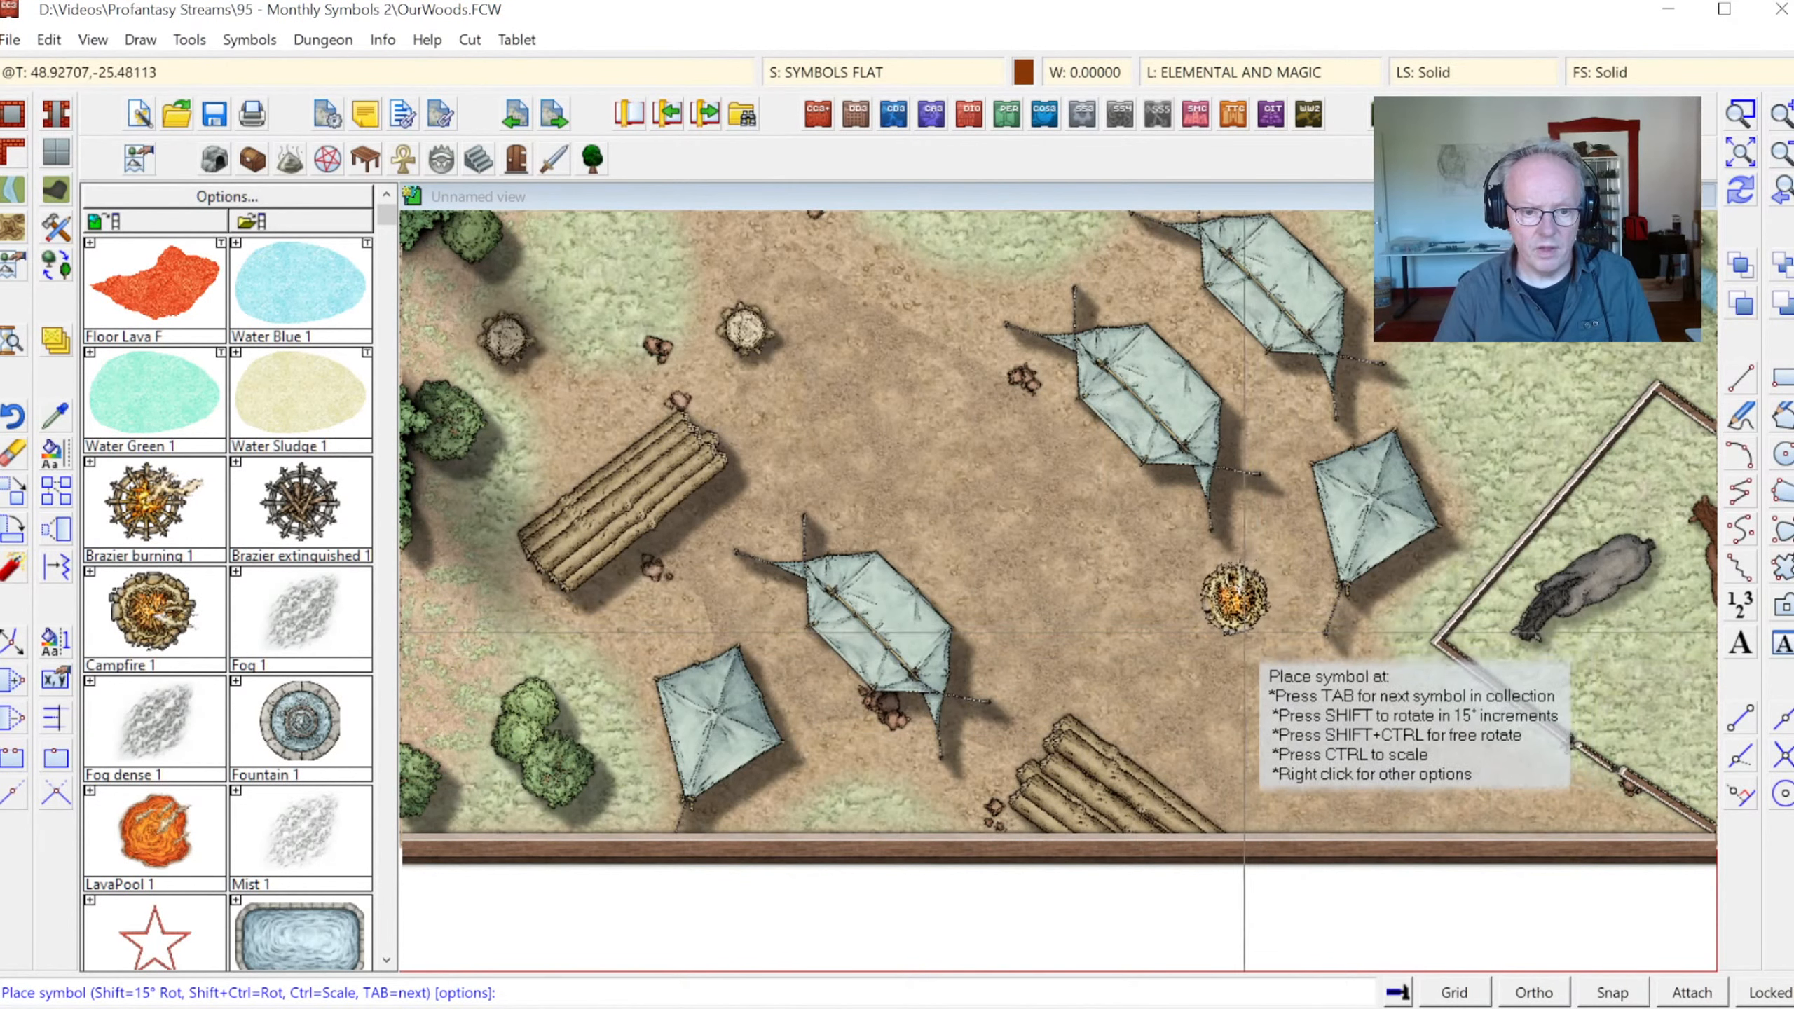
pyautogui.click(1245, 633)
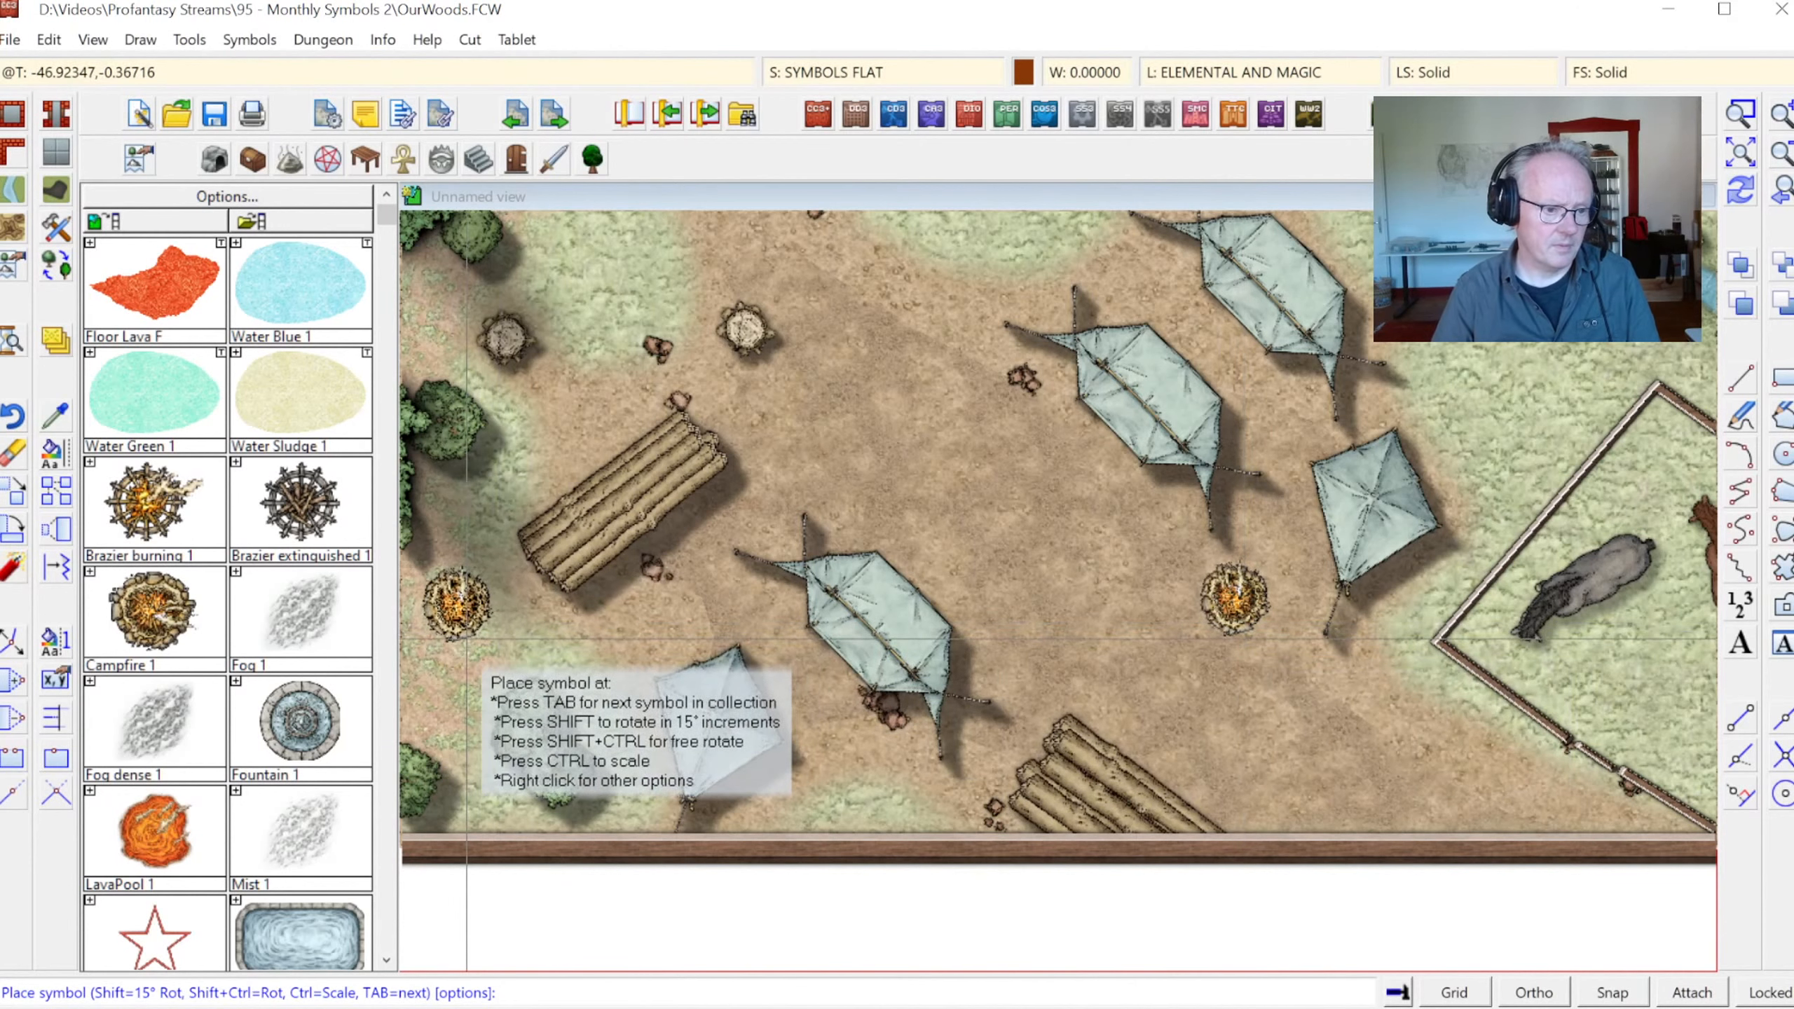
pyautogui.press('Escape')
# Load the SS4 Color Furniture symbol catalog and bring its stool symbols into view
pyautogui.click(365, 161)
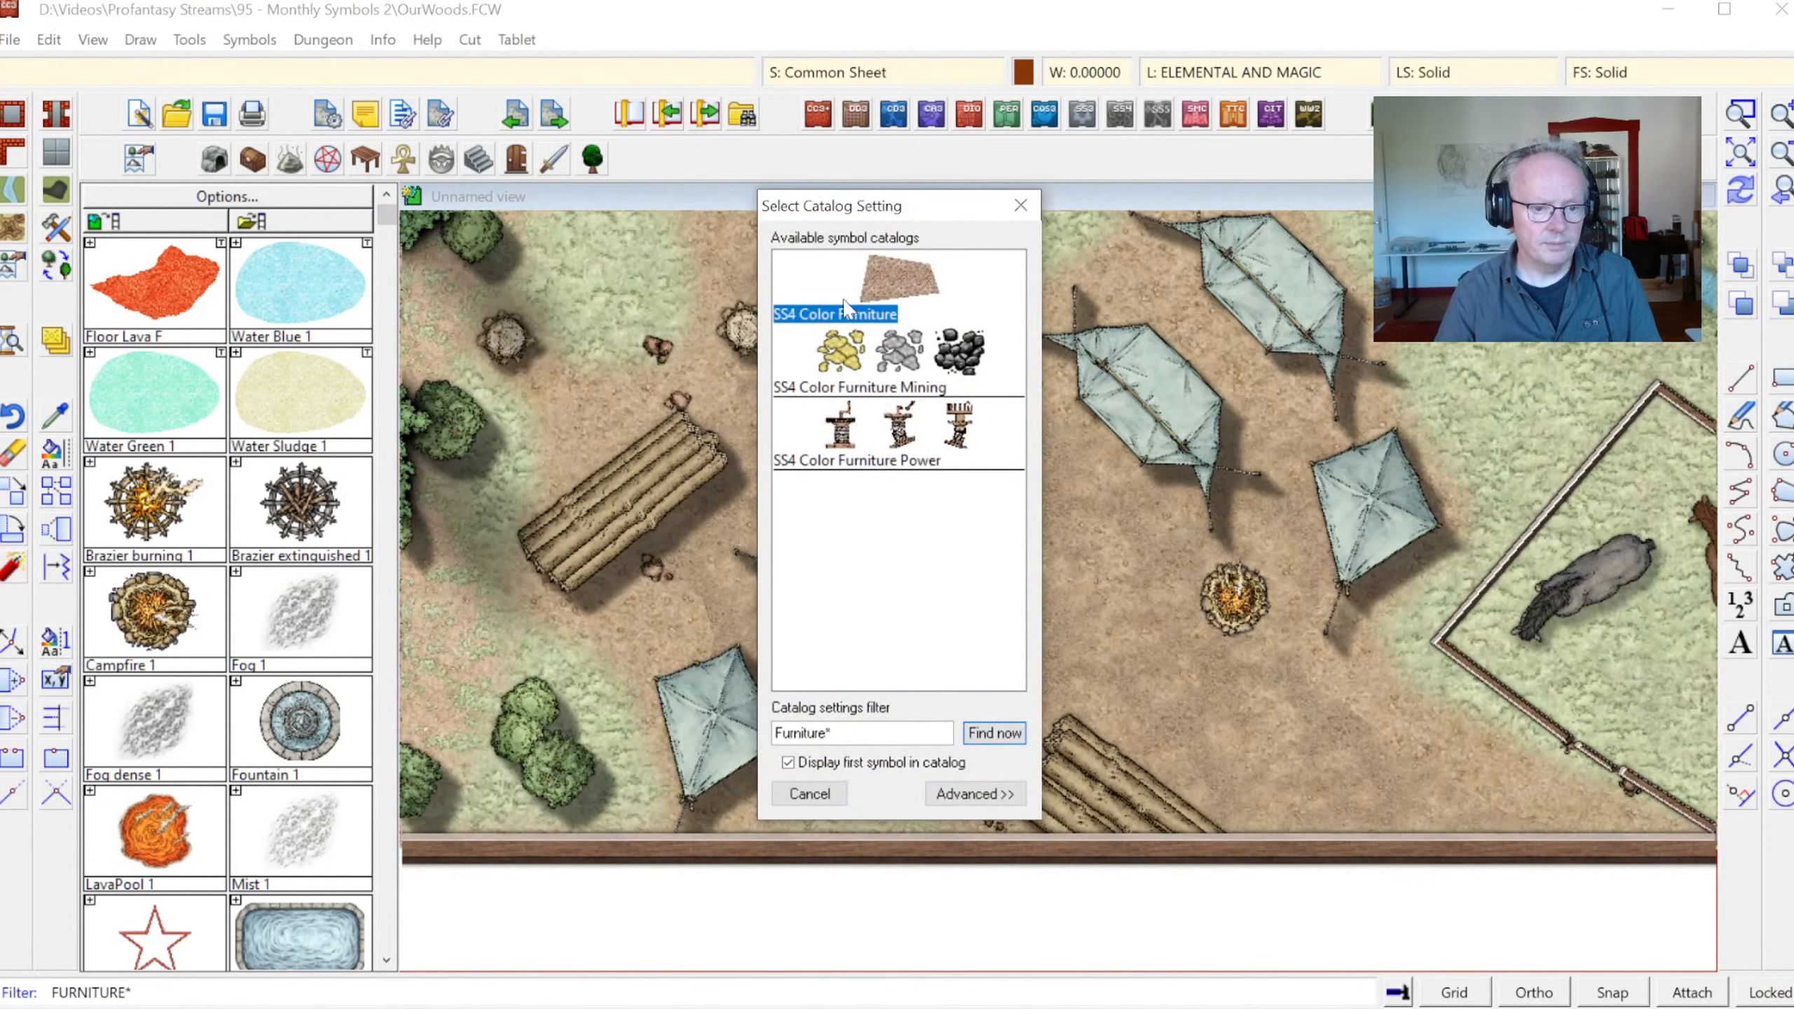
pyautogui.doubleClick(840, 312)
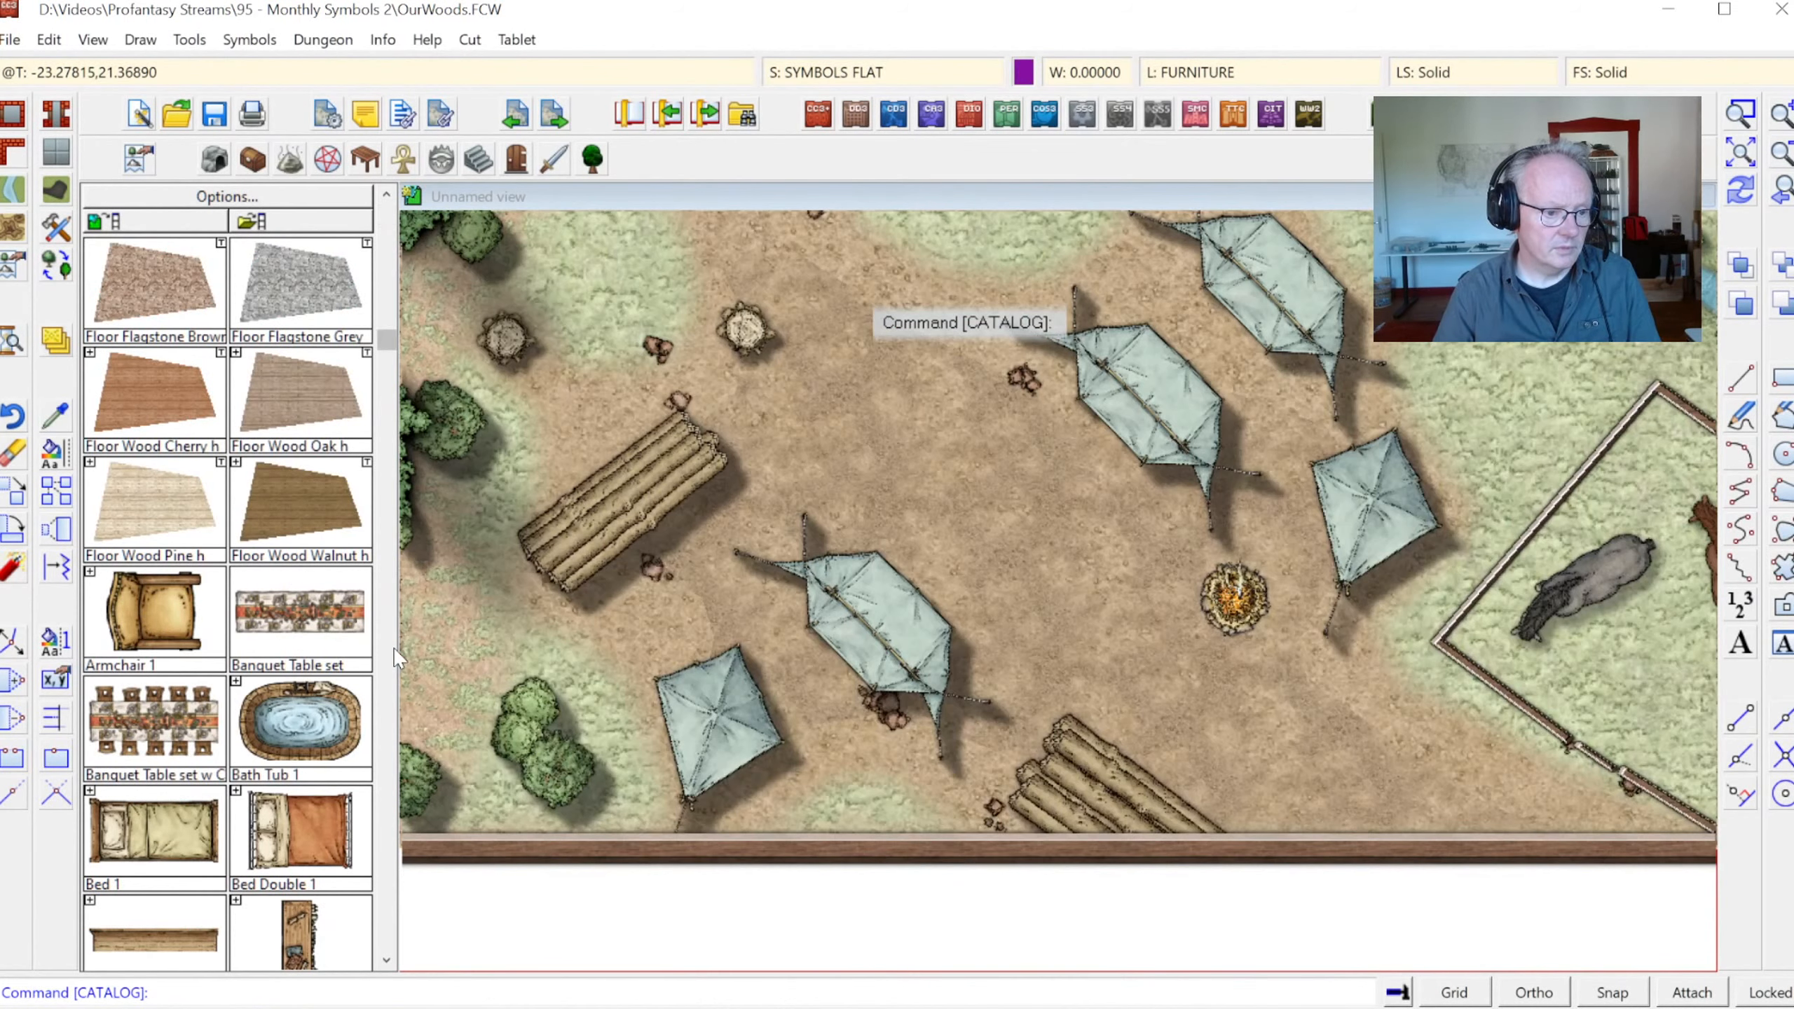
pyautogui.scroll(-3, 395, 657)
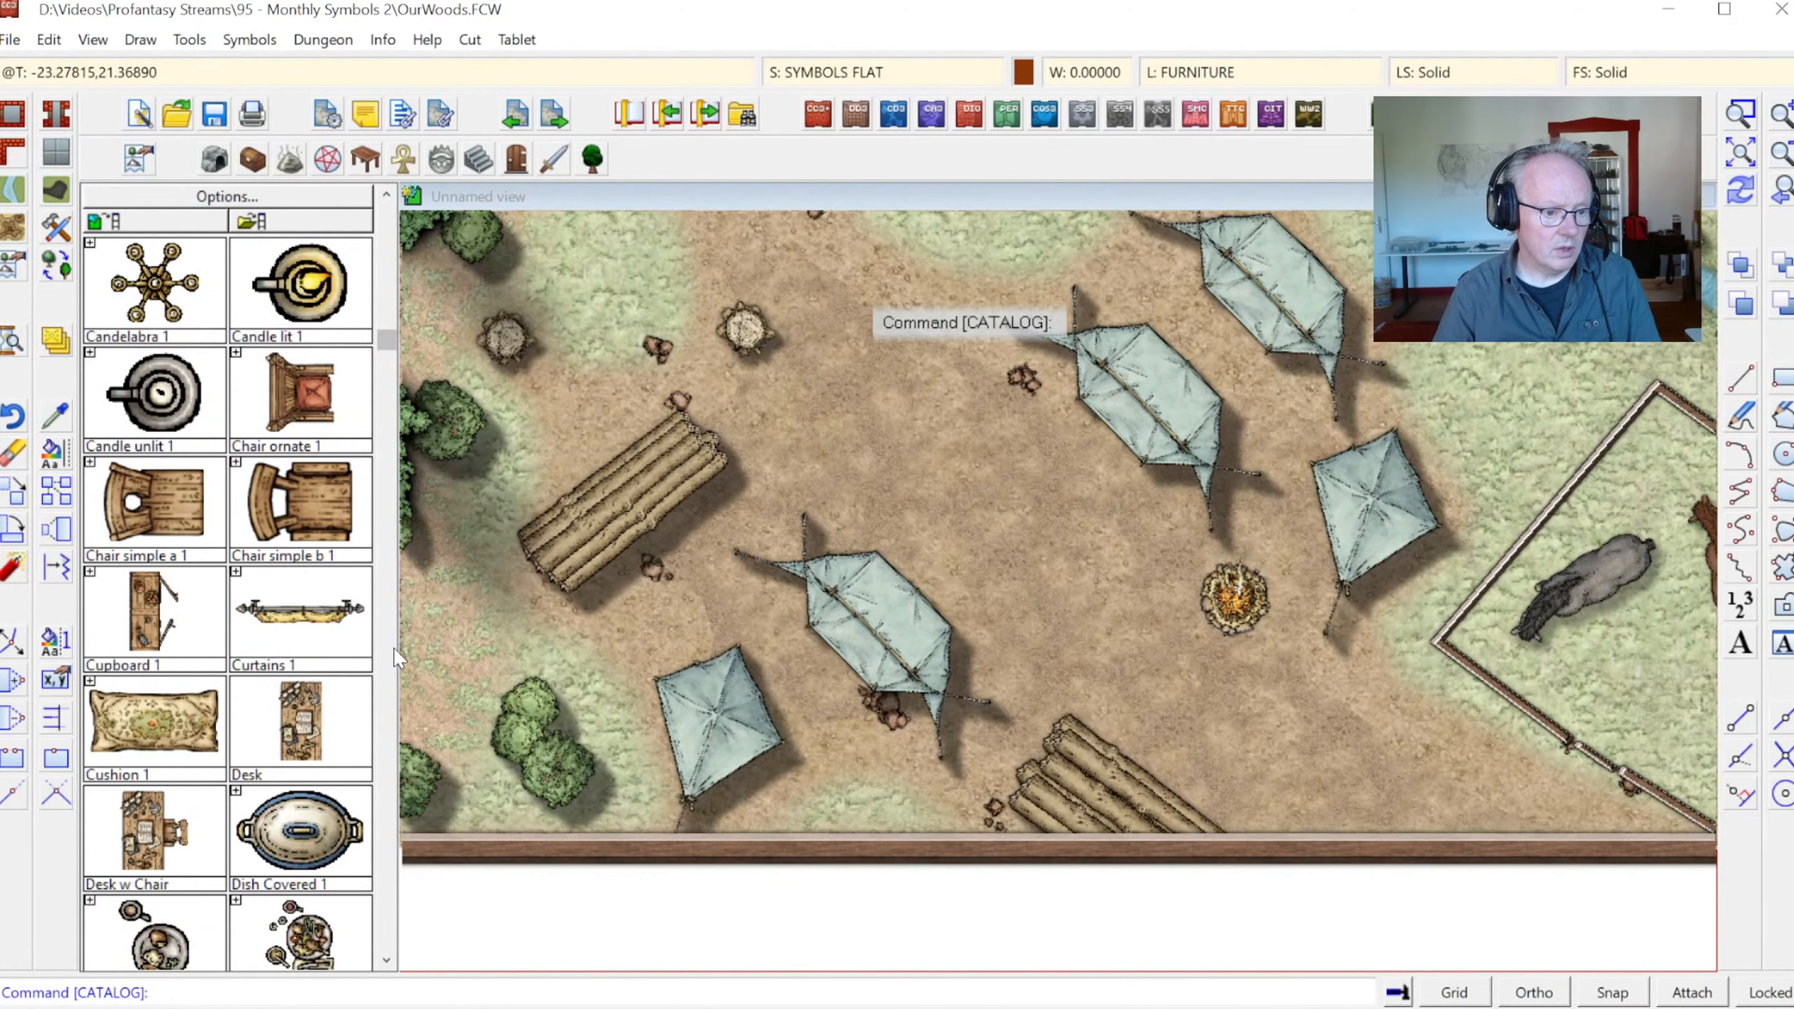
pyautogui.scroll(-3, 395, 657)
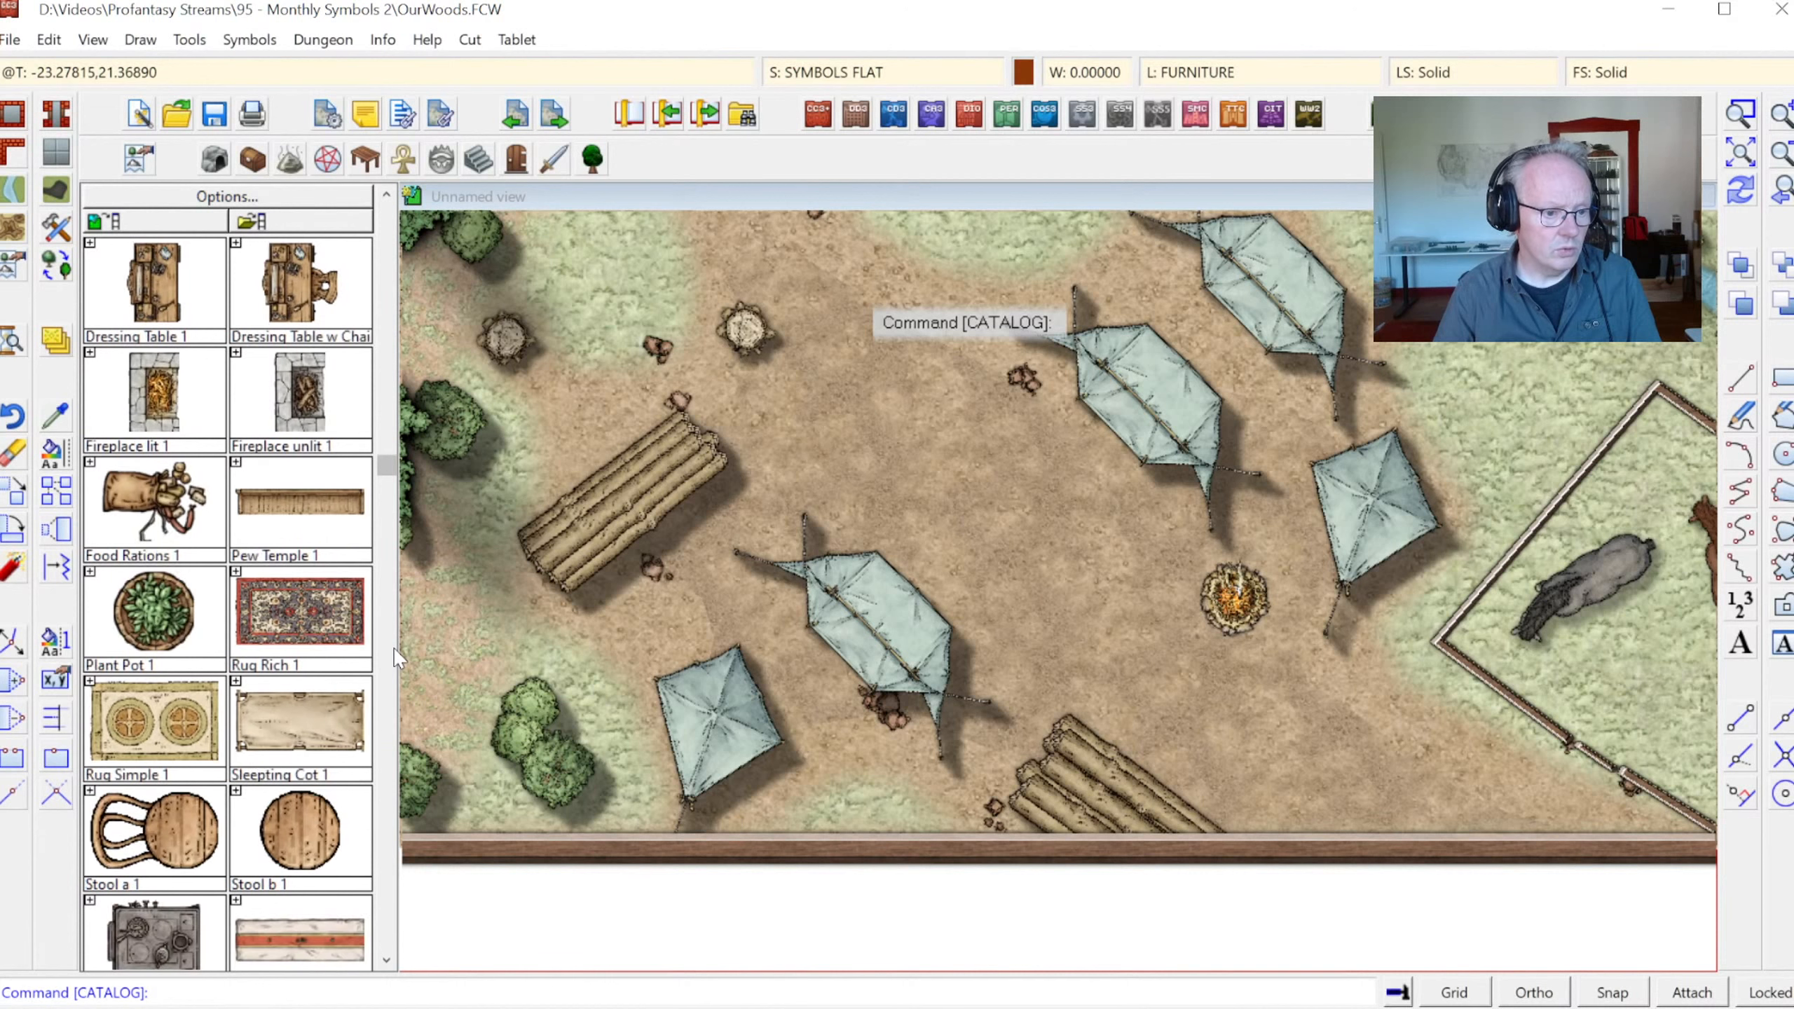
# Place five Stool b 1 symbols in an arc around the campfire
pyautogui.click(300, 856)
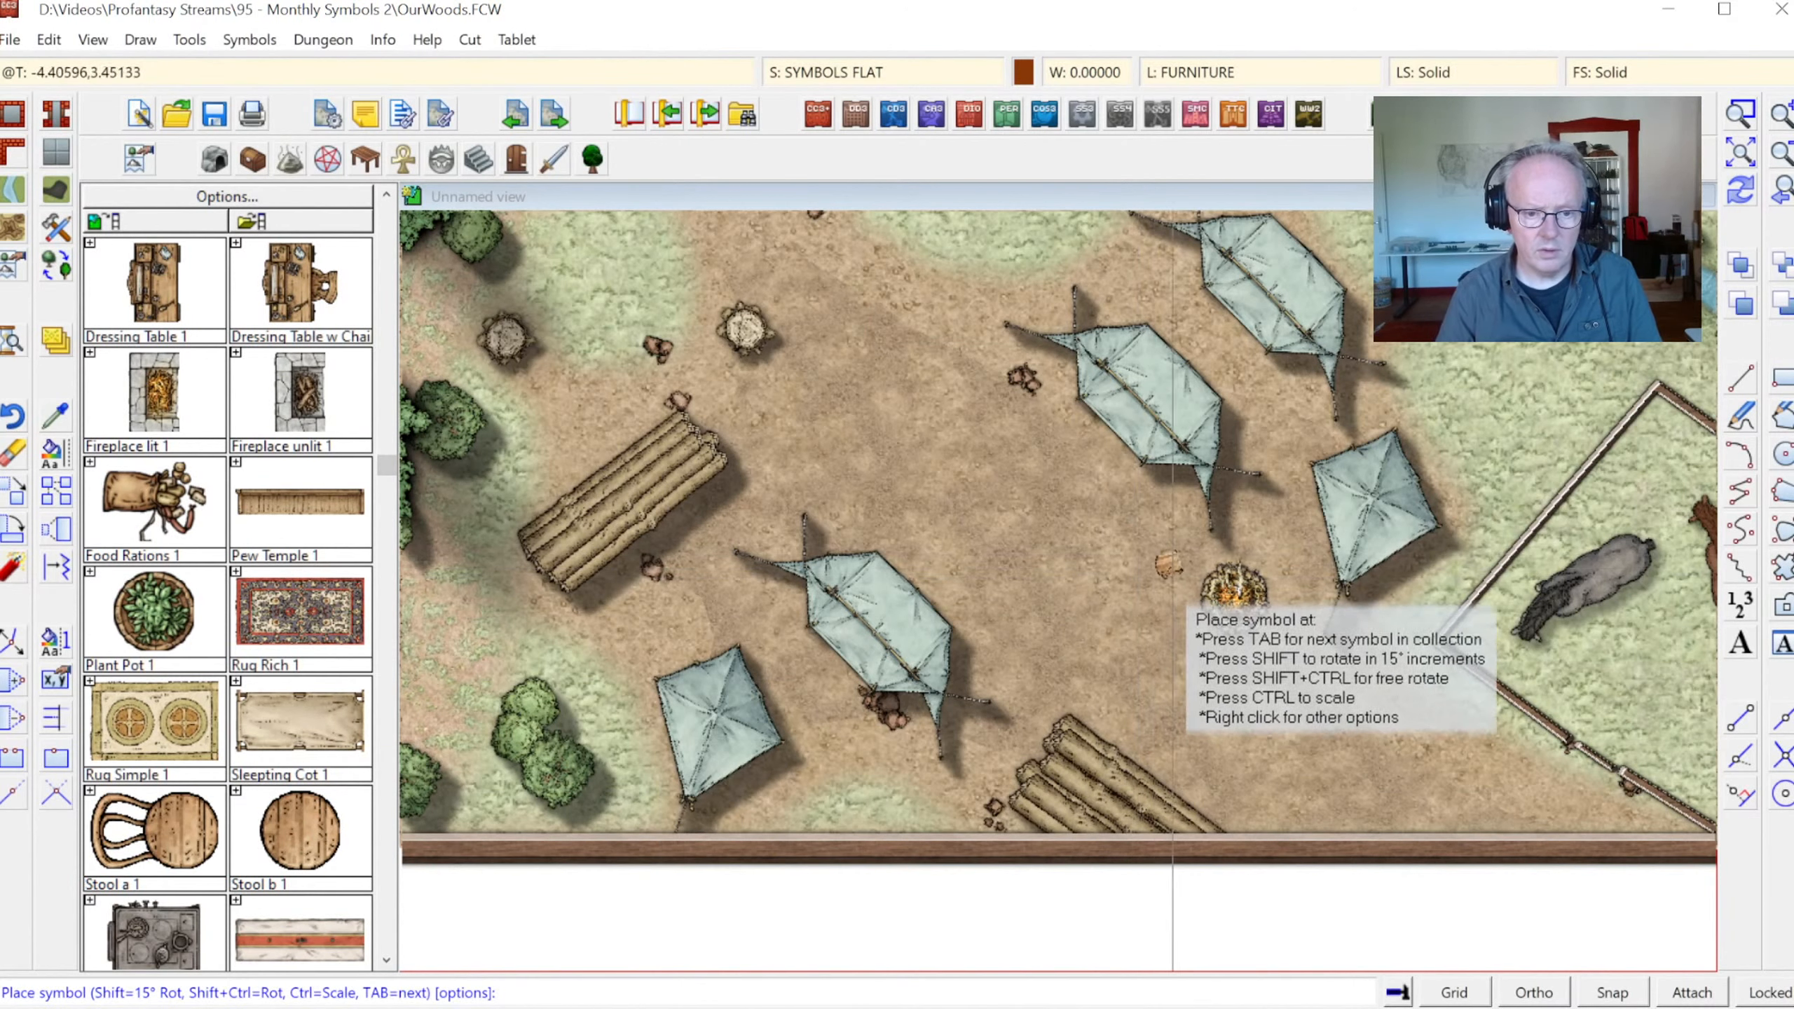
pyautogui.click(1174, 567)
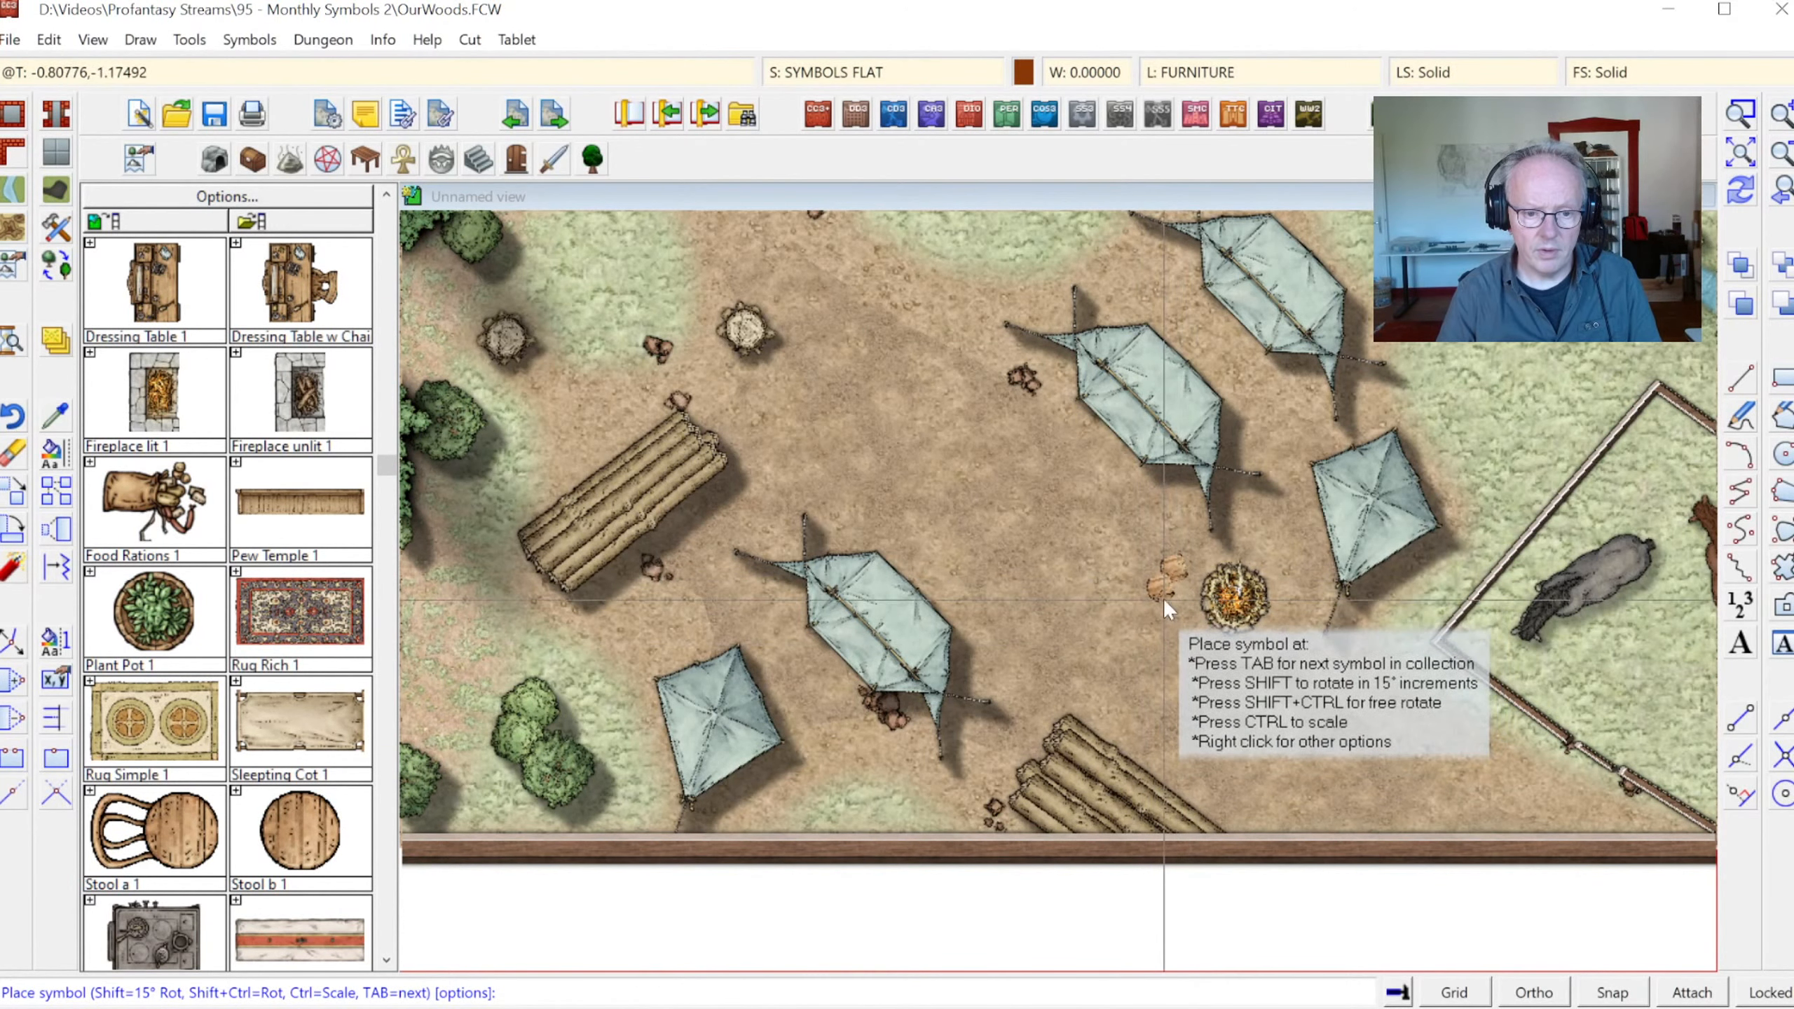
pyautogui.click(1162, 586)
pyautogui.click(1181, 626)
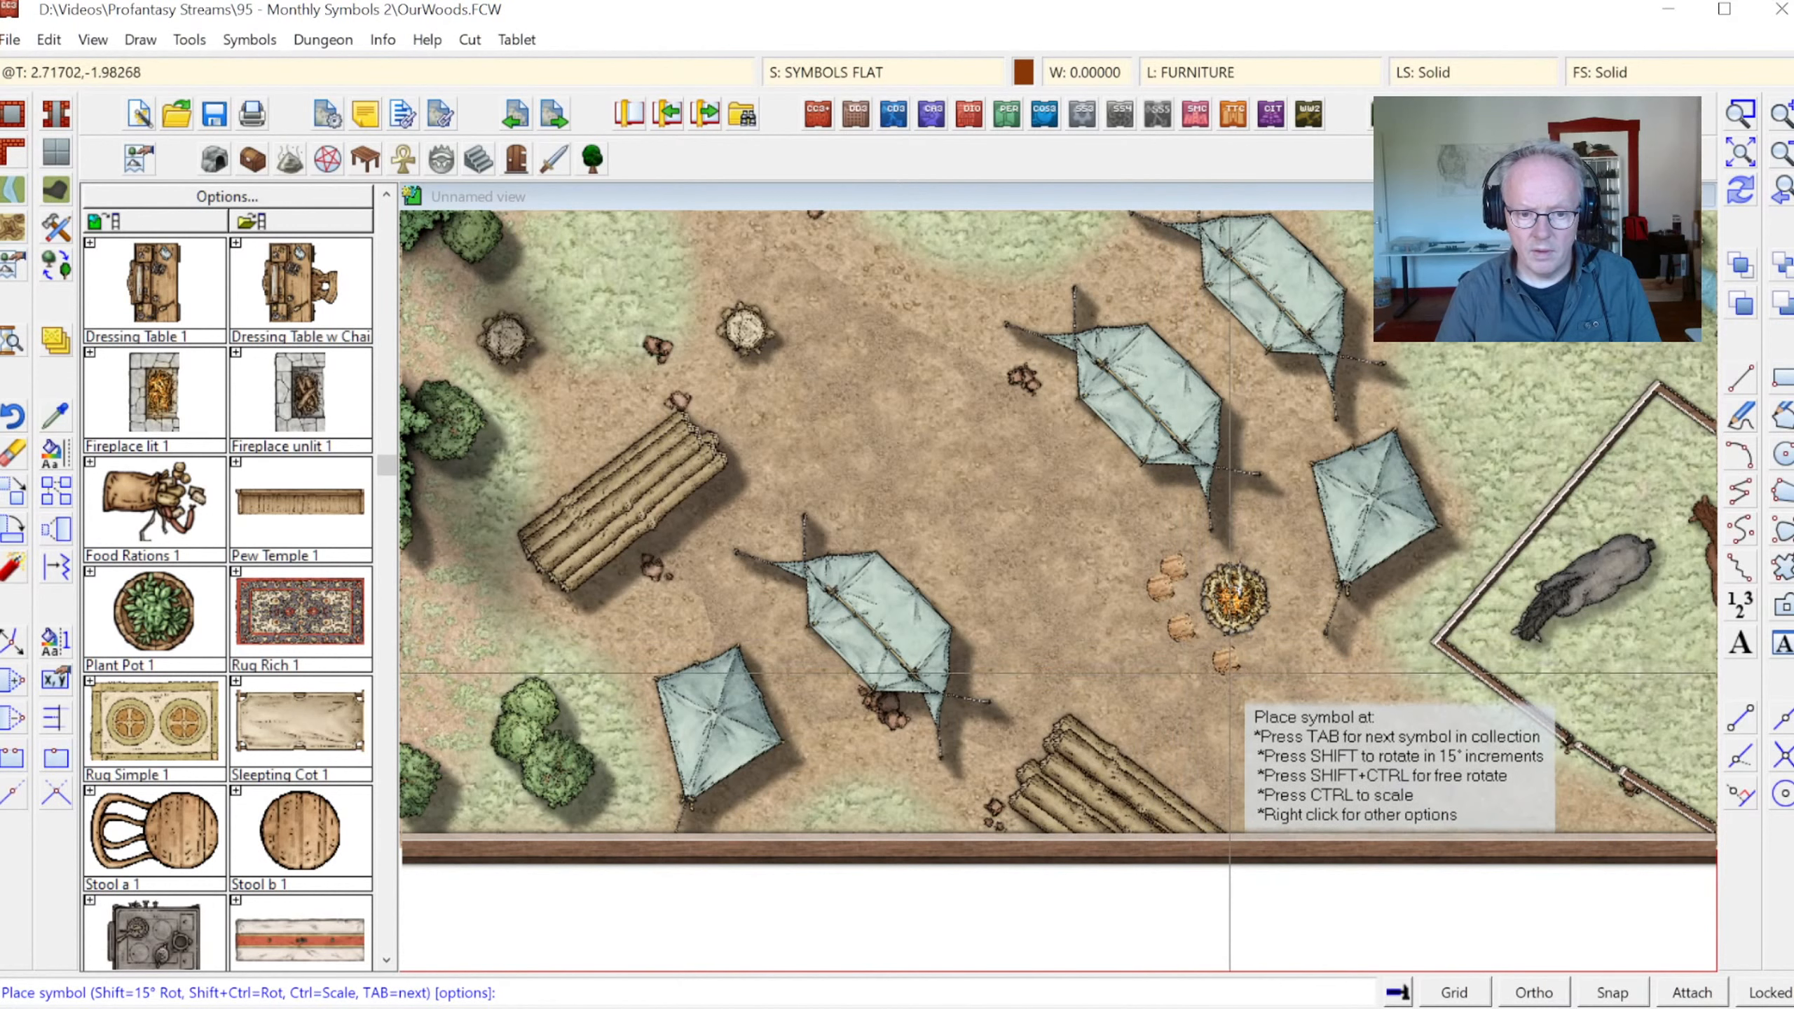
pyautogui.click(1225, 661)
pyautogui.click(1296, 658)
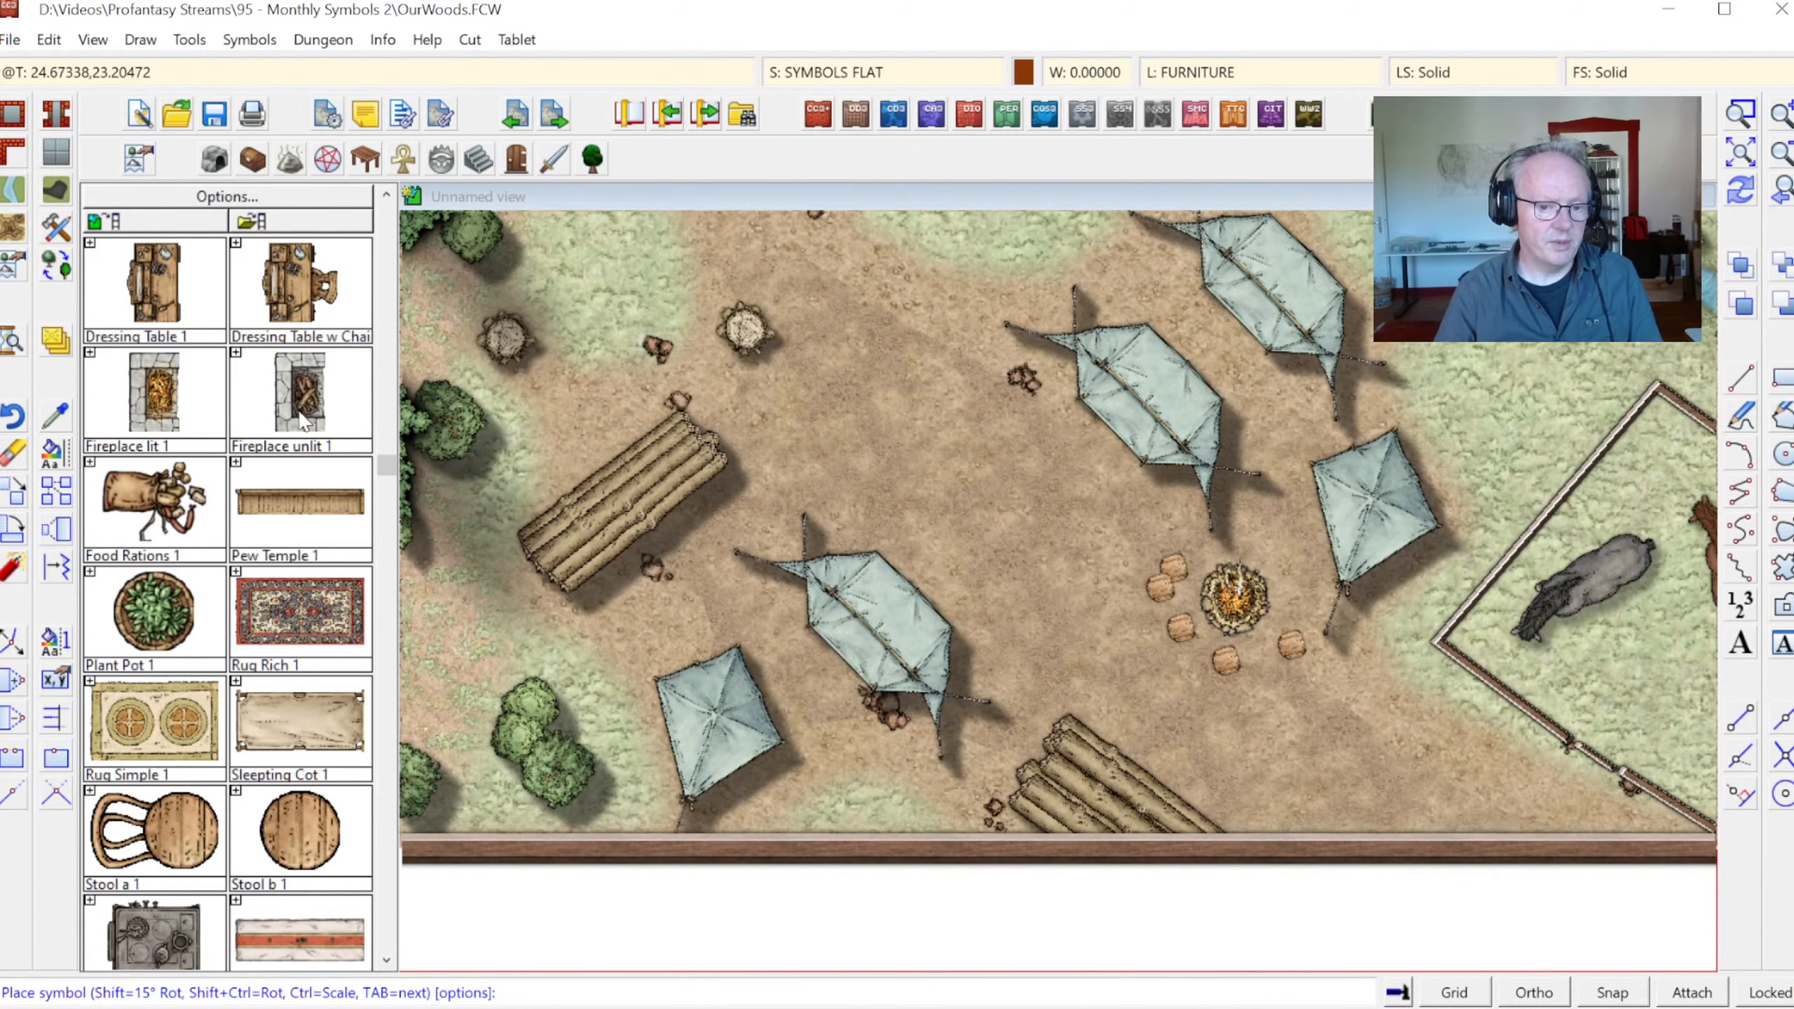
# Erase the outermost surplus stool on the west side of the campfire
pyautogui.click(16, 455)
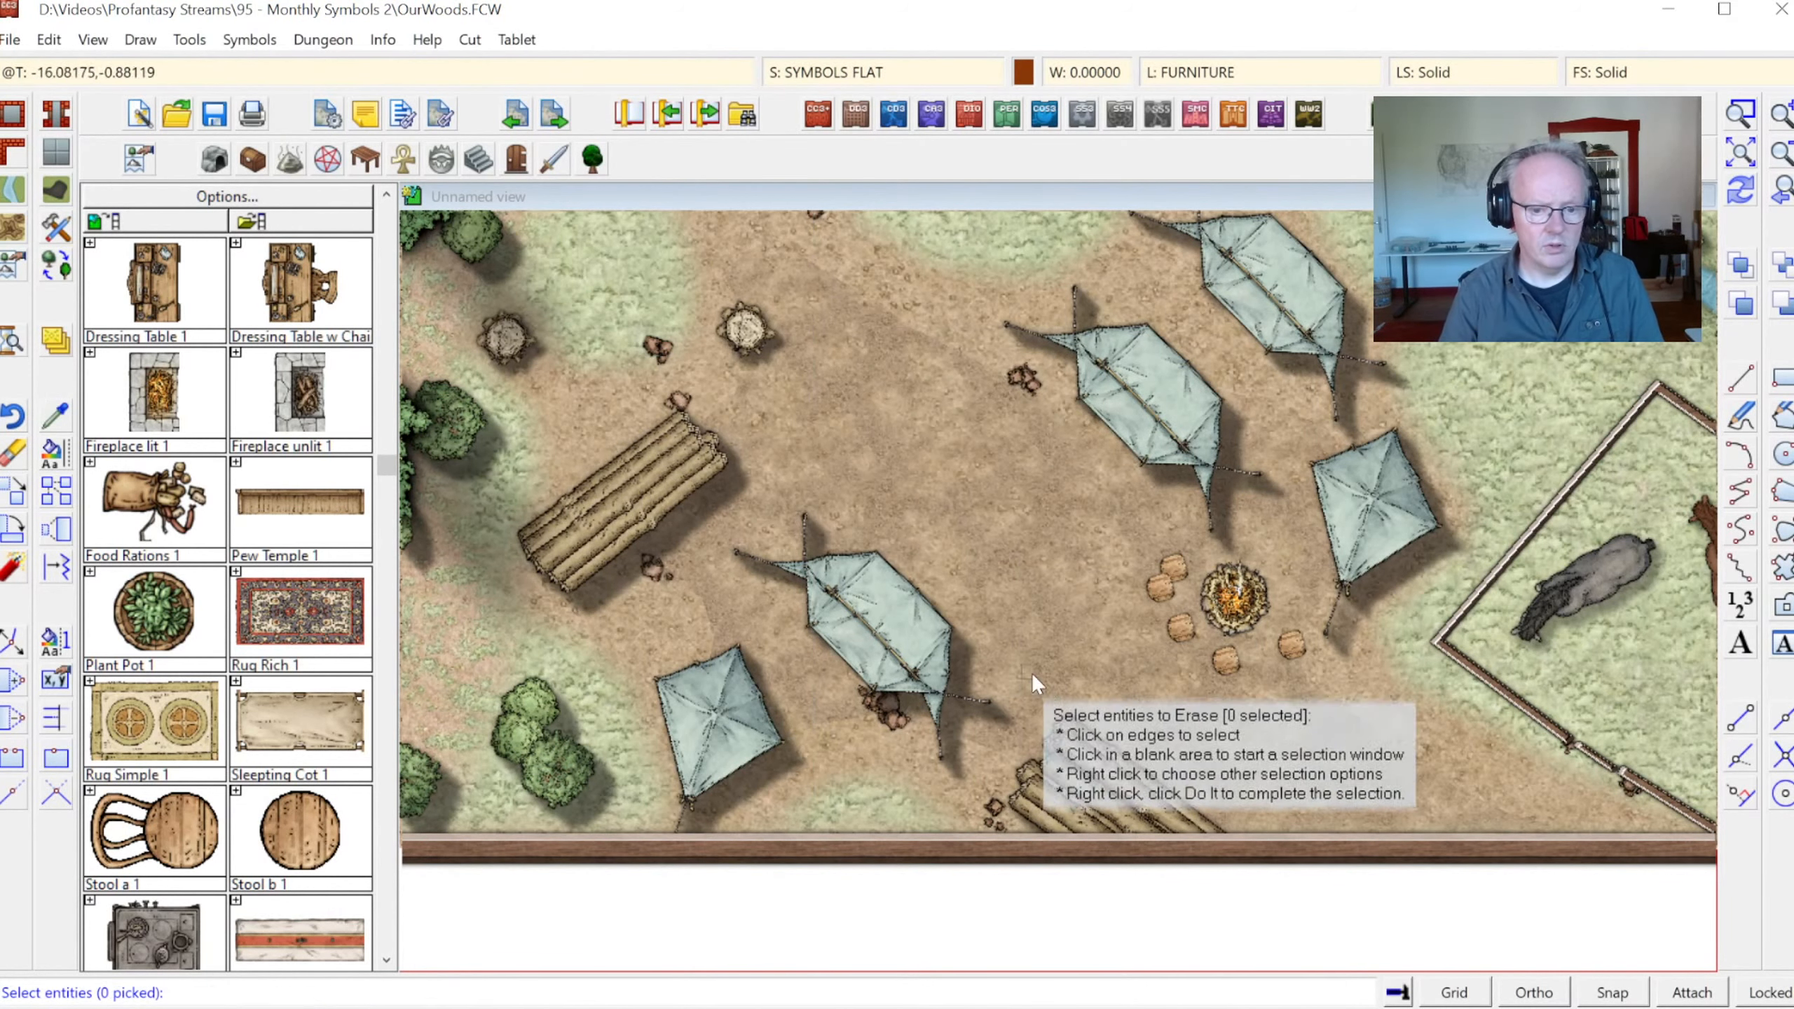
pyautogui.click(1154, 600)
pyautogui.rightClick(1097, 554)
pyautogui.click(977, 566)
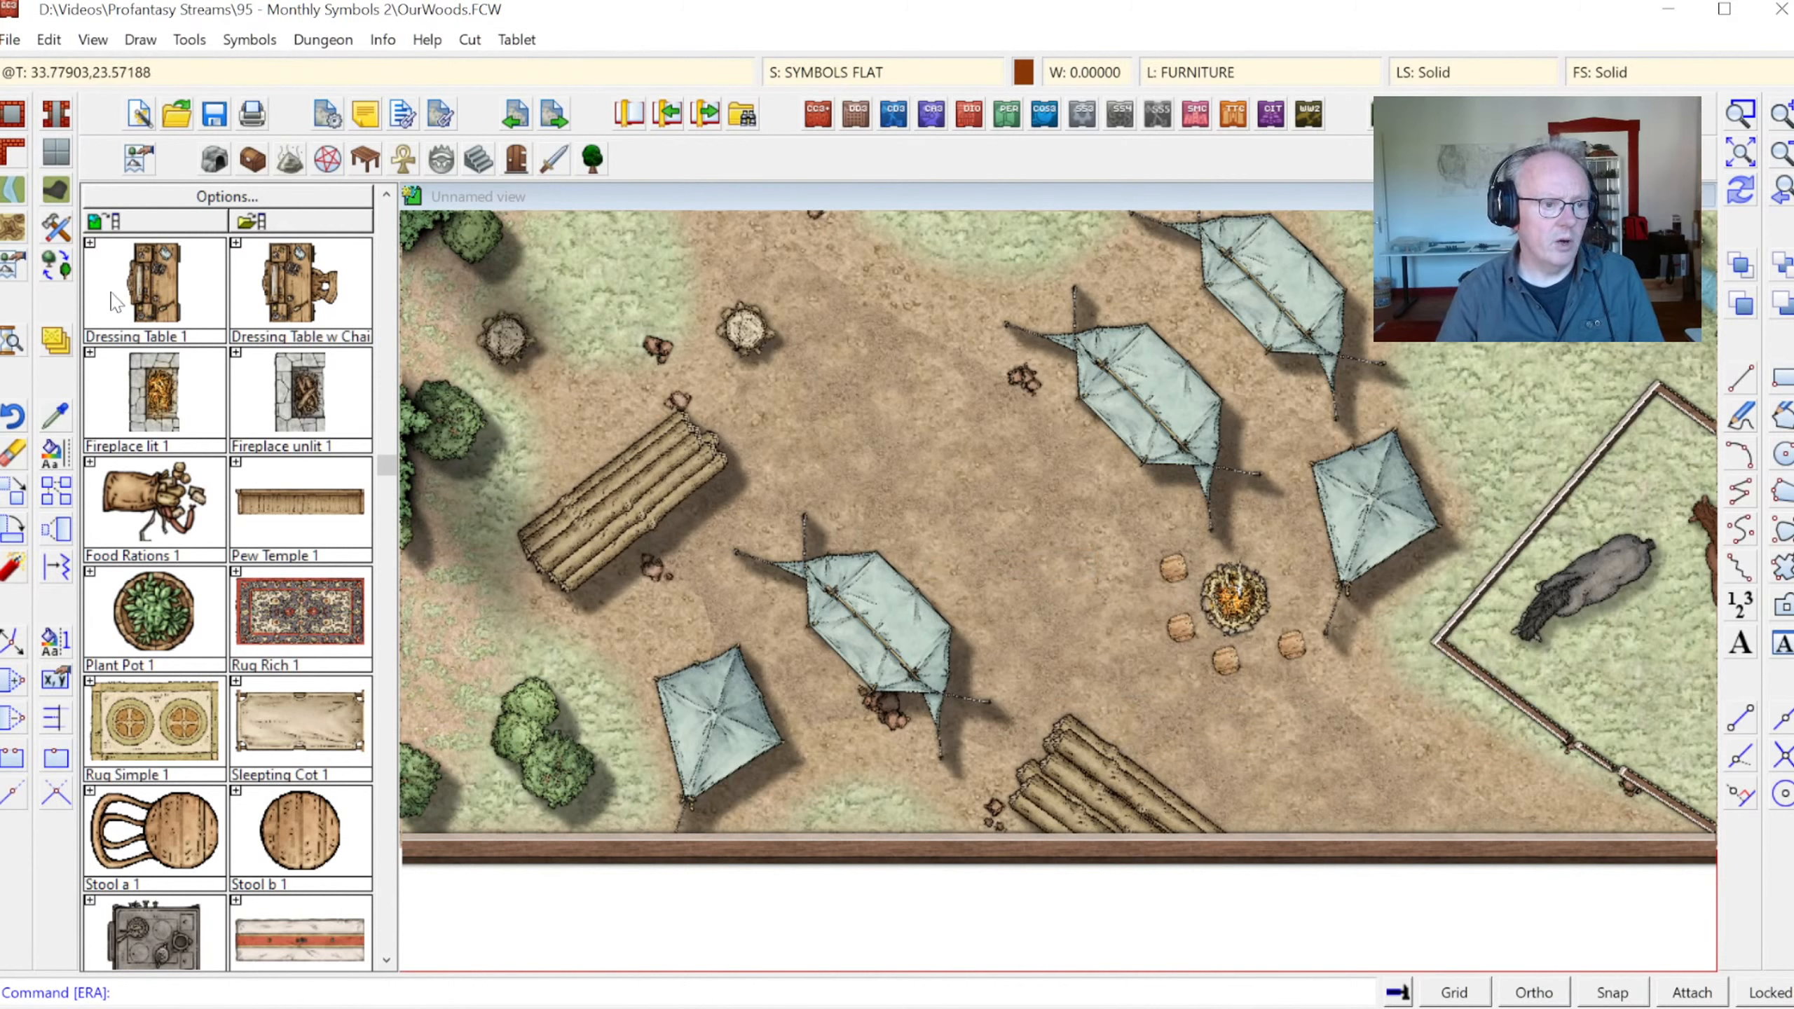
# Move the four remaining stools around the campfire to the SYMBOLS LOW sheet
pyautogui.rightClick(56, 339)
pyautogui.click(99, 553)
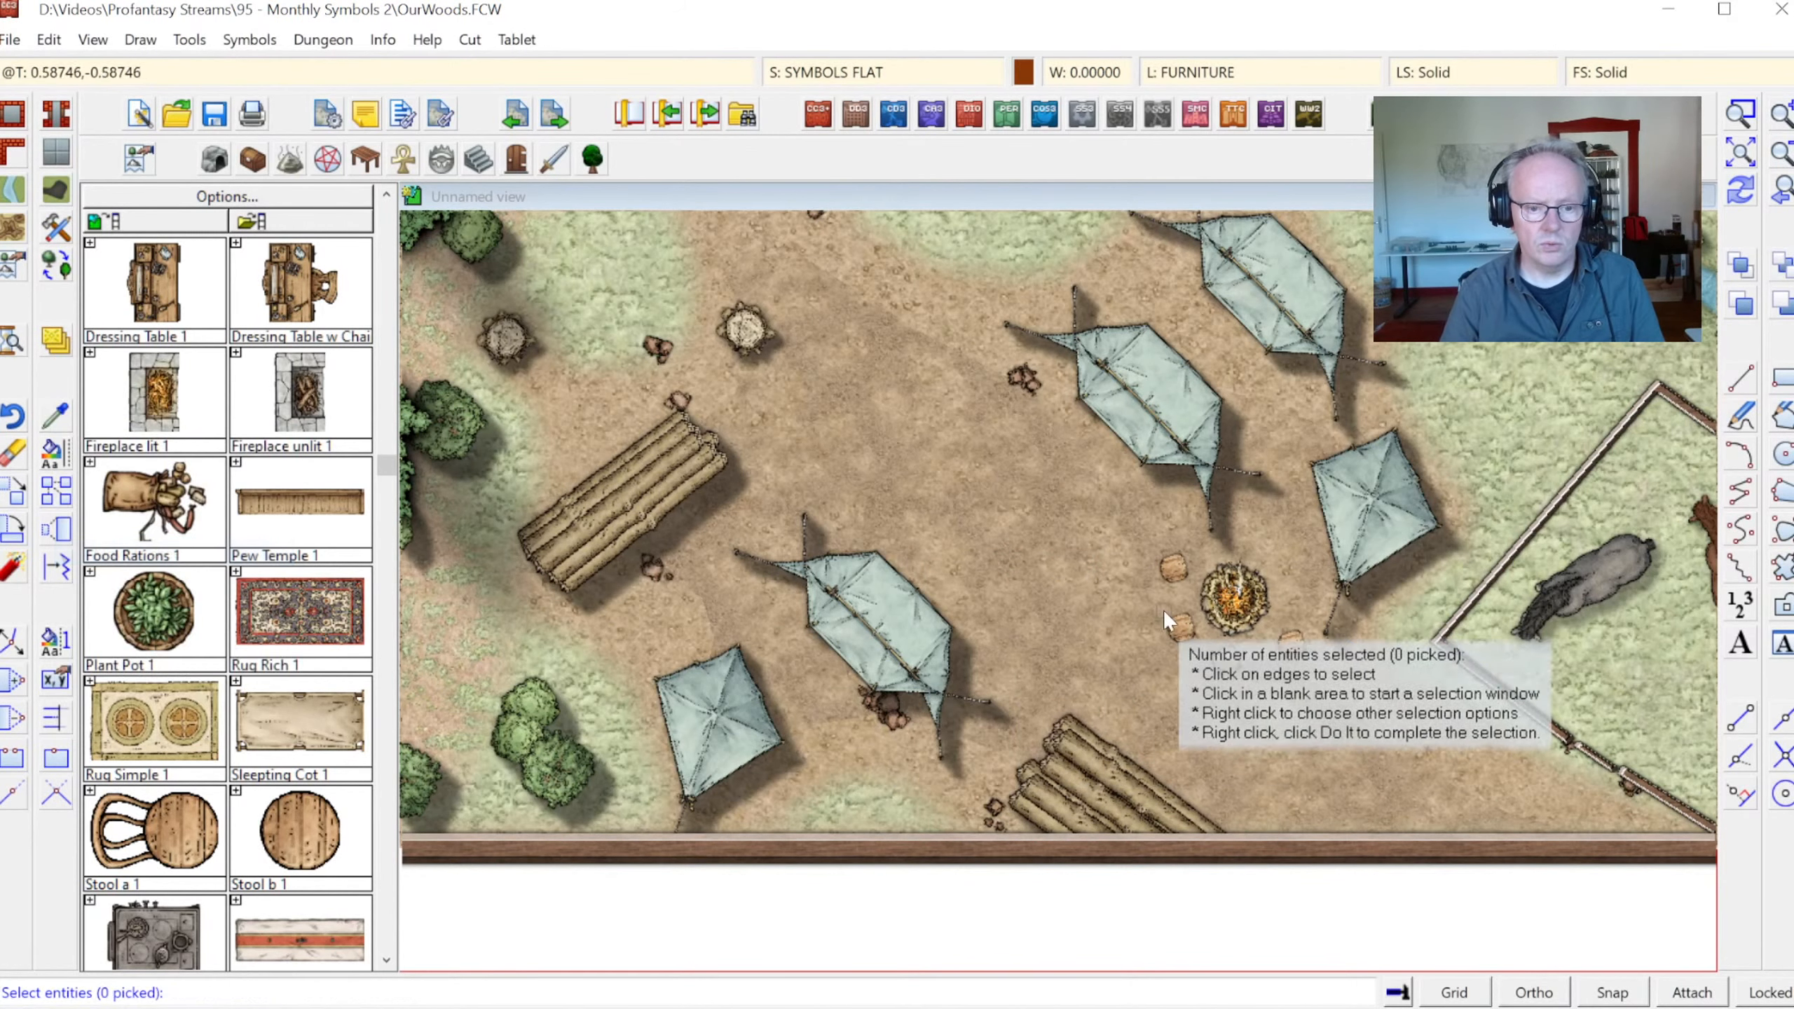
pyautogui.click(1179, 584)
pyautogui.click(1160, 628)
pyautogui.click(1174, 579)
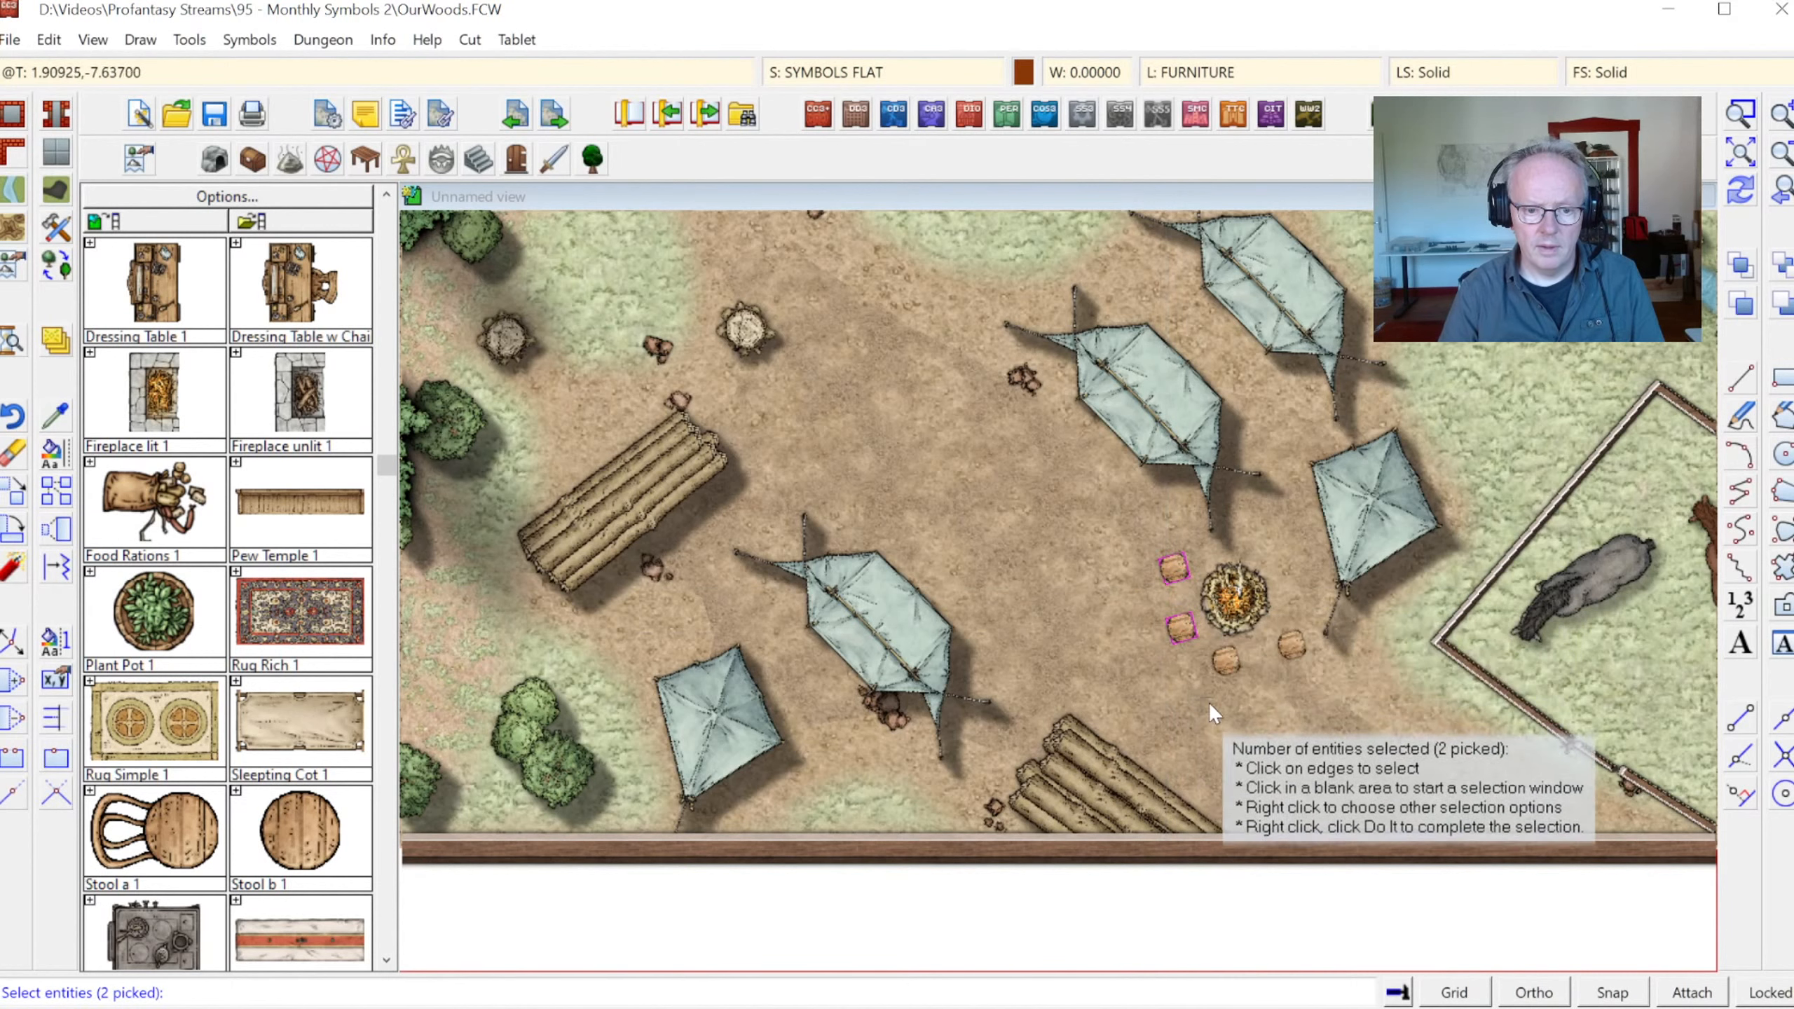
pyautogui.click(1223, 671)
pyautogui.click(1300, 640)
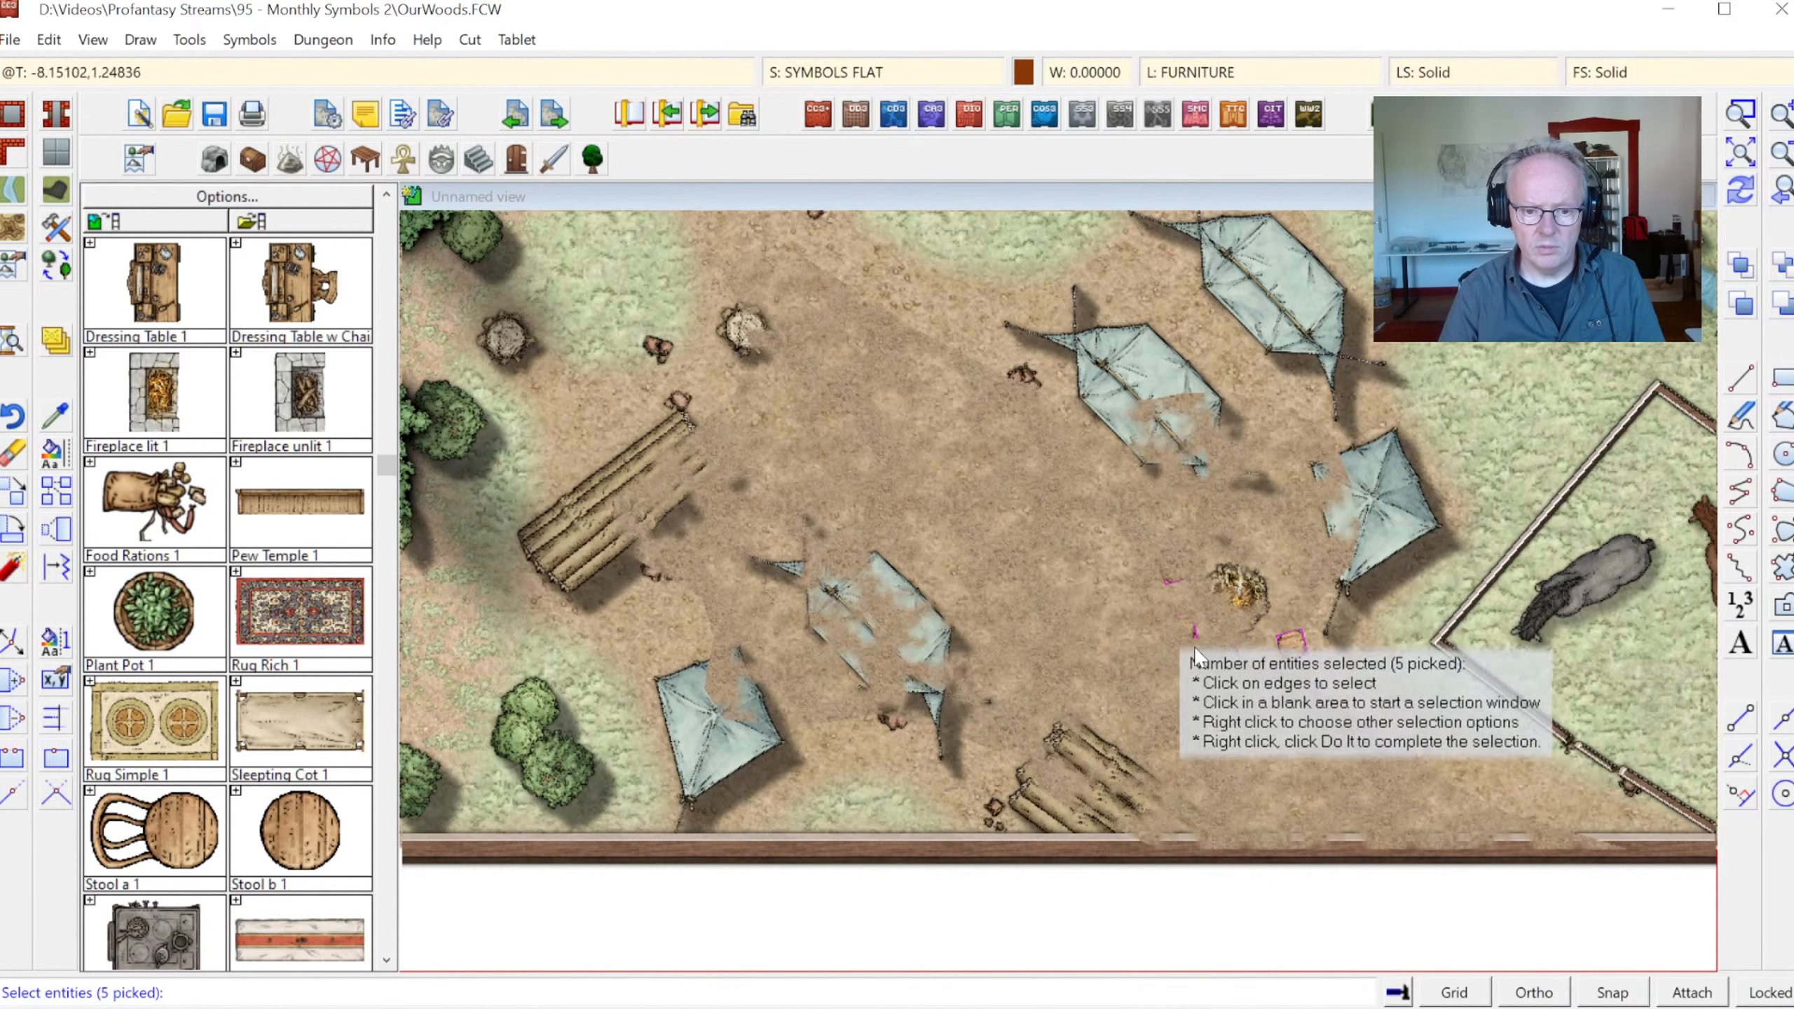
pyautogui.rightClick(1269, 656)
pyautogui.moveTo(1349, 722)
pyautogui.click(1477, 776)
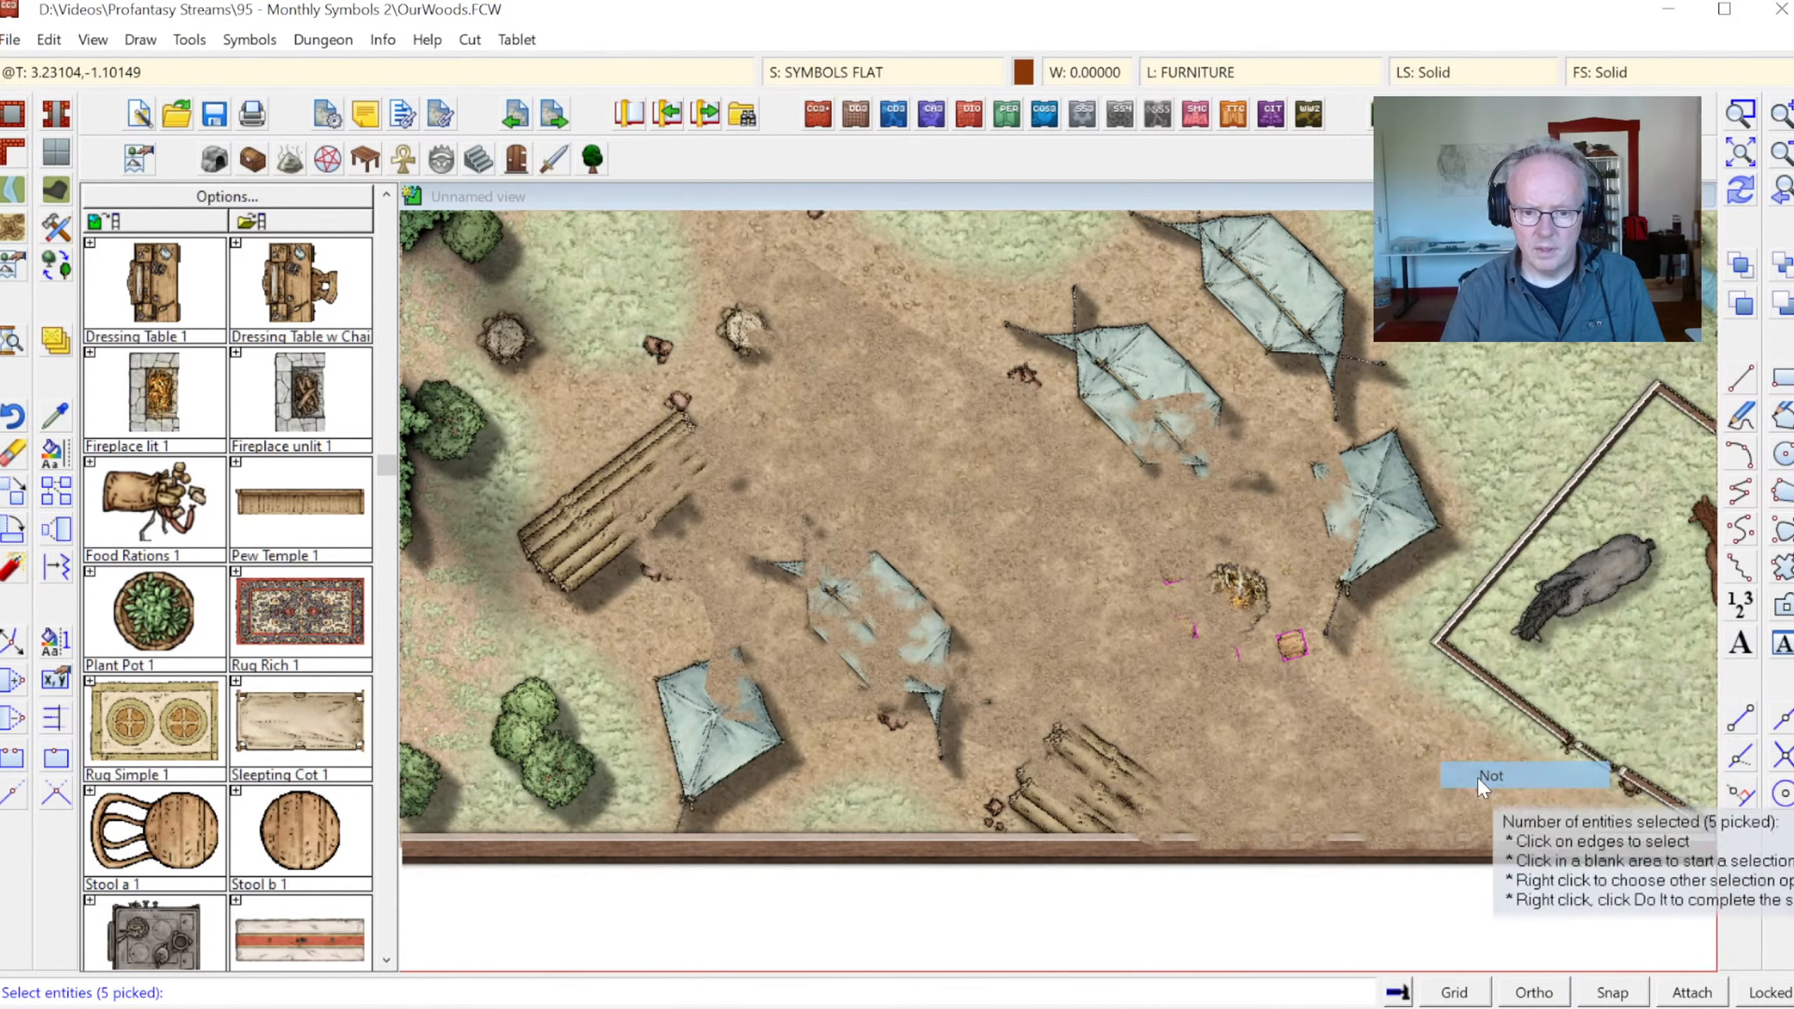
pyautogui.click(1351, 710)
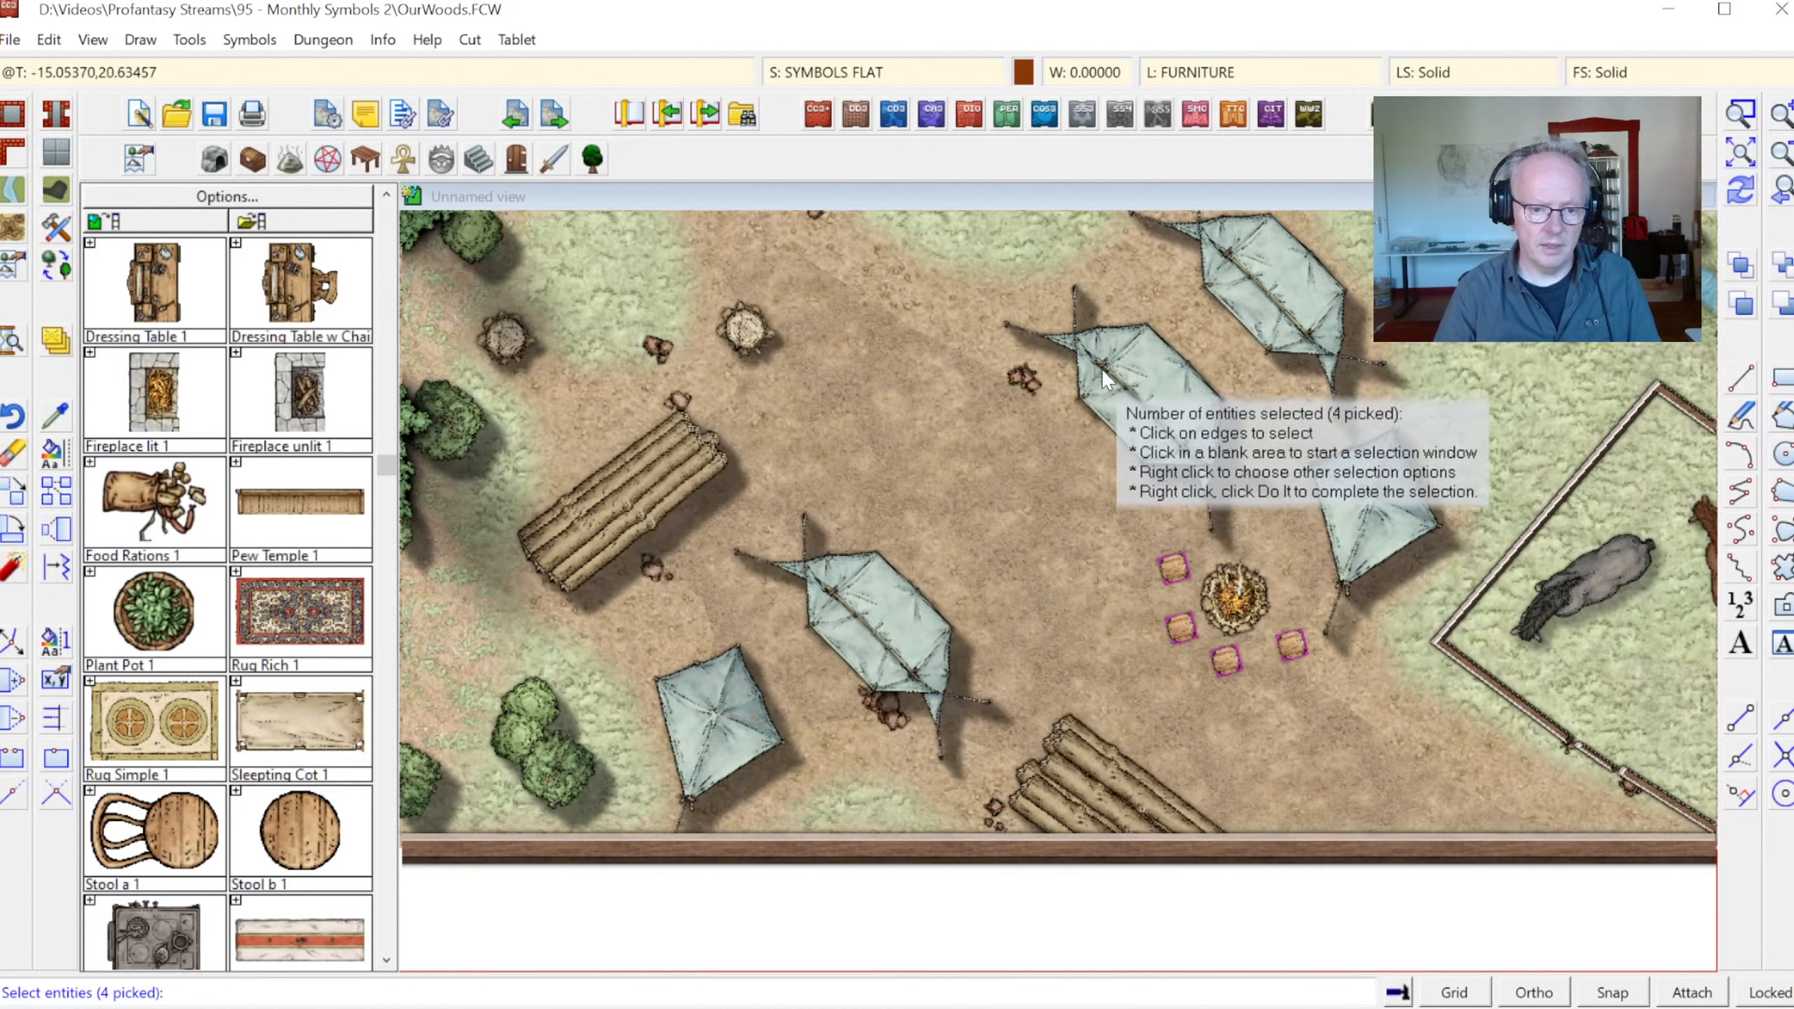
pyautogui.rightClick(955, 476)
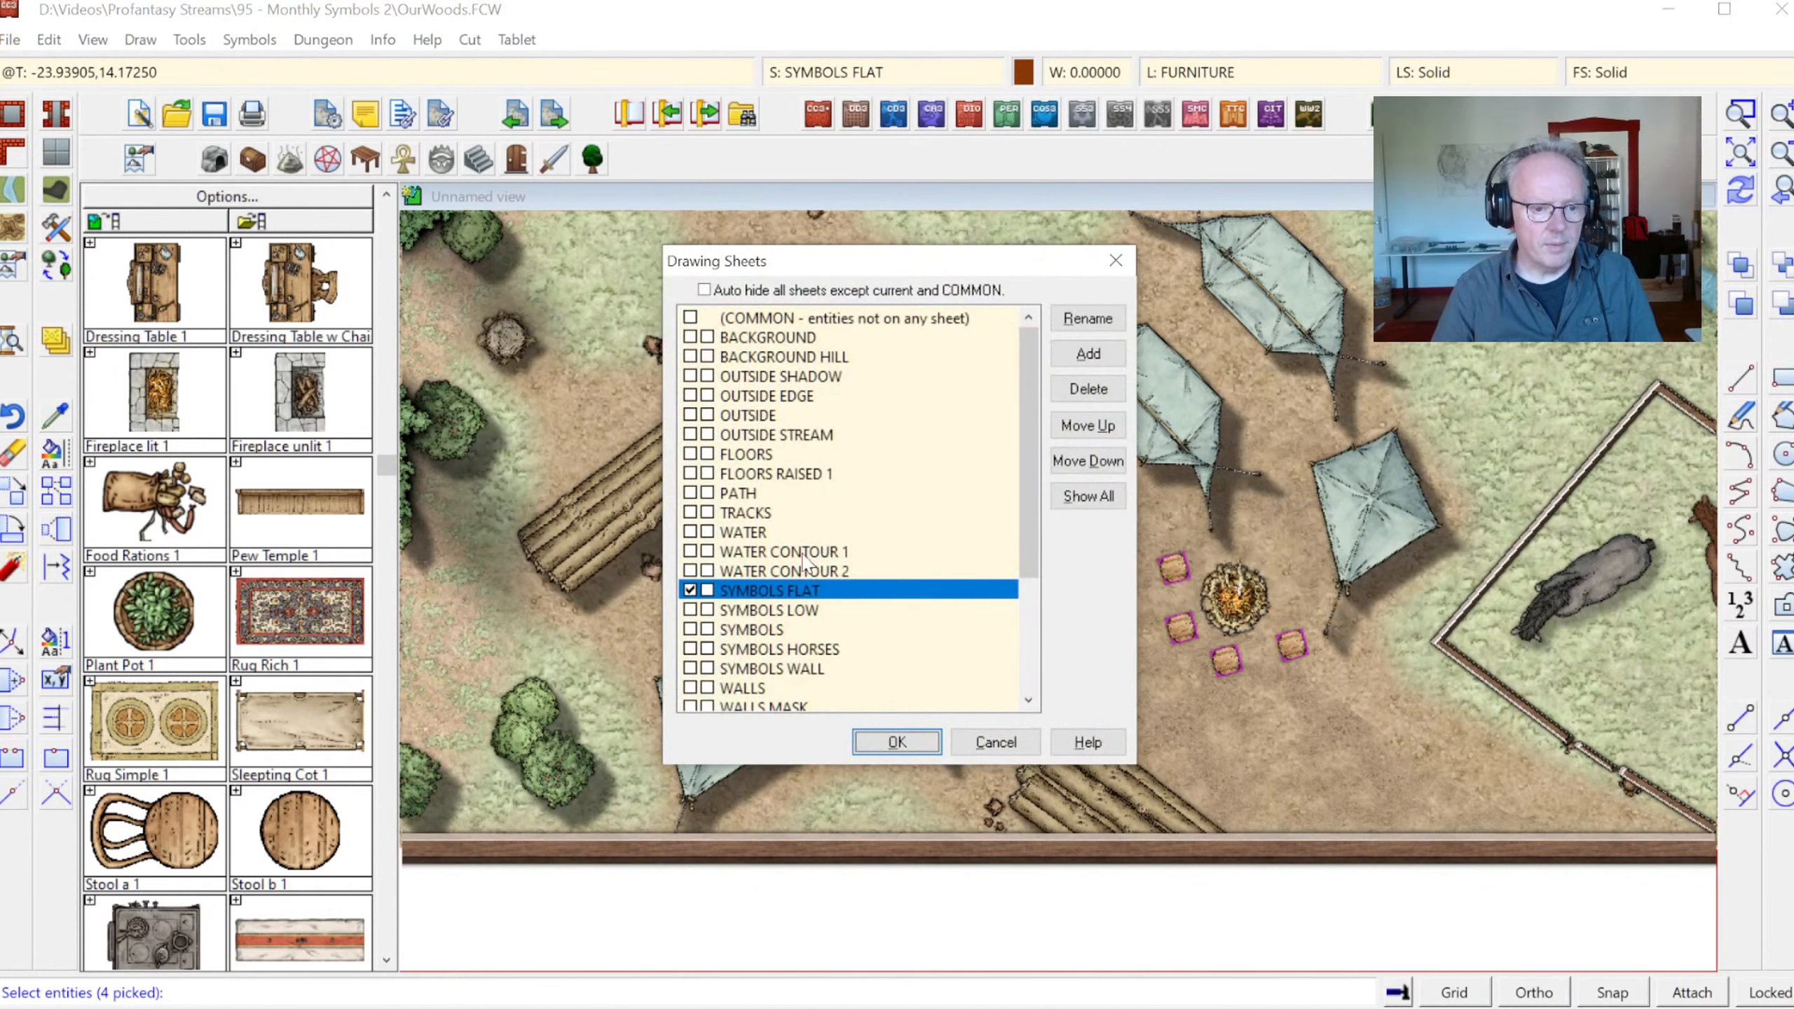
pyautogui.click(689, 612)
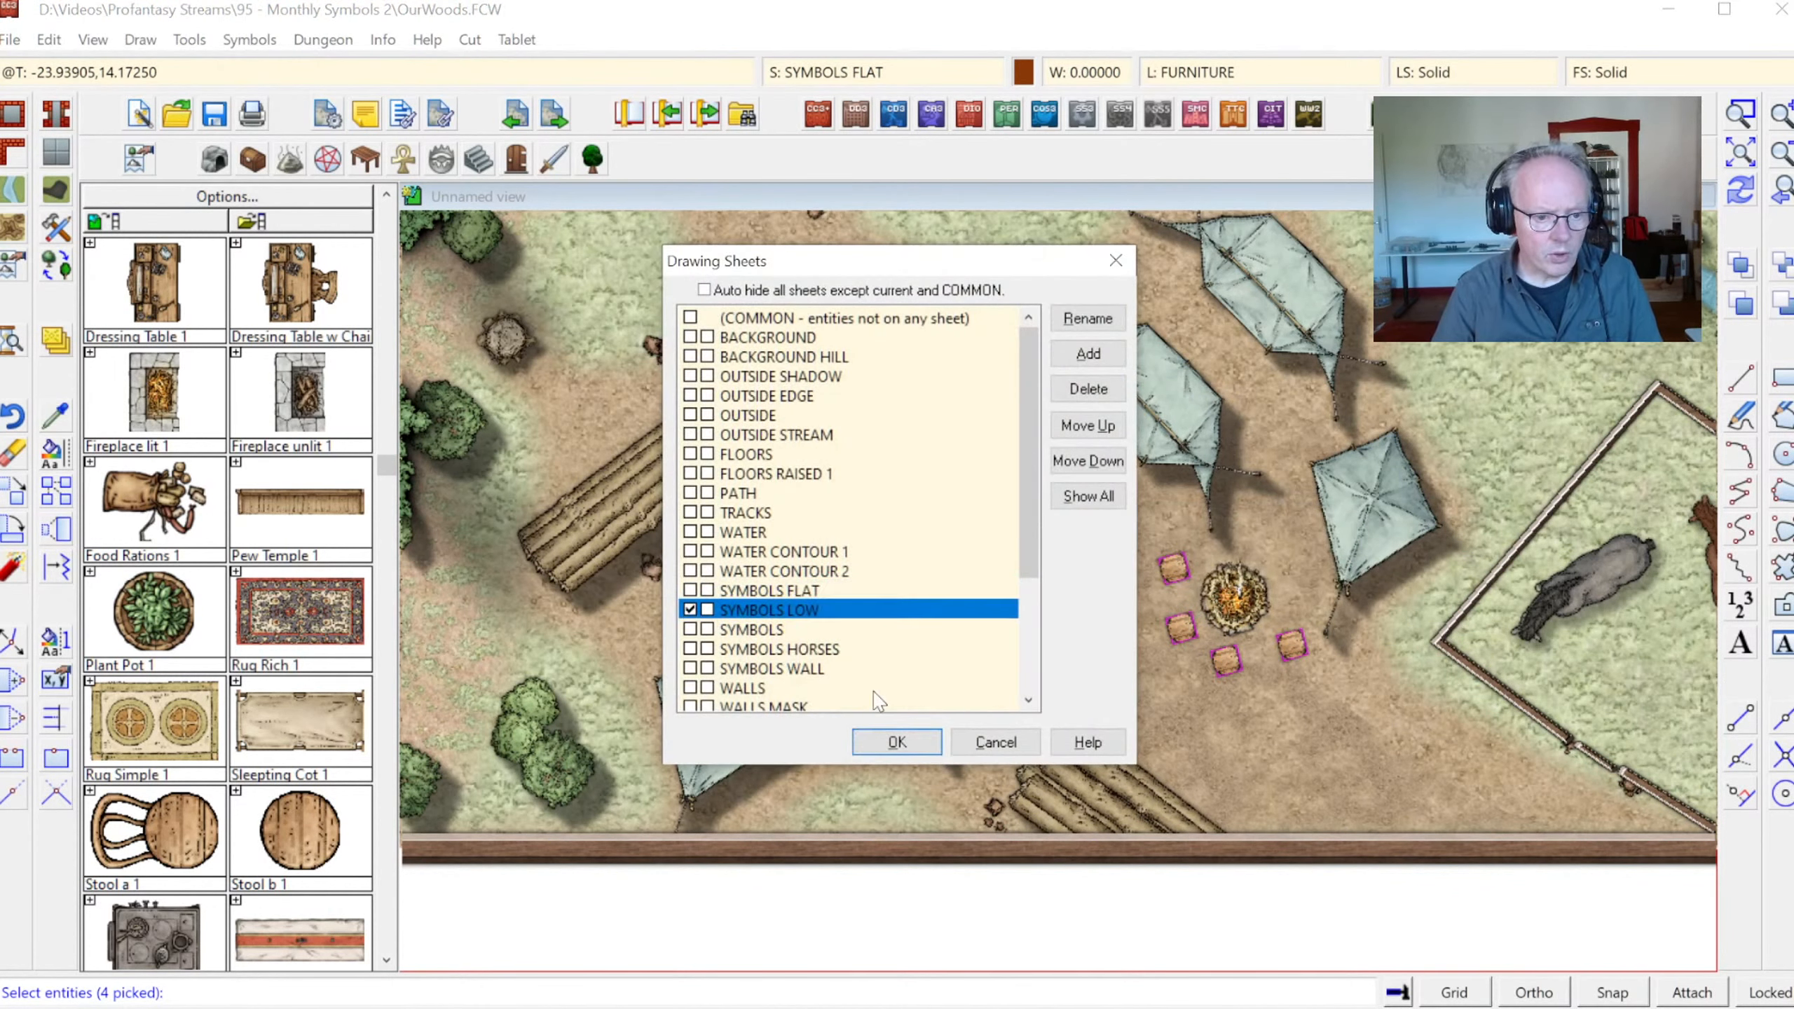
pyautogui.click(897, 742)
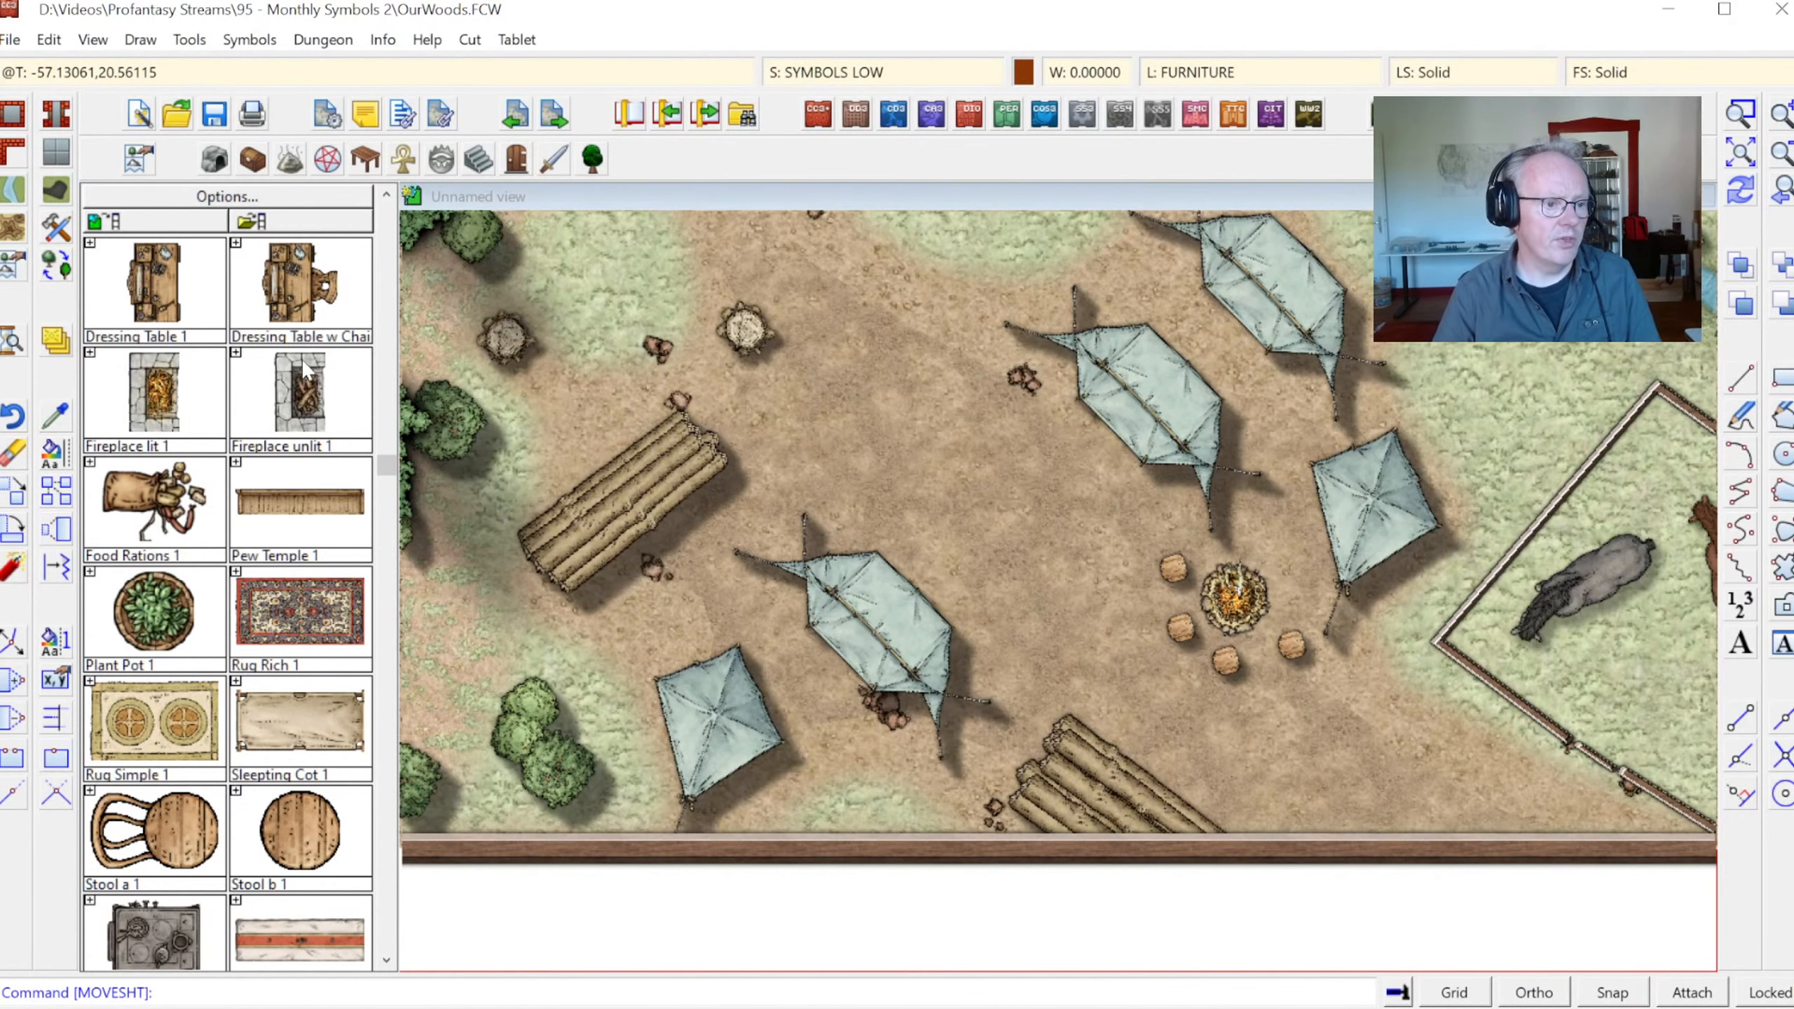
# Load the containers and treasure symbol catalog and bring its sack symbols into view
pyautogui.click(252, 162)
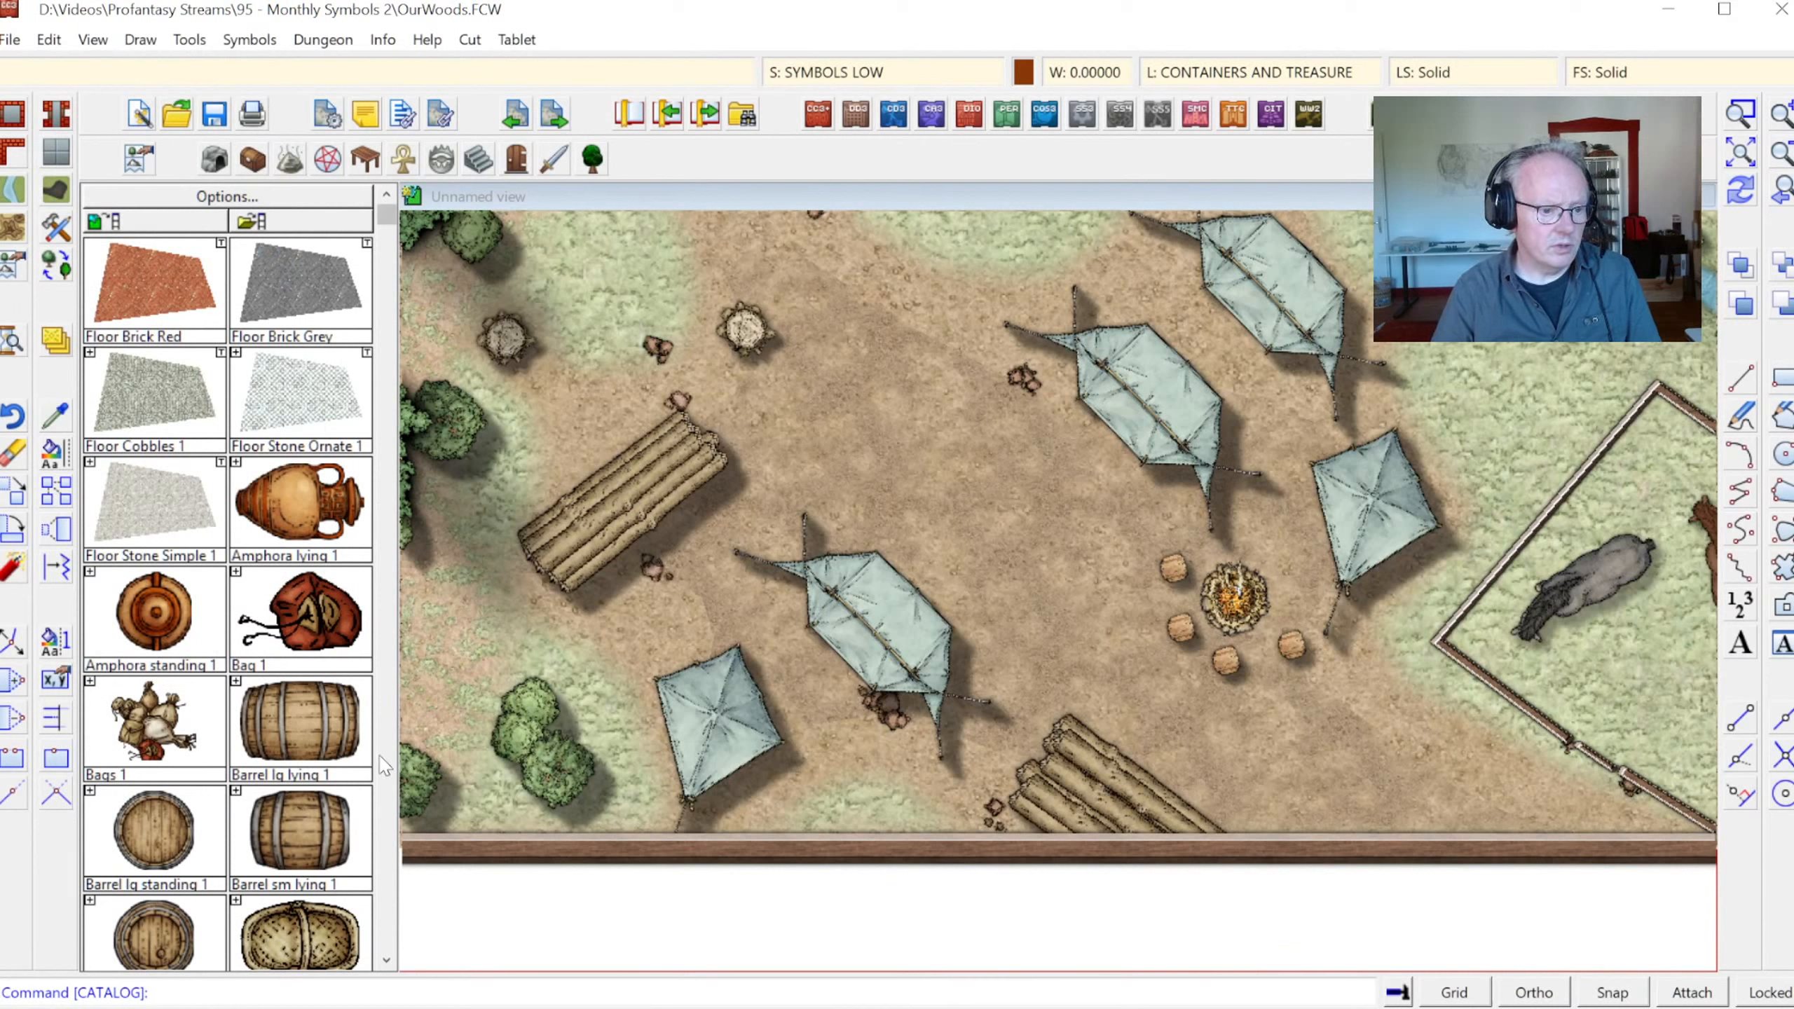
pyautogui.click(381, 314)
pyautogui.click(383, 281)
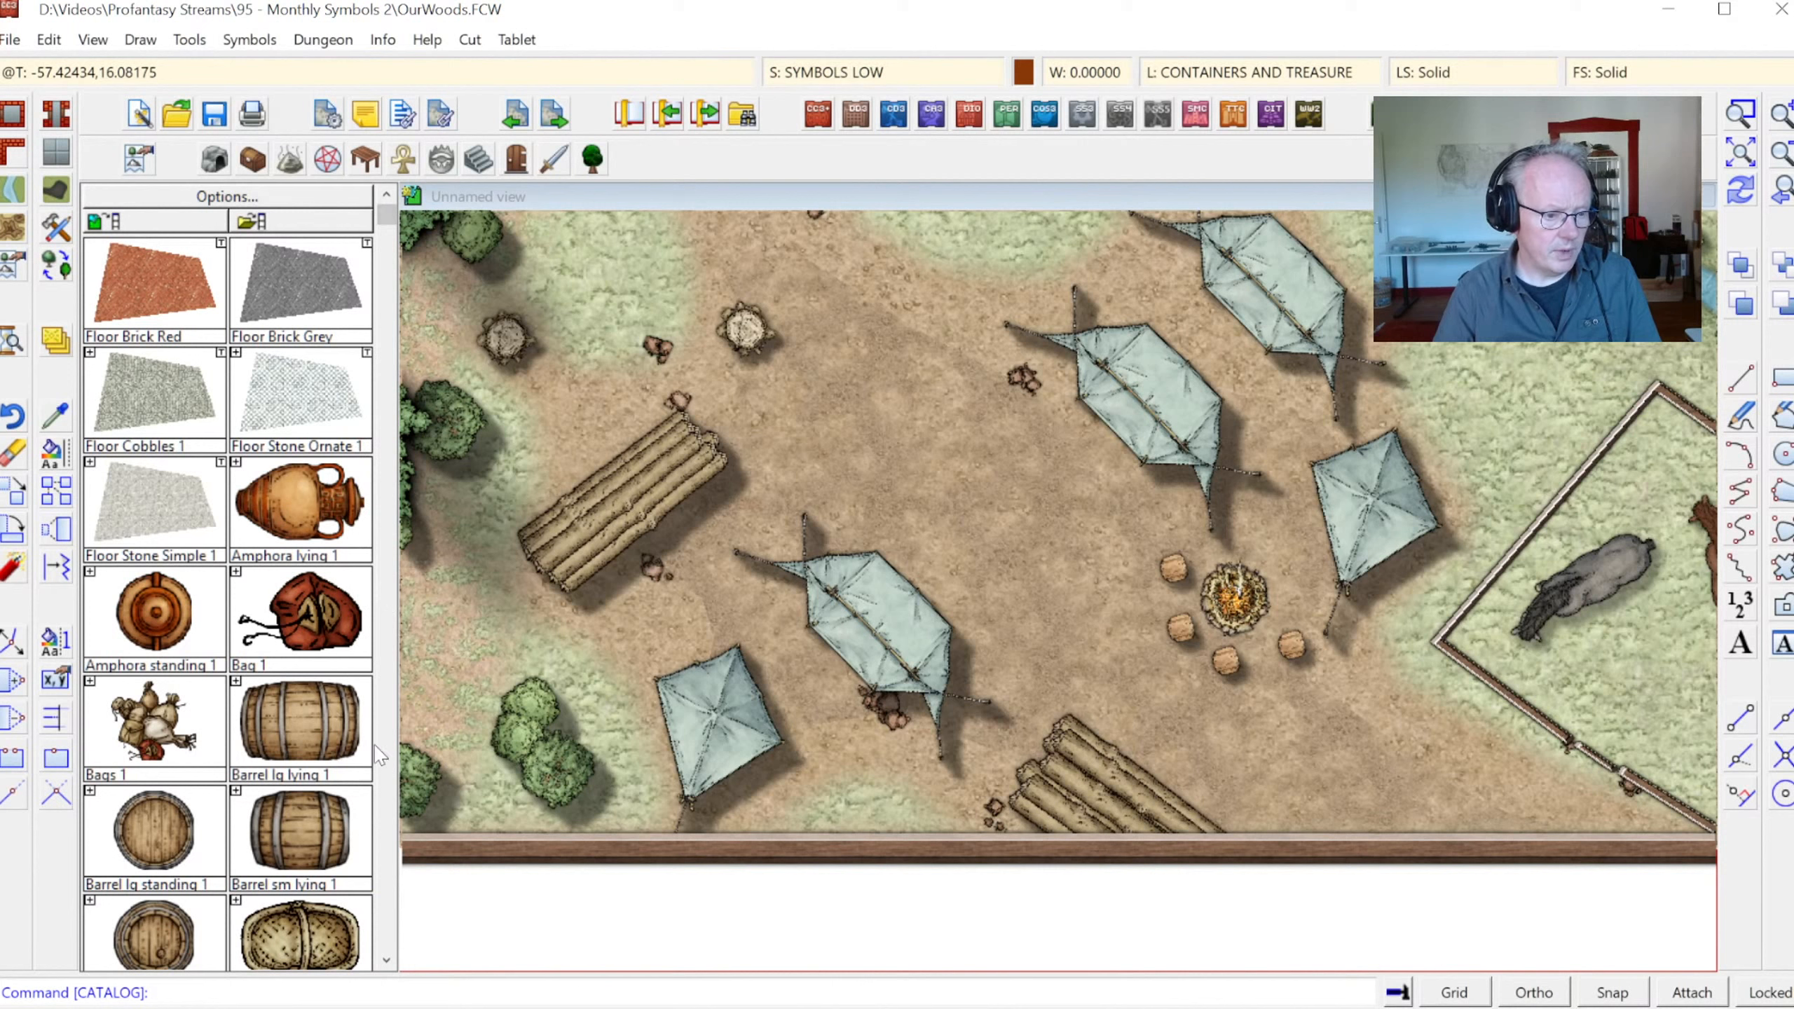
pyautogui.click(387, 801)
pyautogui.click(387, 802)
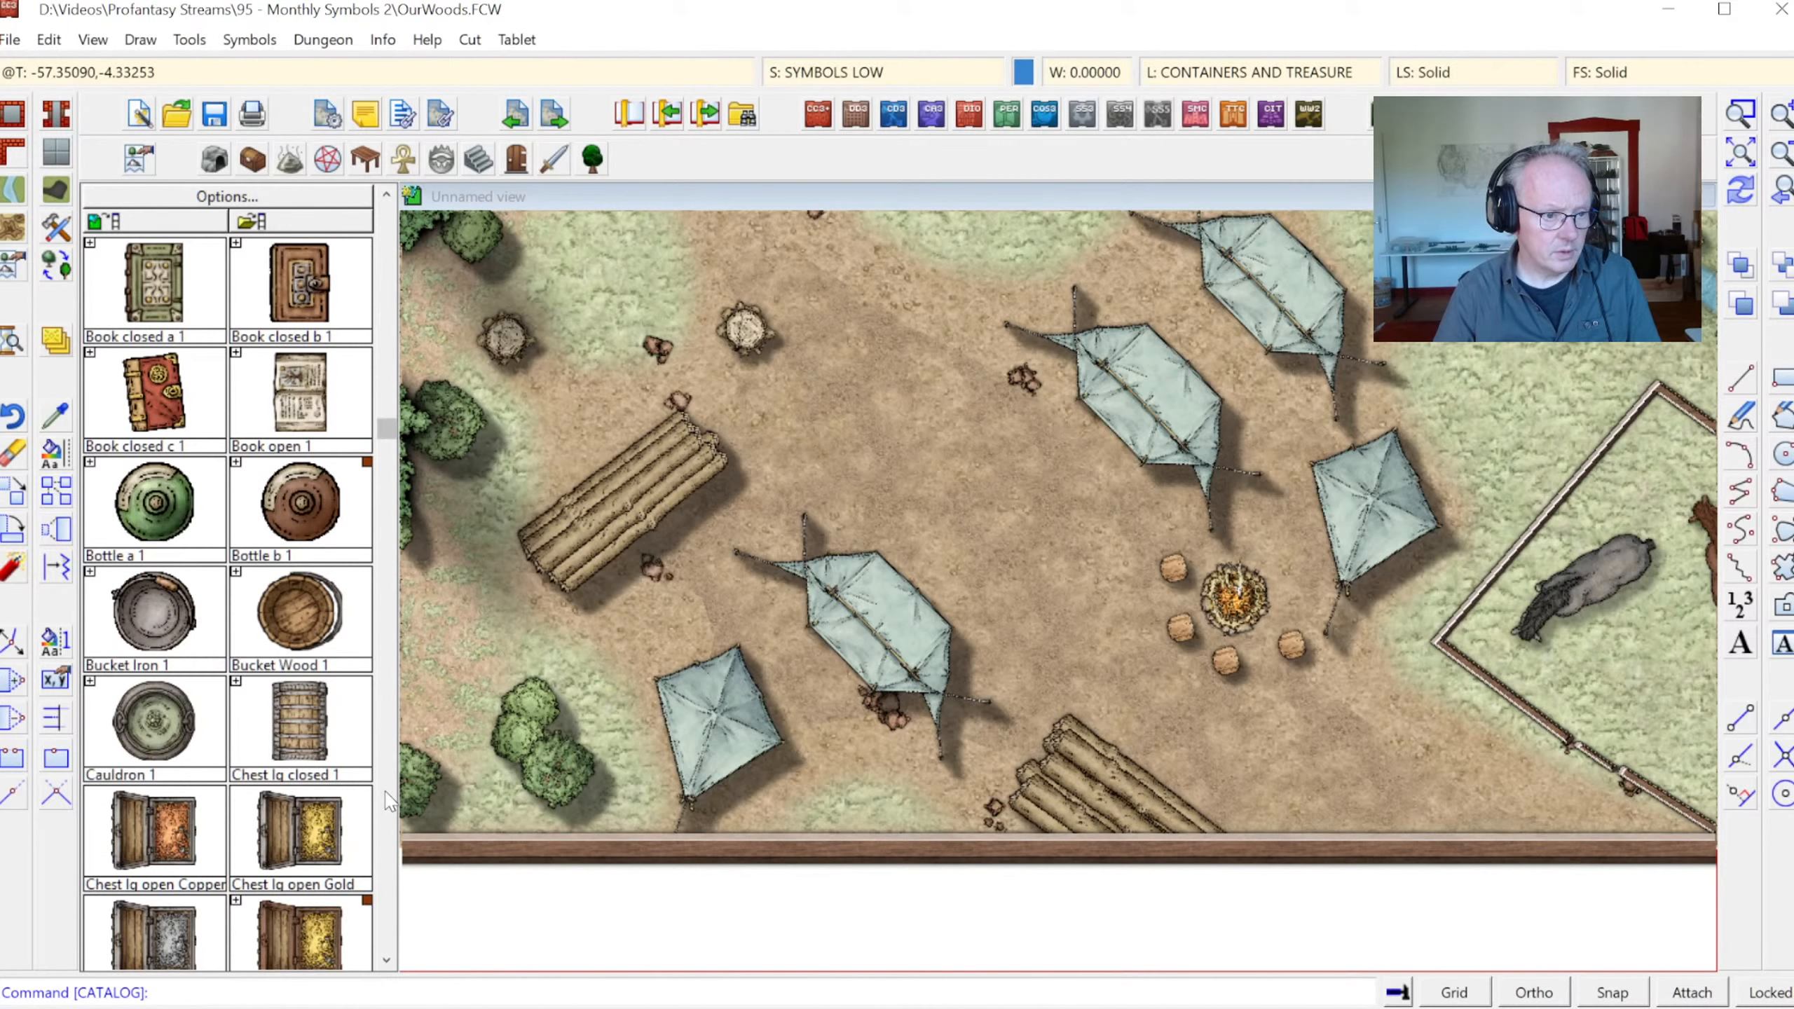
pyautogui.click(387, 801)
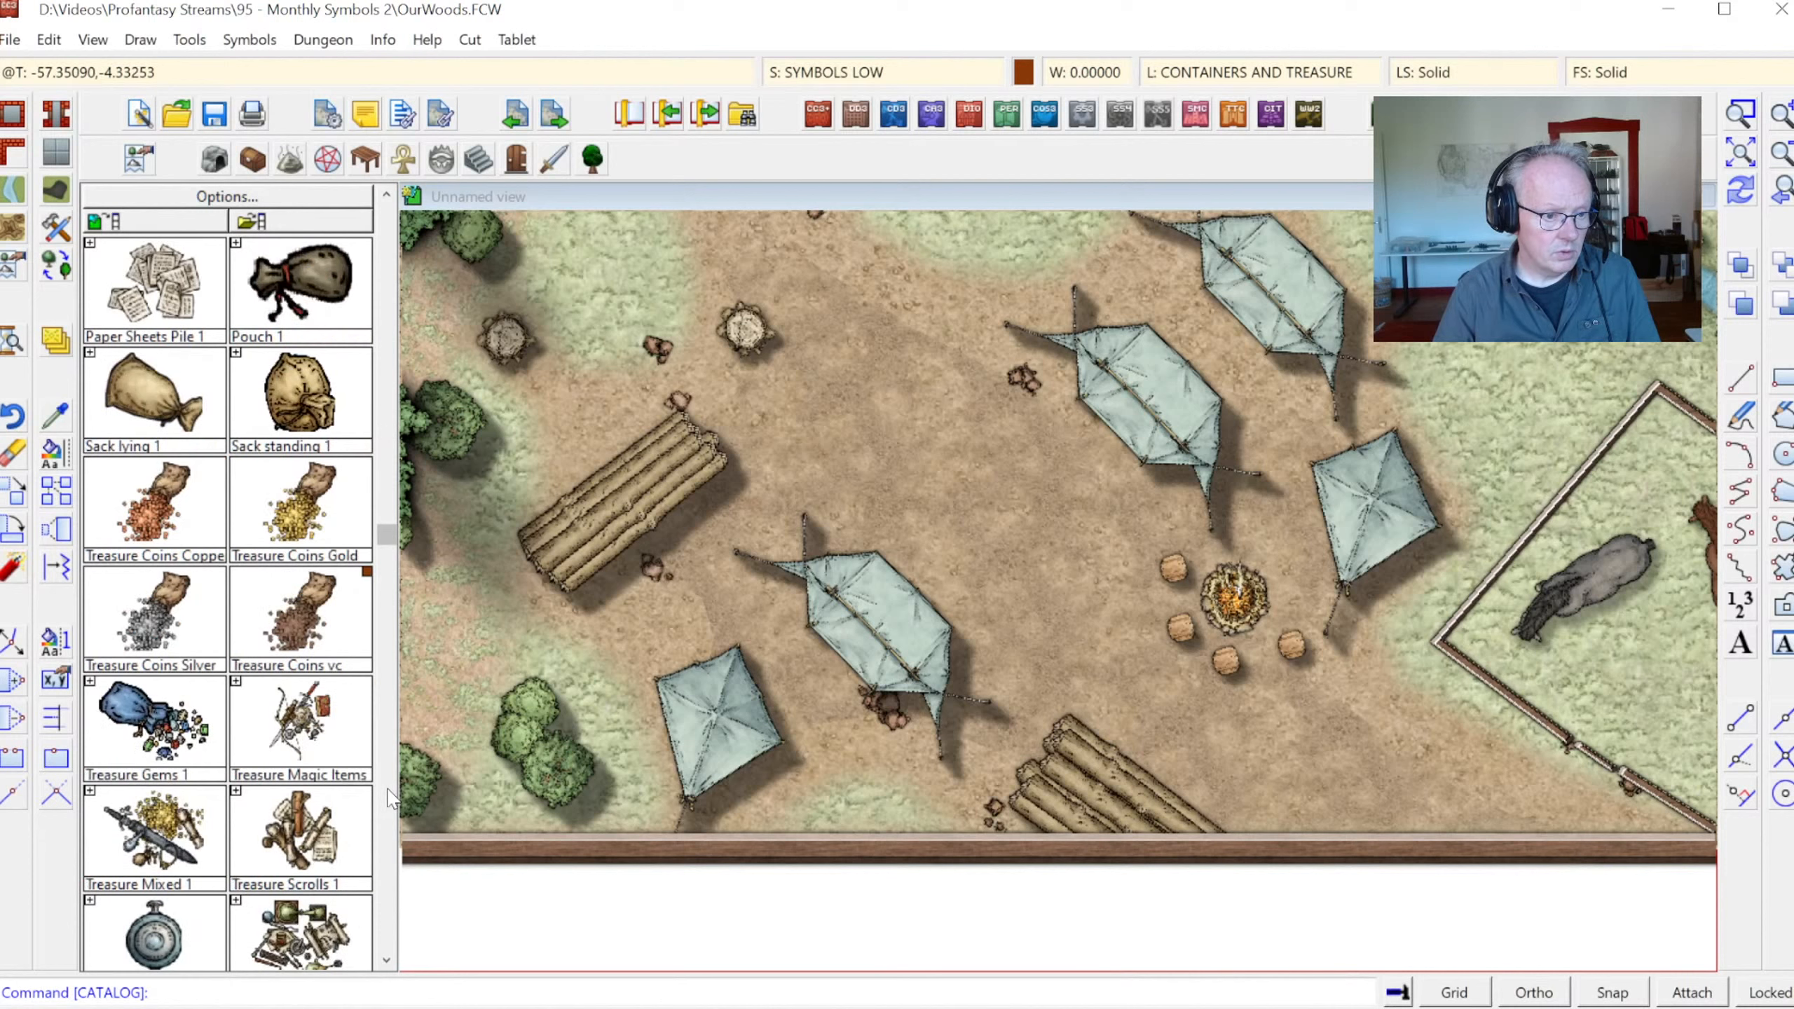
# Place a row of Sack standing 1 symbols along the square tent by the campfire and one Sack lying 1 beside the southernmost ridge tent
pyautogui.click(293, 417)
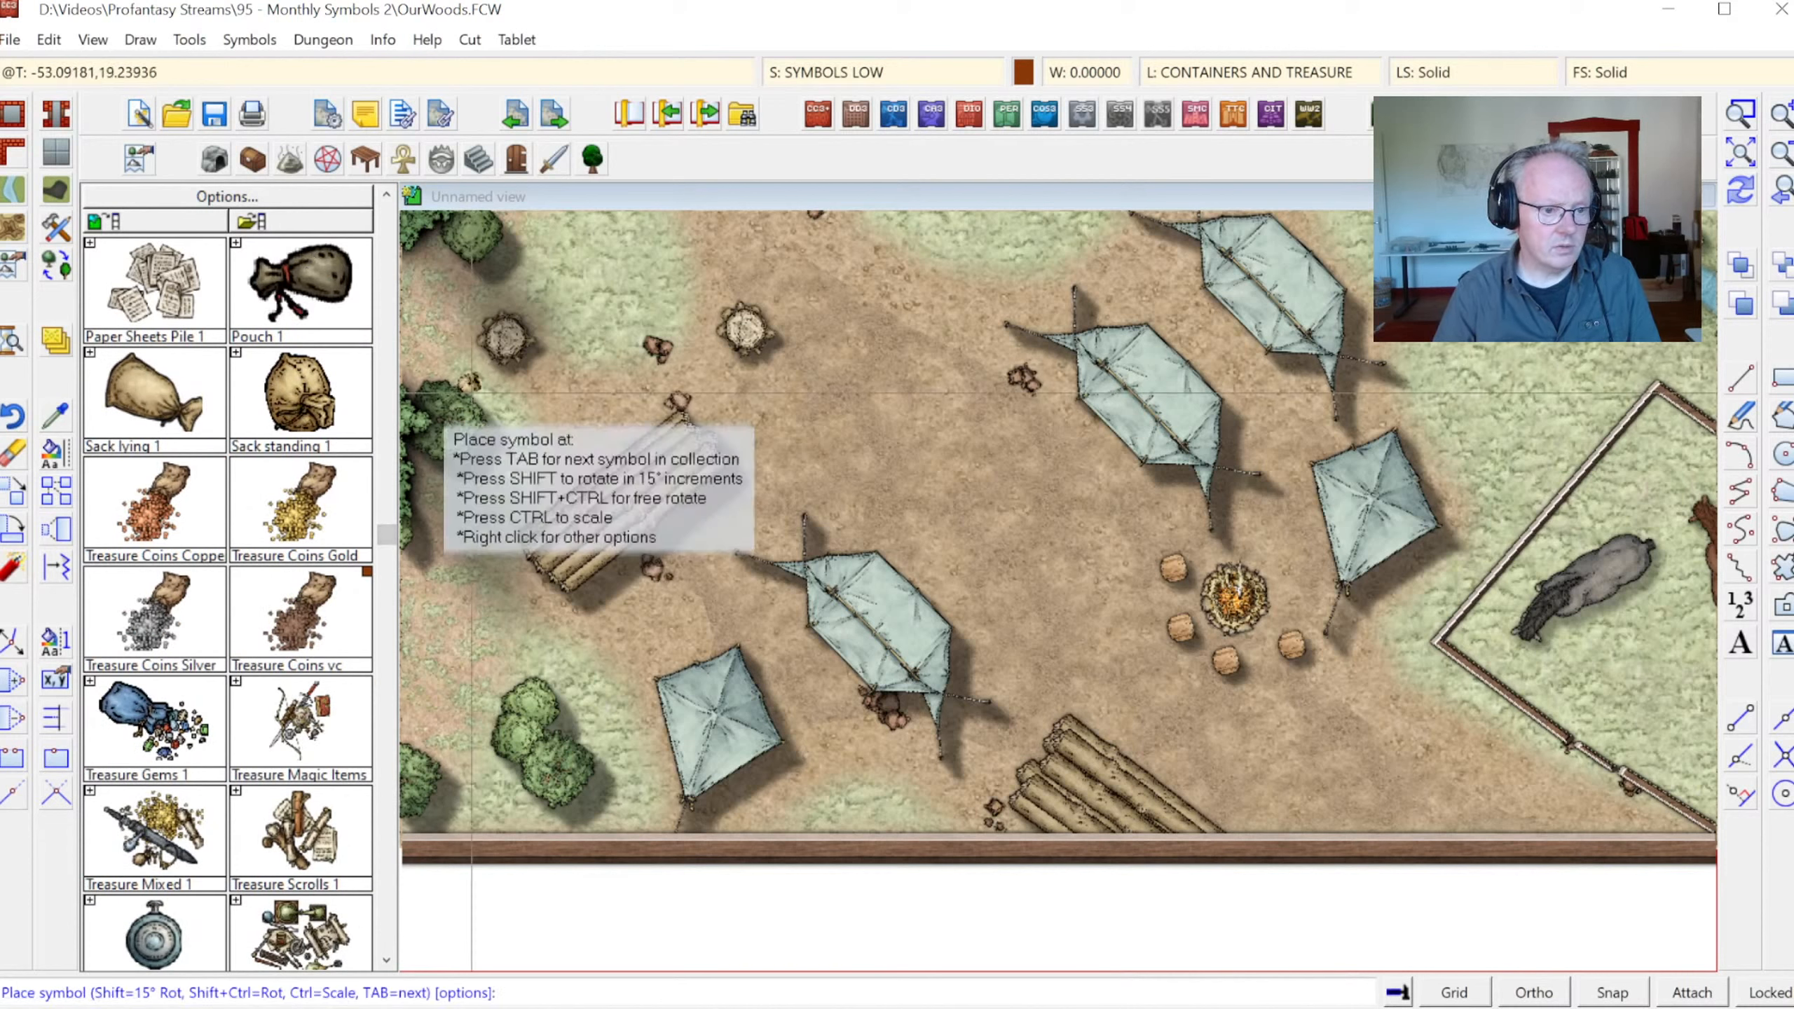
pyautogui.click(1393, 578)
pyautogui.click(1412, 567)
pyautogui.click(134, 431)
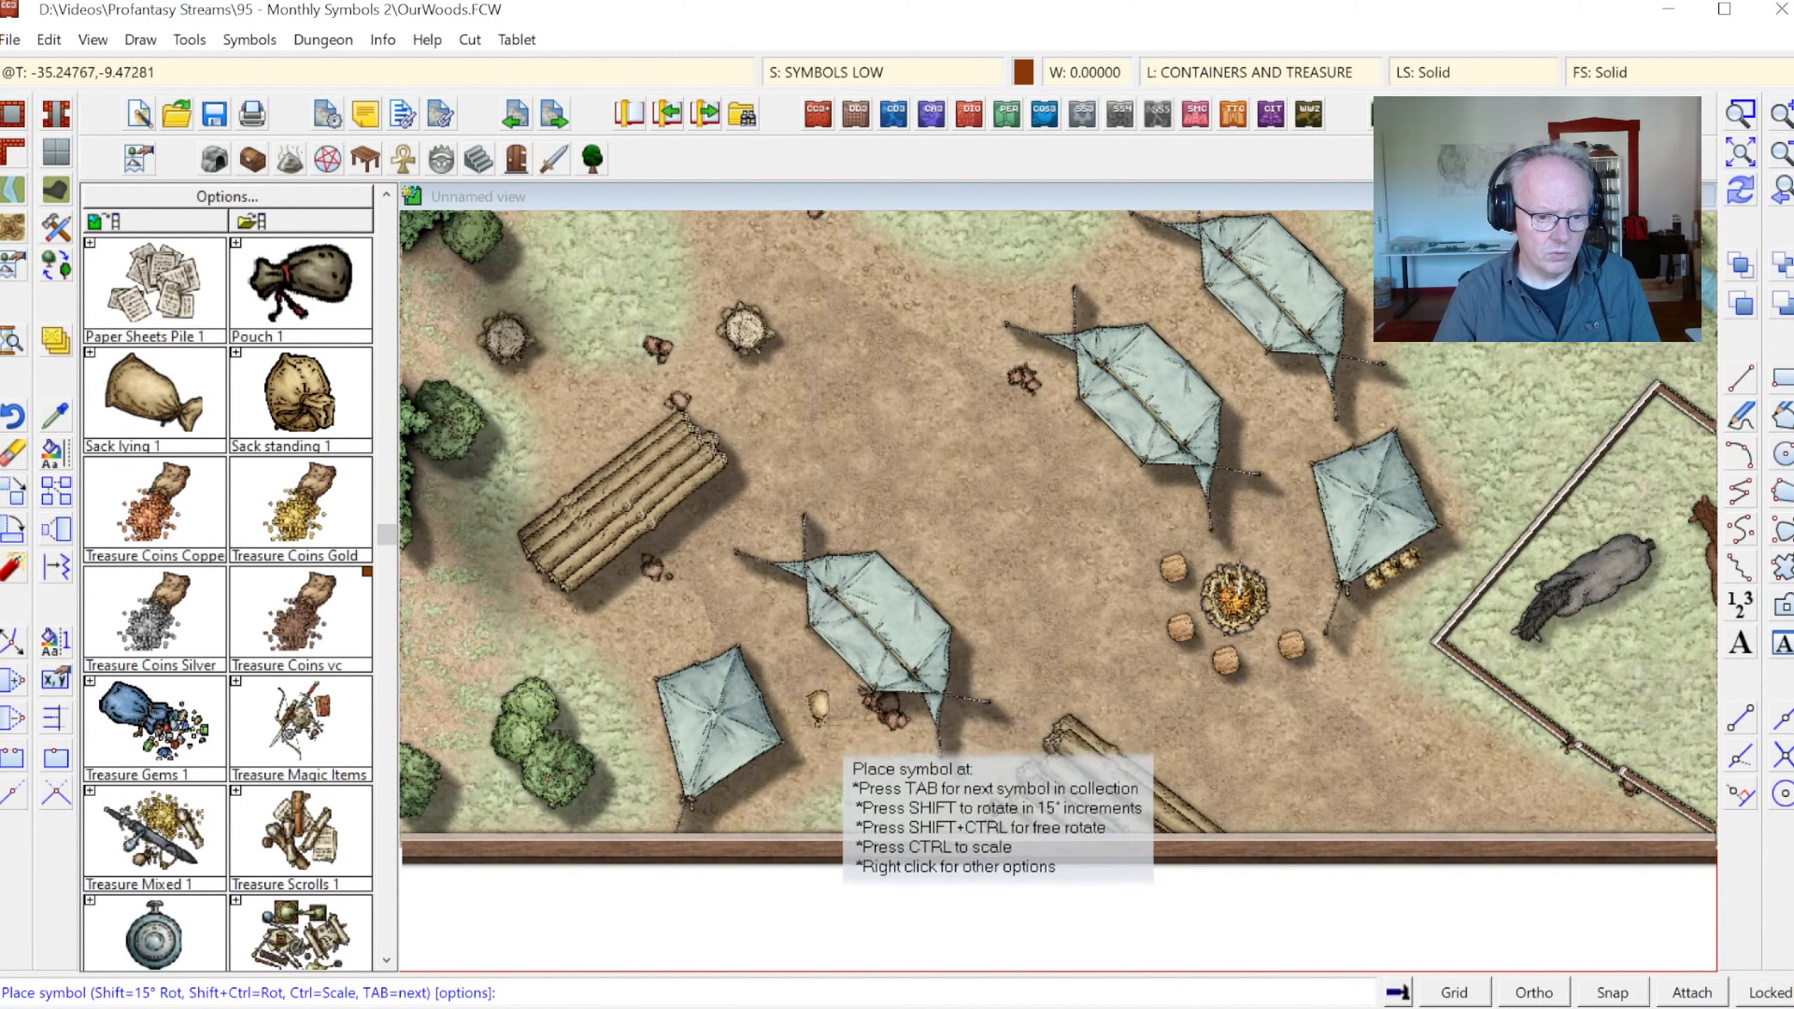
pyautogui.click(814, 664)
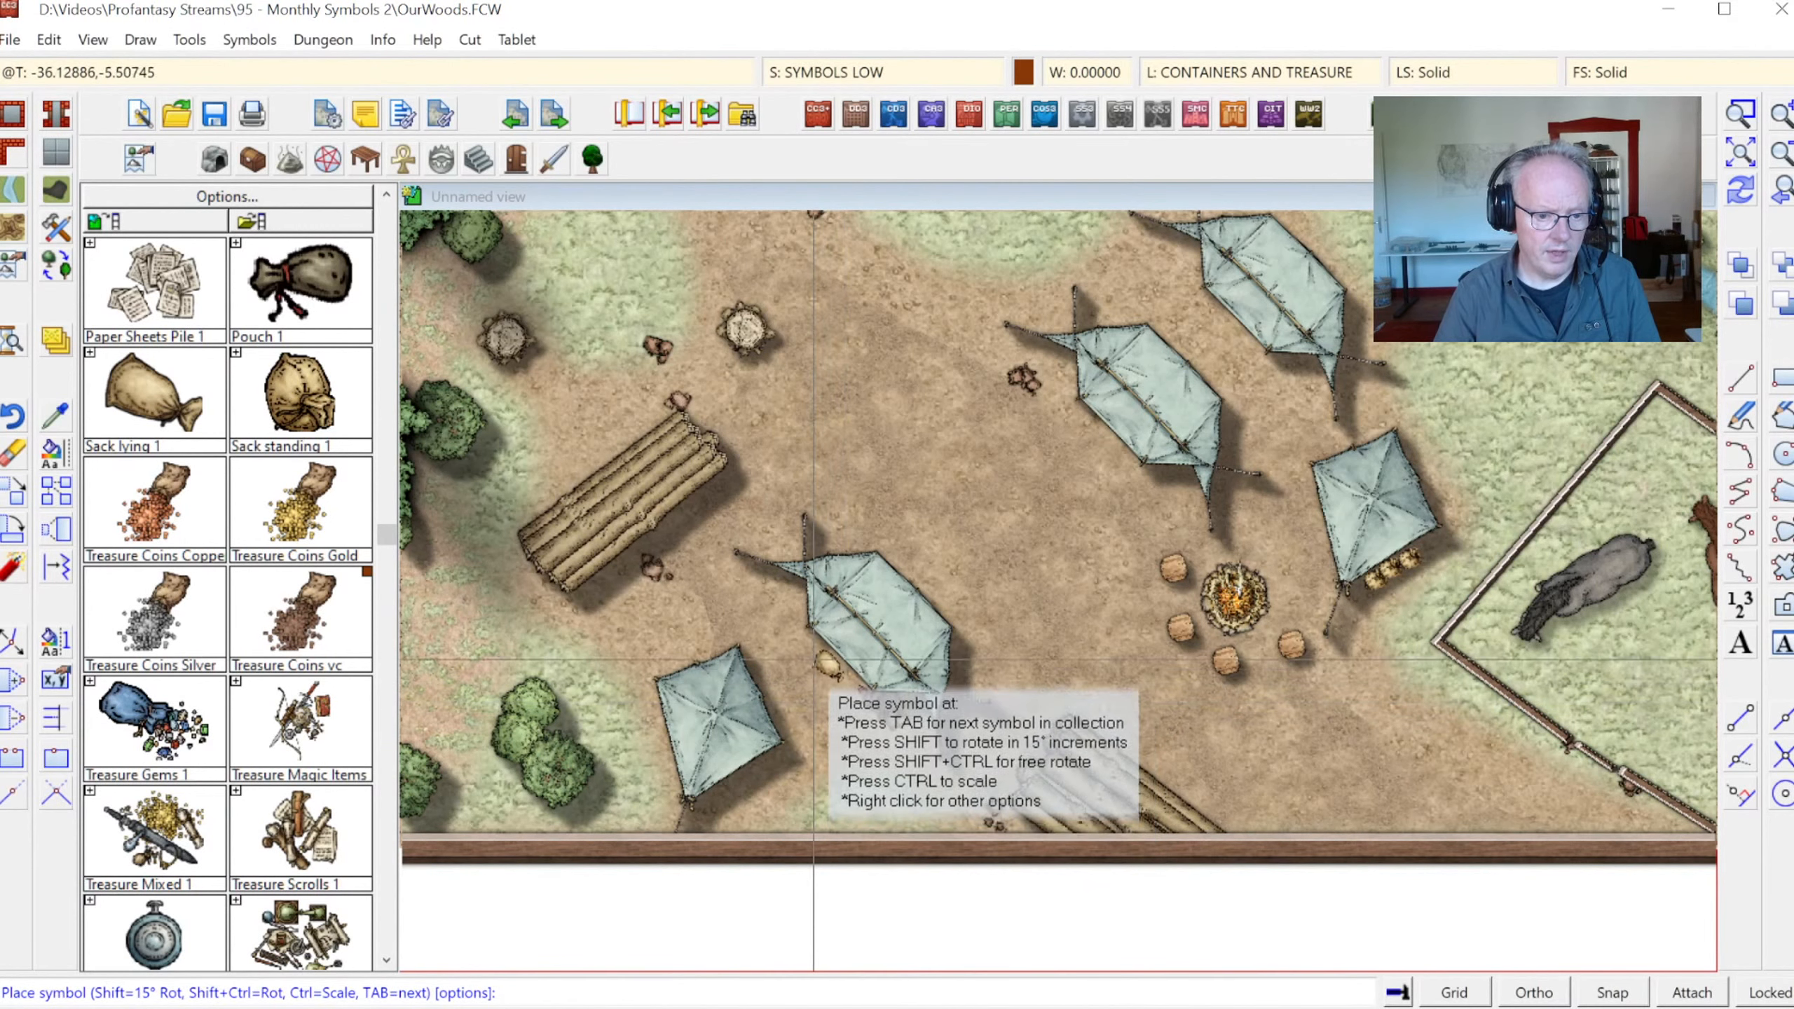
pyautogui.rightClick(423, 654)
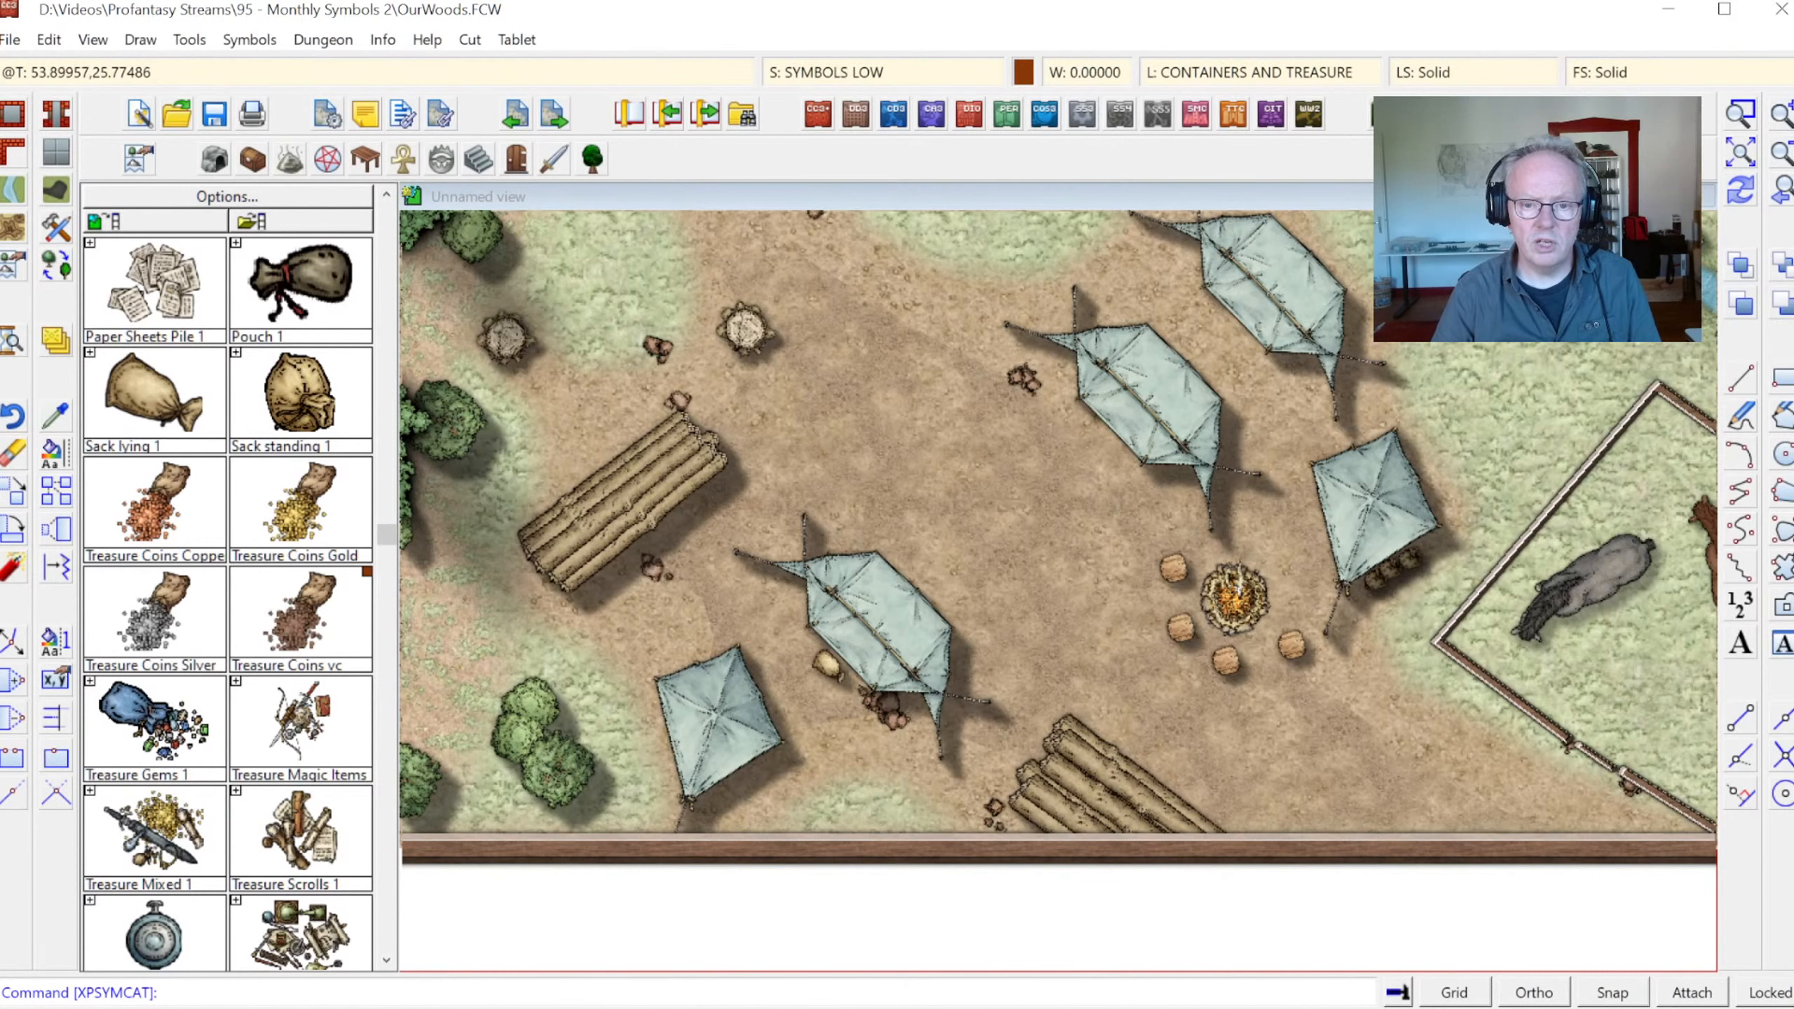
# Overlay the whole map with a black square grid at a spacing of 5, with labelling turned off
pyautogui.click(1740, 152)
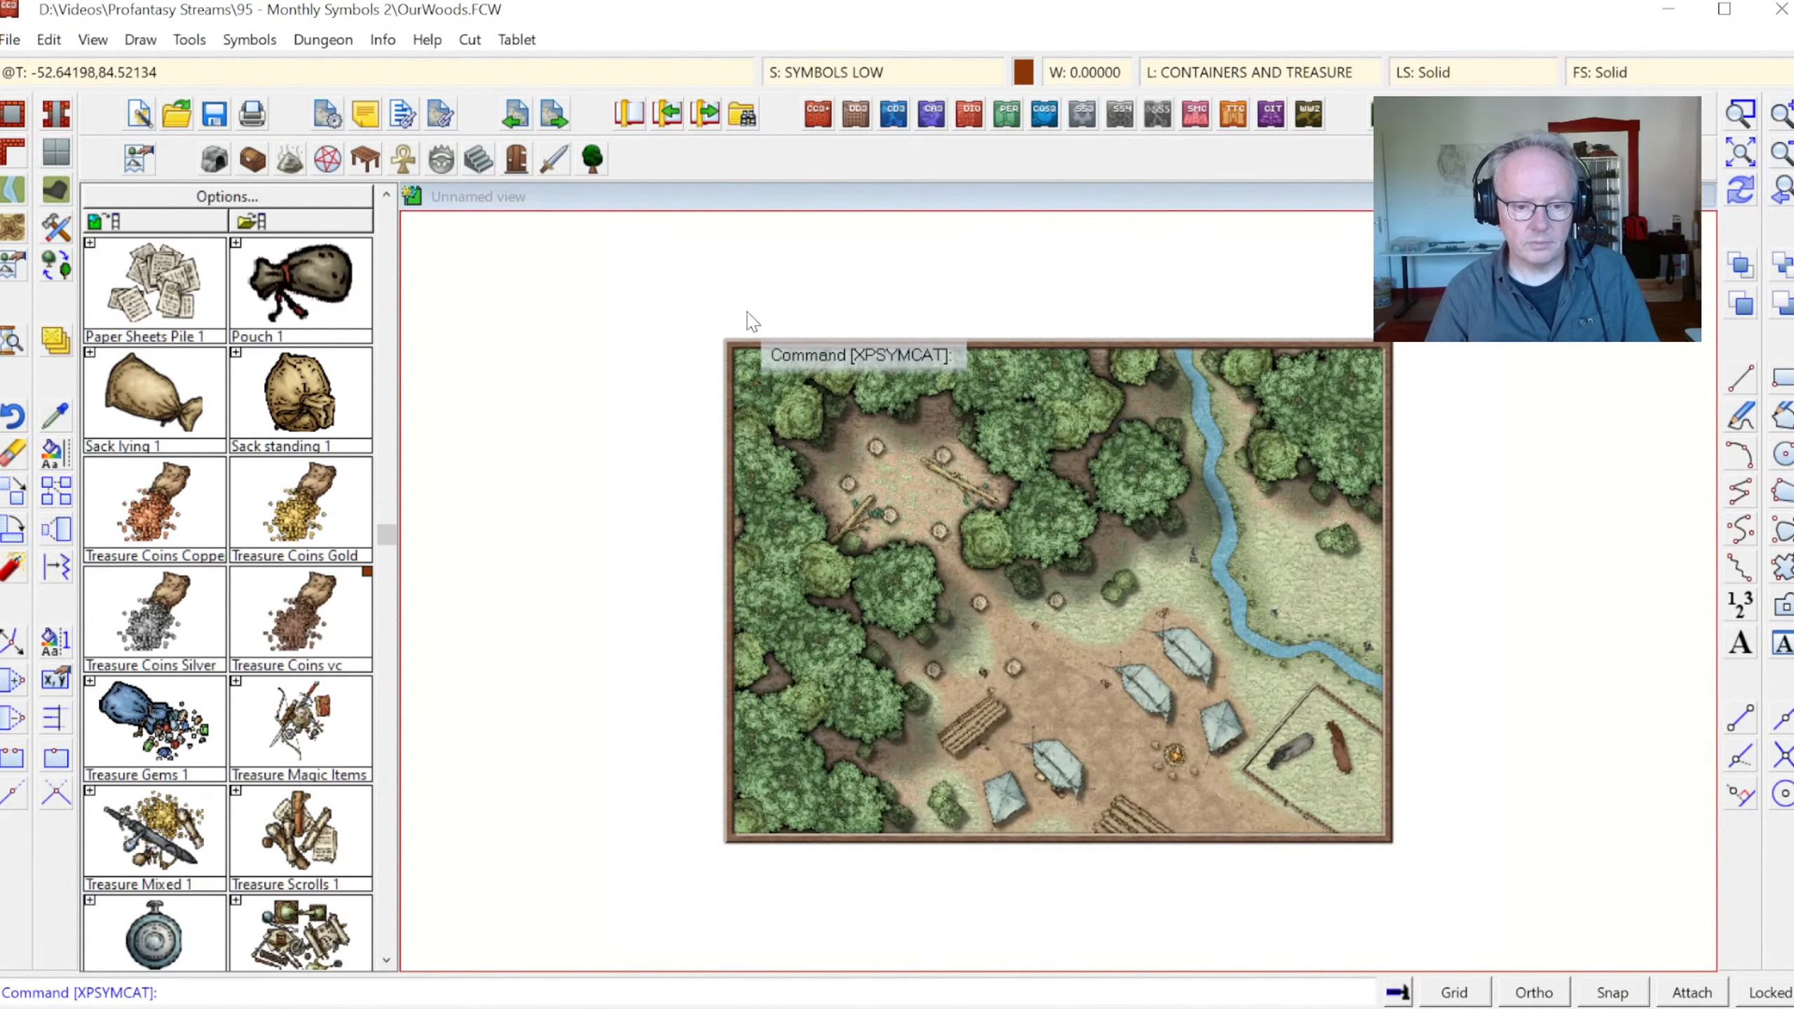
pyautogui.click(1735, 110)
pyautogui.click(705, 329)
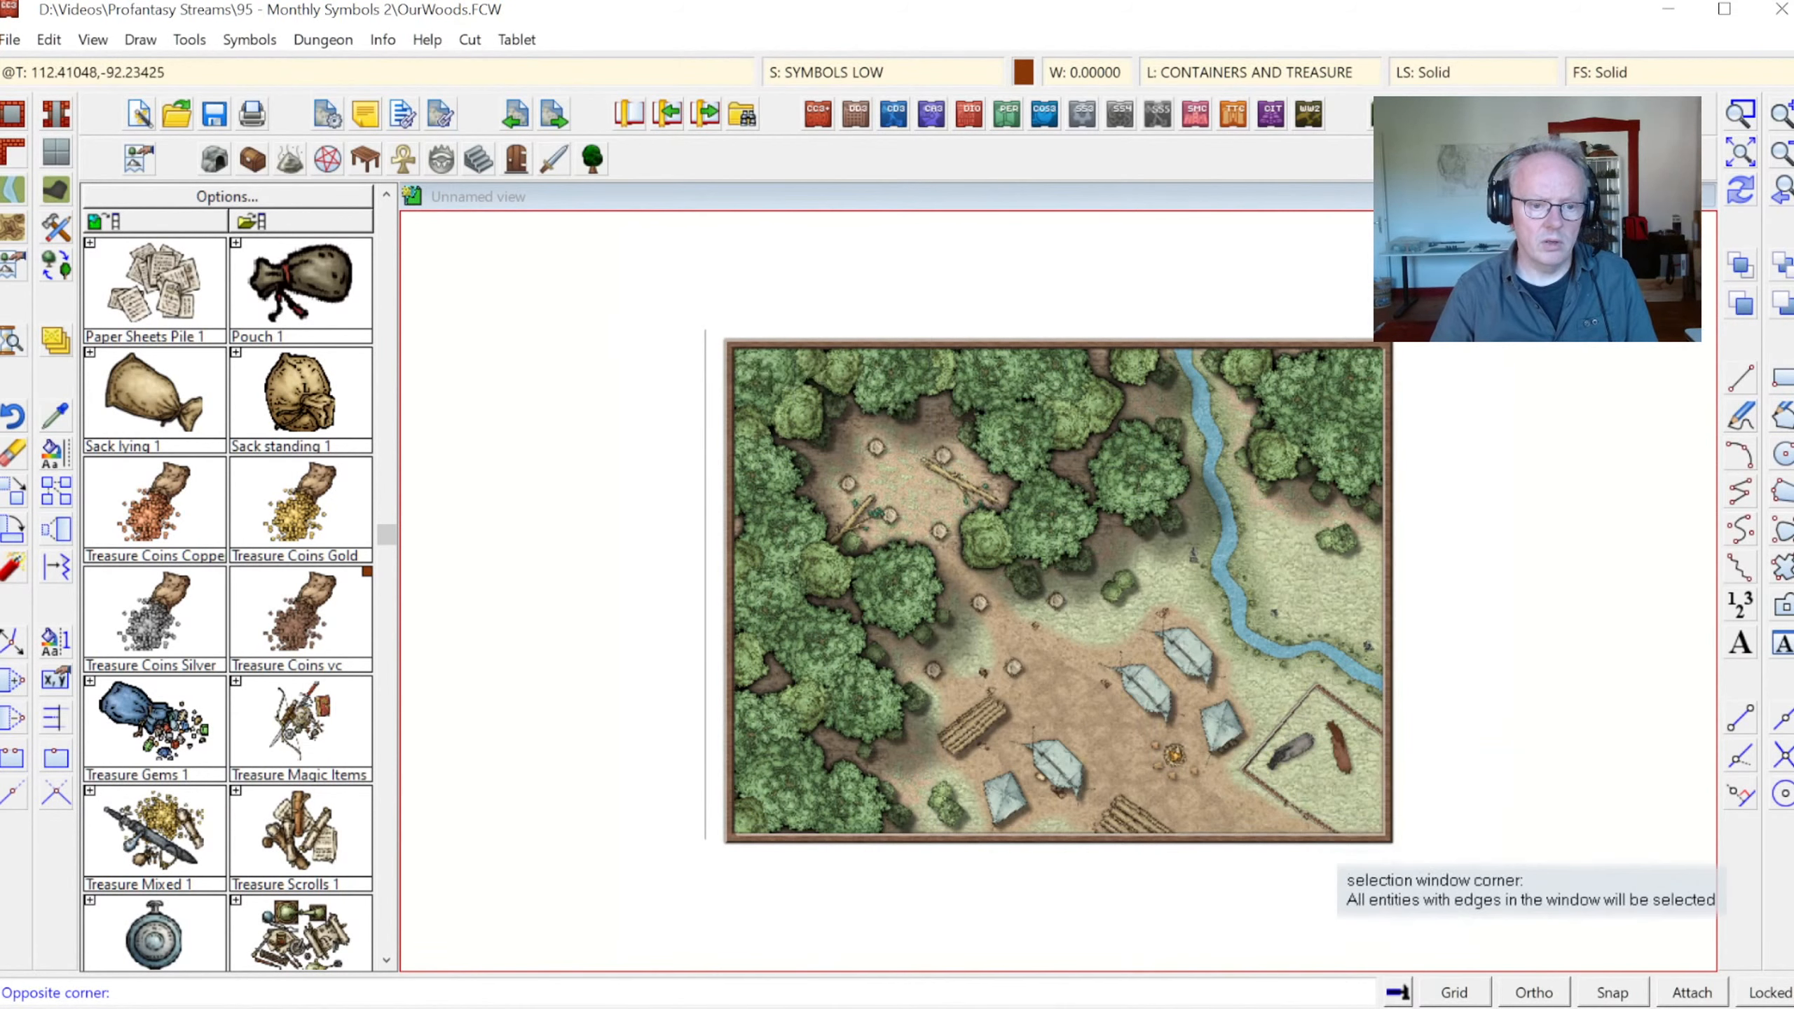
pyautogui.click(1398, 851)
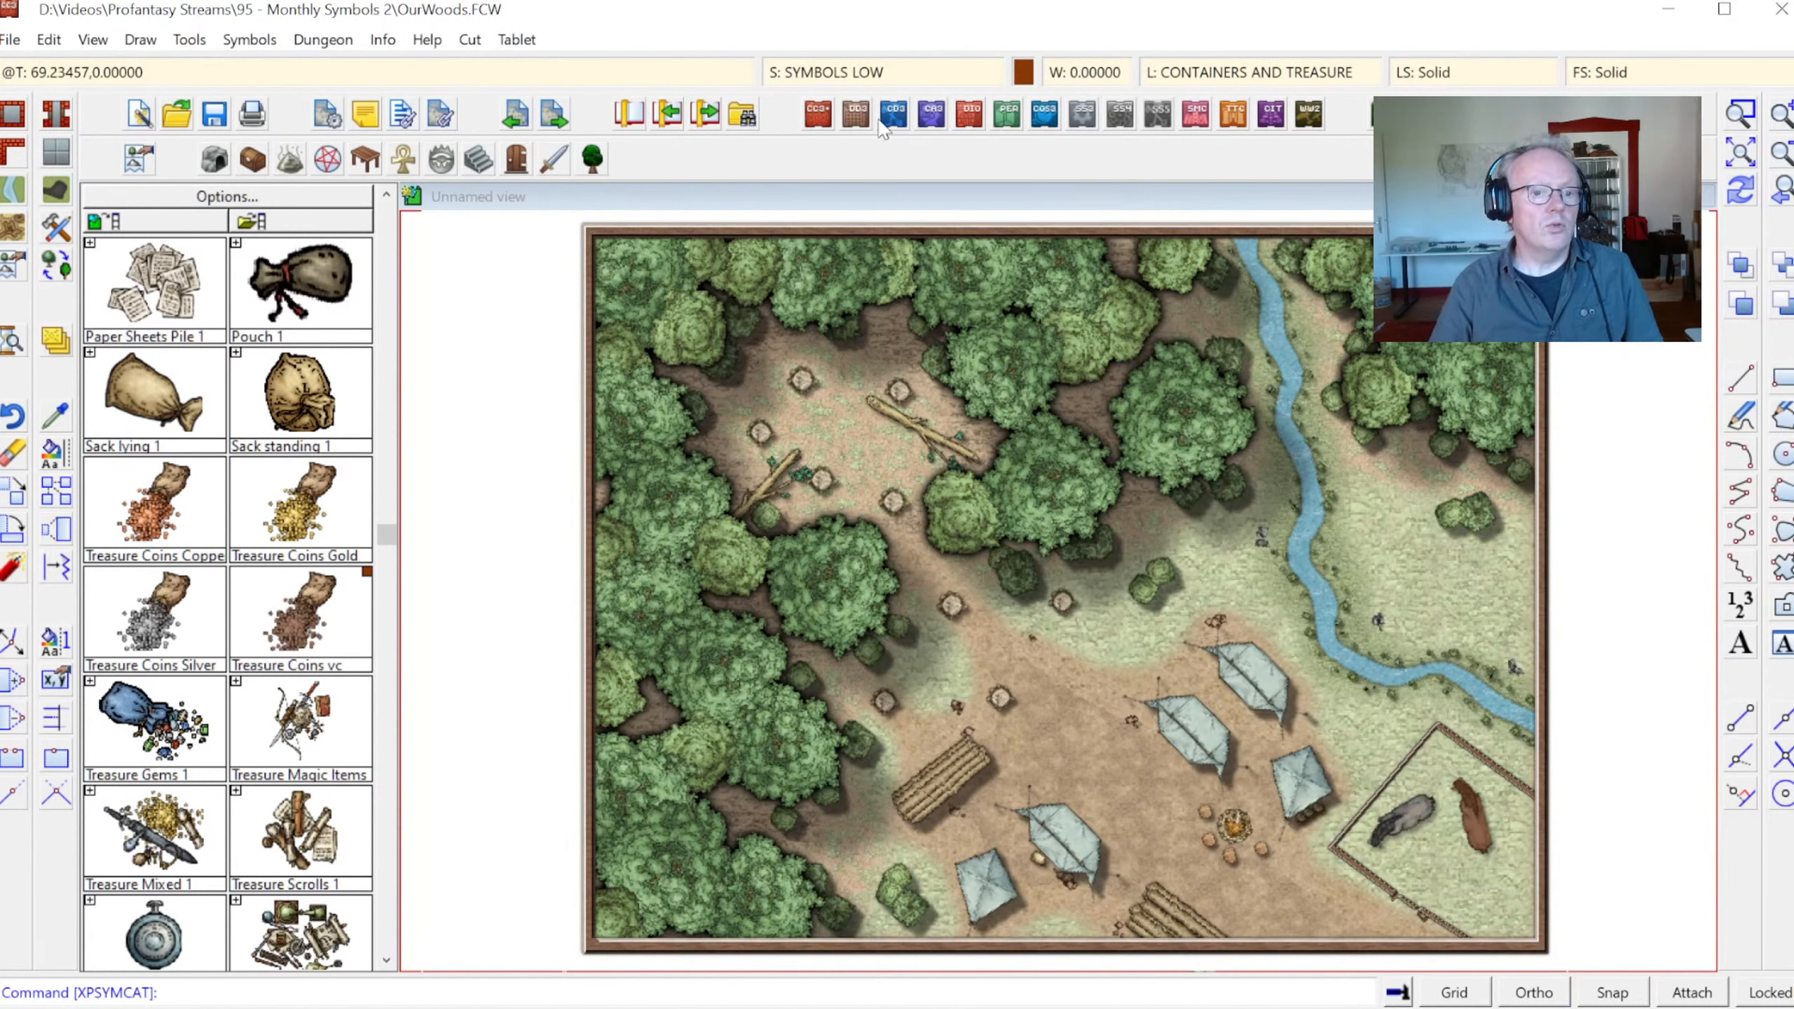
pyautogui.click(1024, 73)
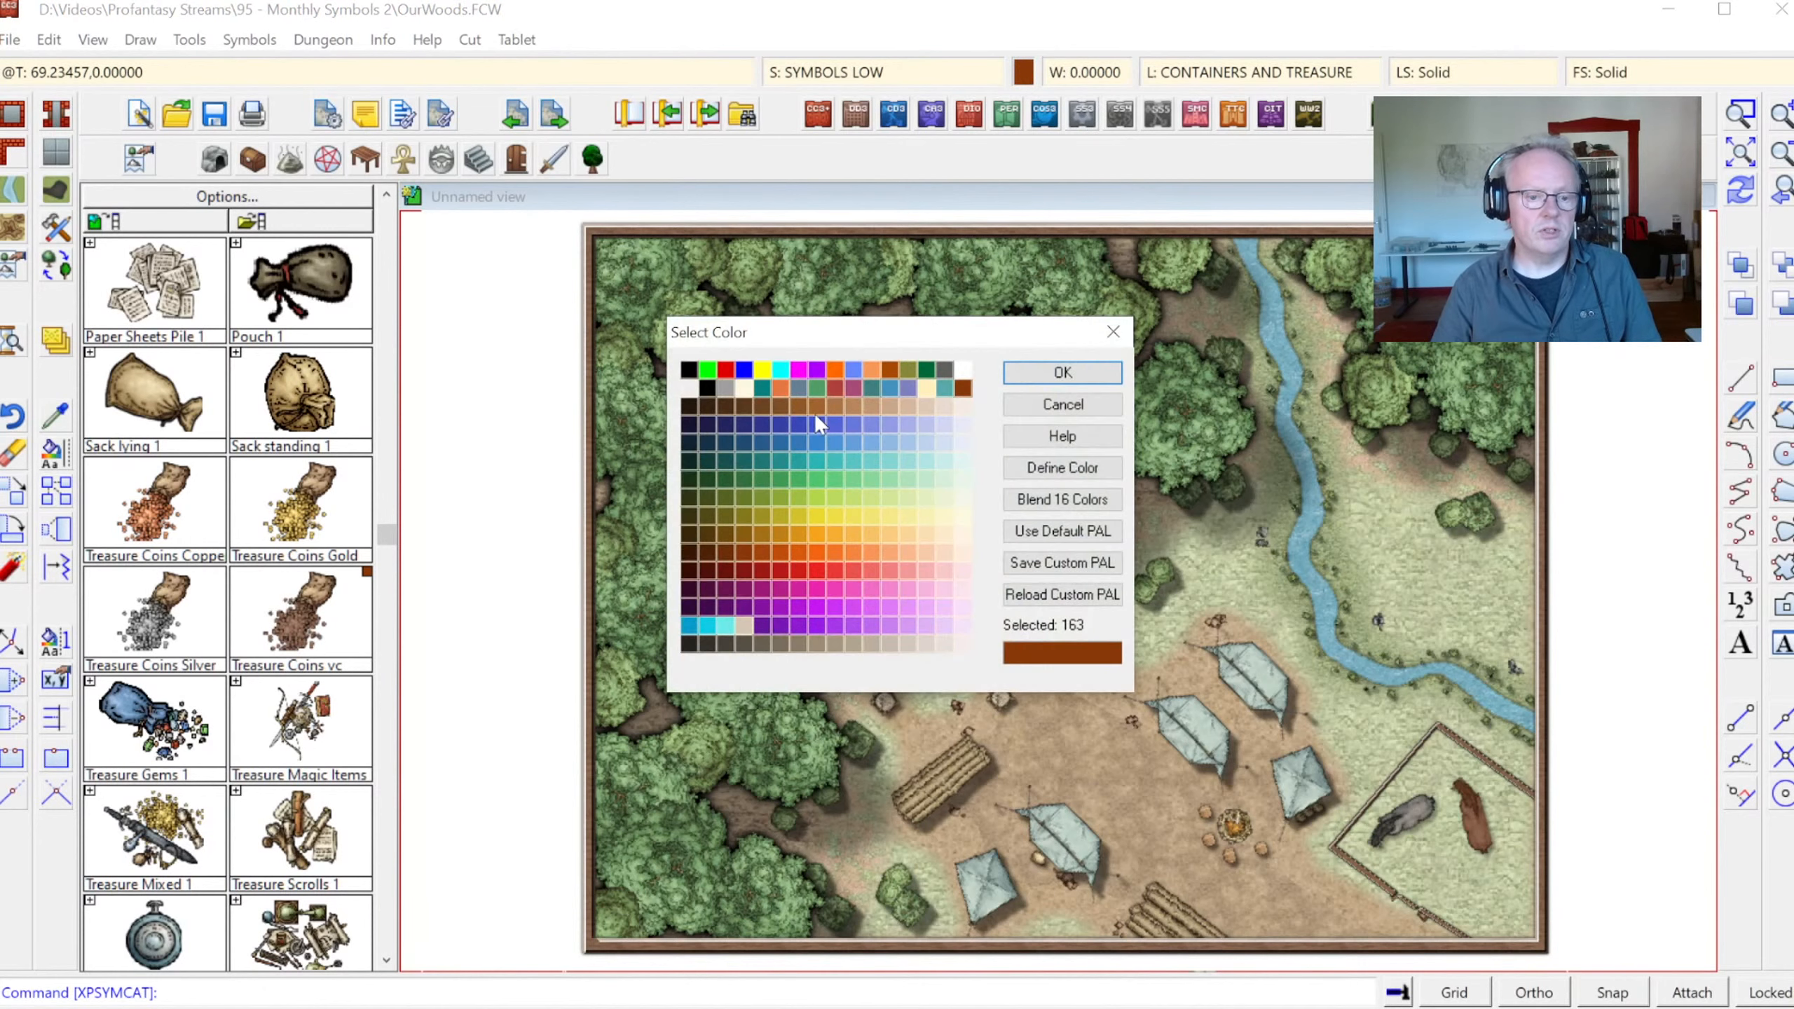
pyautogui.click(687, 373)
pyautogui.click(1063, 373)
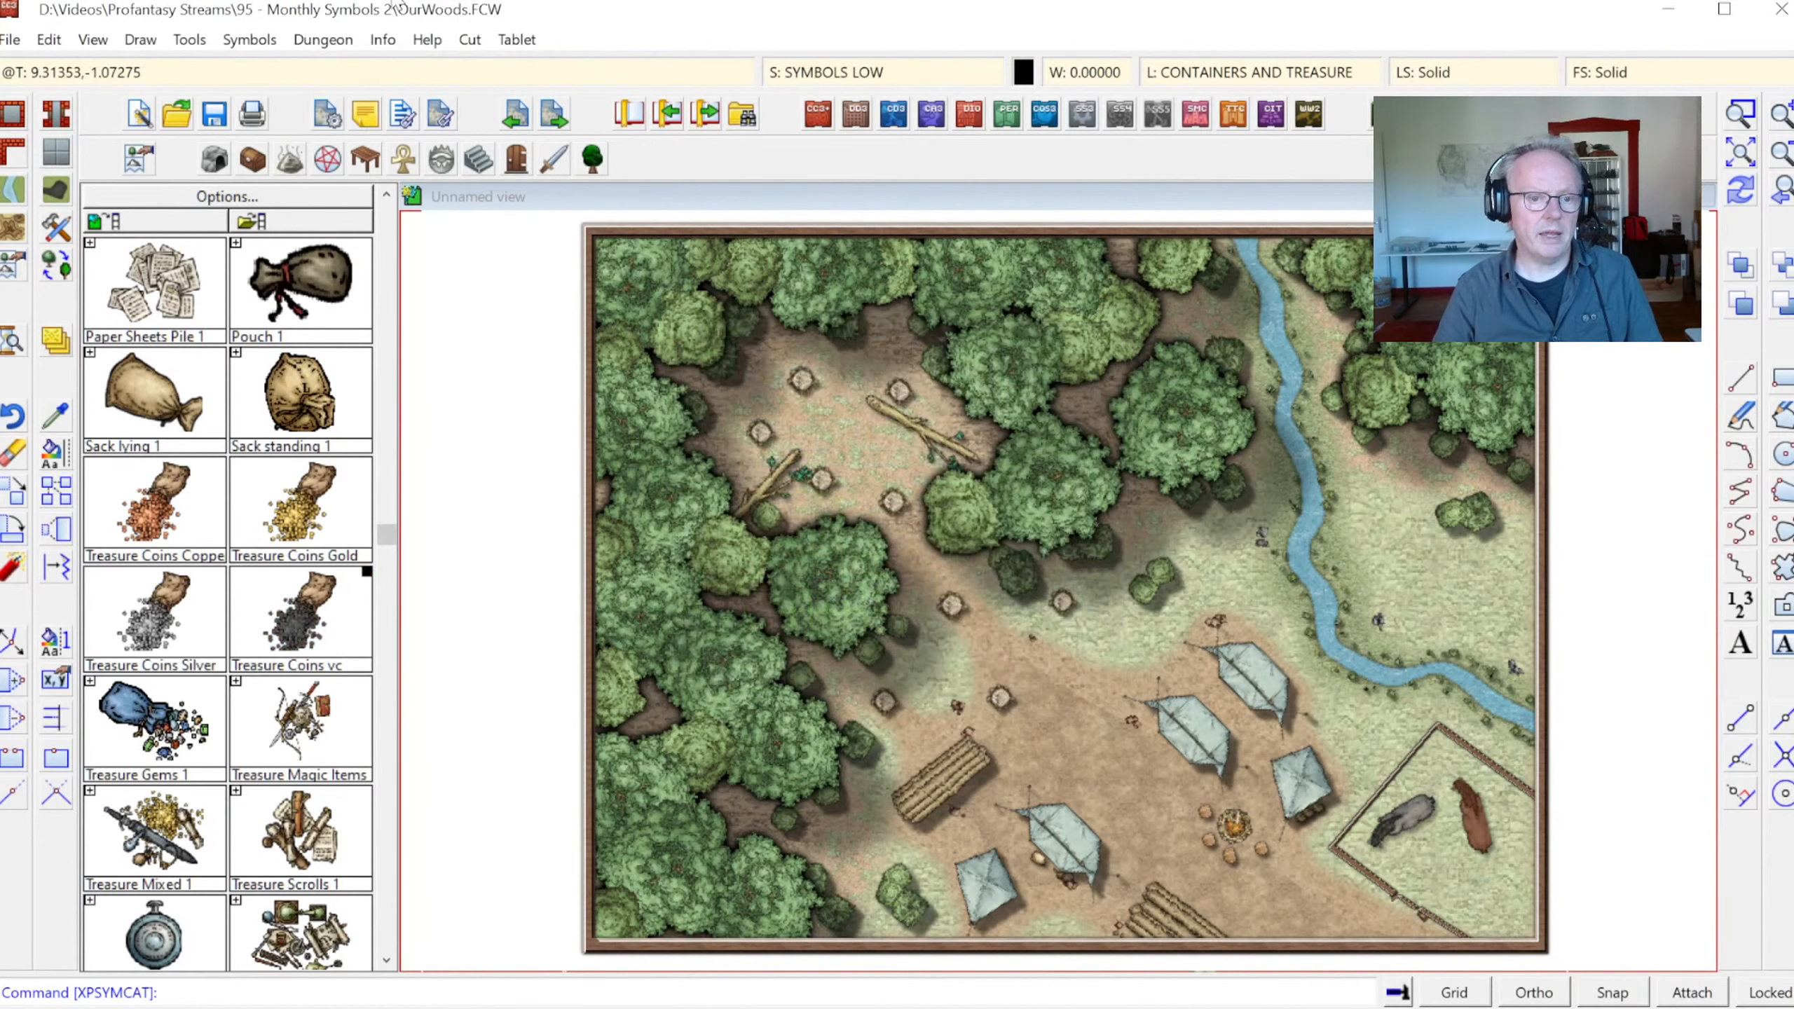
pyautogui.click(141, 39)
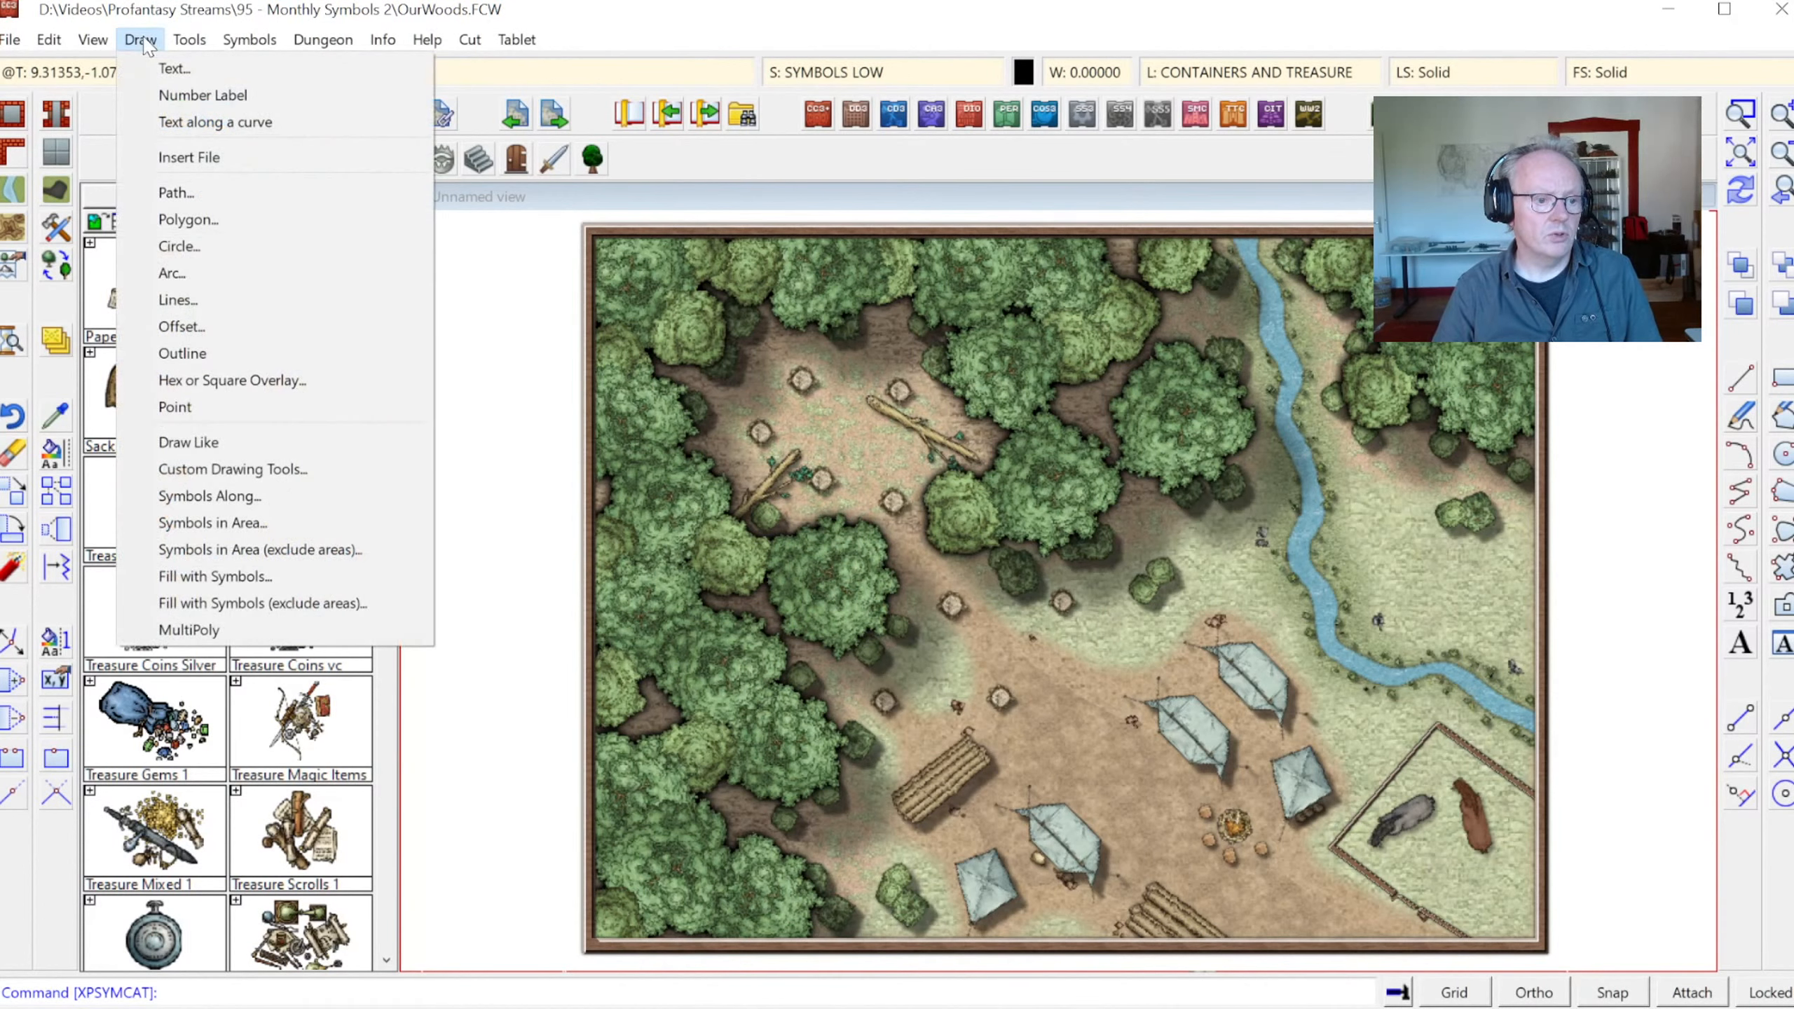
pyautogui.click(232, 380)
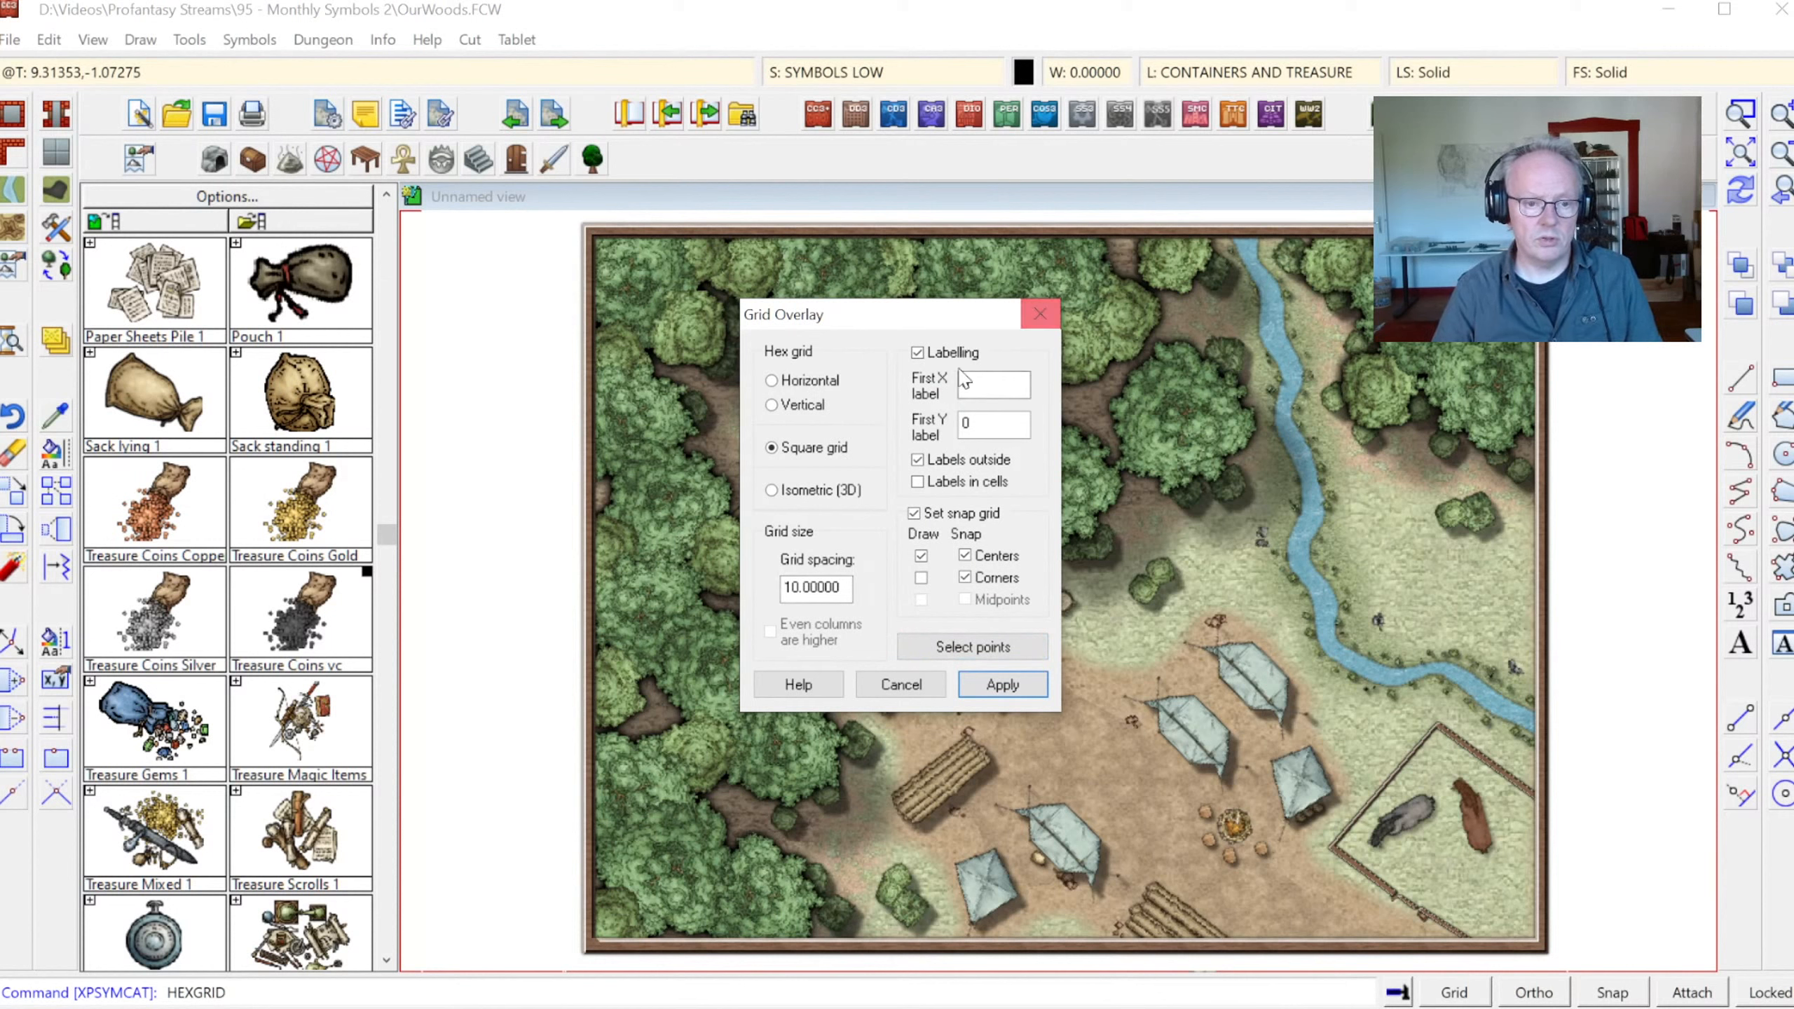
pyautogui.doubleClick(816, 587)
pyautogui.write('5')
pyautogui.click(947, 351)
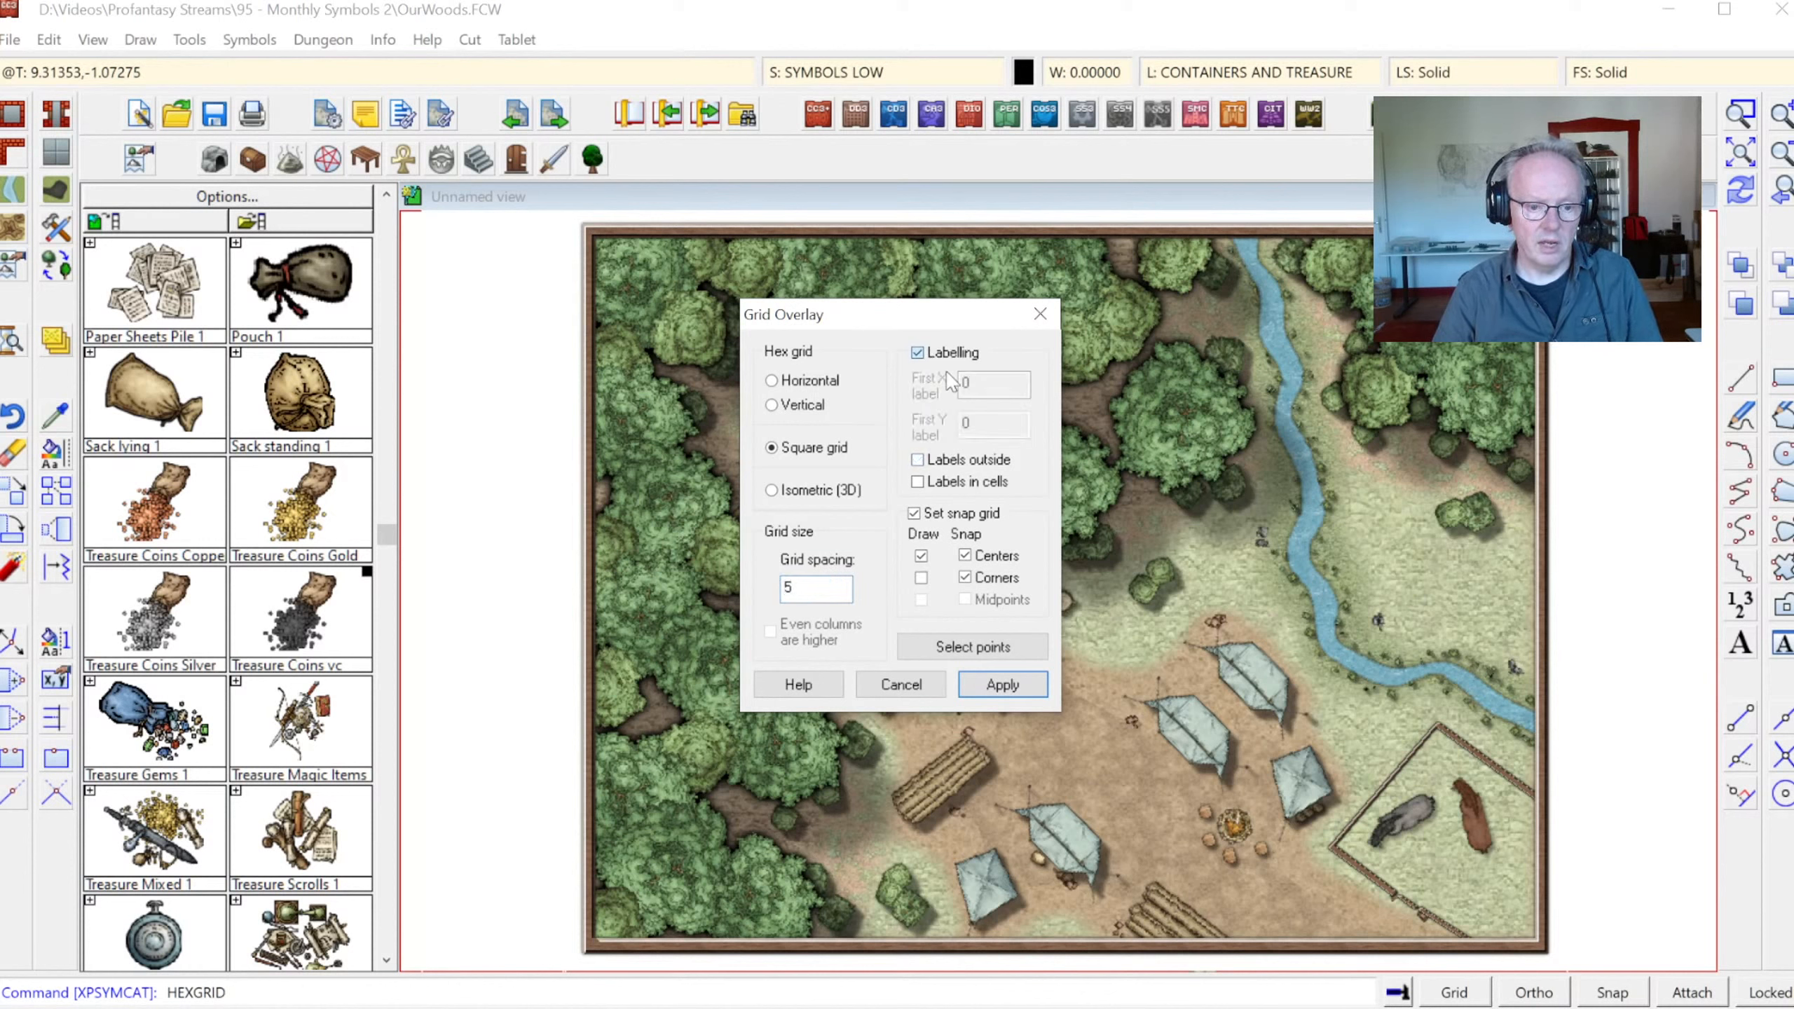
pyautogui.click(1033, 682)
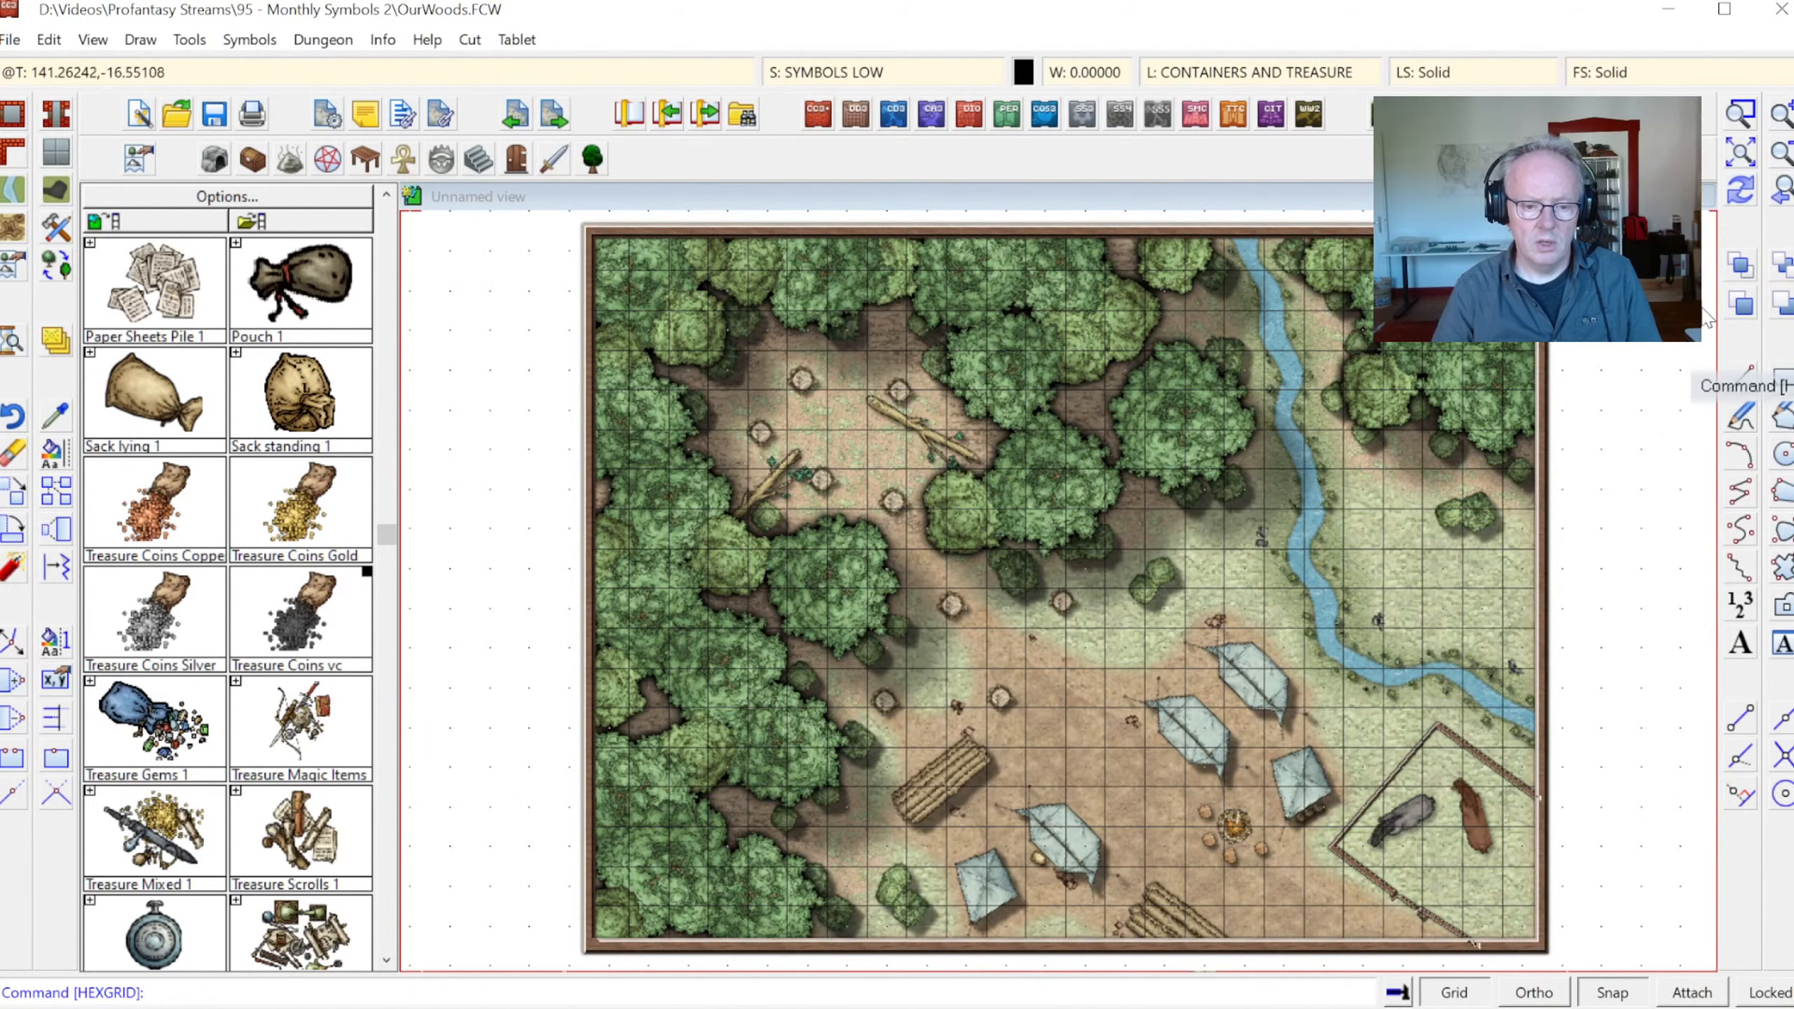
# Set the opacity of the GRID sheet's Transparency effect to 30 %
pyautogui.click(1741, 116)
pyautogui.click(939, 569)
pyautogui.click(1237, 795)
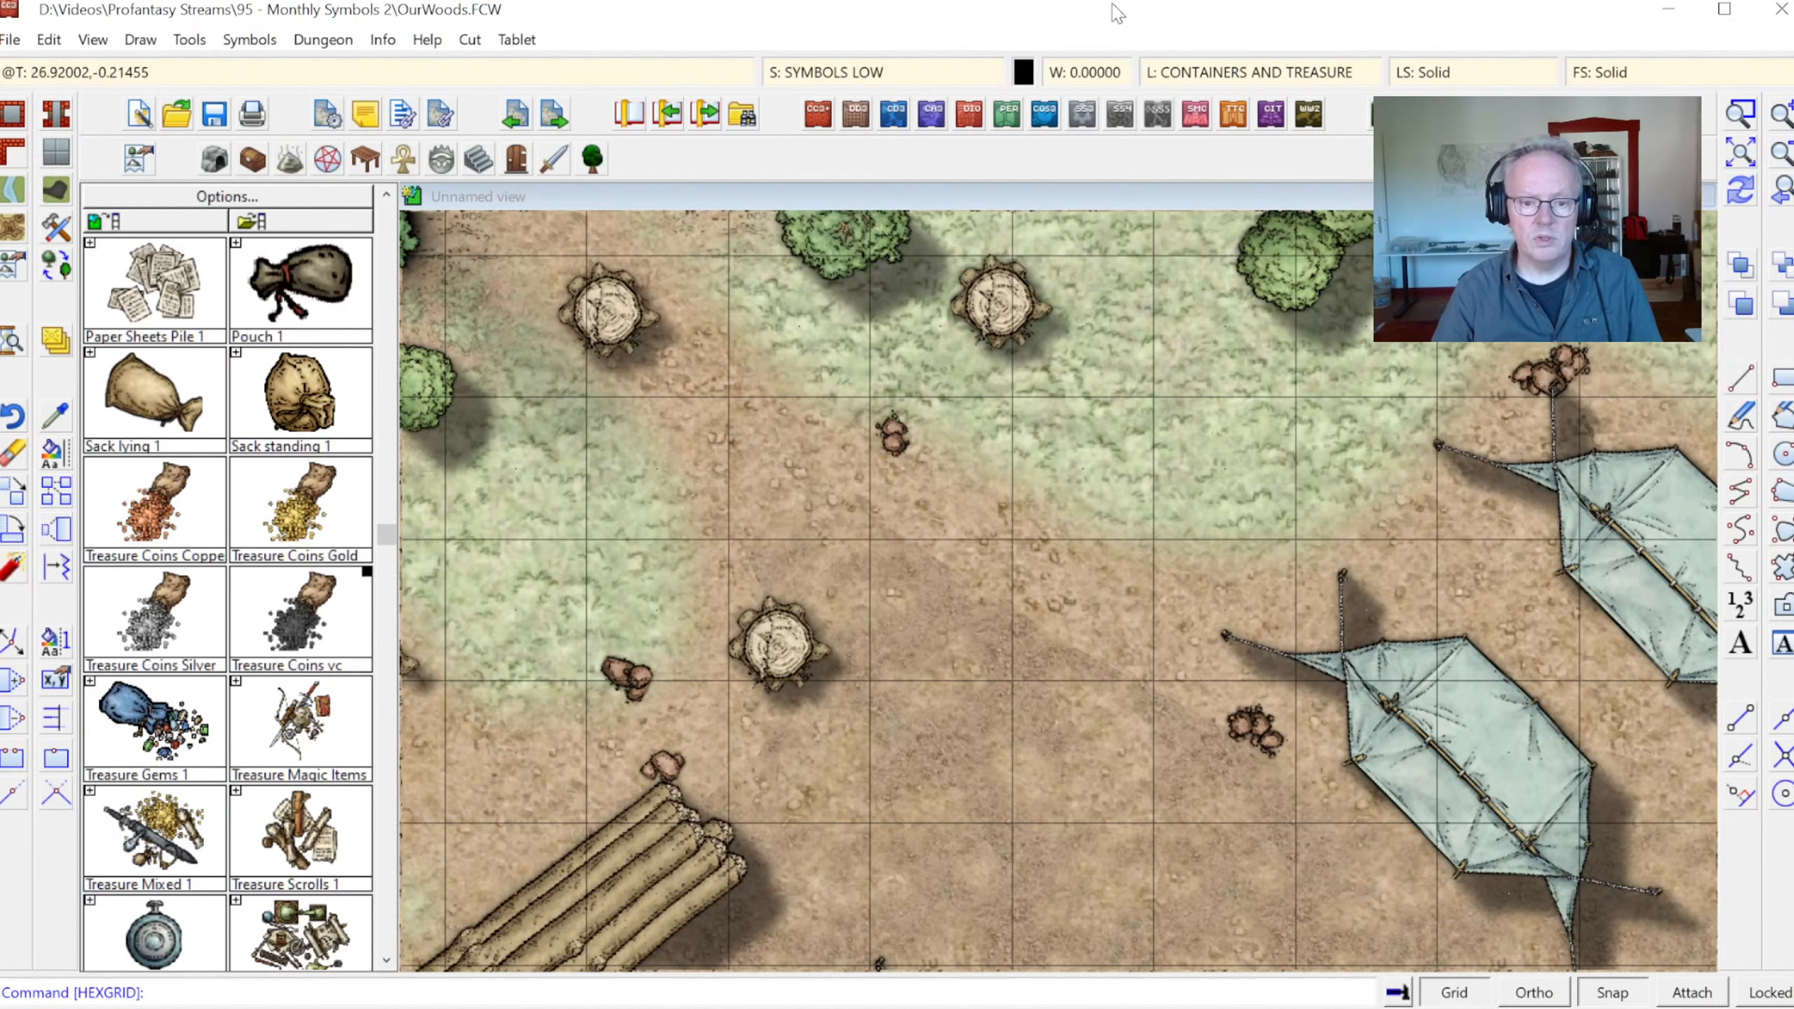
pyautogui.click(823, 71)
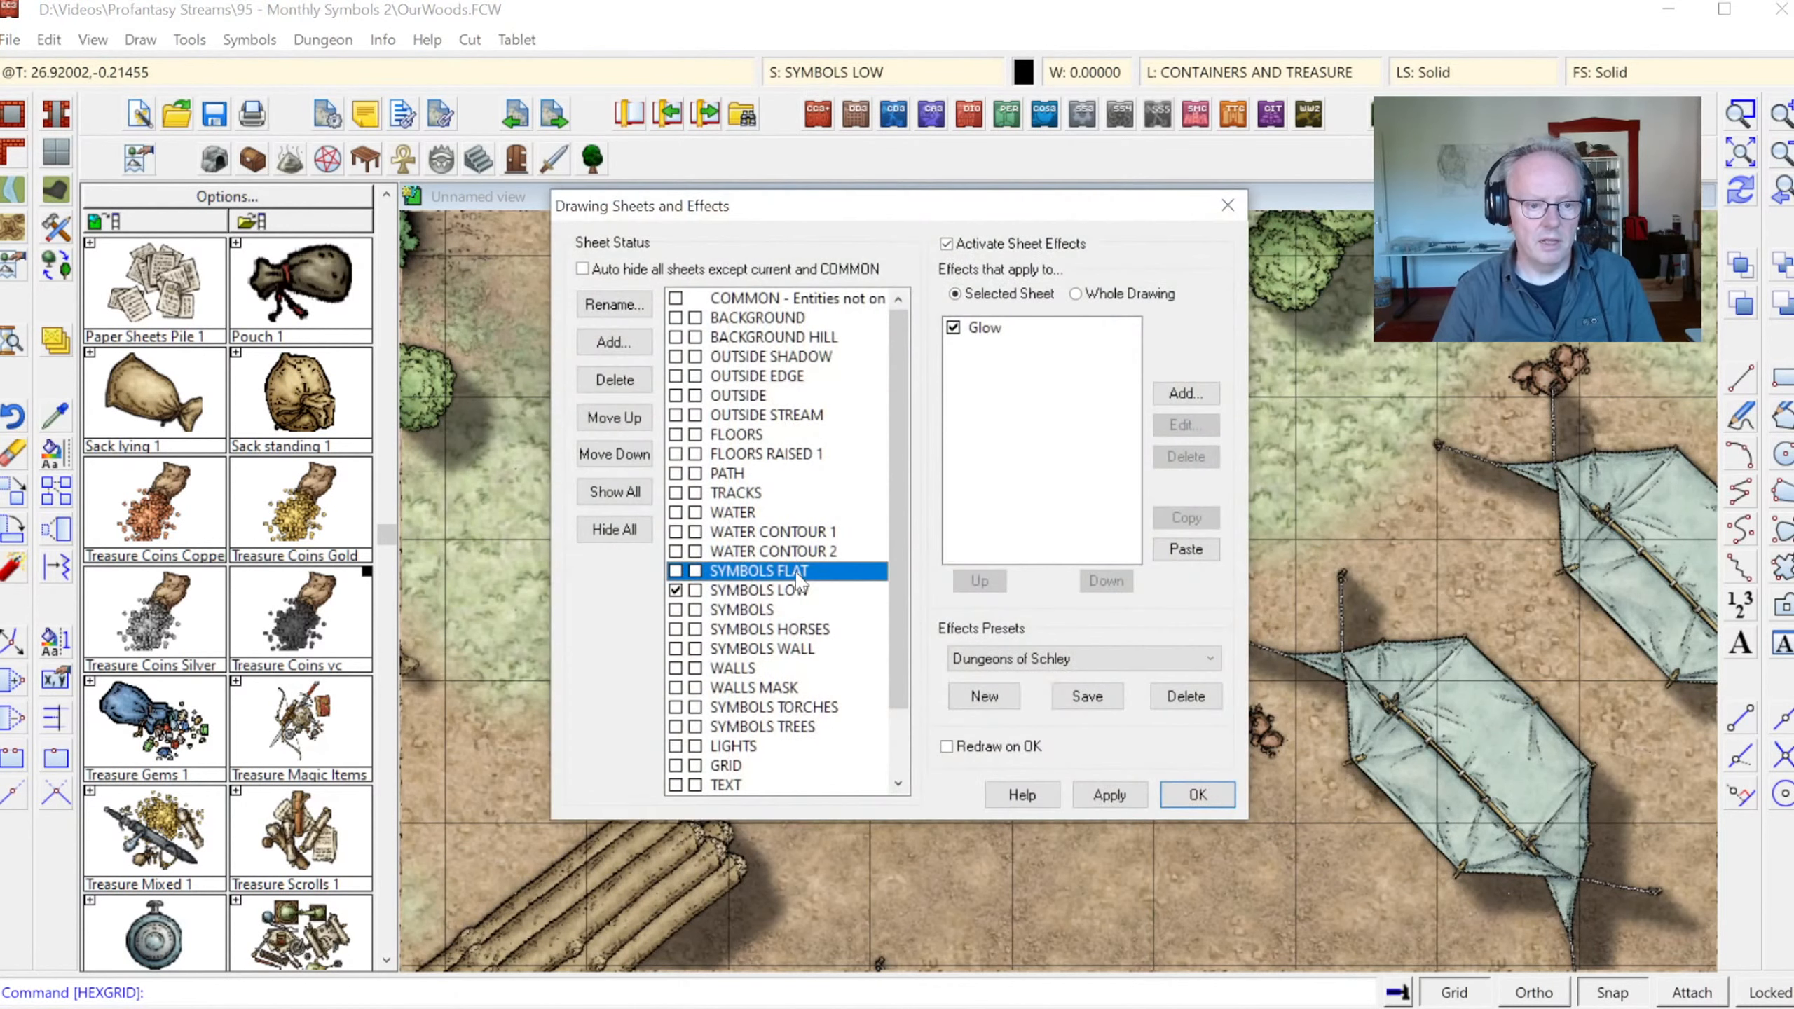
pyautogui.moveTo(897, 564); pyautogui.dragTo(899, 631)
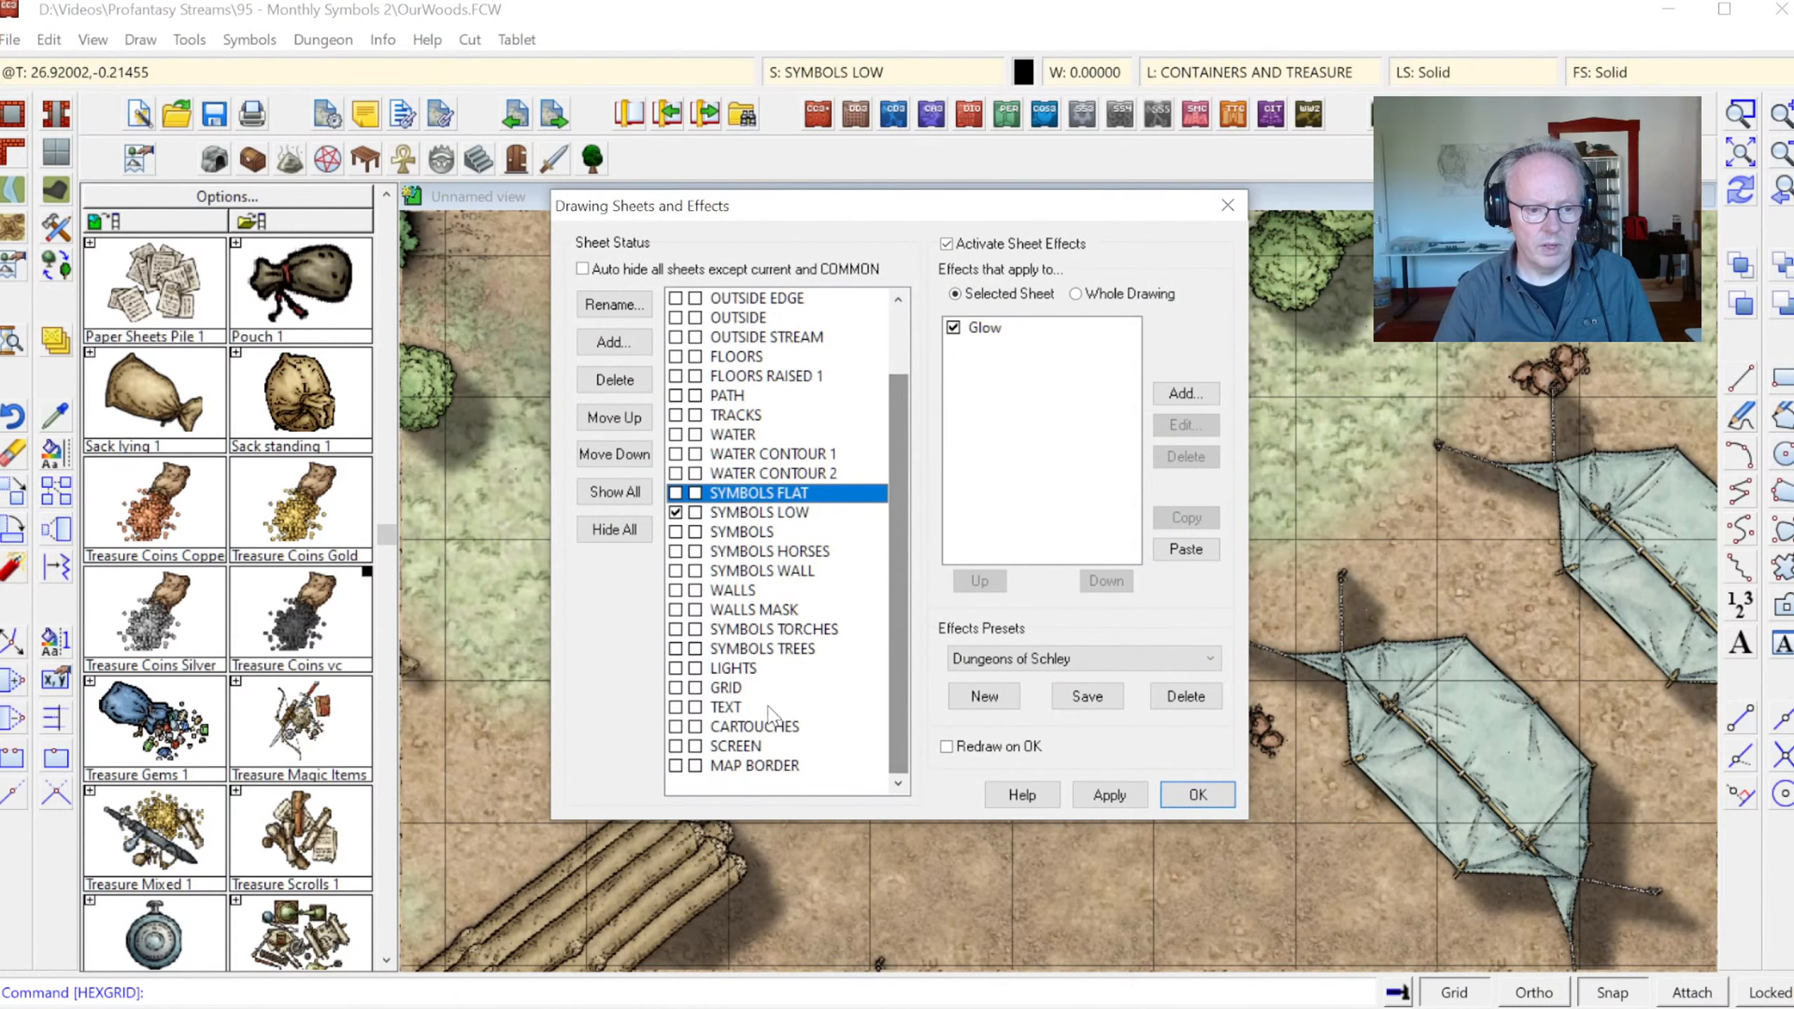
pyautogui.click(719, 689)
pyautogui.click(990, 334)
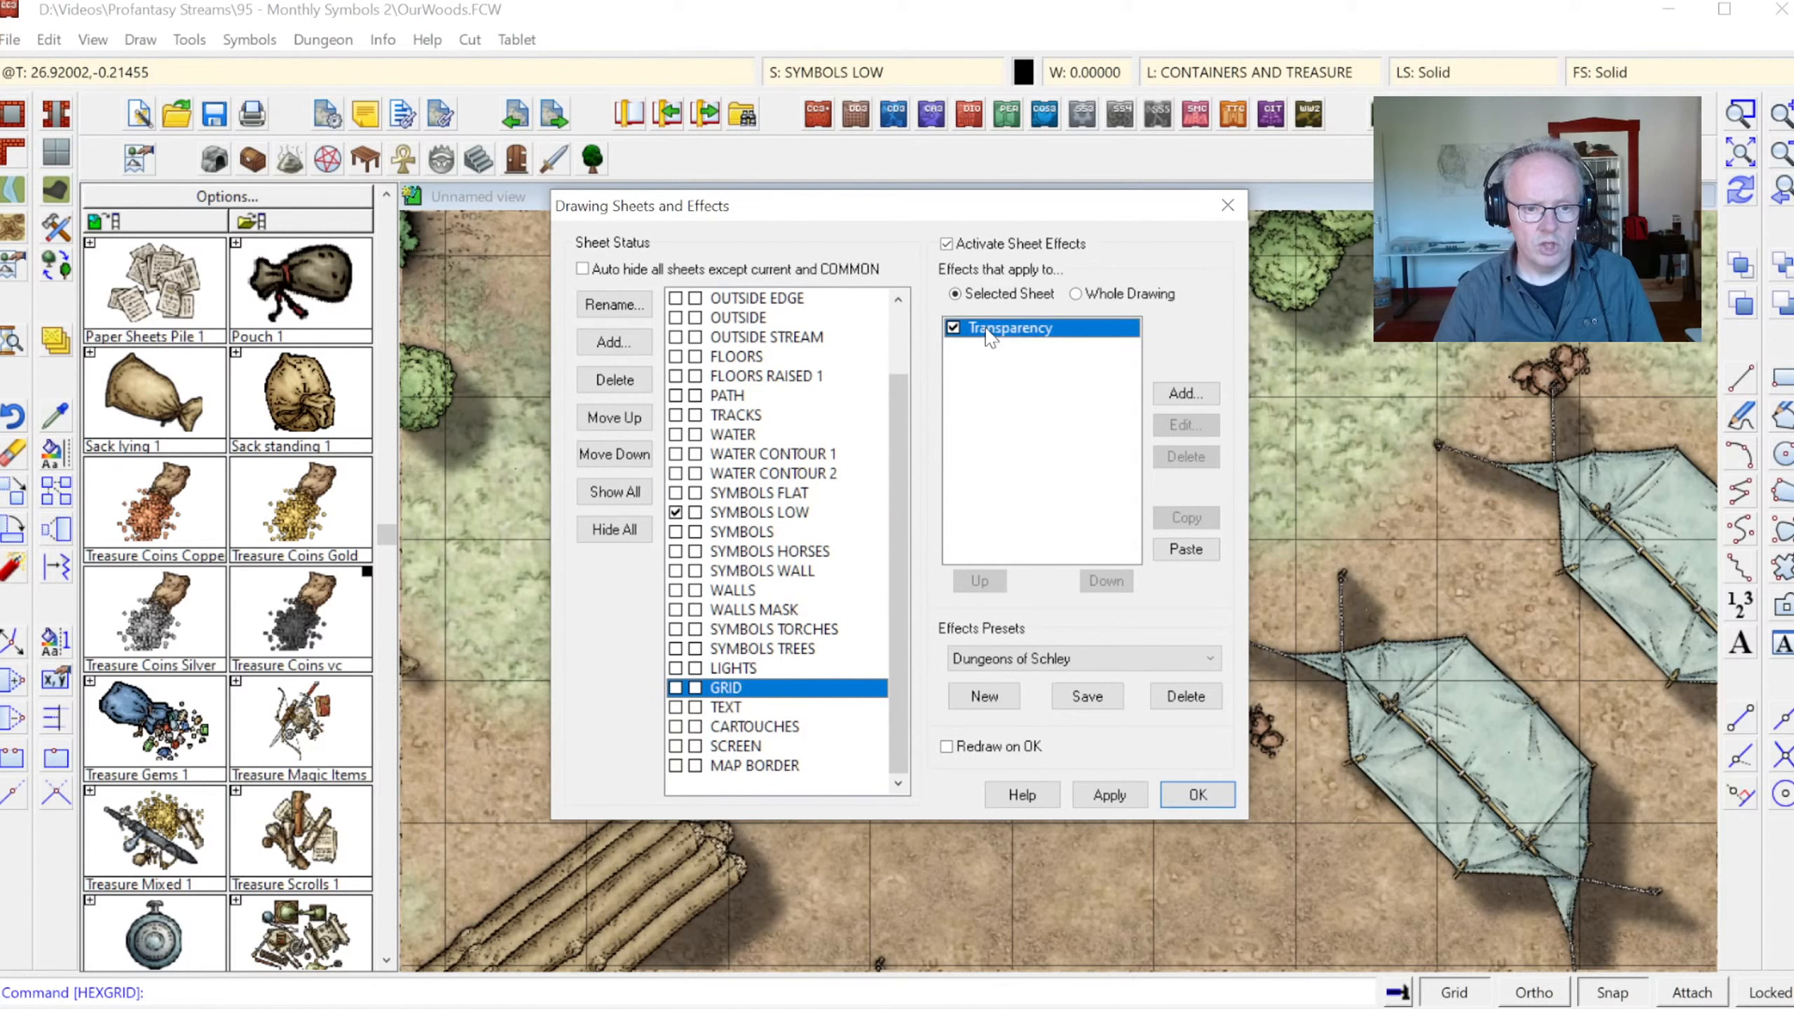
pyautogui.click(1186, 428)
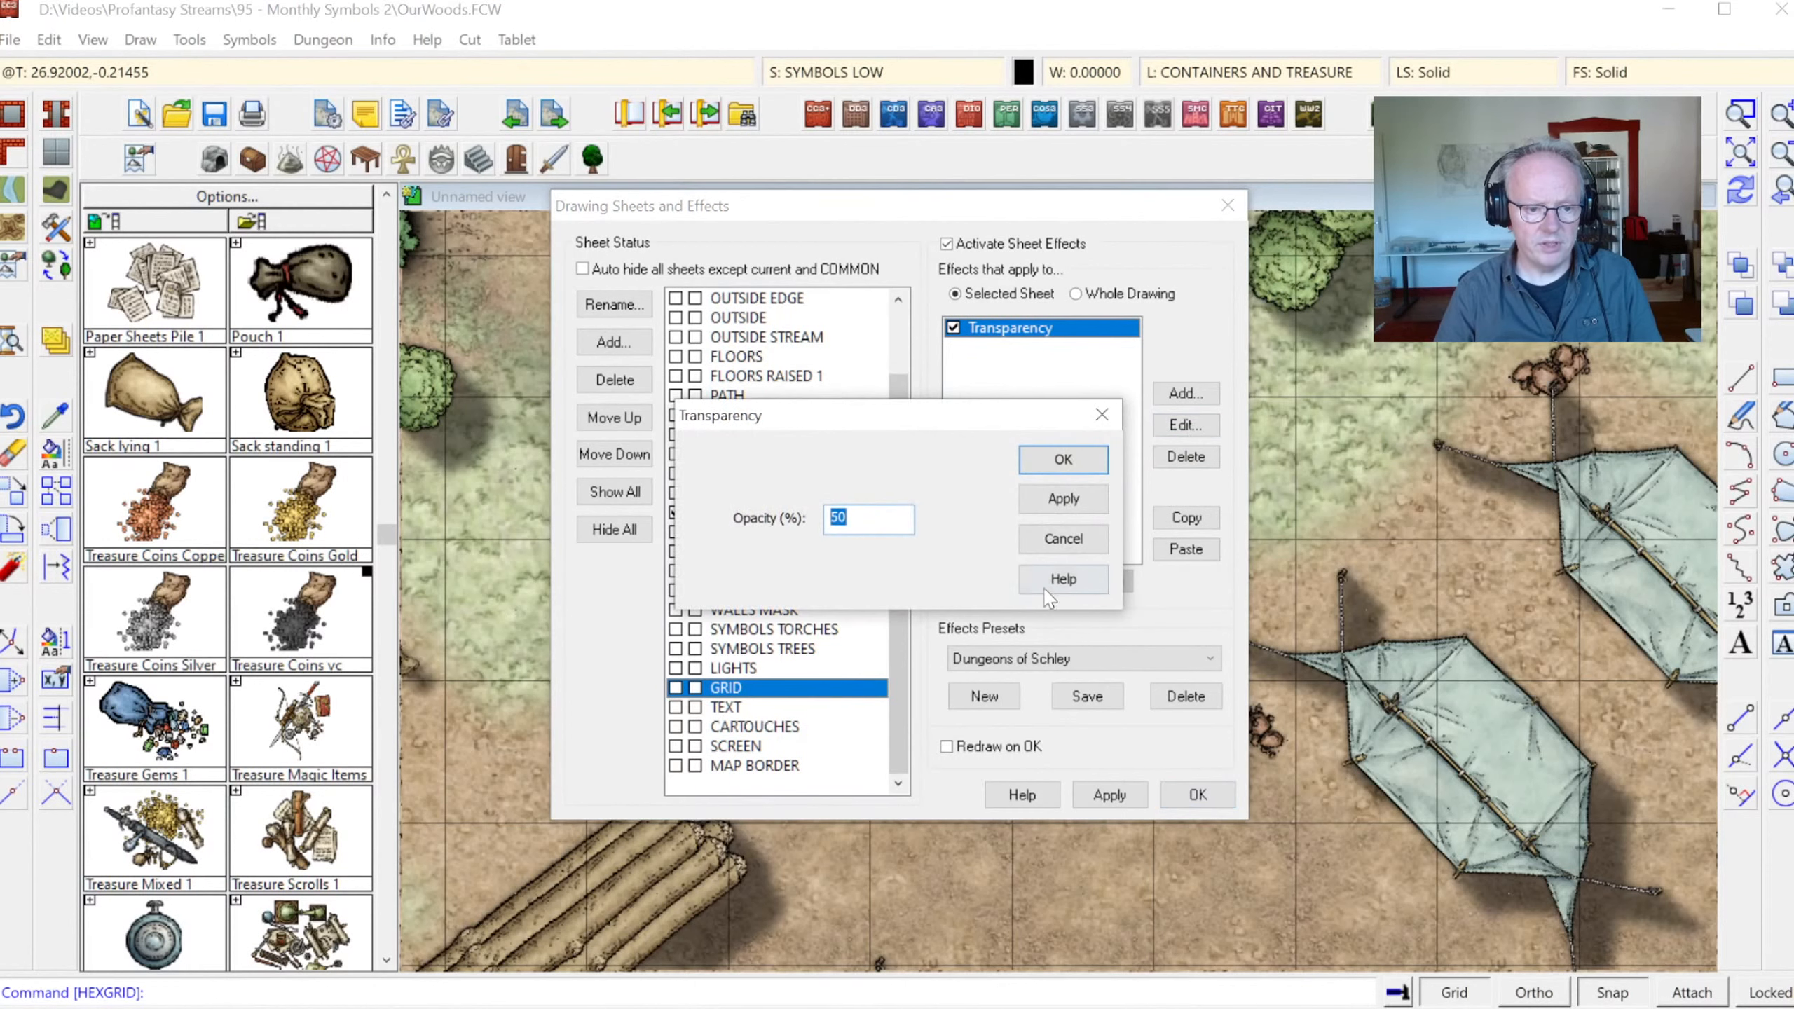
pyautogui.write('30')
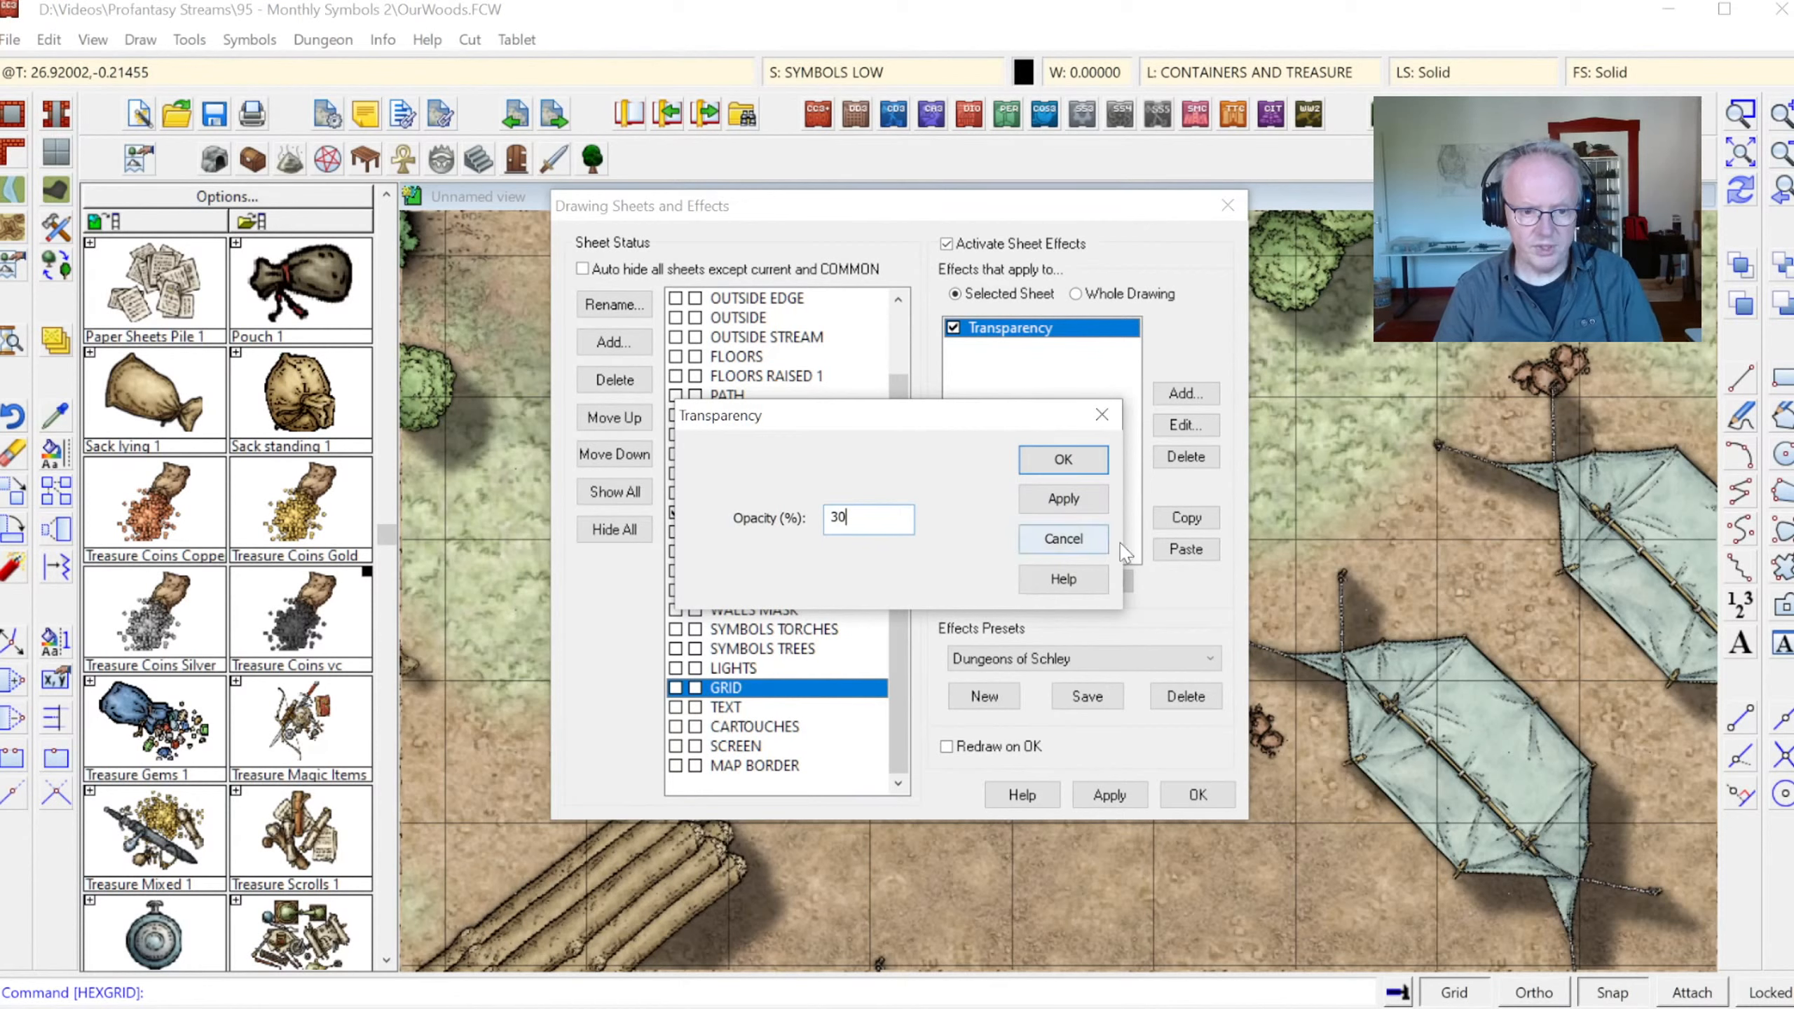
pyautogui.click(1064, 499)
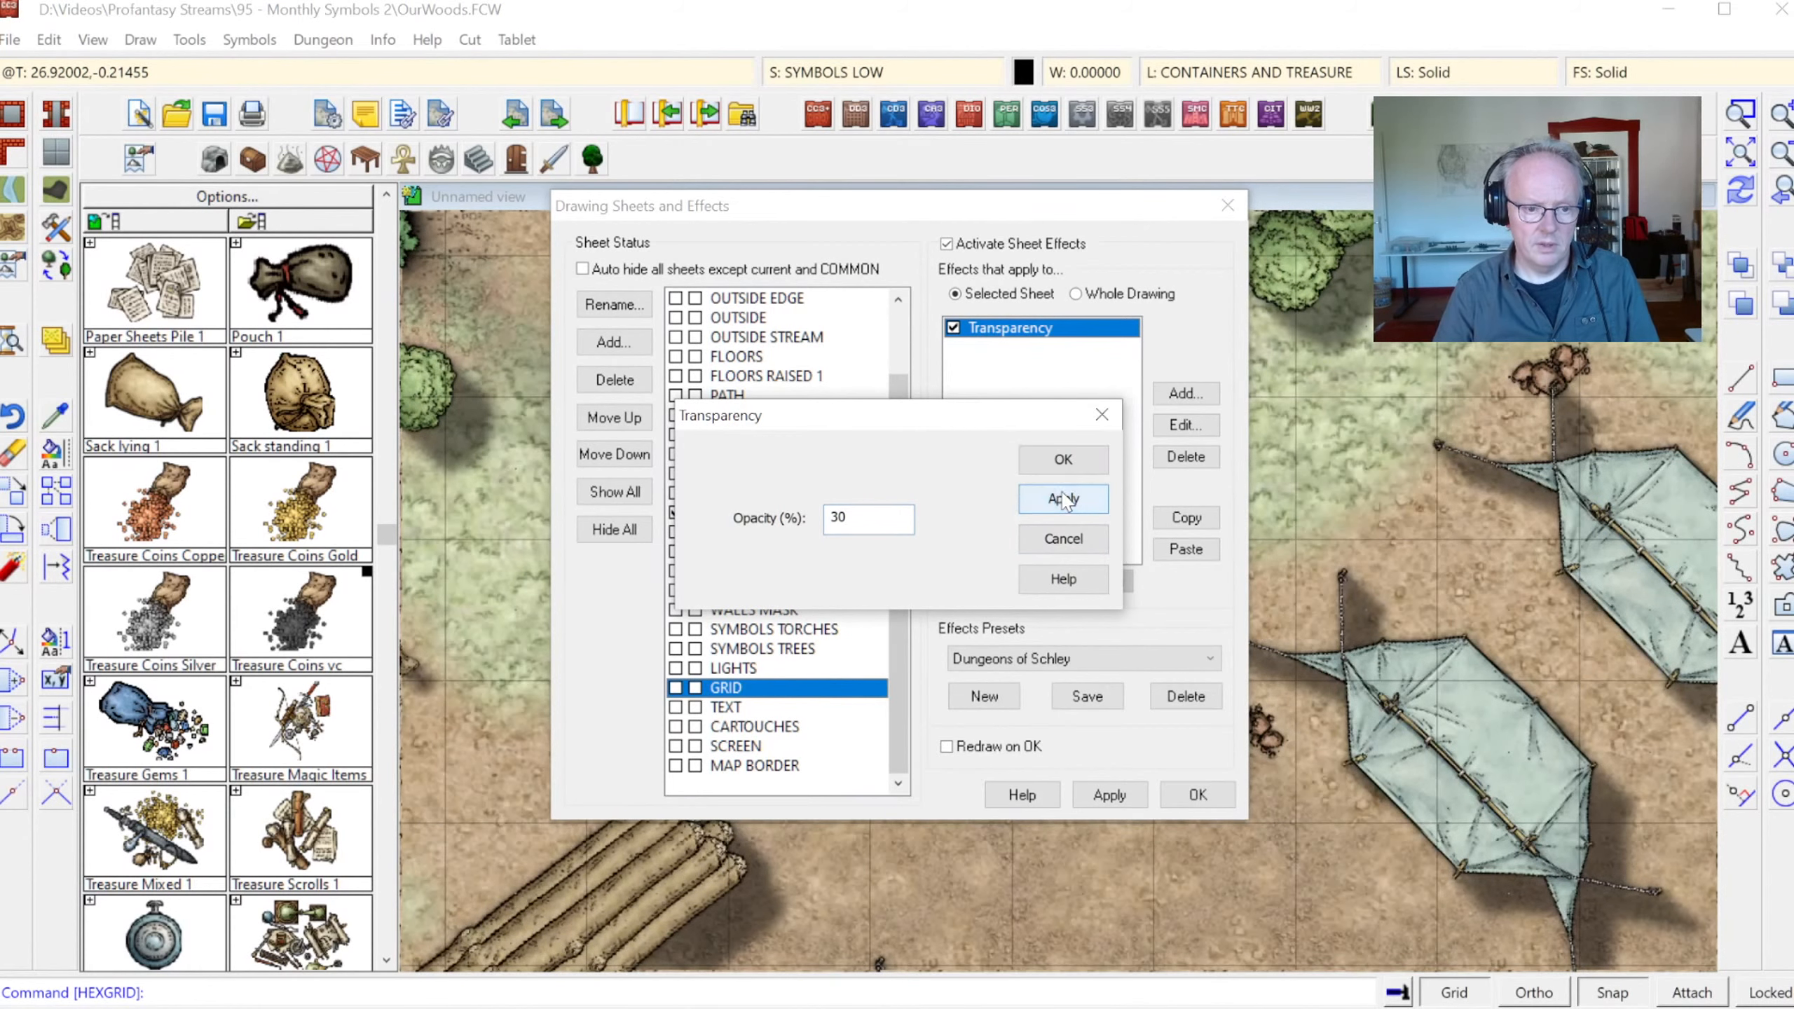
pyautogui.click(1063, 459)
pyautogui.click(1197, 796)
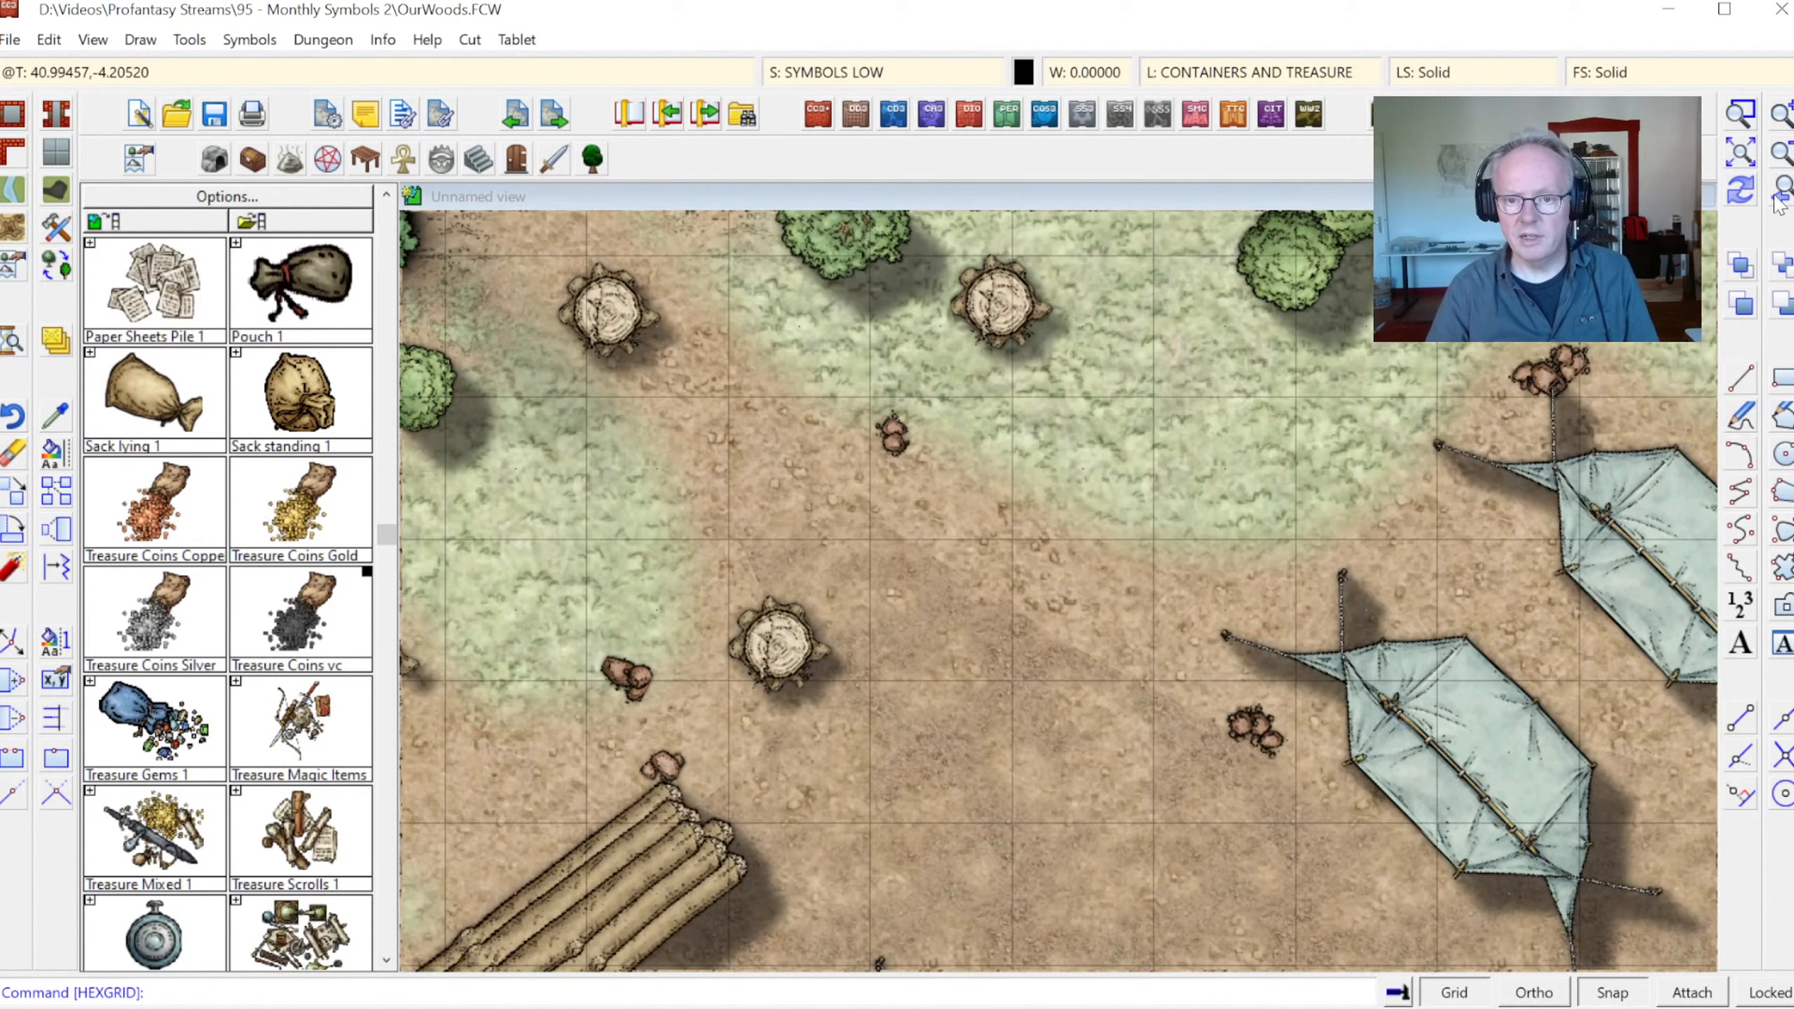
# Hide the GRID sheet across the whole map
pyautogui.click(1739, 152)
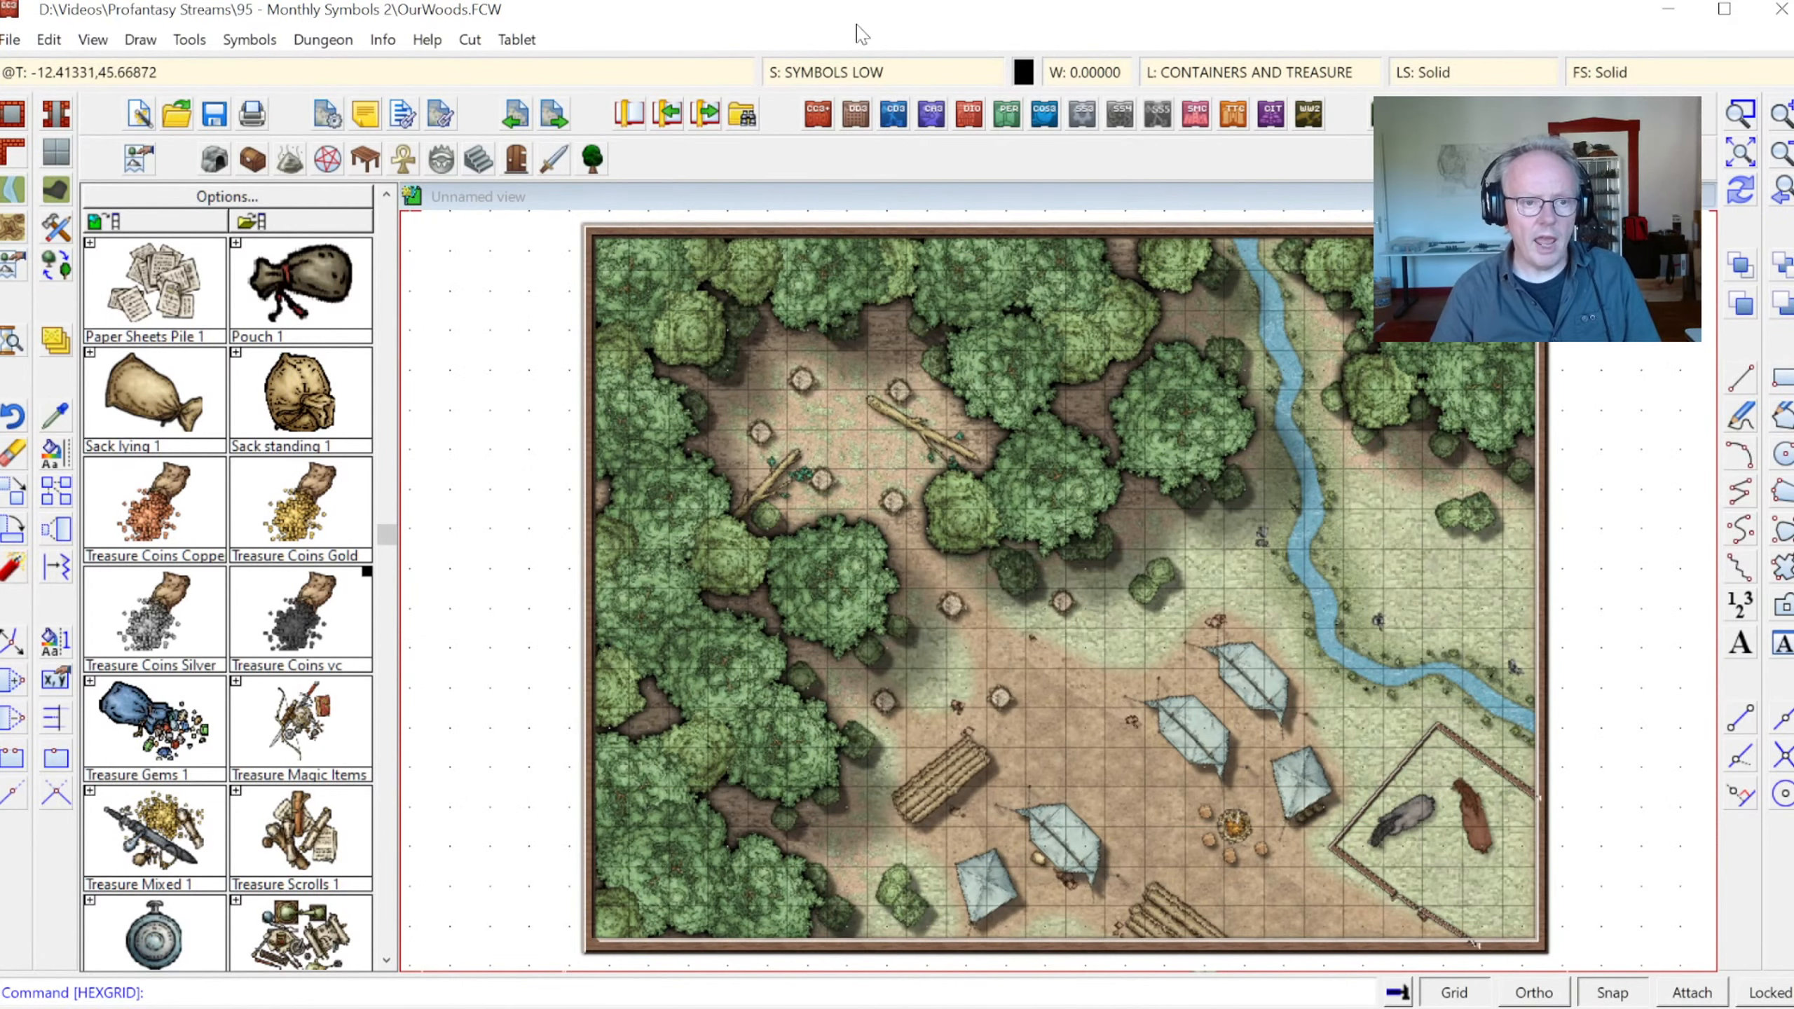
pyautogui.click(810, 71)
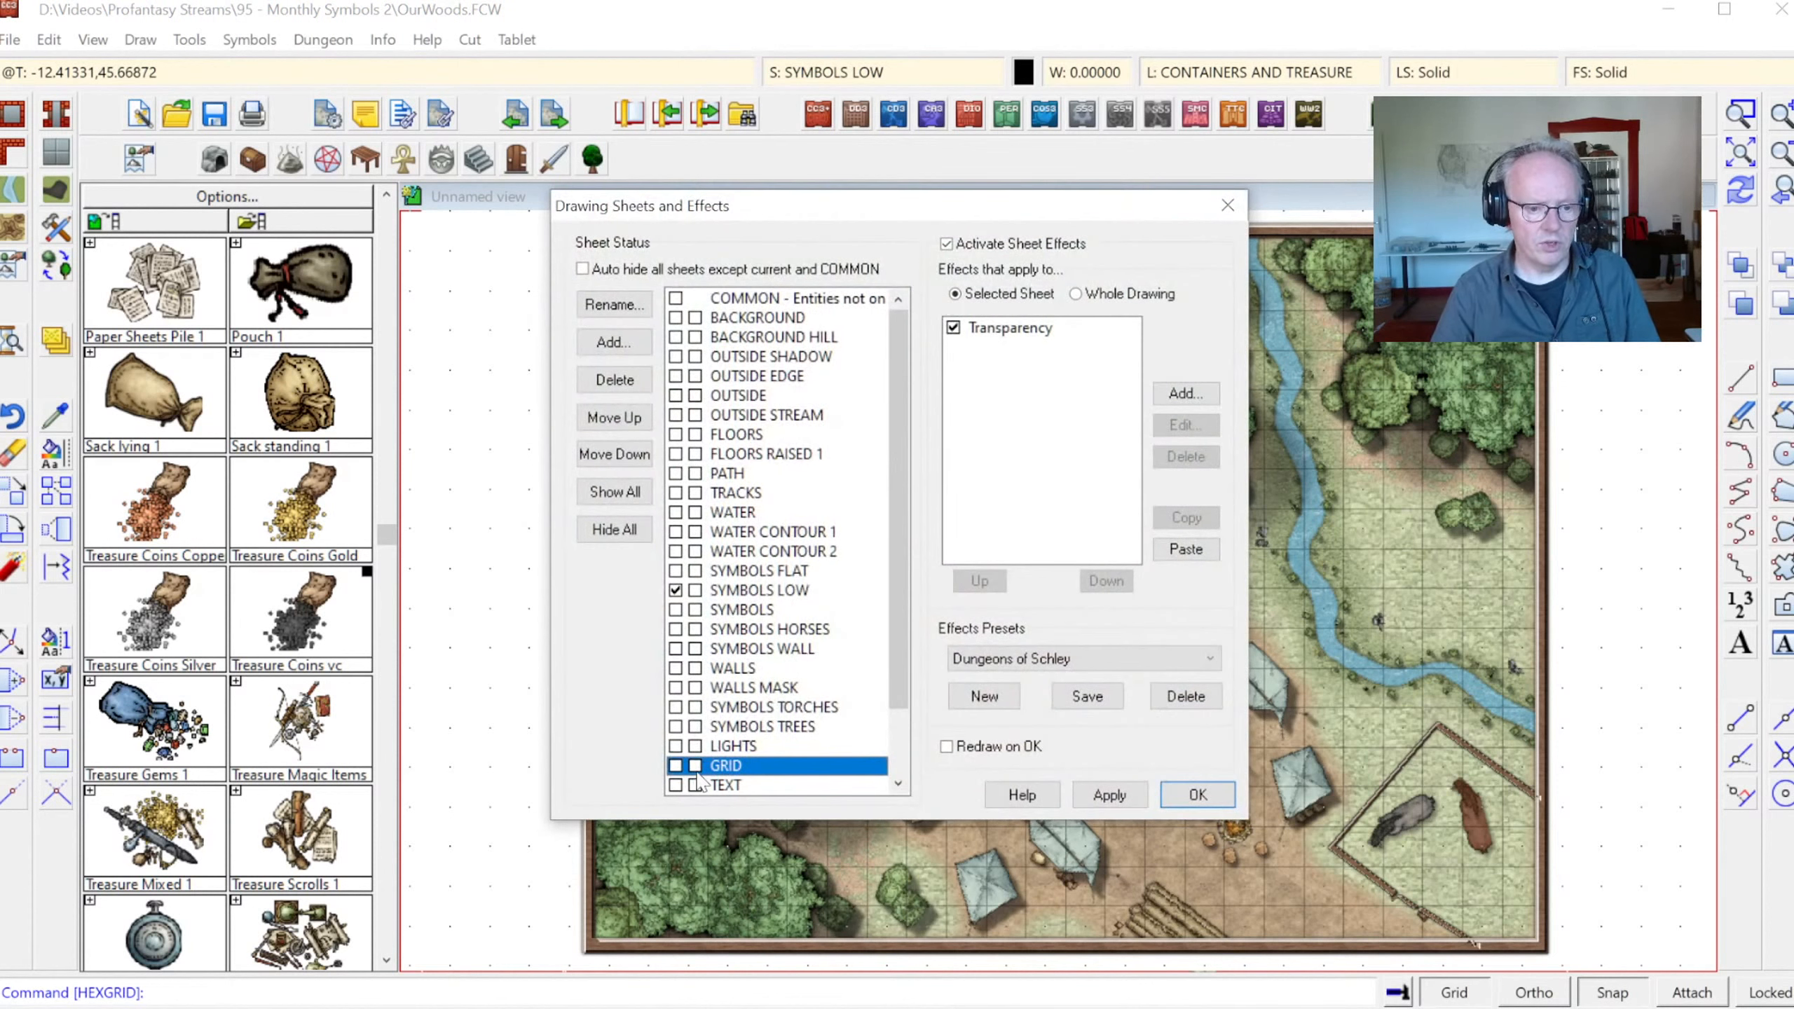
pyautogui.click(1197, 794)
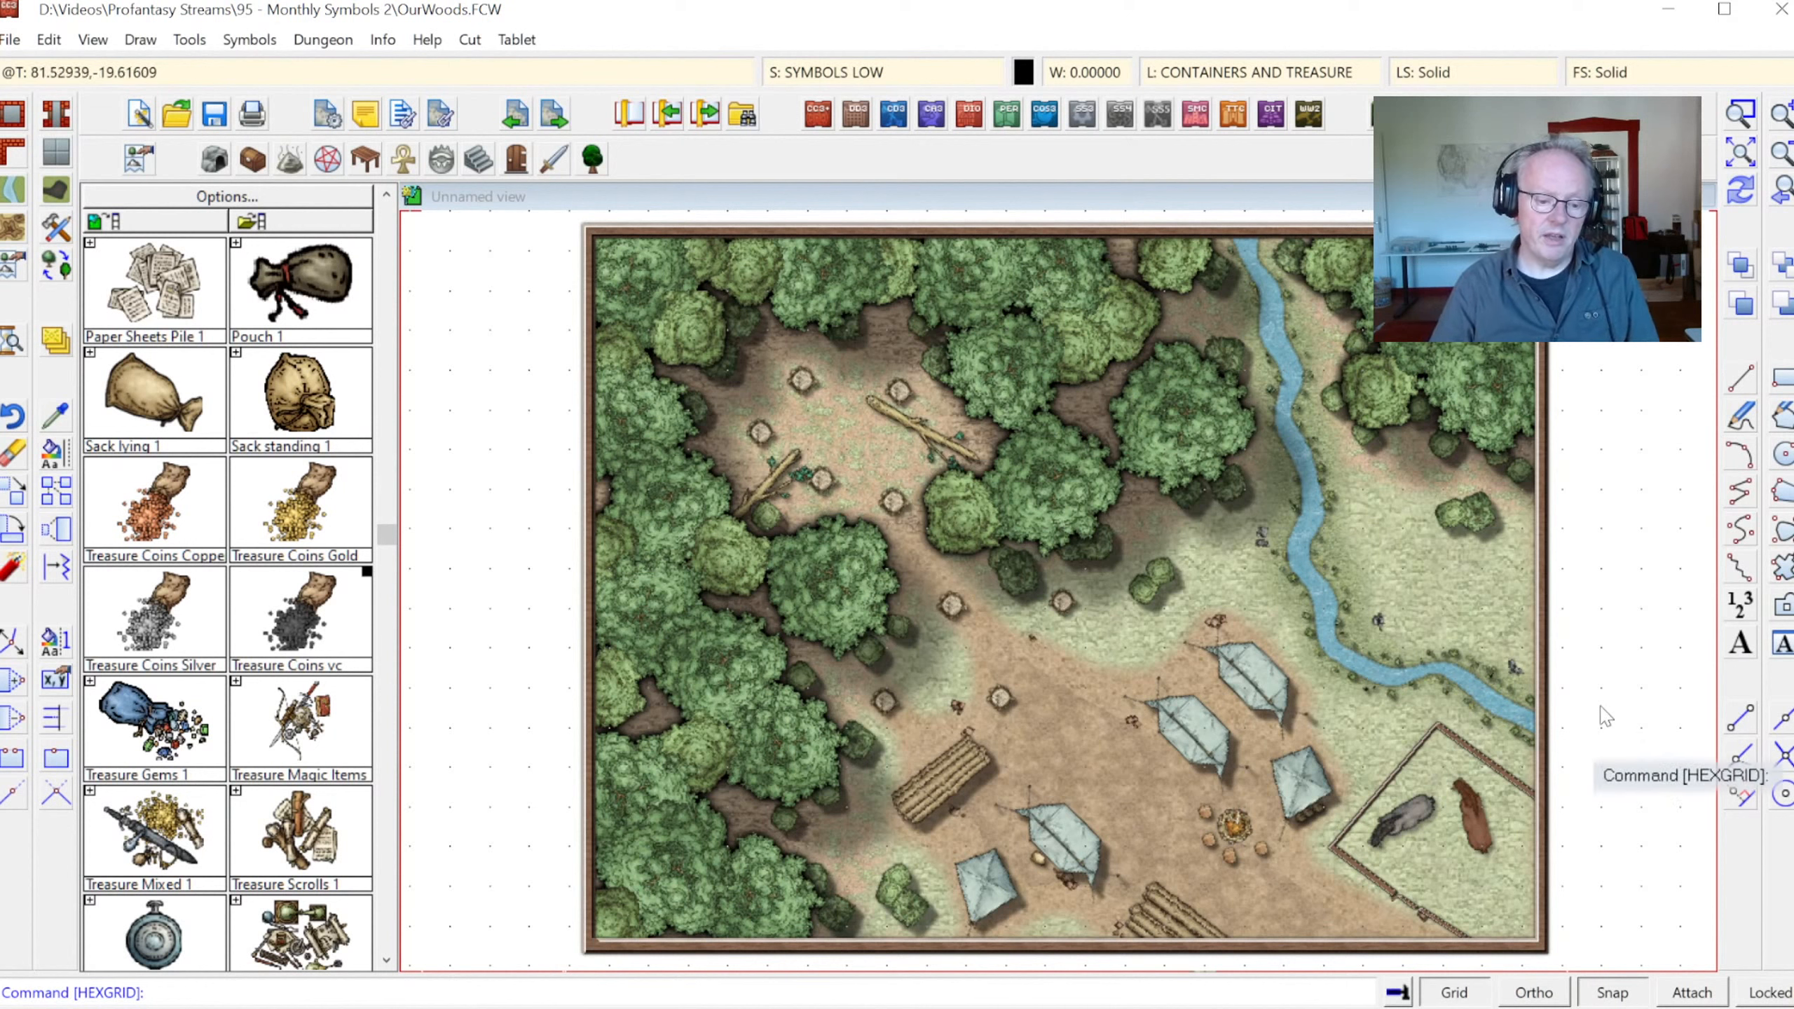
# Make SYMBOLS the current sheet and enable Draw as drop shadow in its Wall Shadow, Directional effect, checking it on the southern tents
pyautogui.click(1740, 113)
pyautogui.click(932, 782)
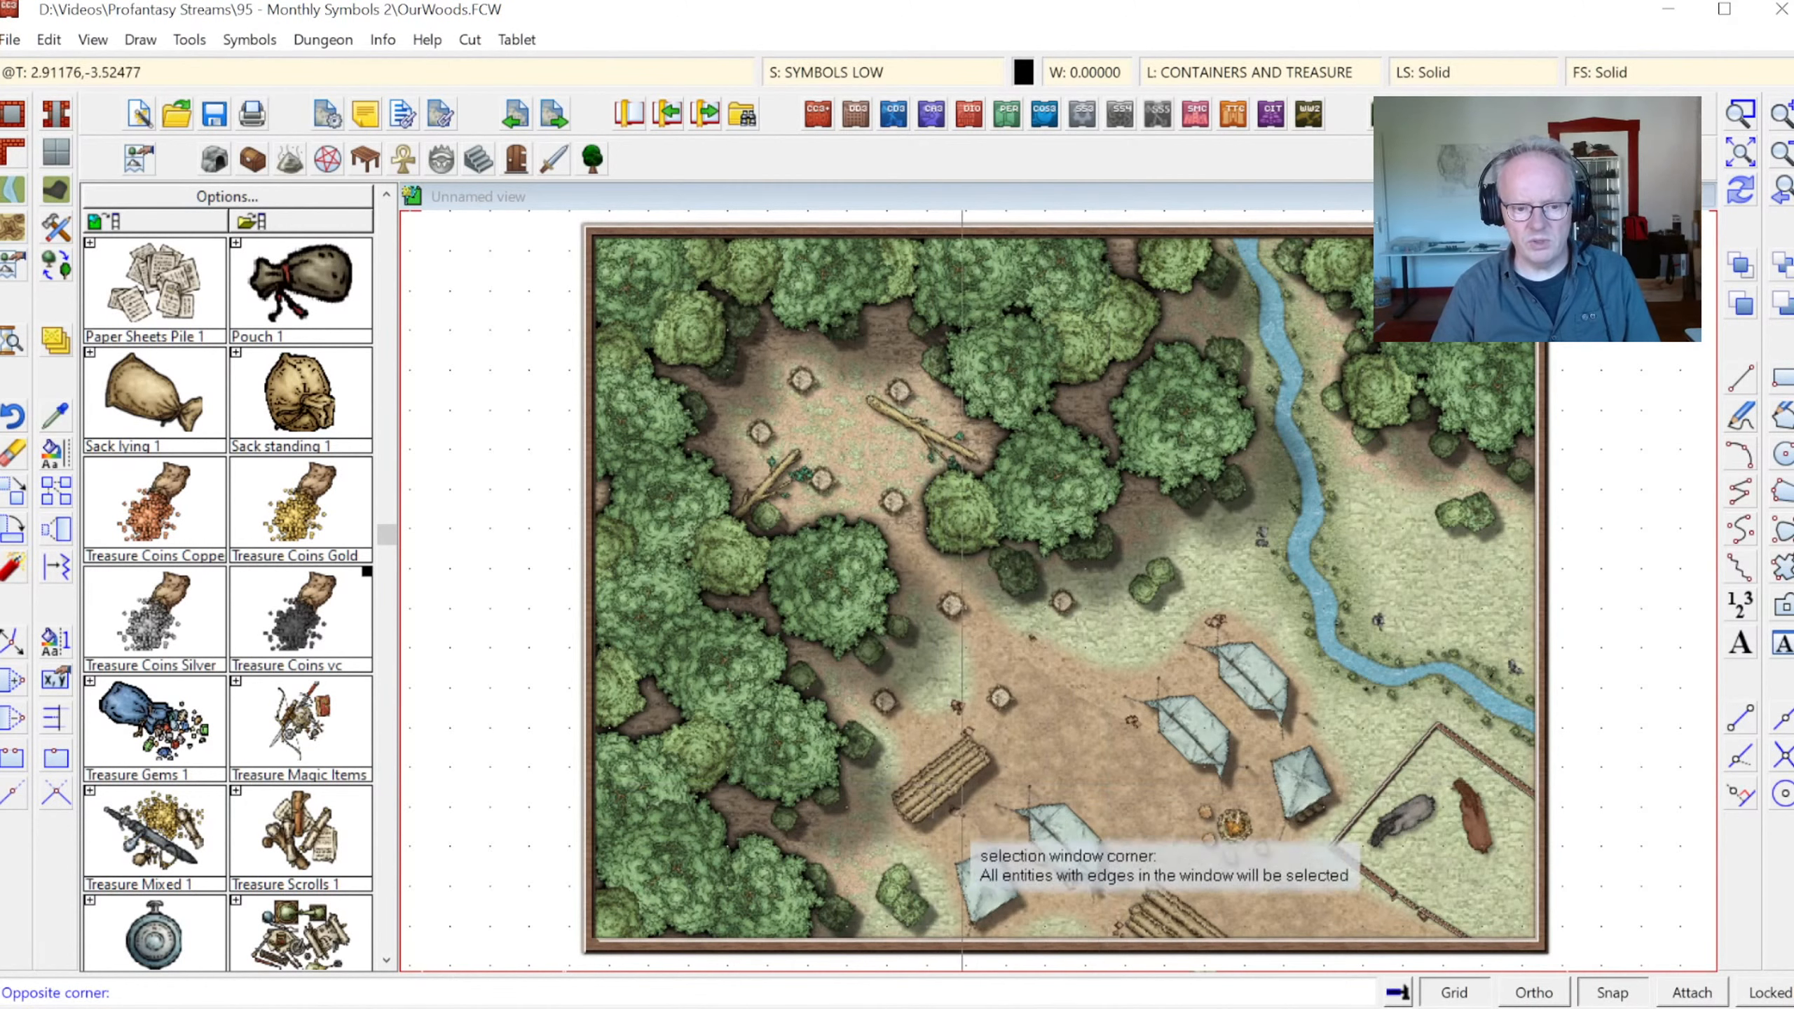
pyautogui.click(1141, 960)
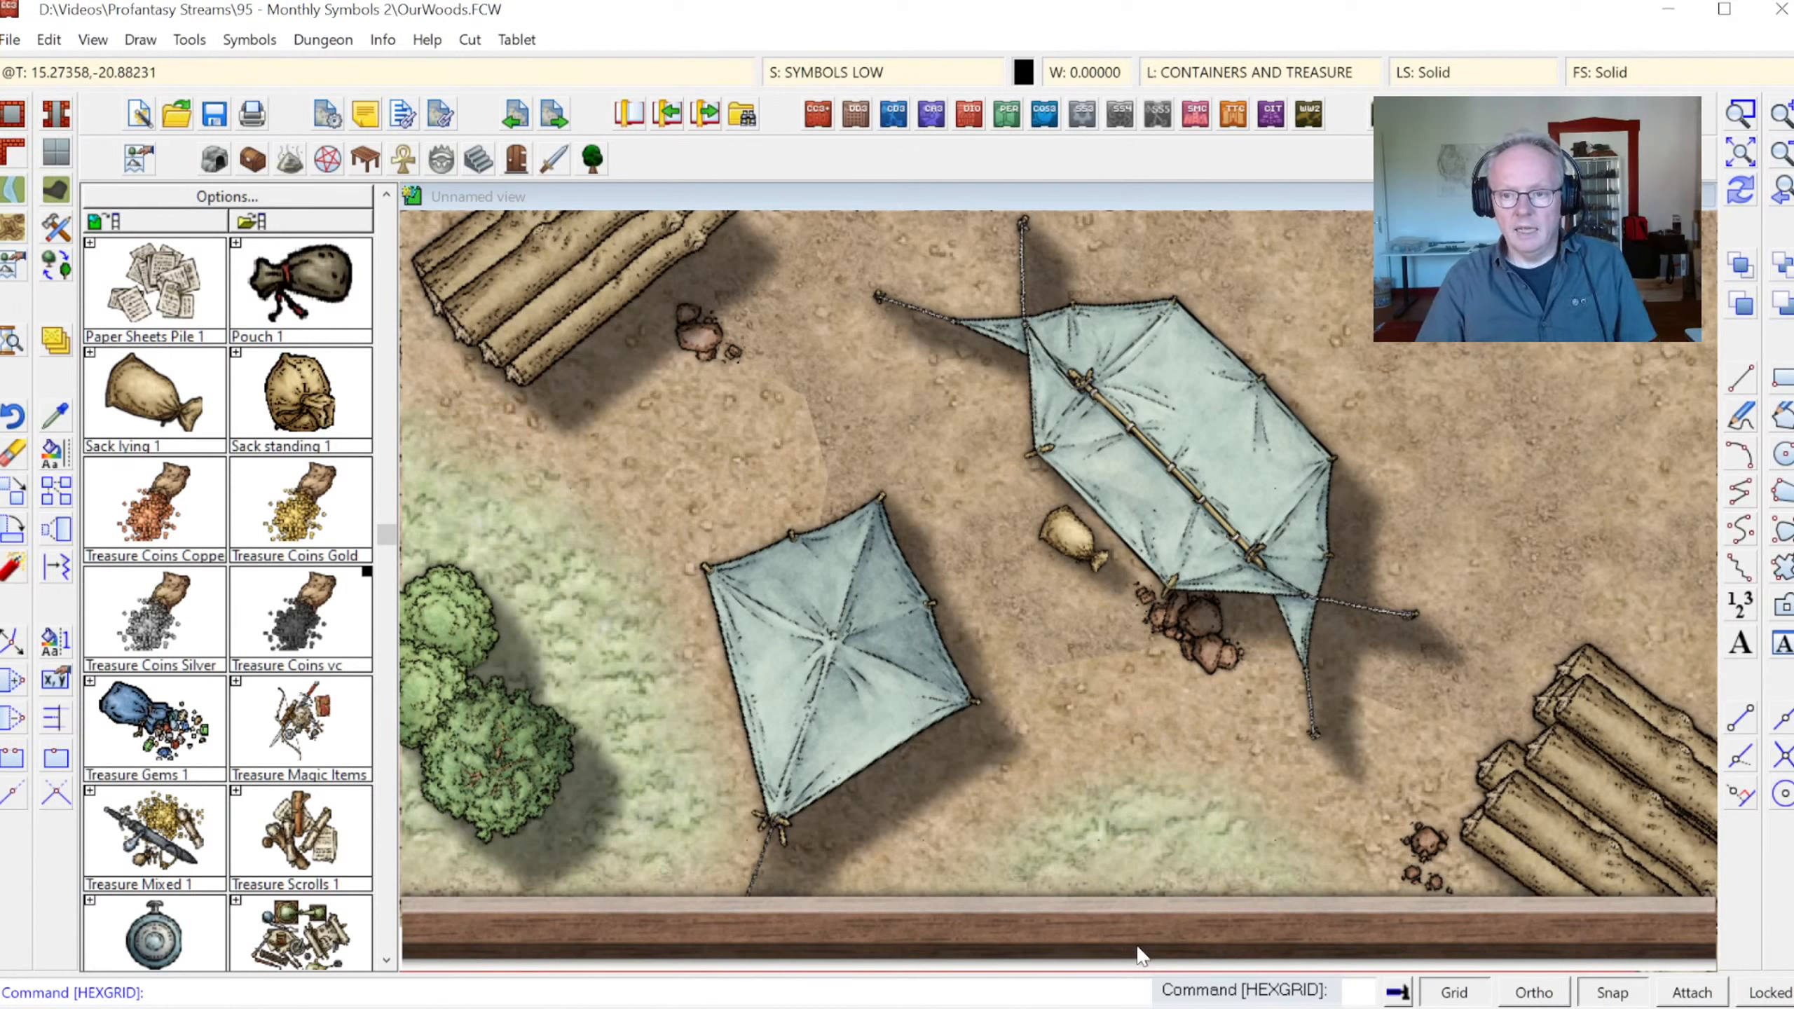
pyautogui.click(881, 72)
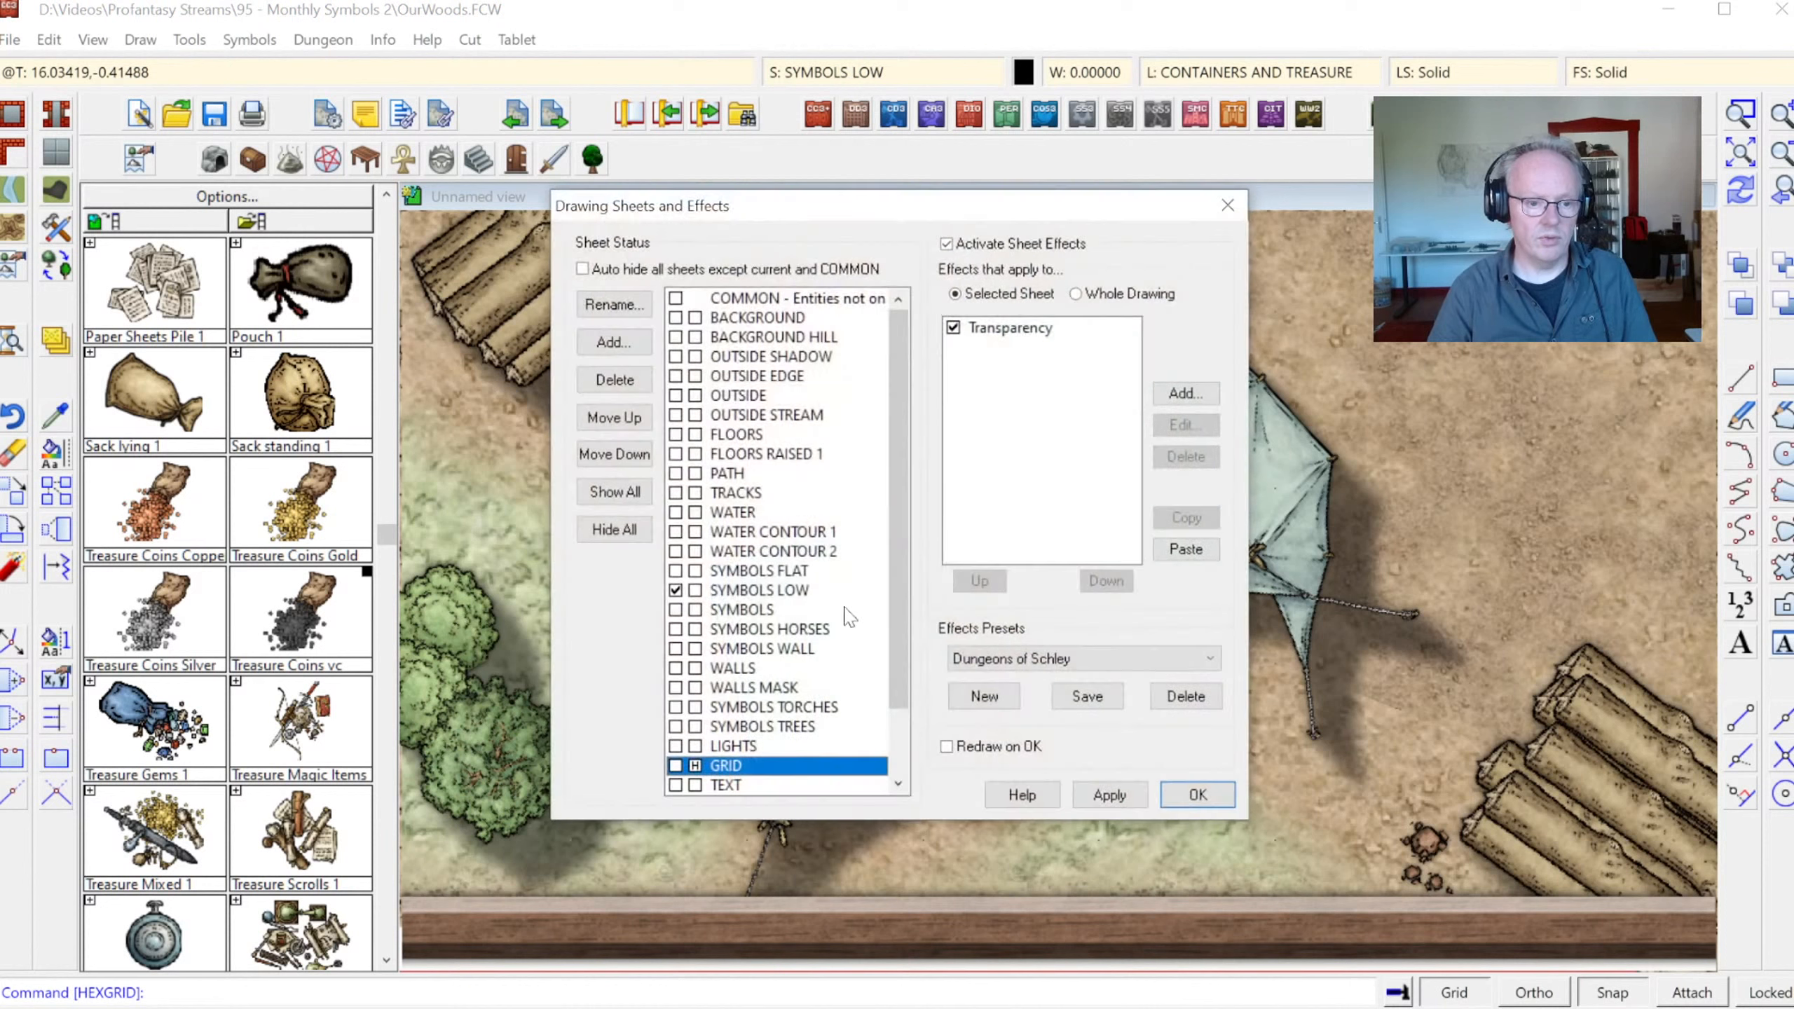
pyautogui.click(734, 610)
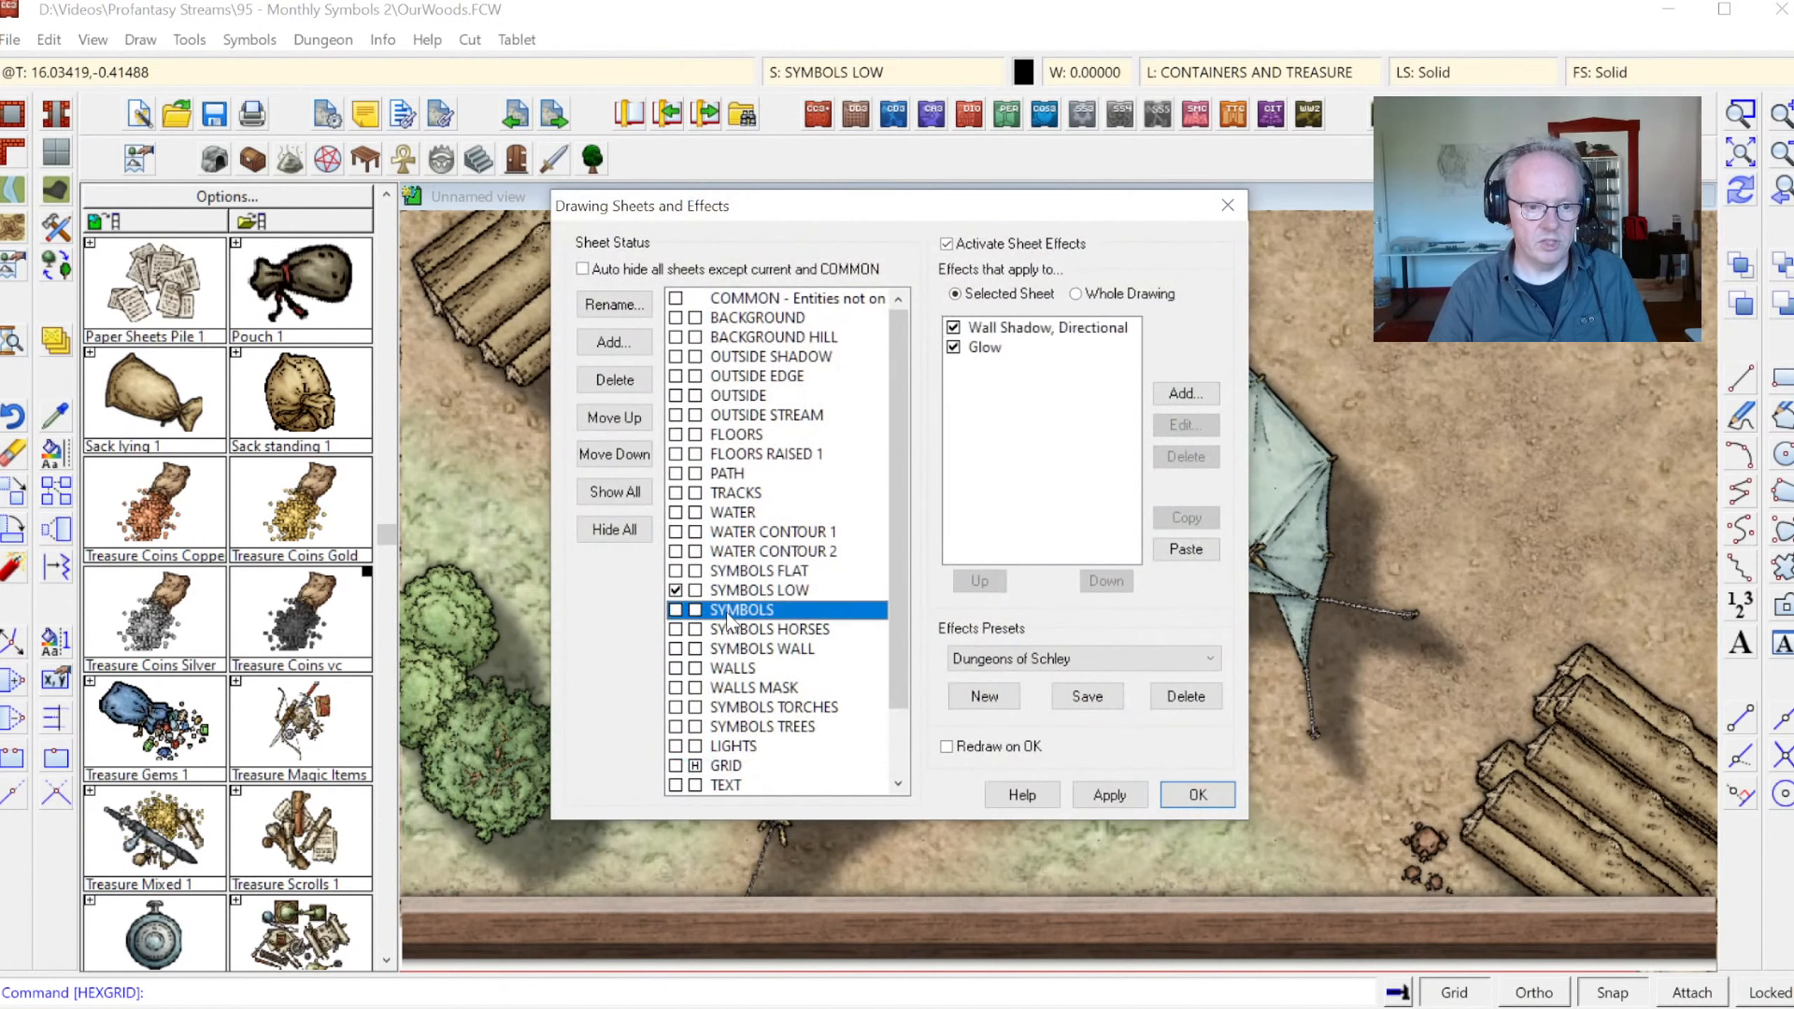
pyautogui.click(1028, 329)
pyautogui.click(1201, 426)
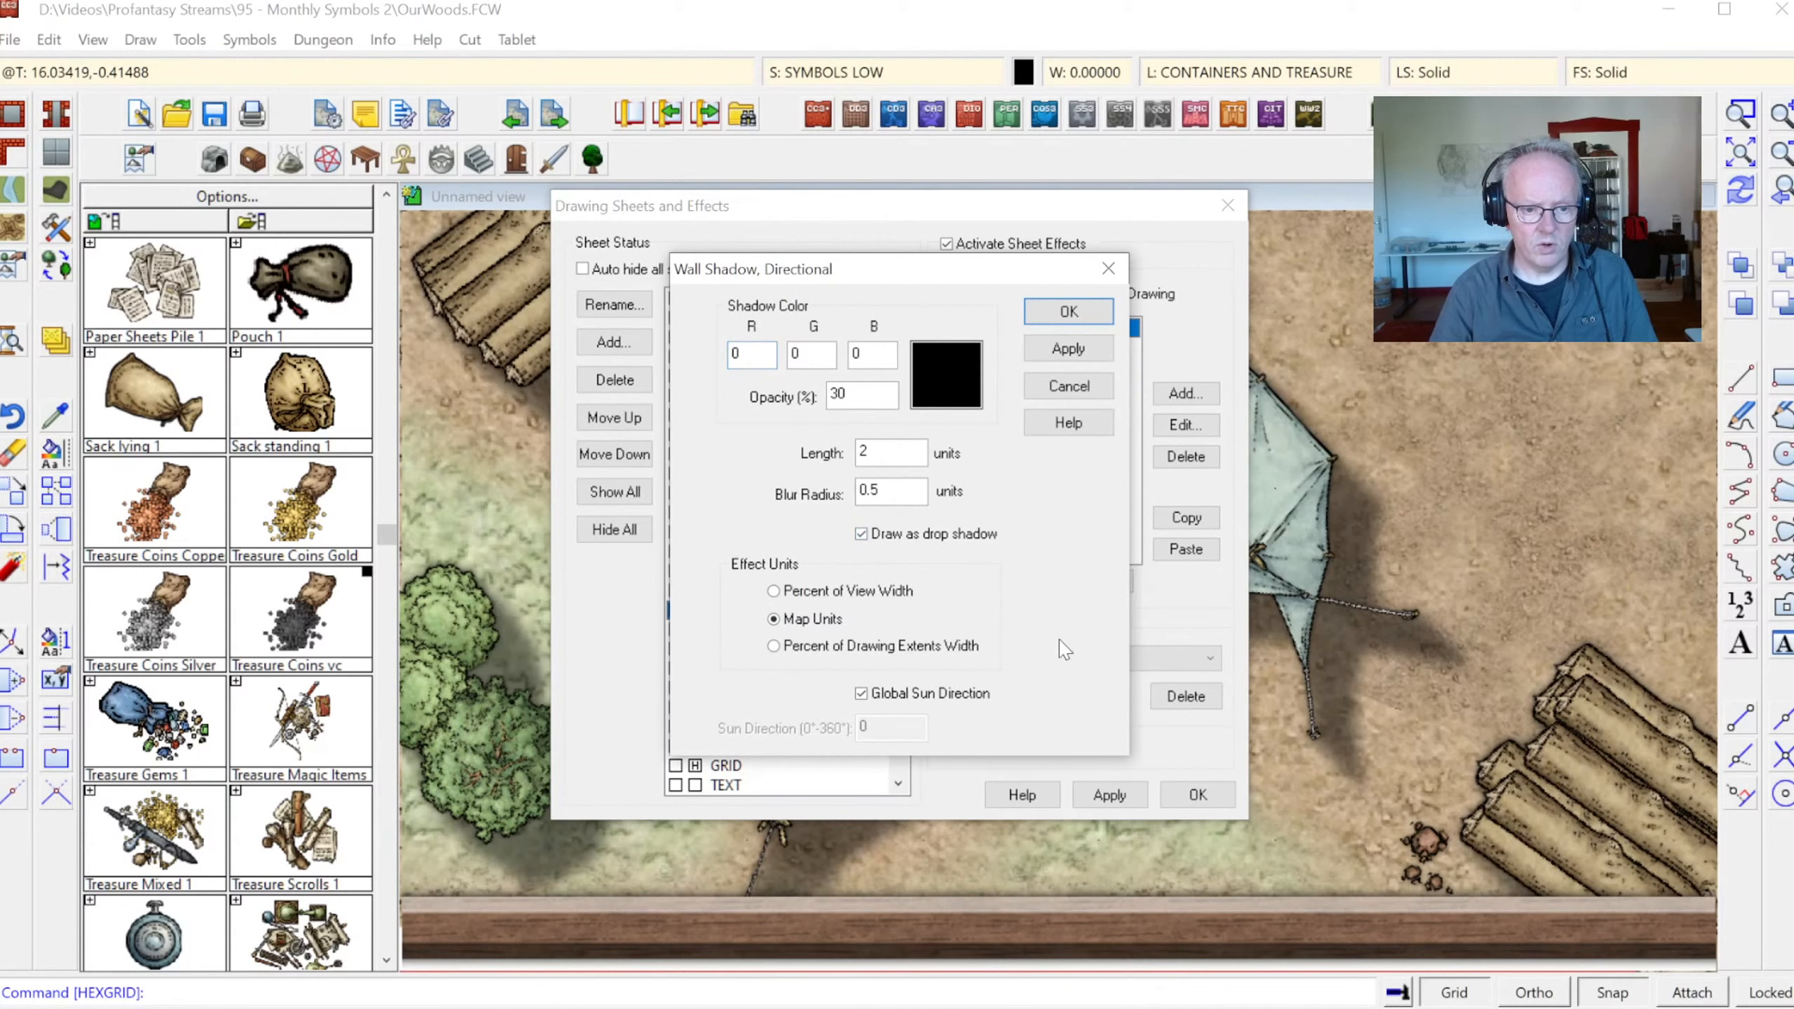
pyautogui.click(1068, 348)
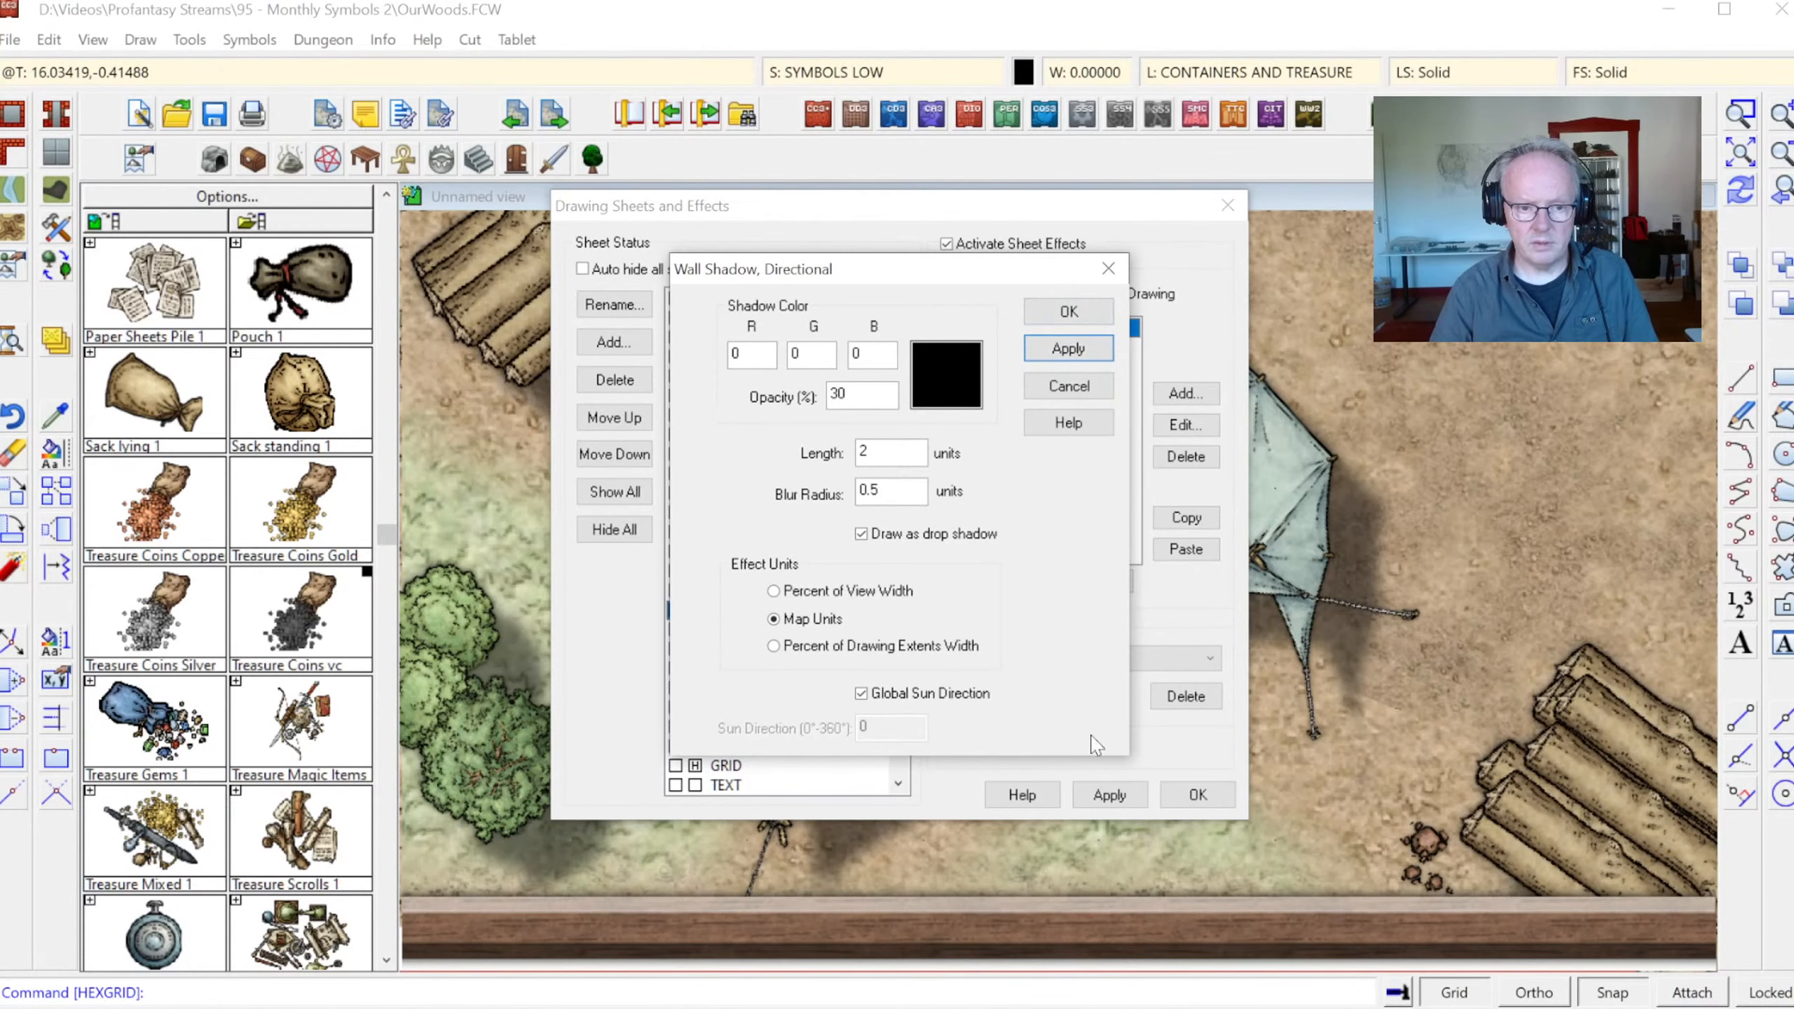
pyautogui.click(1068, 312)
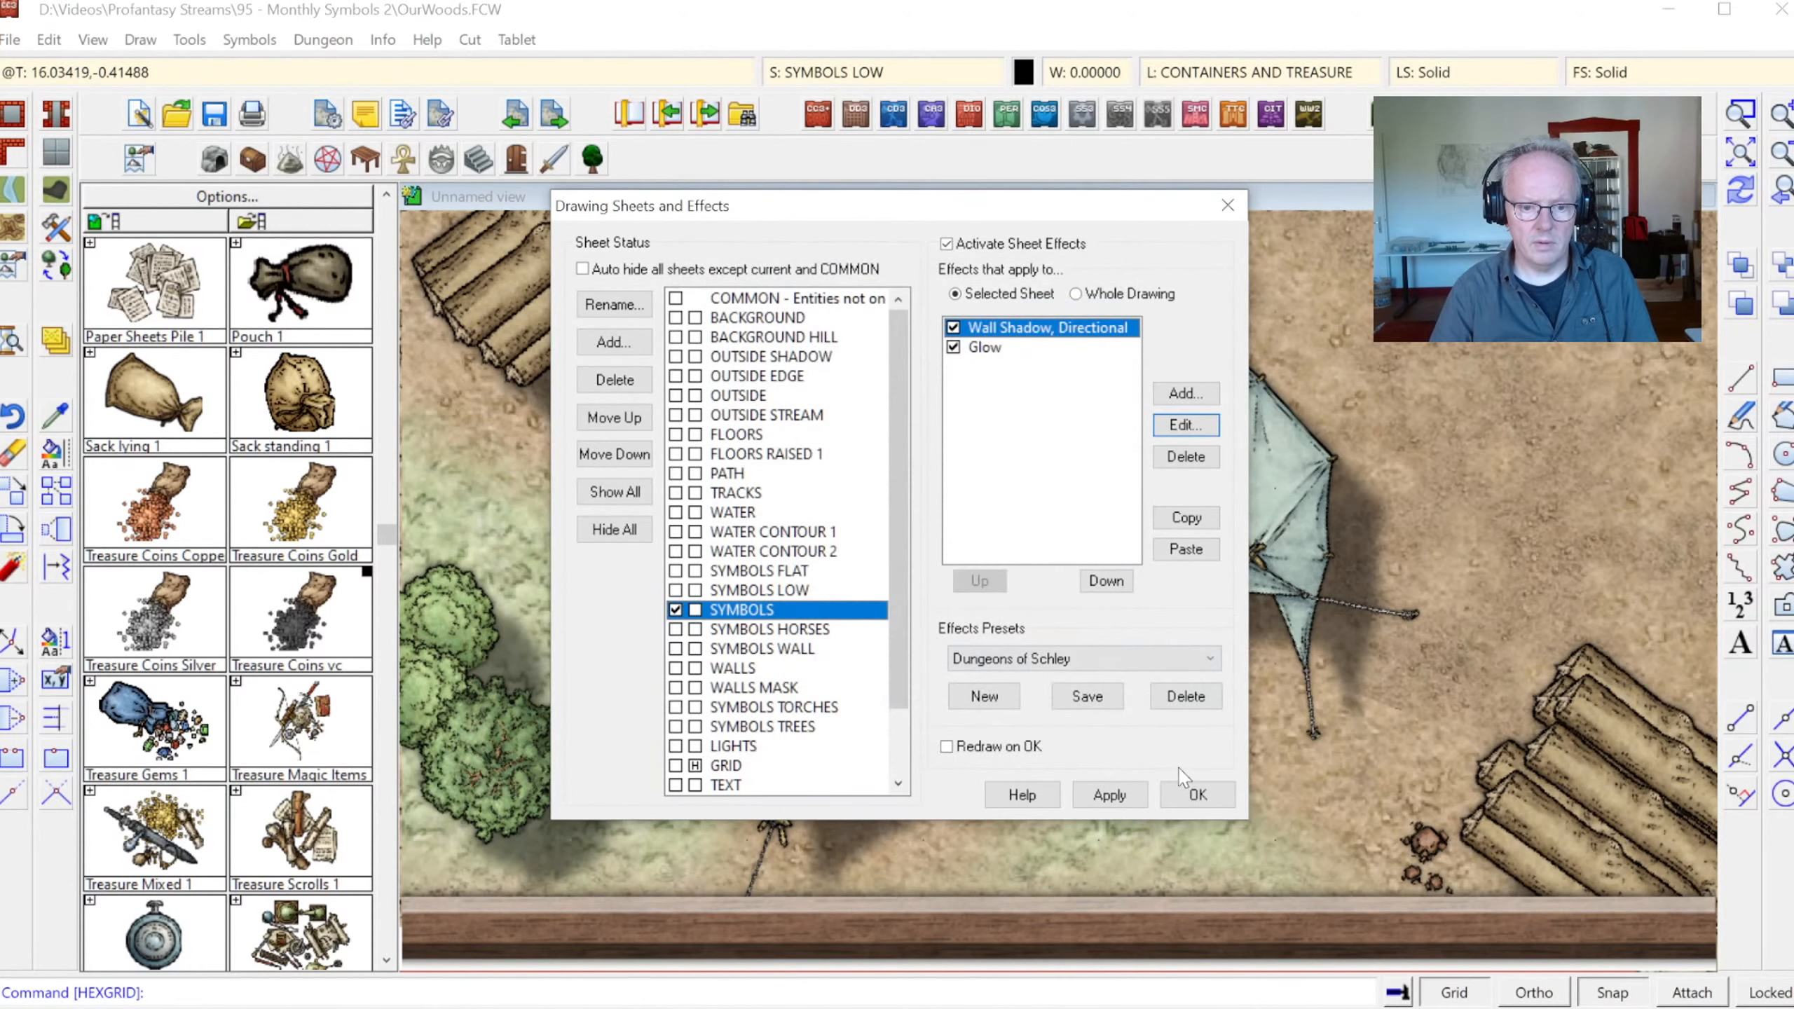
pyautogui.click(1196, 793)
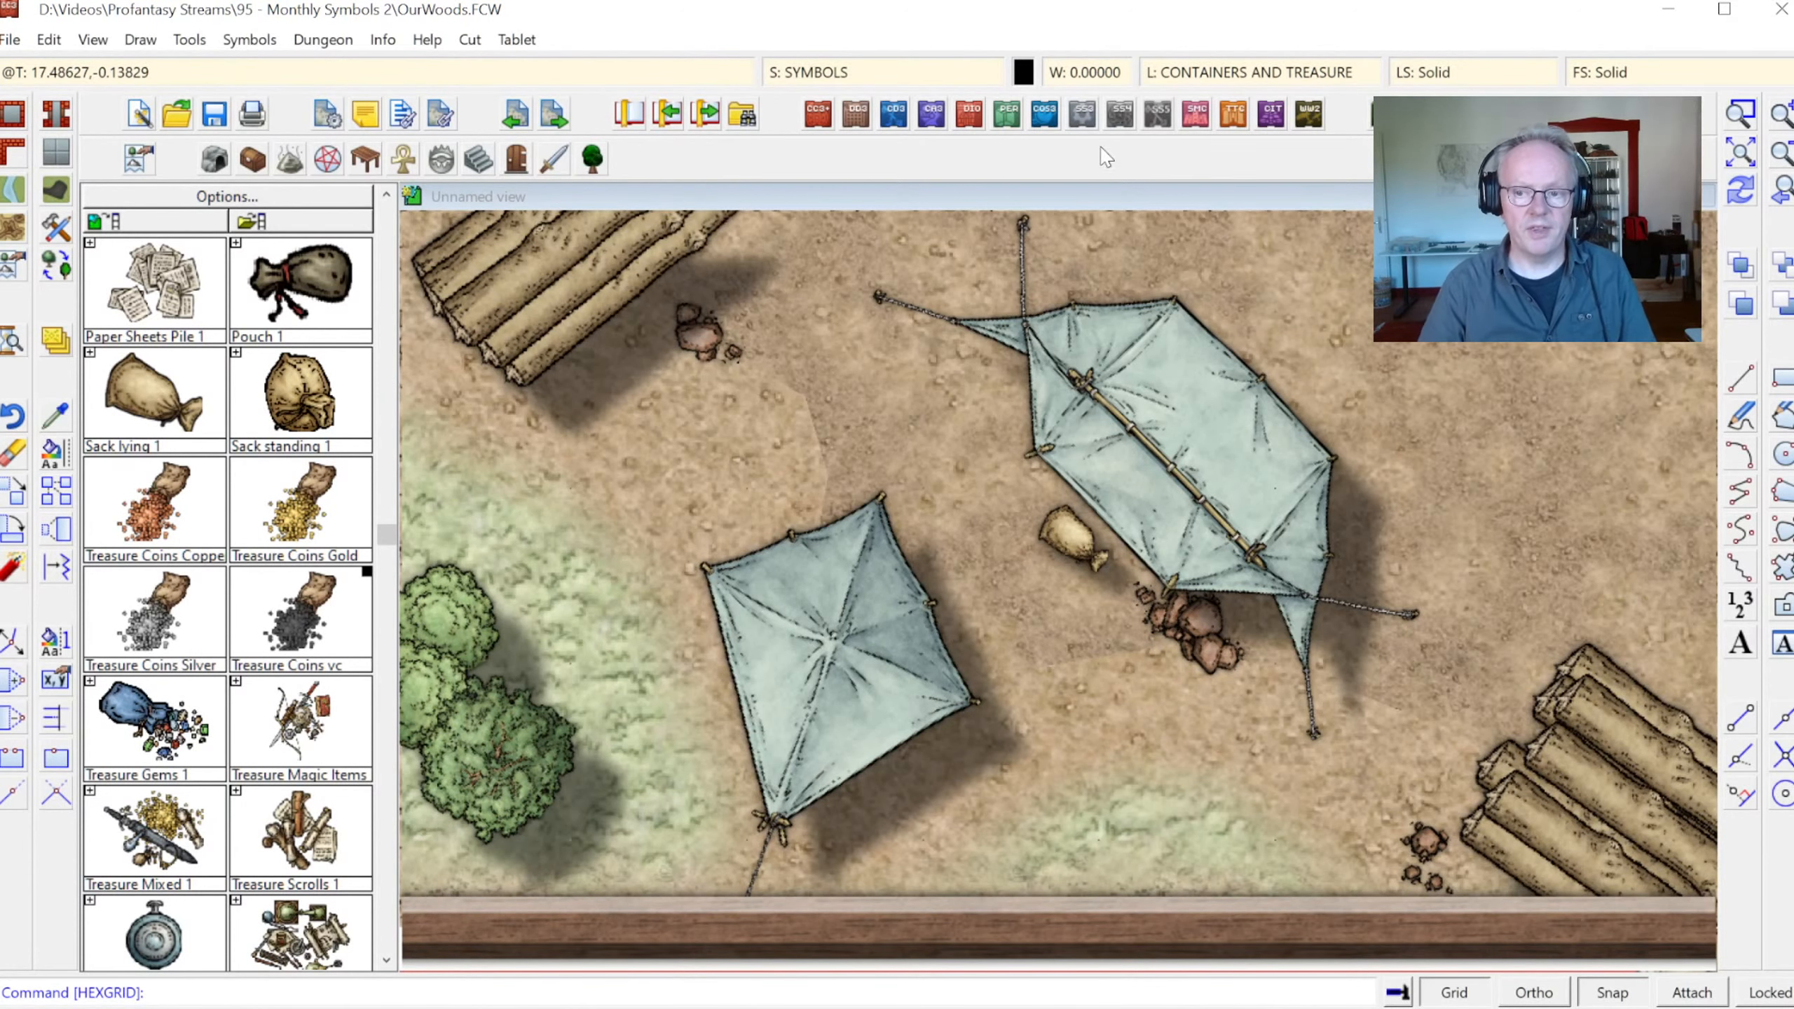
# Disable Draw as drop shadow in the SYMBOLS sheet's Wall Shadow, Directional effect, keeping length 2 and blur radius 0.5
pyautogui.click(839, 76)
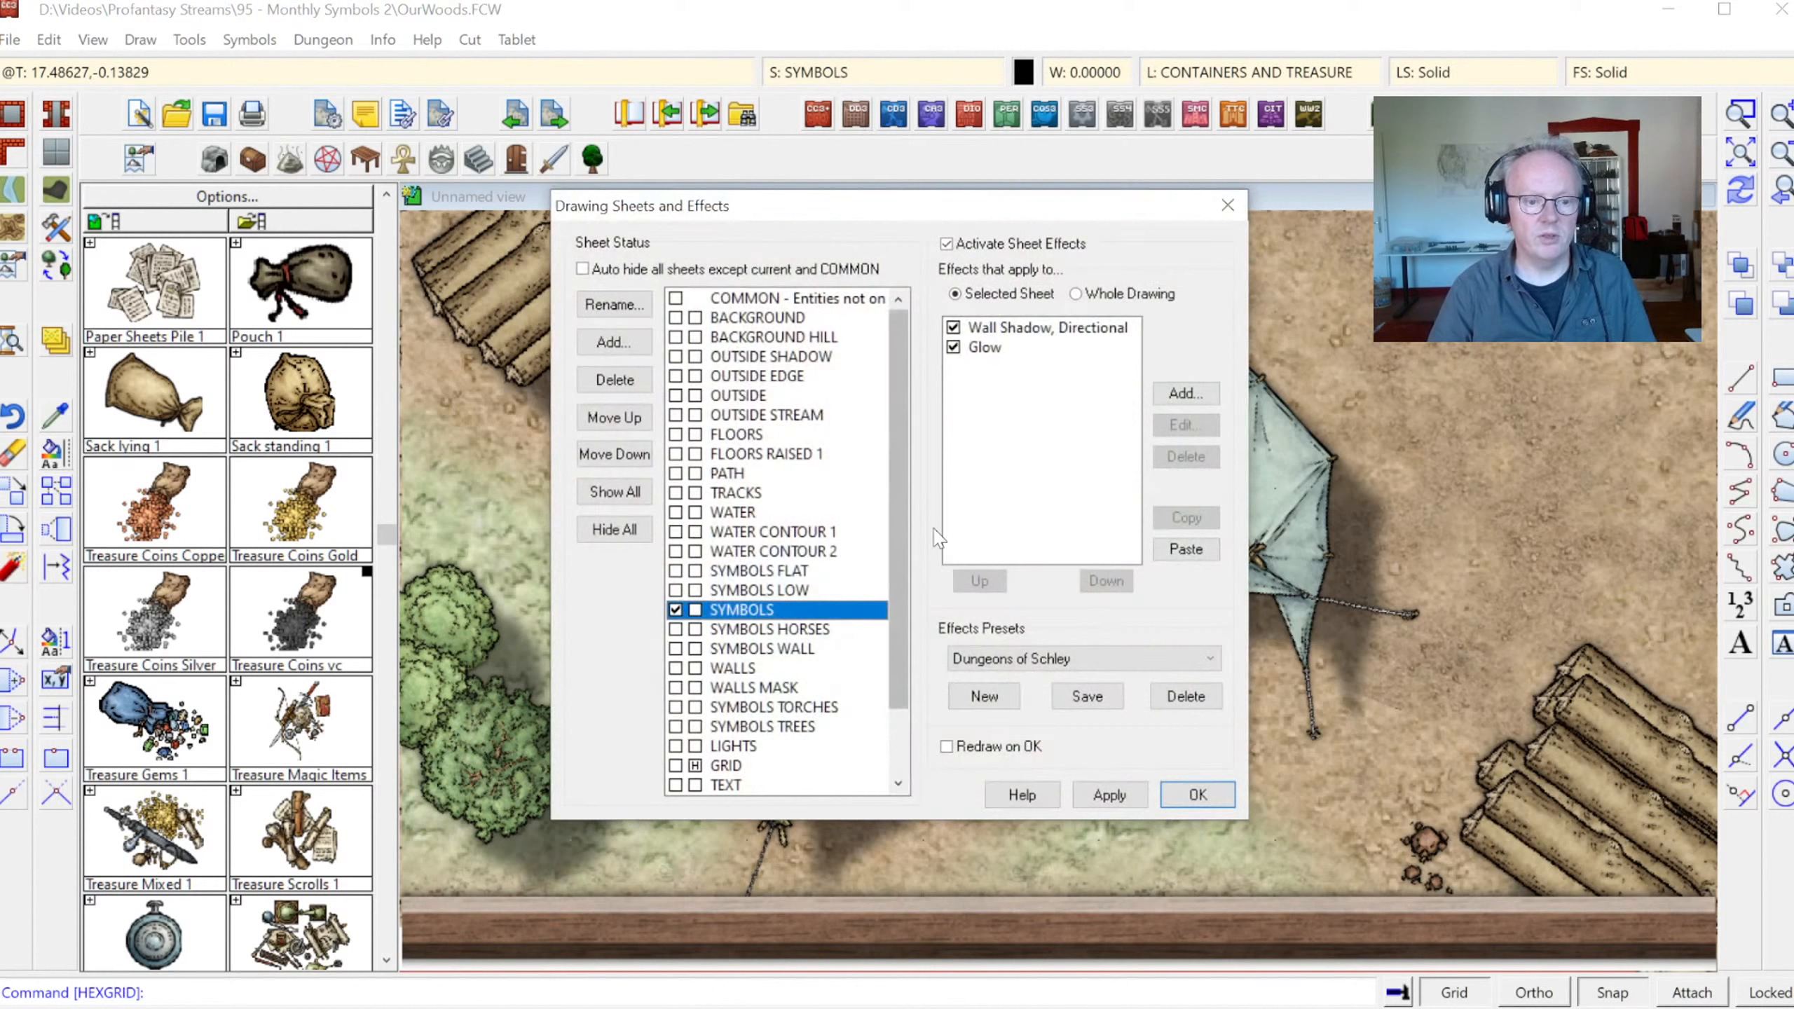
pyautogui.click(1040, 330)
pyautogui.click(1186, 425)
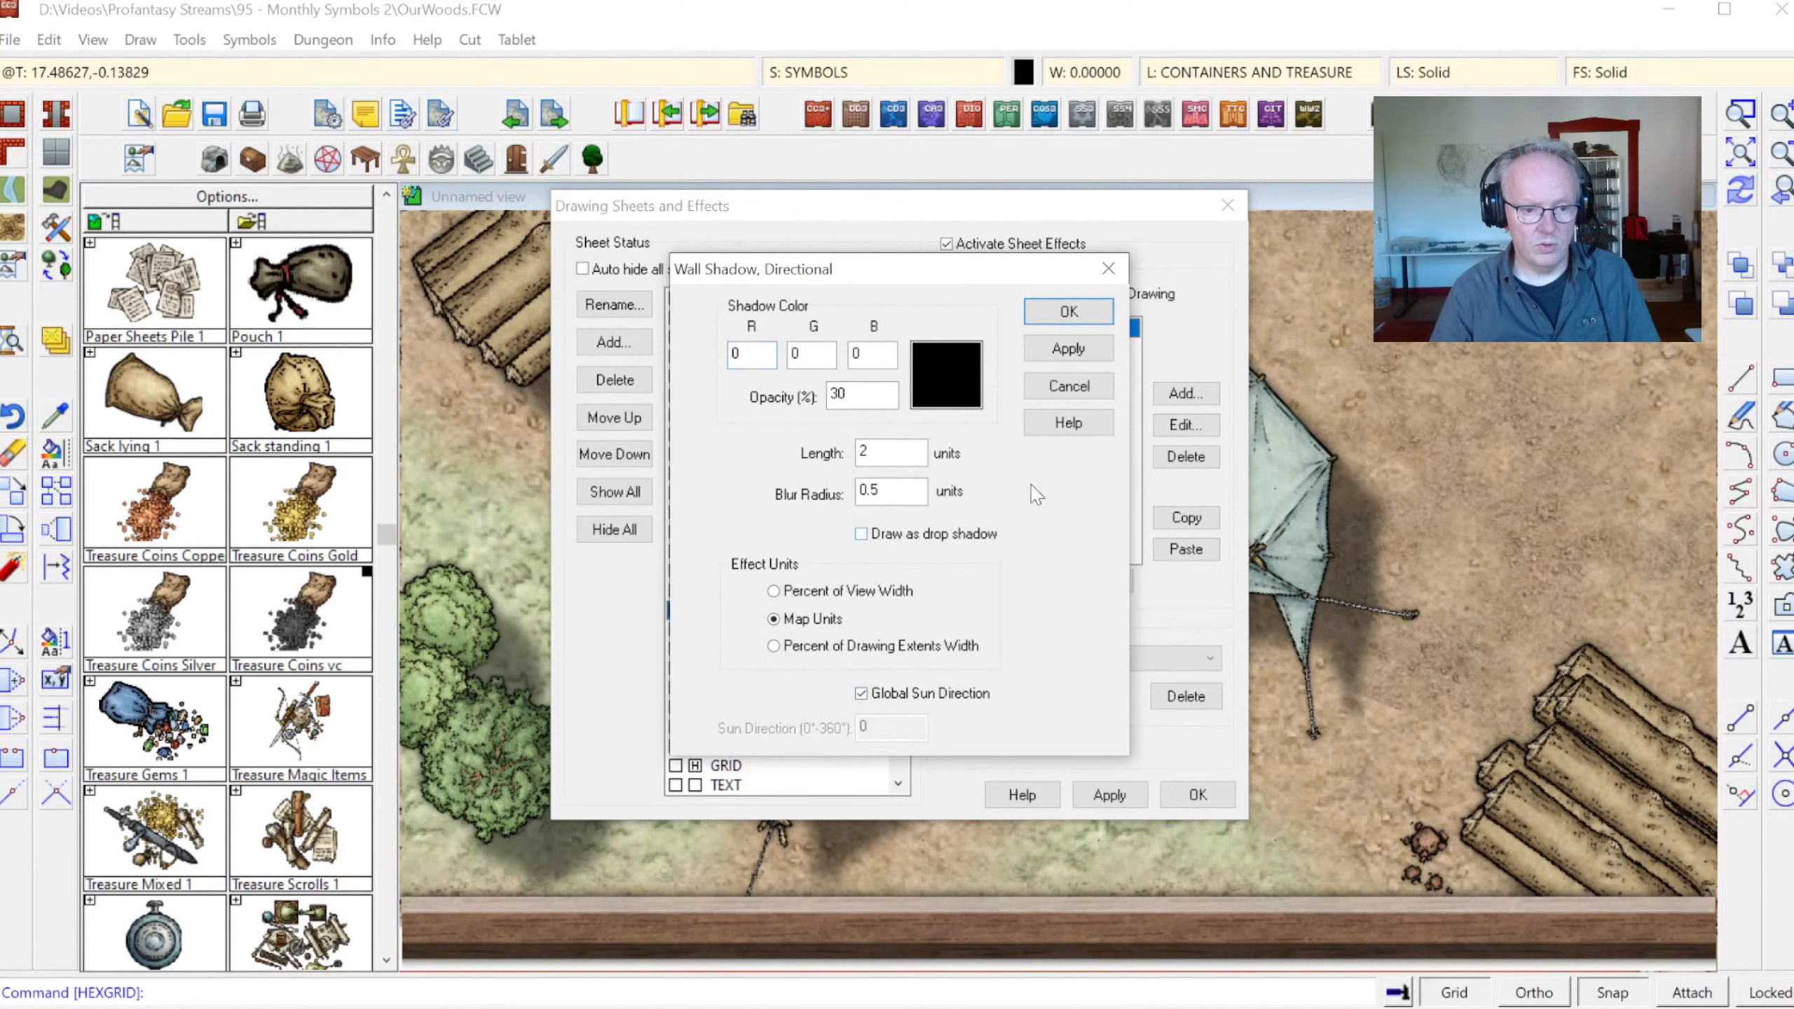
pyautogui.click(1068, 311)
pyautogui.click(1197, 794)
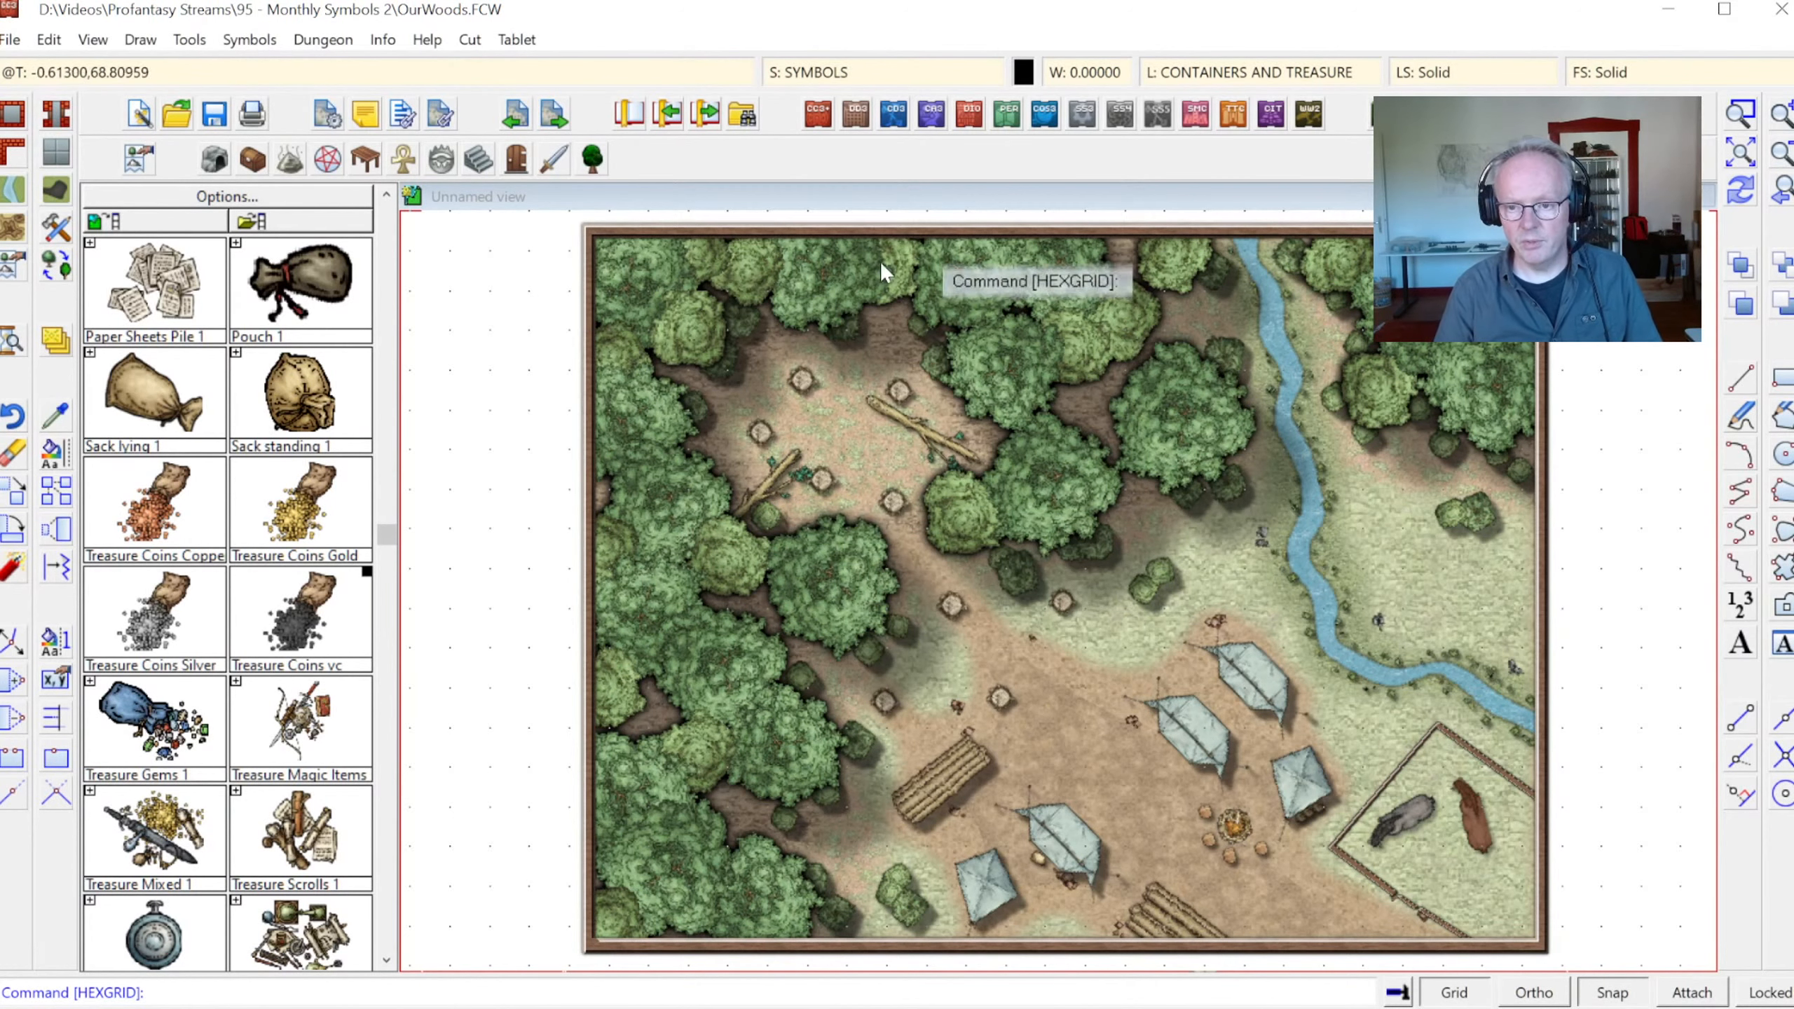
# Look through the CC3Plus Symbols and Dungeons folders for available symbol catalogs, then leave without loading one
pyautogui.click(277, 231)
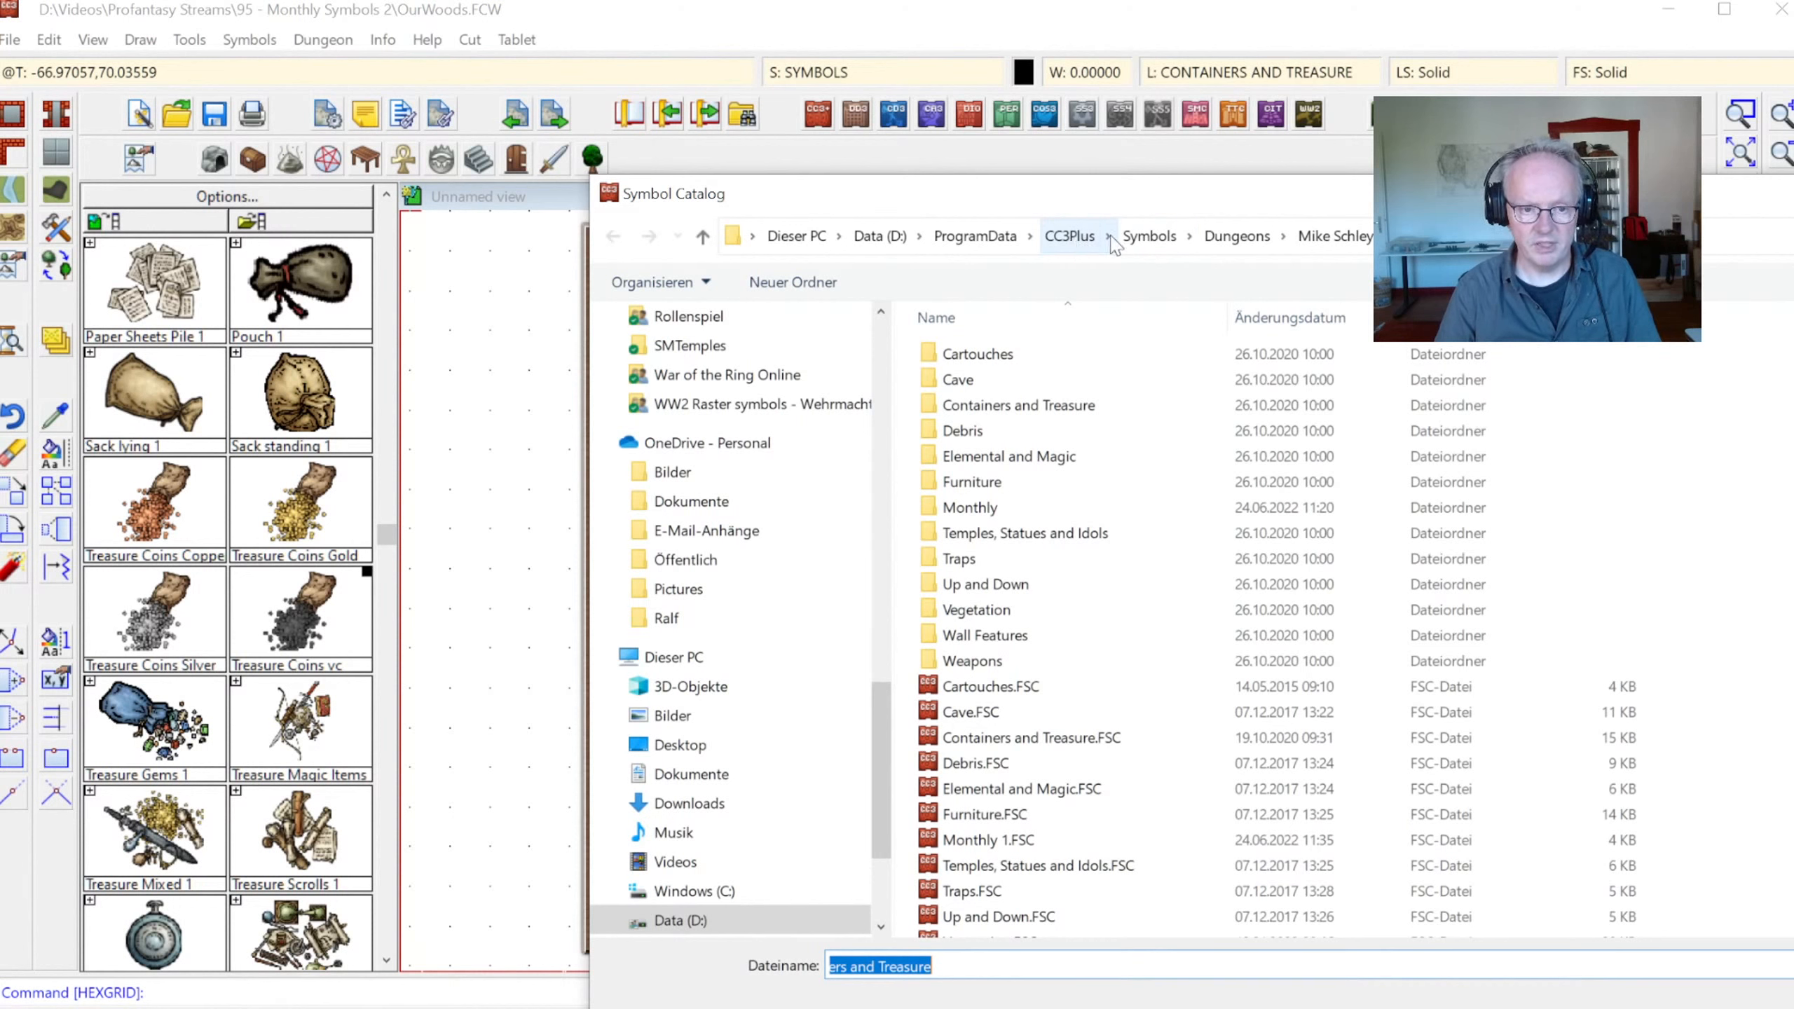
pyautogui.click(1158, 243)
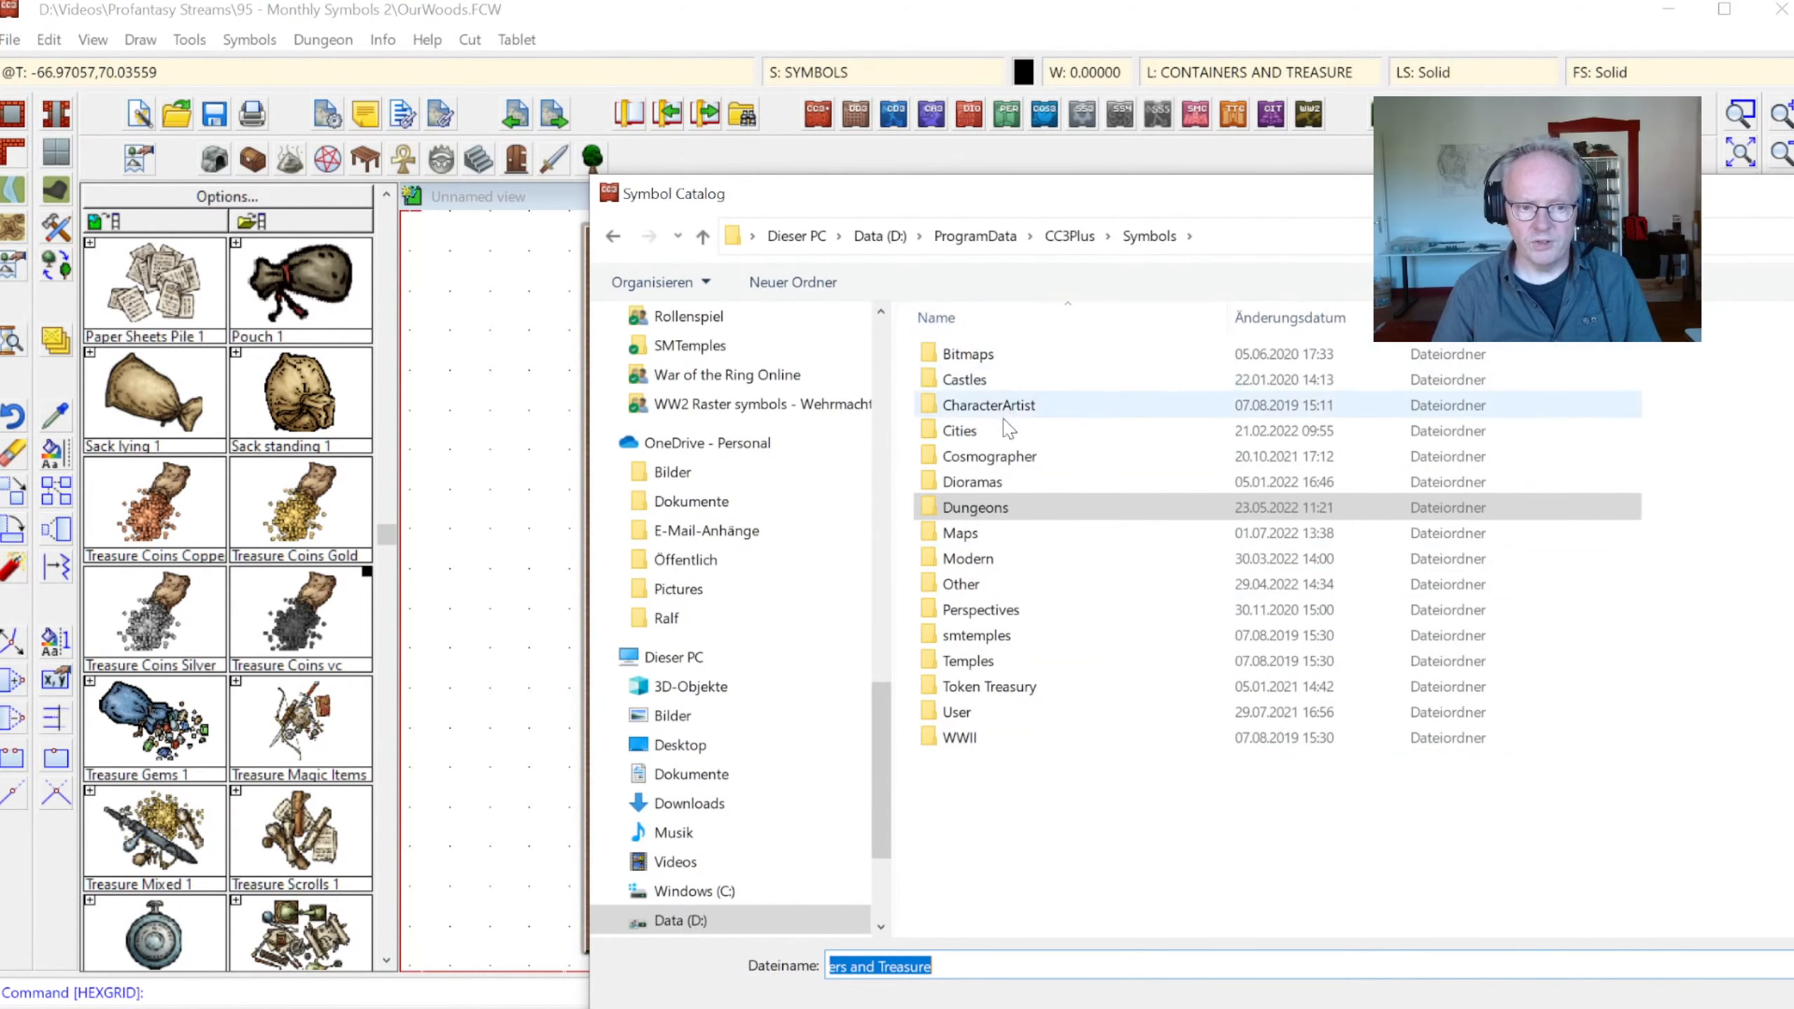
pyautogui.doubleClick(1003, 518)
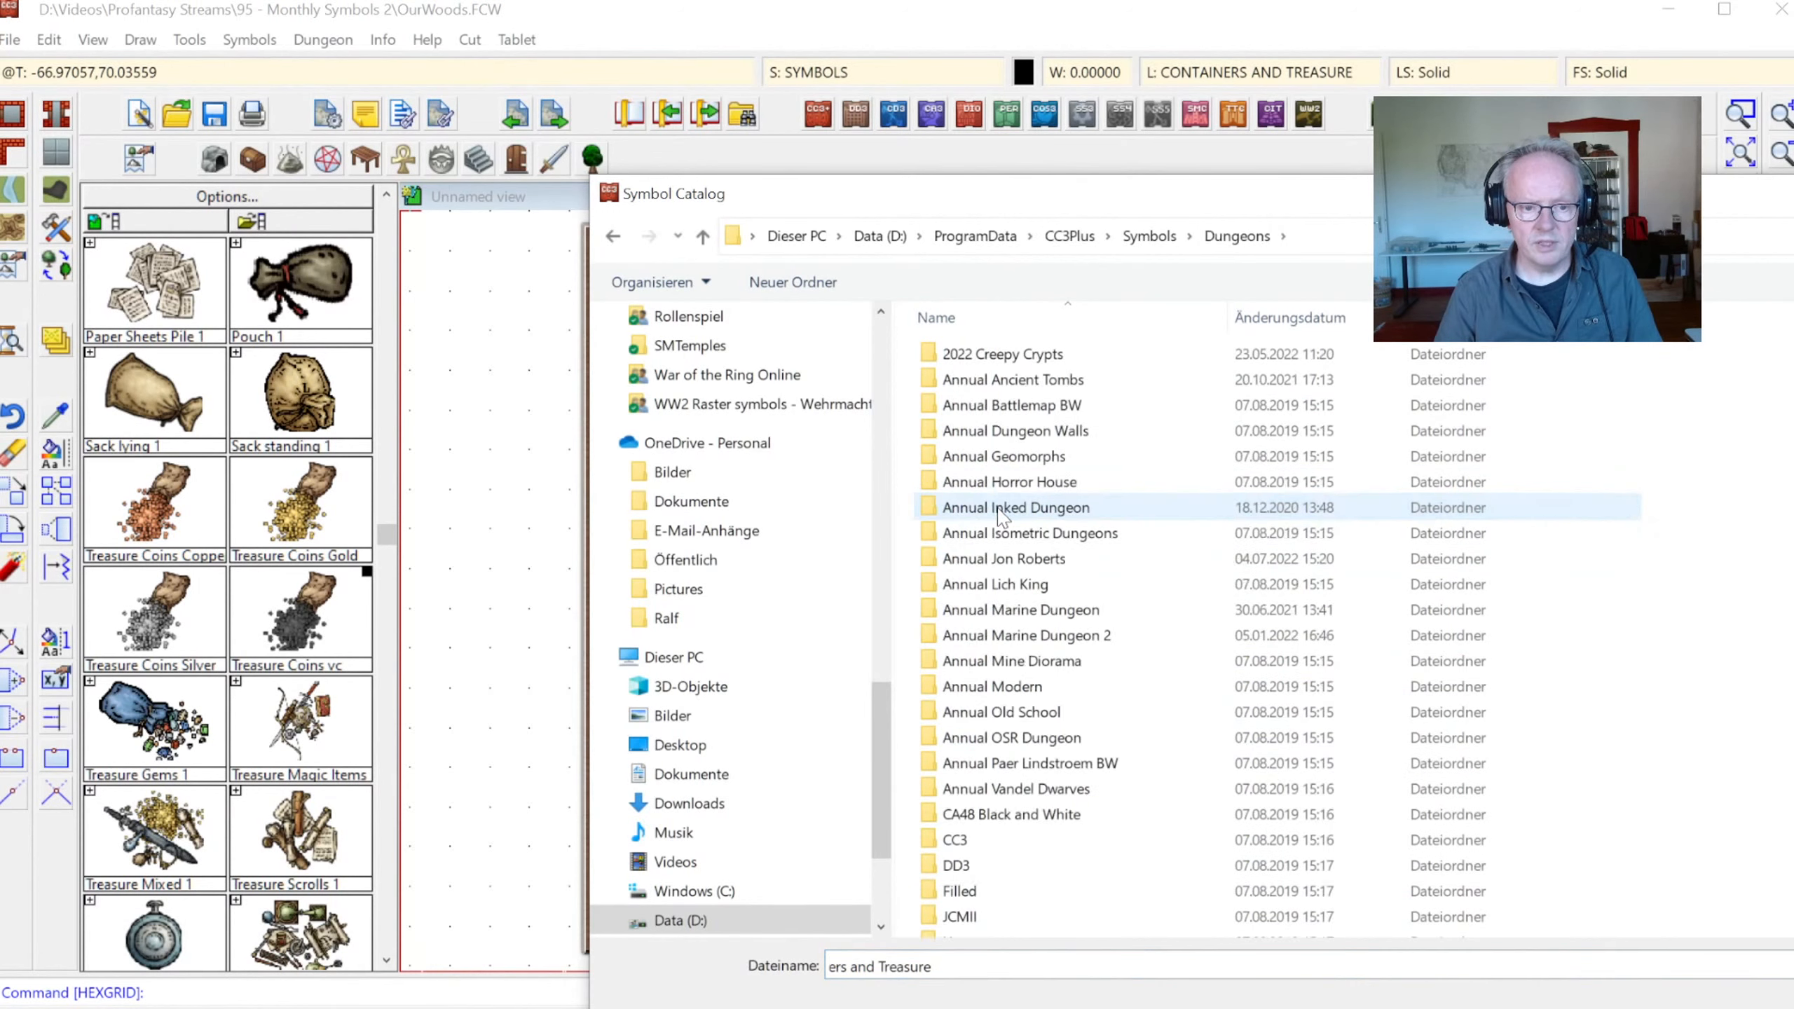
pyautogui.scroll(-4, 1054, 535)
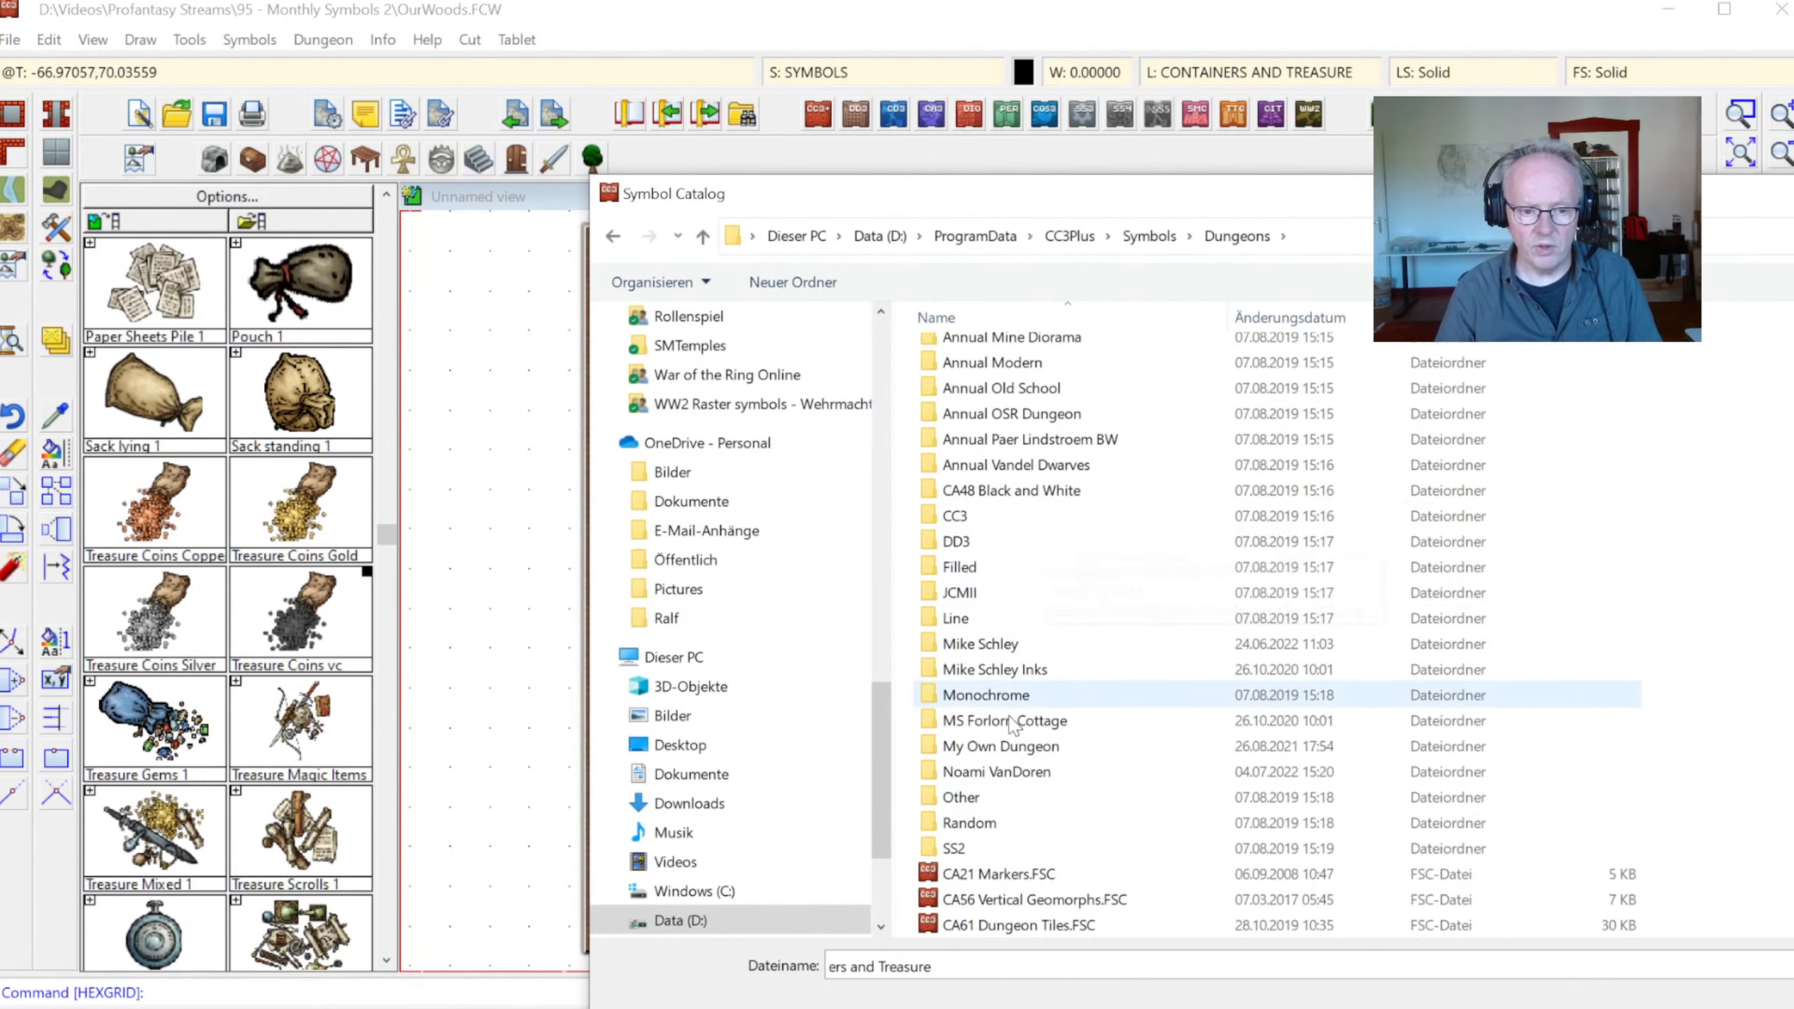
pyautogui.scroll(4, 1017, 715)
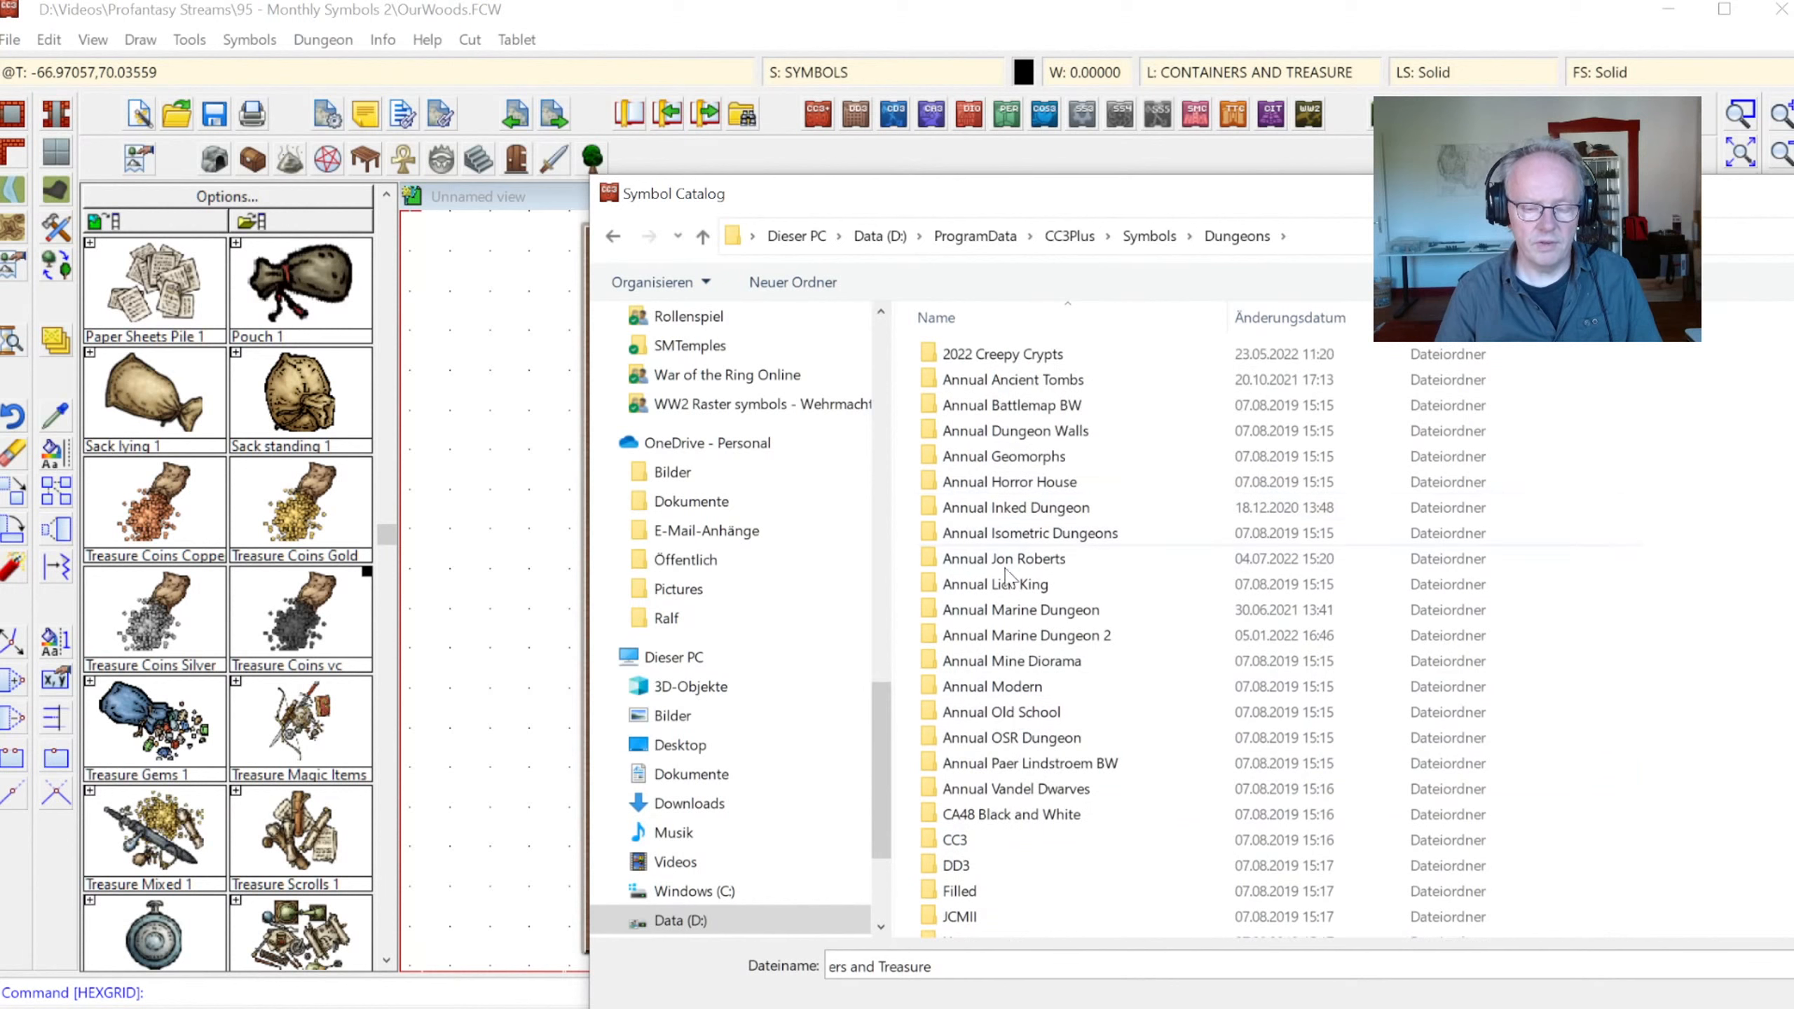
pyautogui.scroll(-4, 1066, 848)
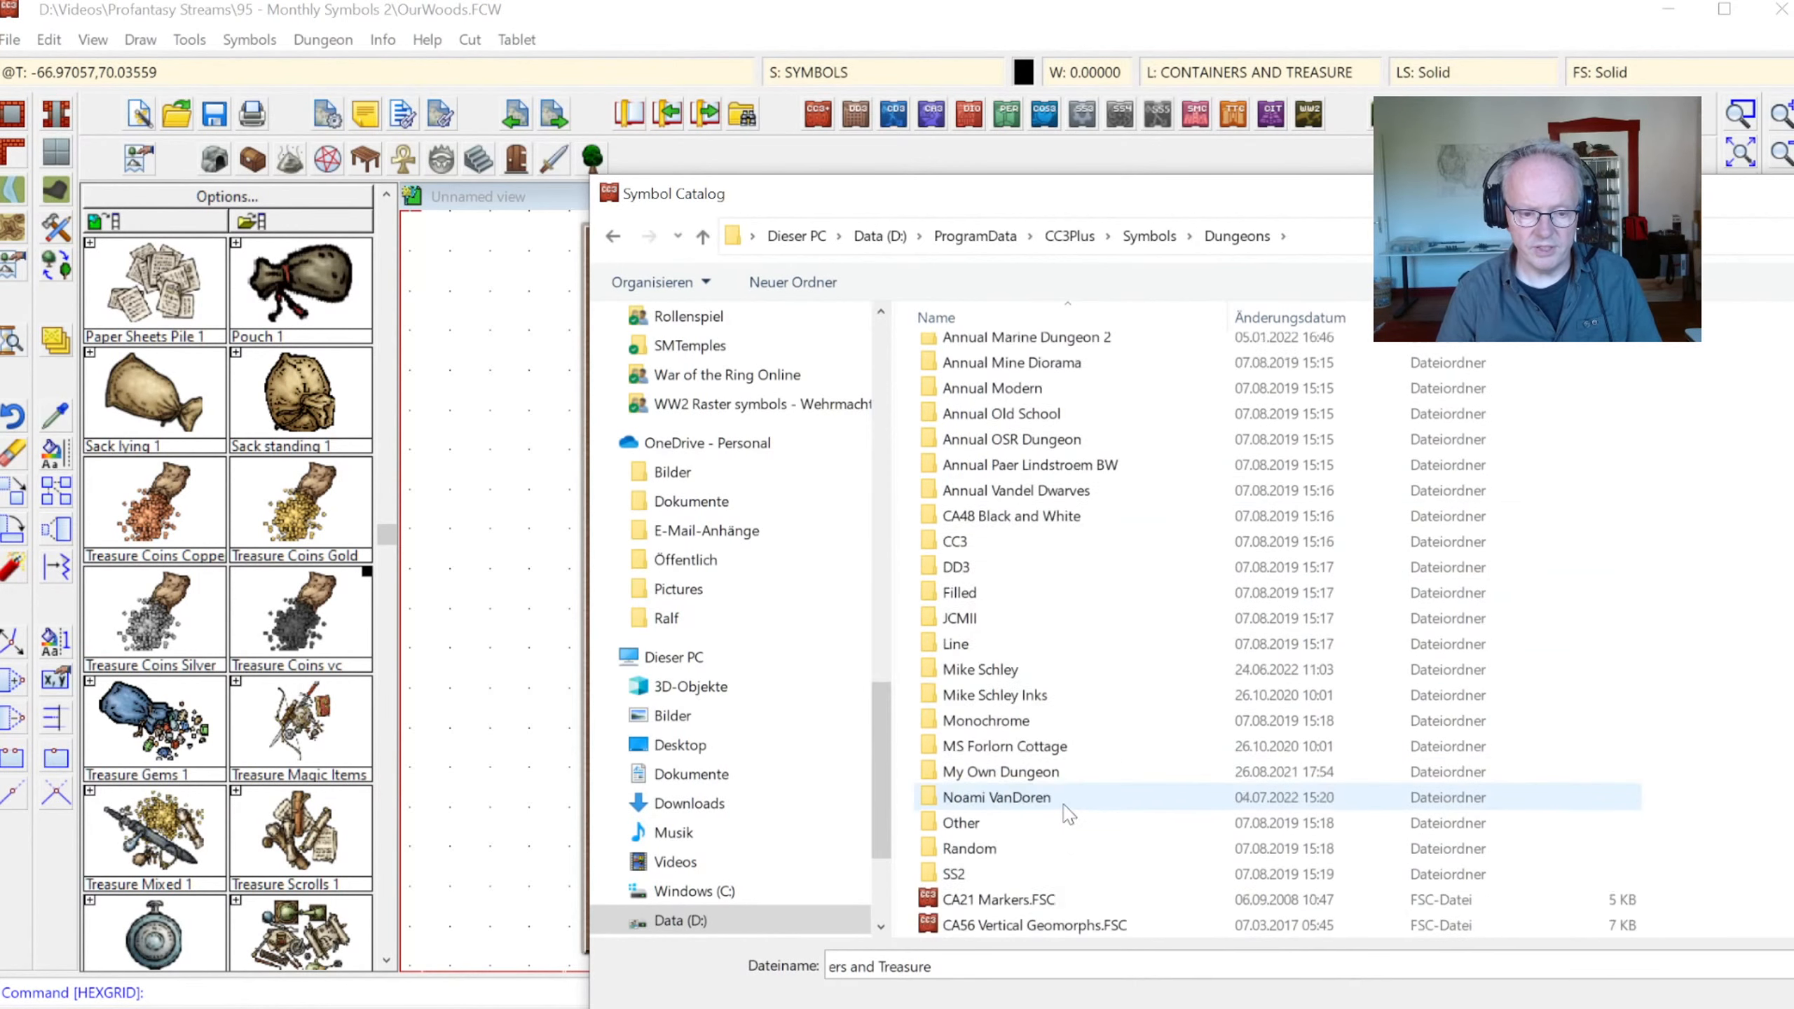
pyautogui.scroll(4, 1015, 766)
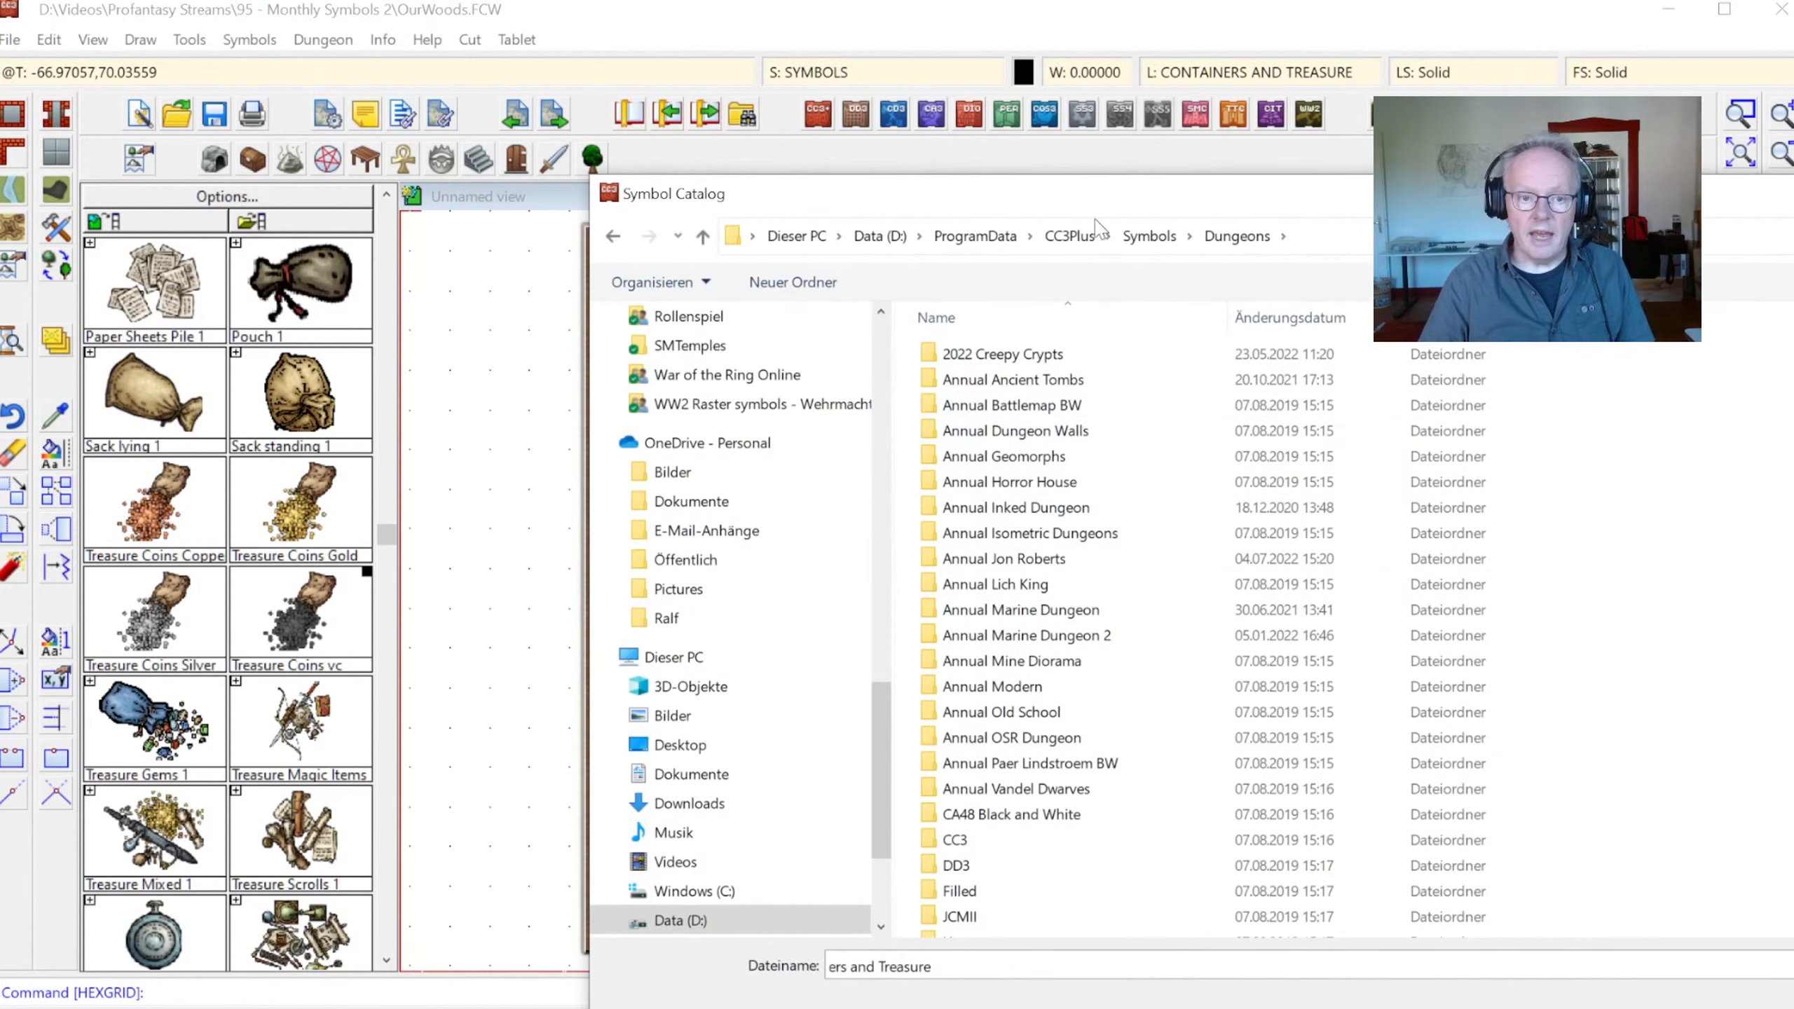
pyautogui.click(1081, 235)
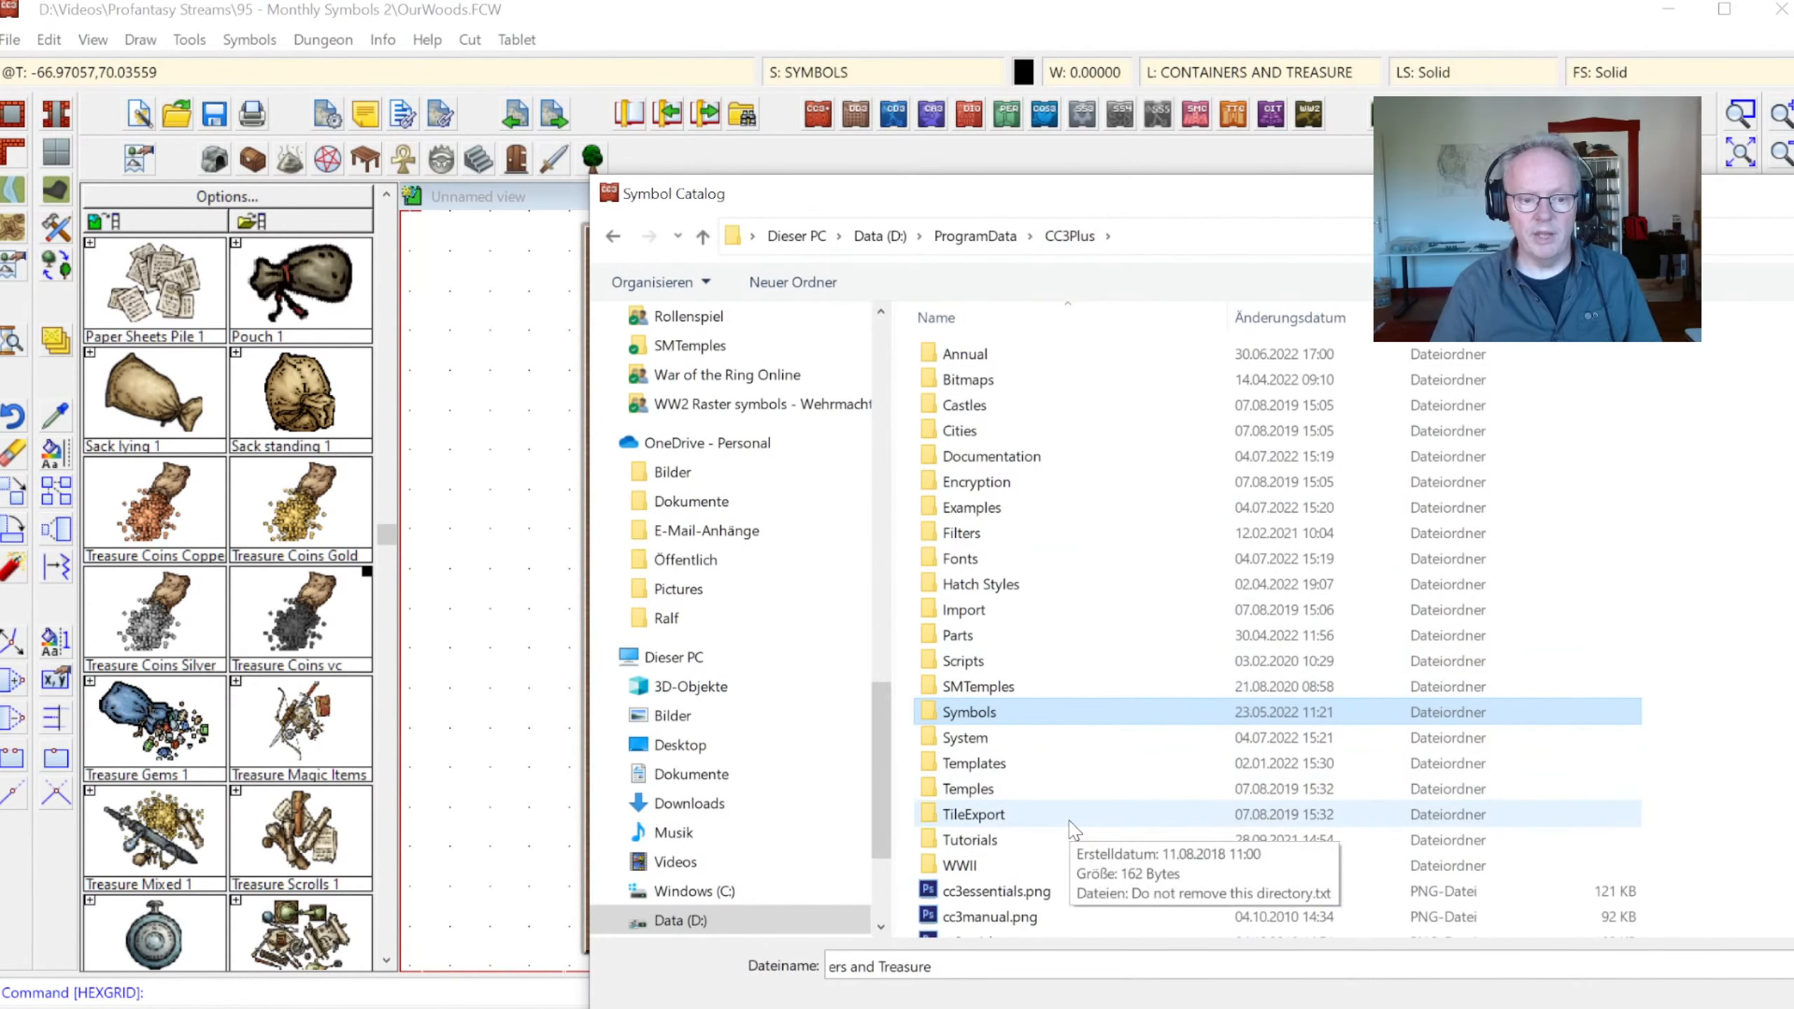
pyautogui.doubleClick(979, 714)
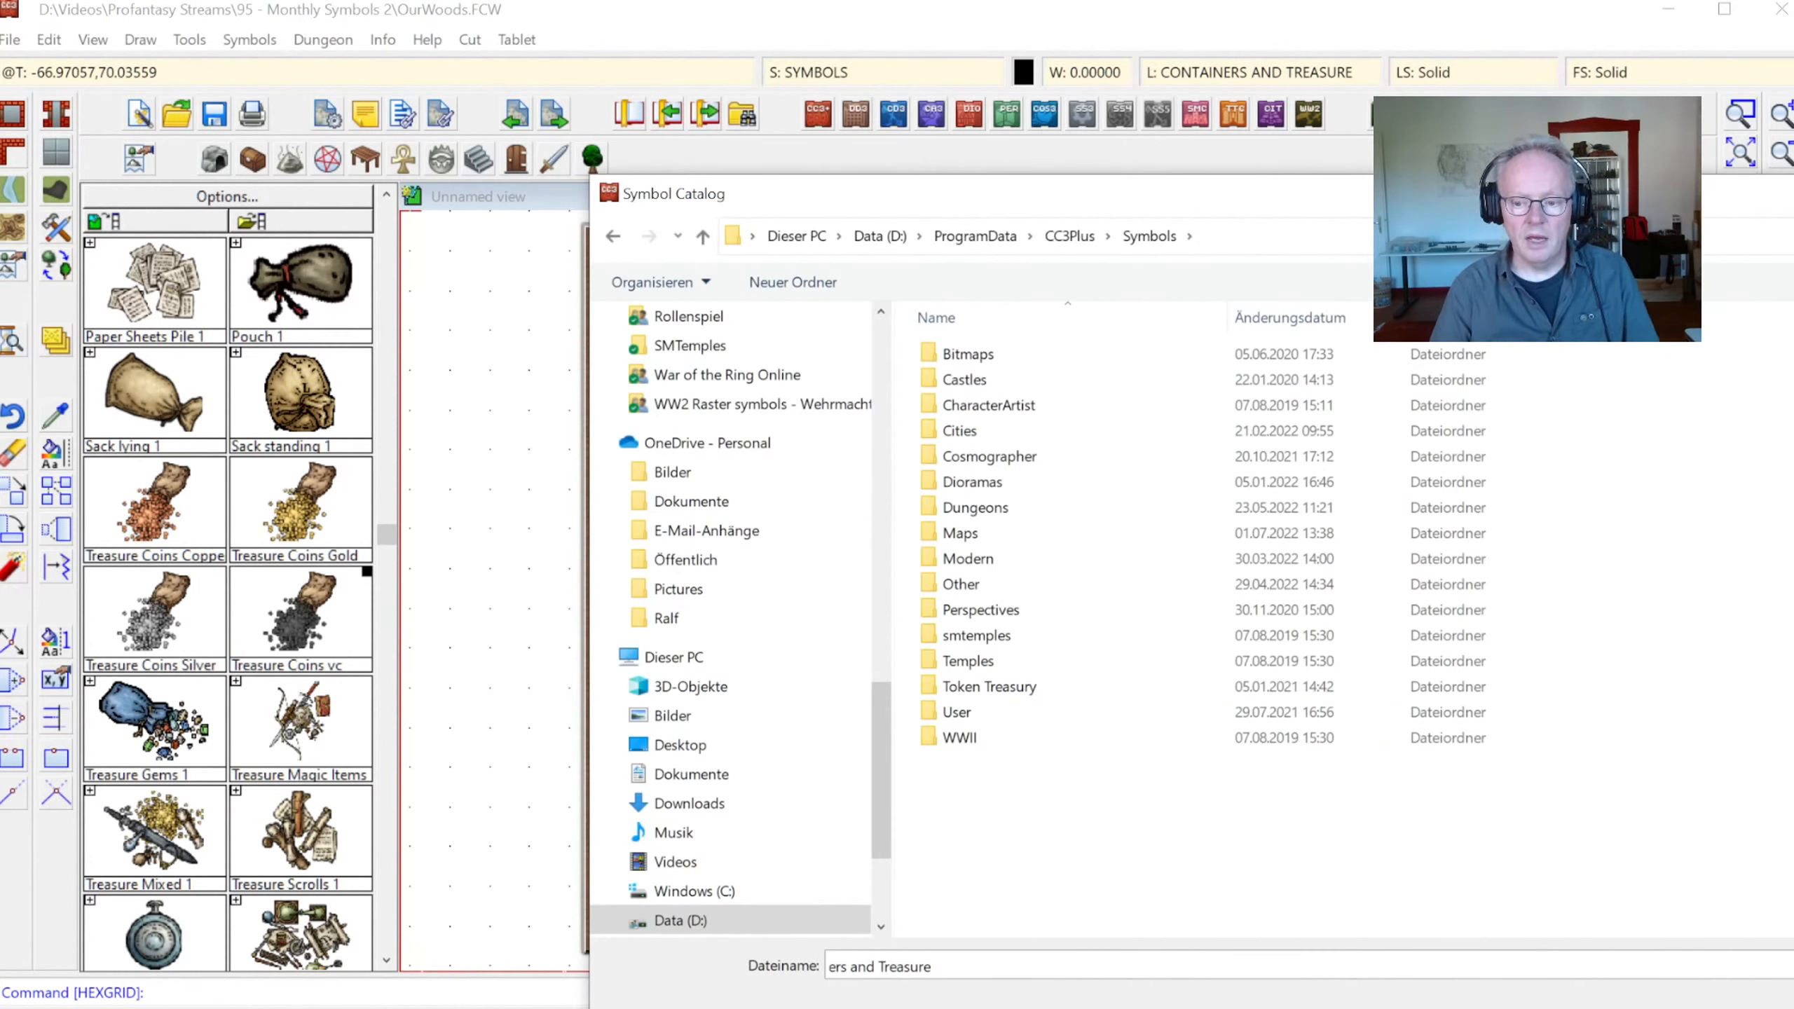
pyautogui.press('Escape')
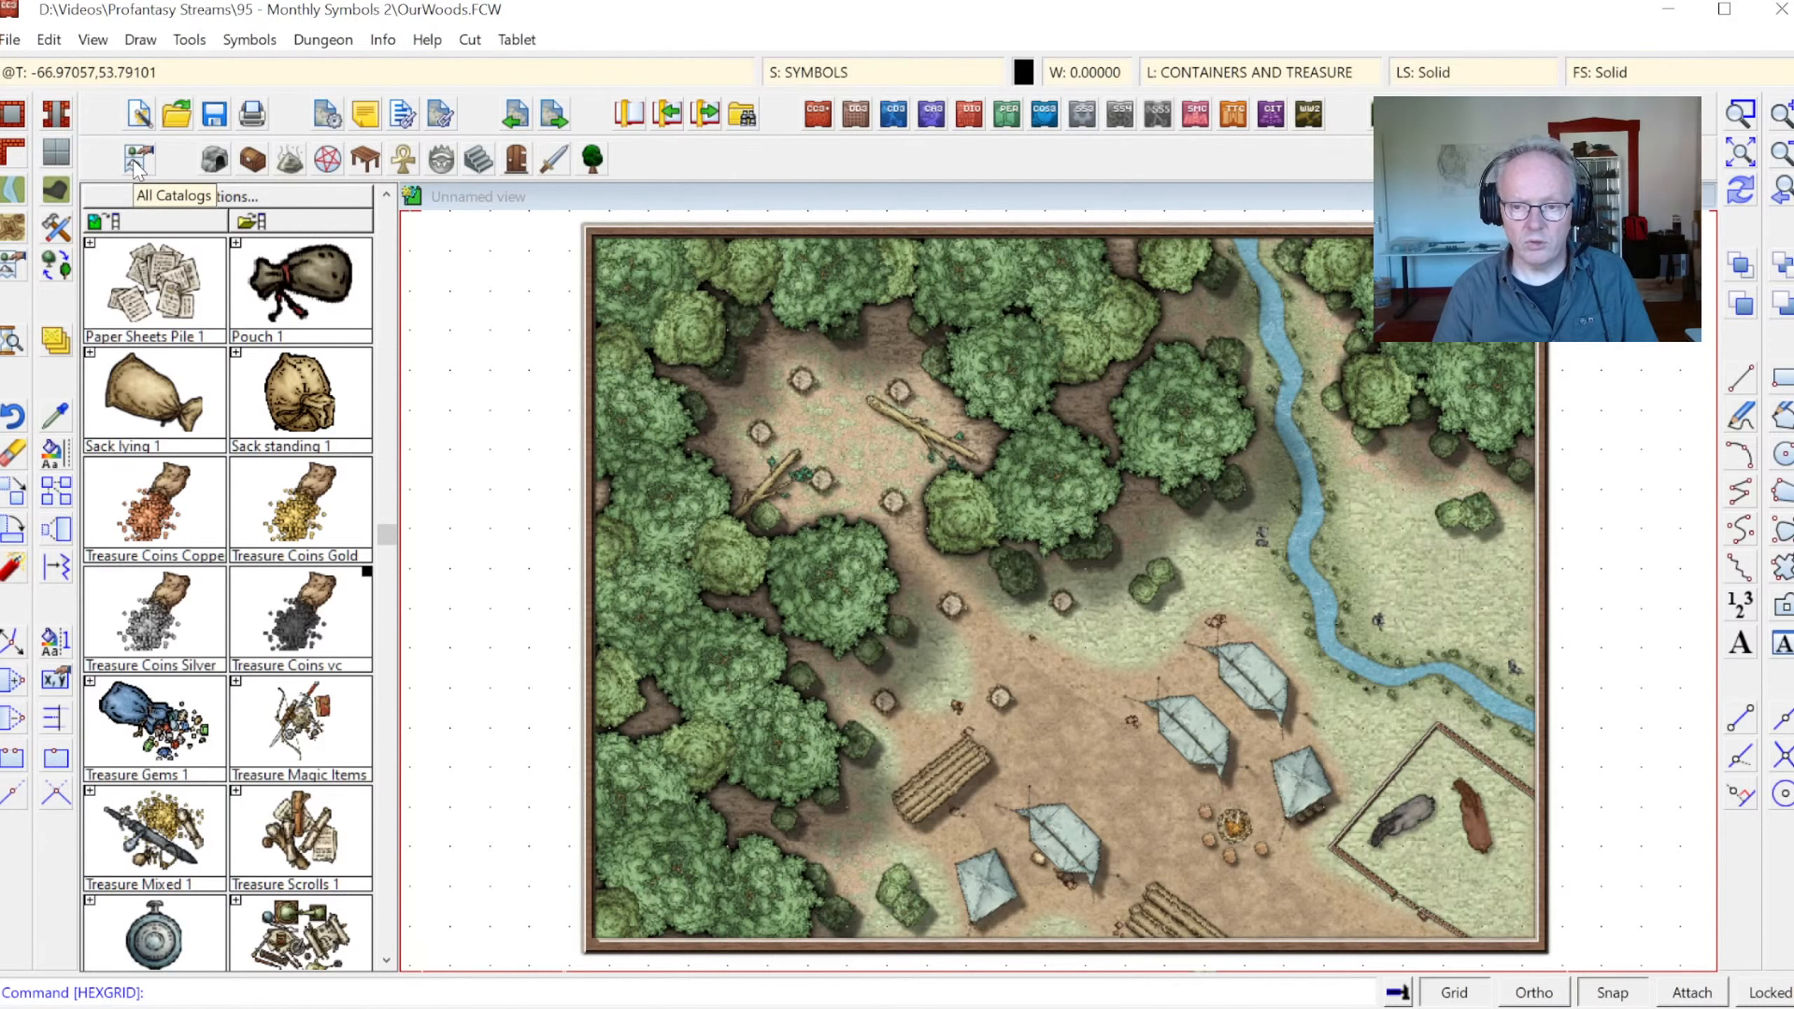
# Show the advanced catalog settings and turn off both Show draw tools in catalog and Display first symbol in catalog
pyautogui.click(10, 264)
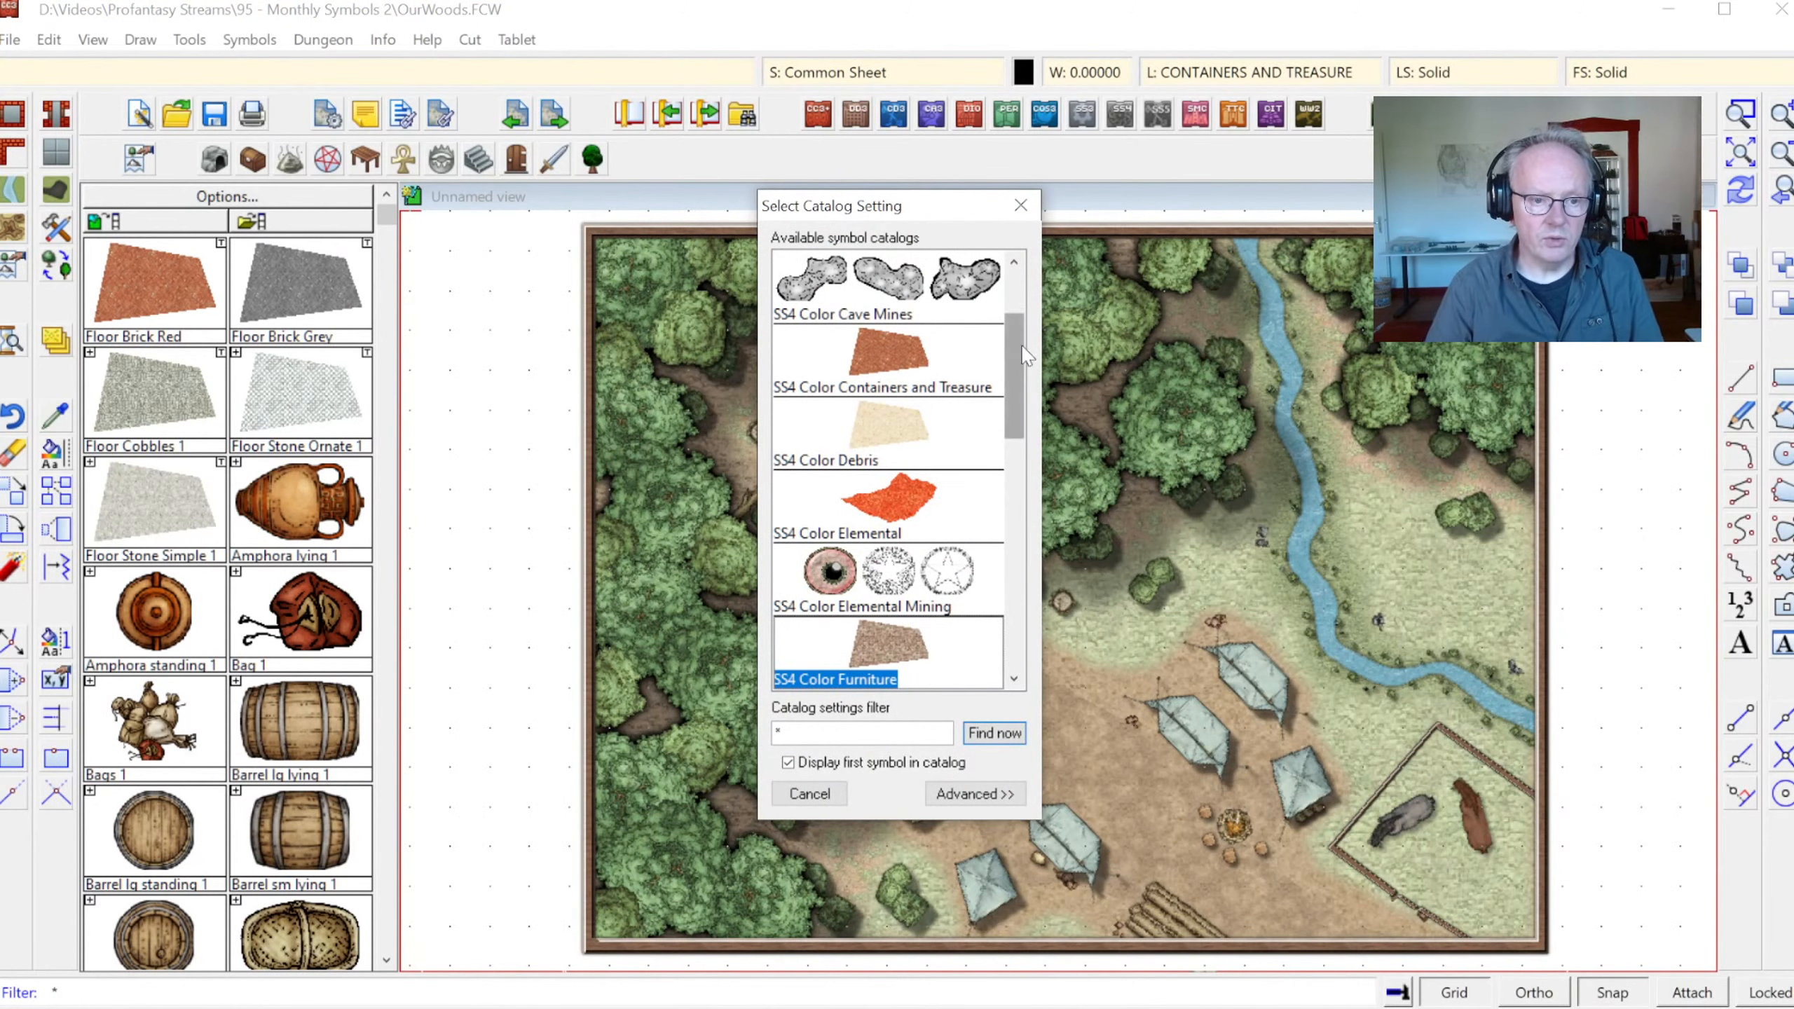
pyautogui.moveTo(1010, 342)
pyautogui.mouseDown()
pyautogui.moveTo(1019, 622)
pyautogui.moveTo(1017, 350)
pyautogui.mouseUp()
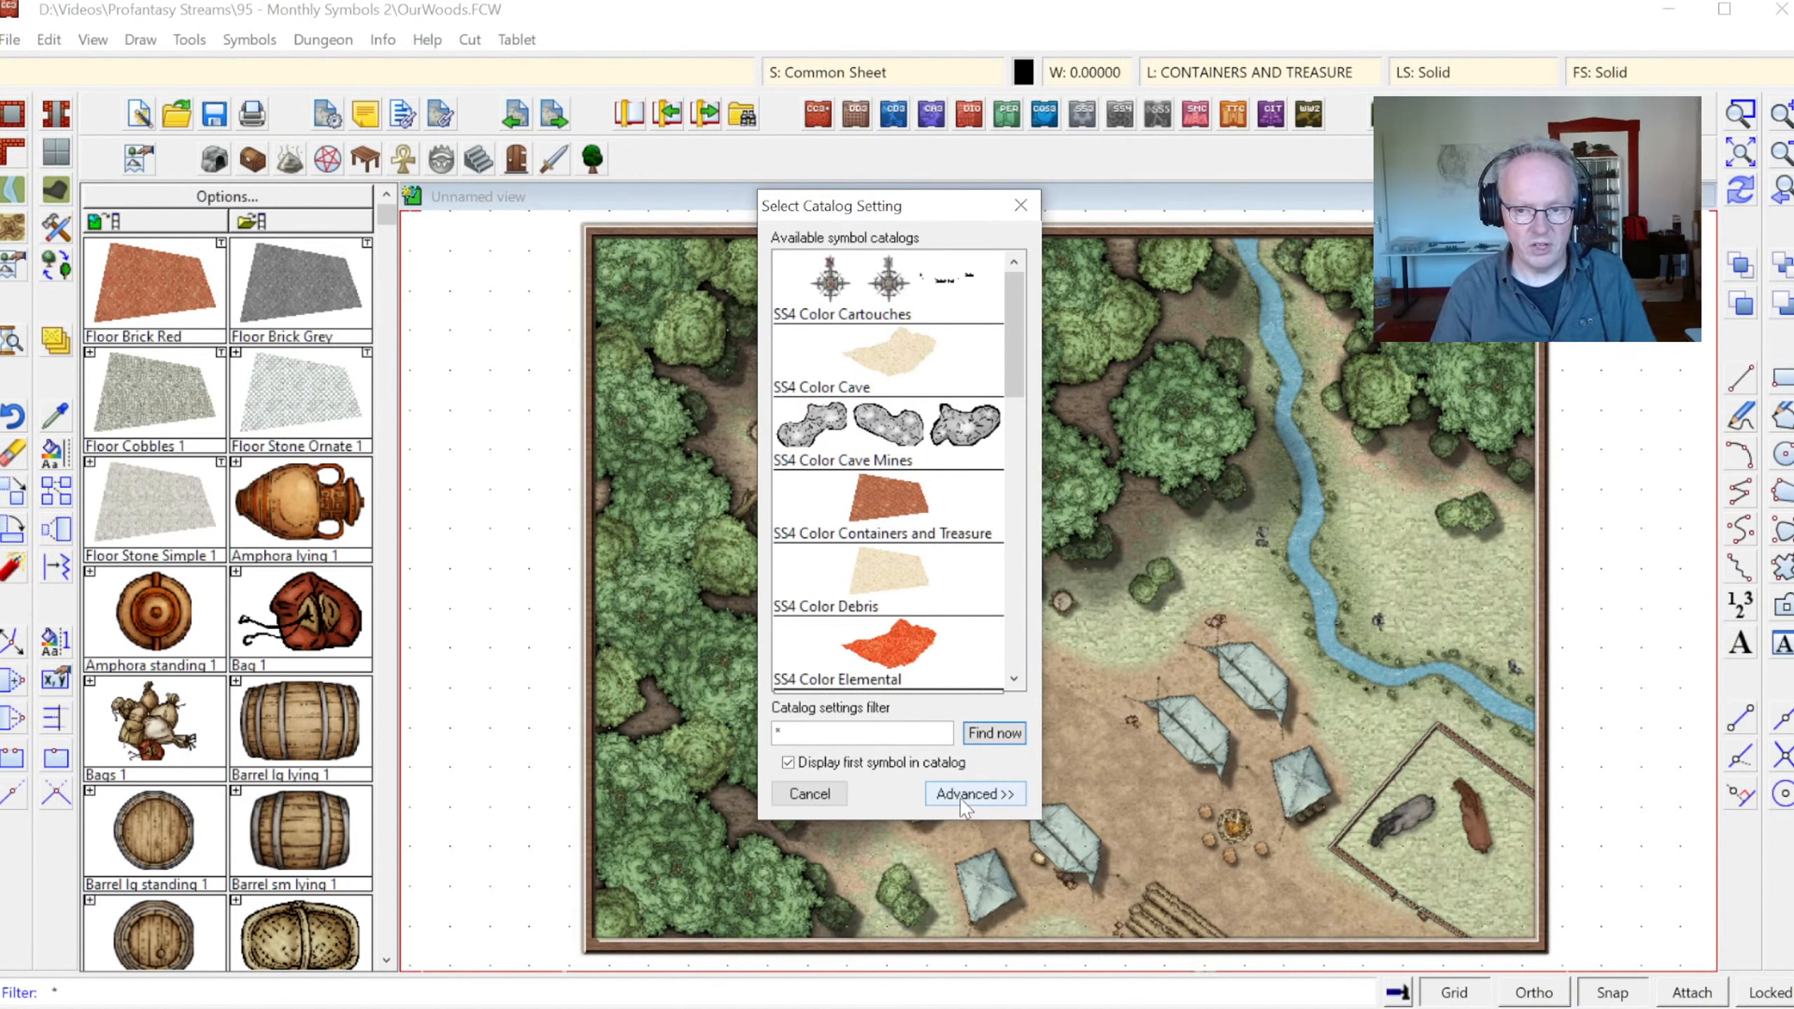
pyautogui.click(964, 802)
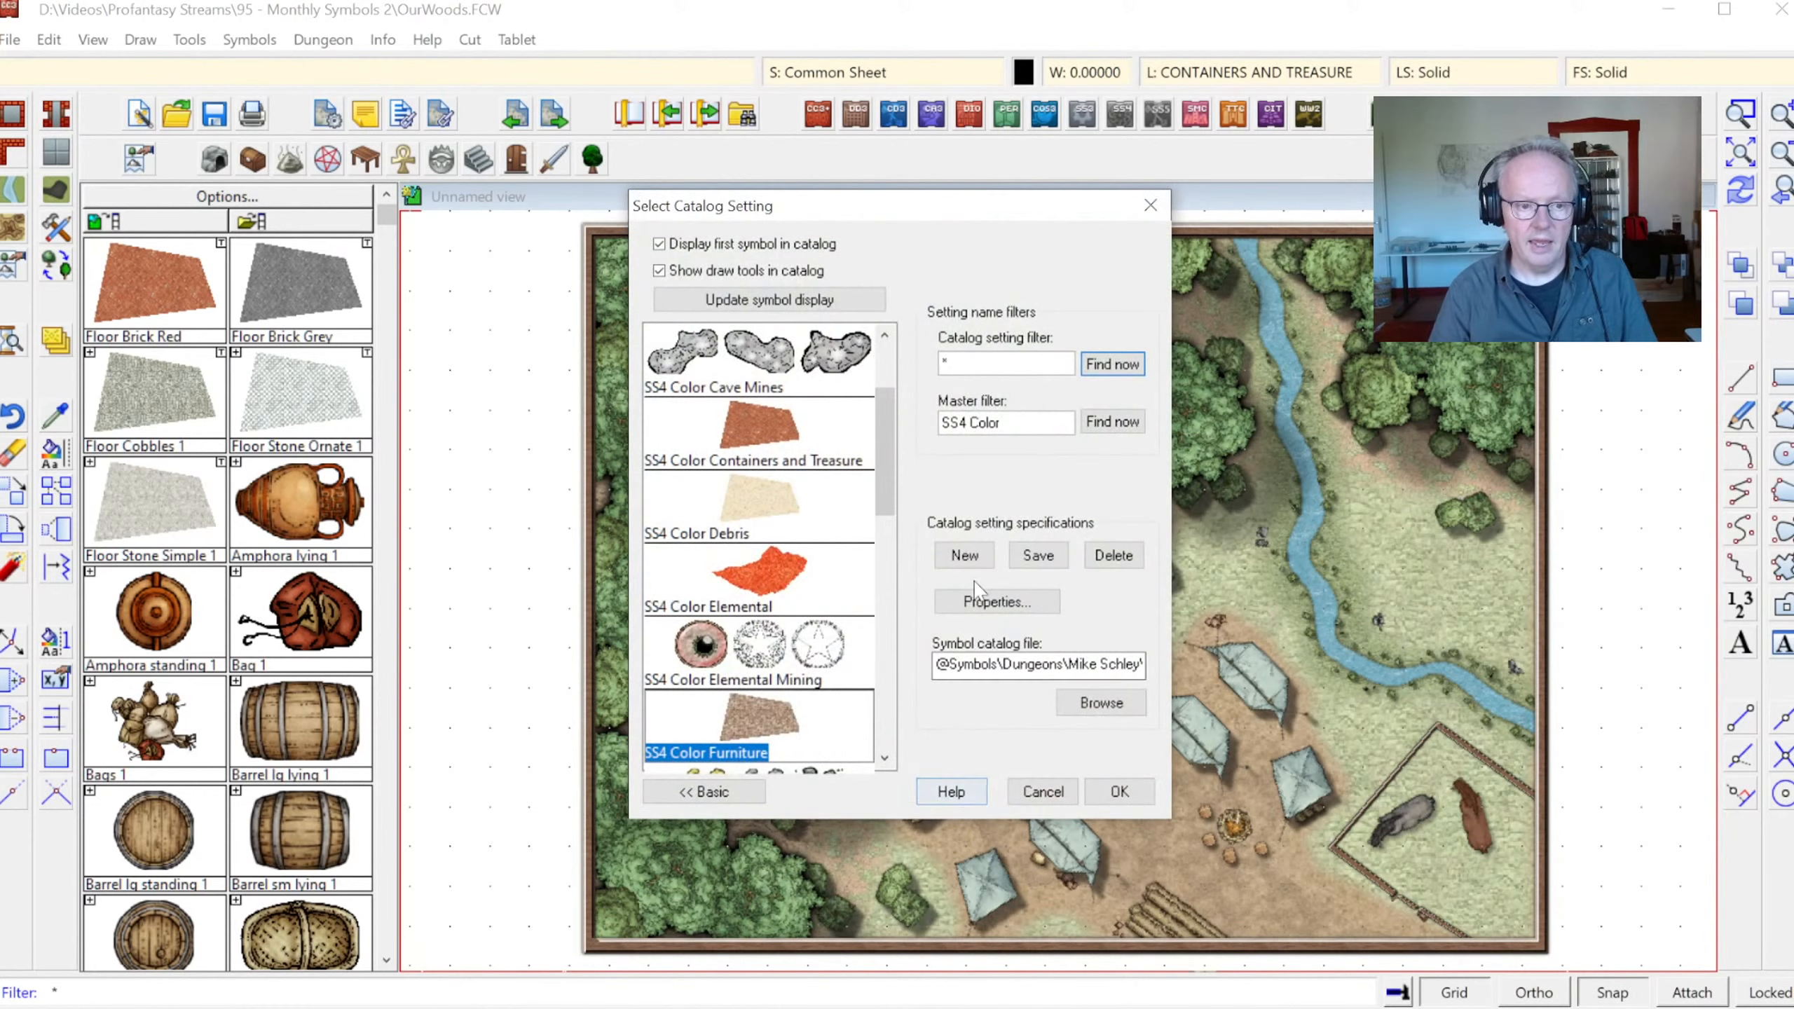
pyautogui.click(692, 274)
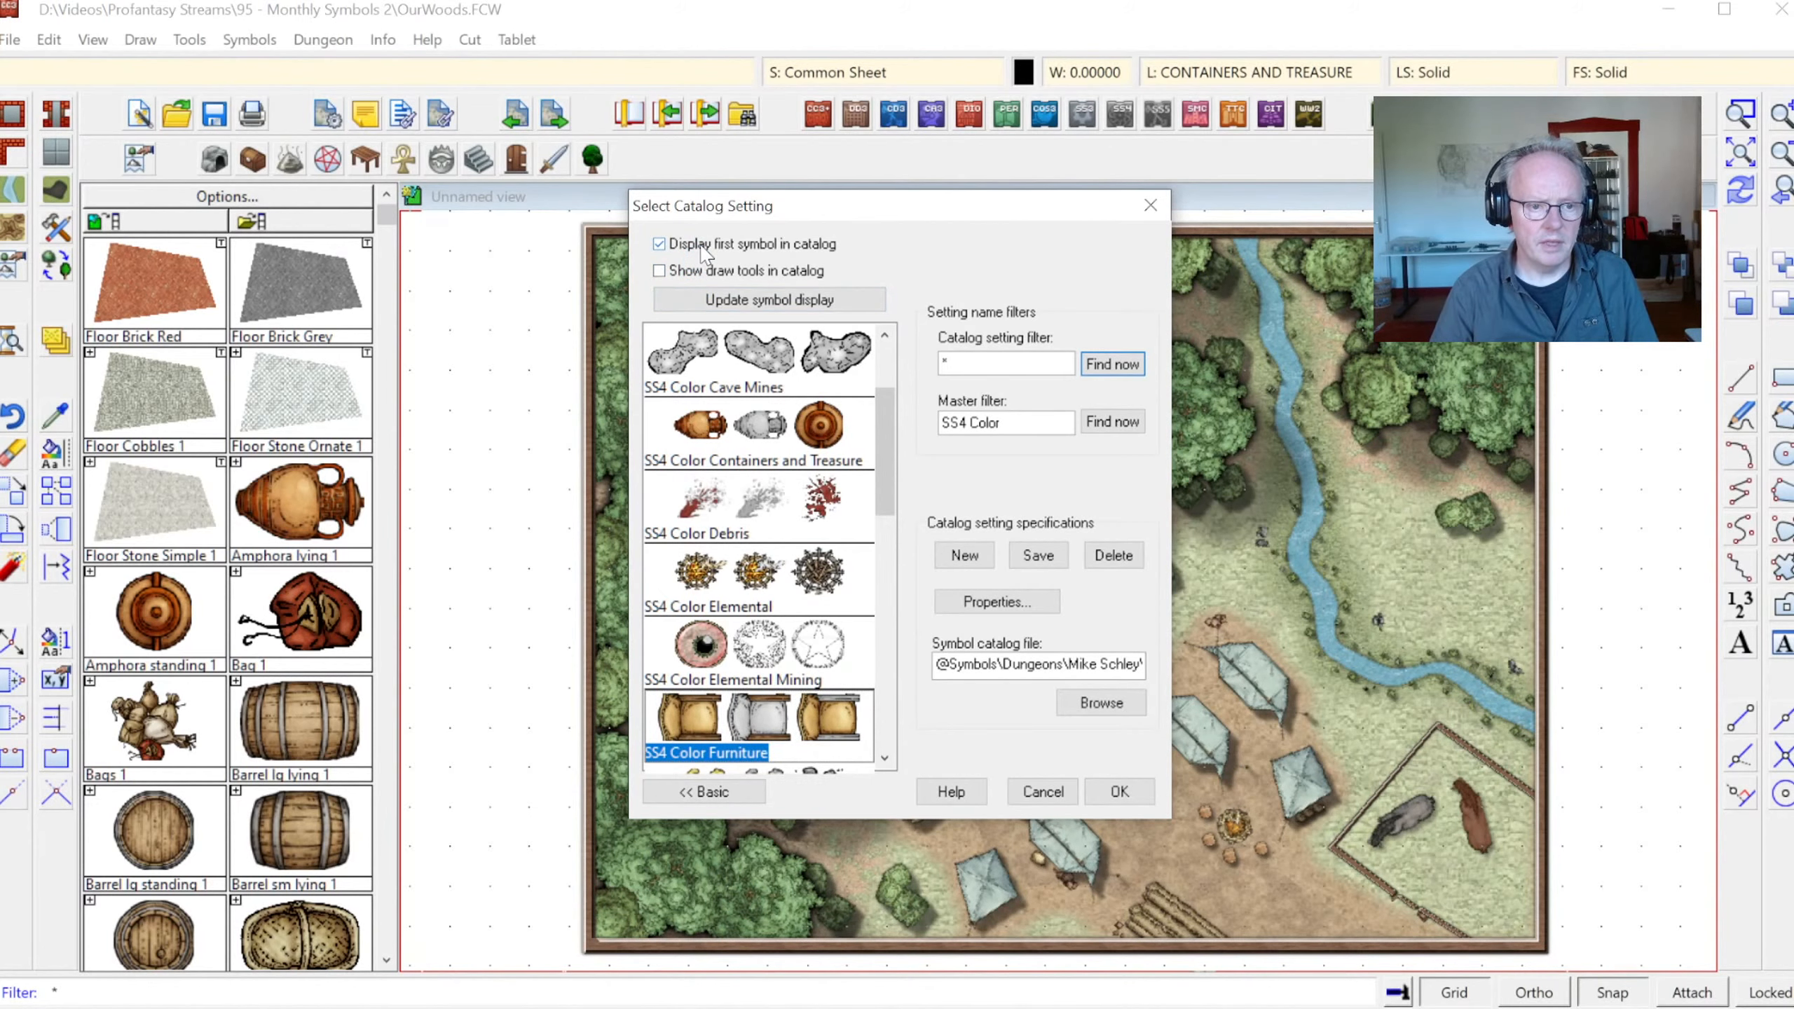
pyautogui.click(705, 247)
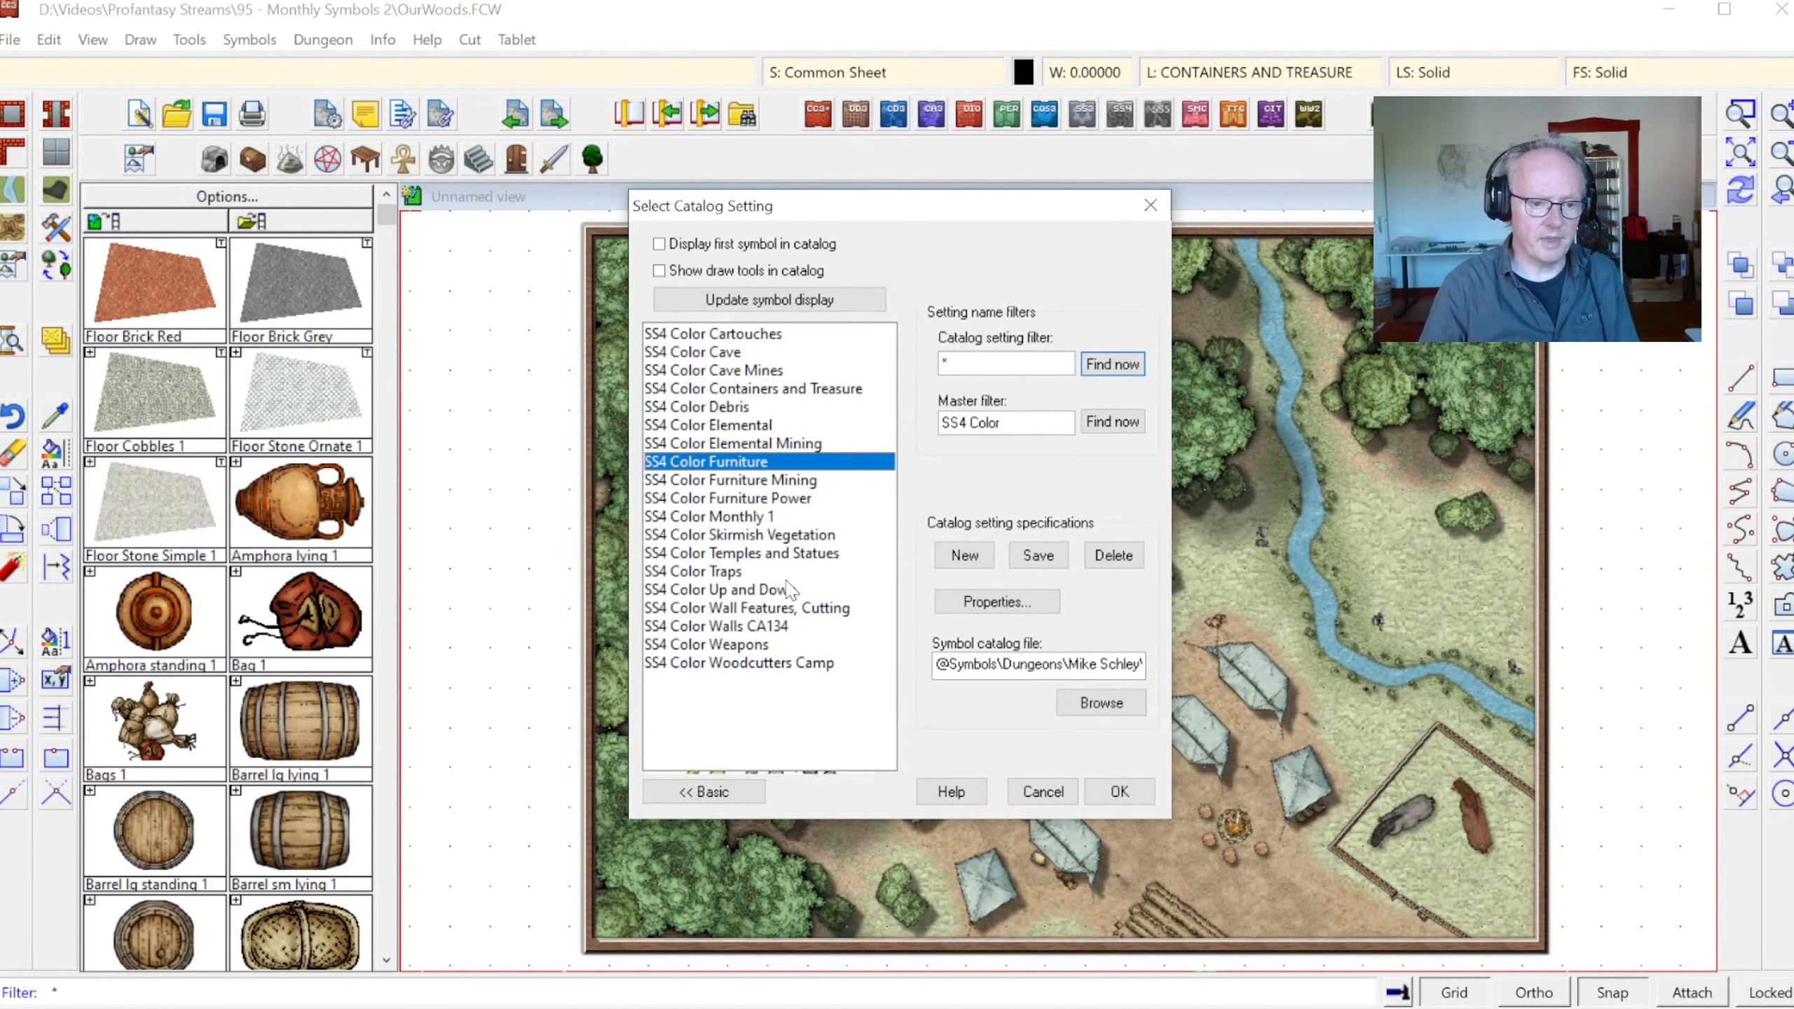
# Look through the SS4 Color catalog settings, ending with SS4 Color Monthly 1 selected
pyautogui.click(742, 523)
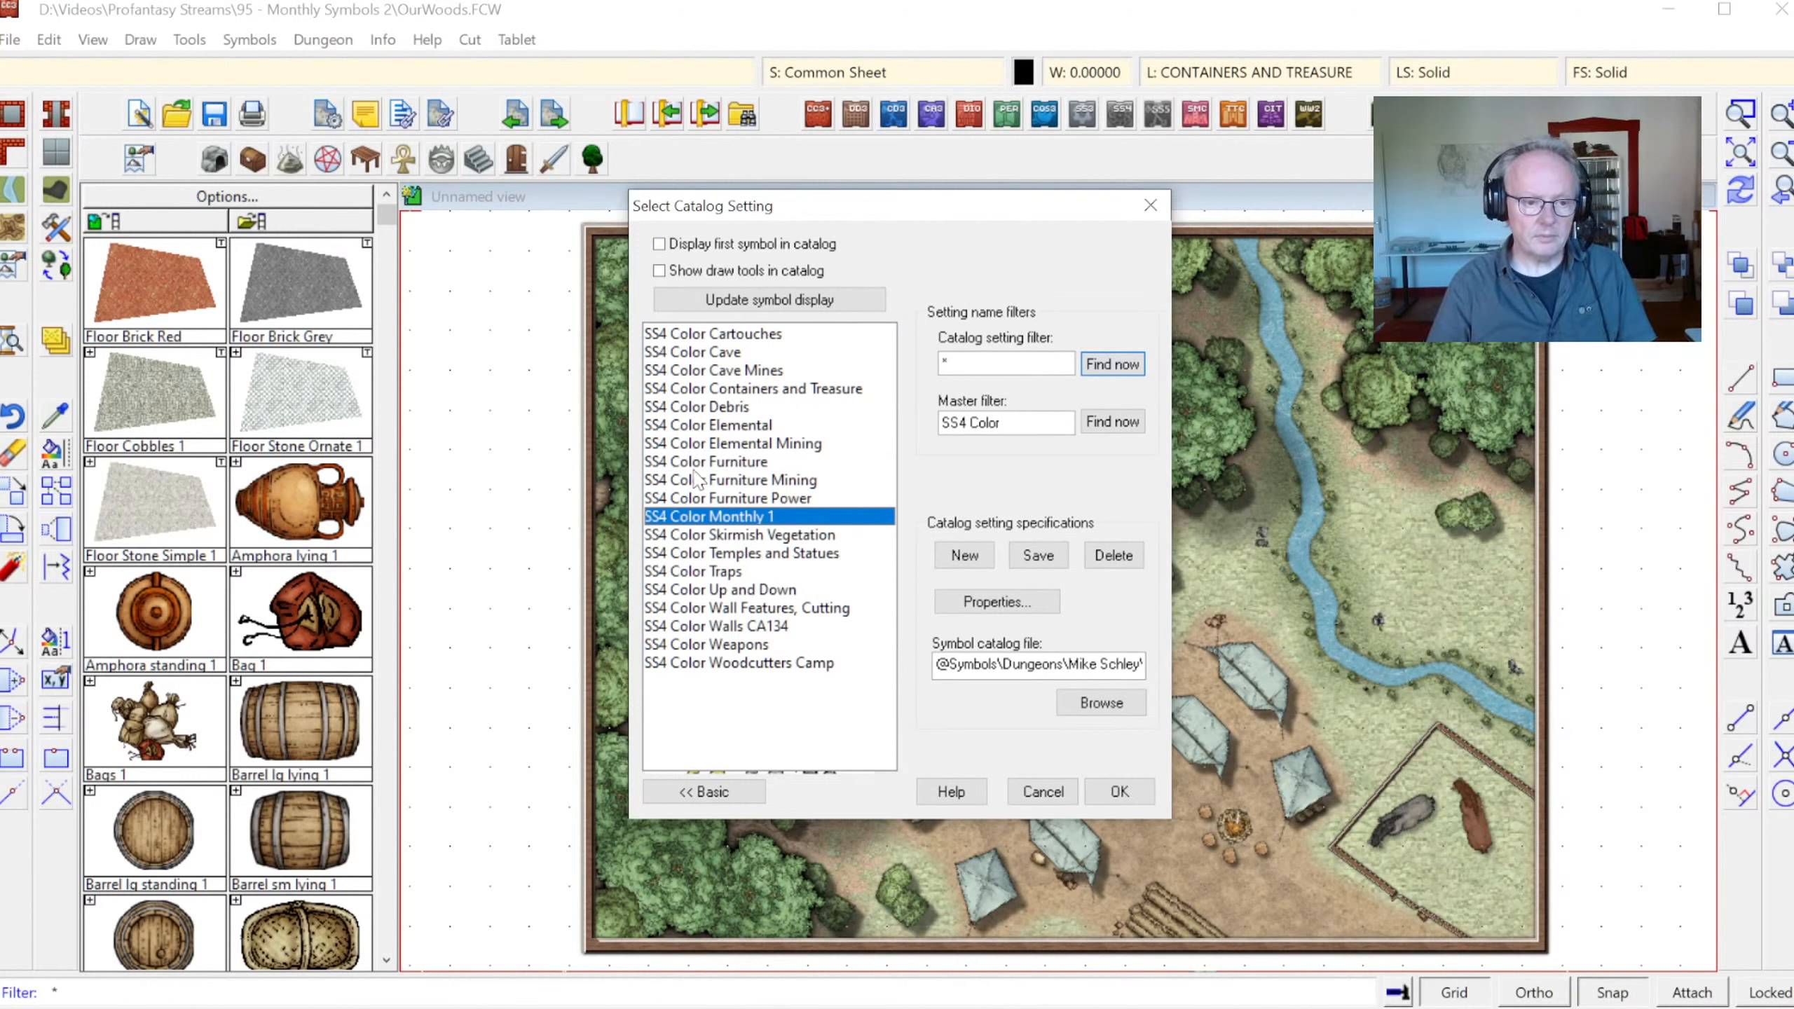
pyautogui.click(700, 556)
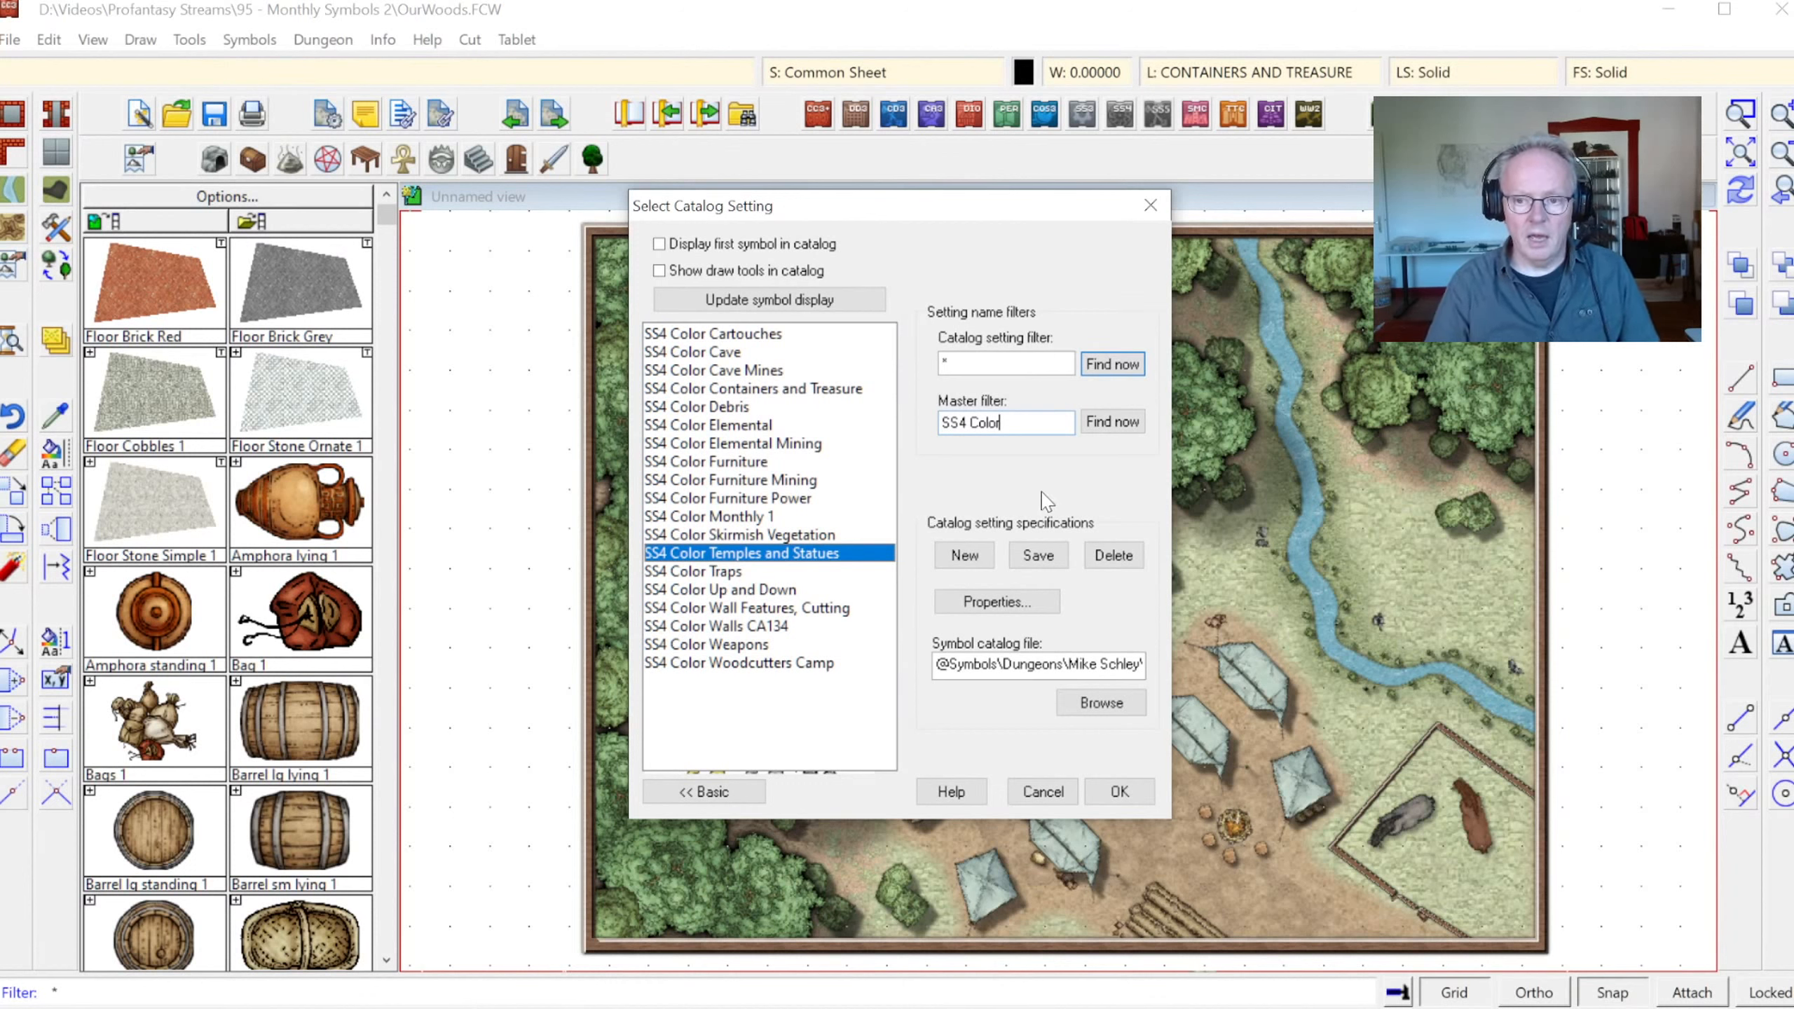
pyautogui.click(713, 333)
pyautogui.click(733, 390)
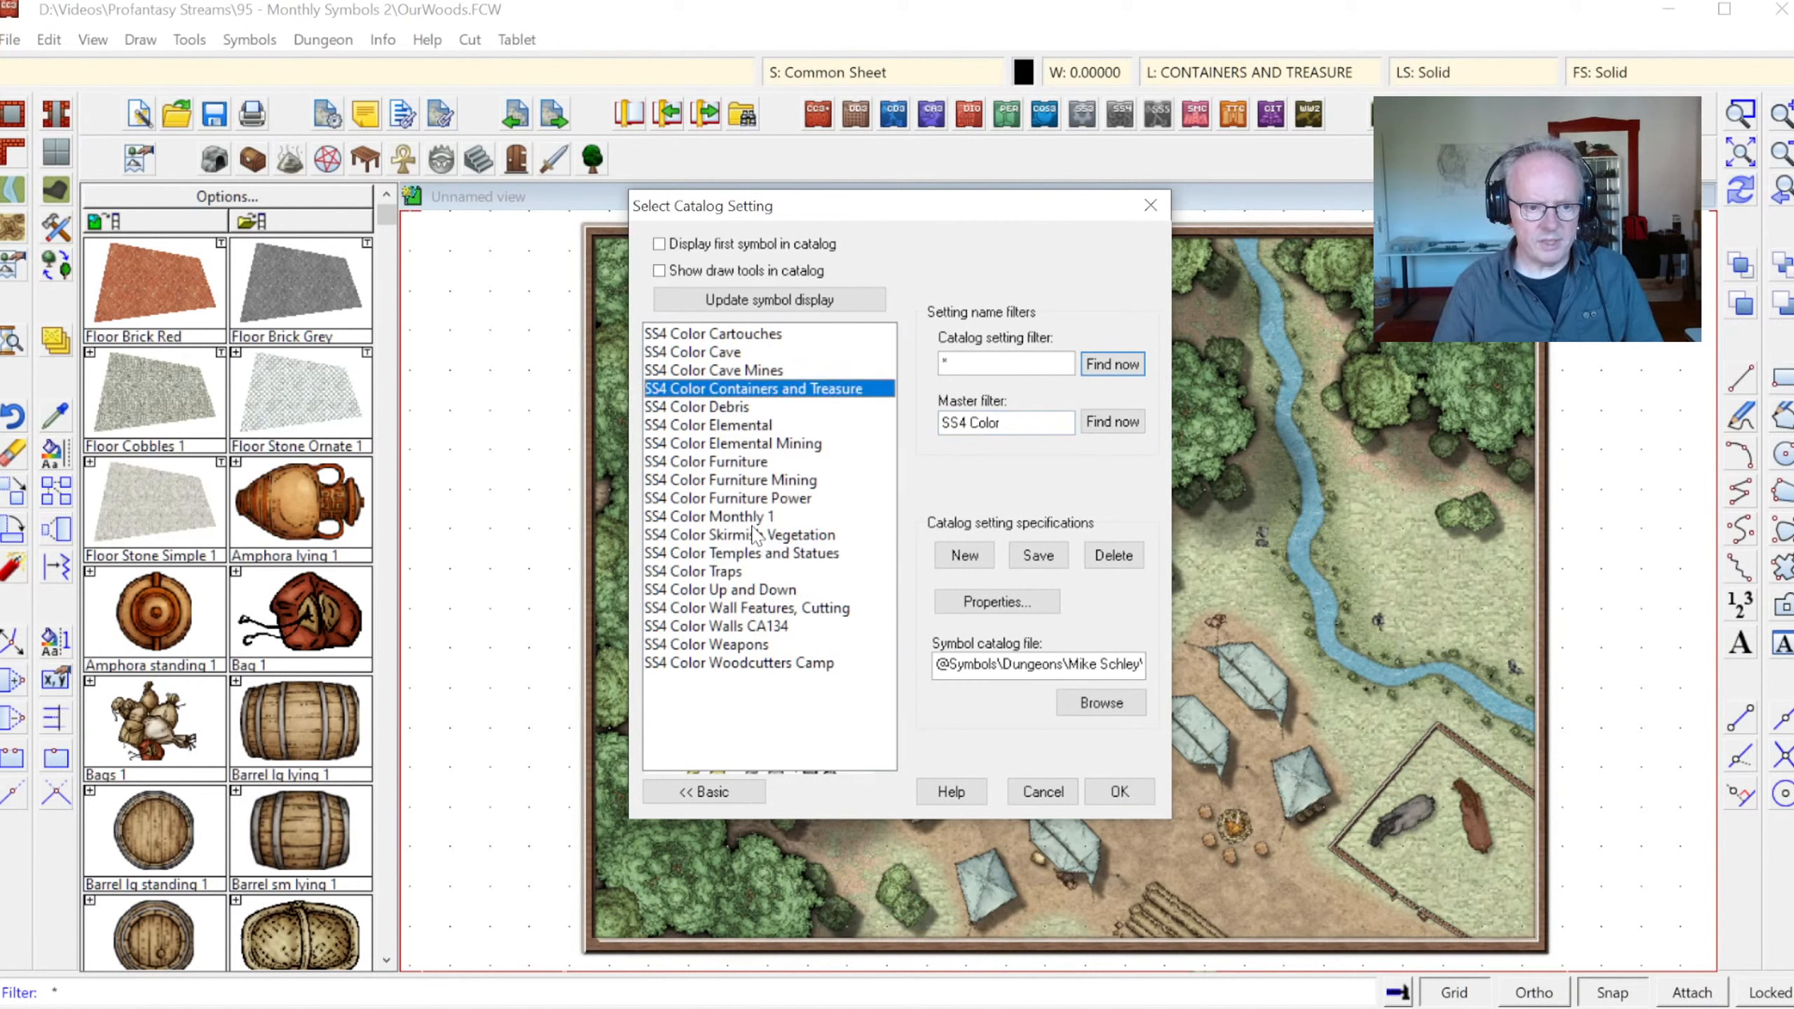
pyautogui.click(720, 518)
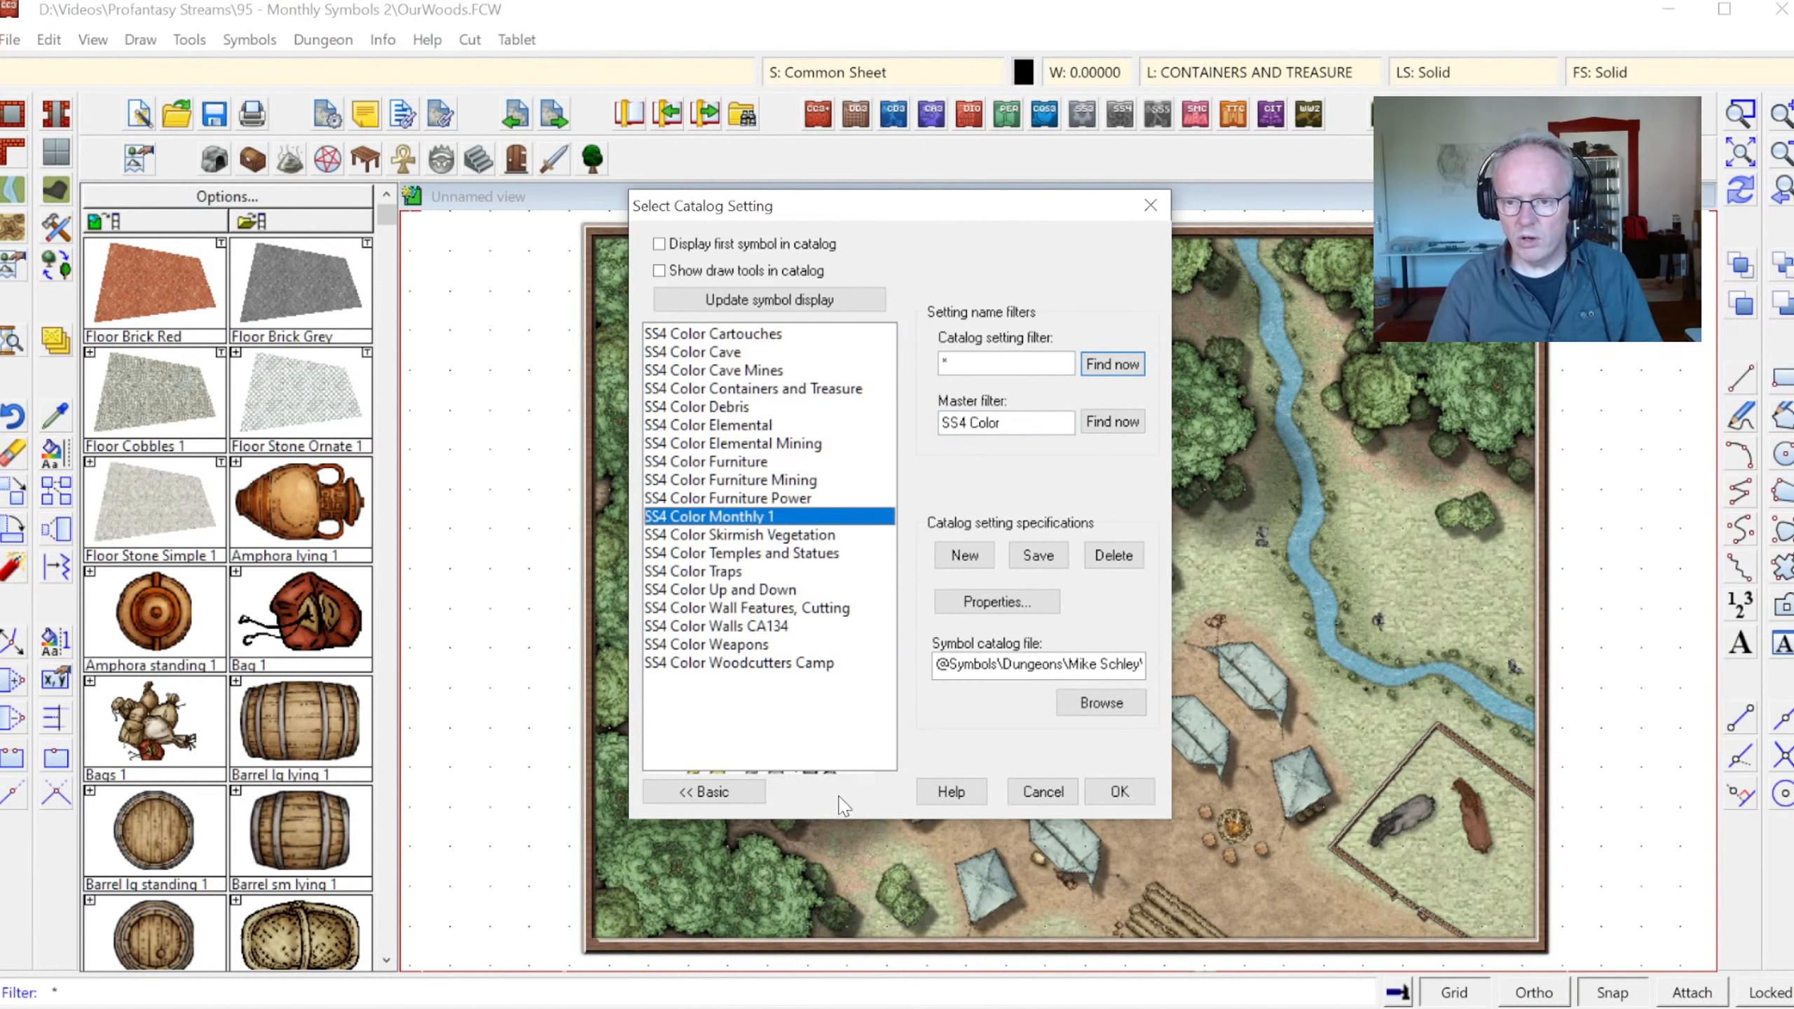
pyautogui.click(708, 537)
pyautogui.click(708, 517)
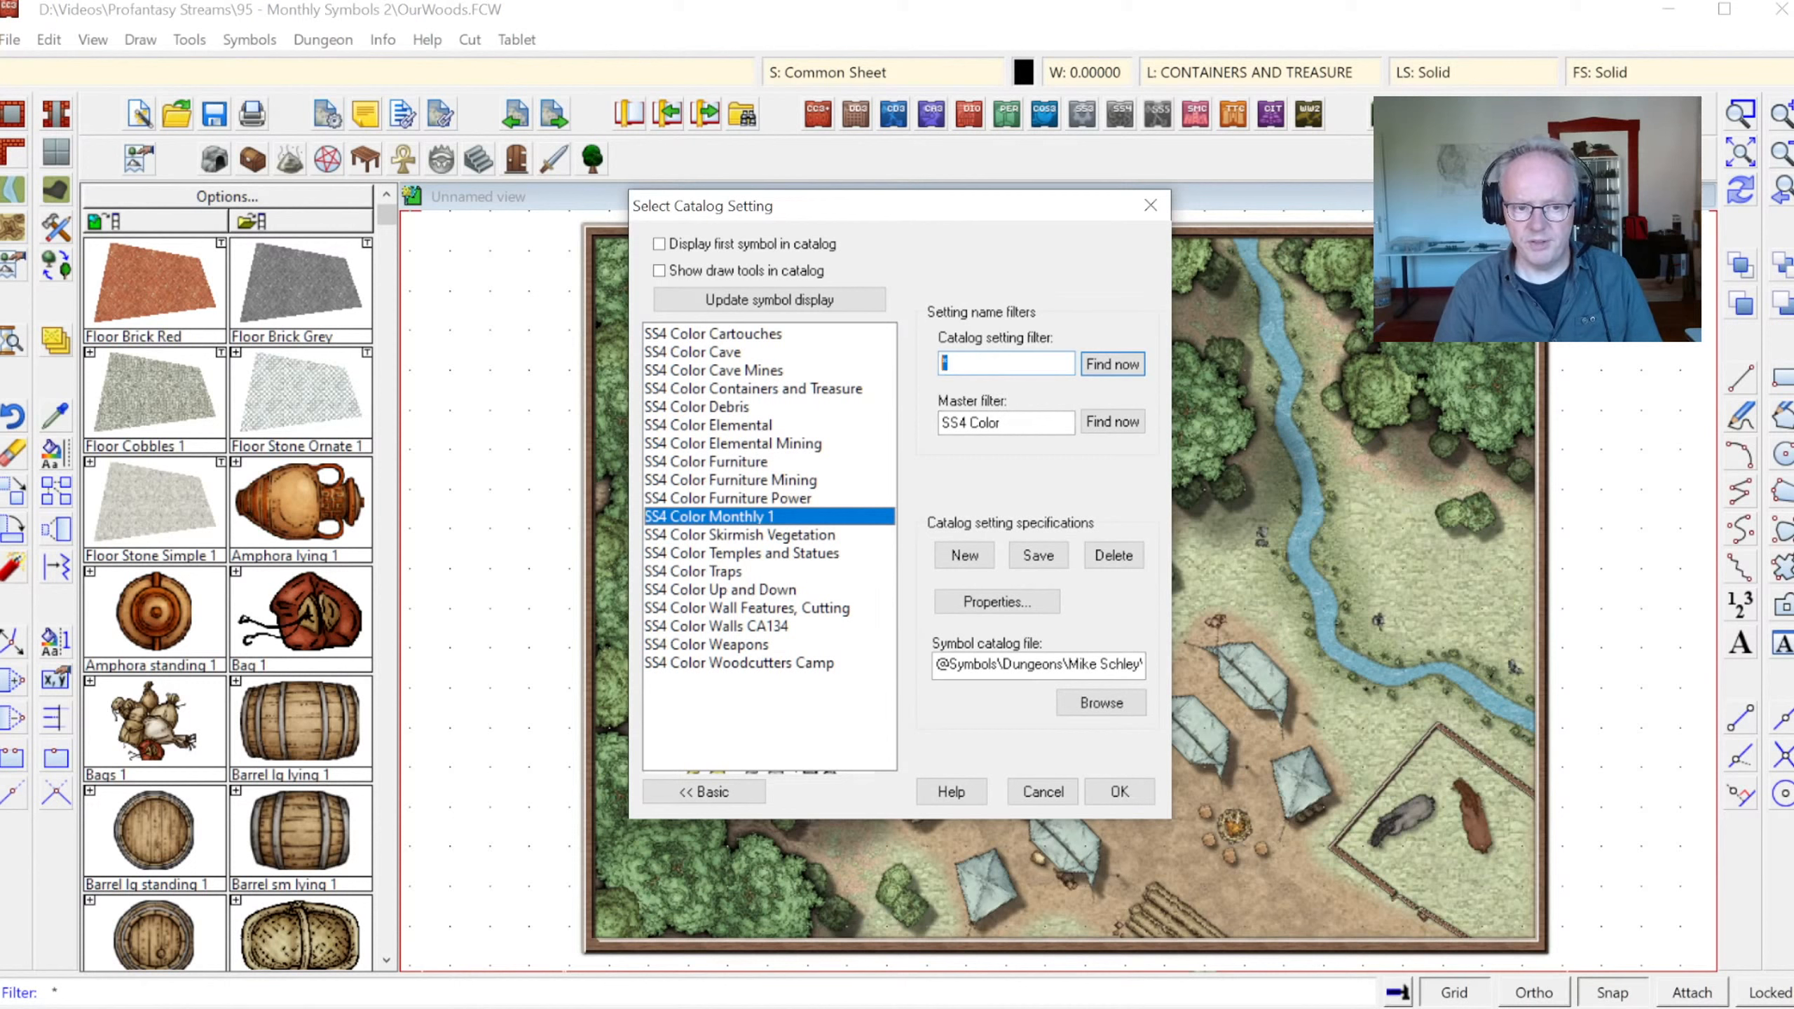
# Search the catalog settings for Monthly, first within SS4 Color and again with the master filter widened to *
pyautogui.write('Monthly')
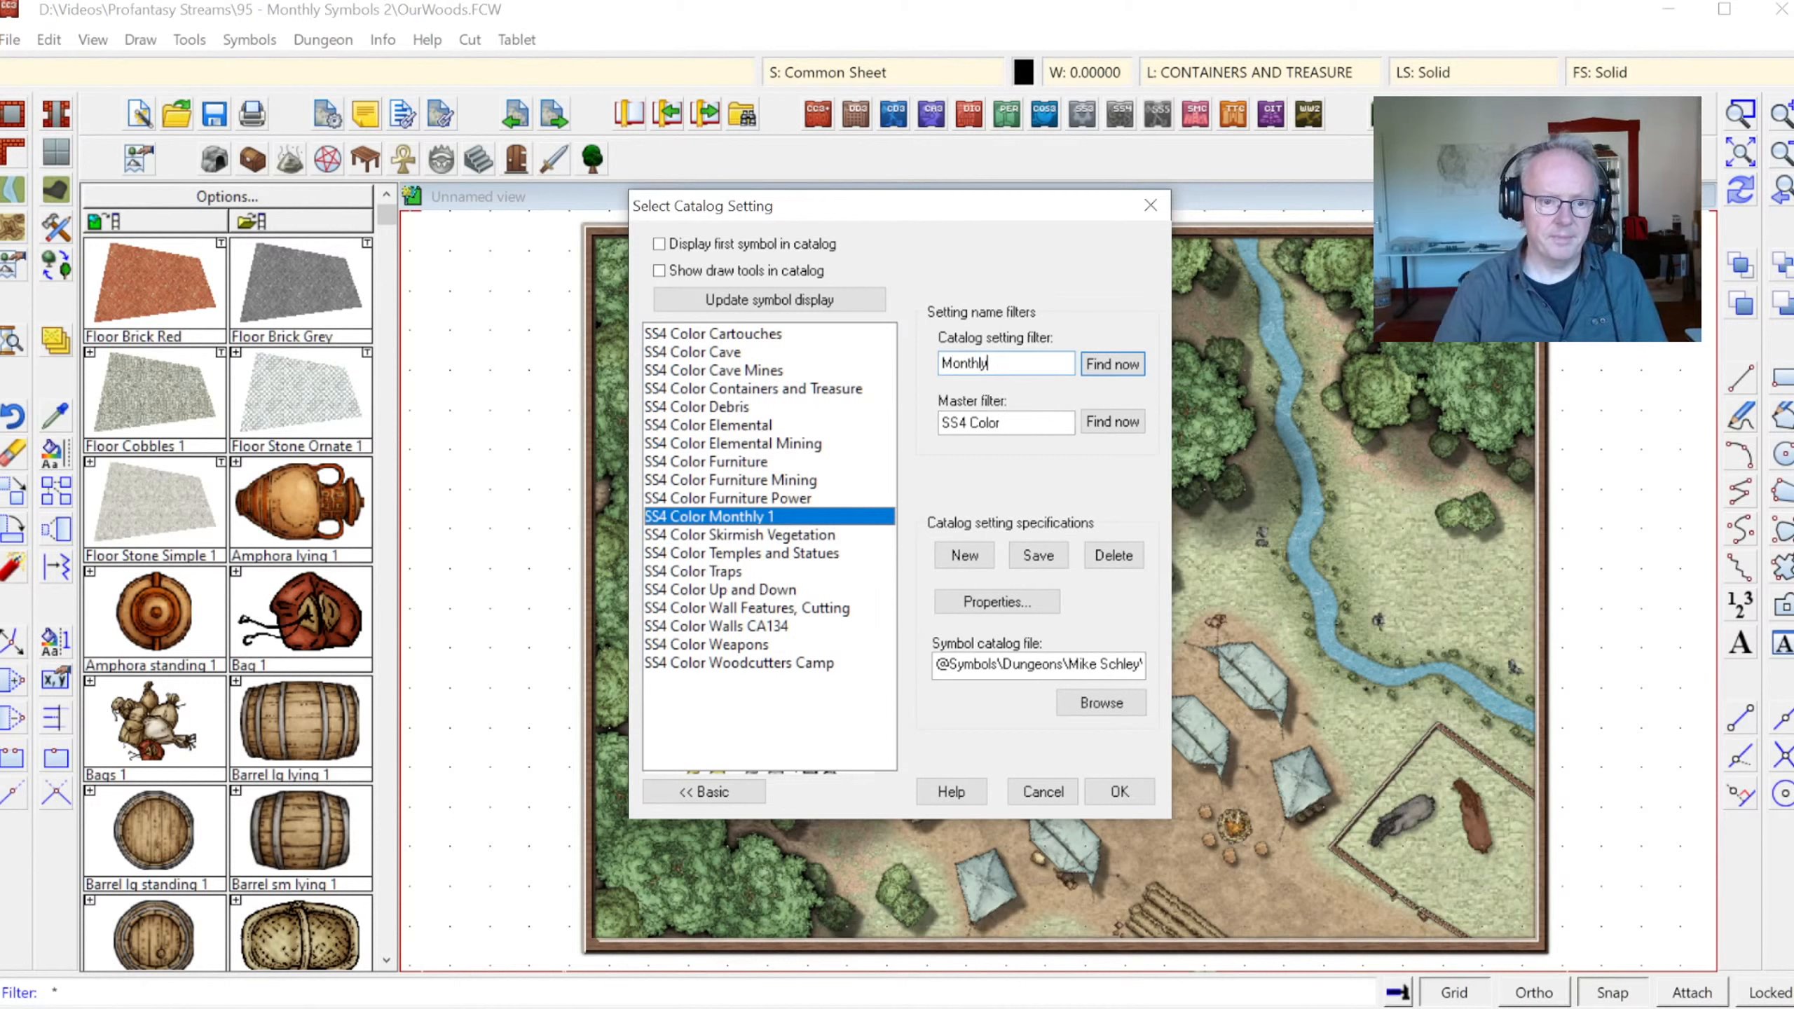
pyautogui.click(1113, 364)
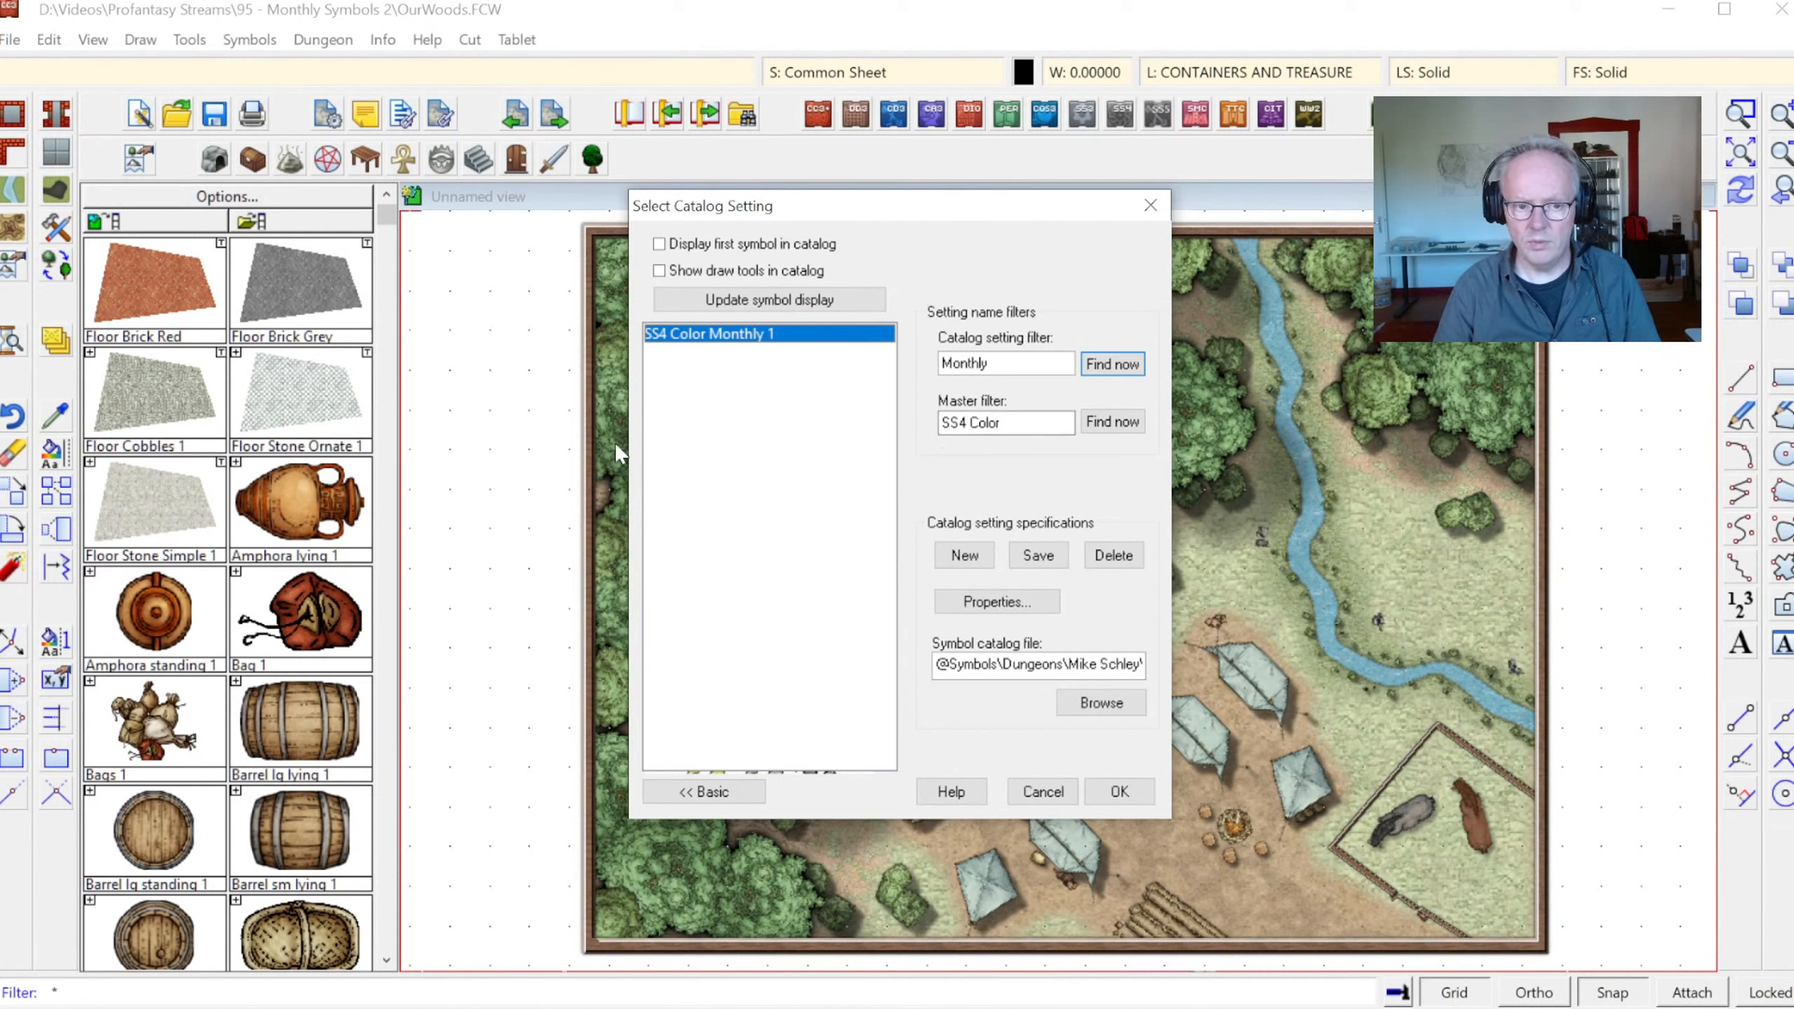
pyautogui.moveTo(1008, 422); pyautogui.dragTo(557, 457)
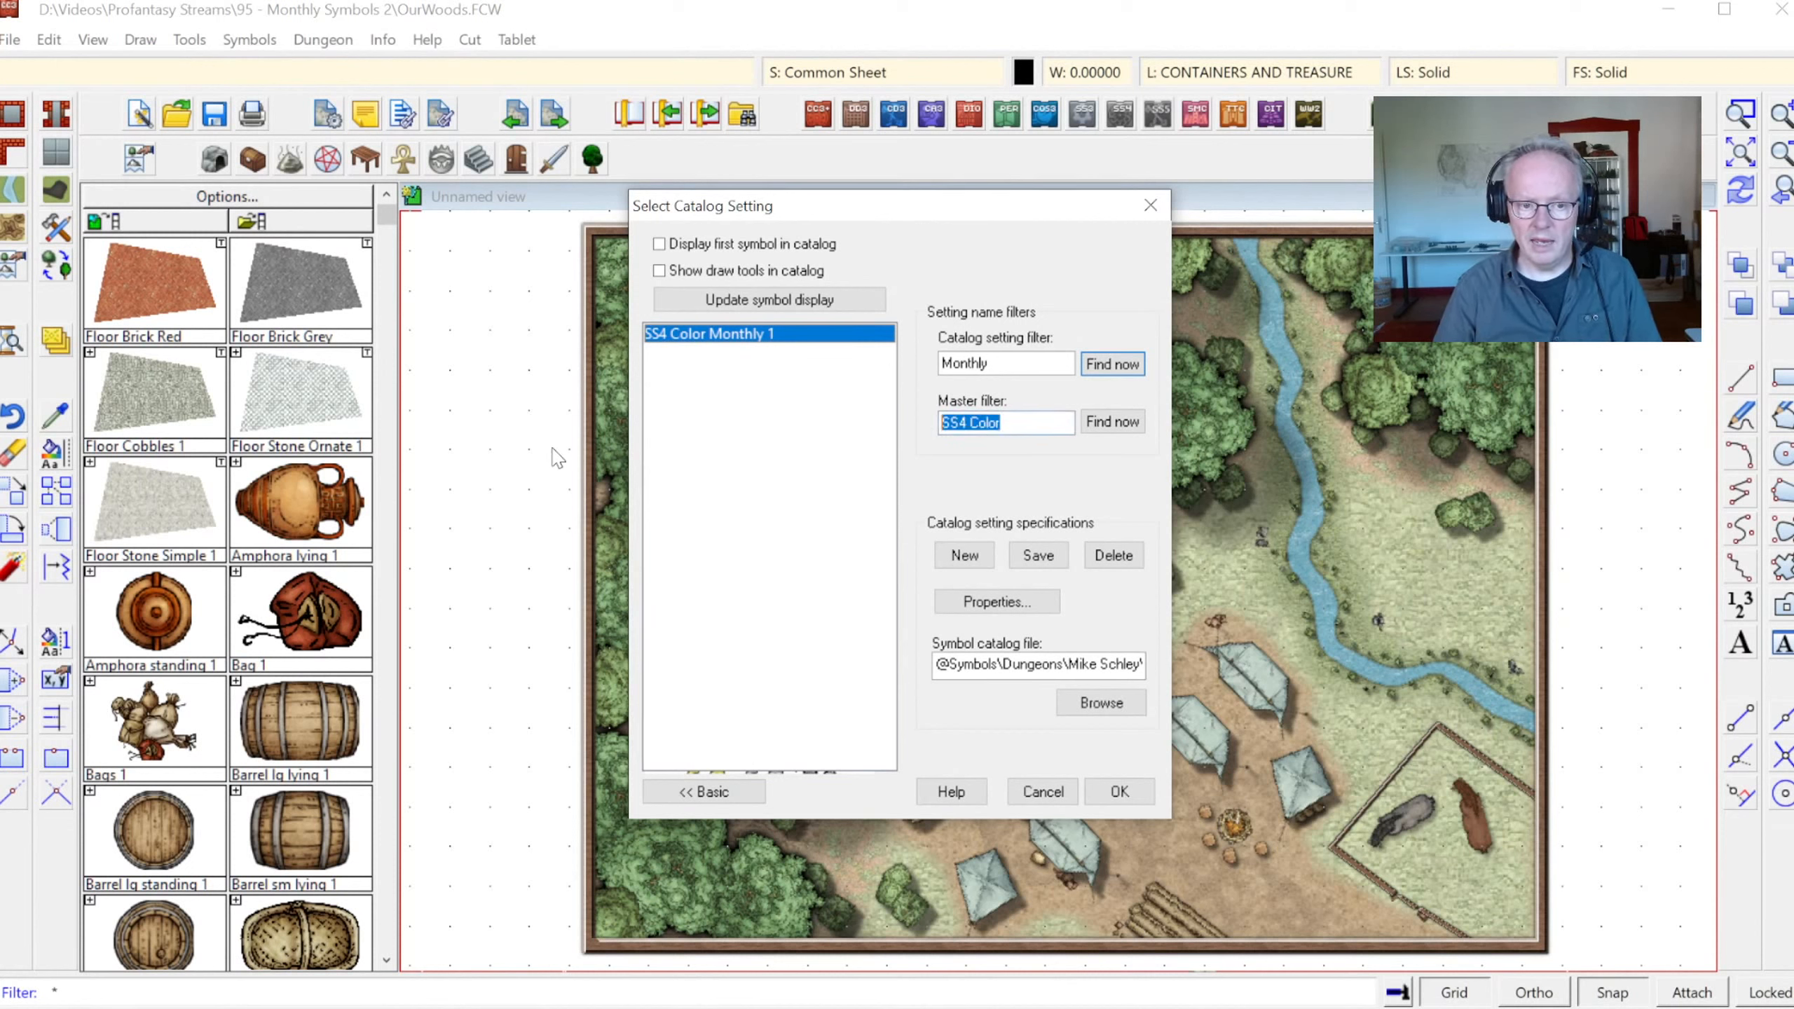
pyautogui.write('*')
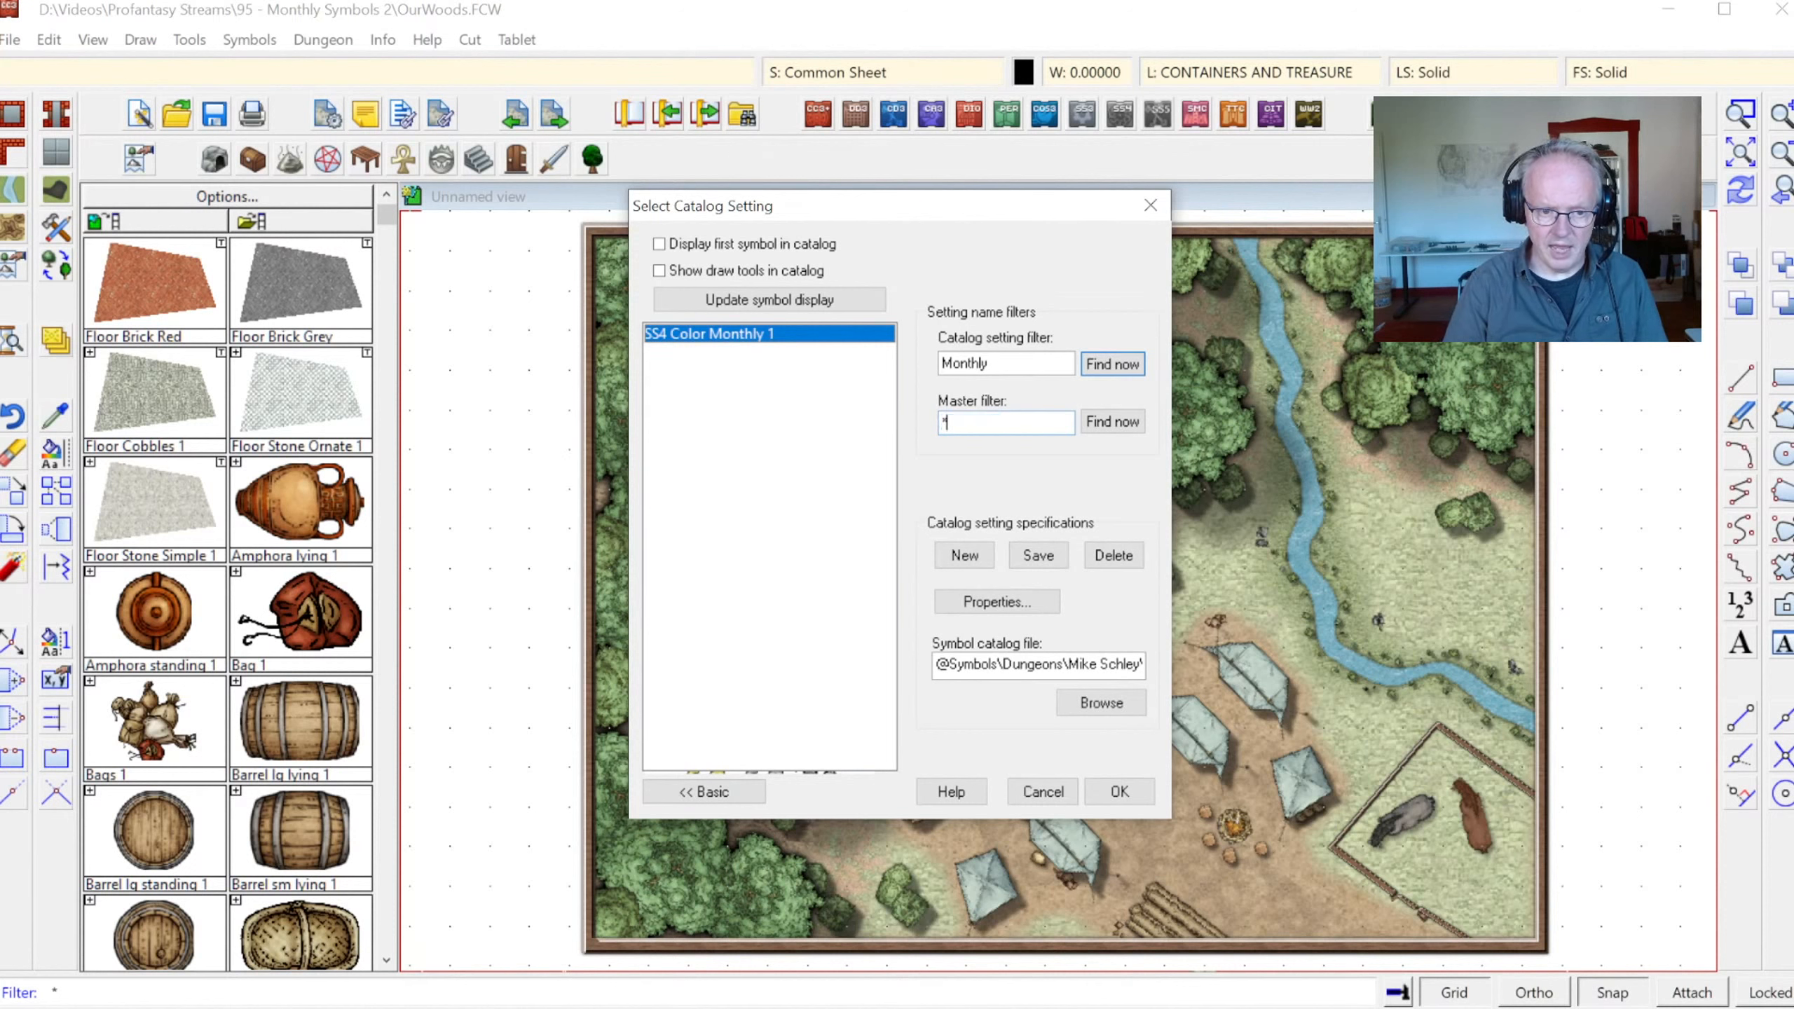
pyautogui.click(1113, 421)
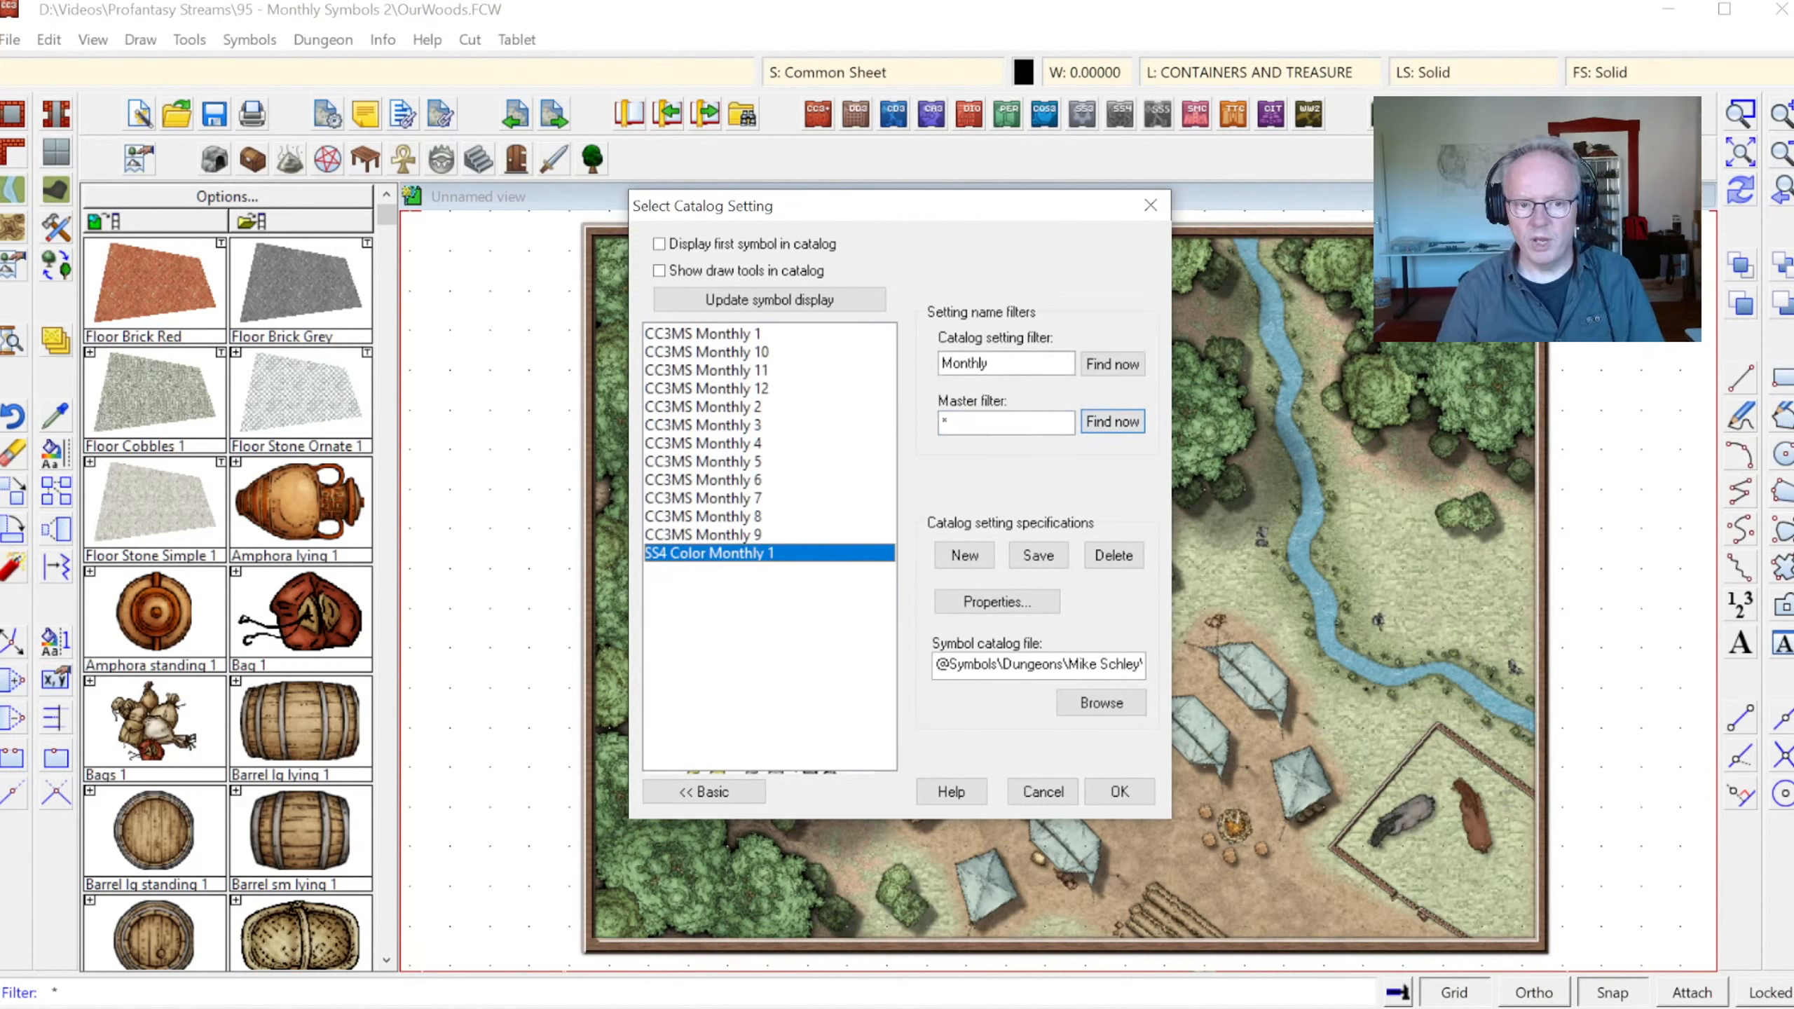
# Examine the monthly catalog entries by selecting CC3MS Monthly 9 and CC3MS Monthly 8
pyautogui.click(1005, 369)
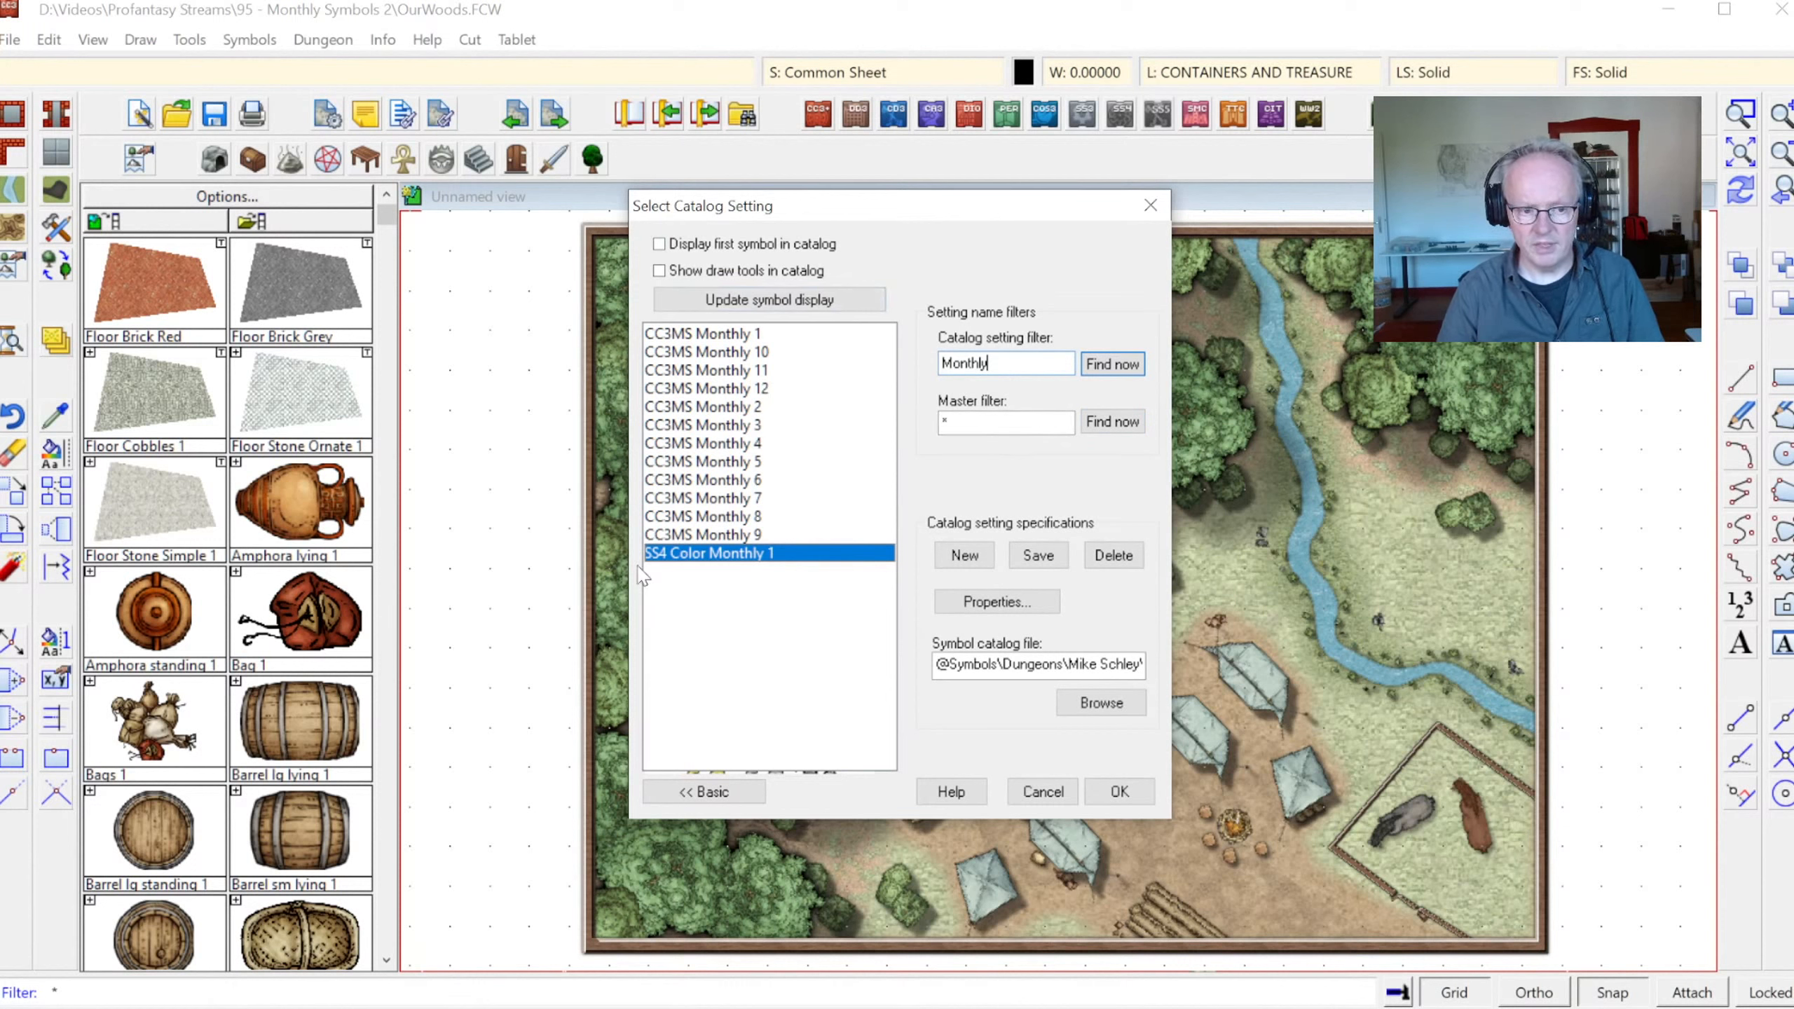
pyautogui.click(677, 538)
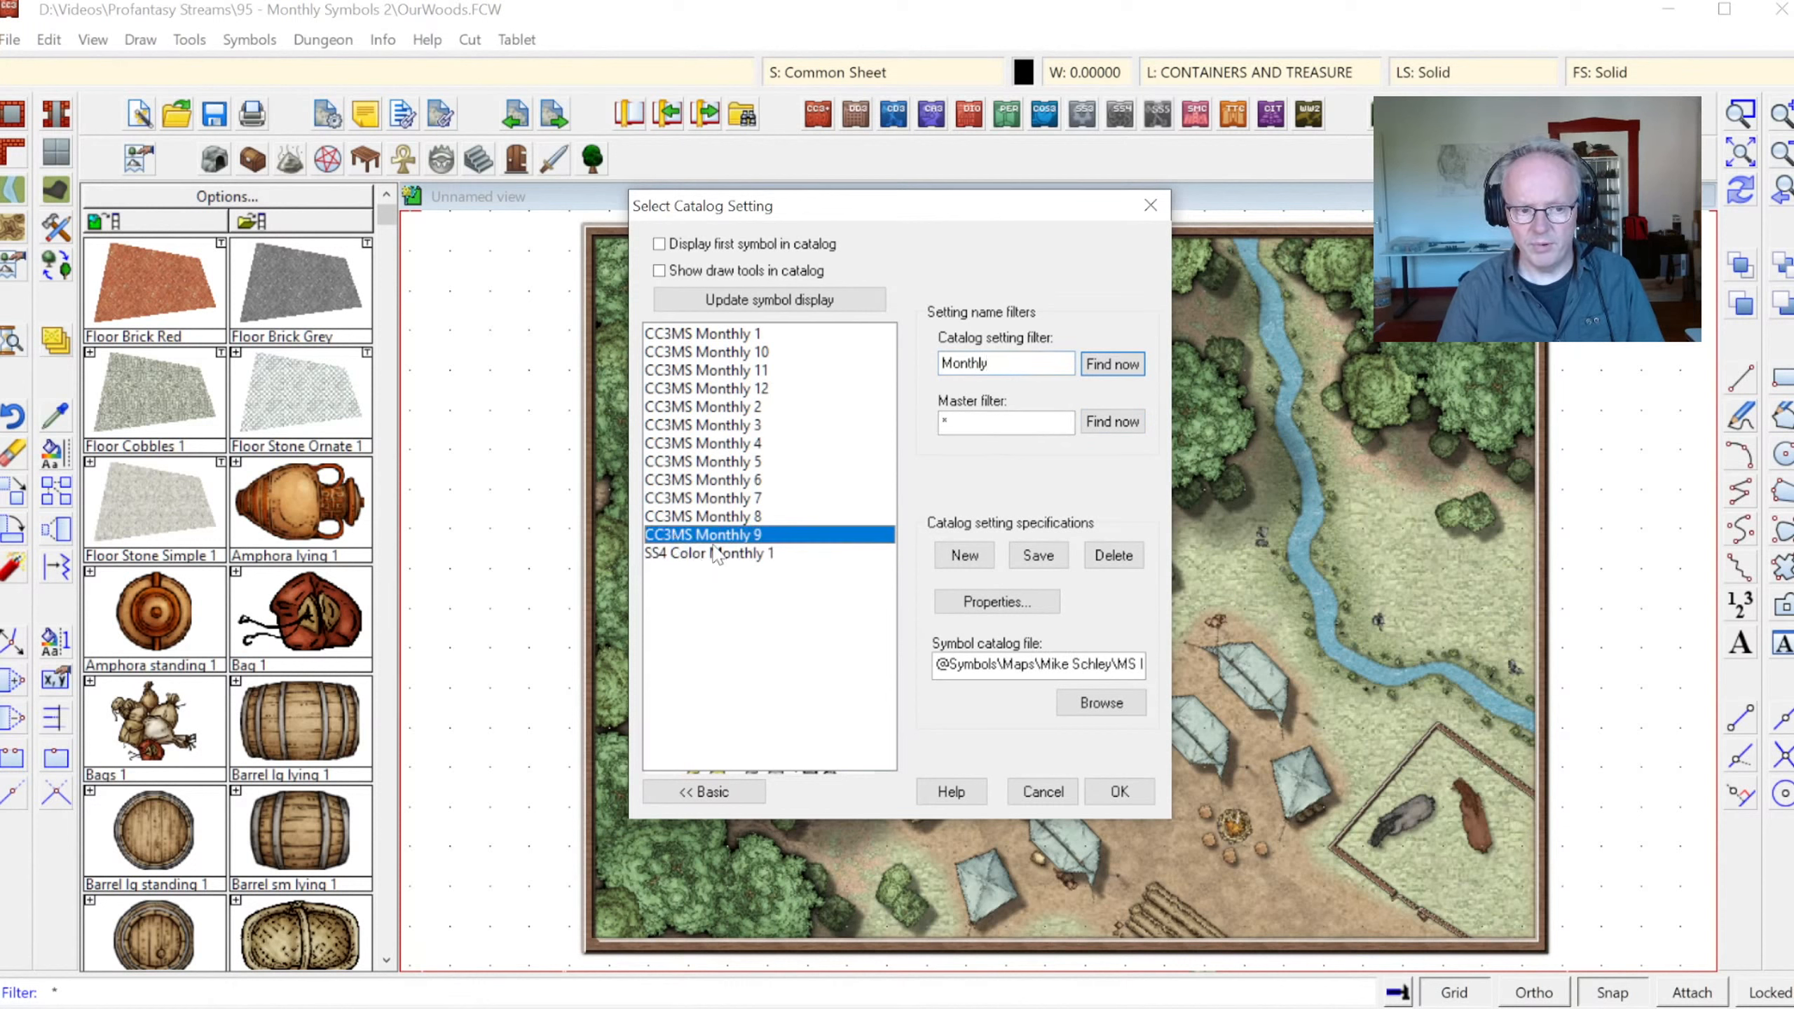
pyautogui.press('Up')
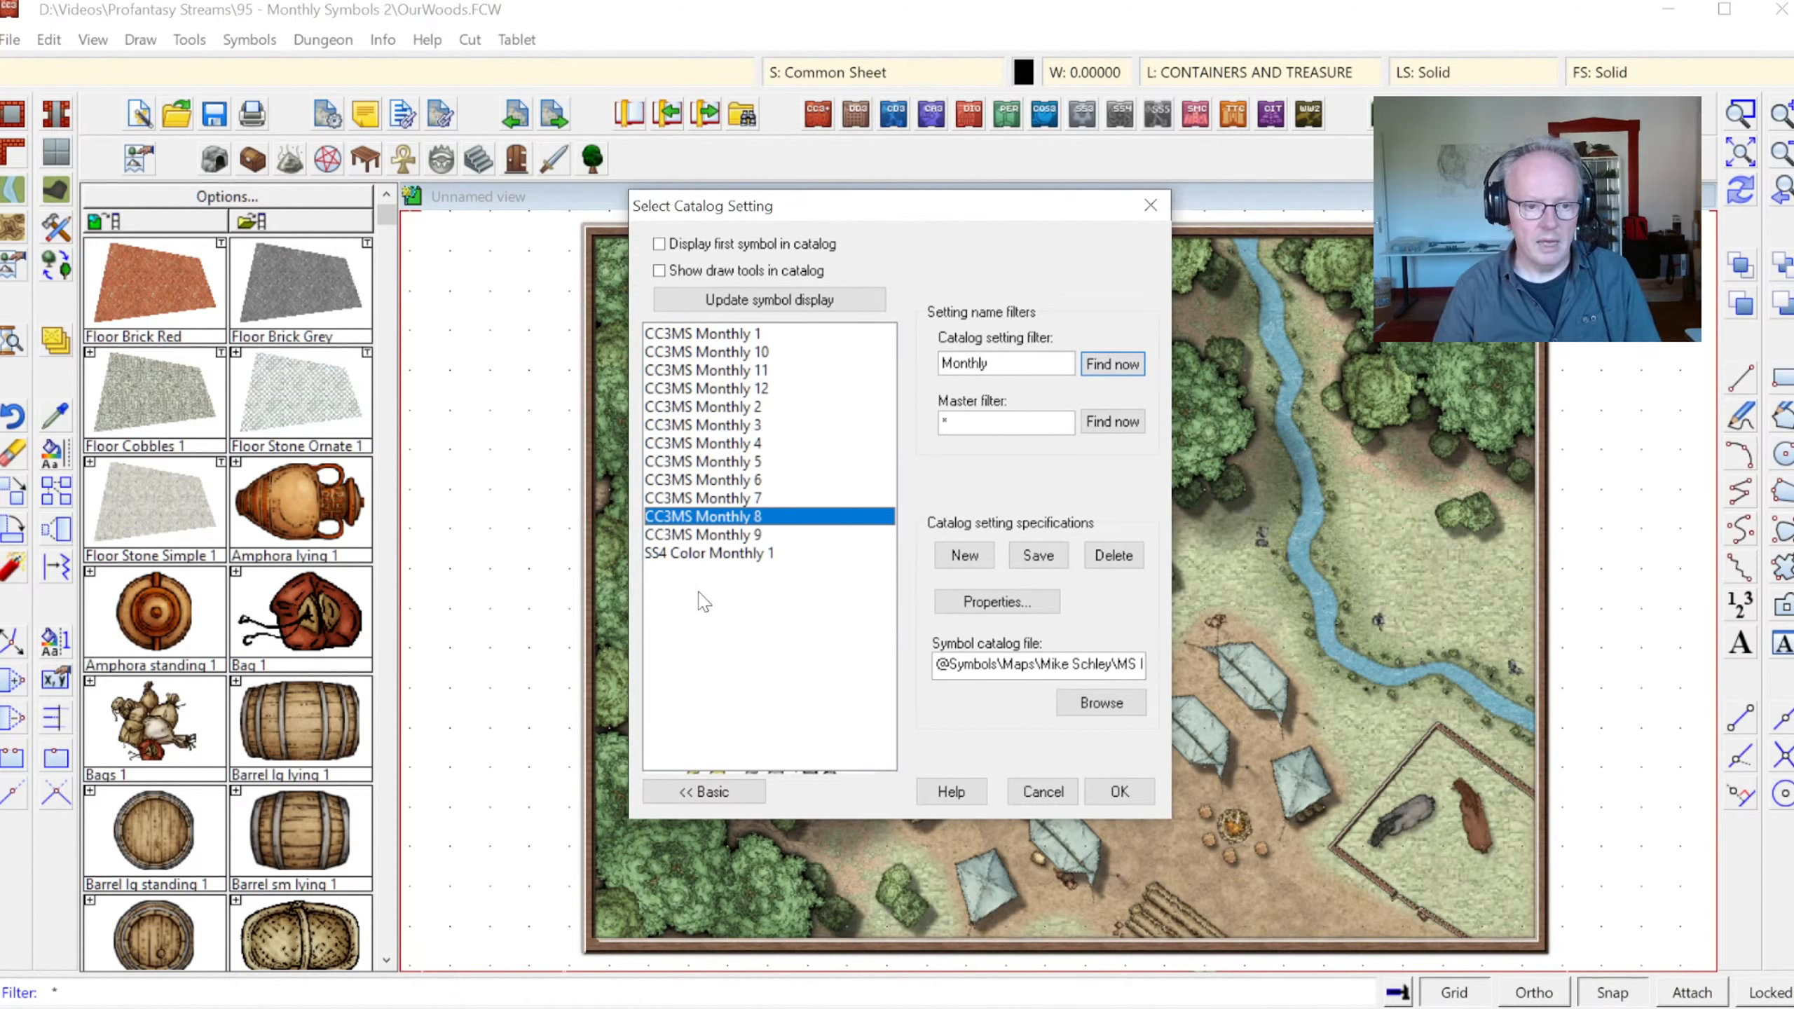
# Restrict the Monthly catalog search to the master filter SS4
pyautogui.doubleClick(998, 420)
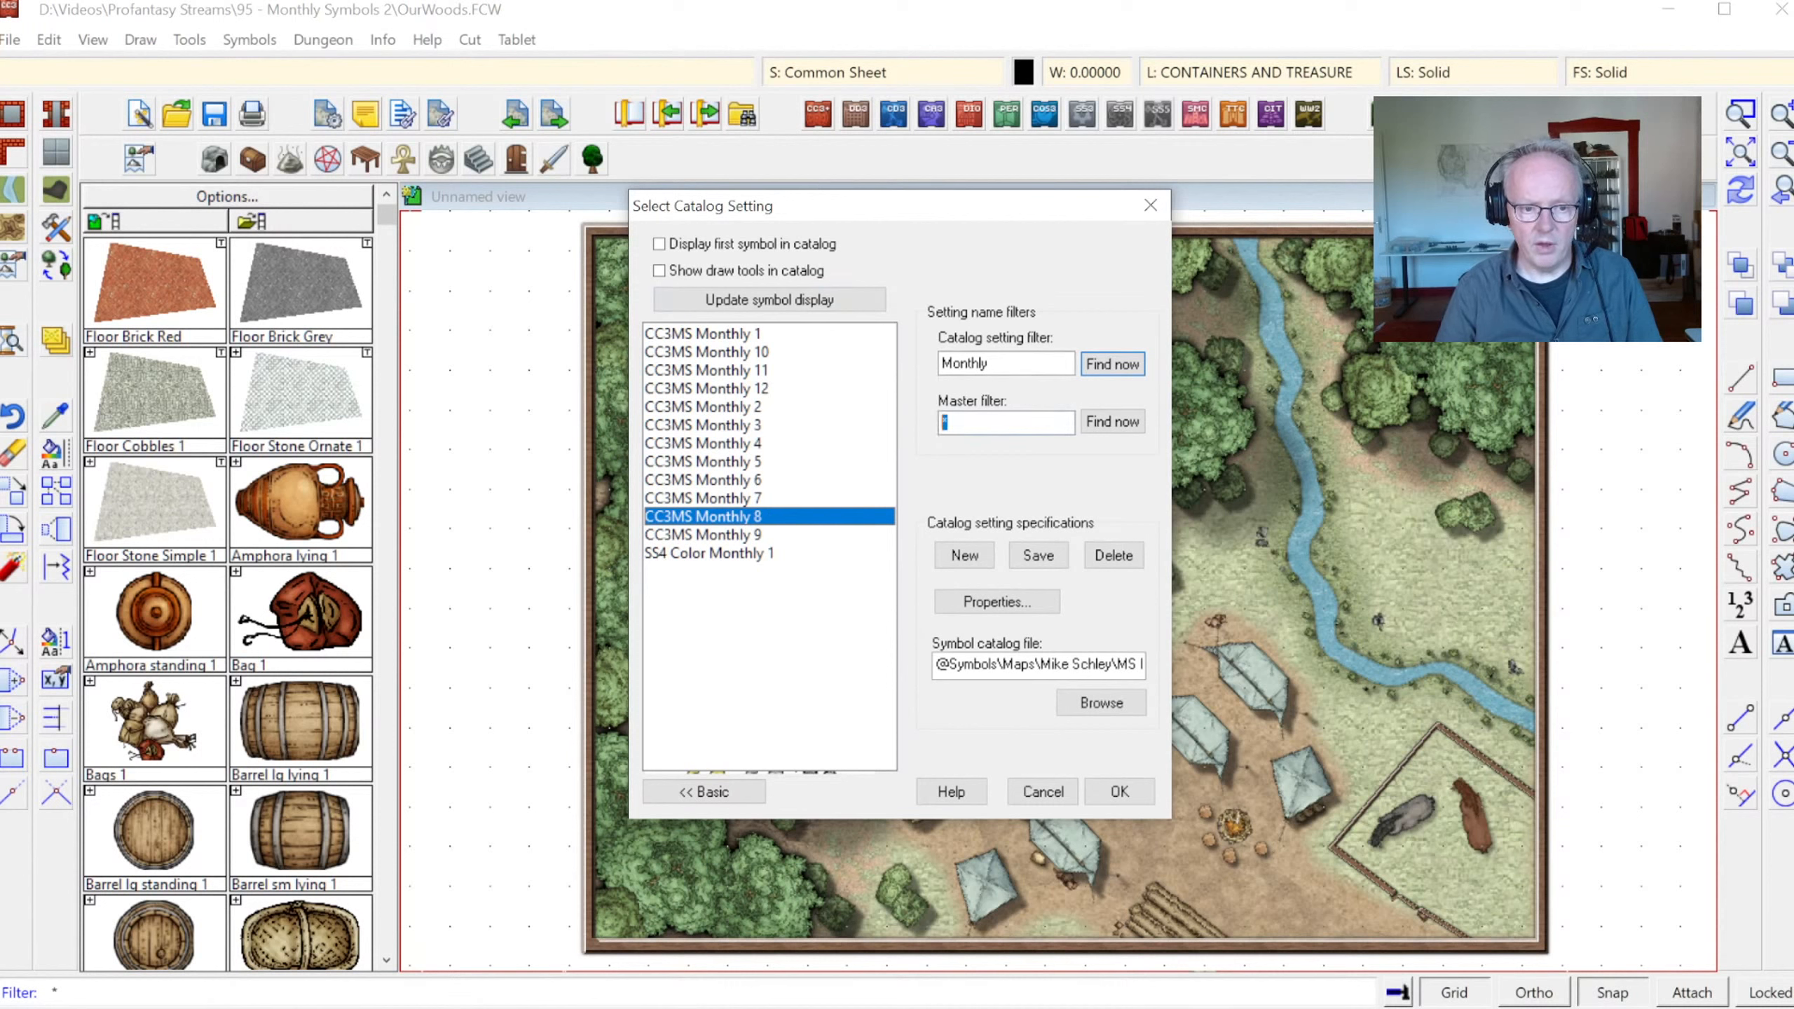
pyautogui.write('SS4')
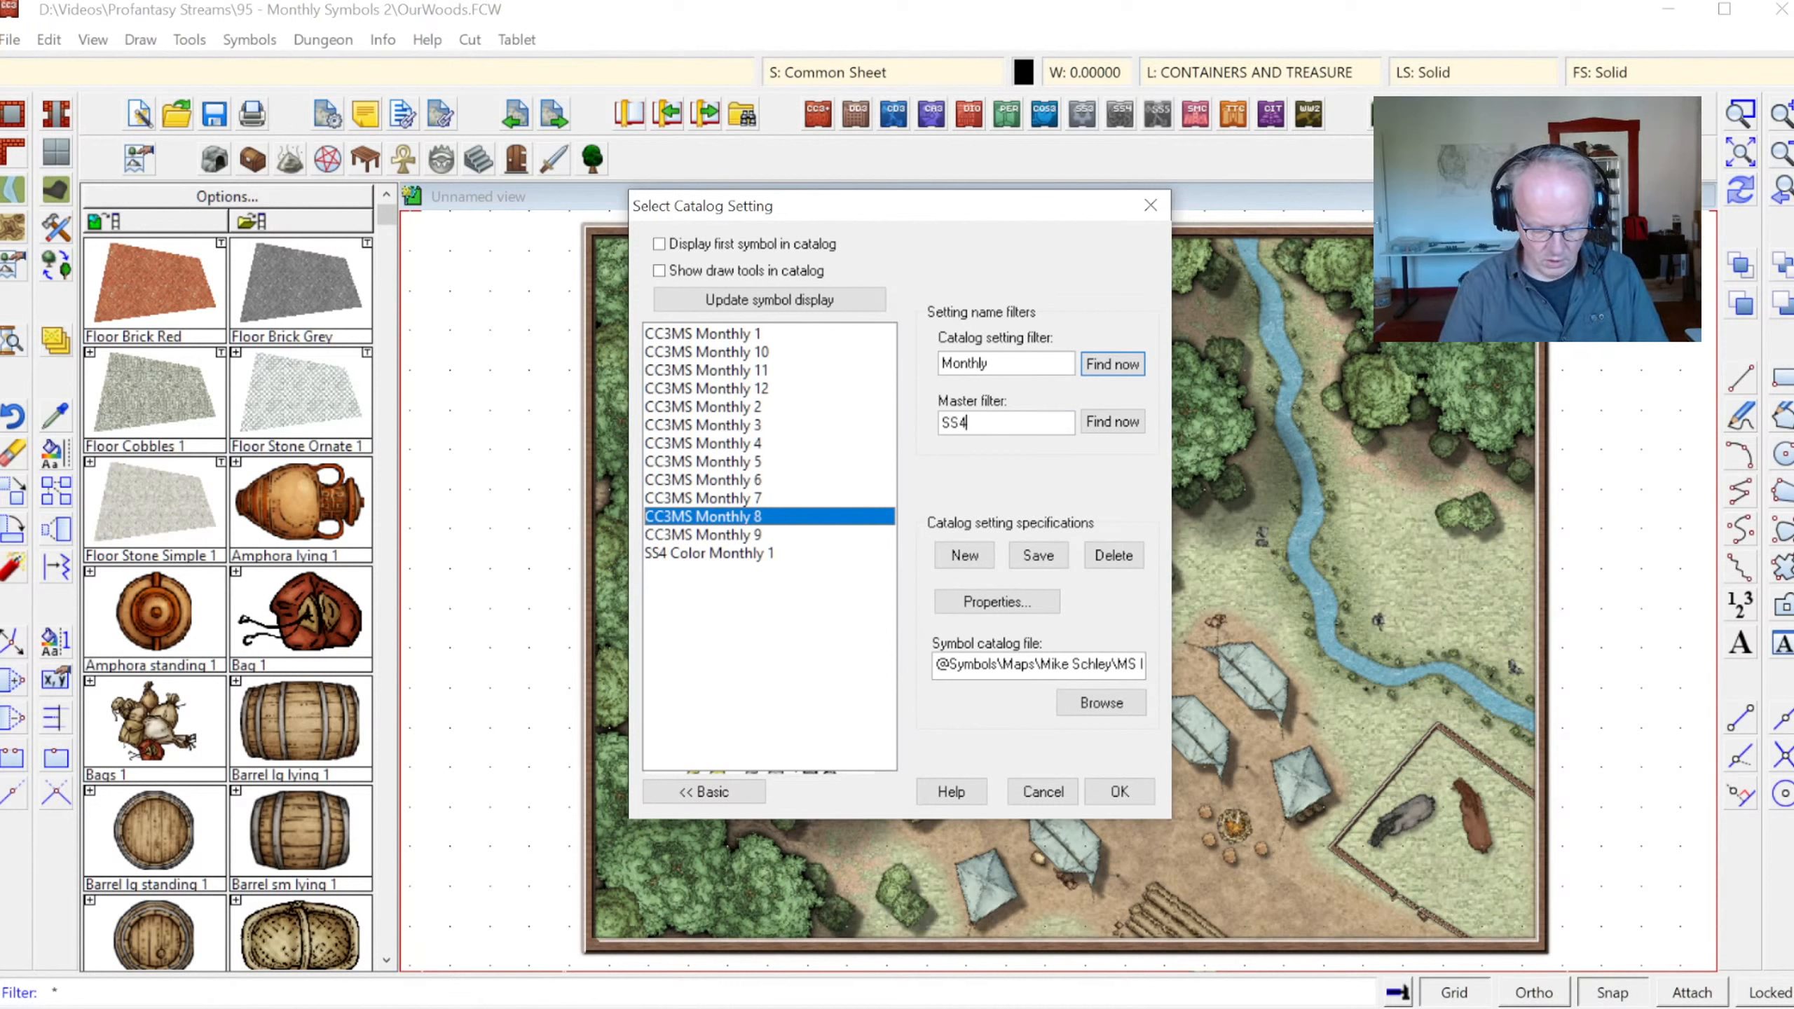
pyautogui.click(1113, 422)
pyautogui.hotkey('shift', 'Tab')
pyautogui.hotkey('shift', 'Tab')
pyautogui.hotkey('shift', 'Tab')
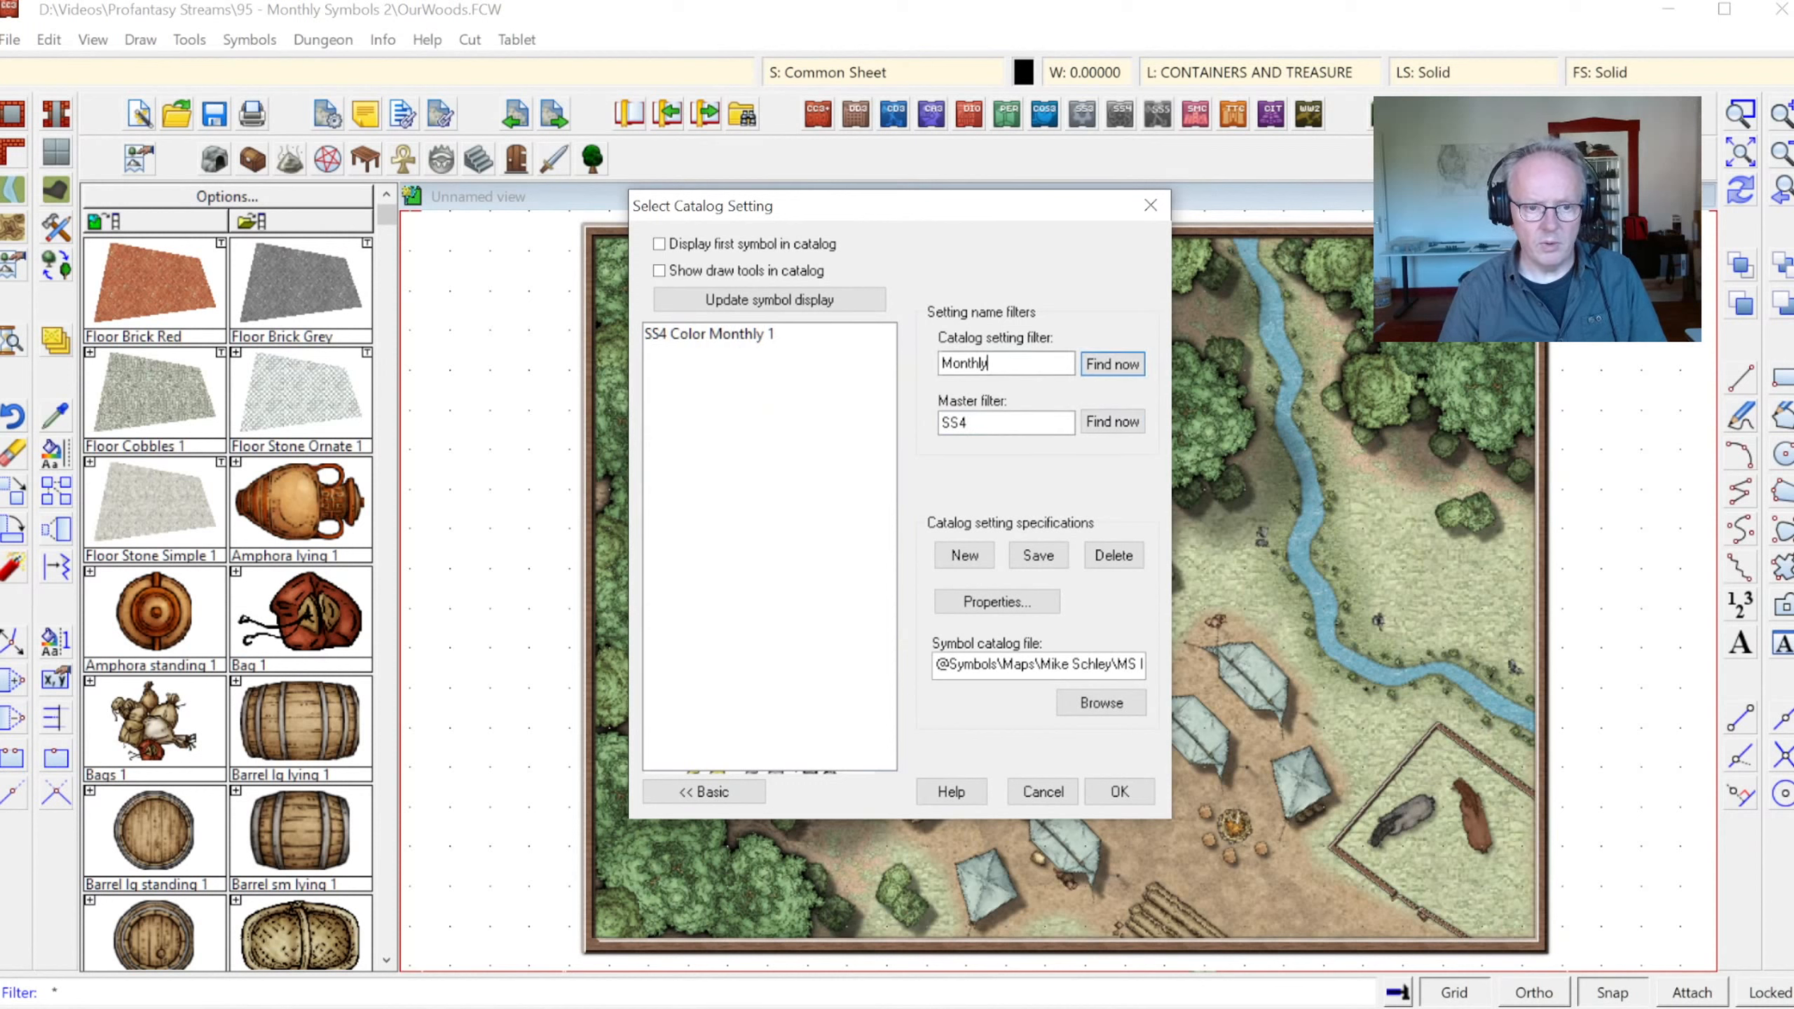
# Set the catalog setting filter to * and look through all SS4 catalogs, including the Ink and FC ones
pyautogui.write('*')
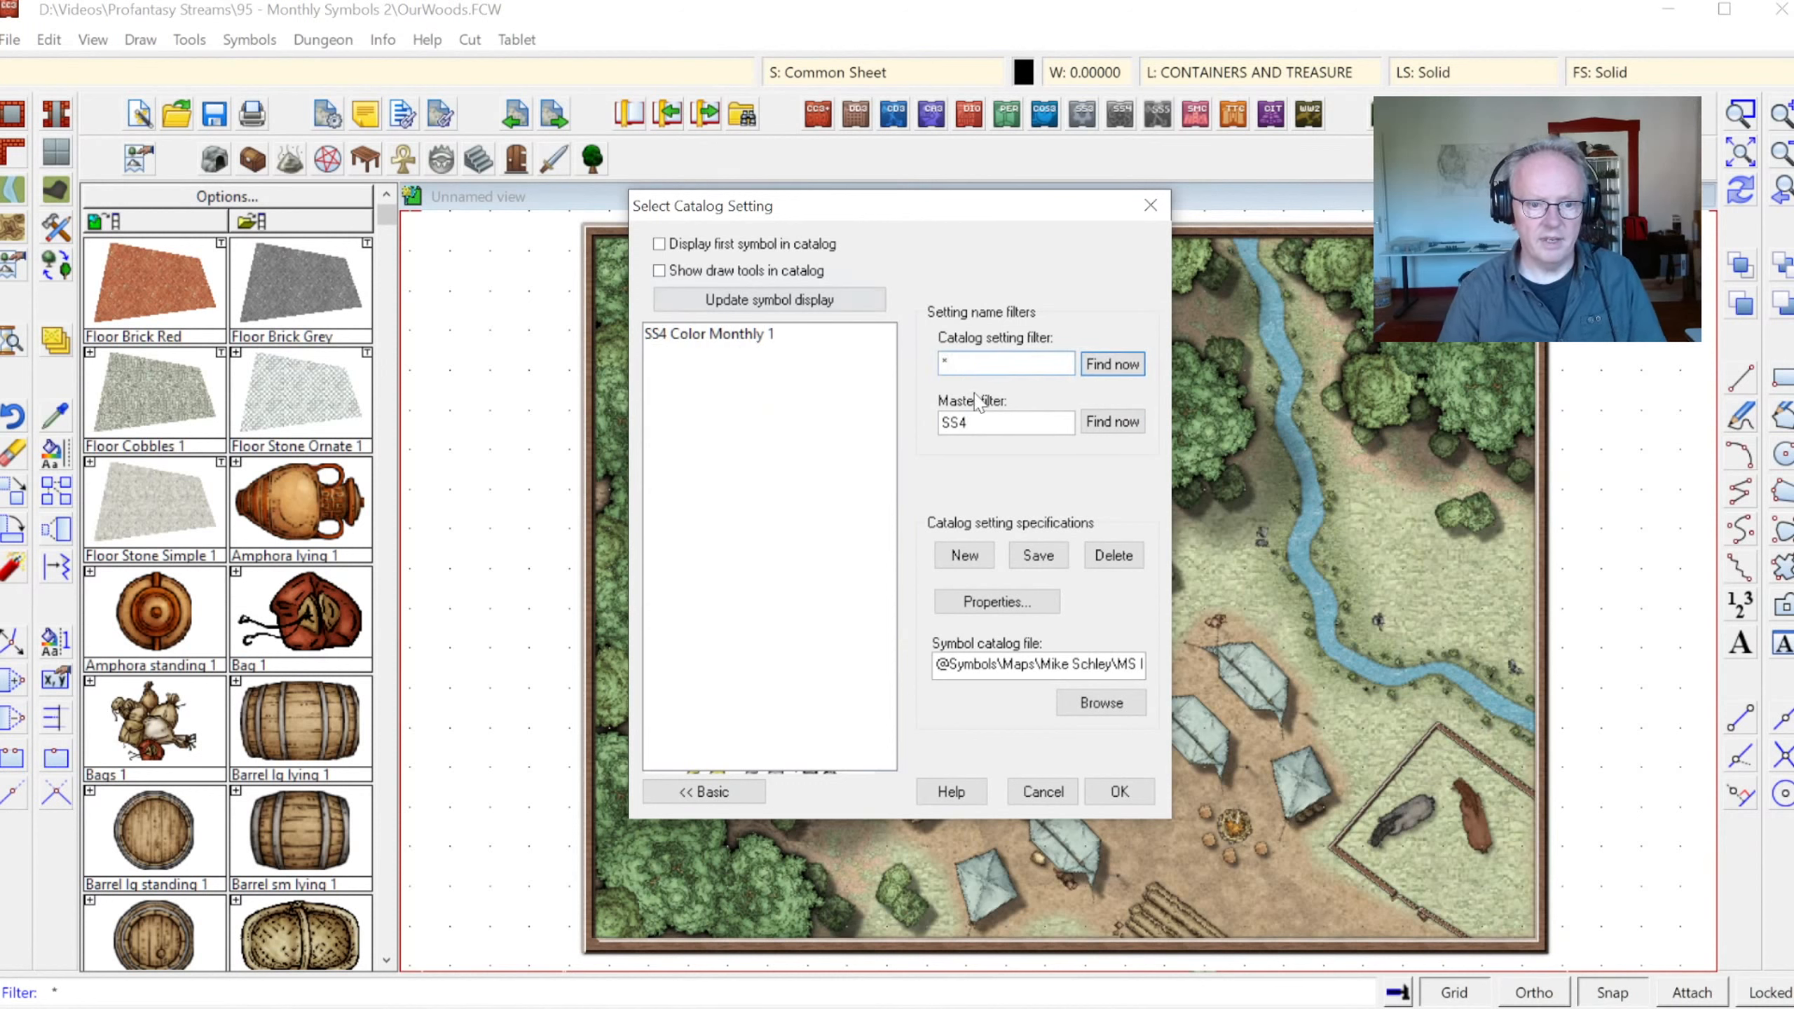
pyautogui.click(1113, 422)
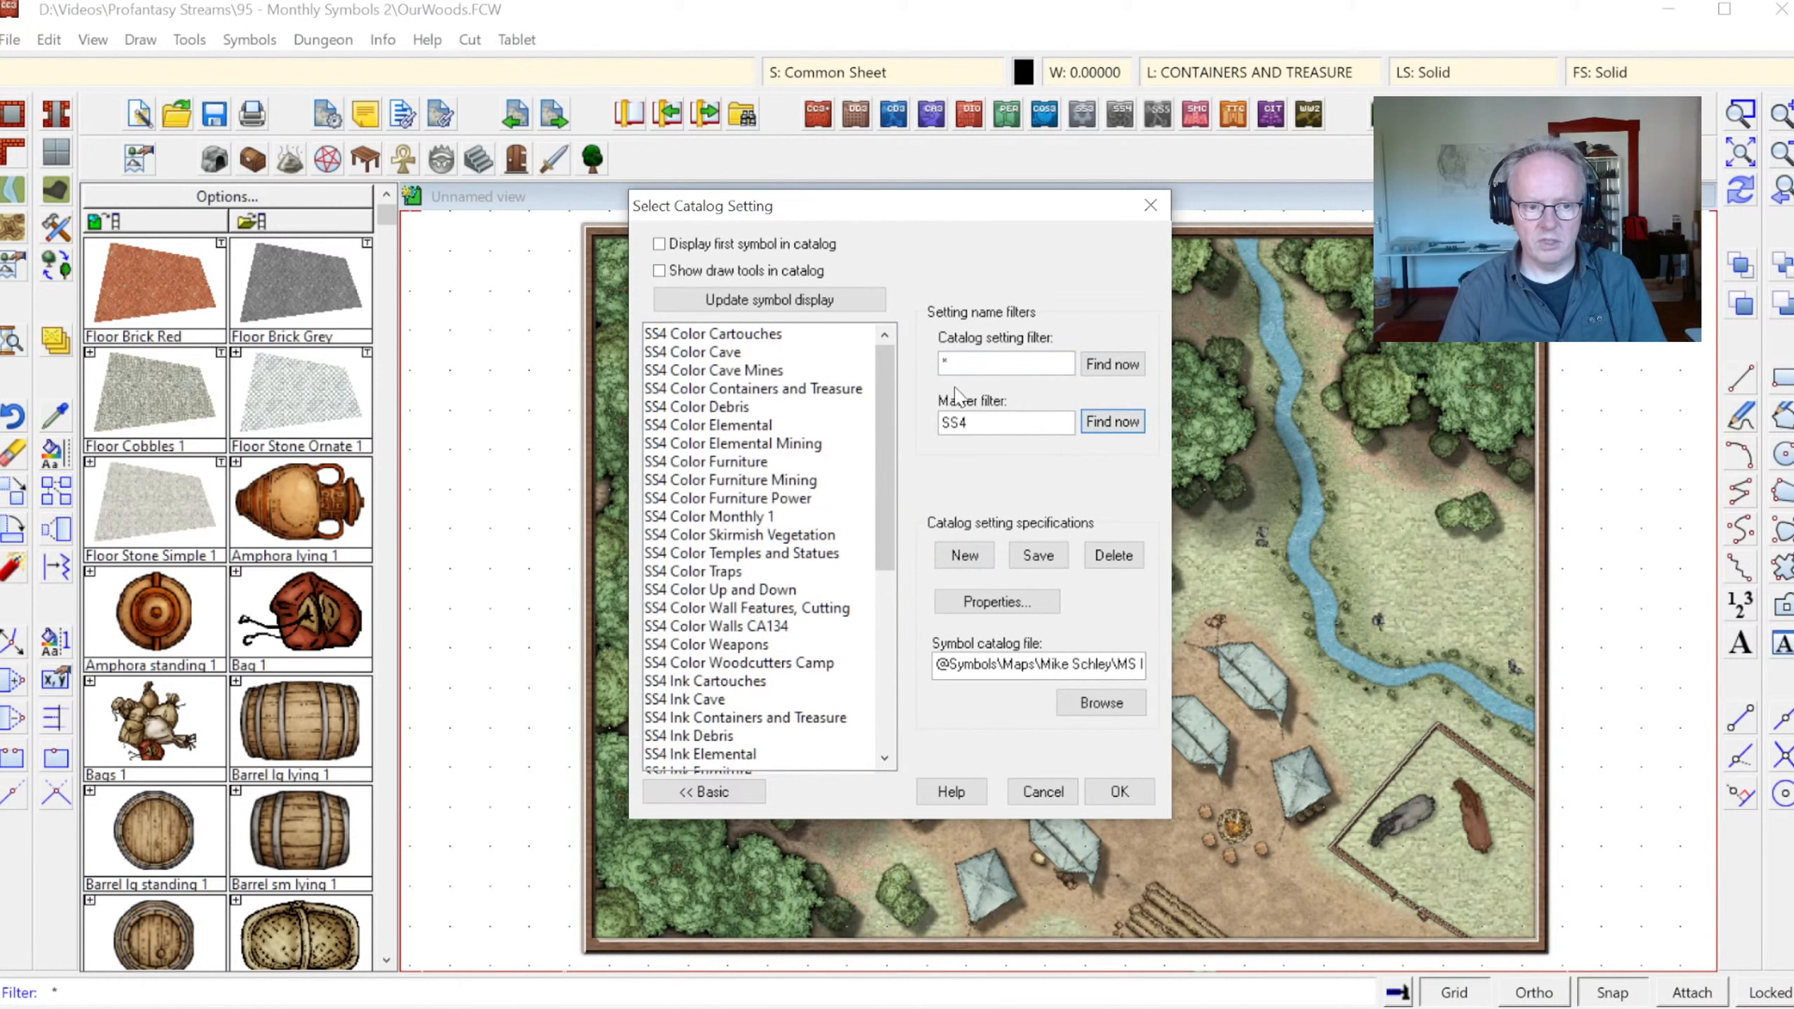
pyautogui.moveTo(885, 367); pyautogui.dragTo(864, 440)
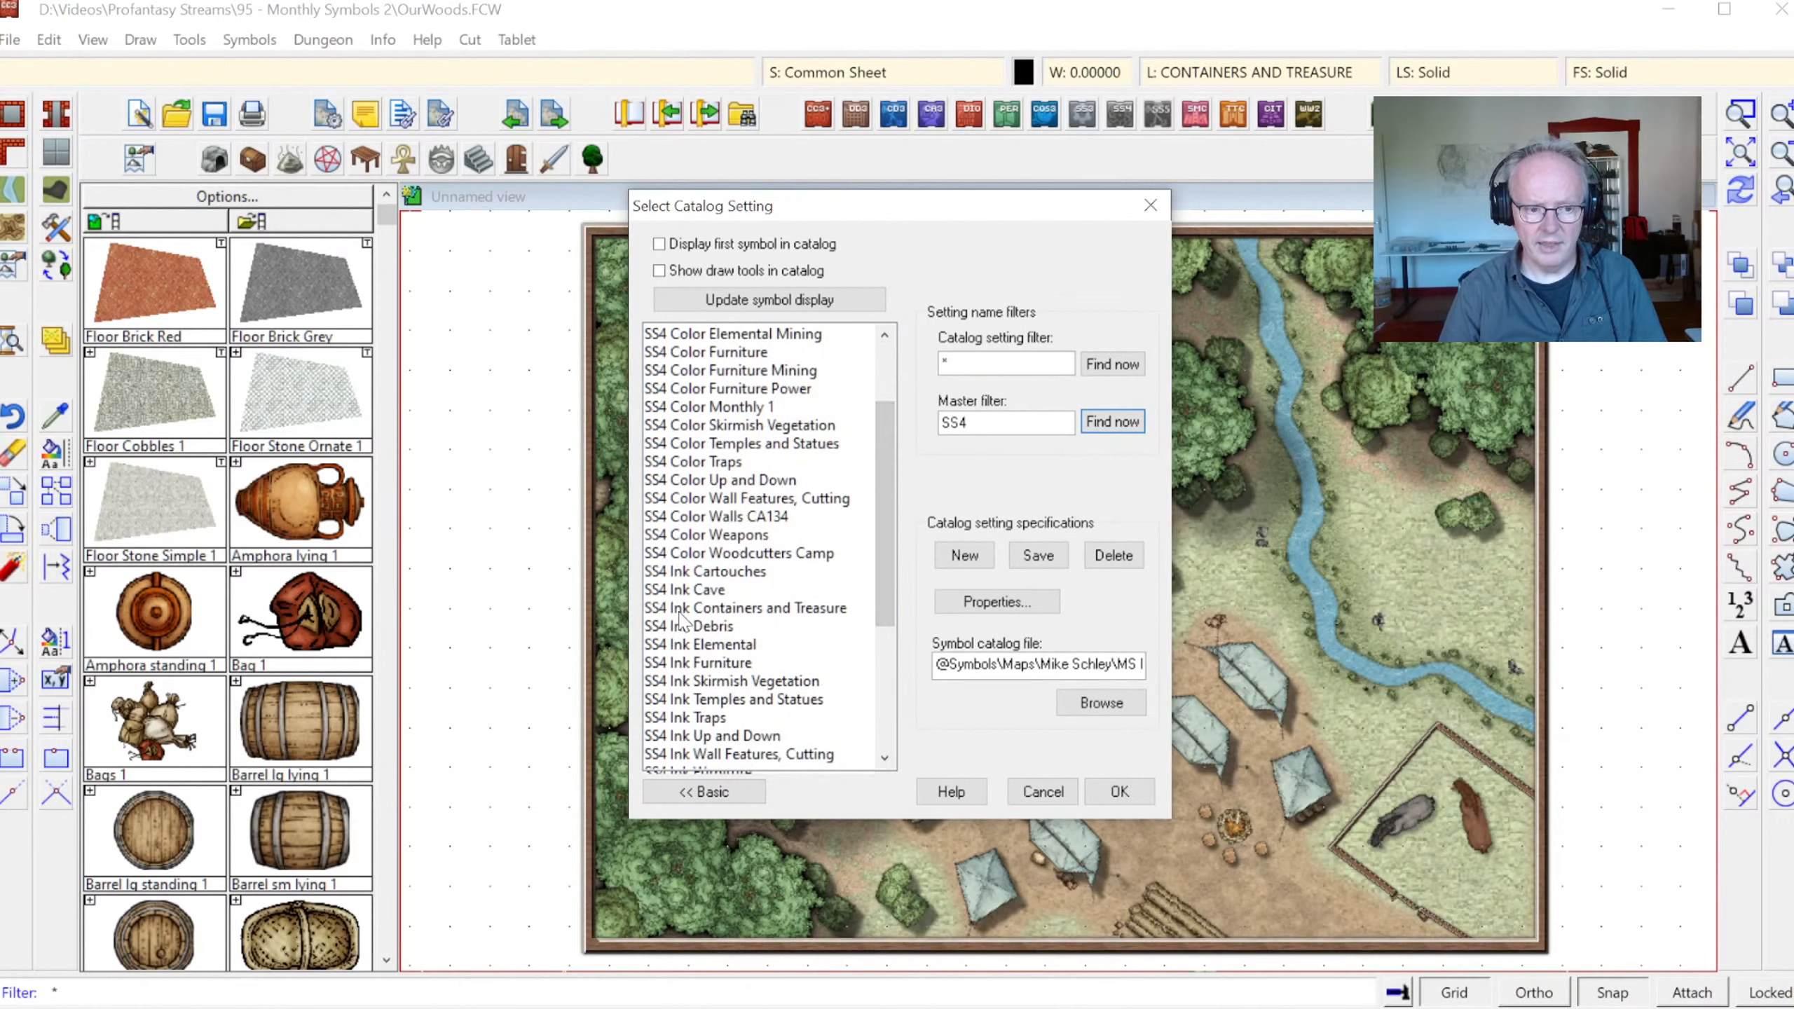
pyautogui.moveTo(884, 541); pyautogui.dragTo(883, 664)
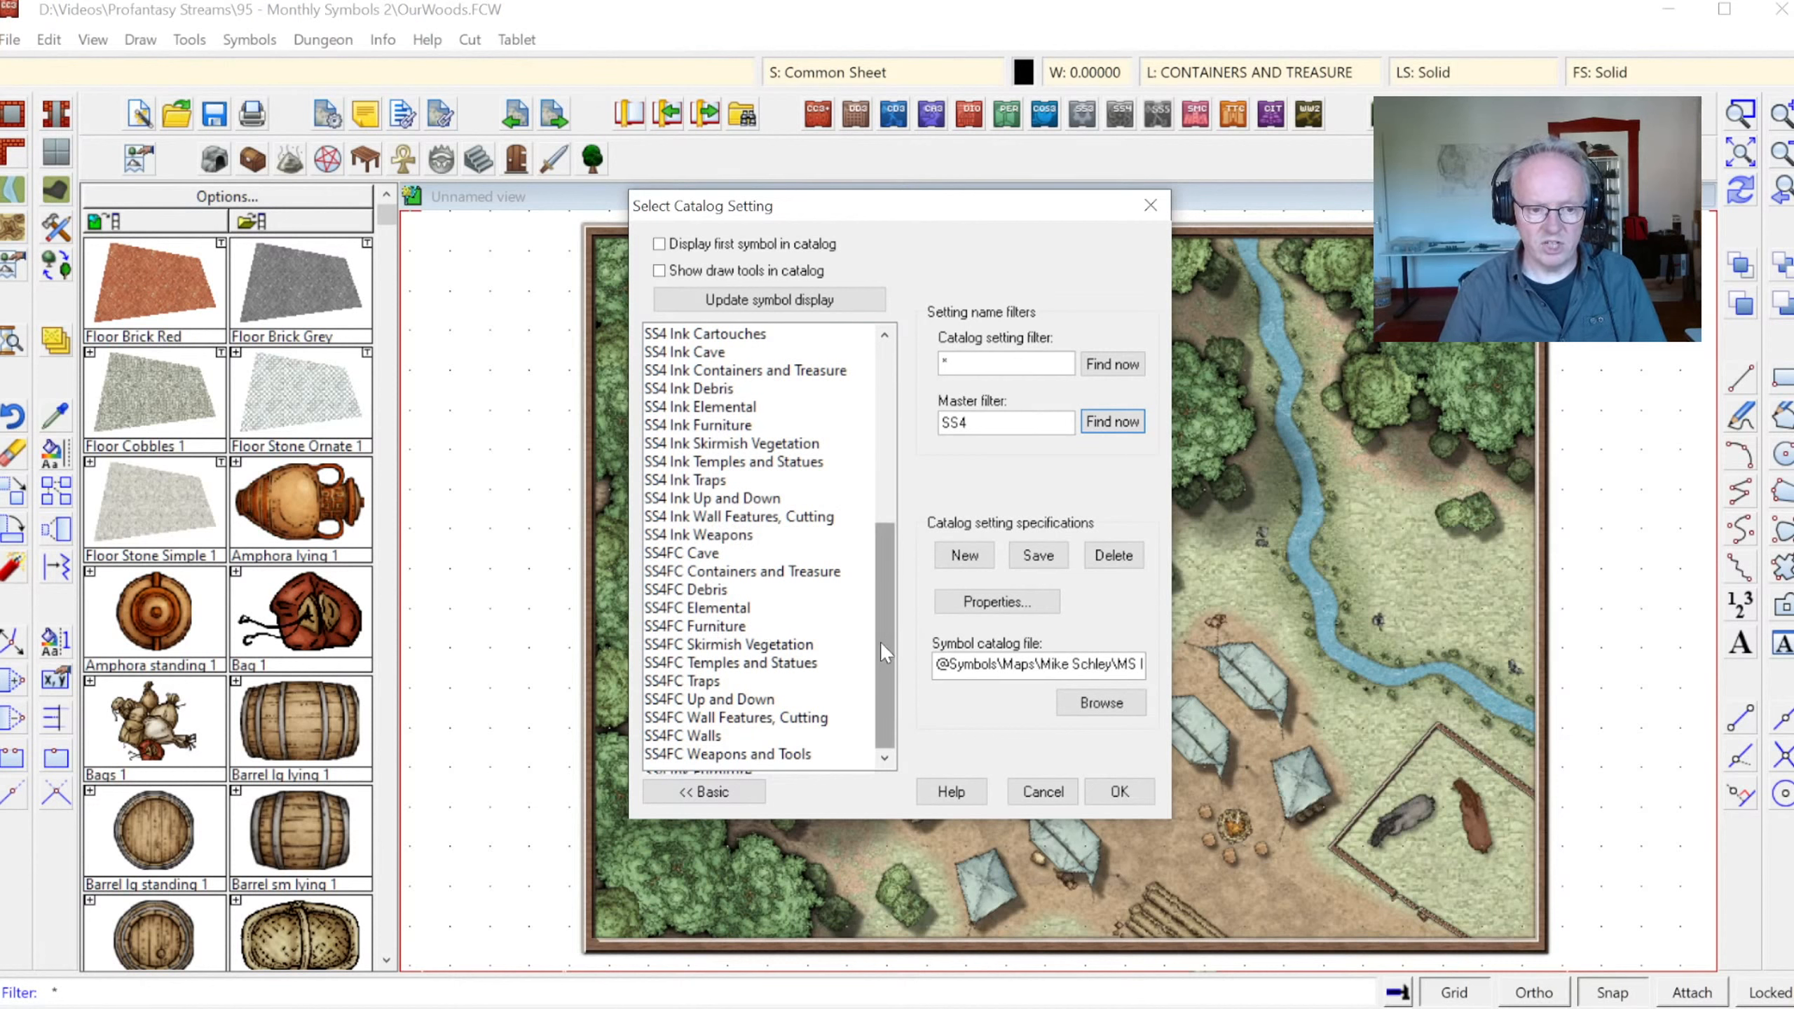
pyautogui.moveTo(880, 641); pyautogui.dragTo(882, 463)
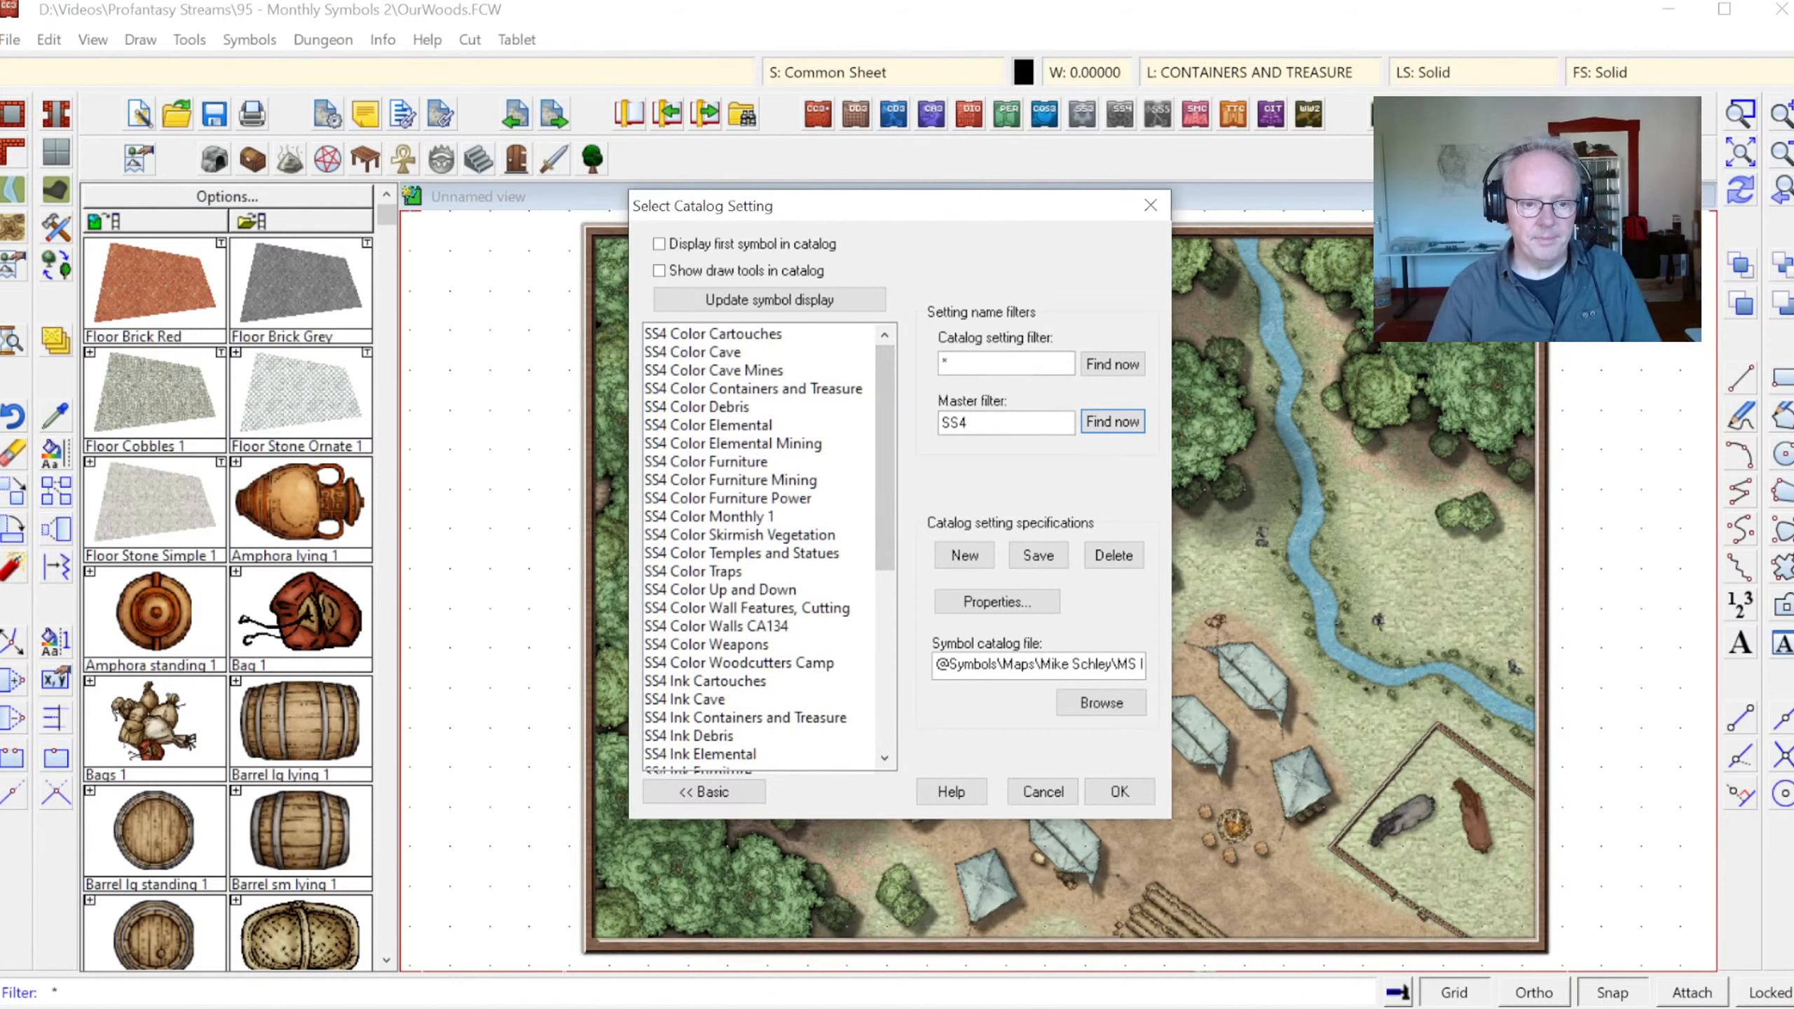
# Set the master filter back to SS4 Color, refresh the catalog list, and leave without loading a catalog
pyautogui.hotkey('shift', 'Tab')
pyautogui.click(967, 422)
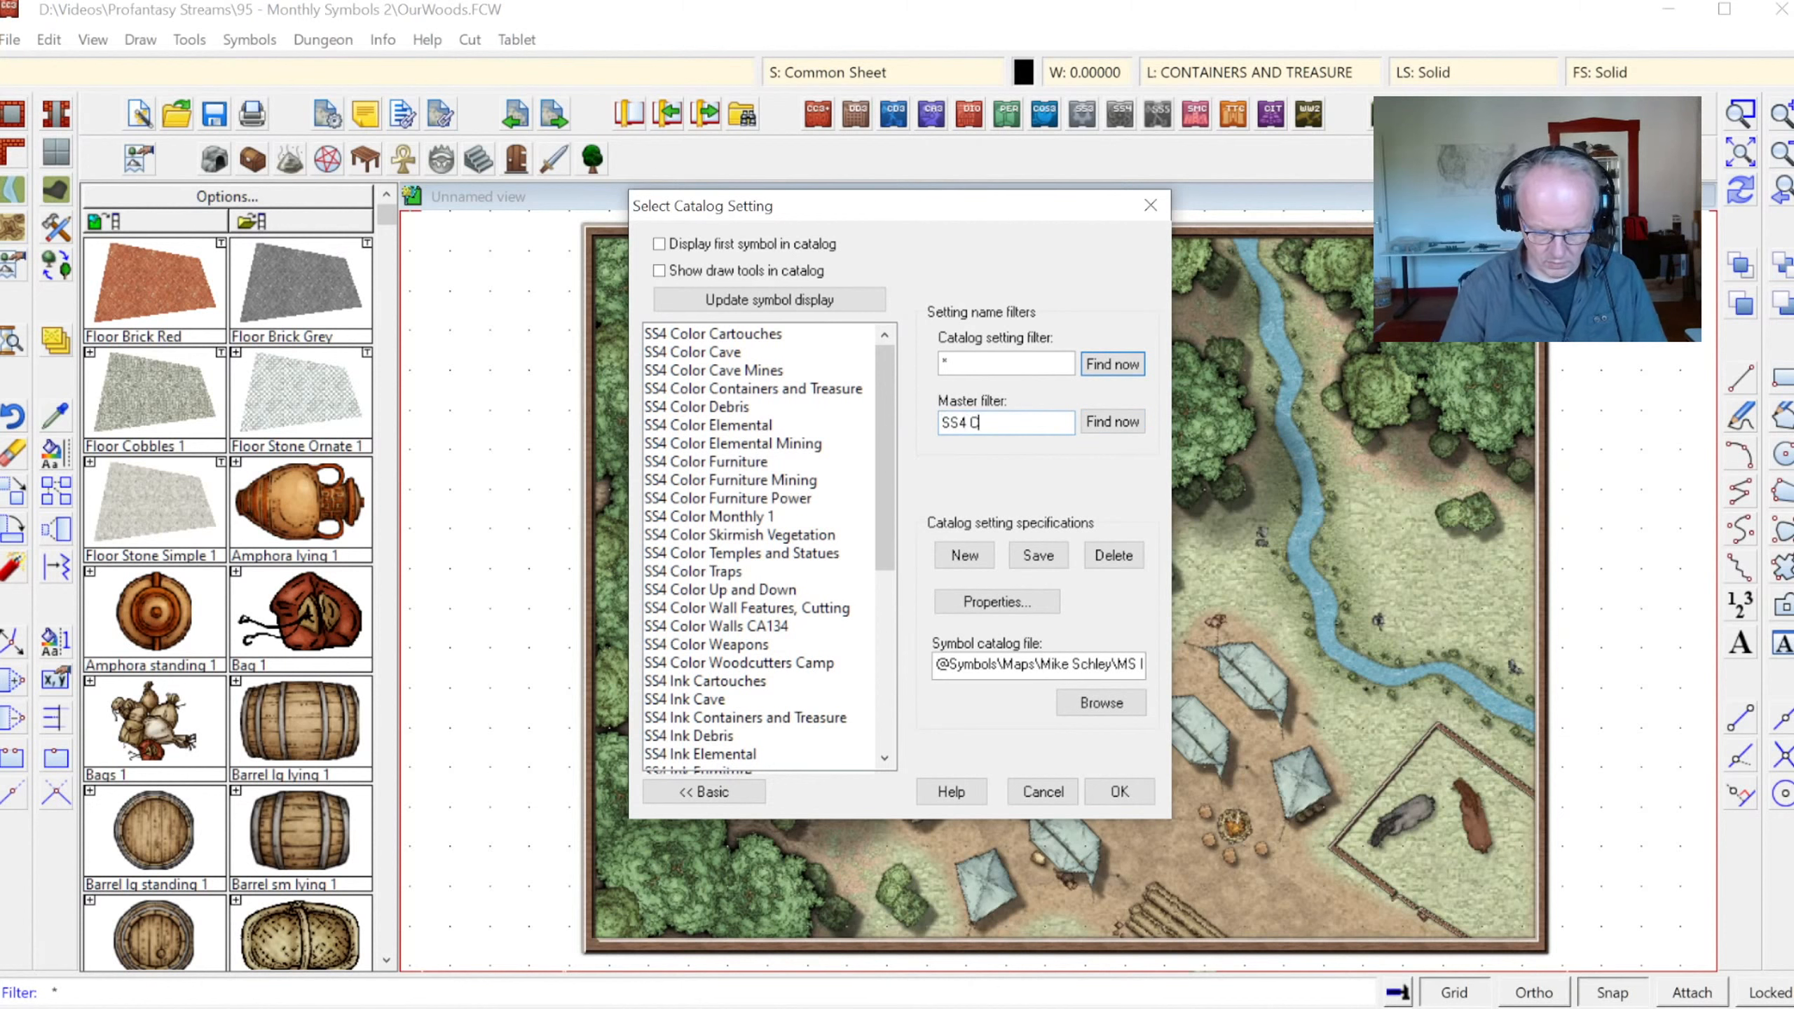
pyautogui.write('Color')
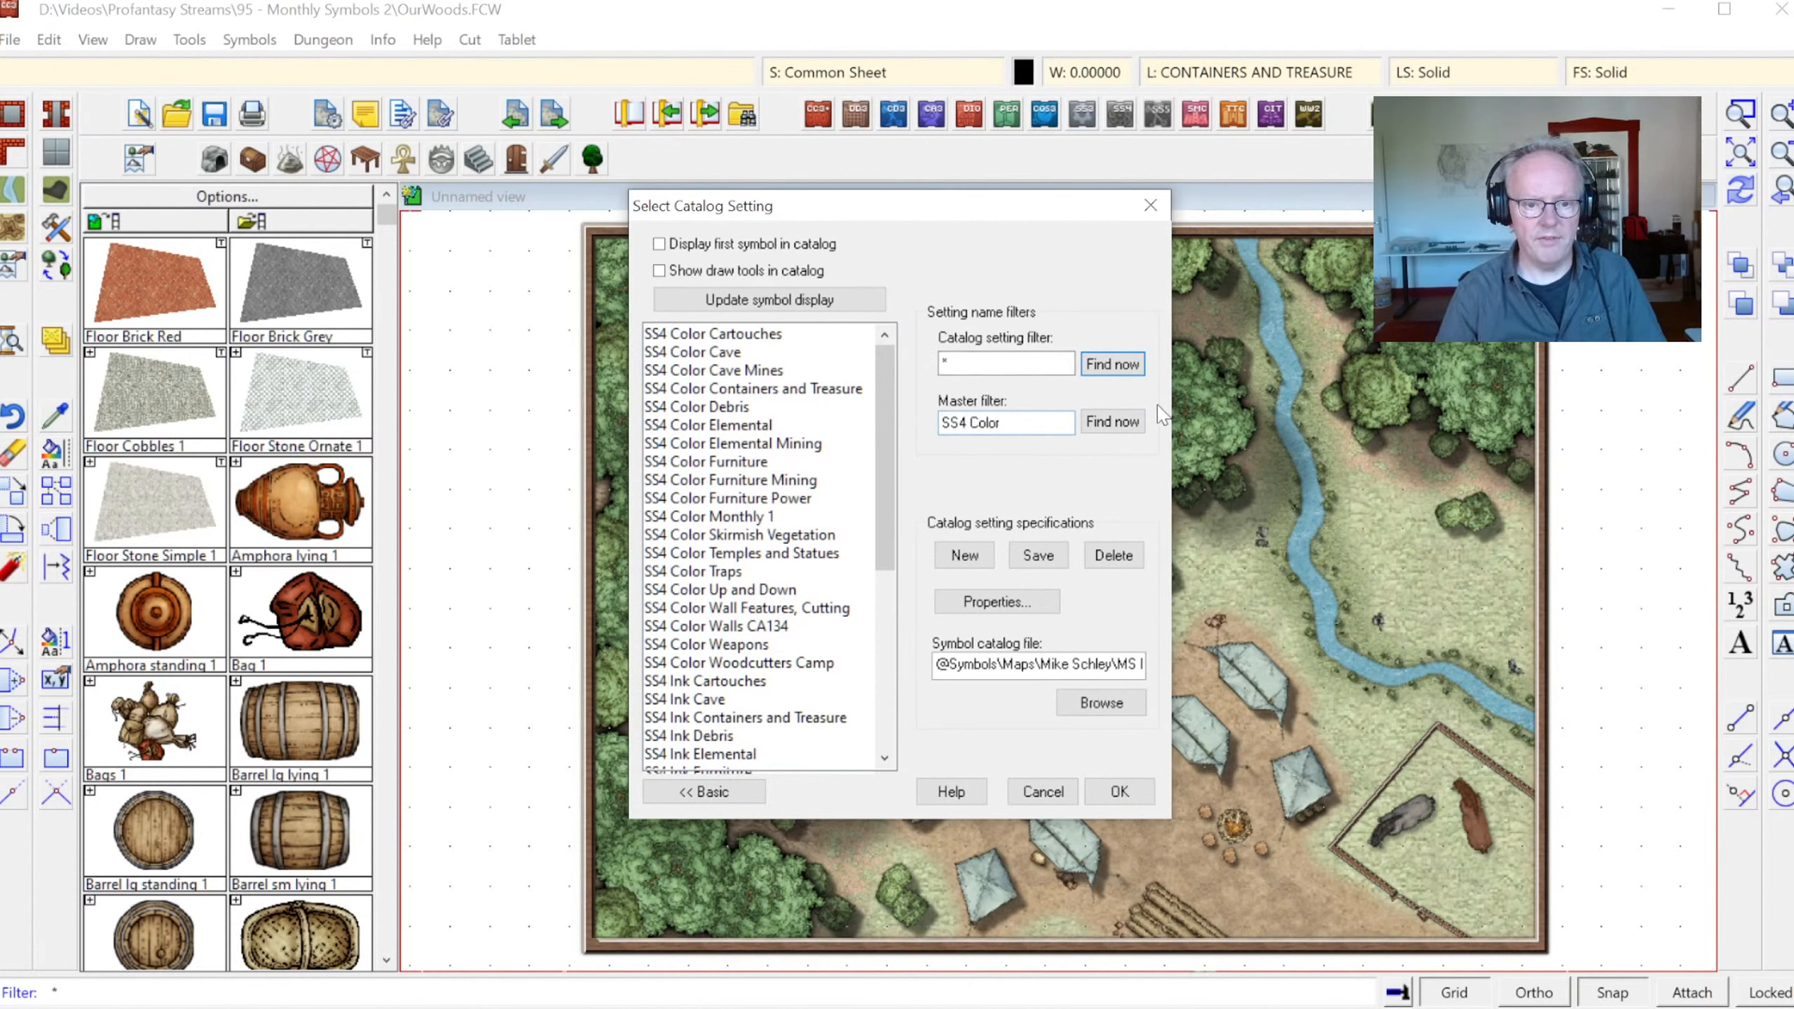
pyautogui.click(1113, 422)
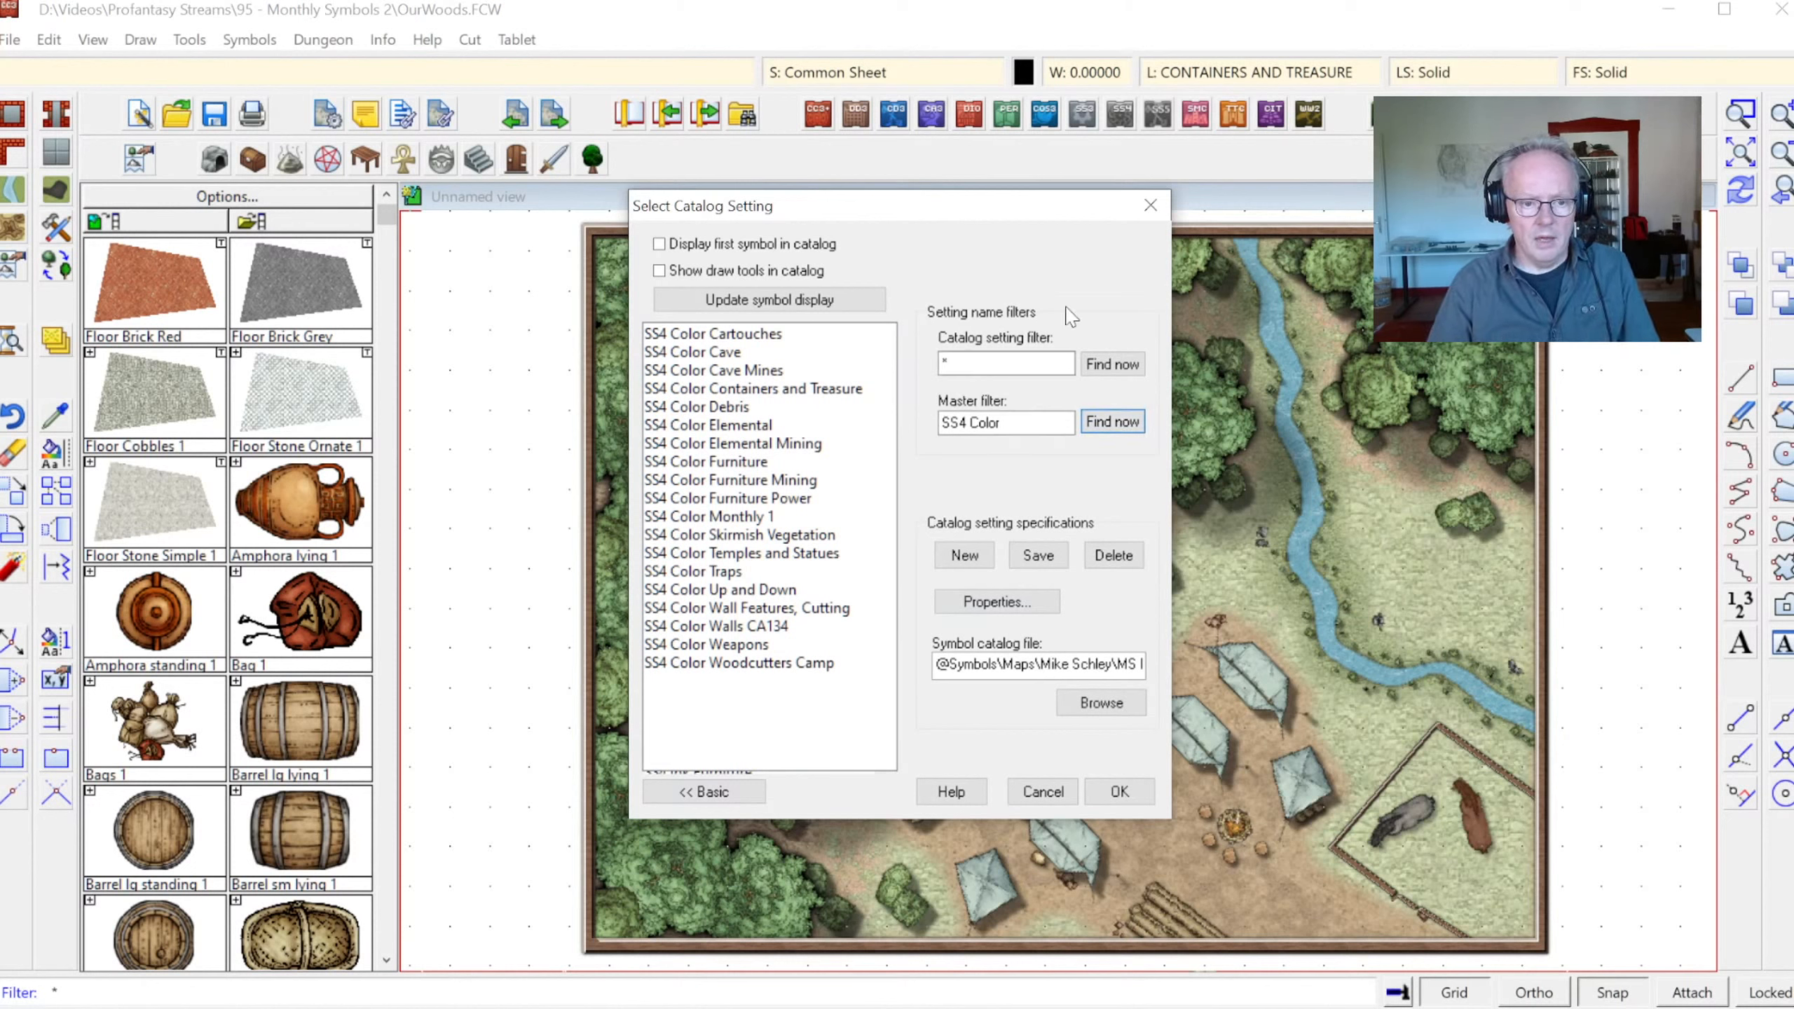
pyautogui.click(1044, 791)
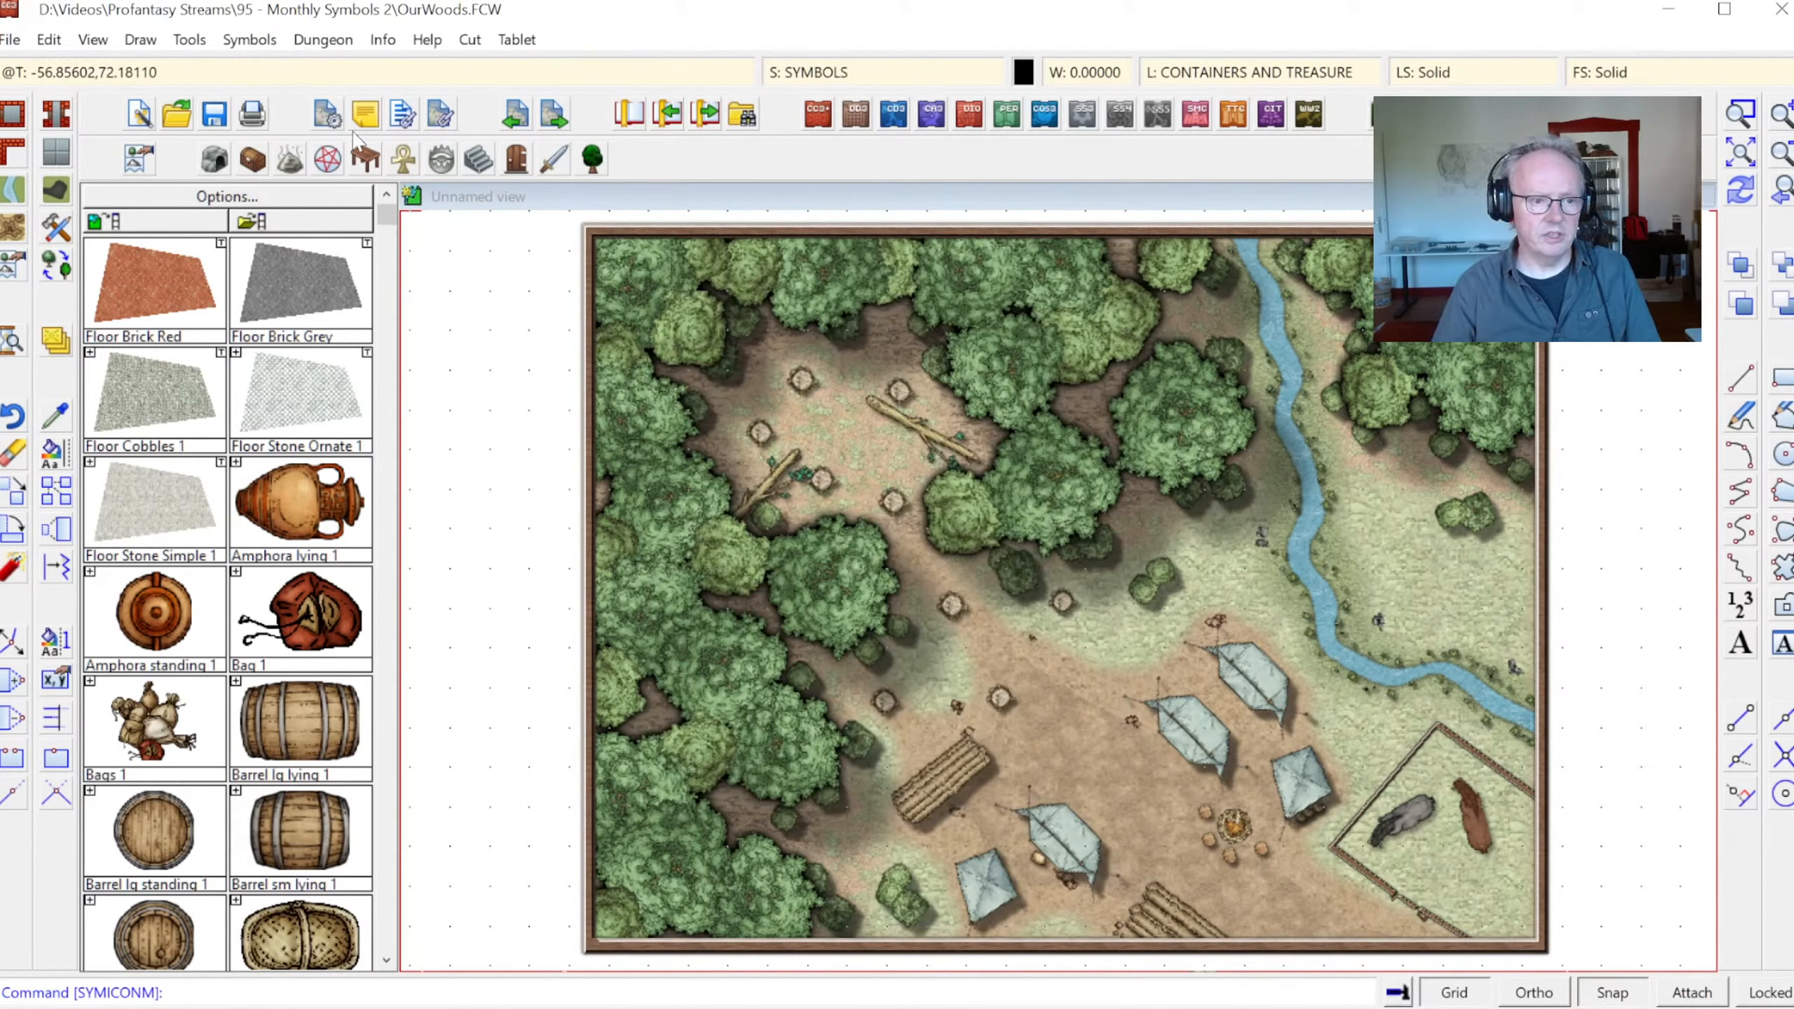
# Load the vegetation symbol catalog and show the advanced catalog settings for all SS4 Color catalogs
pyautogui.click(593, 159)
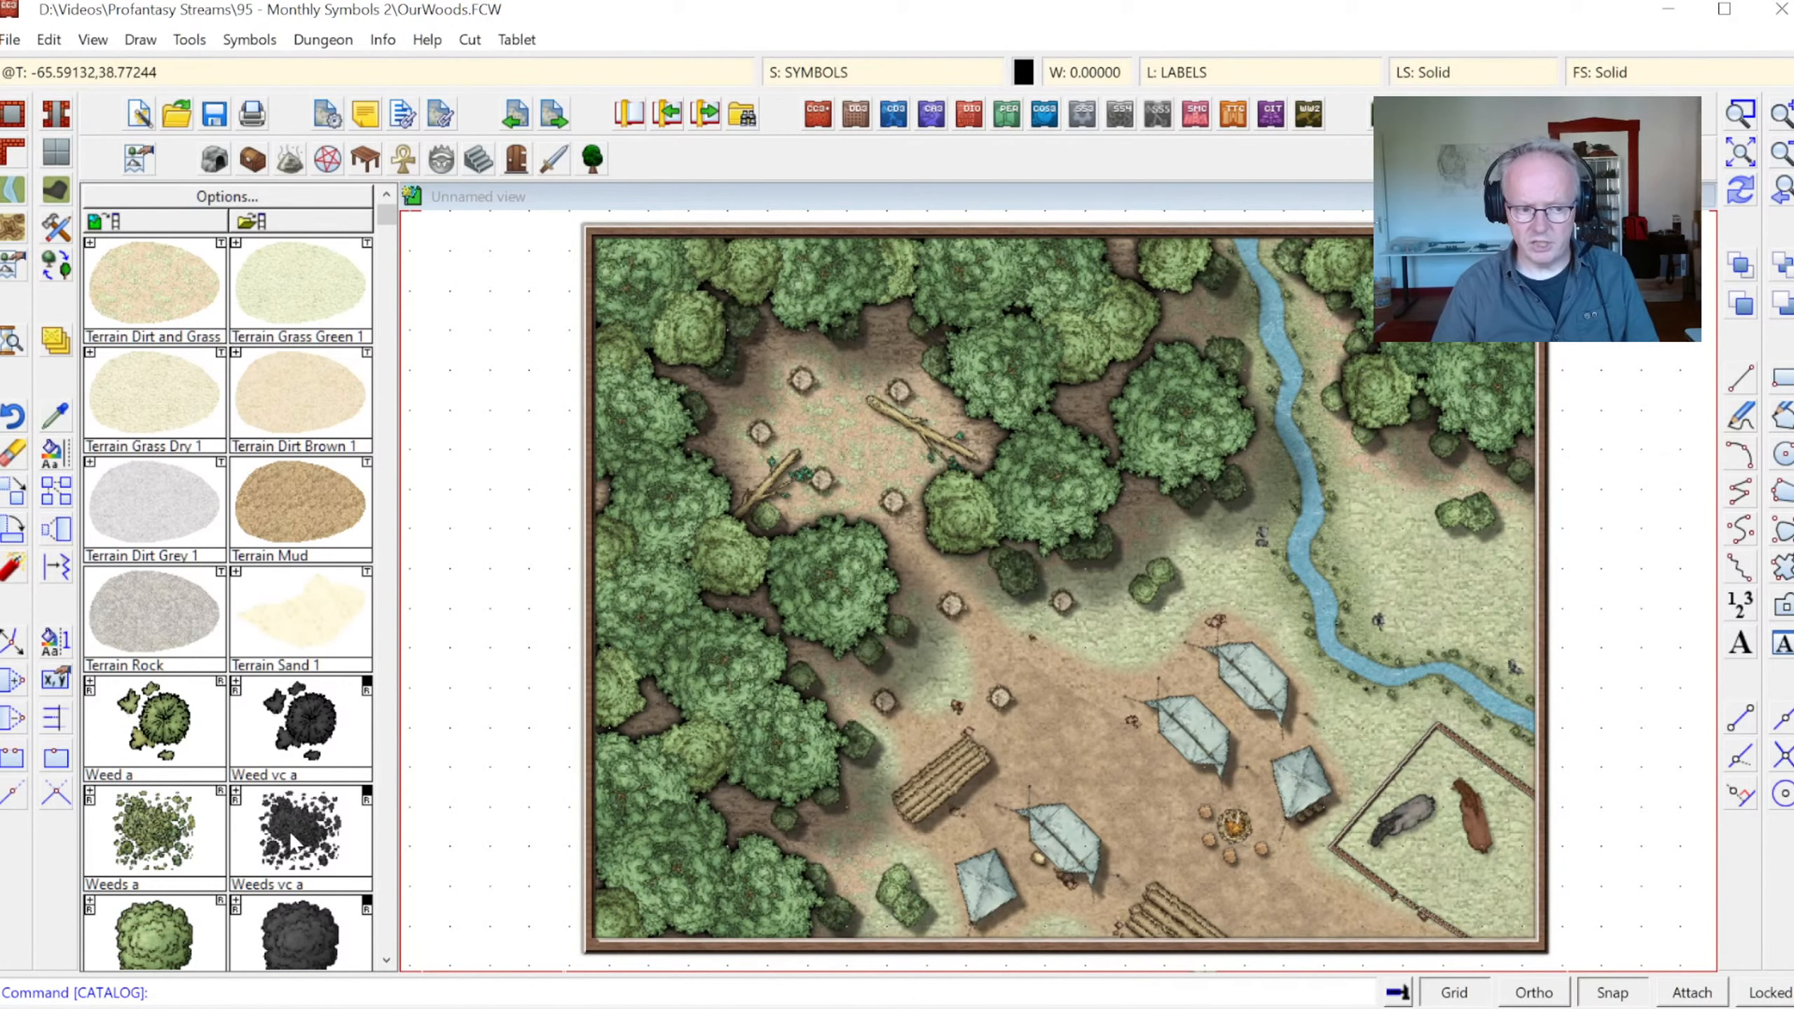
pyautogui.click(140, 160)
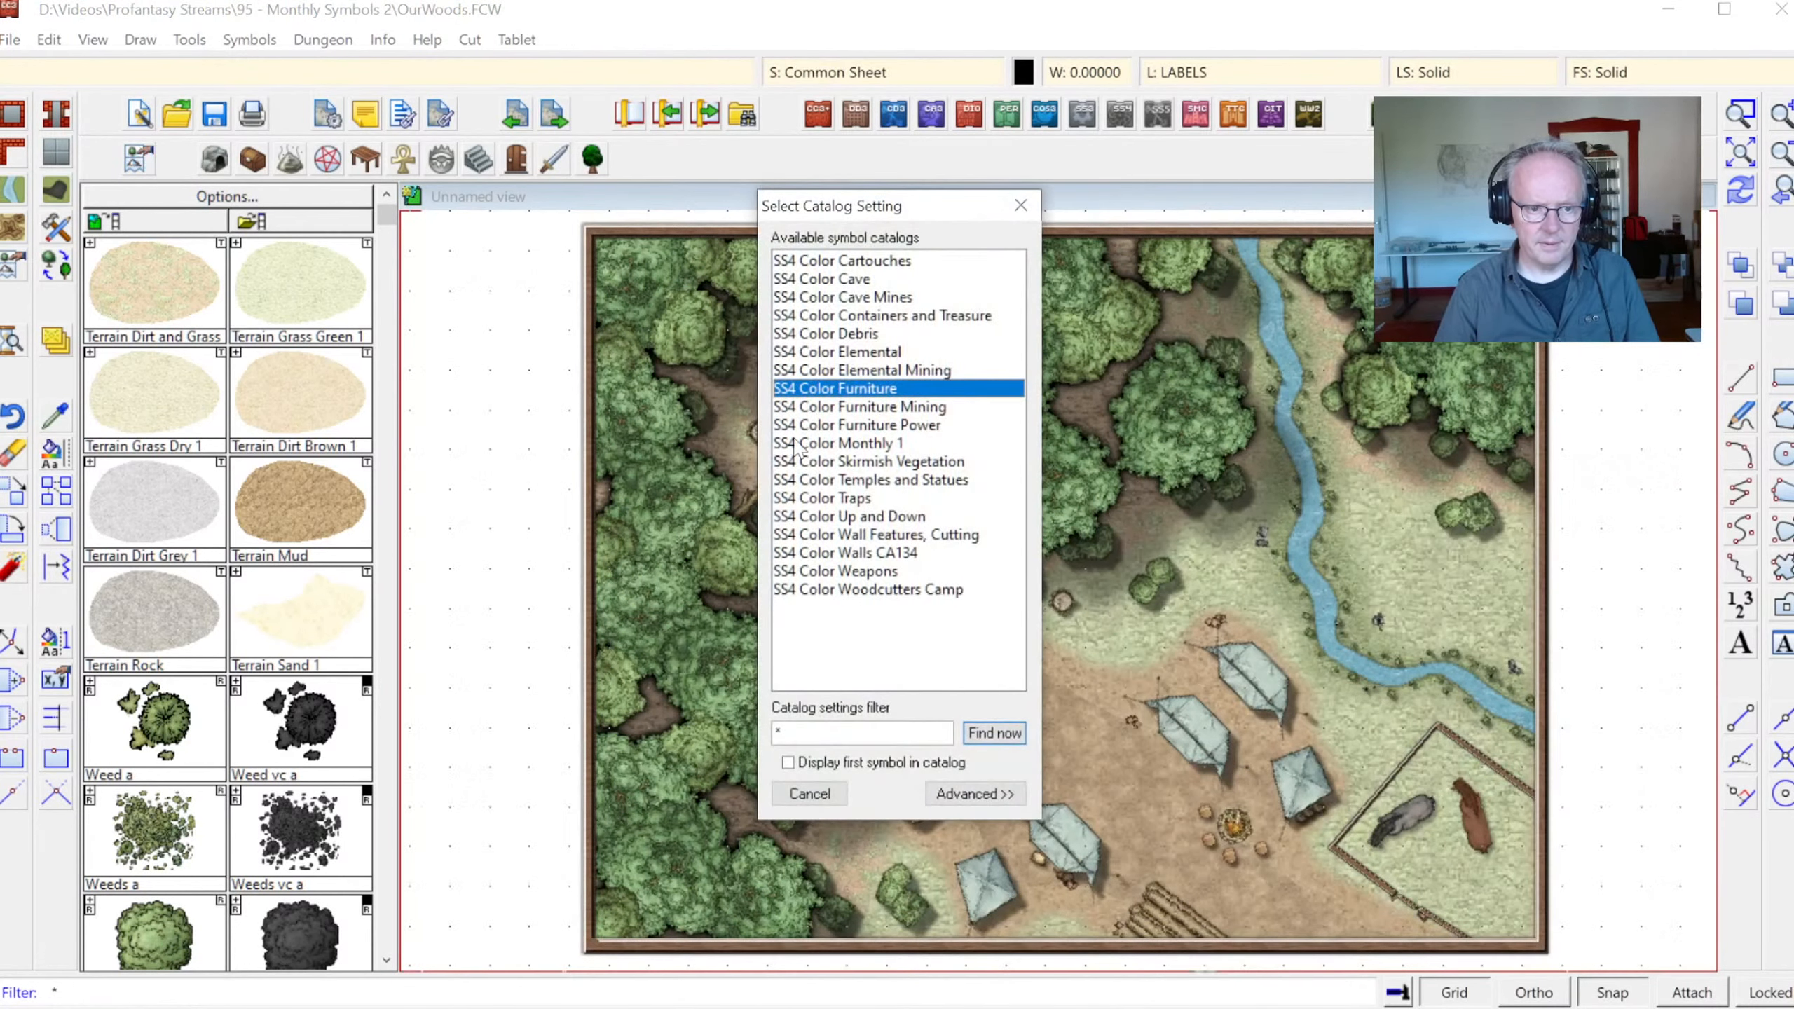
pyautogui.click(947, 803)
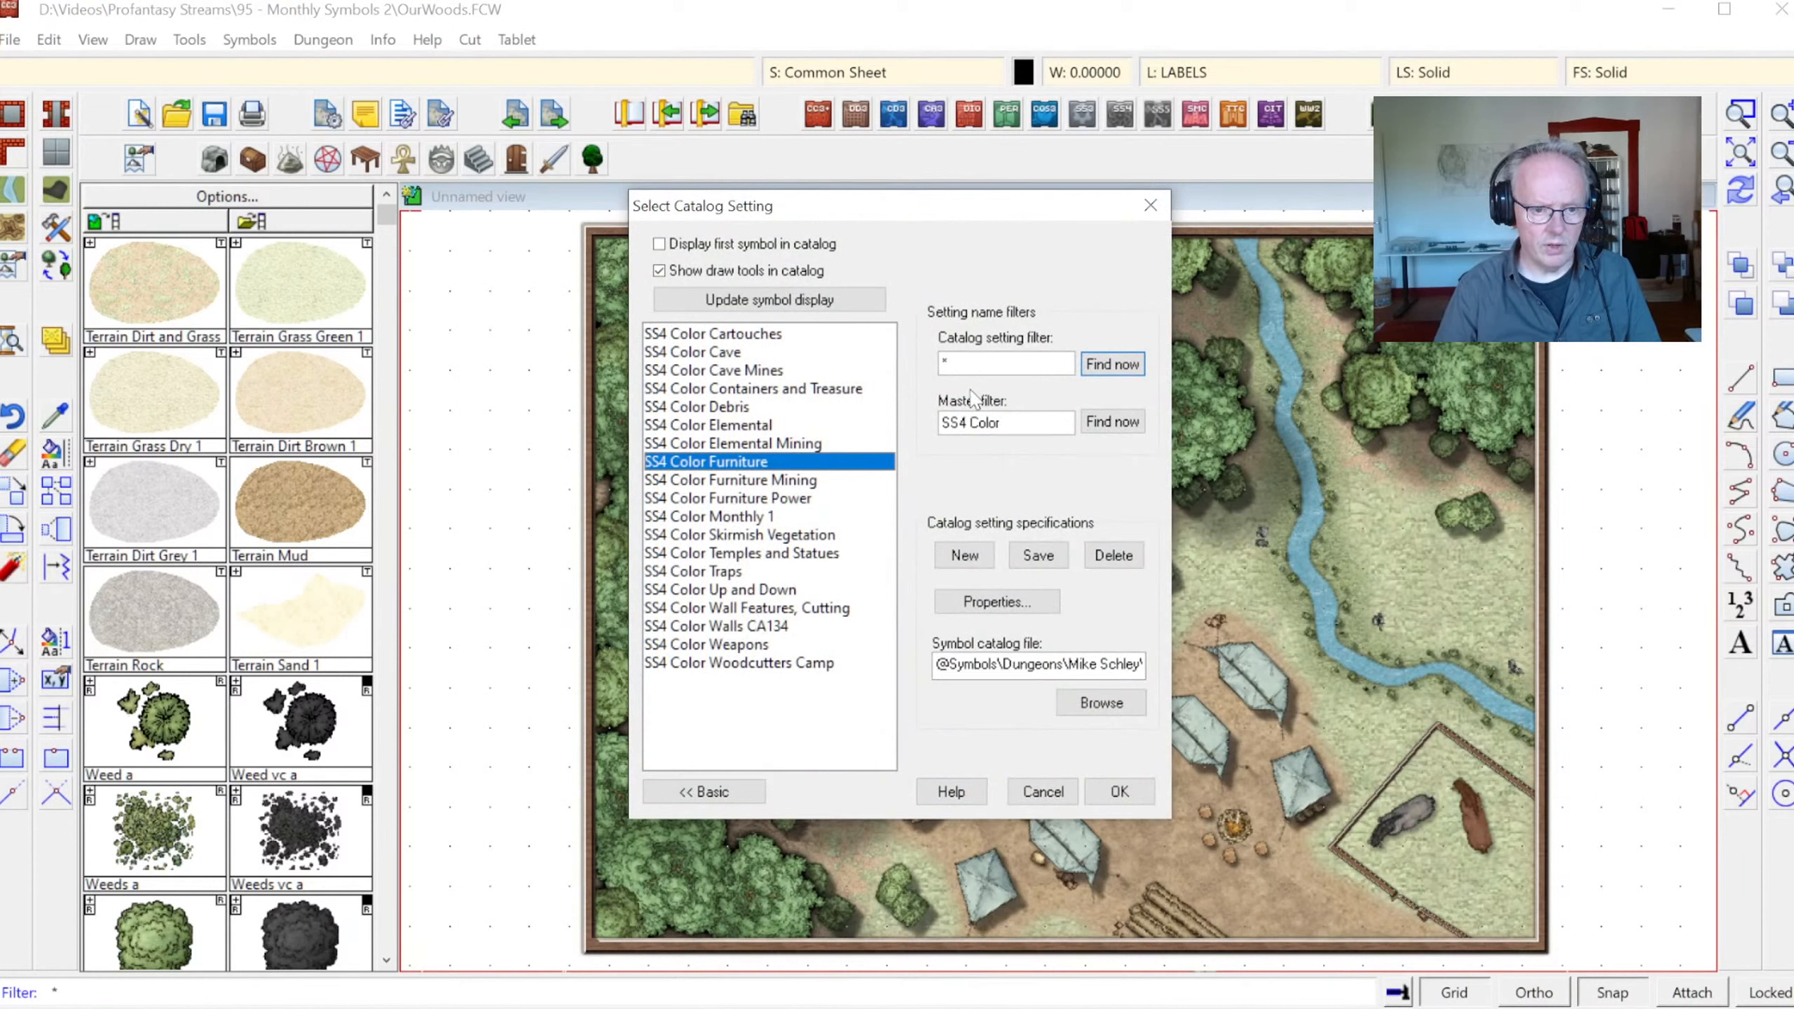
# Filter the SS4 Color catalog settings by Vegetation, select SS4 Color Skirmish Vegetation, and confirm
pyautogui.doubleClick(979, 363)
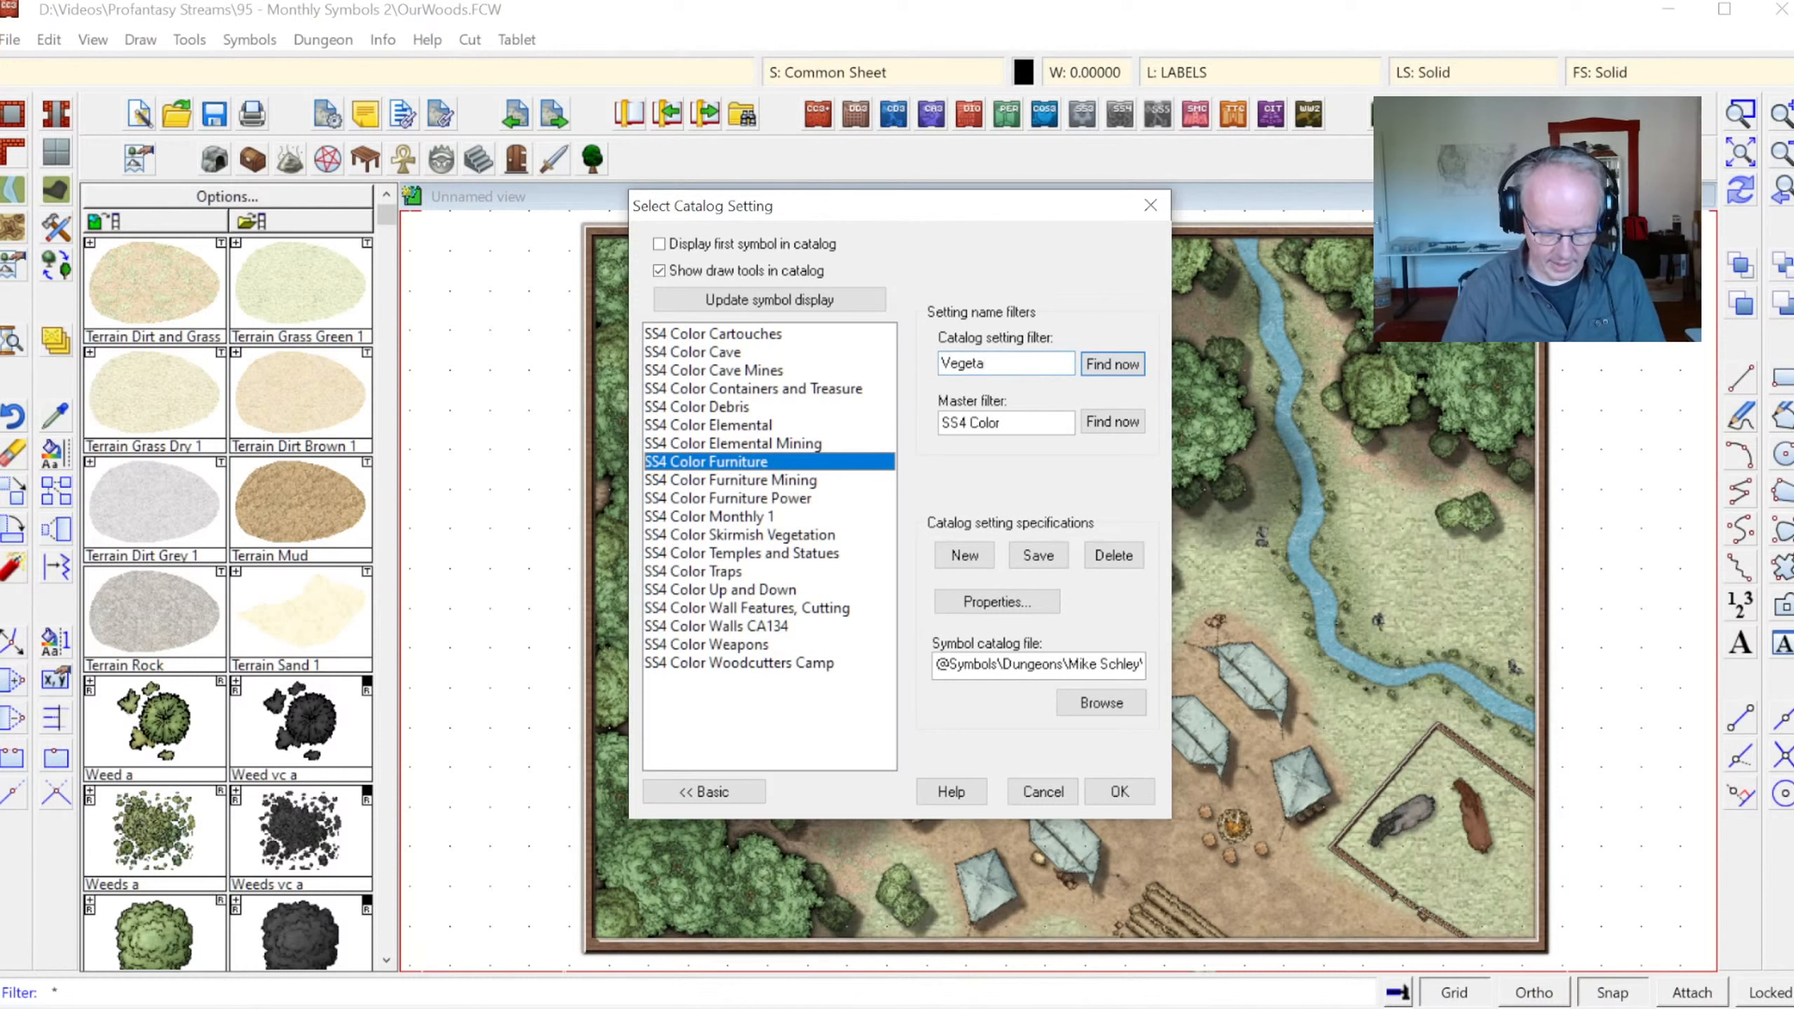
pyautogui.click(1113, 364)
pyautogui.click(748, 336)
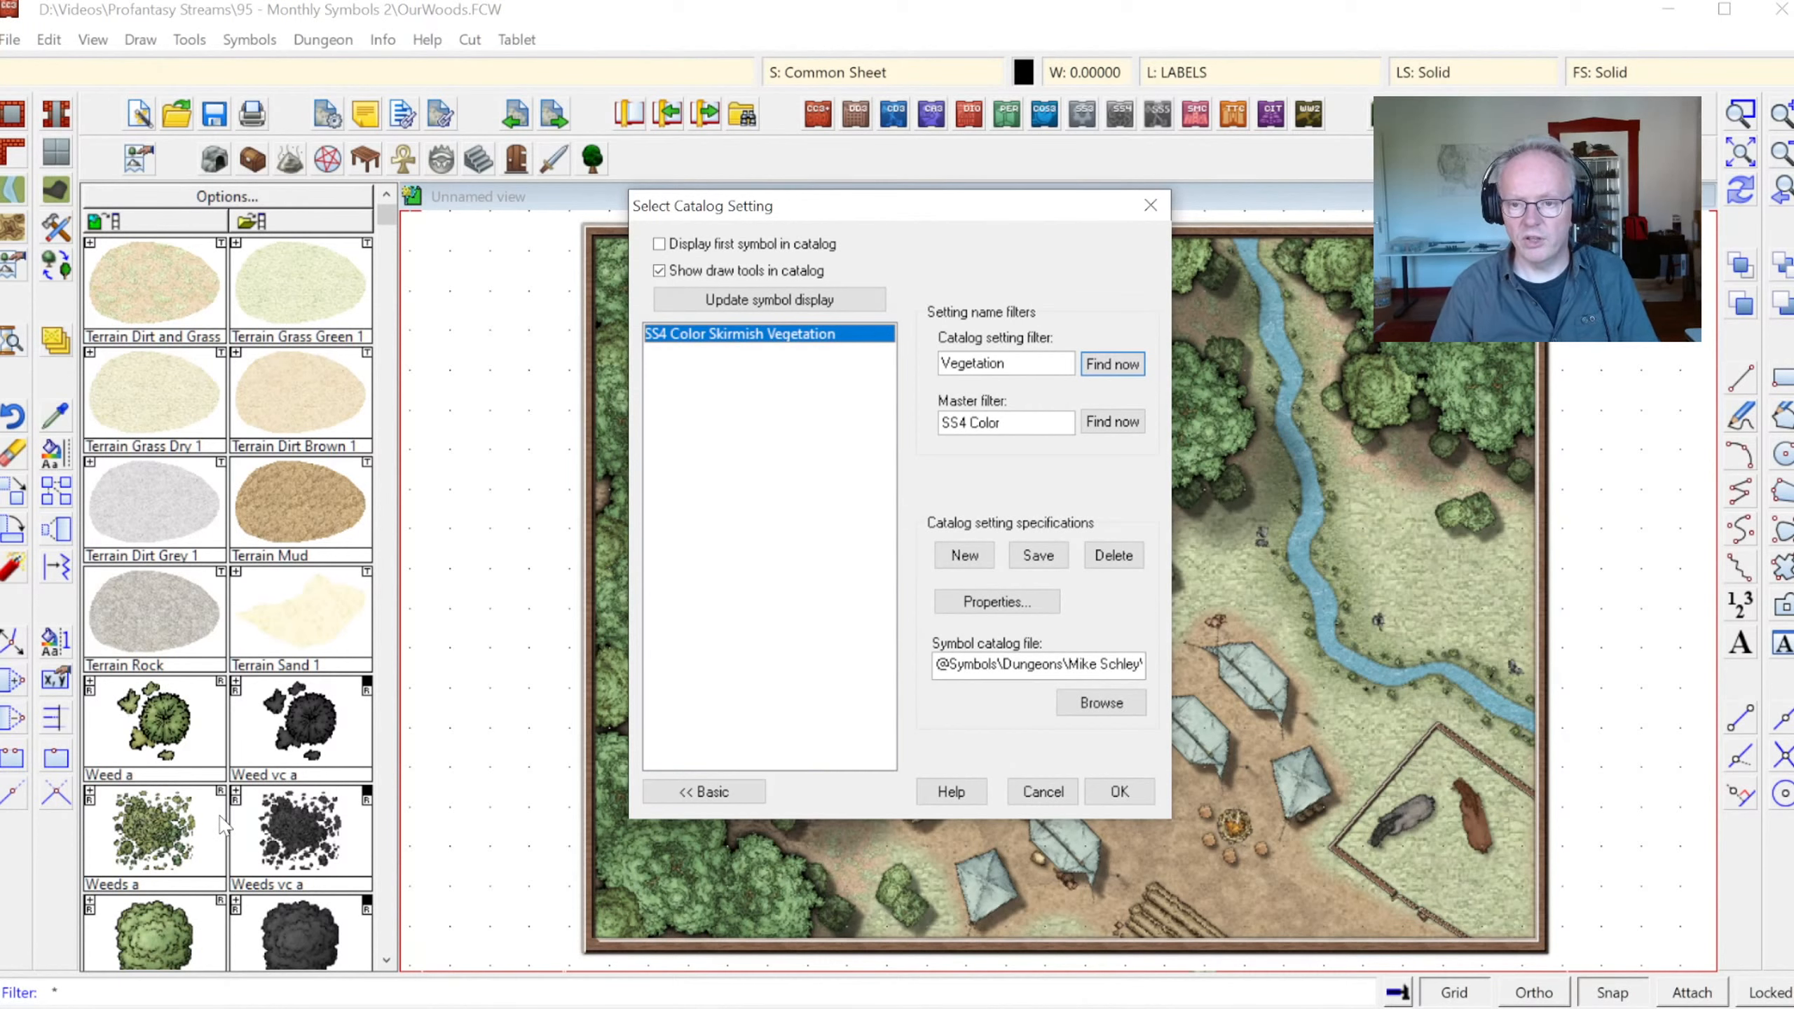
pyautogui.click(1111, 788)
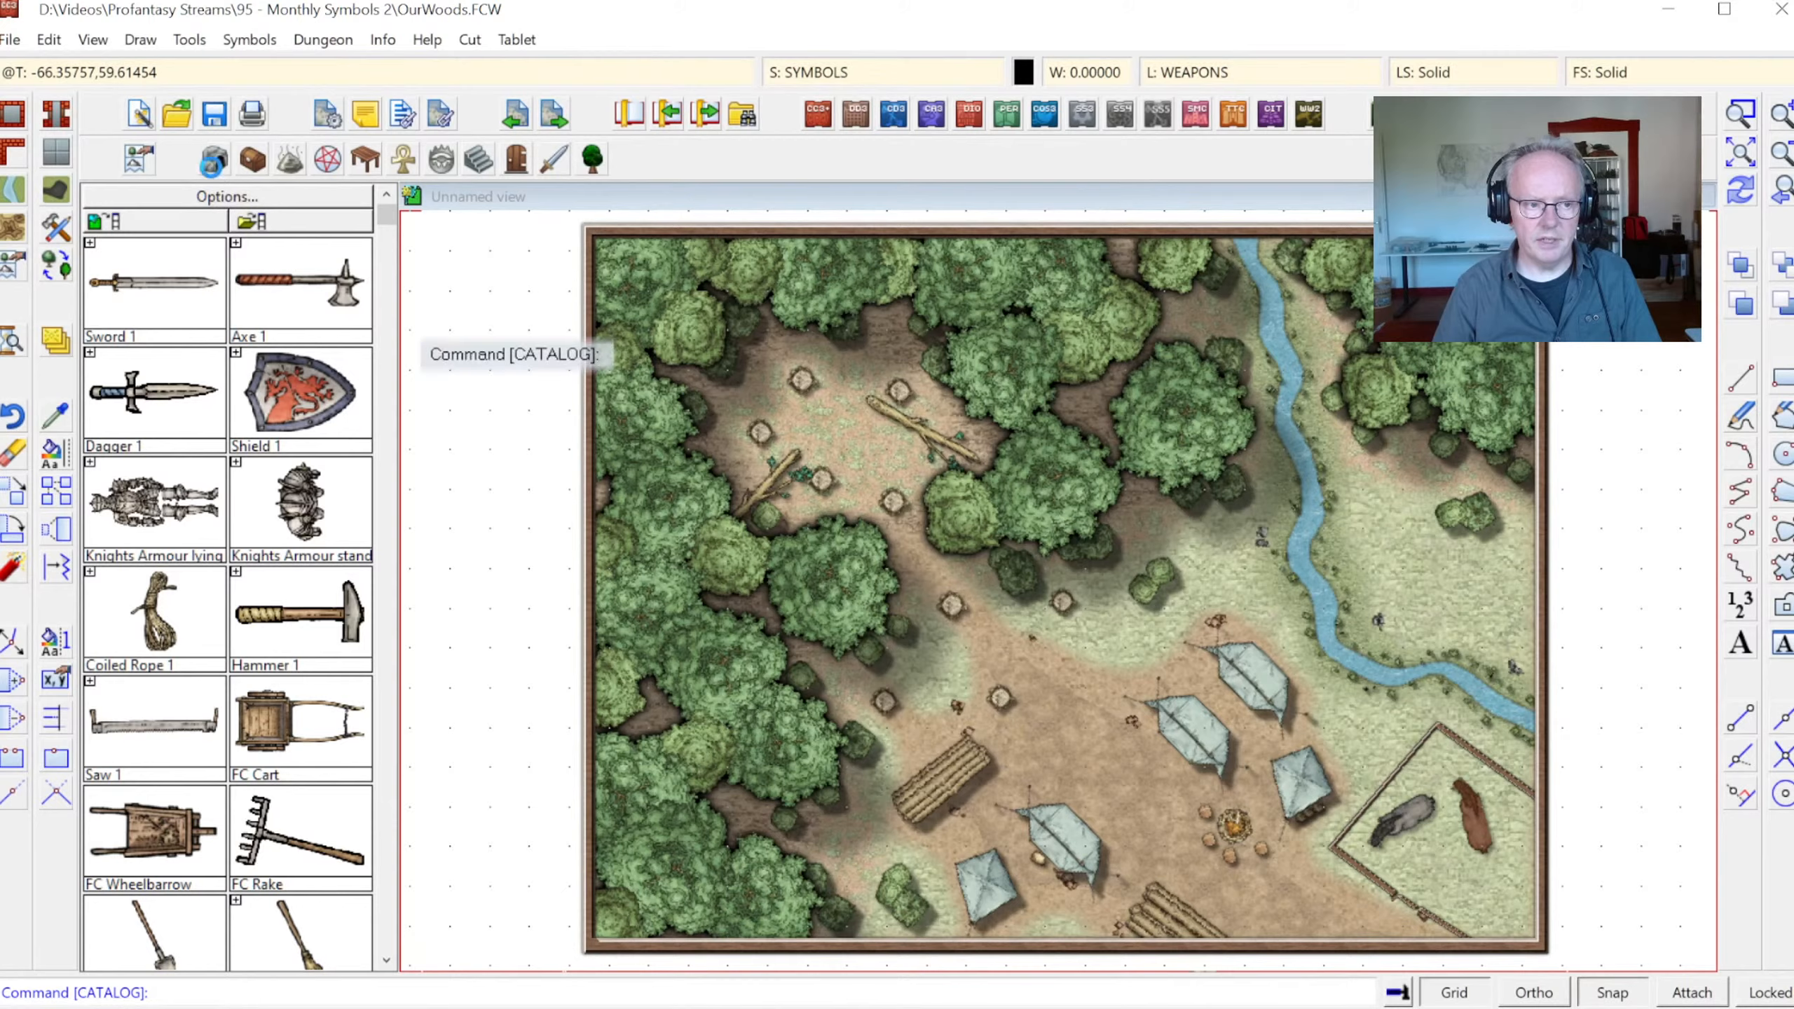
# Show the advanced settings for the cave catalogs, turn on Display first symbol in catalog, and confirm
pyautogui.click(214, 161)
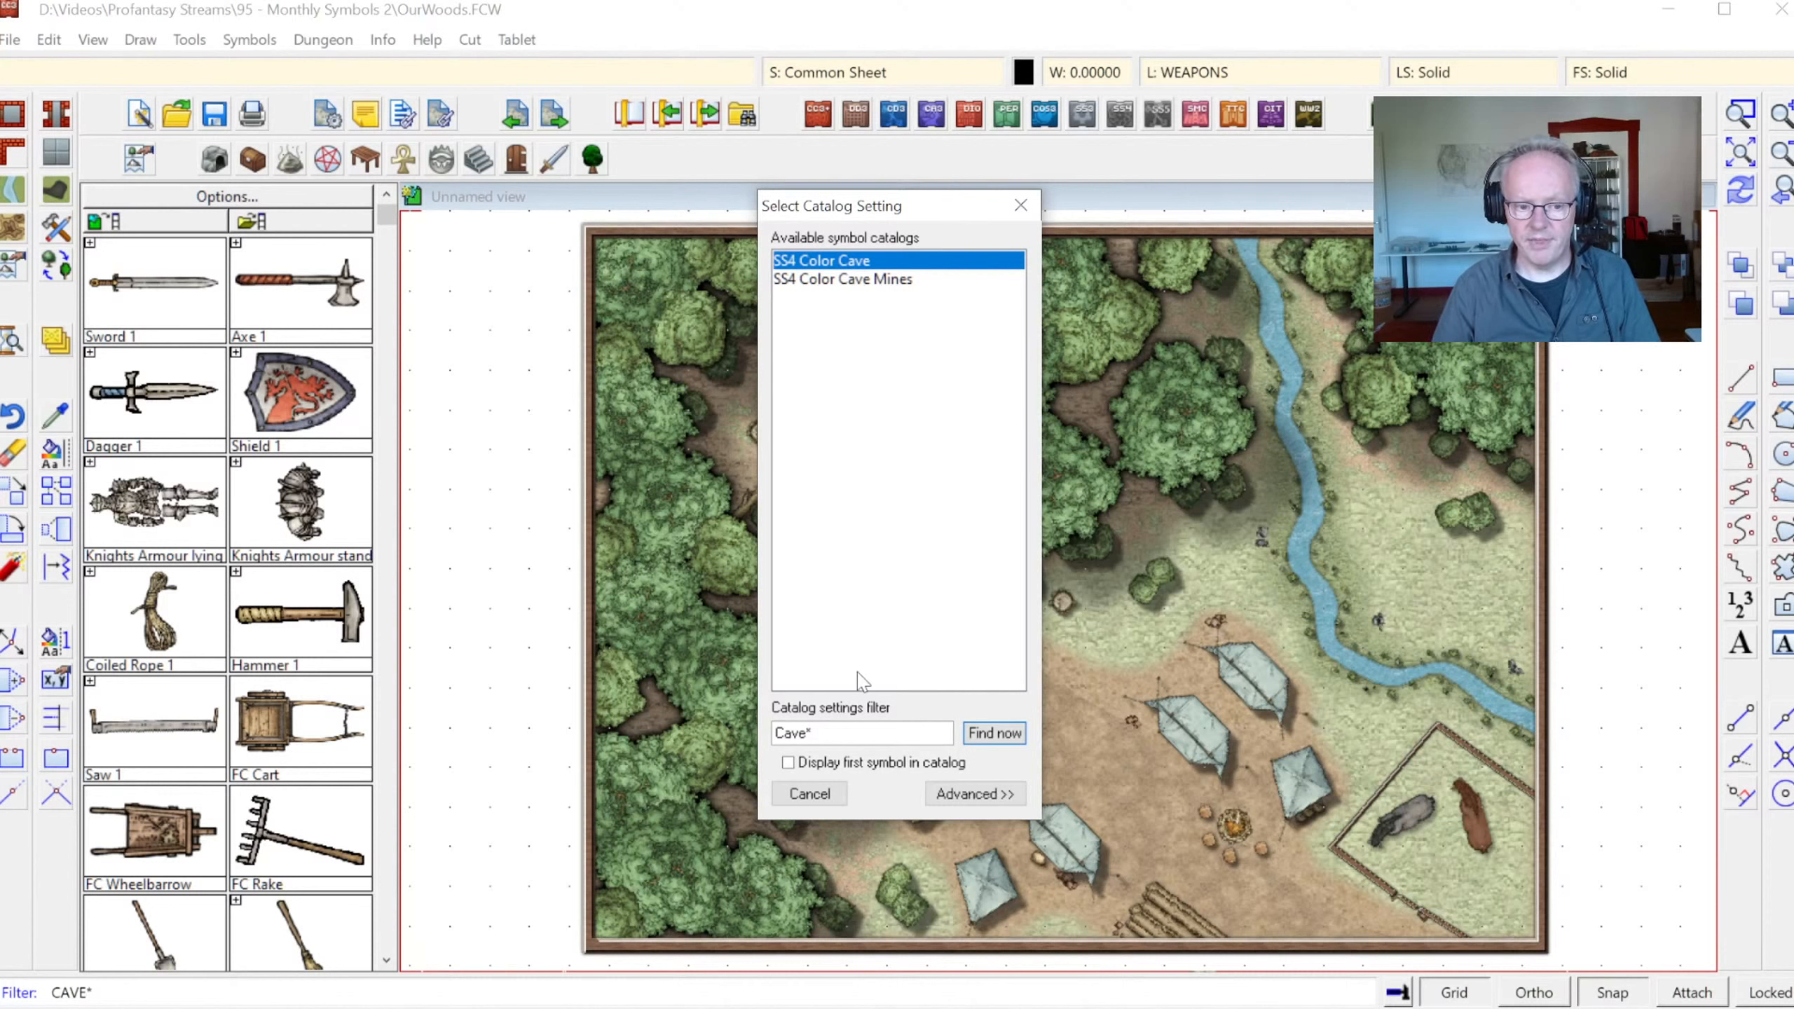
pyautogui.click(984, 792)
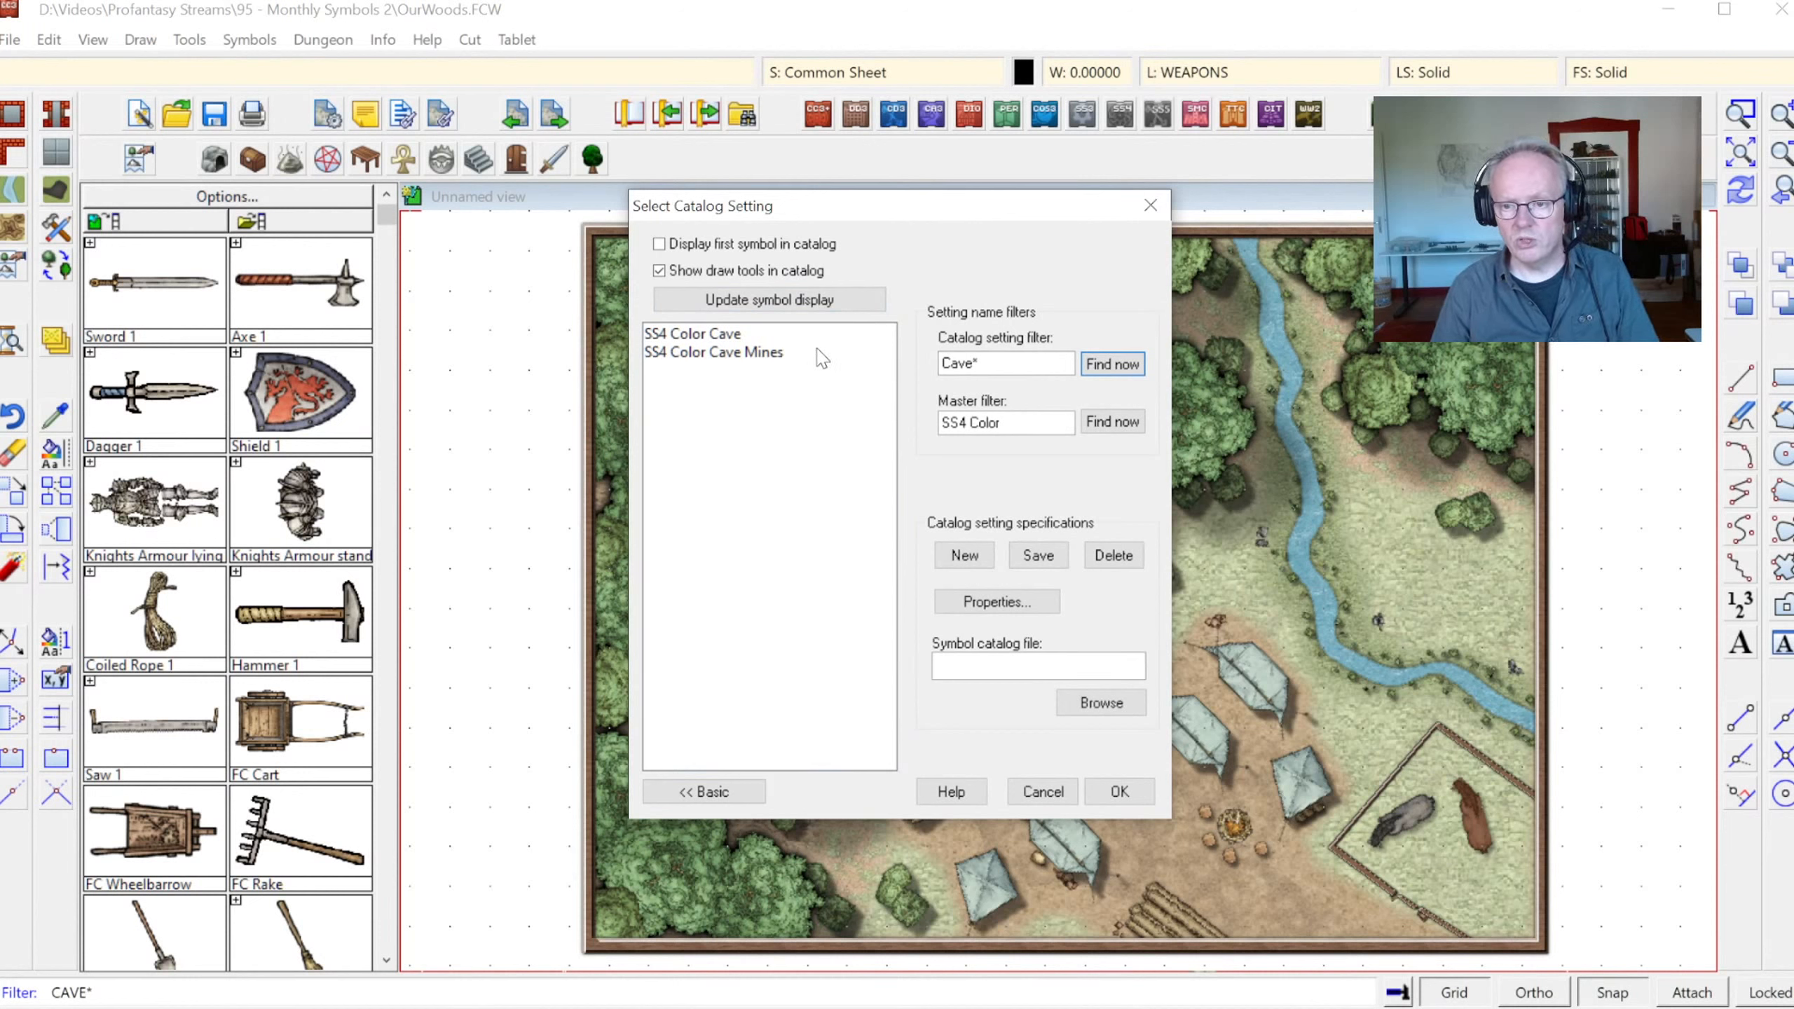
pyautogui.click(698, 247)
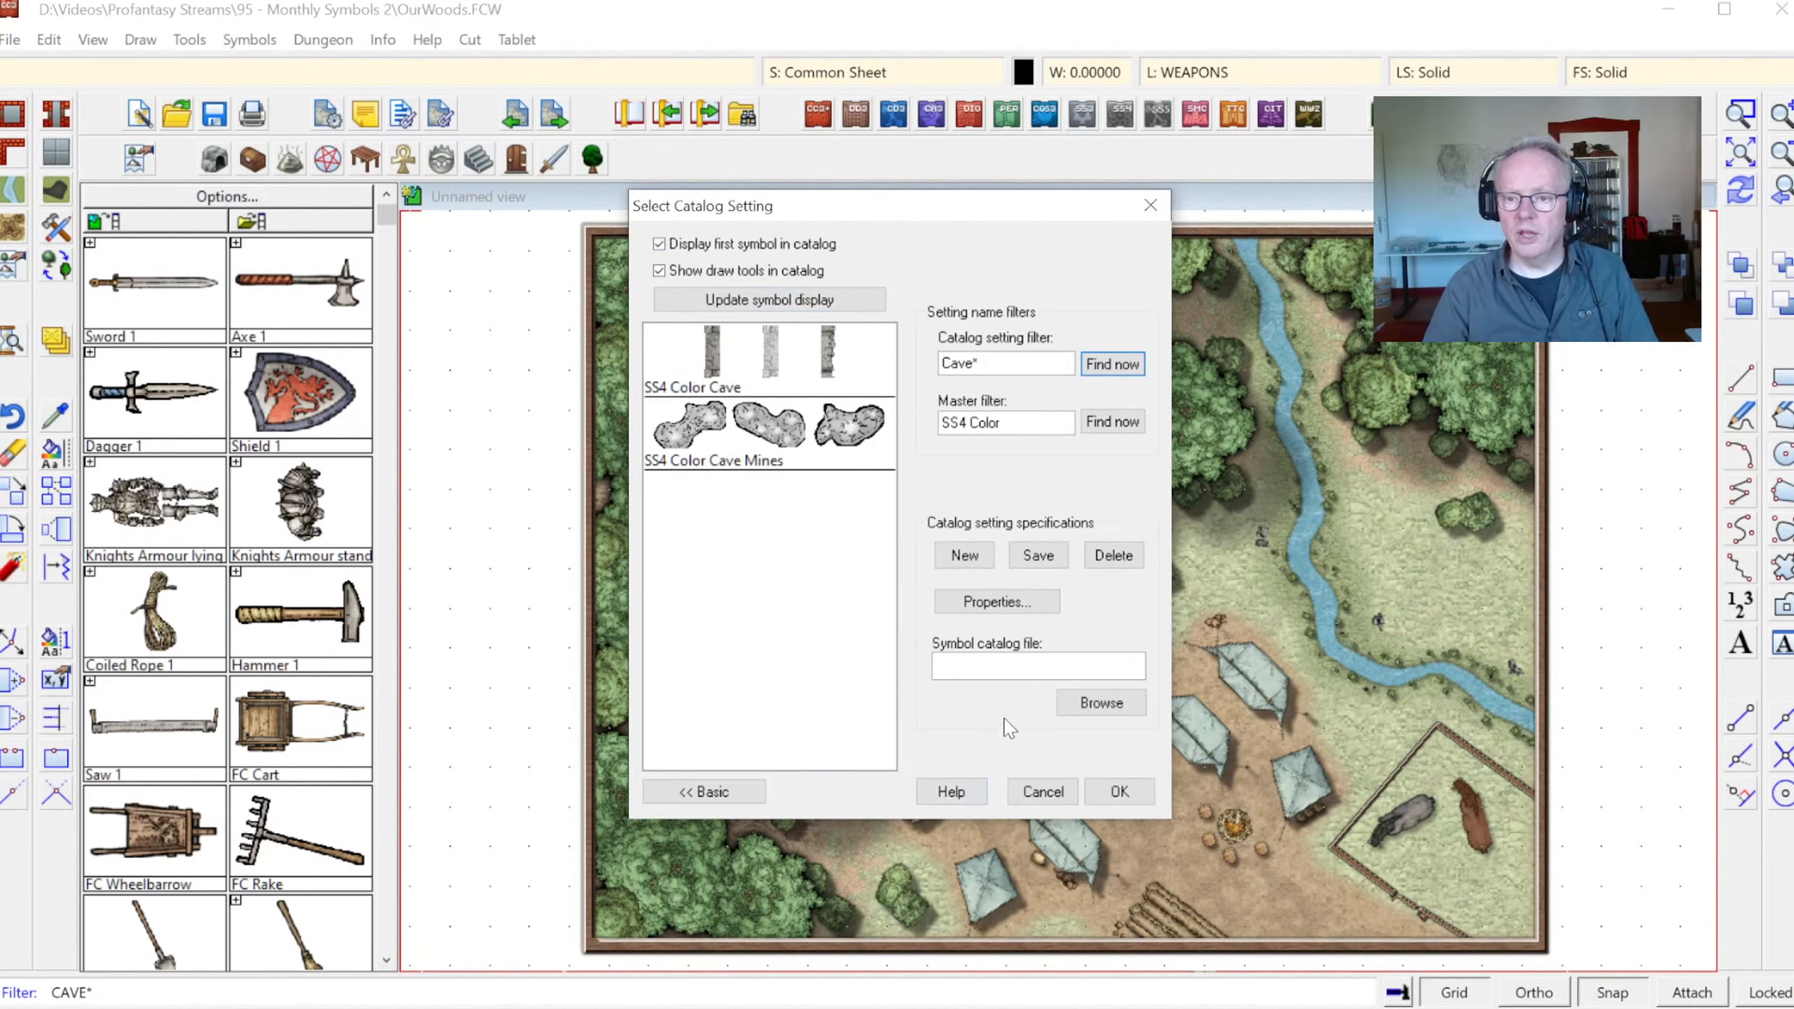
pyautogui.click(1120, 792)
pyautogui.press('Return')
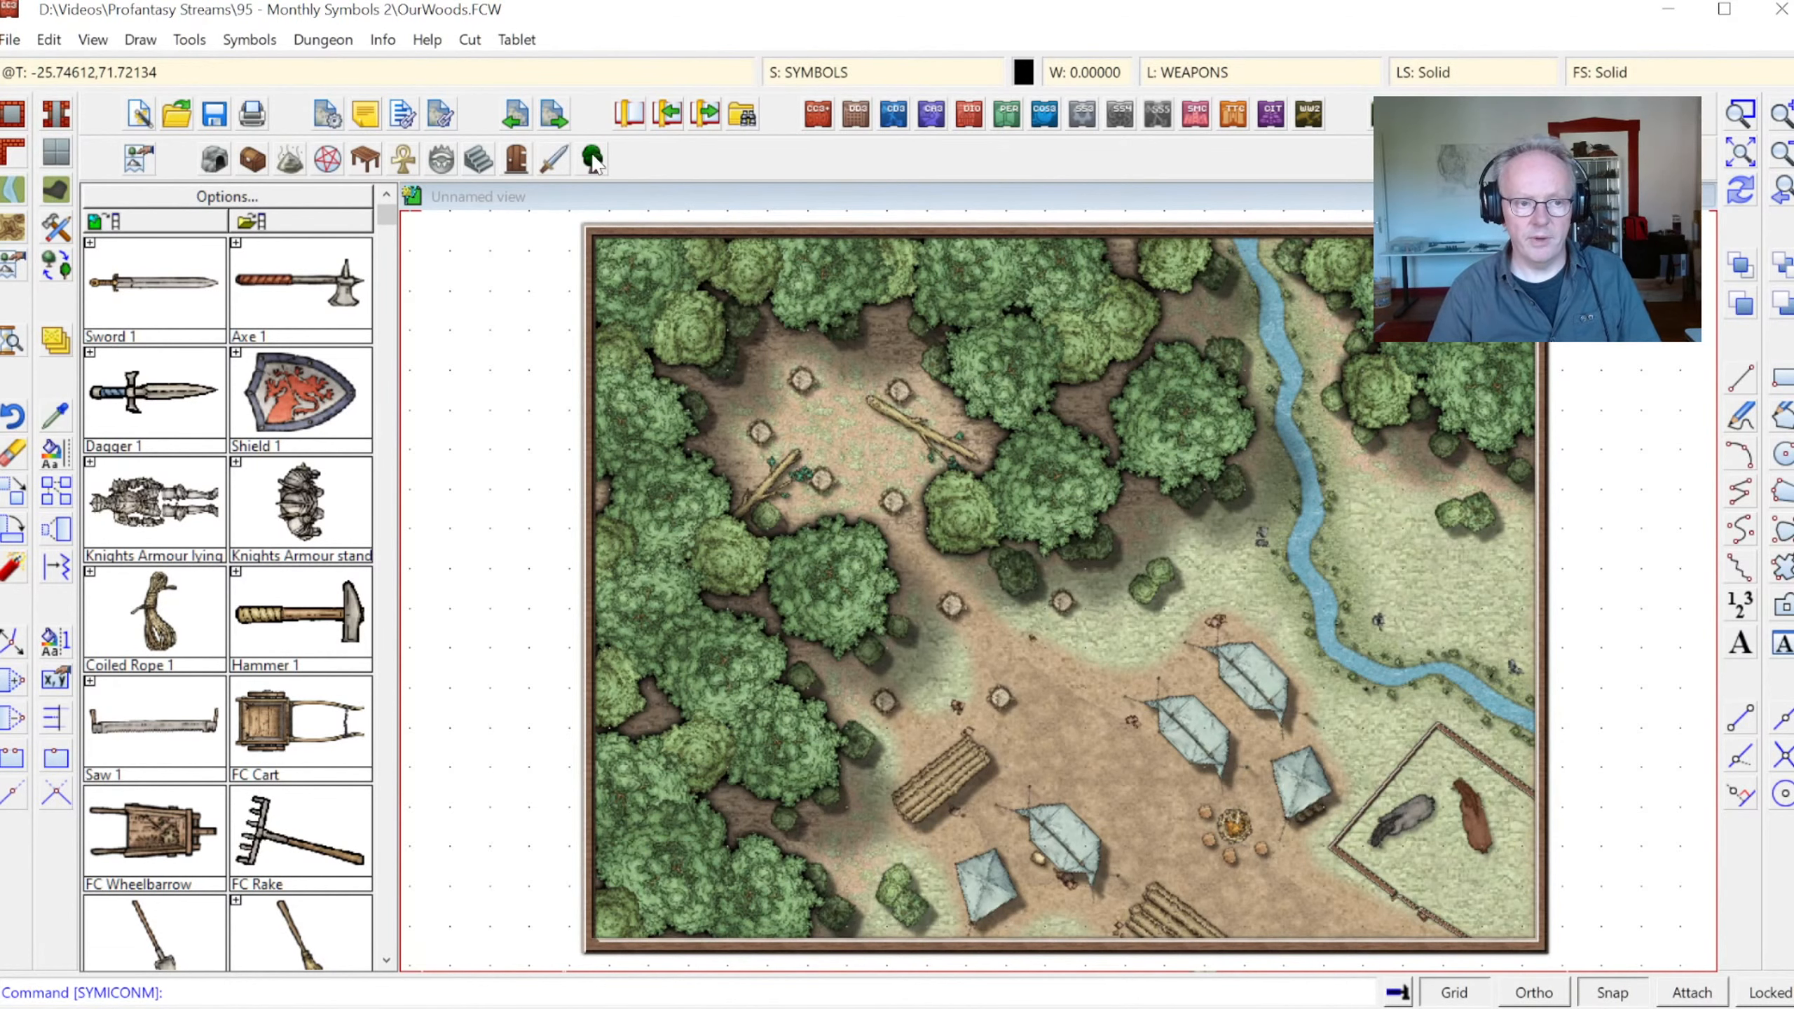
# Load the vegetation symbols and display all SS4 Color catalog settings in the advanced view
pyautogui.click(592, 159)
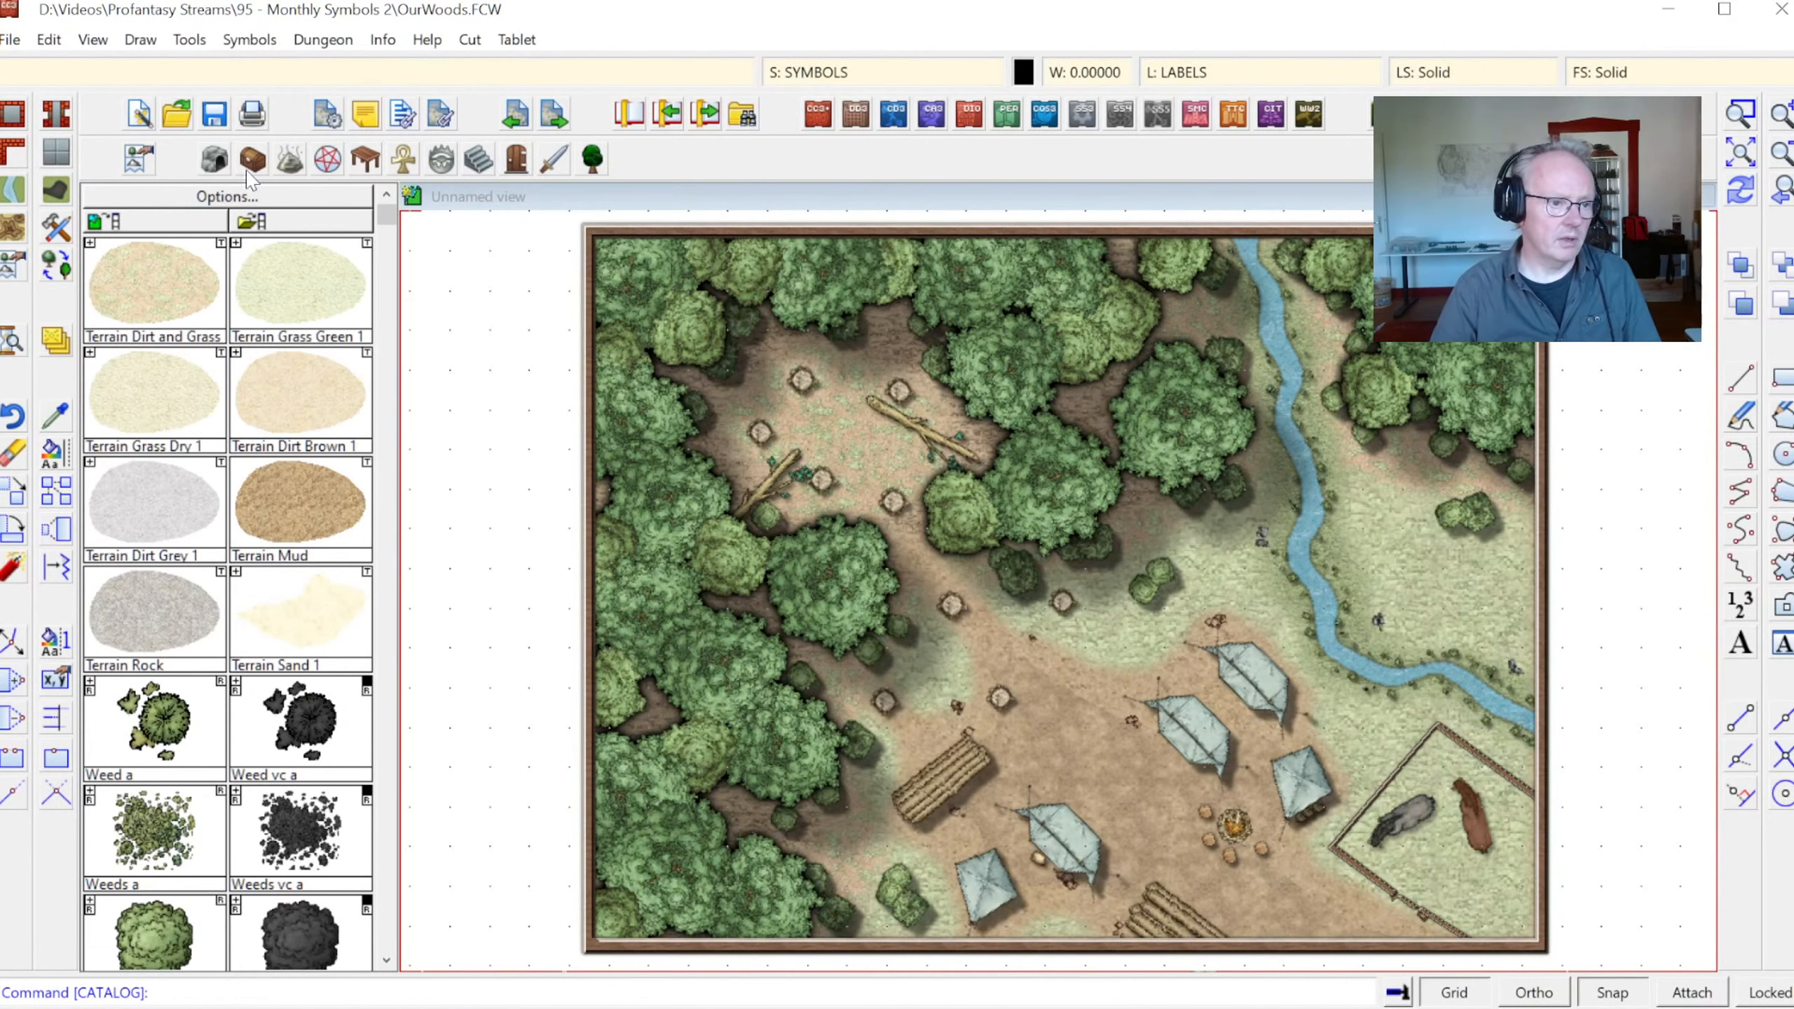
pyautogui.click(140, 164)
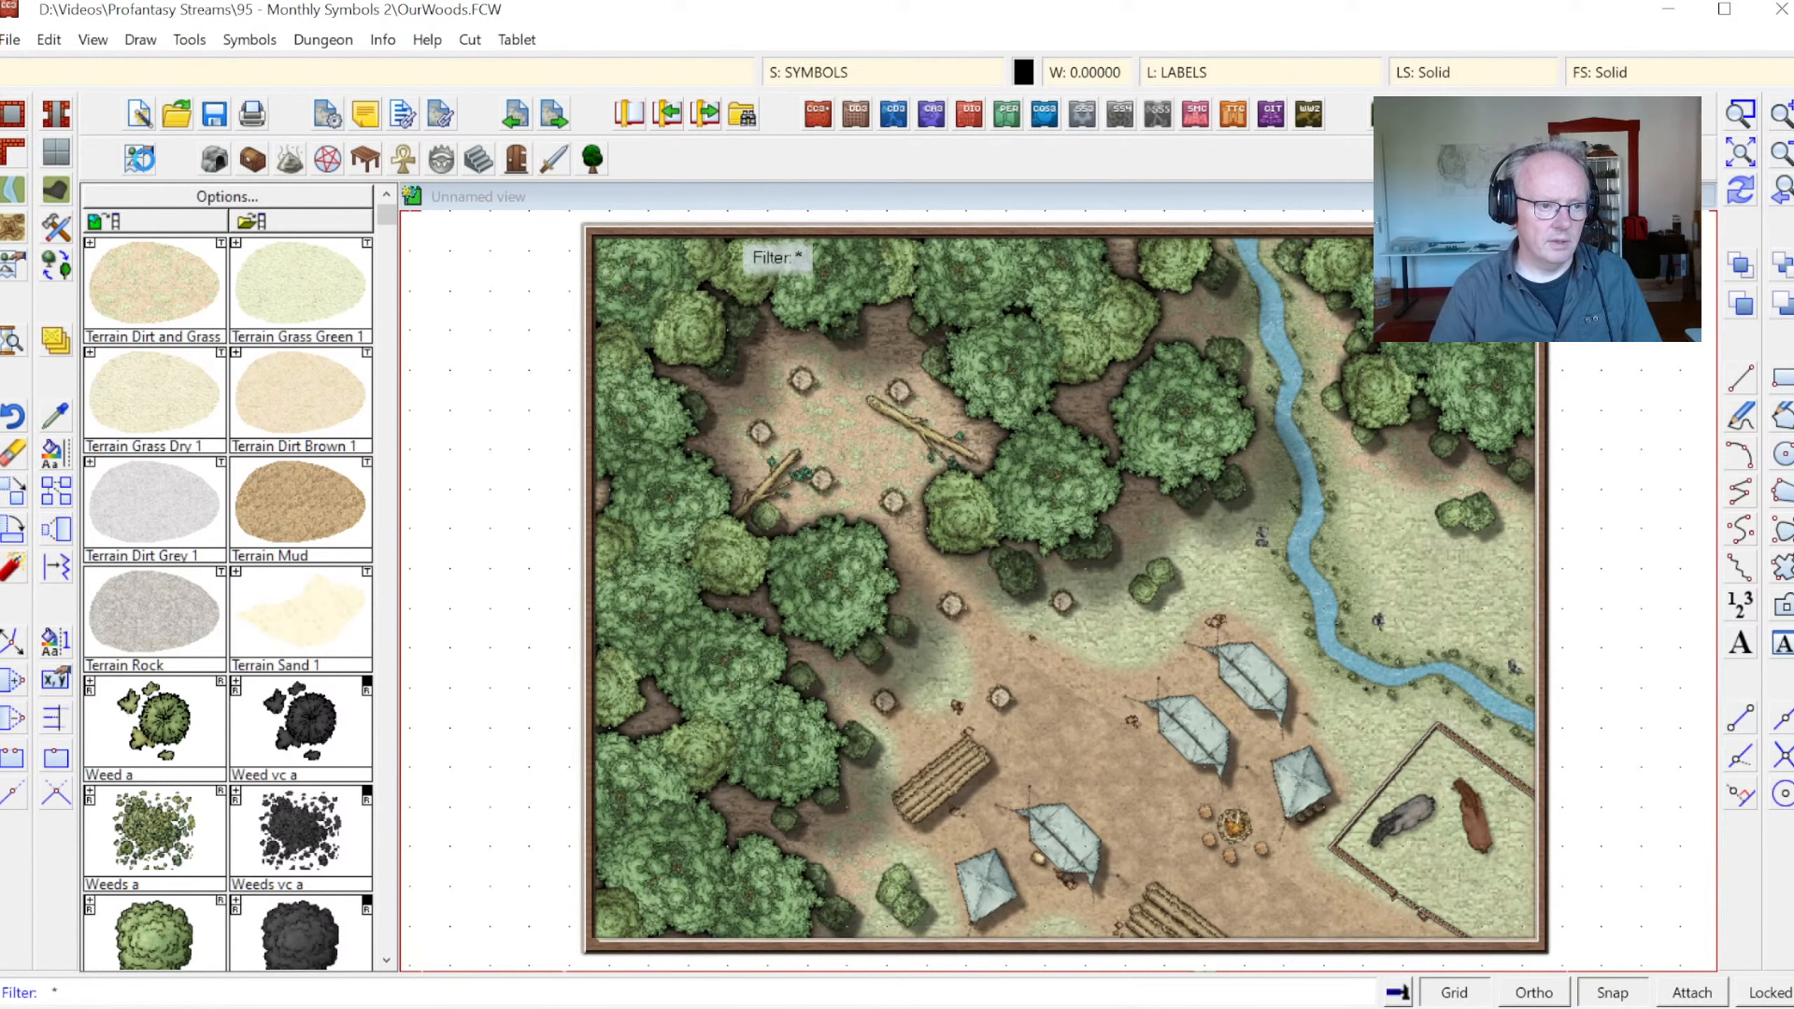
pyautogui.click(975, 794)
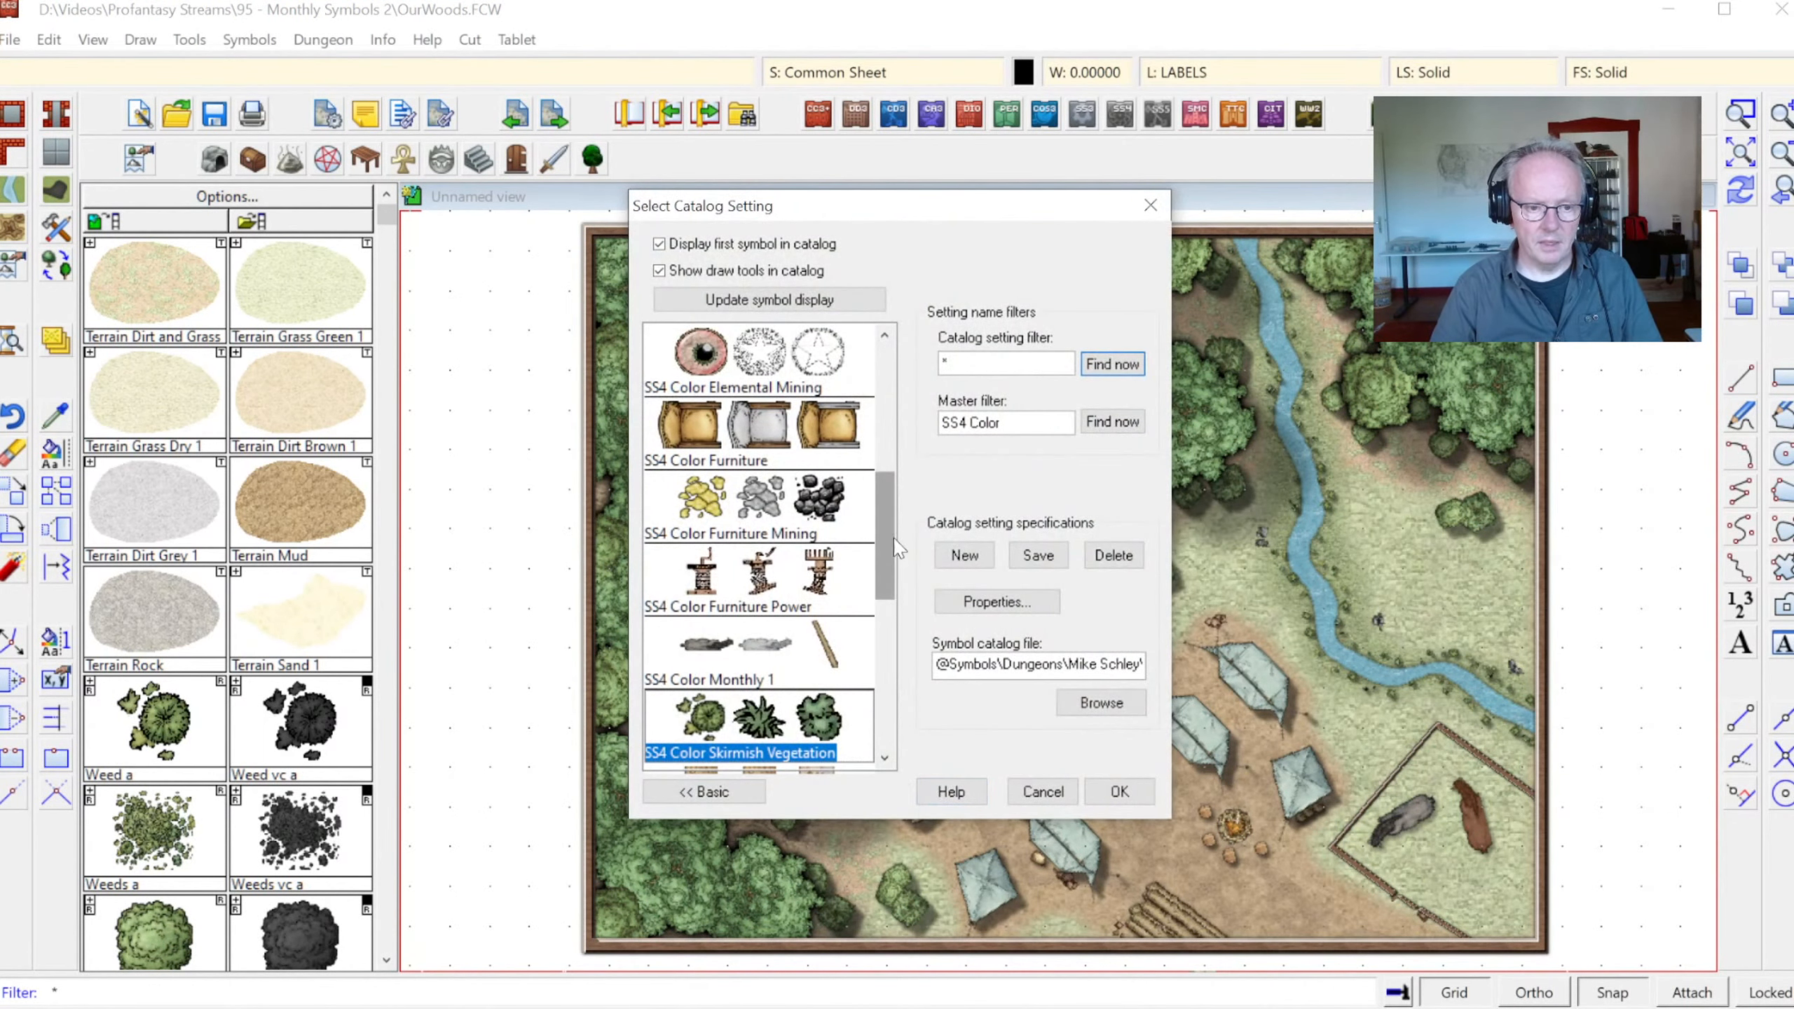
pyautogui.moveTo(883, 543); pyautogui.dragTo(883, 598)
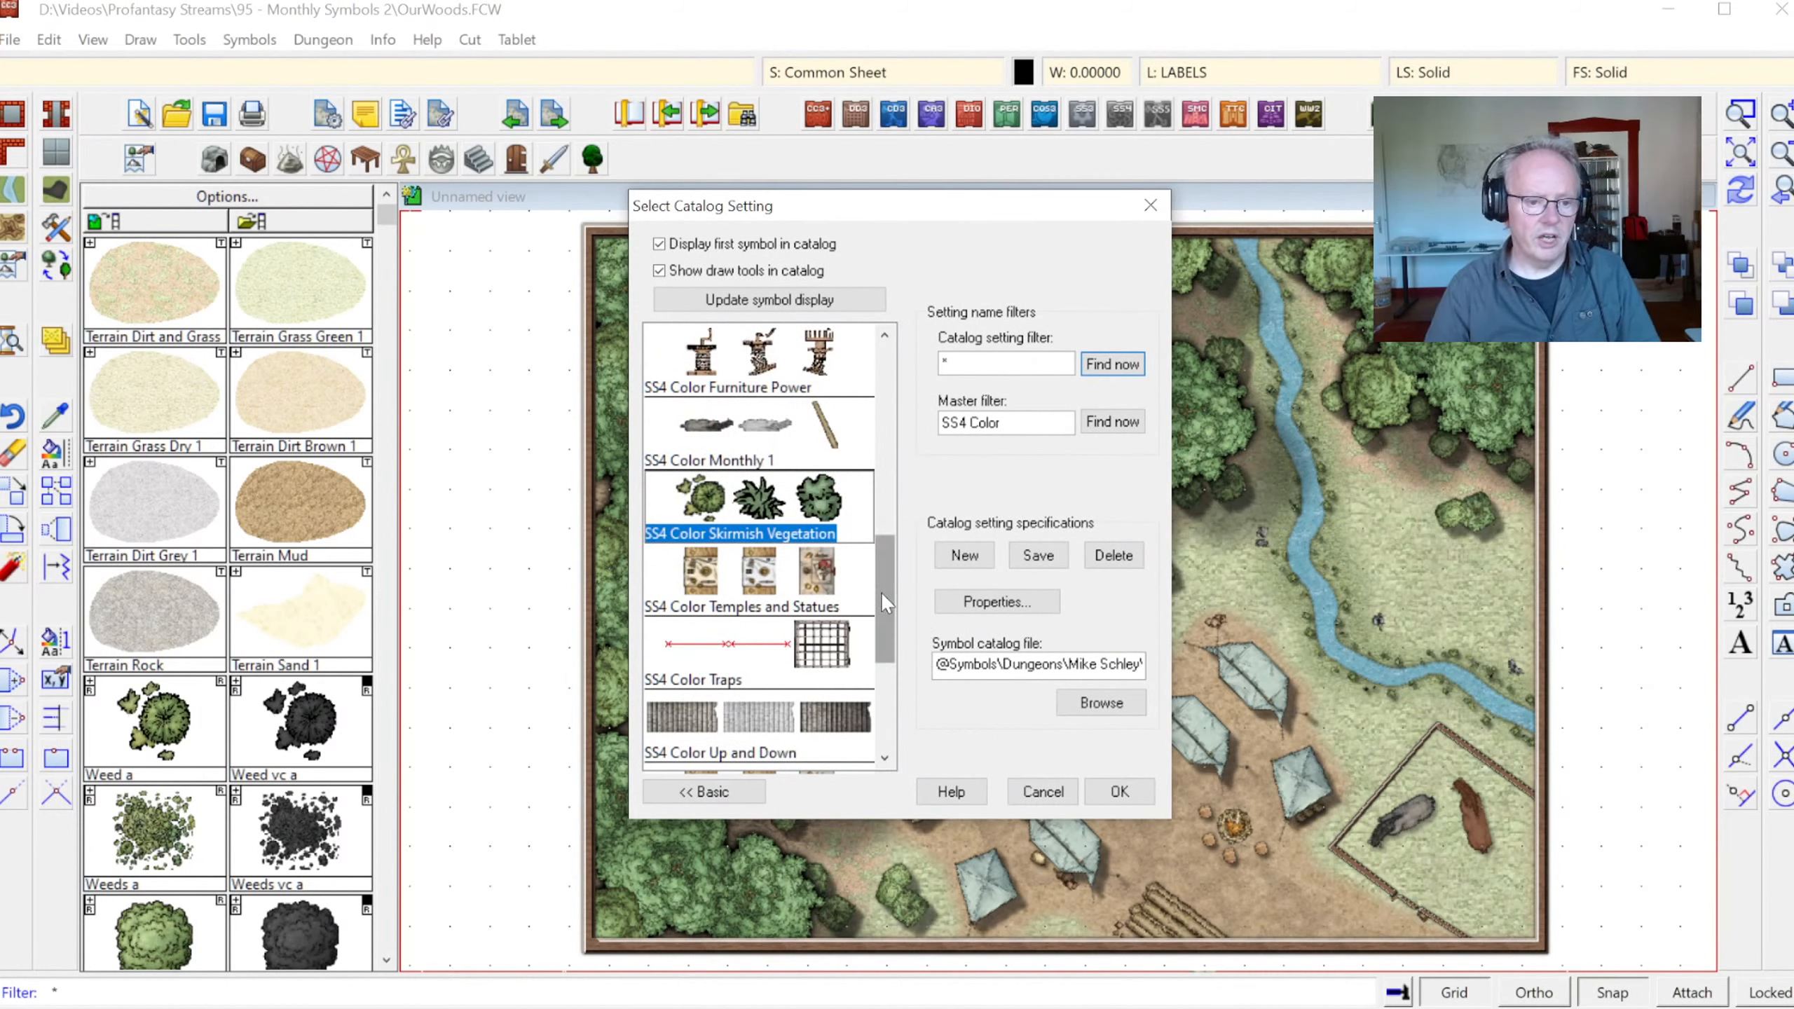
# Create a new catalog setting named SS4 Color Skirmish Woodcutter based on SS4 Color Skirmish Vegetation
pyautogui.click(781, 461)
pyautogui.click(769, 540)
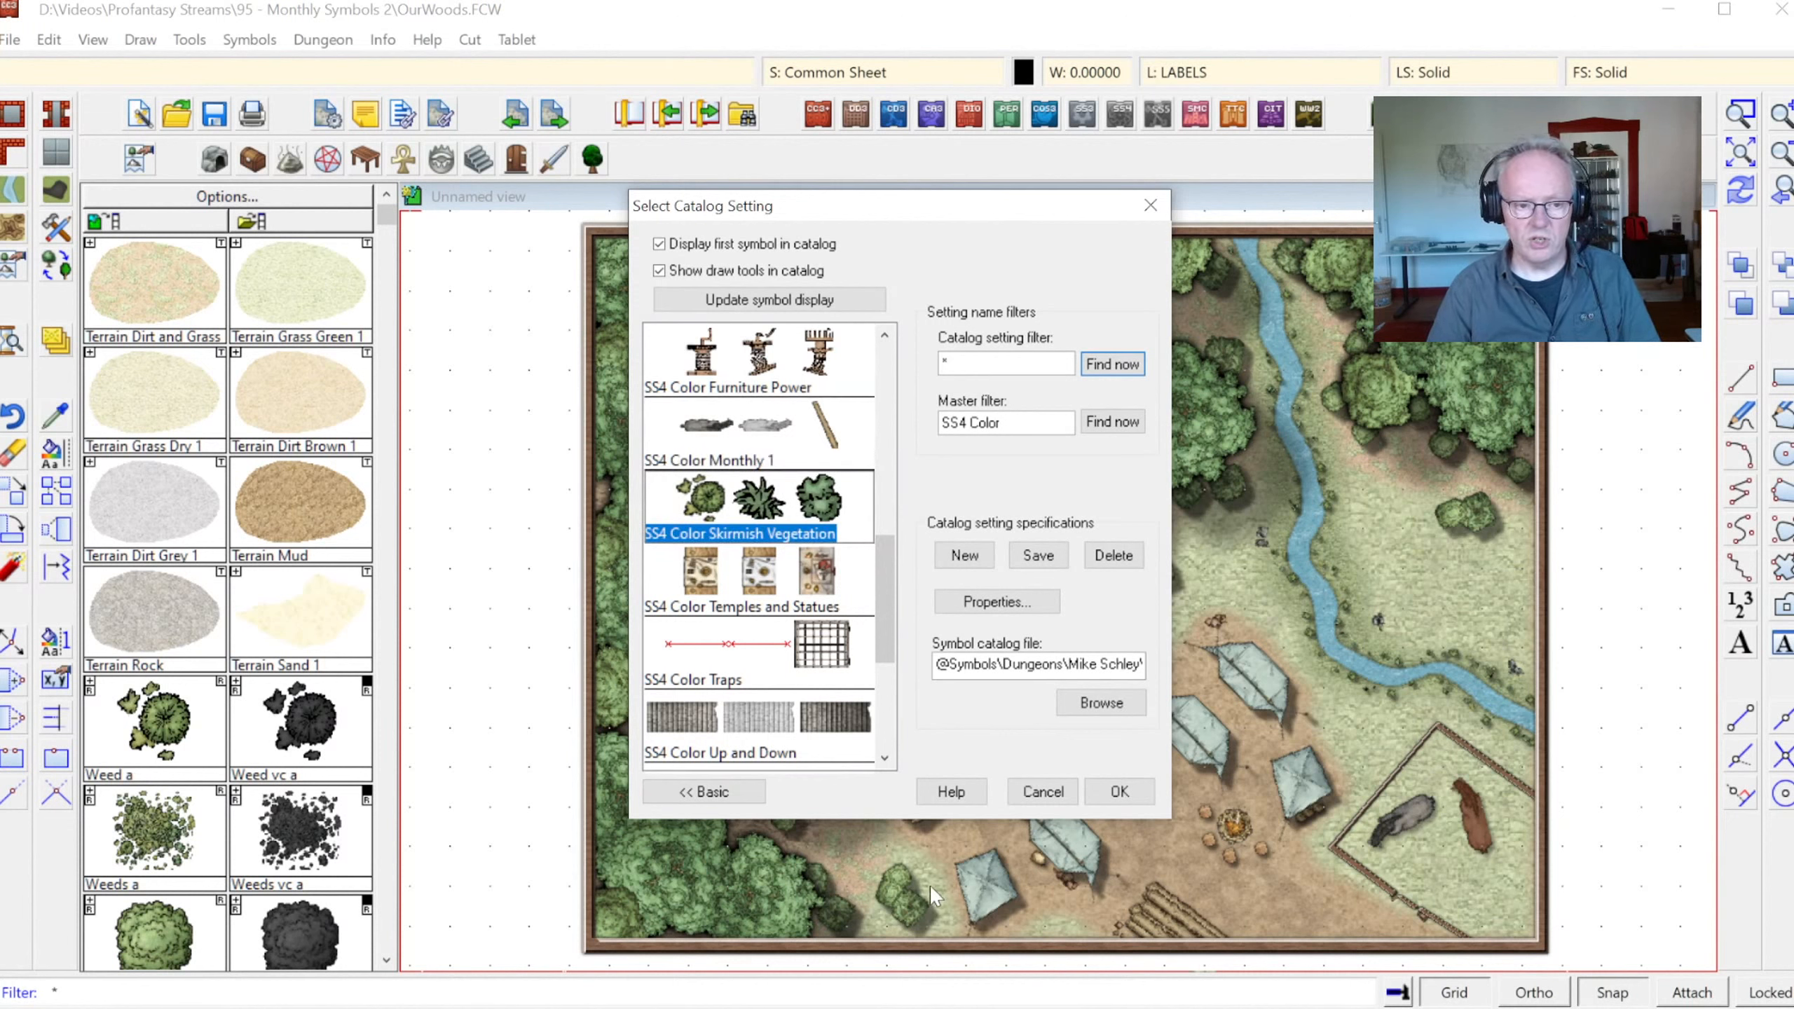
pyautogui.click(964, 555)
pyautogui.press('End')
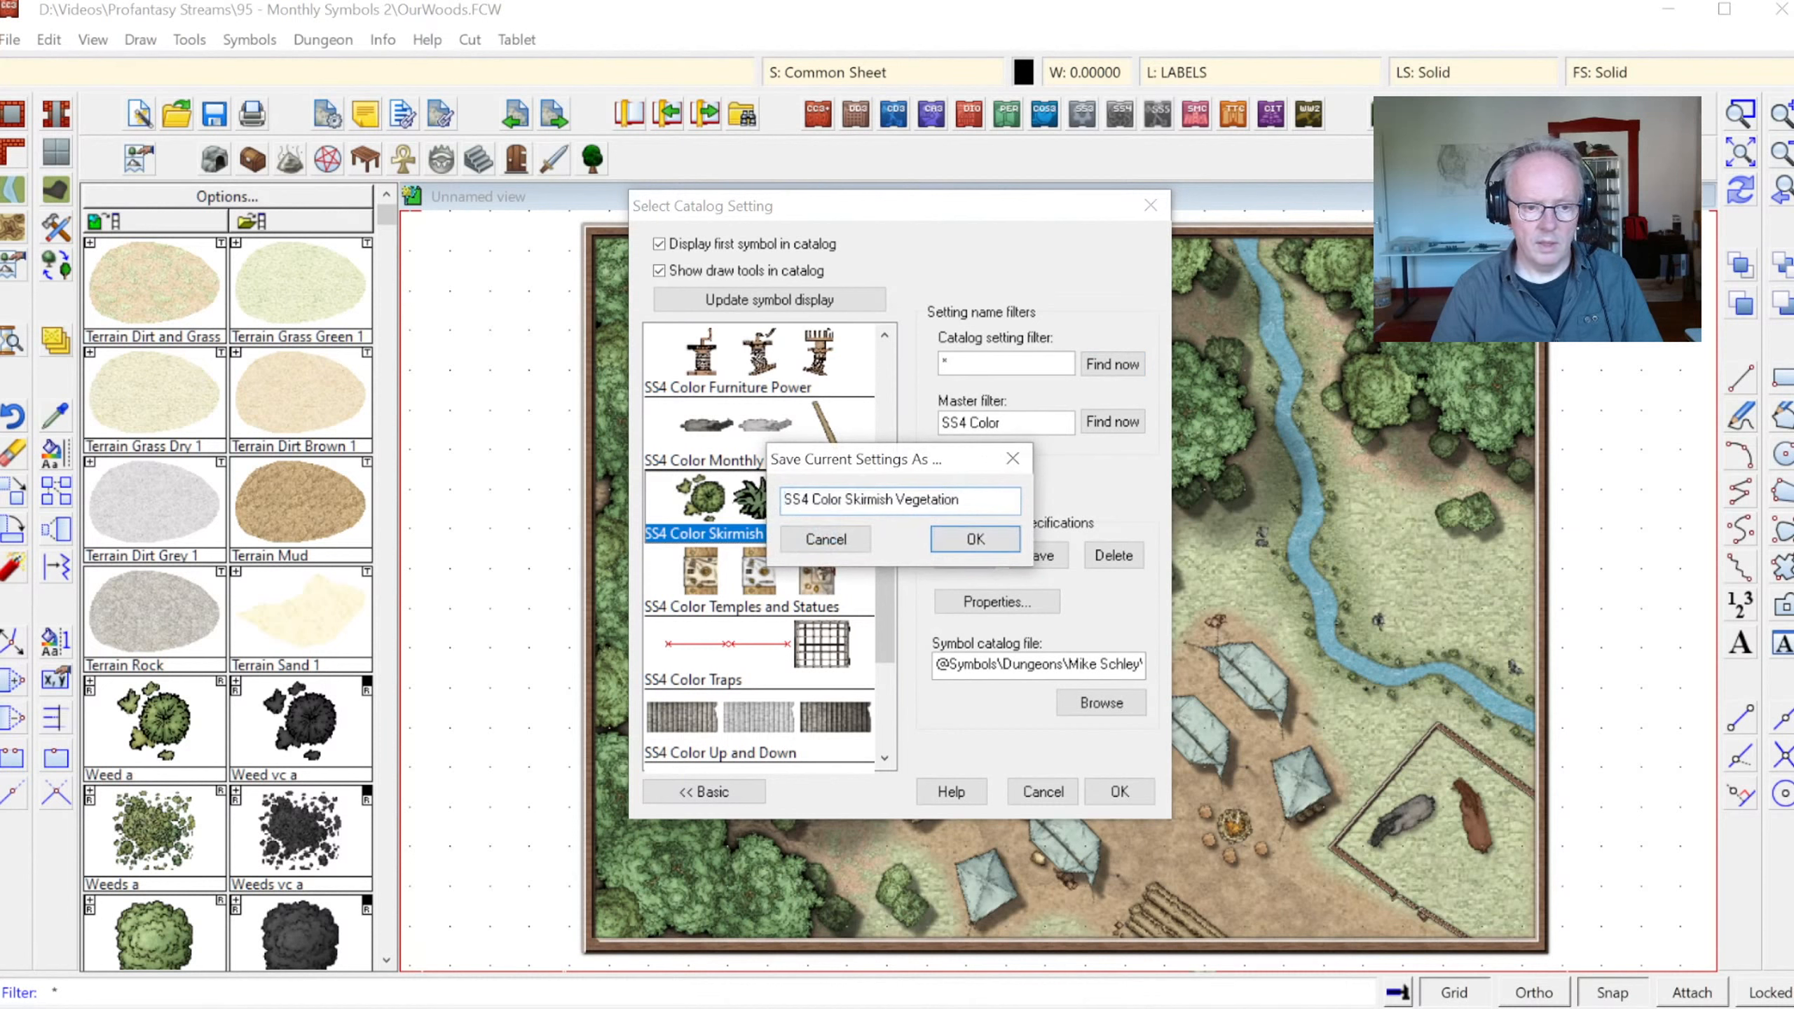
pyautogui.doubleClick(918, 499)
pyautogui.write('Woodcutter')
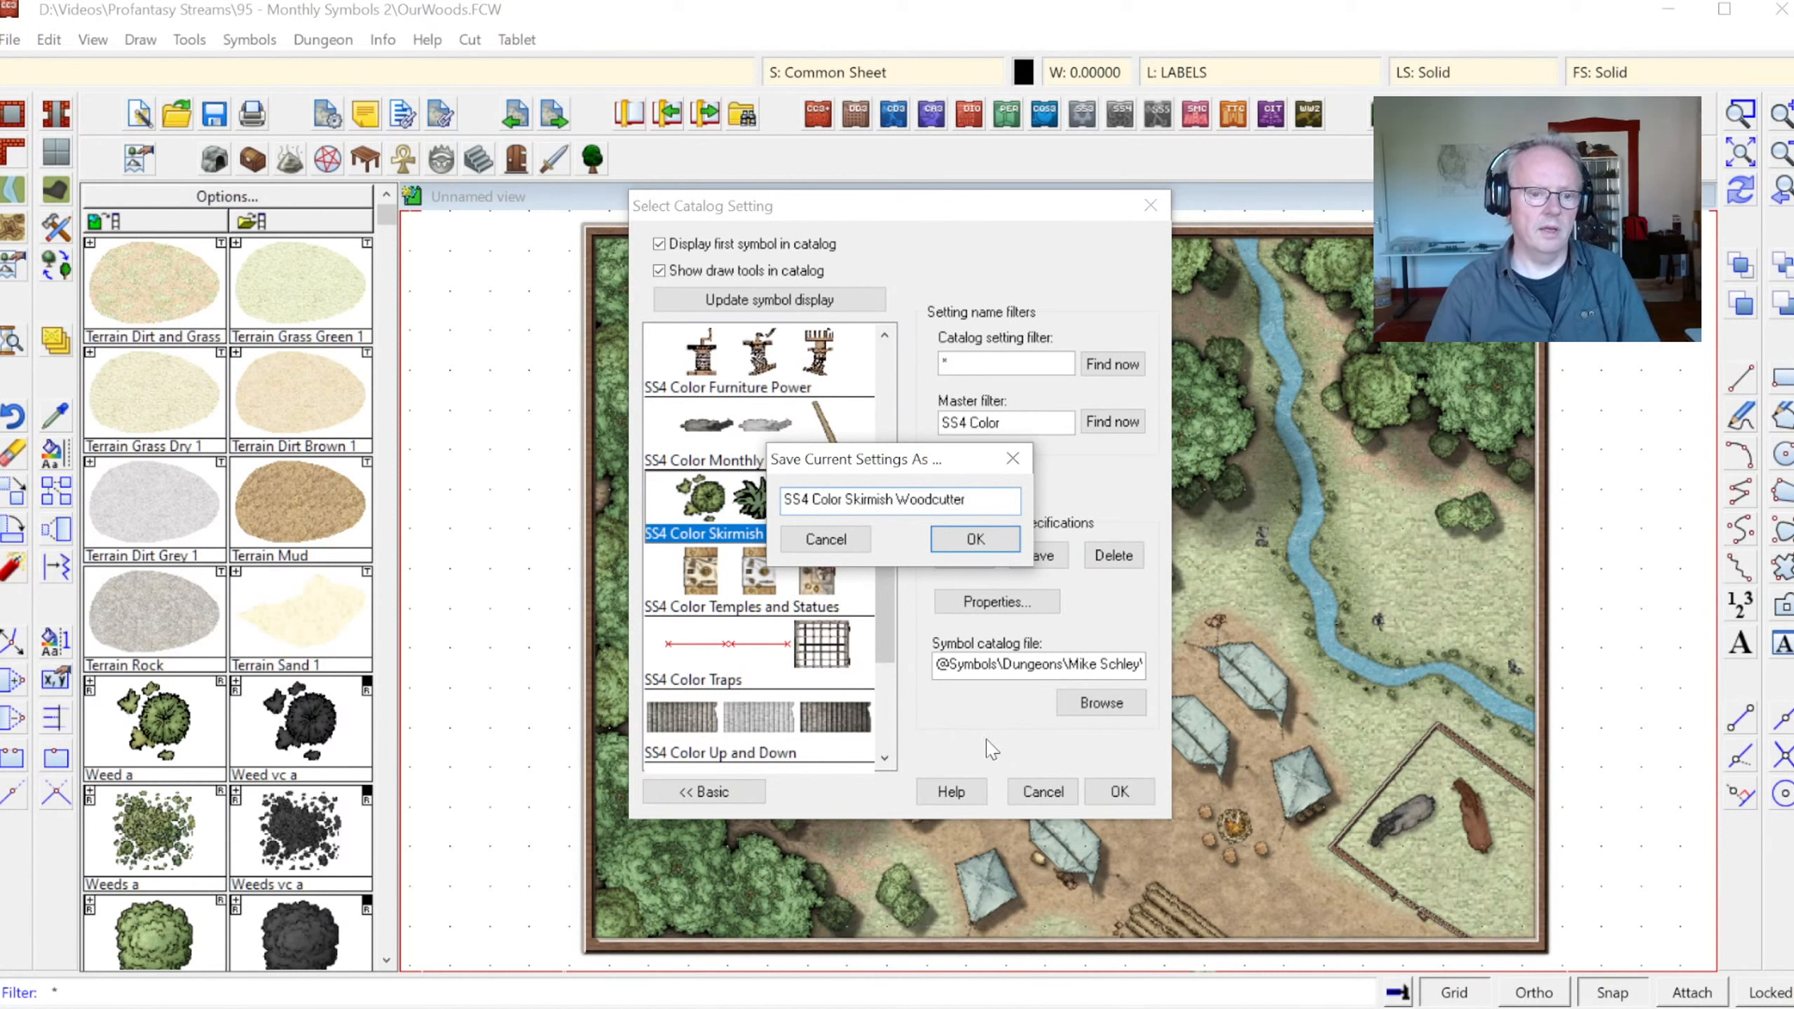
pyautogui.click(966, 546)
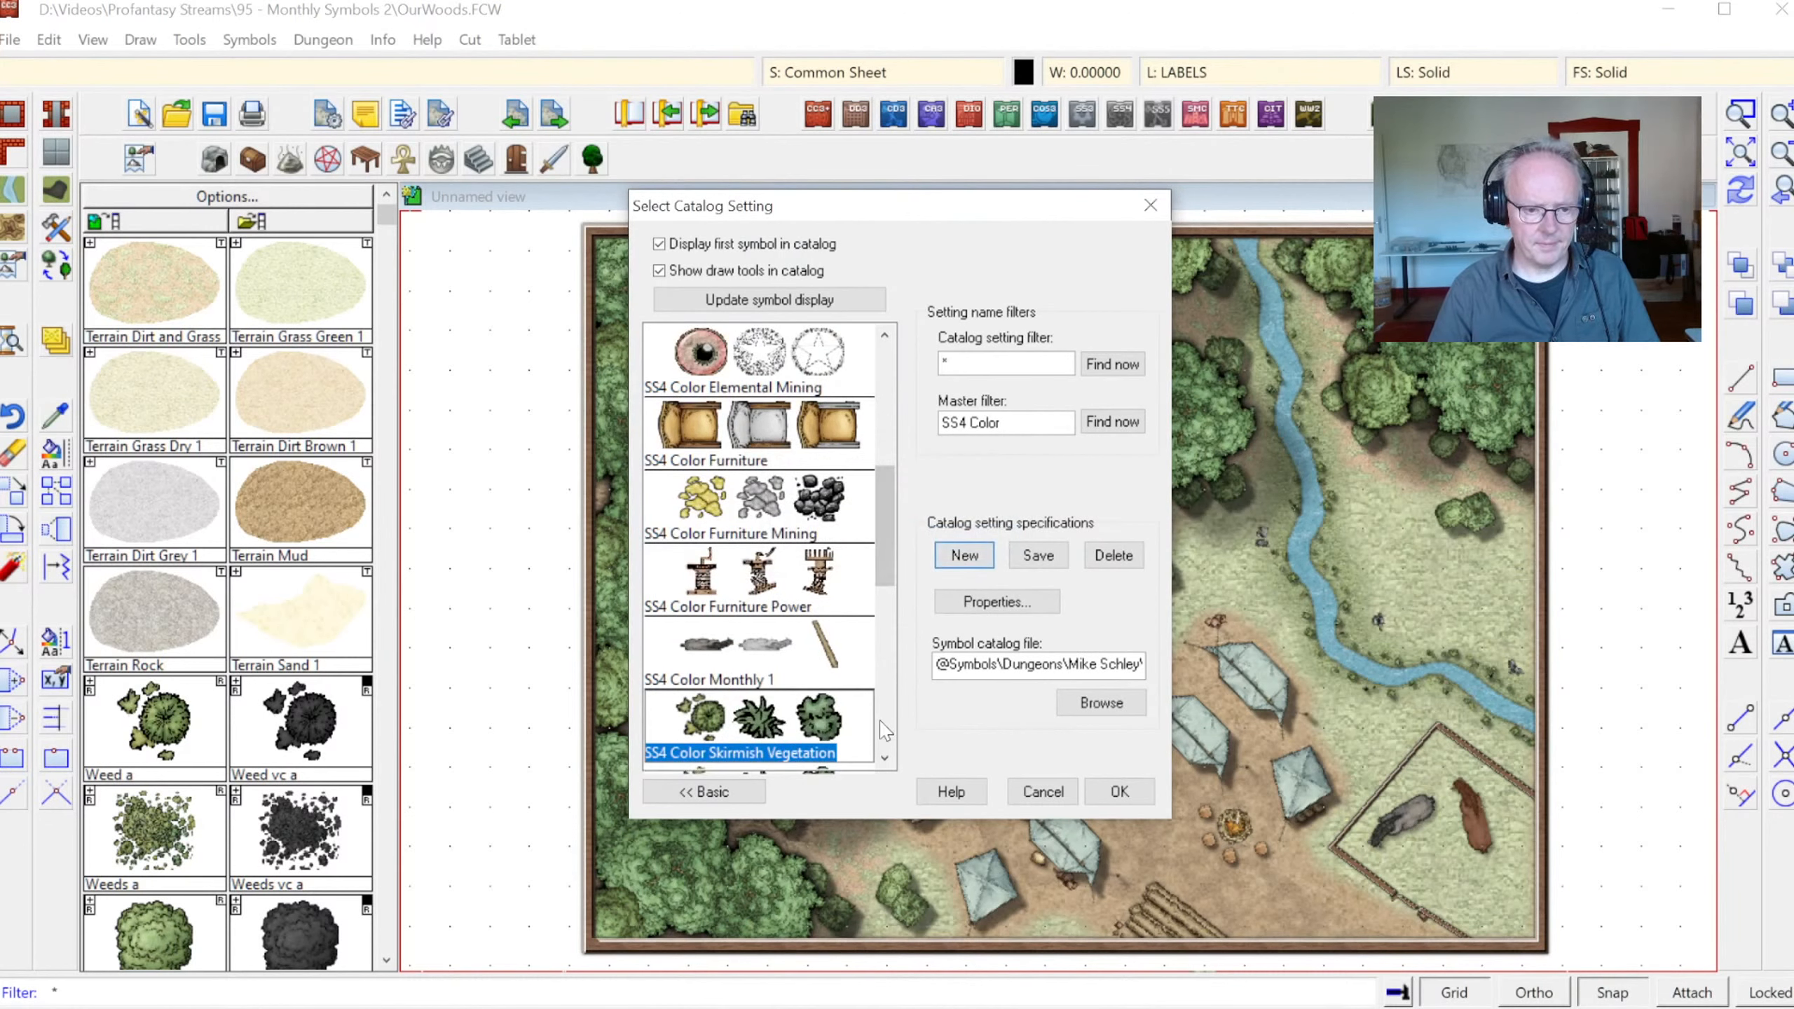
# Assign the symbol catalog file Monthly 1.FSC to the SS4 Color Skirmish Woodcutter setting and save it
pyautogui.moveTo(883, 536); pyautogui.dragTo(883, 597)
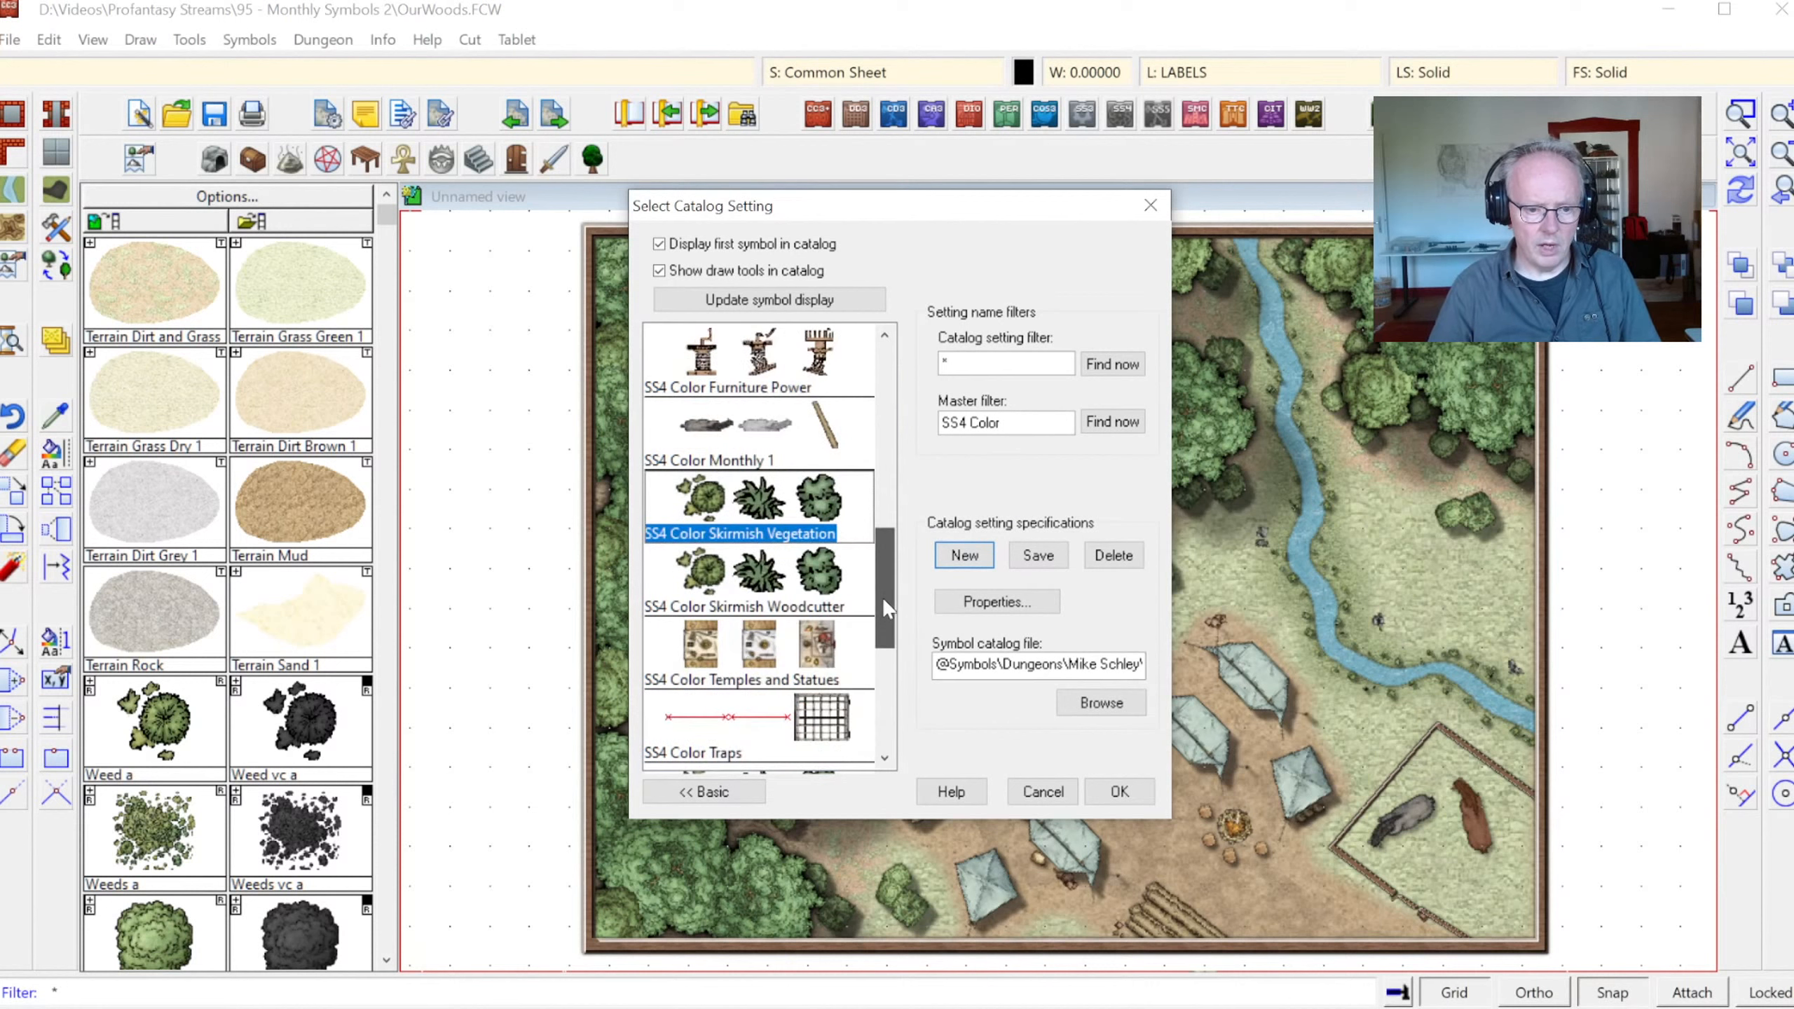
pyautogui.click(816, 598)
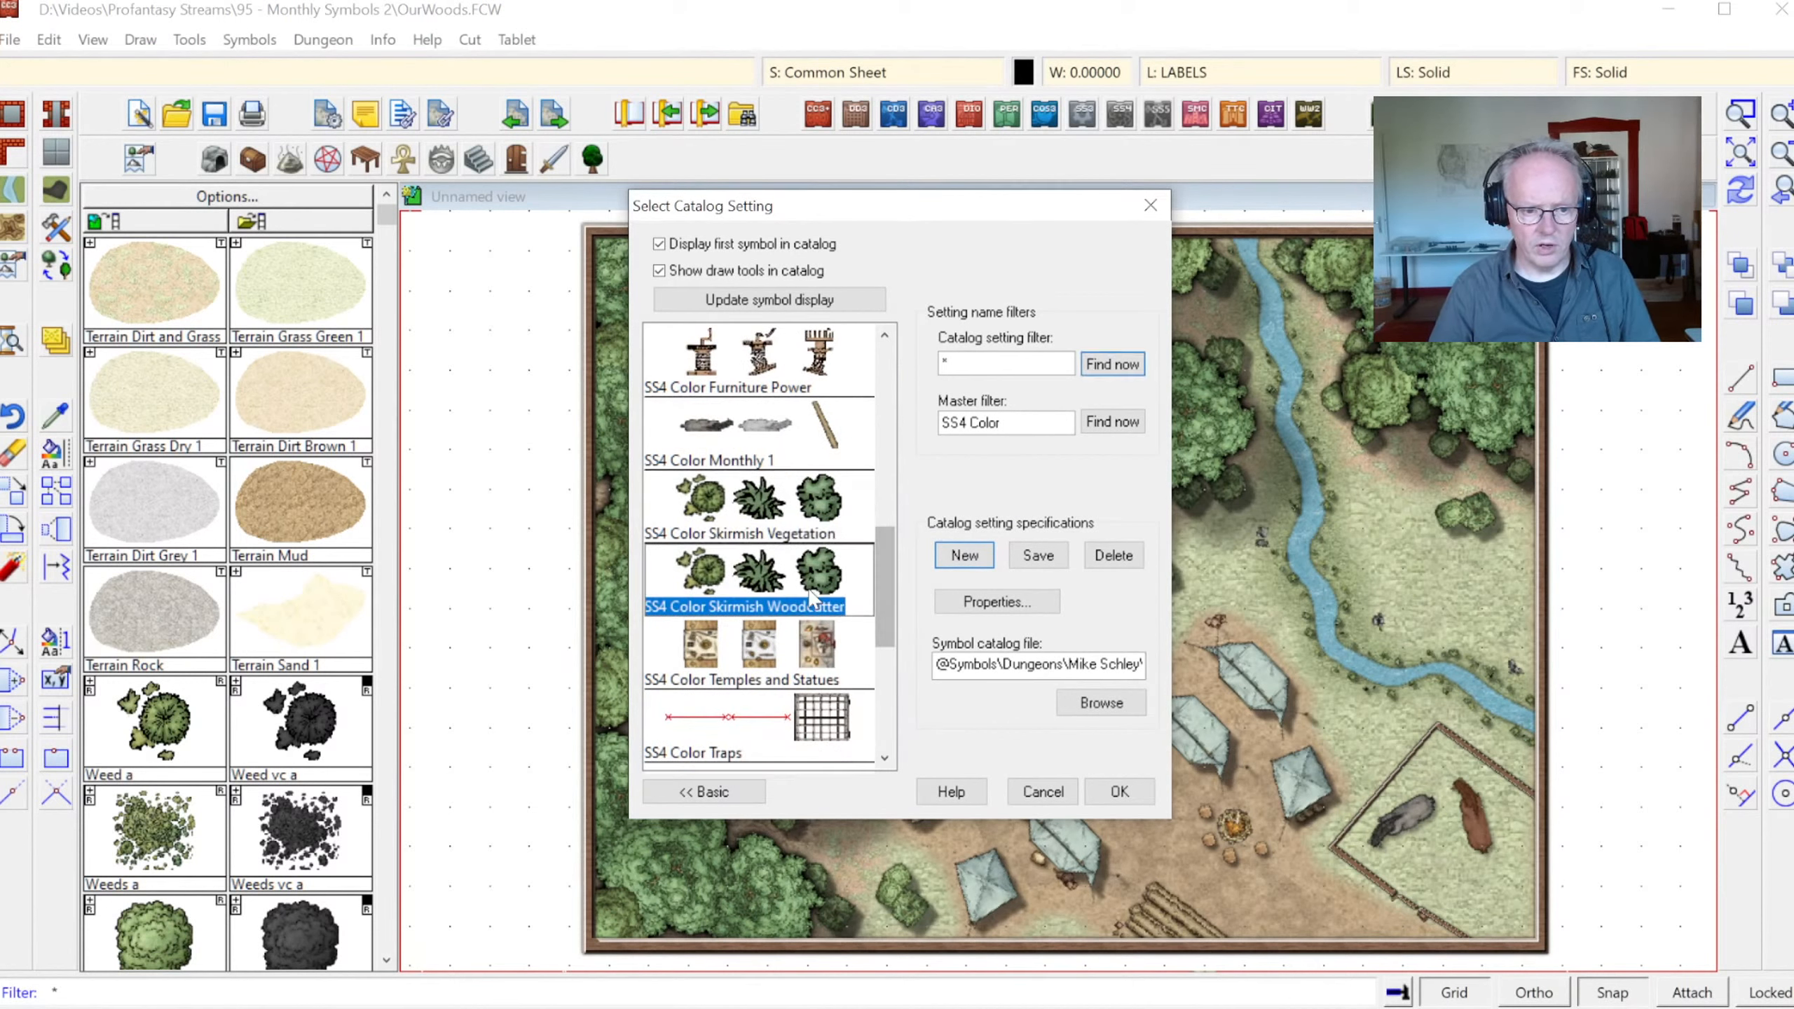
pyautogui.moveTo(1047, 664); pyautogui.dragTo(1139, 664)
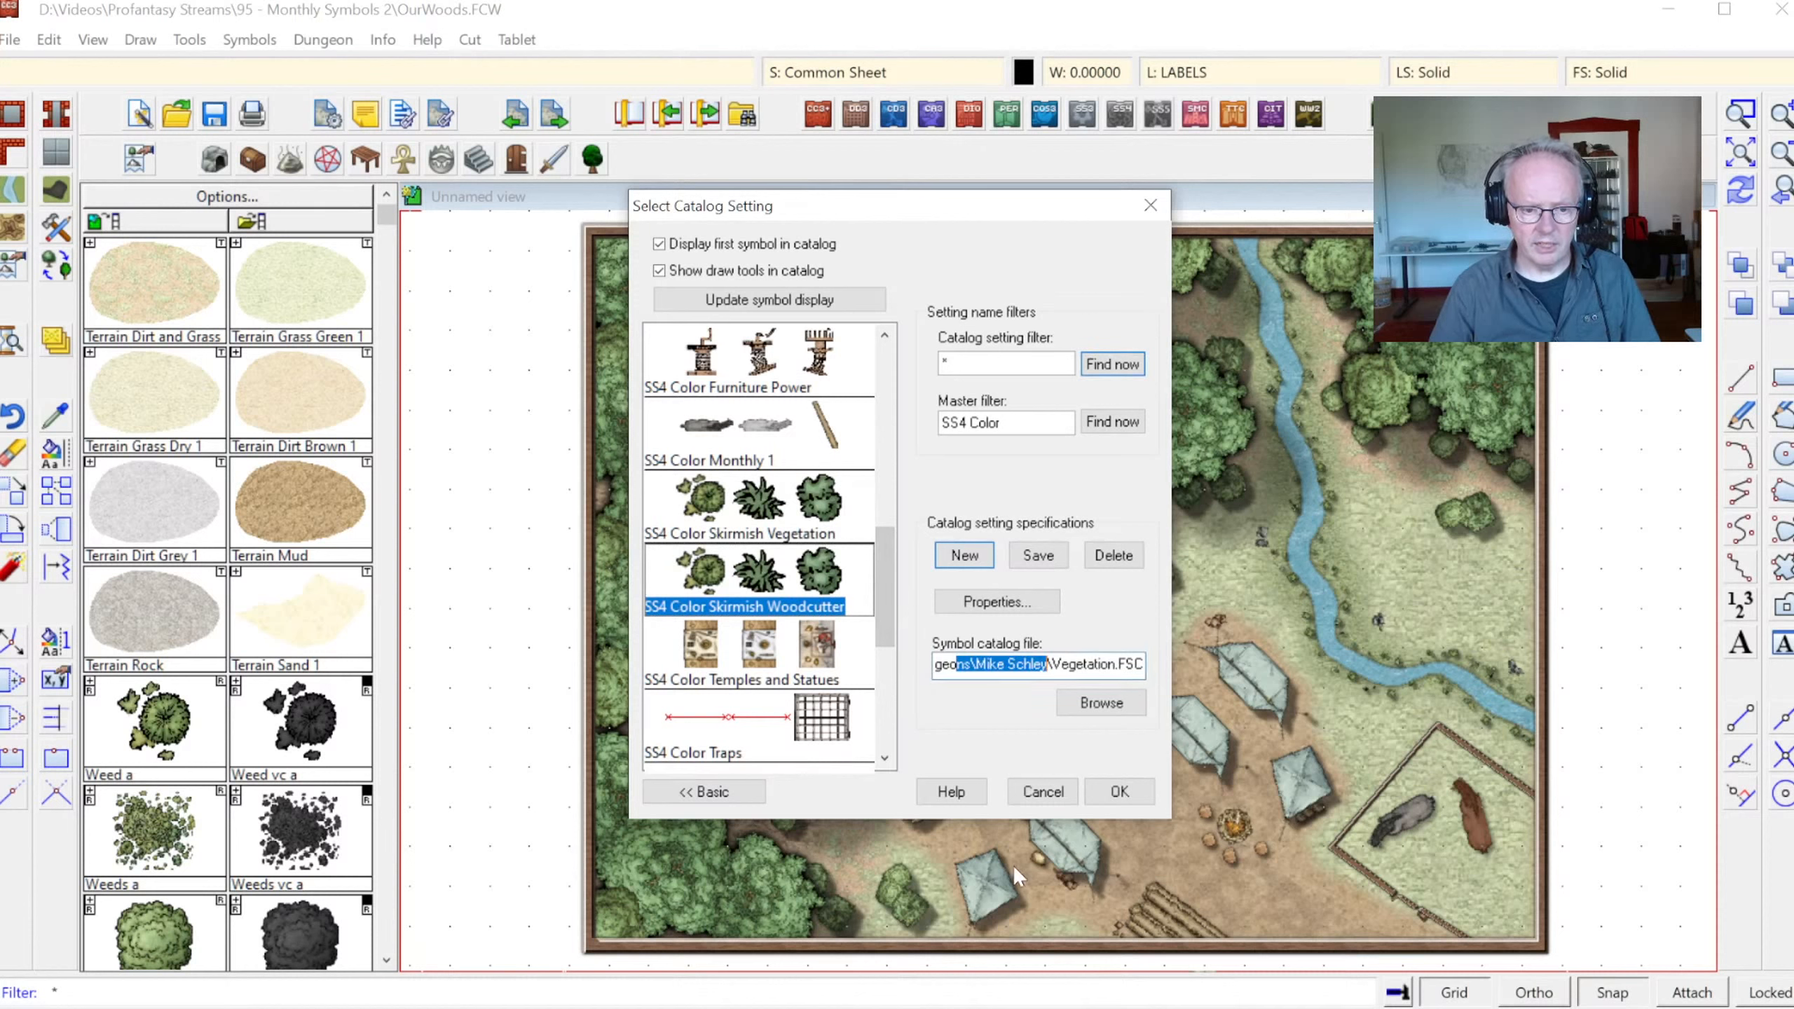
pyautogui.click(1079, 664)
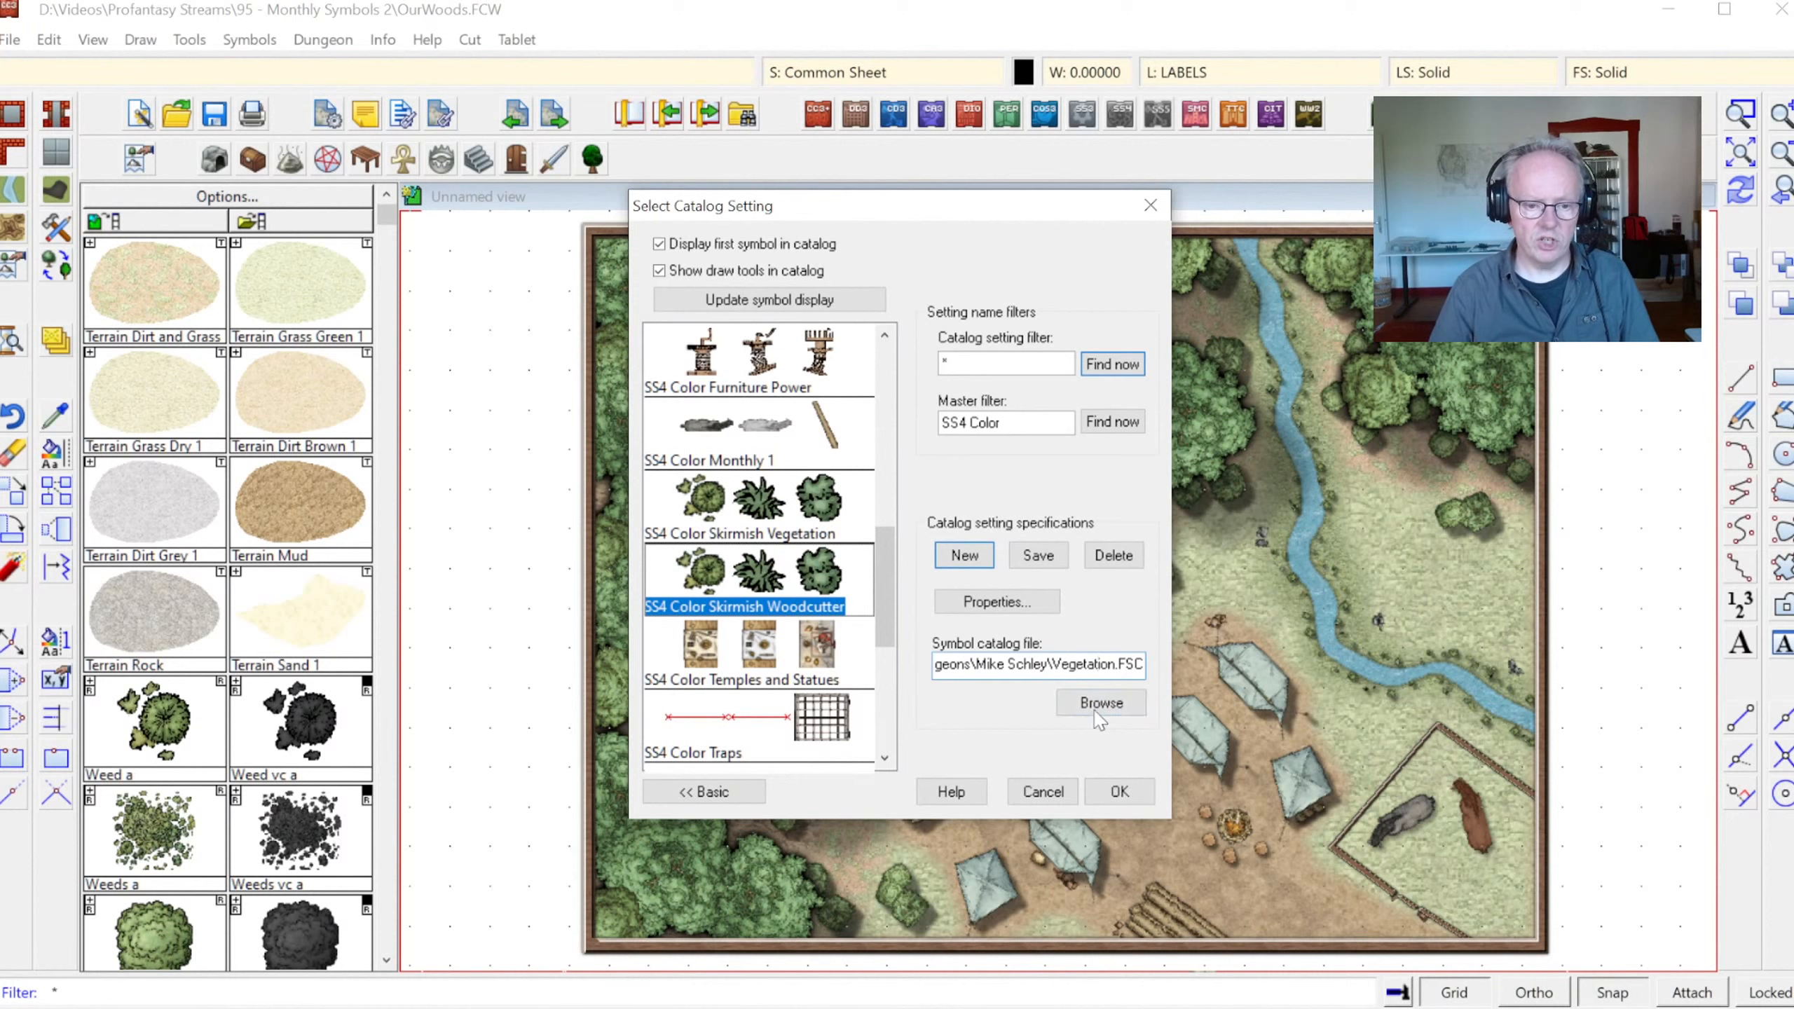
pyautogui.click(1104, 704)
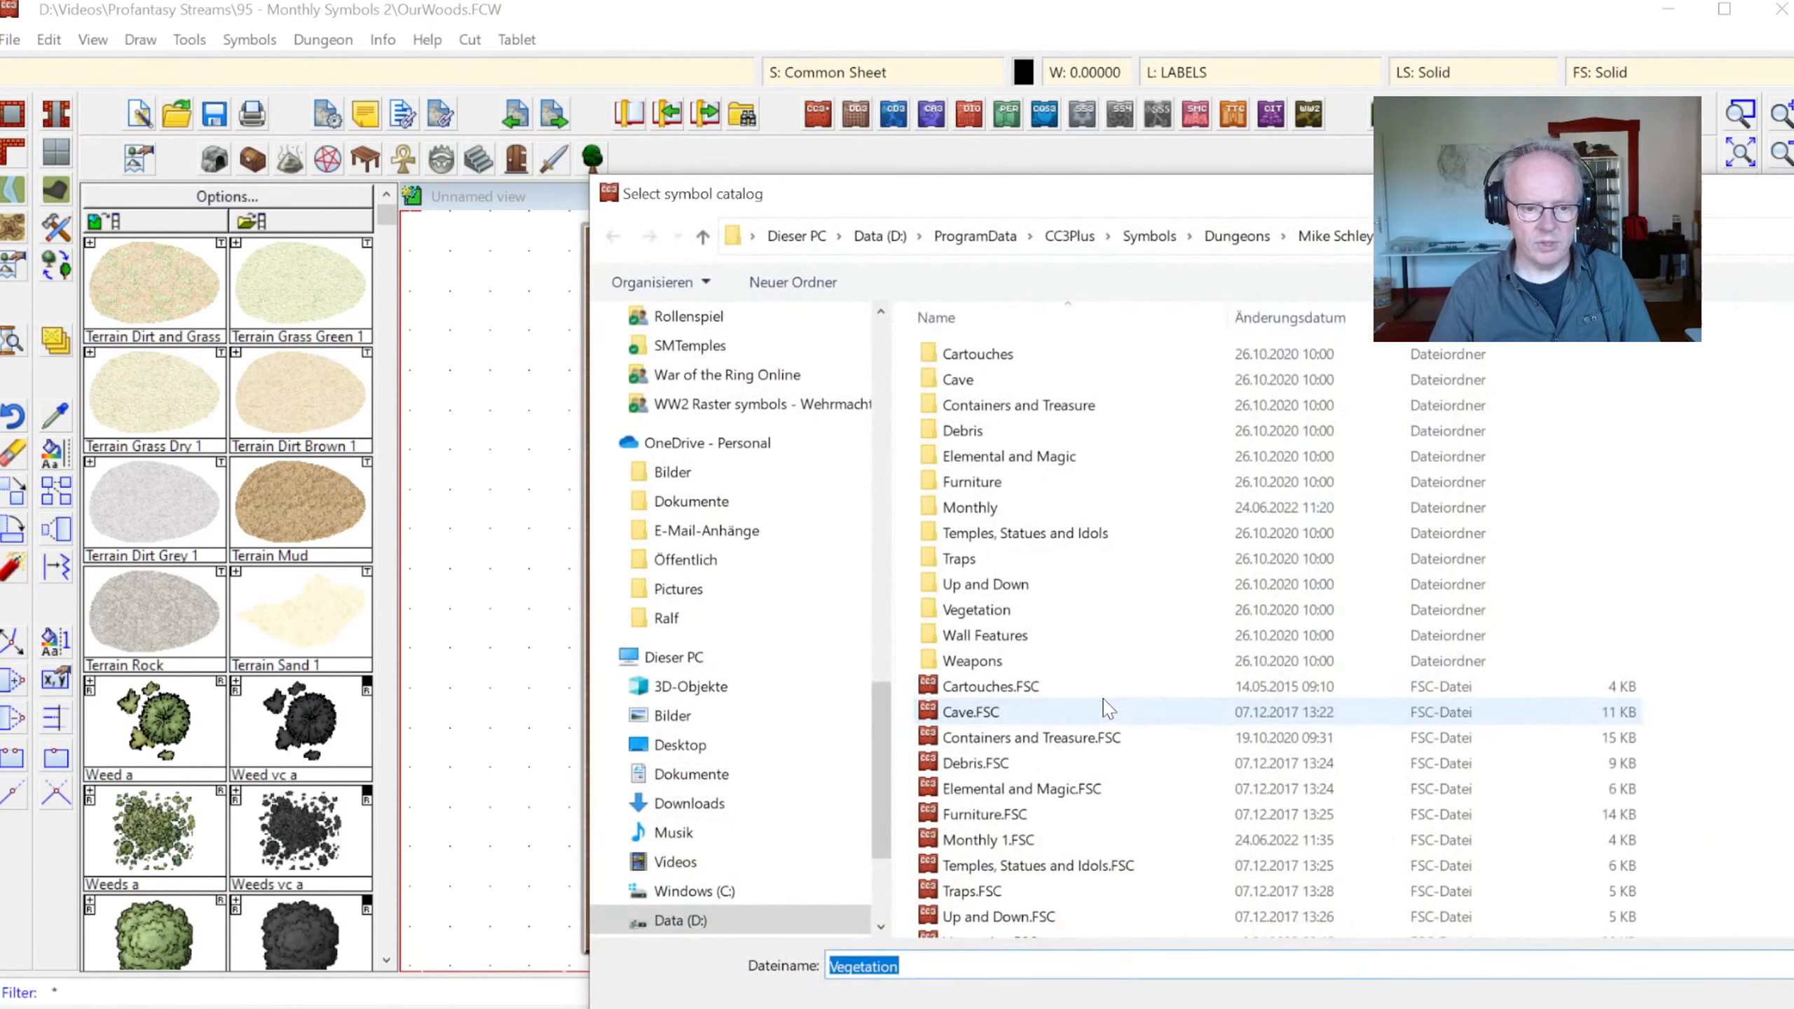
pyautogui.doubleClick(979, 851)
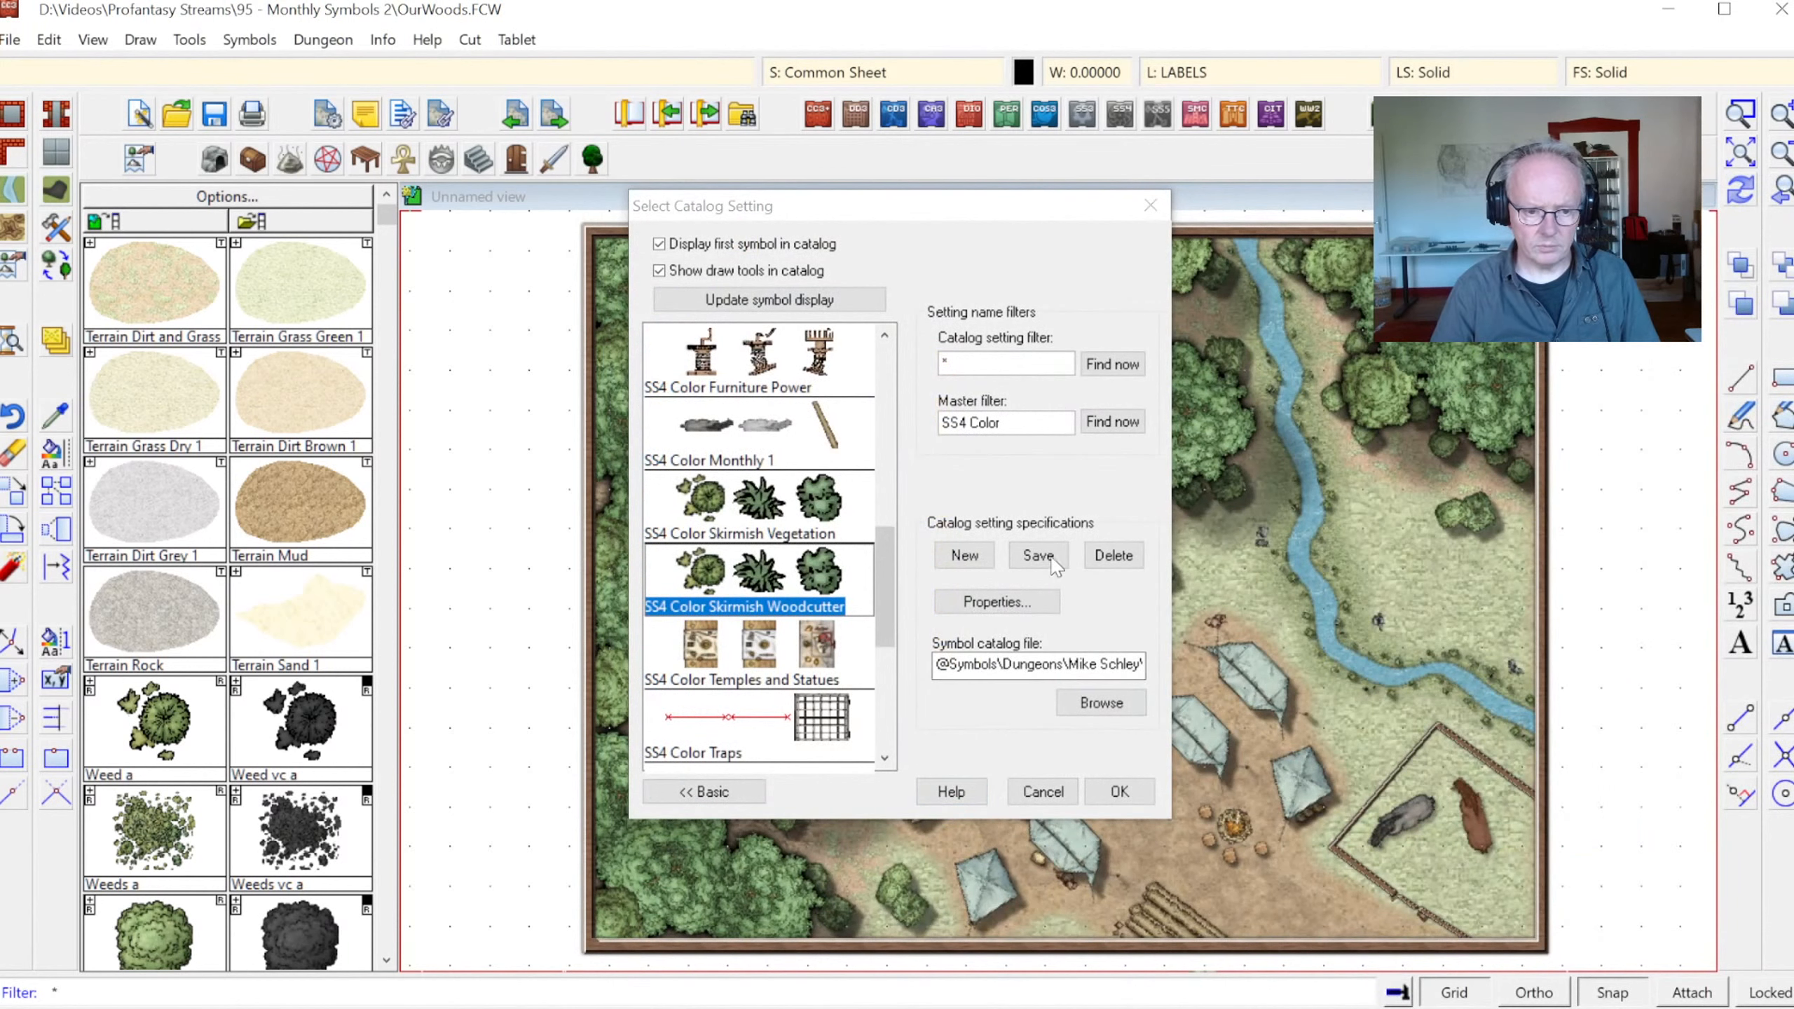
pyautogui.click(1039, 556)
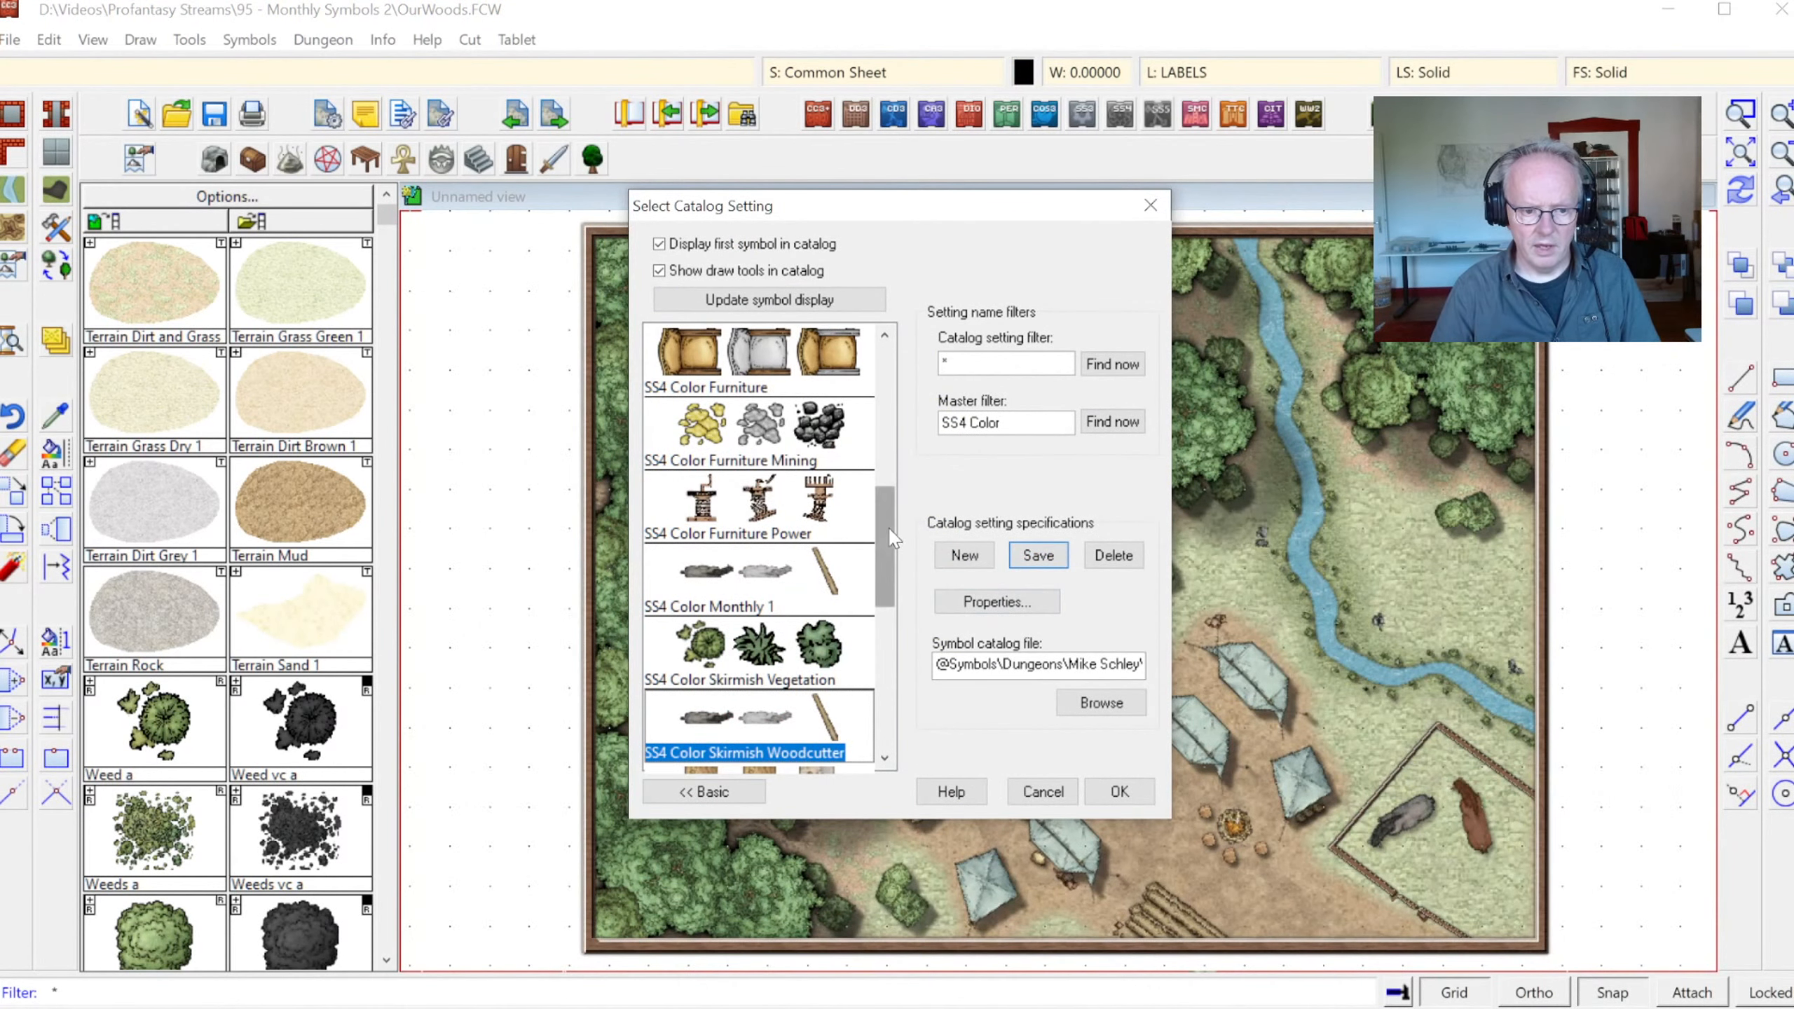
pyautogui.moveTo(888, 535); pyautogui.dragTo(888, 575)
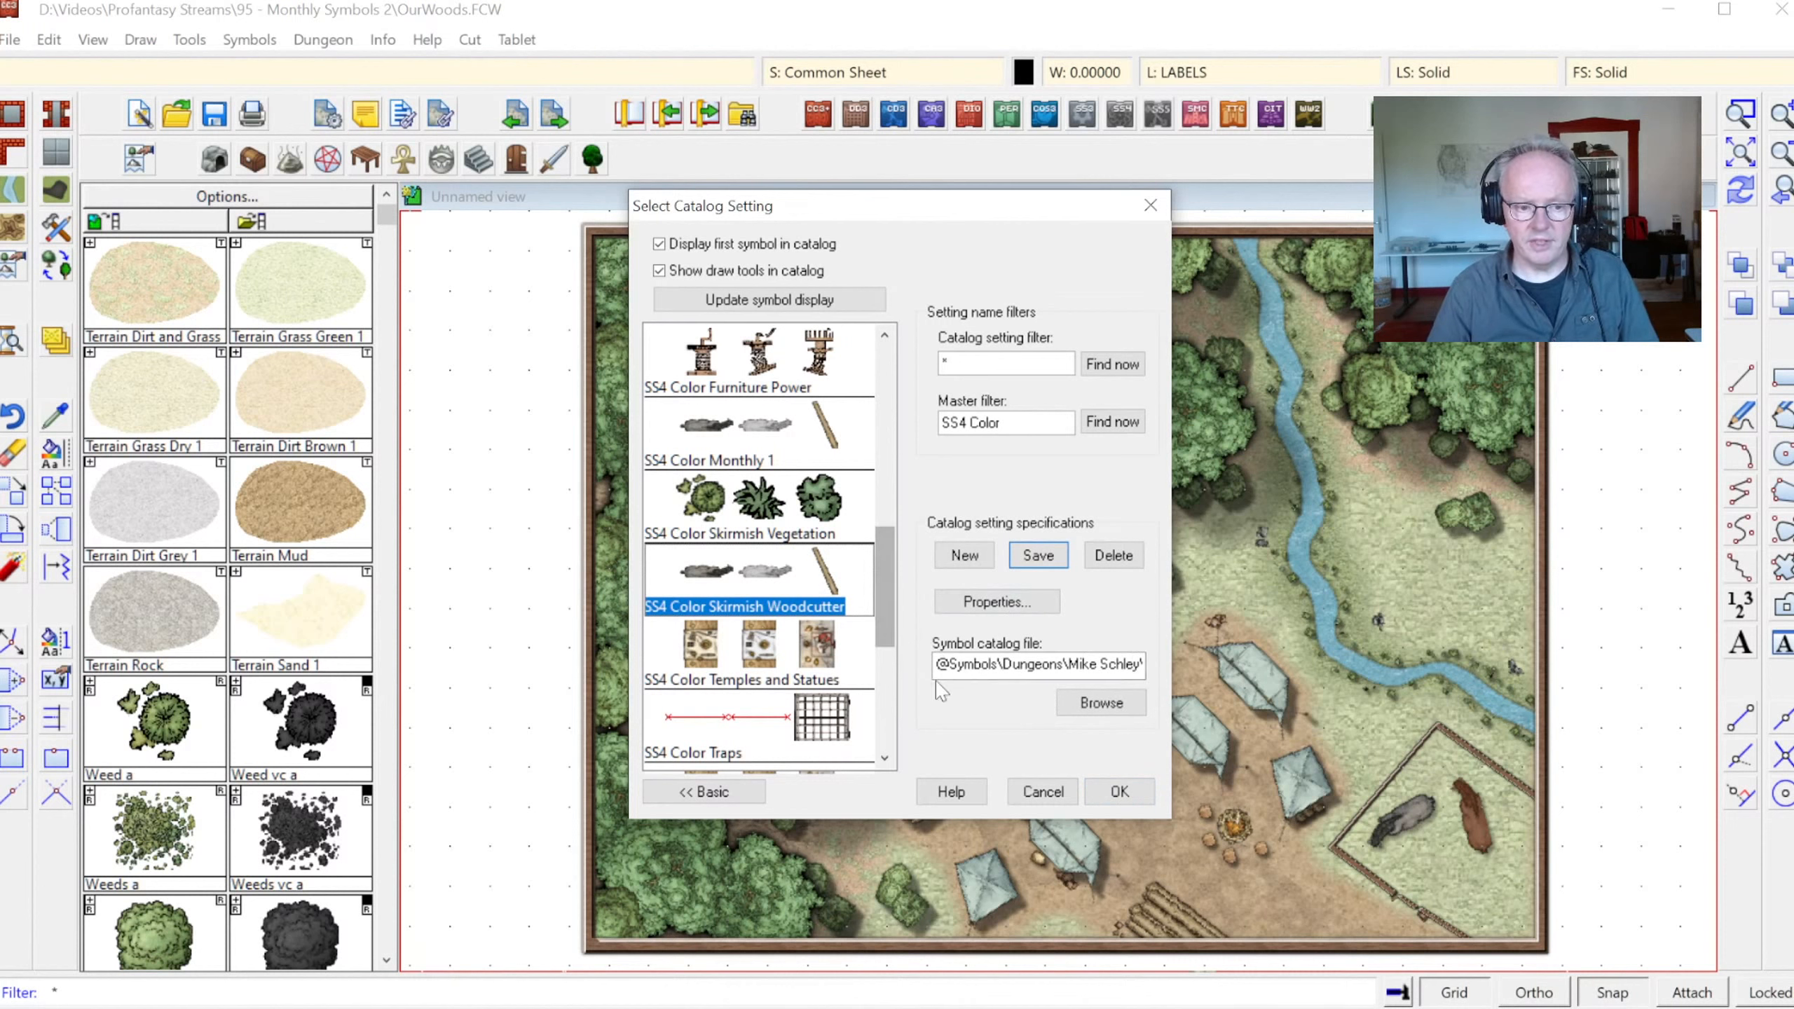
# Set the SS4 Color Skirmish Woodcutter properties to dark green color 98 and the VEGETATION layer
pyautogui.click(1011, 599)
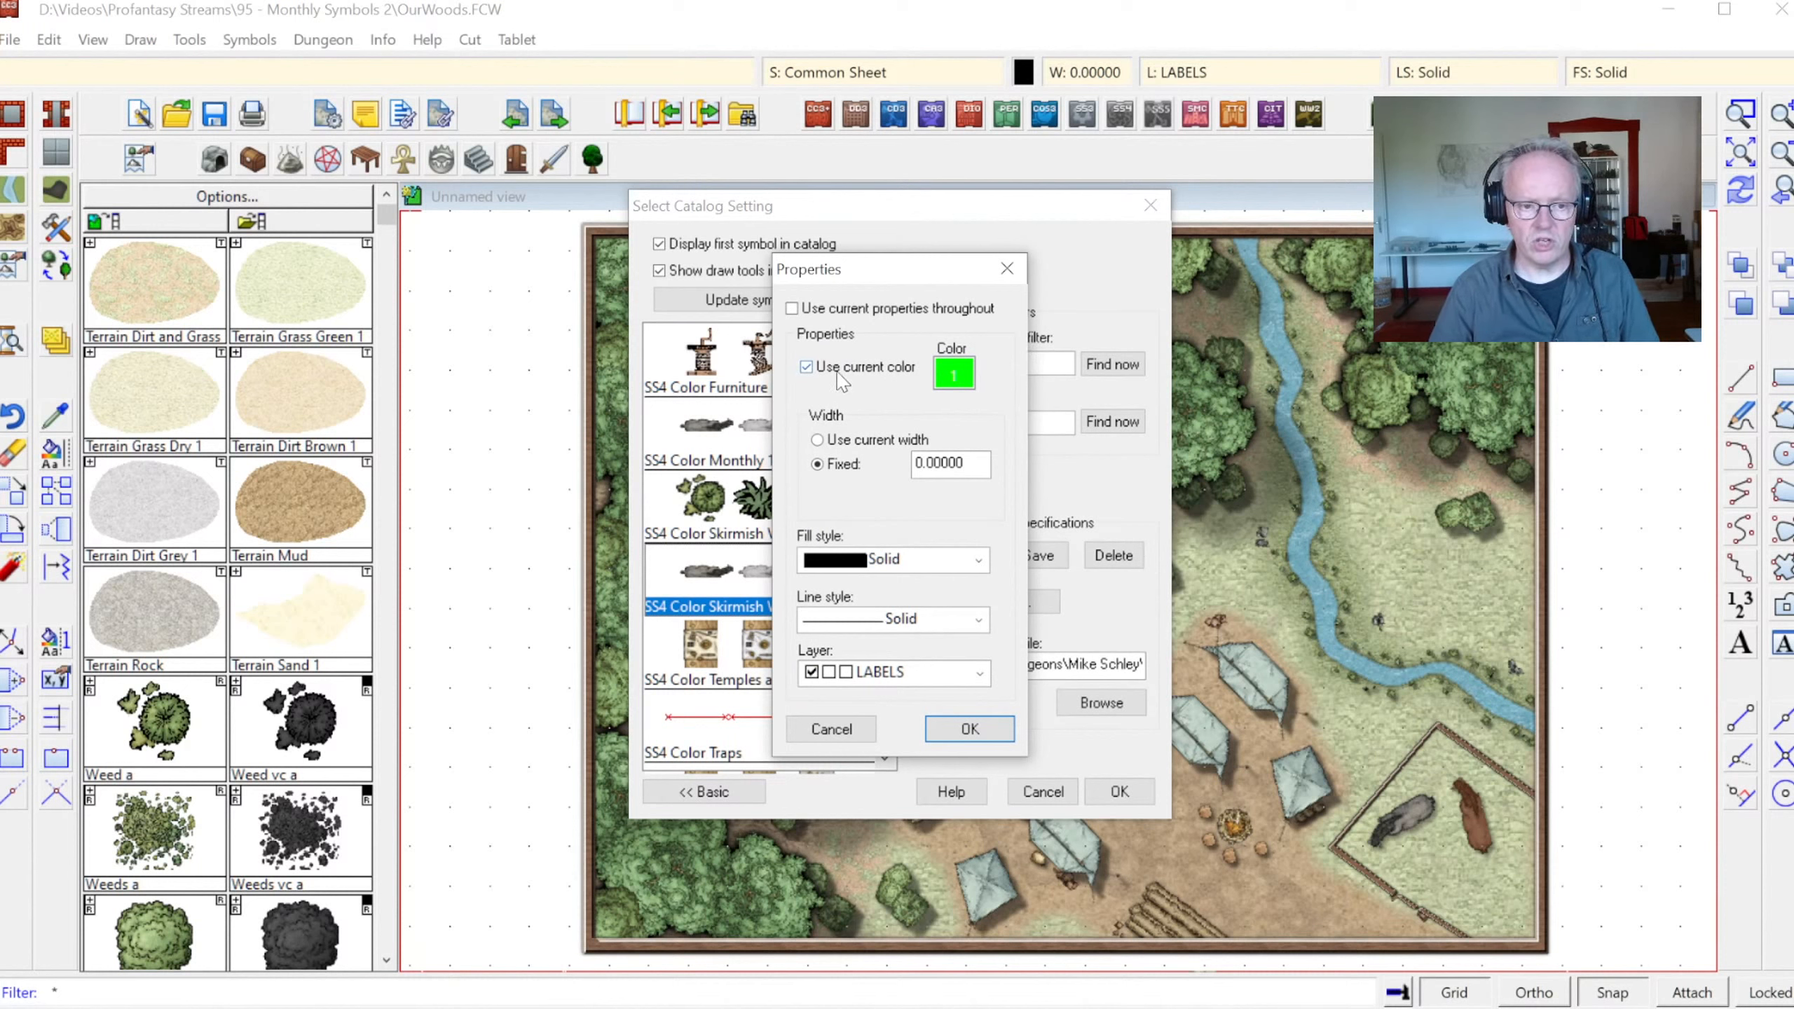
pyautogui.click(960, 378)
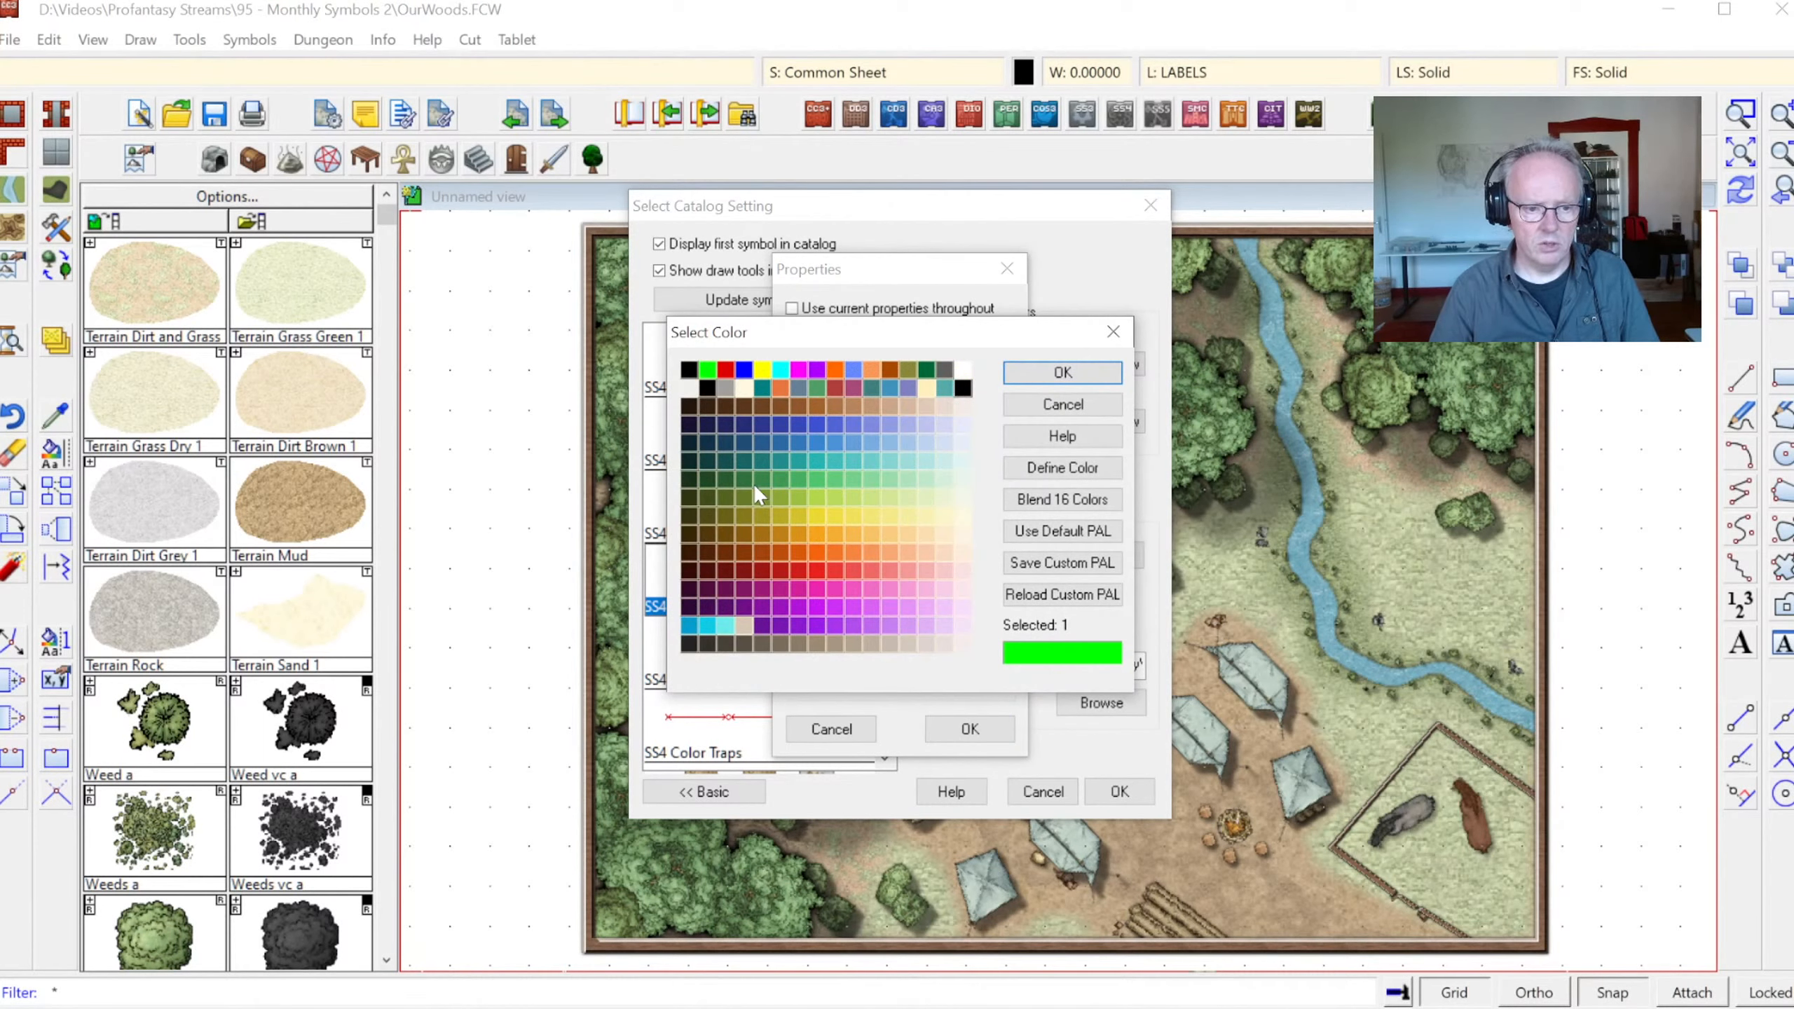
pyautogui.click(724, 478)
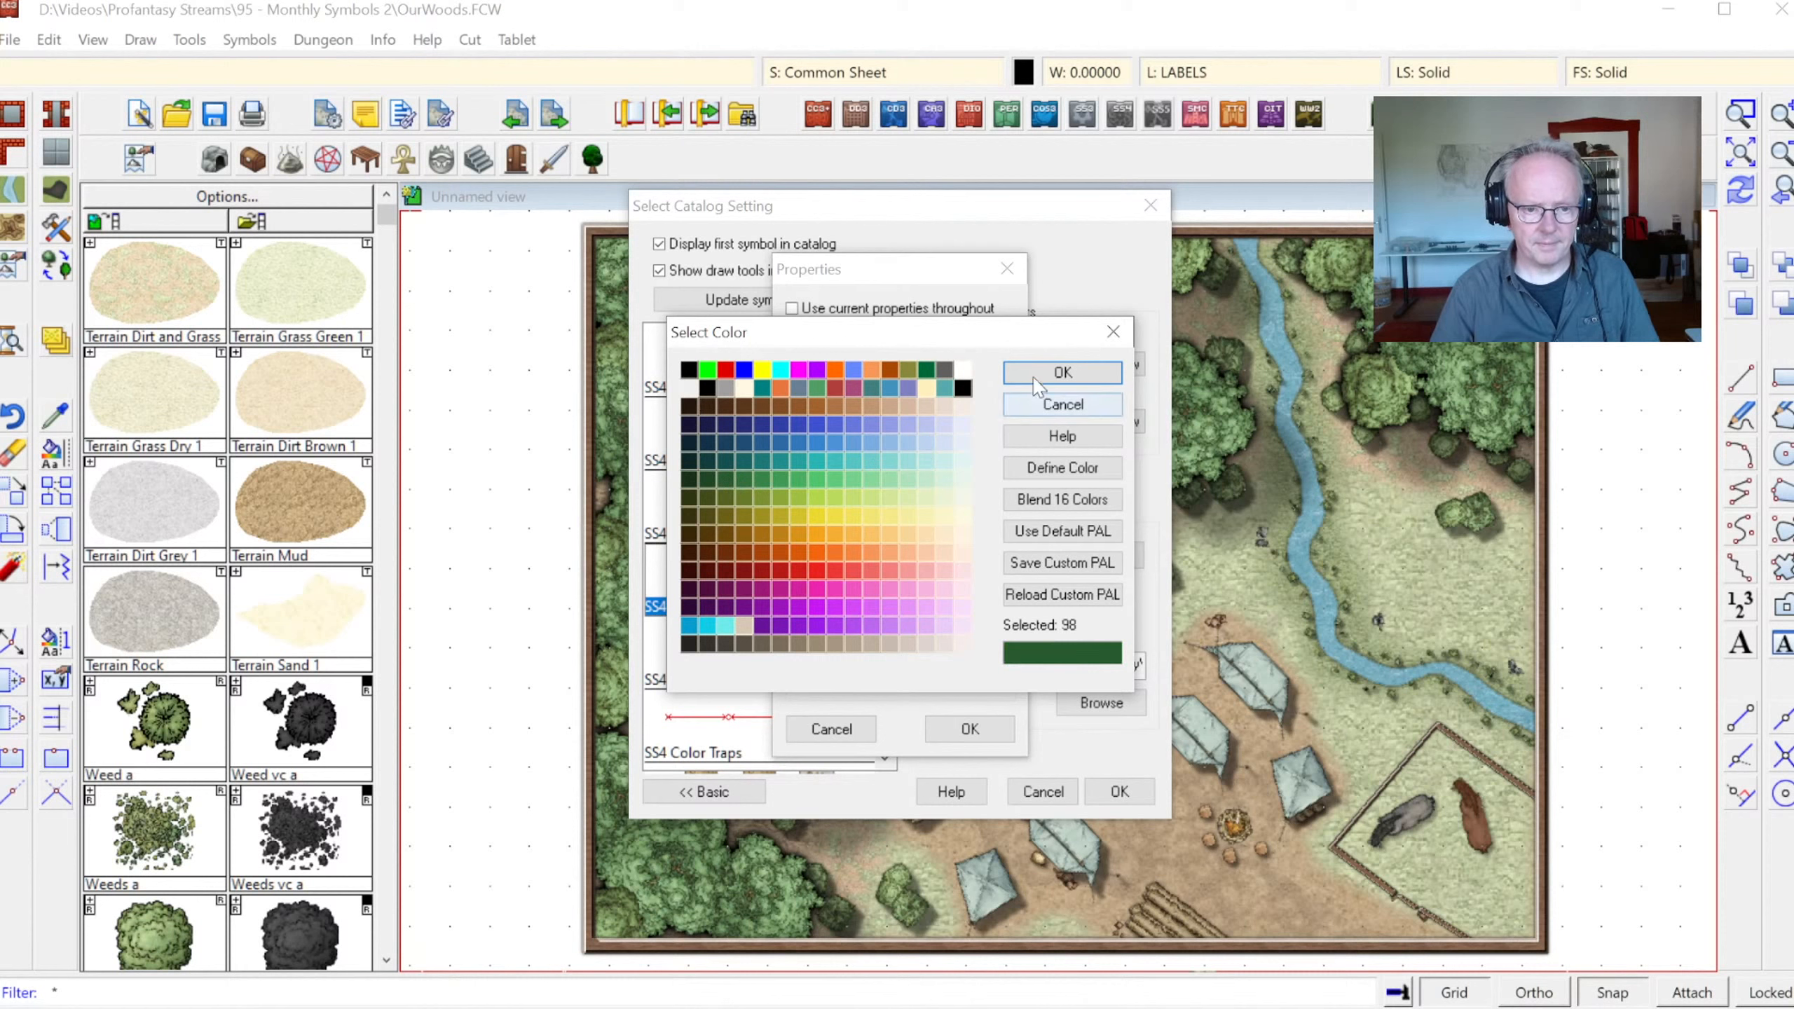
pyautogui.click(1036, 375)
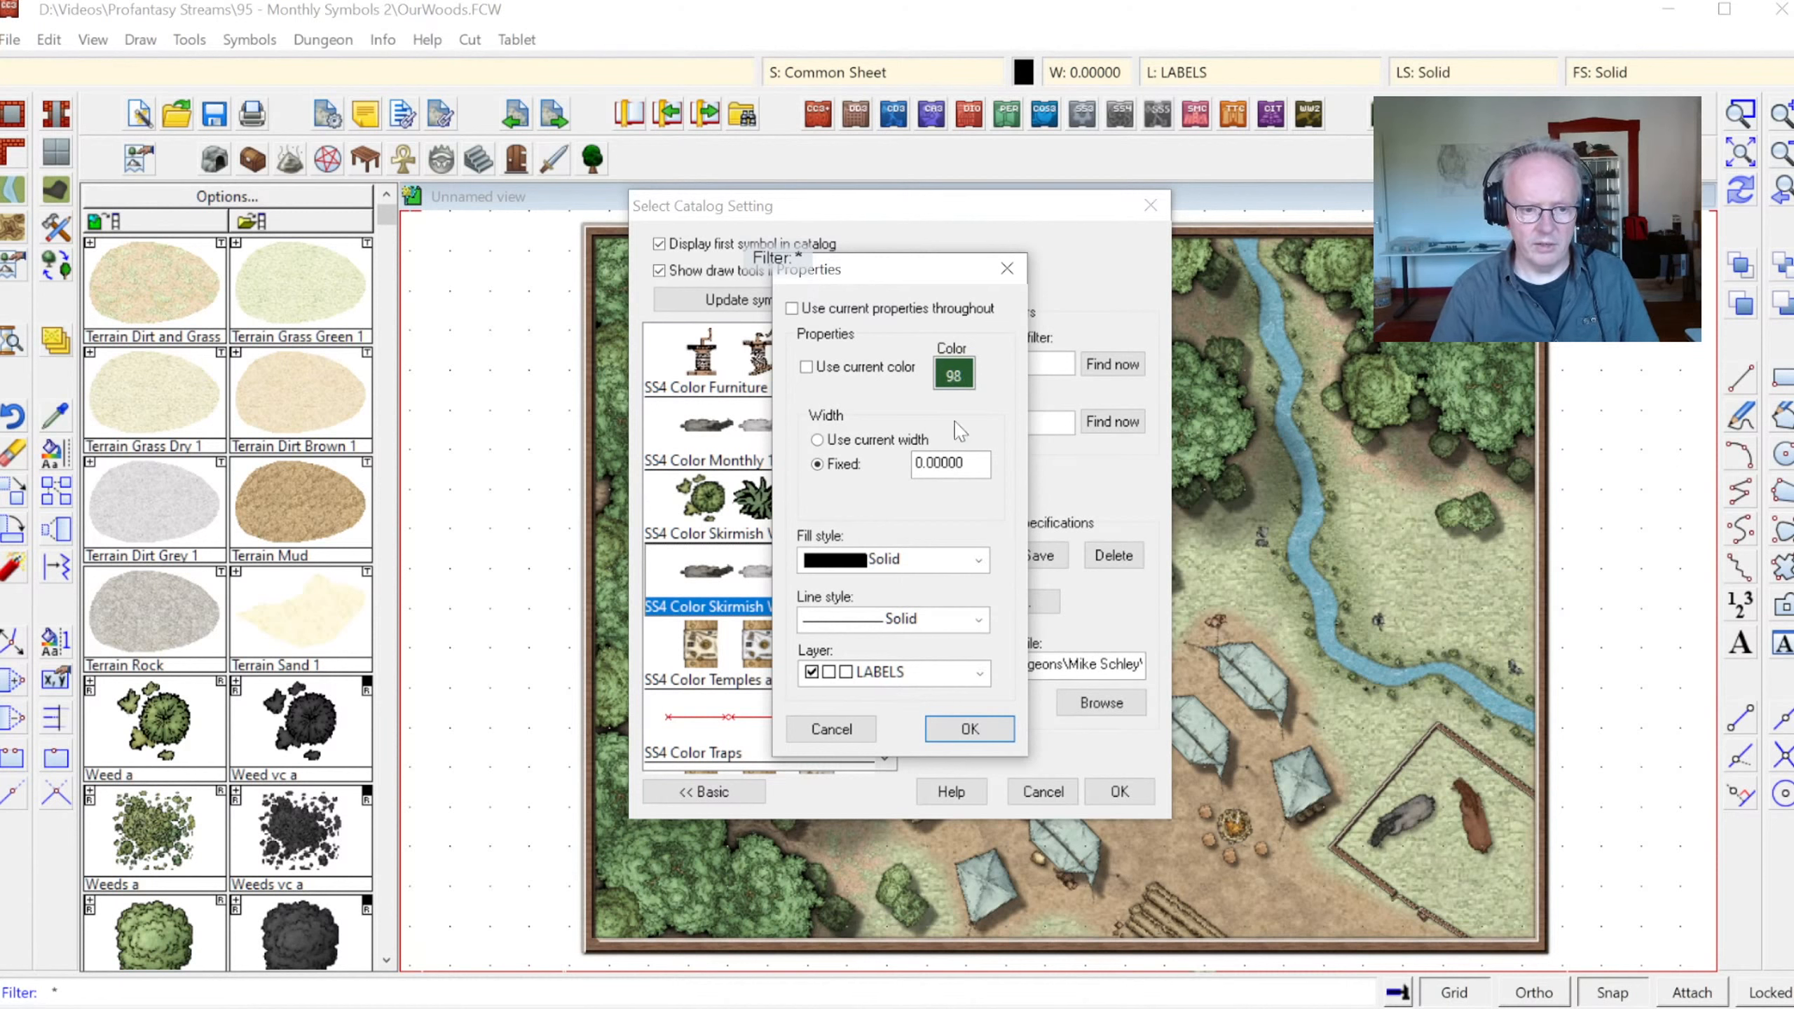
pyautogui.click(980, 673)
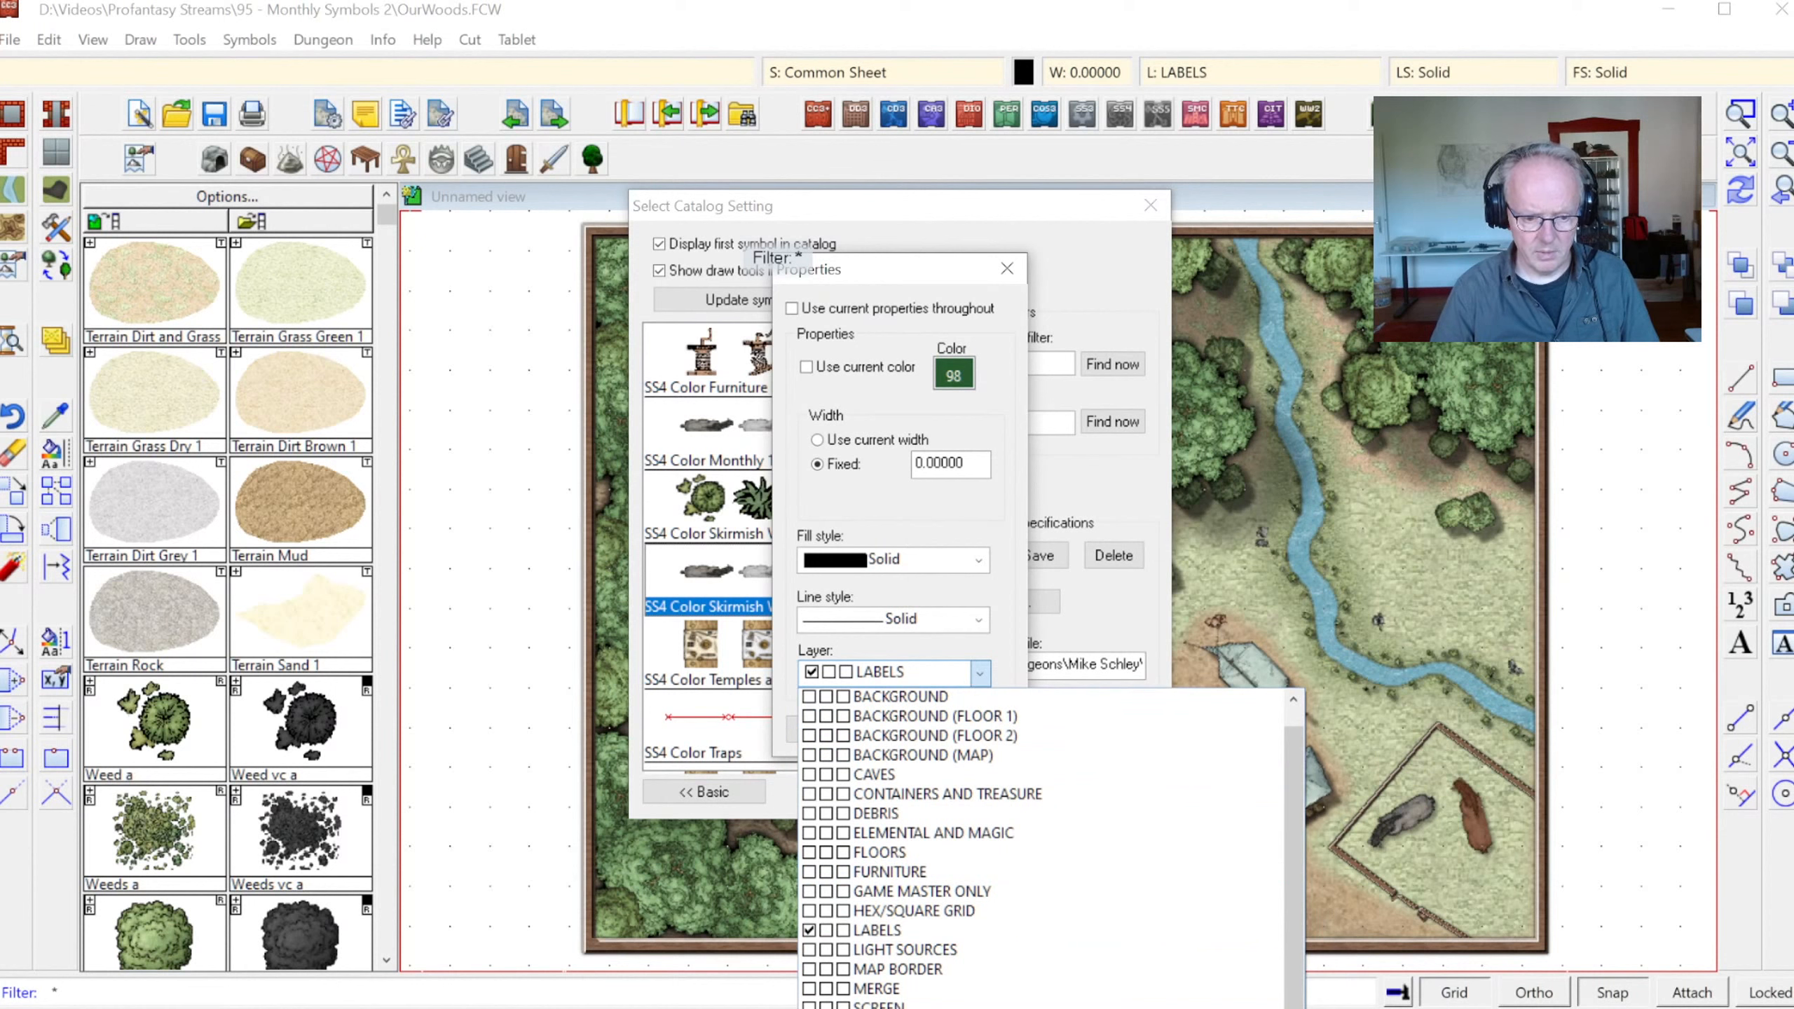
pyautogui.click(1039, 1008)
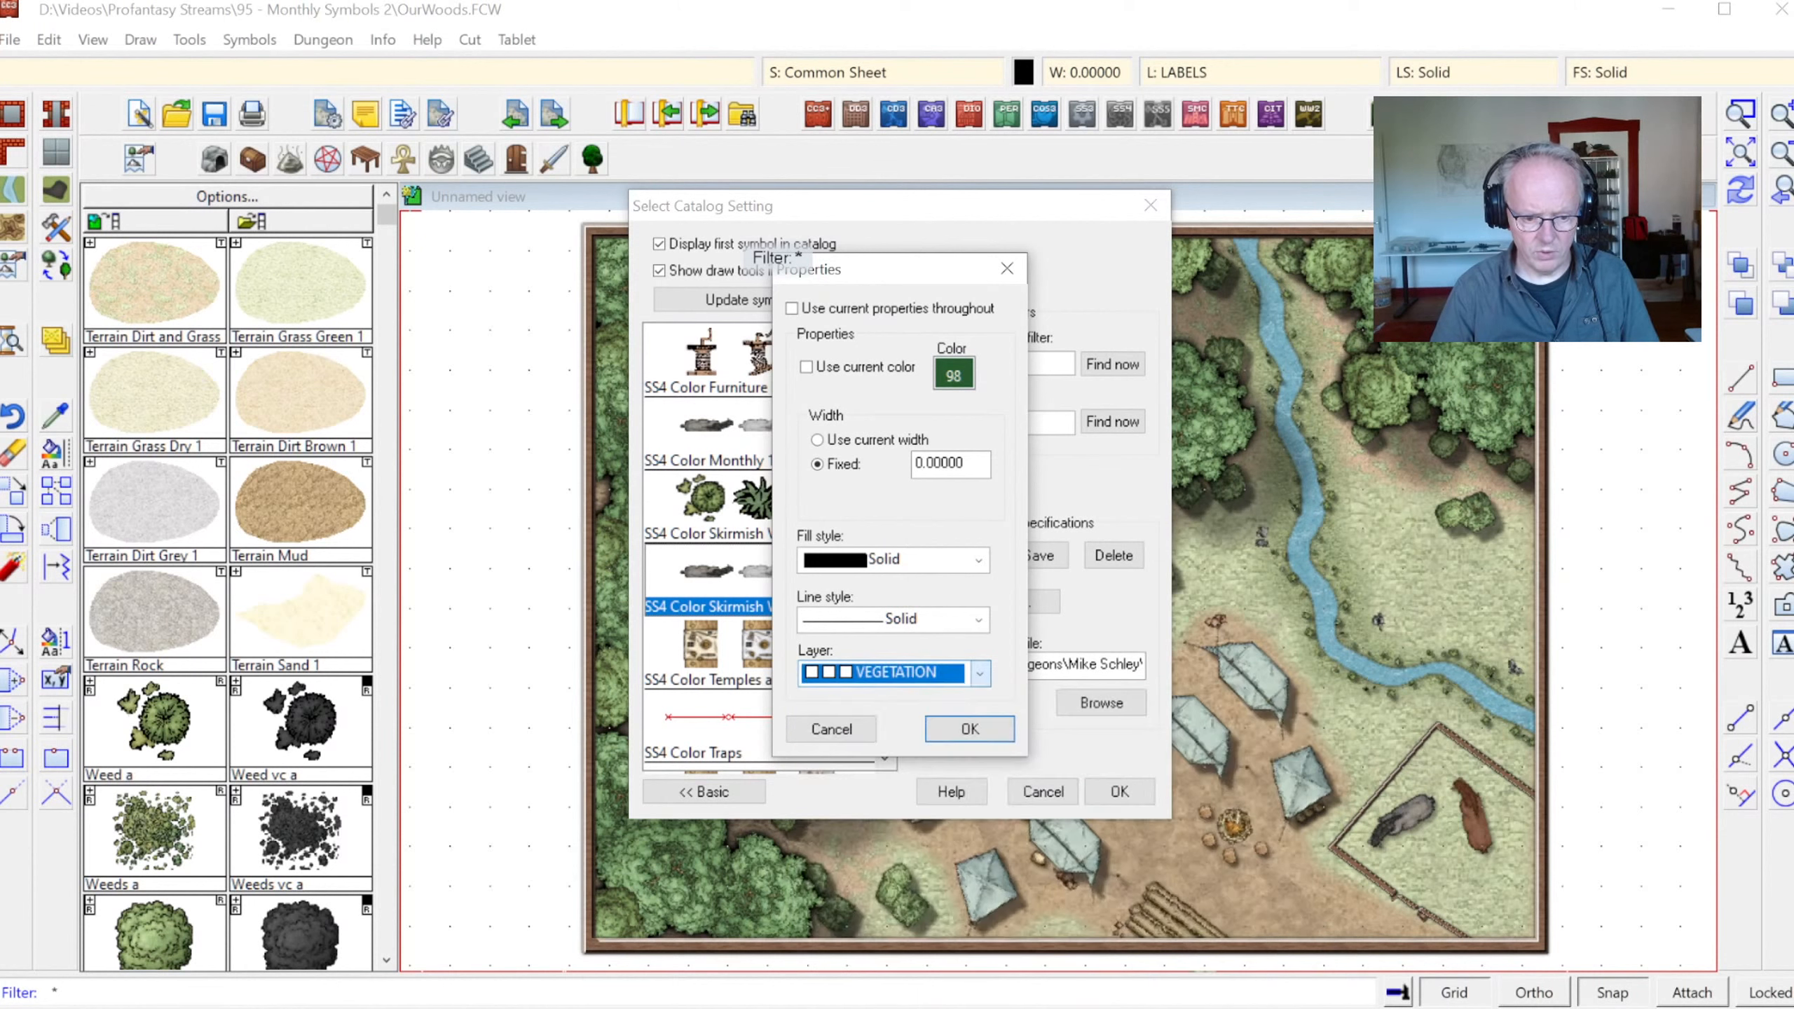
pyautogui.click(950, 733)
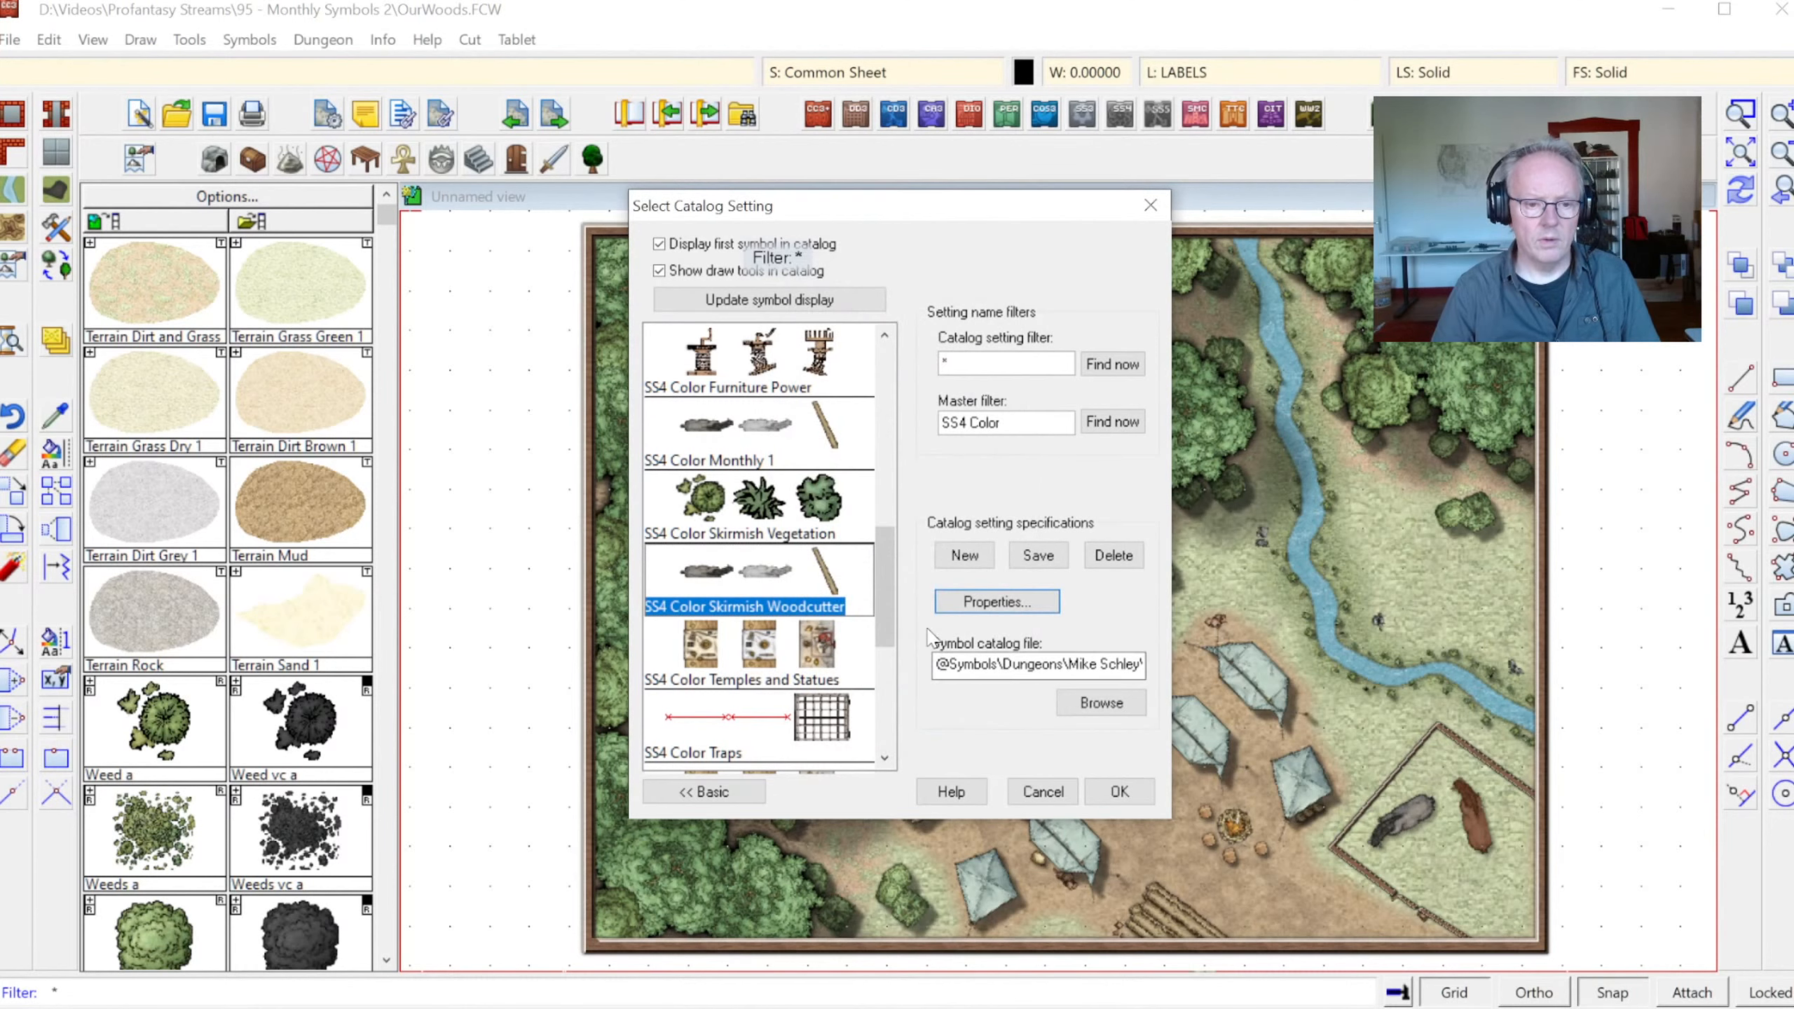
# Set the layer of SS4 Color Skirmish Vegetation to VEGETATION, and load the SS4 Color Skirmish Woodcutter catalog
pyautogui.click(809, 519)
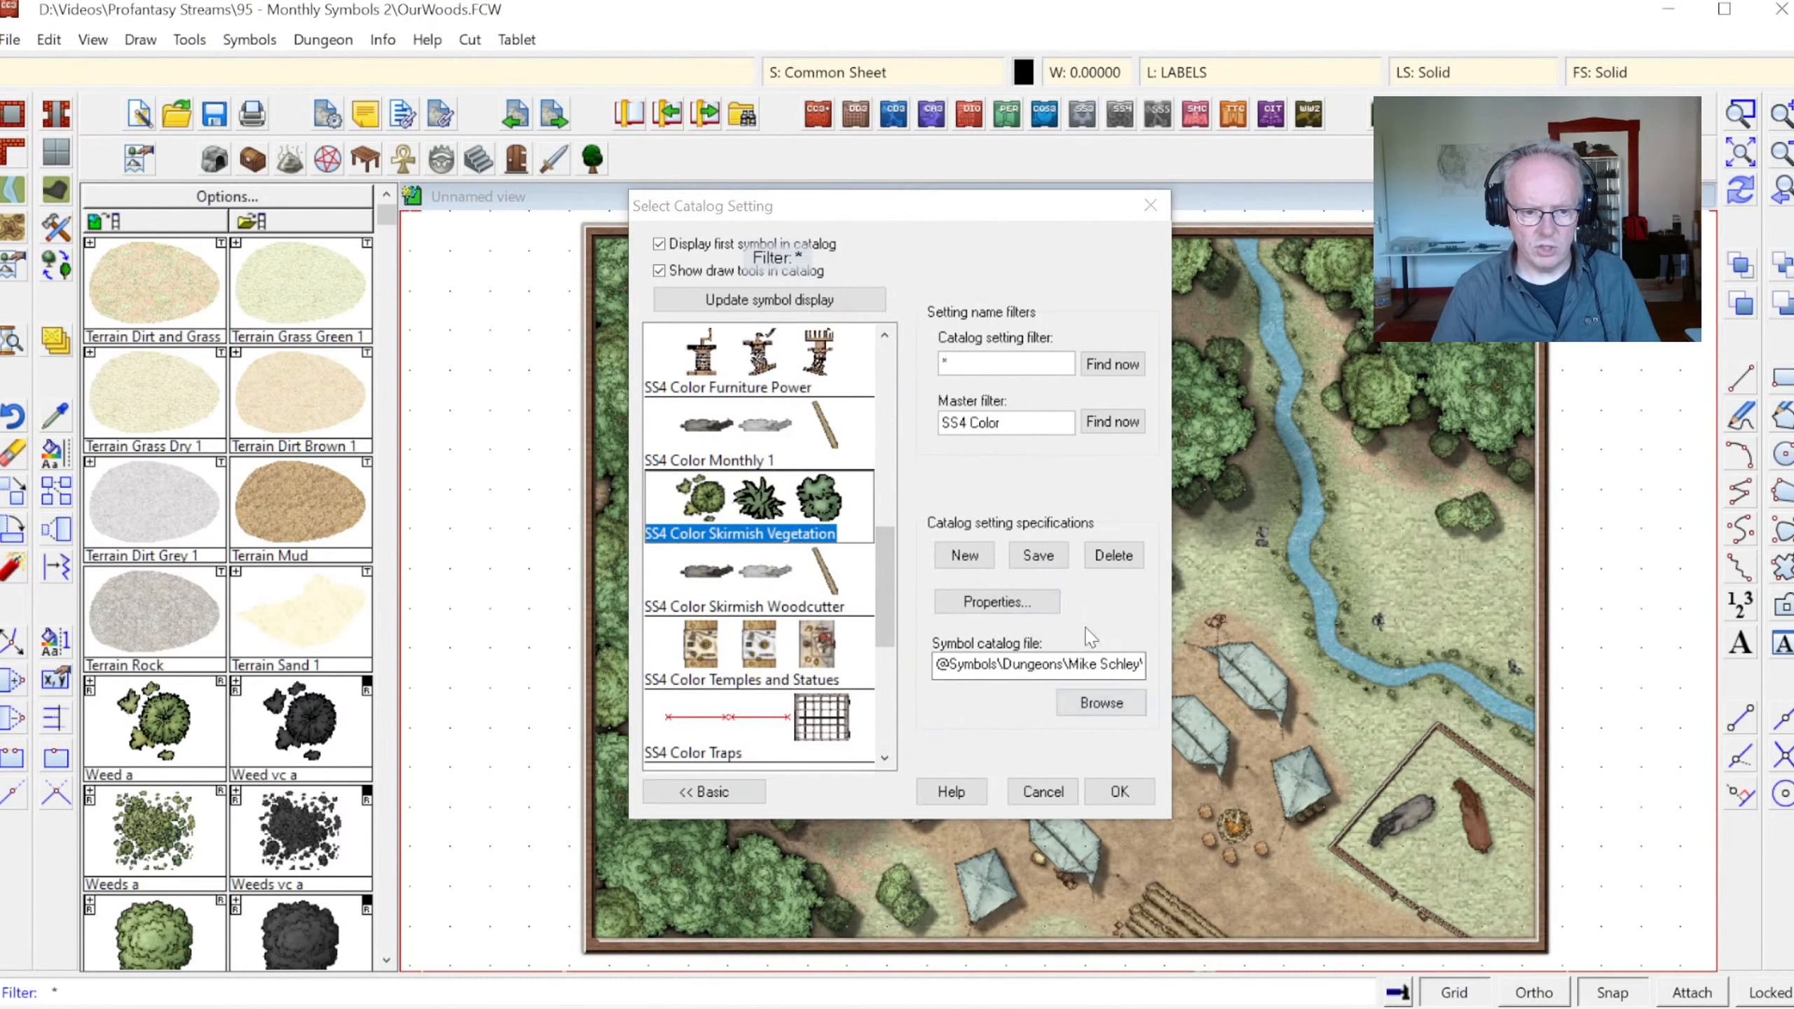
pyautogui.click(1030, 609)
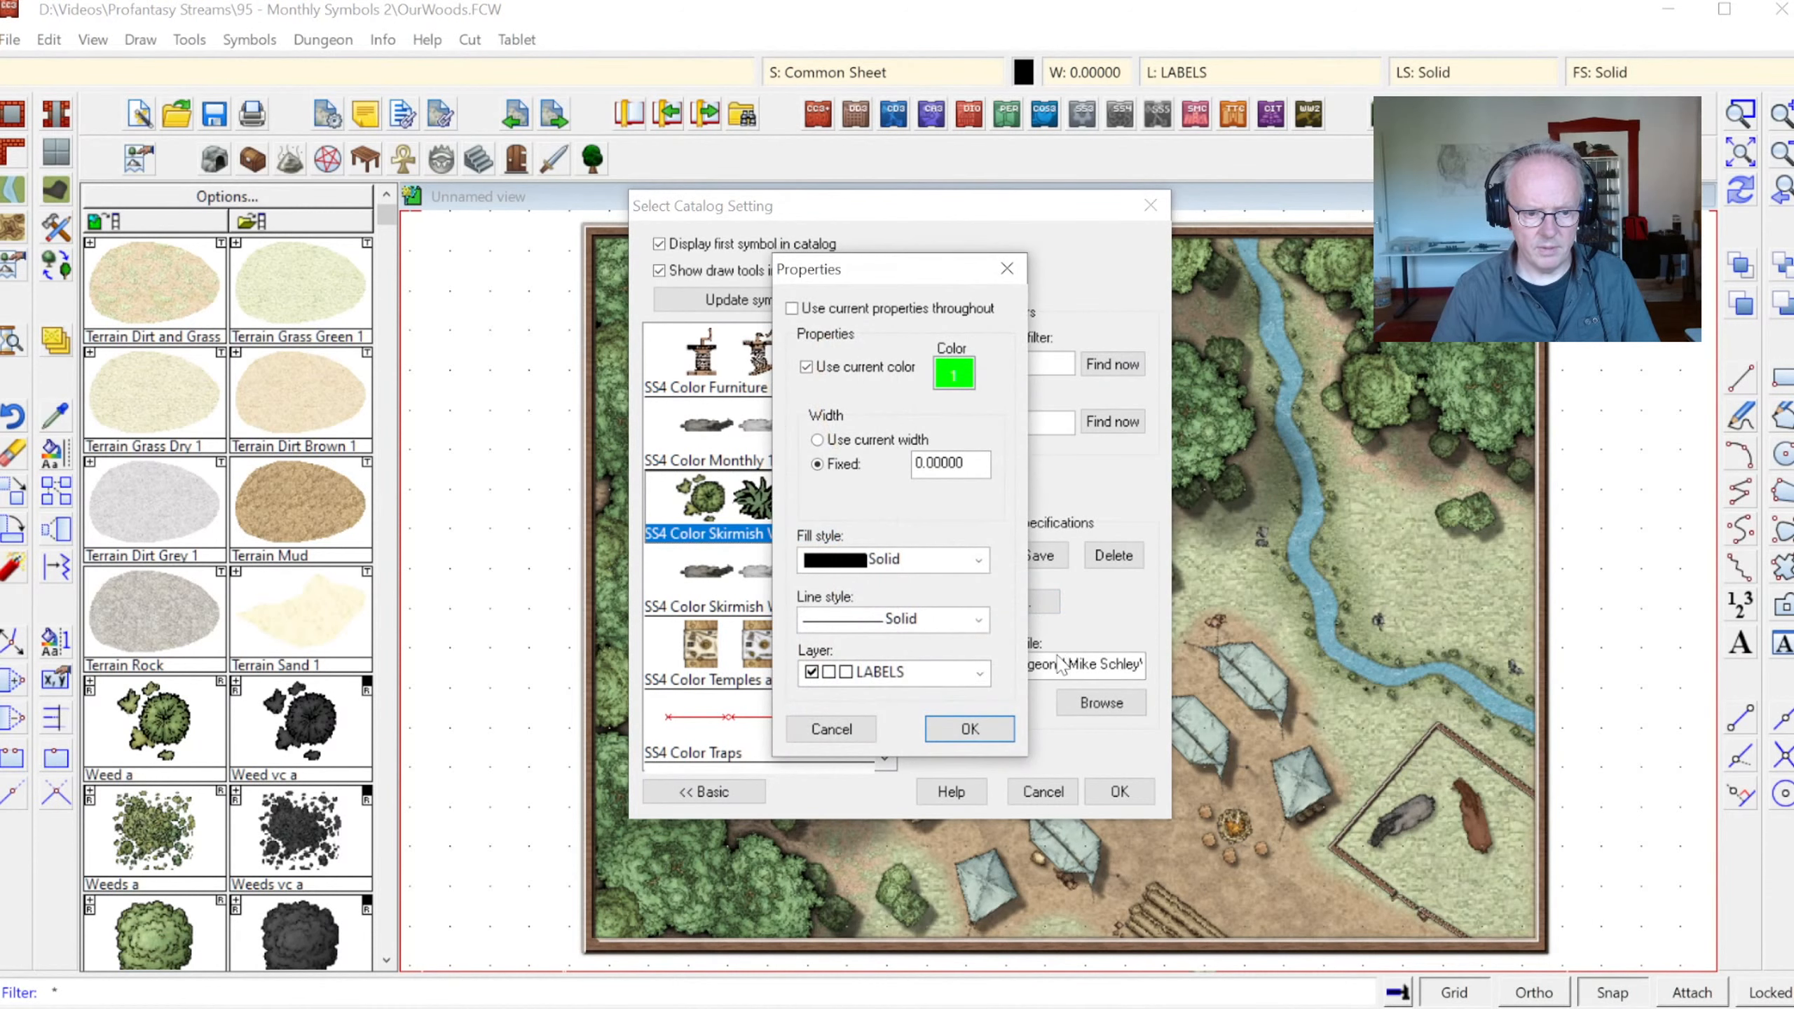
pyautogui.click(978, 673)
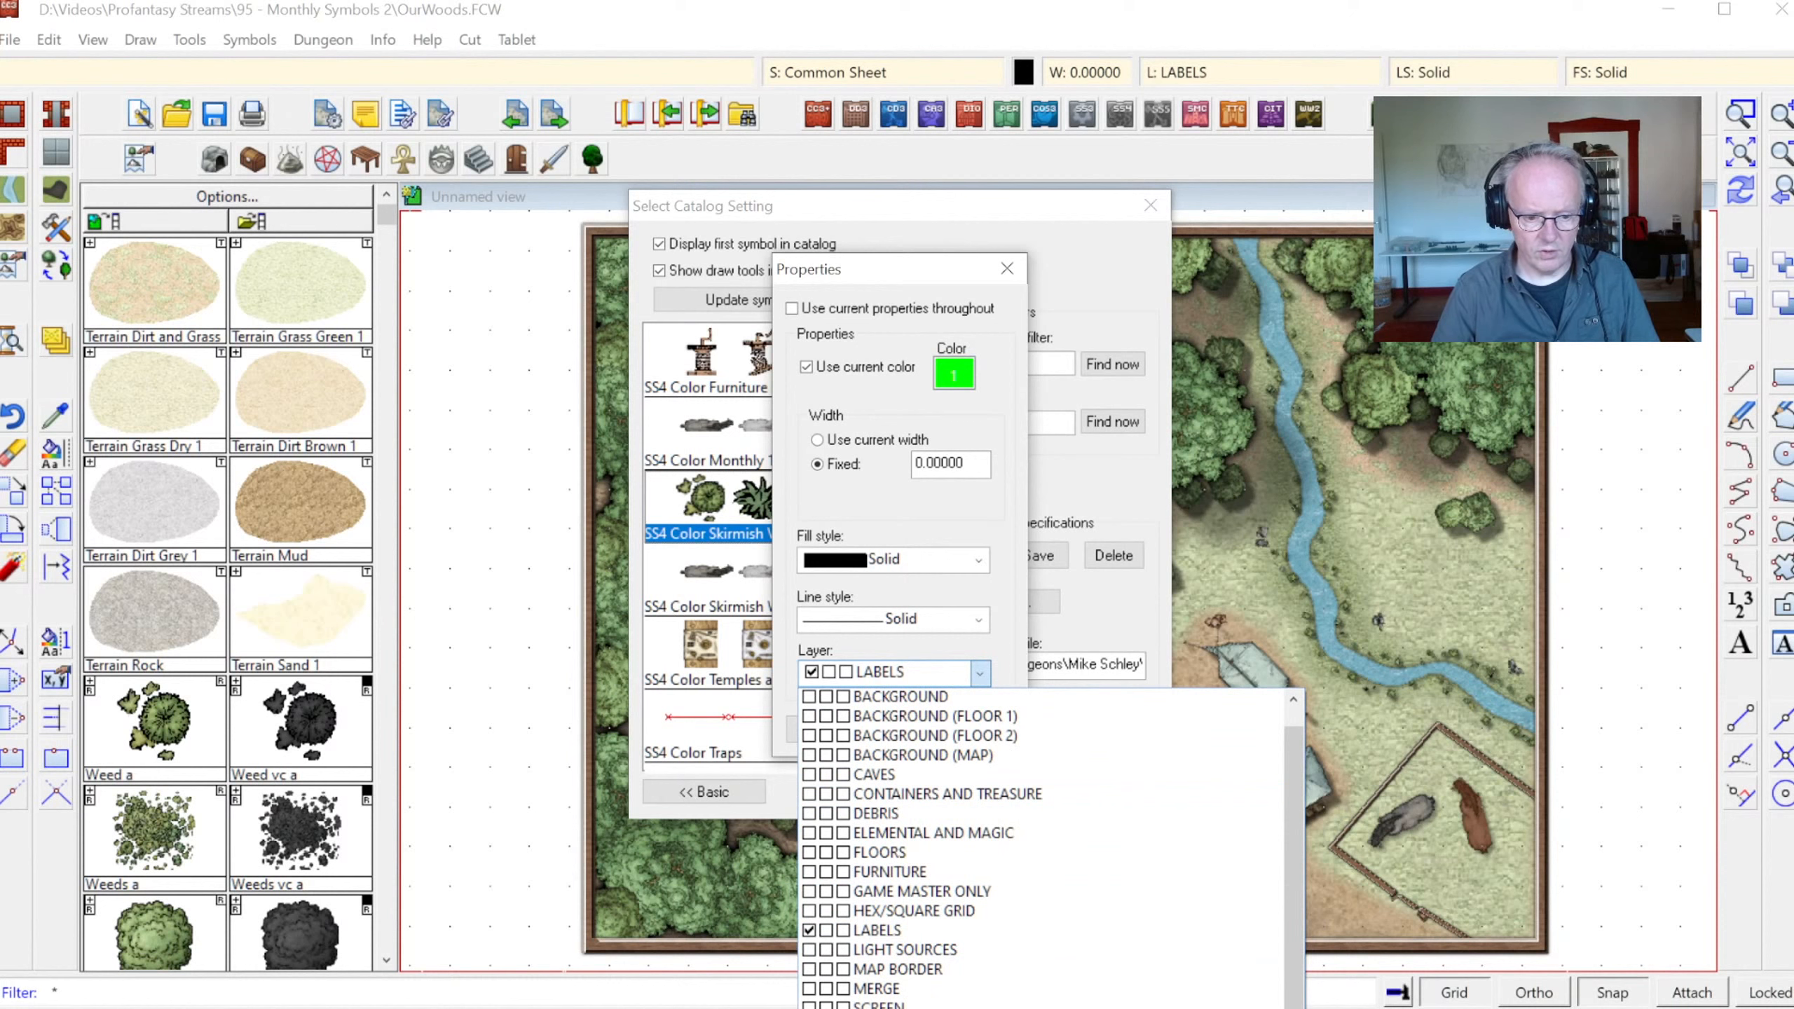
pyautogui.click(892, 1008)
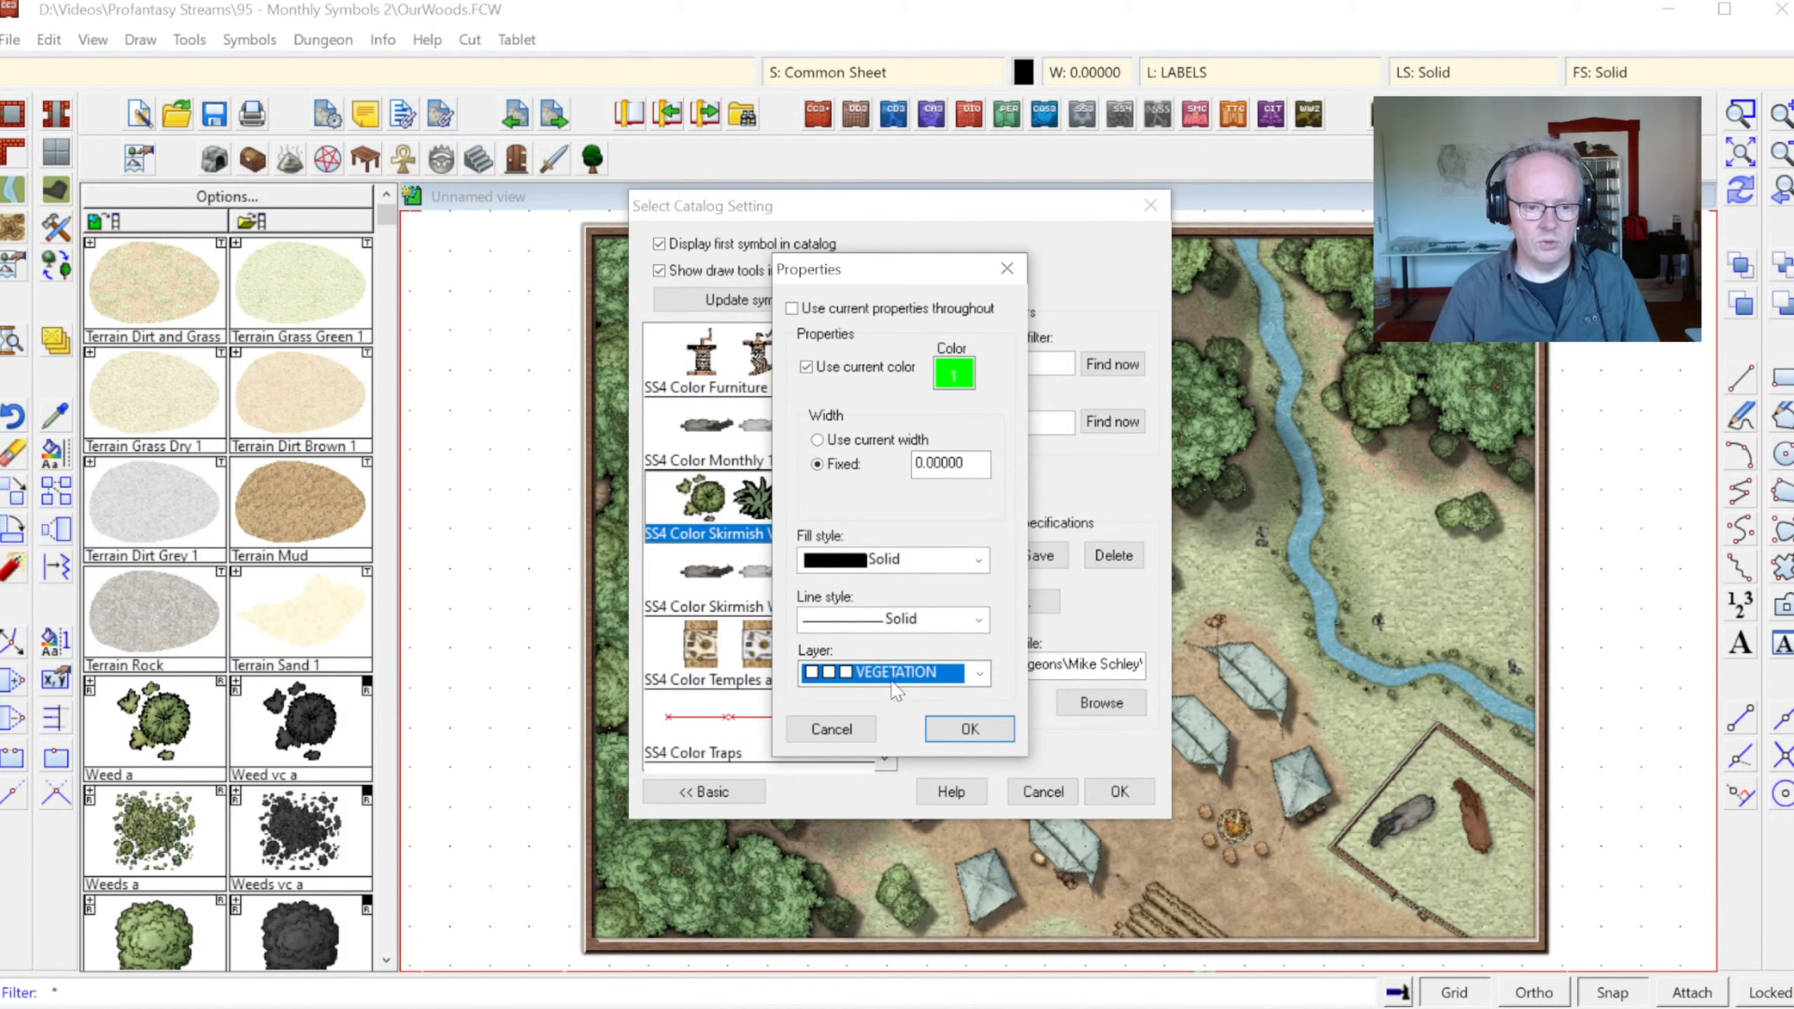
pyautogui.click(970, 730)
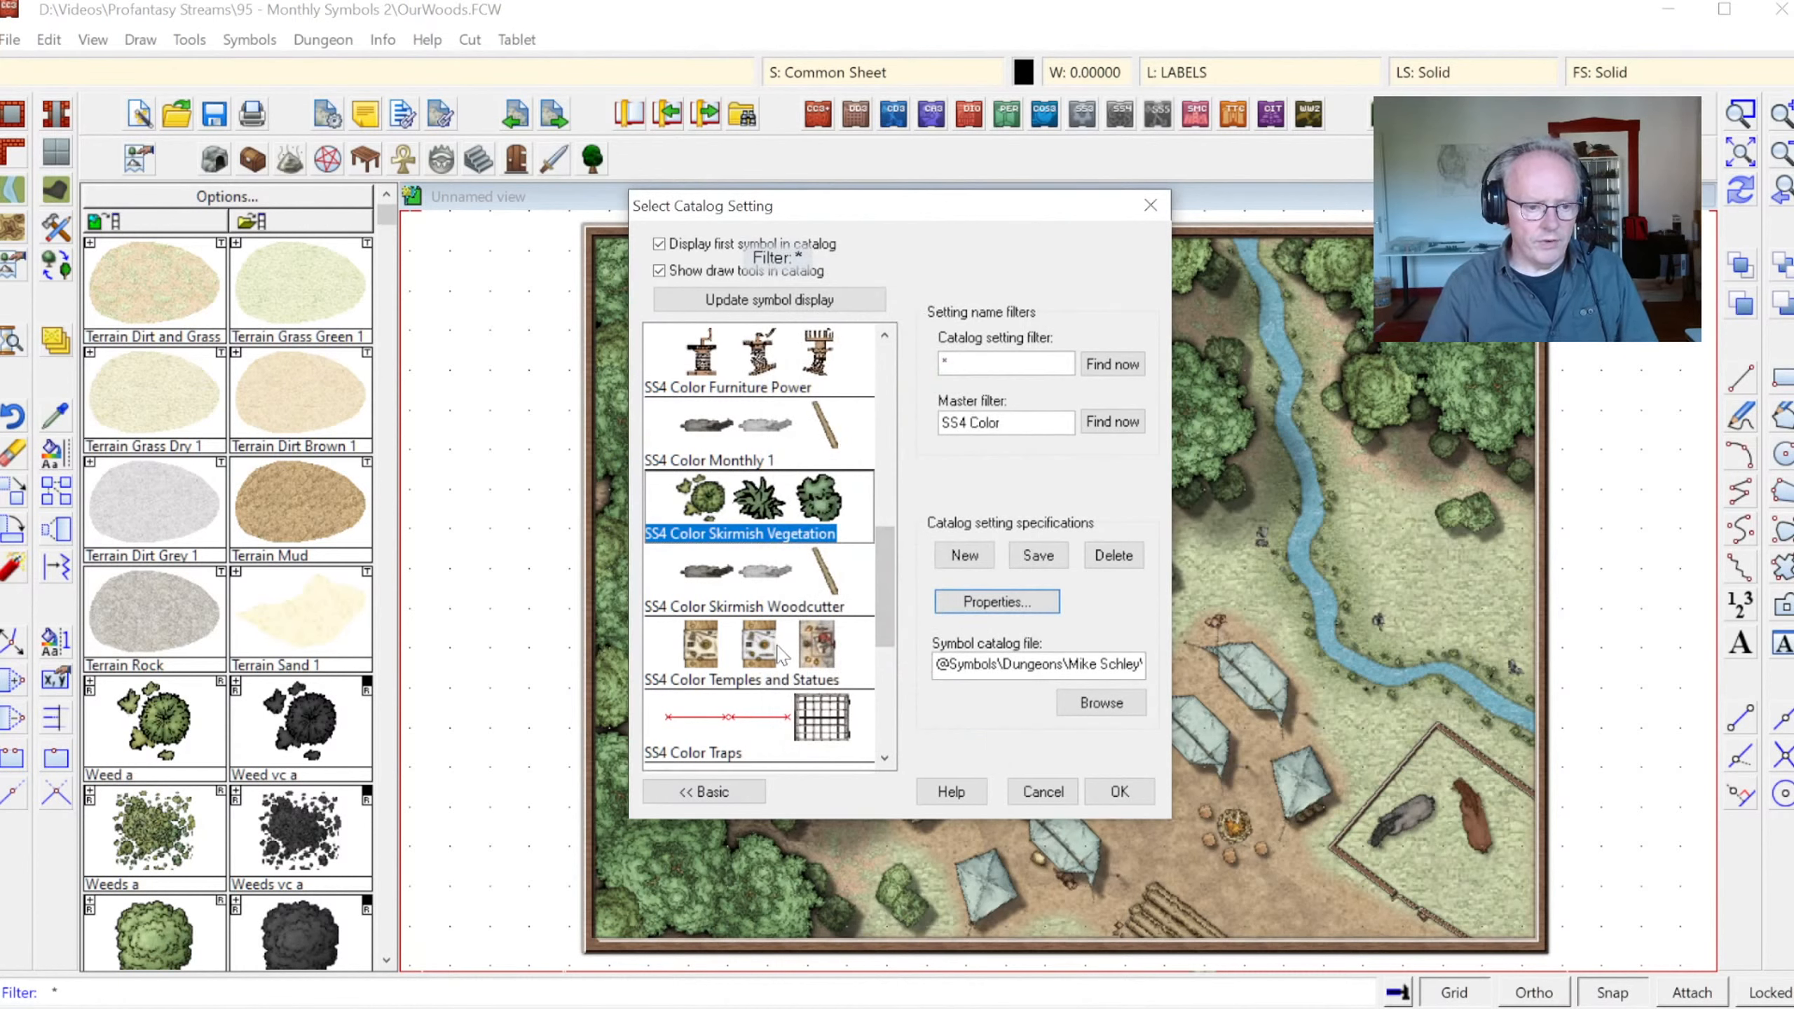
pyautogui.click(767, 594)
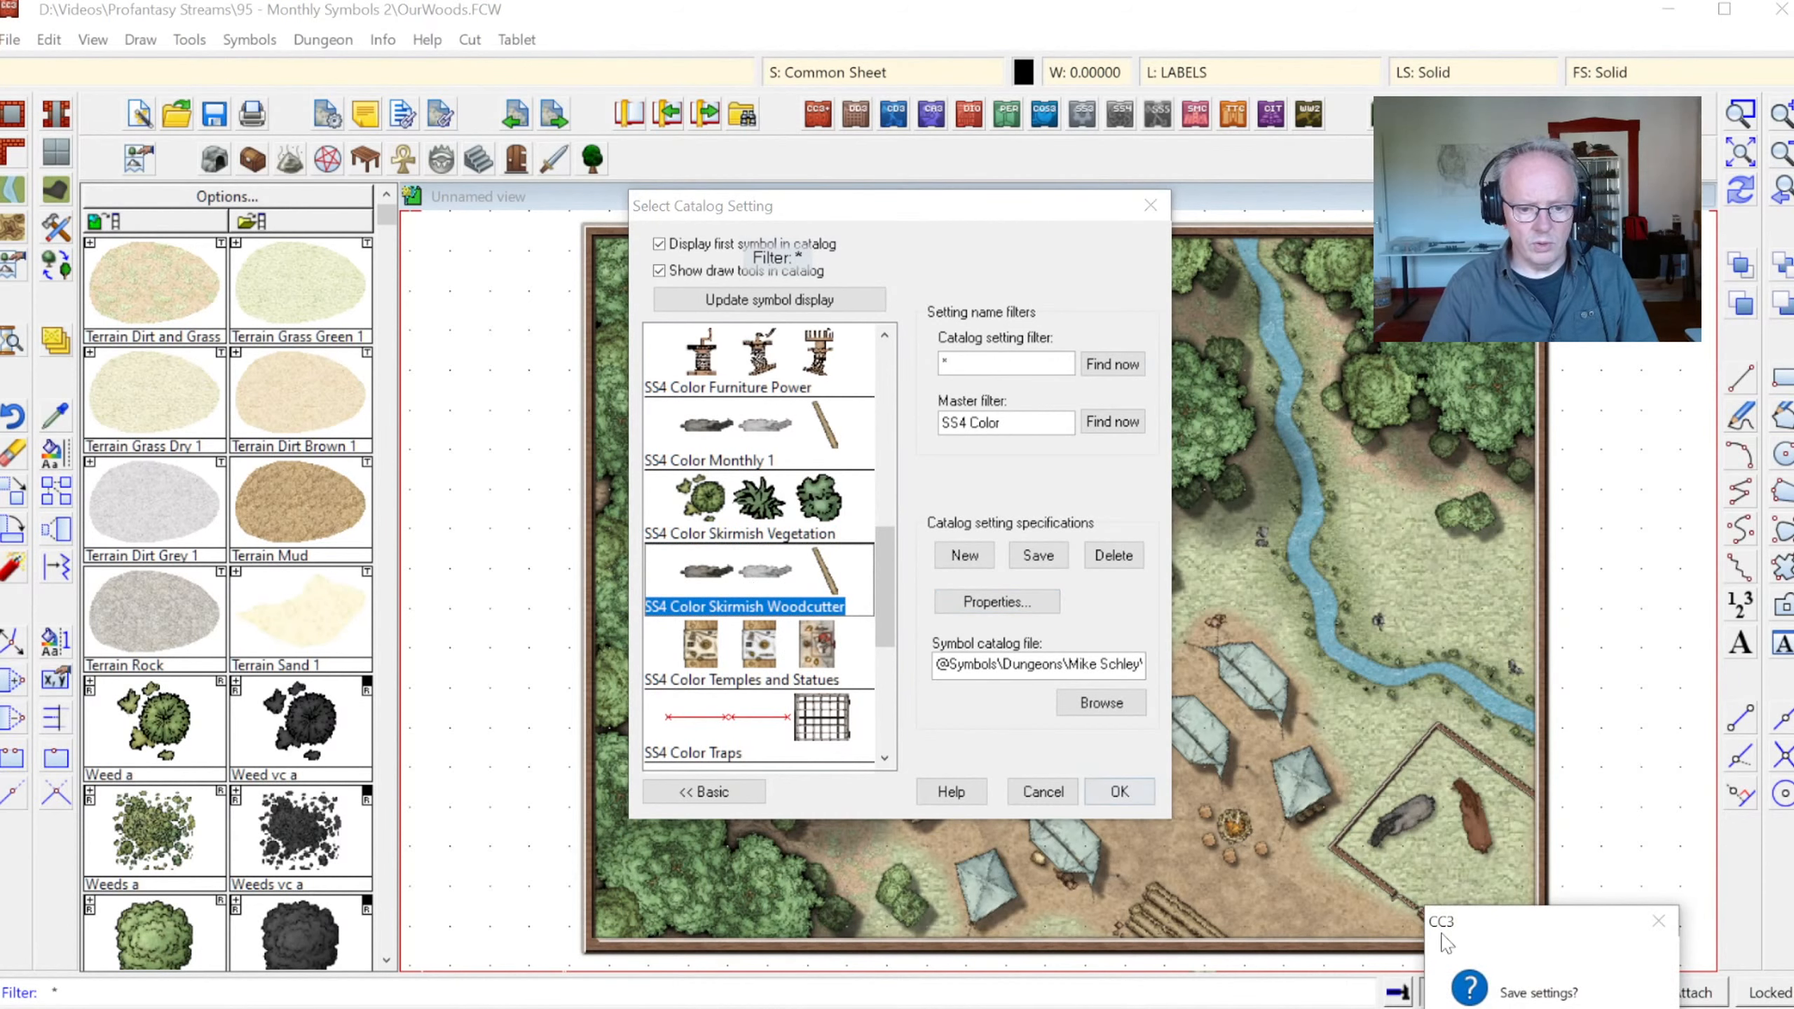
pyautogui.click(1129, 794)
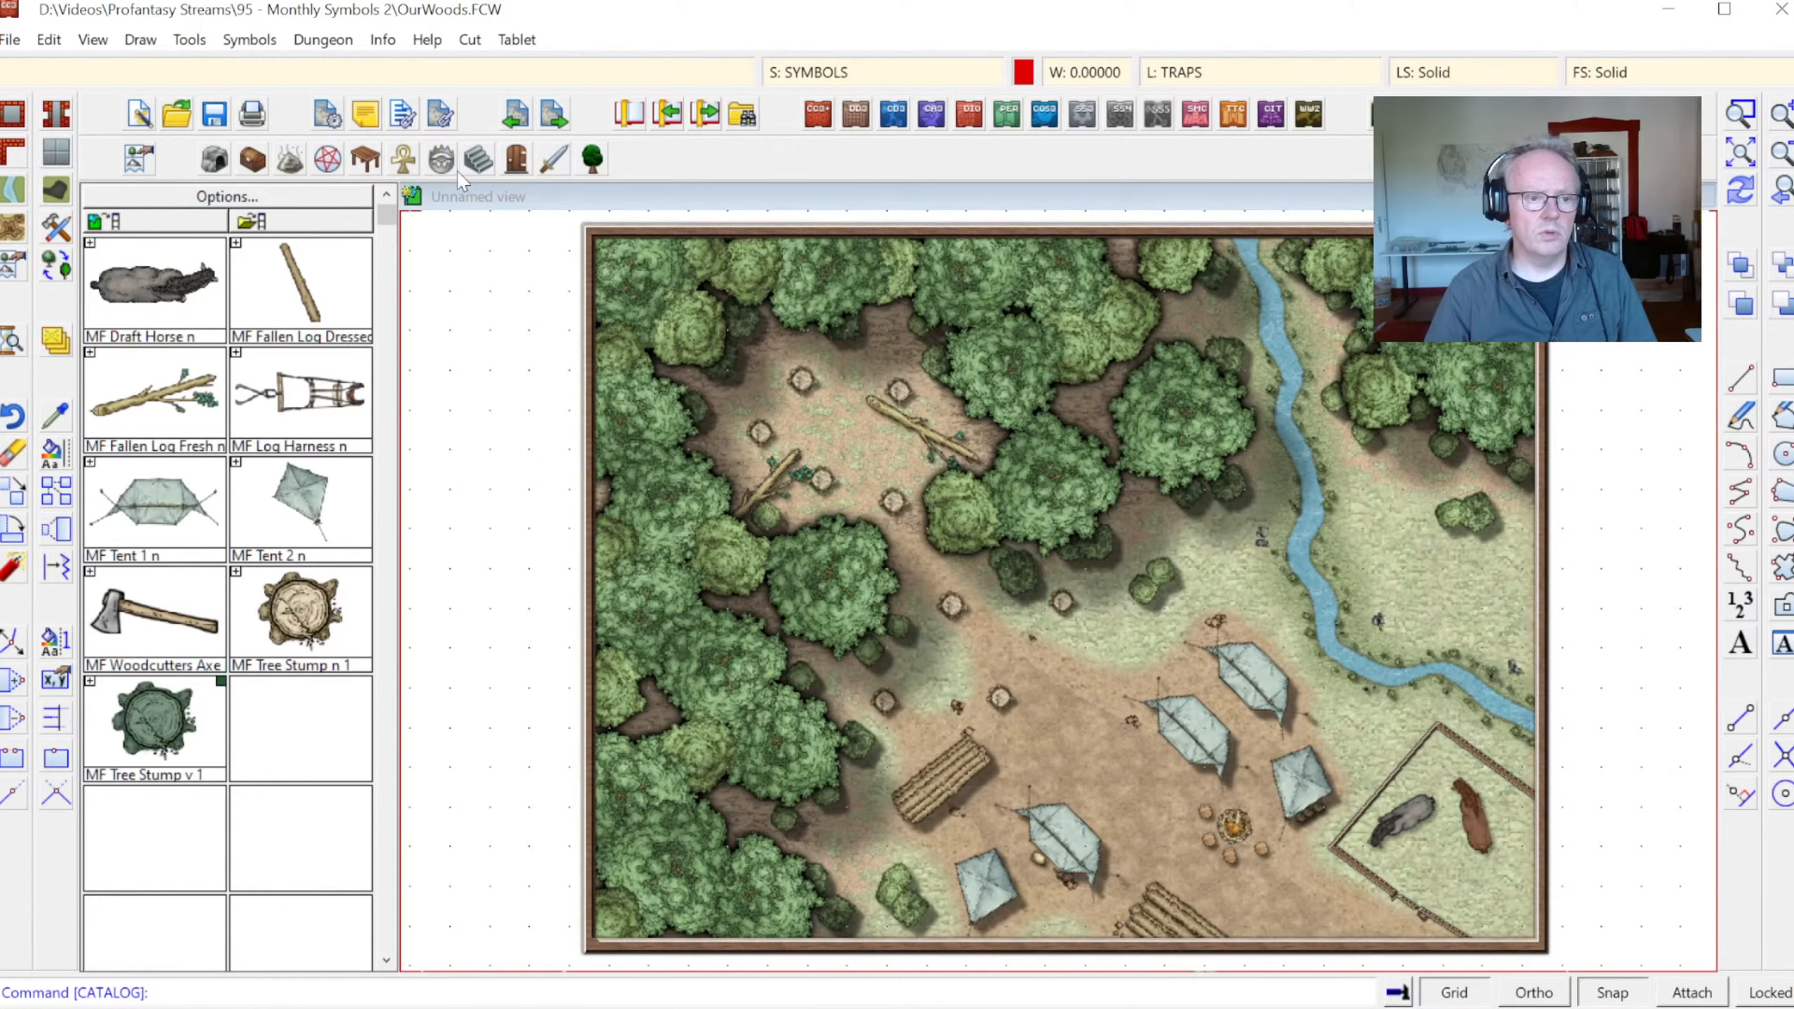
# Switch to the trap symbols and load SS4 Color Skirmish Woodcutter again through the vegetation catalog choices
pyautogui.click(445, 160)
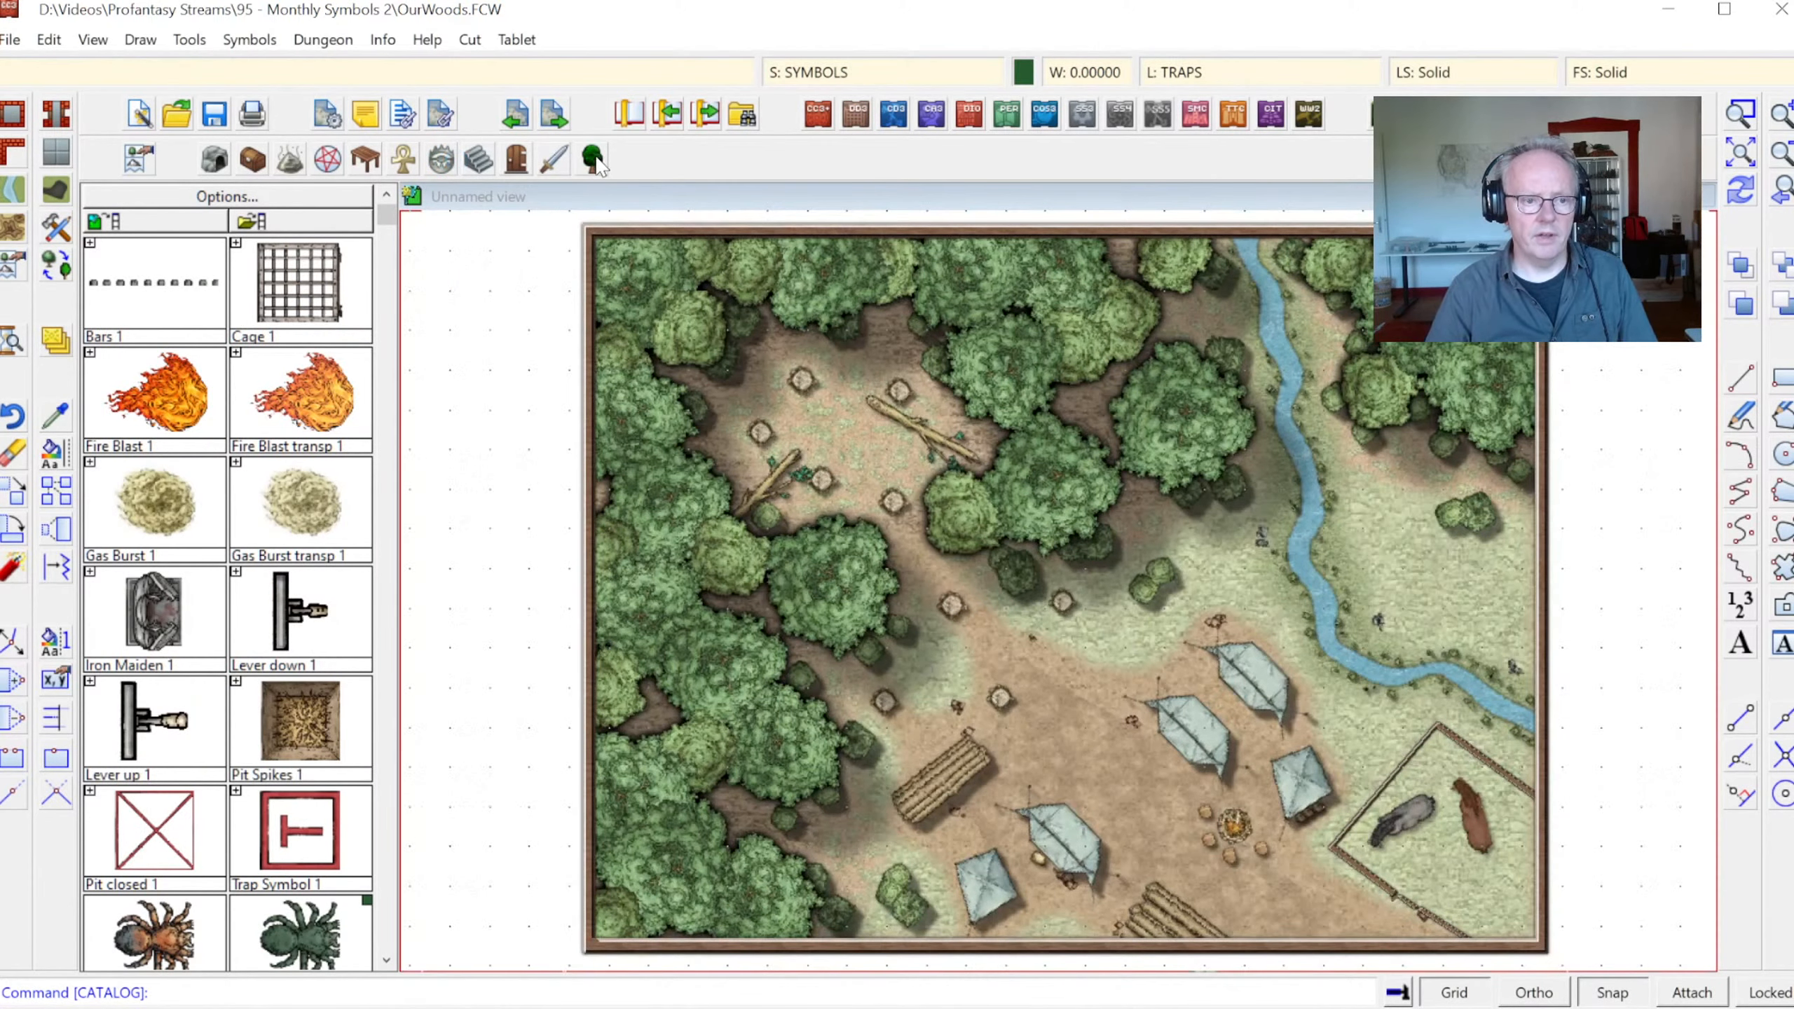
pyautogui.click(594, 159)
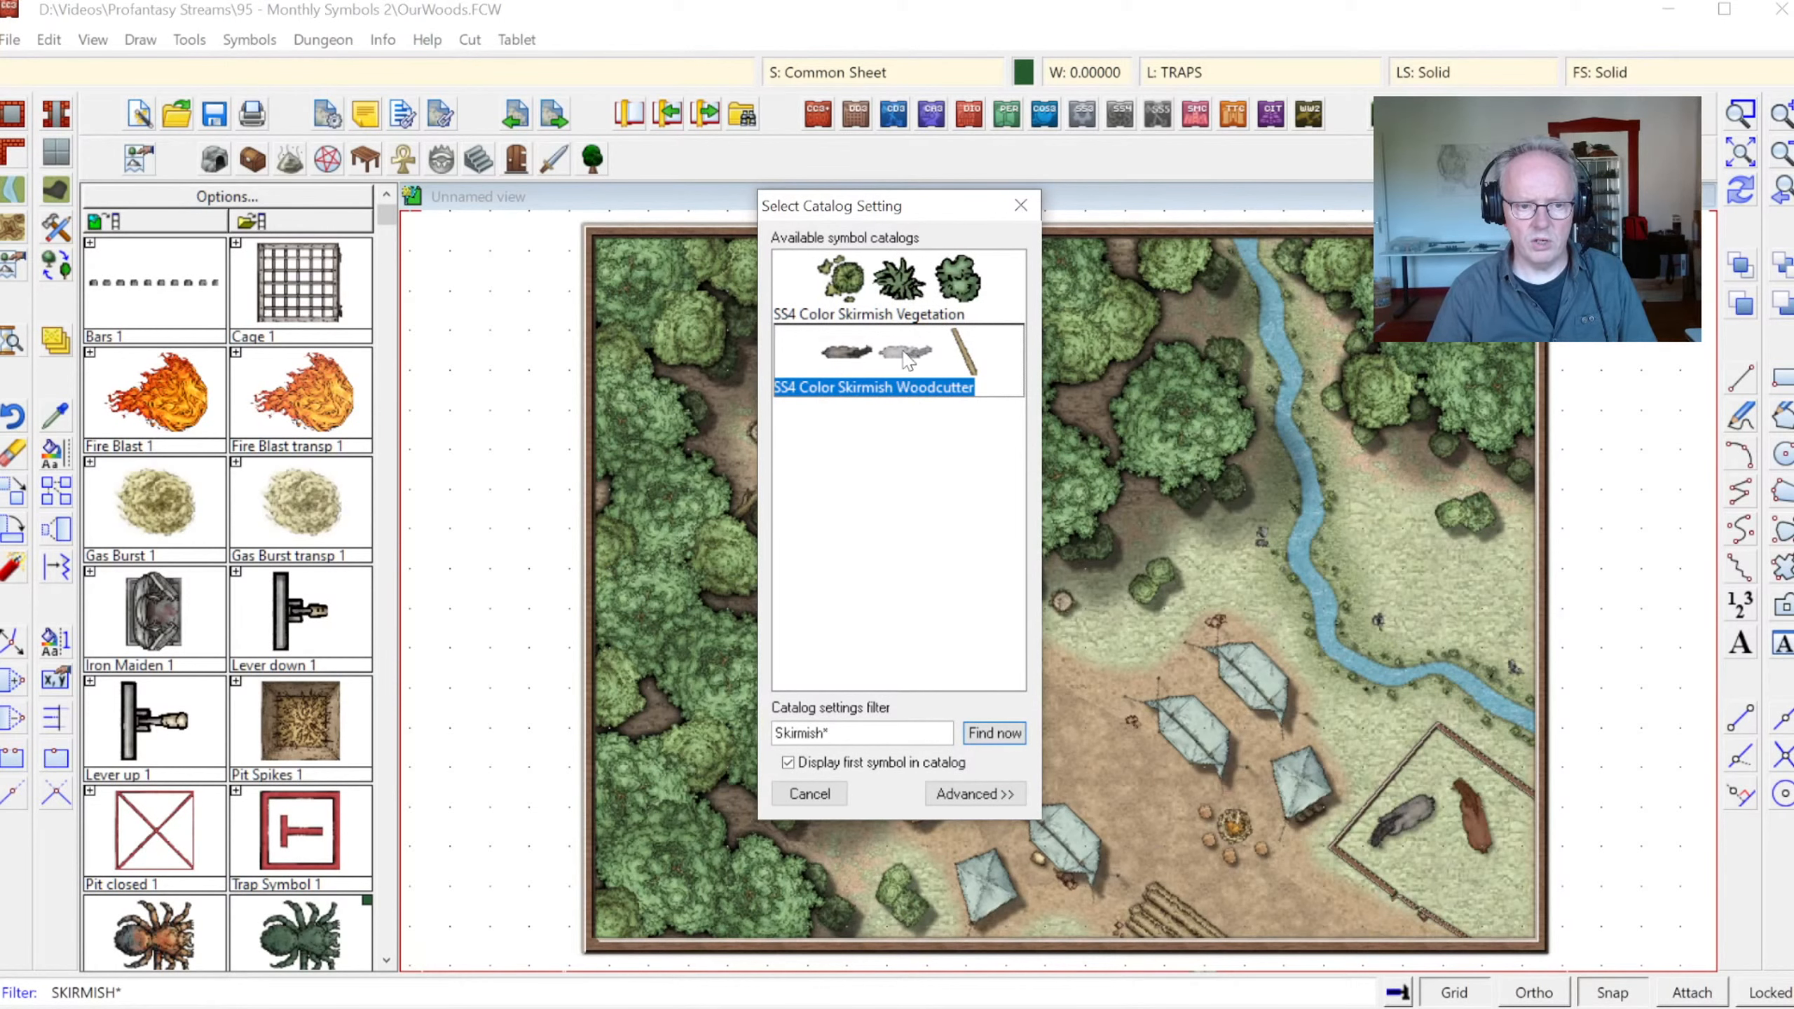
pyautogui.doubleClick(918, 382)
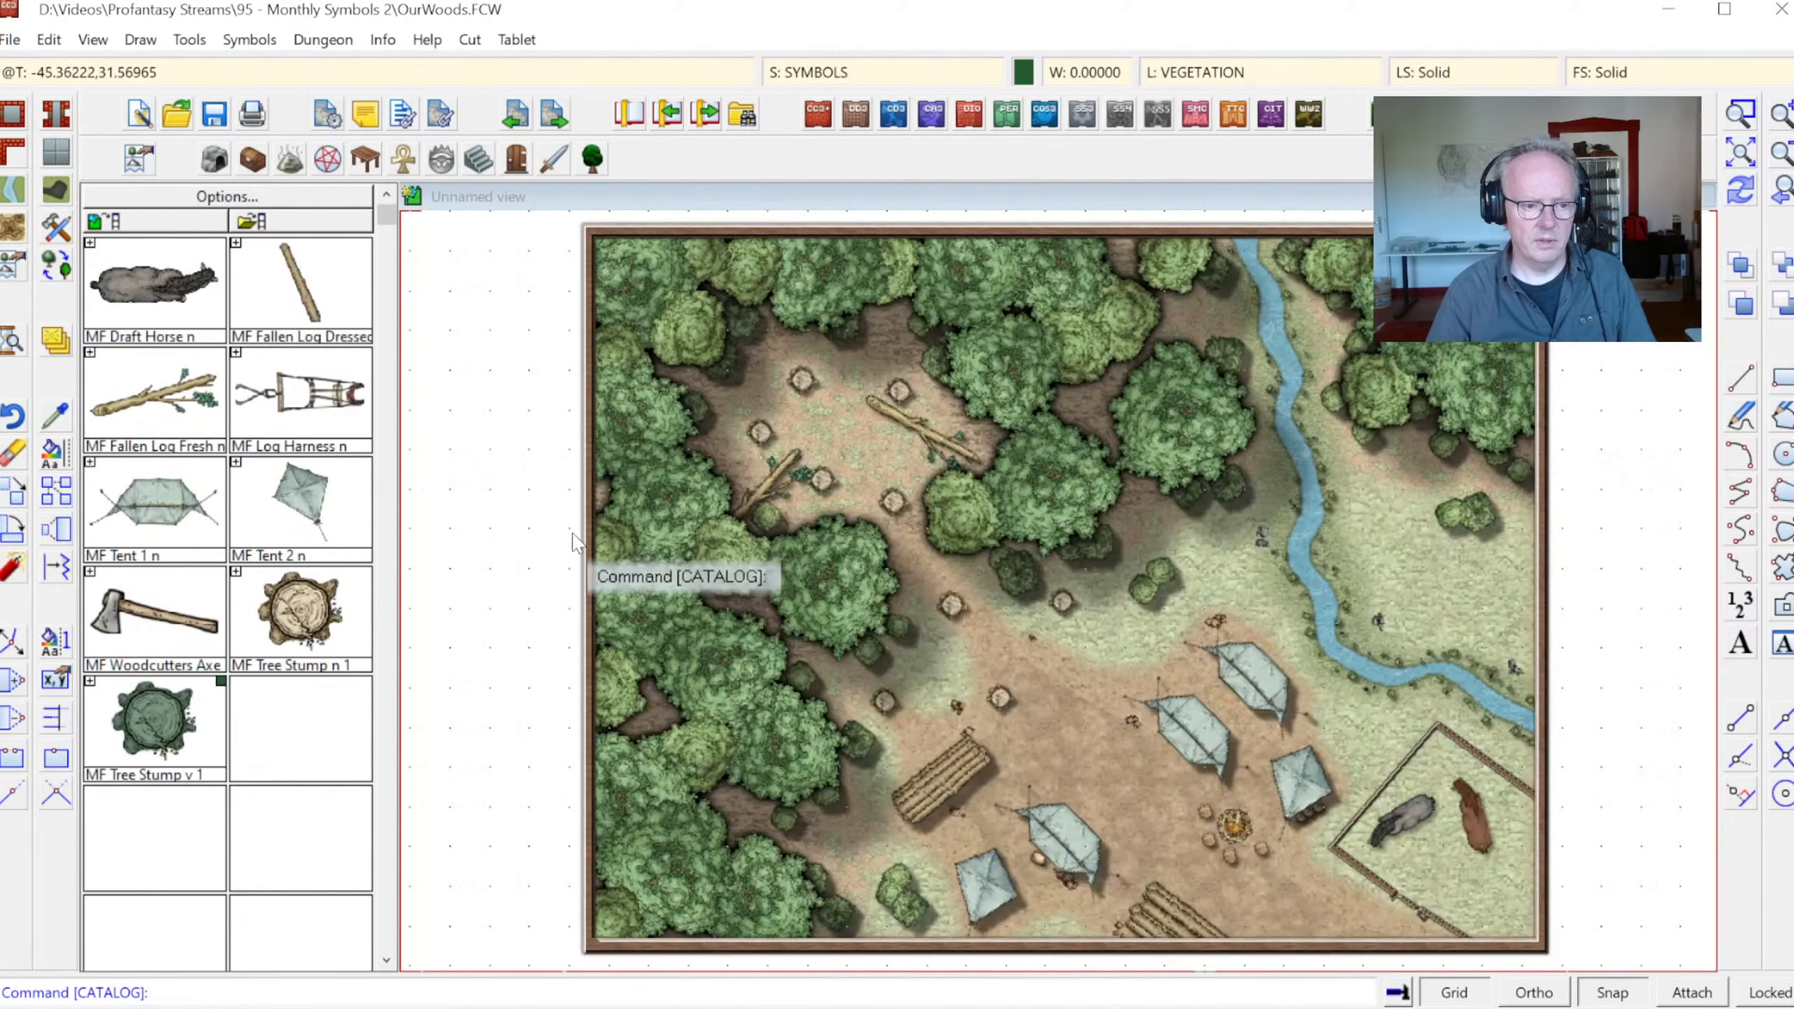
# Review the SS4 Color Skirmish Woodcutter setting in the advanced catalog options and load the SS4 Color Skirmish Vegetation catalog
pyautogui.click(592, 158)
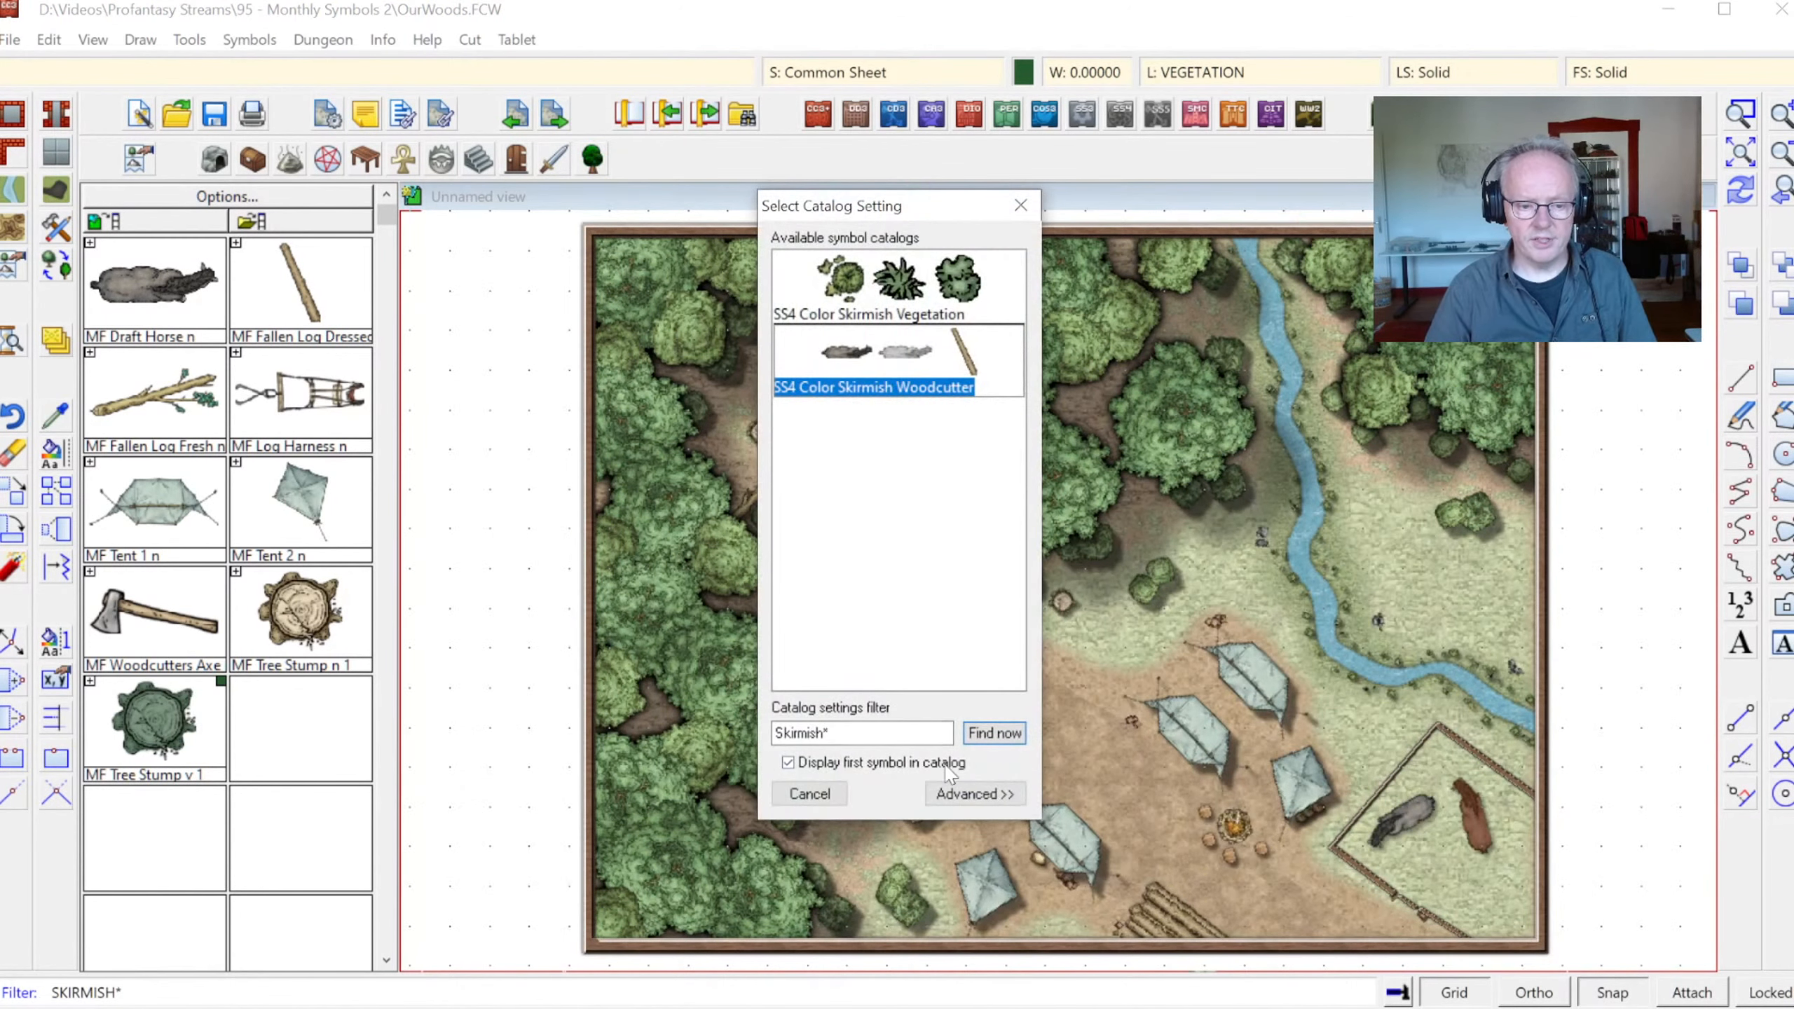
pyautogui.click(931, 806)
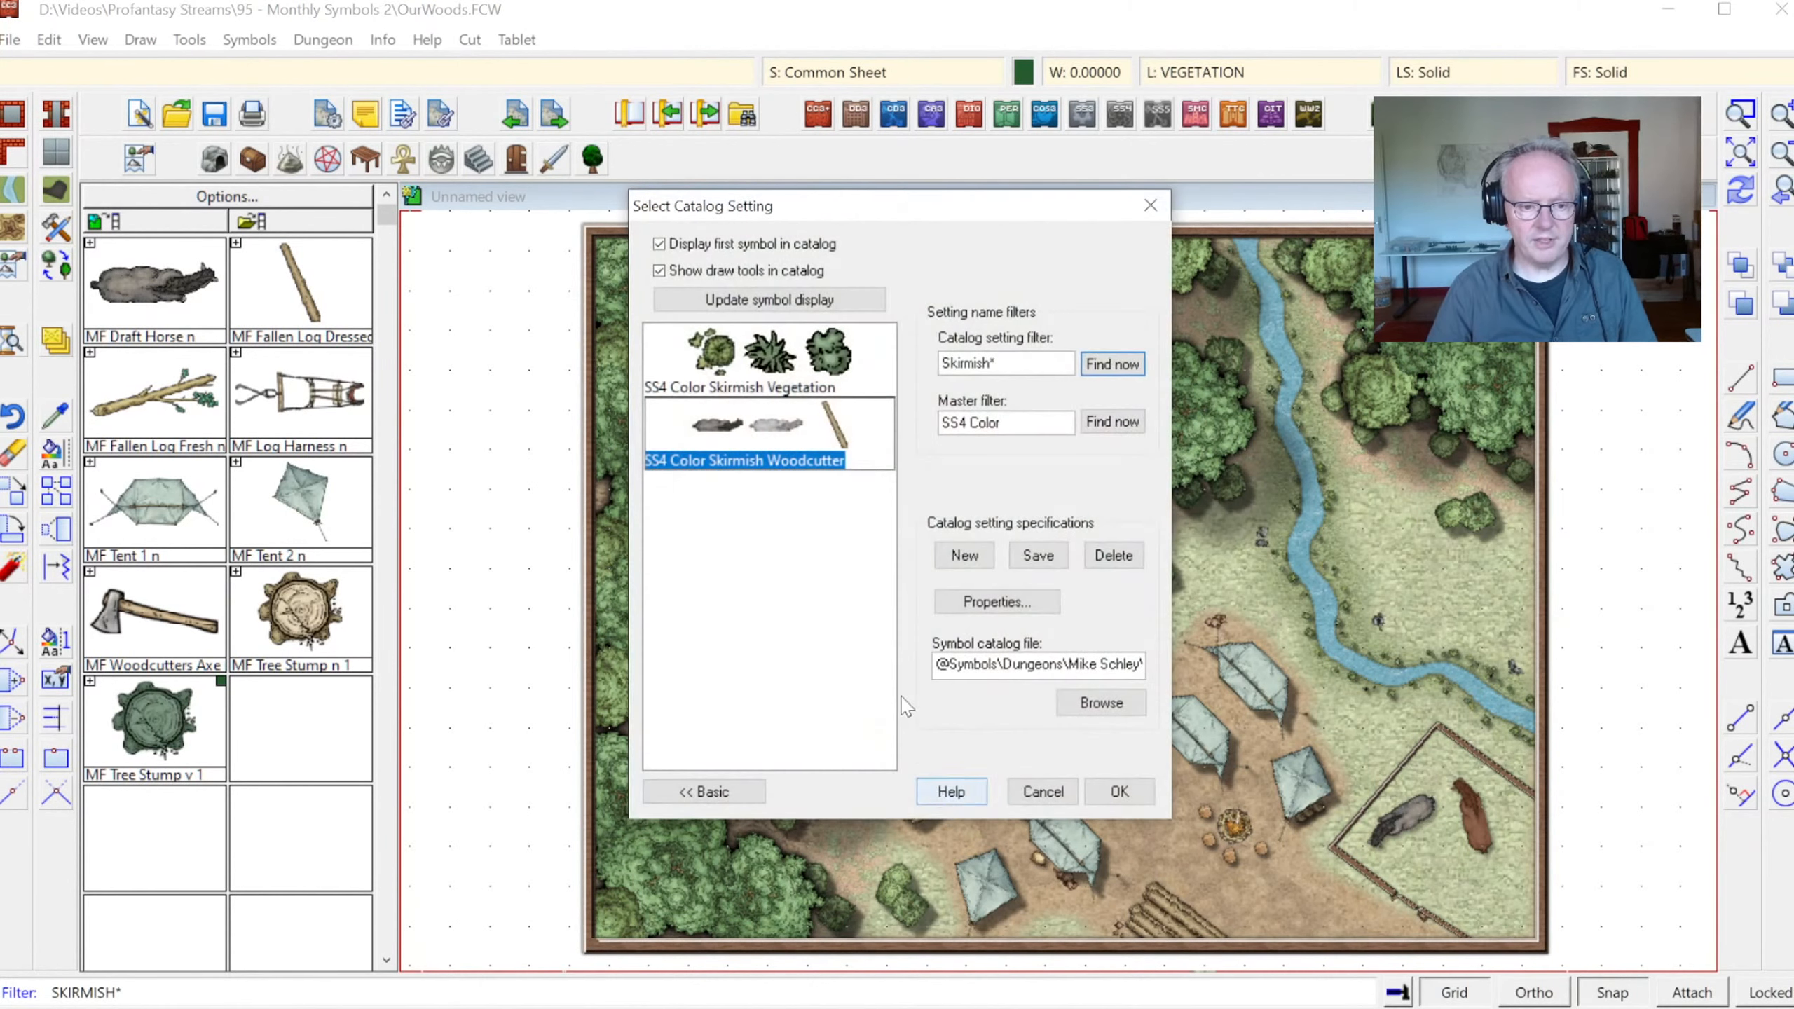
pyautogui.click(731, 354)
pyautogui.click(749, 439)
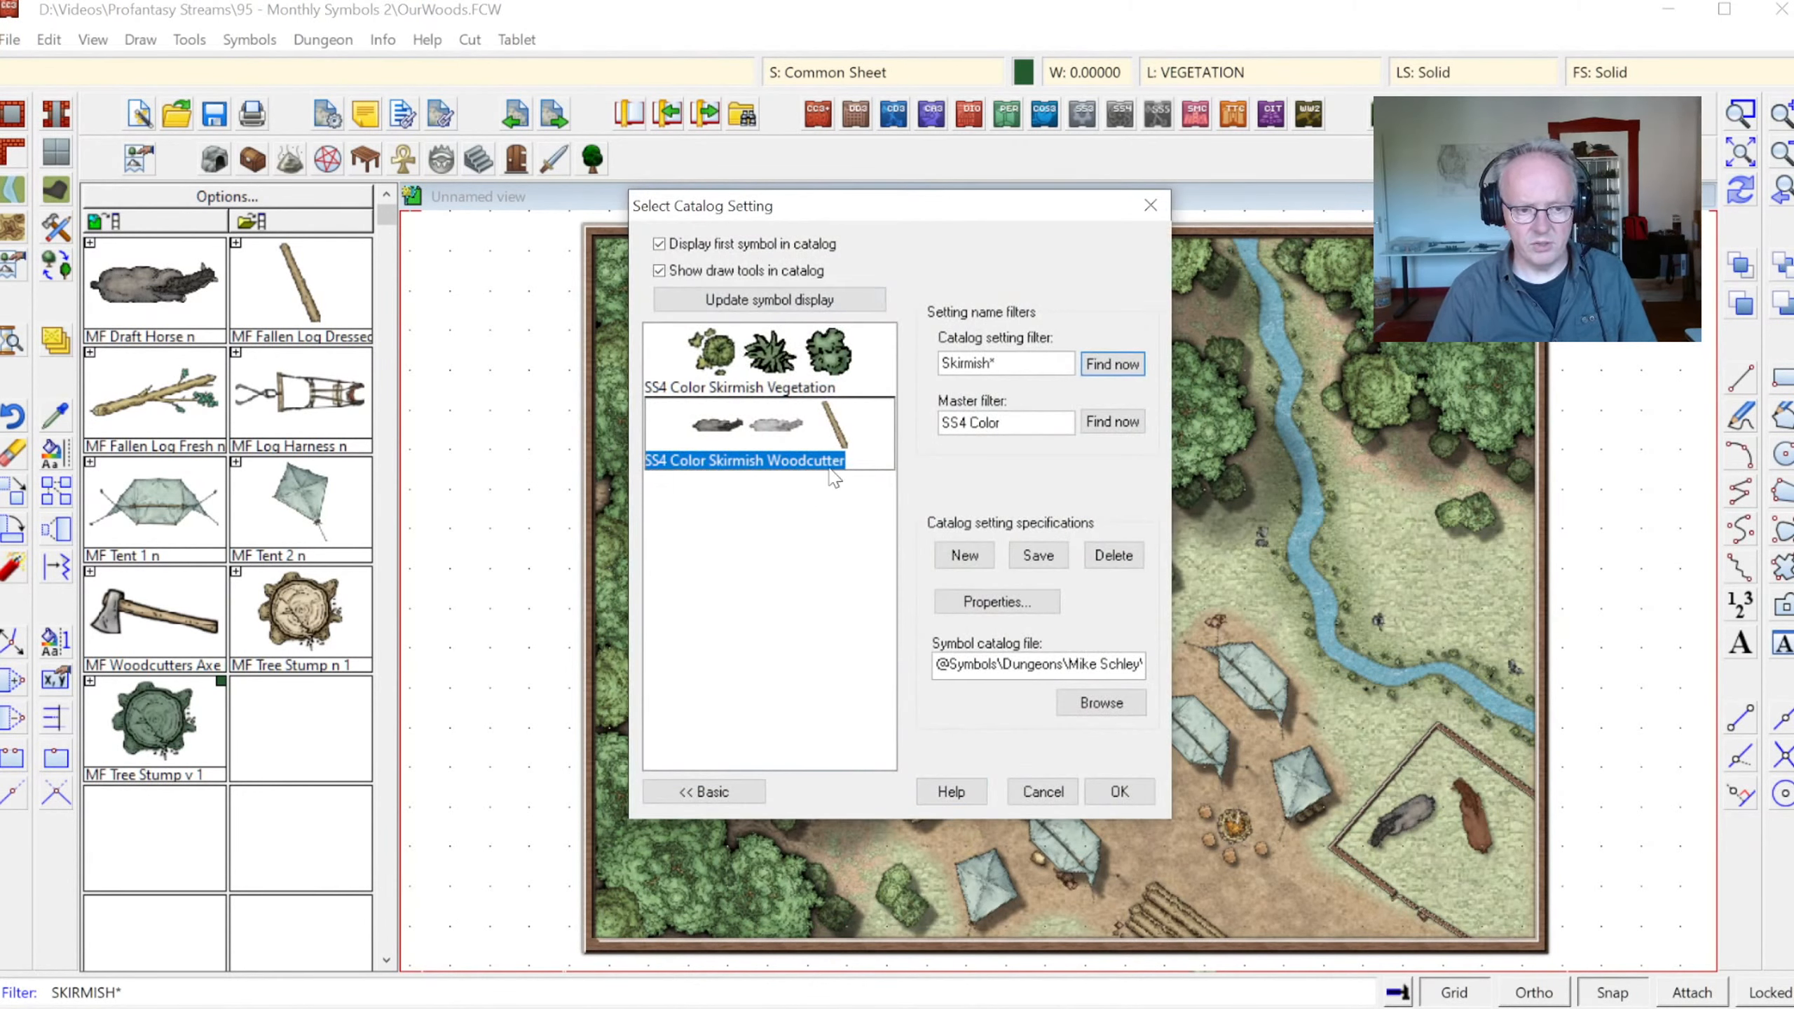
pyautogui.click(1120, 791)
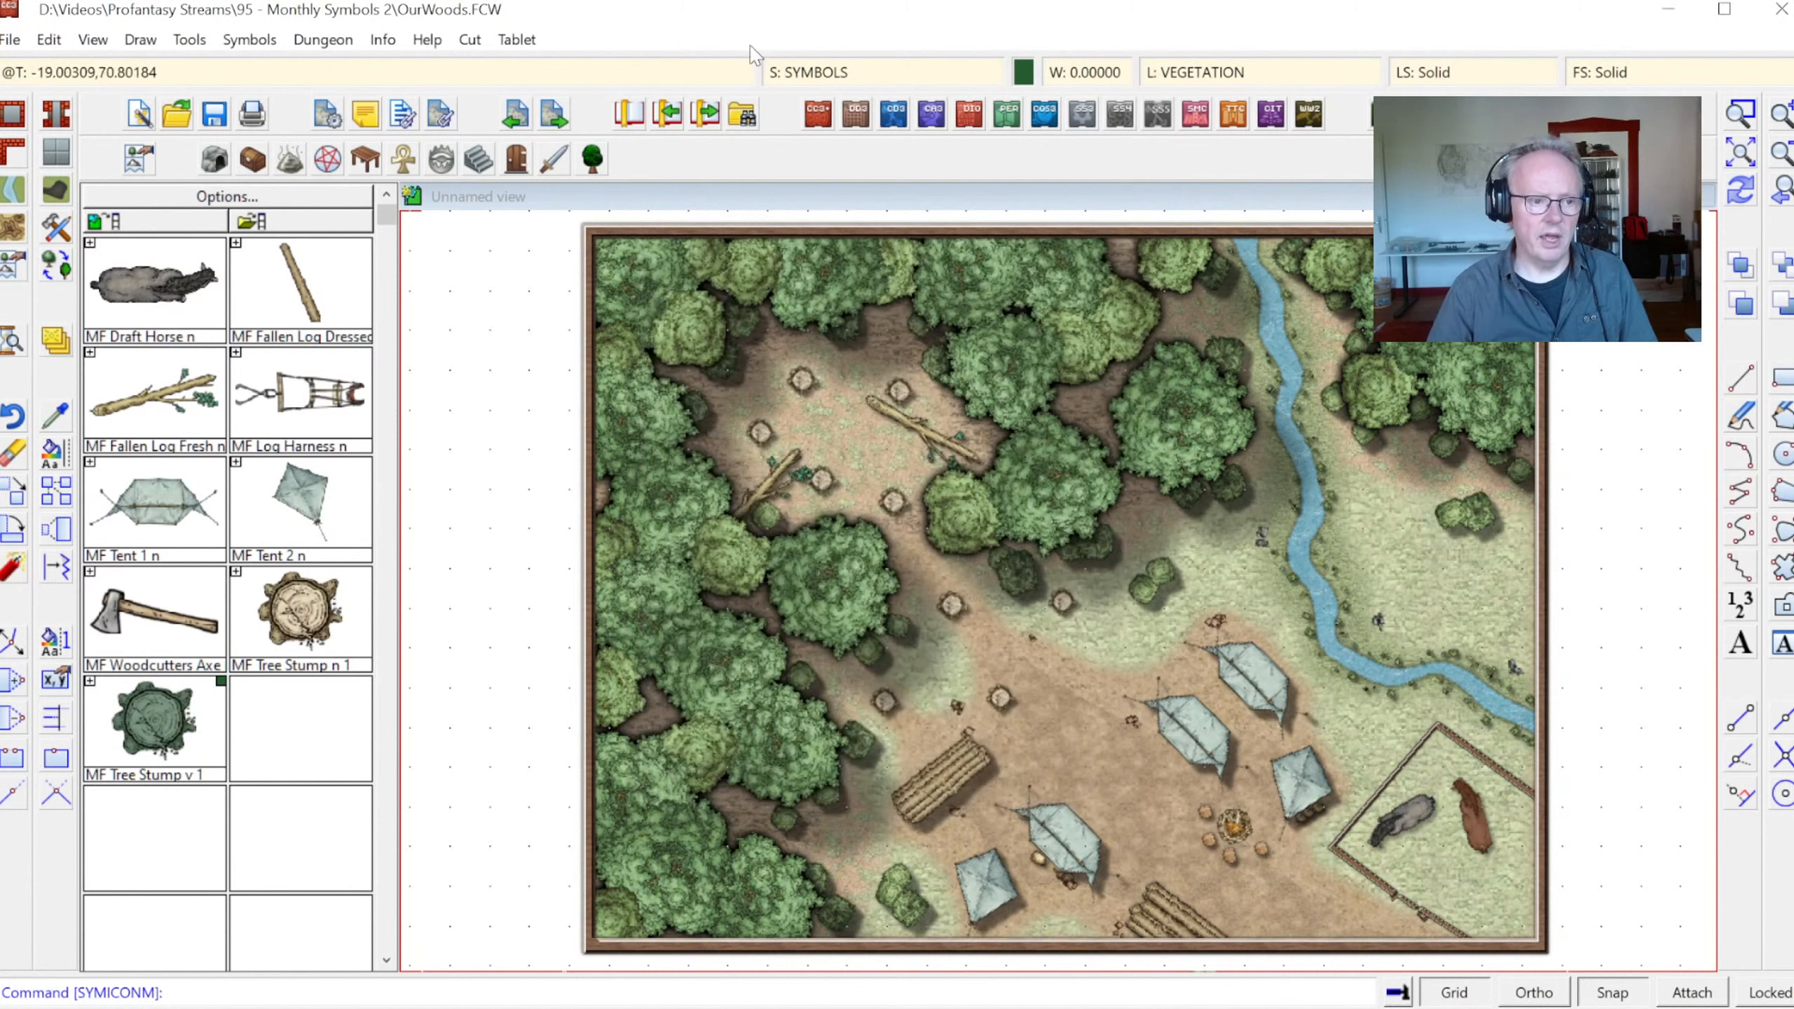
pyautogui.click(593, 164)
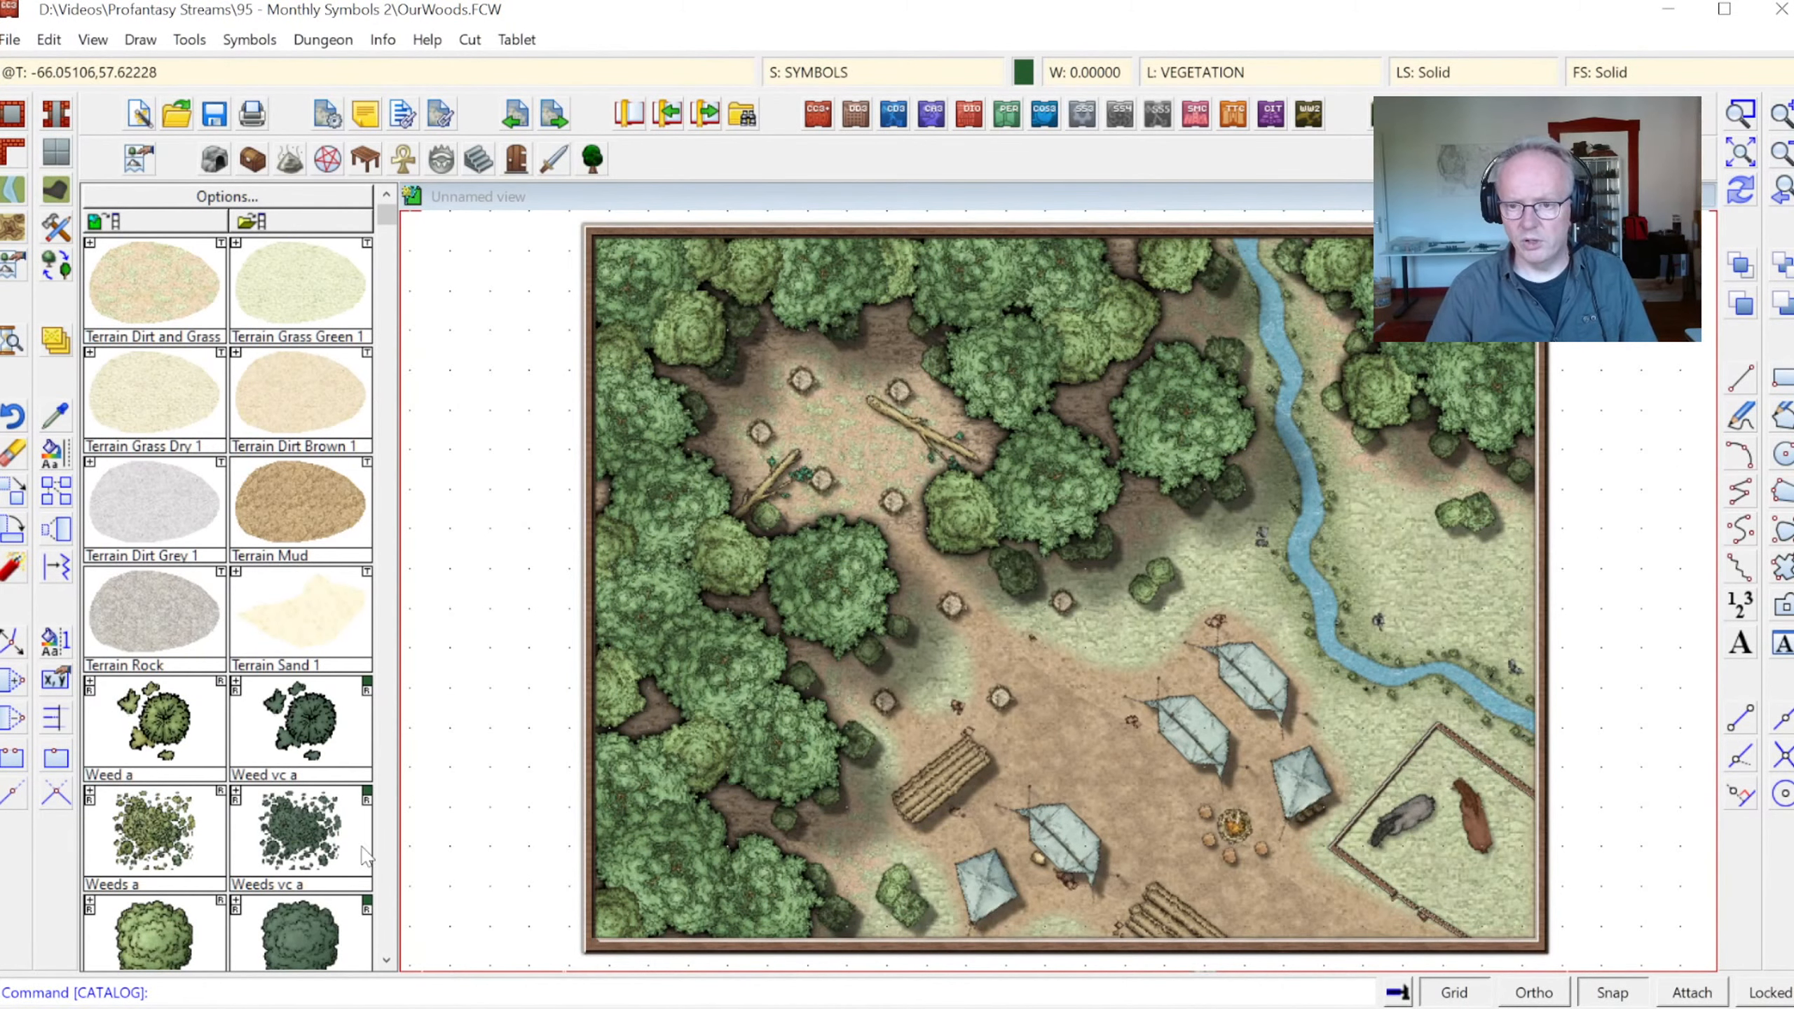
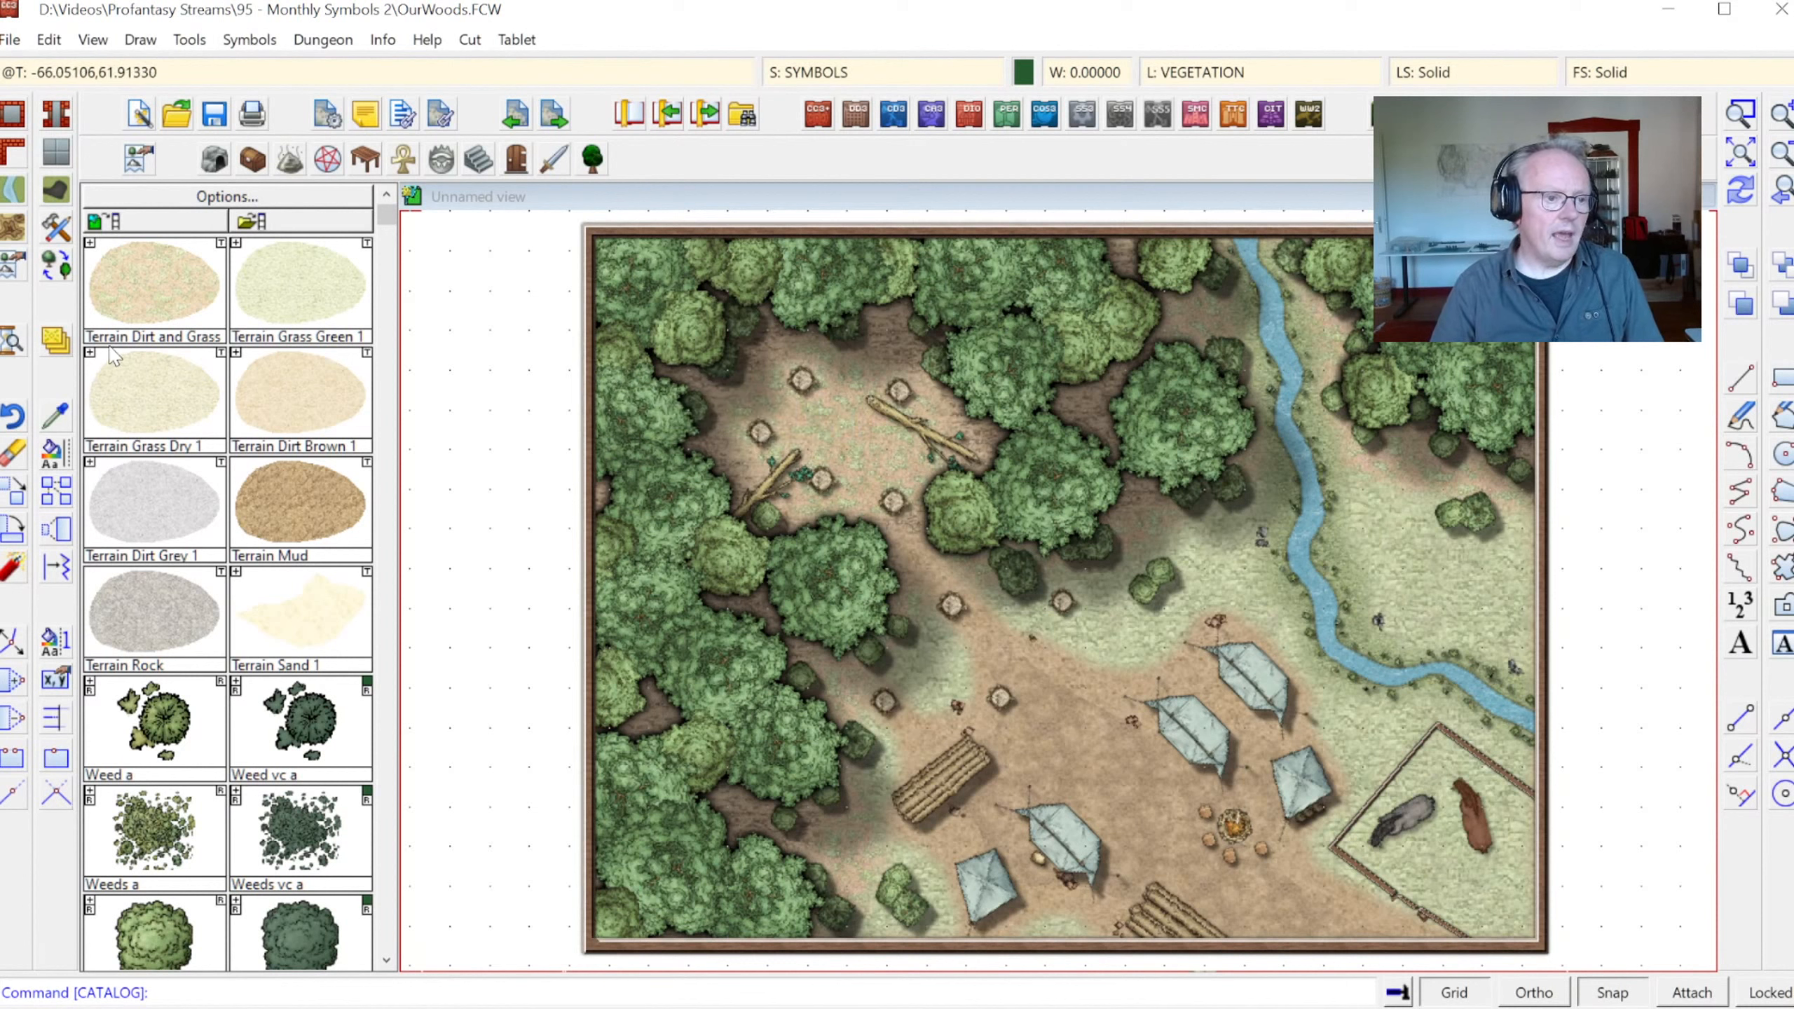
# Examine the master filter settings for the SS4 styles and keep Filter 1, SS4 Color, active
pyautogui.rightClick(62, 276)
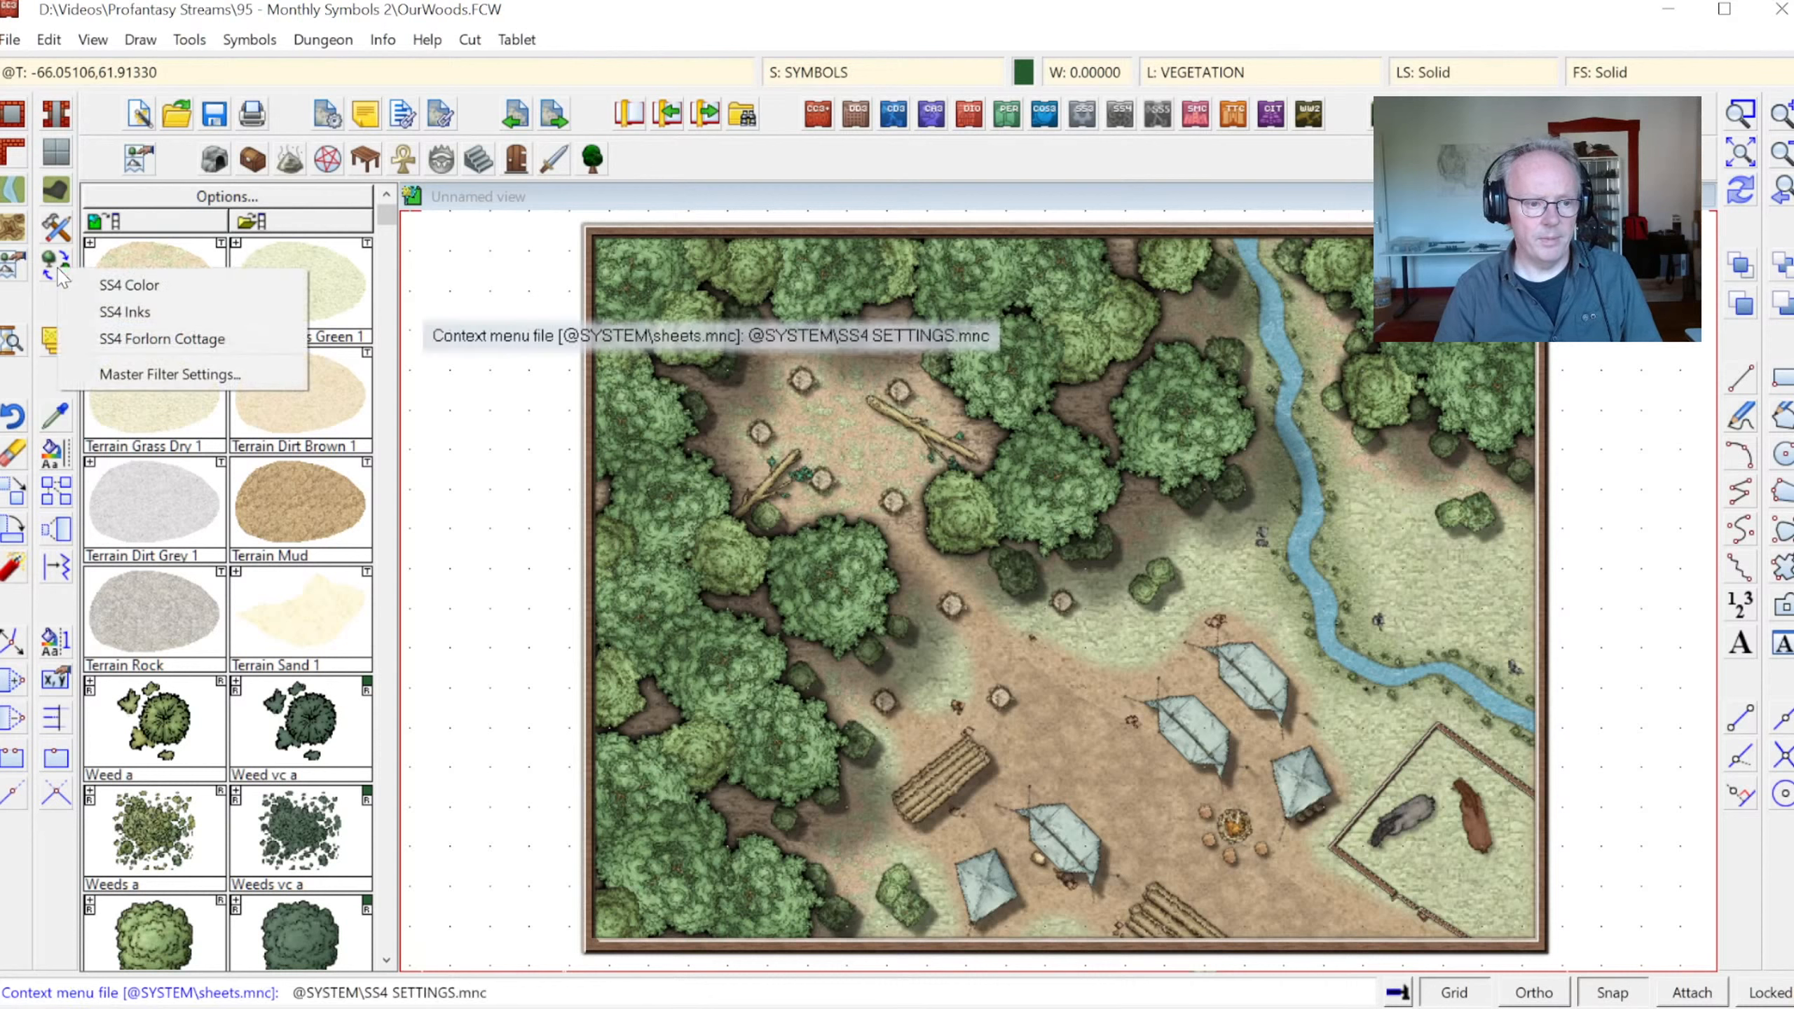
pyautogui.click(167, 388)
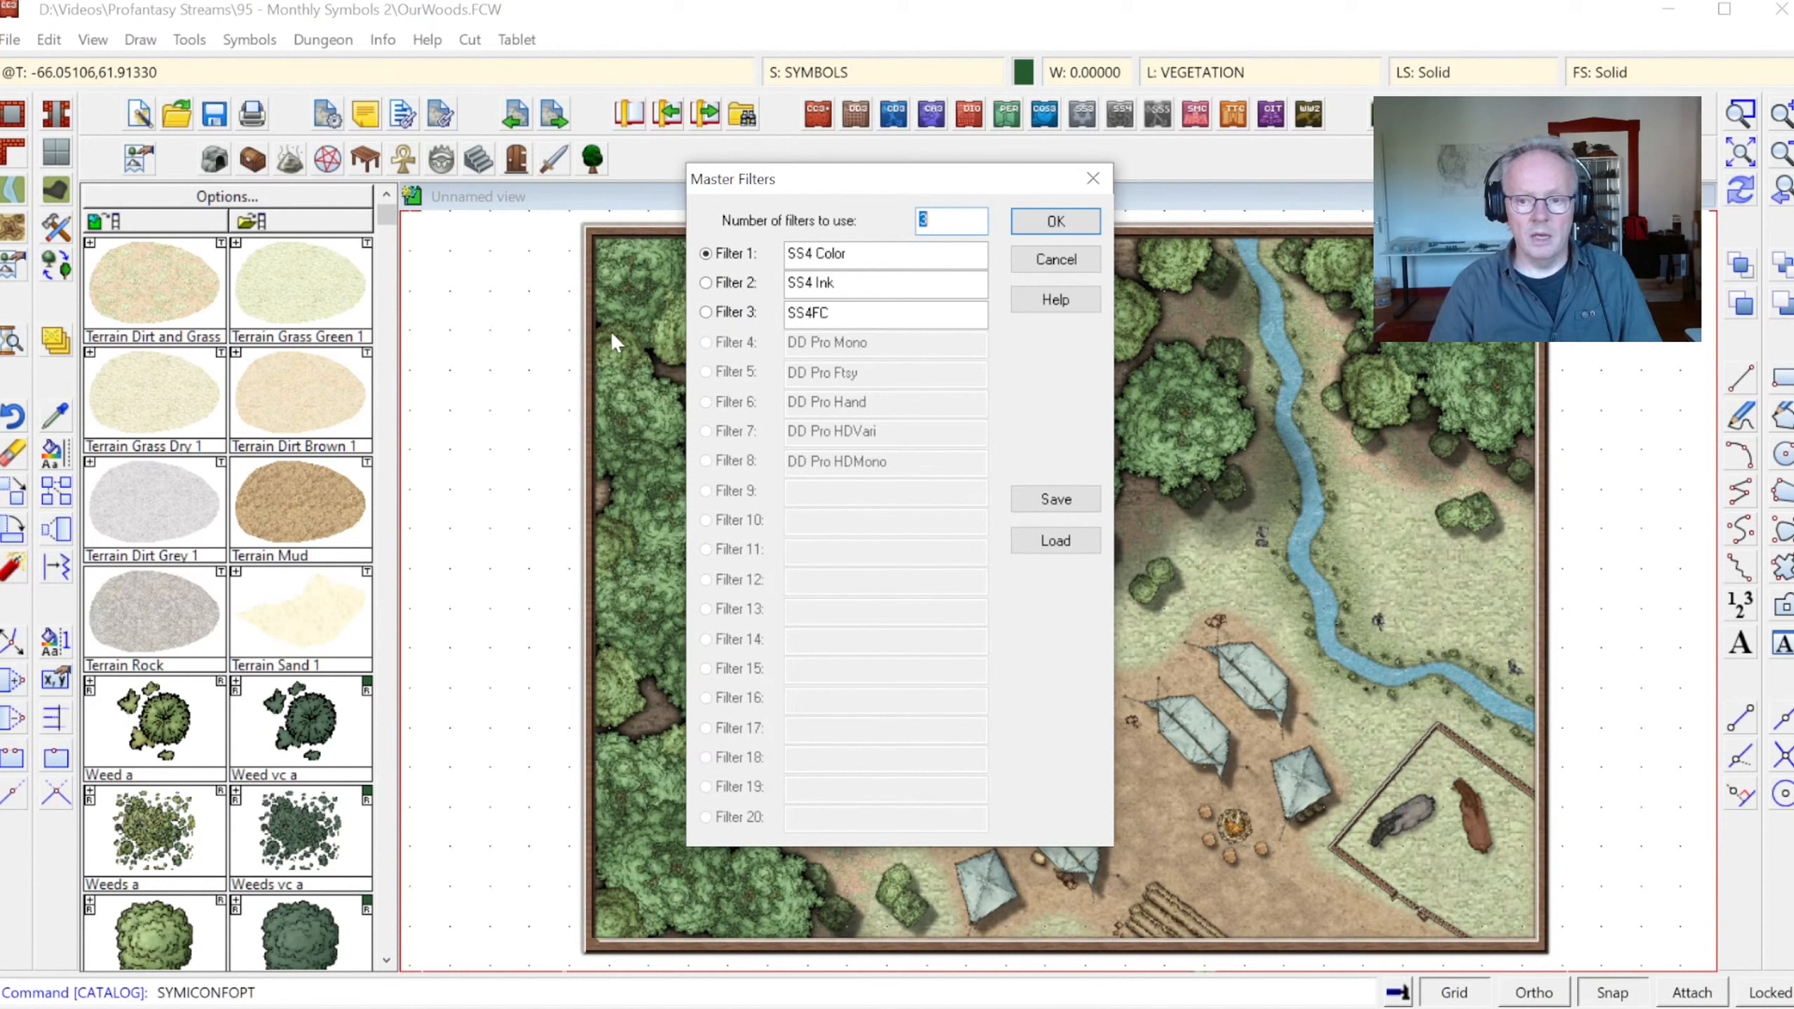
pyautogui.click(732, 284)
pyautogui.click(748, 256)
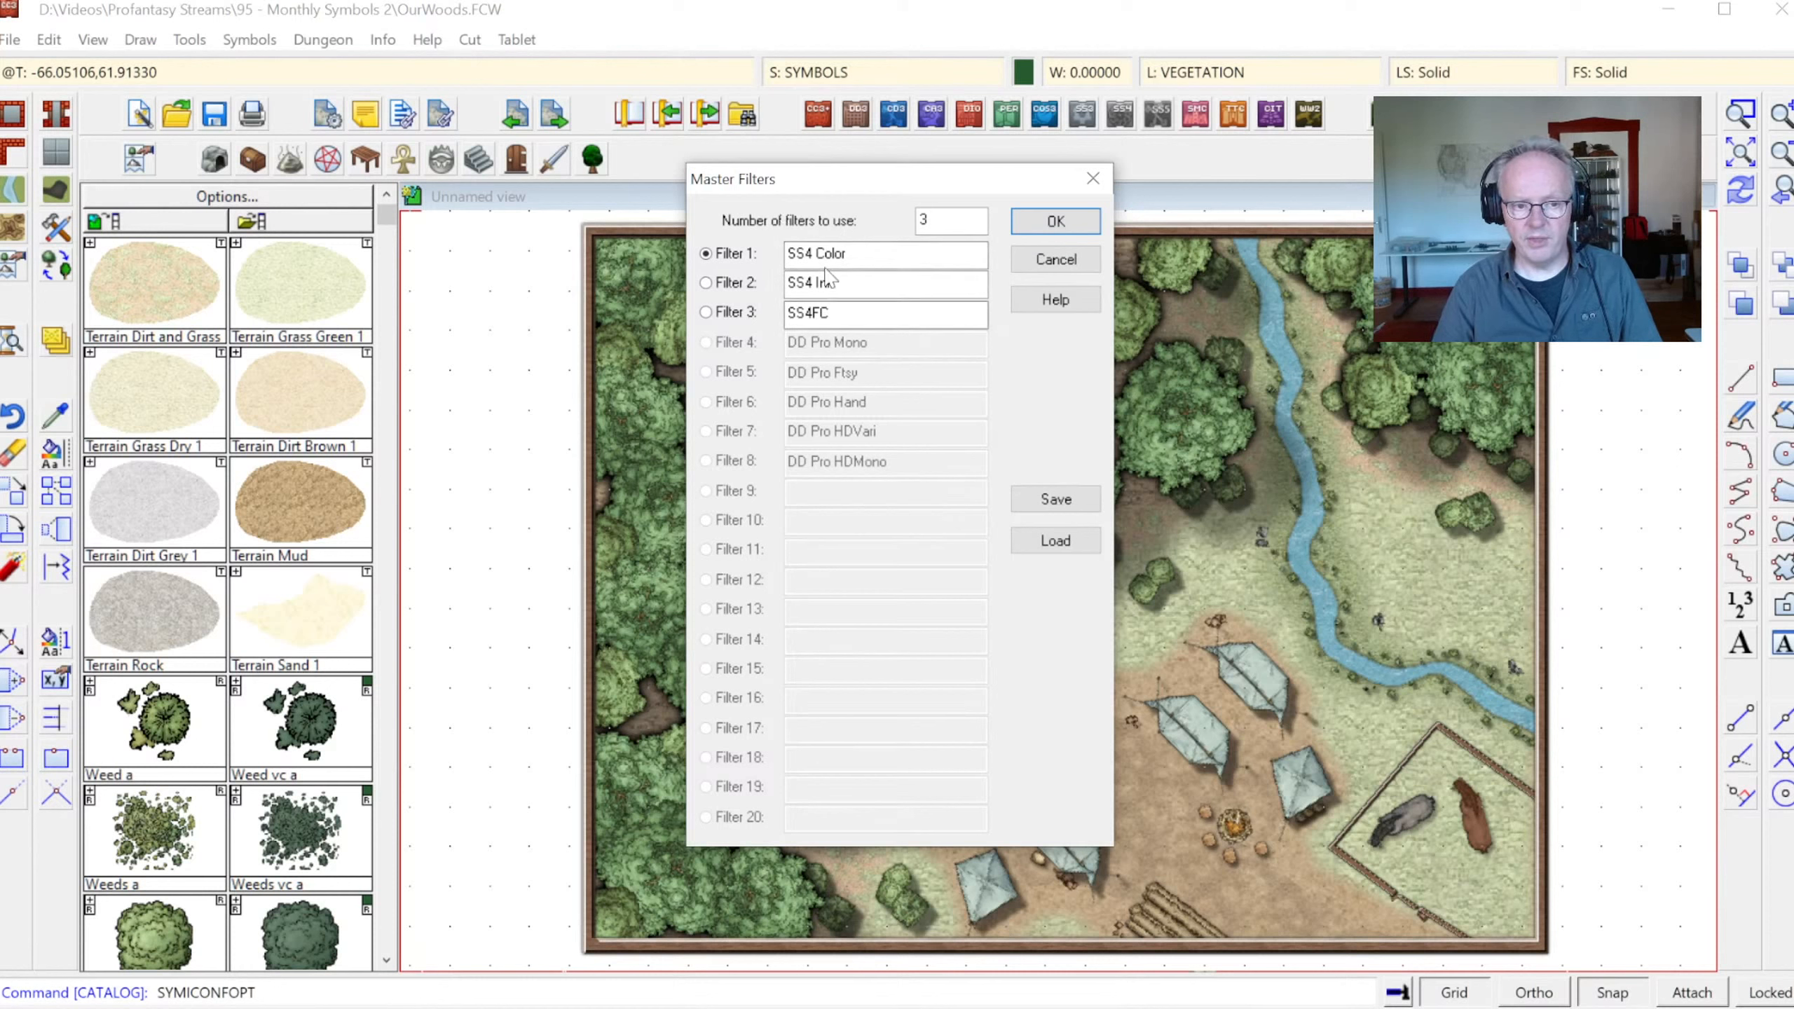
pyautogui.click(1025, 230)
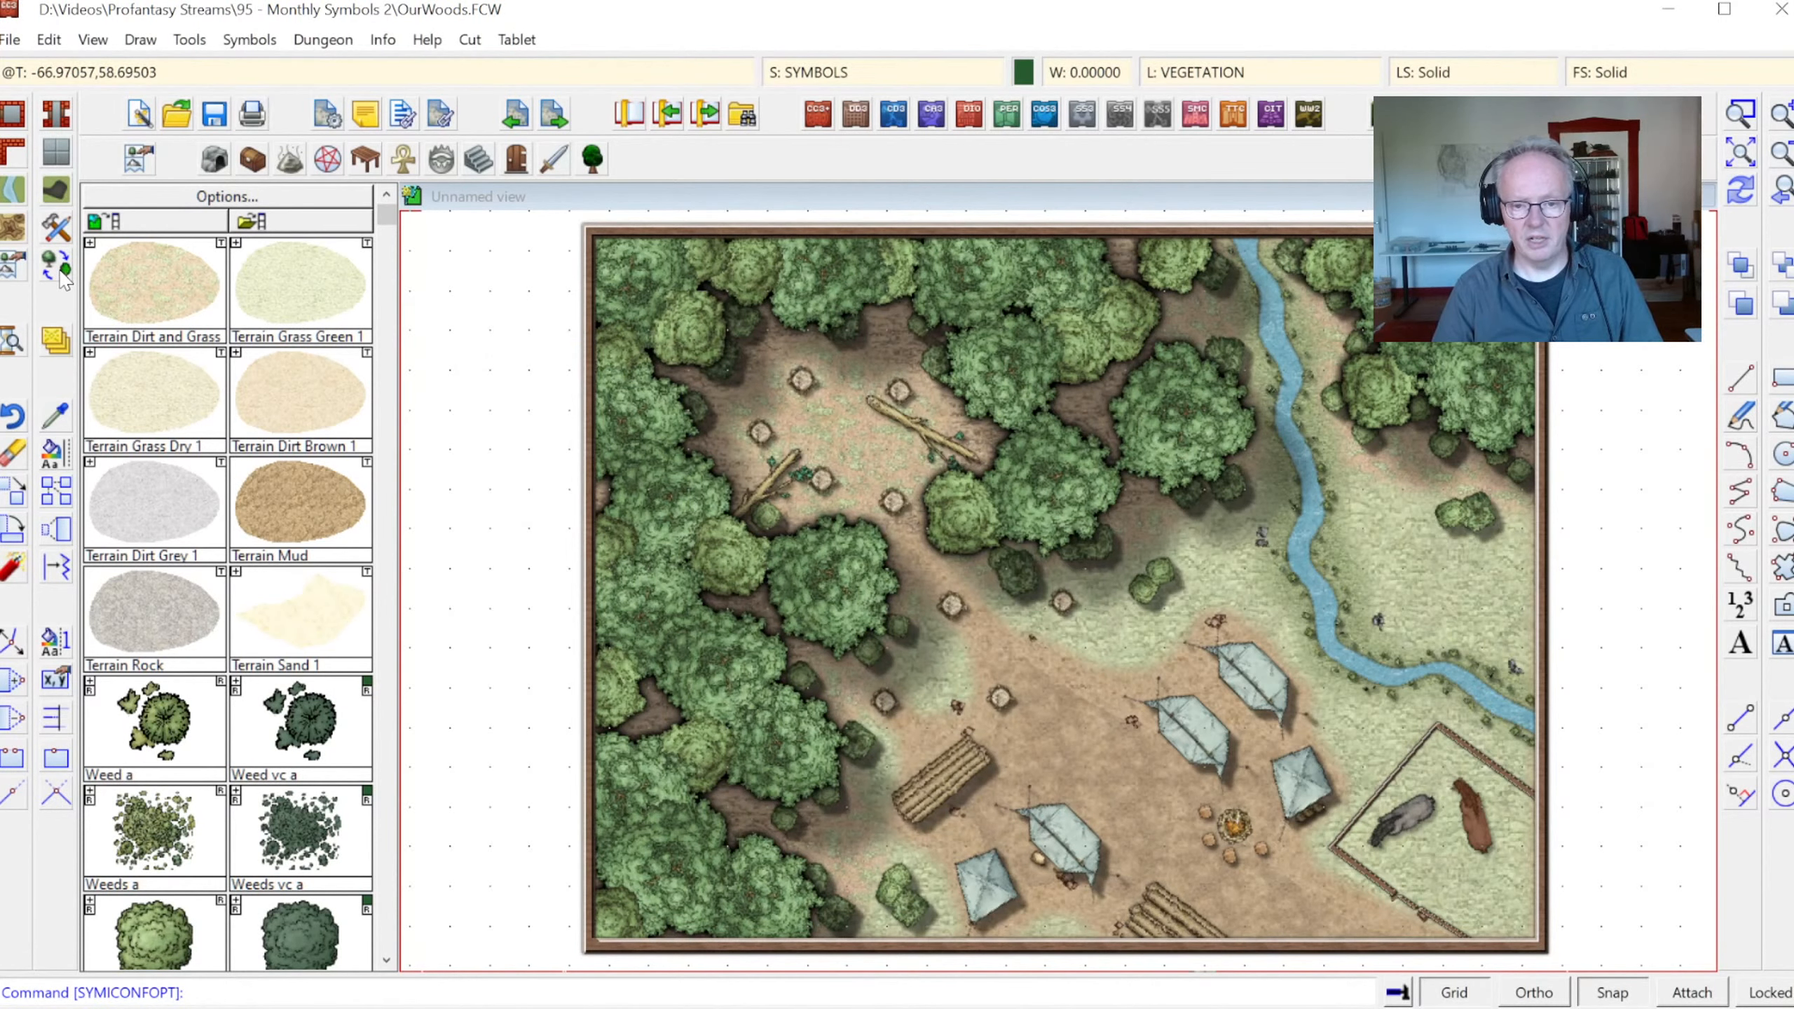
# Cycle the vegetation catalog through the SS4 Ink and SS4FC master filters and back to SS4 Color, browsing the SS4FC symbols
pyautogui.click(60, 274)
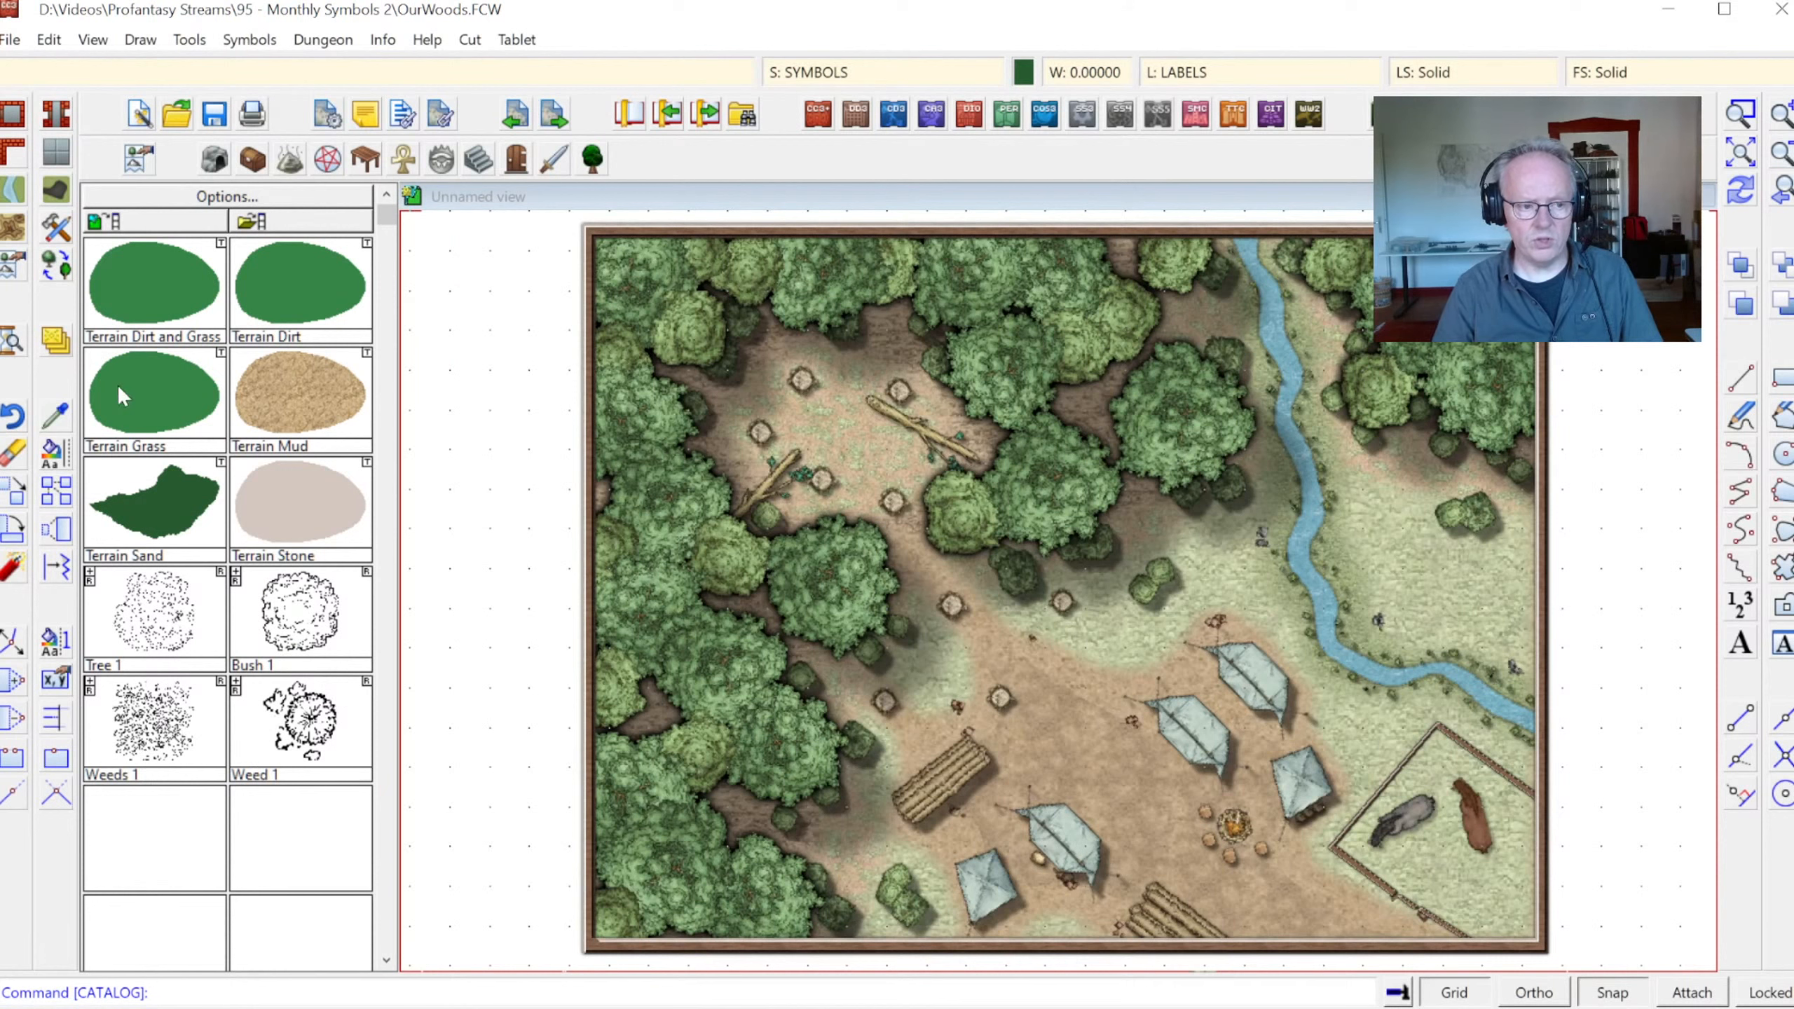
pyautogui.click(61, 274)
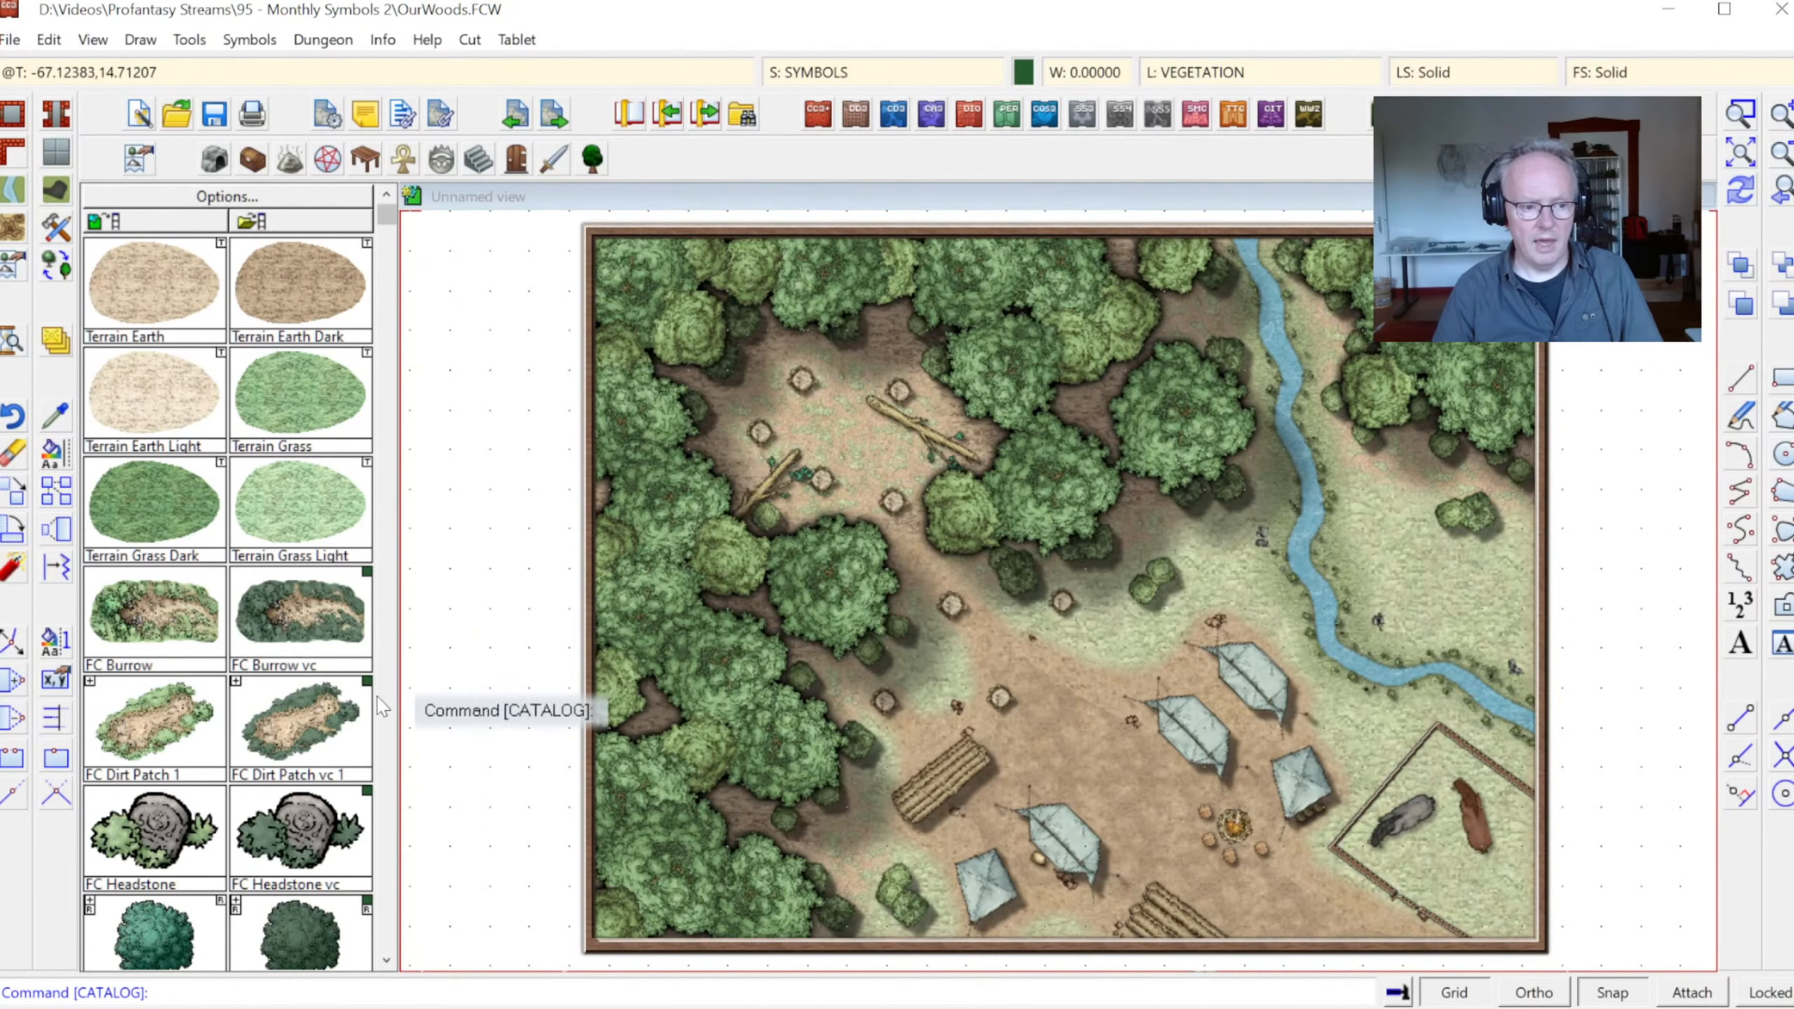
pyautogui.click(388, 728)
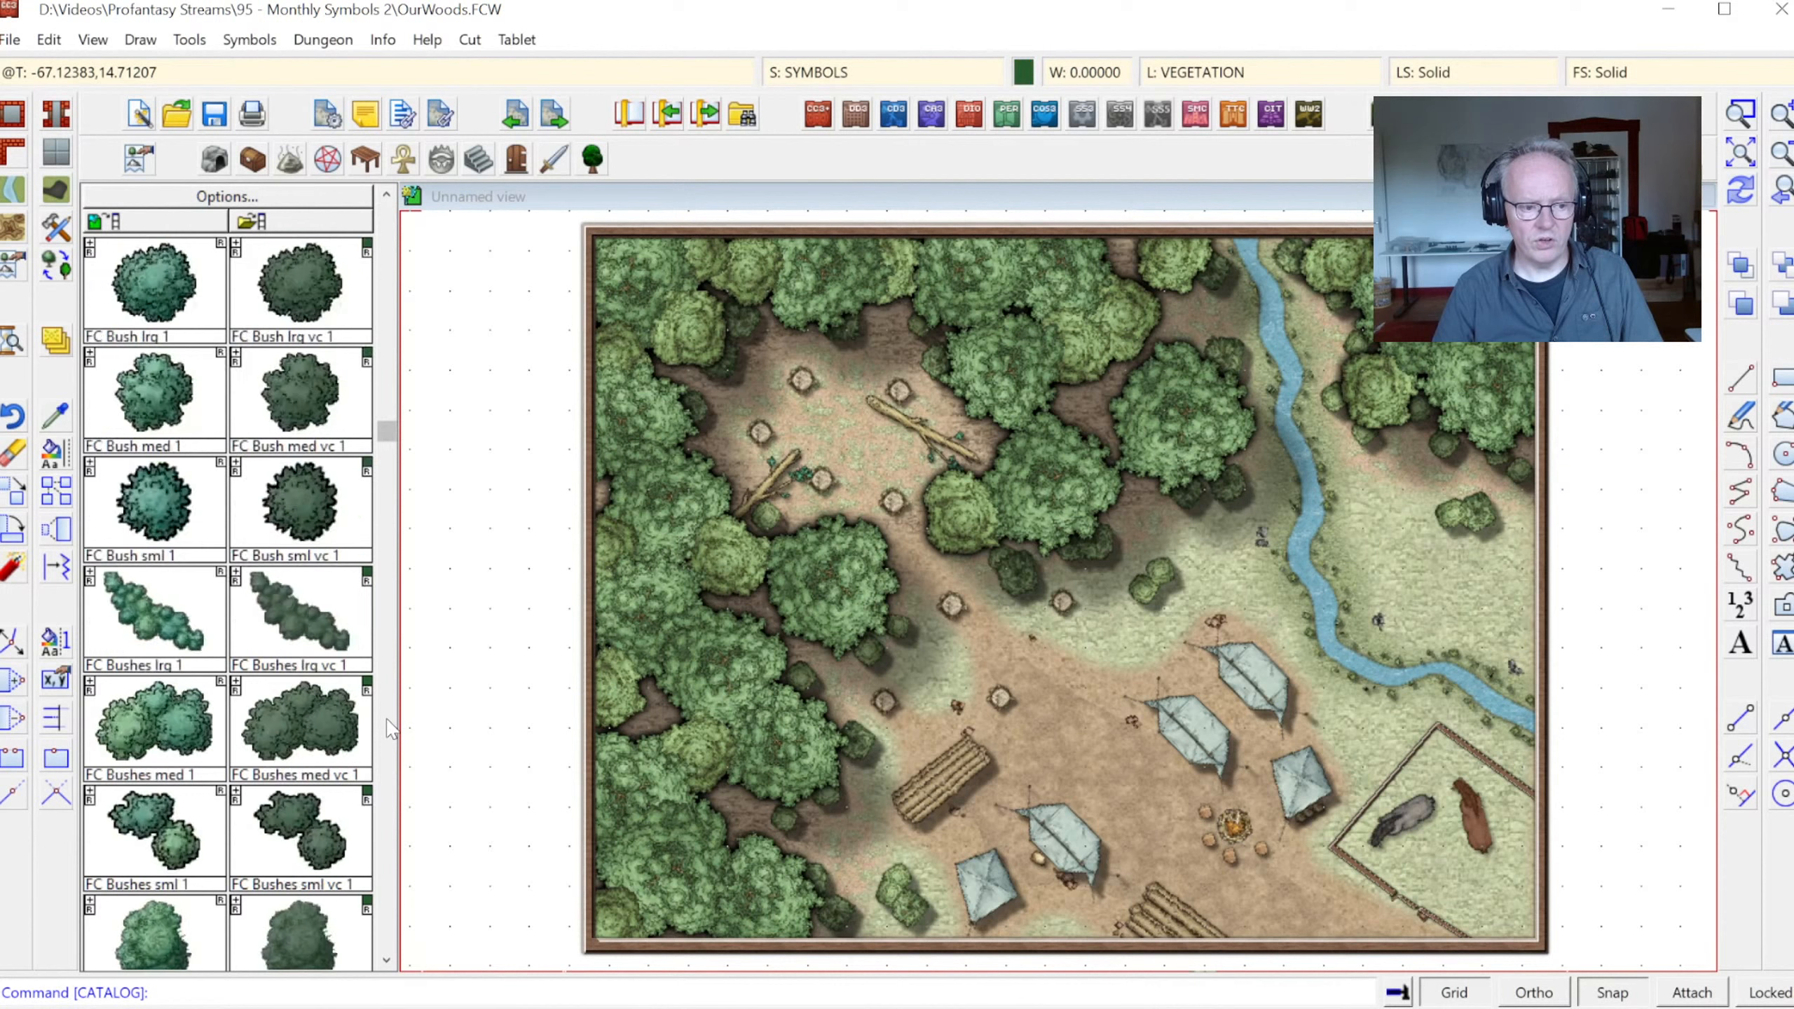
pyautogui.click(387, 258)
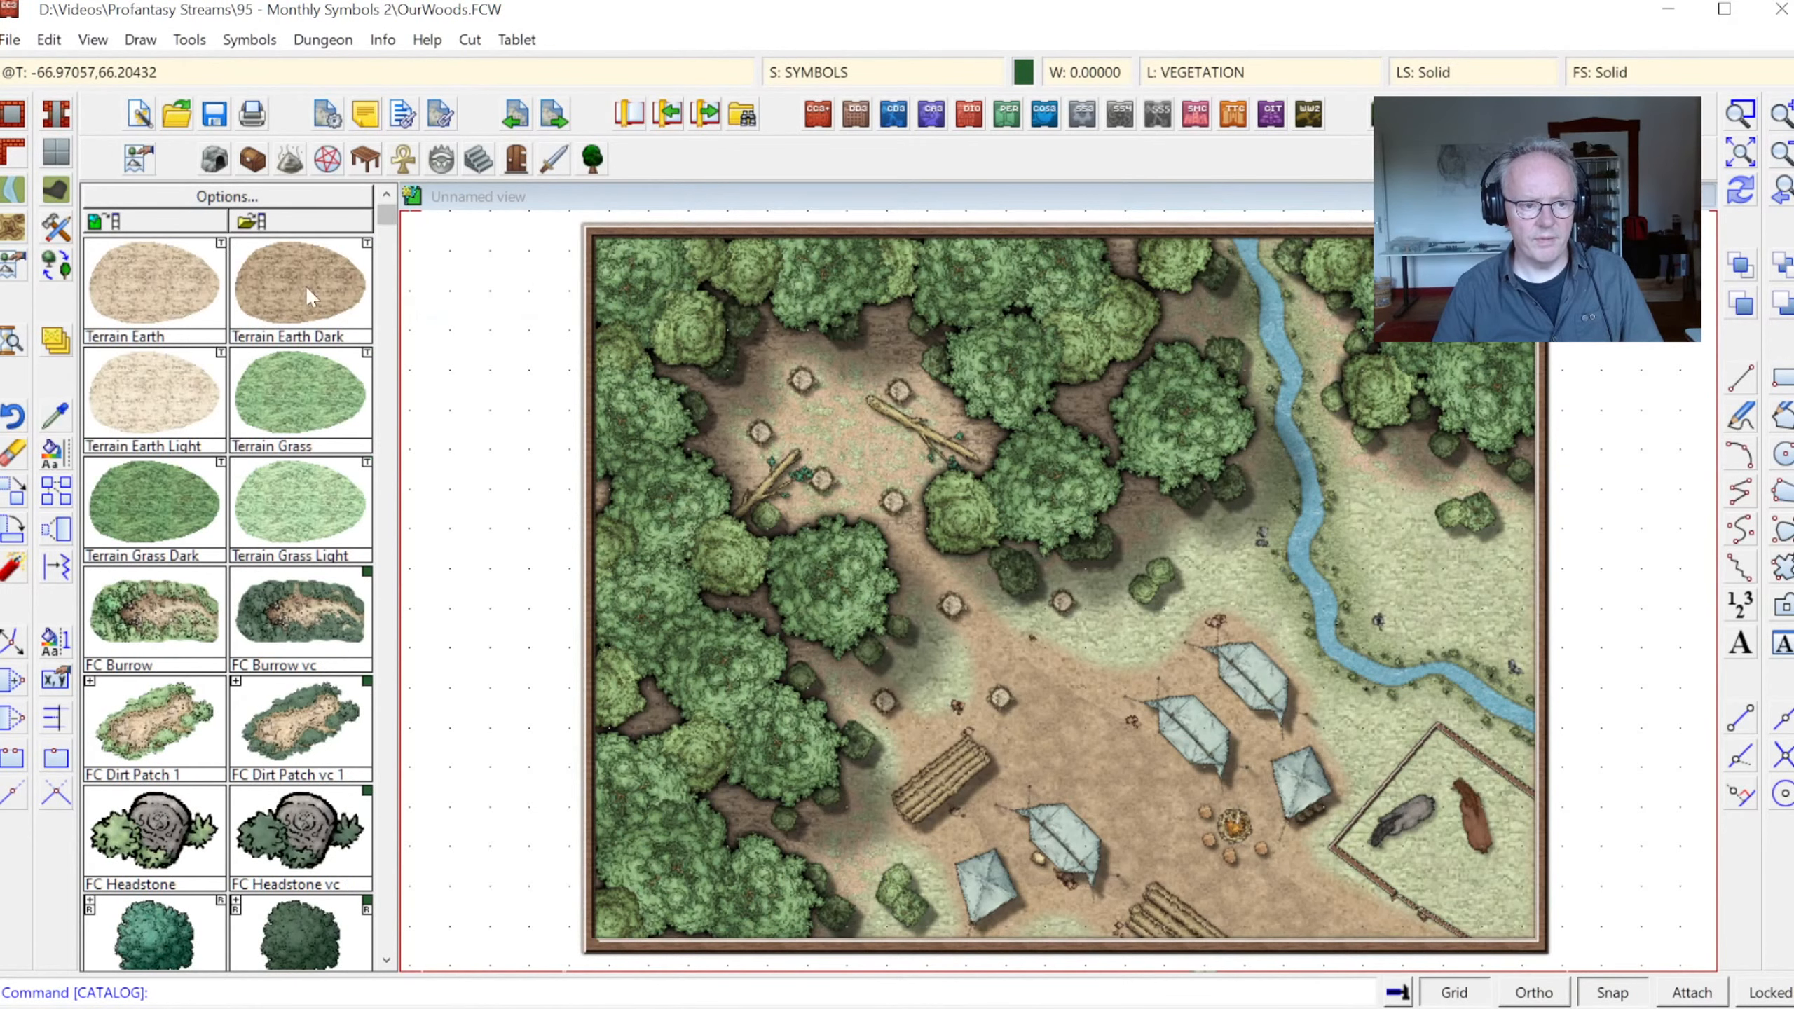
pyautogui.click(63, 274)
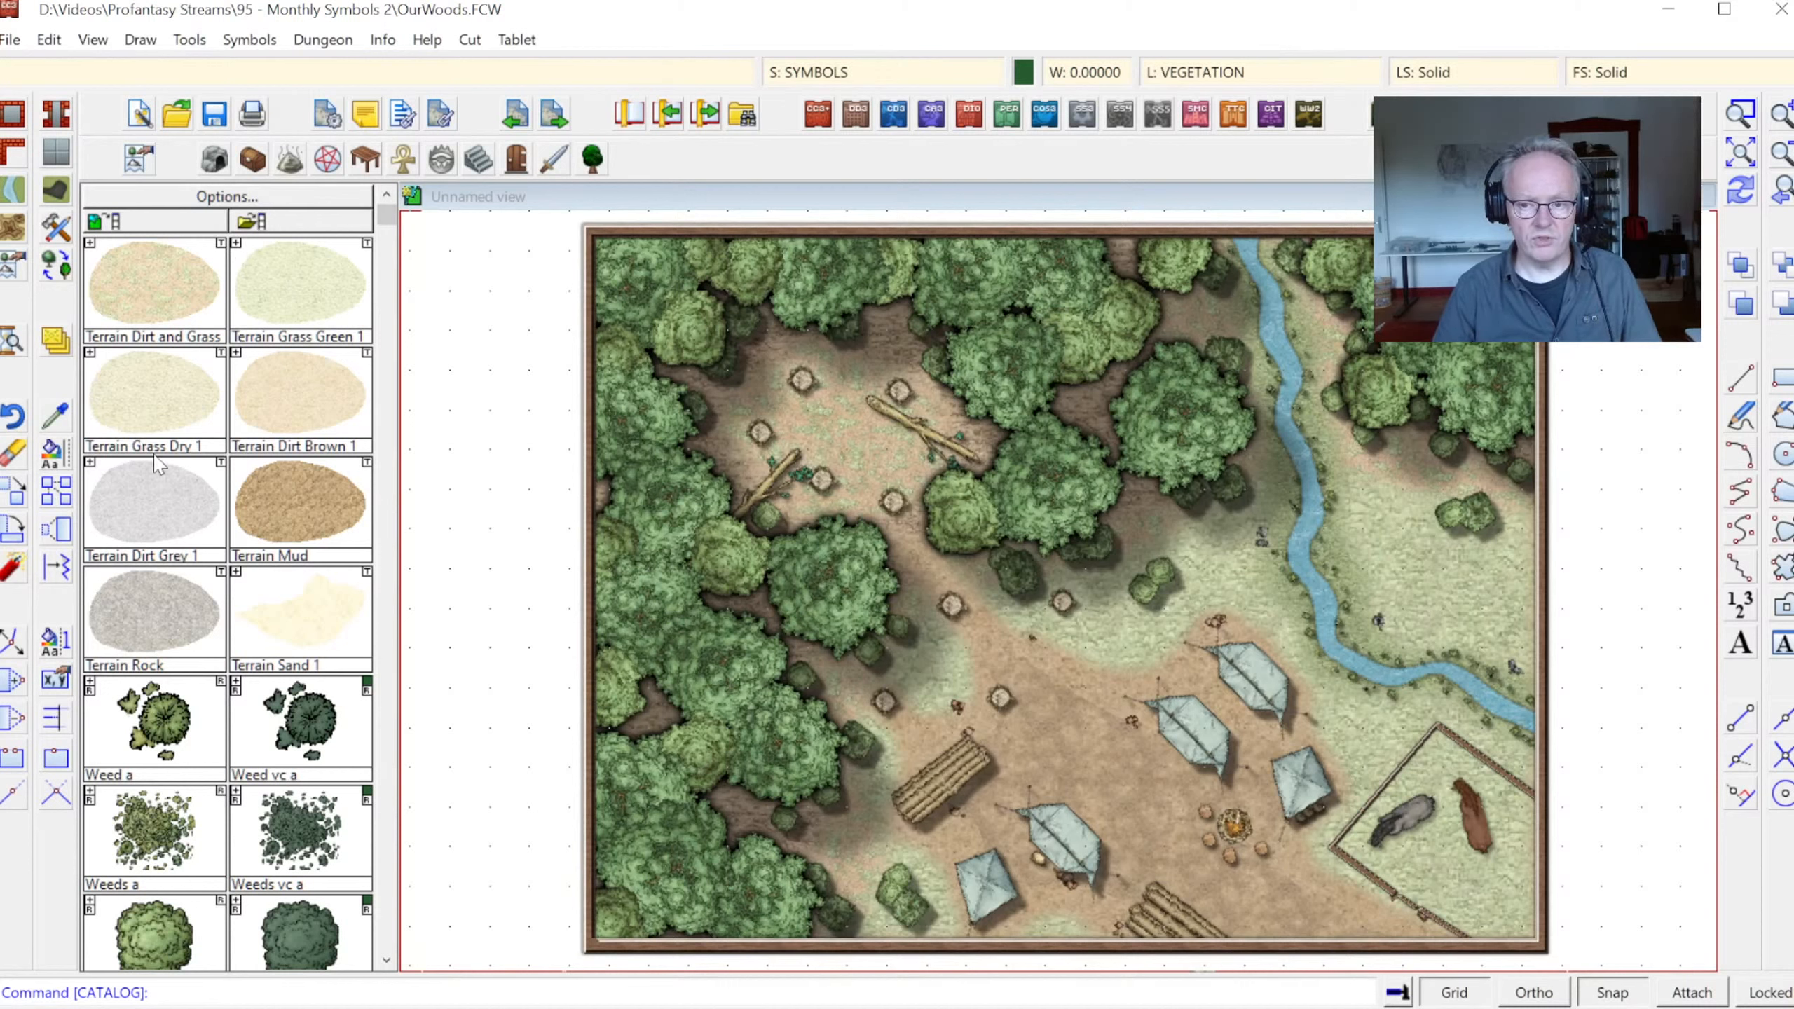
# Open the Master Filter Settings
pyautogui.click(63, 277)
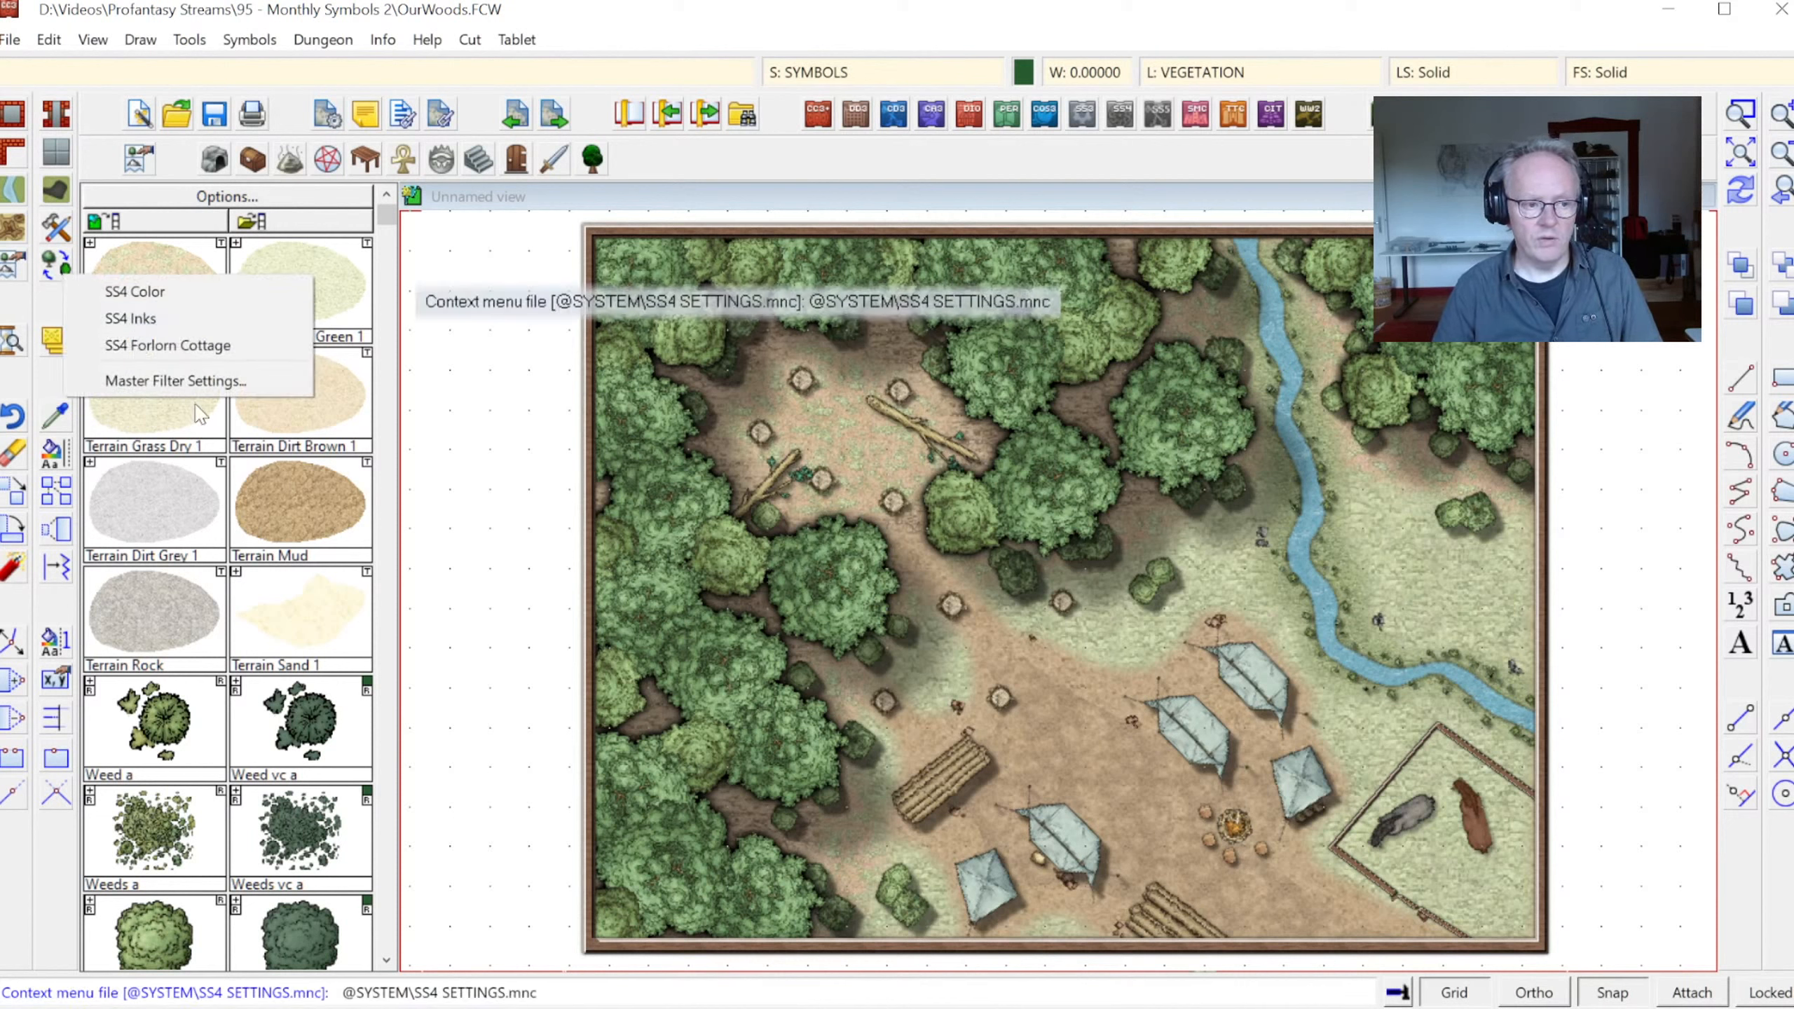
pyautogui.click(157, 385)
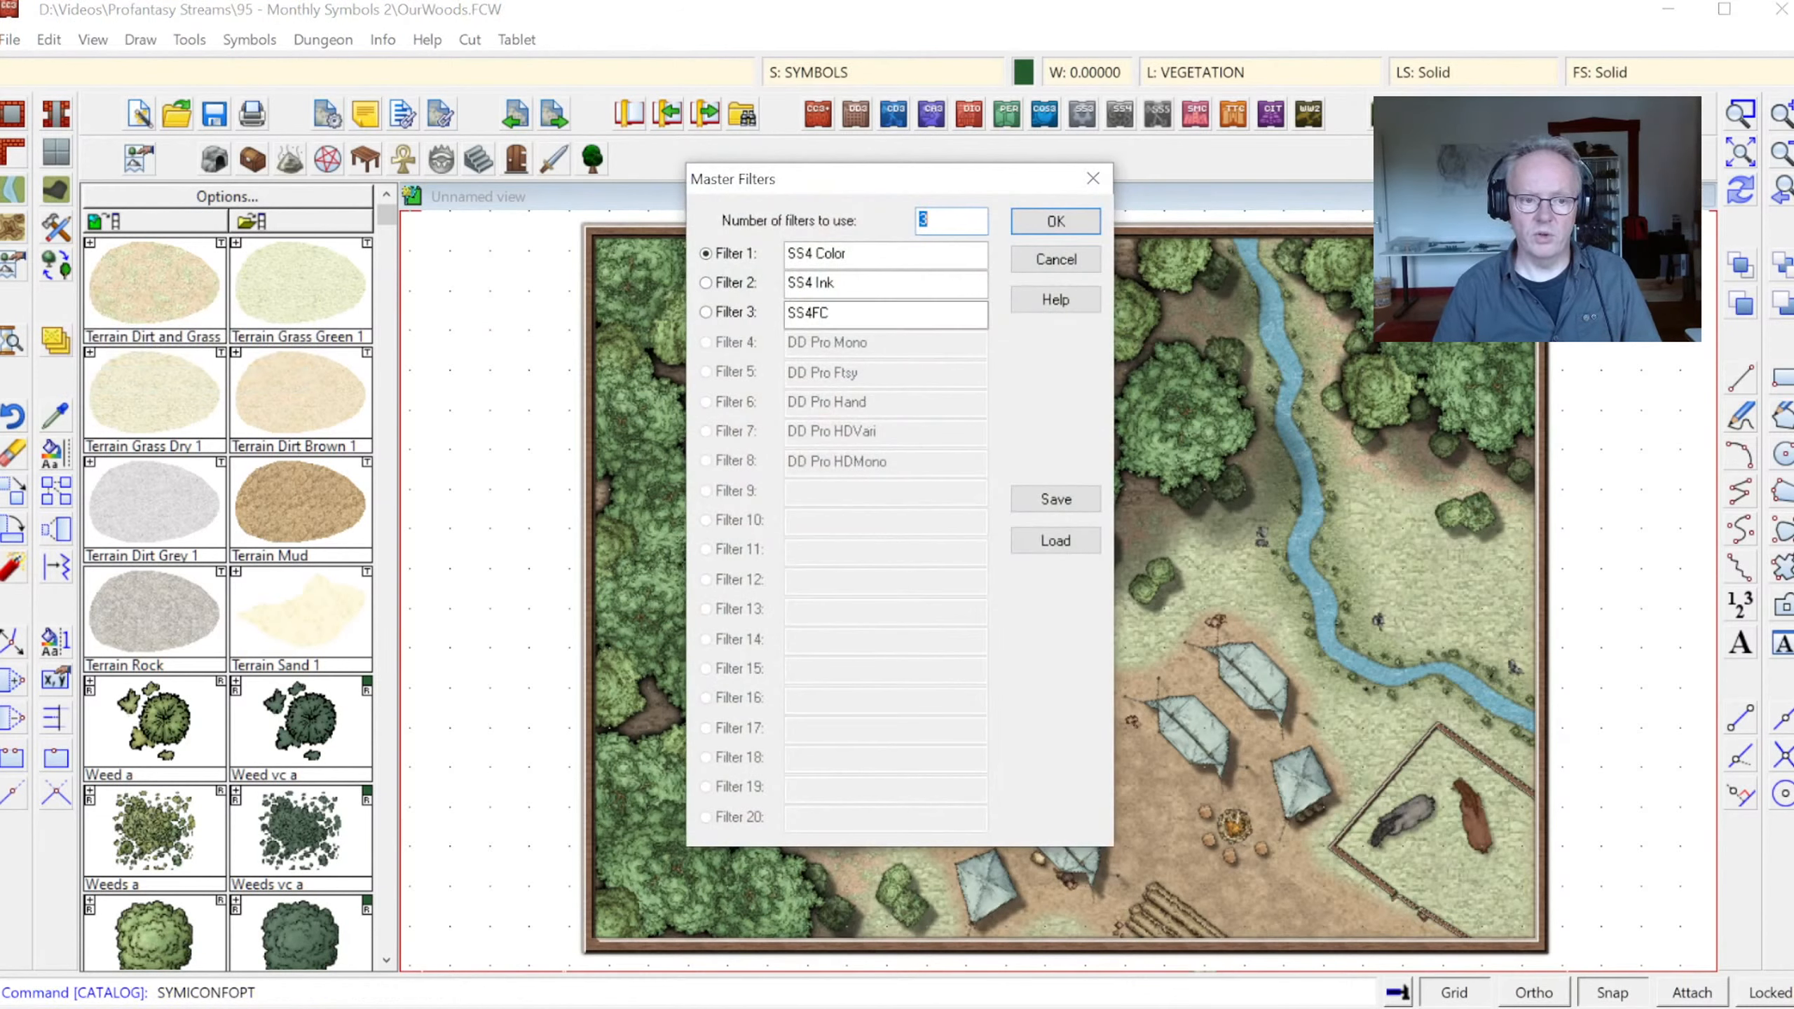
# Try raising the number of filters to 4 and entering DD3 Co as the Filter 4 name
pyautogui.click(929, 220)
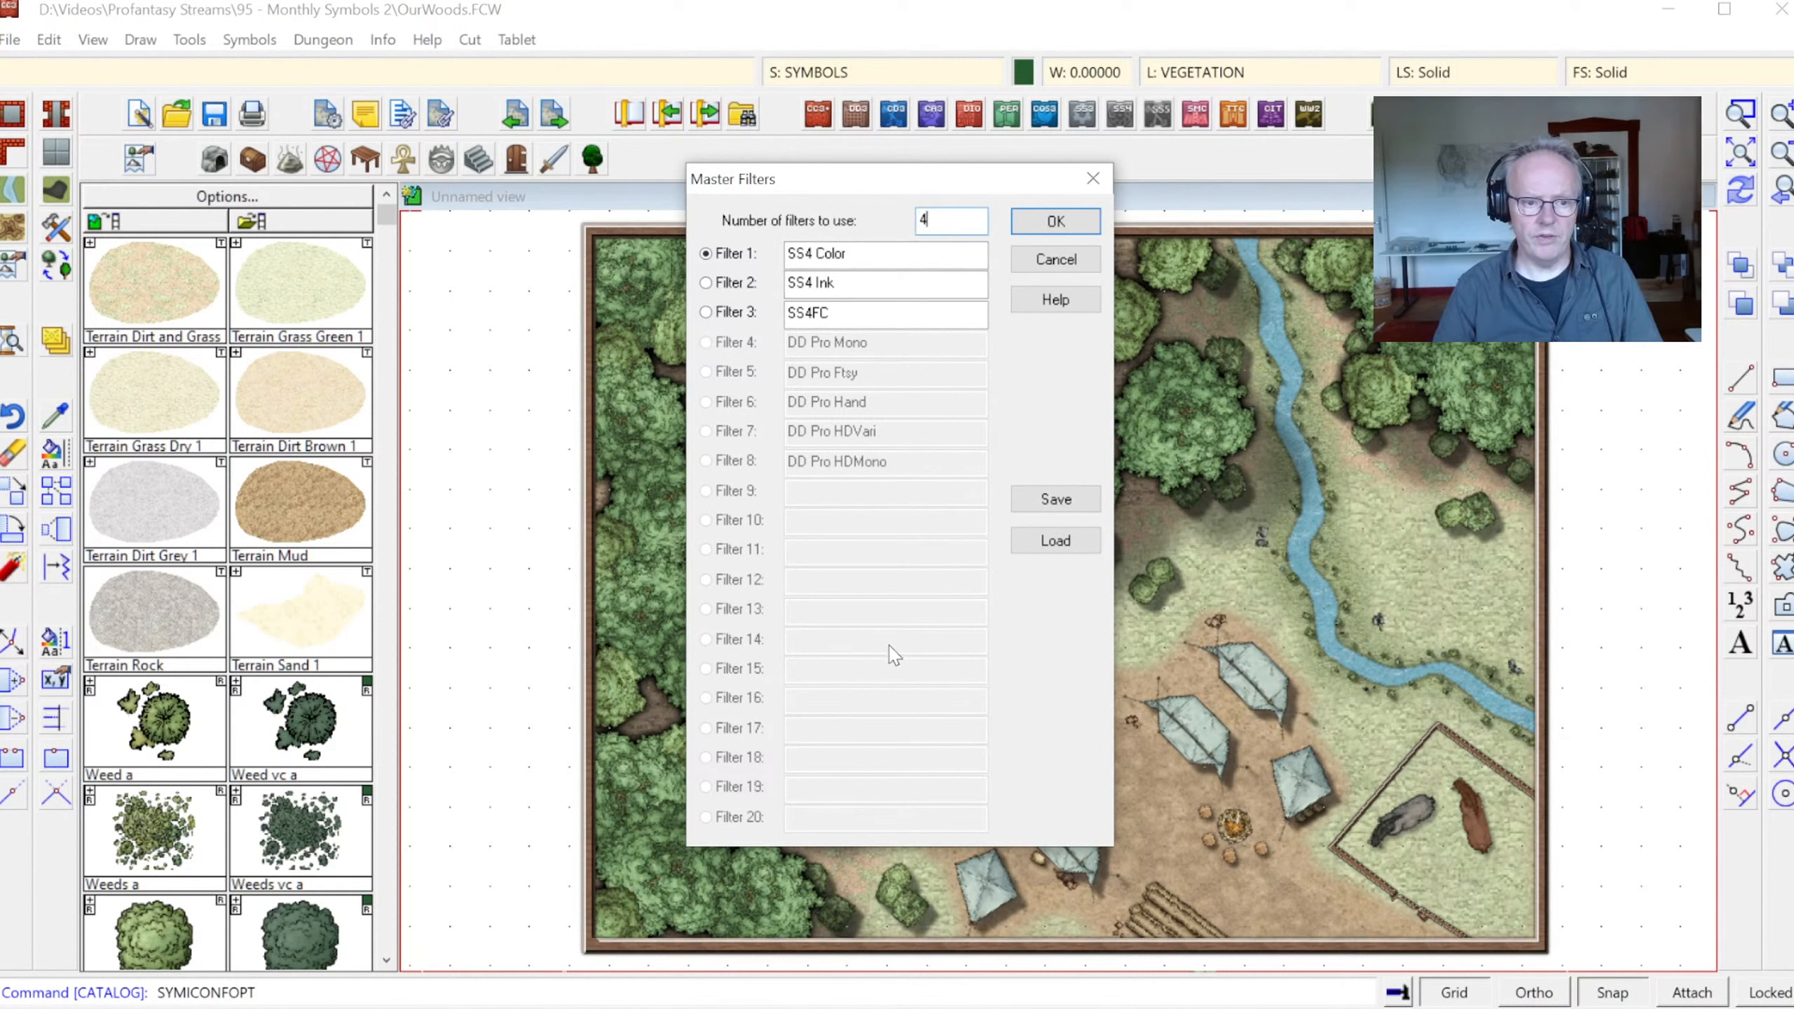
pyautogui.press('Tab')
pyautogui.click(706, 344)
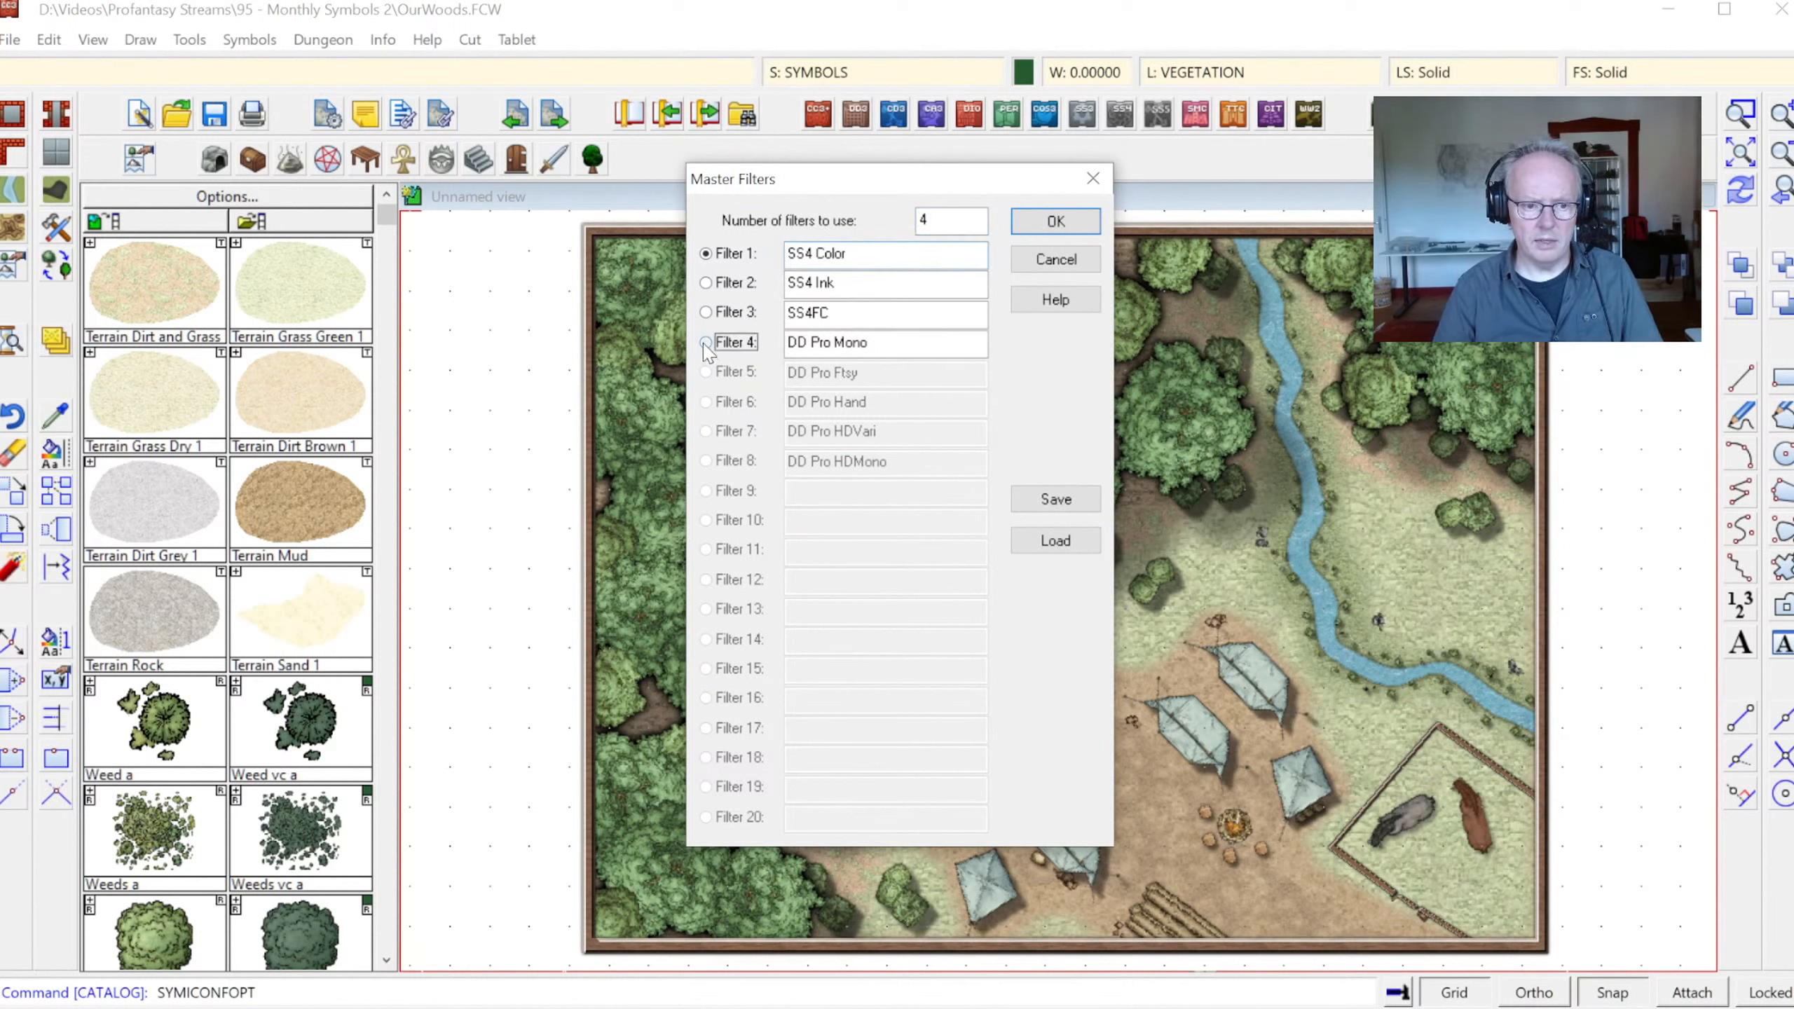
pyautogui.moveTo(811, 342); pyautogui.dragTo(1073, 372)
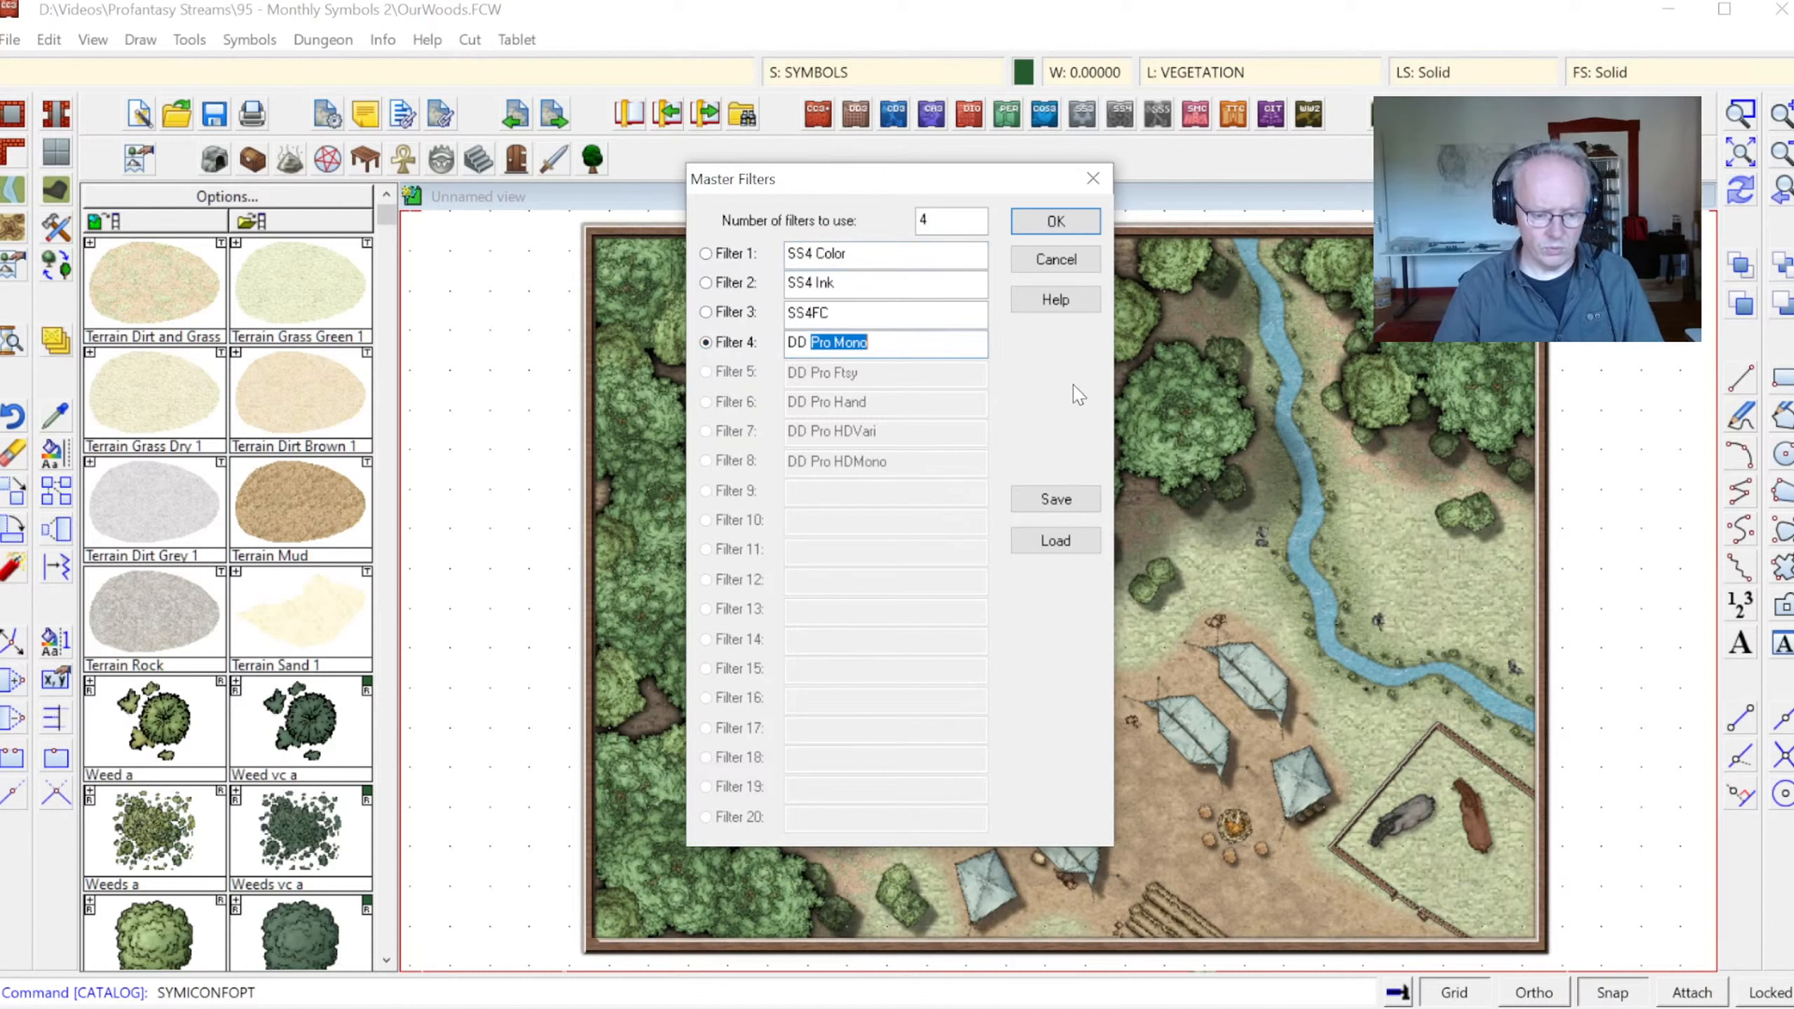
pyautogui.press('BackSpace')
pyautogui.press('BackSpace')
pyautogui.write('3 Co')
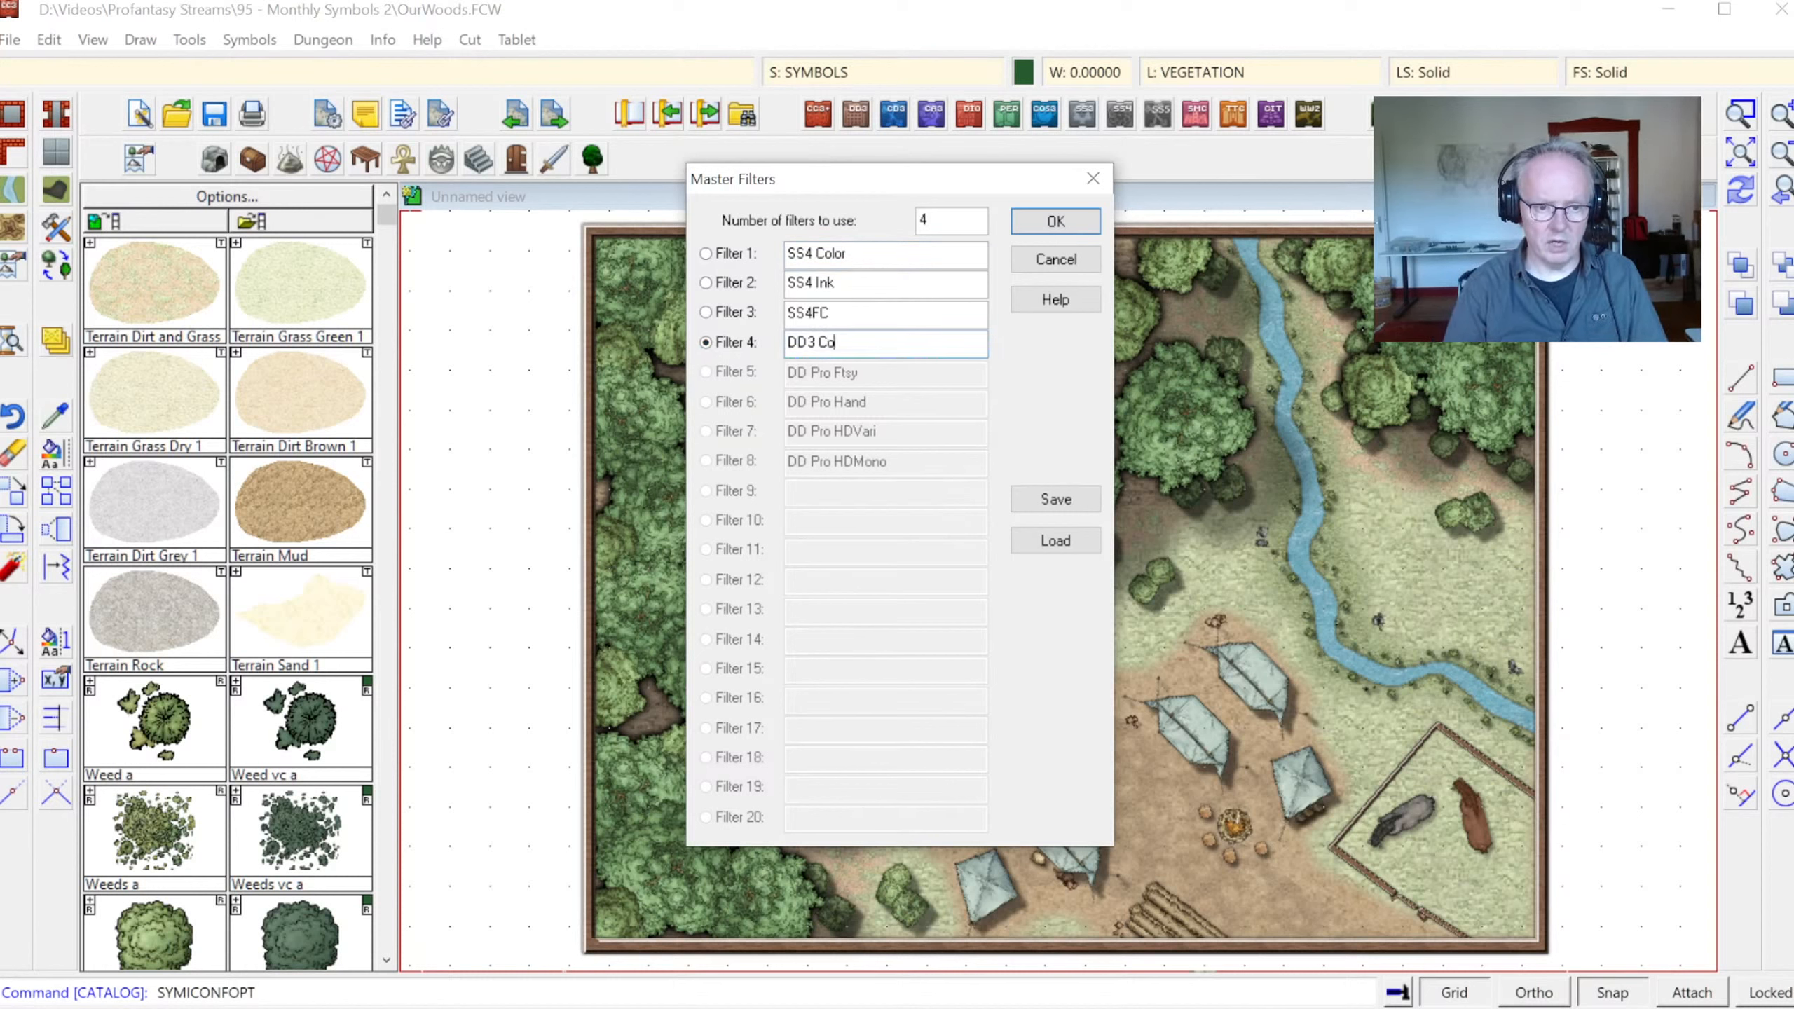
# Load the DD3 master filter settings to check their Filter 1 name, and reload the SS4 settings
pyautogui.click(1056, 540)
pyautogui.moveTo(987, 428); pyautogui.dragTo(1044, 542)
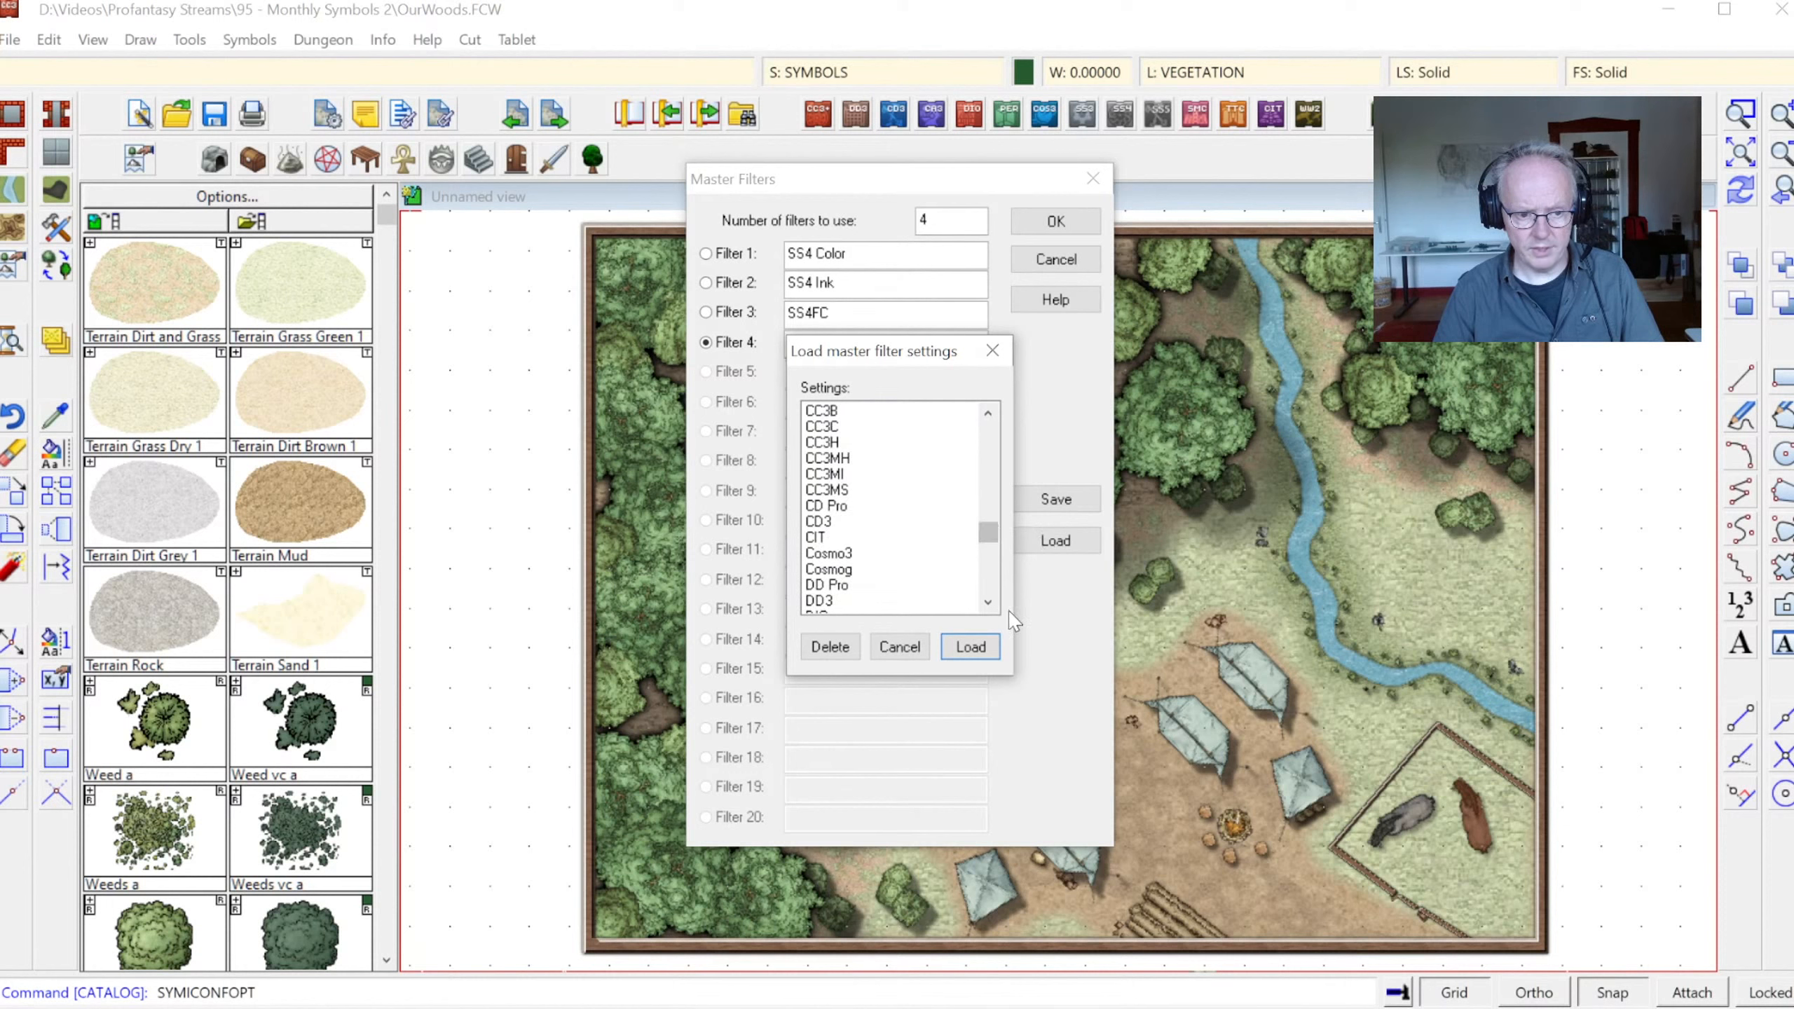
pyautogui.click(844, 601)
pyautogui.click(971, 648)
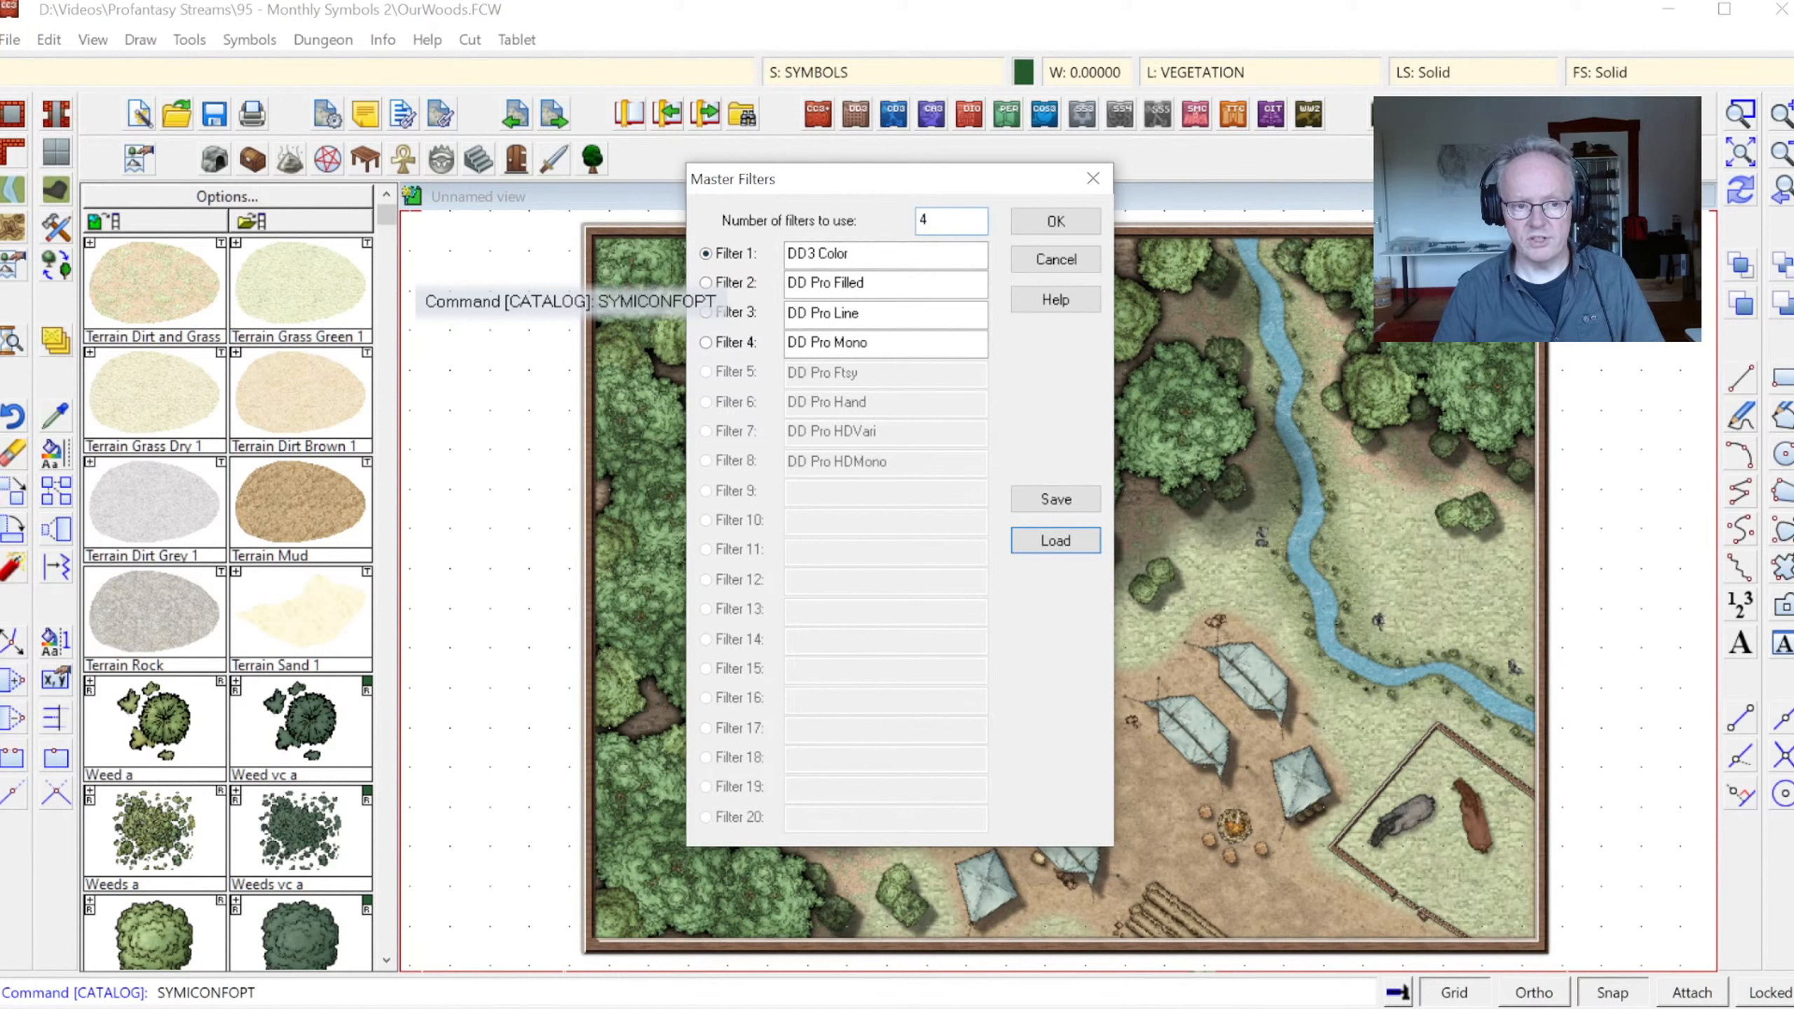
pyautogui.click(1071, 543)
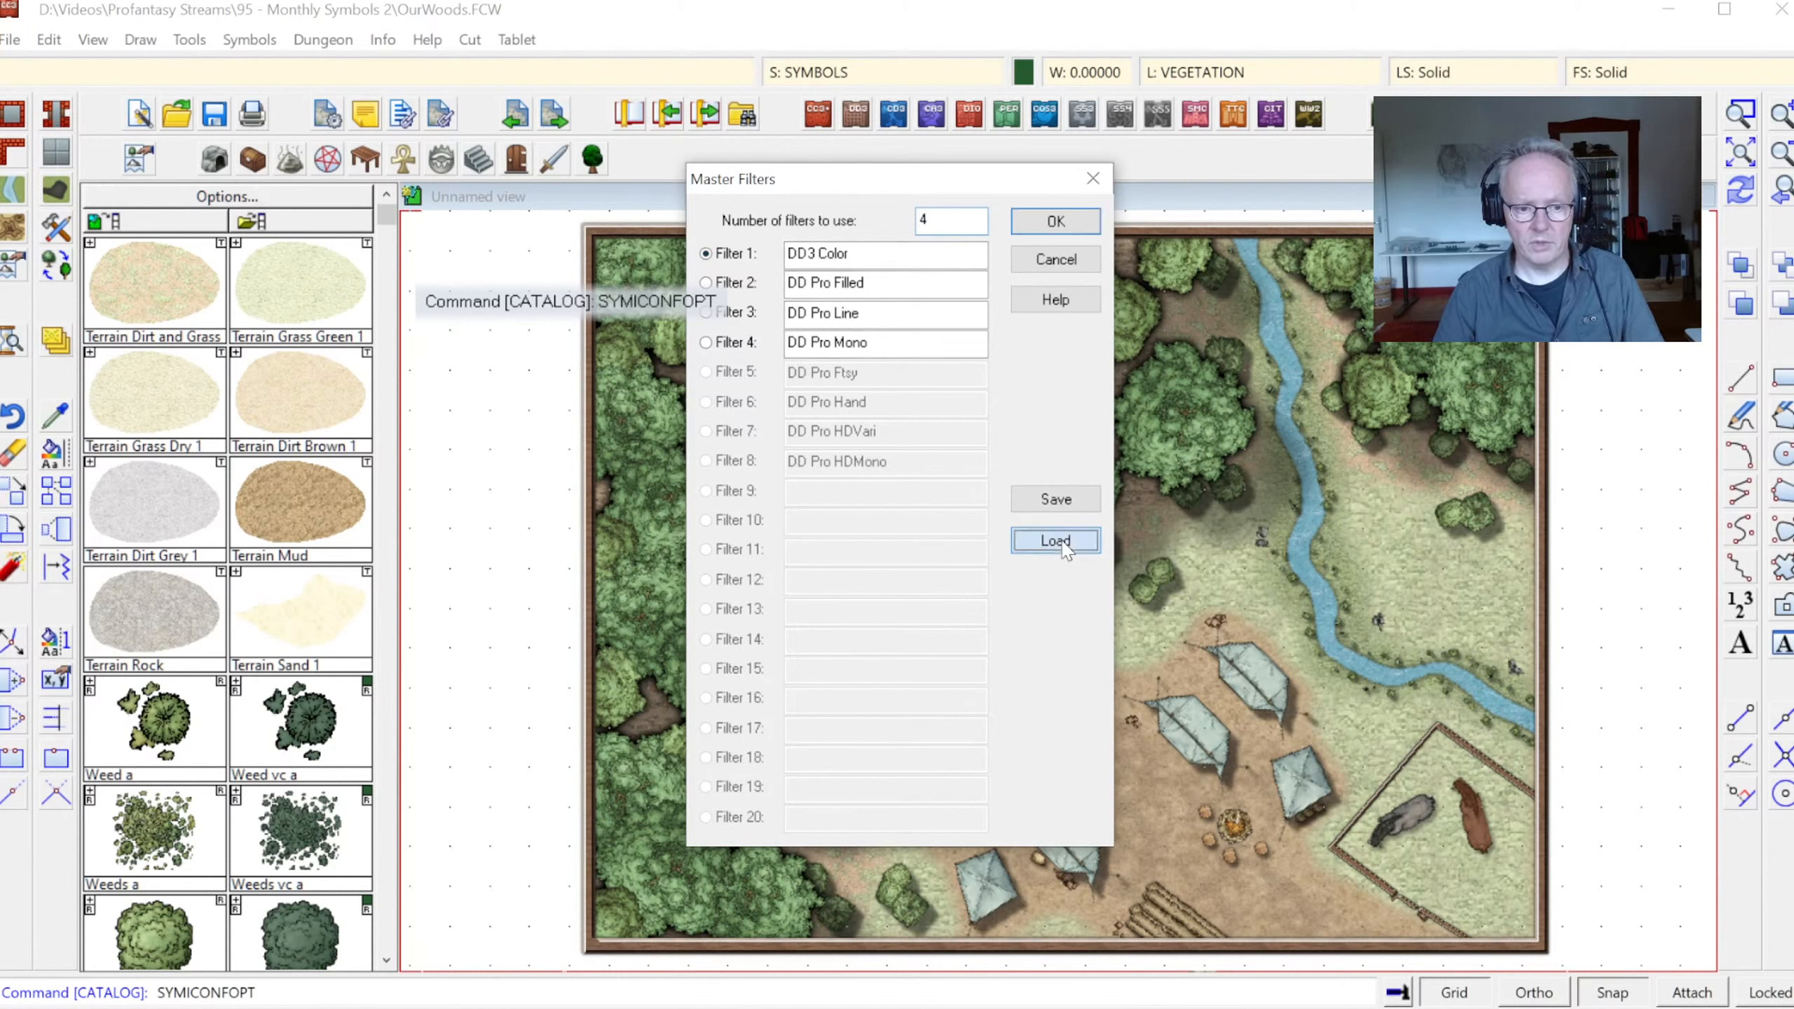
pyautogui.moveTo(988, 438); pyautogui.dragTo(1007, 572)
pyautogui.click(844, 585)
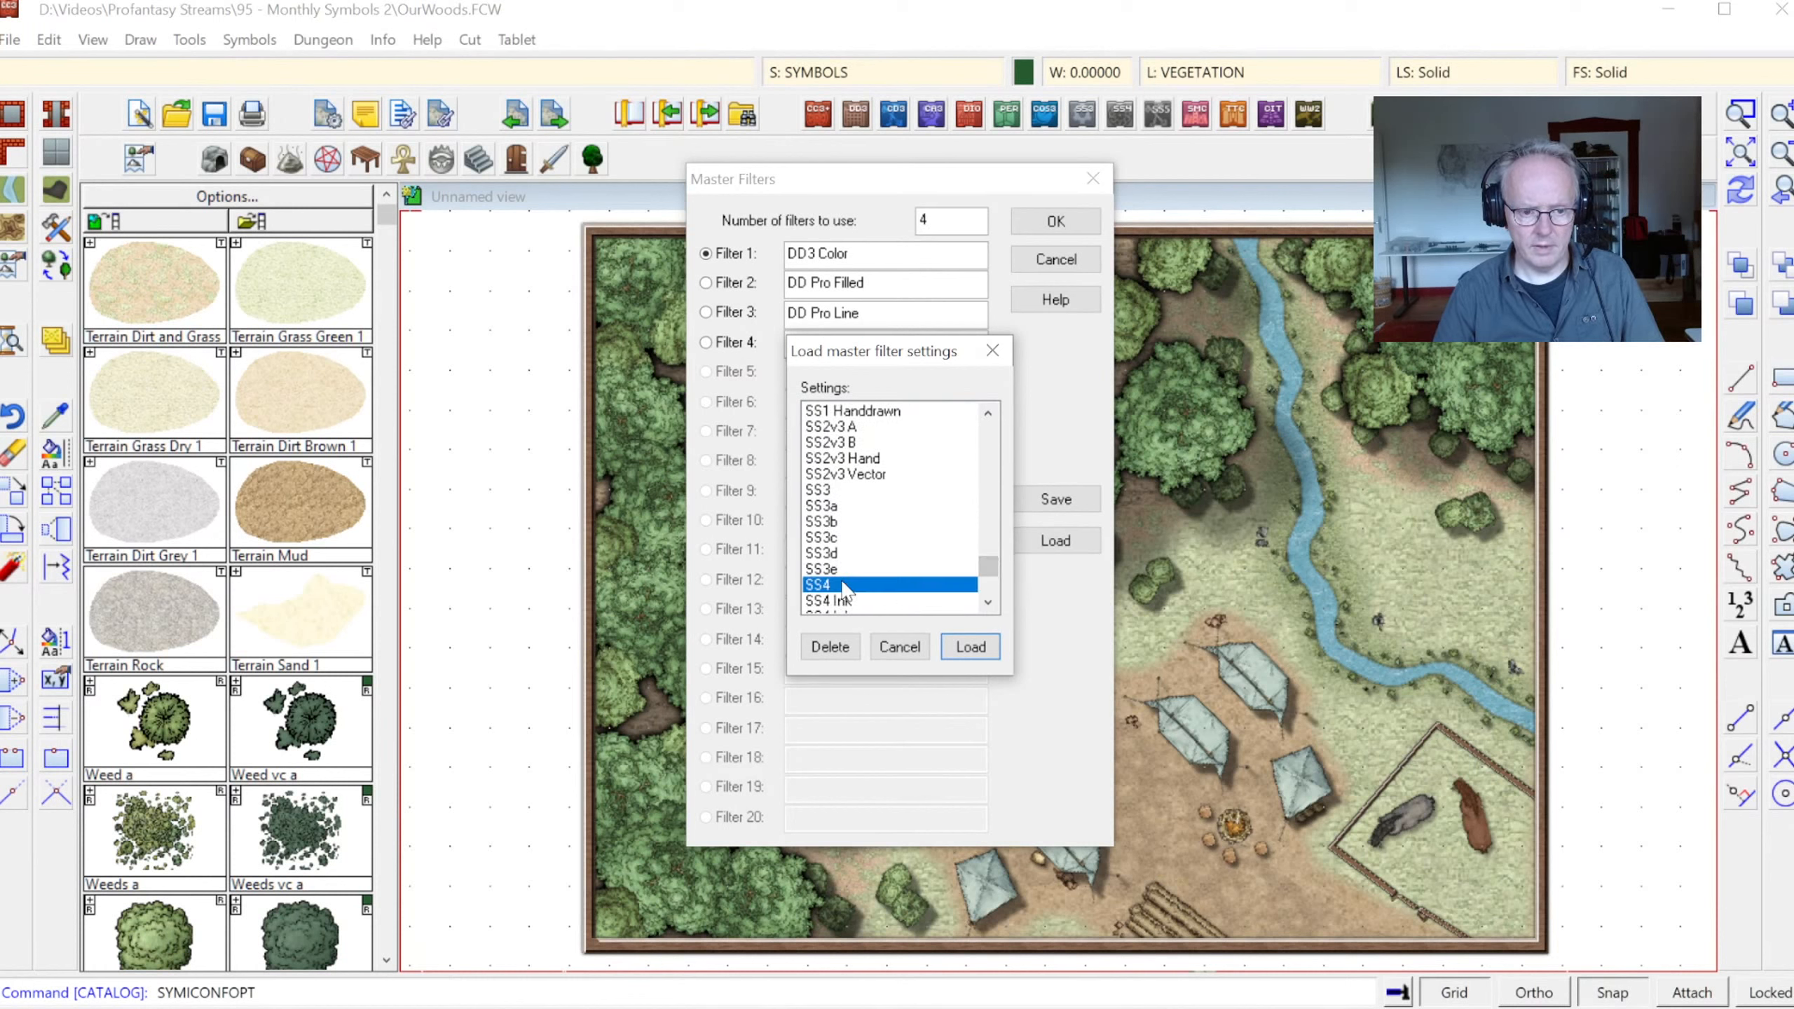
pyautogui.click(969, 647)
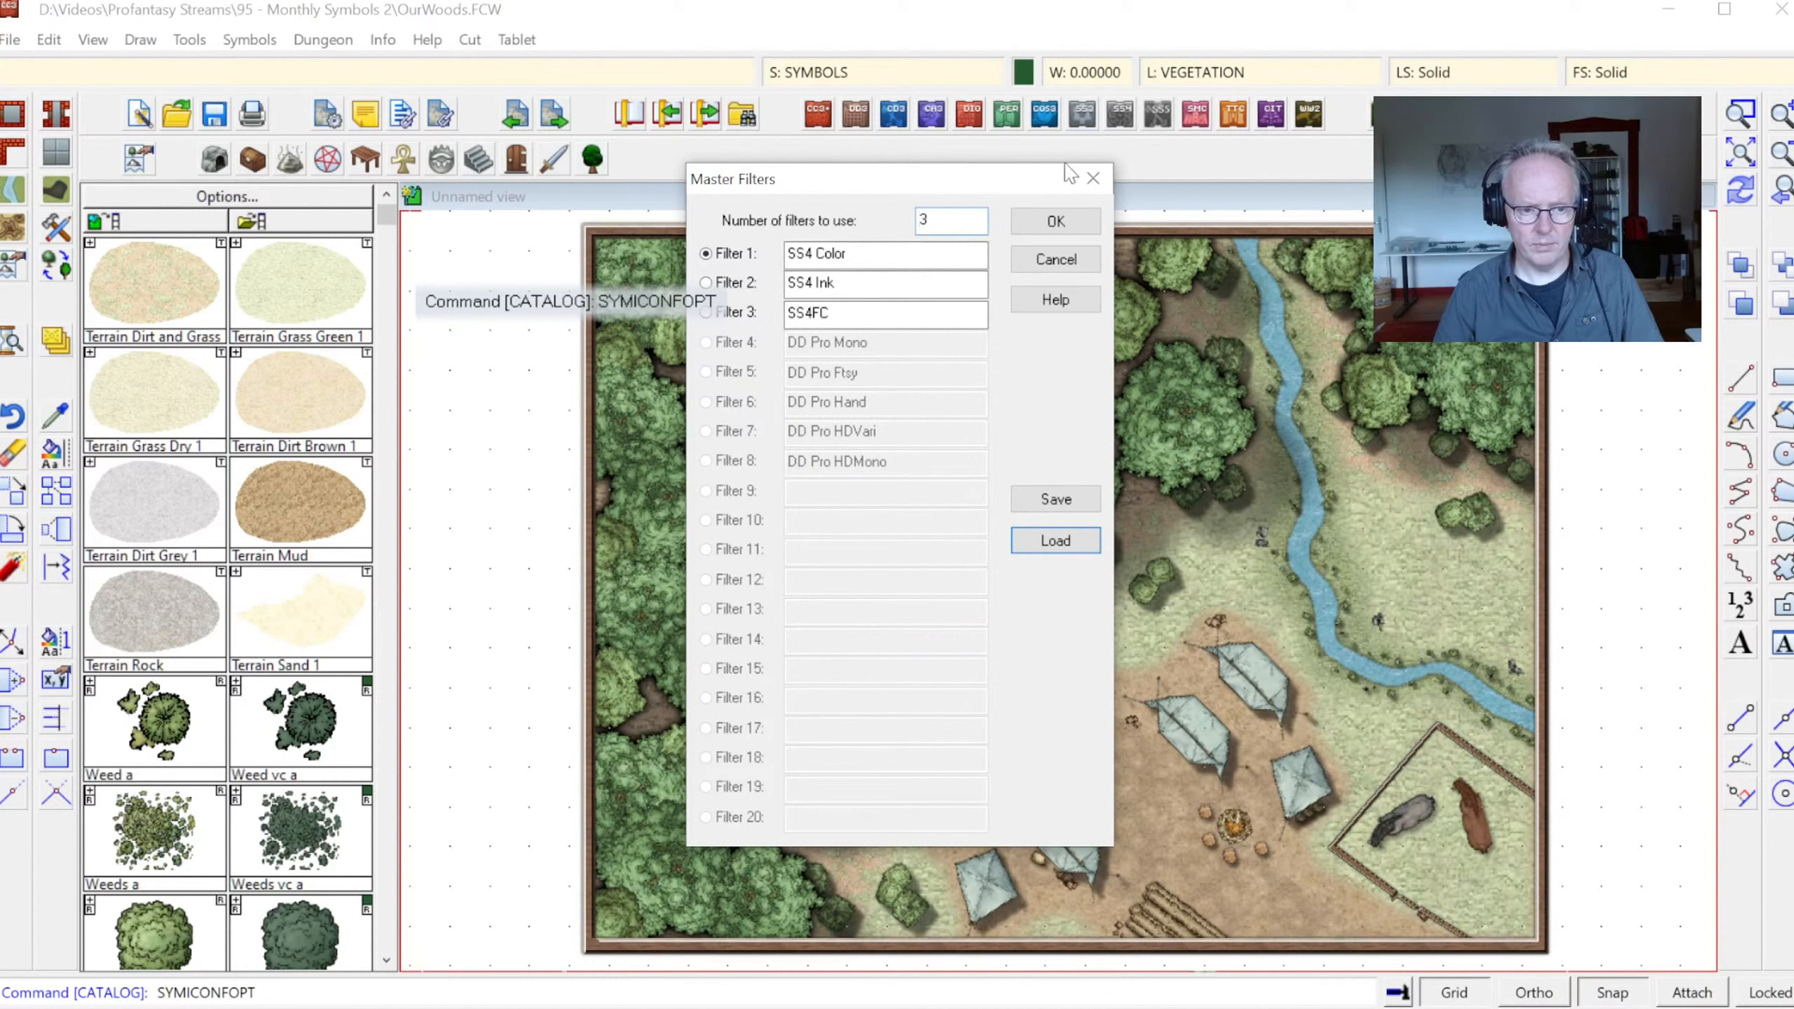
# Set the number of master filters to 4 and name Filter 4 DD3 Color
pyautogui.moveTo(943, 221); pyautogui.dragTo(706, 422)
pyautogui.write('4')
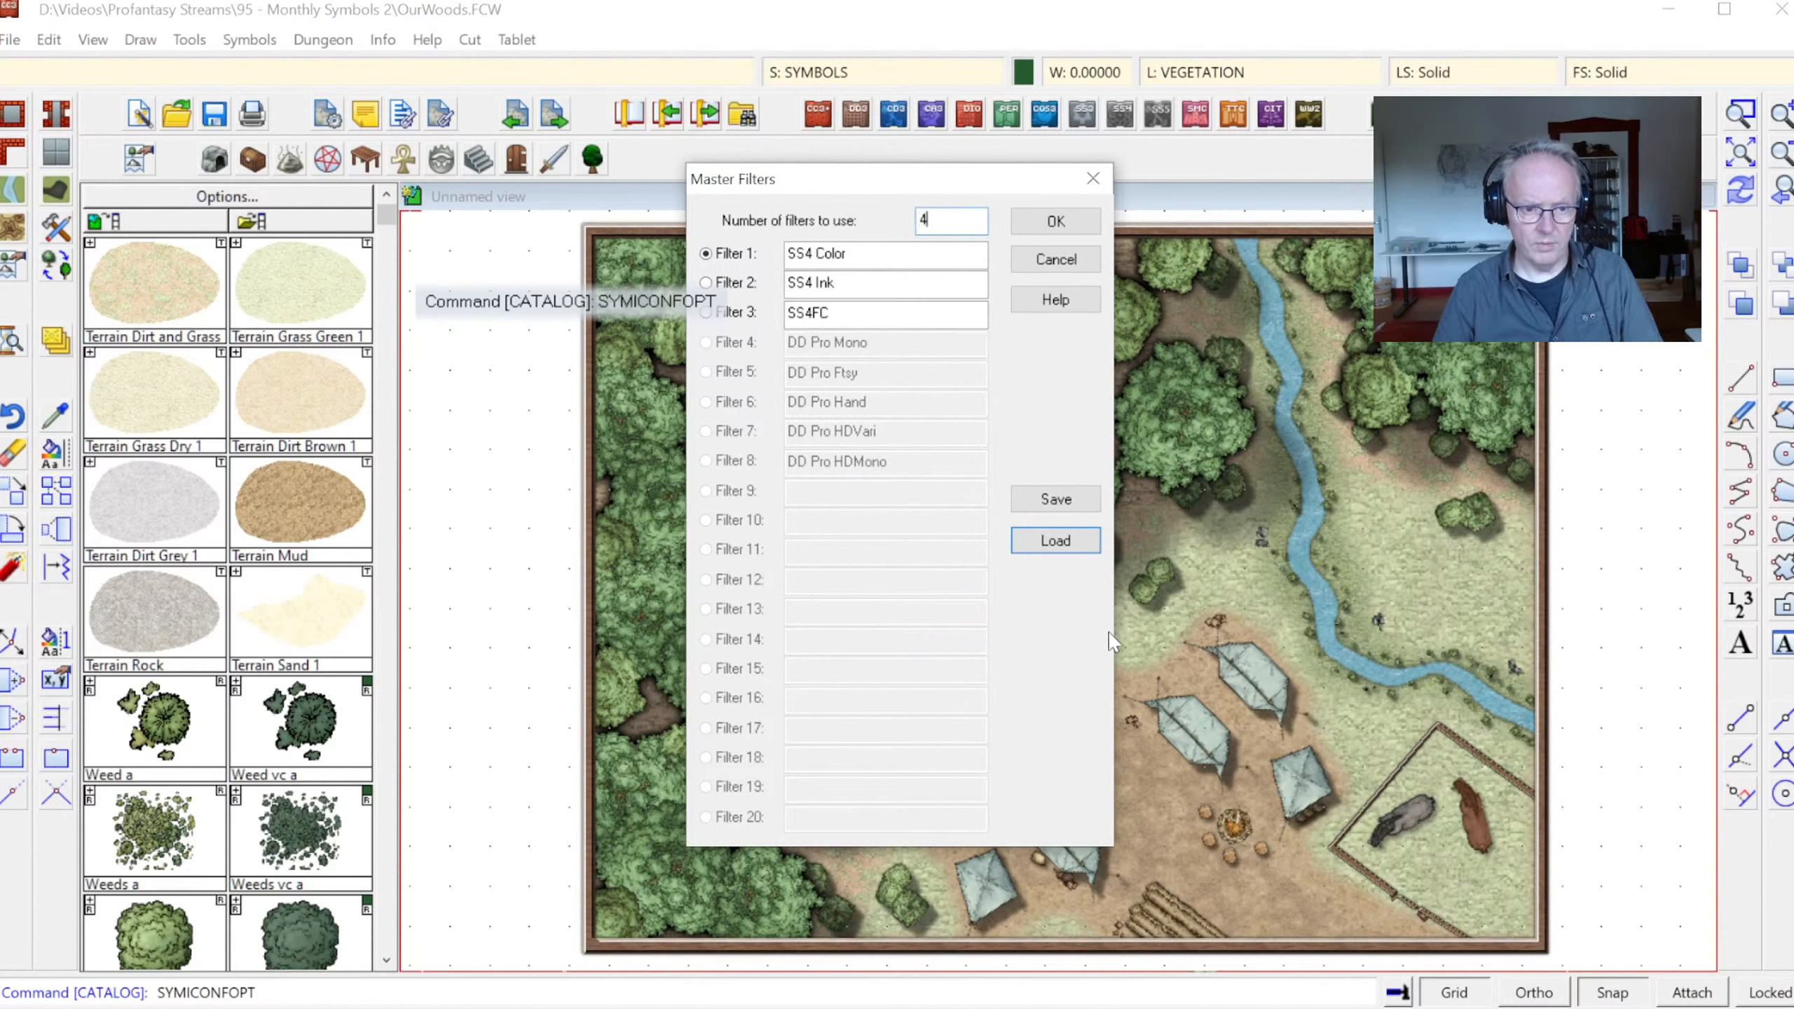
pyautogui.press('Tab')
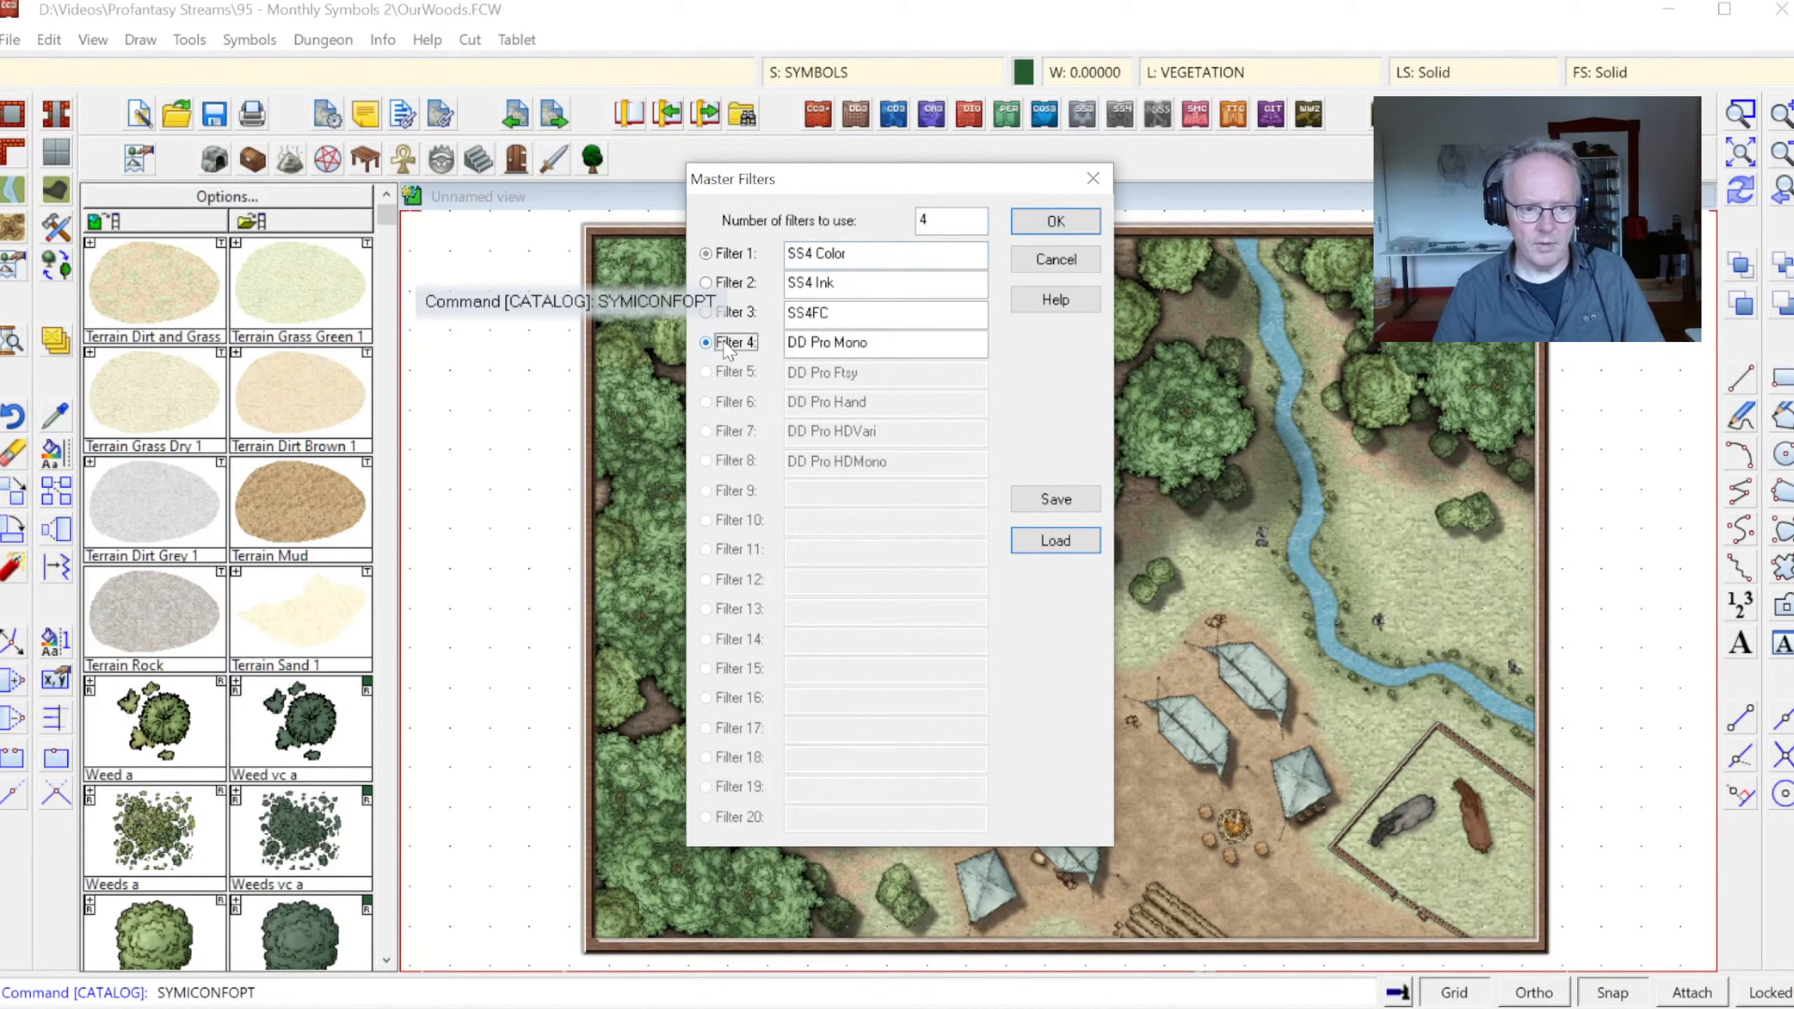
pyautogui.click(731, 346)
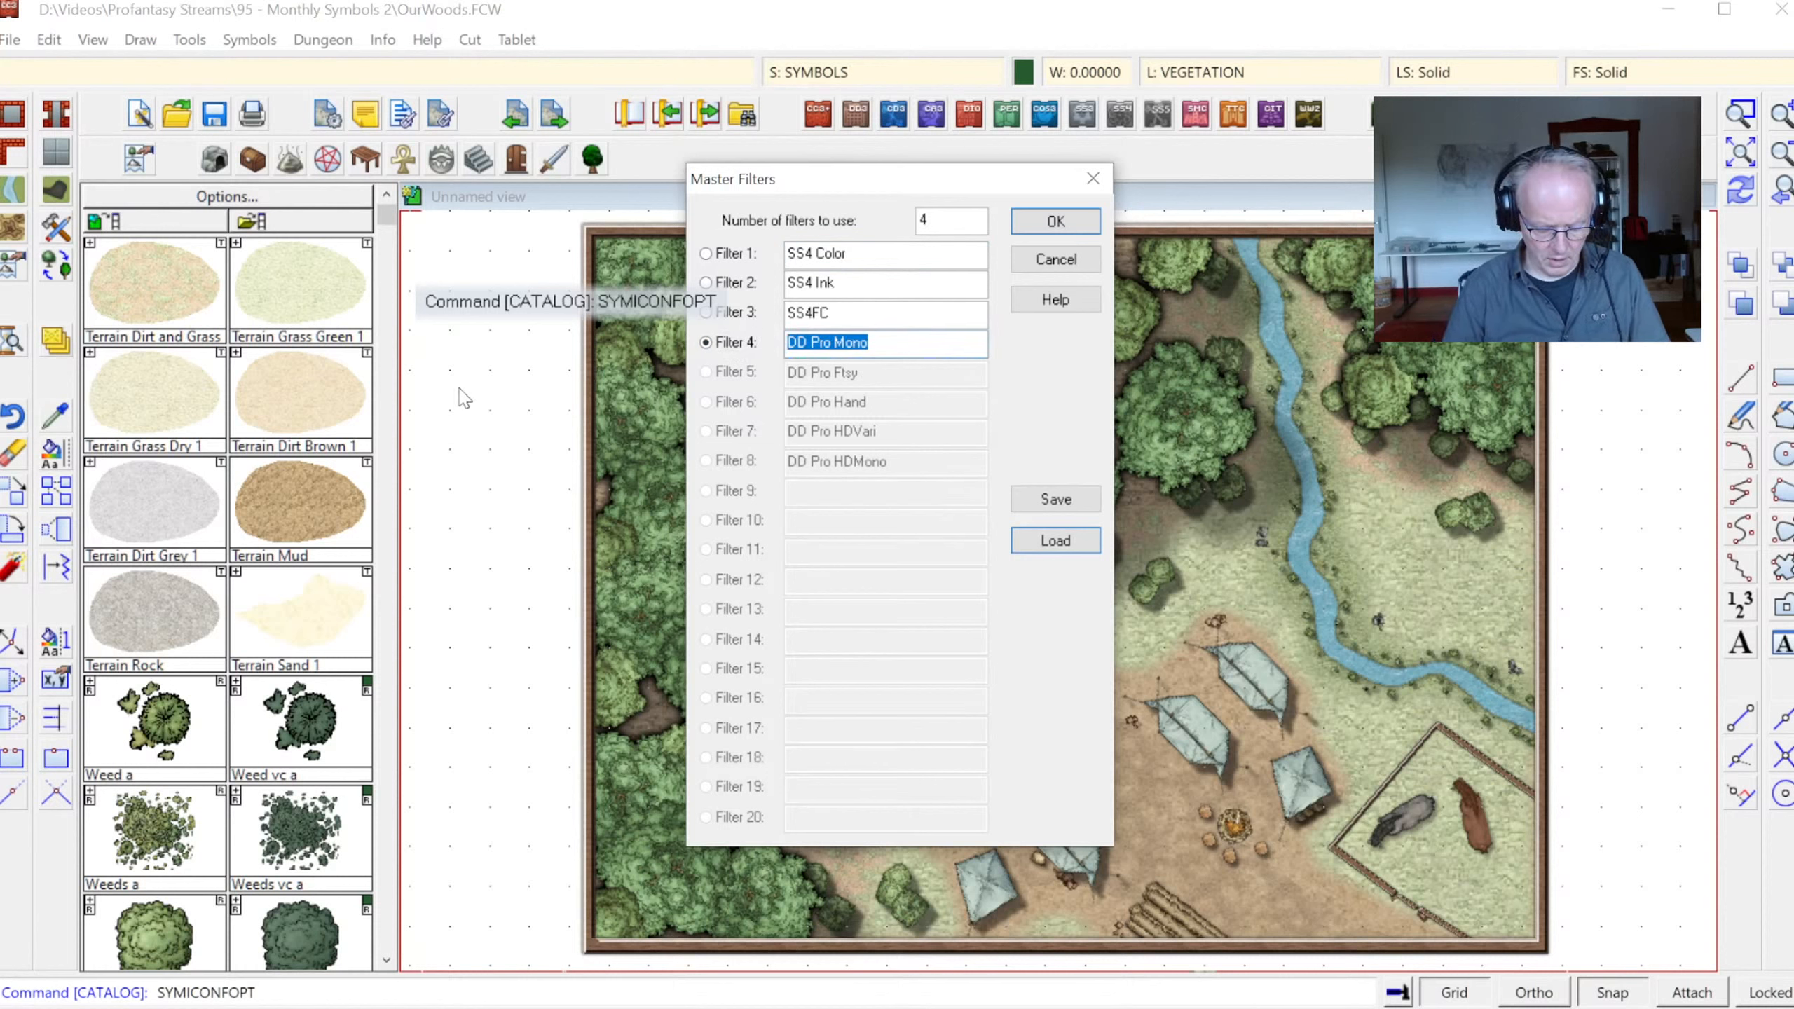
pyautogui.write('DD3 Color')
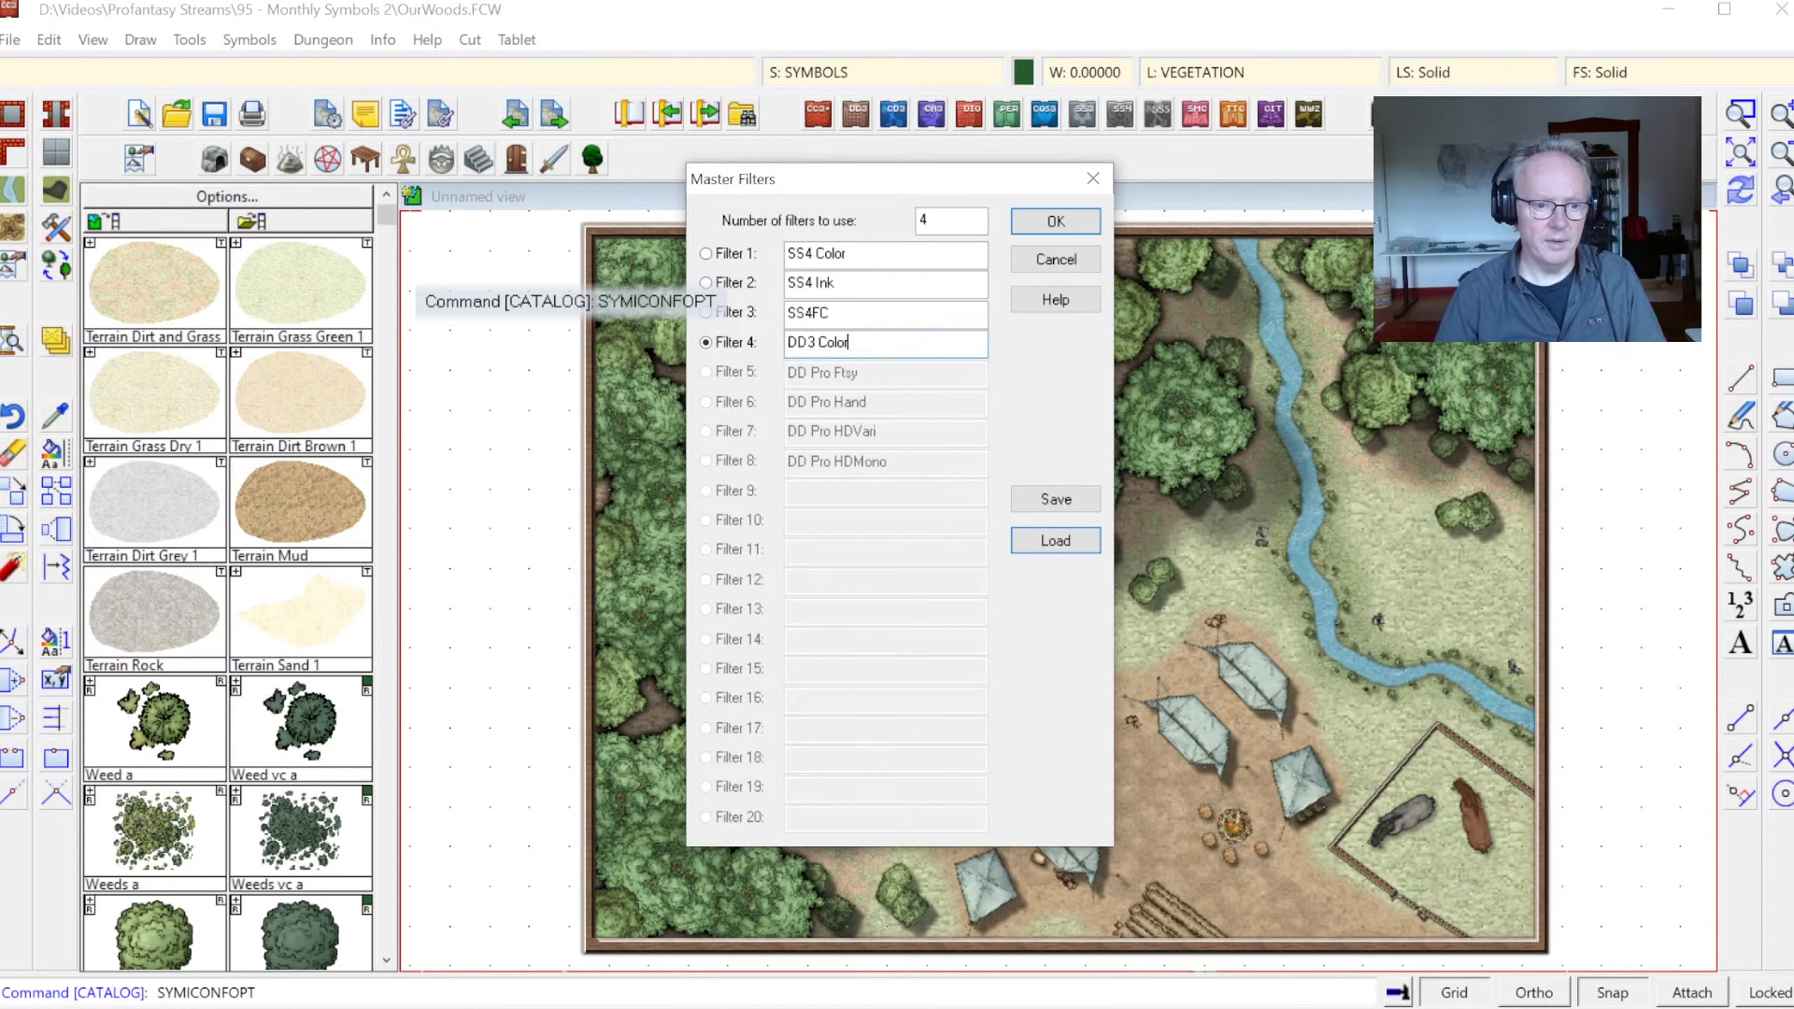
# Make Filter 1 active, save the master filter settings as SS4 and apply them
pyautogui.click(706, 254)
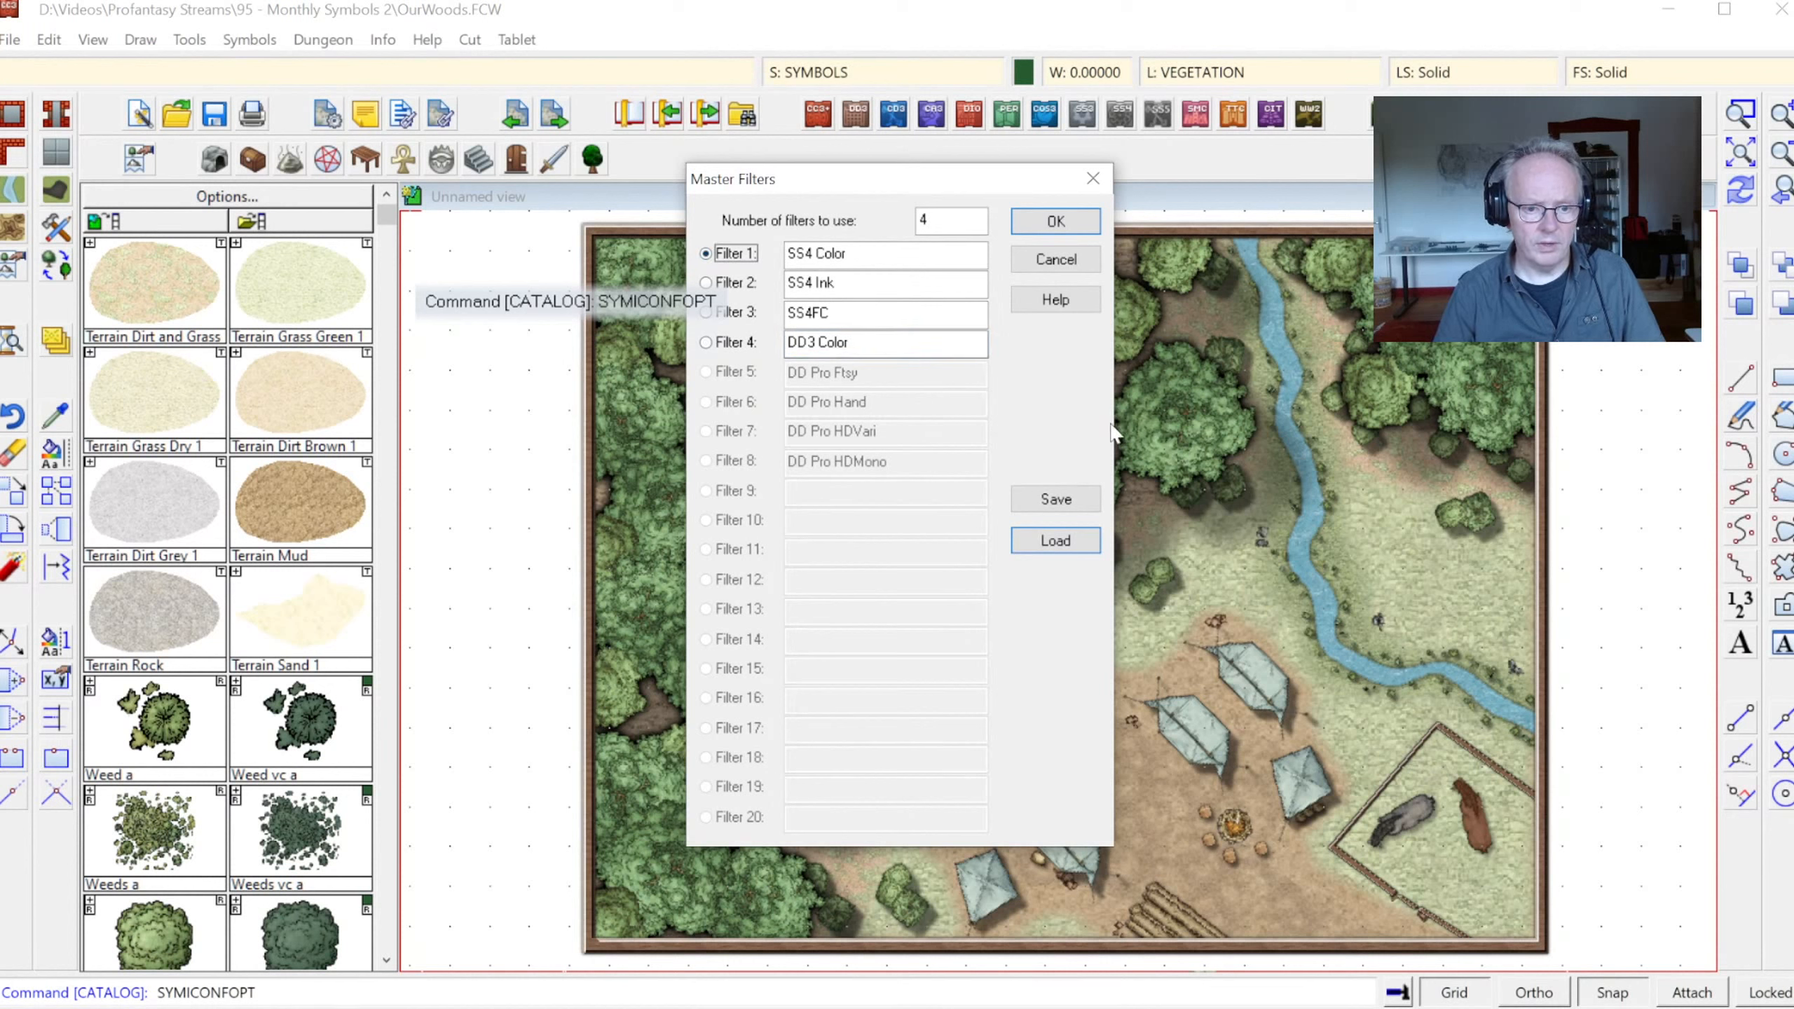
pyautogui.click(1056, 500)
pyautogui.write('SS4')
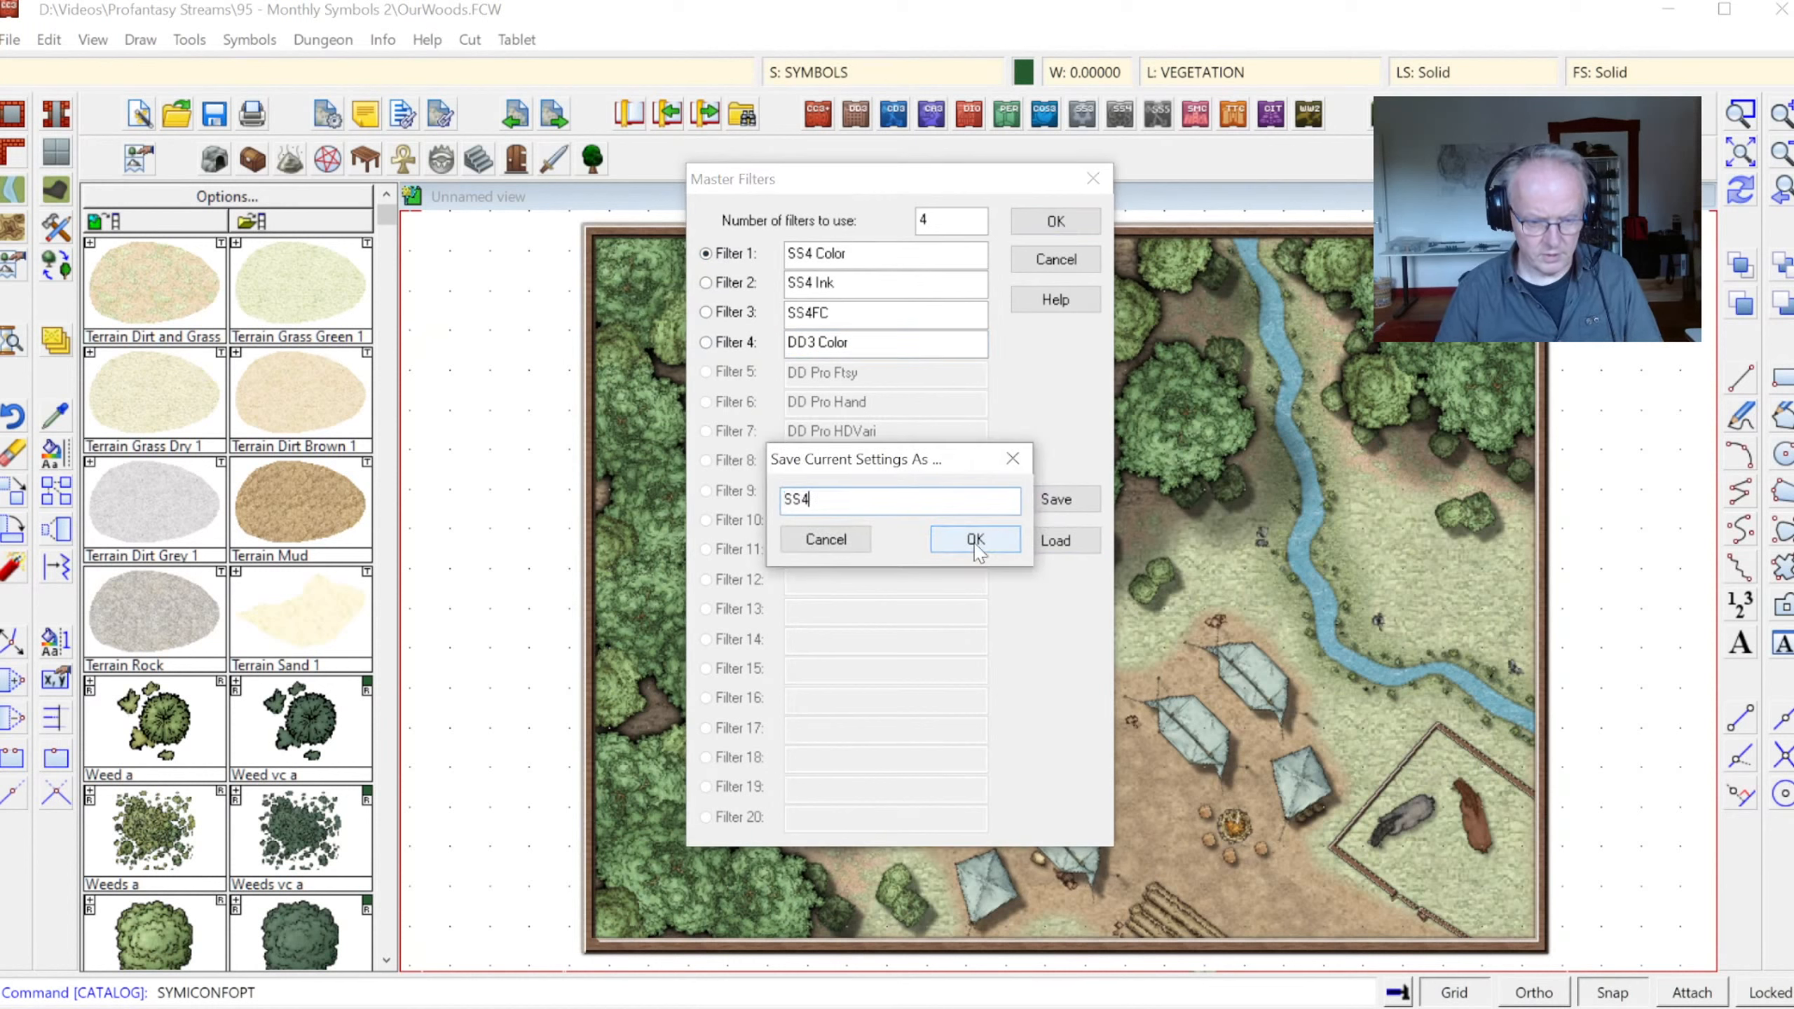
pyautogui.click(975, 540)
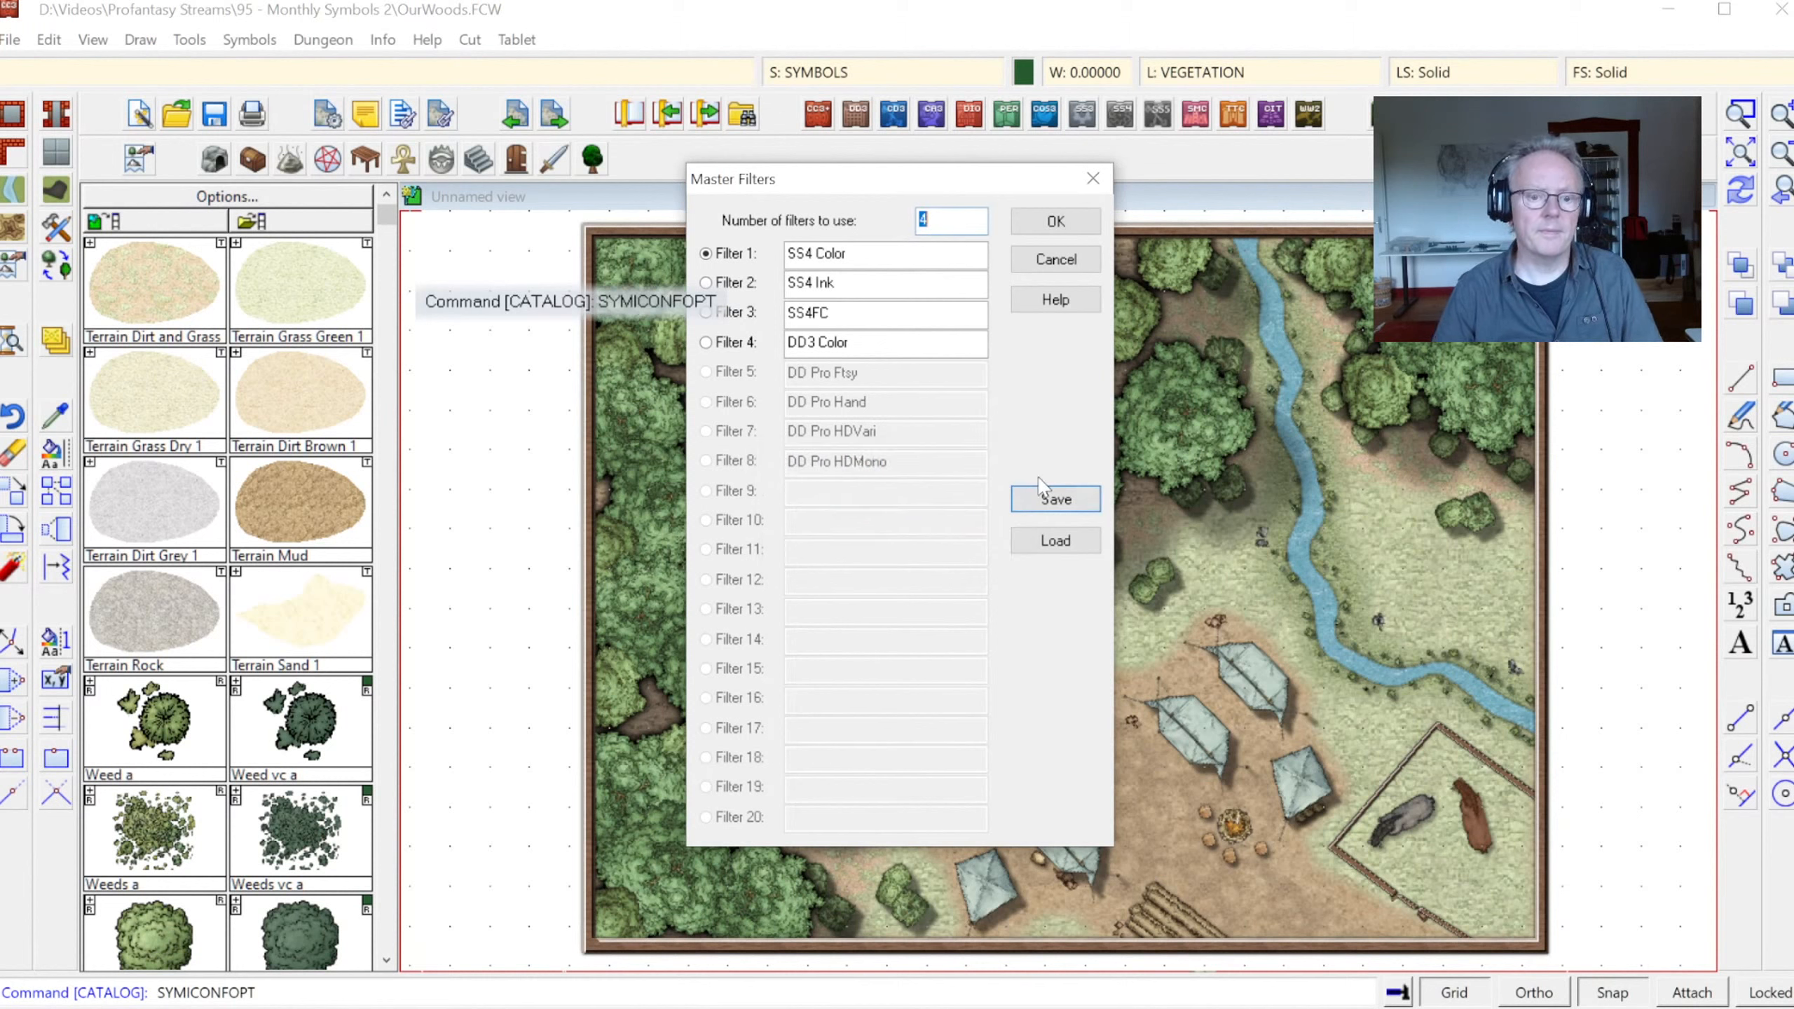
pyautogui.click(1092, 223)
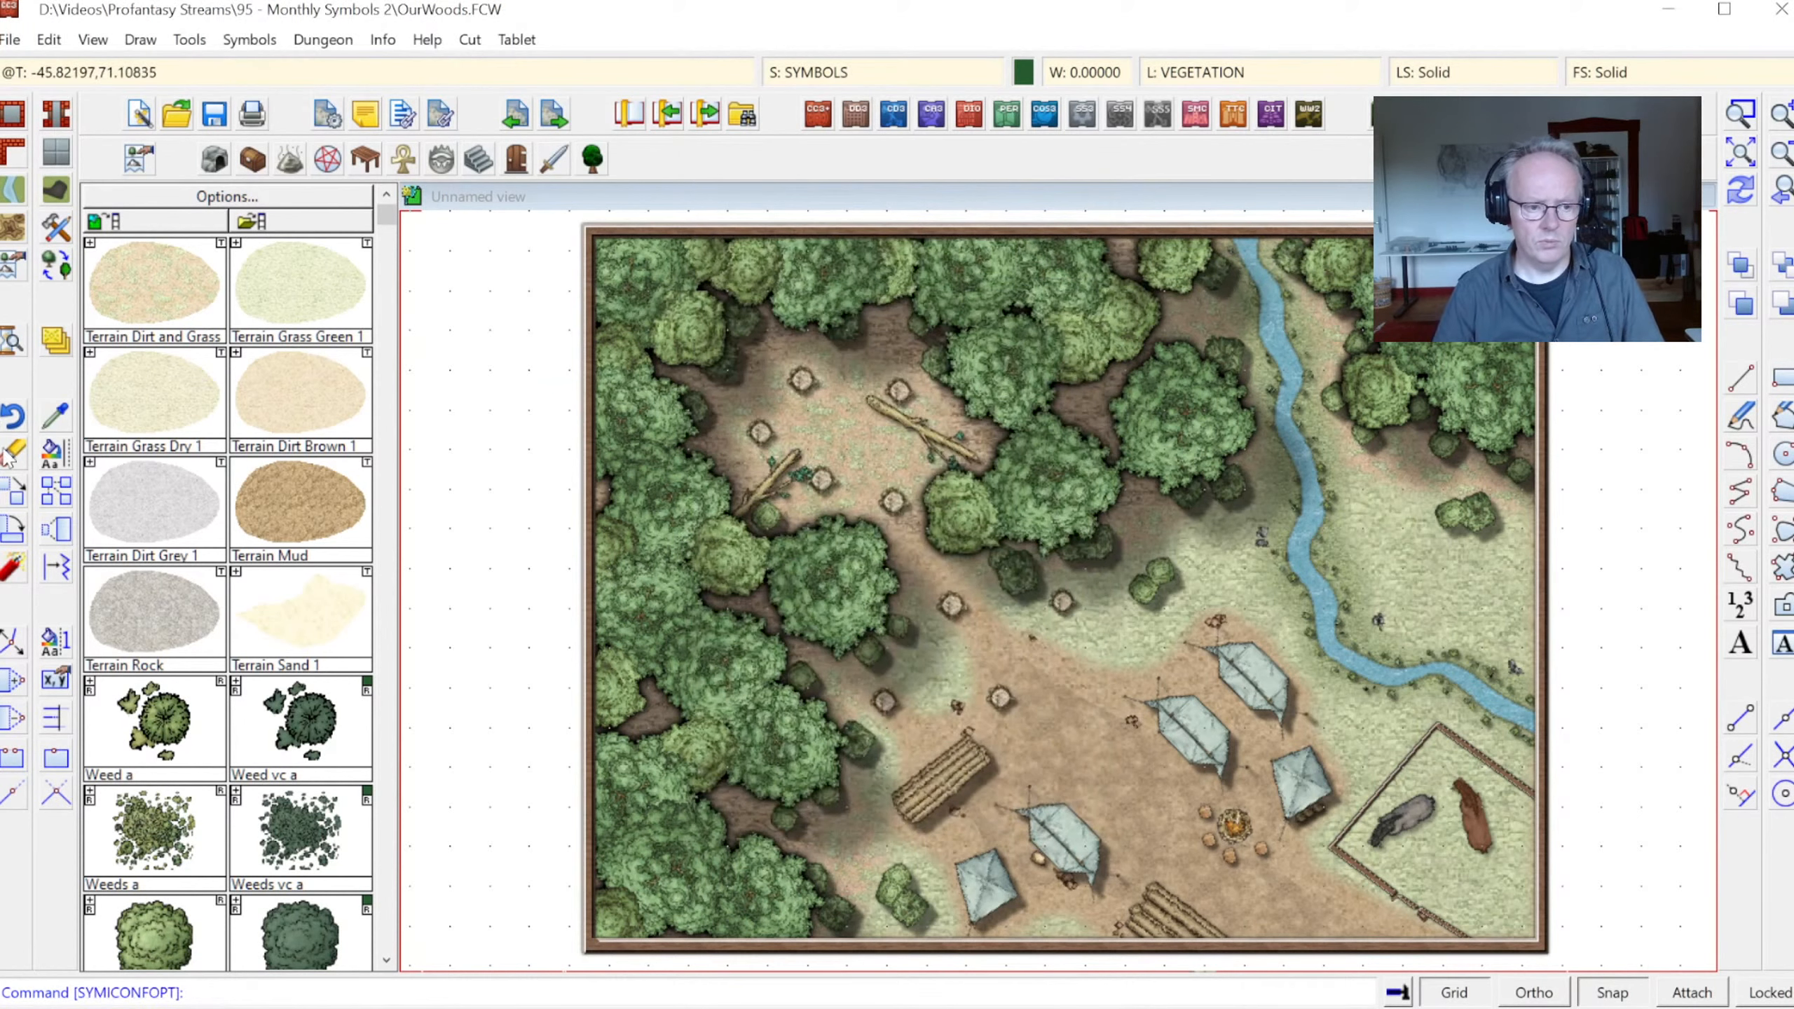
# Cycle the vegetation catalog through the SS4 filter styles and load the DD3 Color Skirmish Vegetation catalog
pyautogui.click(57, 267)
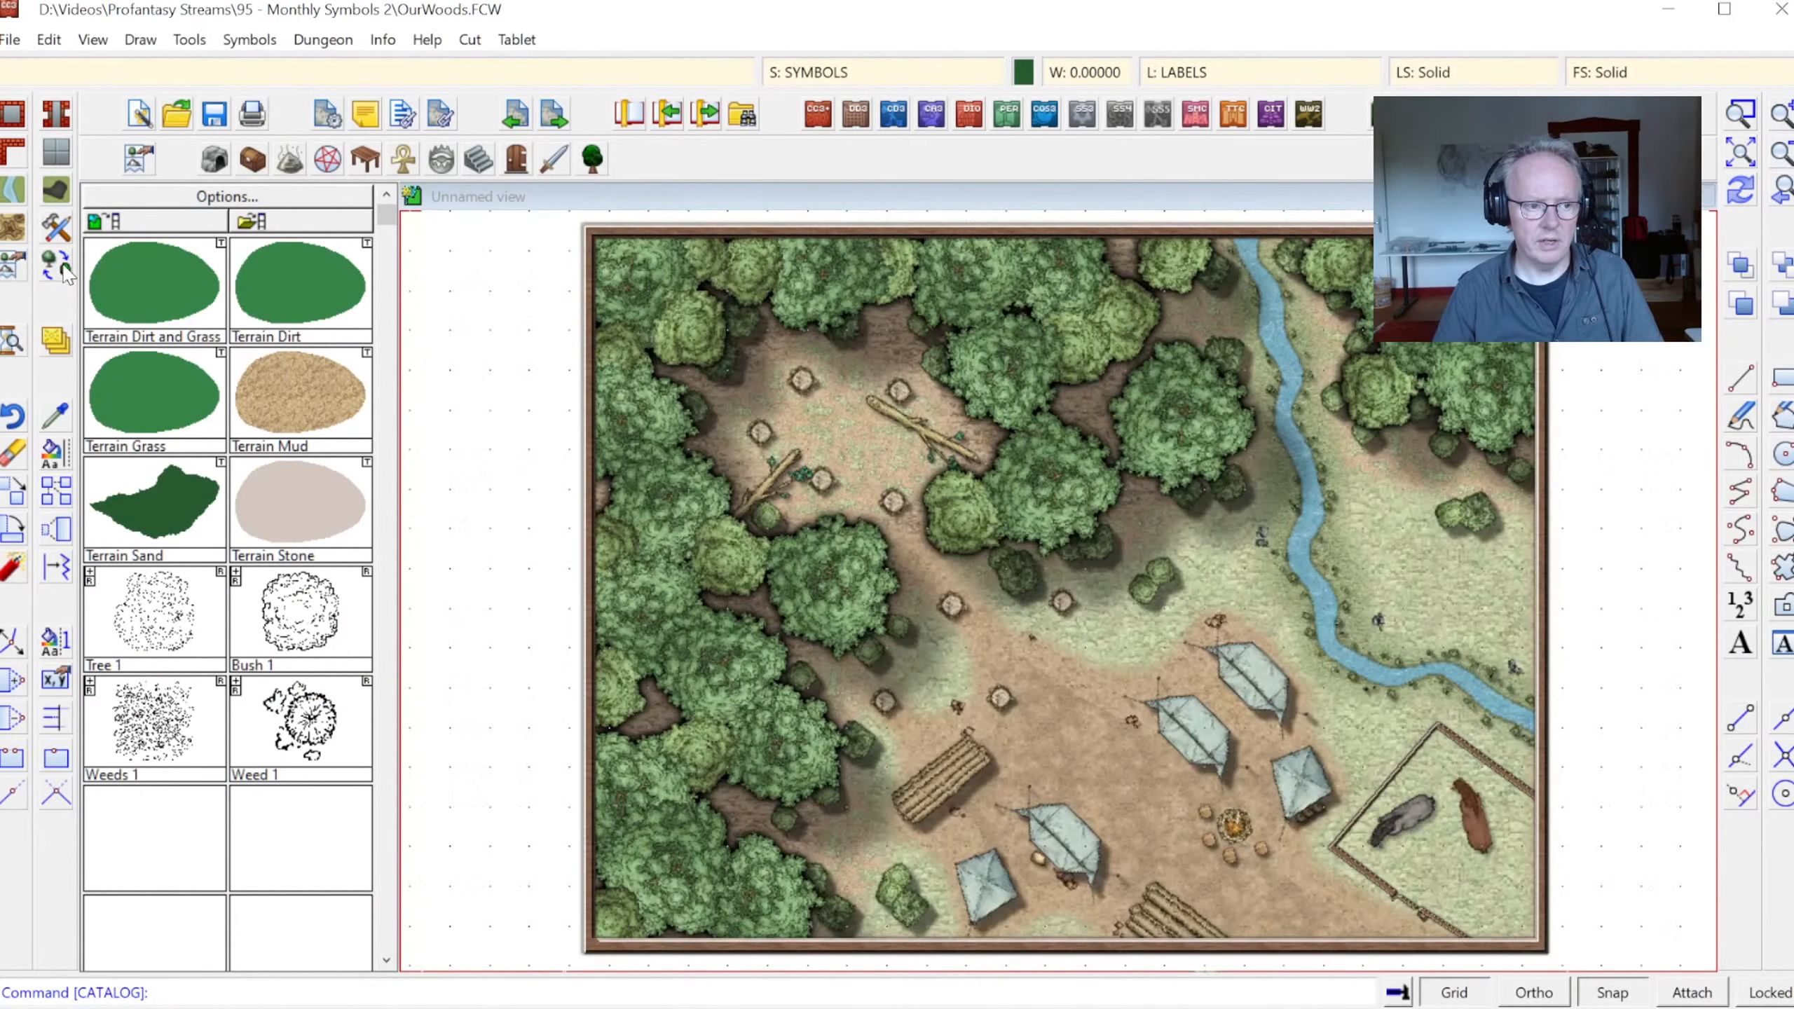
pyautogui.click(58, 267)
pyautogui.click(58, 268)
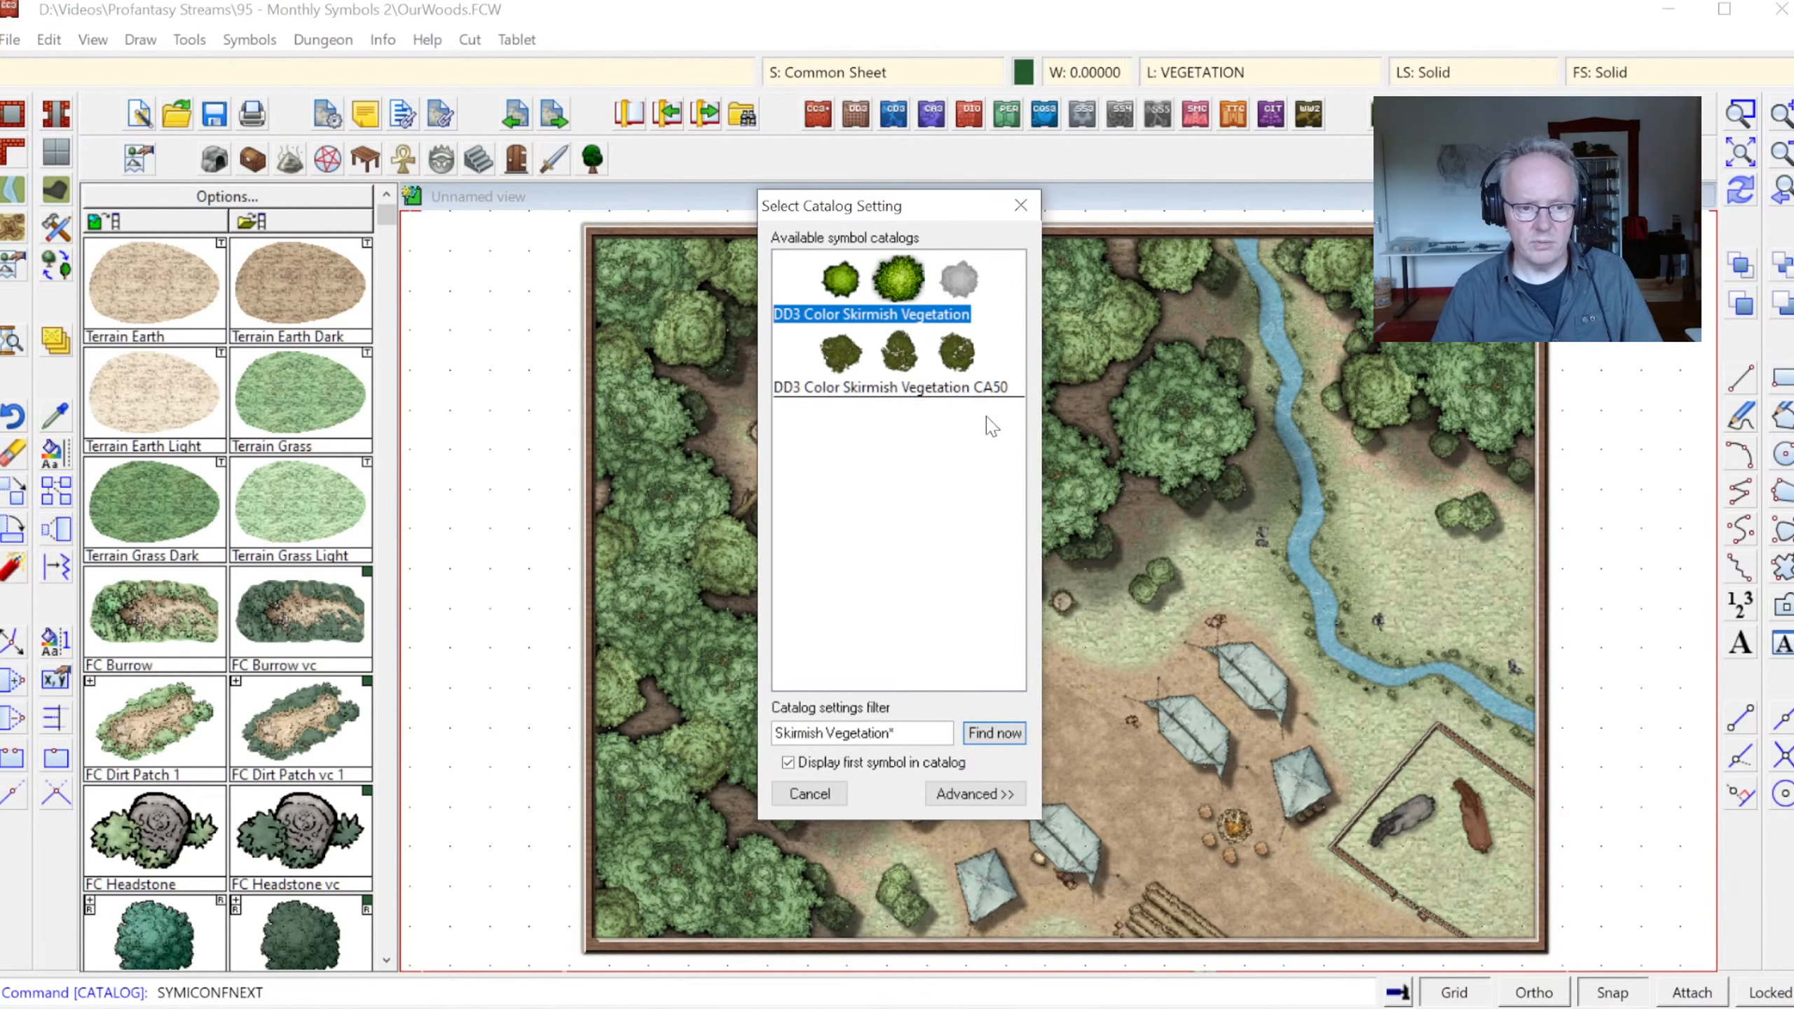
pyautogui.doubleClick(886, 283)
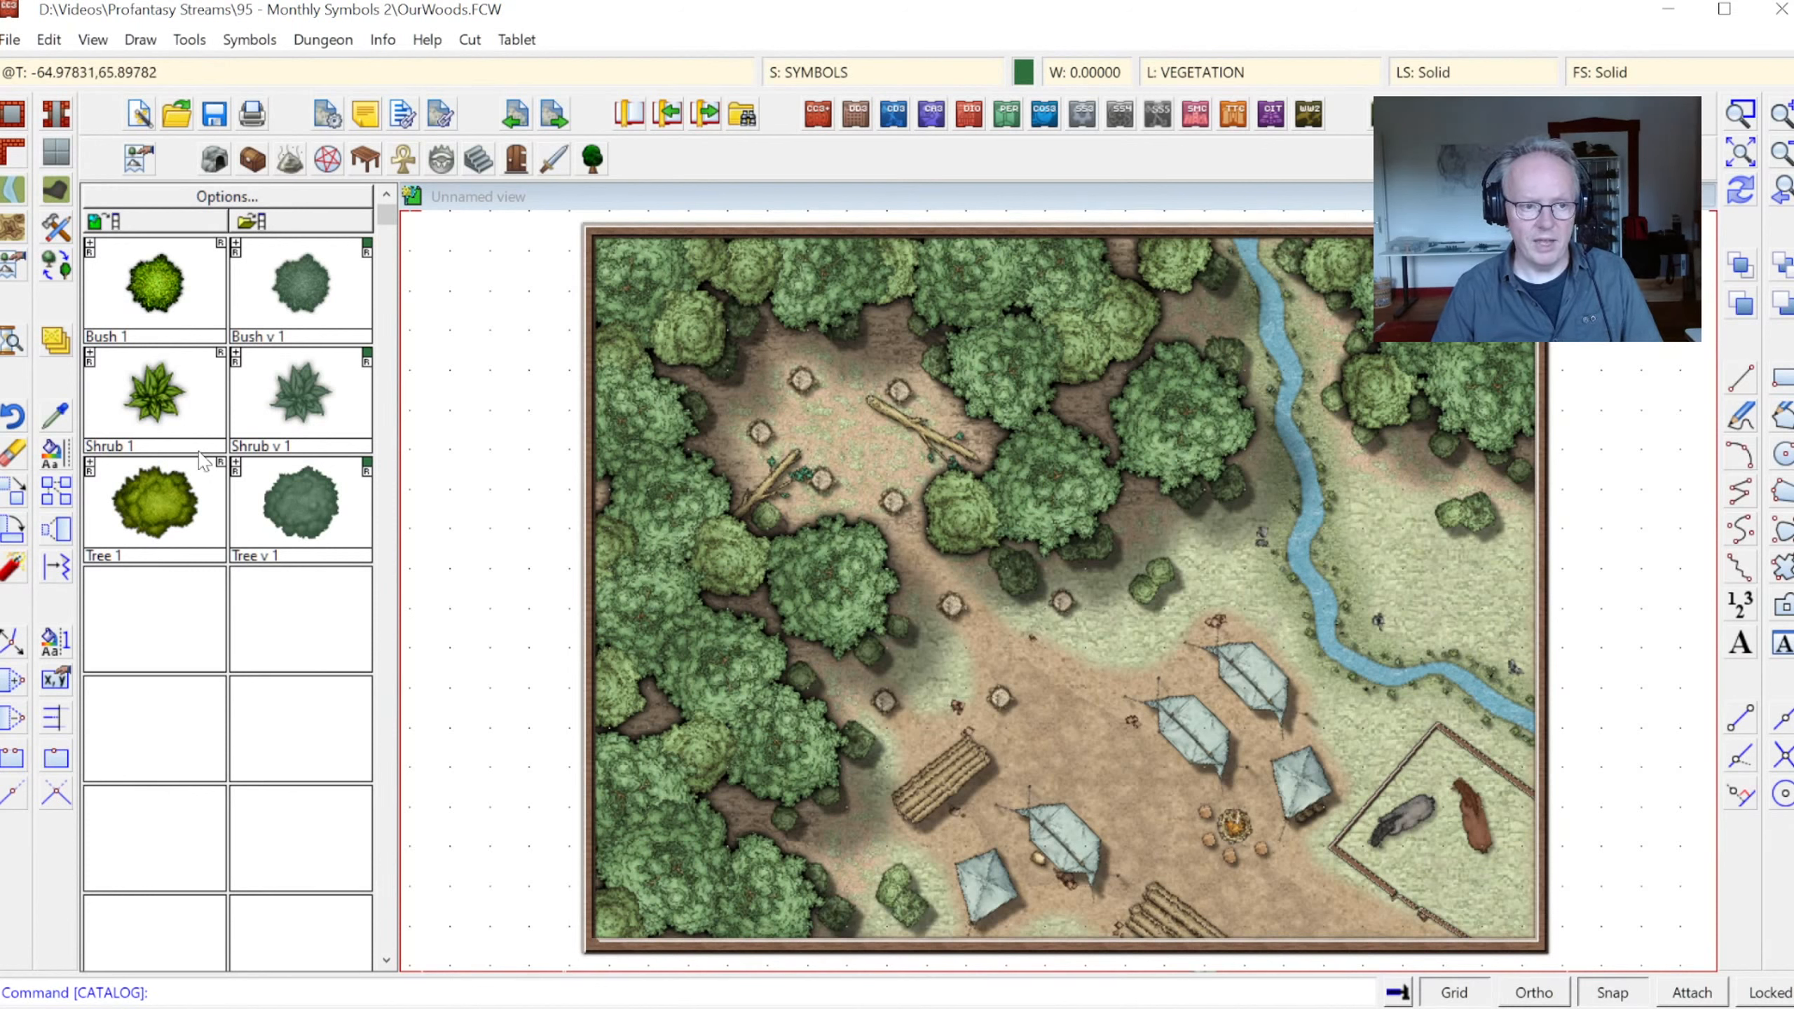
# Load the DD3 Color Furniture catalog and switch it to the SS4 Color Furniture style
pyautogui.click(369, 160)
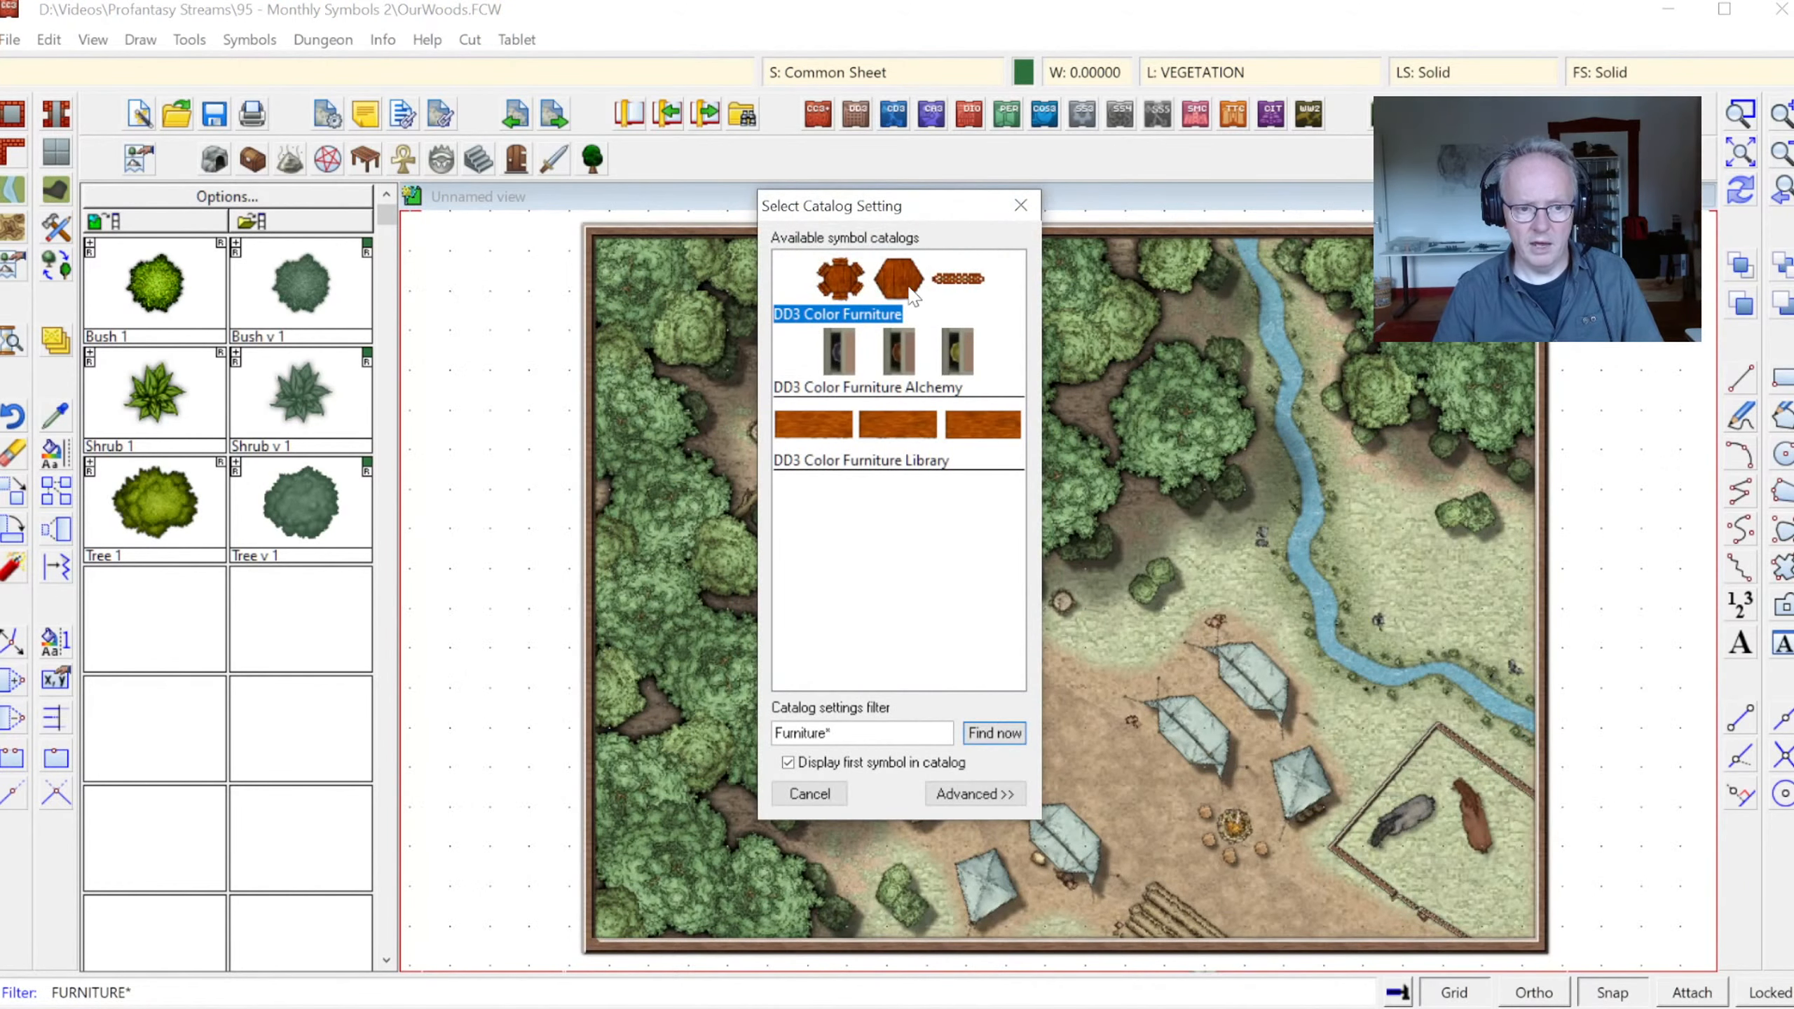
pyautogui.doubleClick(859, 304)
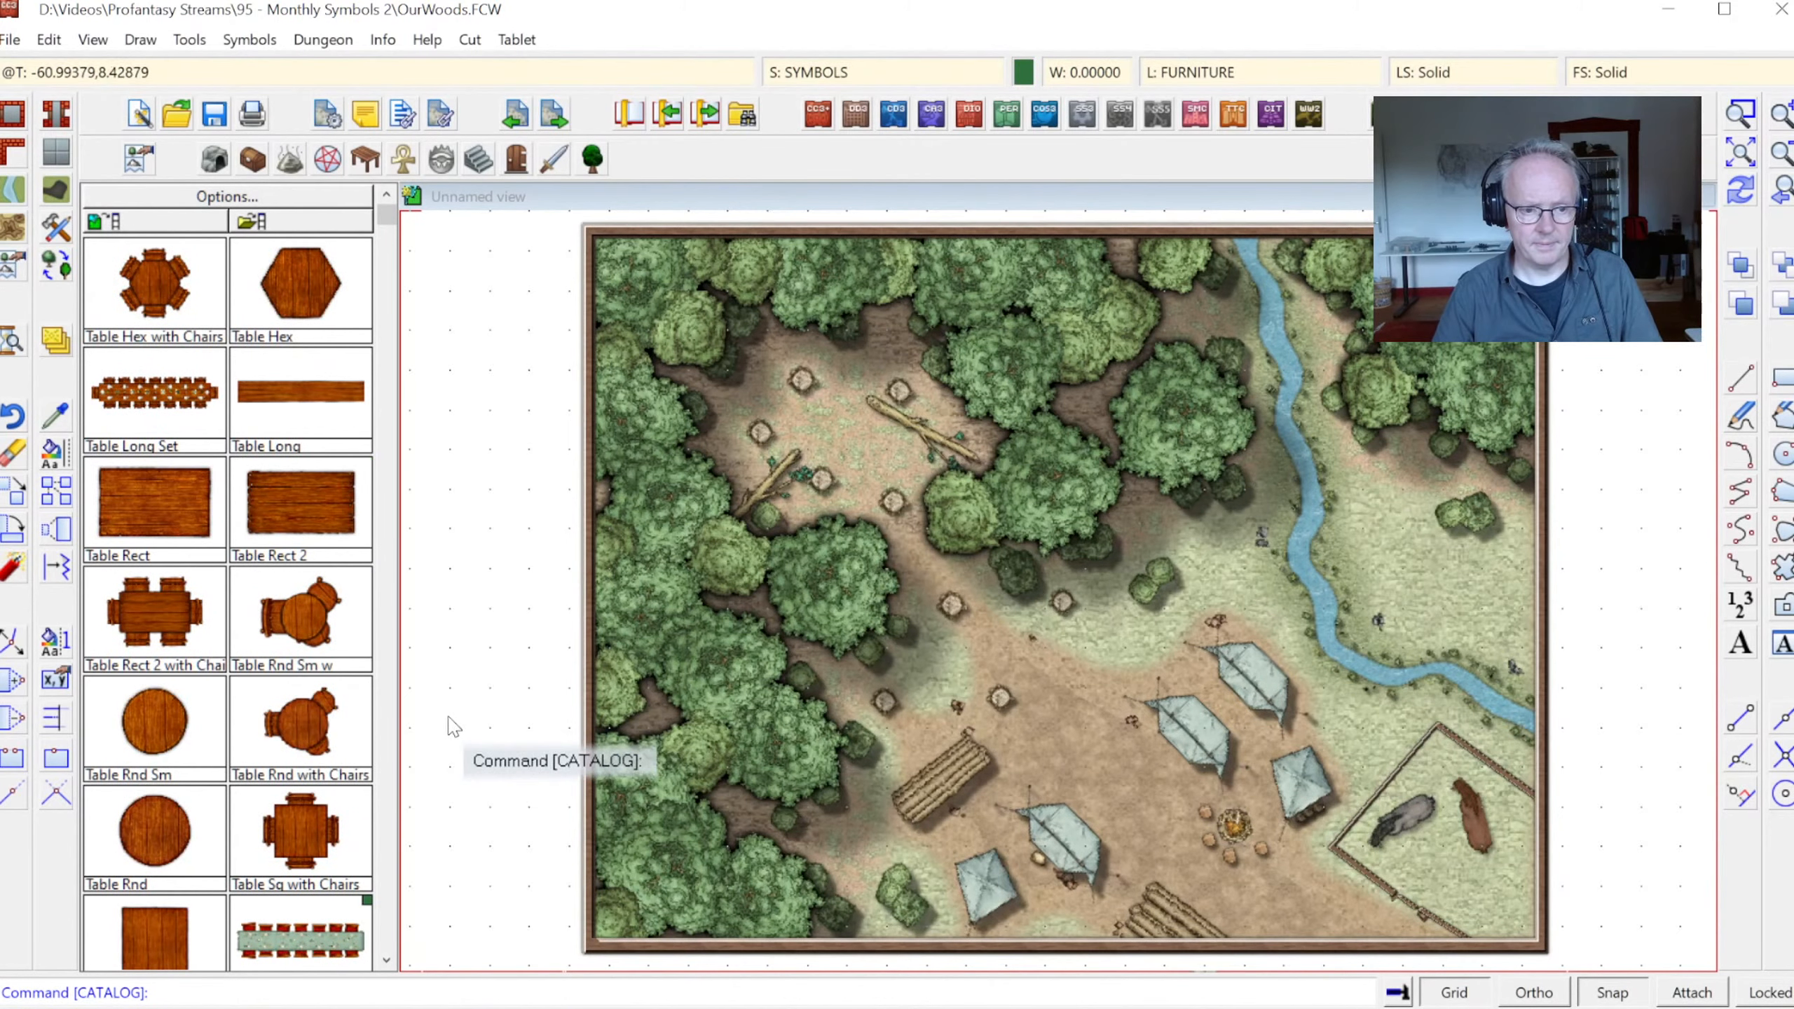
pyautogui.click(59, 269)
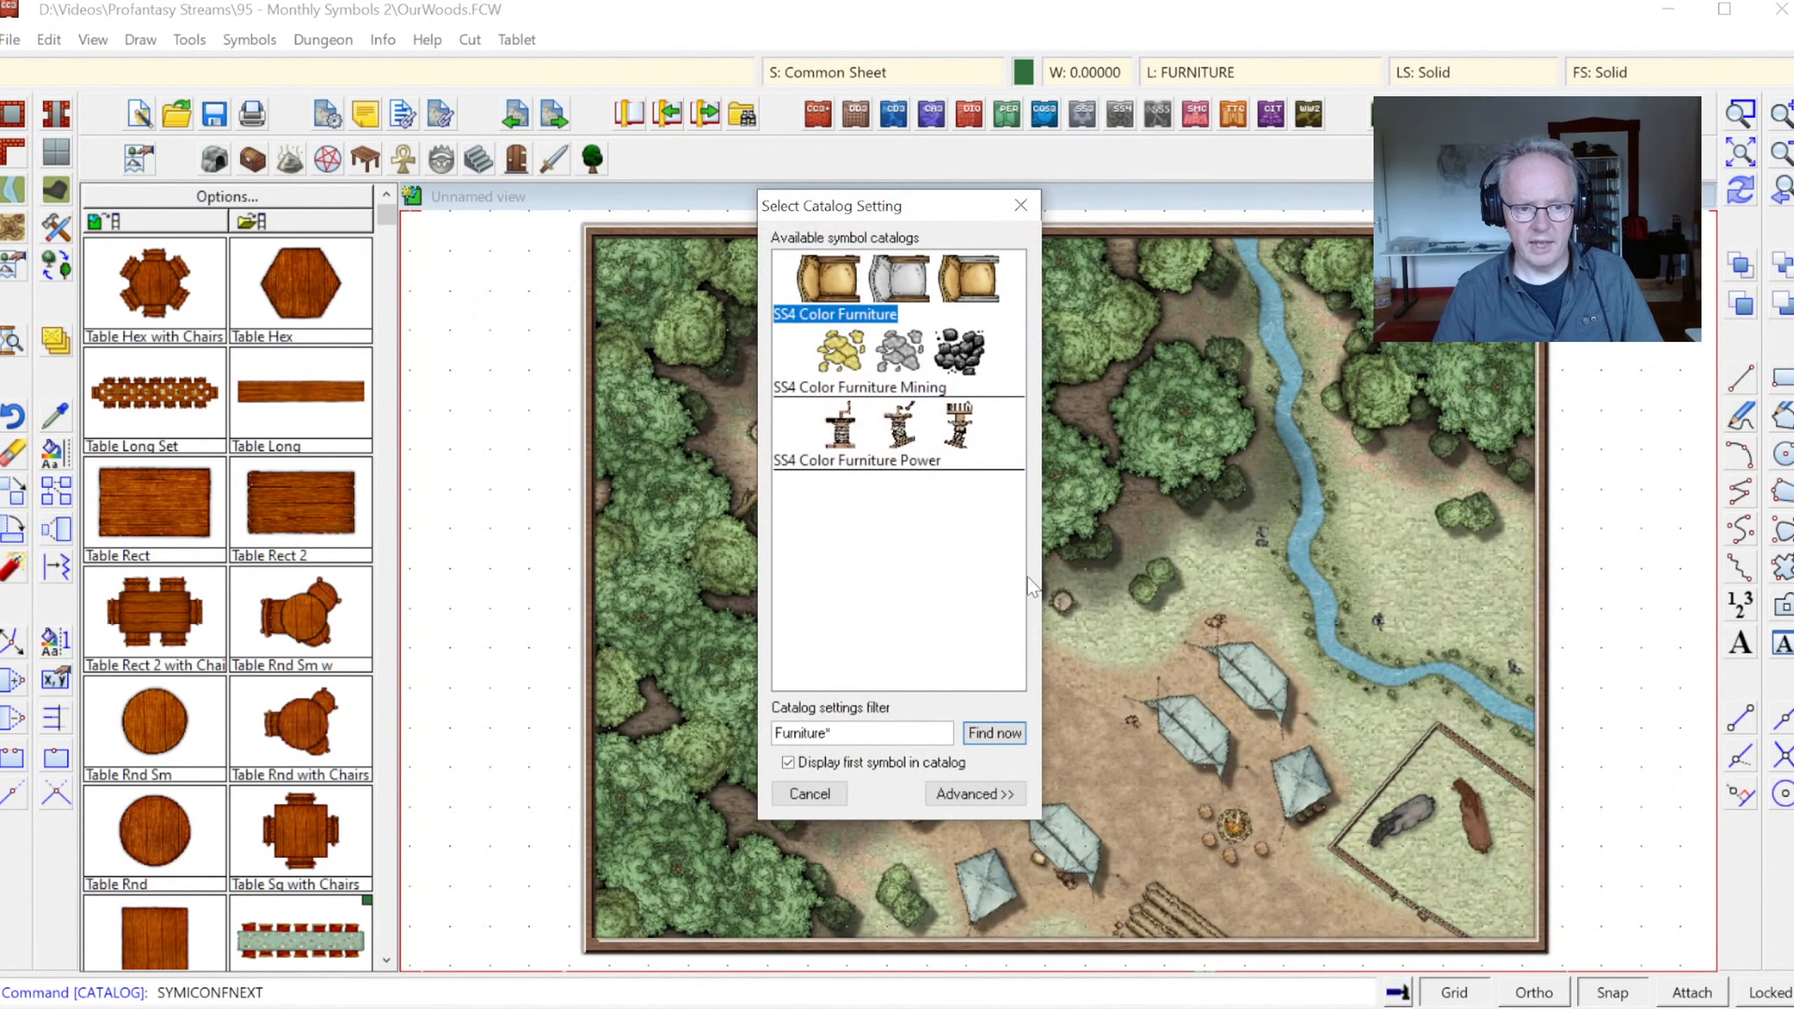
pyautogui.doubleClick(894, 290)
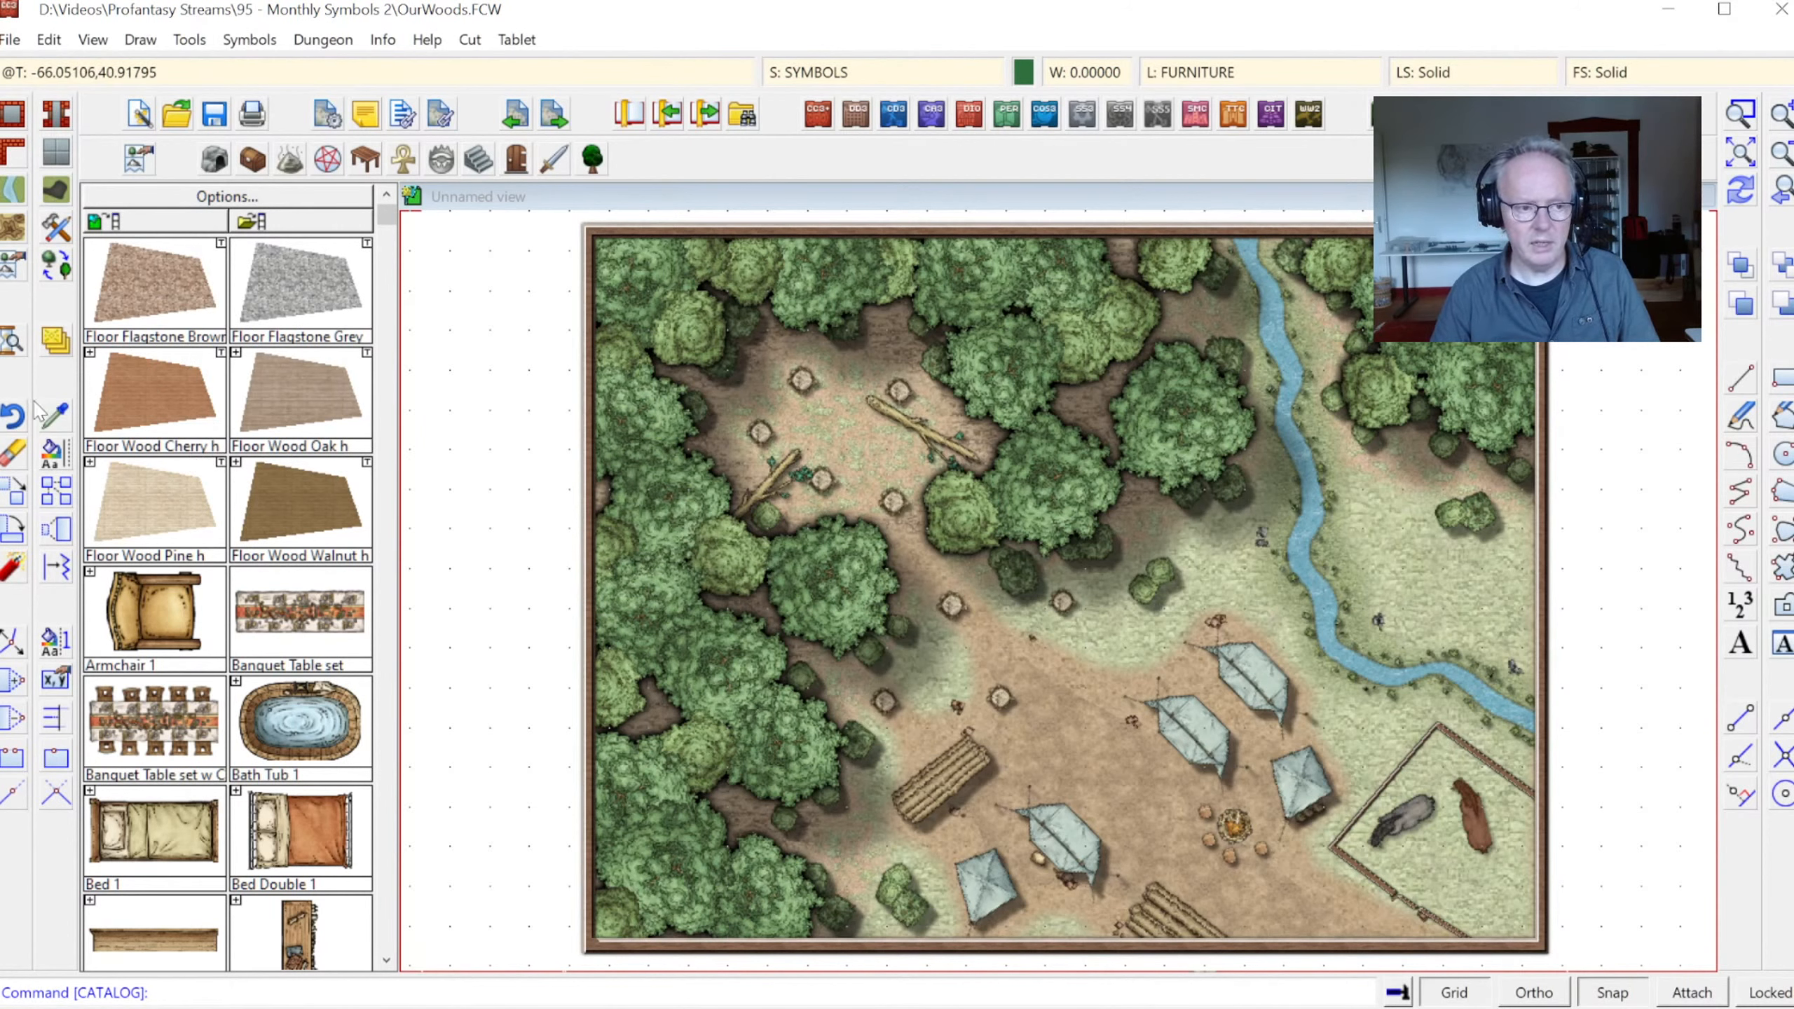
# Review the filter names in the current master filter settings
pyautogui.rightClick(57, 274)
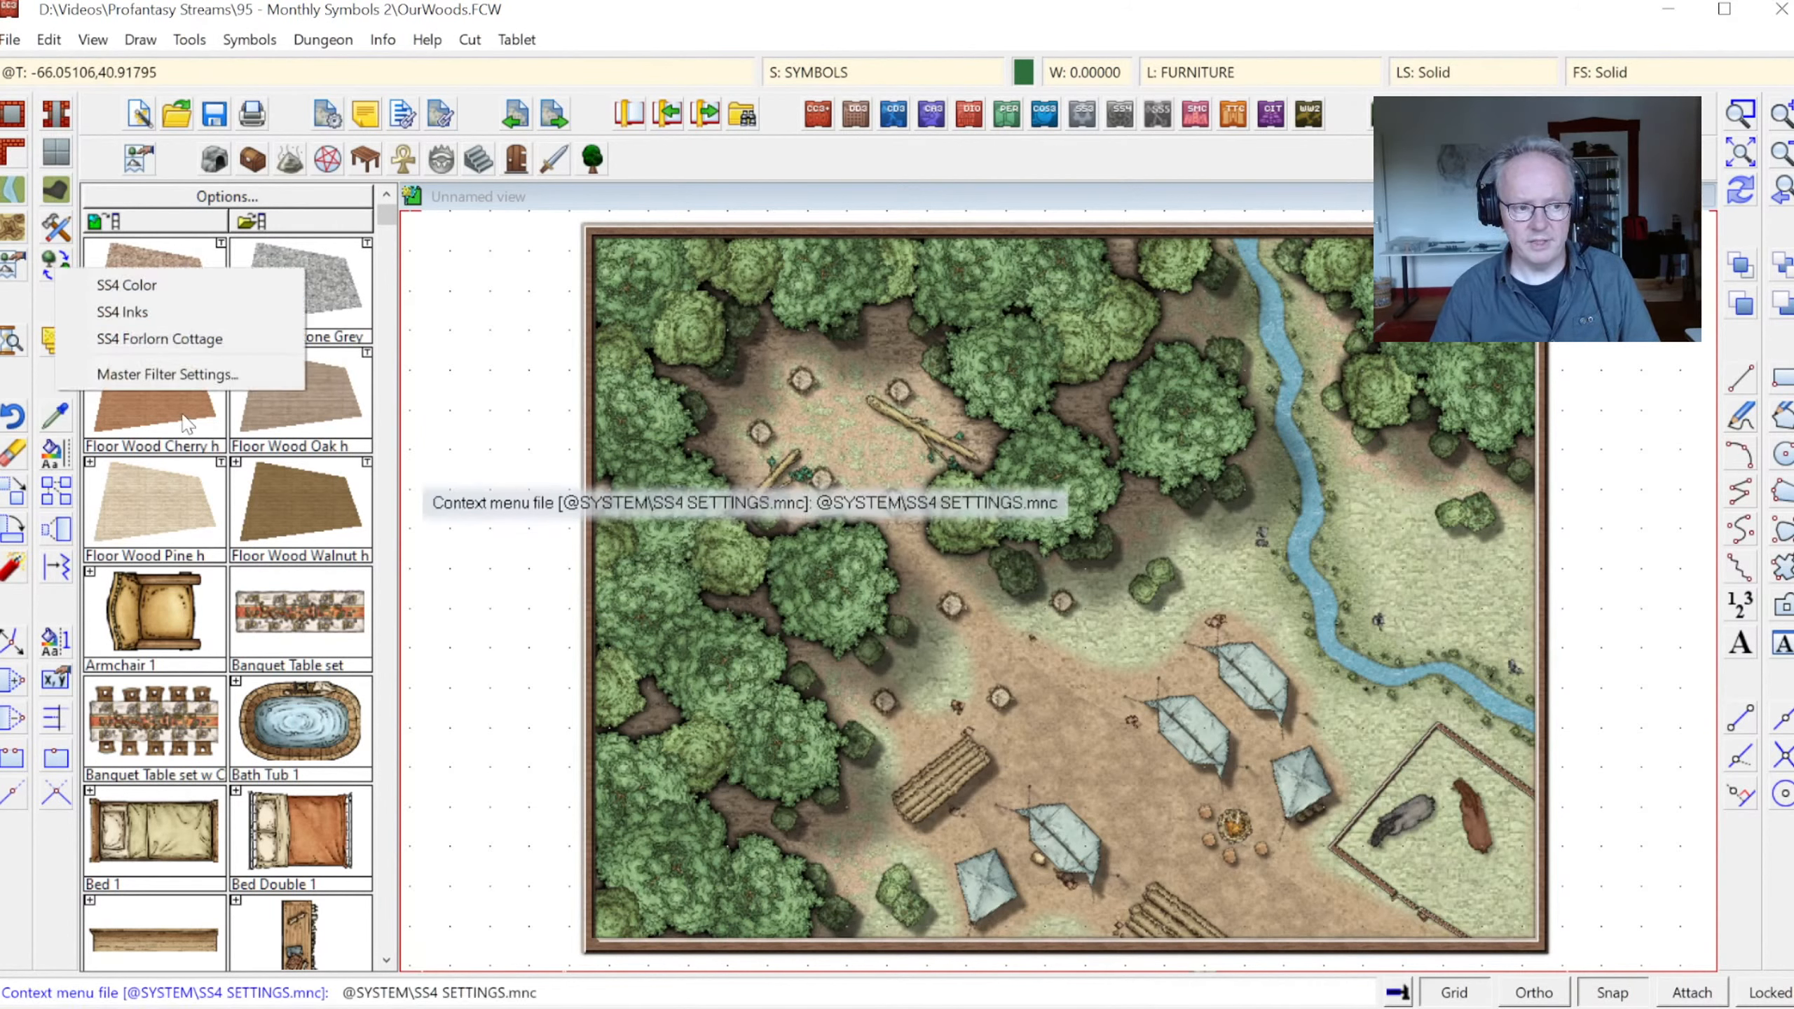
pyautogui.click(165, 382)
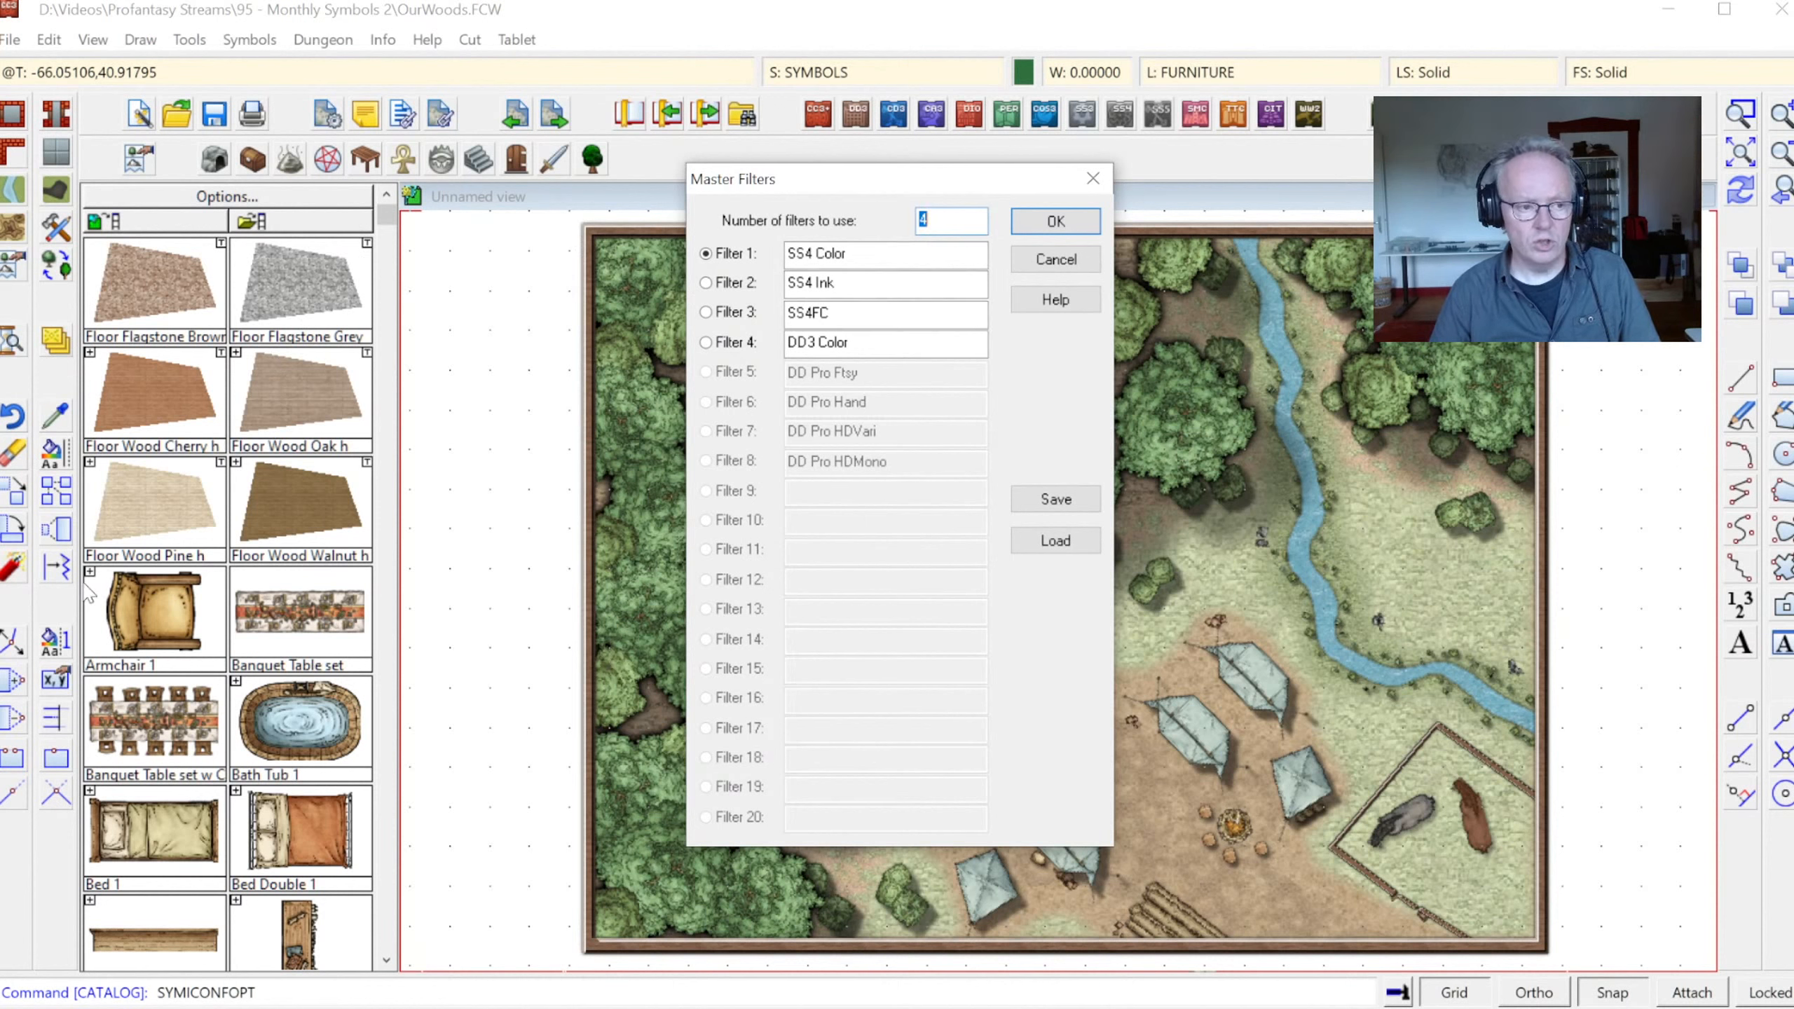
pyautogui.click(1025, 228)
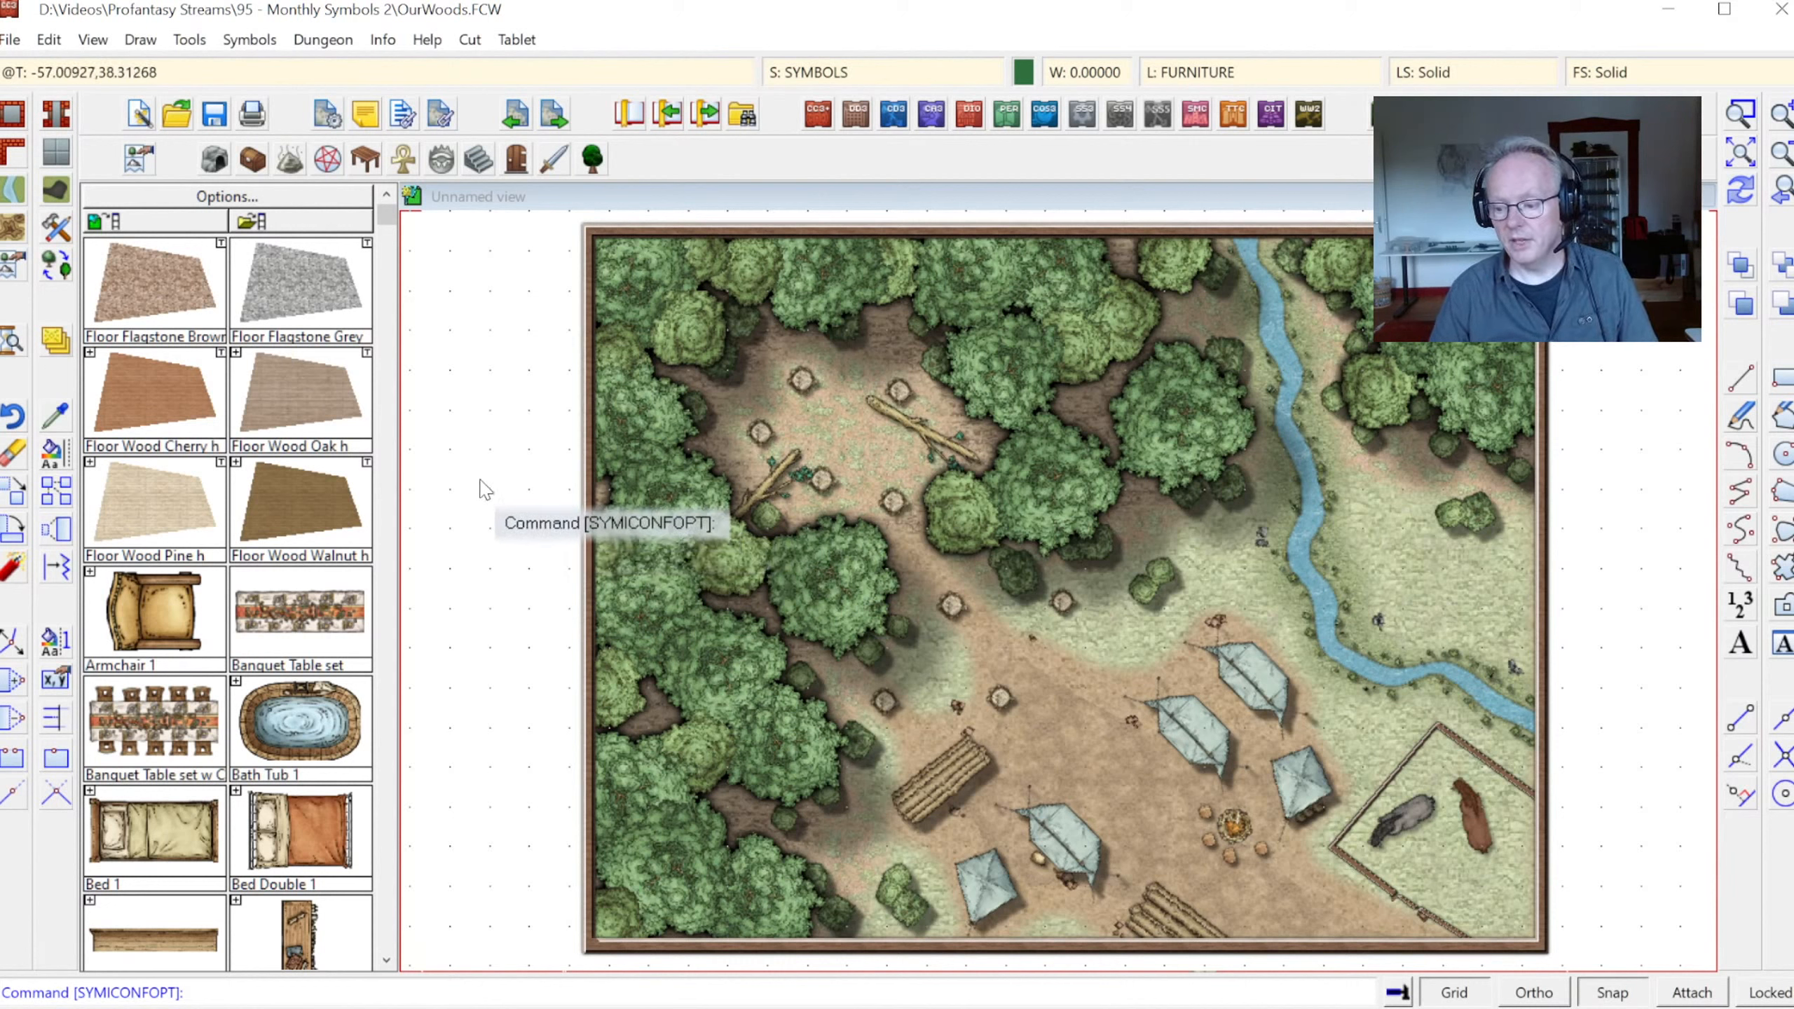
# Load the CA186 master filter settings and apply them to the drawing
pyautogui.rightClick(52, 265)
pyautogui.click(159, 369)
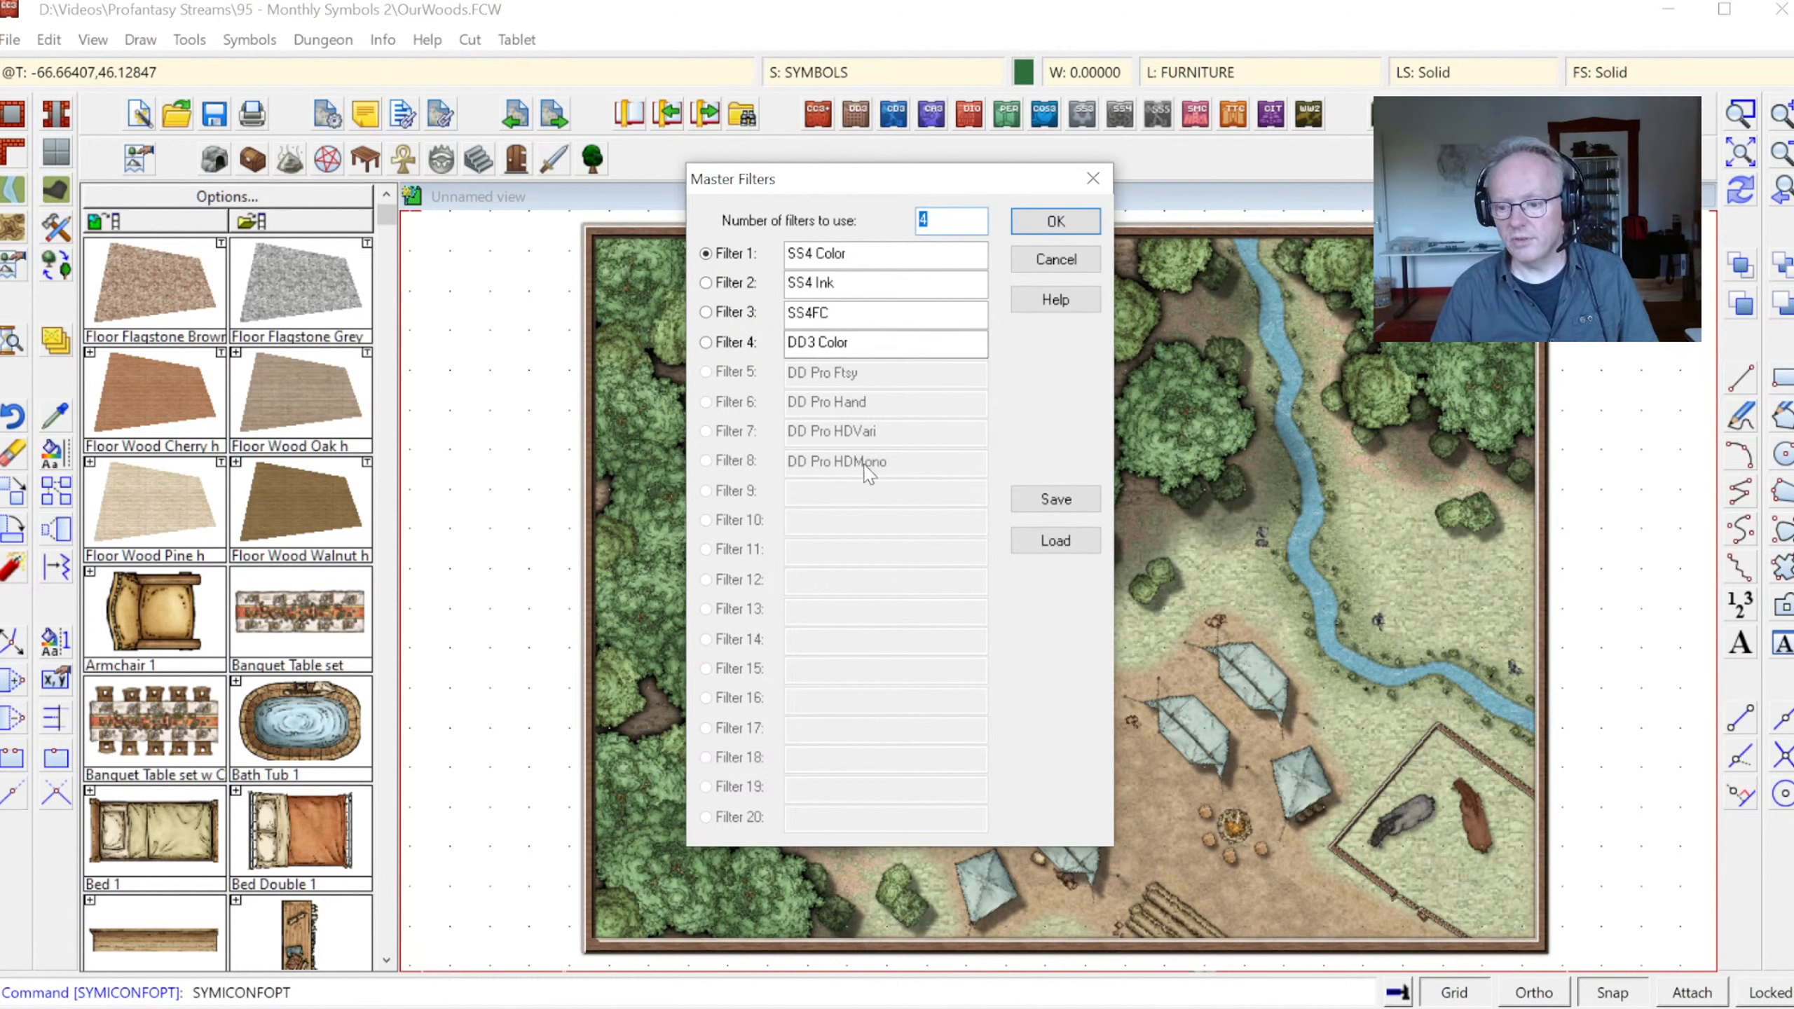
pyautogui.click(1058, 541)
pyautogui.moveTo(989, 434); pyautogui.dragTo(992, 490)
pyautogui.click(825, 443)
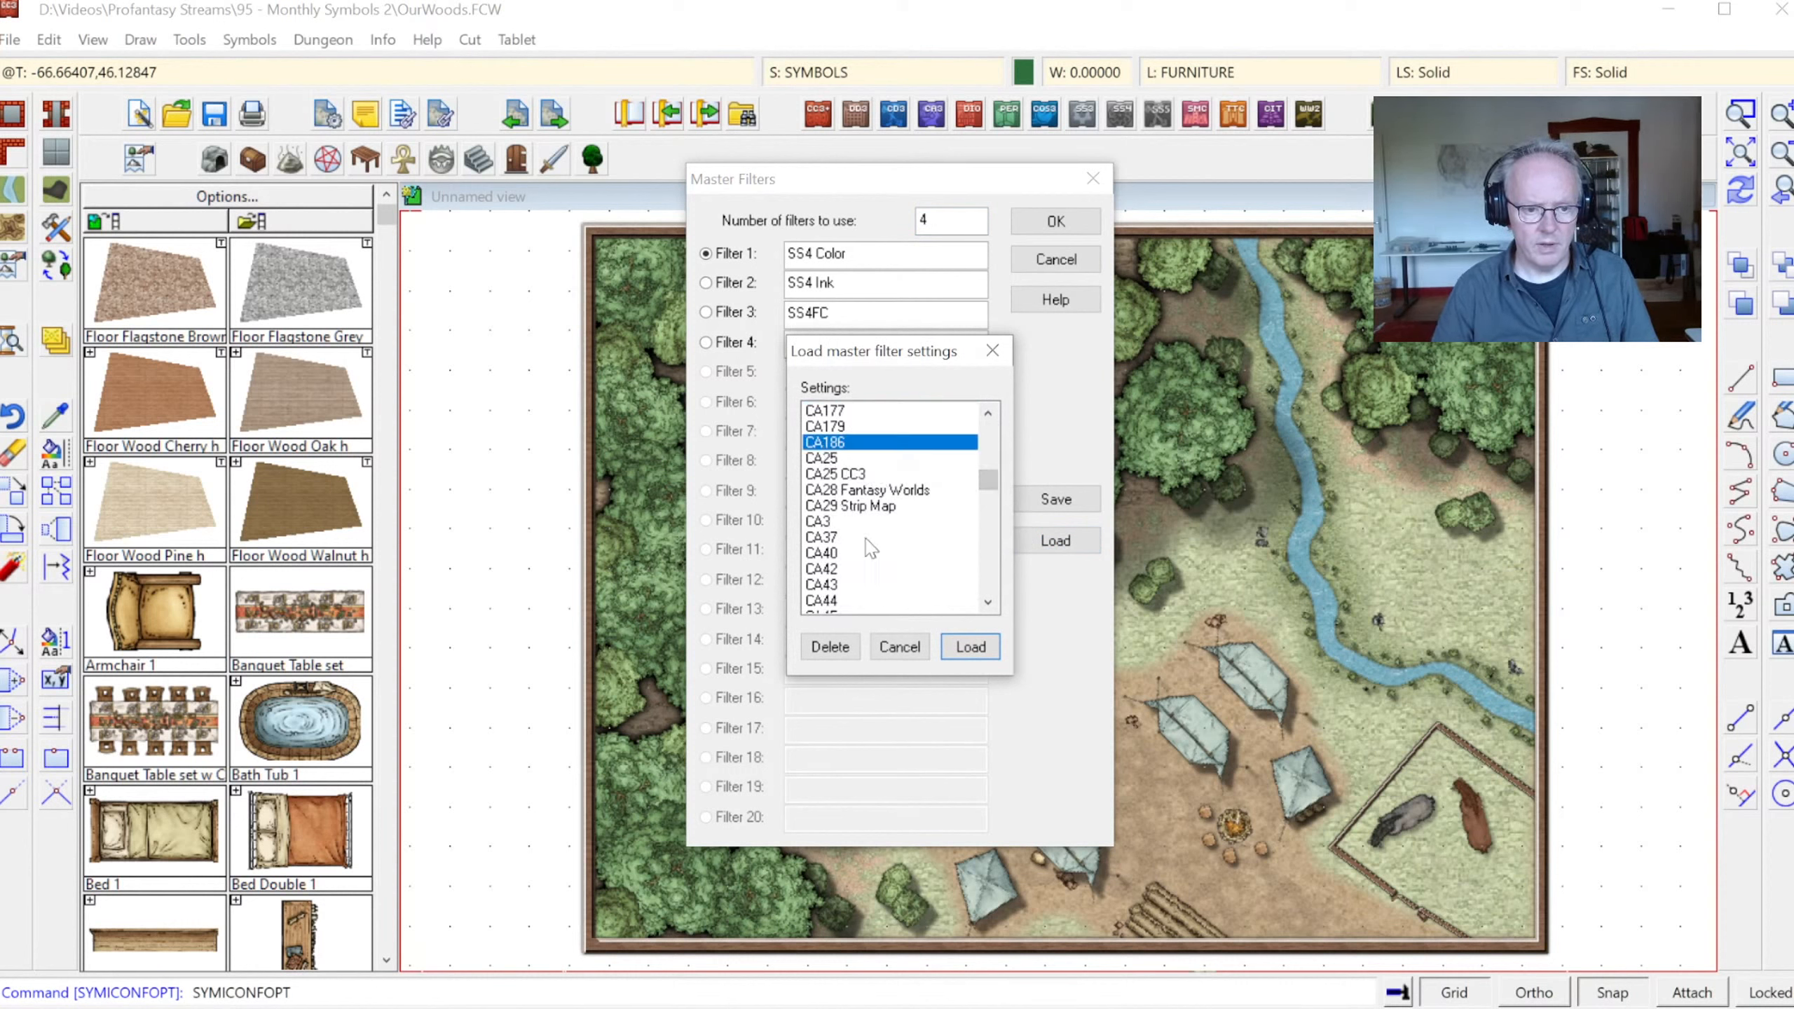
pyautogui.click(970, 647)
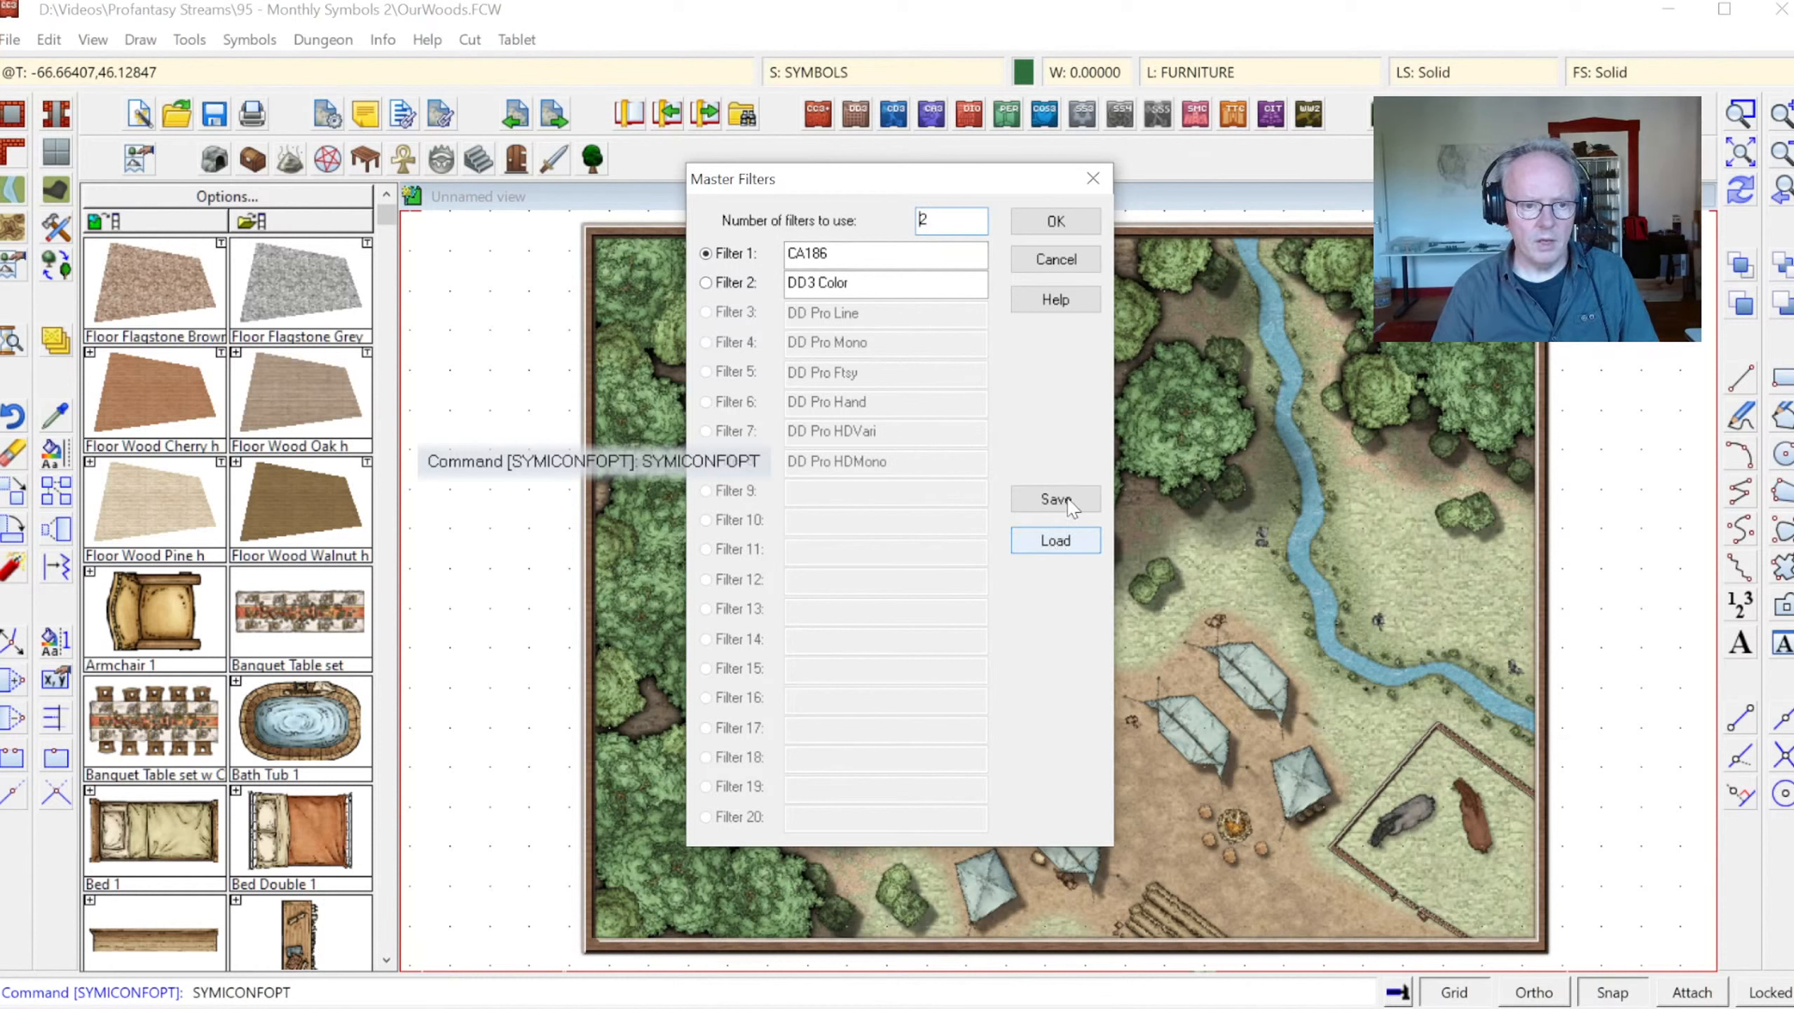
pyautogui.click(1055, 221)
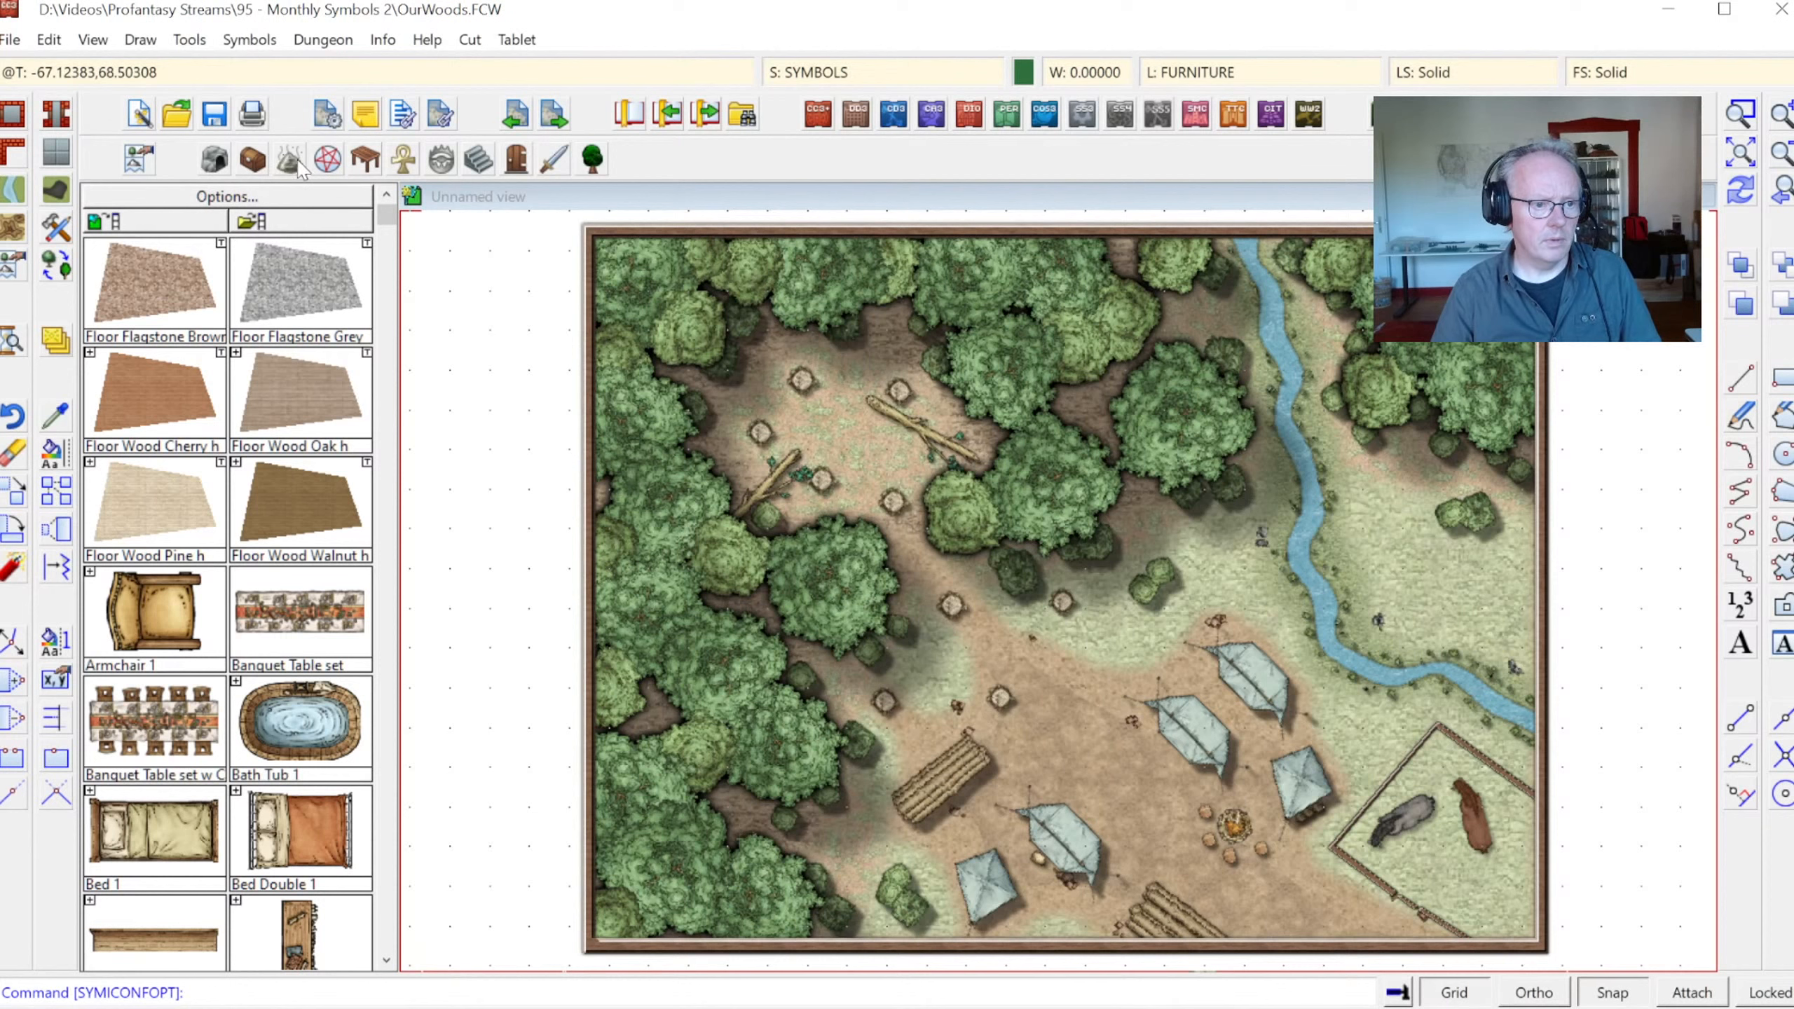
# Load the CA186 furniture catalog, switch it to DD3 Color Furniture and toggle back to the CA186 style
pyautogui.click(366, 161)
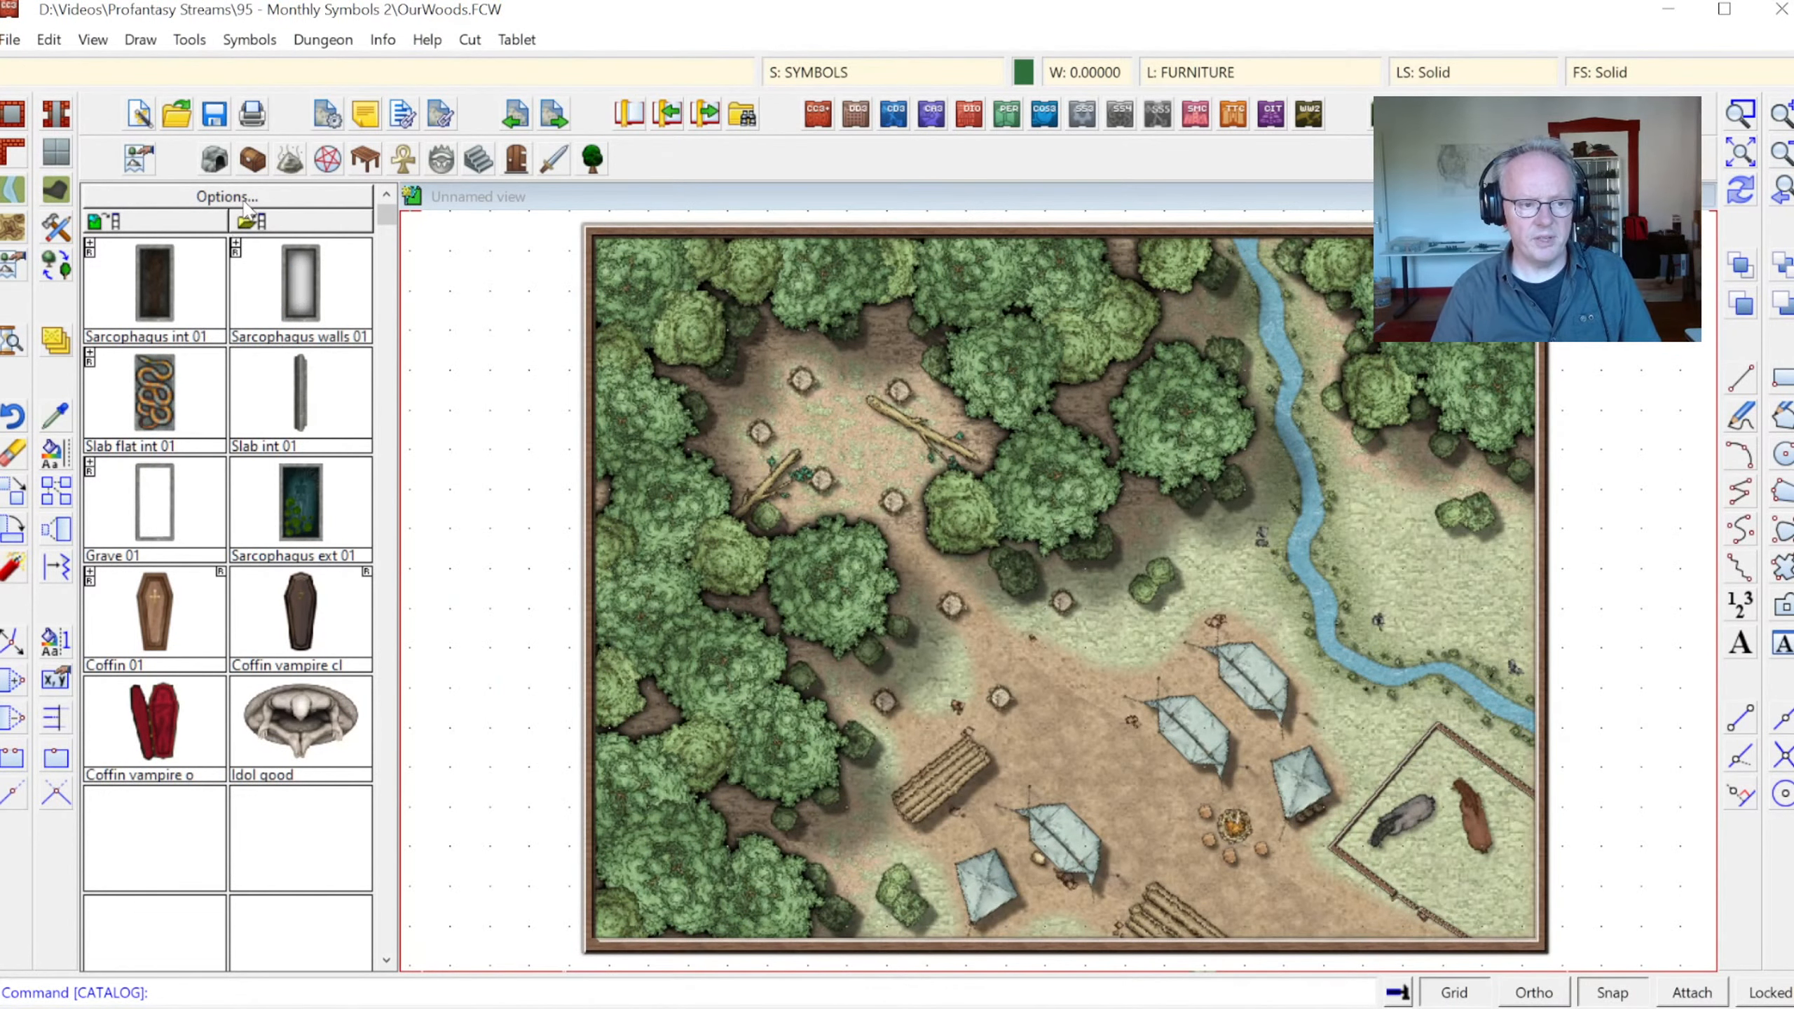
pyautogui.click(57, 267)
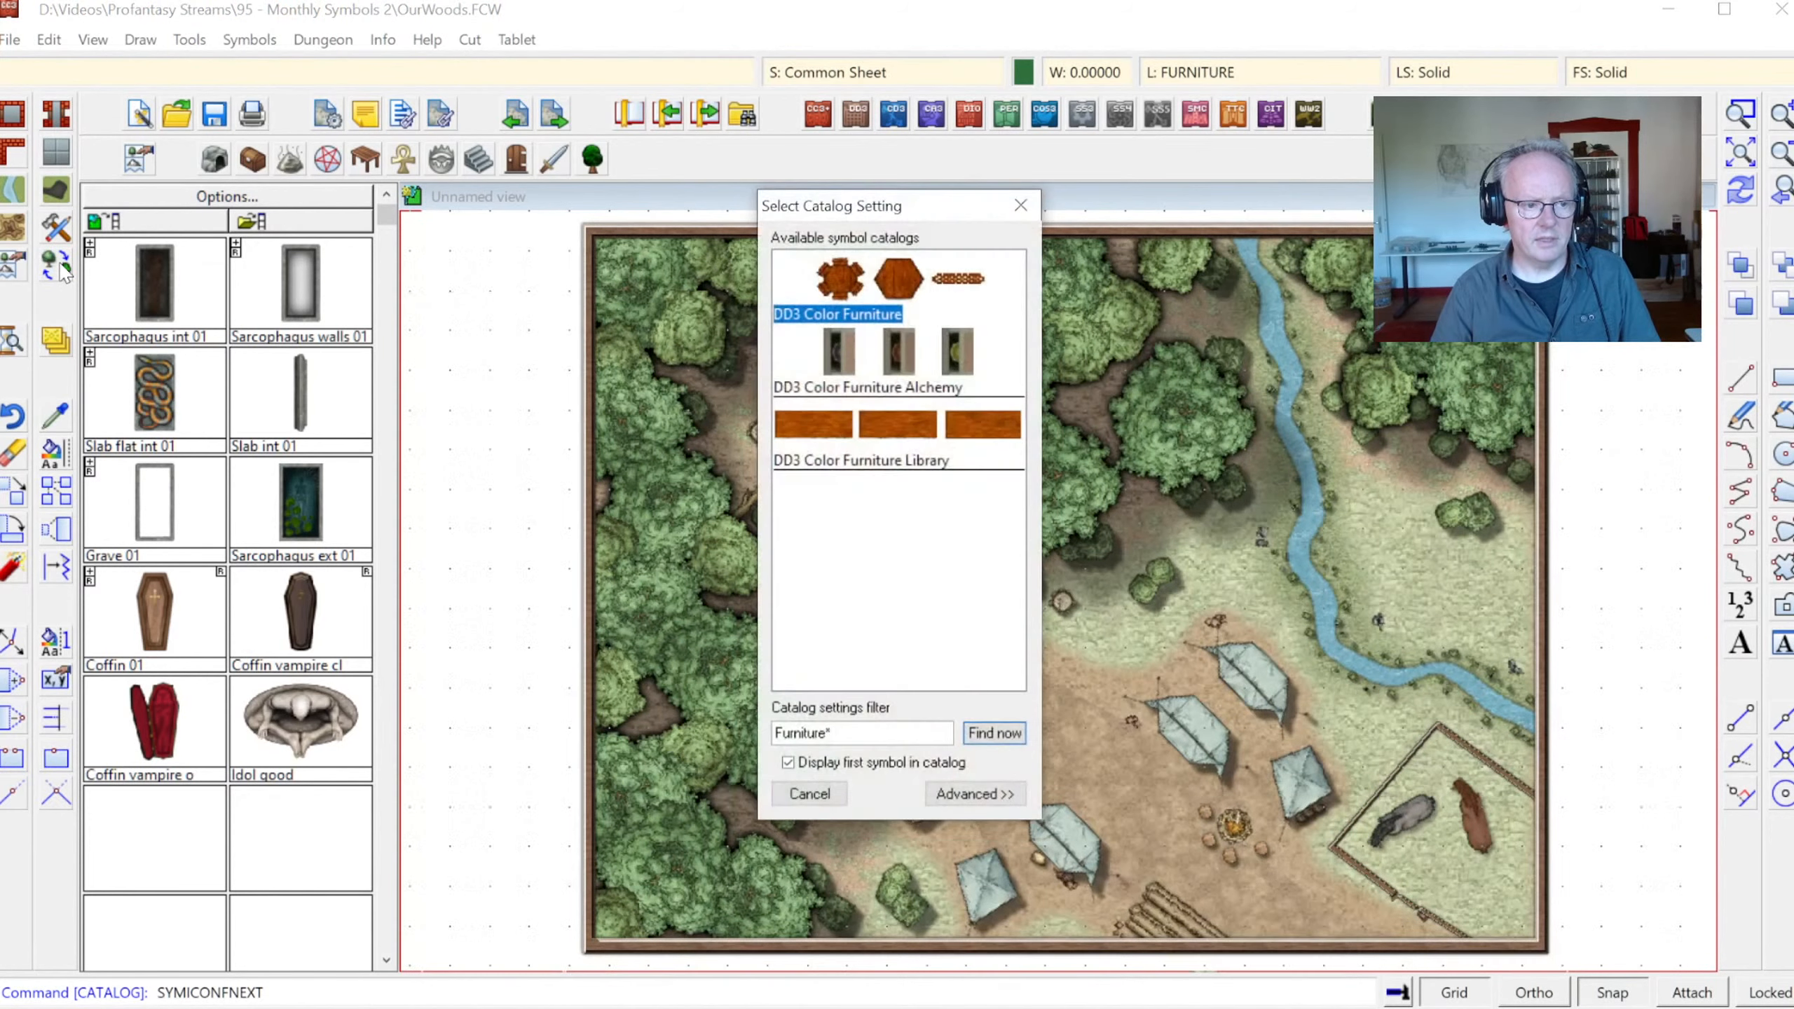
pyautogui.doubleClick(881, 277)
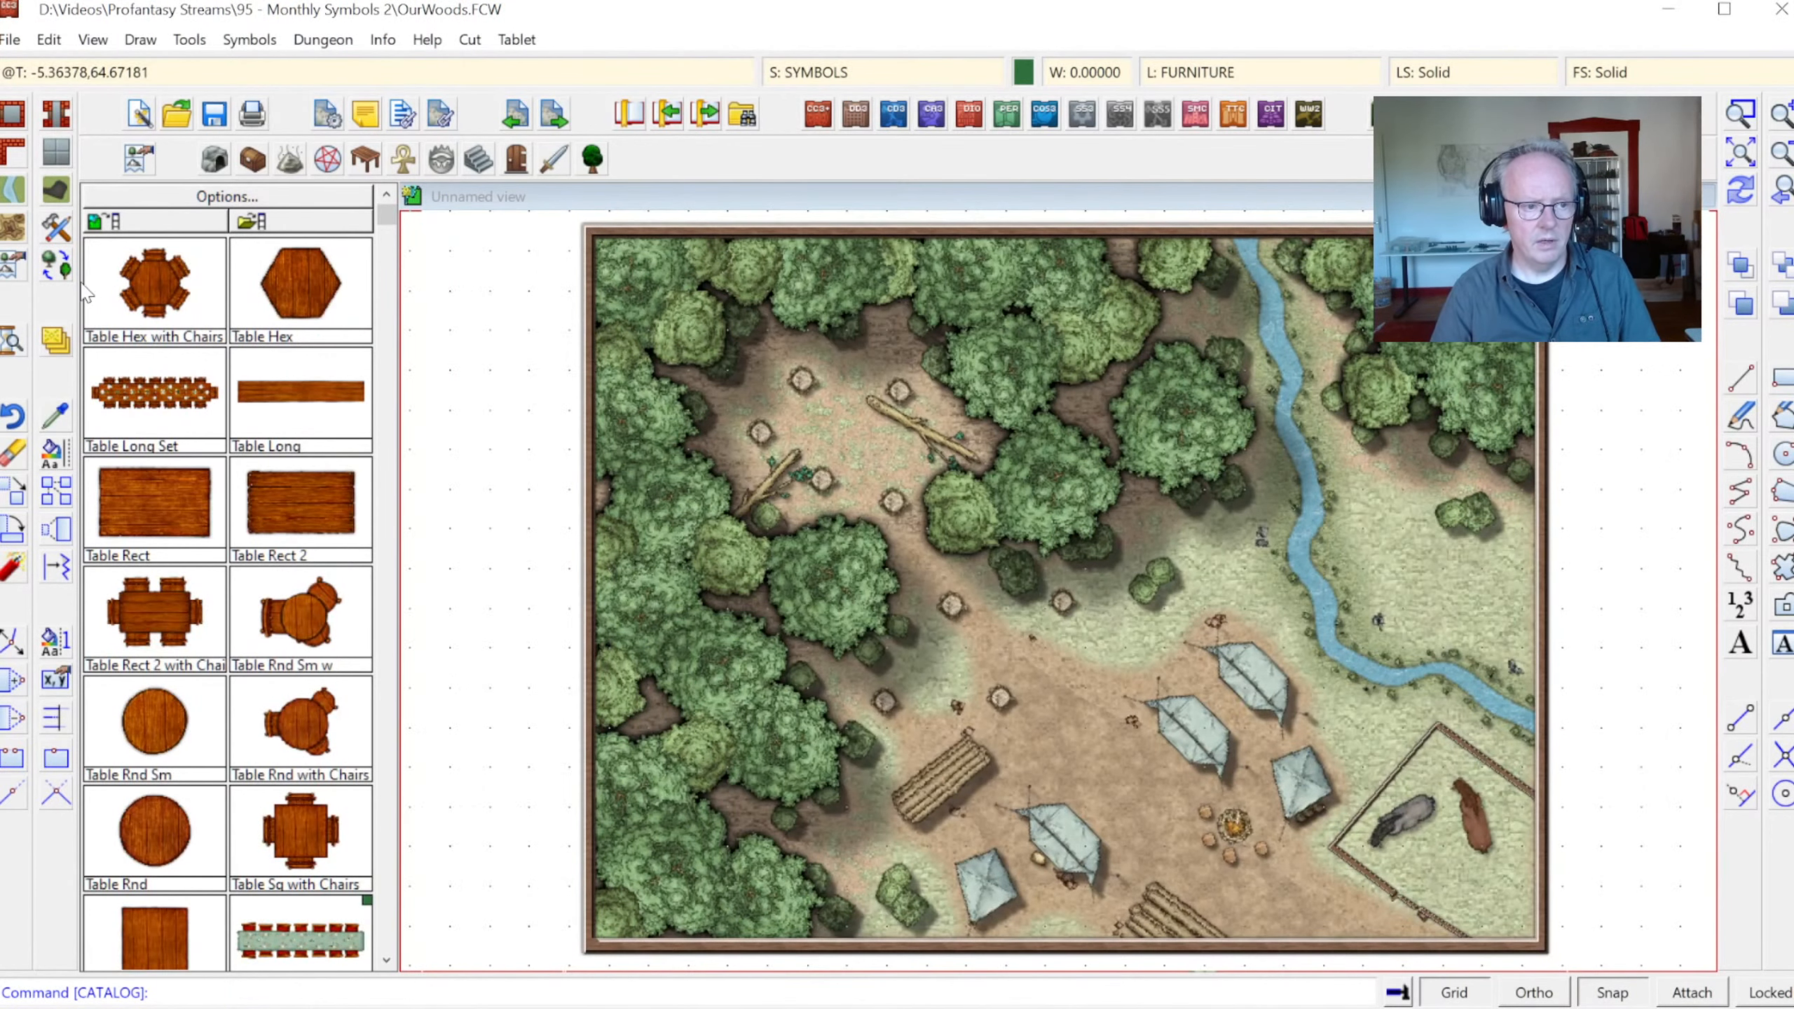
pyautogui.click(62, 271)
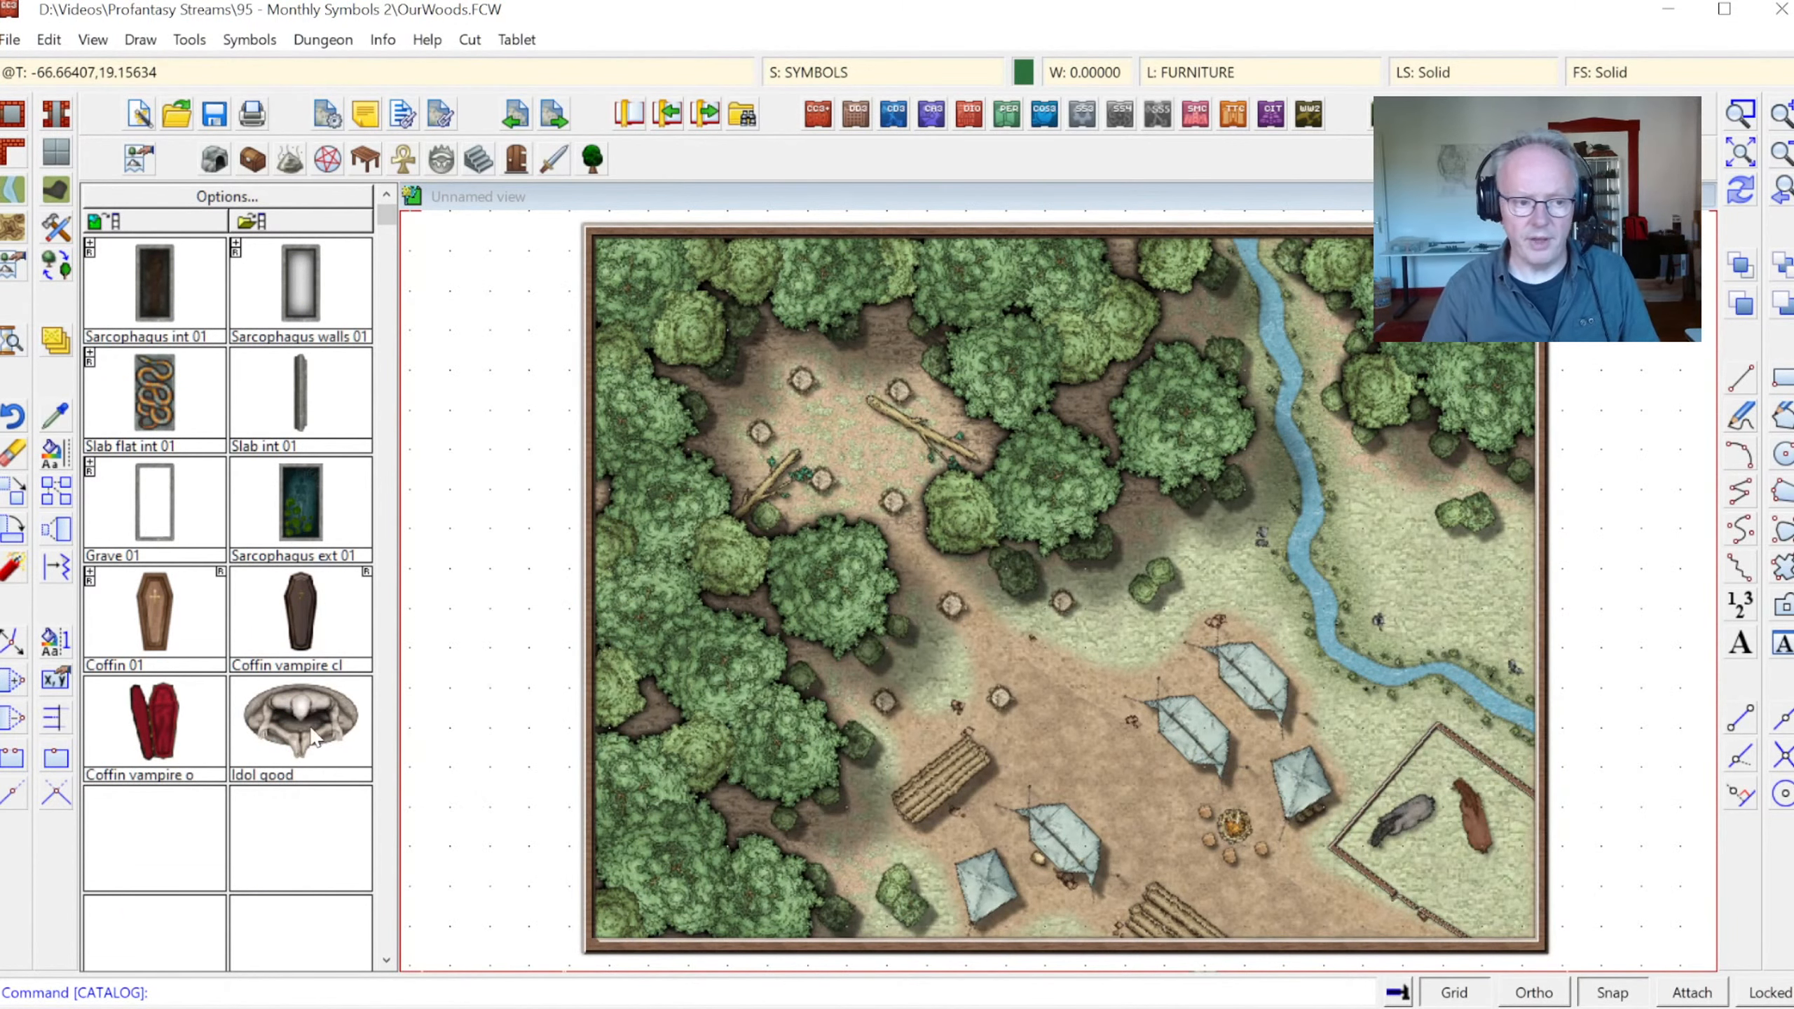
# Check the list of all catalog settings available under the CA186 master filter
pyautogui.click(138, 158)
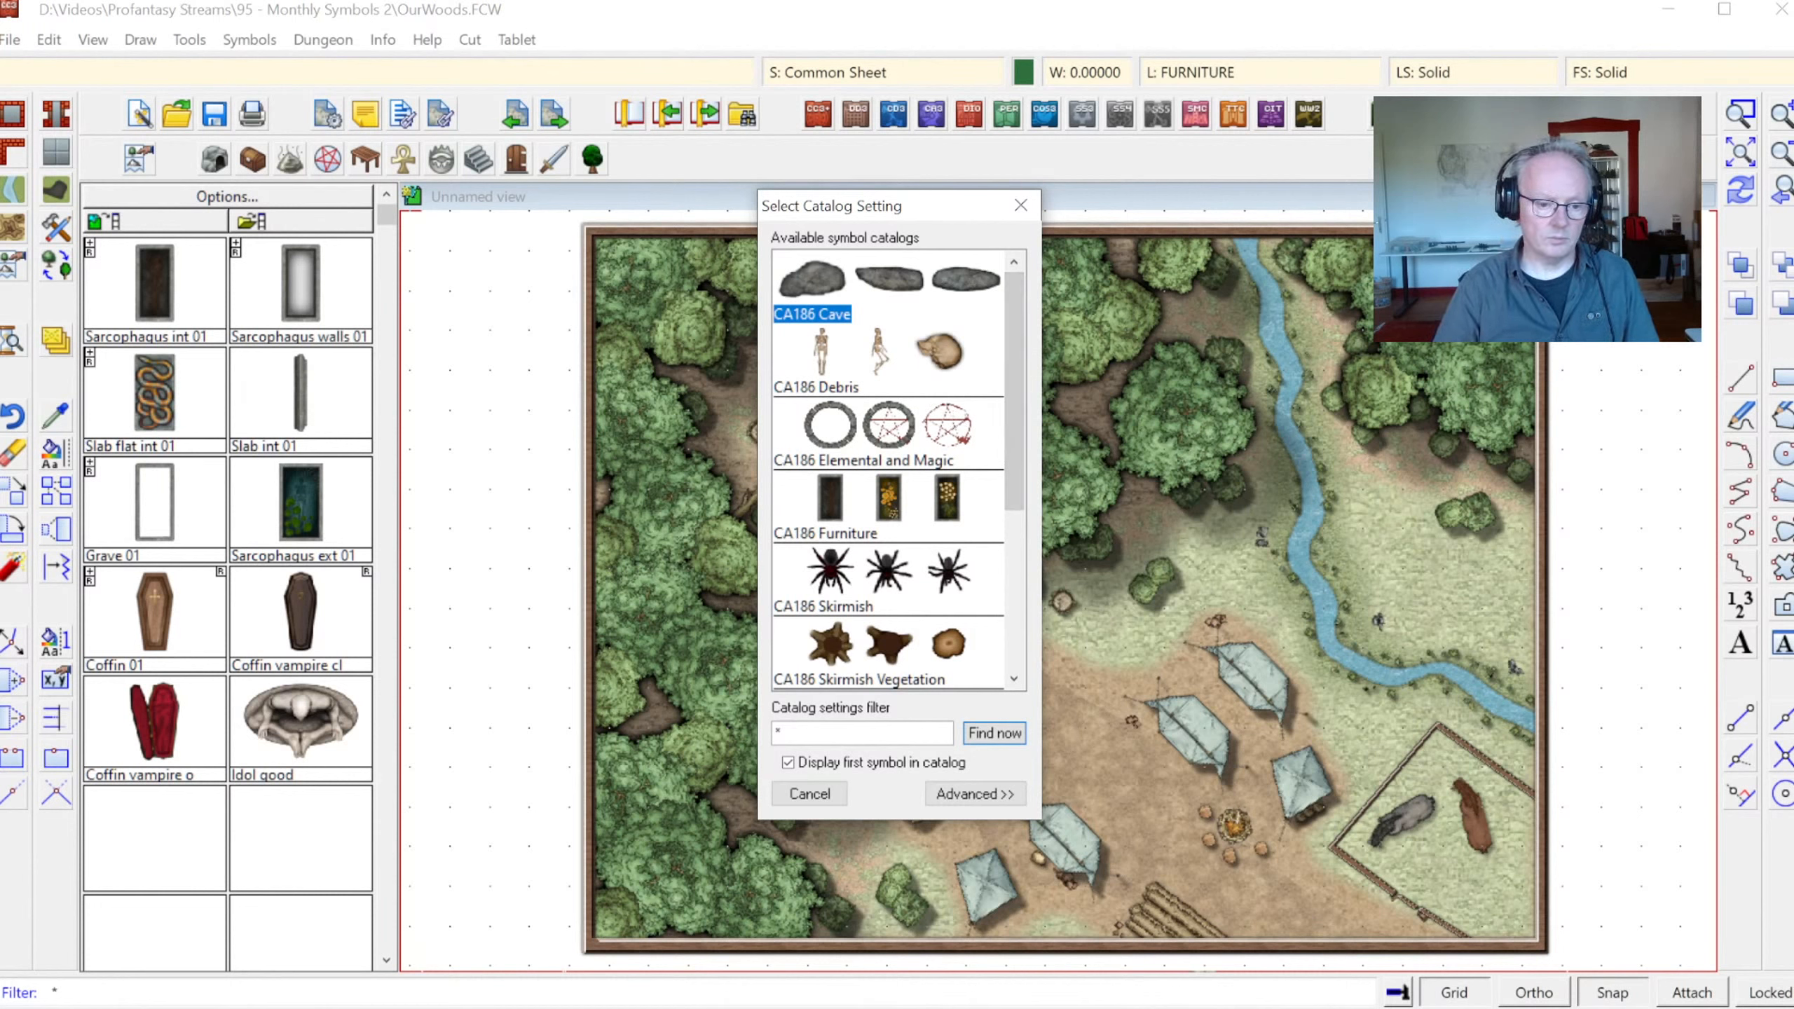
pyautogui.click(799, 795)
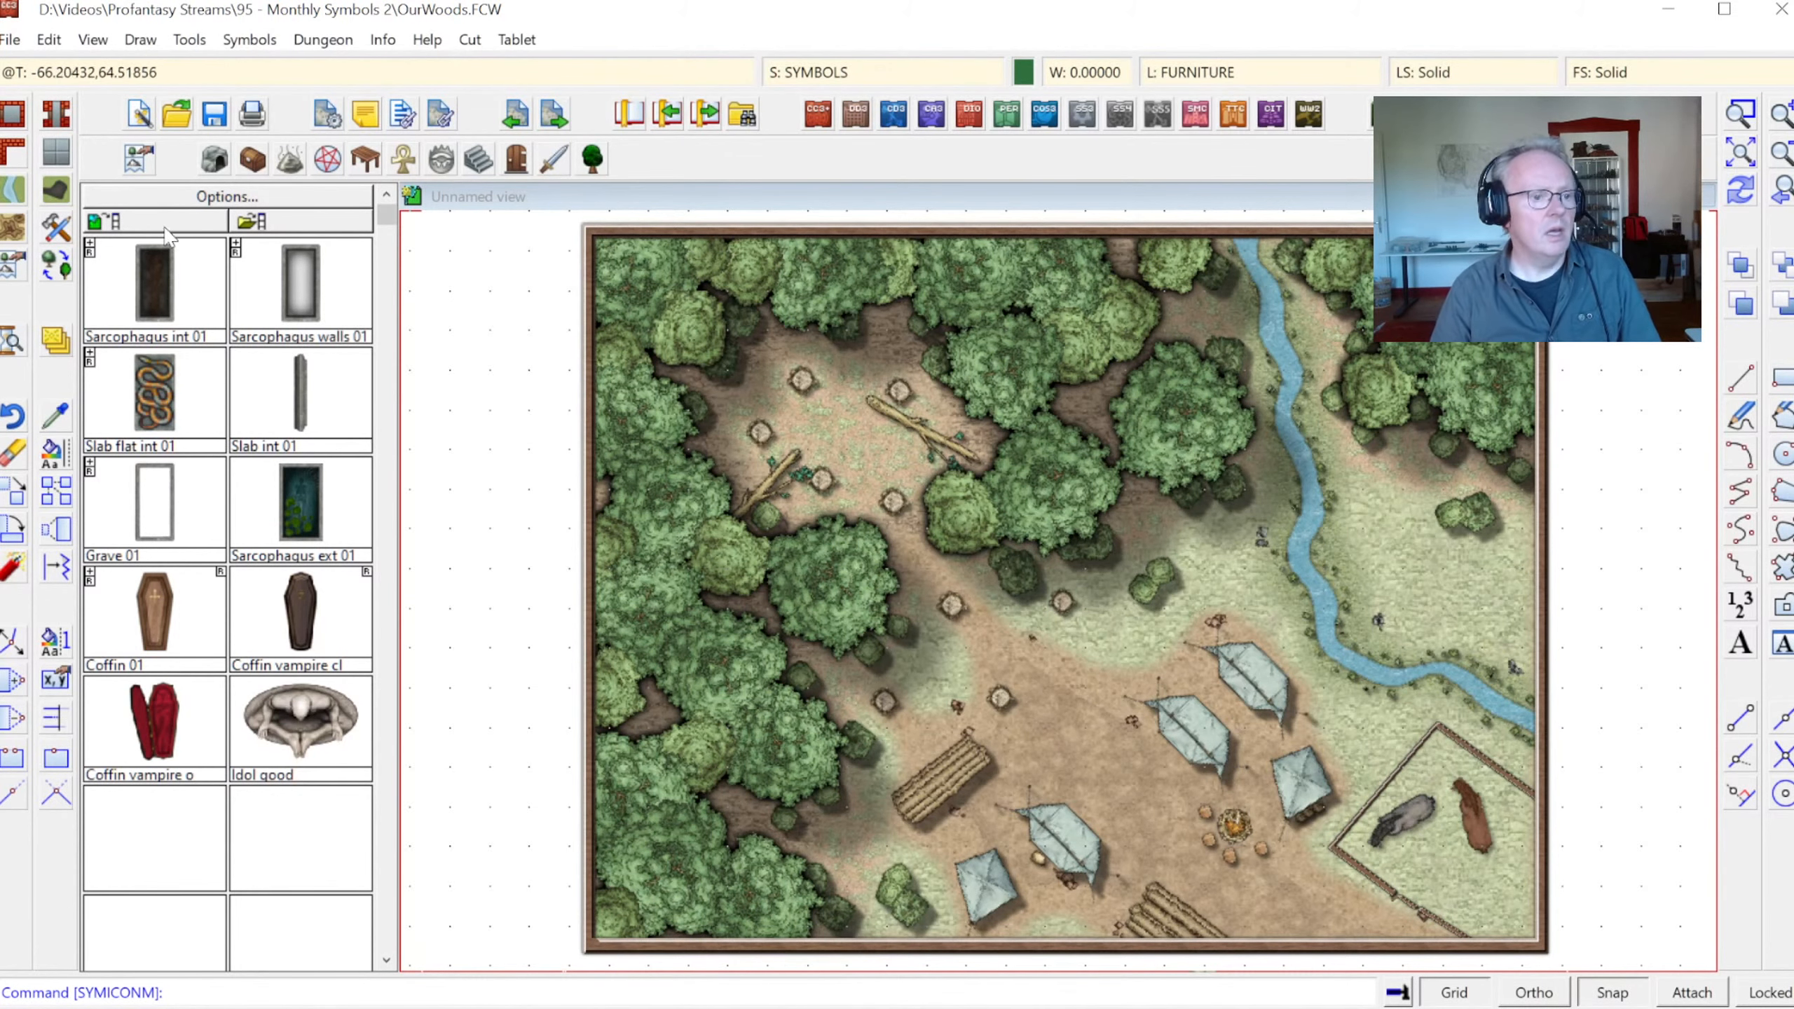
pyautogui.click(150, 161)
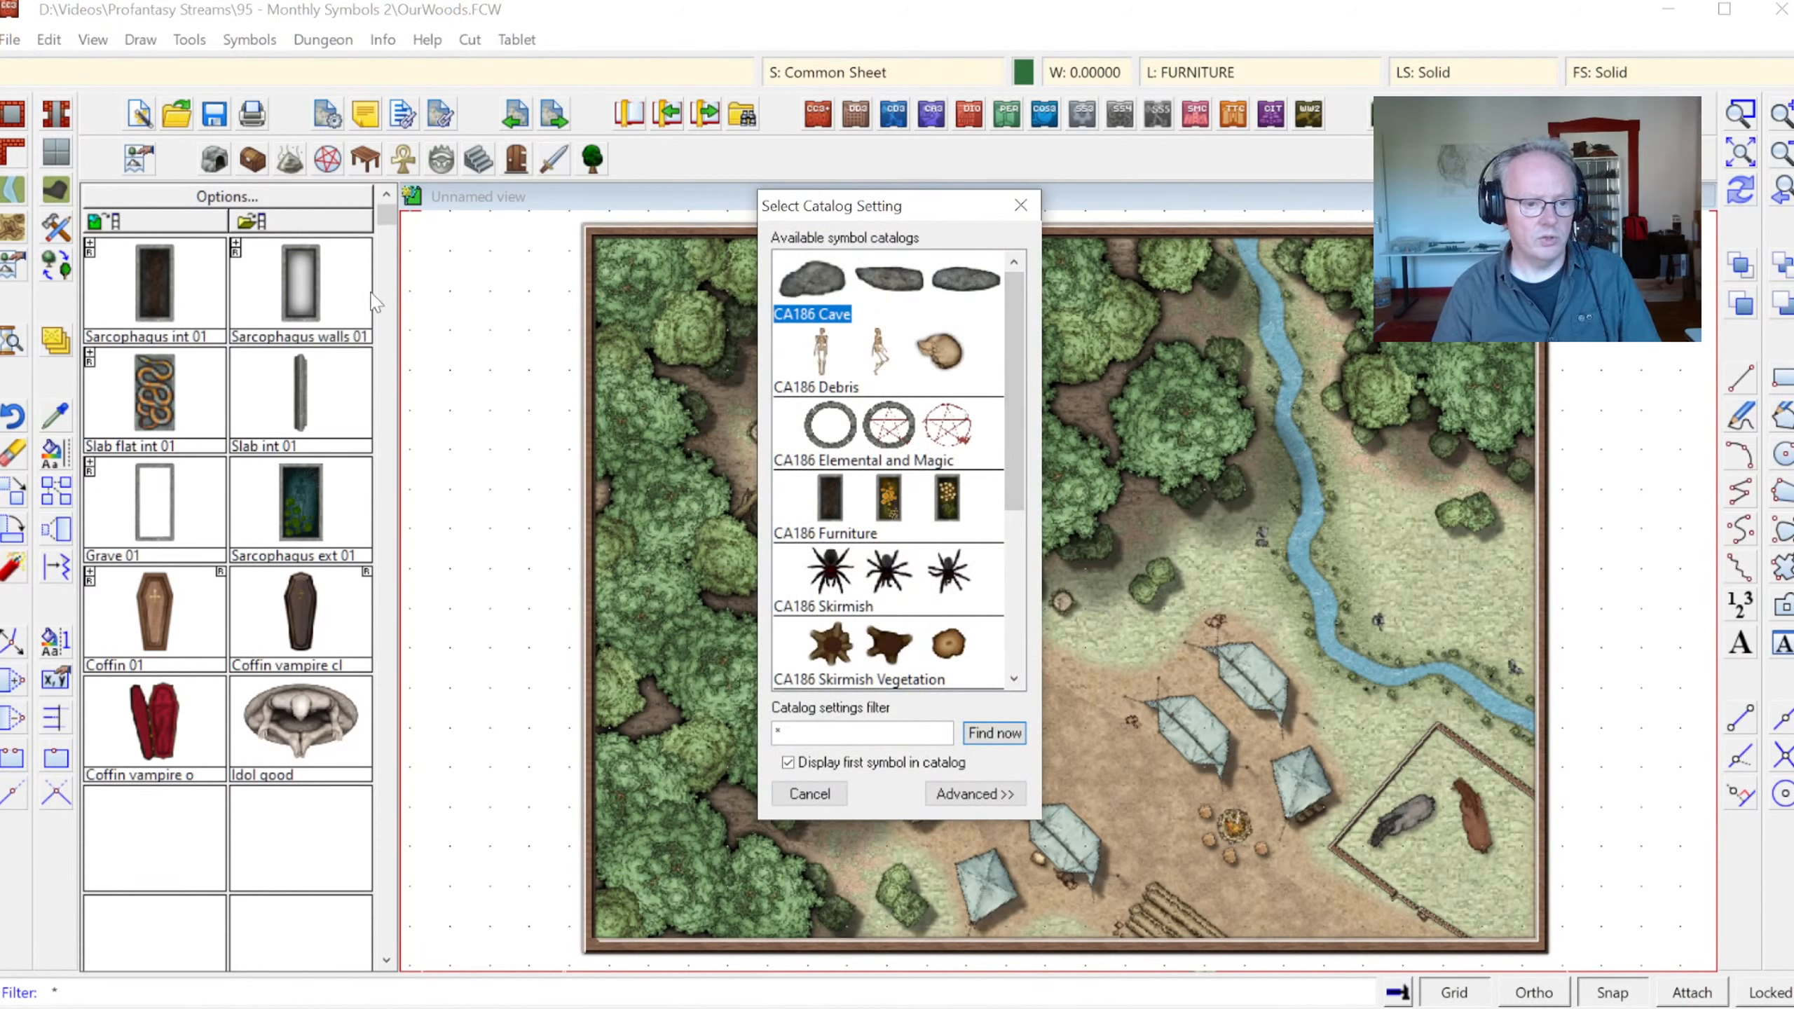
pyautogui.press('Escape')
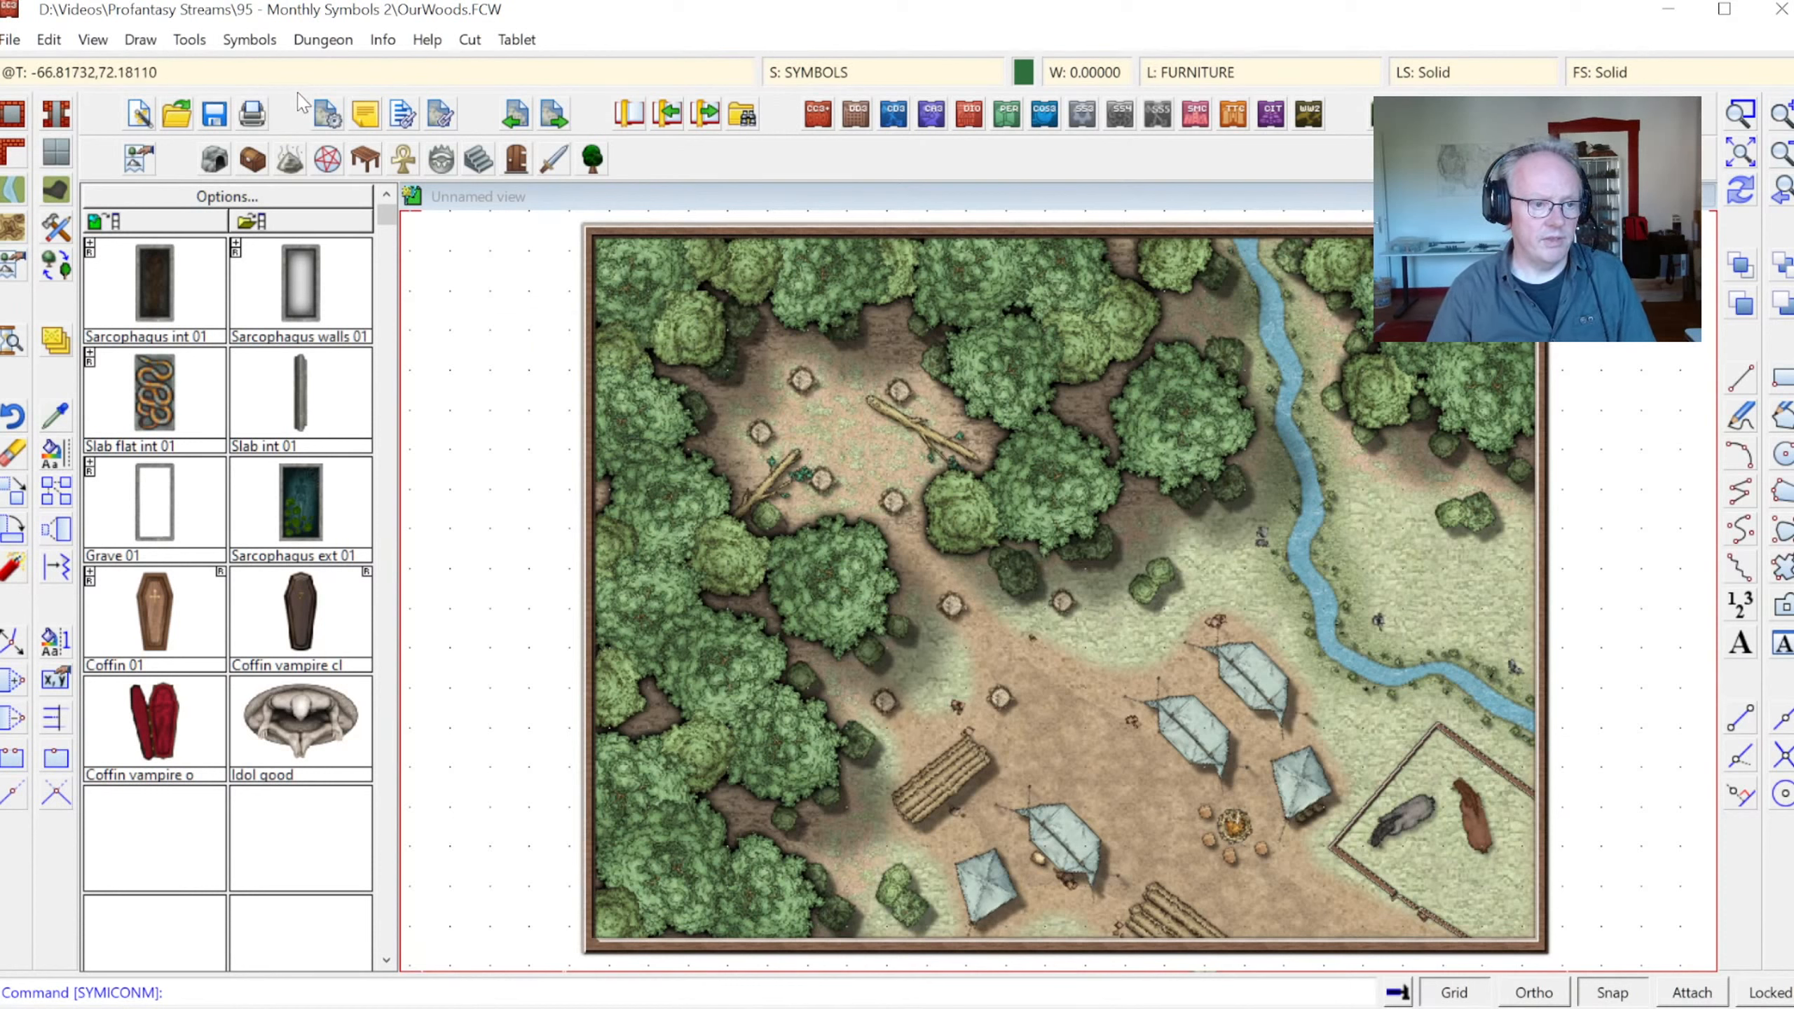
# Open the map notes from the drawing presets and examine the OnOpenMacro text, including its SYMICONFLOAD SS4 line
pyautogui.click(327, 114)
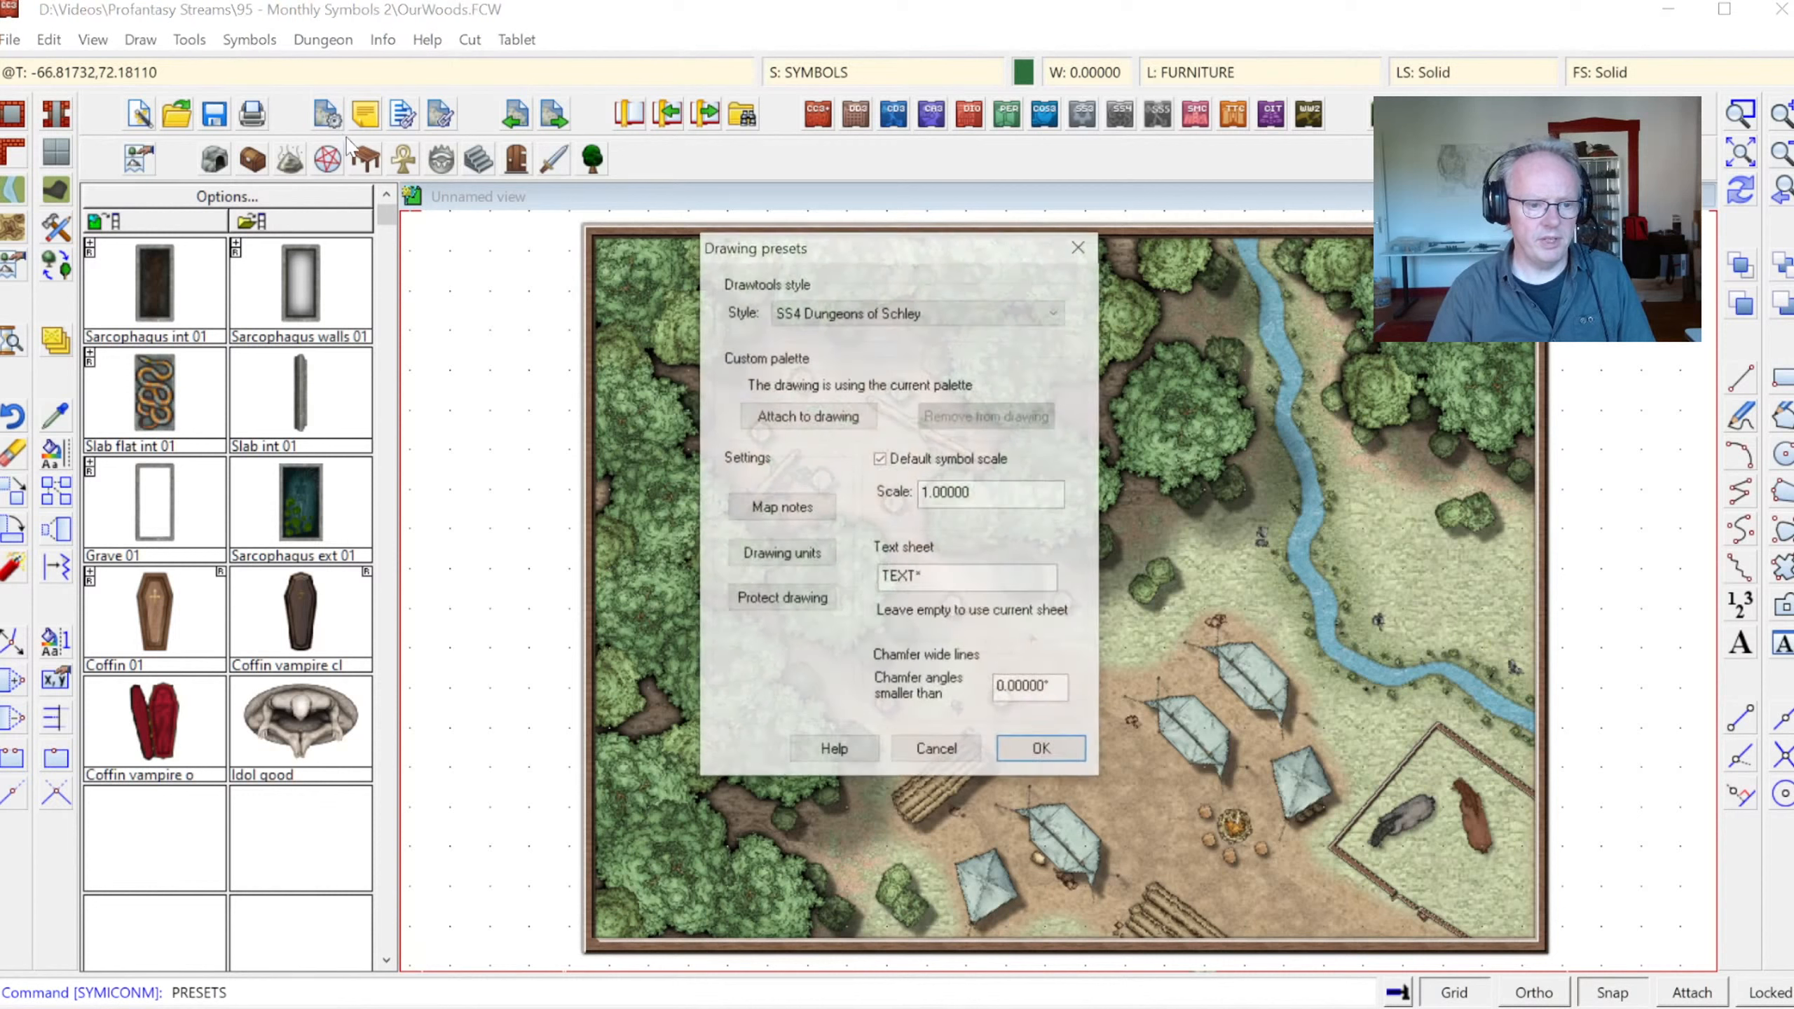
pyautogui.click(816, 523)
pyautogui.click(752, 431)
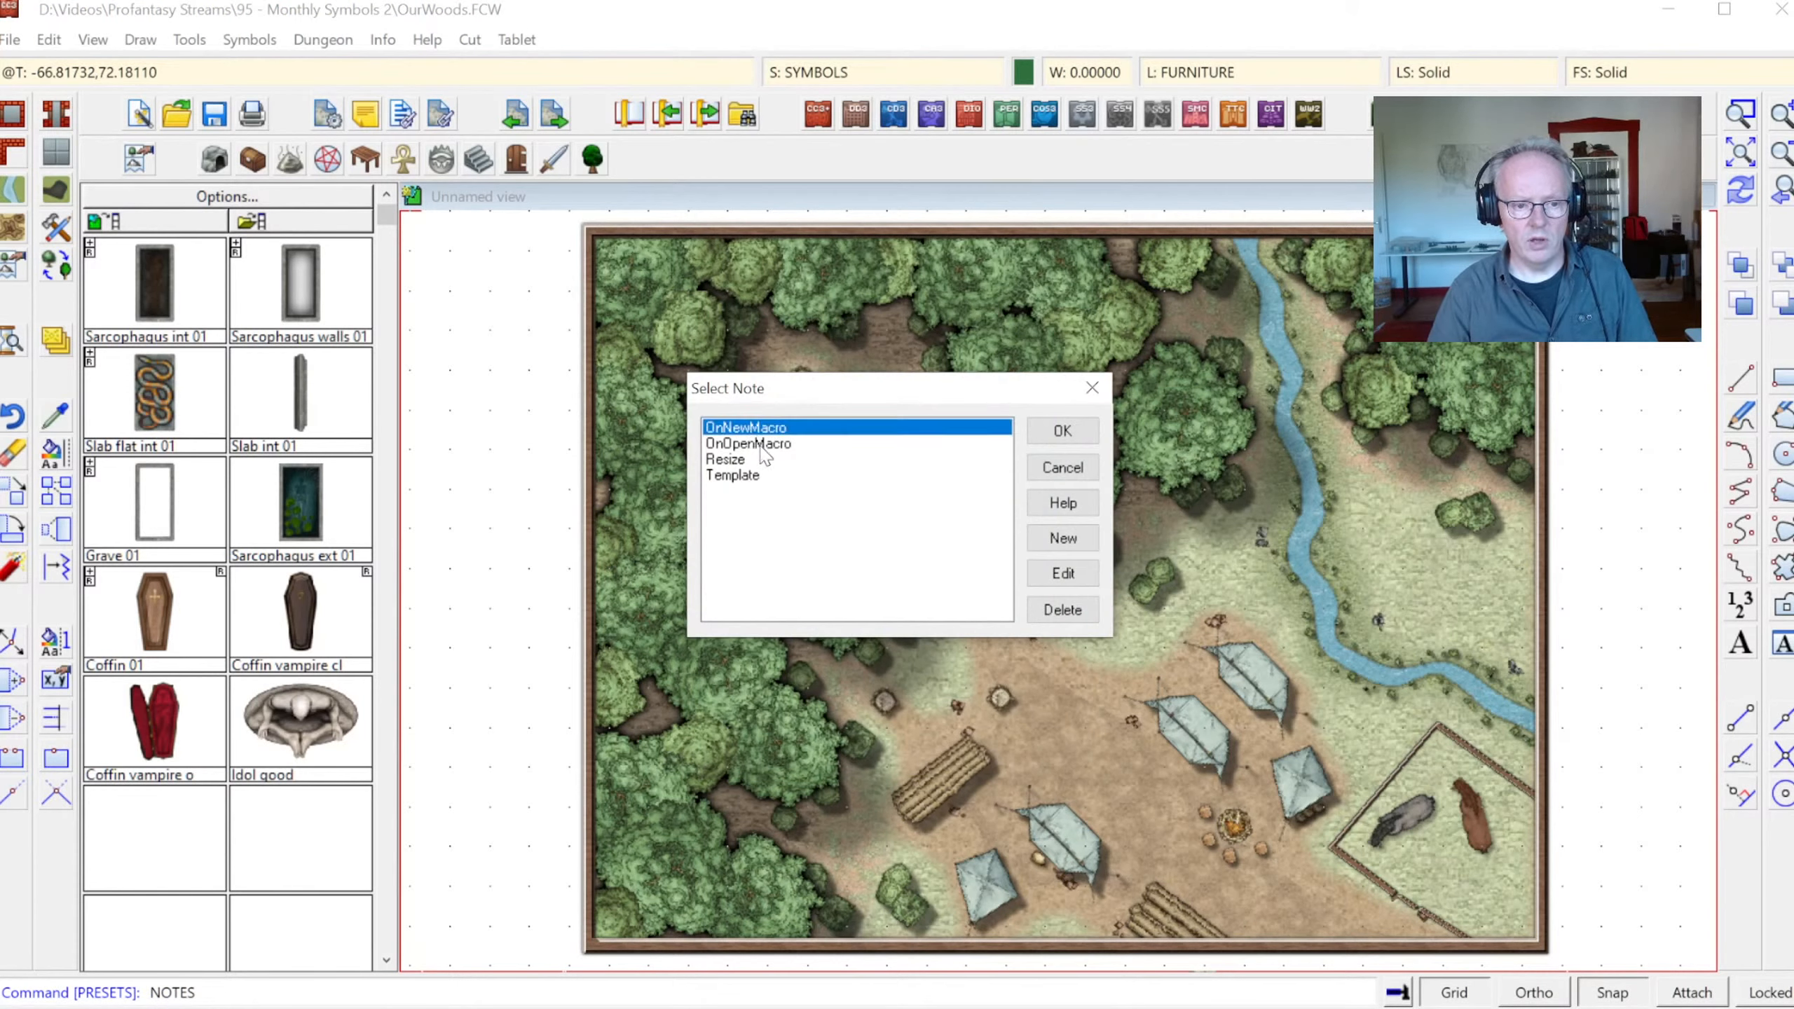
pyautogui.click(761, 448)
pyautogui.click(759, 428)
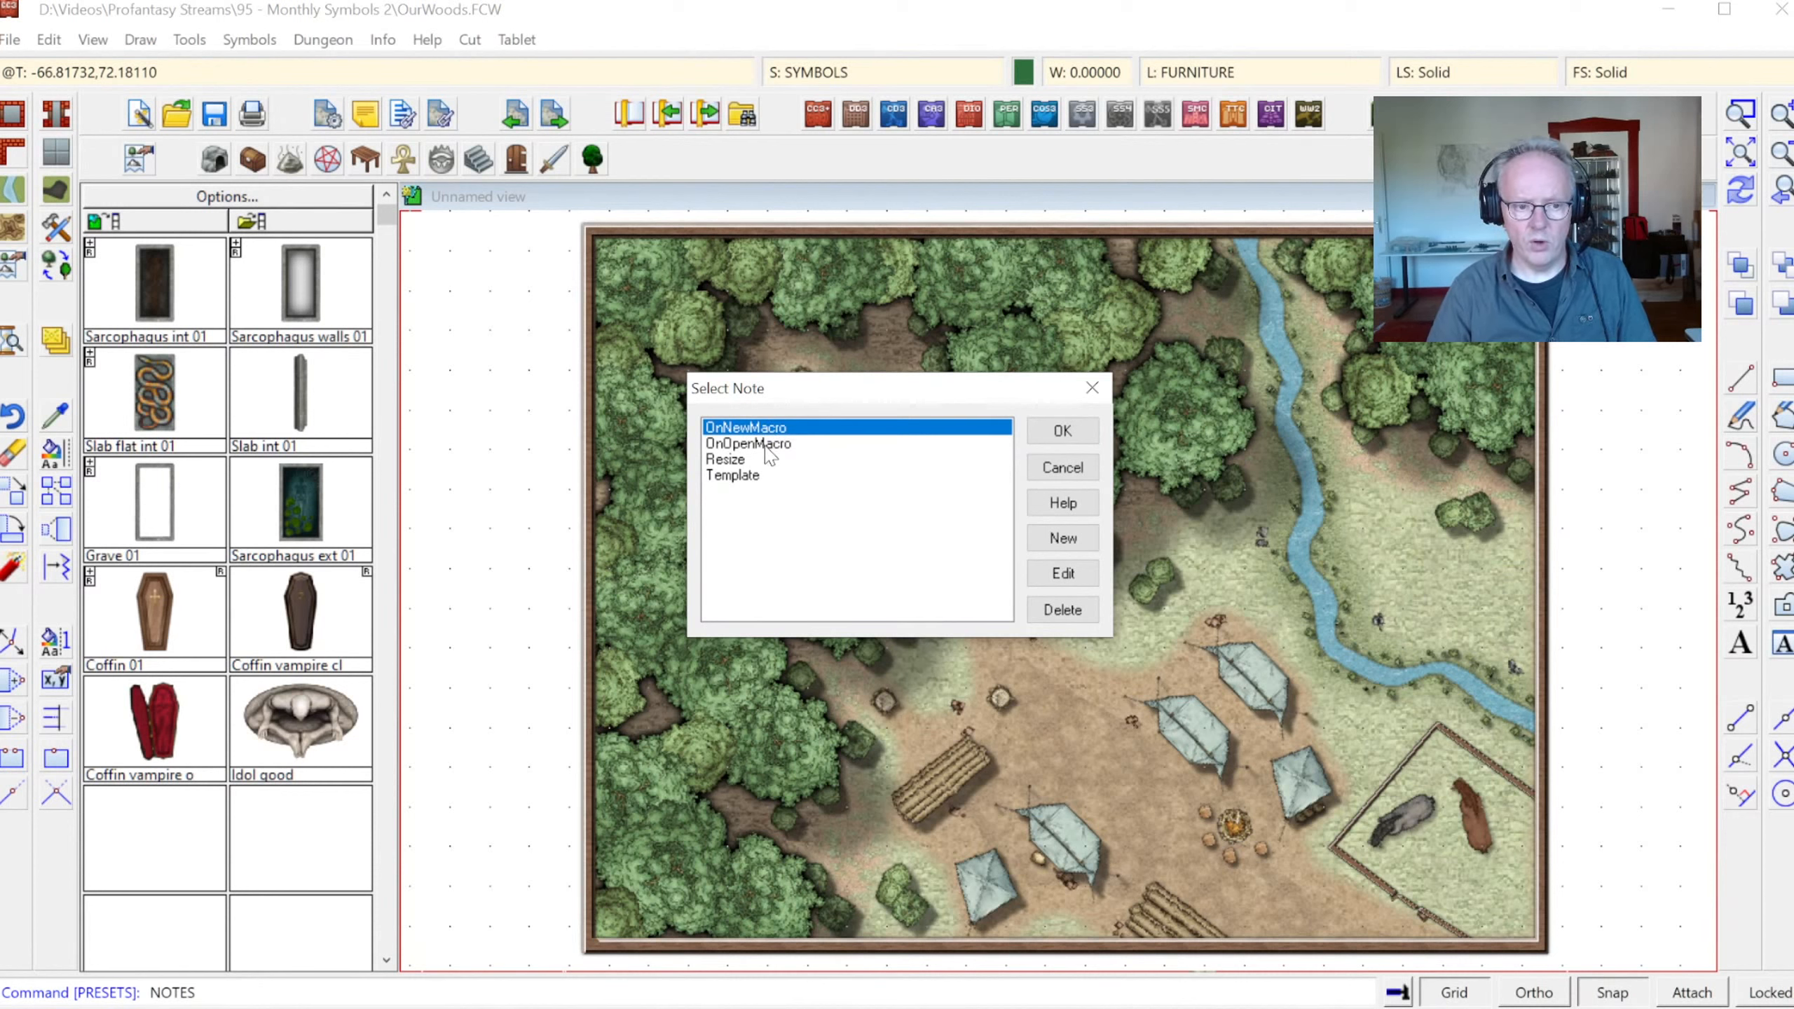
pyautogui.click(769, 445)
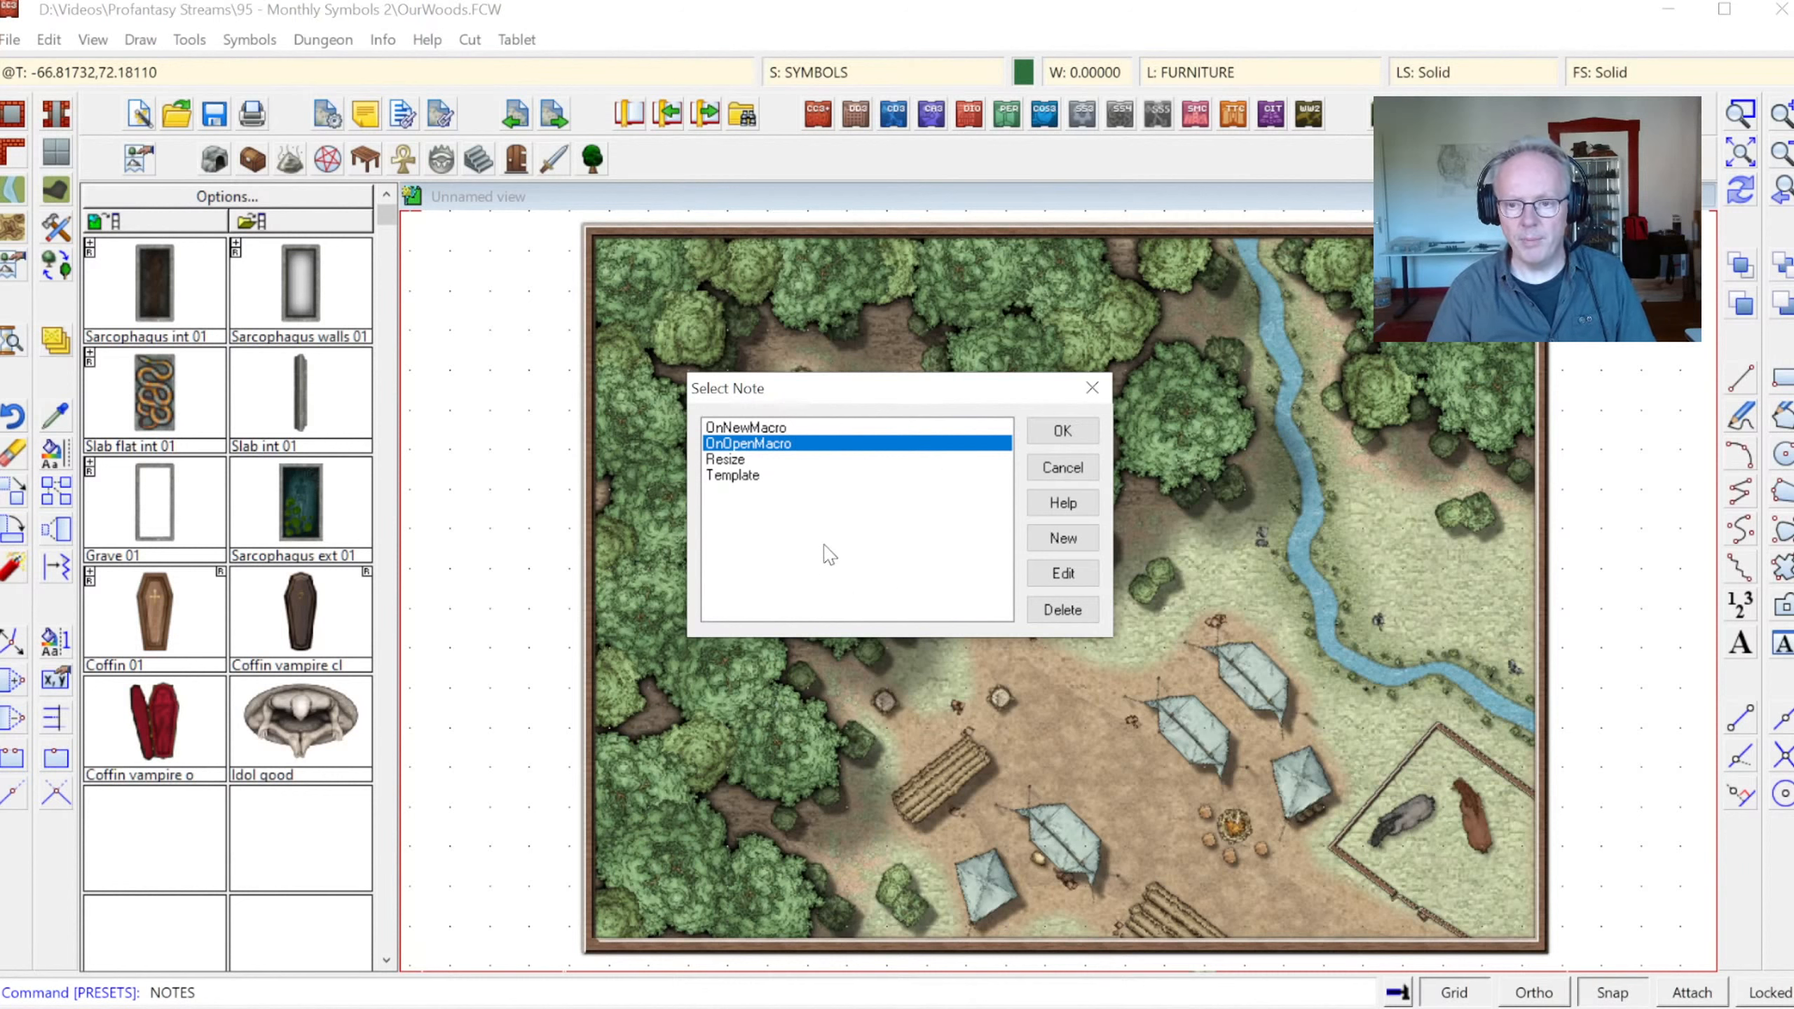
pyautogui.click(1062, 574)
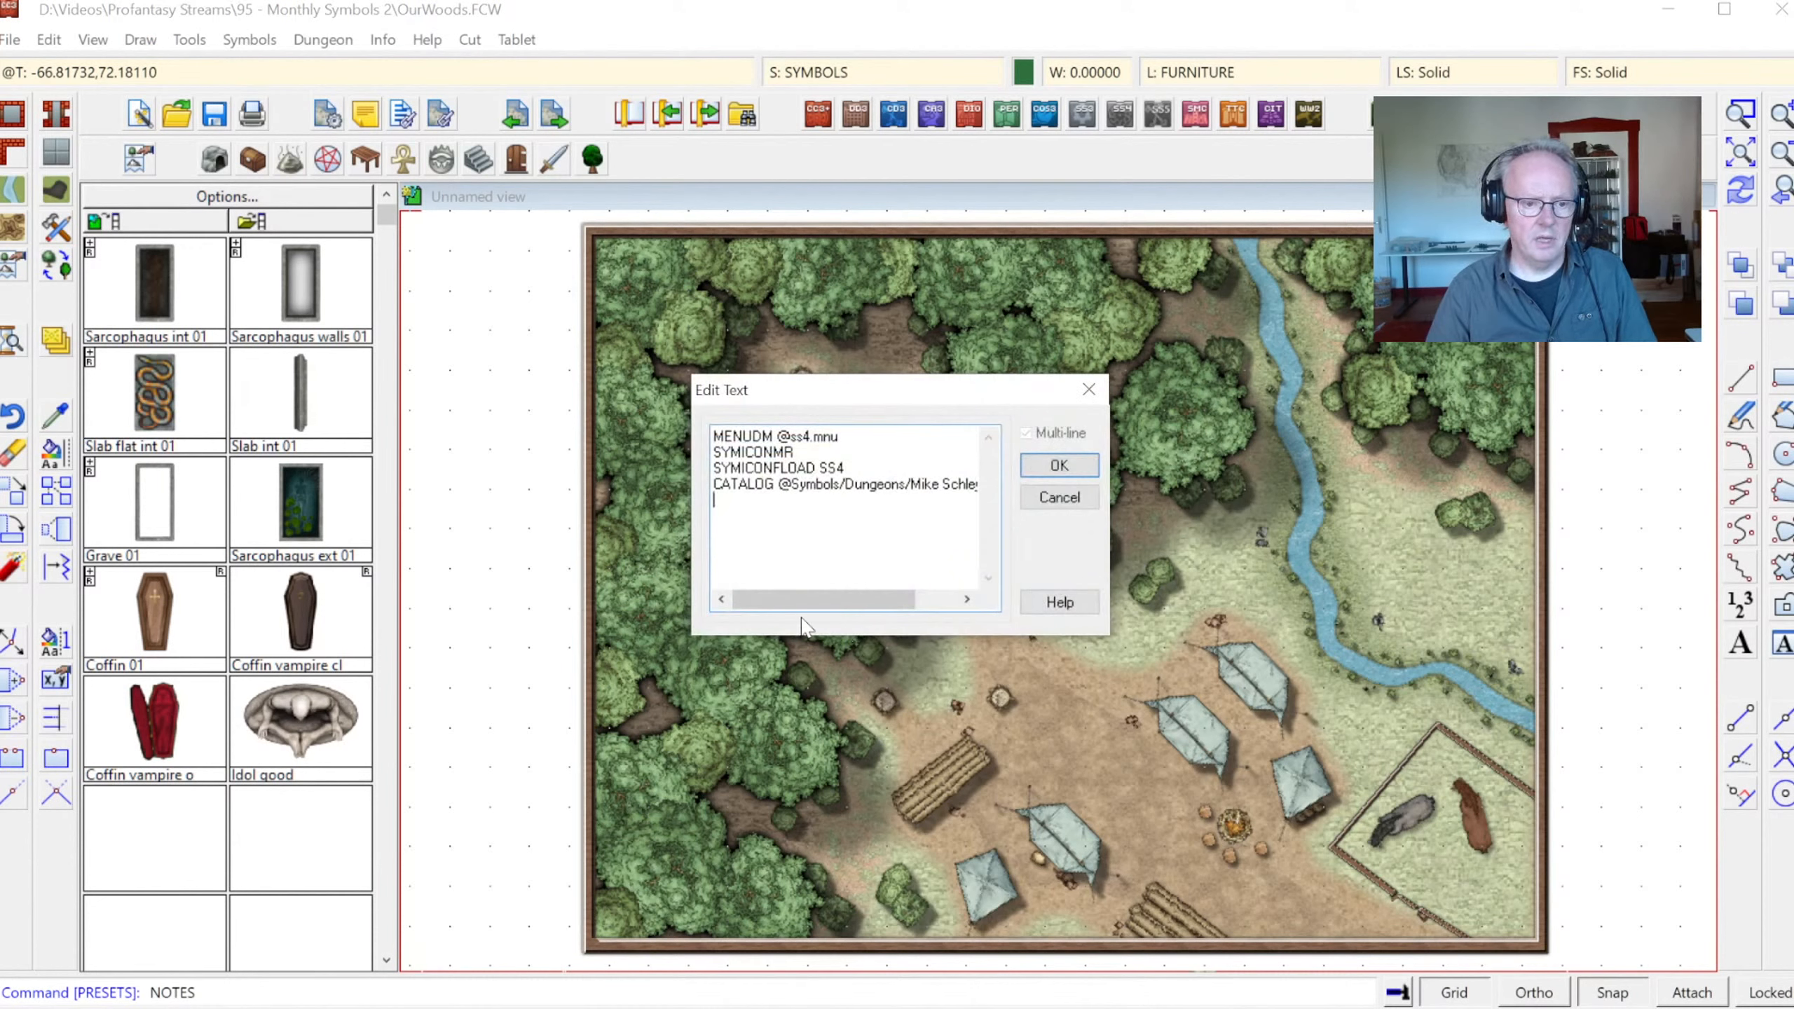
pyautogui.click(774, 469)
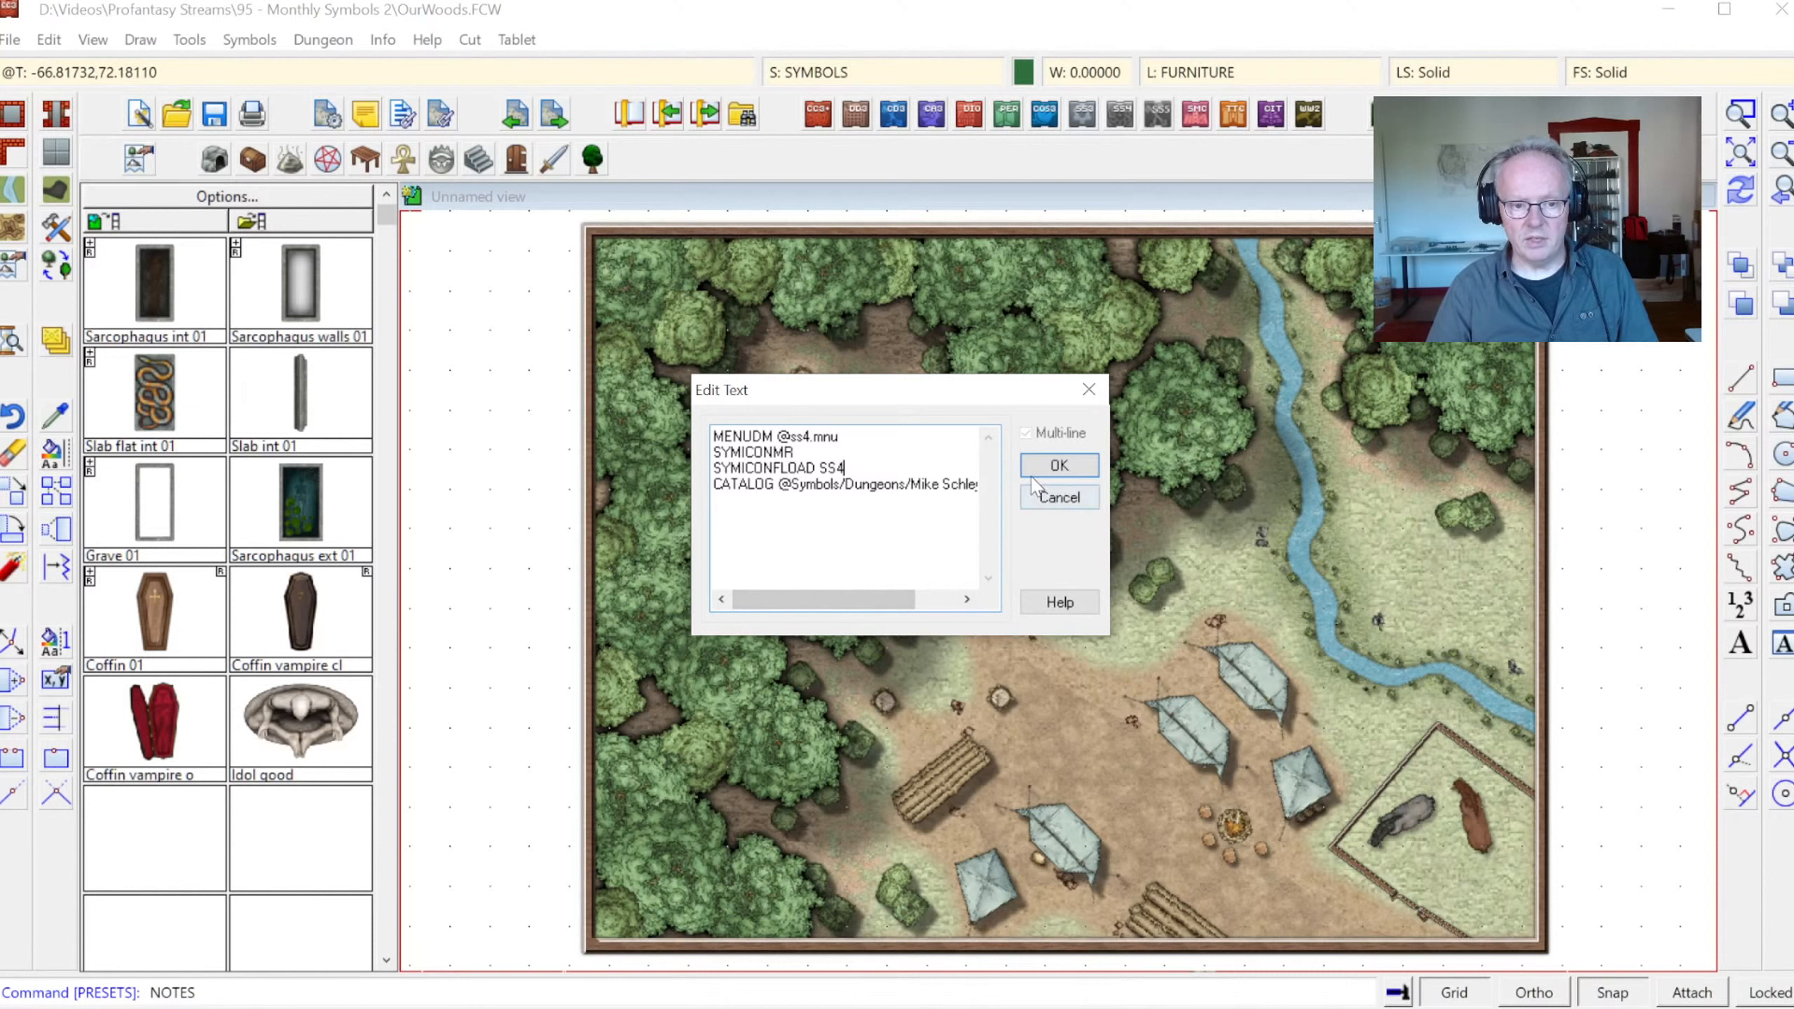
pyautogui.click(1083, 469)
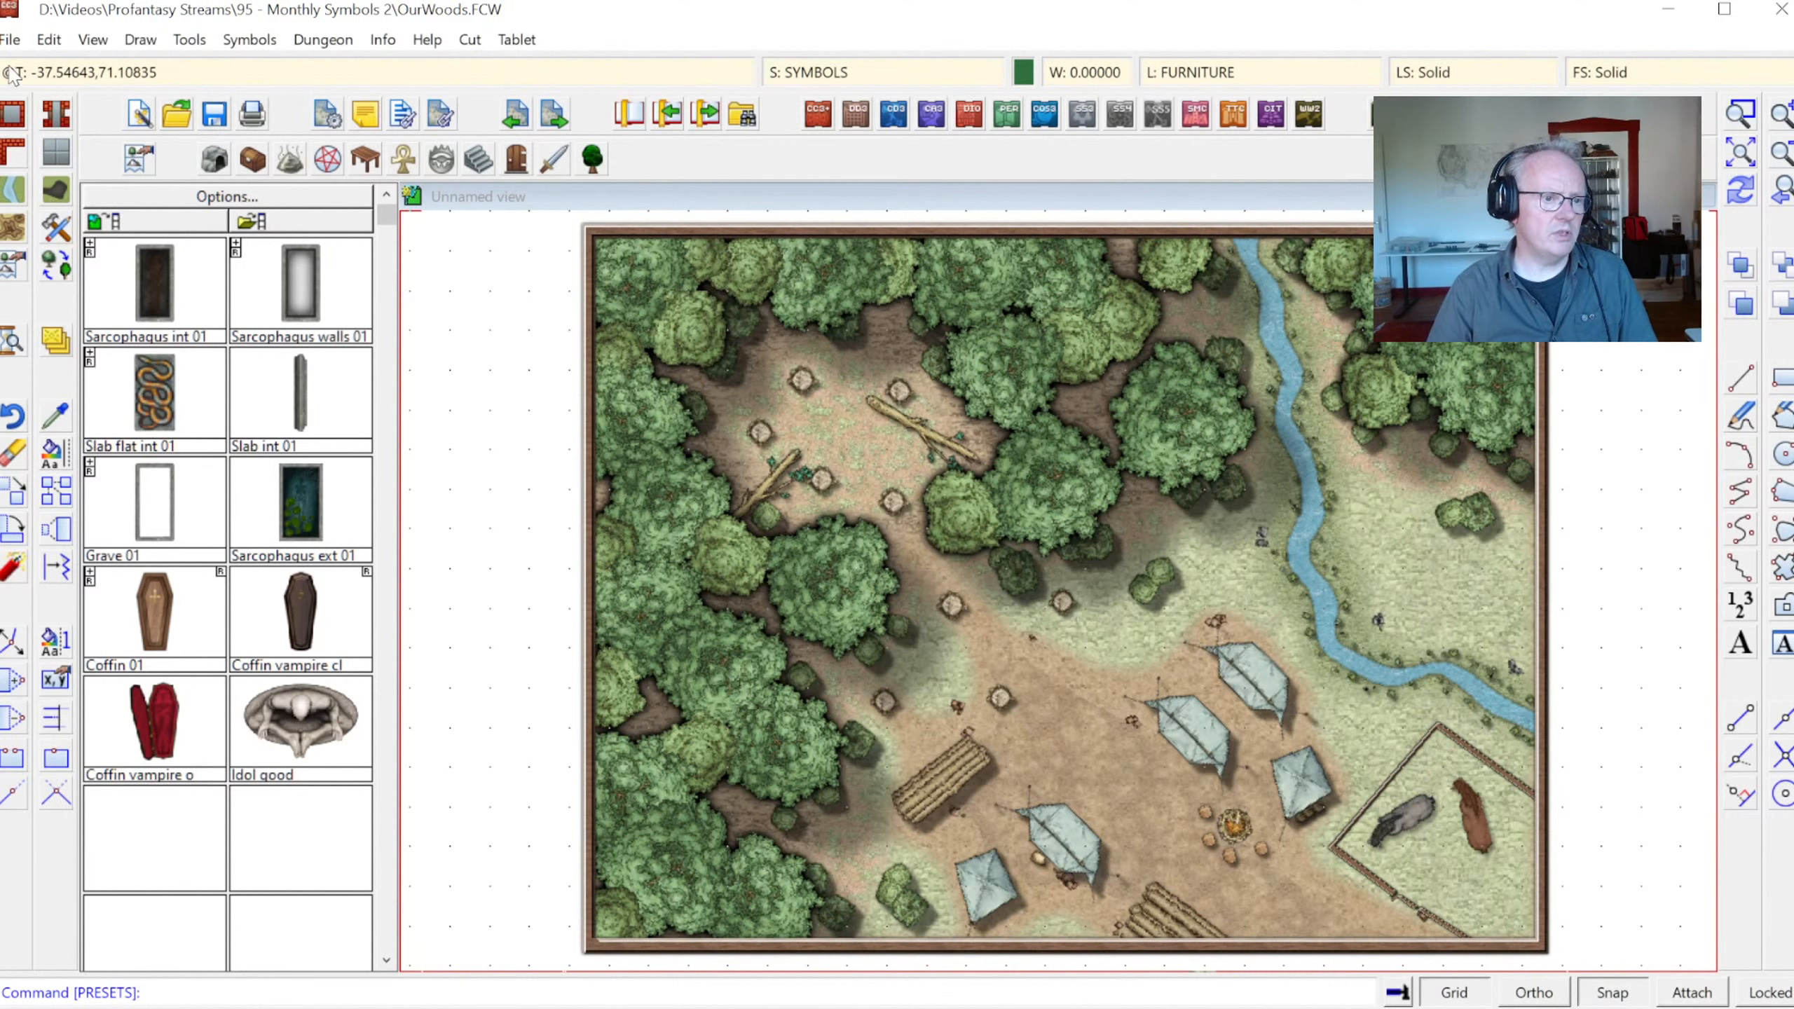
# Reopen the OurWoods.FCW drawing and switch the symbol catalog to SS4 Ink Cartouches
pyautogui.click(10, 41)
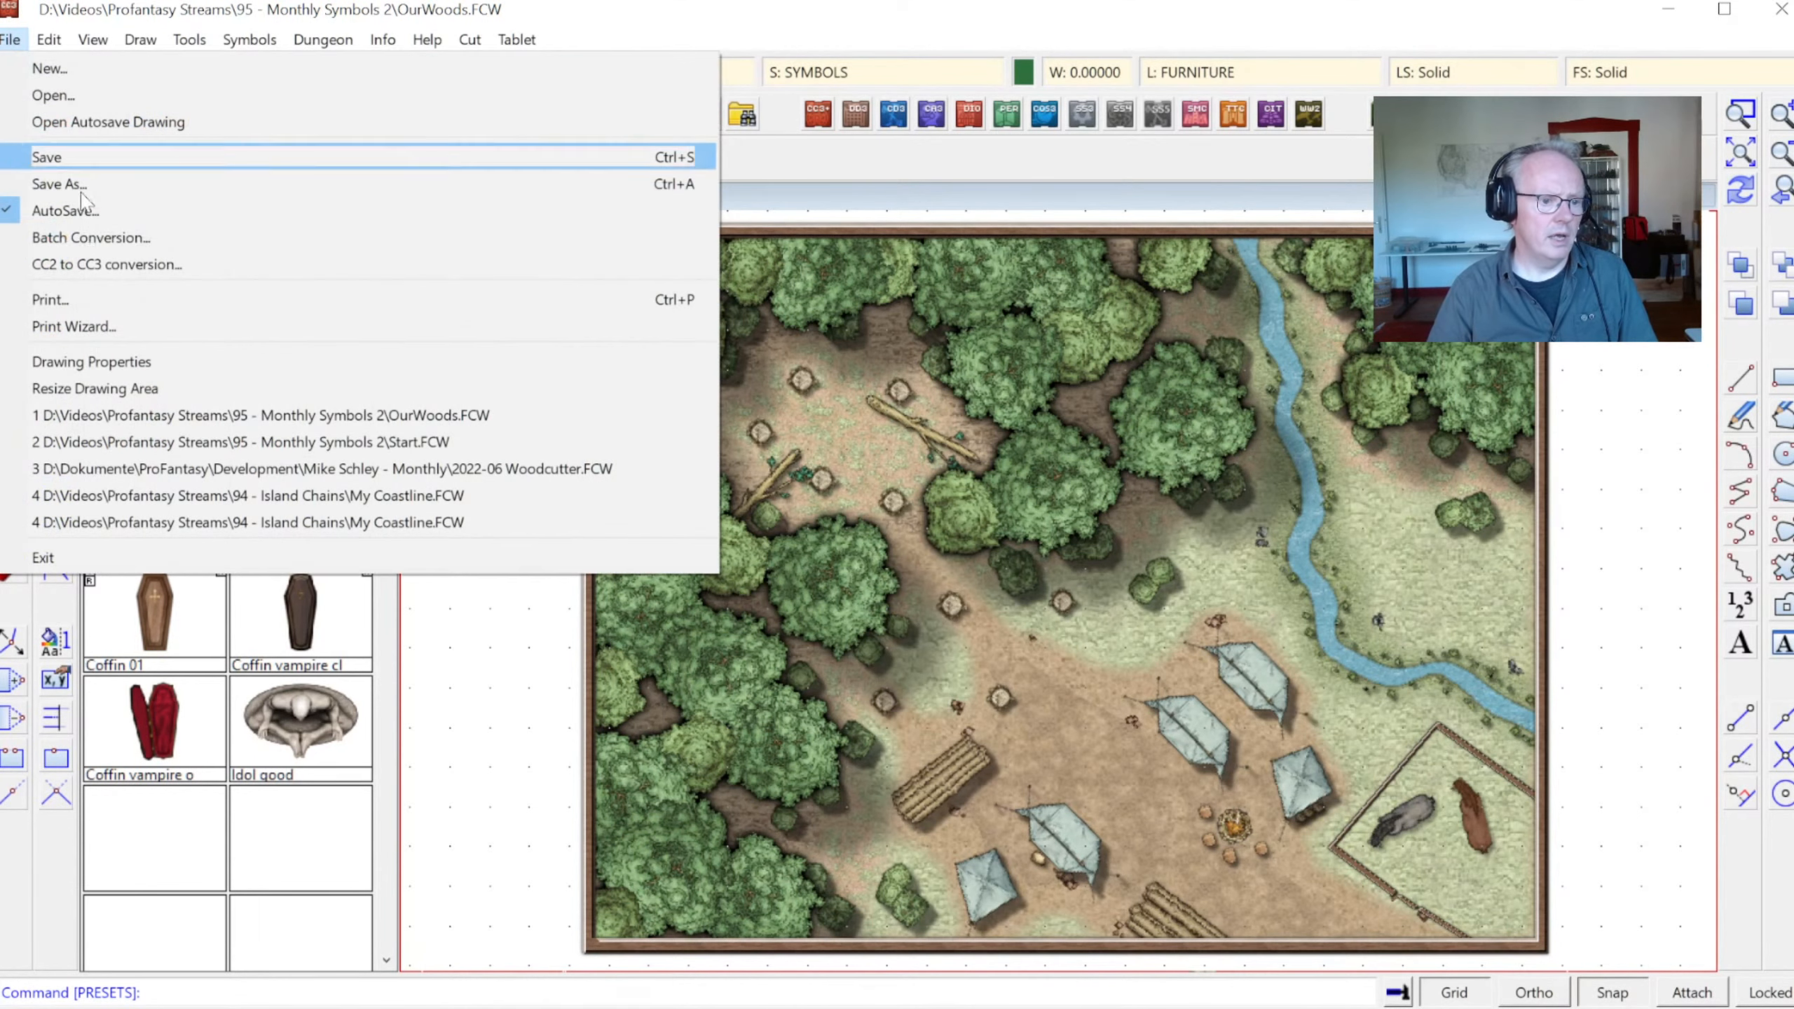
pyautogui.click(180, 423)
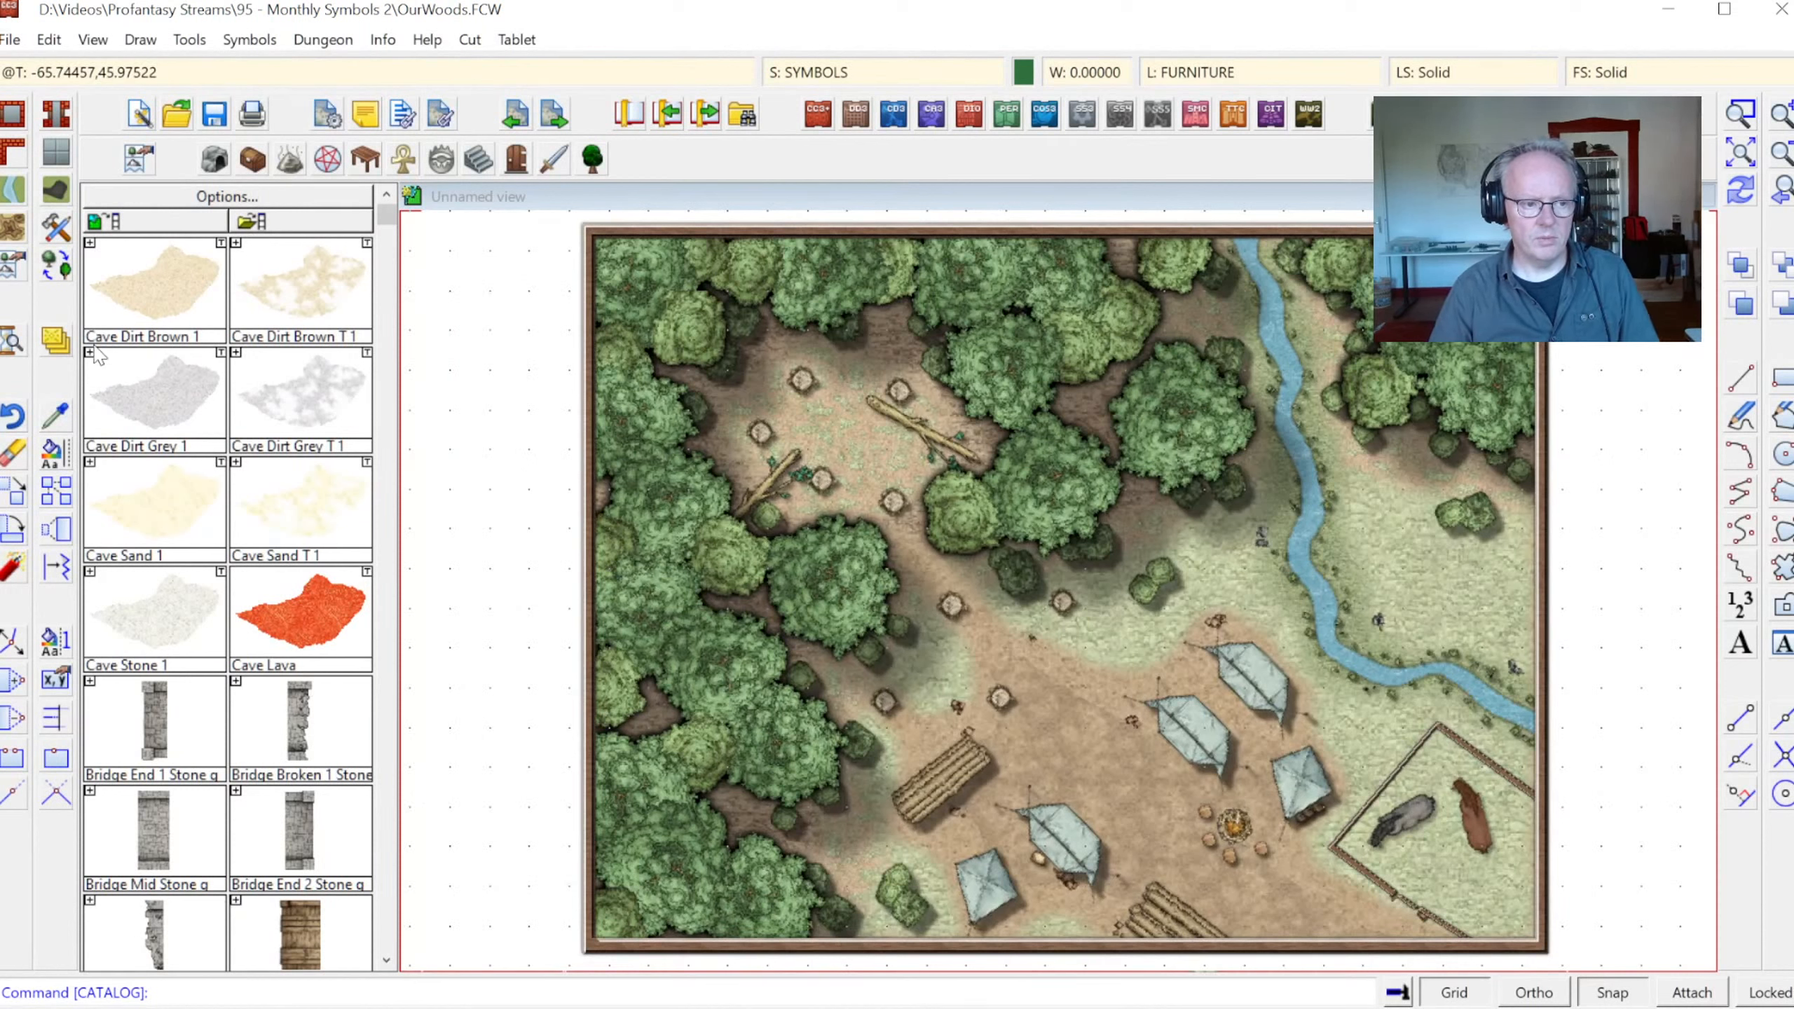
pyautogui.click(63, 267)
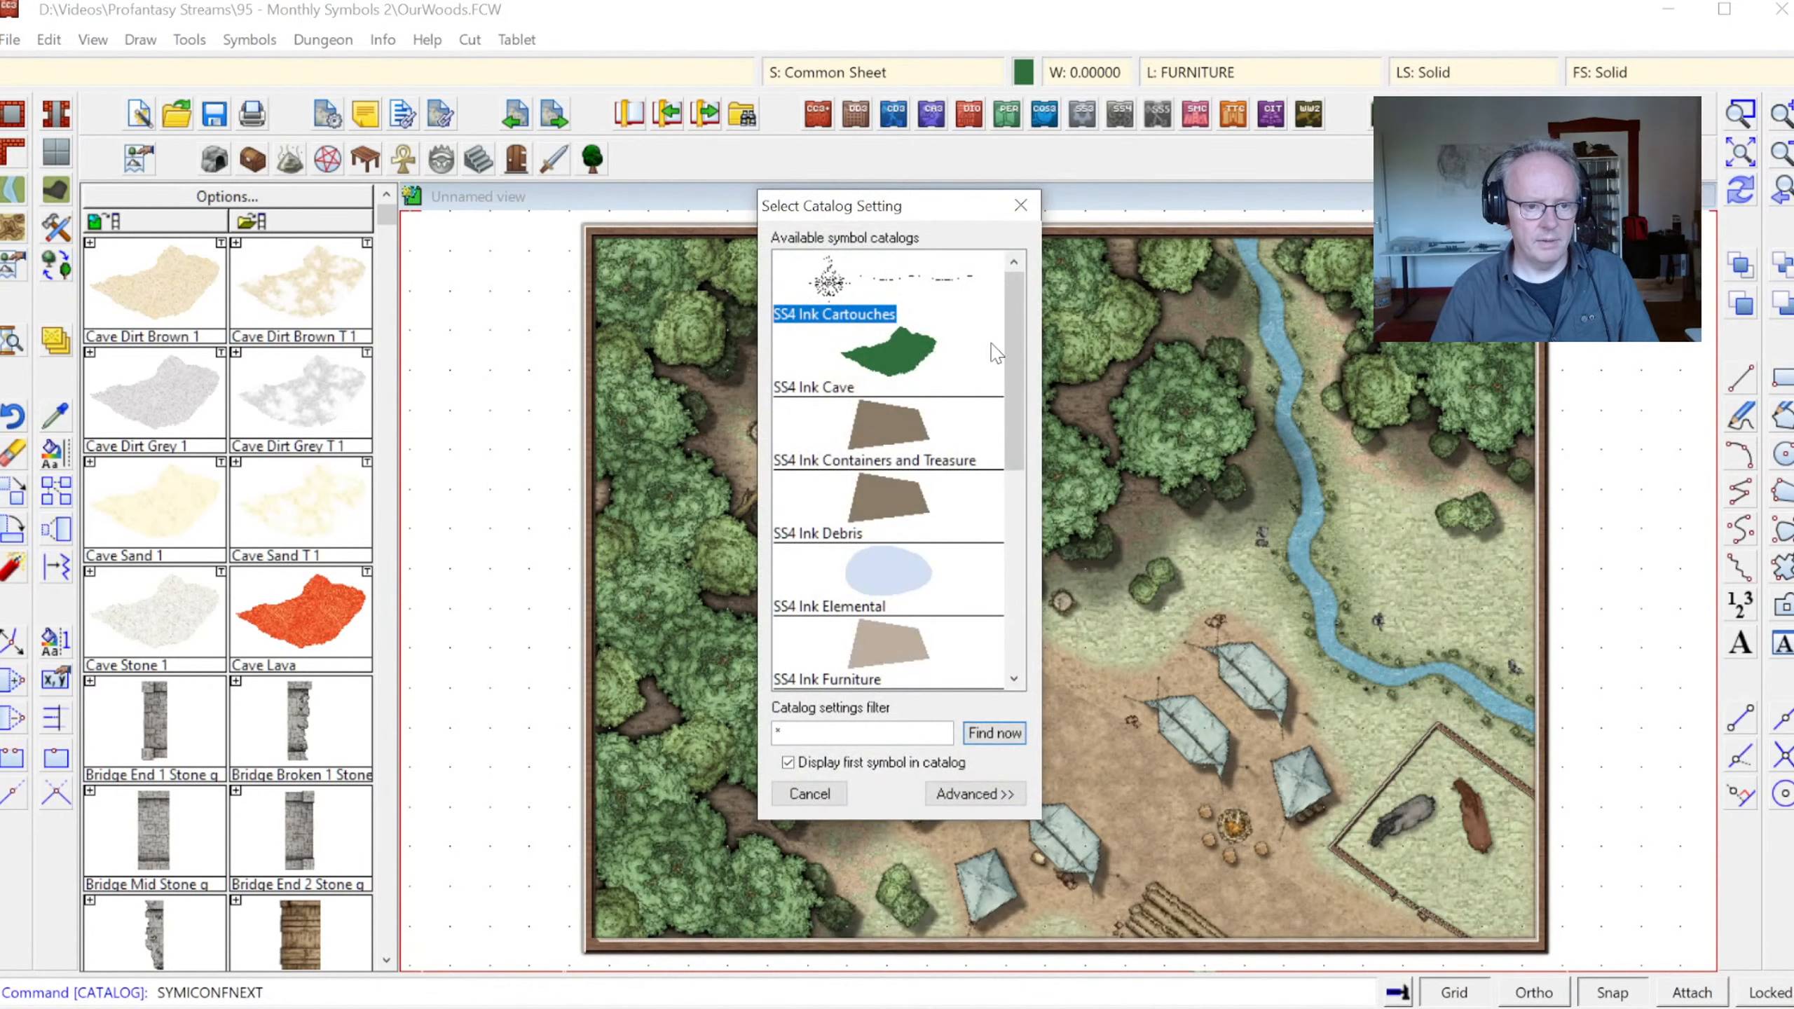
pyautogui.doubleClick(847, 305)
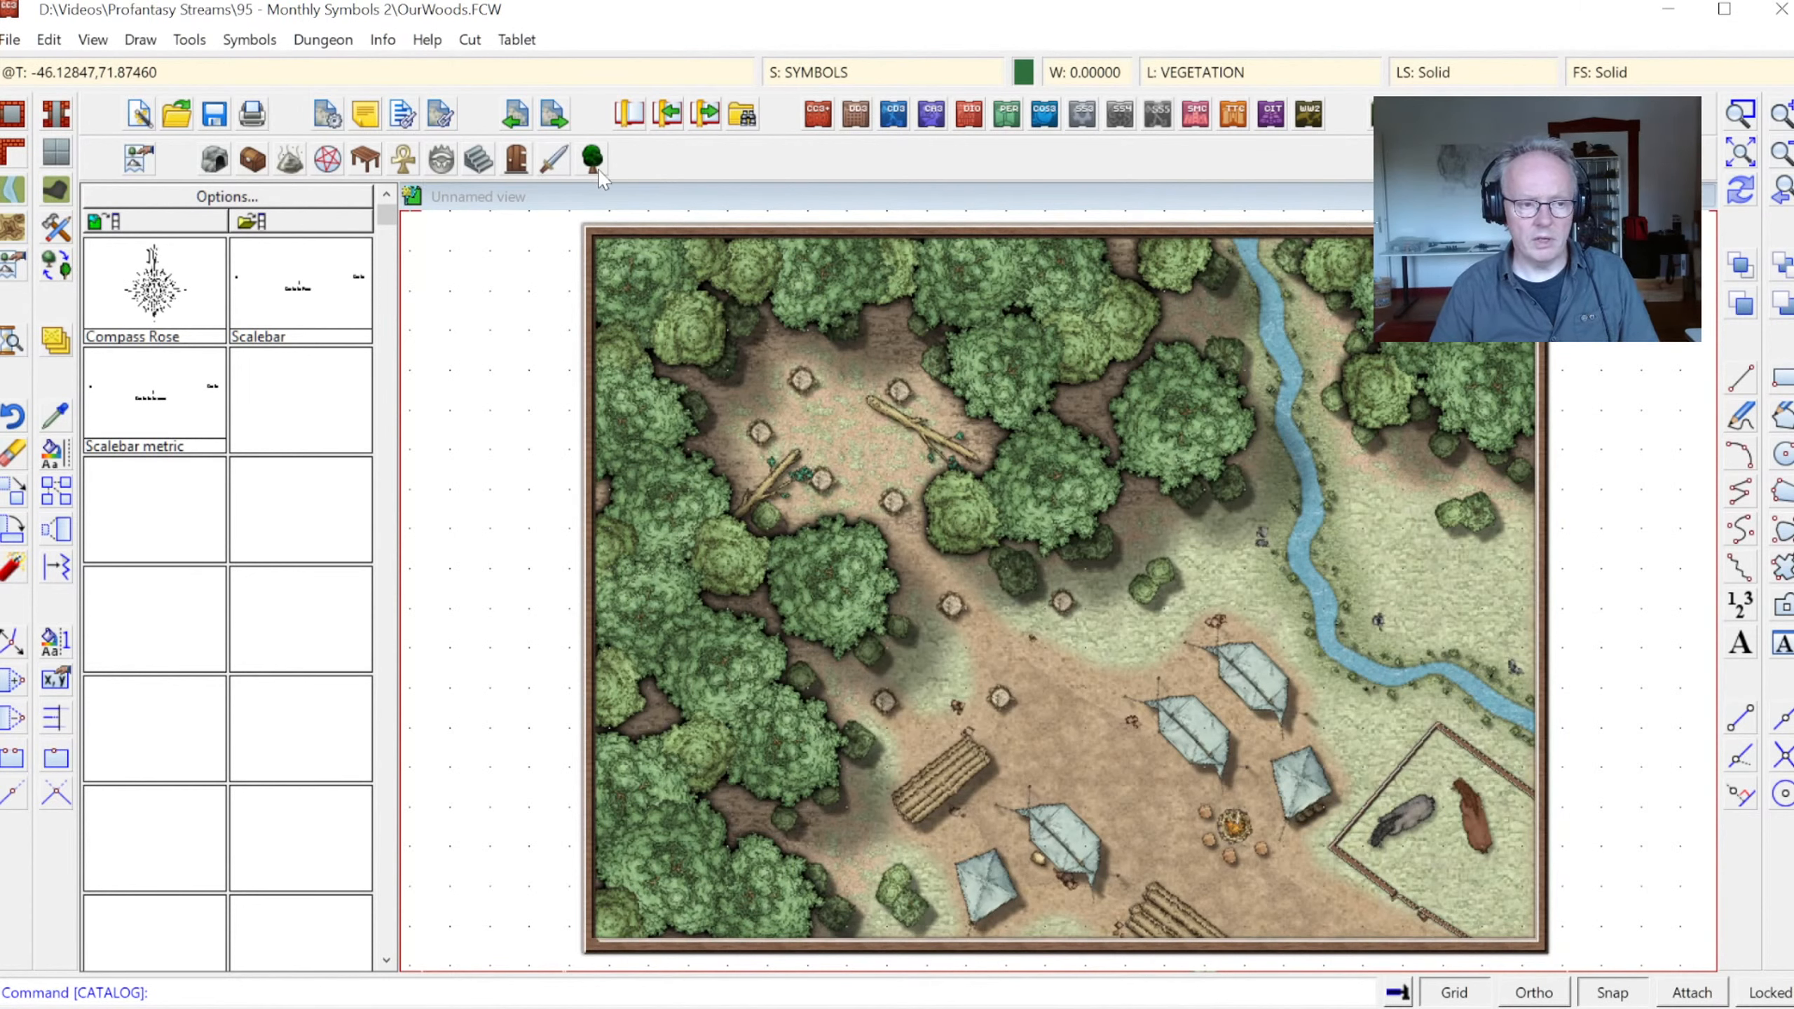
# Switch the catalog style and check the SS4FC master filter in the advanced catalog settings
pyautogui.click(57, 267)
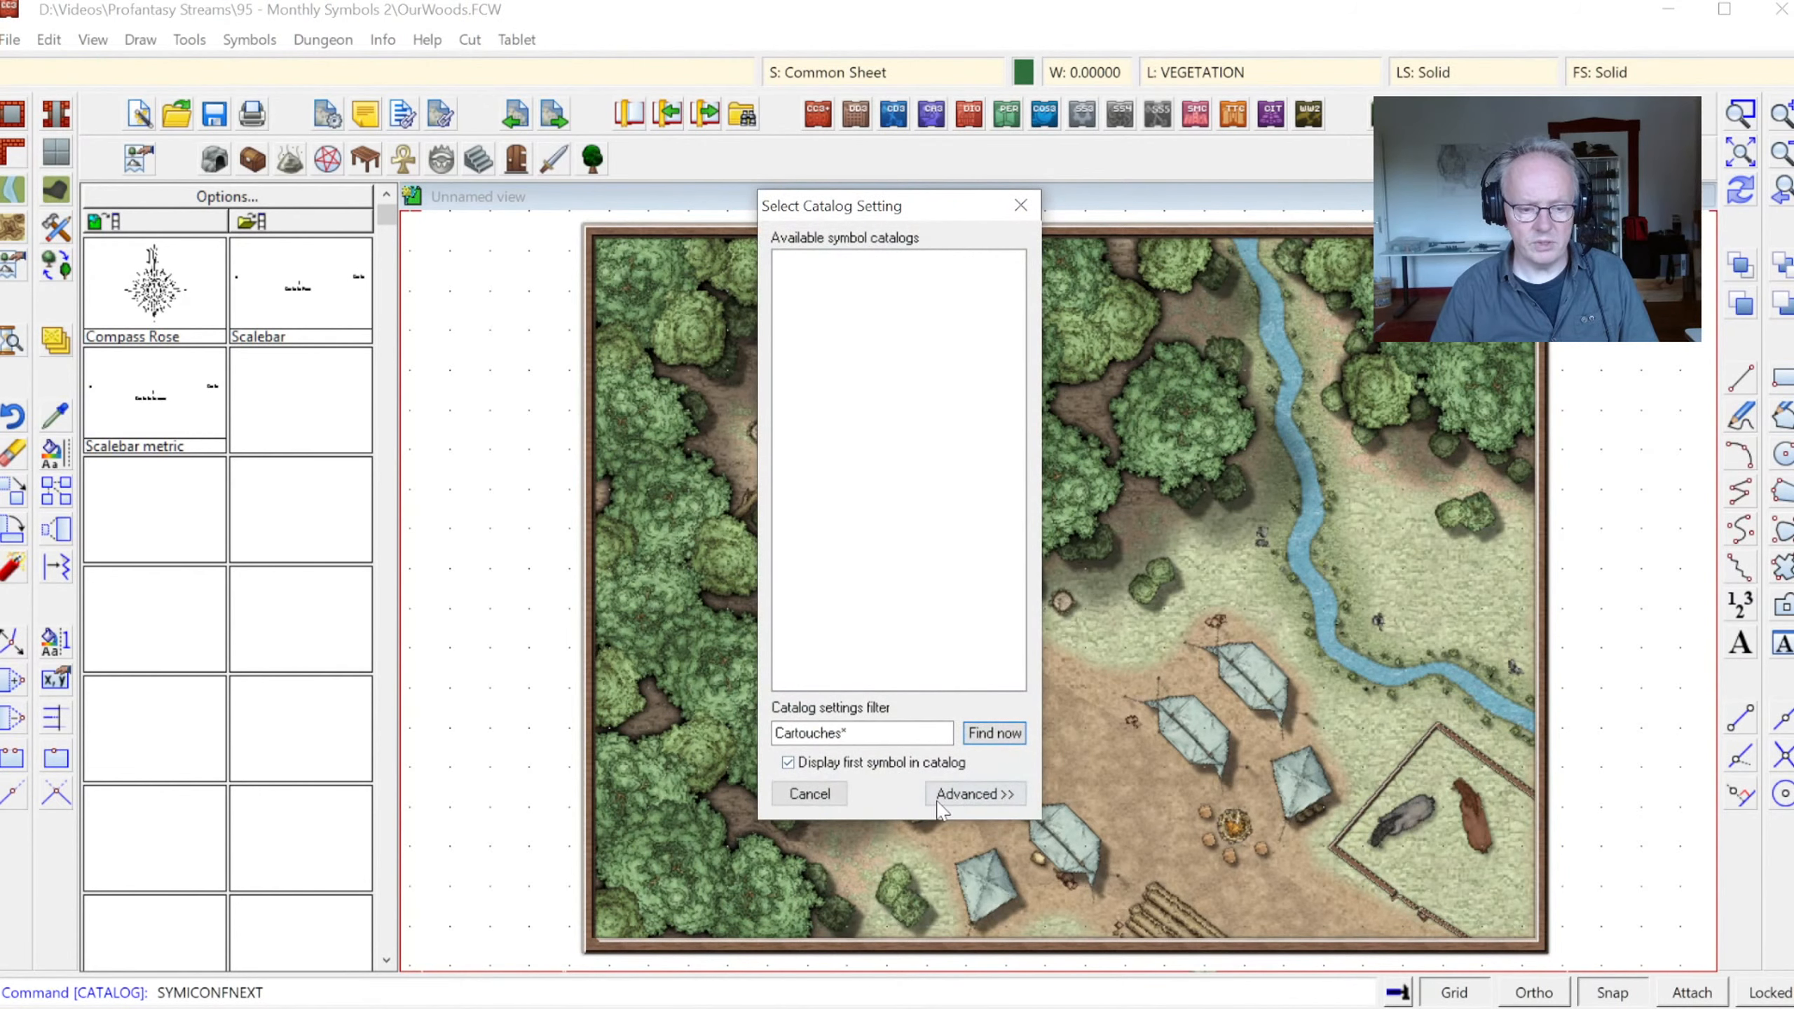
pyautogui.click(966, 793)
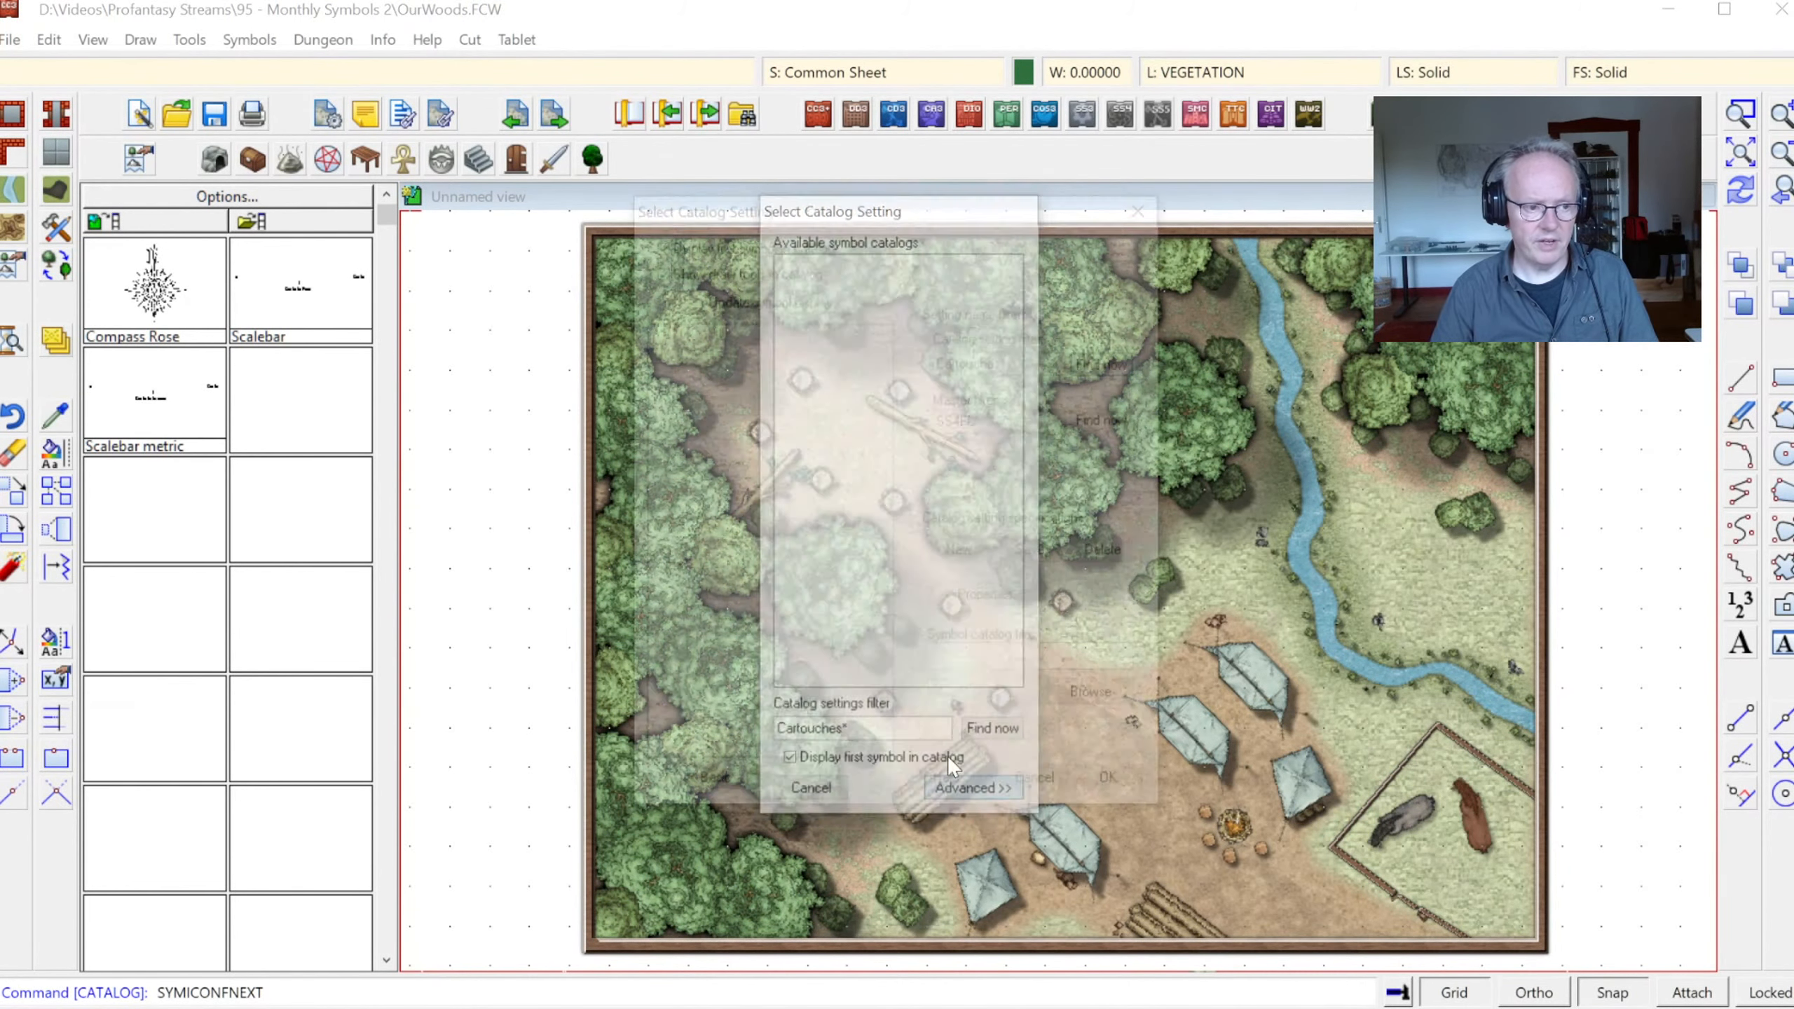
pyautogui.click(1114, 794)
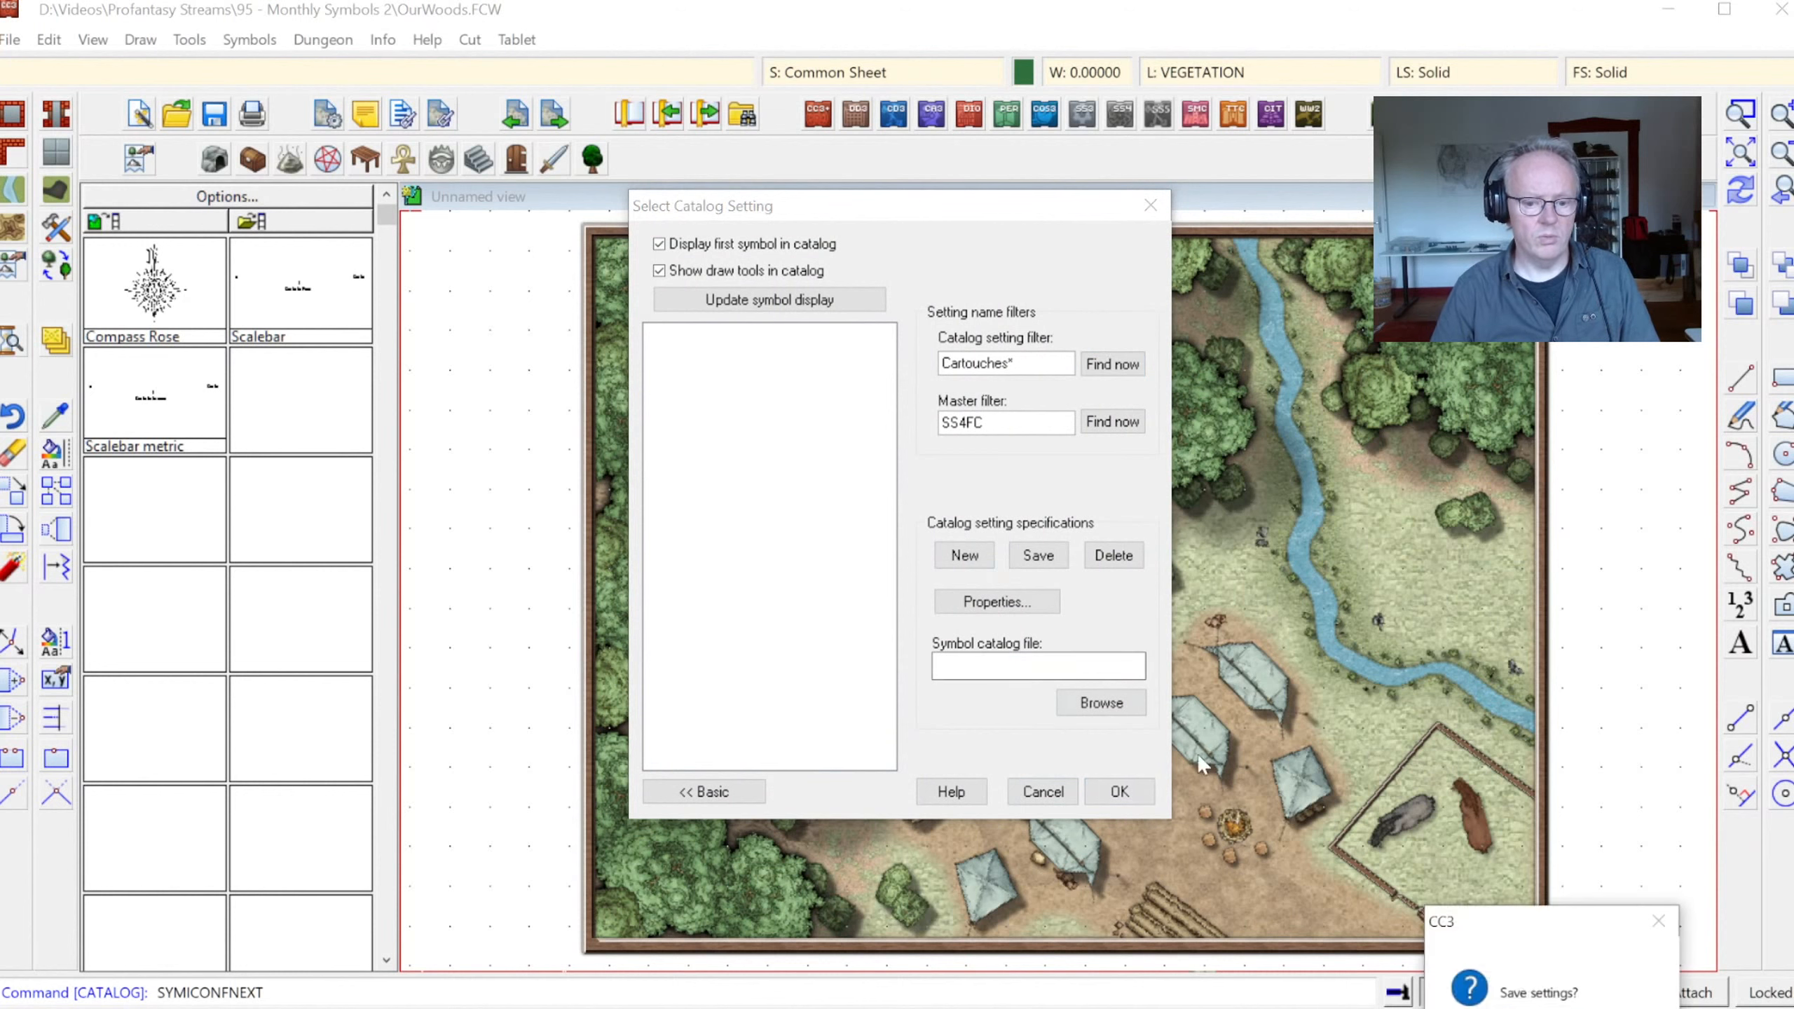
pyautogui.click(1533, 1007)
# Load the vegetation catalog and switch its style through DD3 Color Skirmish Vegetation to SS4 Color
pyautogui.click(596, 164)
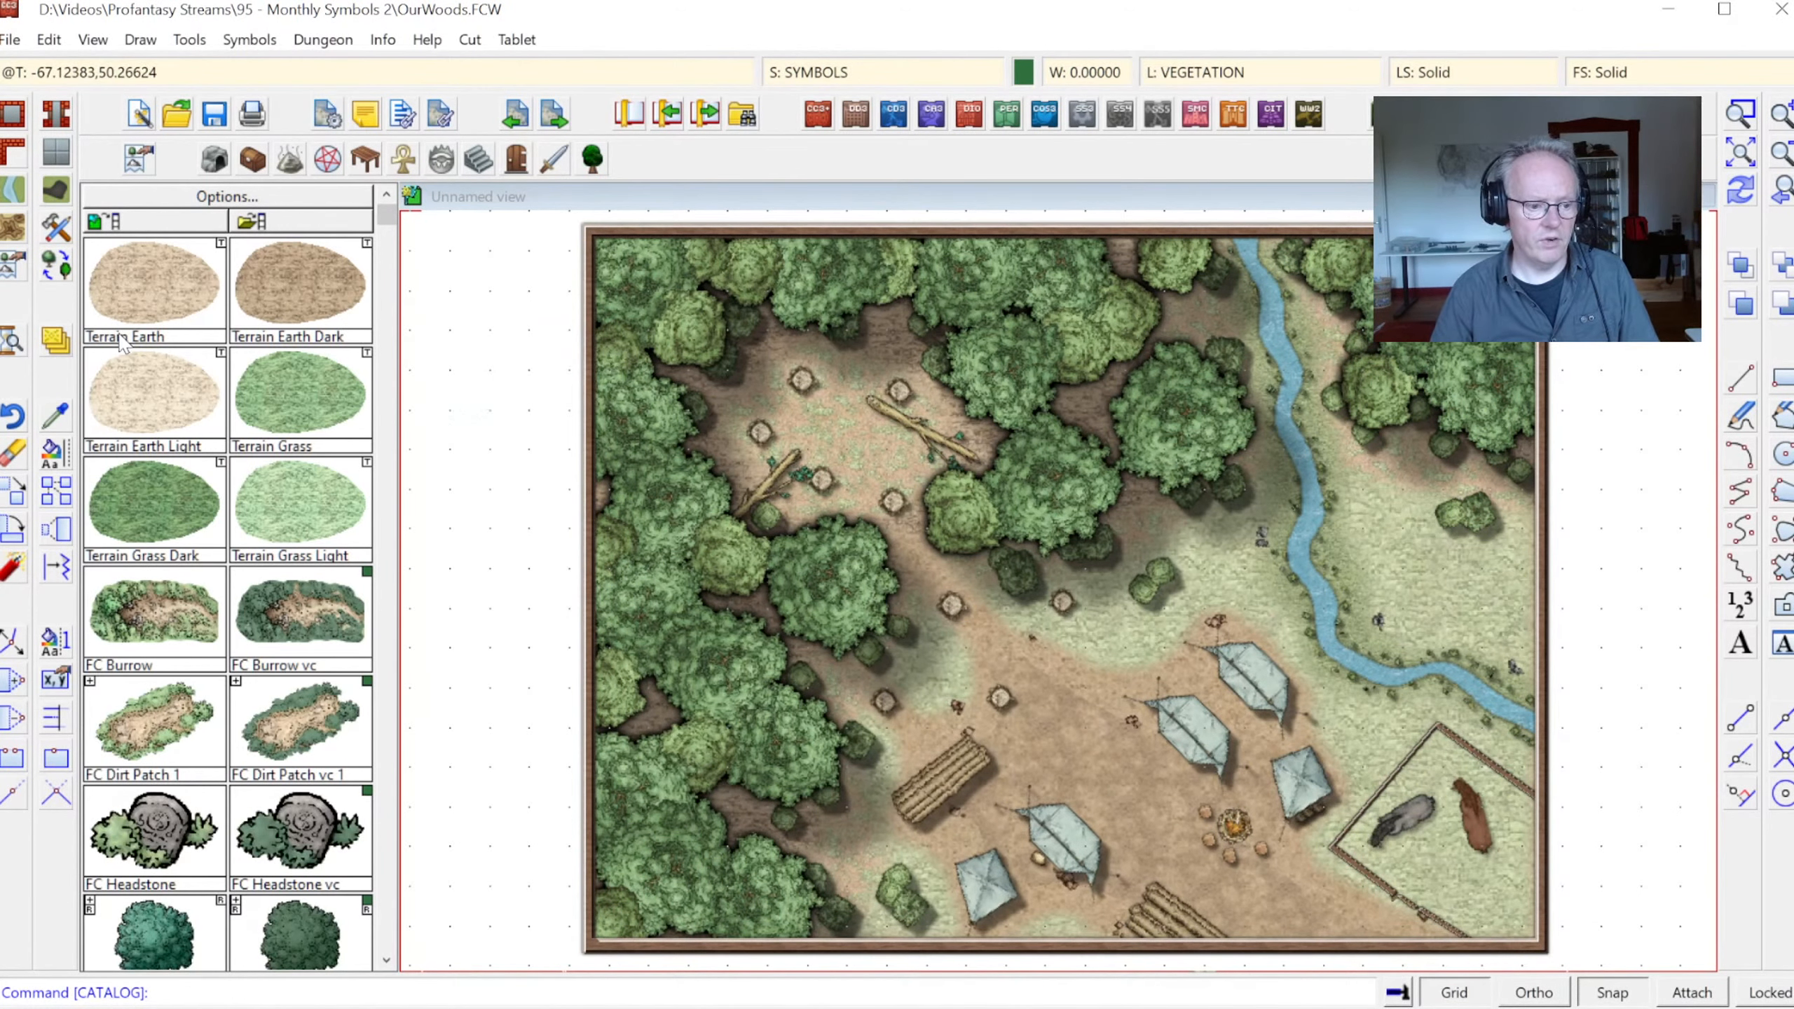
pyautogui.click(59, 274)
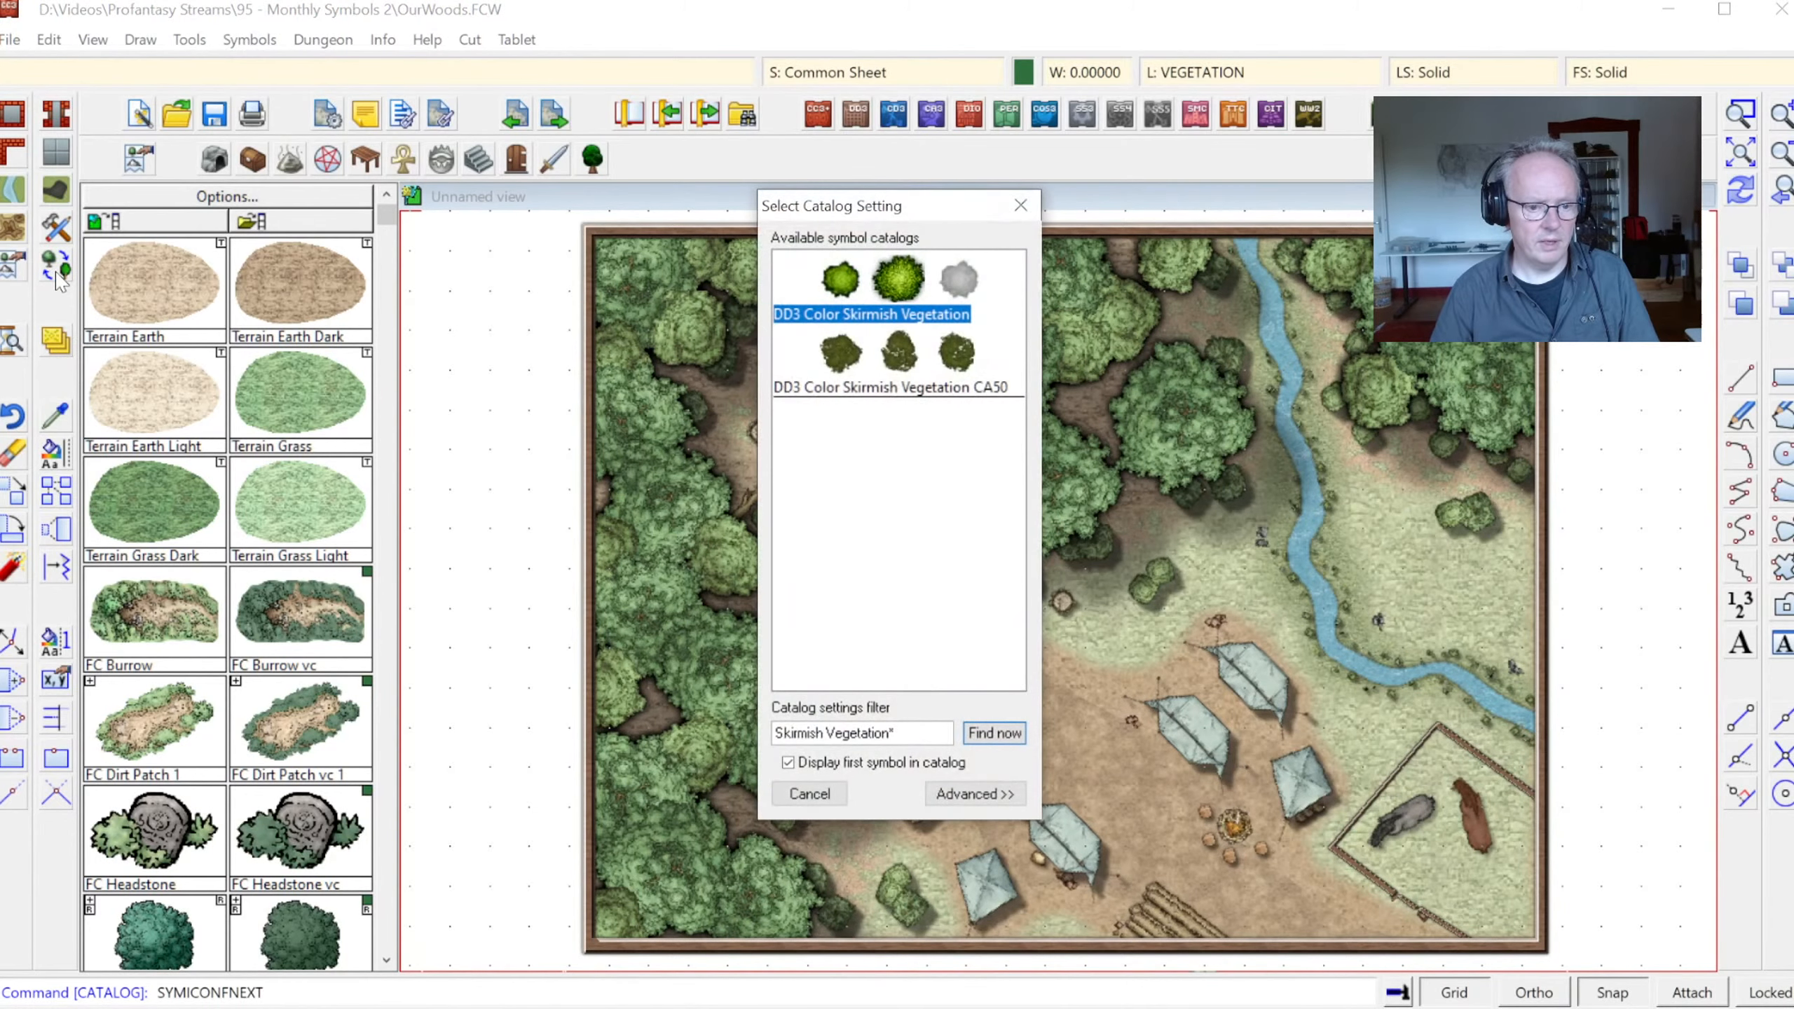
pyautogui.doubleClick(862, 300)
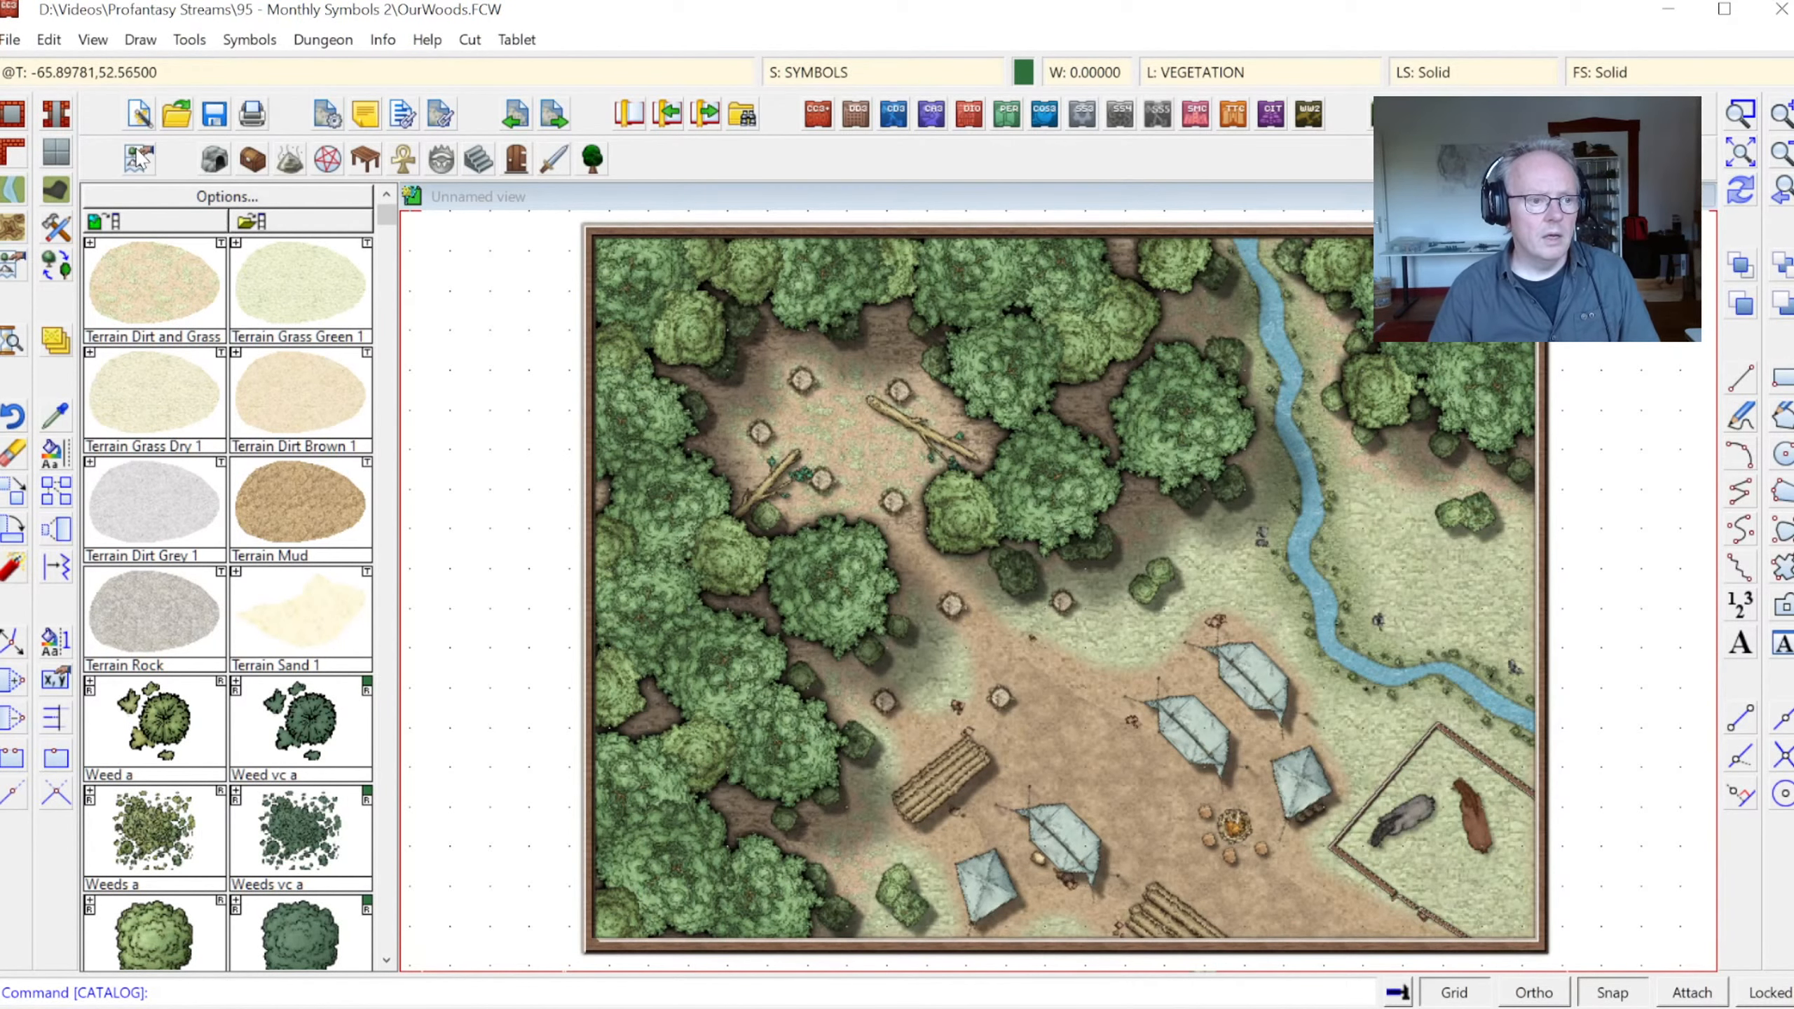
# List all SS4 Color catalog settings and load the SS4 Color Woodcutters Camp catalog
pyautogui.click(230, 221)
pyautogui.scroll(-10, 949, 616)
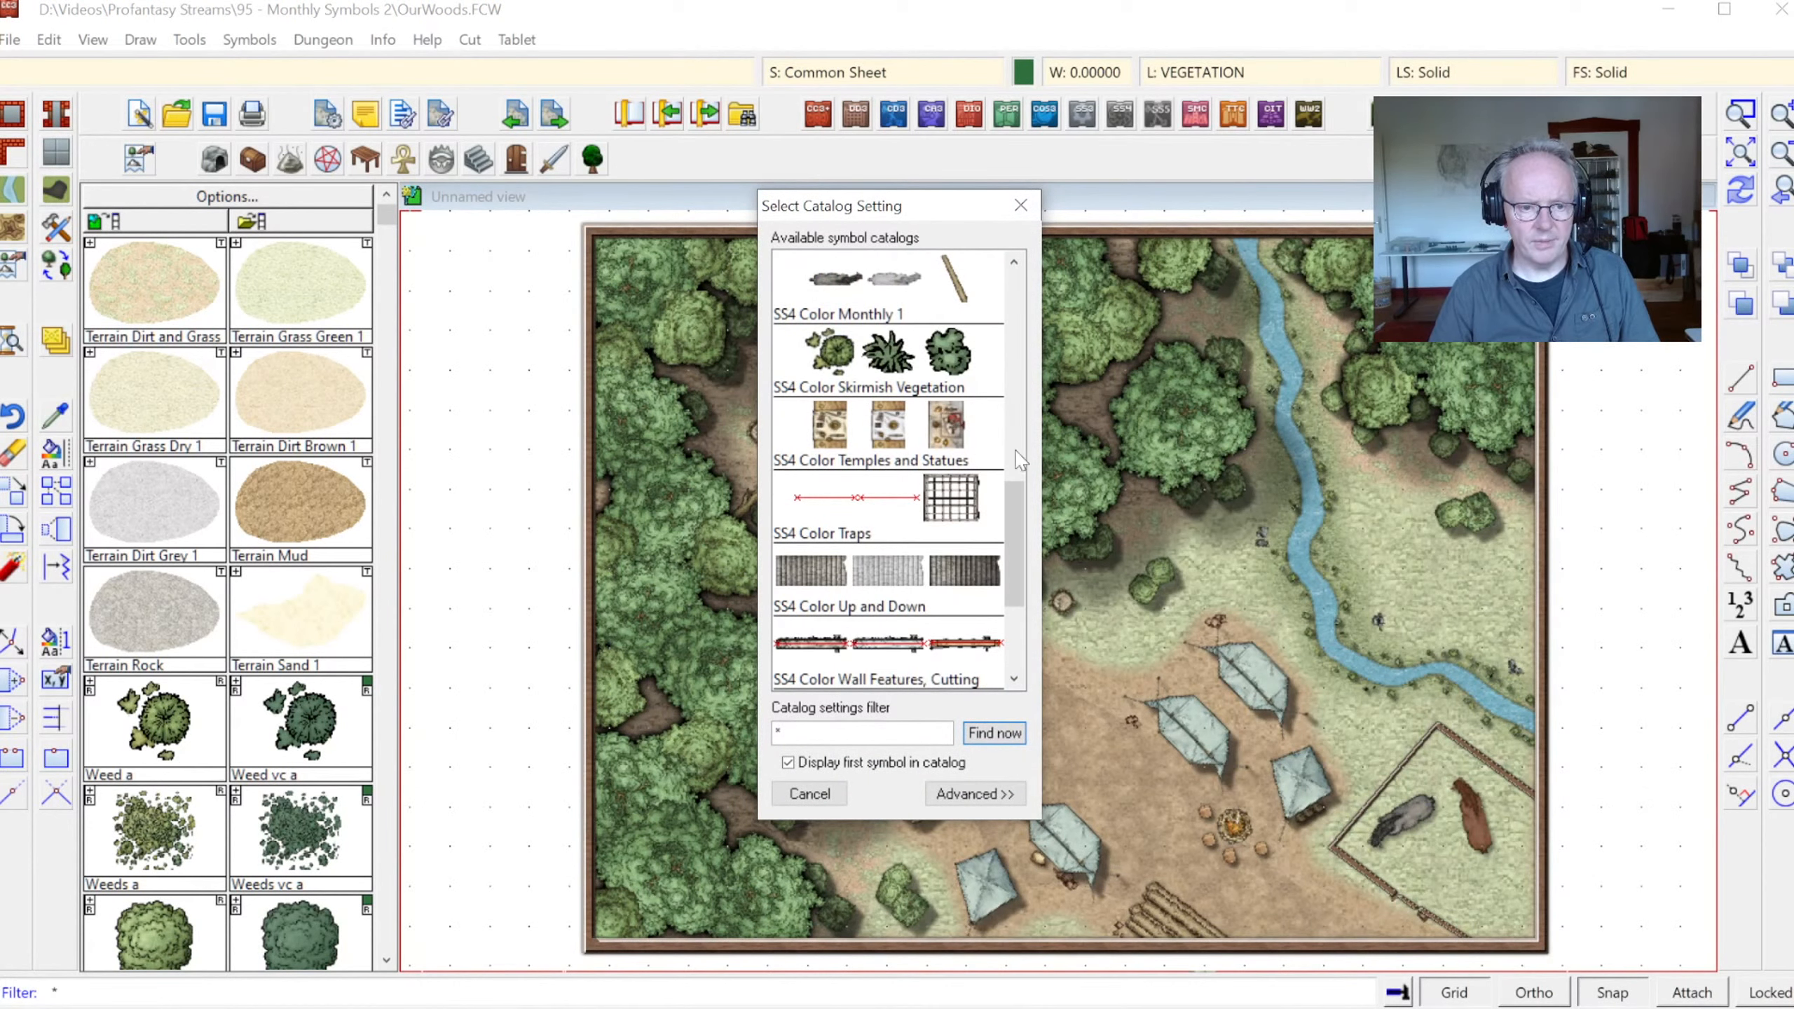
pyautogui.moveTo(1024, 540); pyautogui.dragTo(1012, 595)
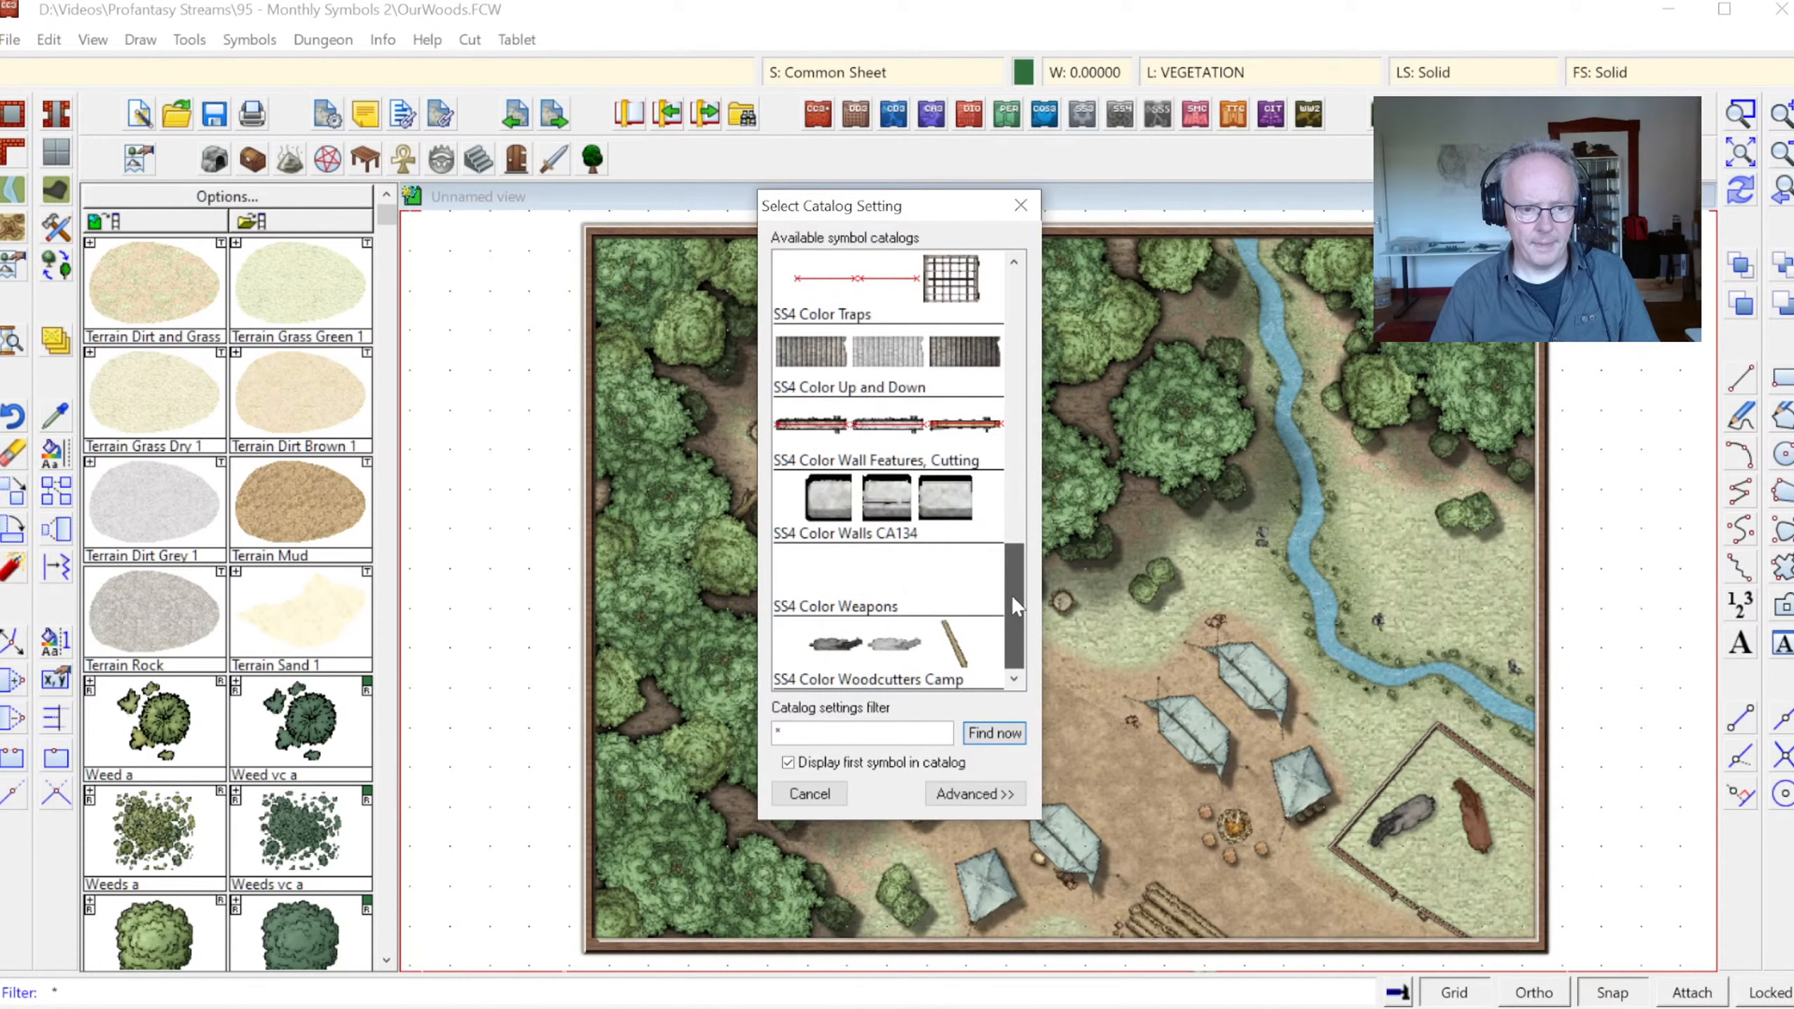
pyautogui.doubleClick(911, 656)
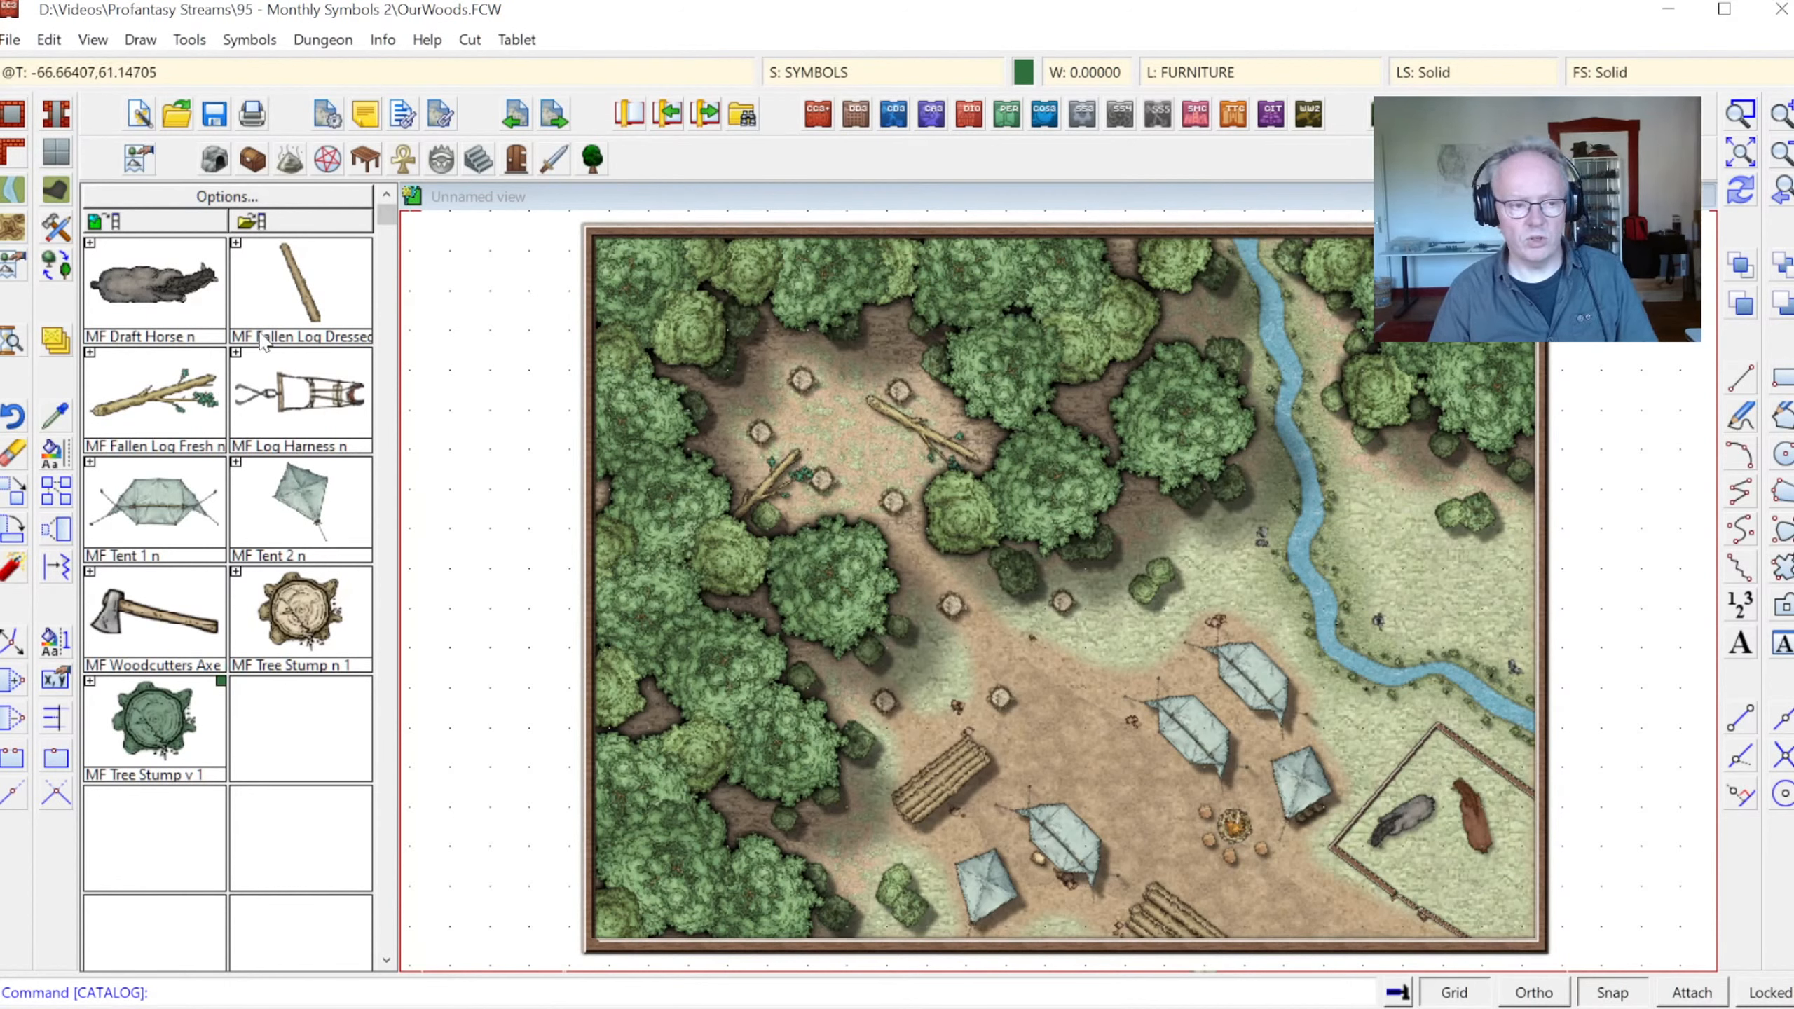
# View the map notes stored in the drawing presets
pyautogui.click(327, 116)
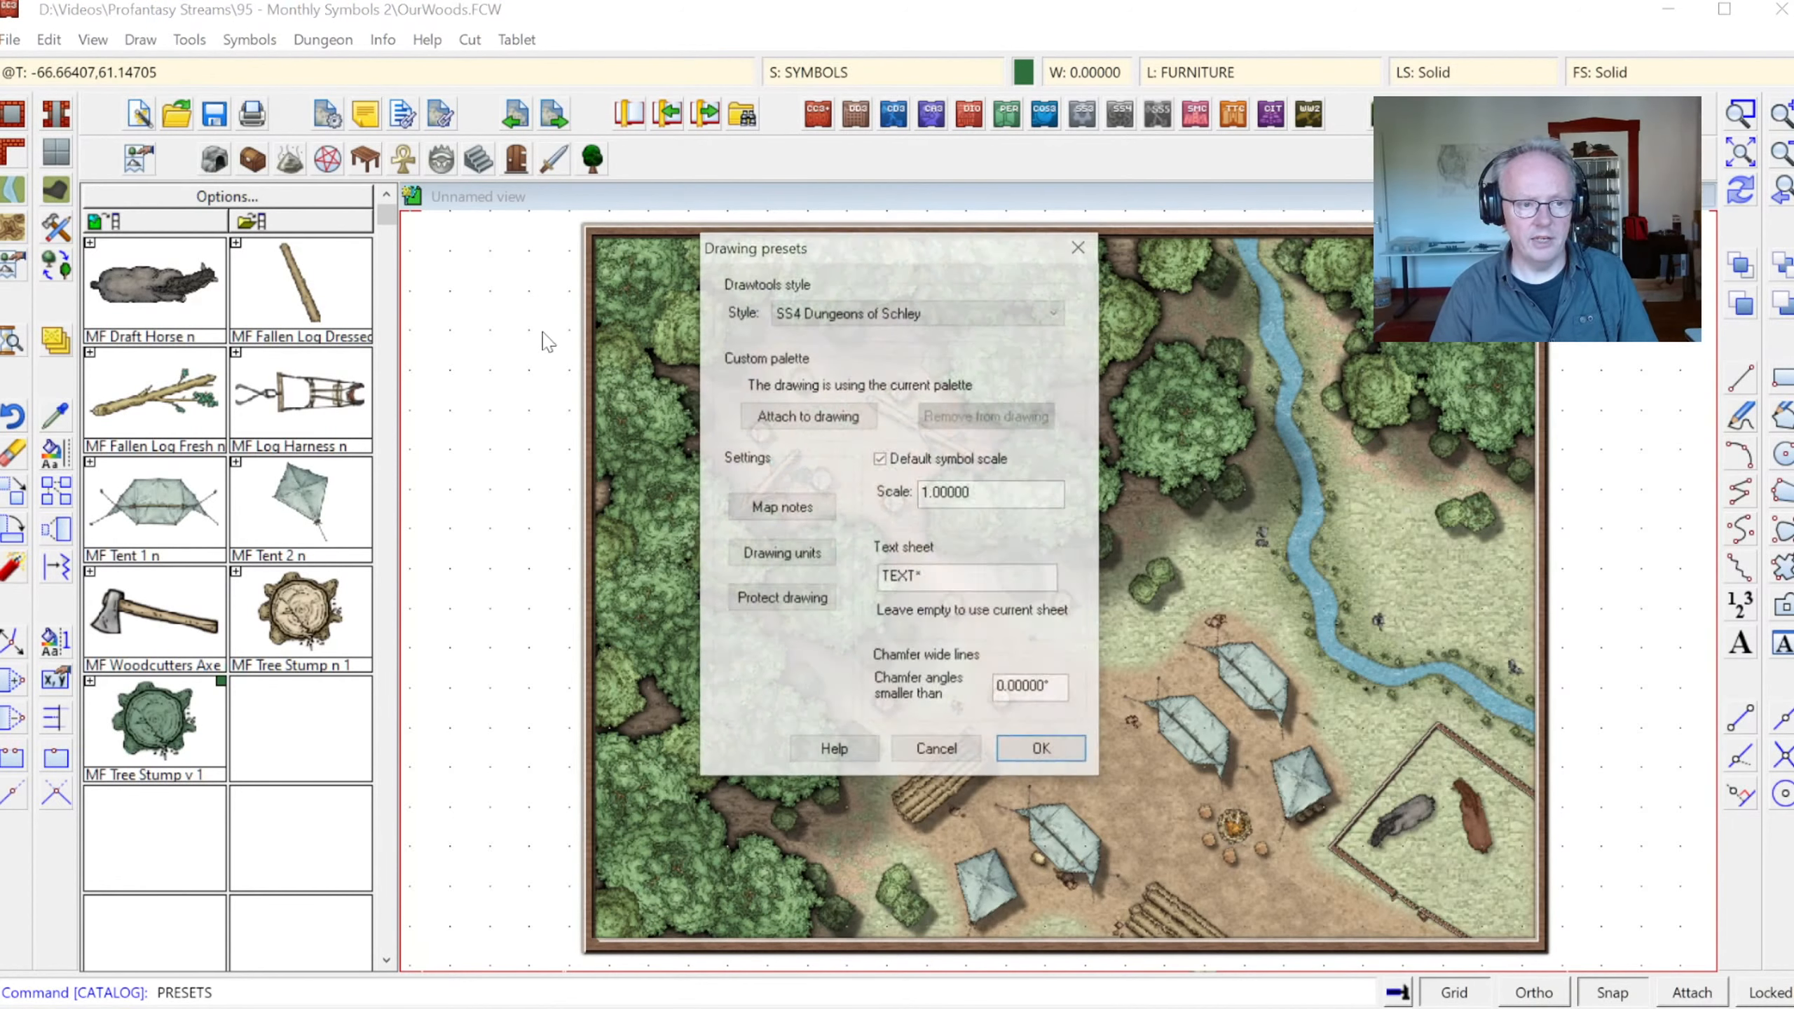
pyautogui.click(786, 509)
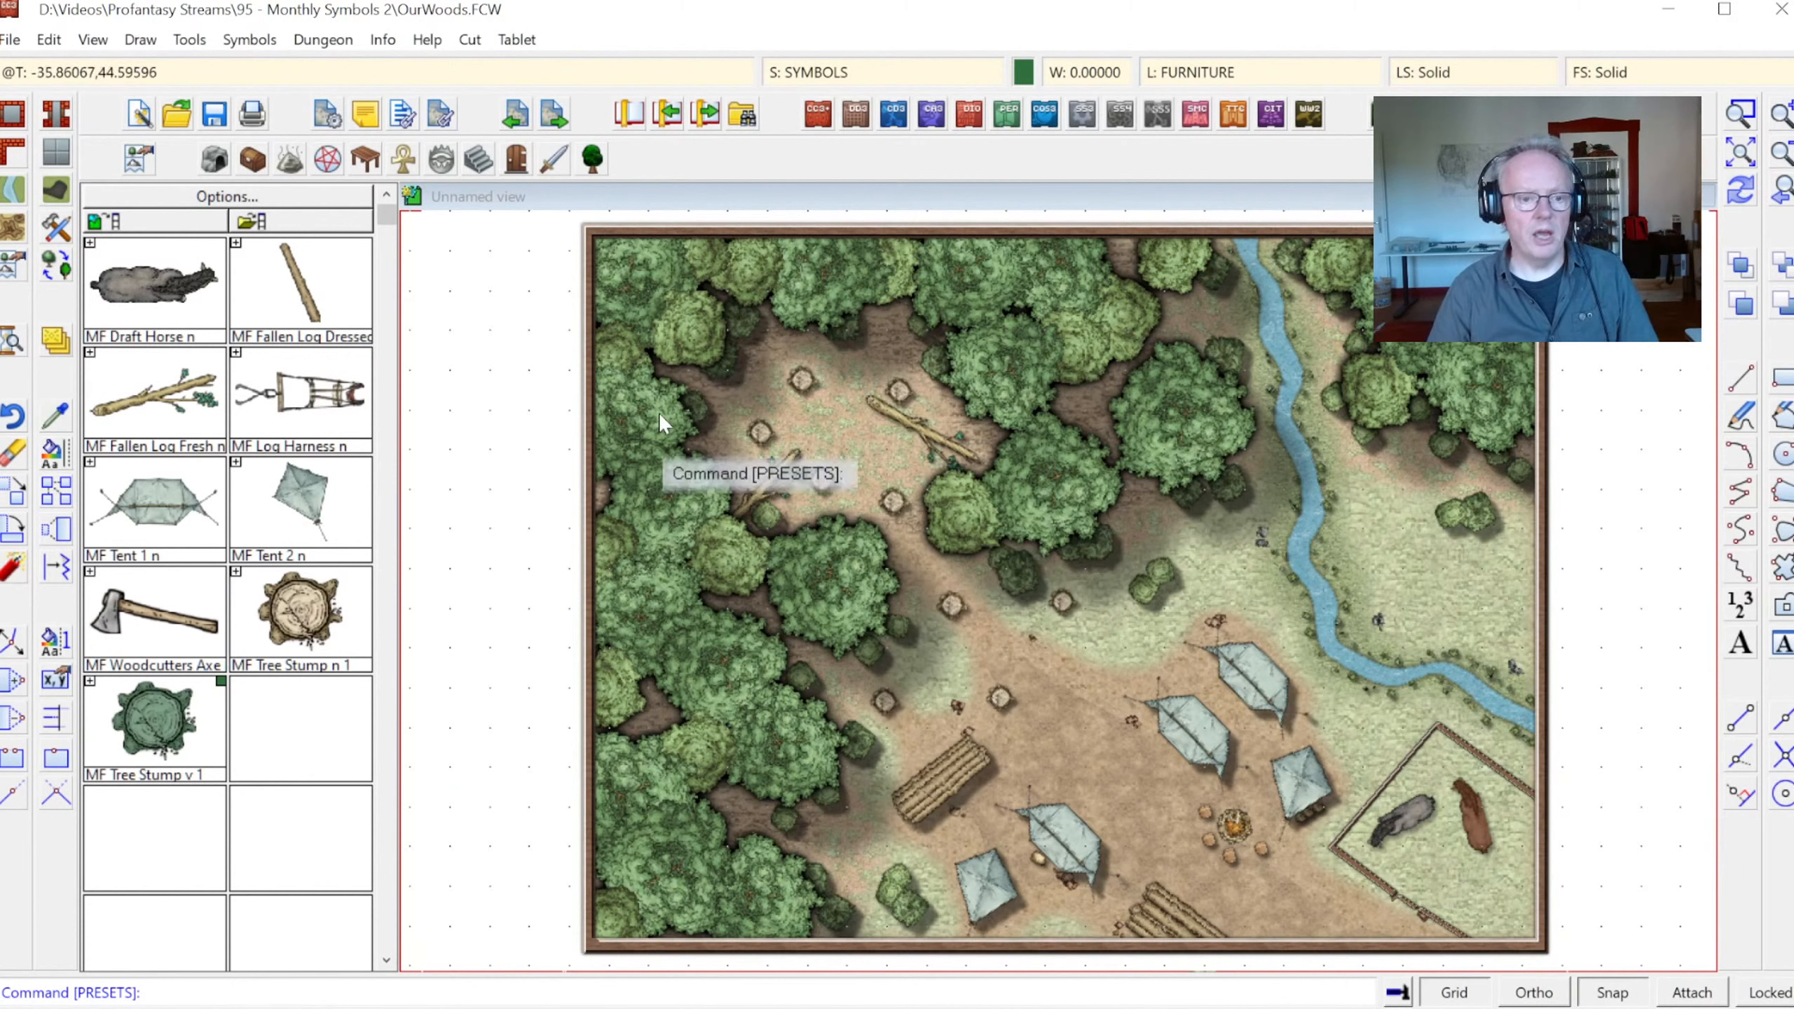
# Start a new overland drawing using the CC3 Mike Schley Overland map style
pyautogui.click(149, 119)
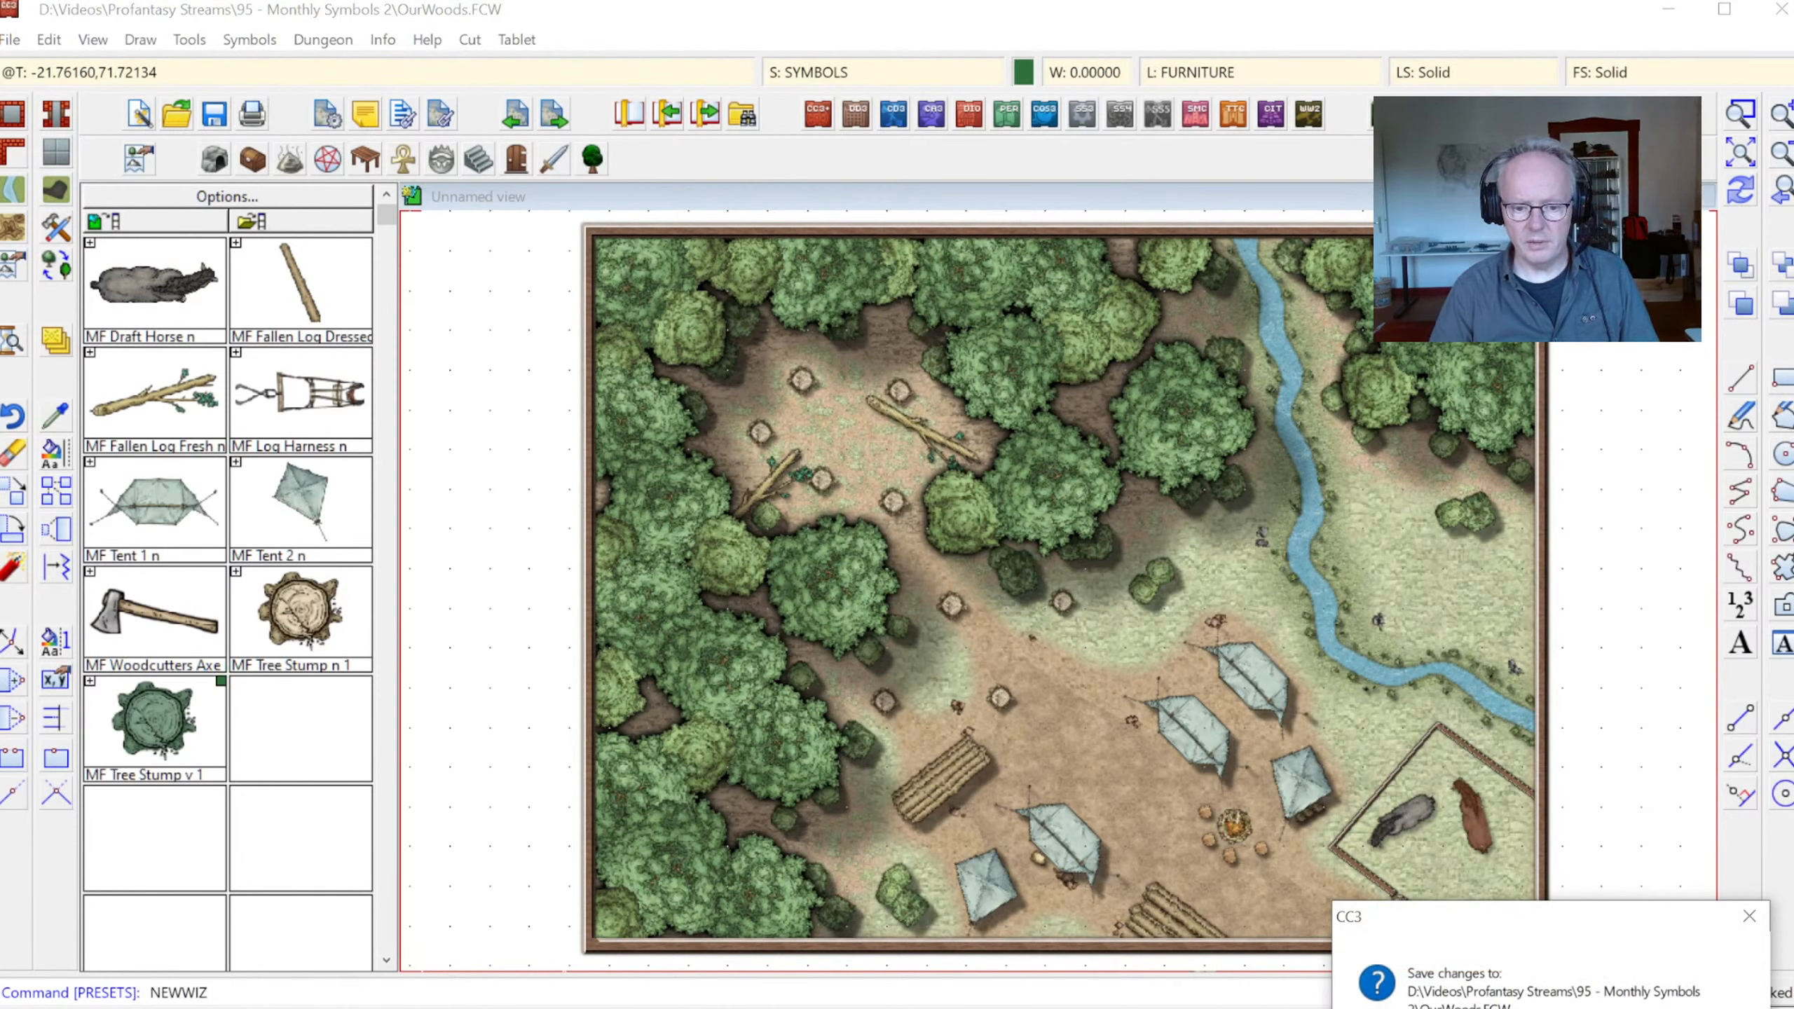
pyautogui.press('Return')
pyautogui.click(749, 792)
pyautogui.moveTo(850, 346); pyautogui.dragTo(841, 680)
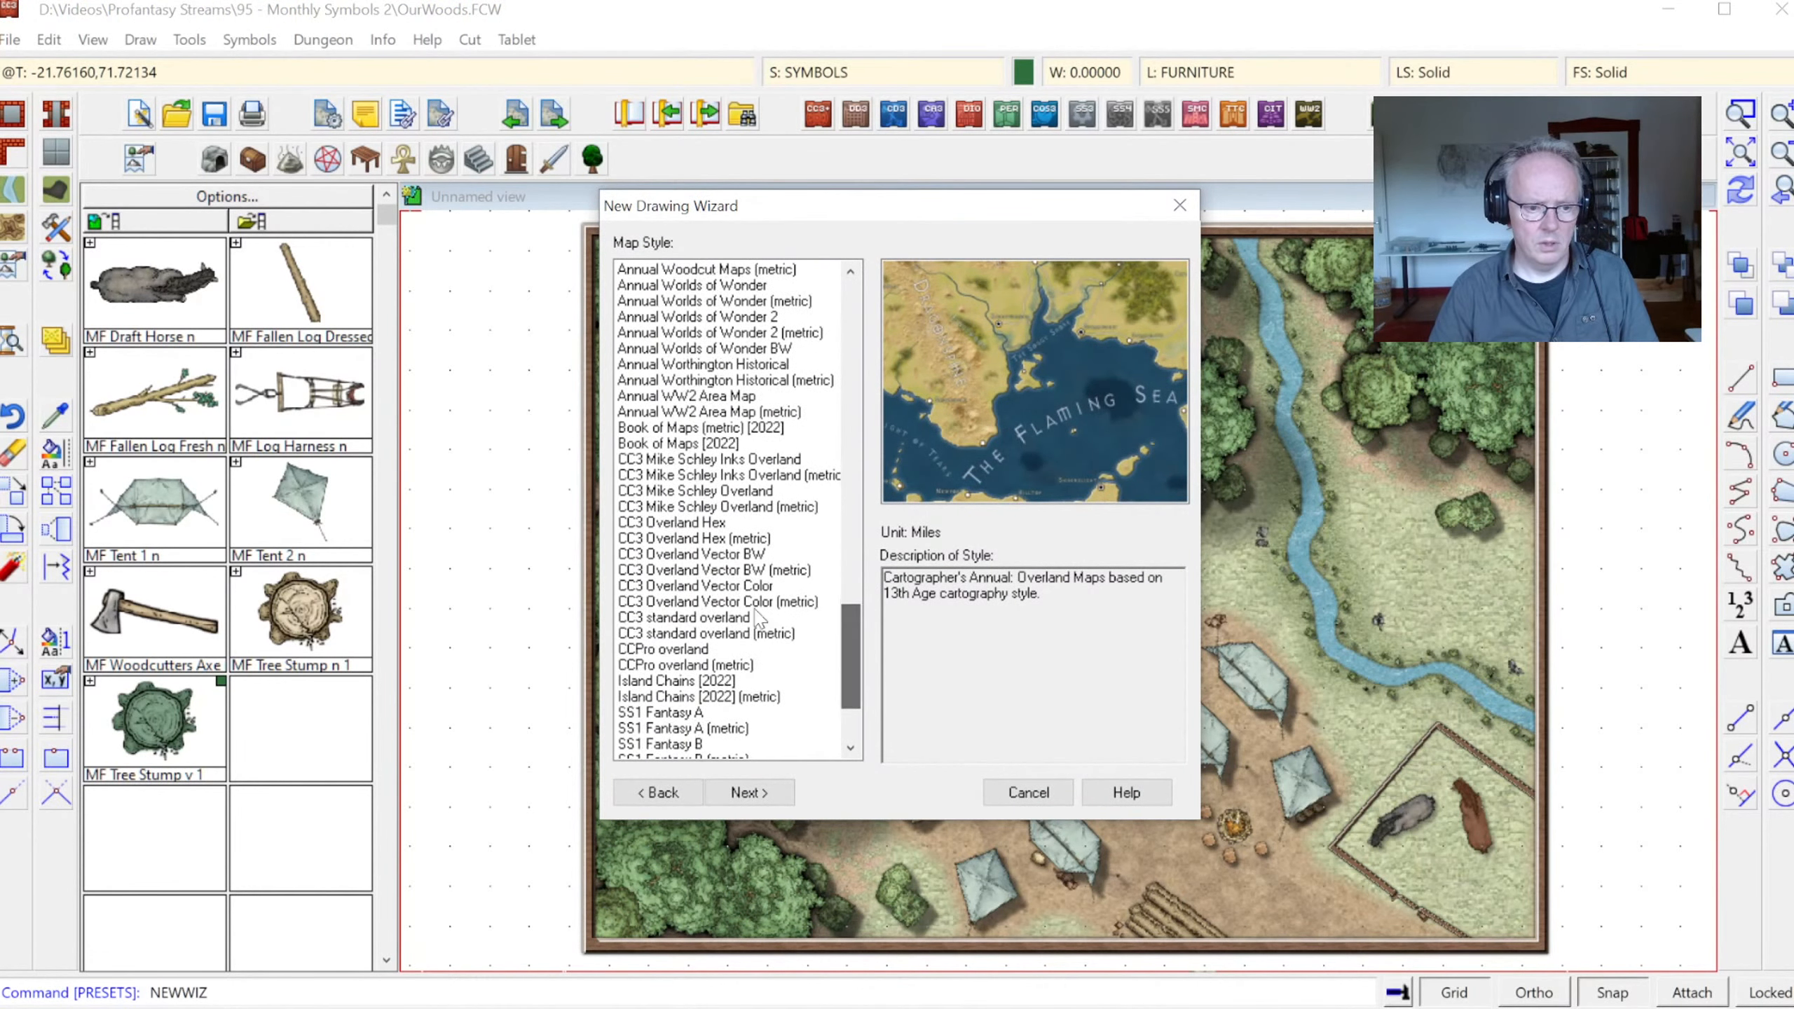
pyautogui.click(695, 493)
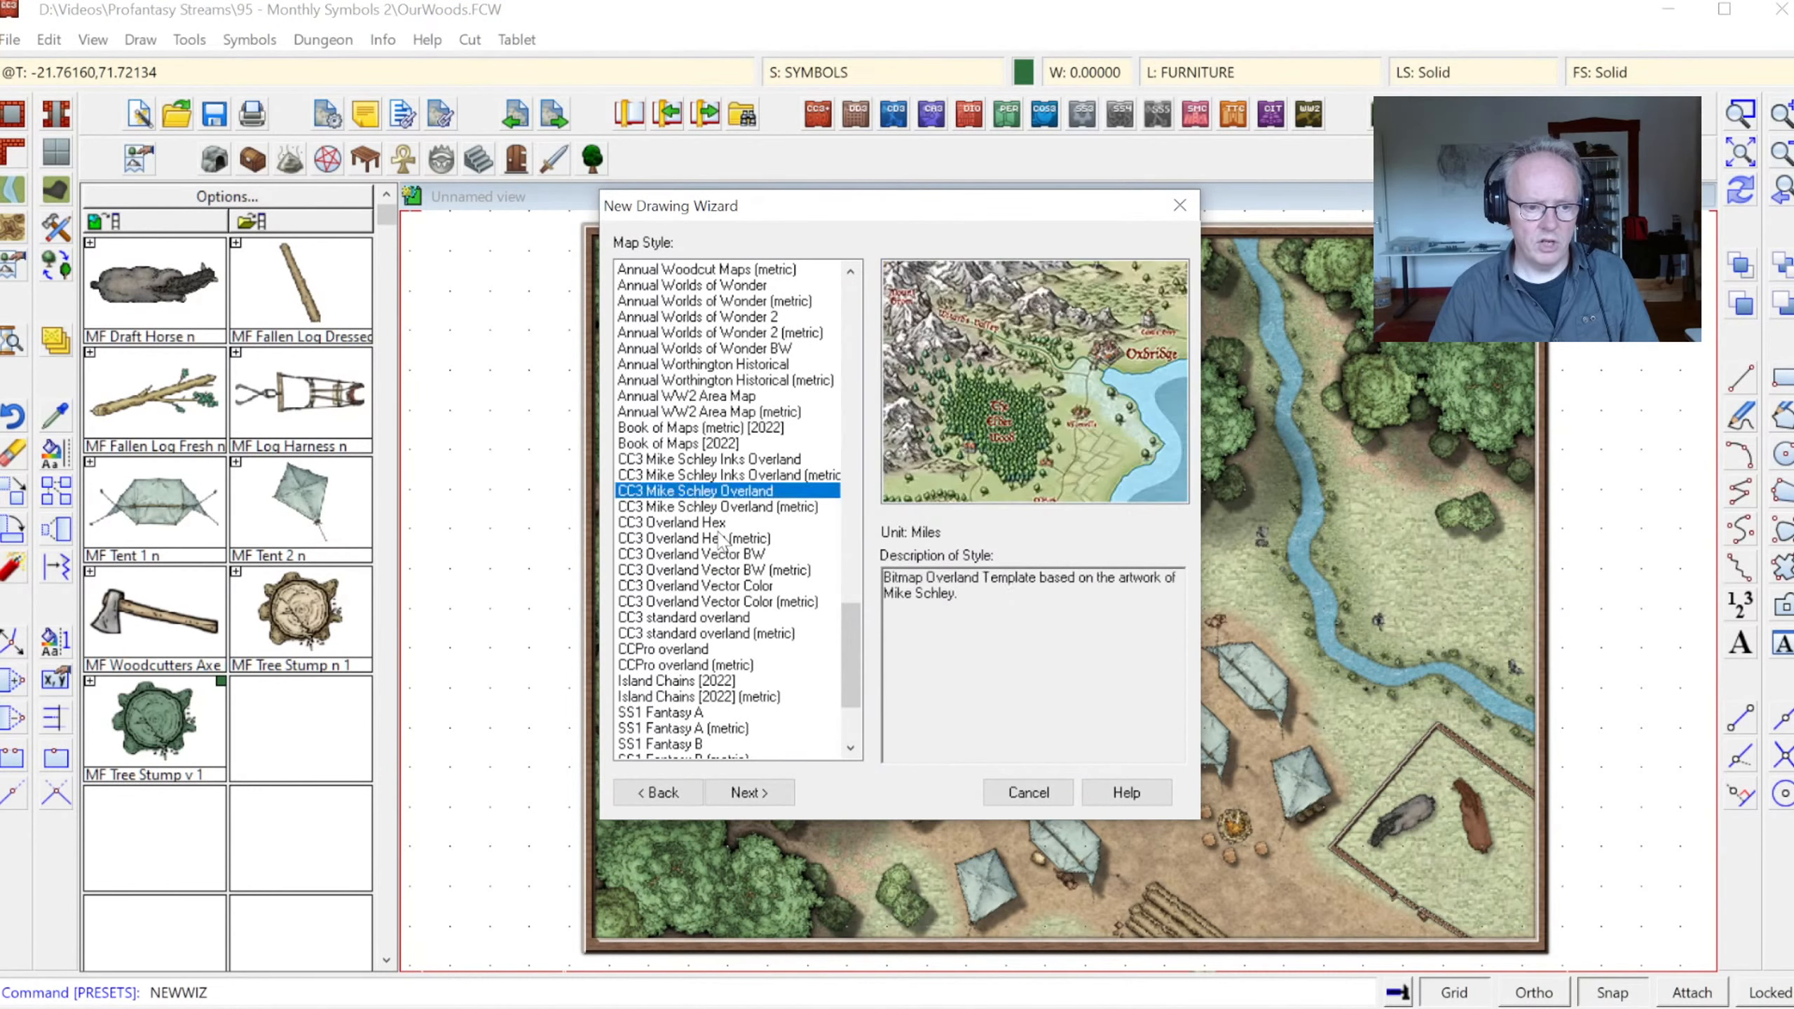
pyautogui.click(777, 791)
# Save the new map as temp.FCW in the Downloads folder, replacing the existing file
pyautogui.click(947, 792)
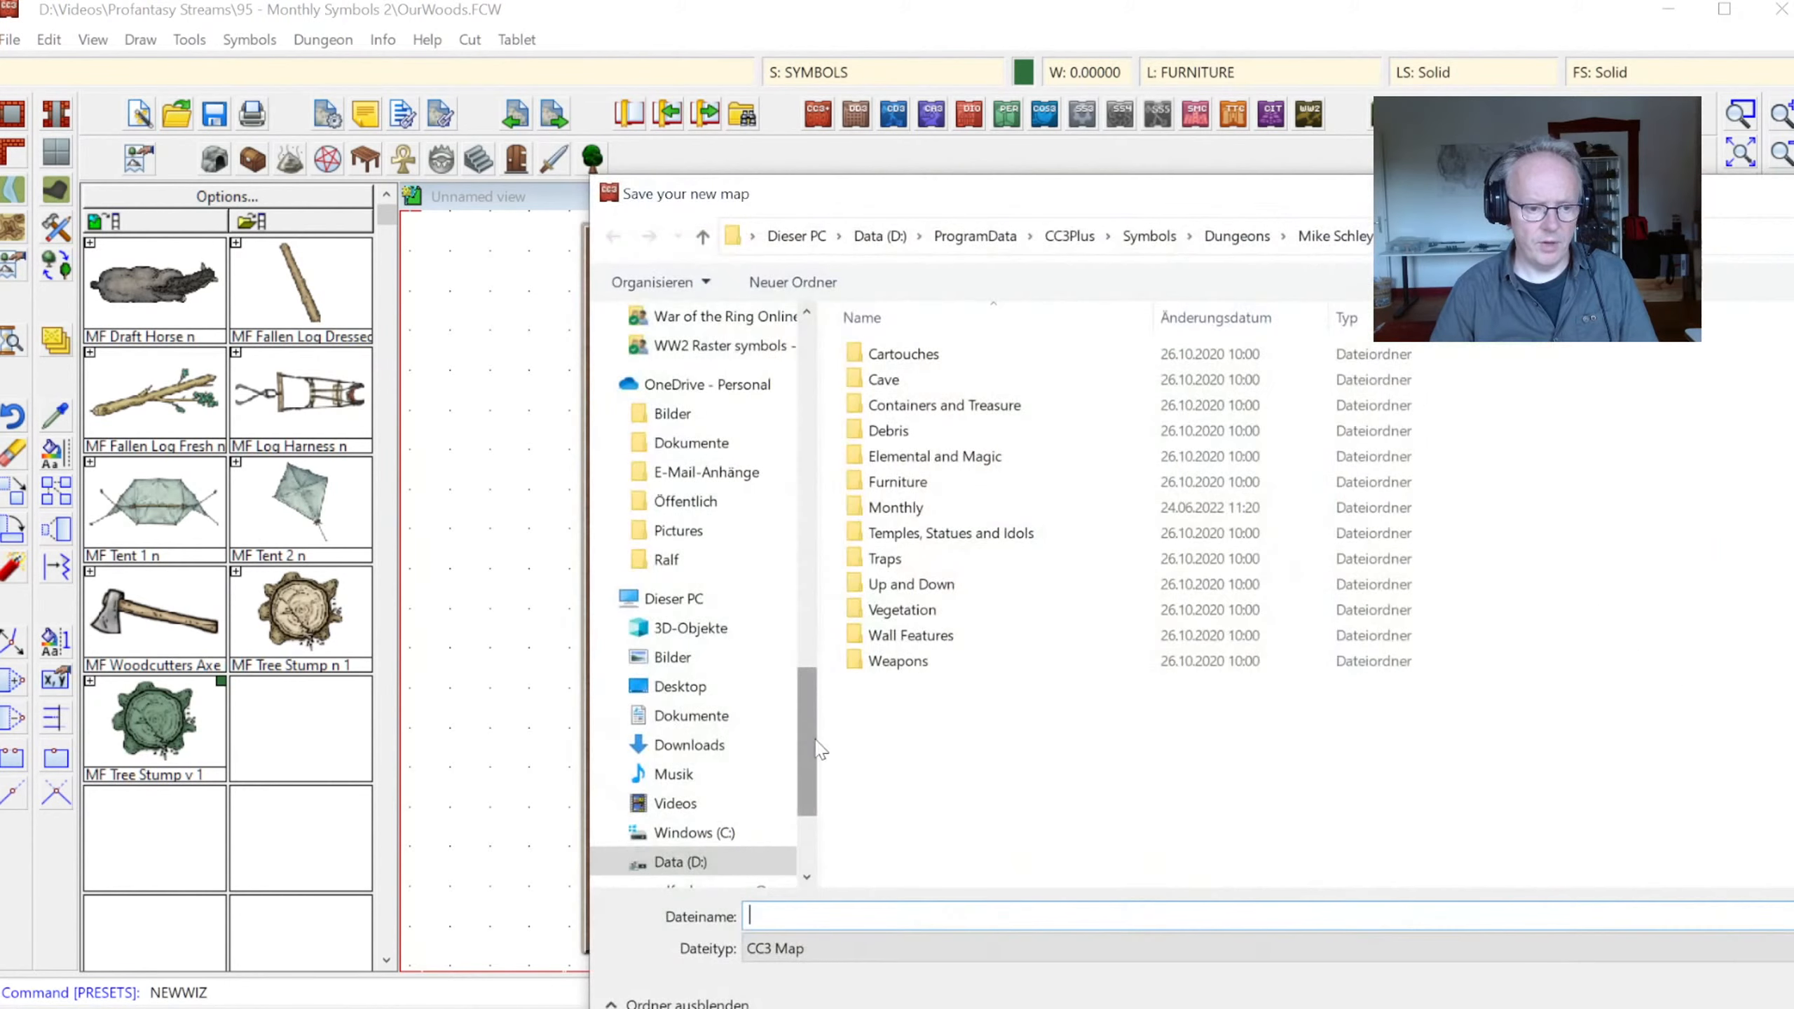
pyautogui.write('Temp')
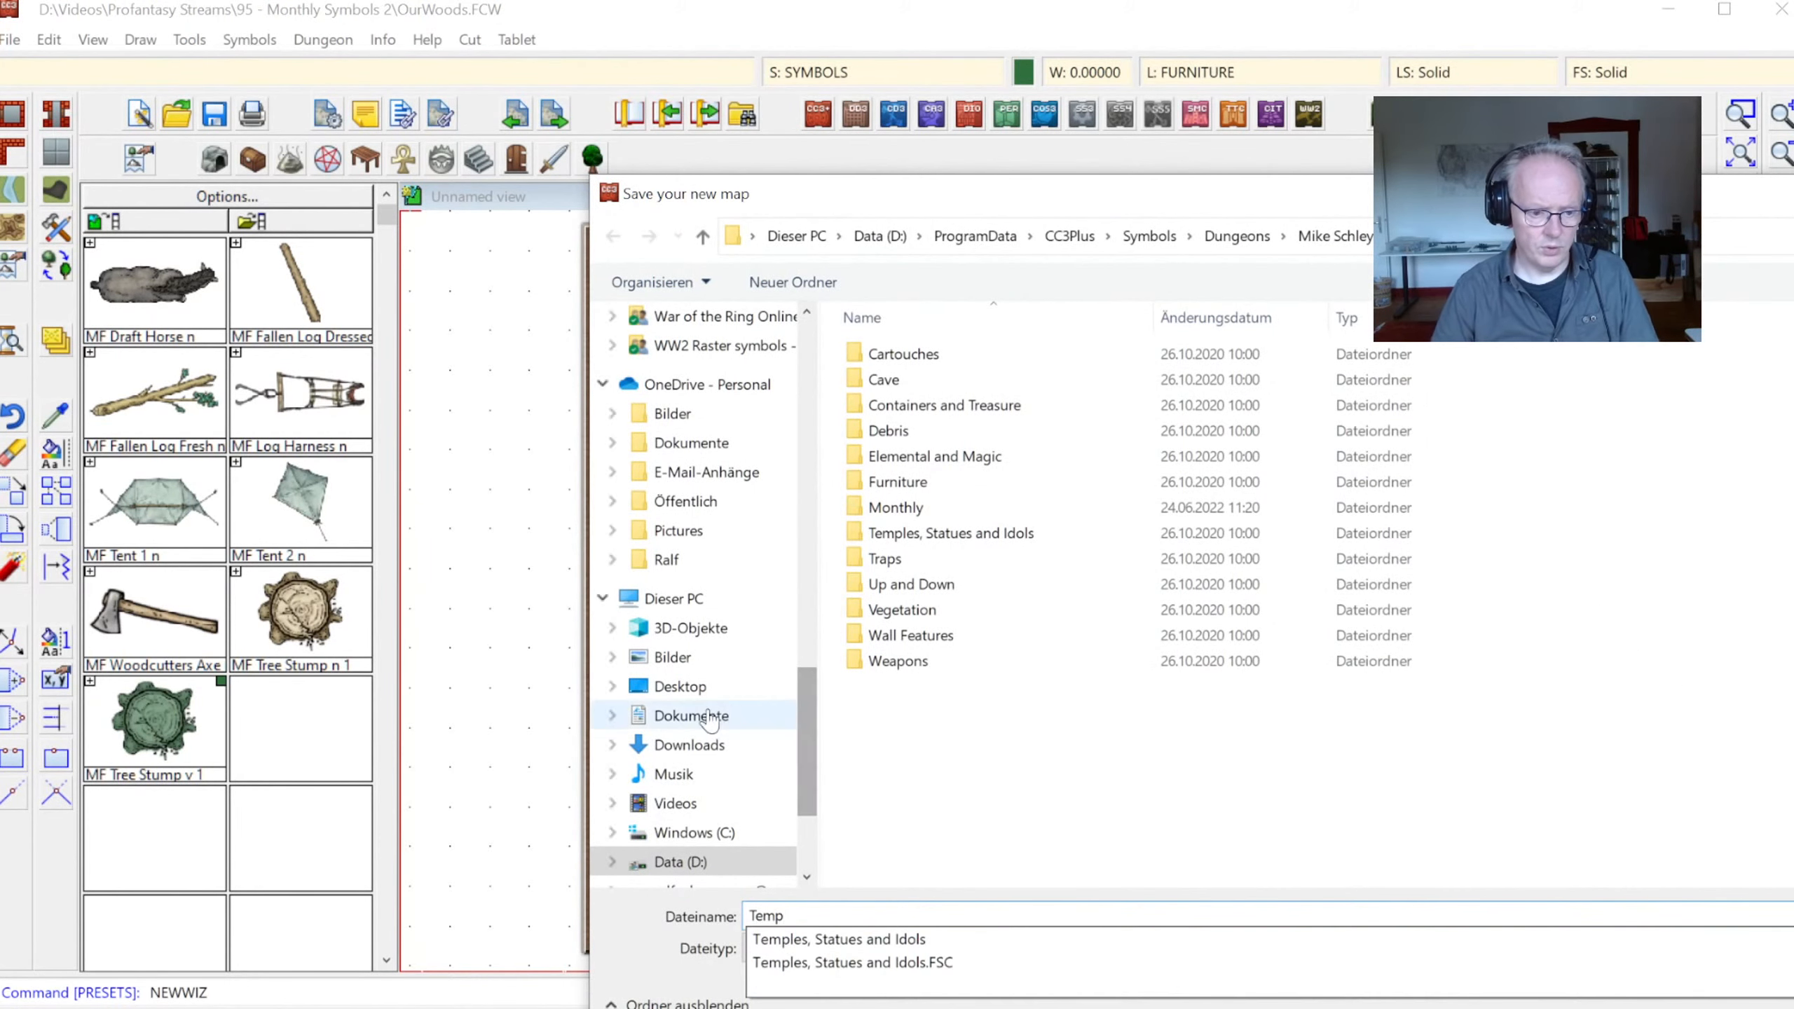
pyautogui.click(689, 744)
pyautogui.doubleClick(927, 391)
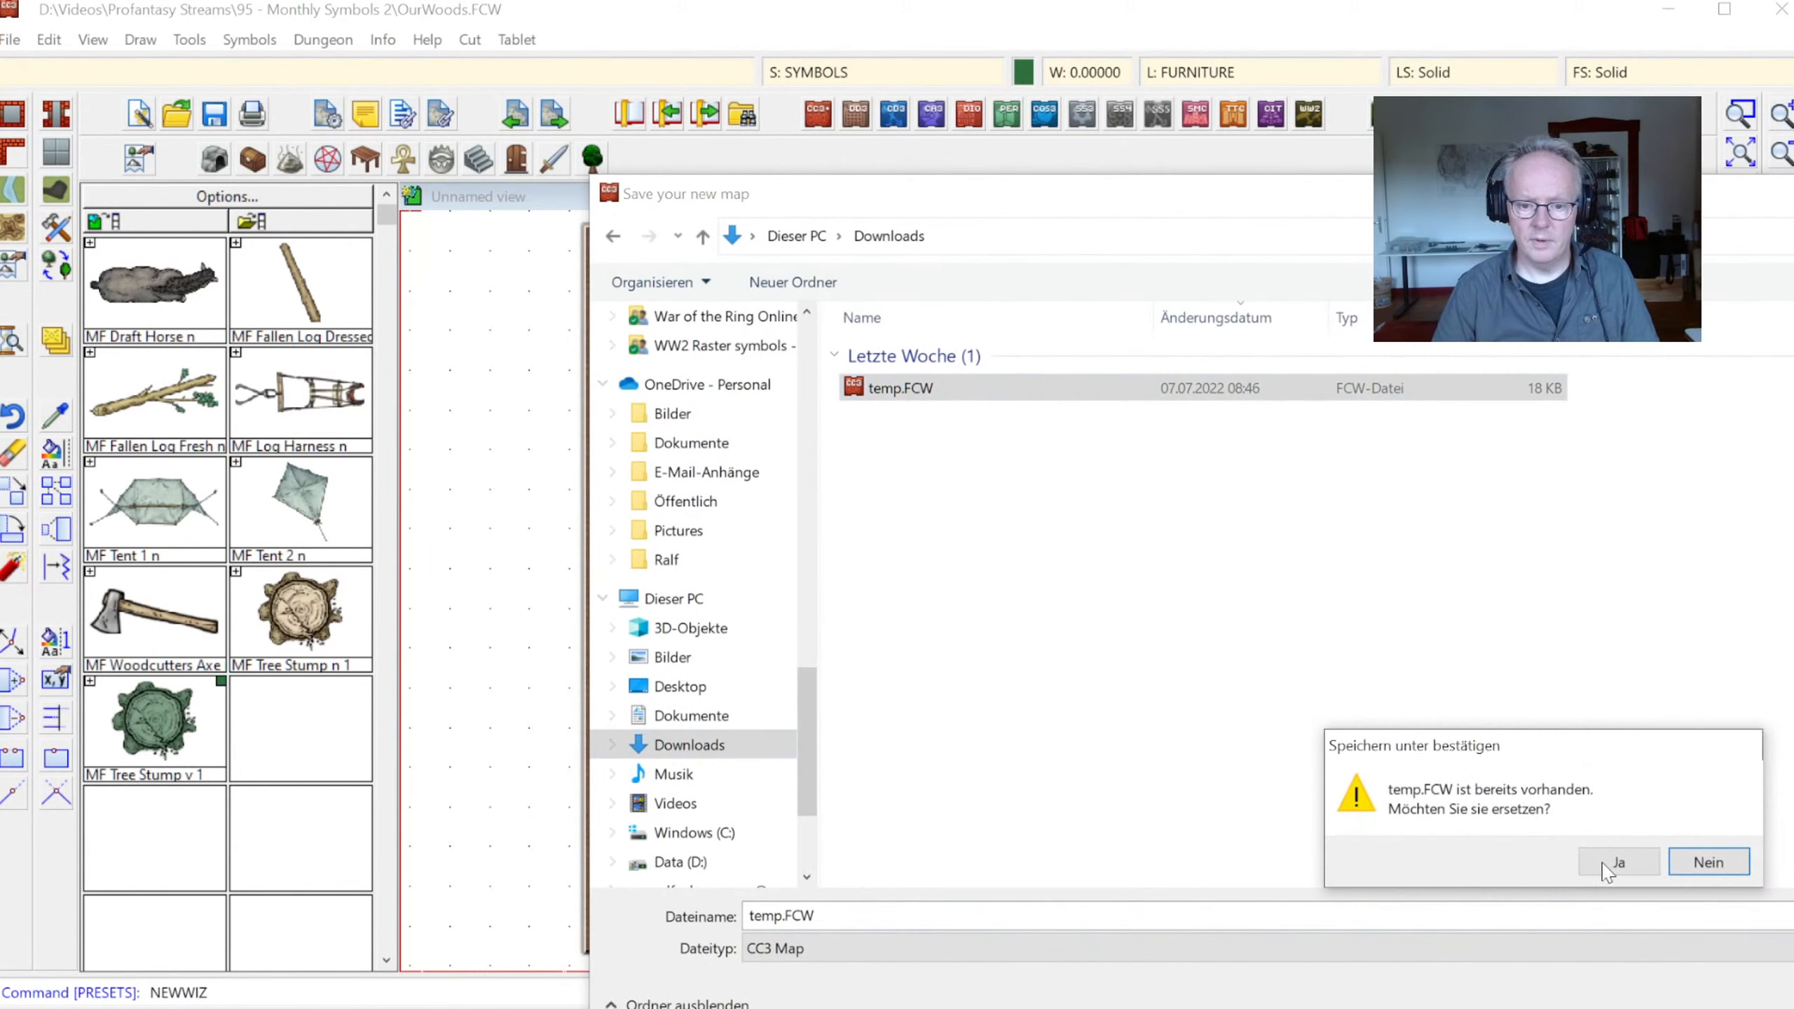
pyautogui.click(1607, 863)
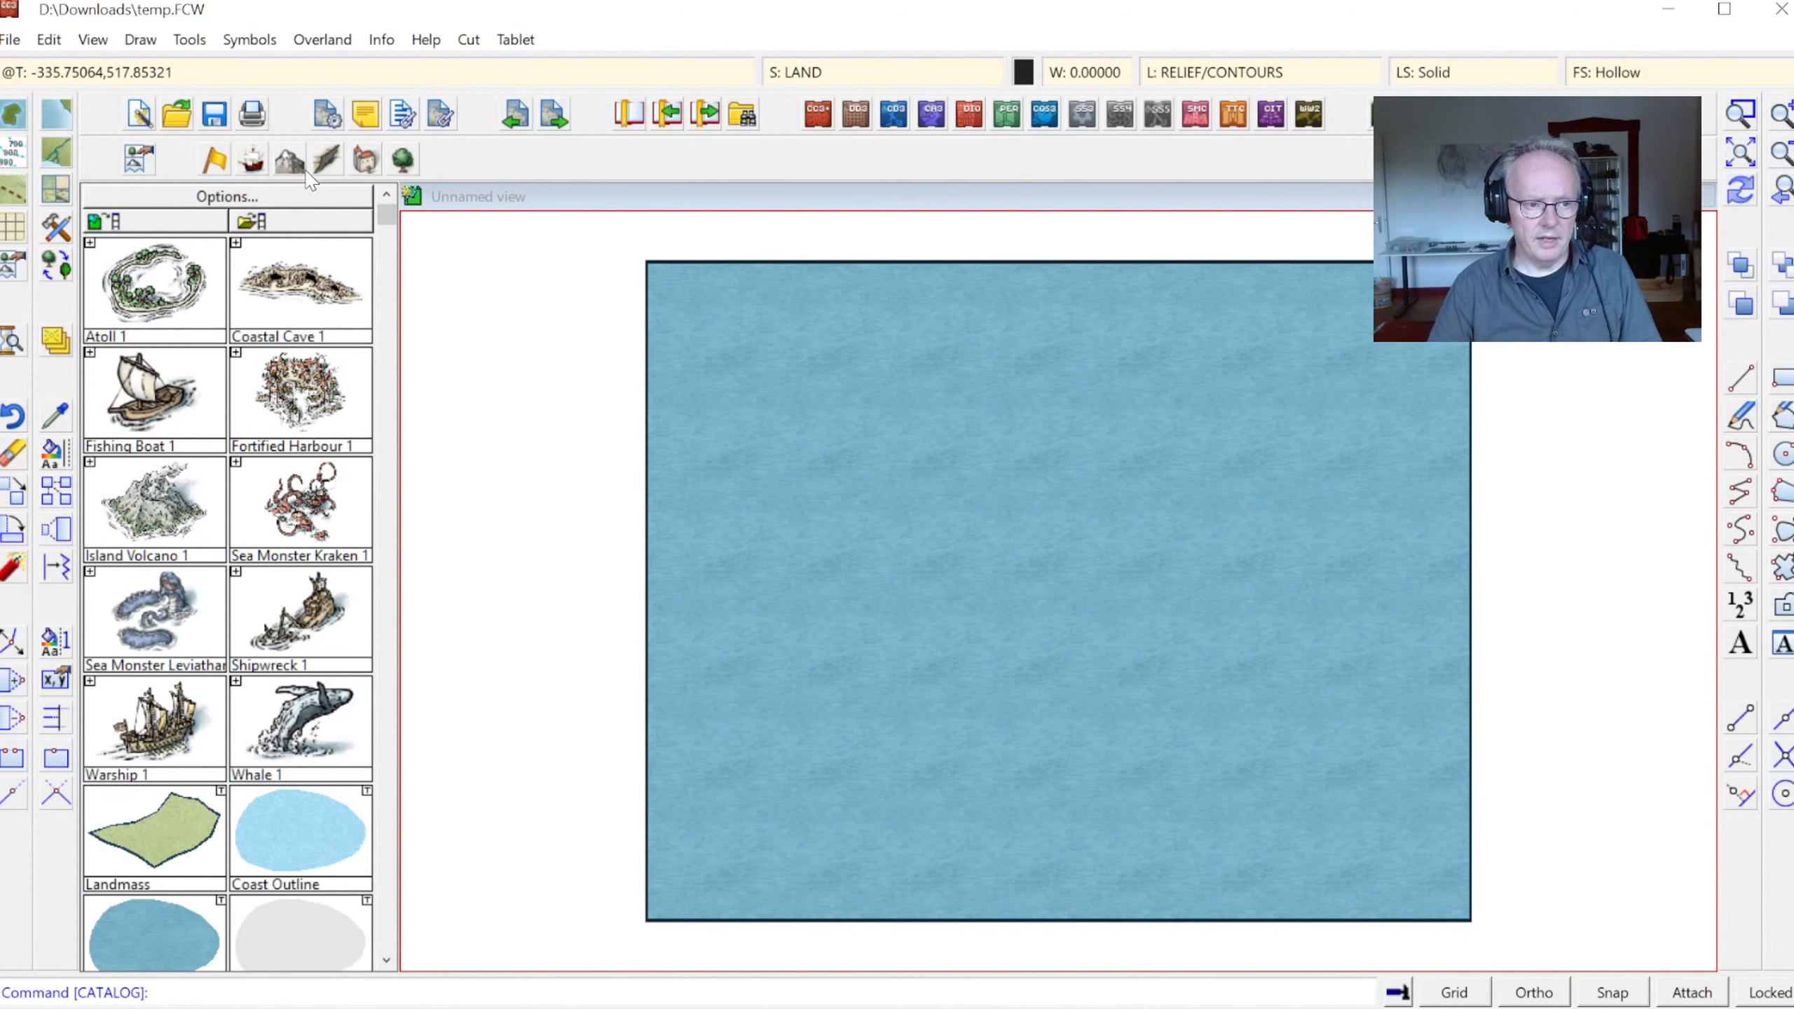
# Check the list of catalog settings available for the new overland map
pyautogui.click(139, 161)
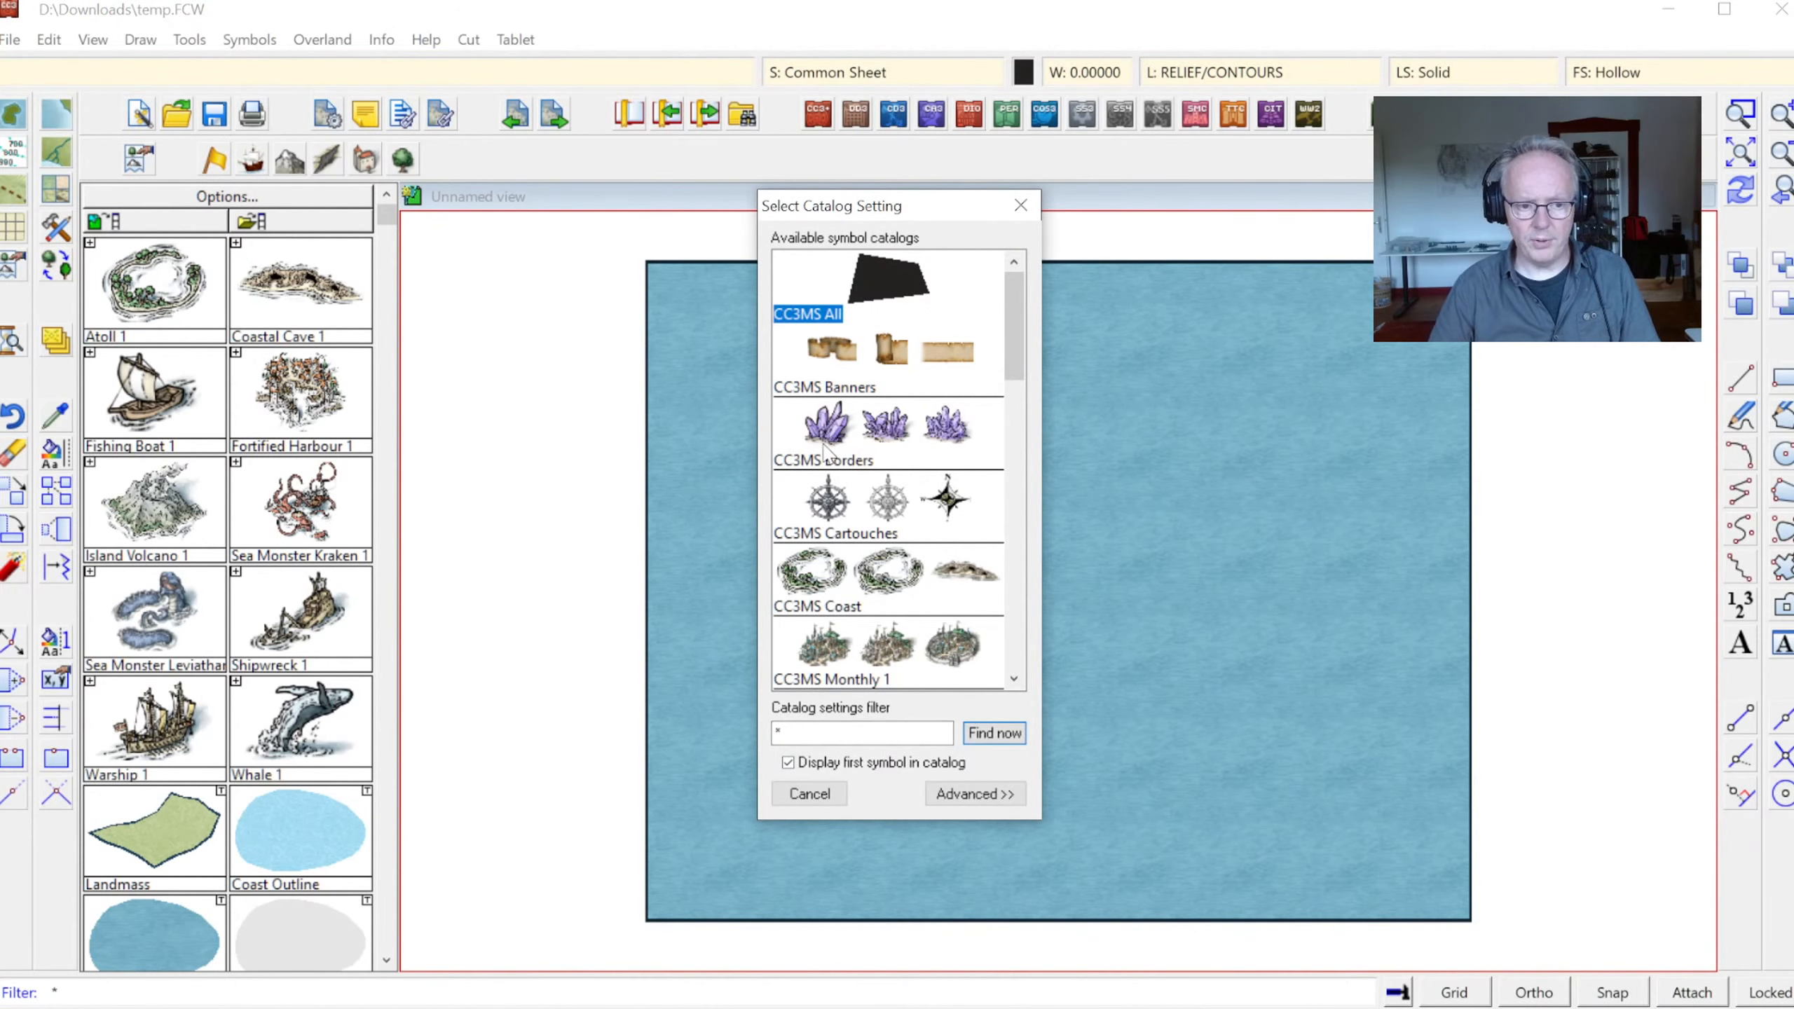
pyautogui.moveTo(1017, 301)
pyautogui.mouseDown()
pyautogui.moveTo(1017, 453)
pyautogui.moveTo(1037, 372)
pyautogui.moveTo(1024, 293)
pyautogui.mouseUp()
pyautogui.click(1020, 205)
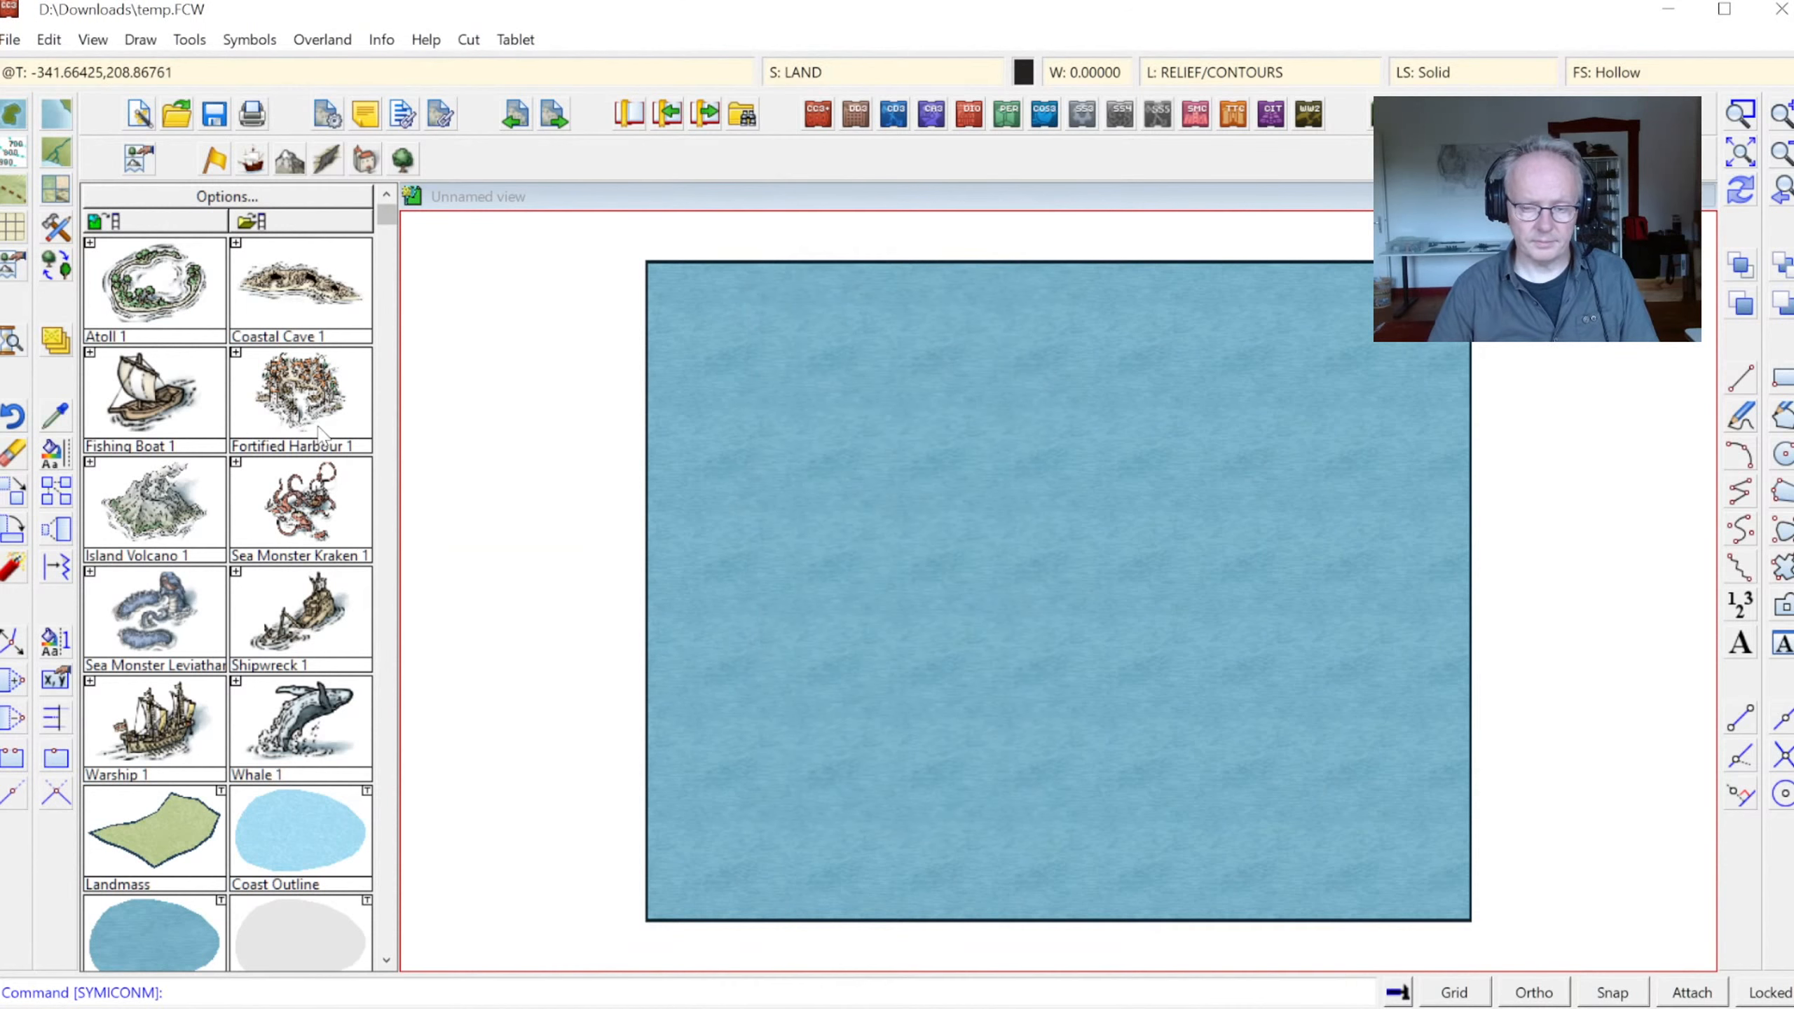
# Reopen the OurWoods.FCW drawing and open its advanced catalog settings
pyautogui.click(11, 39)
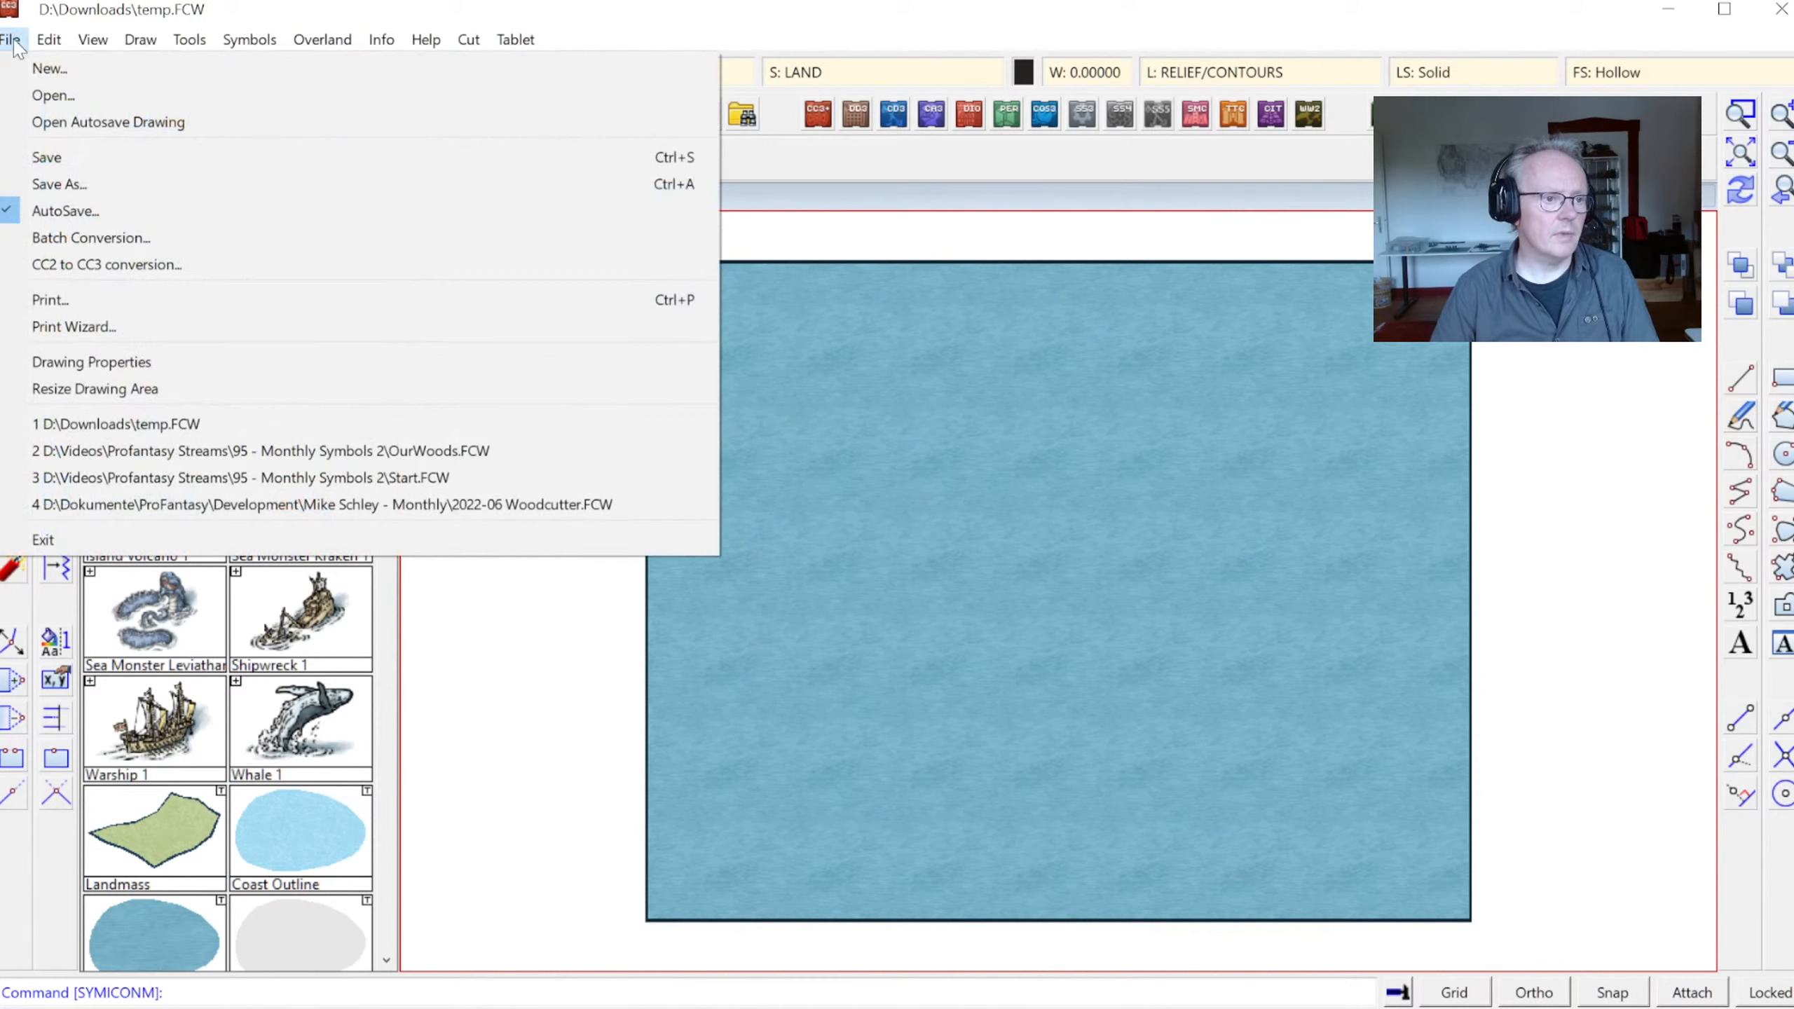
pyautogui.click(182, 455)
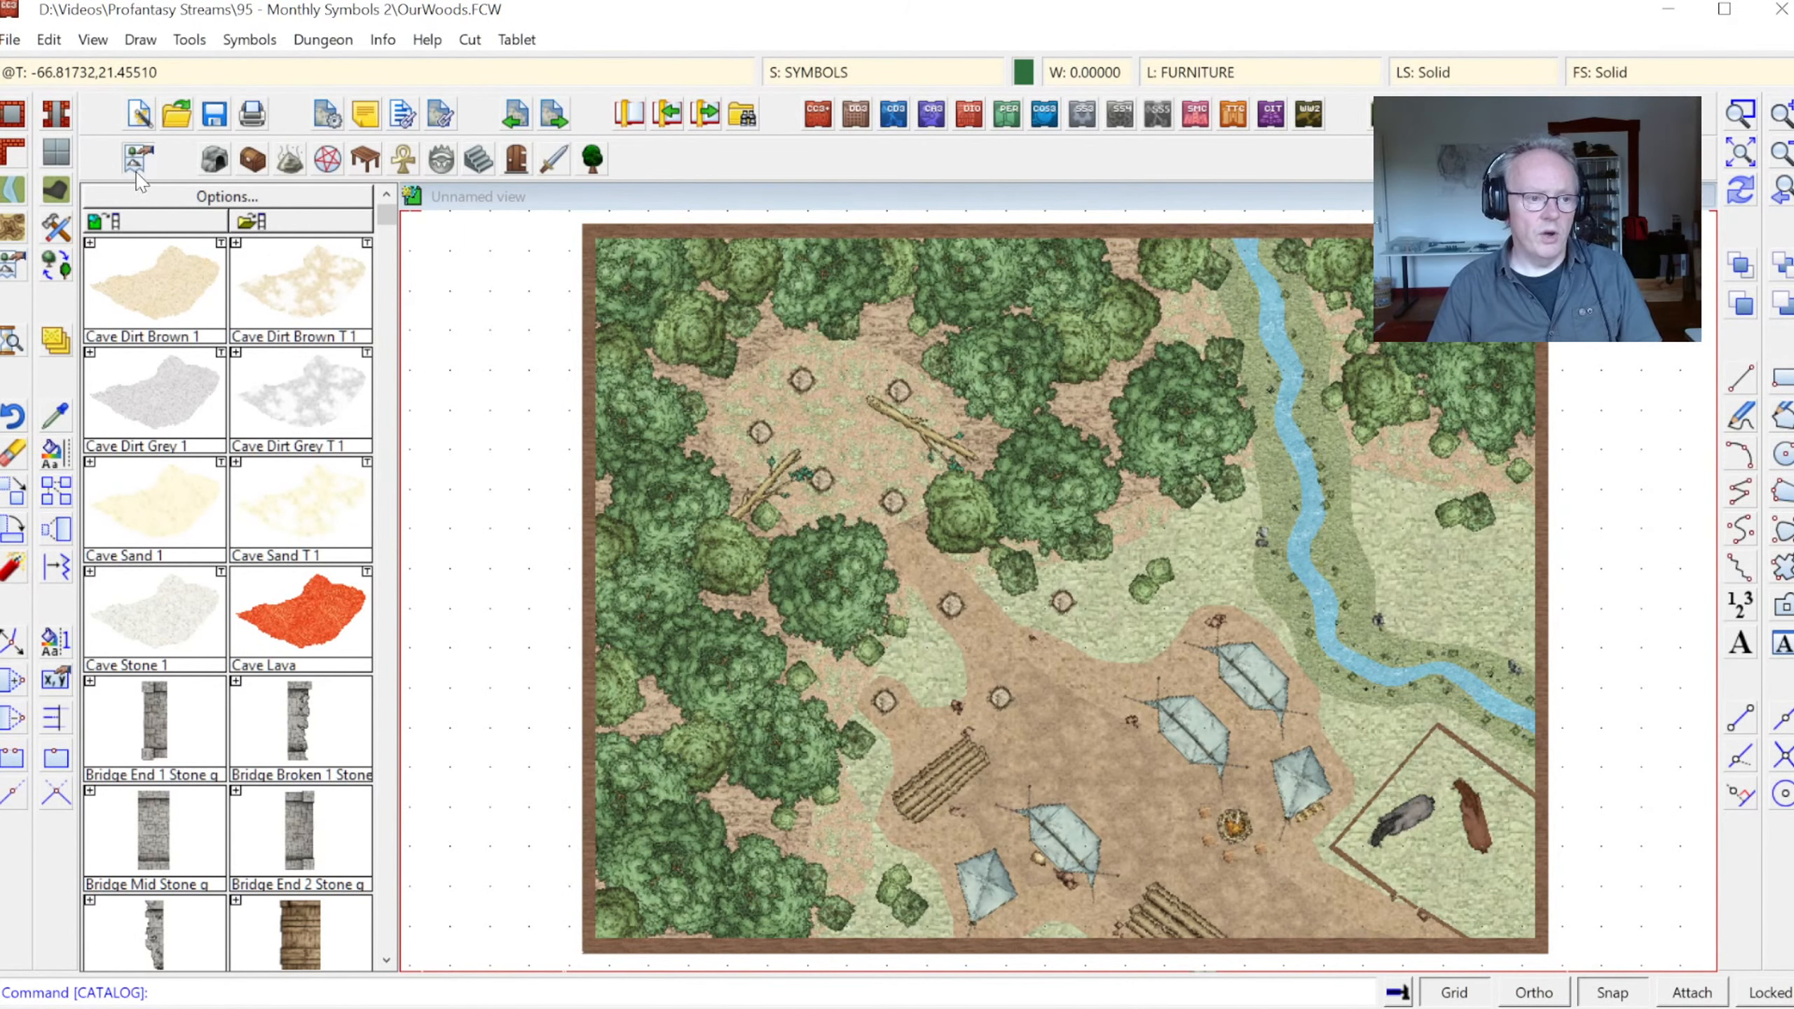
pyautogui.click(200, 219)
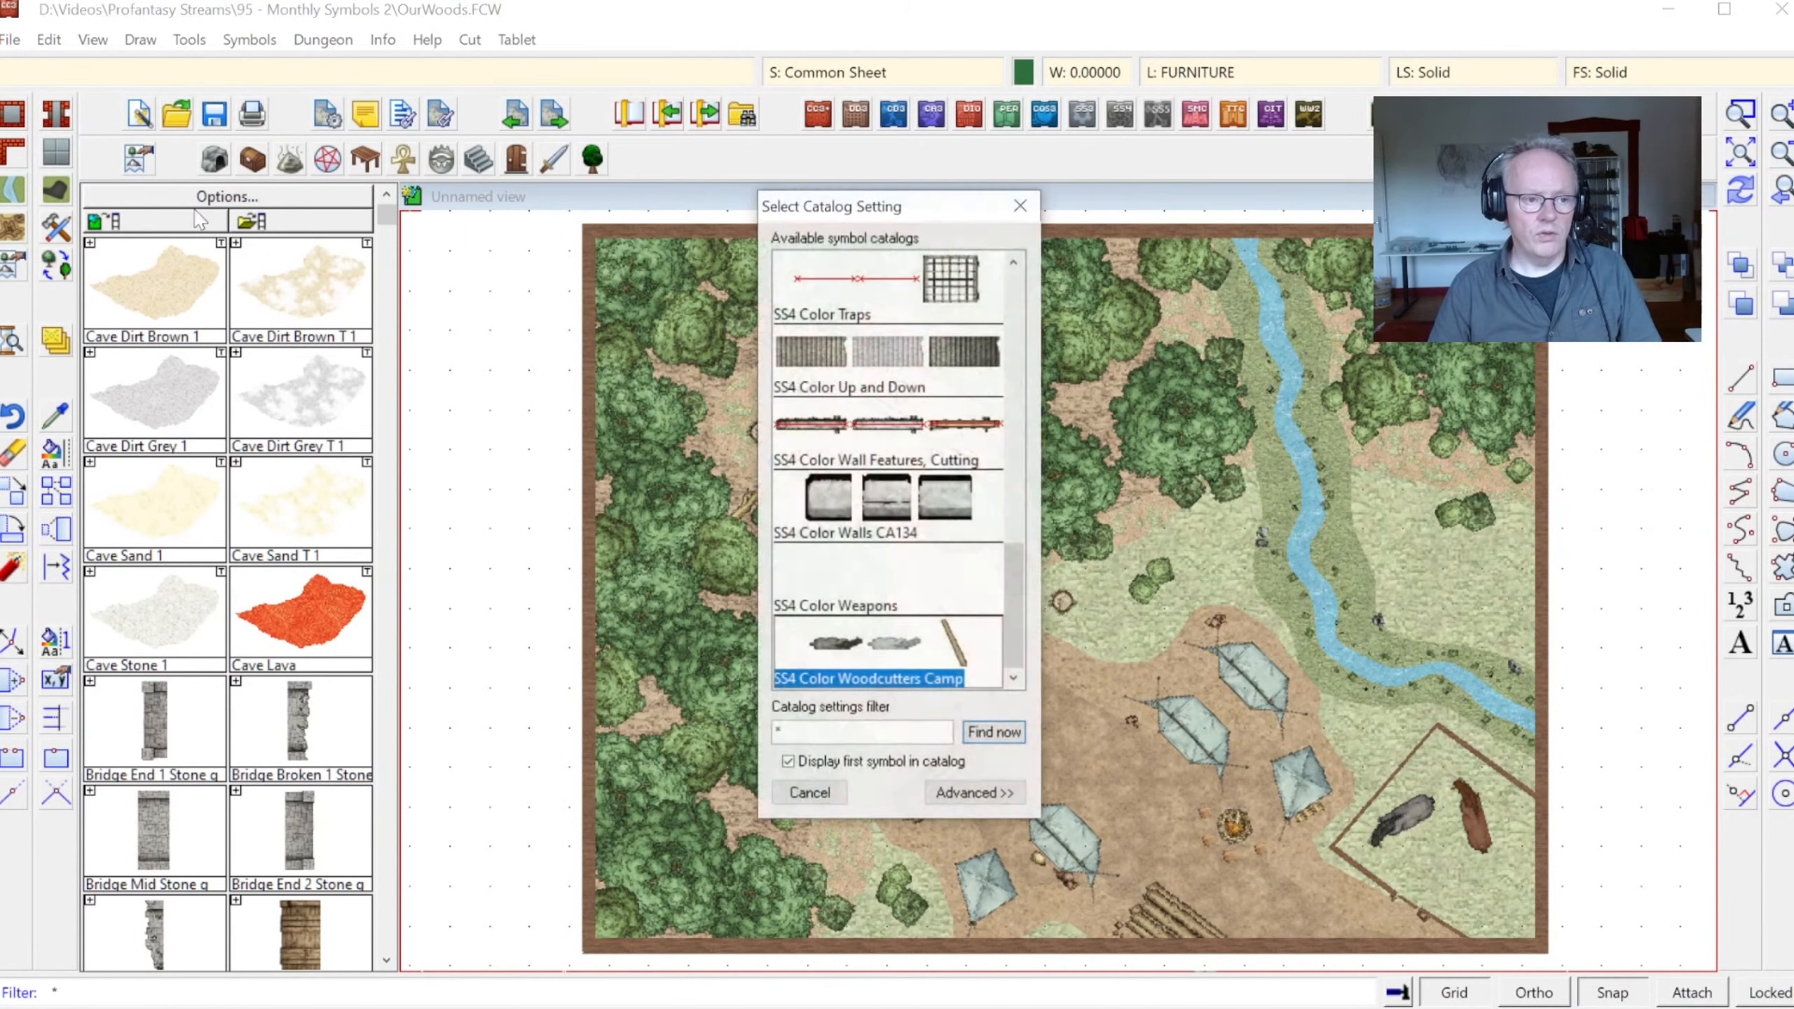
pyautogui.click(958, 802)
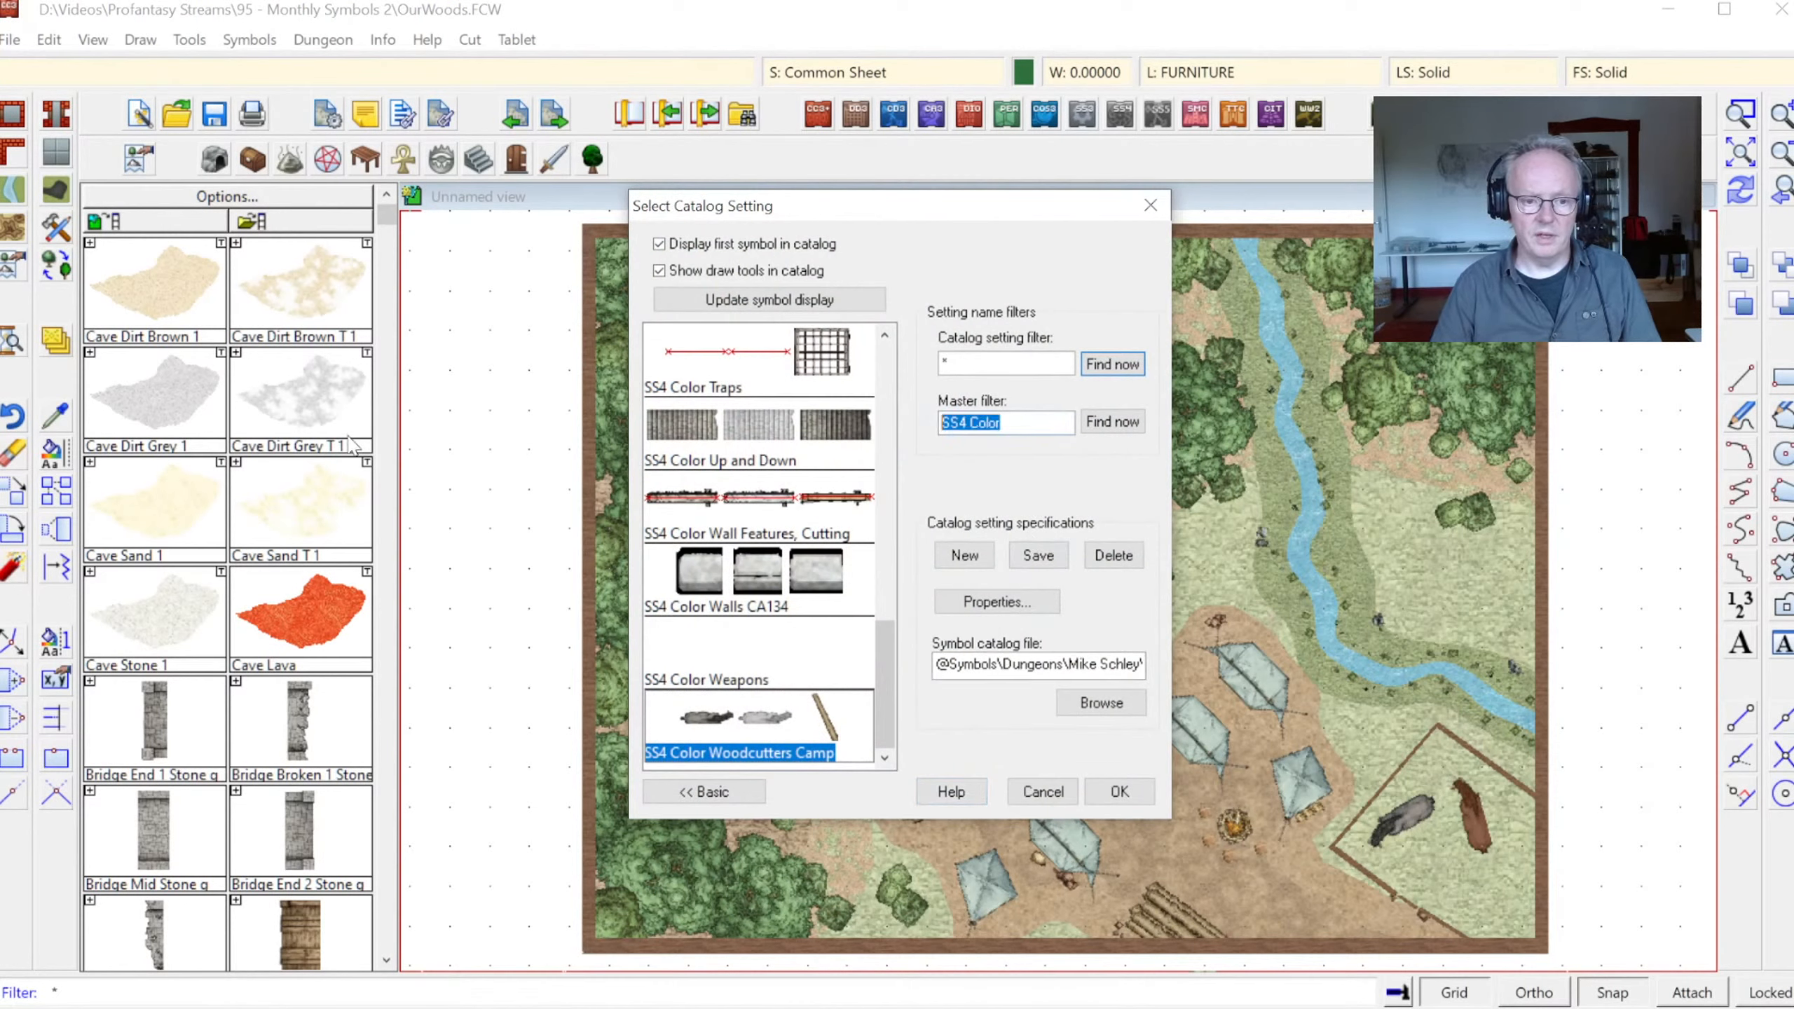
# Set the master filter to * and list every installed catalog setting, then cancel the catalog selection
pyautogui.write('*')
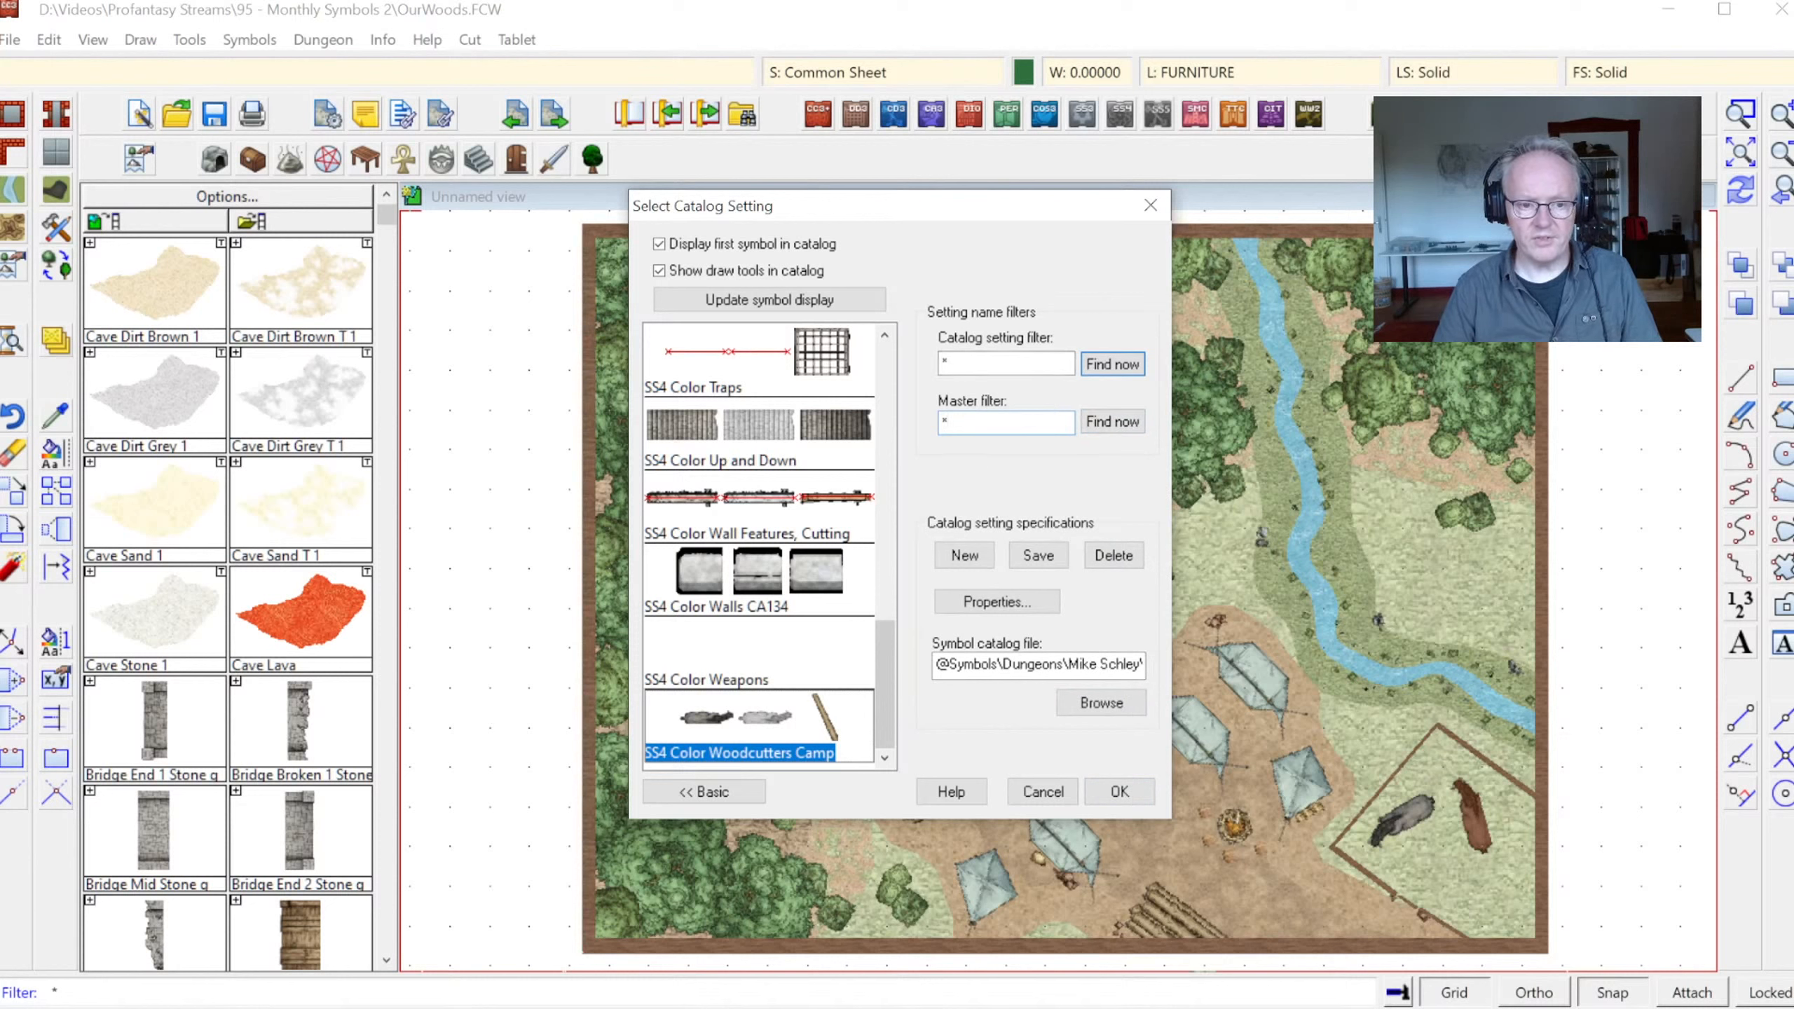
pyautogui.click(1114, 422)
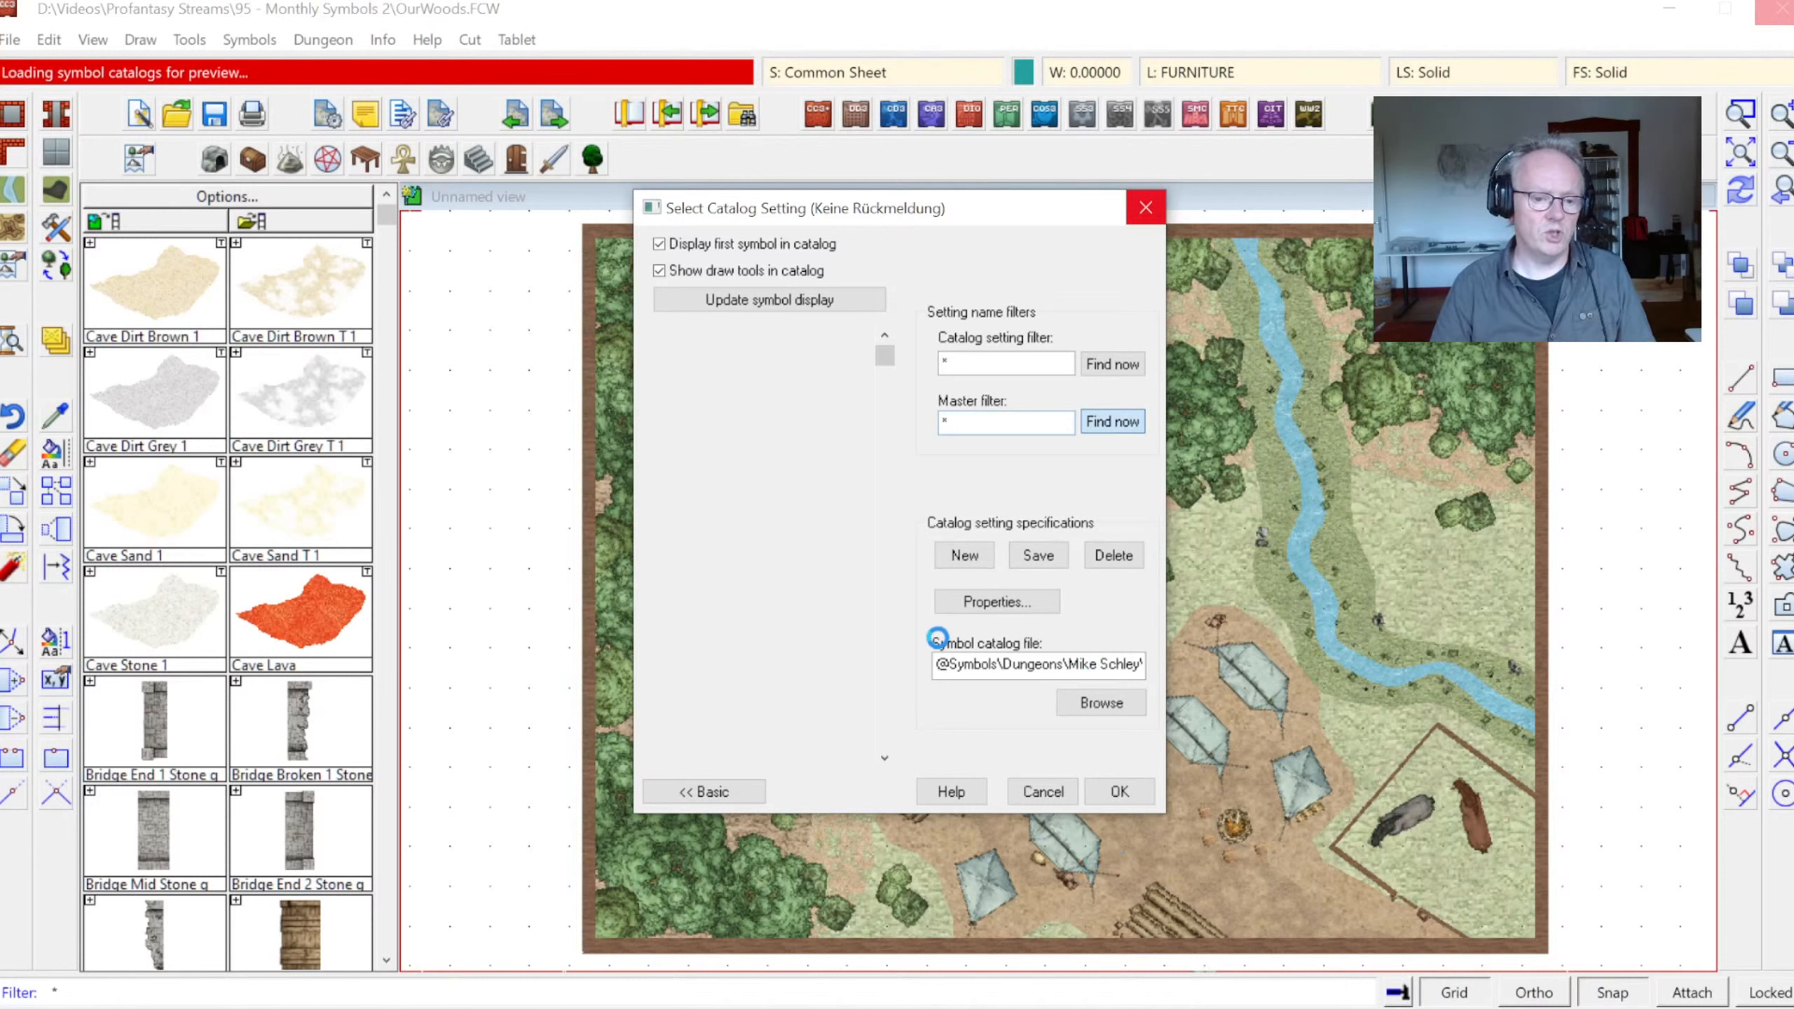
pyautogui.moveTo(849, 218); pyautogui.dragTo(914, 192)
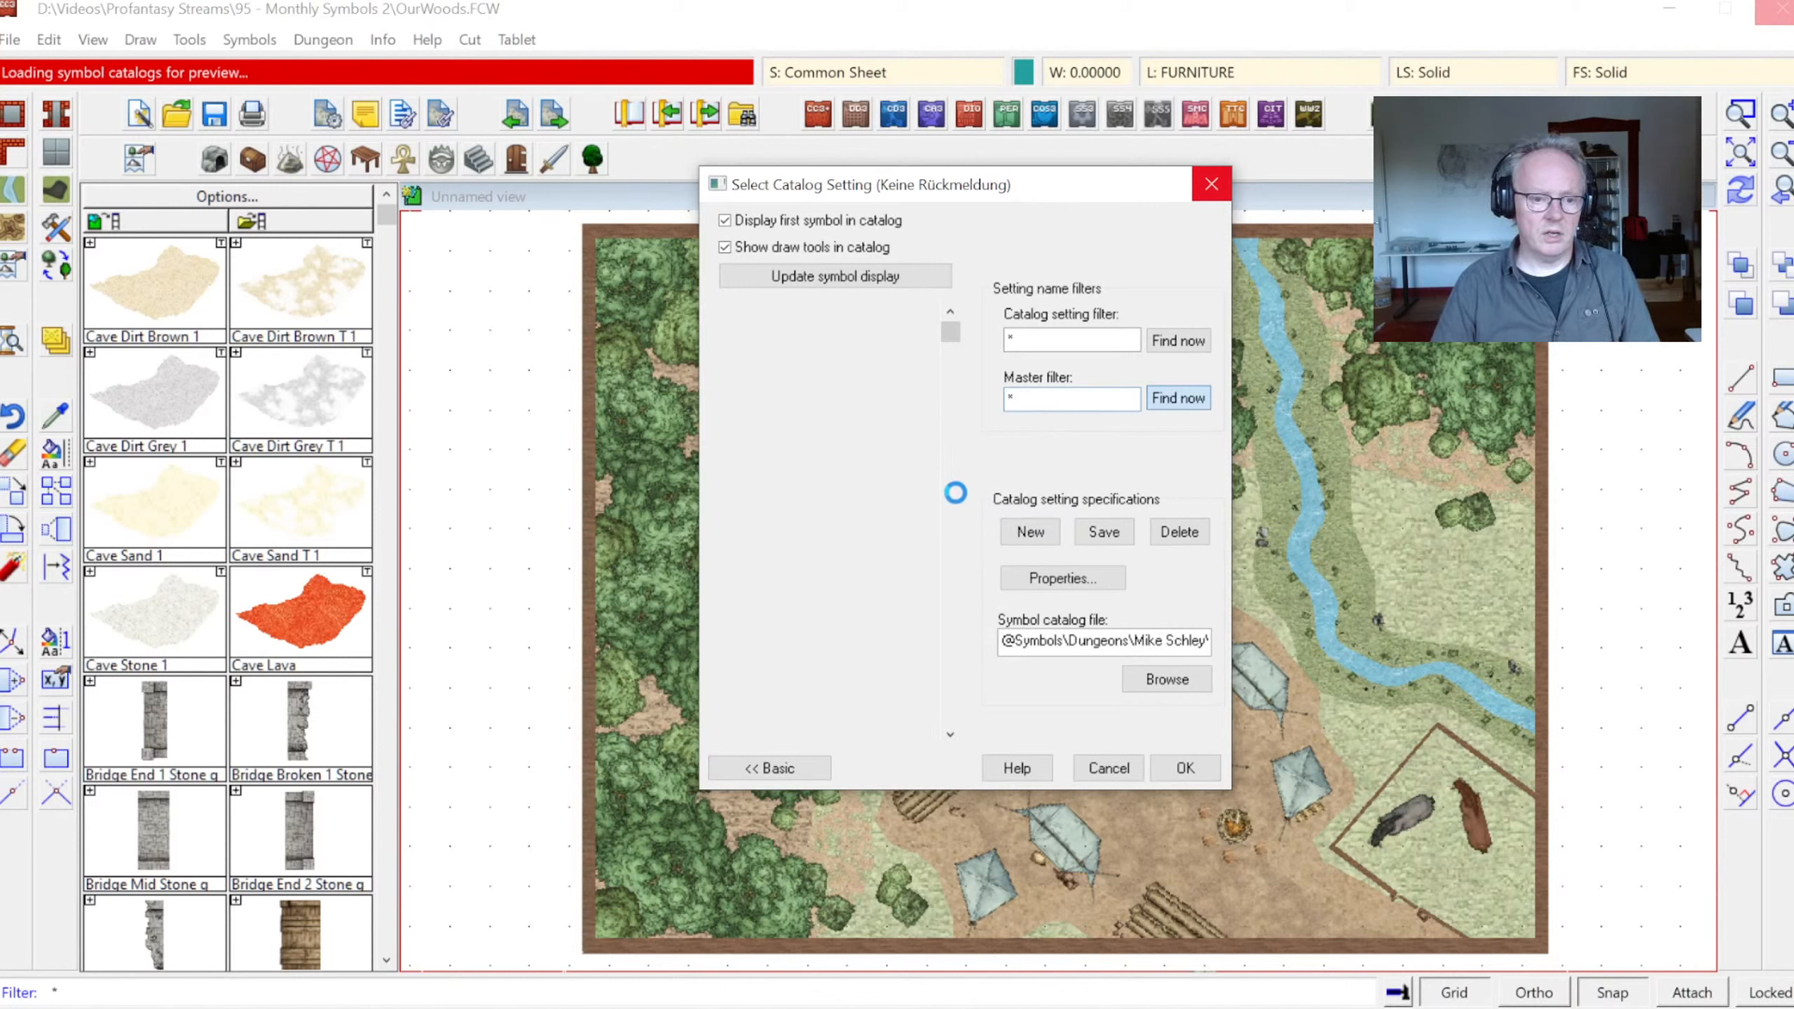
pyautogui.moveTo(889, 185); pyautogui.dragTo(791, 164)
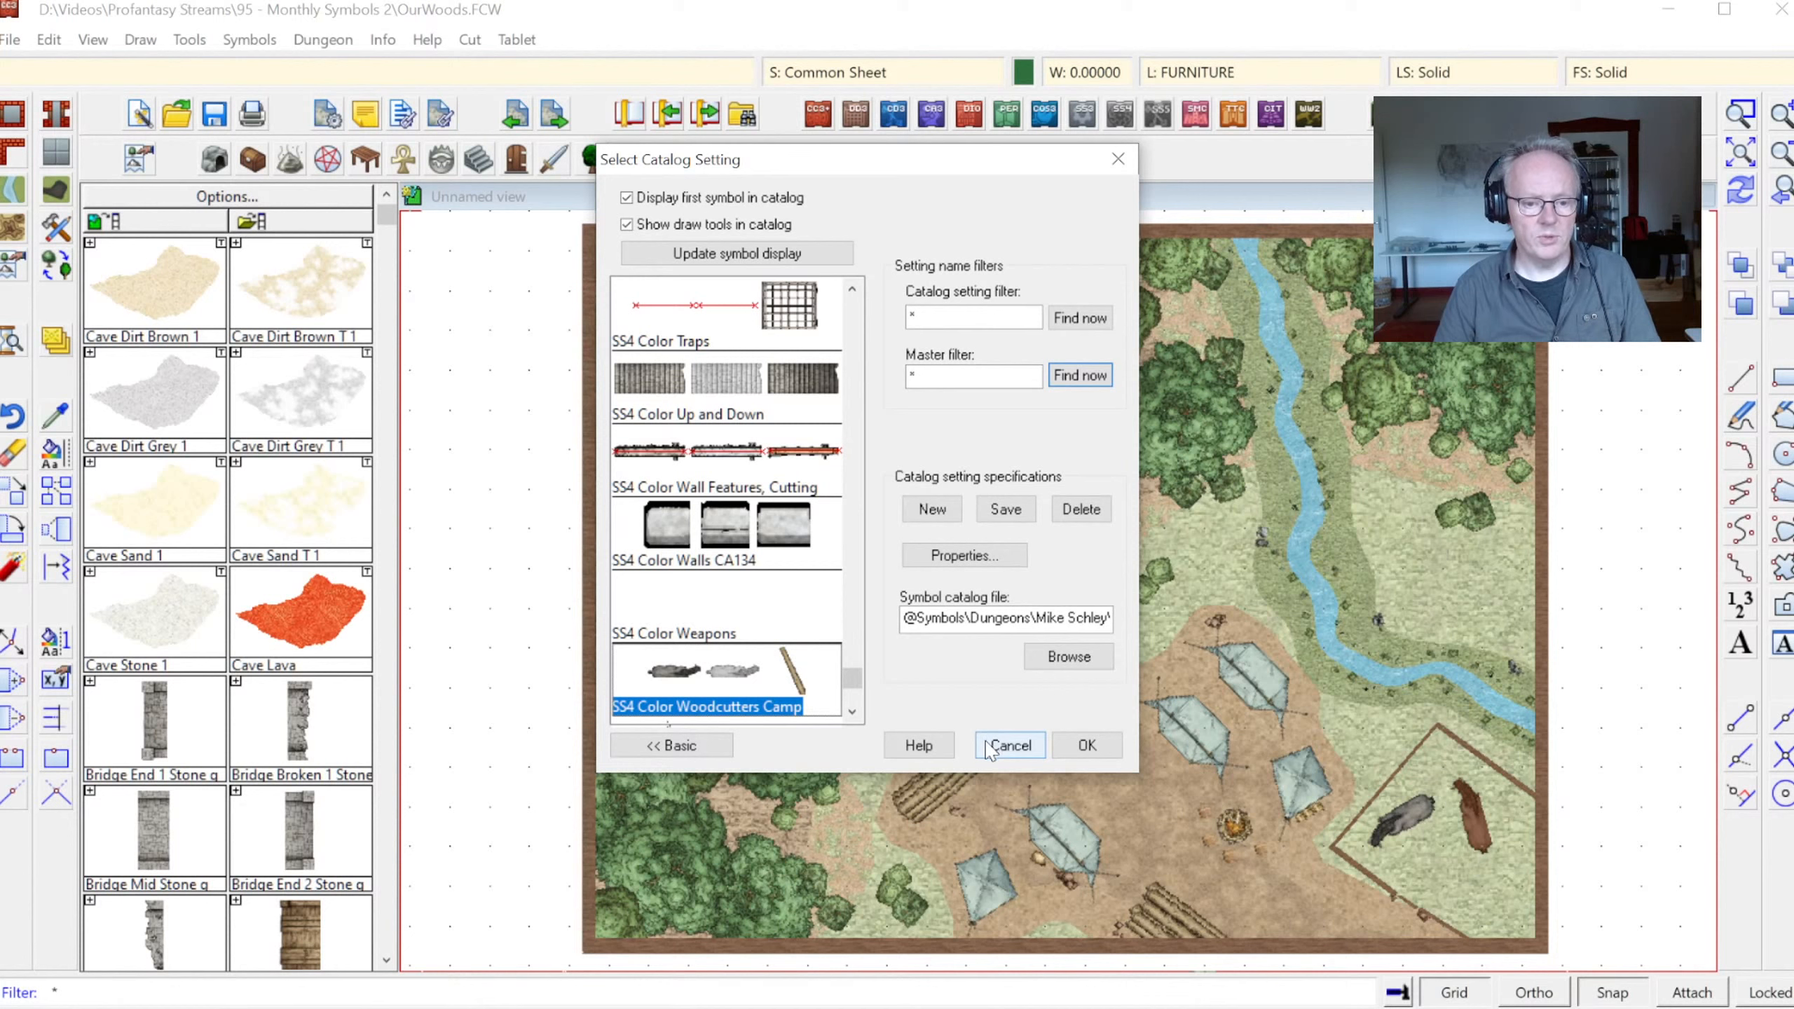
pyautogui.click(1010, 745)
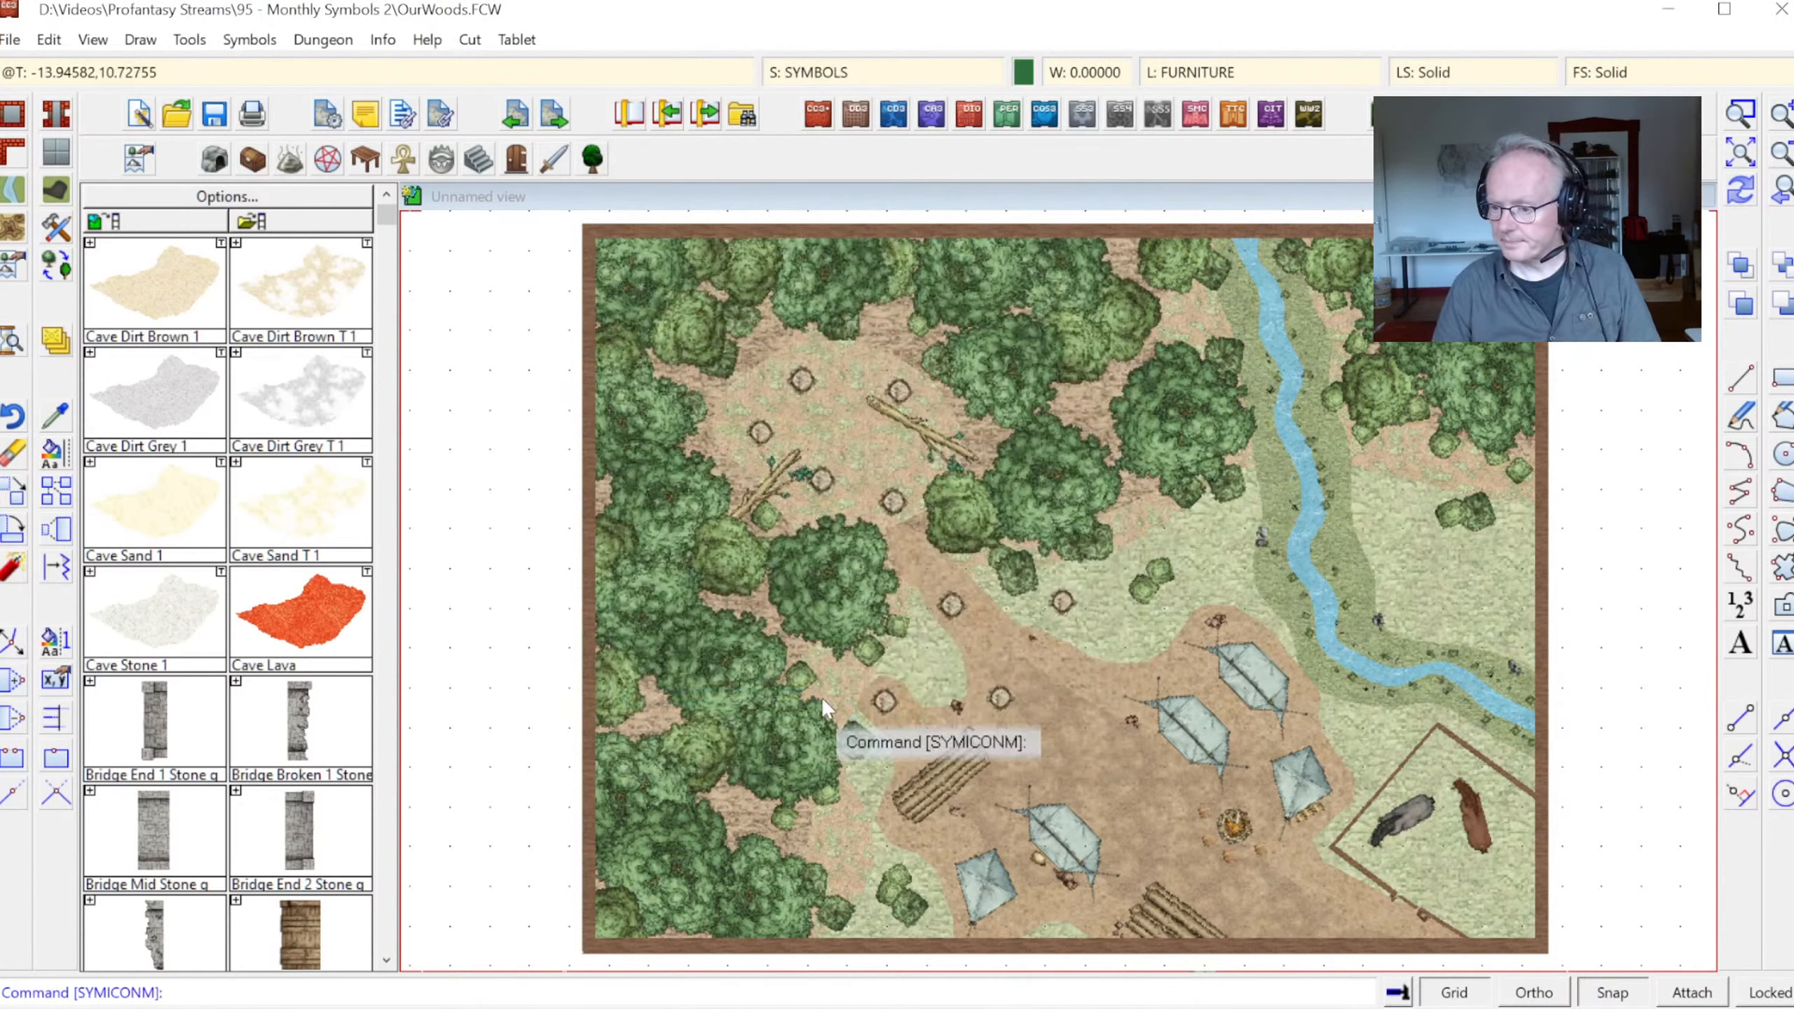